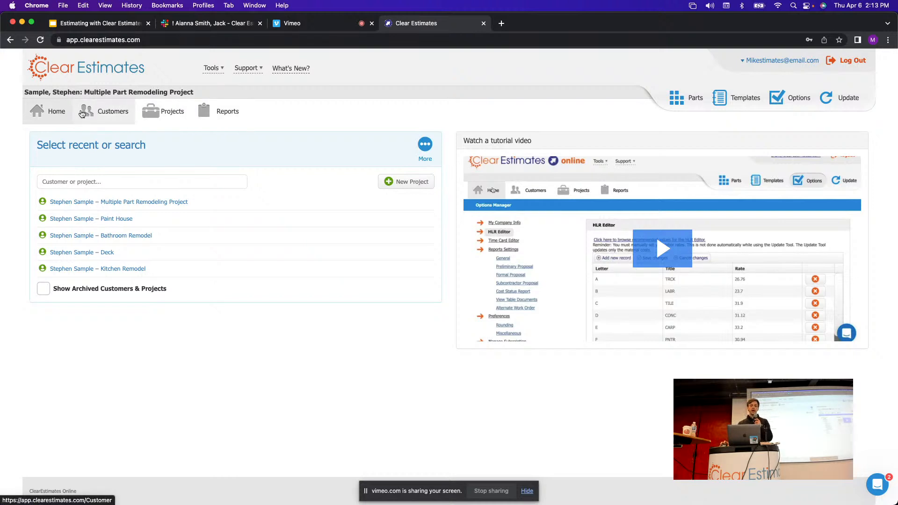
Bring up the Options Tool's My Company Info page with the company's details filled in.
mouse_move(195, 92)
left_mouse_down()
mouse_move(24, 97)
mouse_move(199, 98)
left_mouse_up()
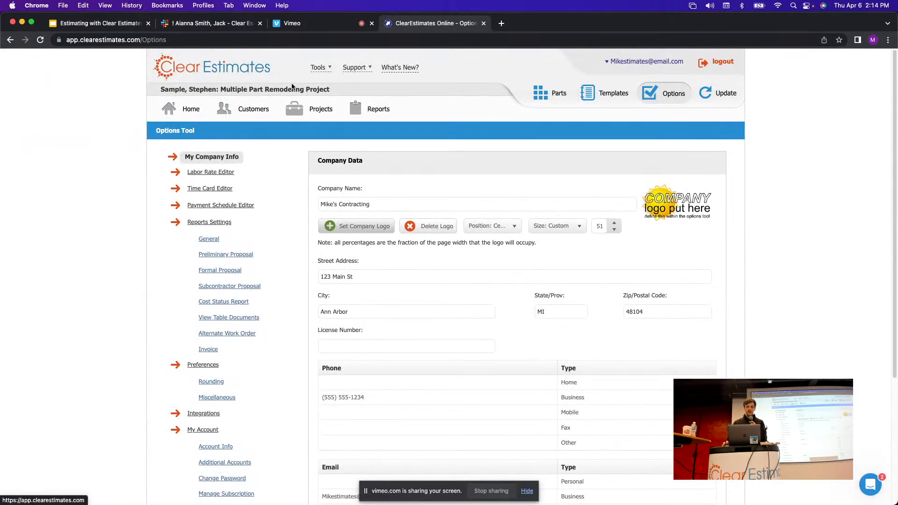
Scroll through the company data, highlighting the company name and street address.
scroll(401, 149, "down", 3)
left_click_drag(370, 98, 323, 95)
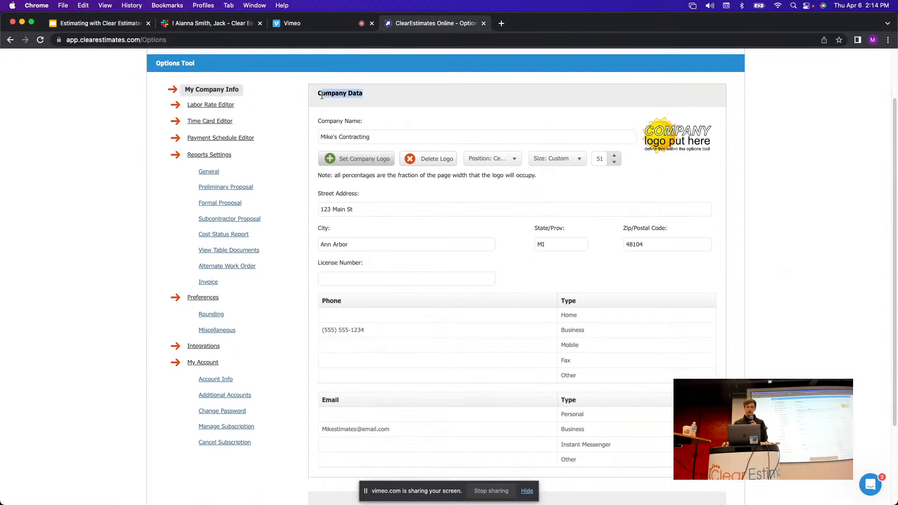
scroll(423, 100, "down", 1)
left_click_drag(415, 123, 312, 124)
scroll(491, 119, "down", 1)
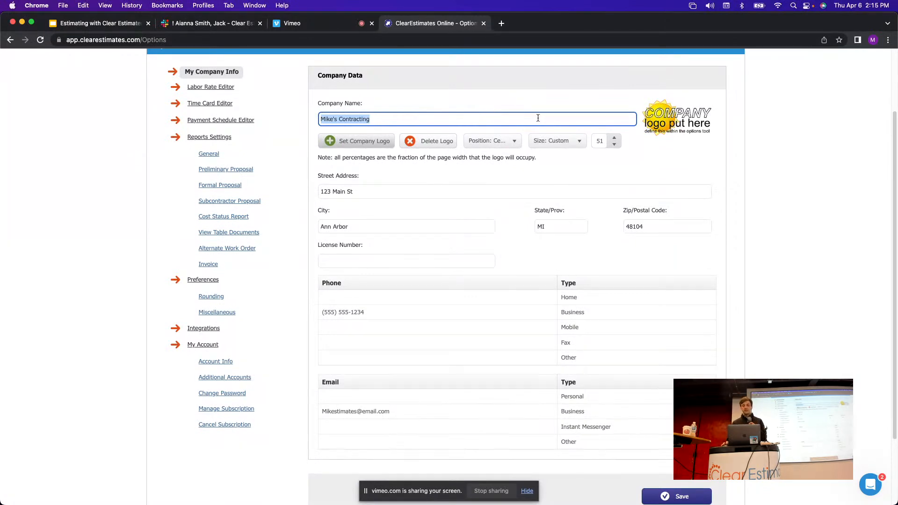
scroll(504, 119, "down", 1)
left_click_drag(377, 119, 298, 116)
scroll(425, 116, "down", 2)
left_click_drag(411, 117, 317, 124)
Enter the company's license number and look over the phone, messenger and email contact entries.
left_click(373, 193)
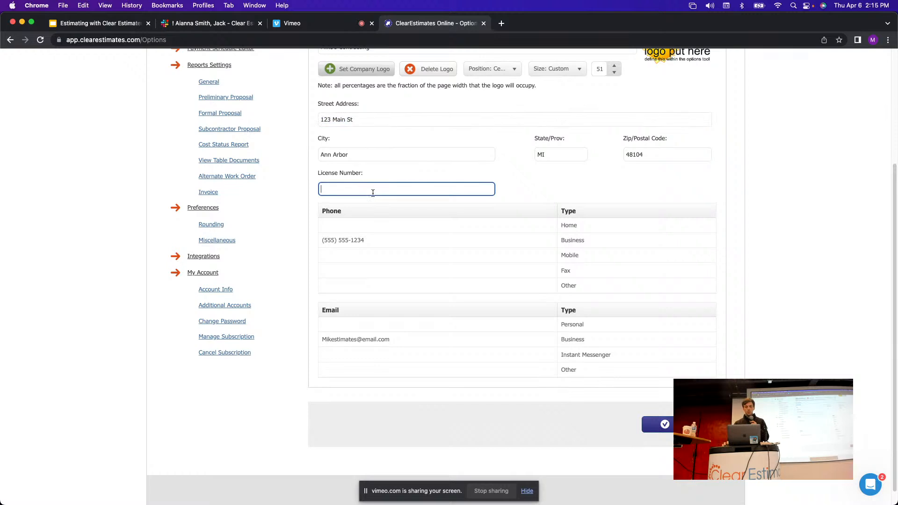
type("11222334")
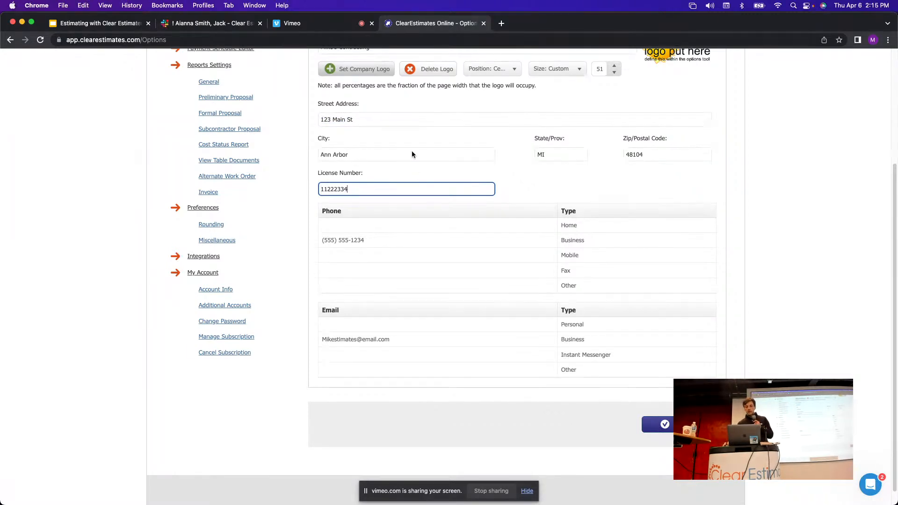
left_click(407, 240)
left_click(427, 353)
left_click(428, 342)
left_click(806, 294)
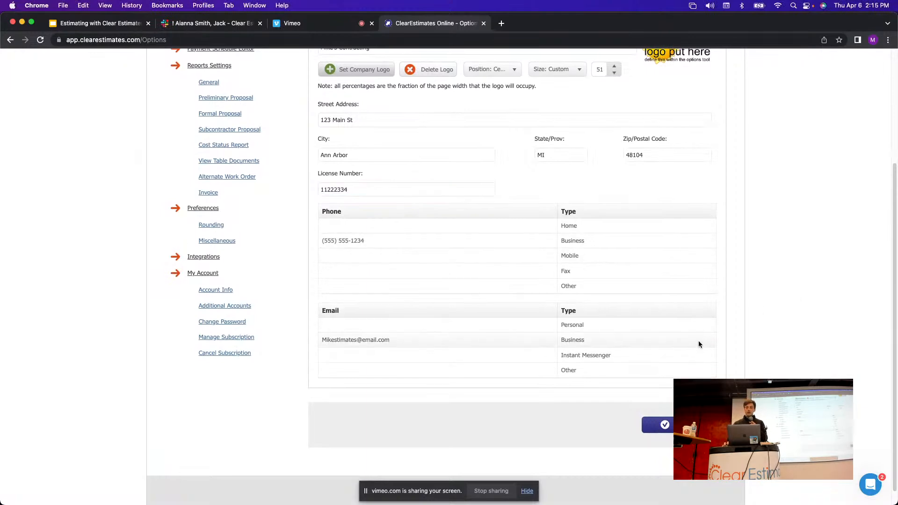
scroll(699, 343, "up", 5)
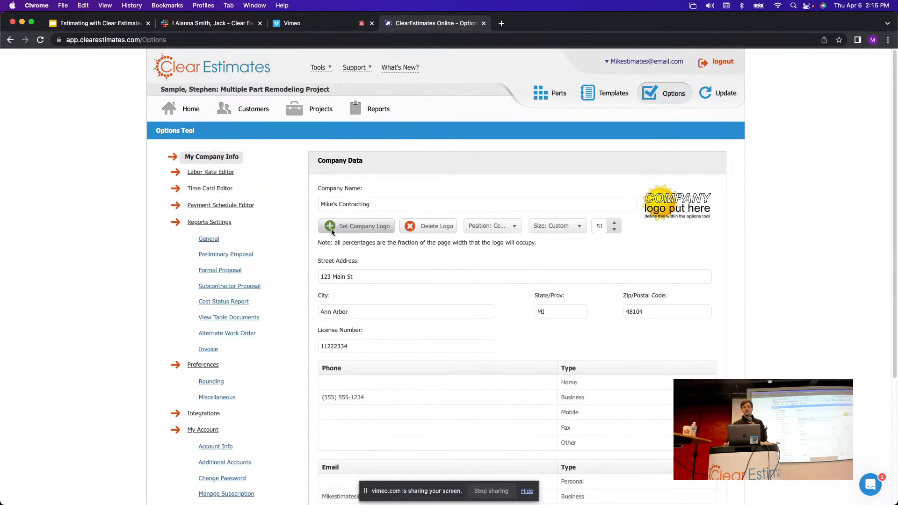
Upload logo house.jpg(1).png as the company logo and save the company information.
left_click(358, 227)
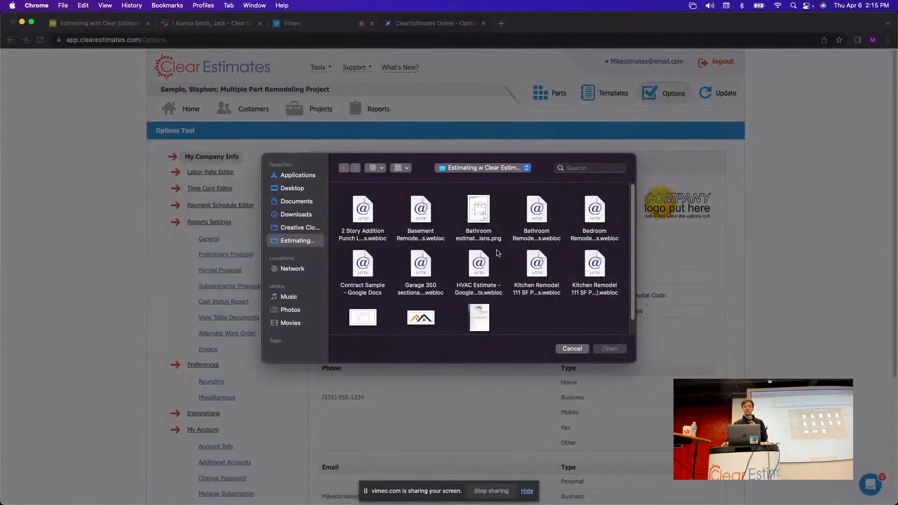
scroll(539, 253, "down", 1)
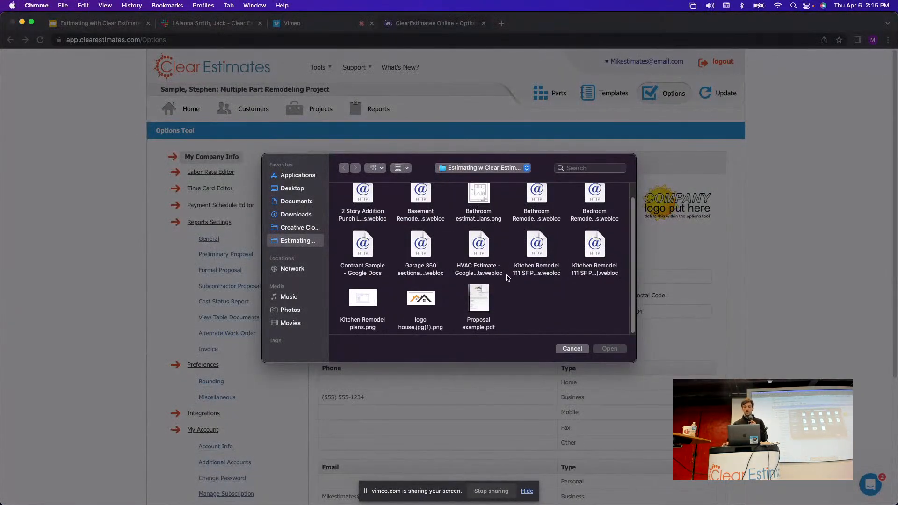
left_click(431, 300)
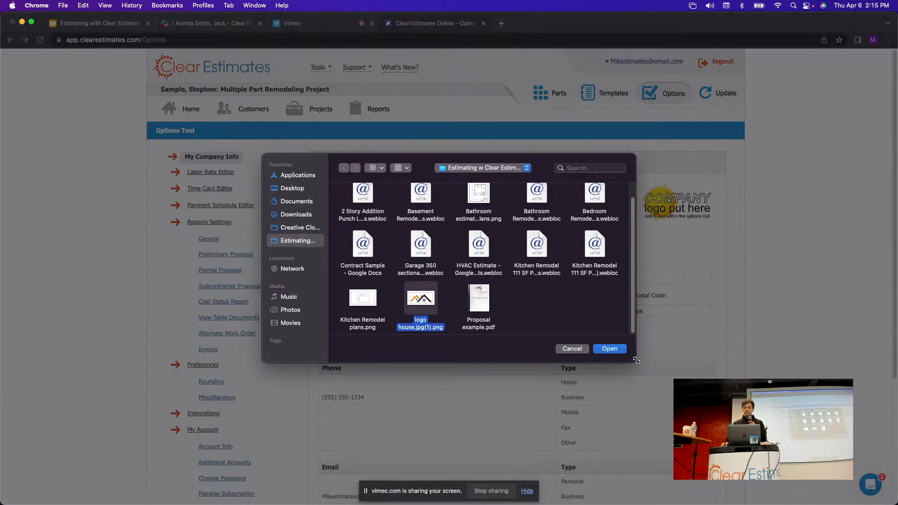
left_click(609, 349)
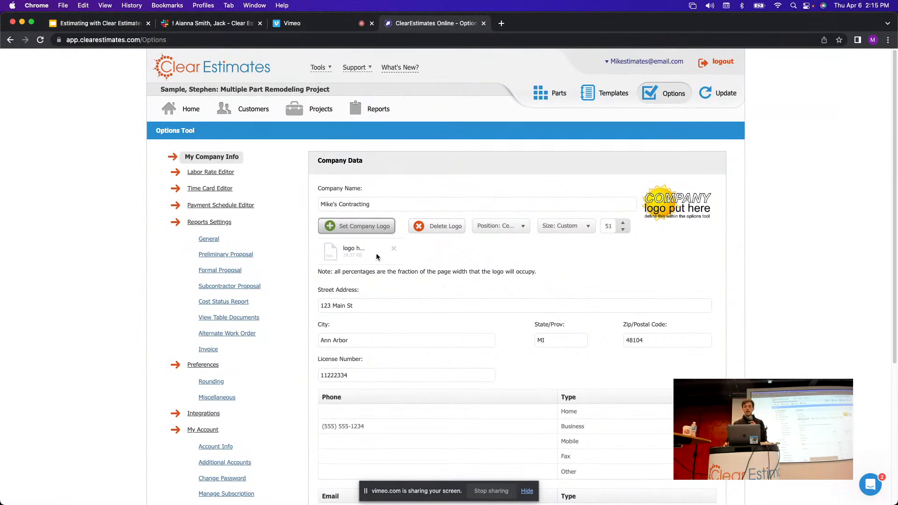
scroll(702, 260, "down", 5)
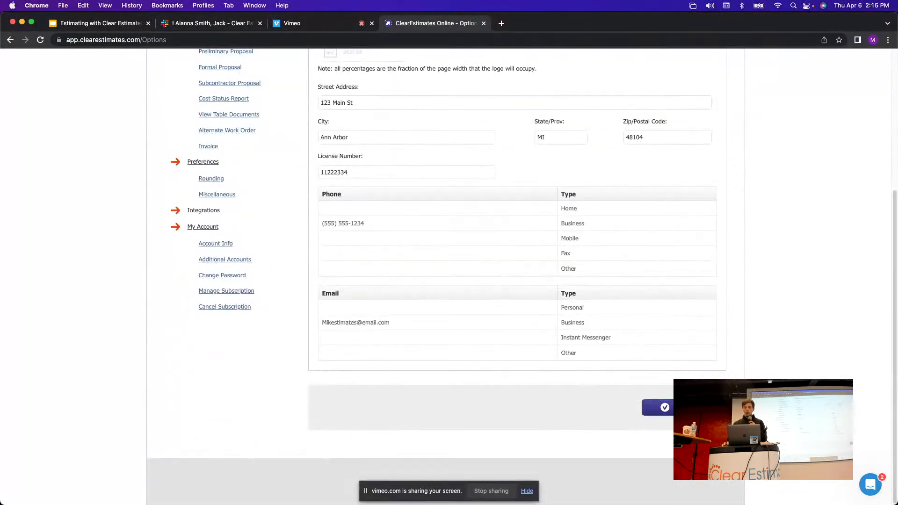
left_click(681, 408)
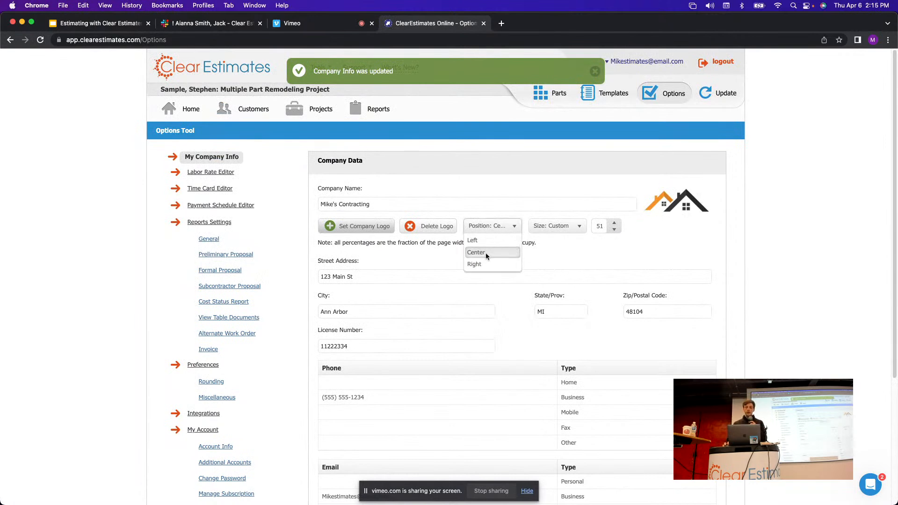
Keep the logo at Center, set its size to Small - 25%, and save.
left_click(487, 252)
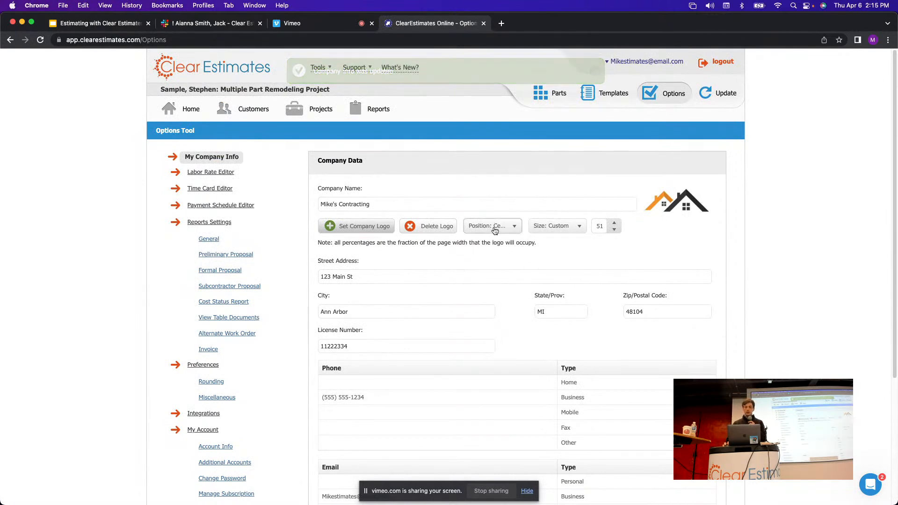
left_click(558, 227)
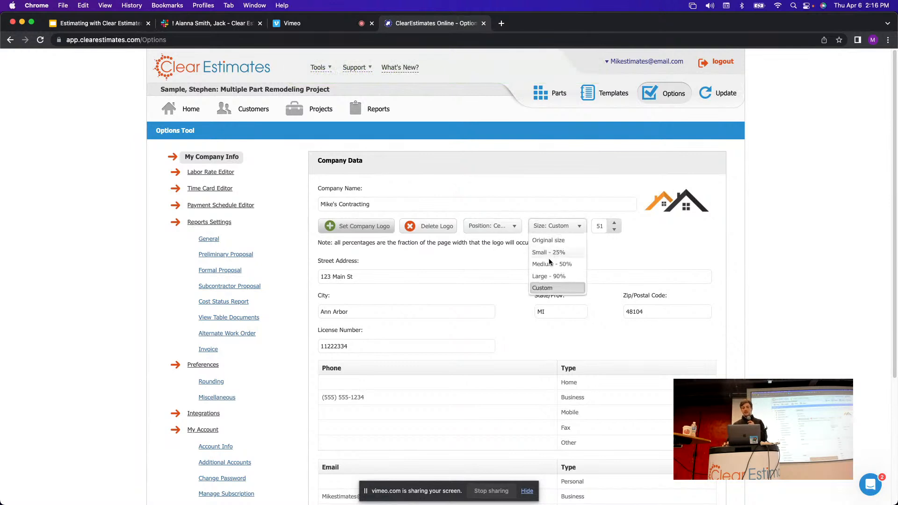
left_click(551, 252)
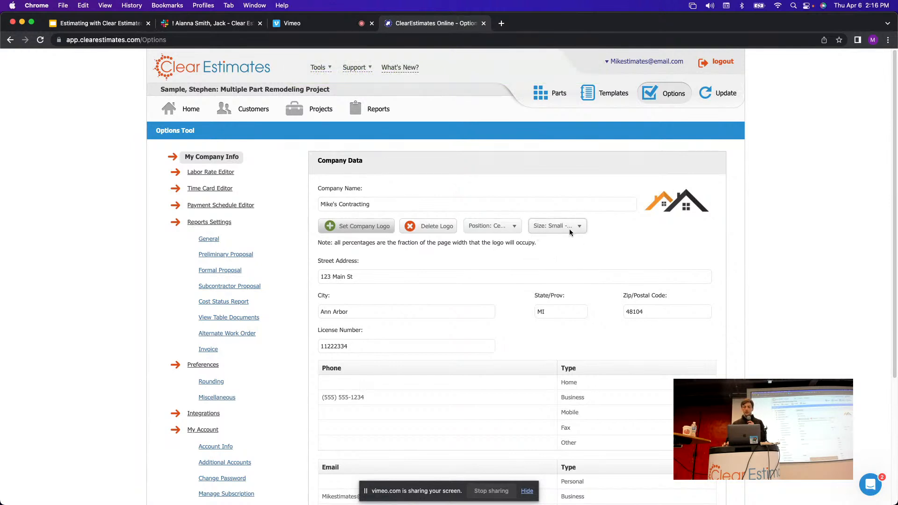
scroll(707, 248, "down", 4)
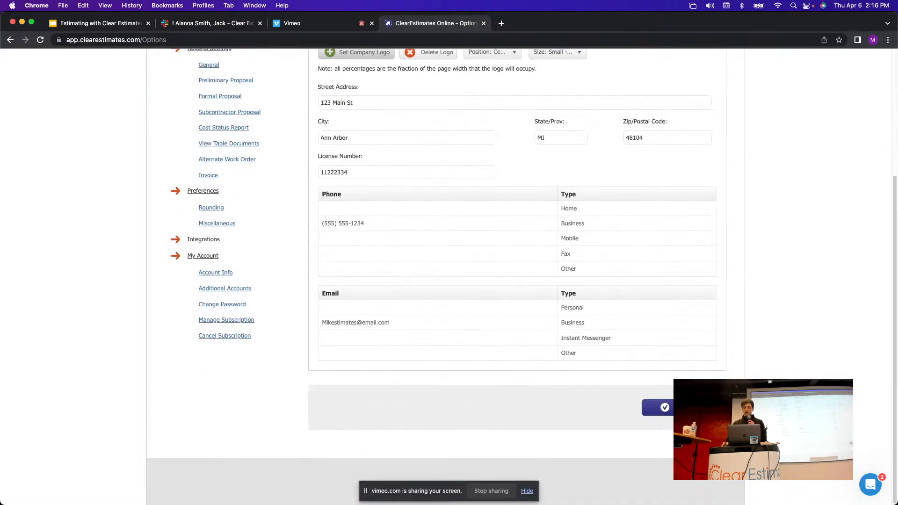
left_click(692, 407)
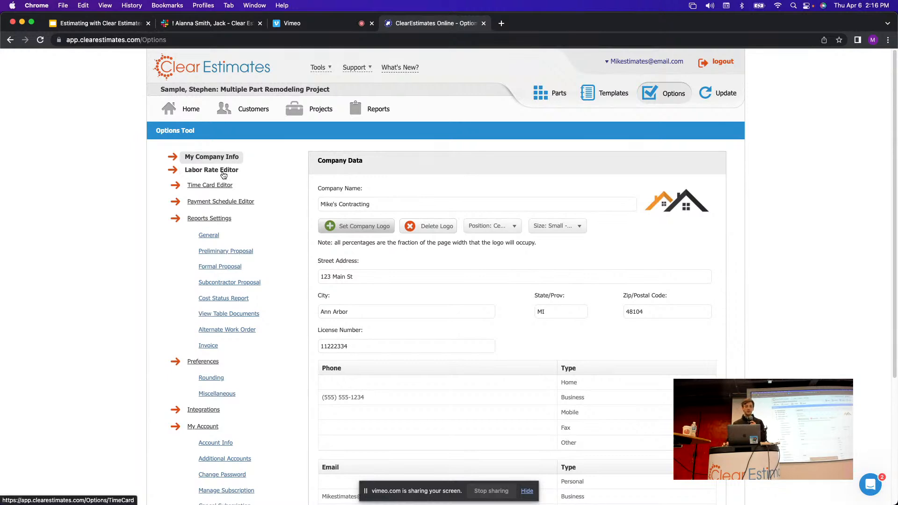
Open the labor rate settings and step through the rate cells for rows A, B, C, K and L.
left_click(223, 174)
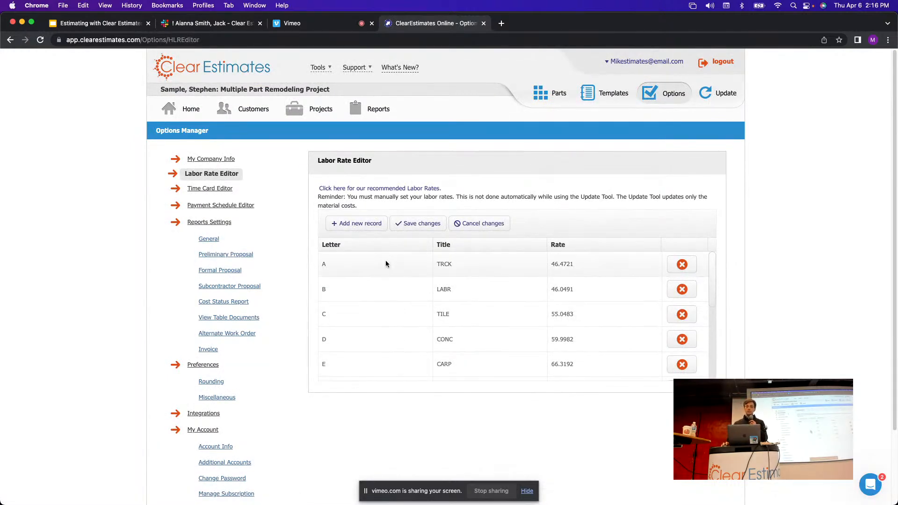
scroll(629, 276, "down", 5)
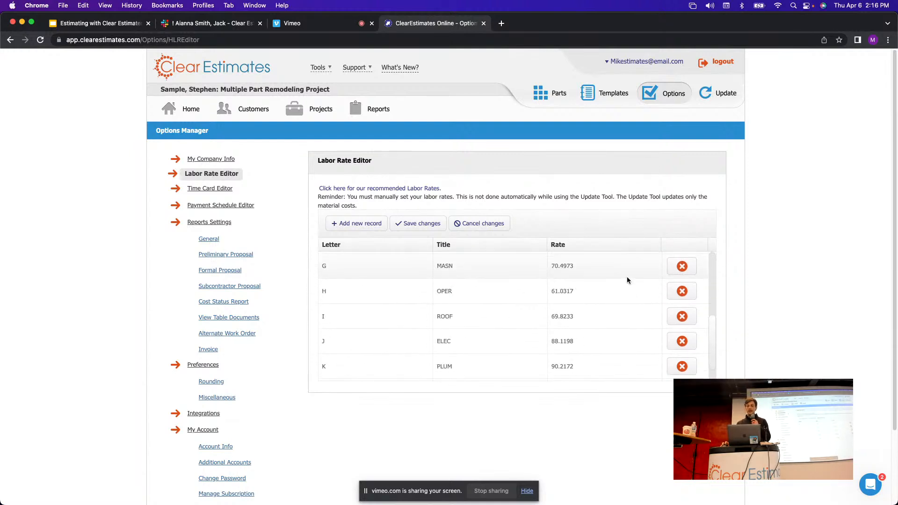
scroll(620, 293, "up", 5)
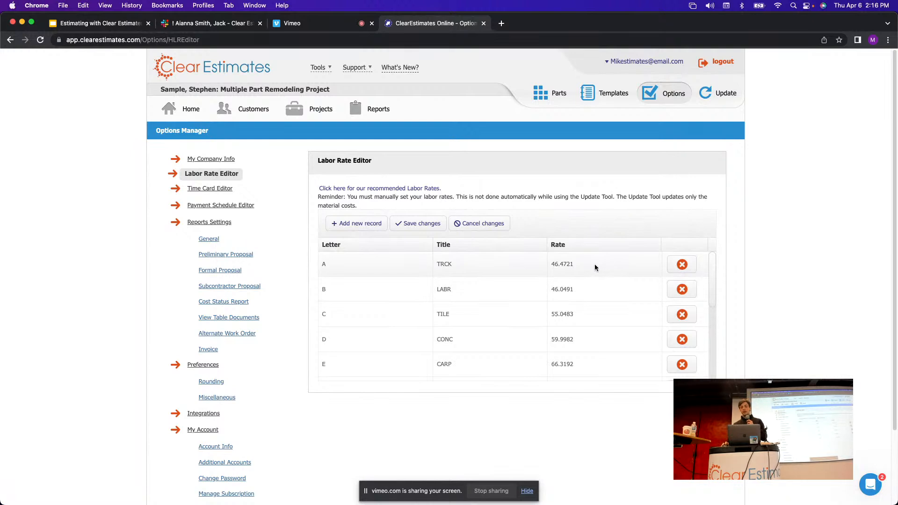
left_click(571, 264)
left_click(573, 298)
left_click(575, 313)
scroll(576, 312, "down", 5)
left_click(579, 343)
left_click(571, 367)
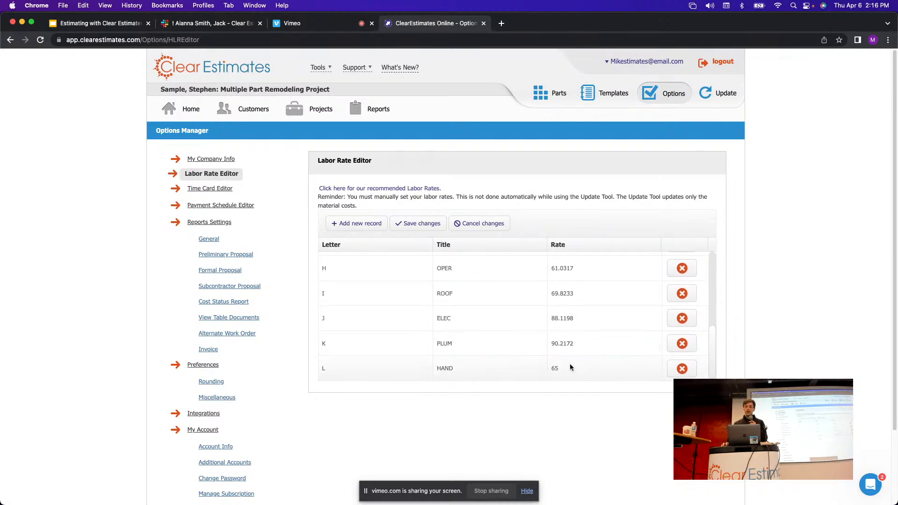
Open the 'recommended Labor Rates' link to view the 2023 rates document.
scroll(588, 318, "up", 2)
scroll(585, 315, "up", 4)
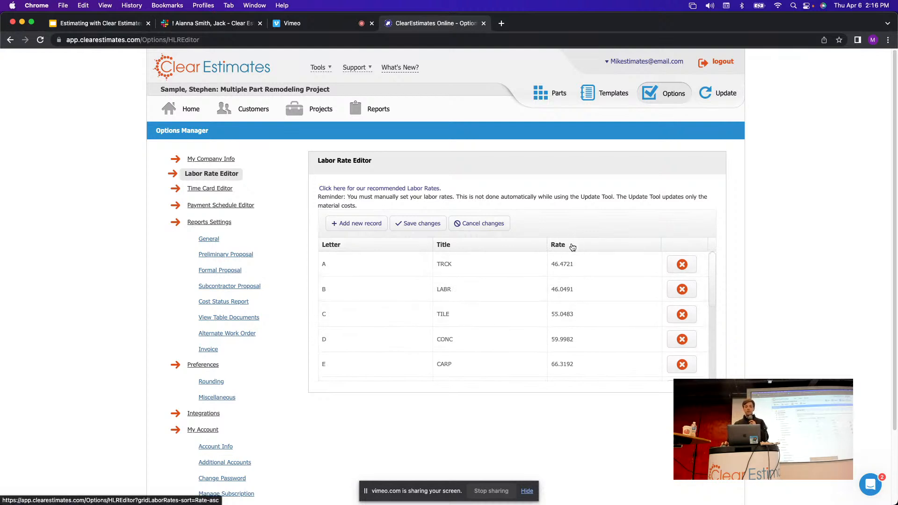
left_click_drag(453, 194, 321, 190)
left_click(346, 190)
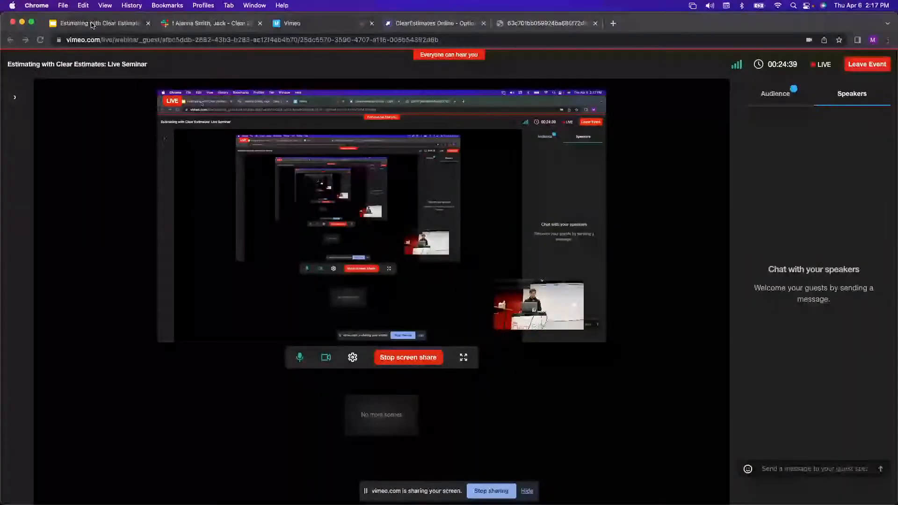
Review the 2023 Labor Rates PDF, then return to the Labor Rate Editor tab.
left_click(94, 24)
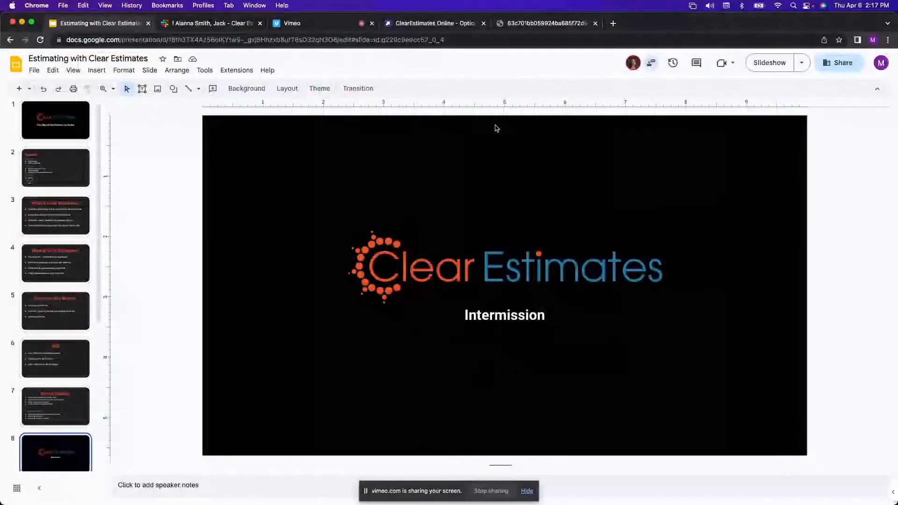
left_click(396, 24)
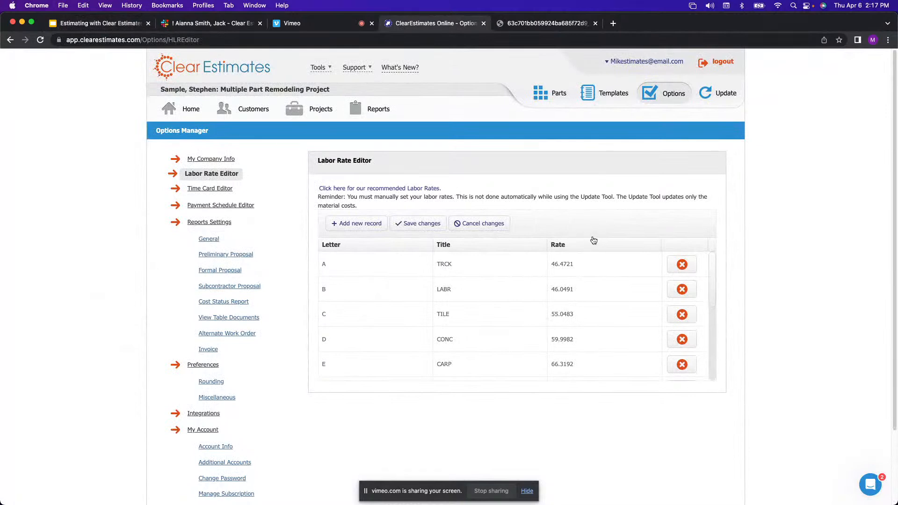
Change row A's TRCK labor rate from 46.4721 to 22, then switch to the Vimeo seminar tab.
scroll(593, 248, "down", 1)
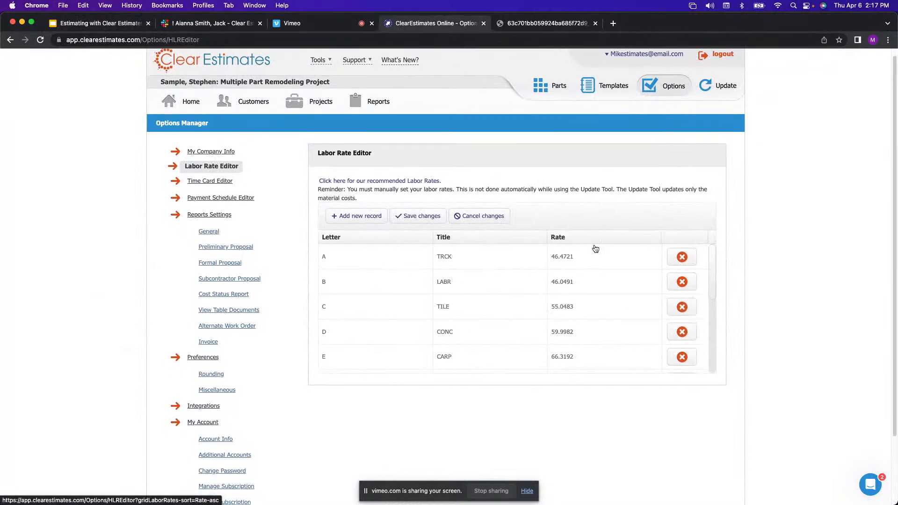
left_click(568, 257)
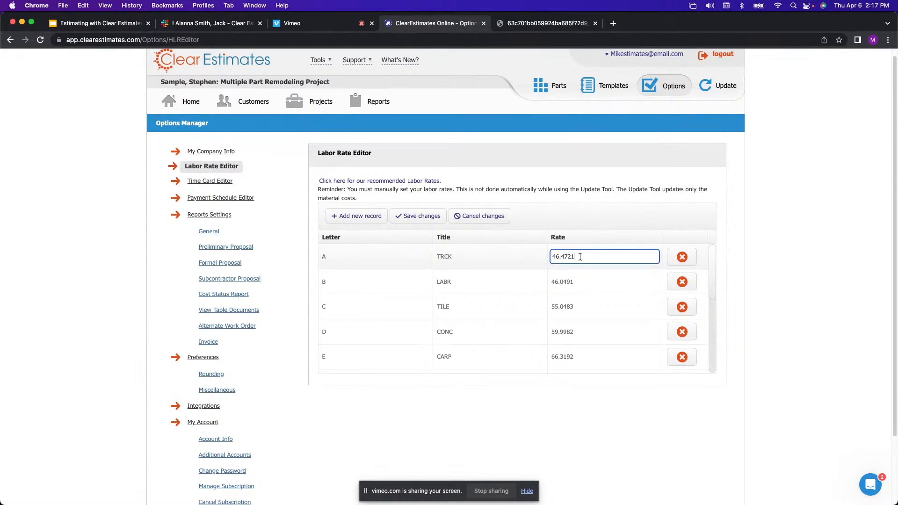
scroll(580, 257, "down", 1)
scroll(580, 258, "down", 5)
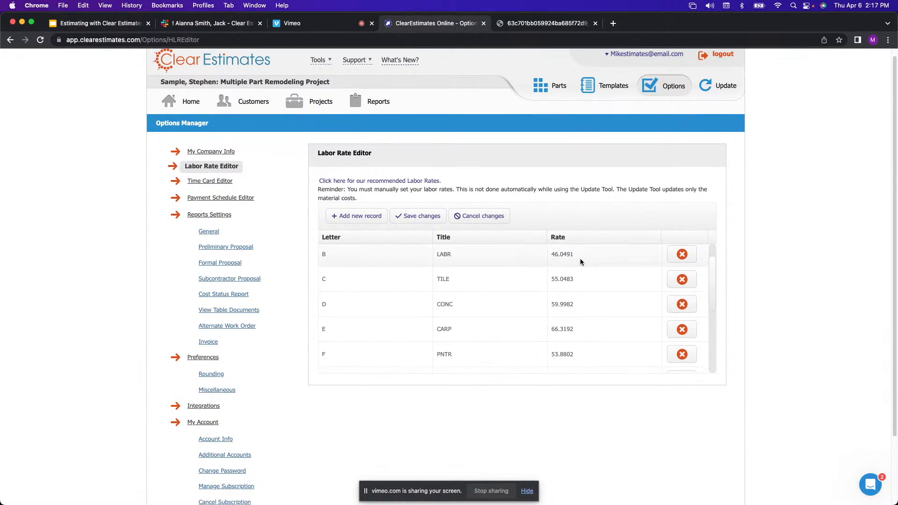
scroll(581, 262, "up", 6)
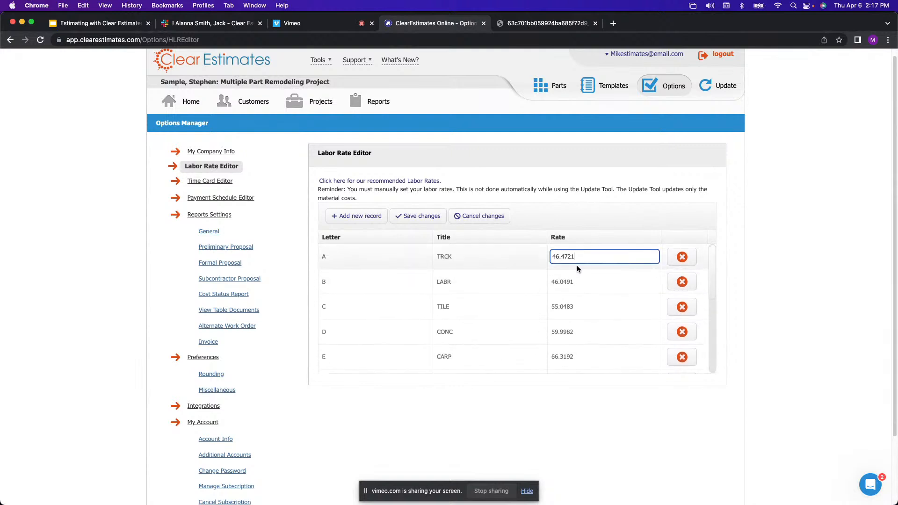
left_click_drag(580, 257, 545, 258)
type("22")
left_click(568, 228)
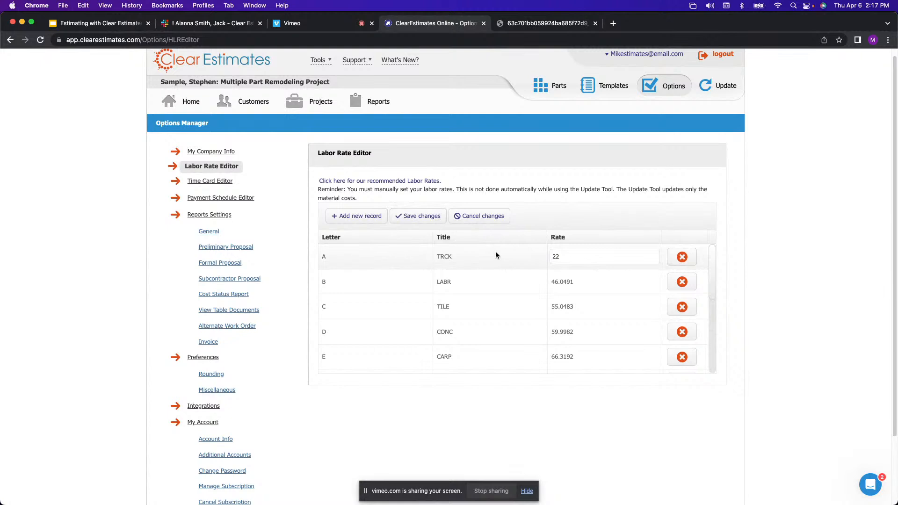
left_click(299, 23)
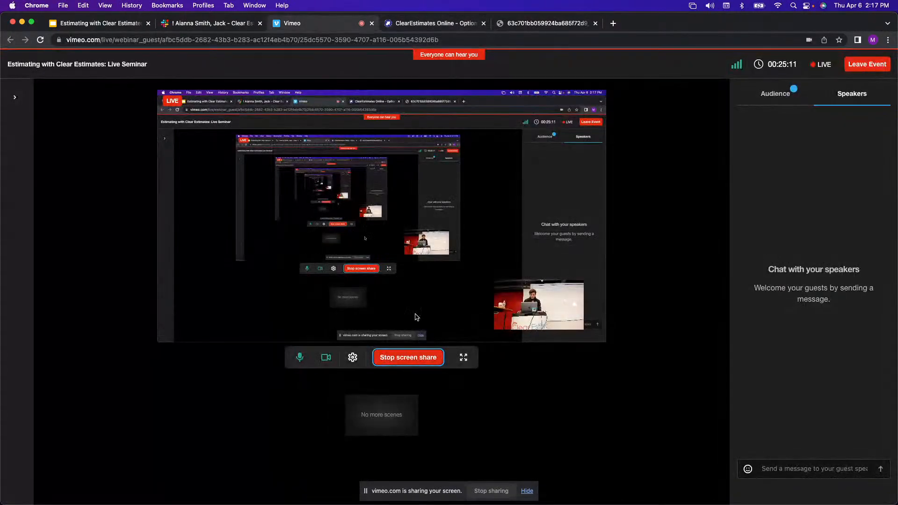
Check Vimeo's camera (Logitech BRIO), microphone and output device, keep the defaults, and return to Clear Estimates.
left_click(352, 357)
left_click(402, 224)
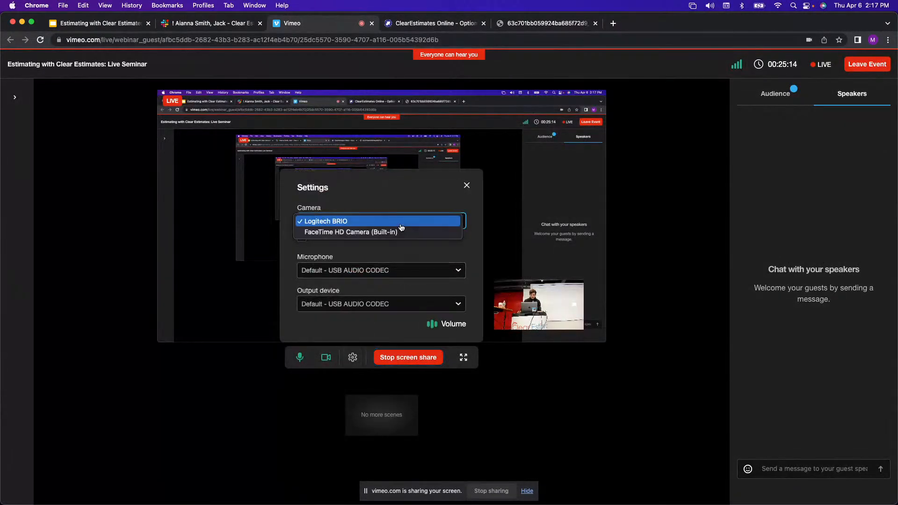
left_click(402, 223)
left_click(405, 271)
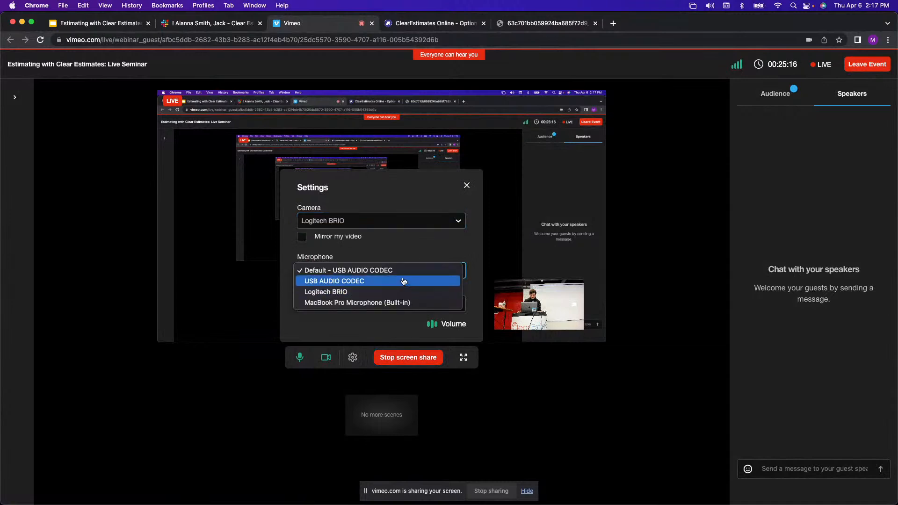
left_click(406, 271)
left_click(384, 304)
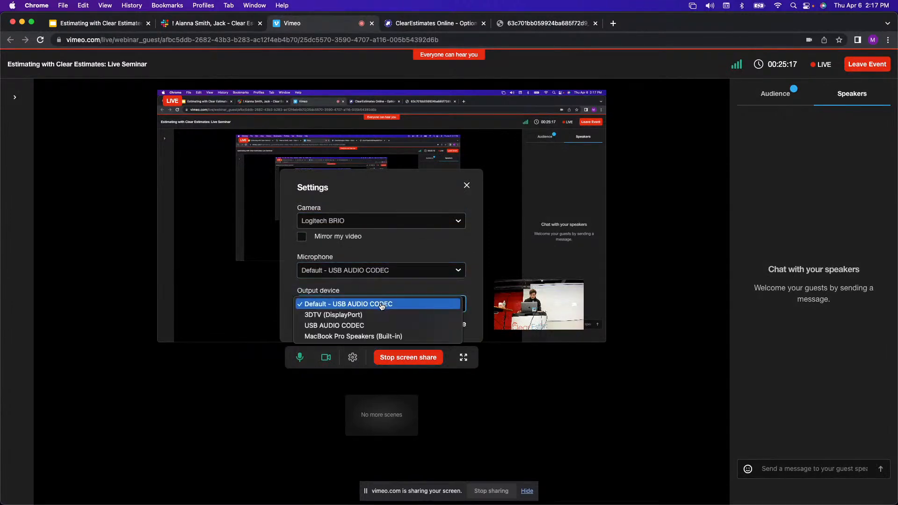
left_click(382, 306)
left_click(172, 281)
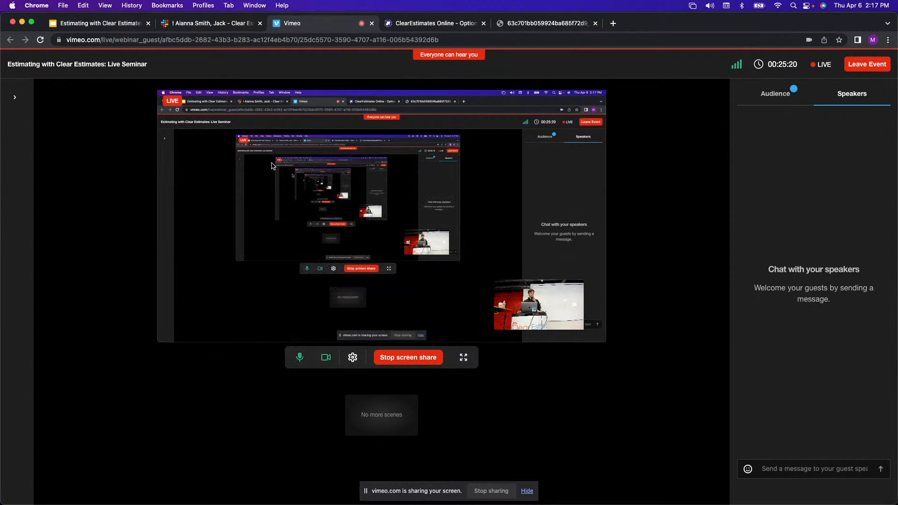
left_click(457, 23)
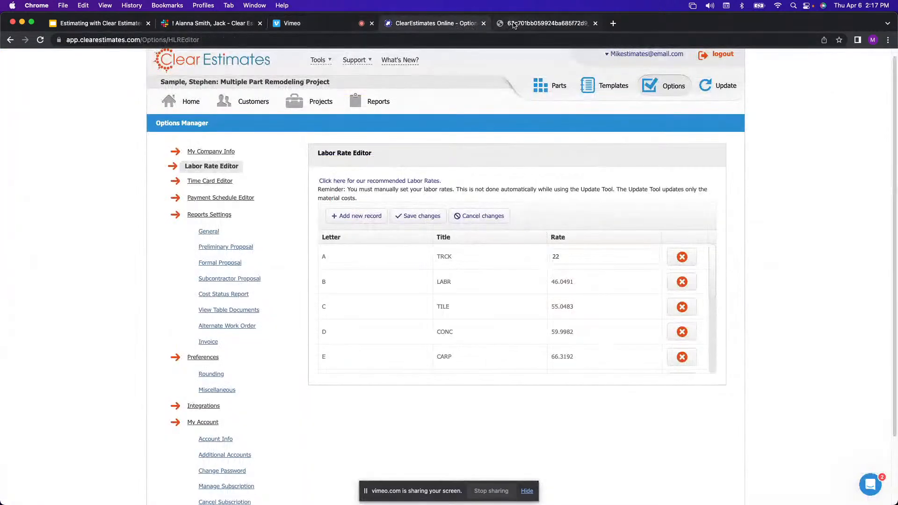
Switch back to the Vimeo live event tab and open its device Settings panel.
left_click(328, 27)
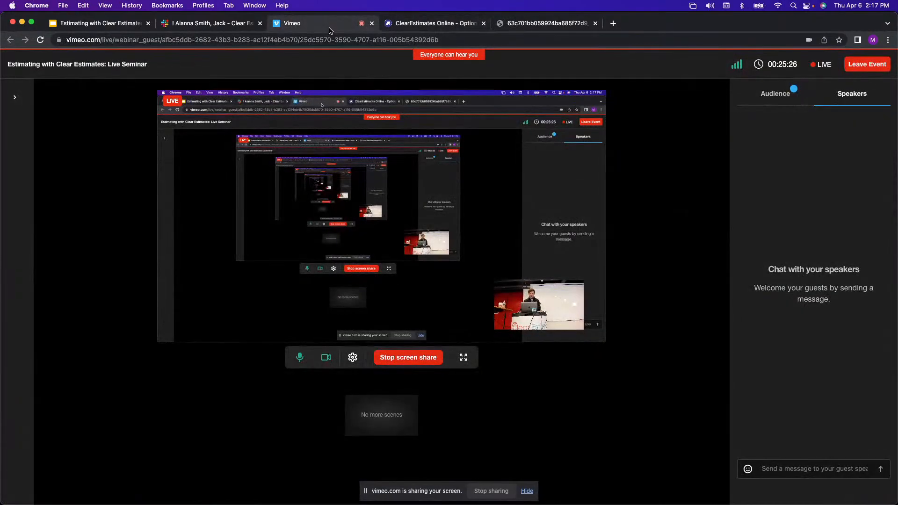
left_click(238, 24)
left_click(431, 25)
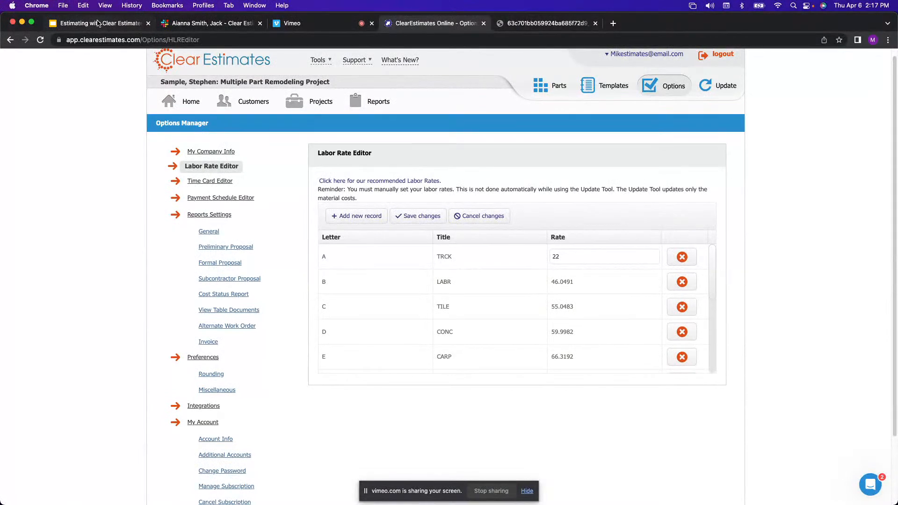
left_click(327, 26)
left_click(352, 358)
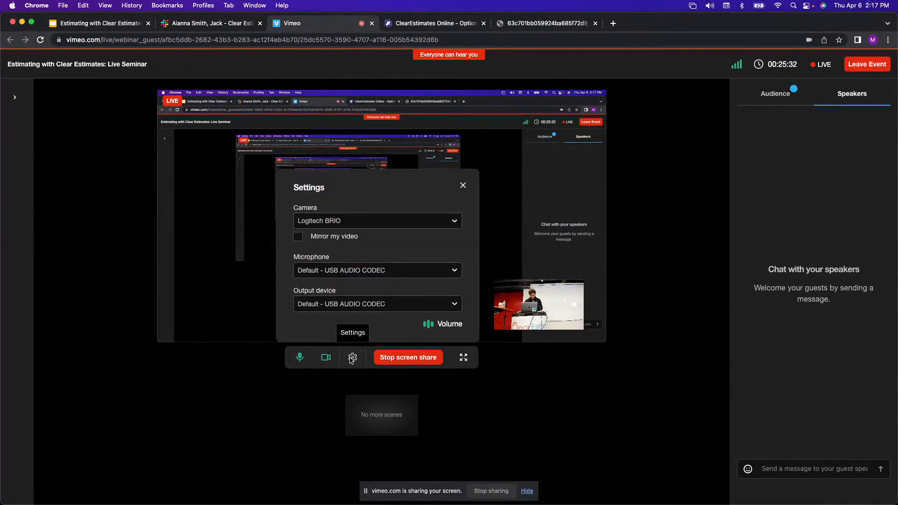
Try the microphone options, settle on Default - USB AUDIO CODEC, and close Settings.
left_click(372, 277)
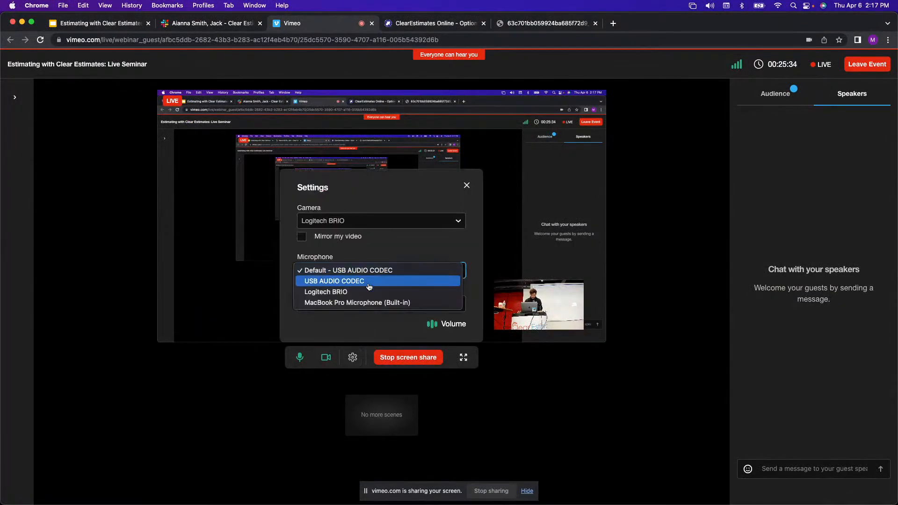
left_click(370, 281)
left_click(374, 277)
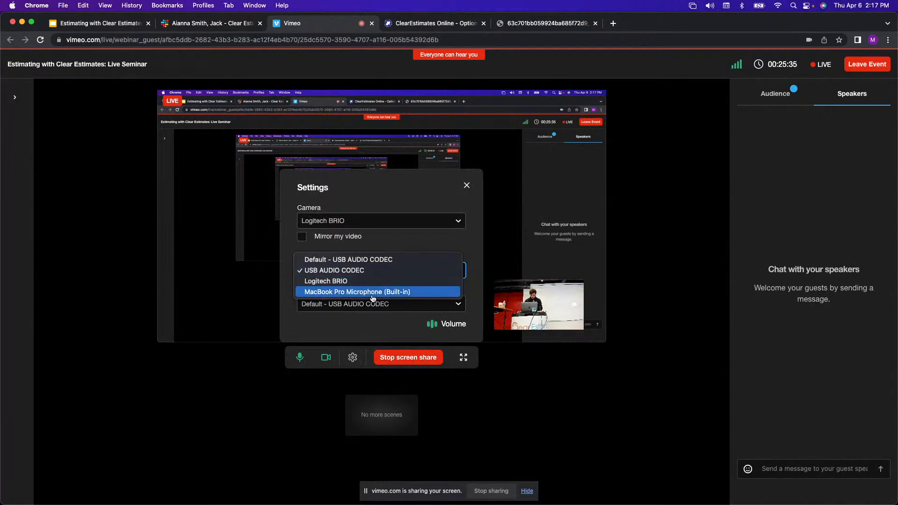
left_click(372, 292)
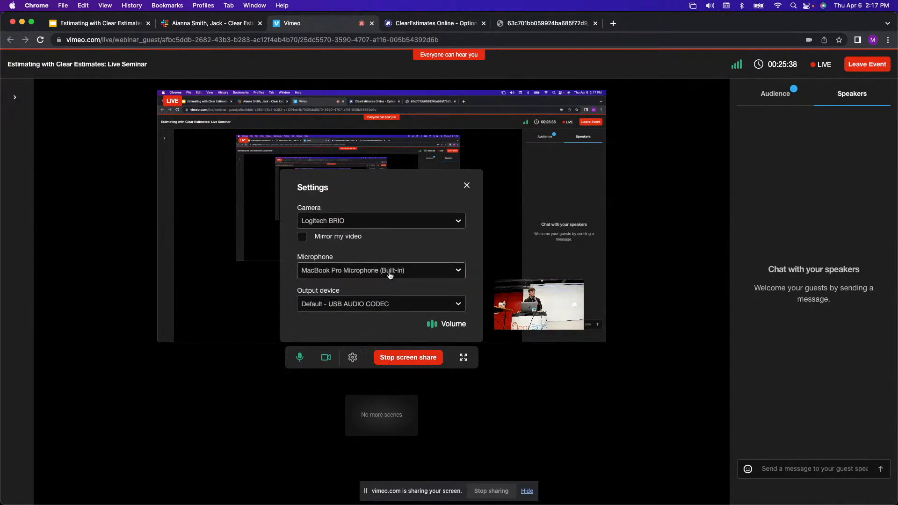
left_click(390, 275)
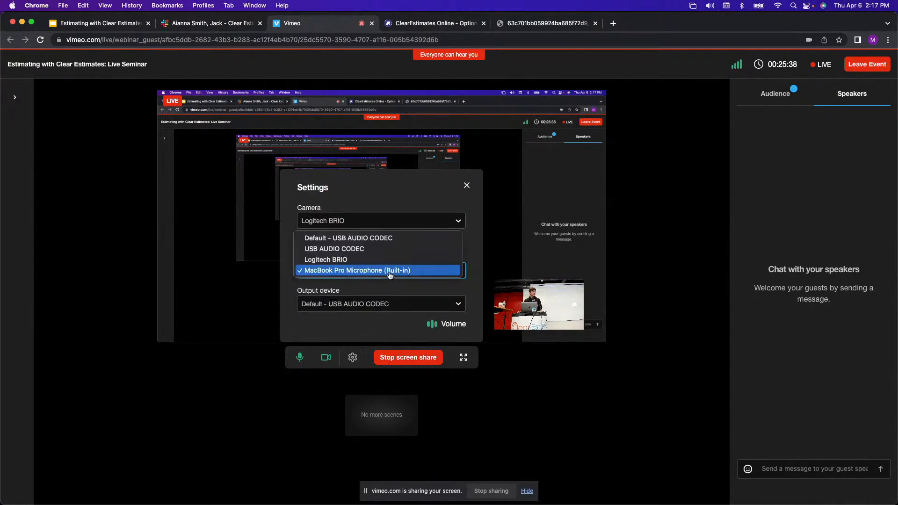
left_click(382, 239)
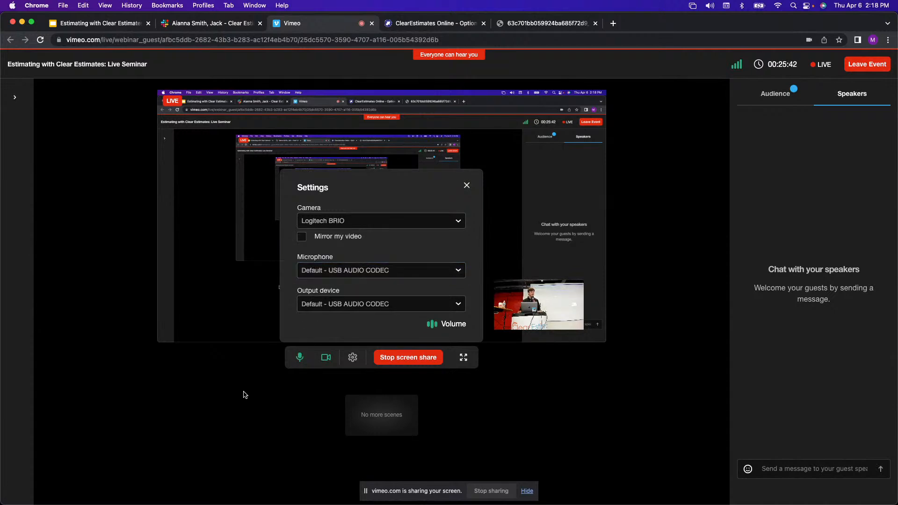
left_click(499, 429)
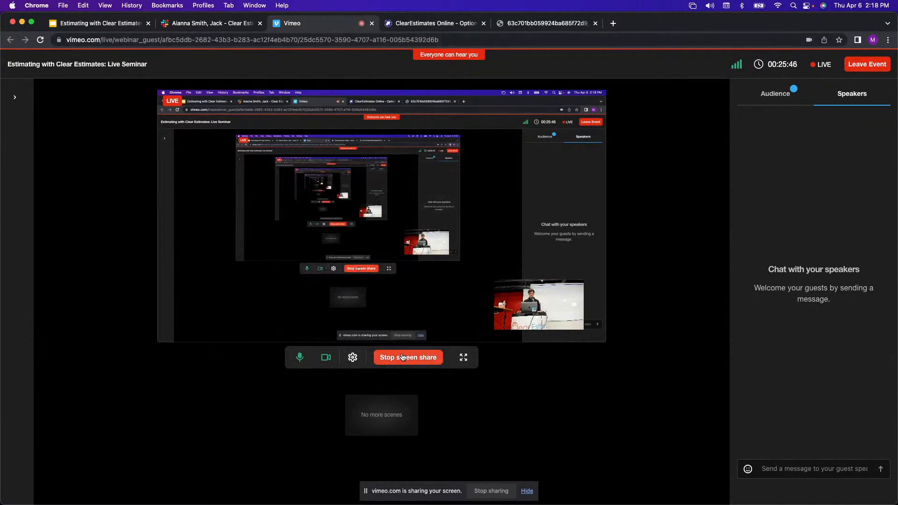
Try MacBook Pro Speakers as output, revert to Default - USB AUDIO CODEC, and close Settings.
left_click(353, 357)
left_click(353, 358)
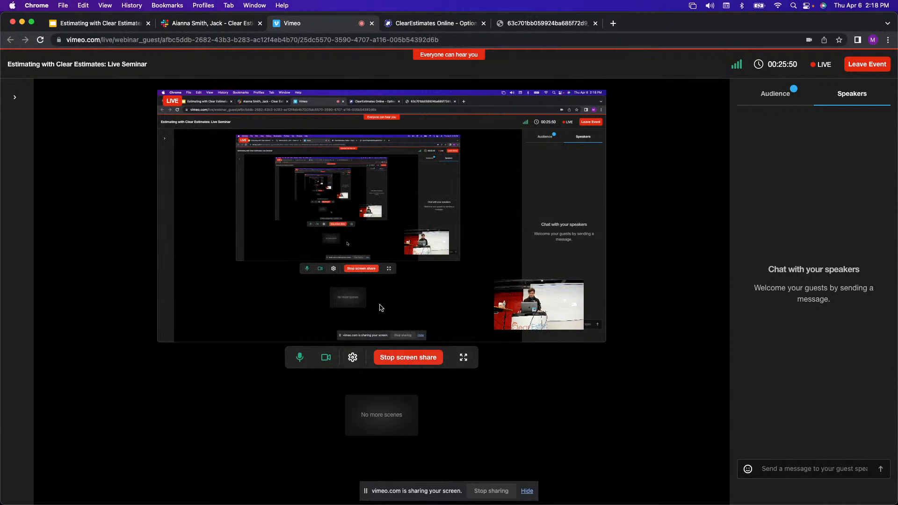
left_click(353, 358)
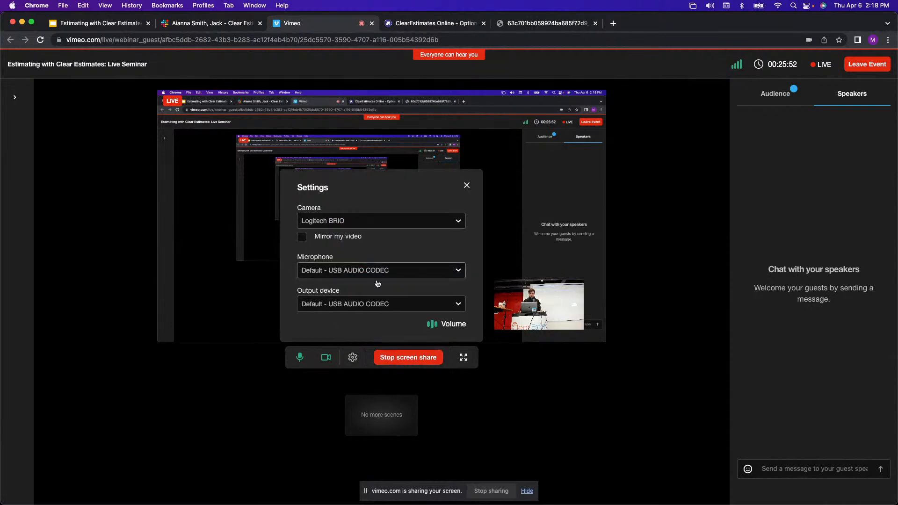
left_click(379, 304)
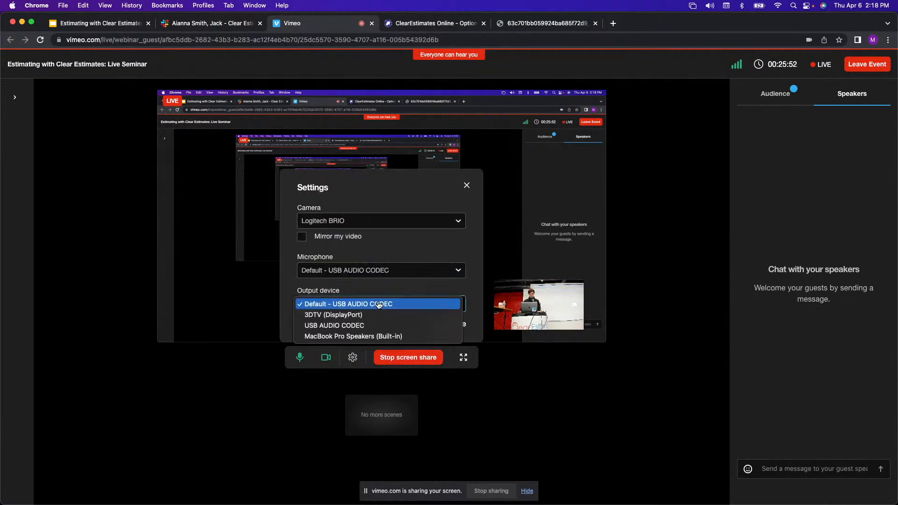
left_click(386, 337)
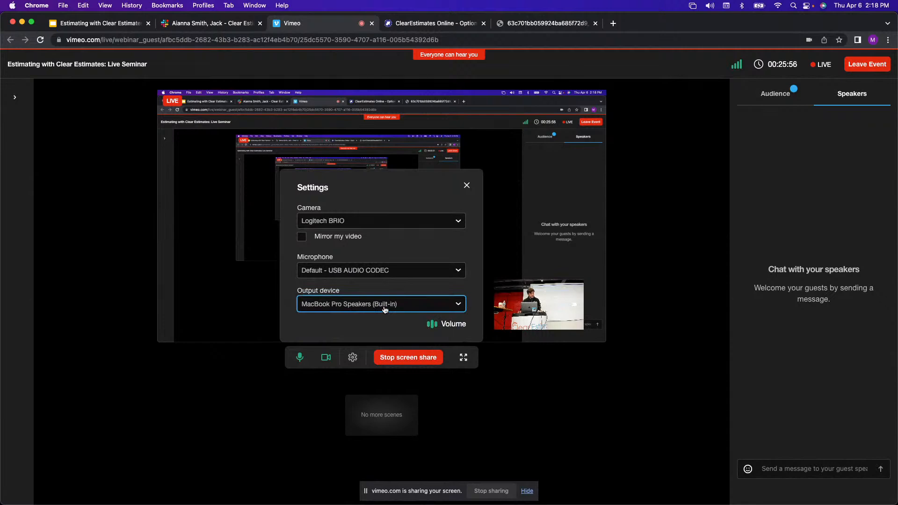
left_click(386, 309)
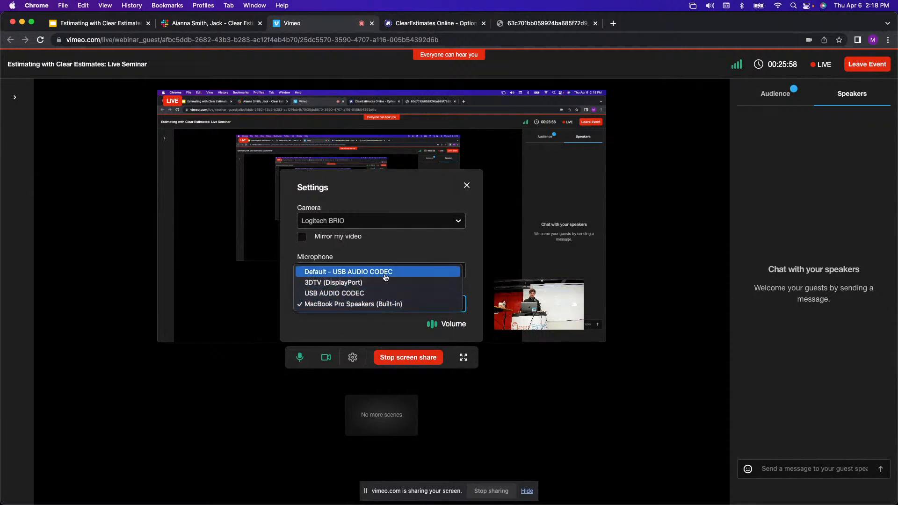
left_click(383, 273)
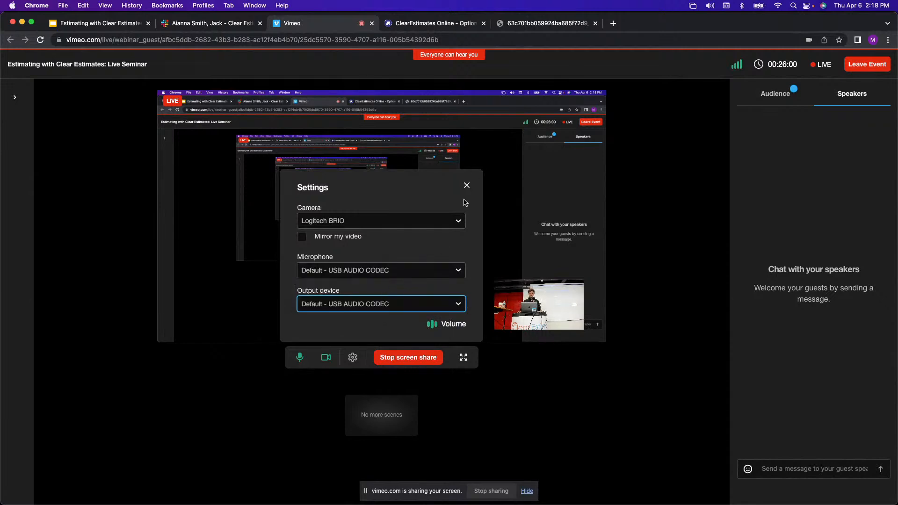
left_click(467, 184)
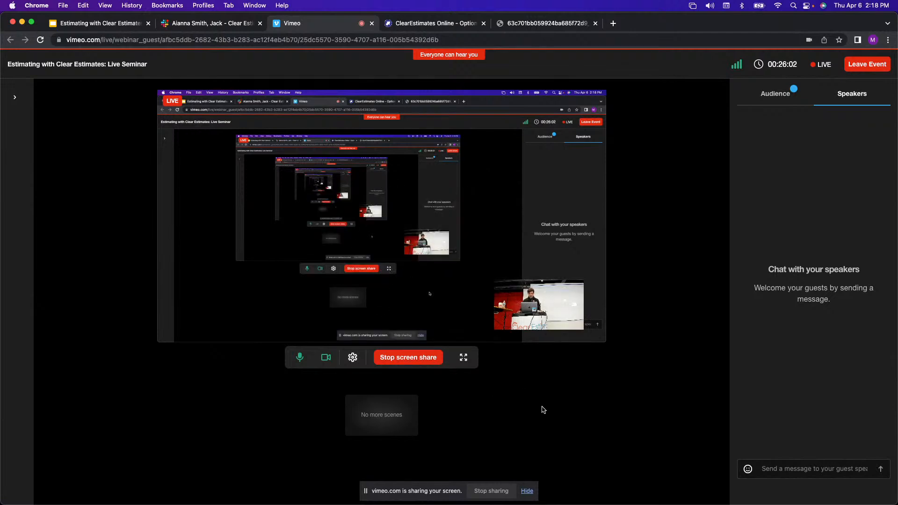
Try MacBook Pro Microphone (Built-in) as the live-event microphone, then bring the device settings back up.
left_click(362, 362)
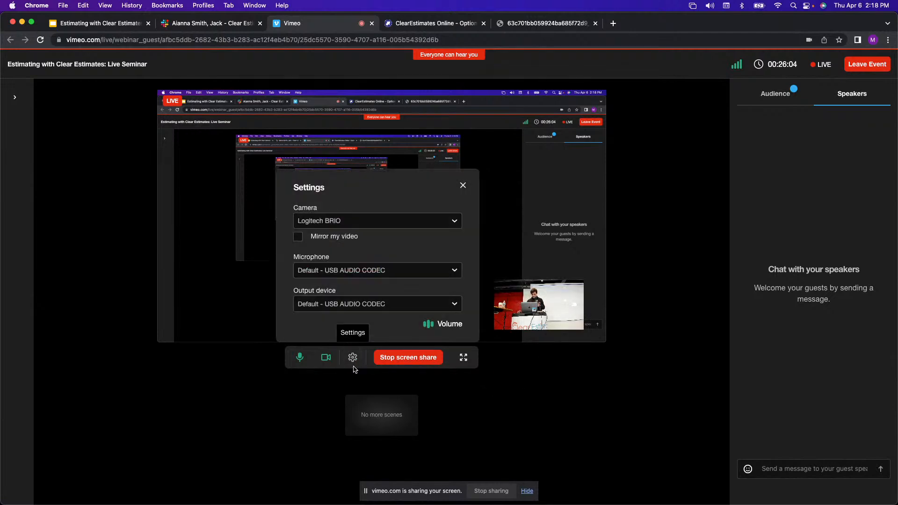
left_click(414, 270)
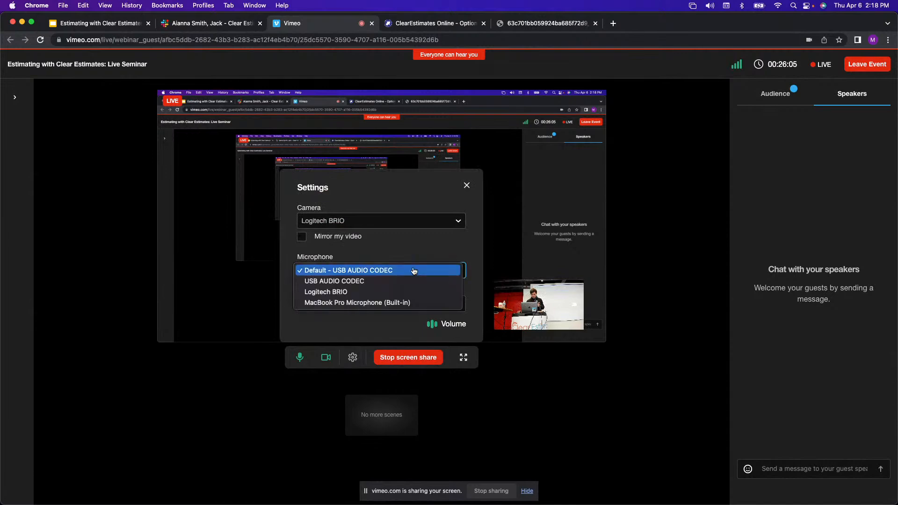
left_click(386, 303)
left_click(390, 271)
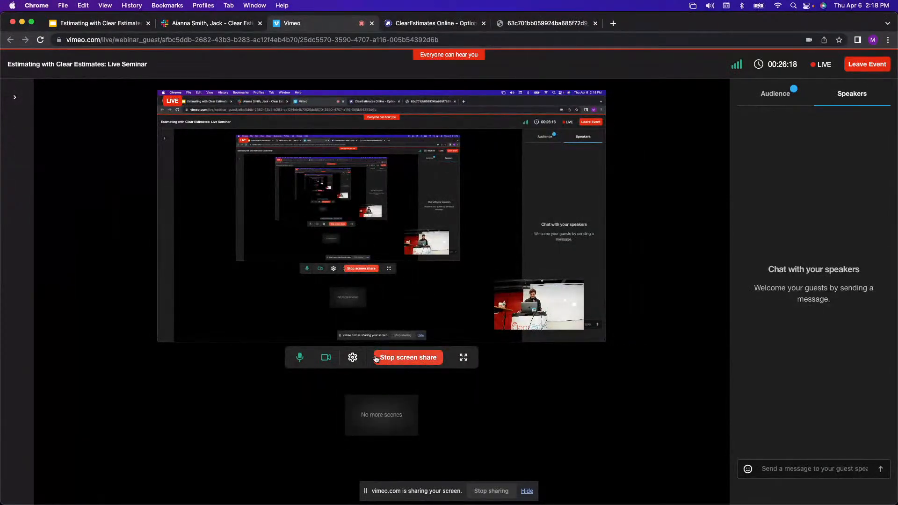
left_click(352, 359)
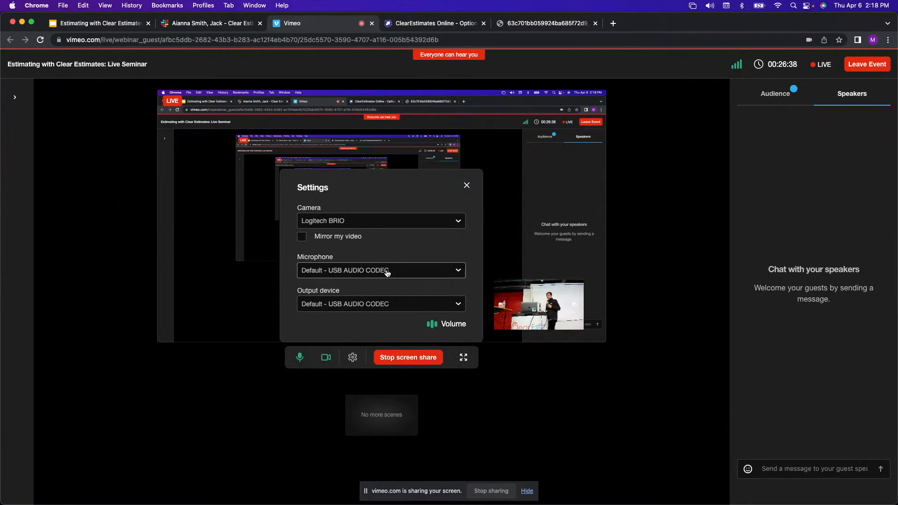
Switch the microphone to MacBook Pro Microphone (Built-in) and output to MacBook Pro Speakers (Built-in).
left_click(388, 272)
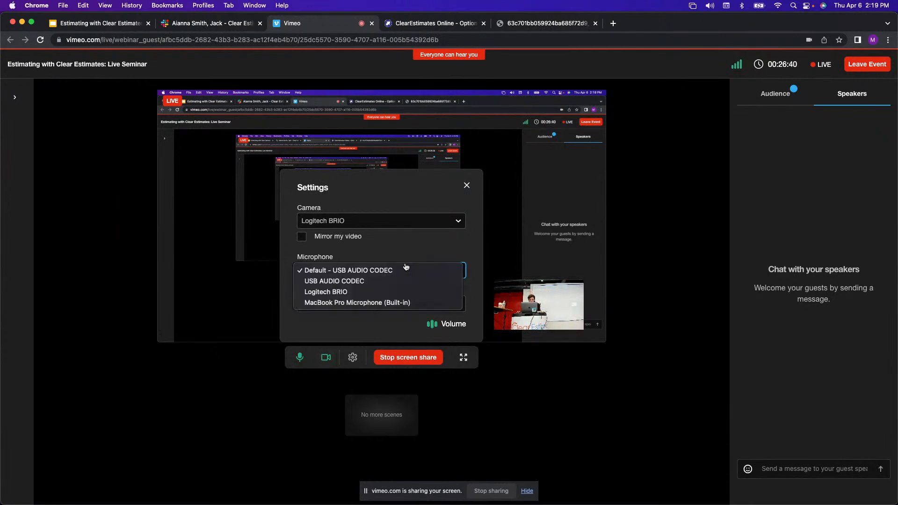
left_click(370, 302)
left_click(369, 304)
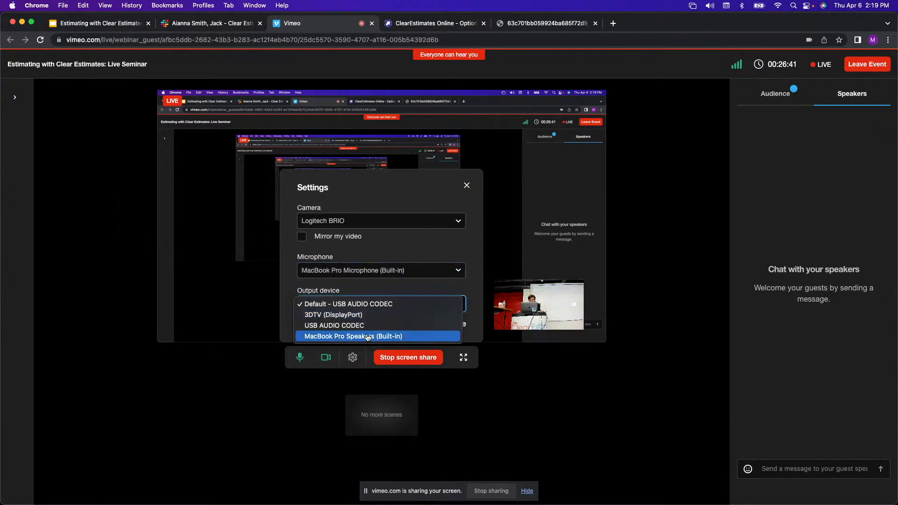
left_click(315, 335)
left_click(242, 417)
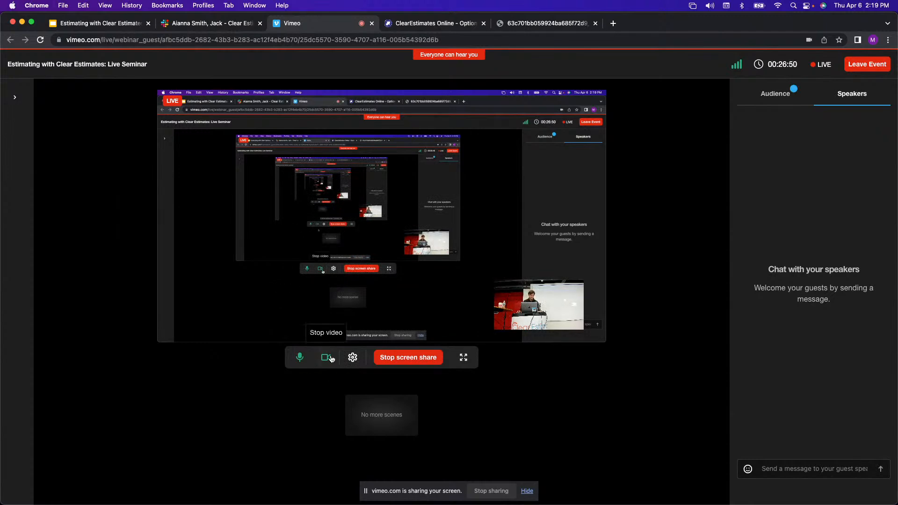
Return output to Default - USB AUDIO CODEC and set the microphone to USB AUDIO CODEC.
left_click(353, 357)
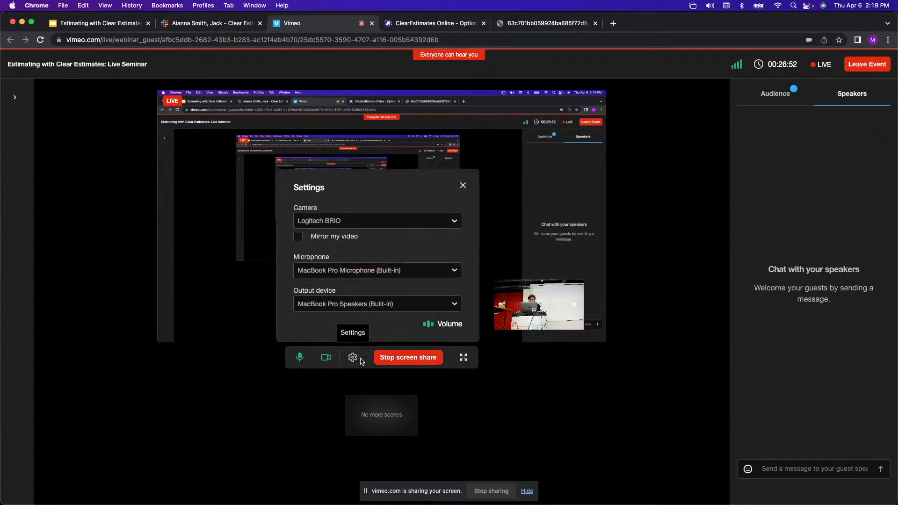
left_click(388, 304)
left_click(387, 301)
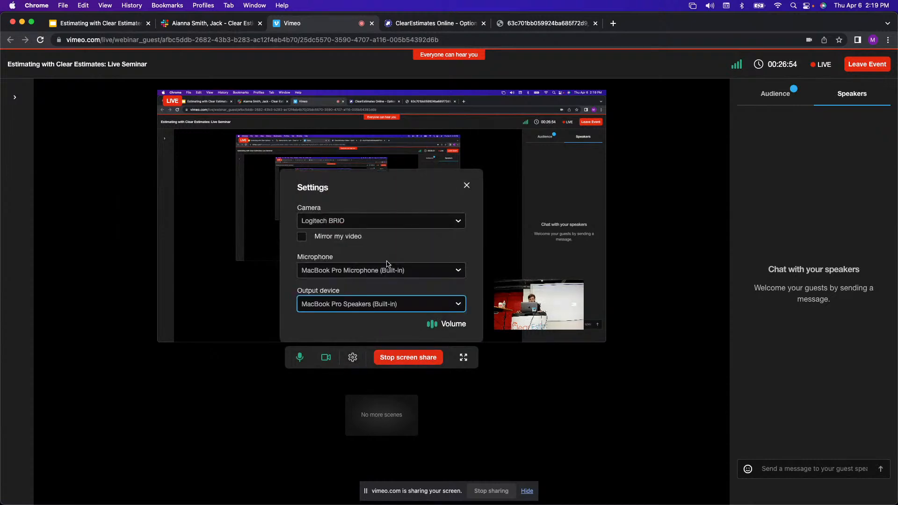
left_click(388, 301)
left_click(386, 273)
left_click(386, 273)
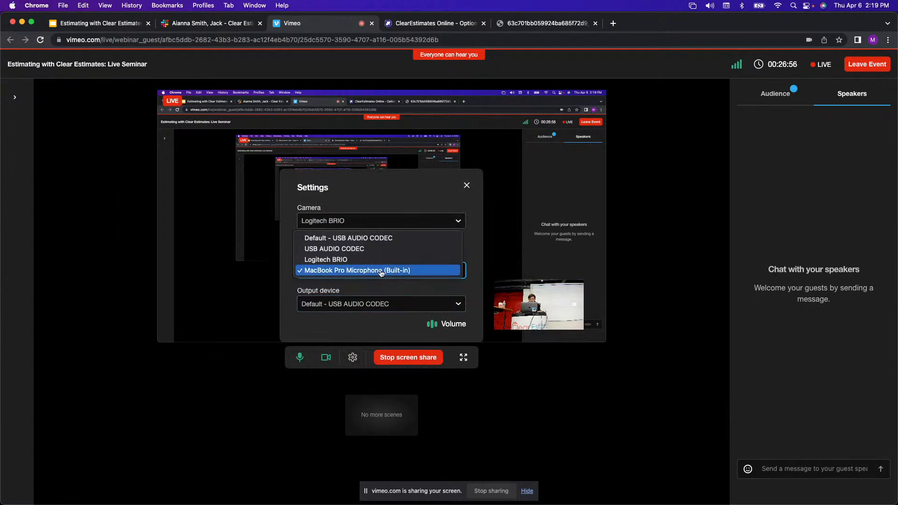
left_click(386, 249)
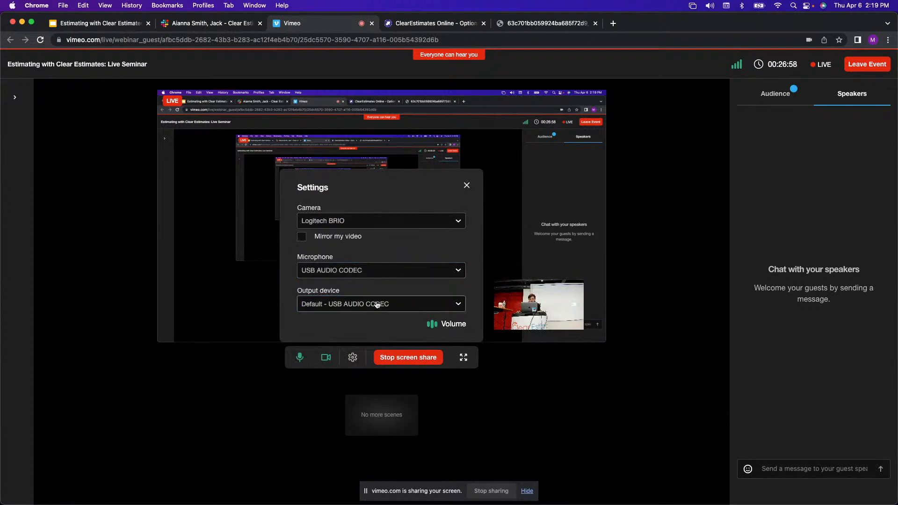
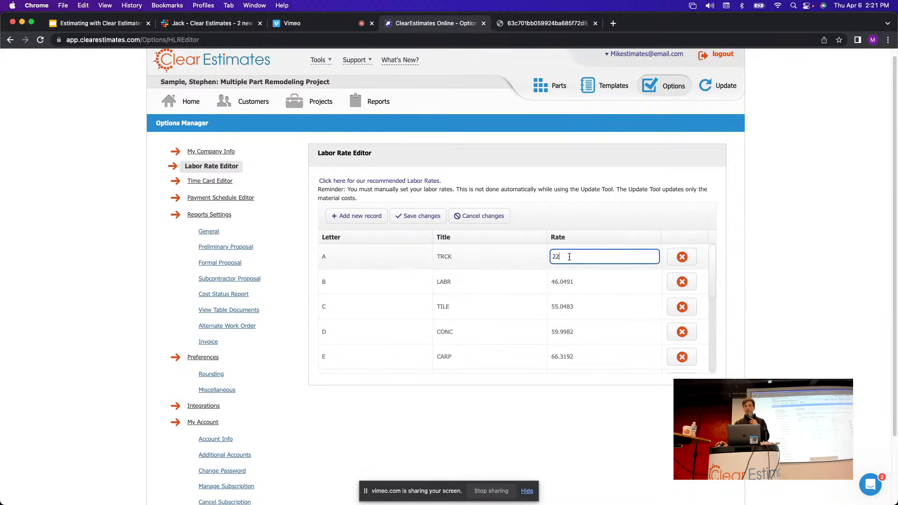
Change the TRCK labor rate to 22 and sort the rates from lowest to highest.
left_click_drag(568, 257, 546, 258)
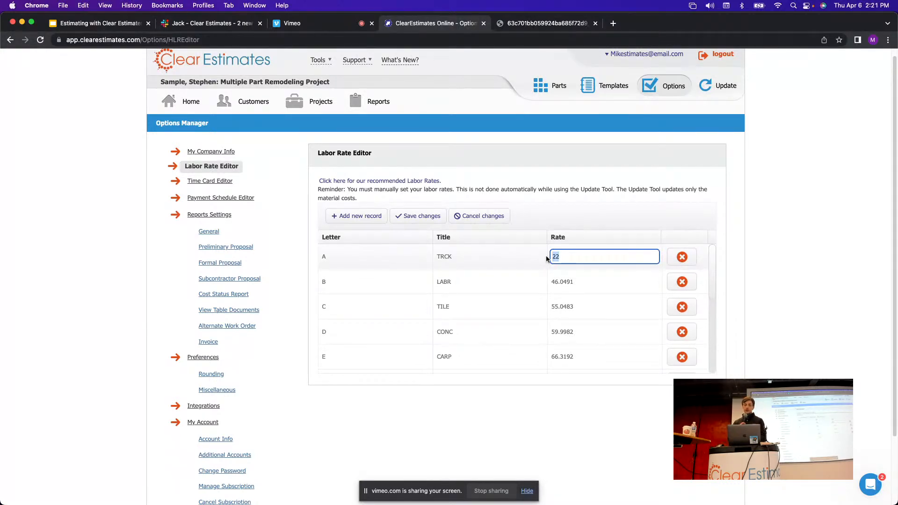
type("22")
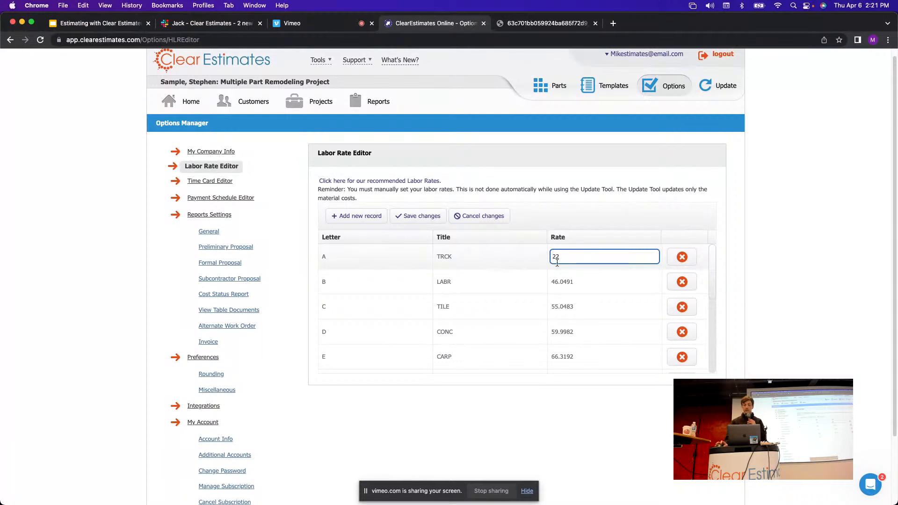
left_click(574, 236)
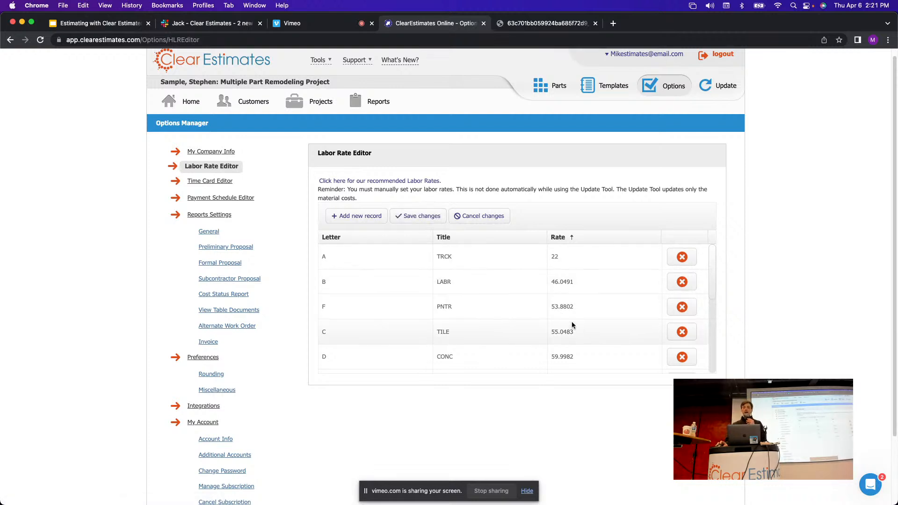
scroll(571, 294, "down", 2)
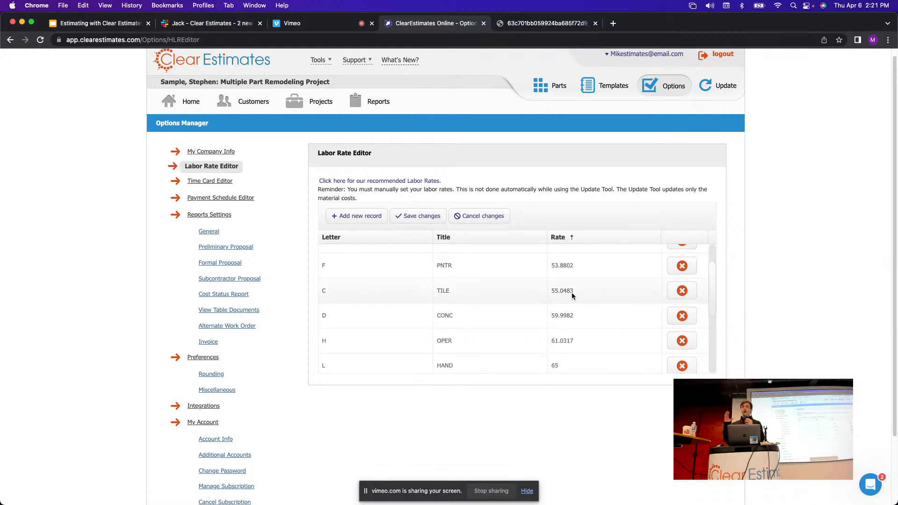
scroll(583, 295, "down", 5)
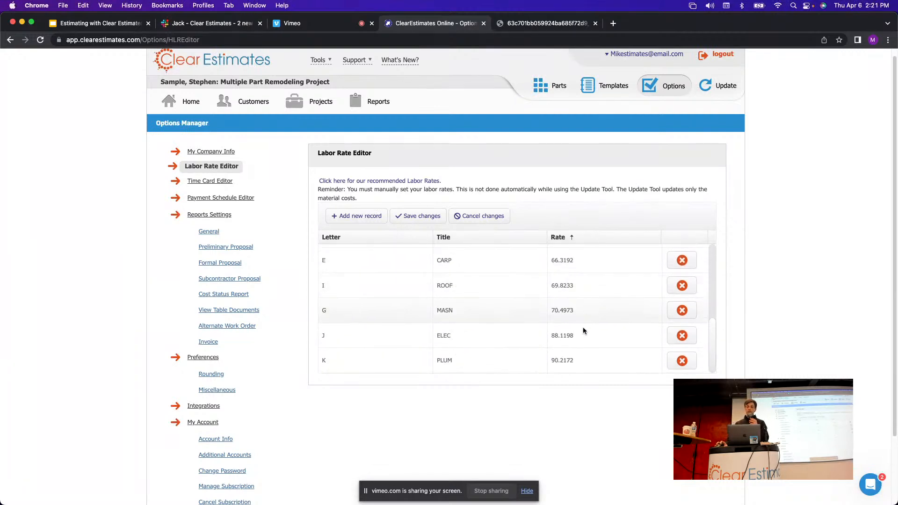
scroll(587, 323, "up", 5)
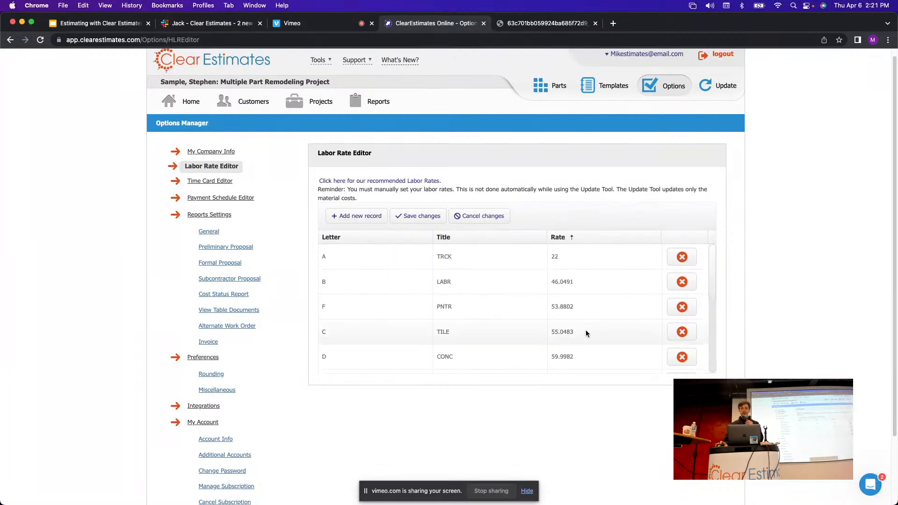
Leave the LABR and PNTR rates unchanged, save the labor rates, and go Home.
left_click(566, 282)
left_click(570, 307)
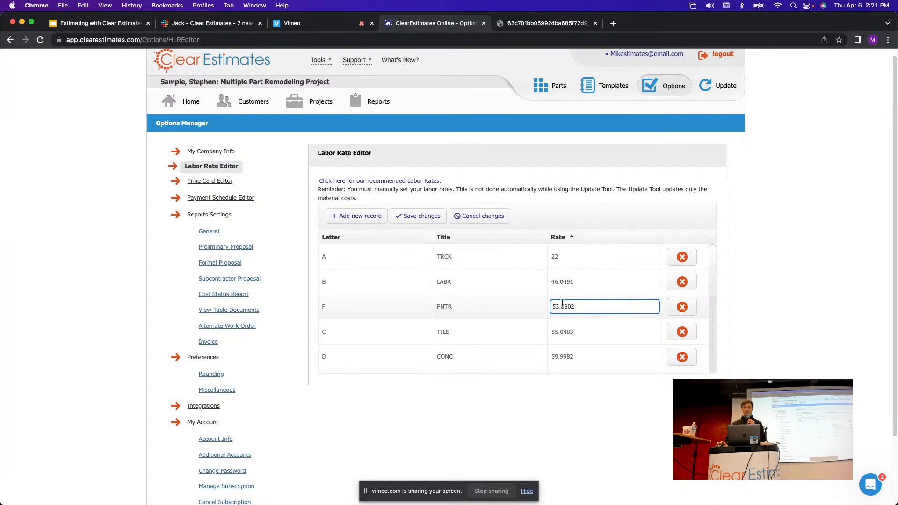
left_click(601, 212)
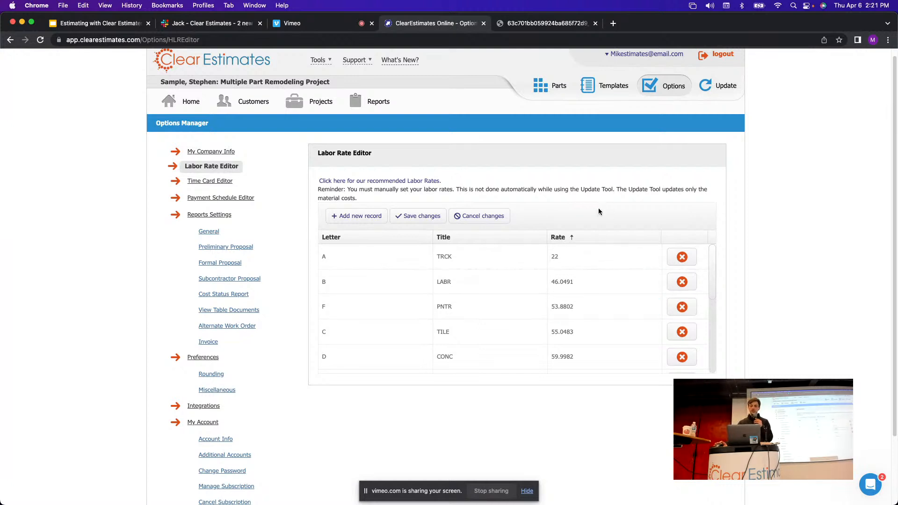
left_click(405, 216)
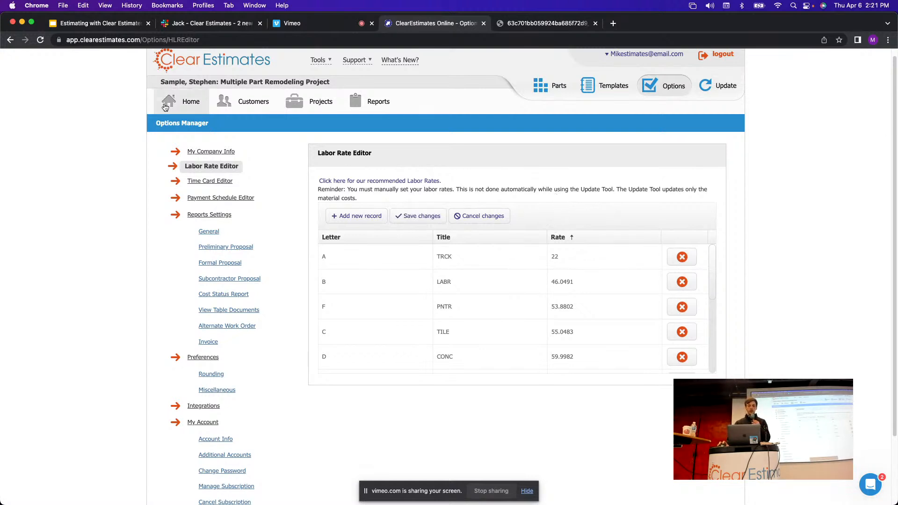
left_click(182, 103)
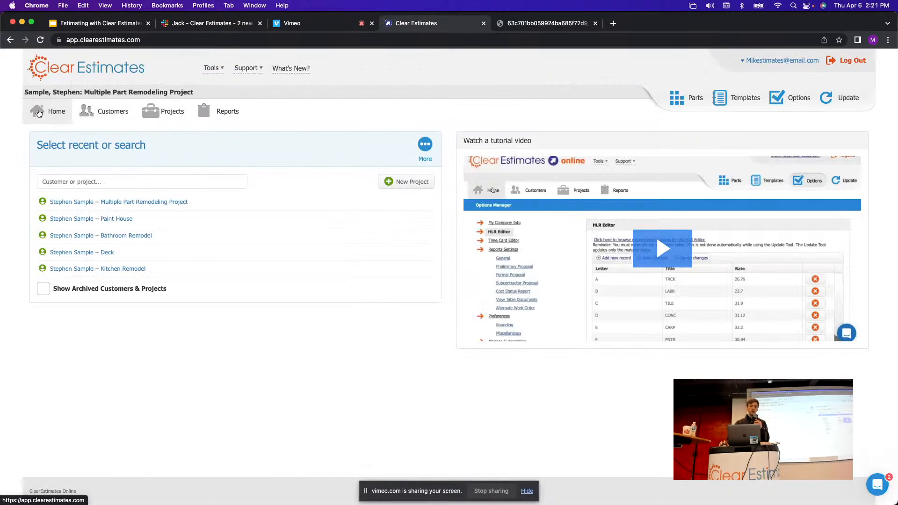
Reload the Home page and start a new project.
left_click(45, 113)
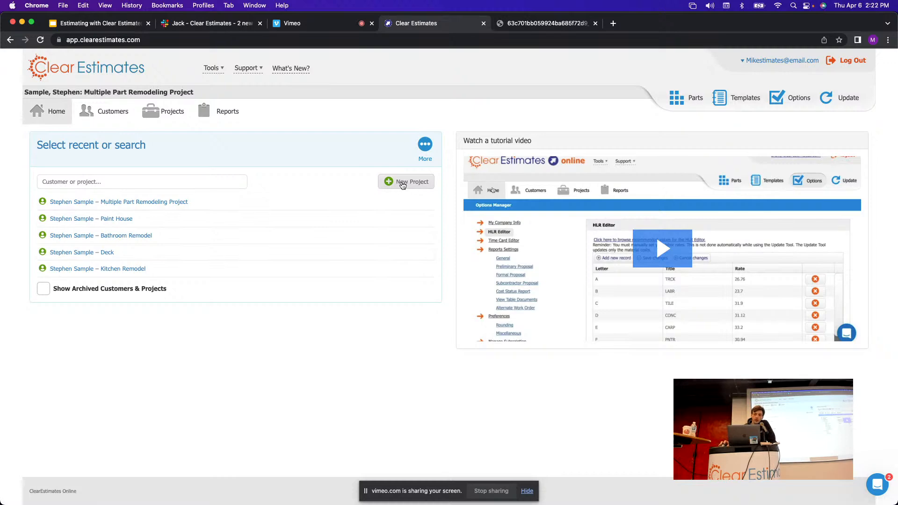
left_click(403, 184)
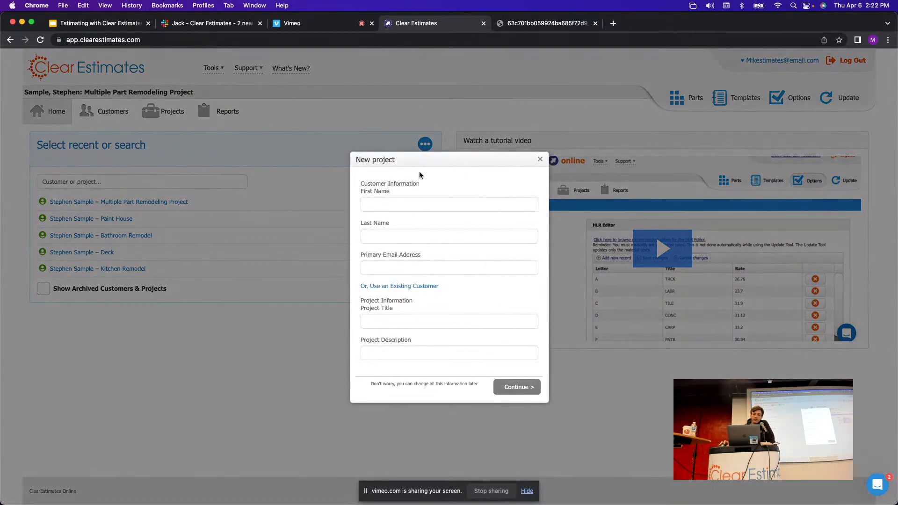
Enter the customer's first name, last name and e-mail address.
left_click(386, 173)
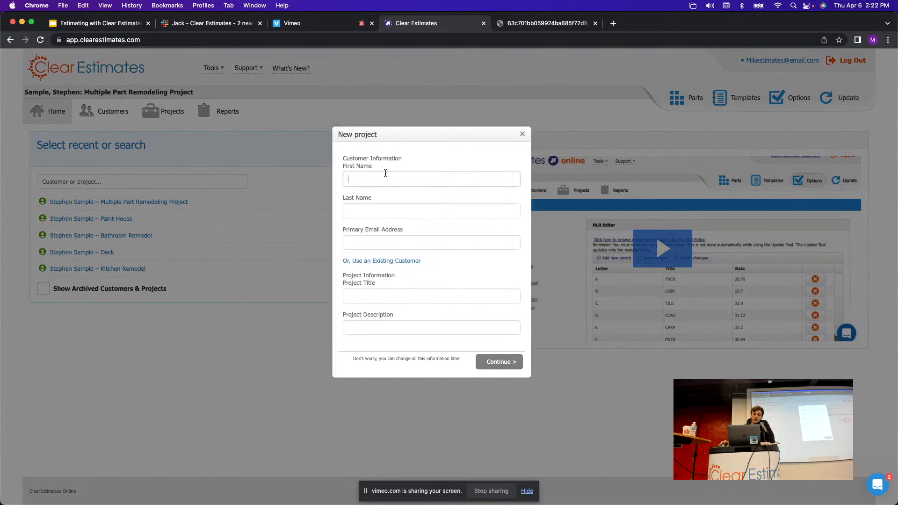
left_click(414, 211)
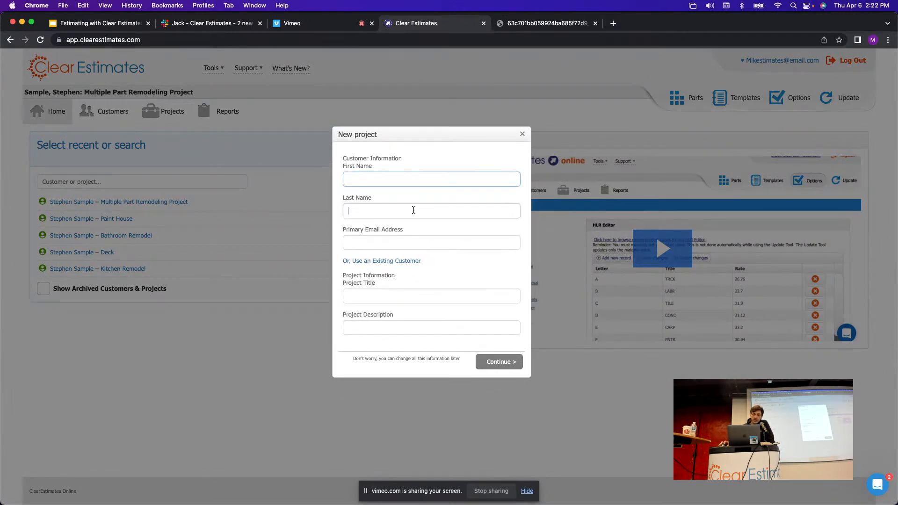
left_click(413, 242)
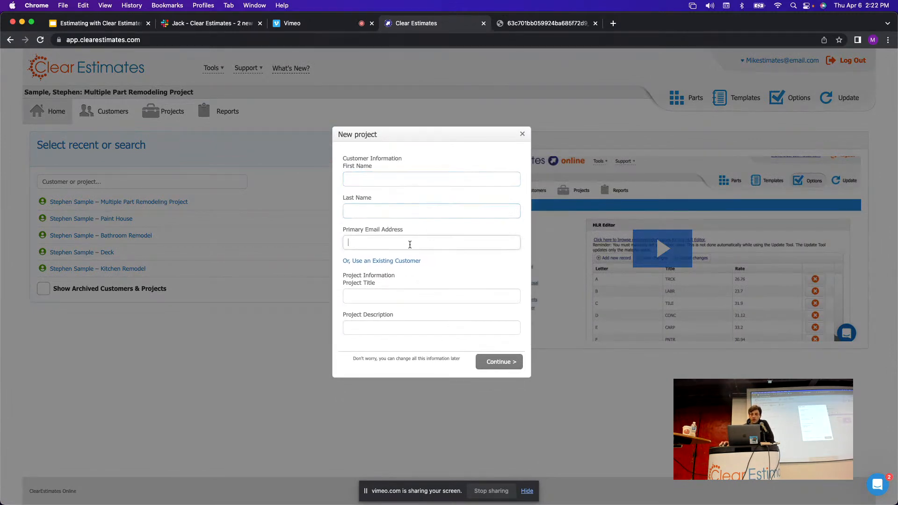
left_click(399, 298)
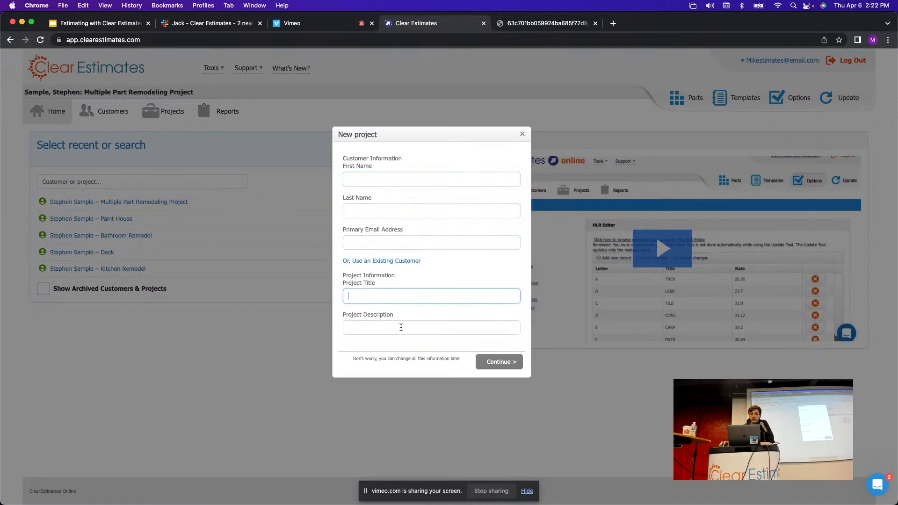
left_click(400, 328)
left_click(384, 176)
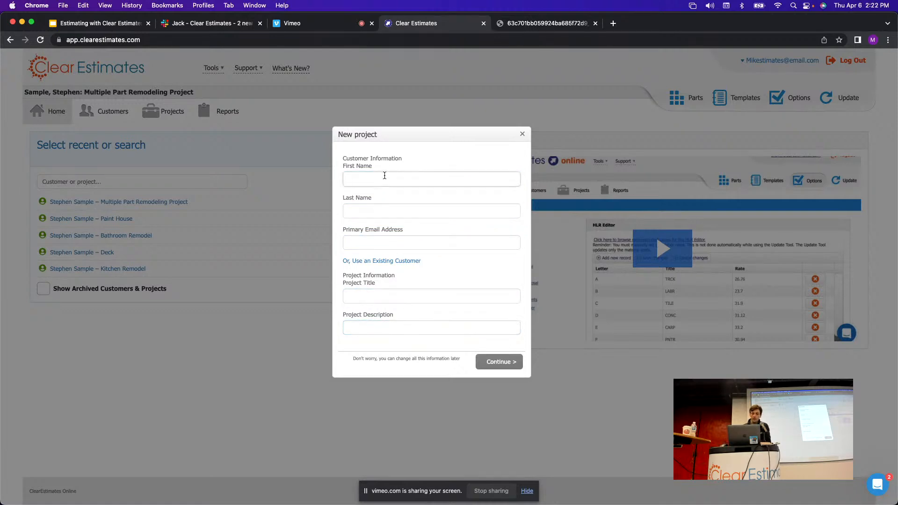
type("Bob")
left_click(360, 212)
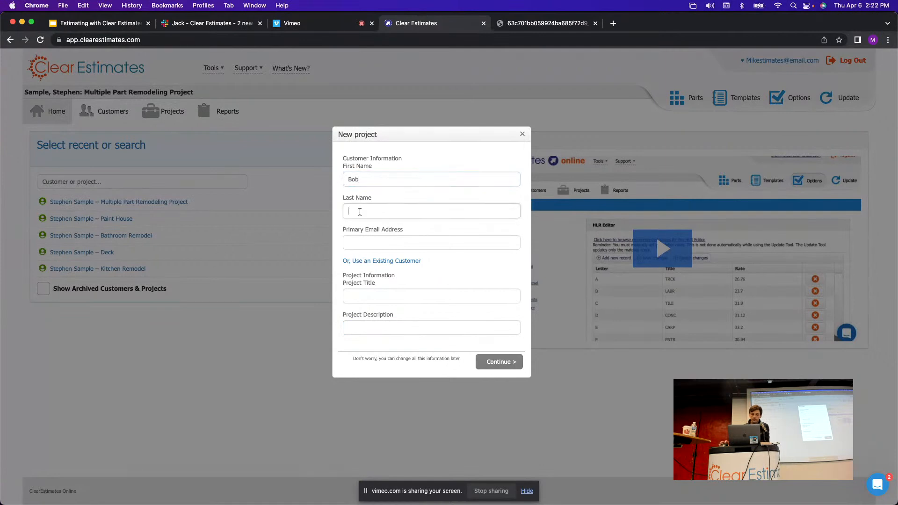
type("Homeowner")
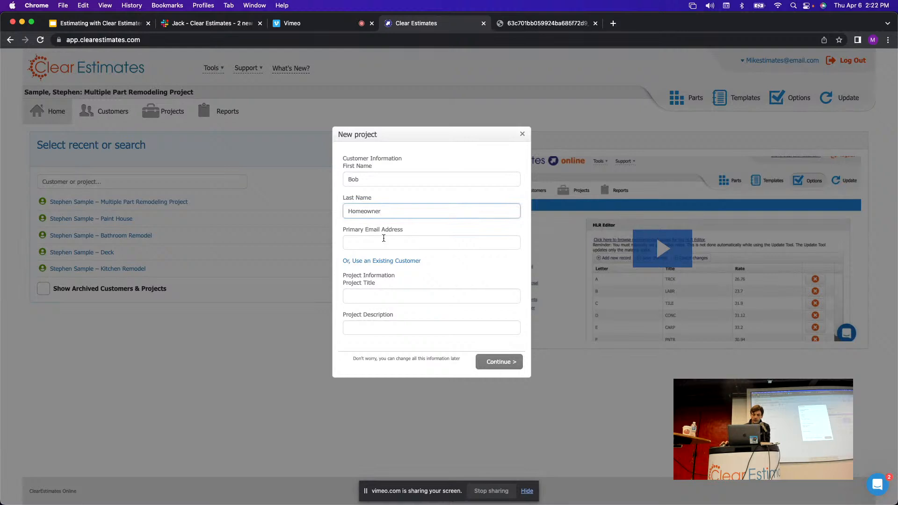
left_click(384, 243)
type("N")
type("Bob")
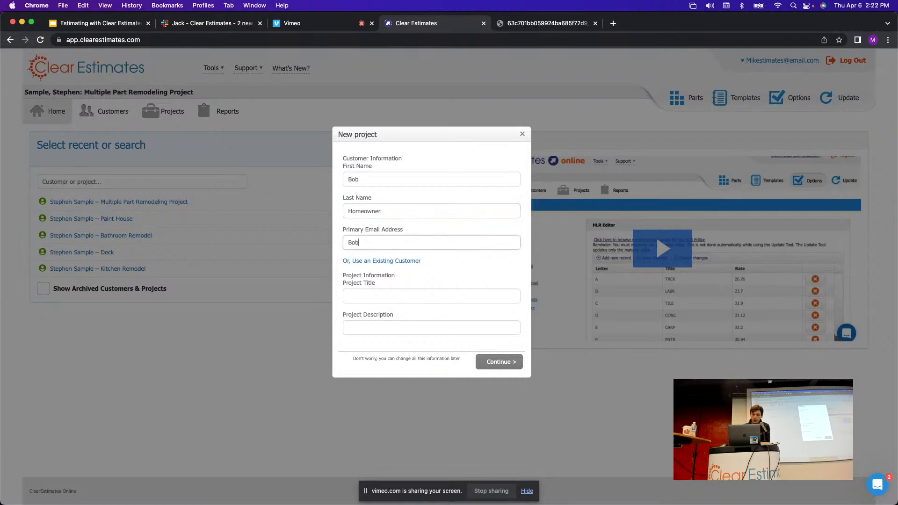
type("@homeowner.com")
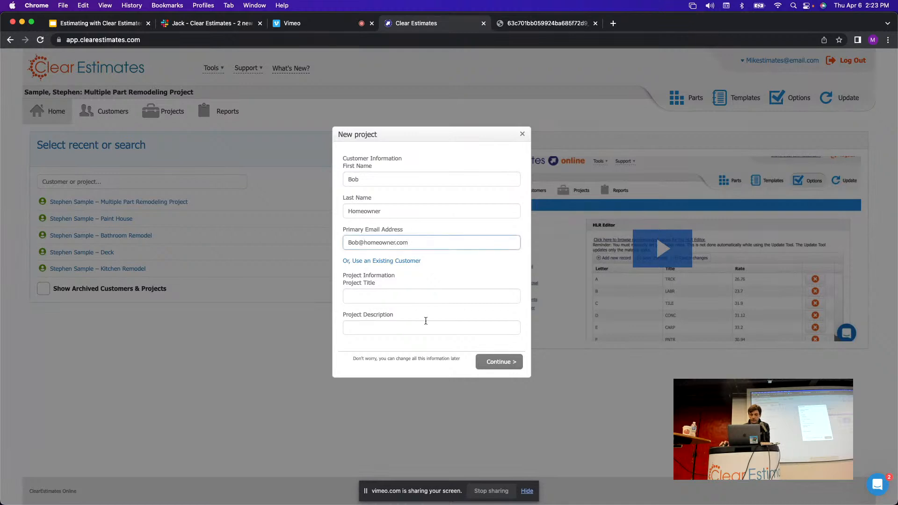
Title the project 'Kitchen + Bath', describe it as '60 SF Bathroom and 111 Kitchen', and continue.
left_click(422, 296)
type("C")
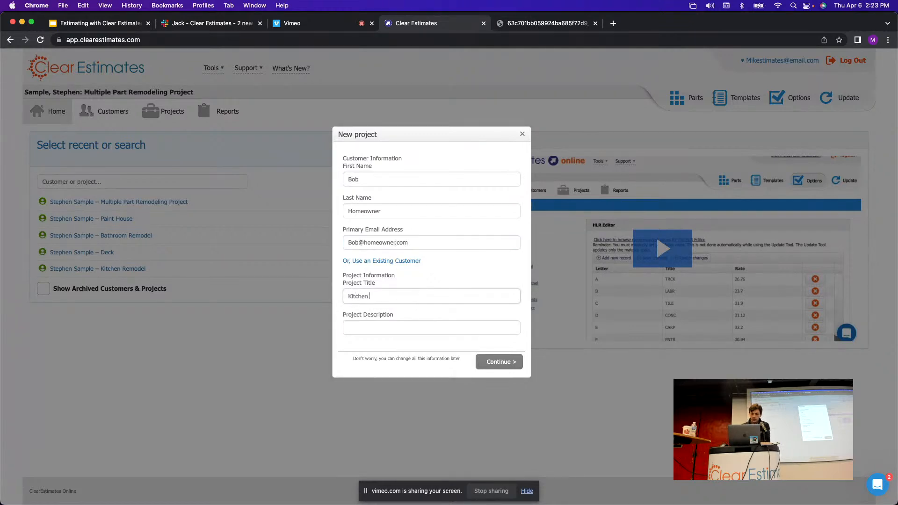
type("itchen + Bath")
left_click(390, 327)
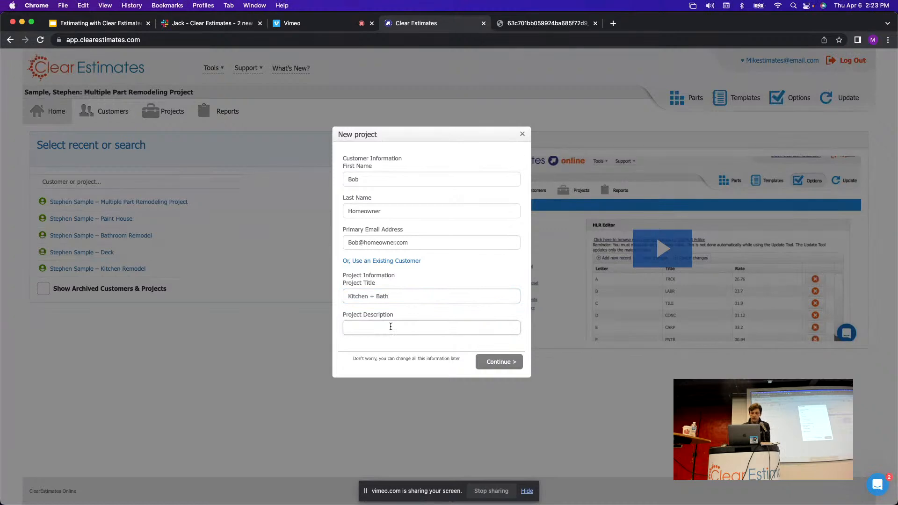
type("60 SF Bathroom and 111")
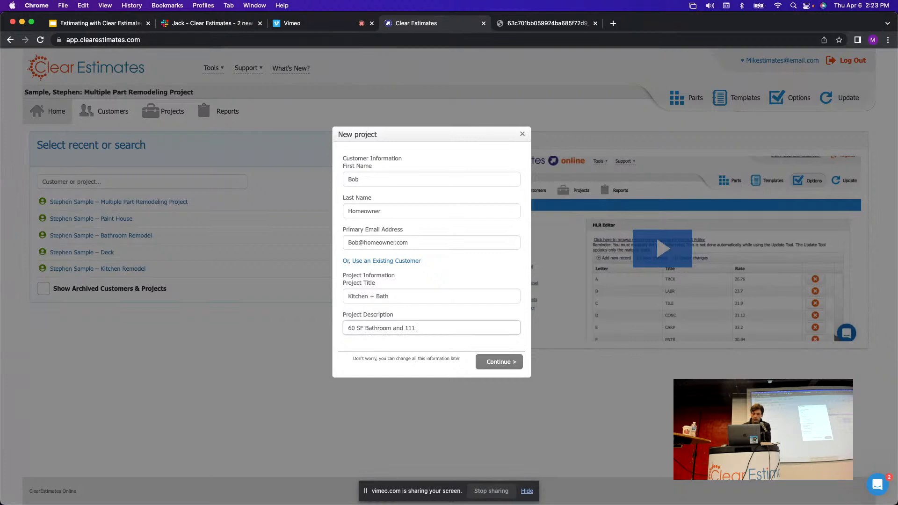
type(" Kitchen")
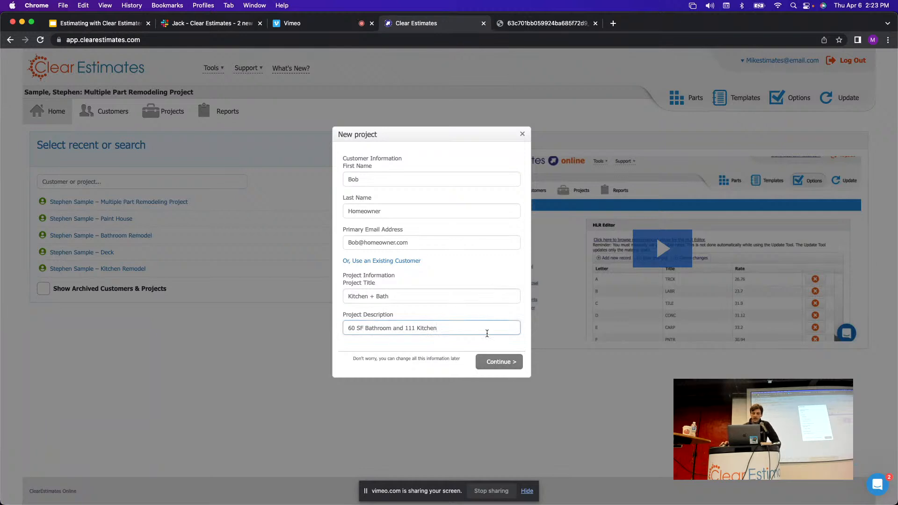
key("super+a")
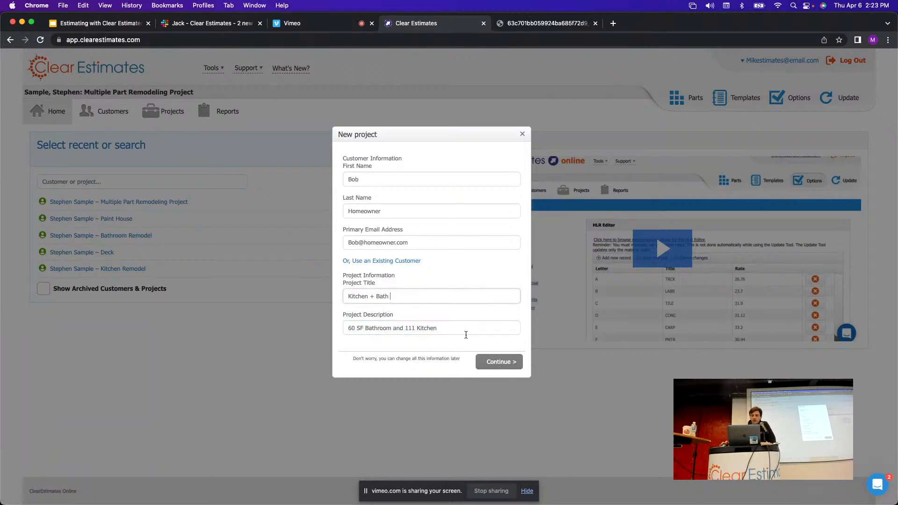
left_click(499, 363)
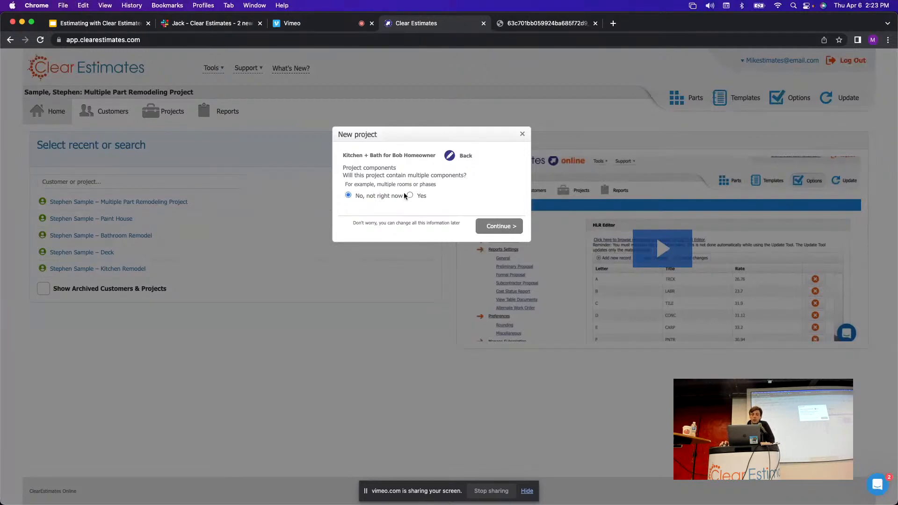
Keep 'No, not right now' for multiple components and create the project.
left_click_drag(404, 197, 362, 197)
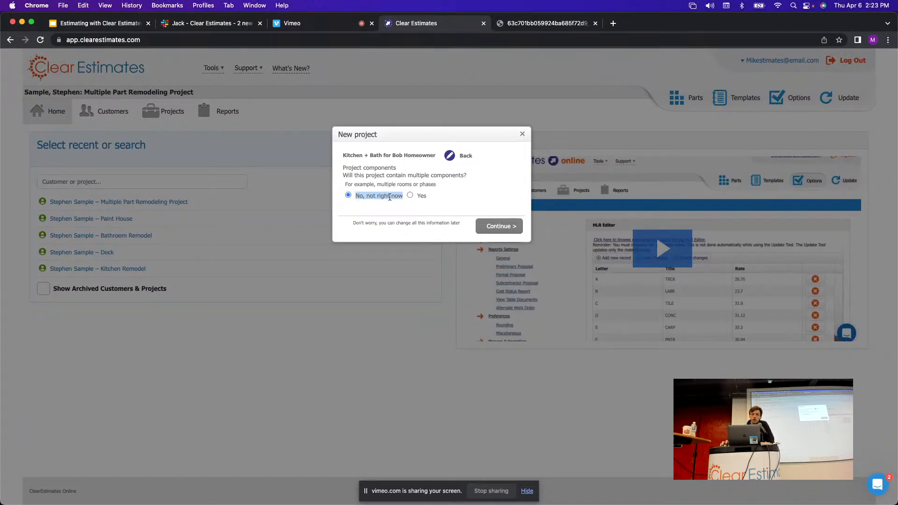
left_click(405, 182)
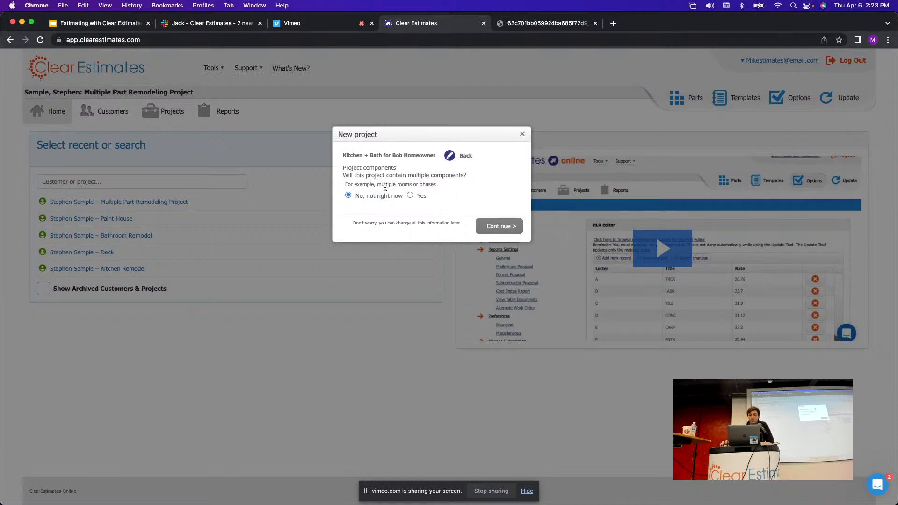
left_click_drag(404, 197, 358, 197)
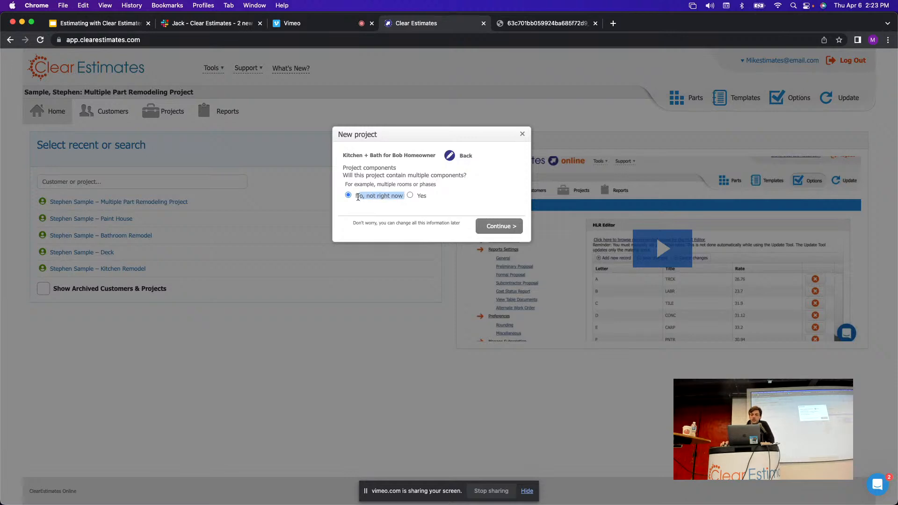
left_click(498, 226)
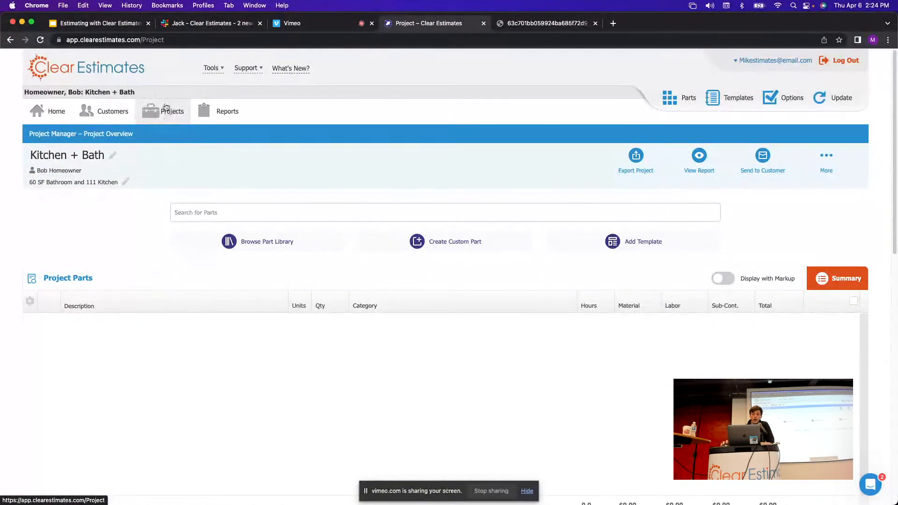
scroll(442, 169, "down", 1)
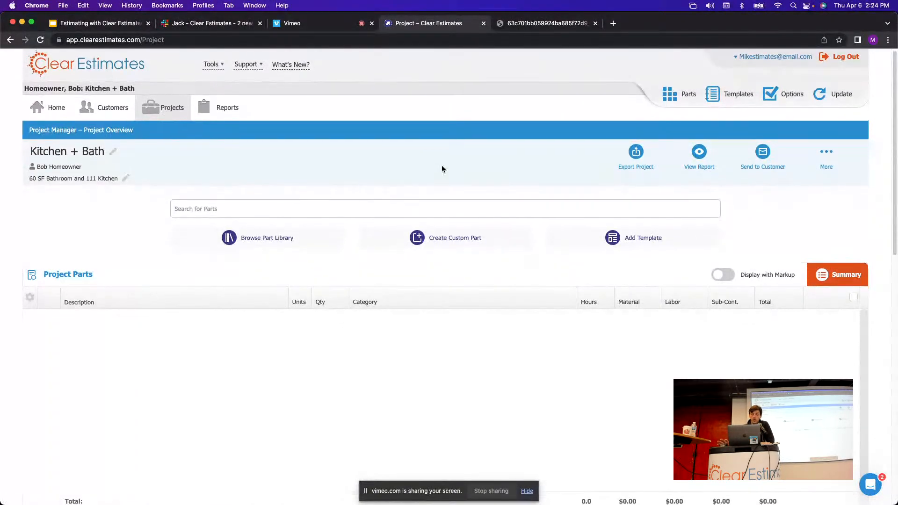
scroll(445, 171, "down", 3)
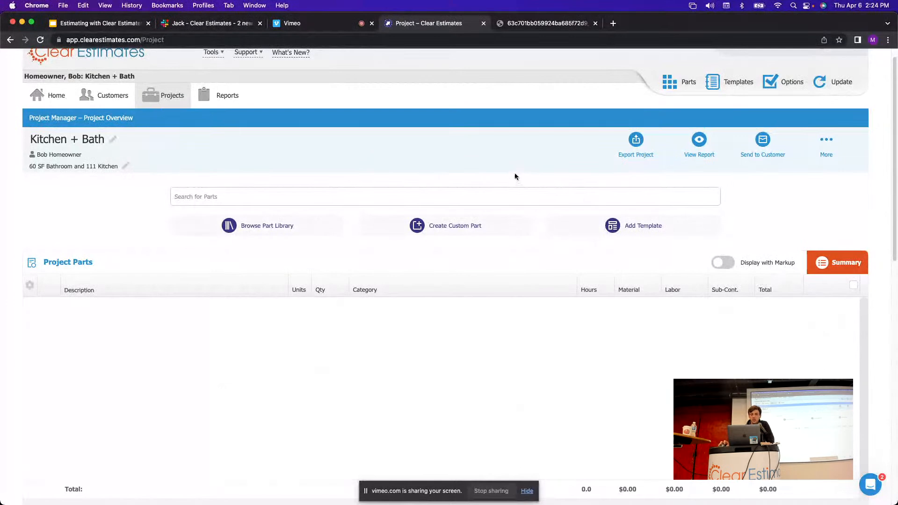
double_click(92, 141)
left_click(107, 141)
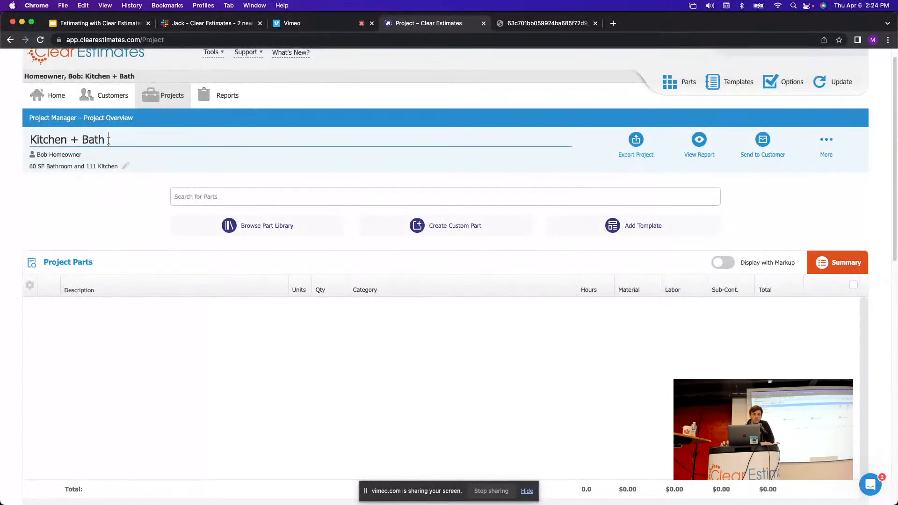
left_click_drag(109, 140, 7, 140)
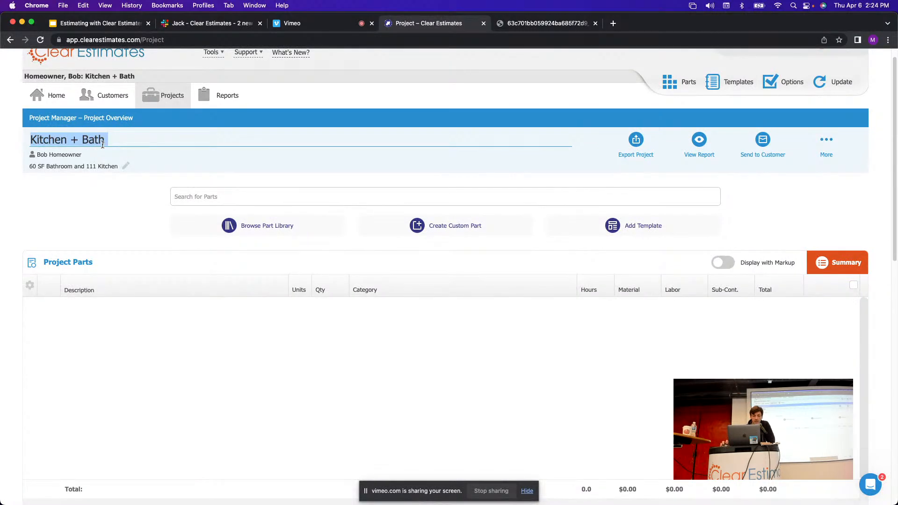
left_click(100, 188)
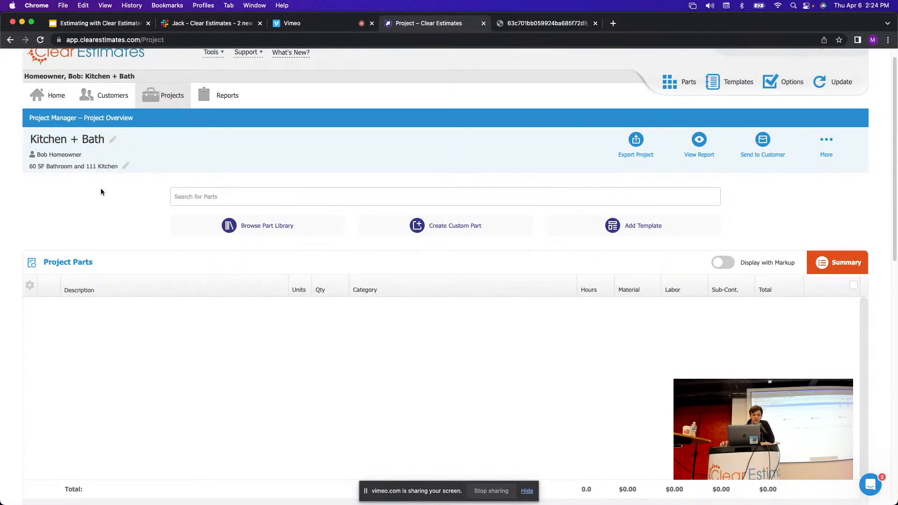
left_click(126, 167)
left_click_drag(135, 170, 2, 154)
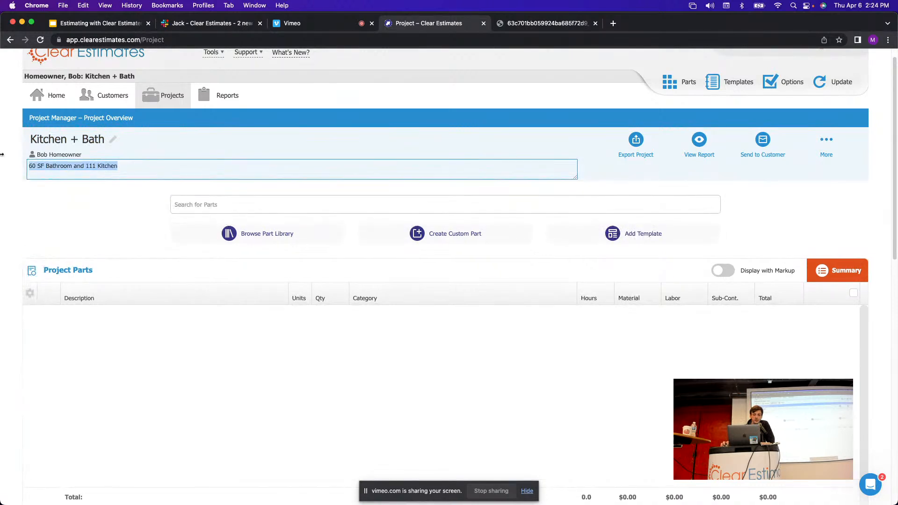
left_click(86, 157)
left_click_drag(45, 156, 37, 155)
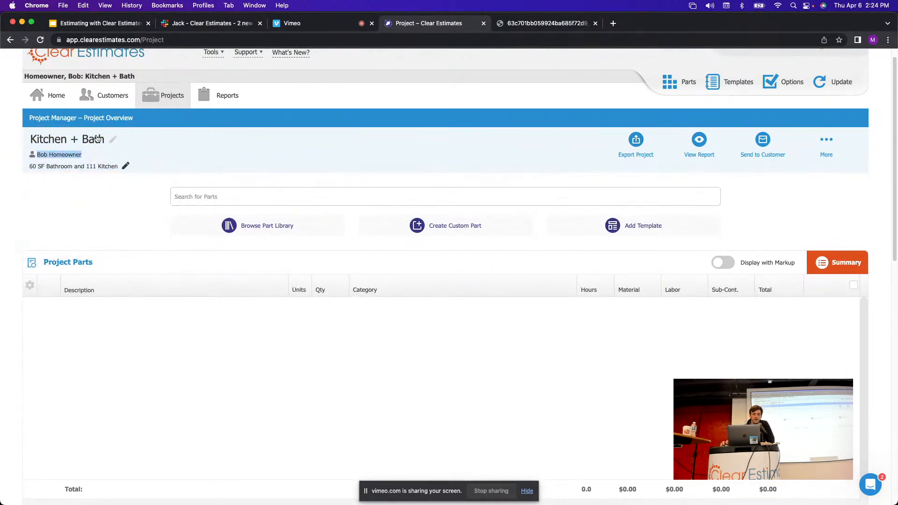
left_click(87, 194)
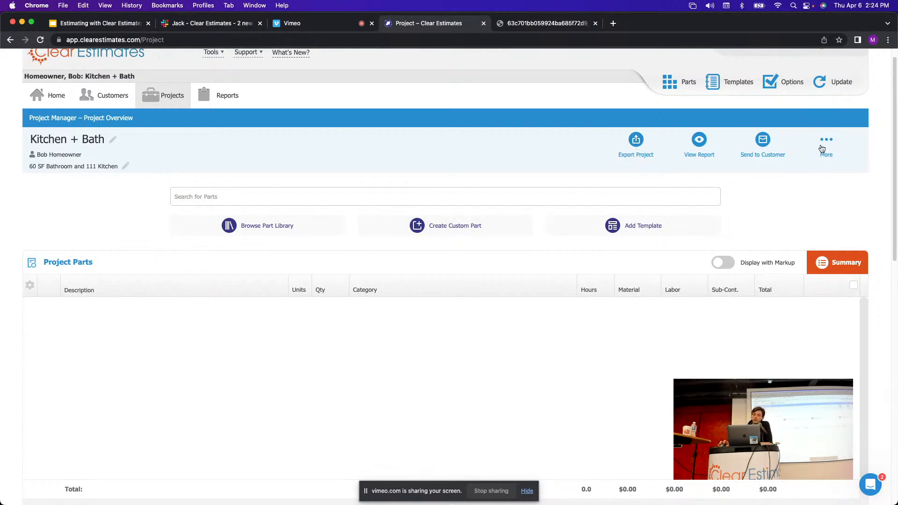
left_click(637, 141)
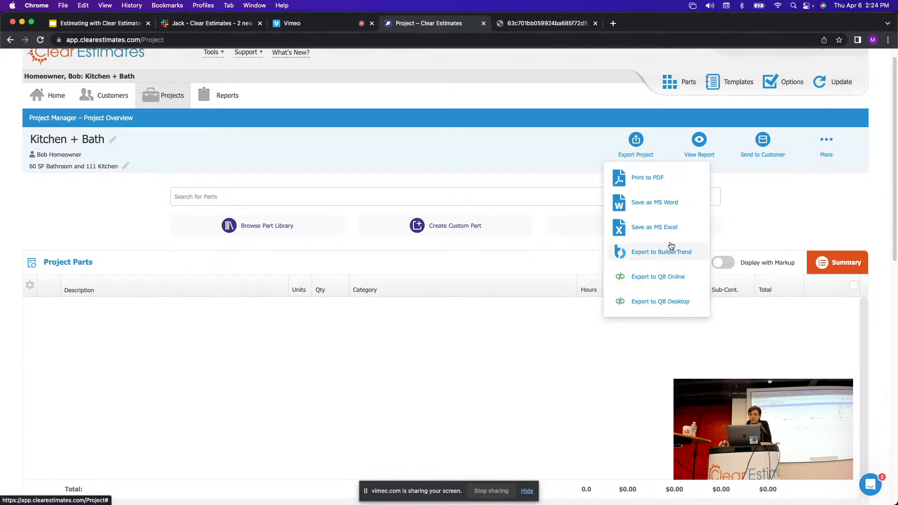
left_click(754, 233)
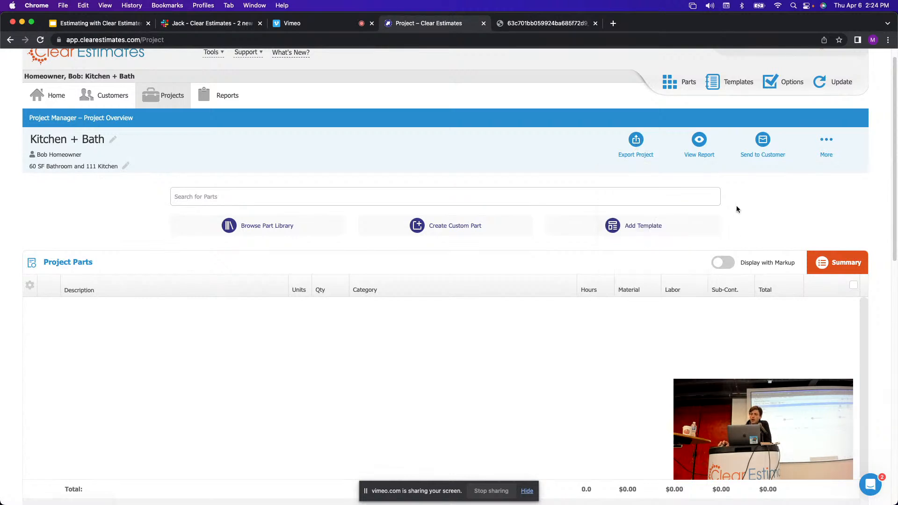
left_click(701, 140)
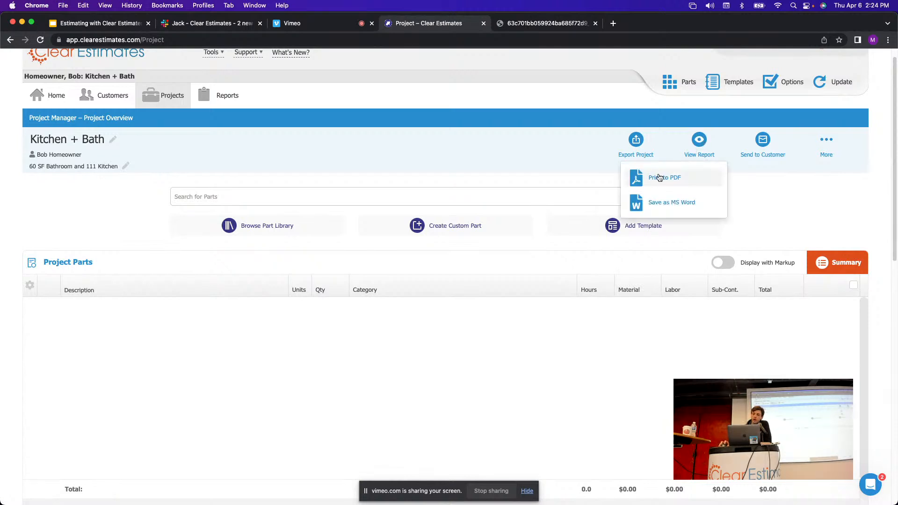
left_click(752, 186)
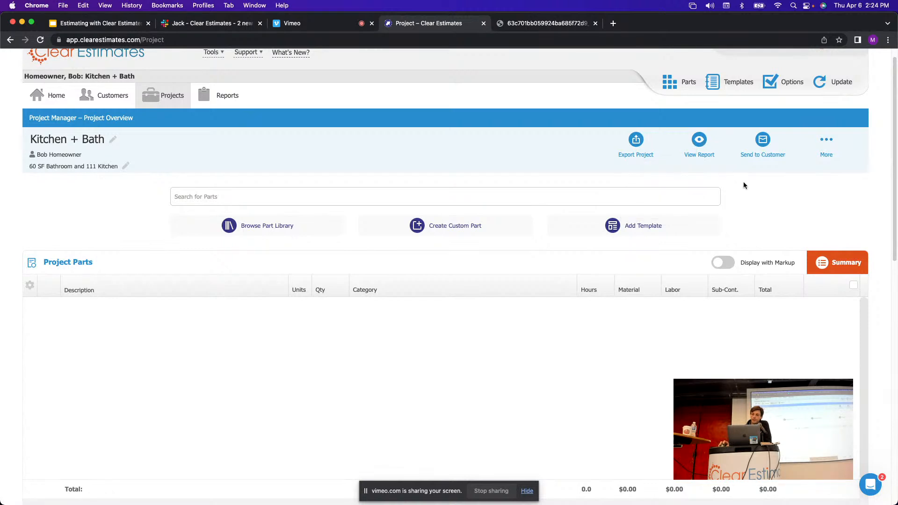
left_click(763, 142)
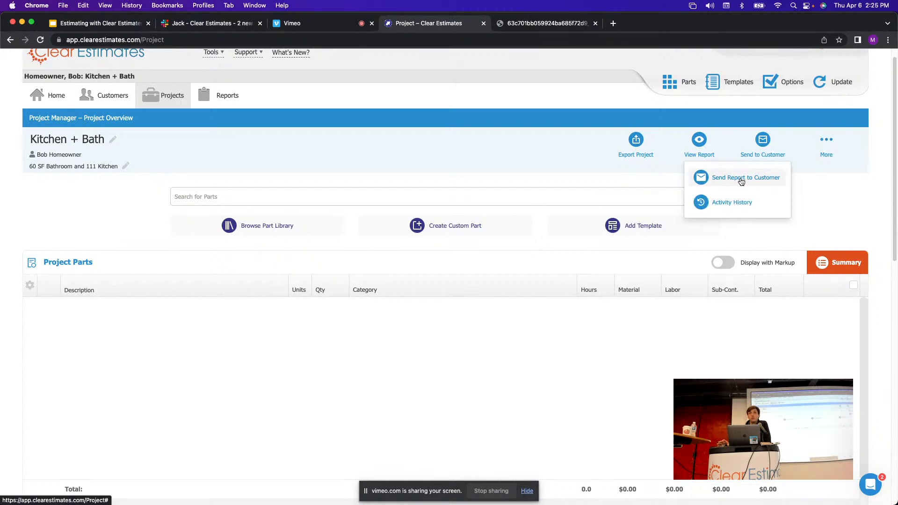
left_click(814, 209)
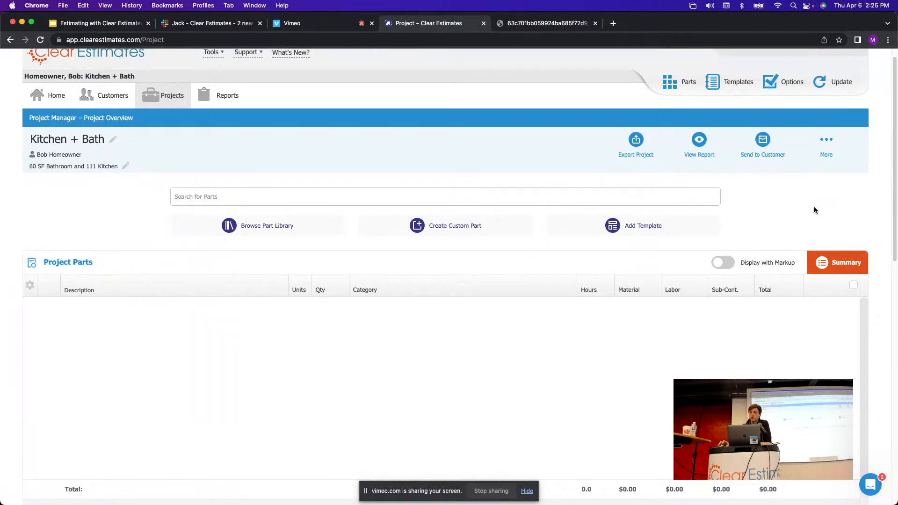
left_click(828, 146)
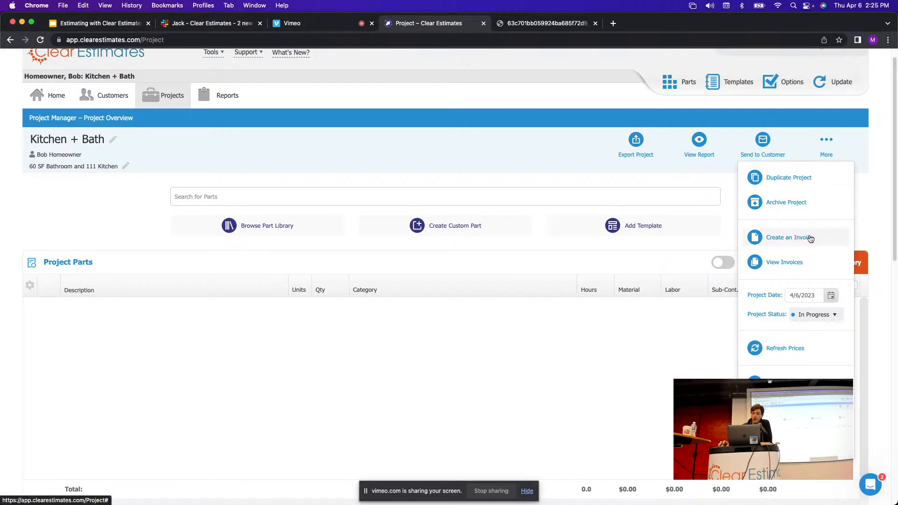
left_click(562, 132)
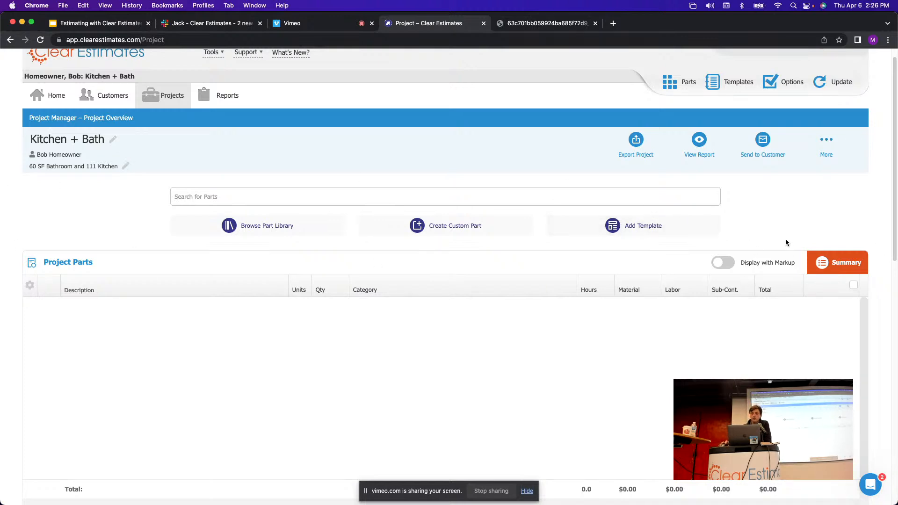
scroll(640, 351, "down", 5)
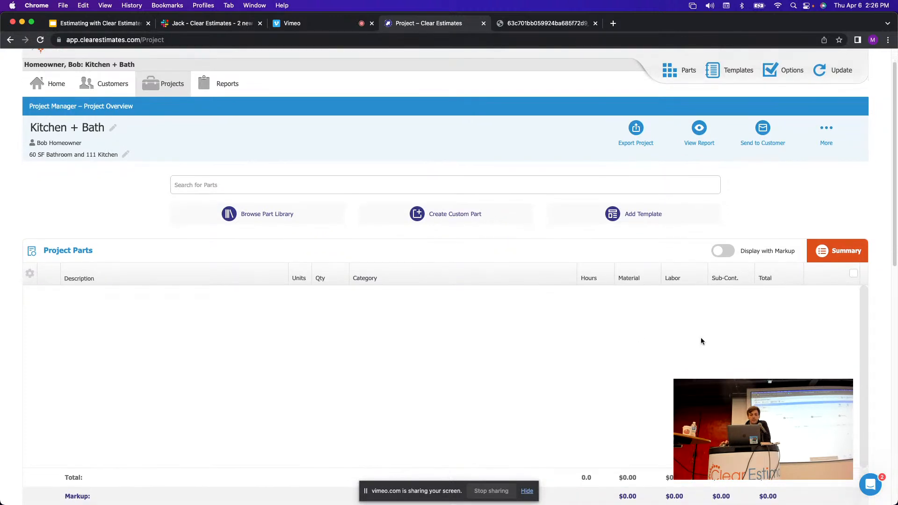
scroll(701, 338, "down", 1)
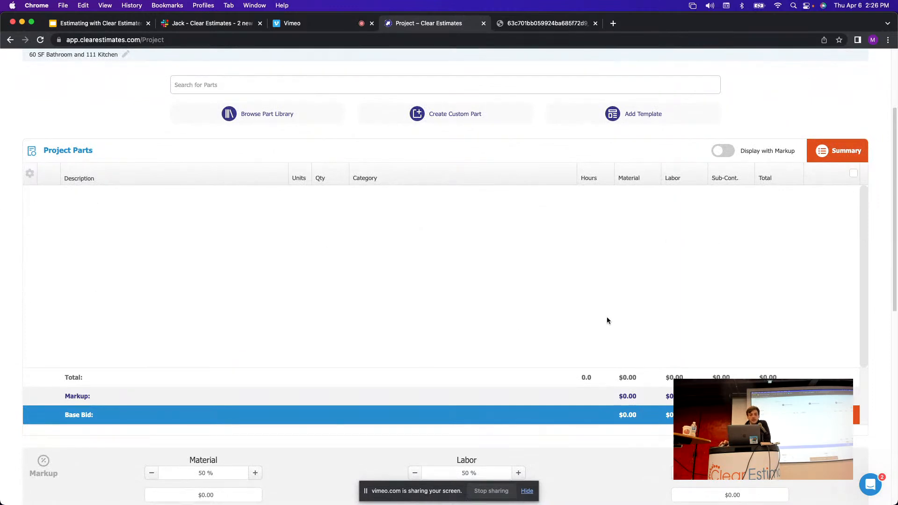
scroll(706, 303, "down", 1)
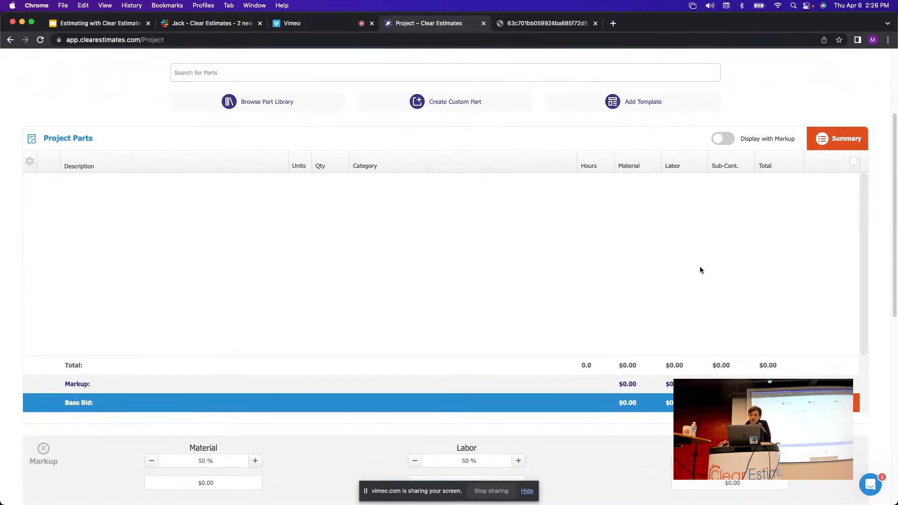
scroll(700, 267, "down", 6)
scroll(700, 267, "down", 2)
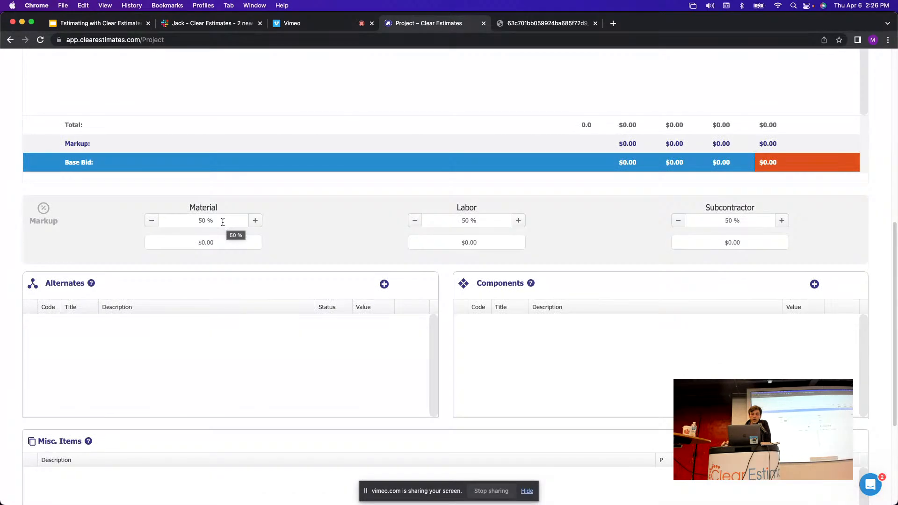
left_click(206, 220)
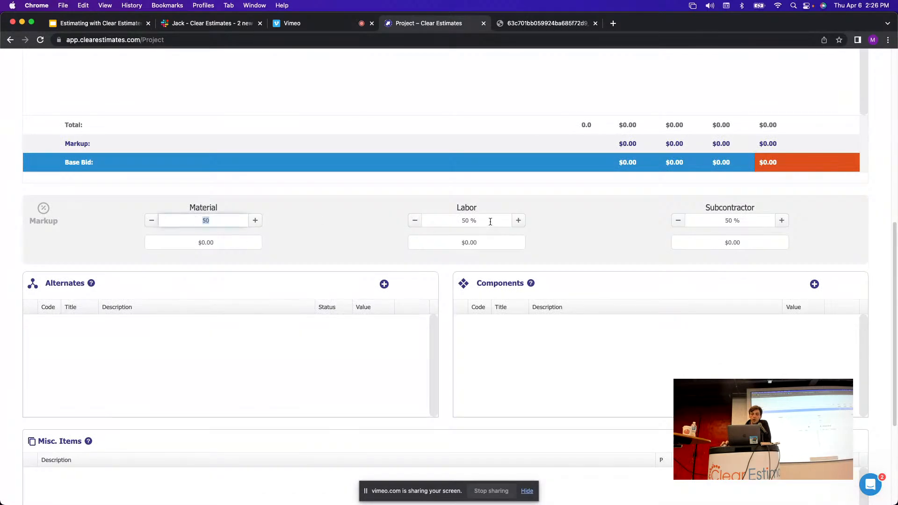
left_click(490, 222)
left_click(204, 220)
left_click(487, 222)
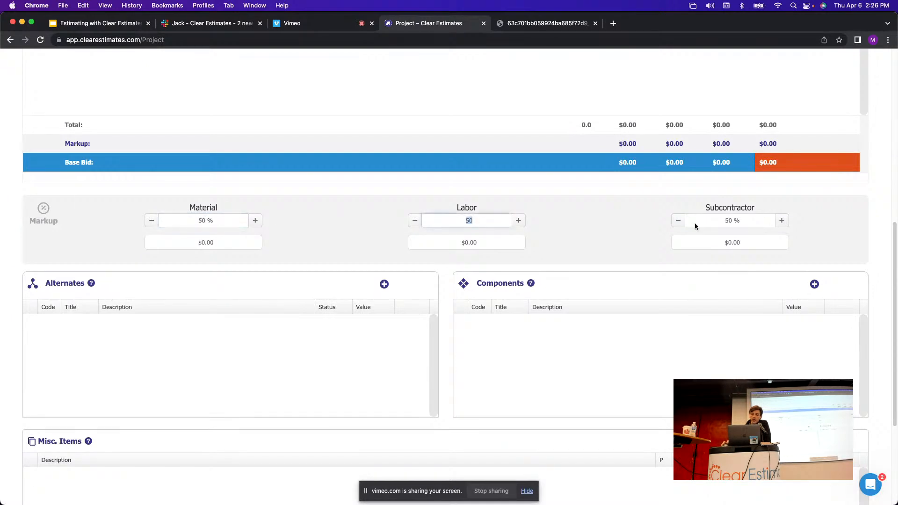
left_click(760, 222)
left_click(598, 228)
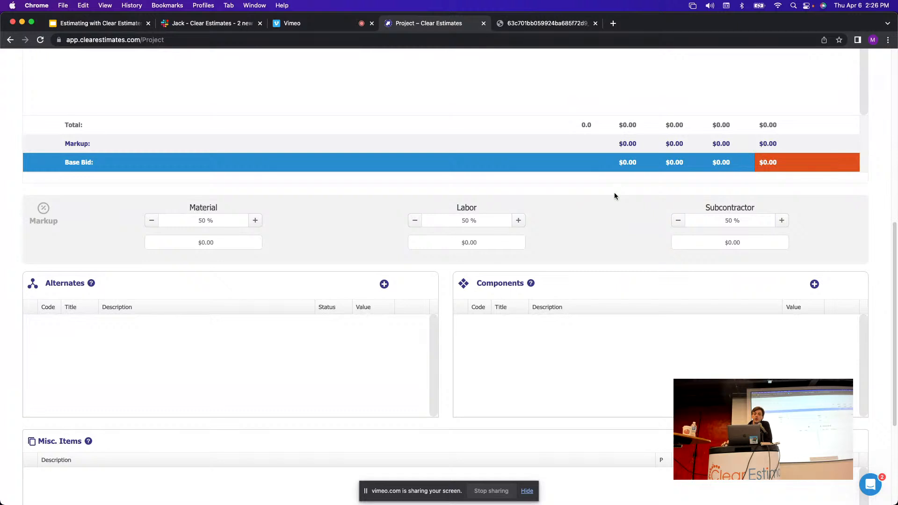
scroll(613, 193, "down", 3)
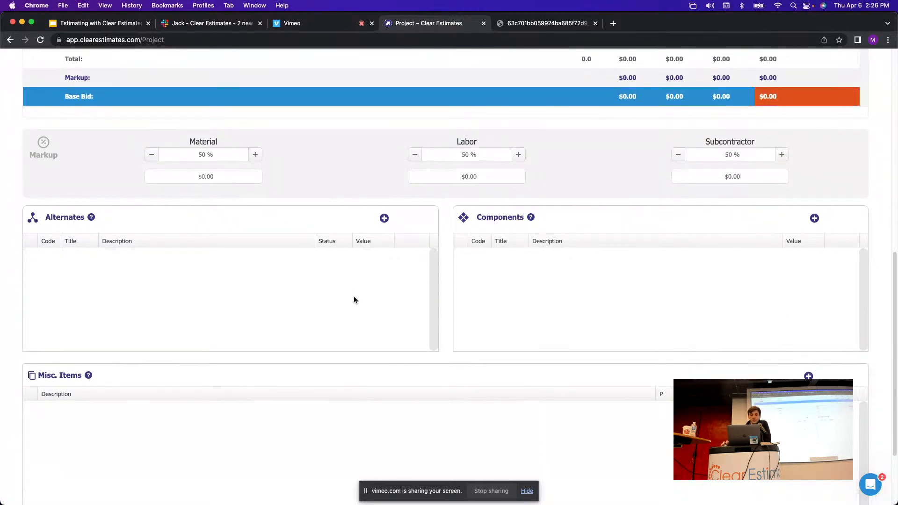
scroll(364, 306, "down", 1)
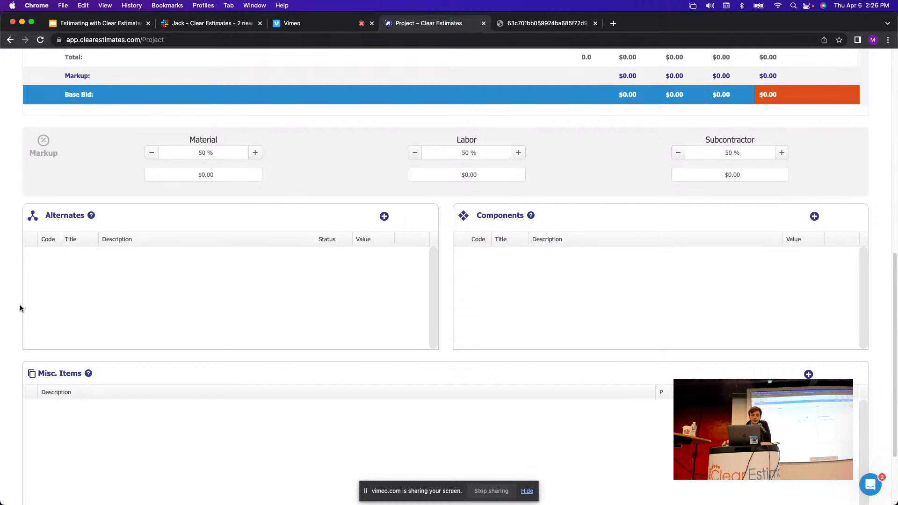
scroll(379, 292, "down", 3)
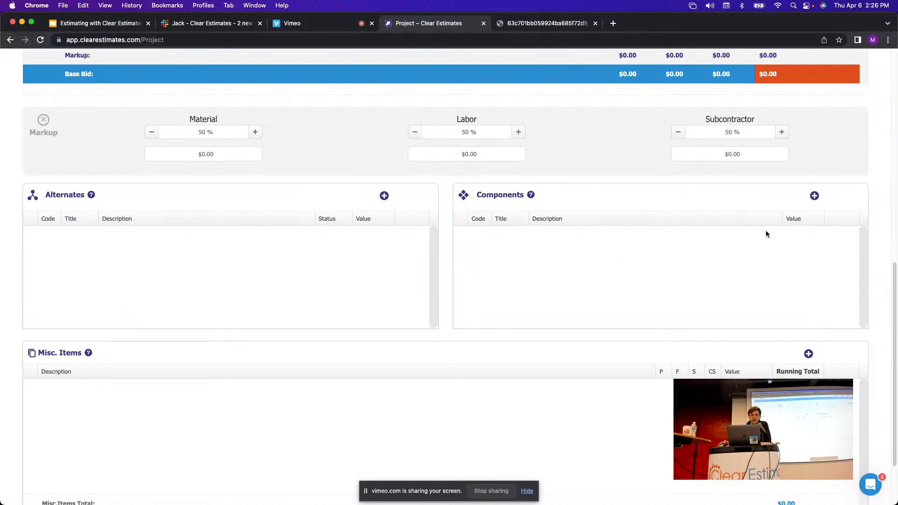
scroll(659, 230, "down", 3)
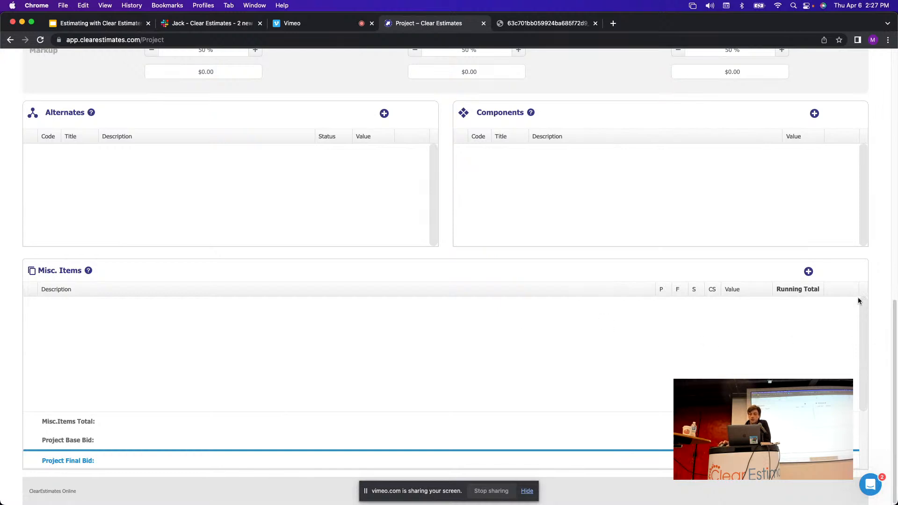
scroll(530, 322, "up", 2)
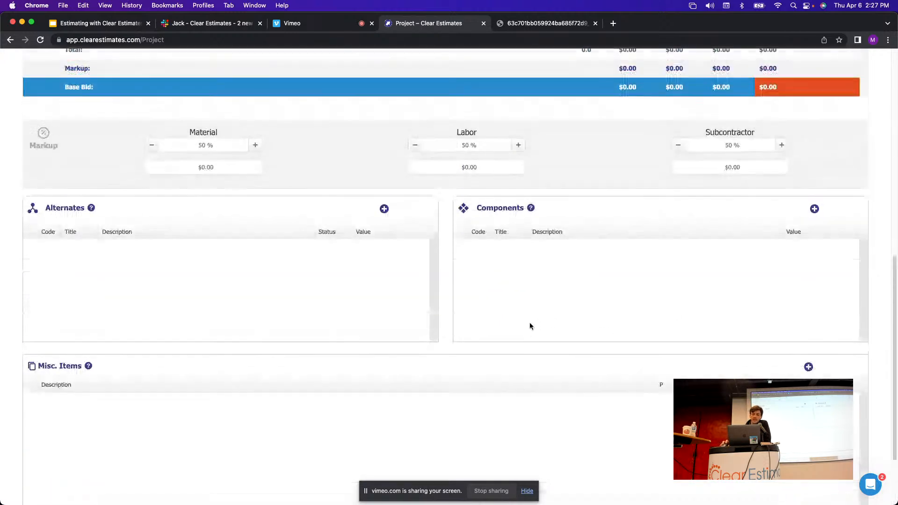
scroll(528, 339, "down", 2)
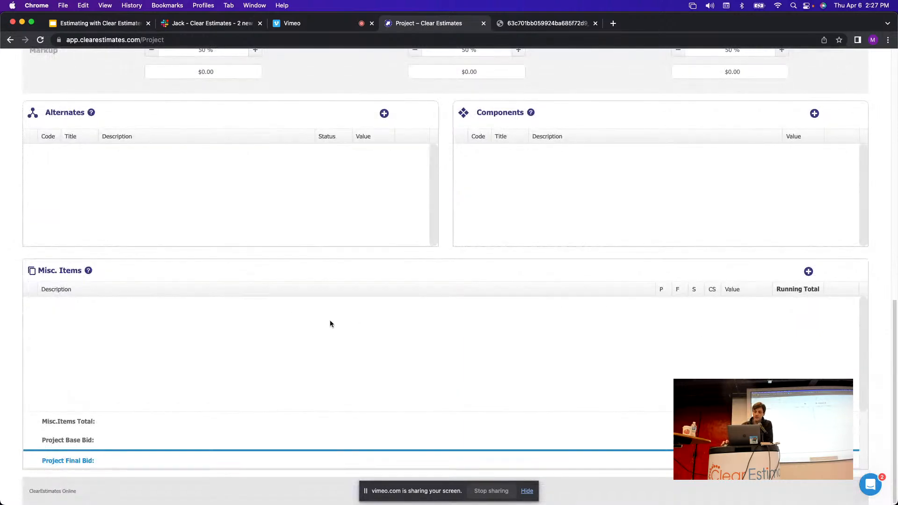
scroll(622, 397, "up", 10)
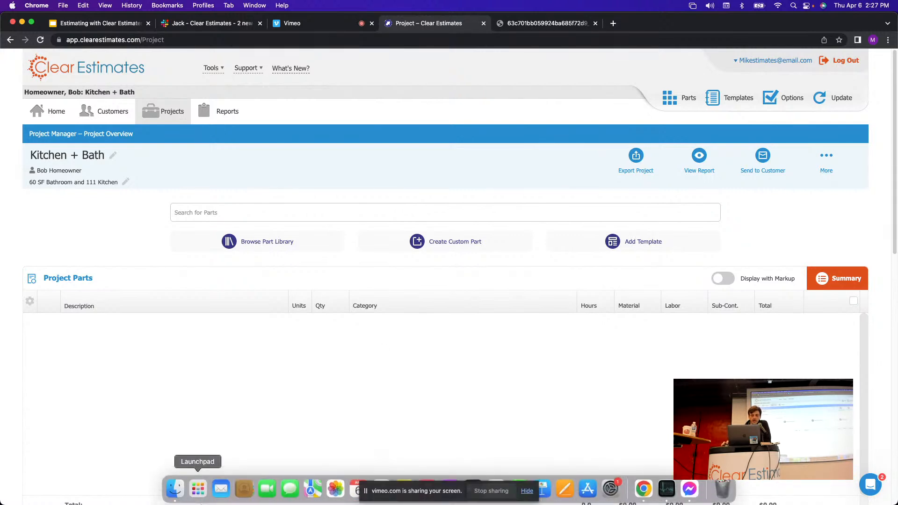
Open the Bathroom Remodel takeoff shortcut from the estimating folder.
left_click(176, 489)
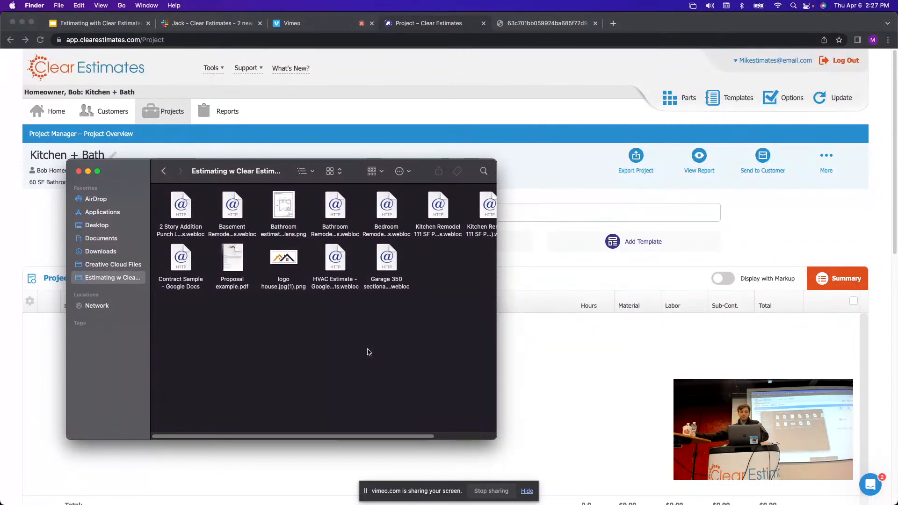
left_click(338, 218)
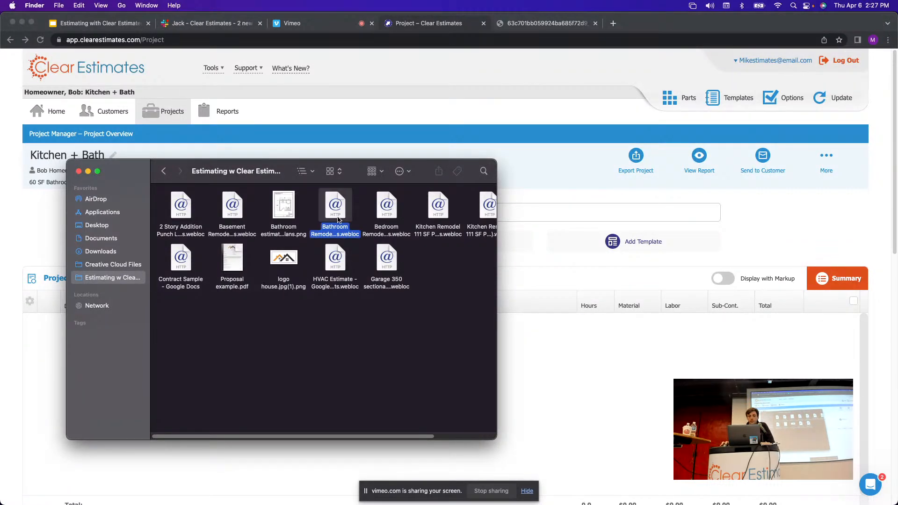
double_click(338, 218)
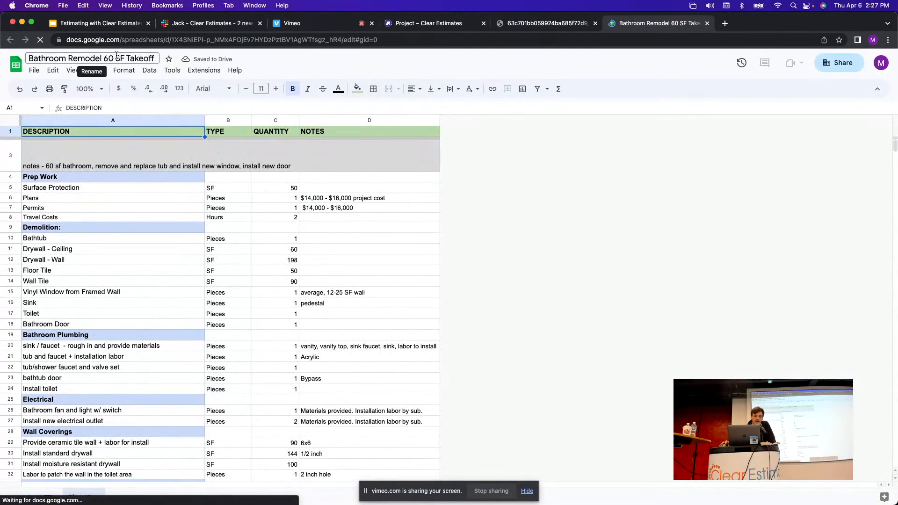
Review the takeoff notes and the Prep Work, Demolition and Bathroom Plumbing sections.
left_click_drag(126, 58, 107, 58)
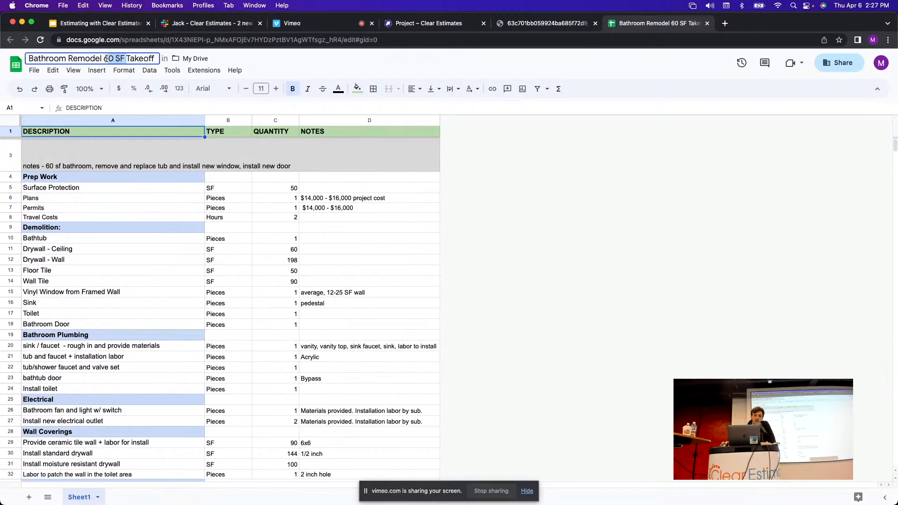
left_click(327, 156)
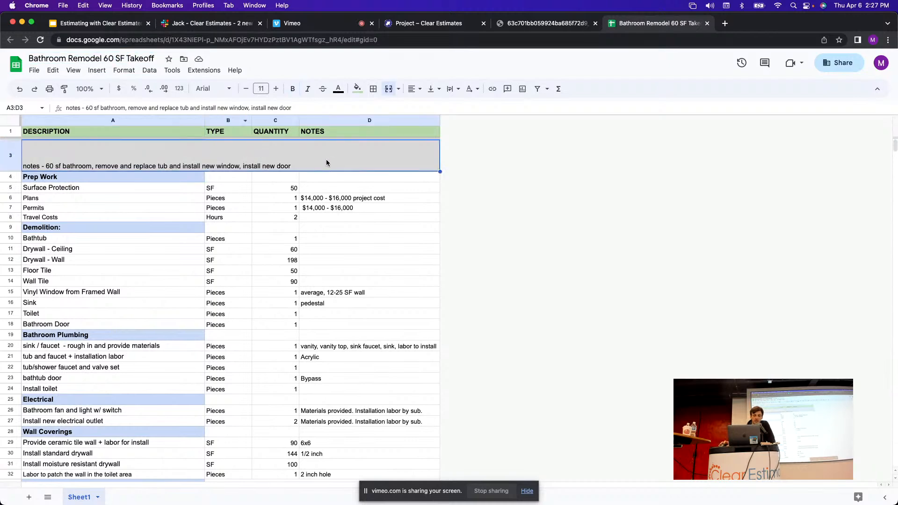
left_click(365, 189)
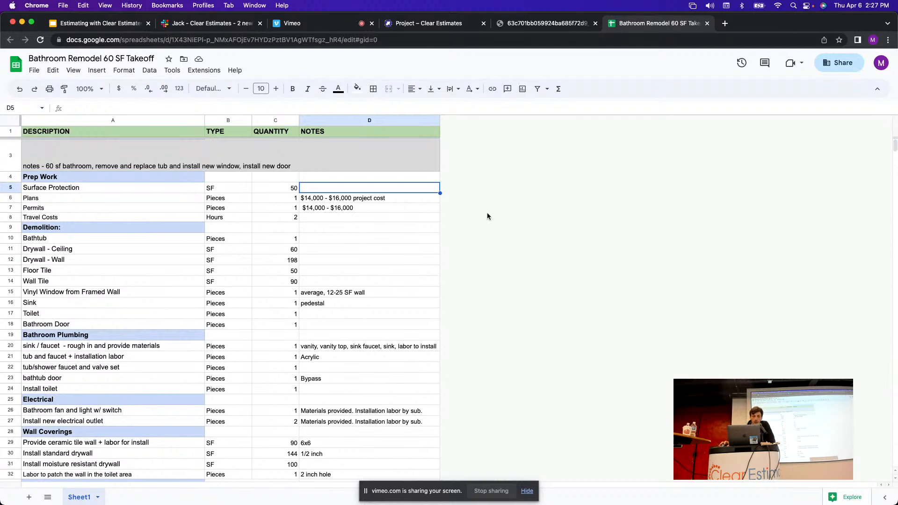
key("Down")
key("Down")
key("shift+Down")
left_click(401, 232)
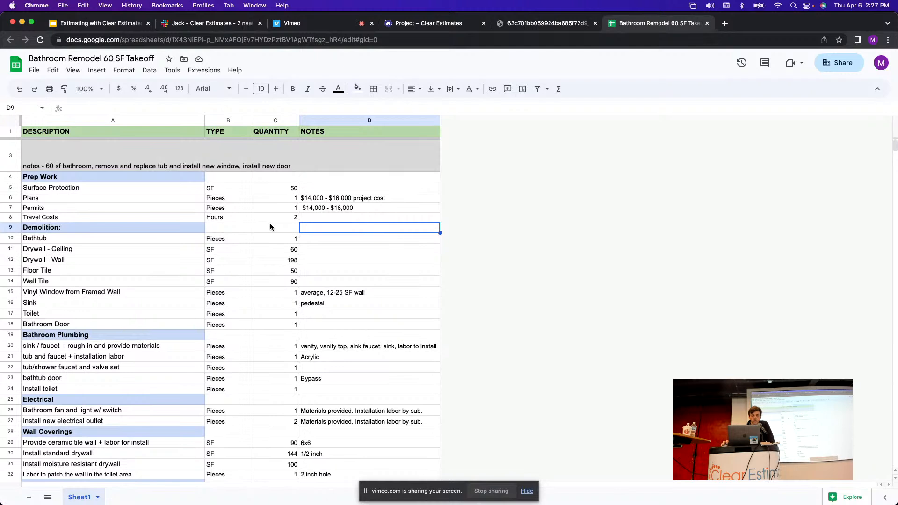
left_click(144, 169)
left_click(147, 177)
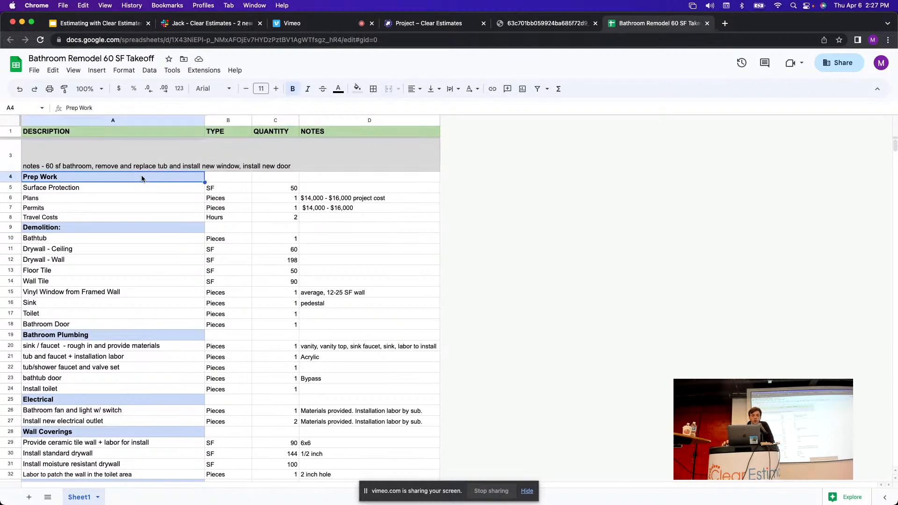
left_click(153, 227)
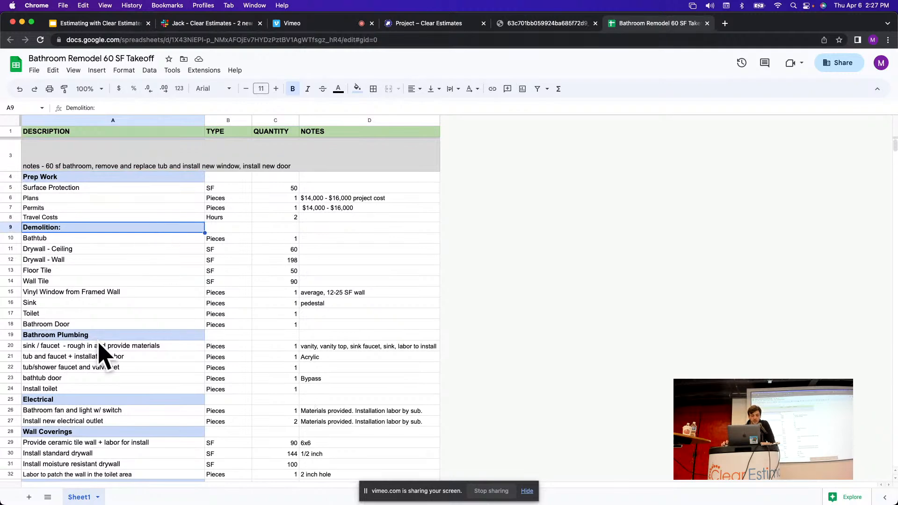
left_click(163, 326)
left_click(154, 336)
Check the Surface Protection quantity of 50 SF, then return to the Kitchen + Bath project.
scroll(208, 316, "down", 5)
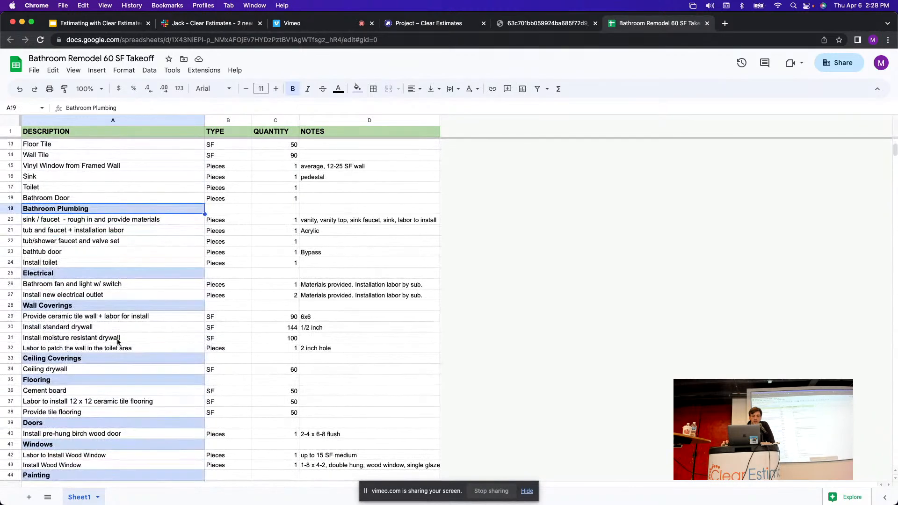
scroll(140, 318, "down", 4)
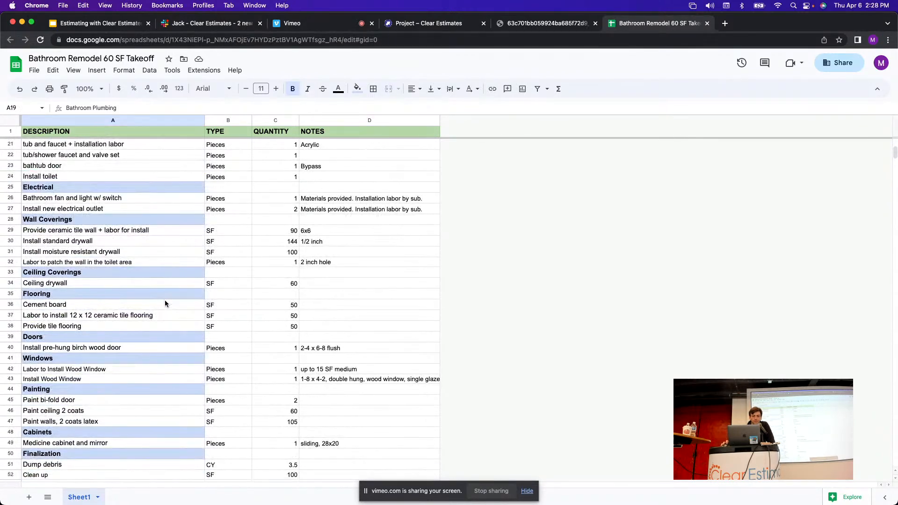
scroll(169, 295, "down", 2)
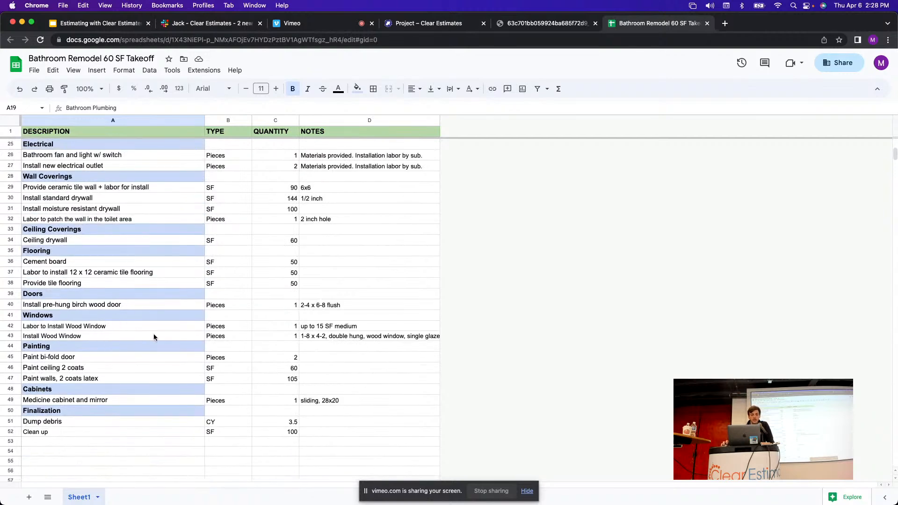
scroll(153, 337, "down", 1)
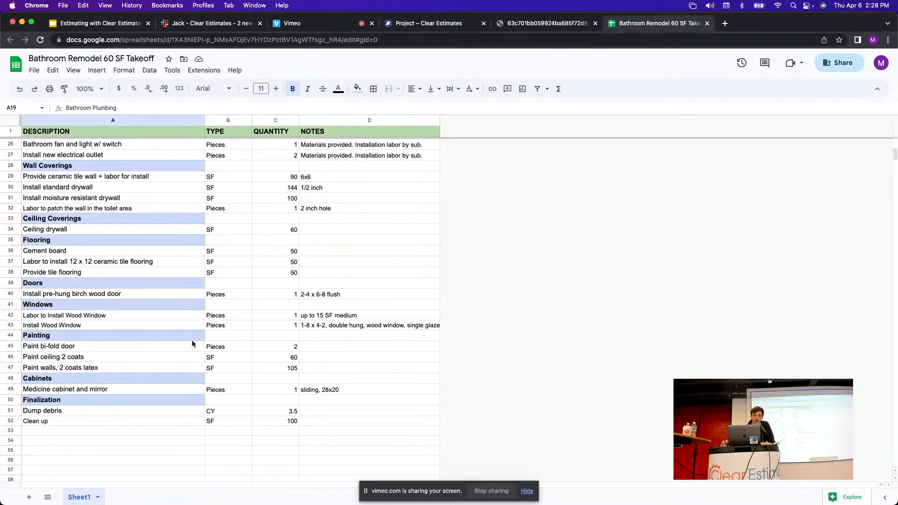
scroll(191, 344, "up", 10)
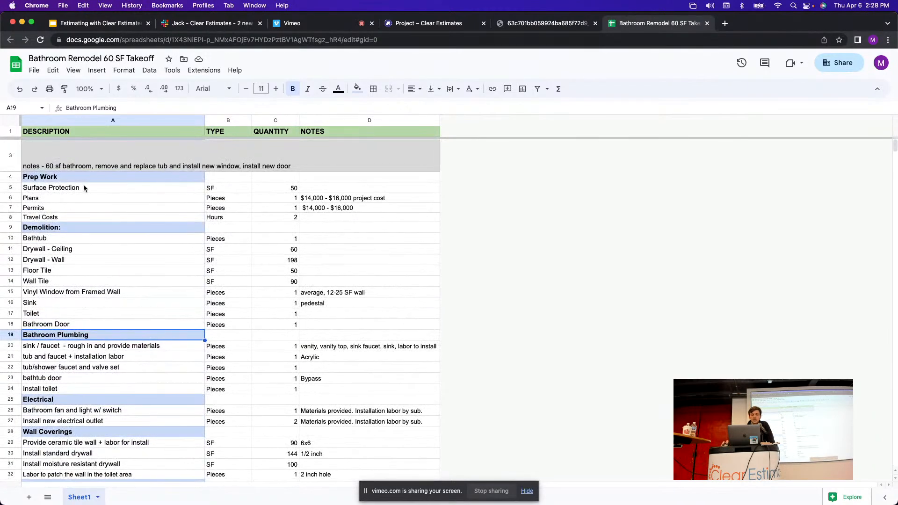
left_click(10, 188)
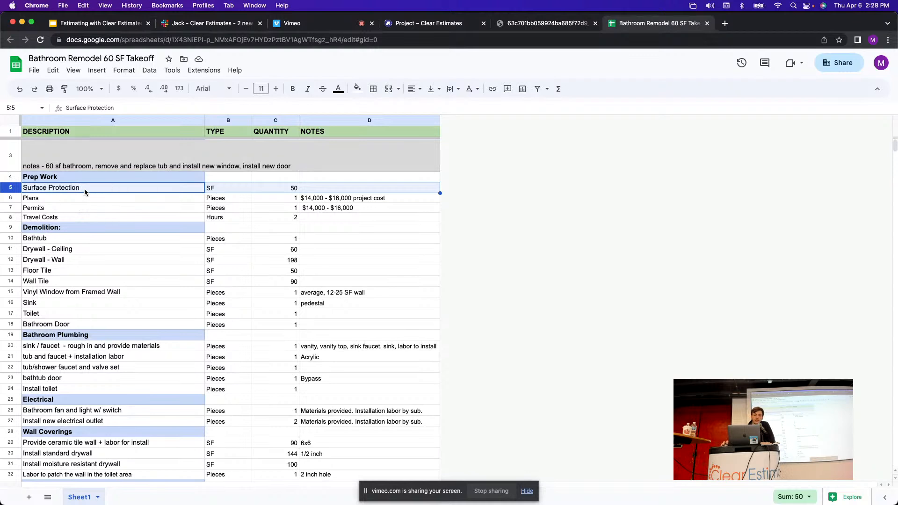
left_click(295, 192)
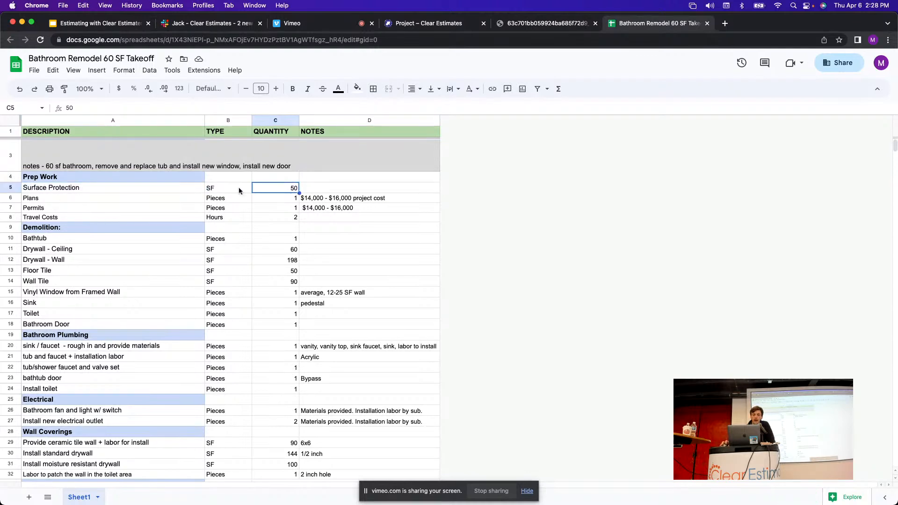
left_click(186, 191)
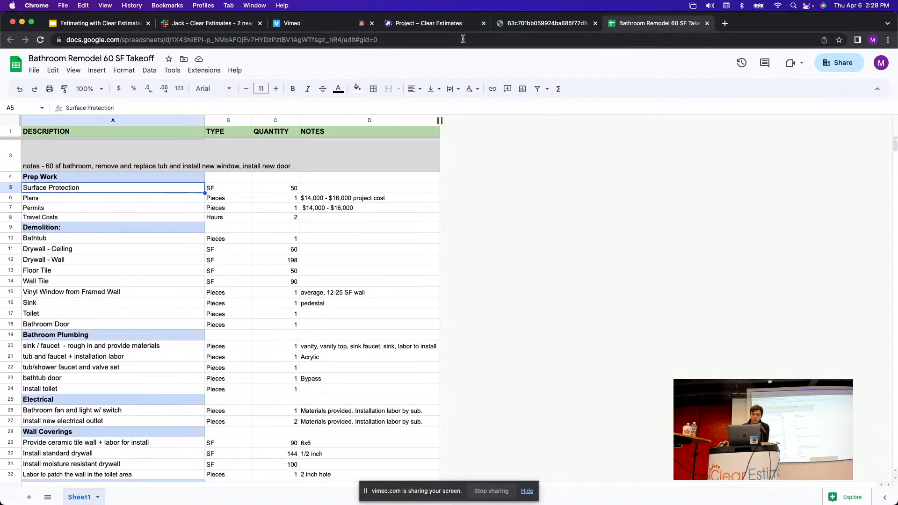
left_click(428, 23)
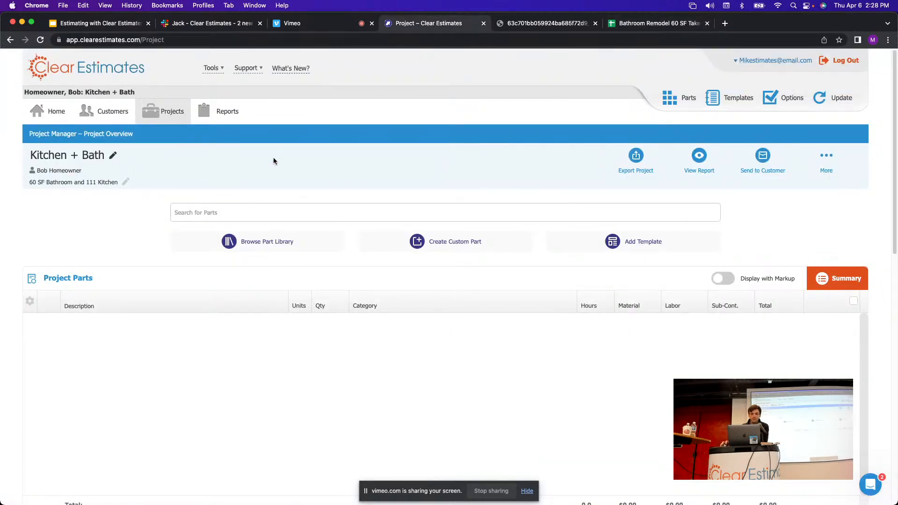
Search parts for 'cover contents', listing 14 matches including plastic sheeting at $0.06/sq. ft.
left_click(203, 213)
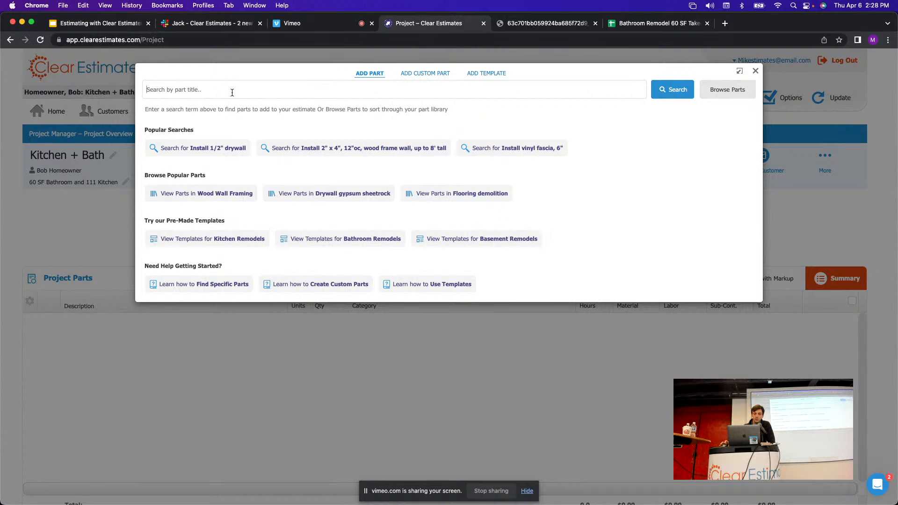
type("c")
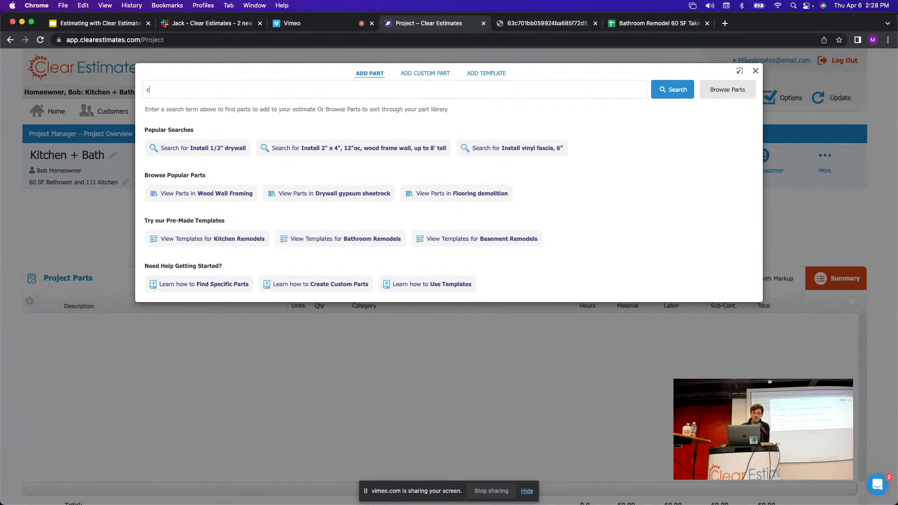
type("over contents")
key("Return")
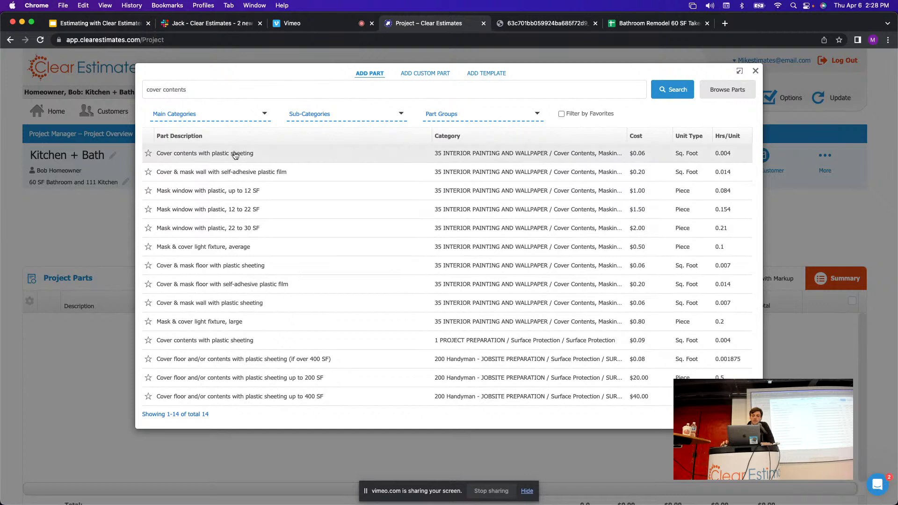
left_click_drag(205, 91, 137, 90)
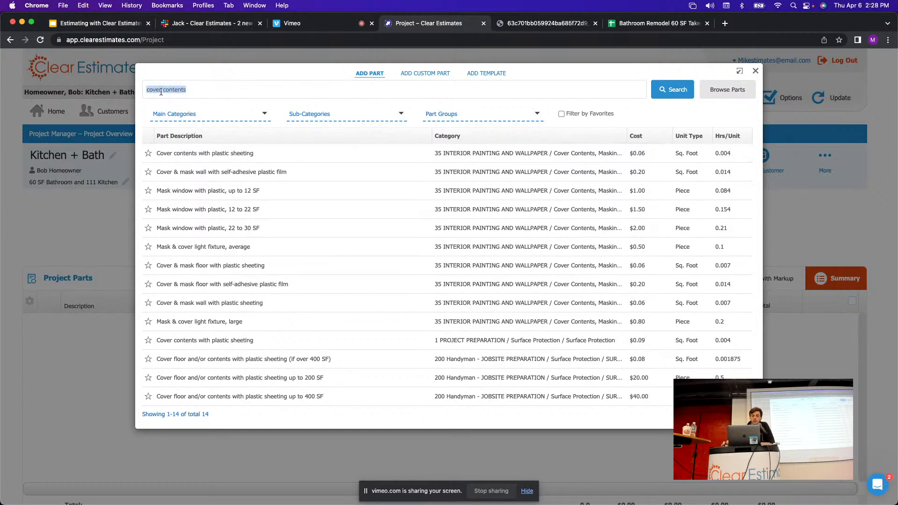
left_click(376, 143)
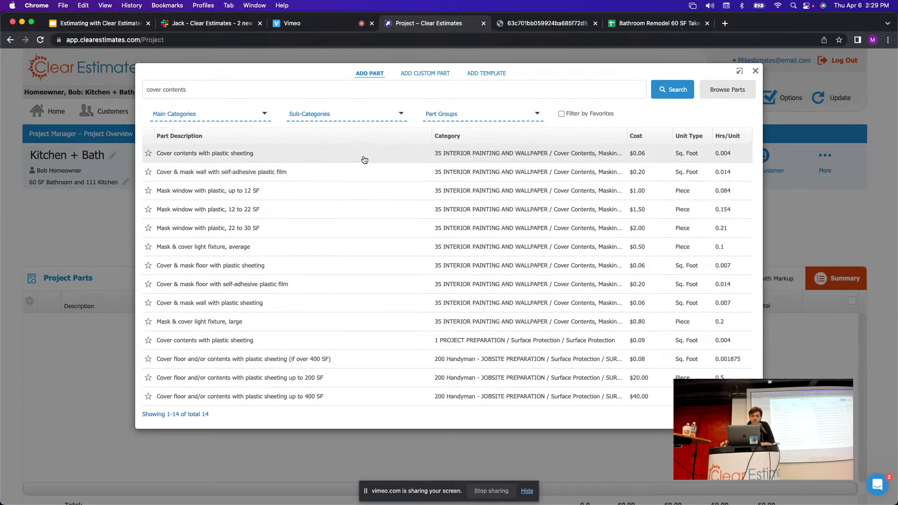
left_click_drag(187, 90, 99, 77)
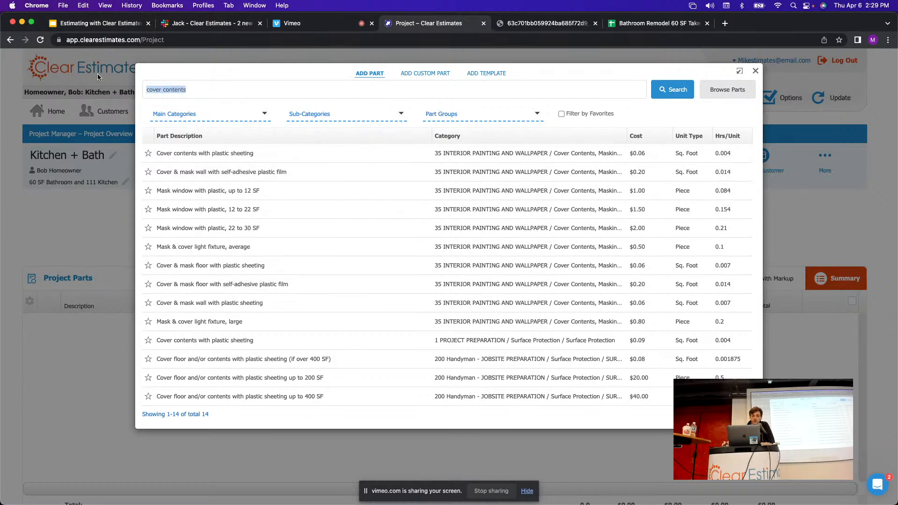
left_click(243, 81)
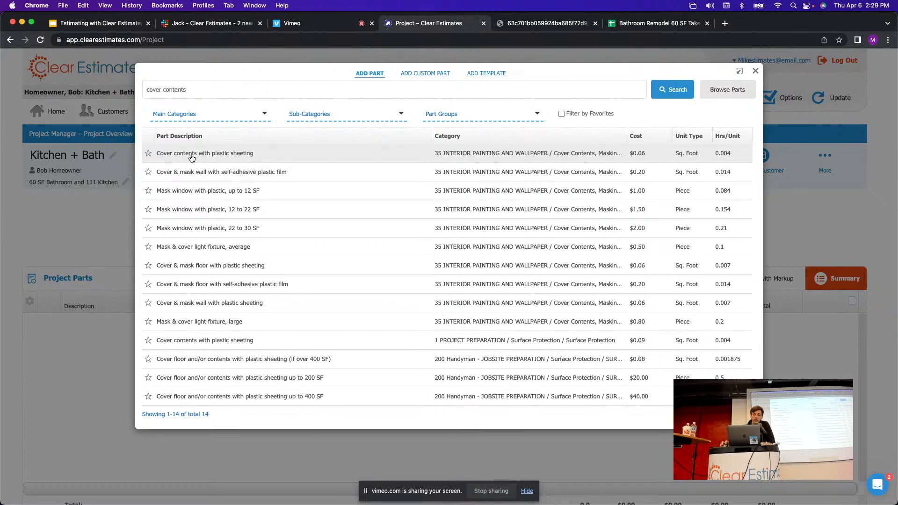
Set the plastic sheeting part's quantity to 50, matching the takeoff's Surface Protection.
left_click(229, 154)
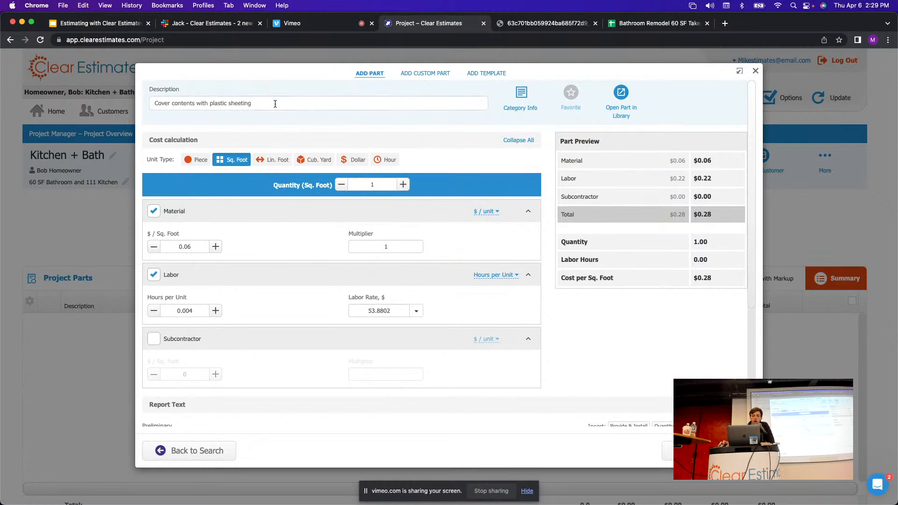
left_click_drag(376, 188, 357, 188)
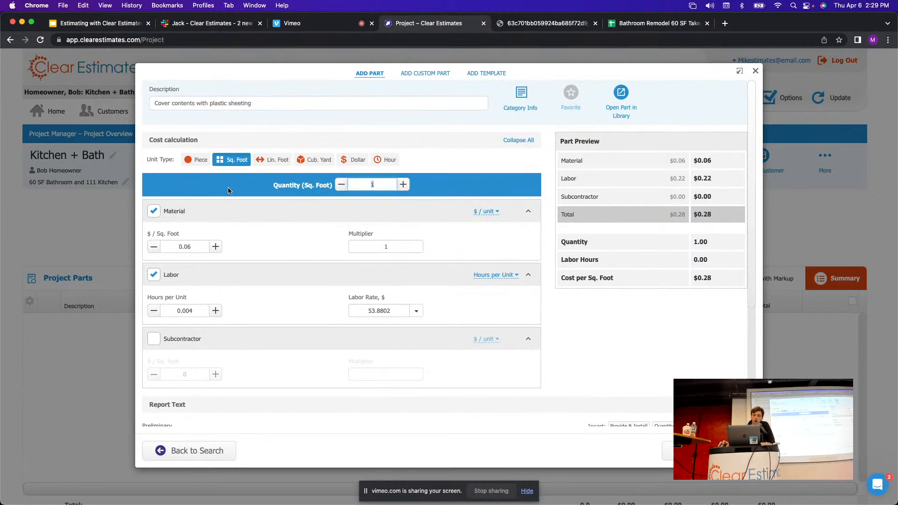
left_click(634, 27)
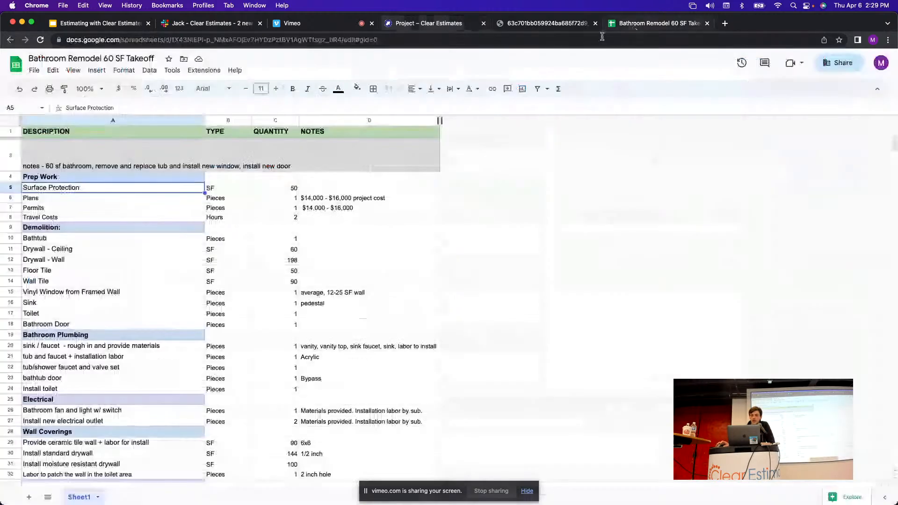
left_click(286, 190)
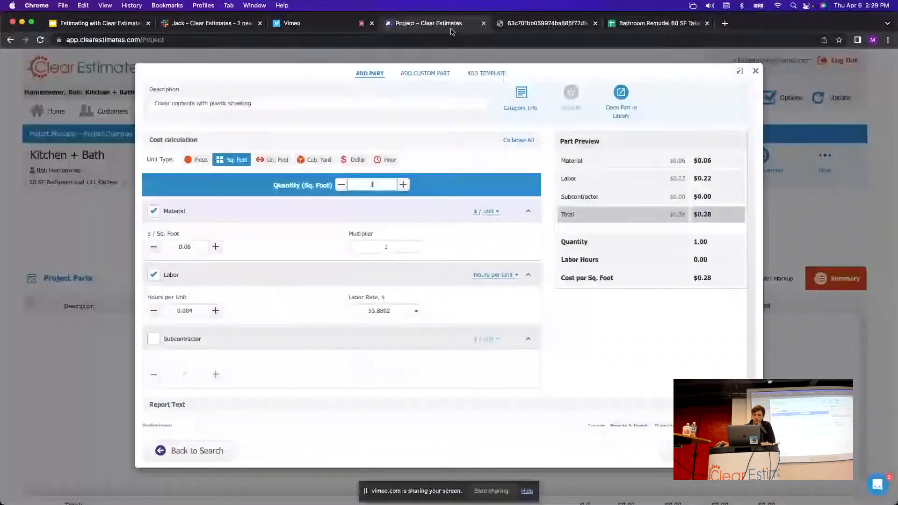
left_click(429, 23)
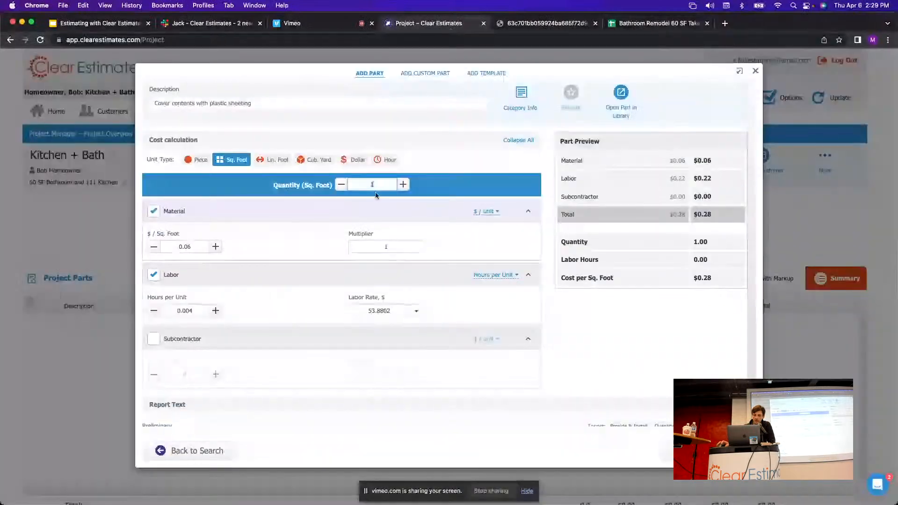
type("50")
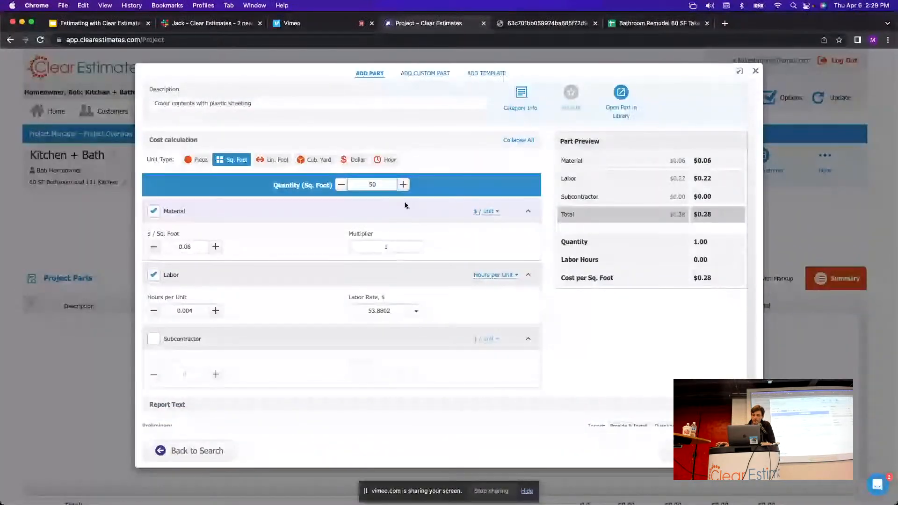
left_click(447, 194)
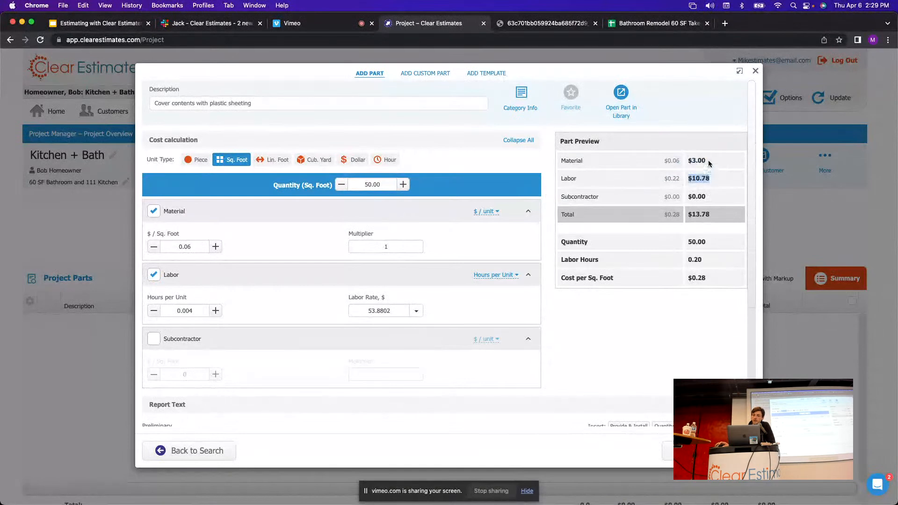
Review the $3.00 material and $10.78 labor costs, then add the part to the project.
left_click_drag(707, 161, 687, 164)
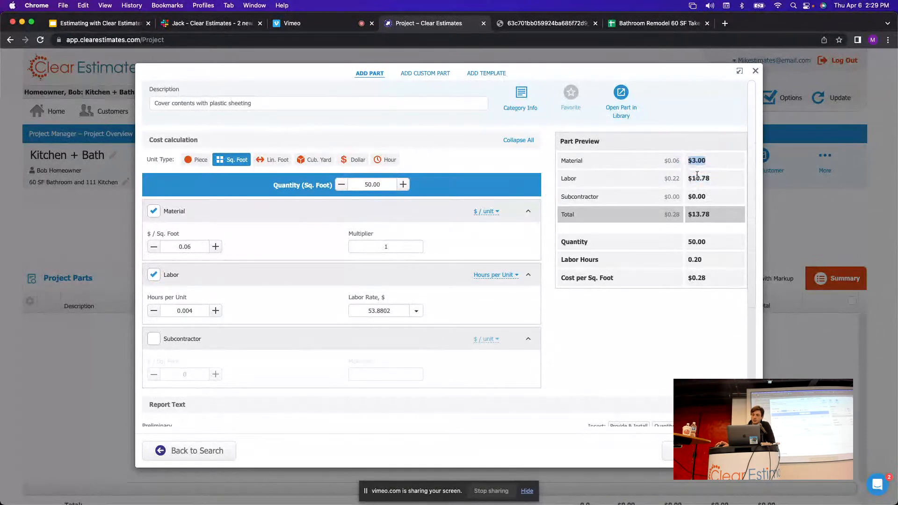
left_click_drag(712, 180, 690, 178)
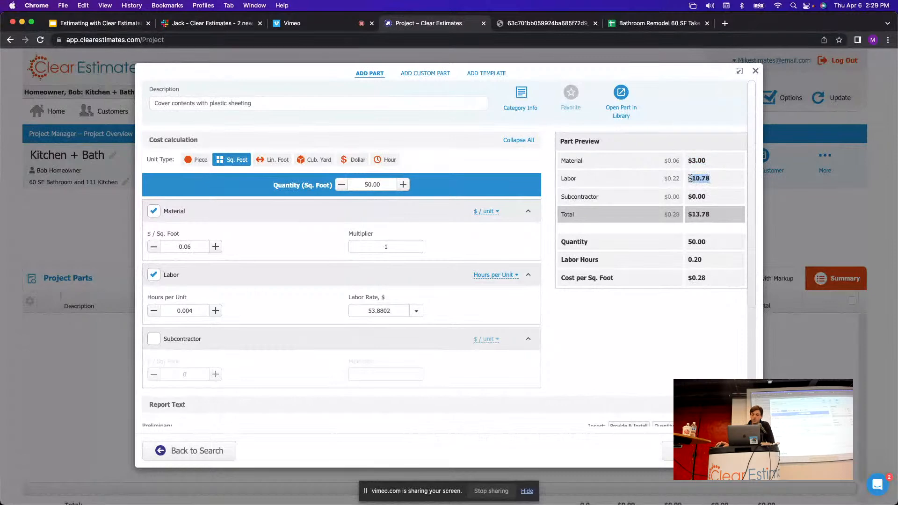
left_click(553, 169)
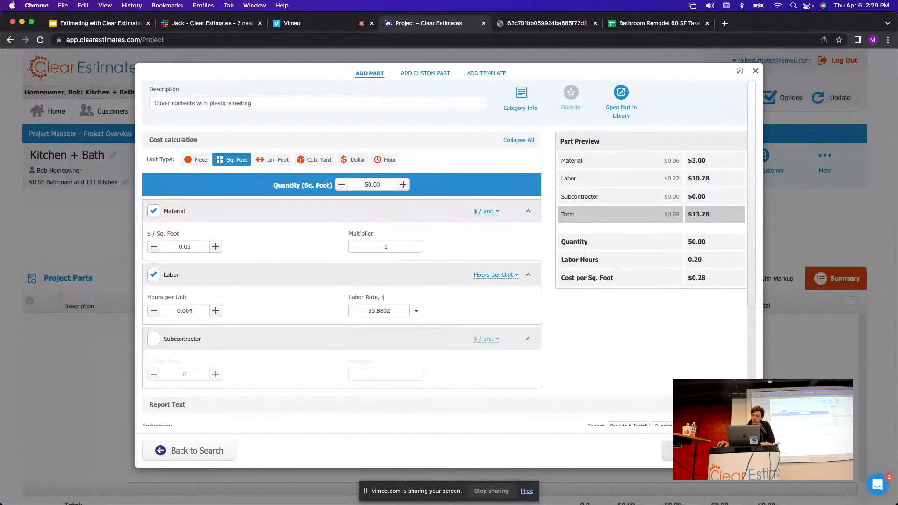
left_click(709, 451)
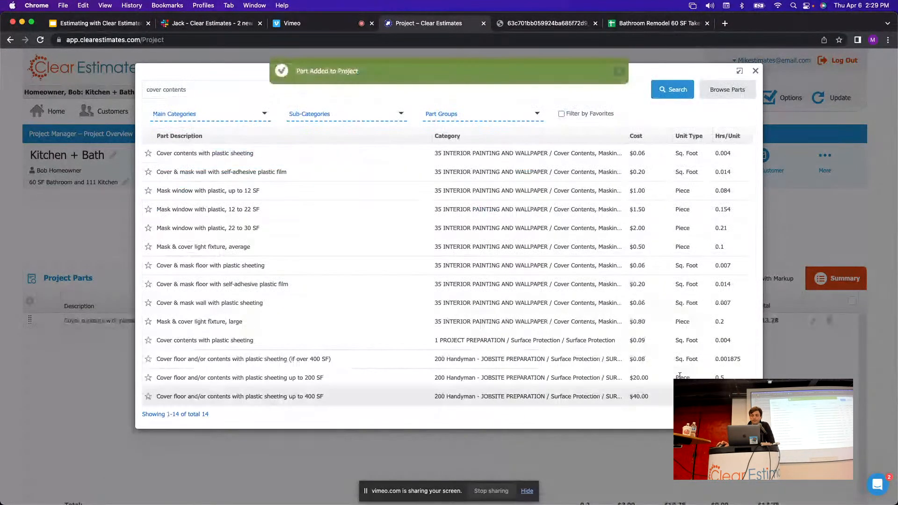
Inspect the added plastic sheeting part's adjustment form without changing anything.
left_click(756, 71)
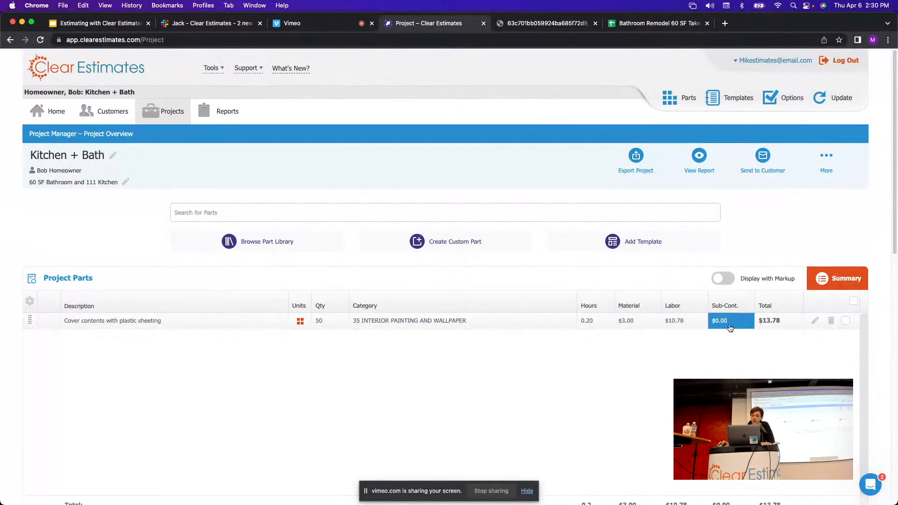
left_click(816, 321)
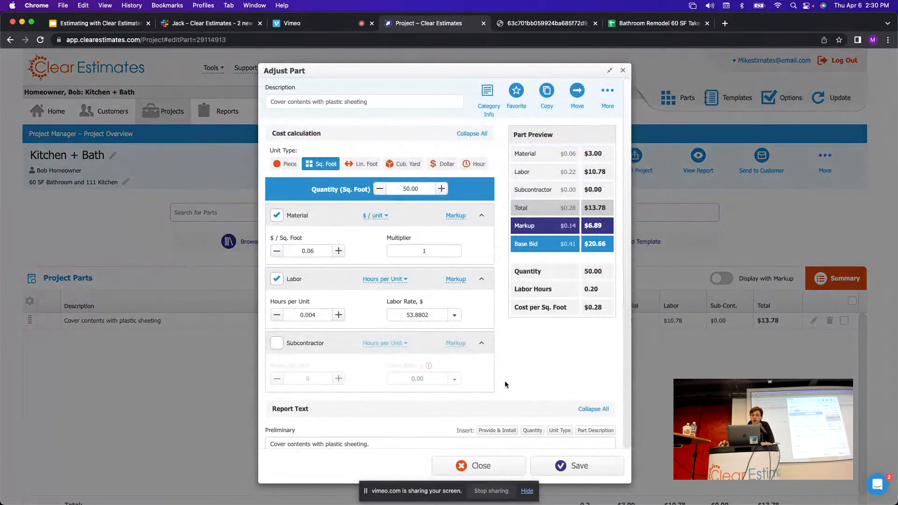
left_click(622, 70)
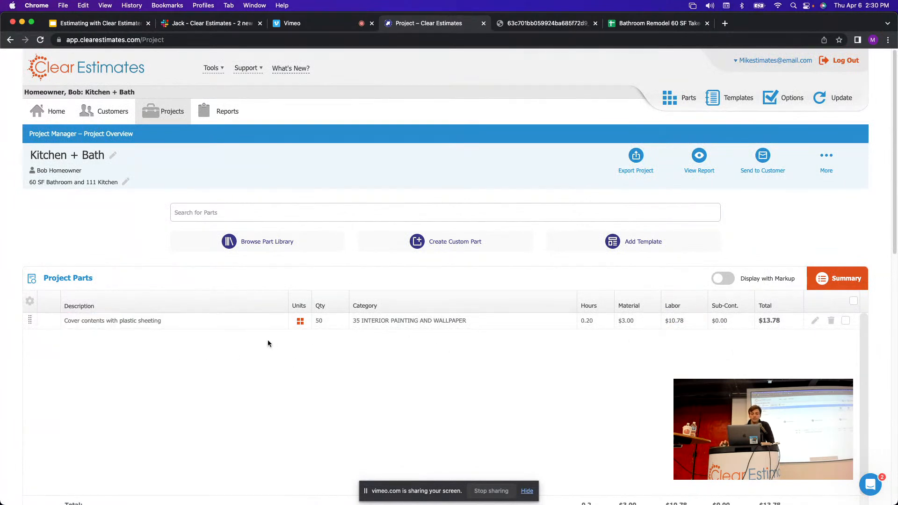
Check the next takeoff row (Plans), then return and open the part library.
left_click(645, 23)
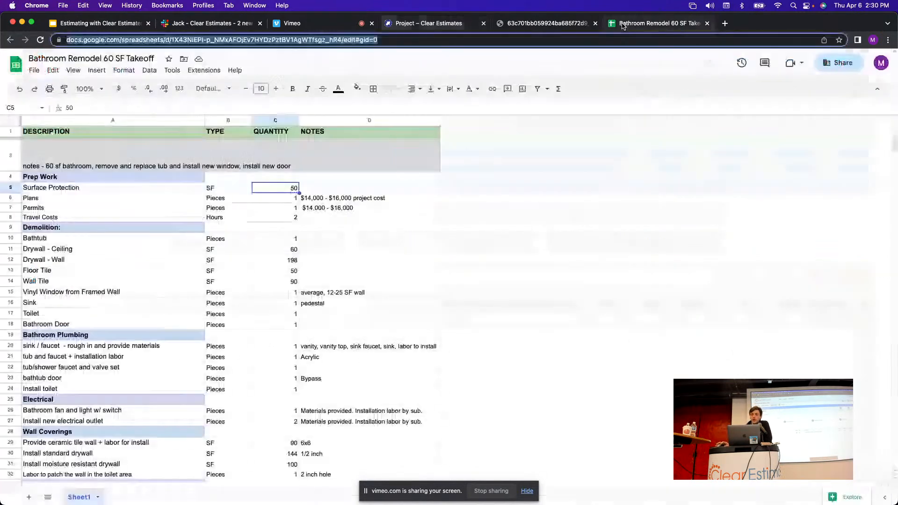
left_click(18, 198)
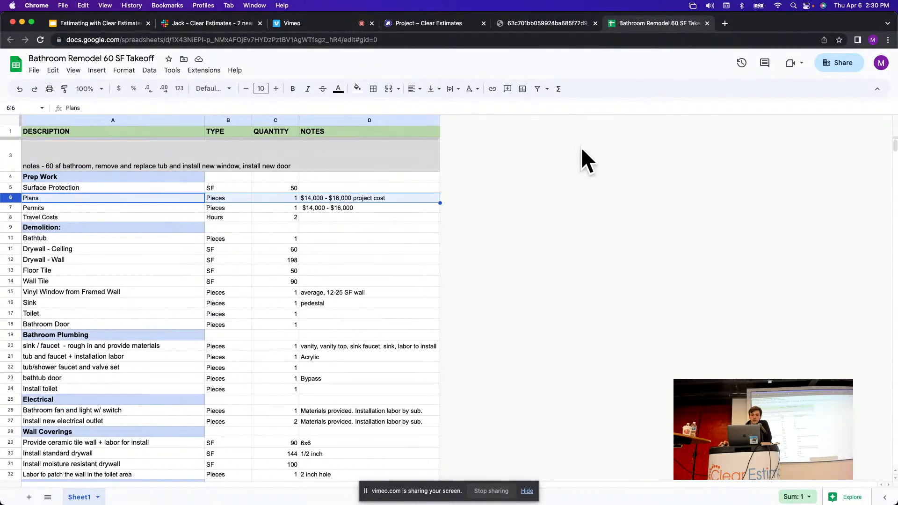
left_click(441, 24)
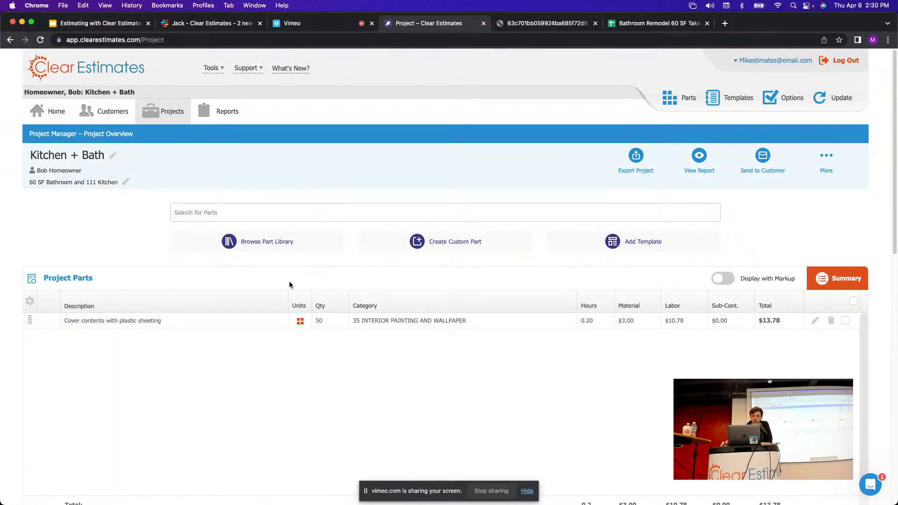
left_click(267, 246)
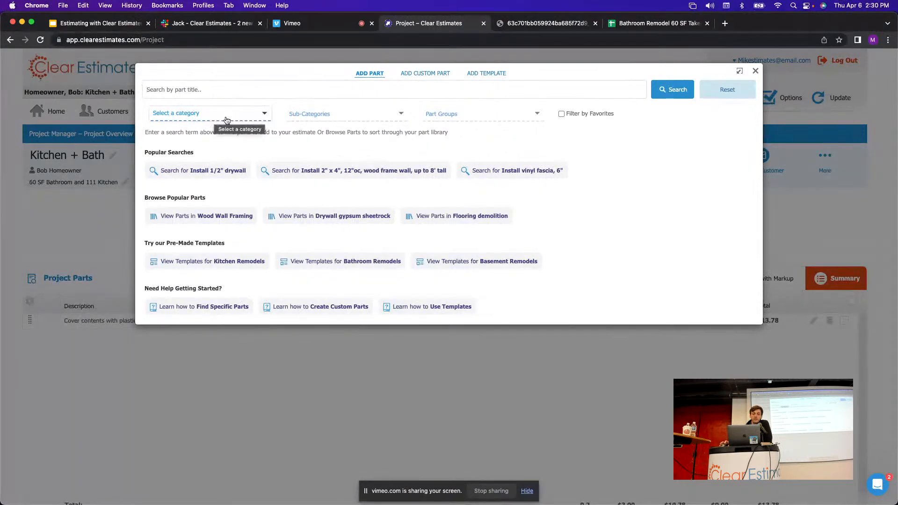
Filter the part library to the 1 PROJECT PREPARATION category, showing 103 parts.
left_click(263, 115)
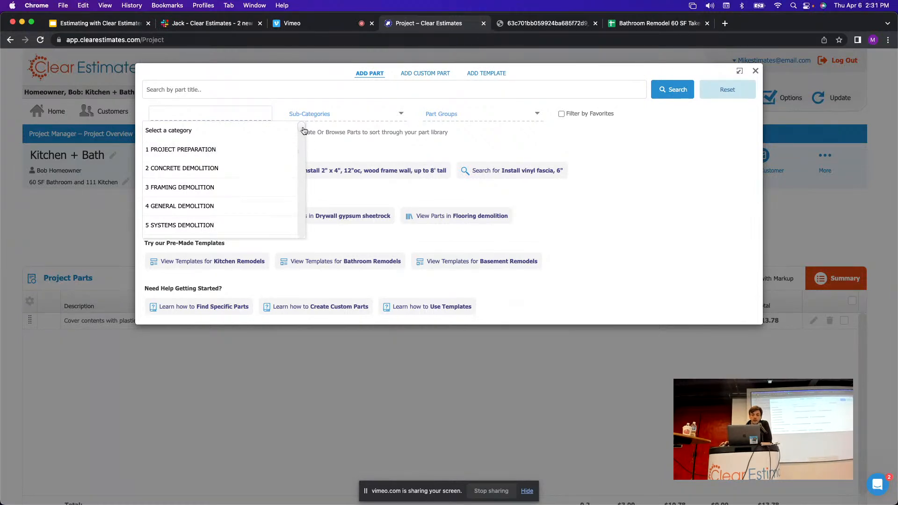
mouse_move(304, 130)
left_mouse_down()
mouse_move(302, 156)
mouse_move(302, 126)
left_mouse_up()
left_click(176, 150)
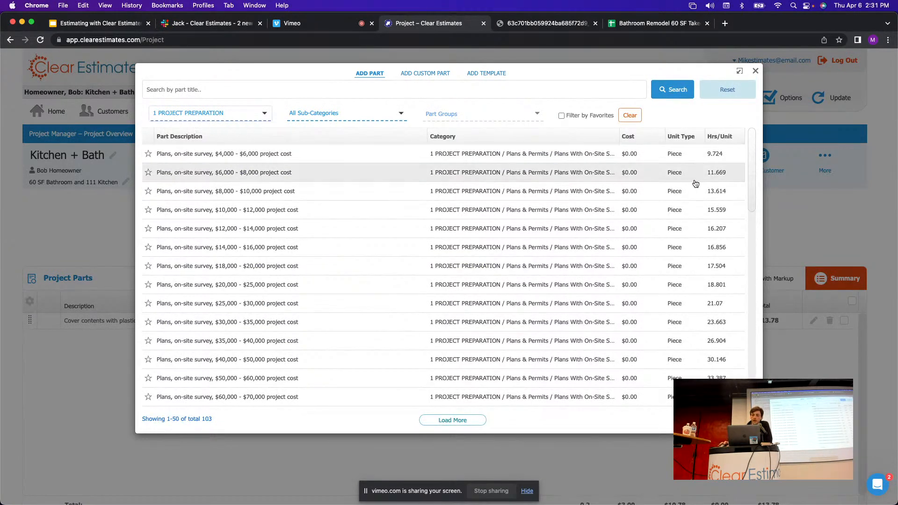
Add one 'Plans, on-site survey, $14,000 - $16,000' part from Plans & Permits to the project.
mouse_move(753, 151)
left_mouse_down()
mouse_move(753, 342)
mouse_move(755, 135)
left_mouse_up()
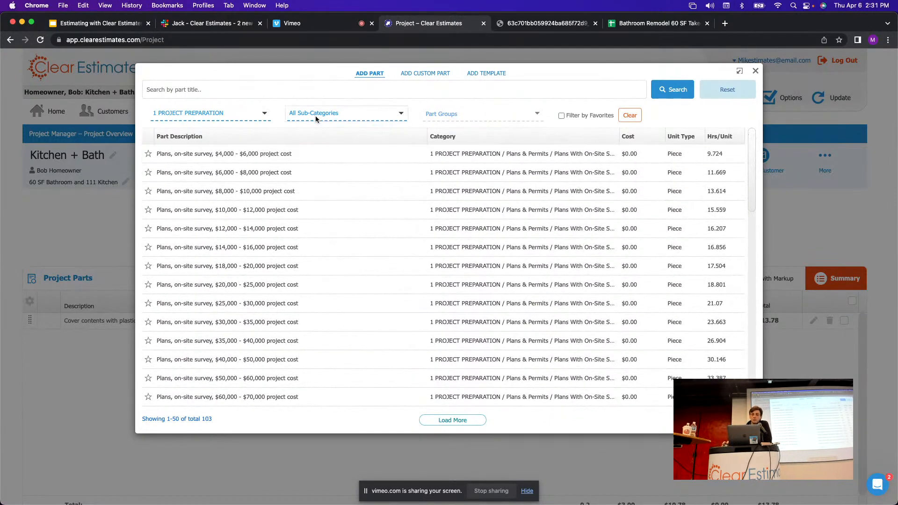
left_click(351, 113)
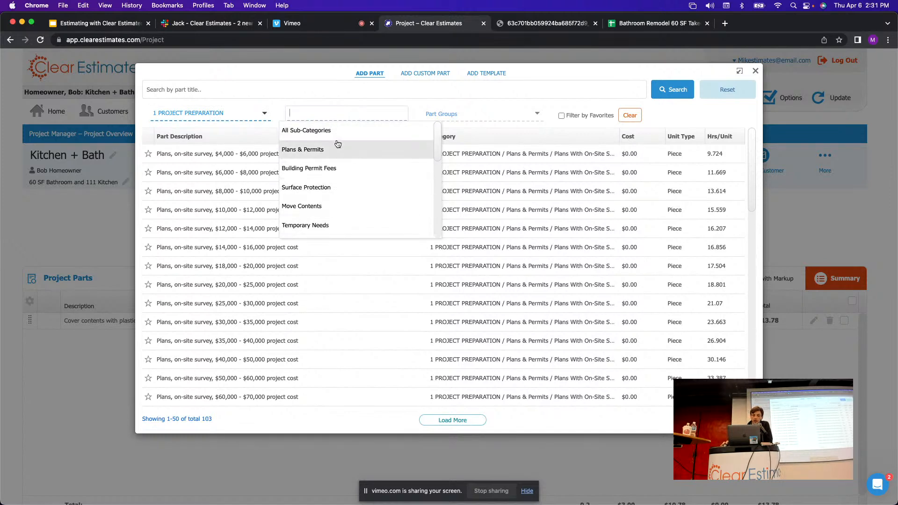
left_click(307, 152)
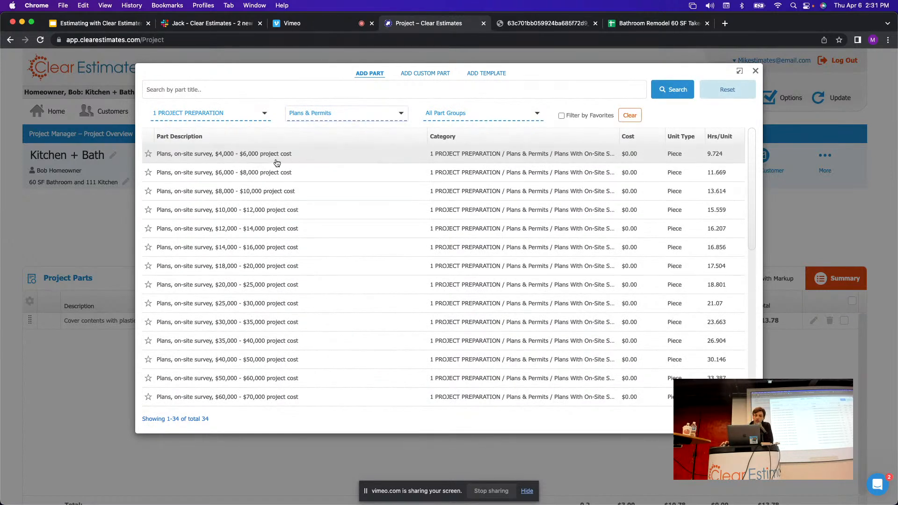
left_click(684, 21)
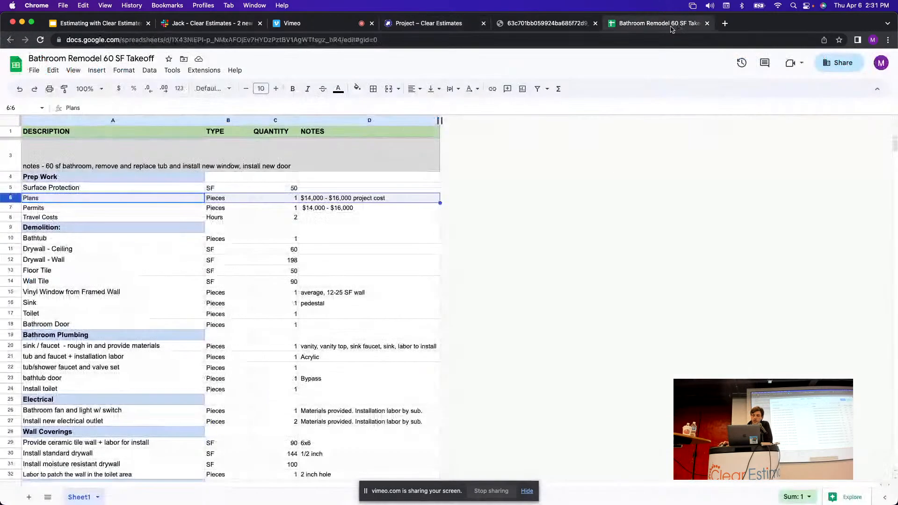
left_click(428, 23)
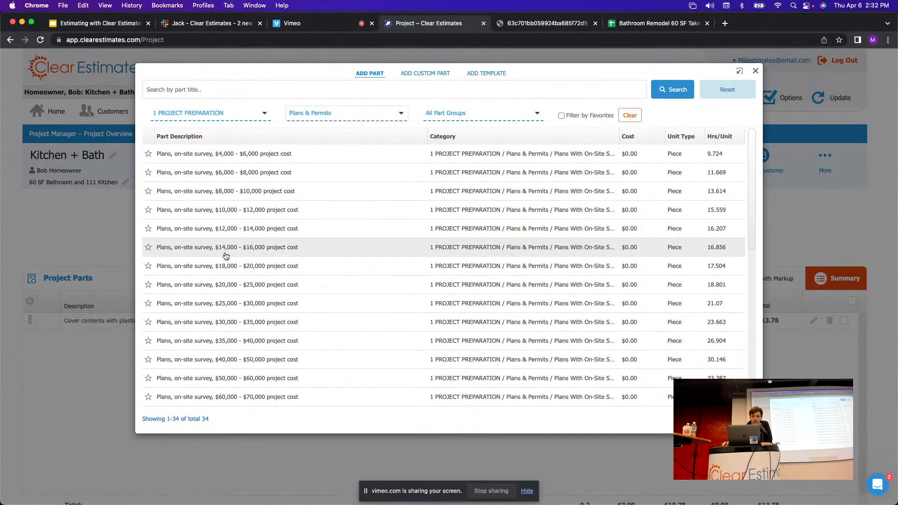
left_click(233, 252)
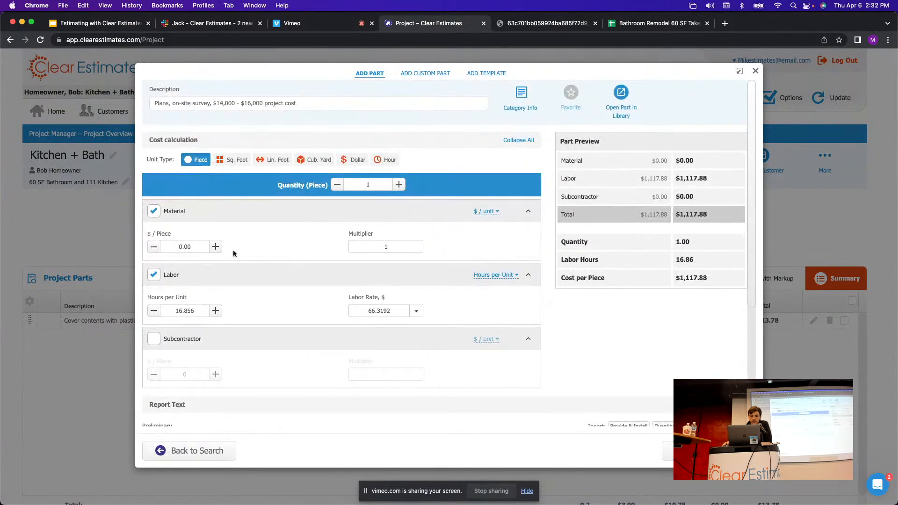
left_click(358, 184)
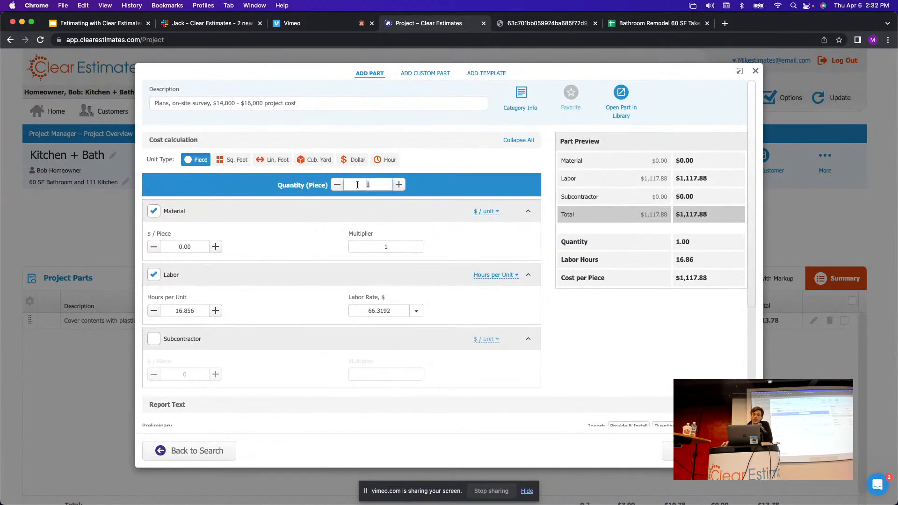
left_click(455, 187)
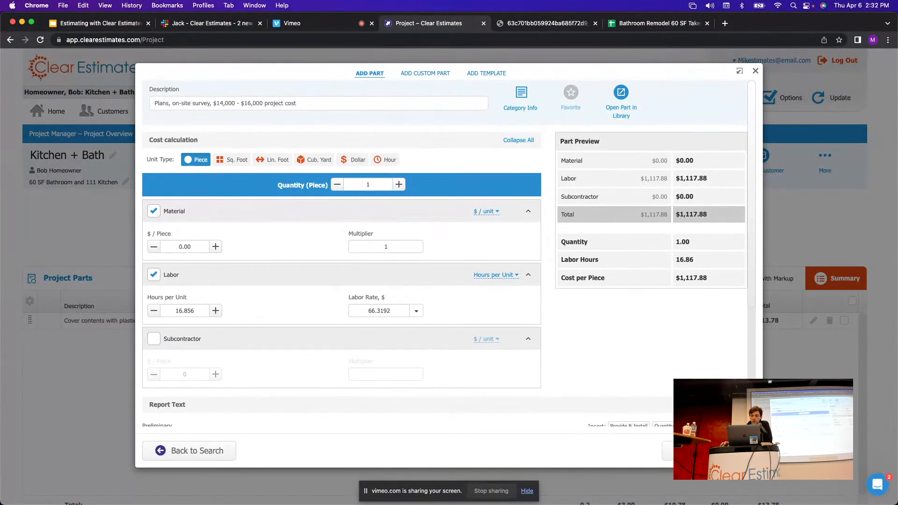
left_click(703, 451)
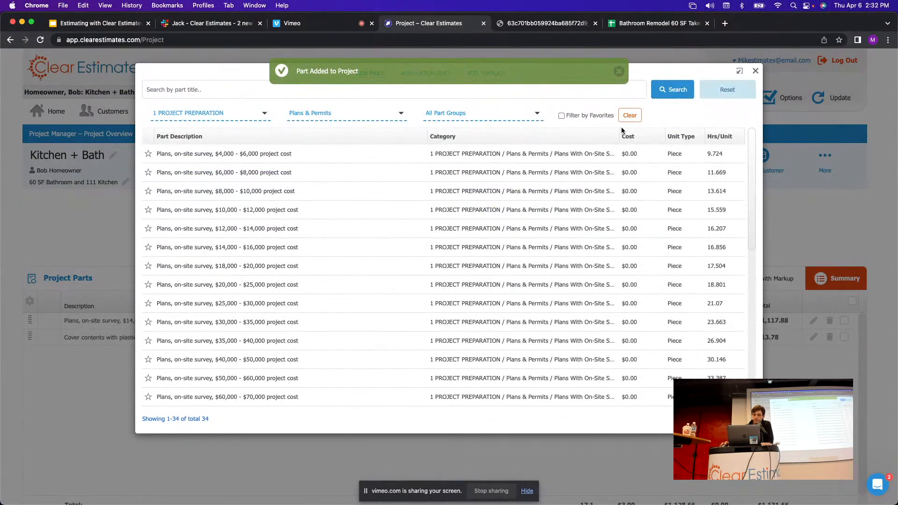
Check the Permits row in the takeoff sheet and return to Clear Estimates.
left_click(660, 23)
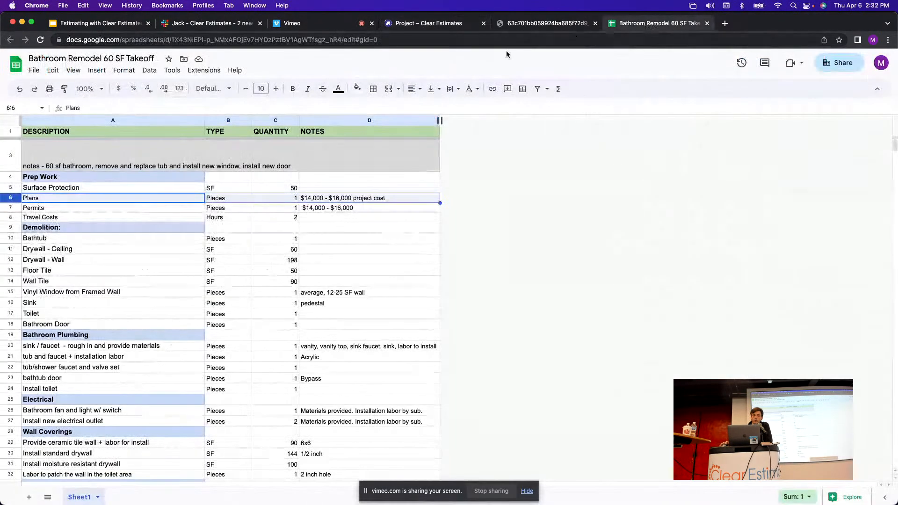
left_click(13, 207)
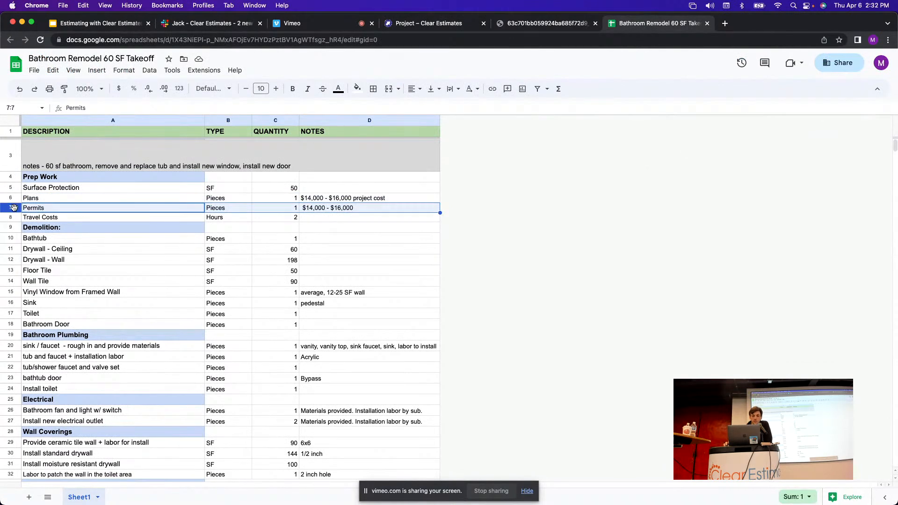
left_click(429, 23)
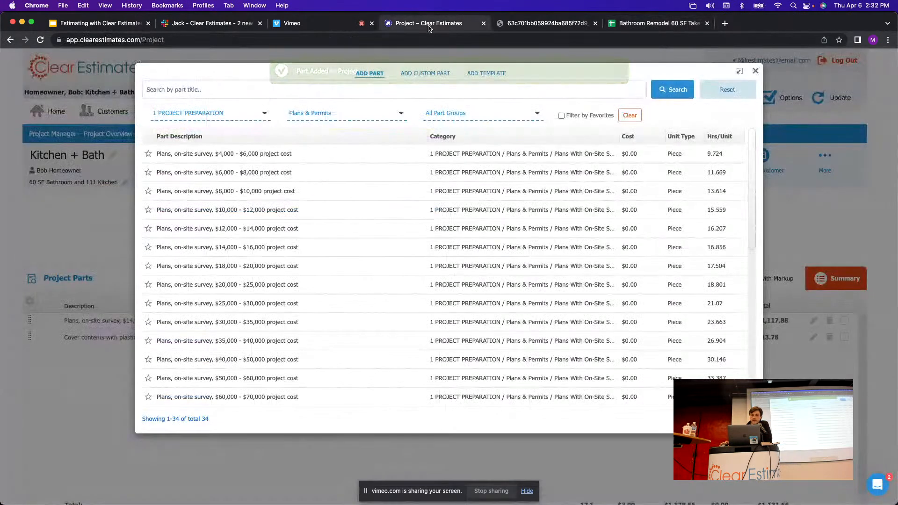
Add 'Building permit fee, project $14,000 - $16,000' at quantity 1, then show the takeoff sheet.
left_click(317, 114)
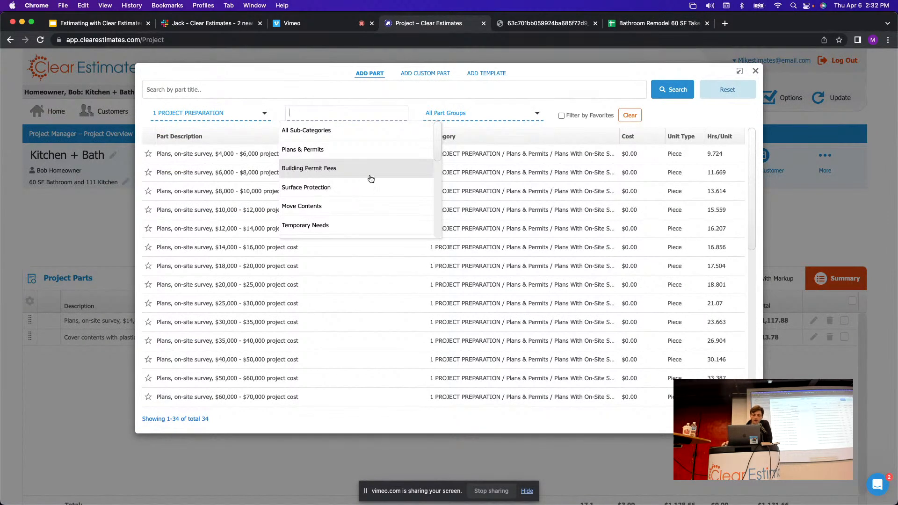
left_click(327, 169)
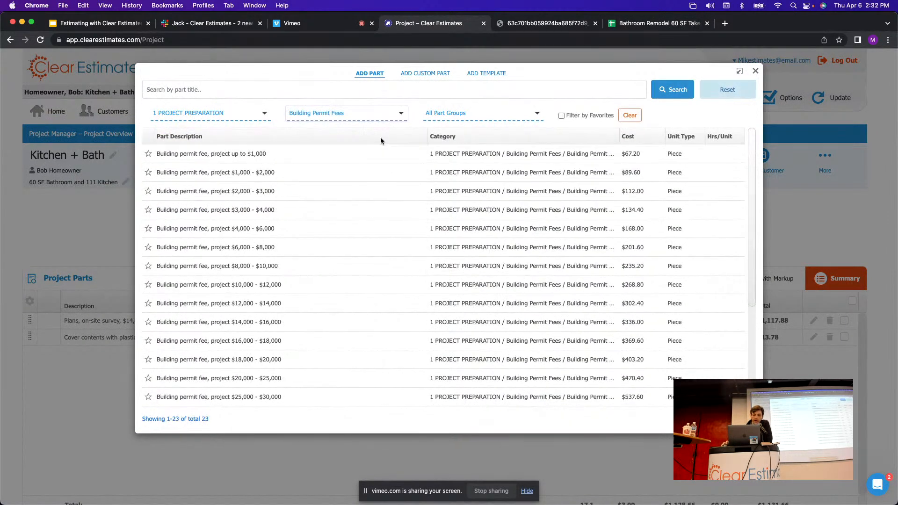
scroll(312, 239, "down", 1)
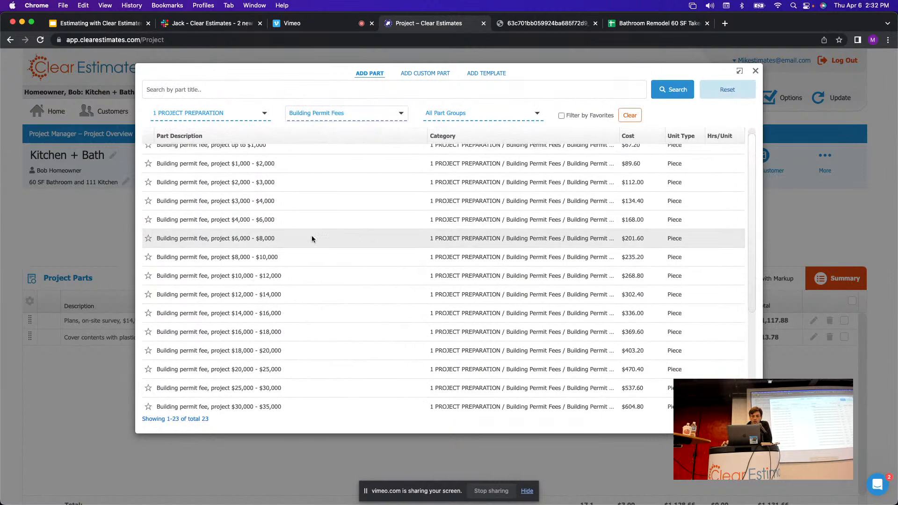
left_click(226, 318)
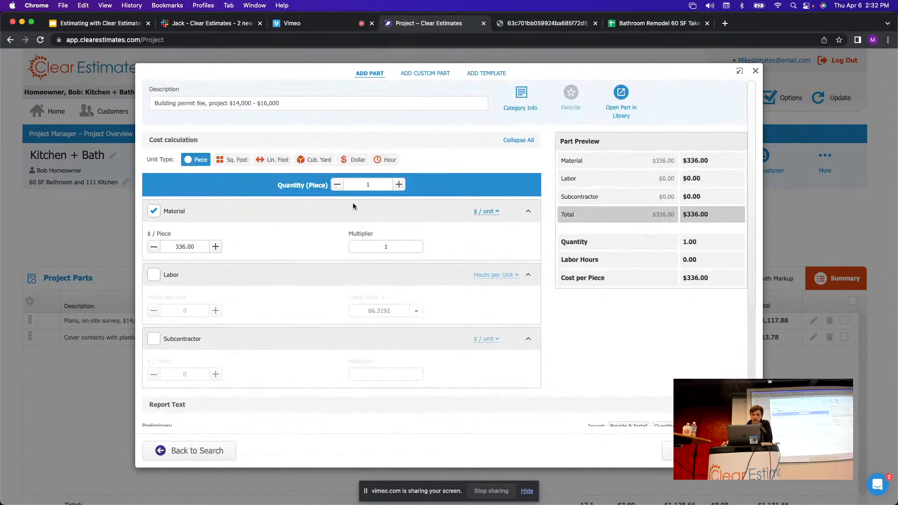
left_click(345, 184)
left_click(683, 451)
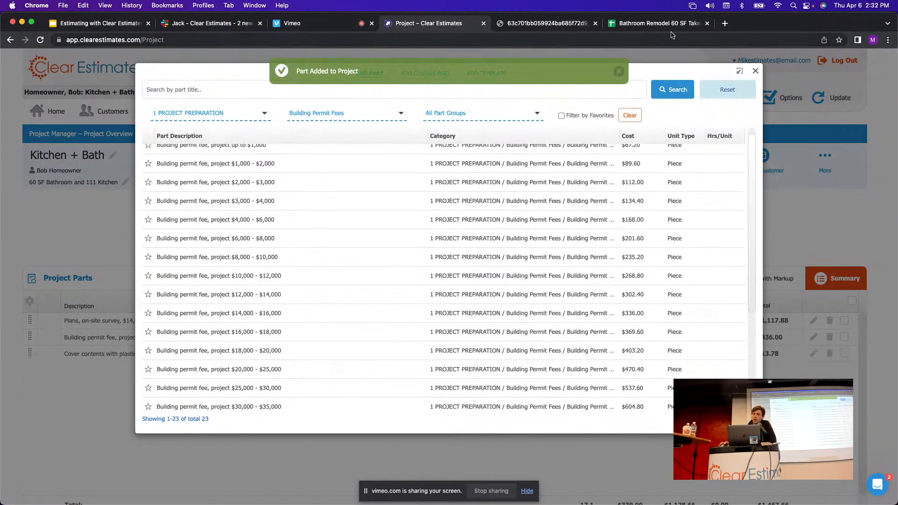
left_click(642, 23)
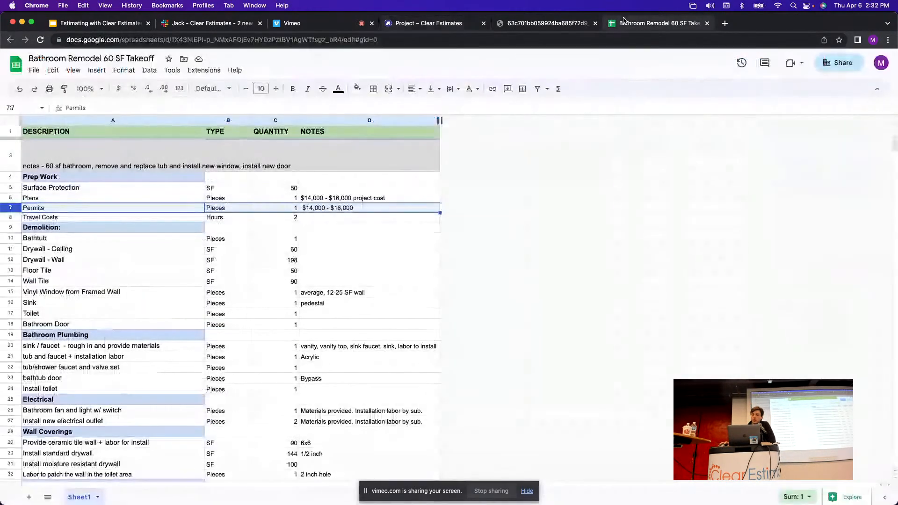
Check the Travel Costs line (row 8) of the takeoff, then go back to Clear Estimates.
left_click(12, 218)
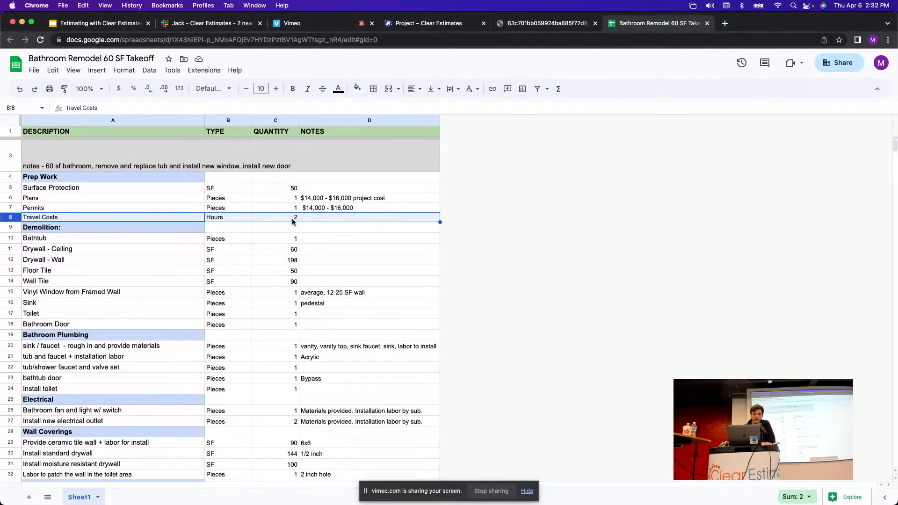
left_click(444, 25)
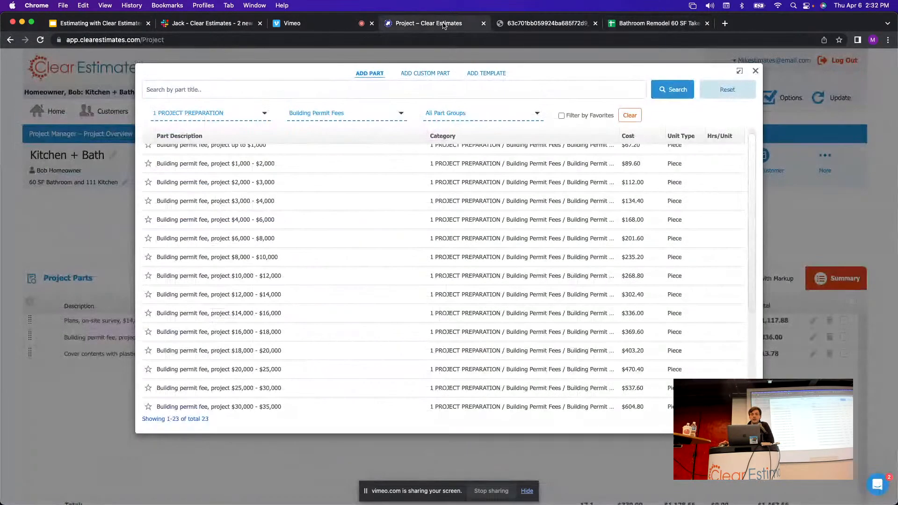
Create and save a custom 'Travel Cost' part under 1 PROJECT PREPARATION with 150.00 material cost.
left_click(756, 70)
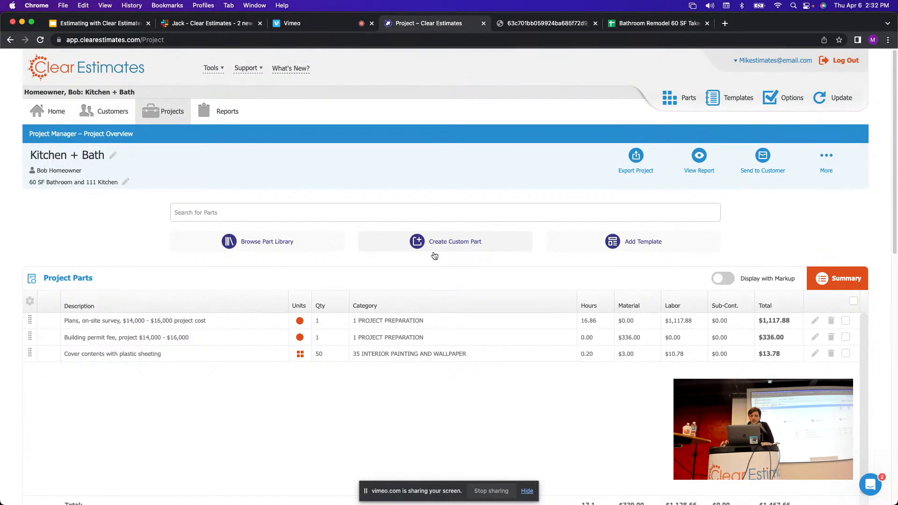
left_click(435, 244)
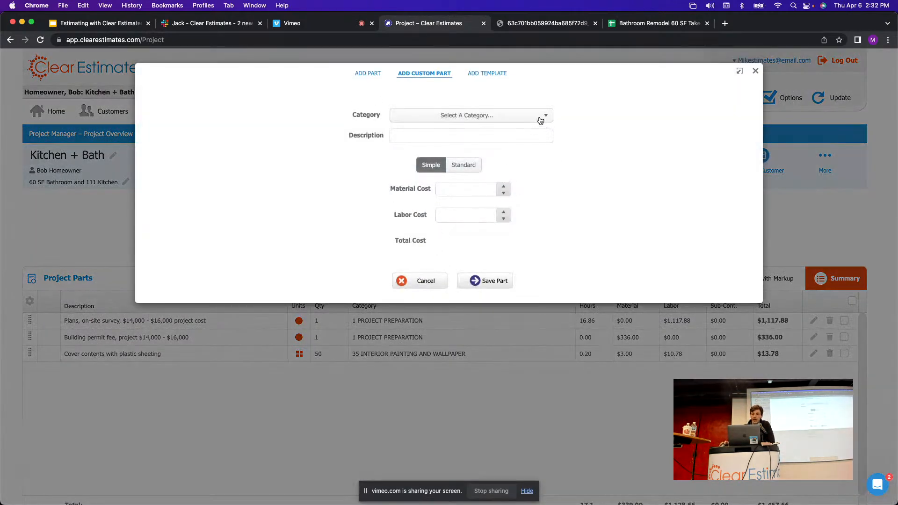
left_click(541, 120)
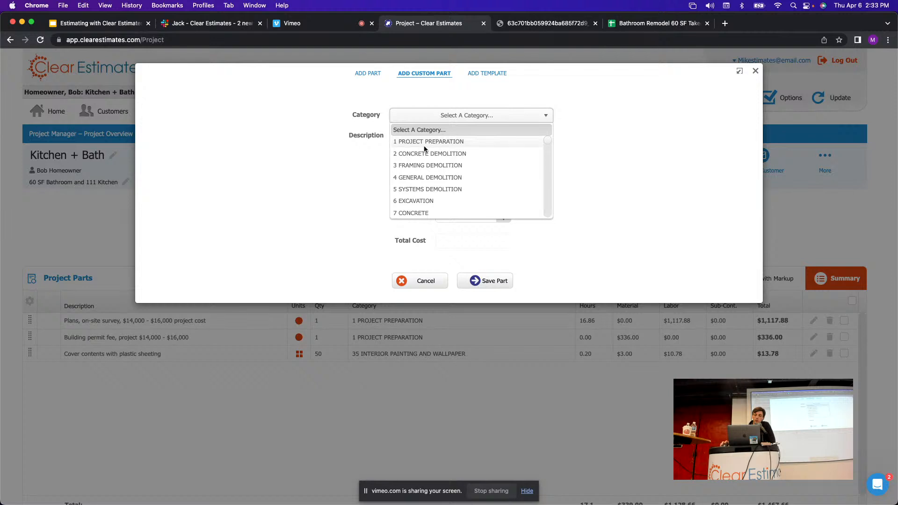
left_click(428, 143)
left_click(480, 139)
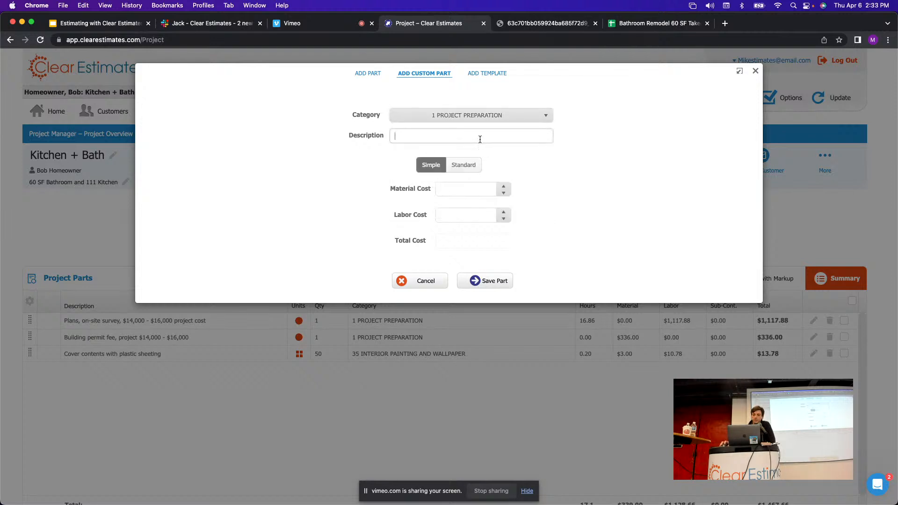
type("Travel Cost")
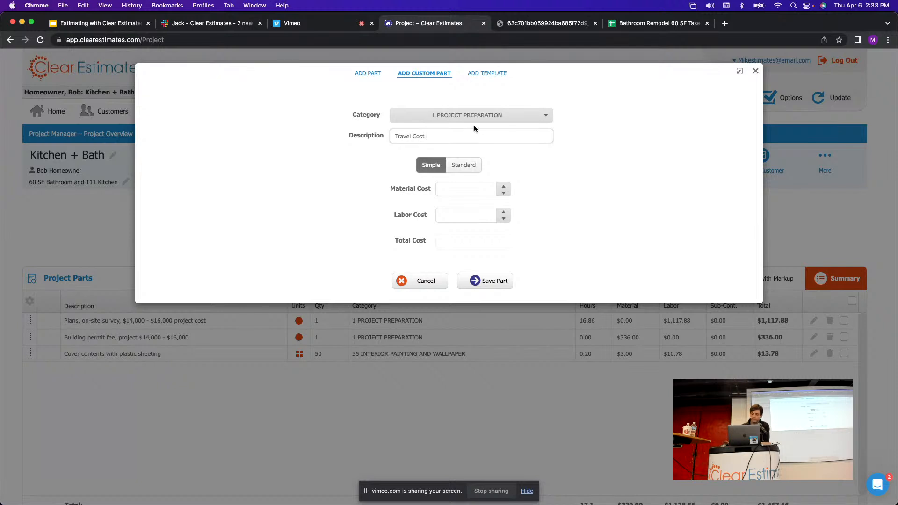
left_click(463, 187)
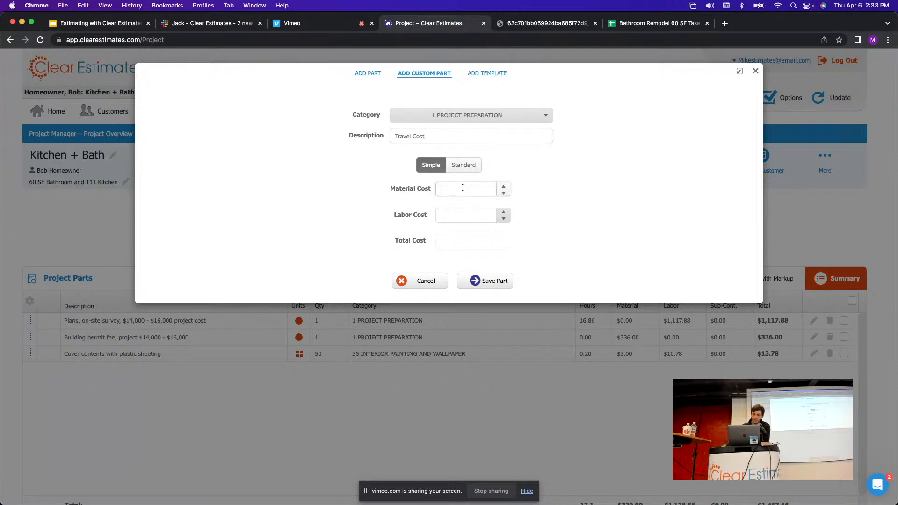
left_click(554, 185)
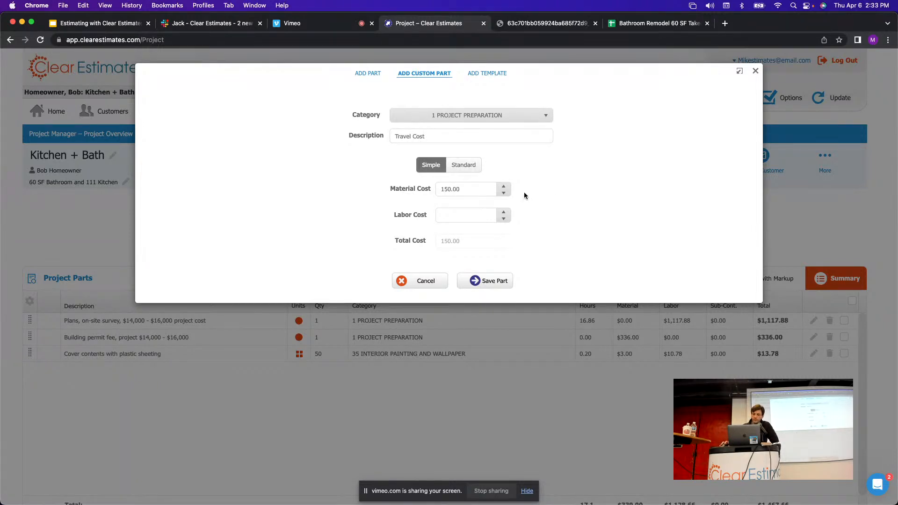
left_click(494, 282)
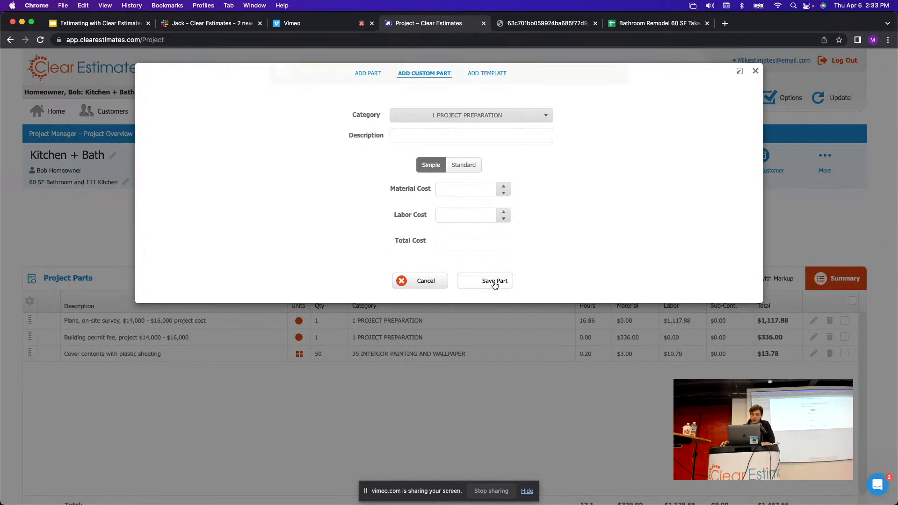
left_click(756, 71)
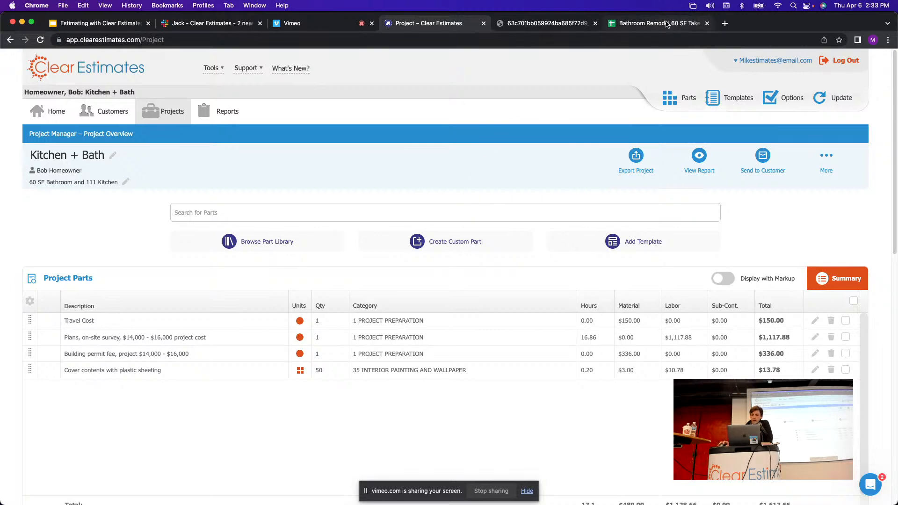
left_click(667, 25)
Generate the Kitchen + Bath Formal Proposal as a PDF using View Report's Print to PDF.
left_click(415, 27)
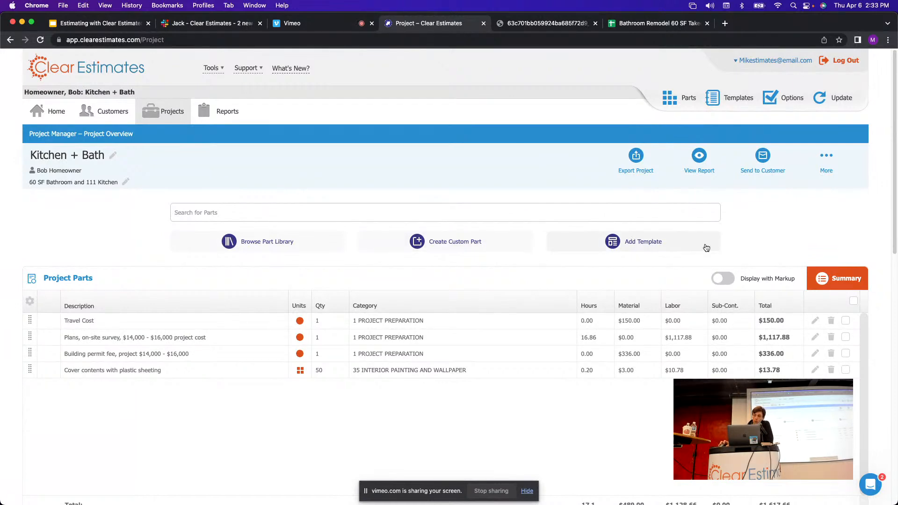
left_click(700, 157)
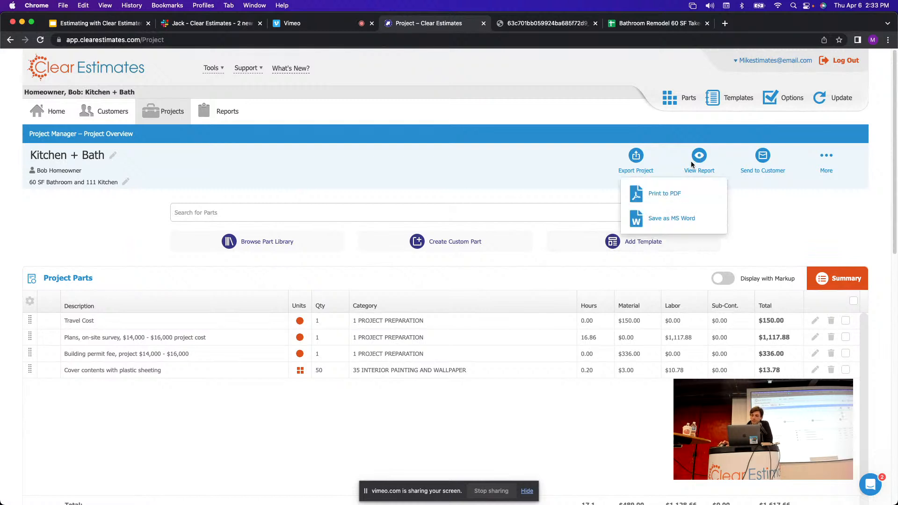
left_click(661, 197)
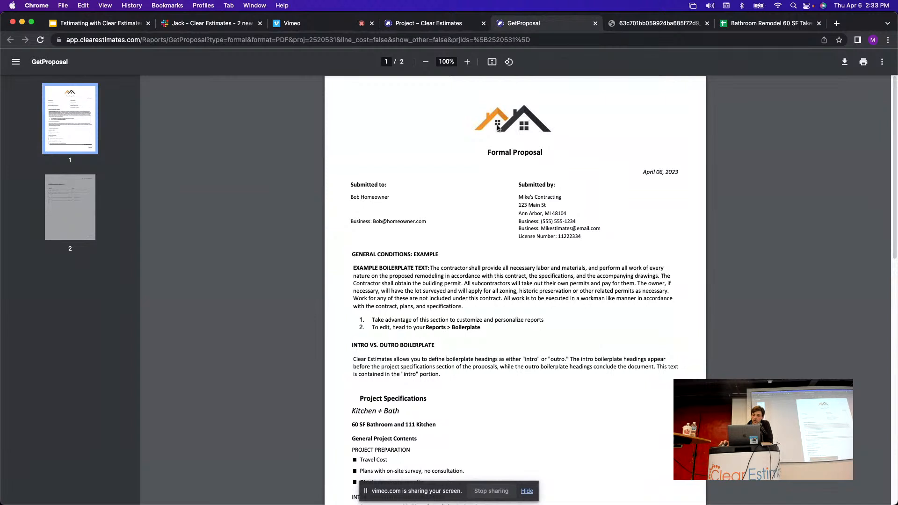
Scroll the proposal, highlighting the customer contact, submitted-by details and general conditions text.
scroll(530, 137, "down", 2)
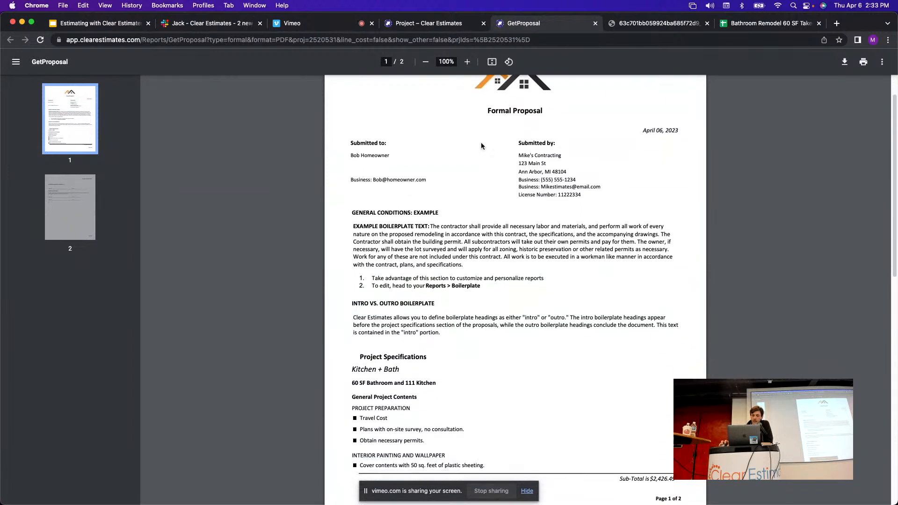
left_click_drag(423, 179, 335, 169)
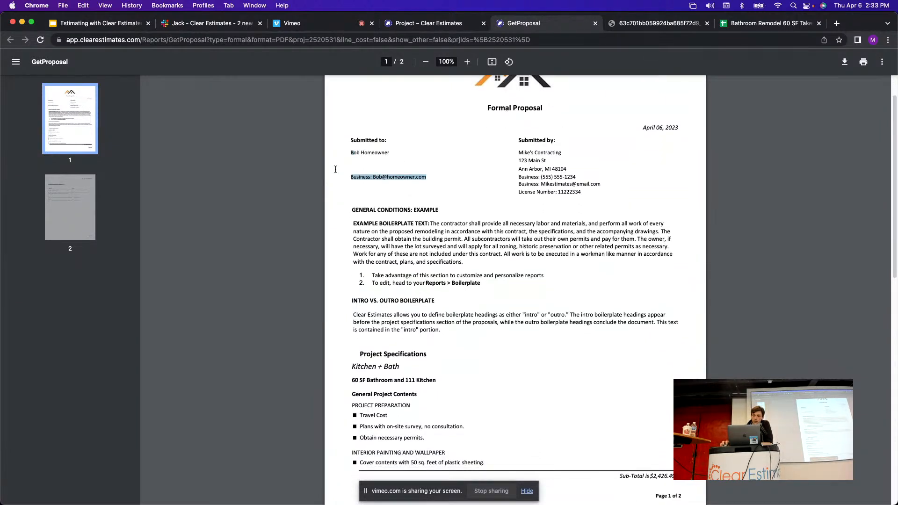
left_click_drag(524, 165, 573, 201)
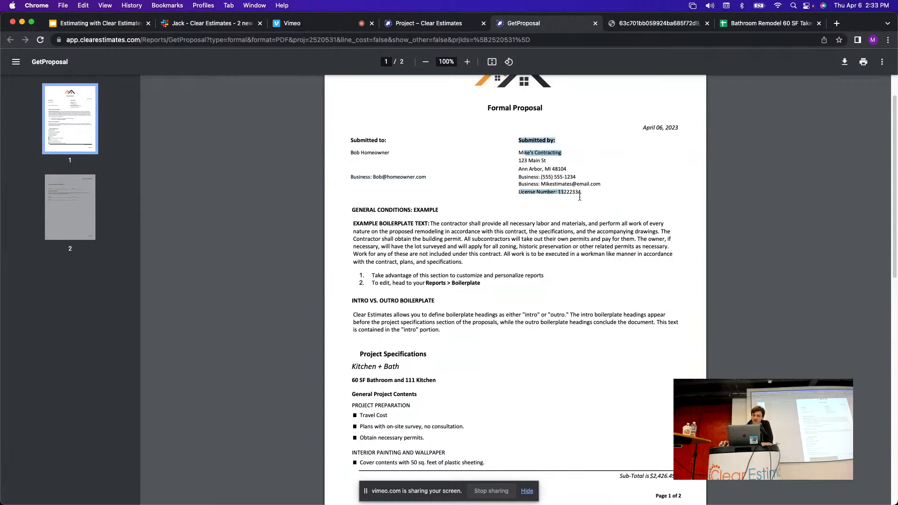
left_click(580, 197)
scroll(604, 164, "down", 2)
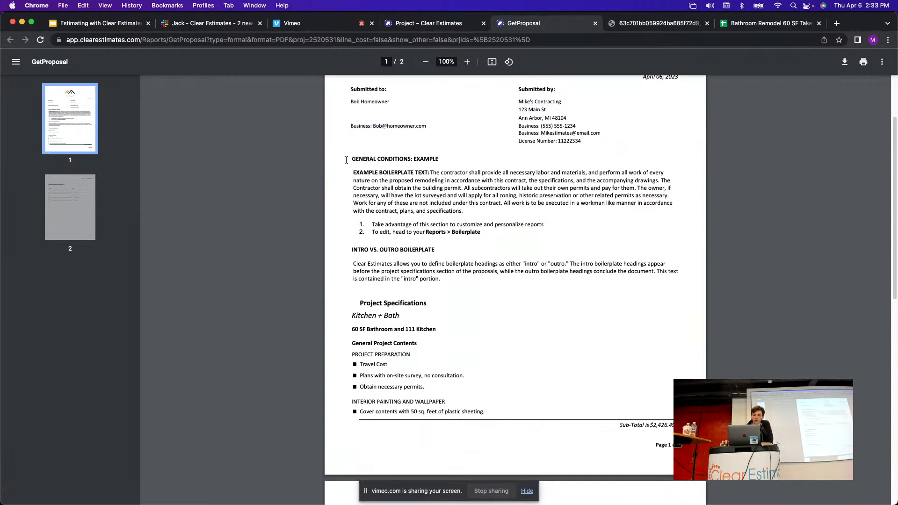
left_click_drag(346, 160, 501, 233)
left_click(497, 238)
scroll(467, 184, "up", 2)
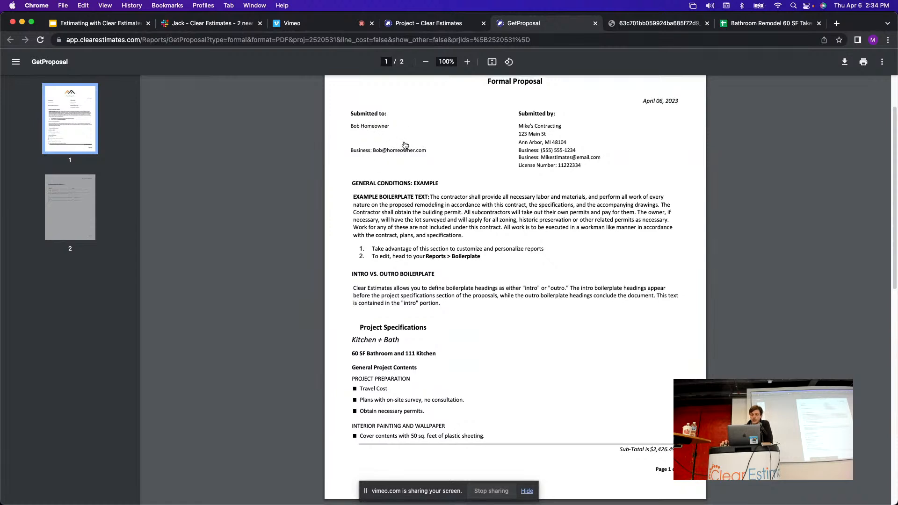
scroll(471, 164, "down", 3)
scroll(488, 158, "down", 5)
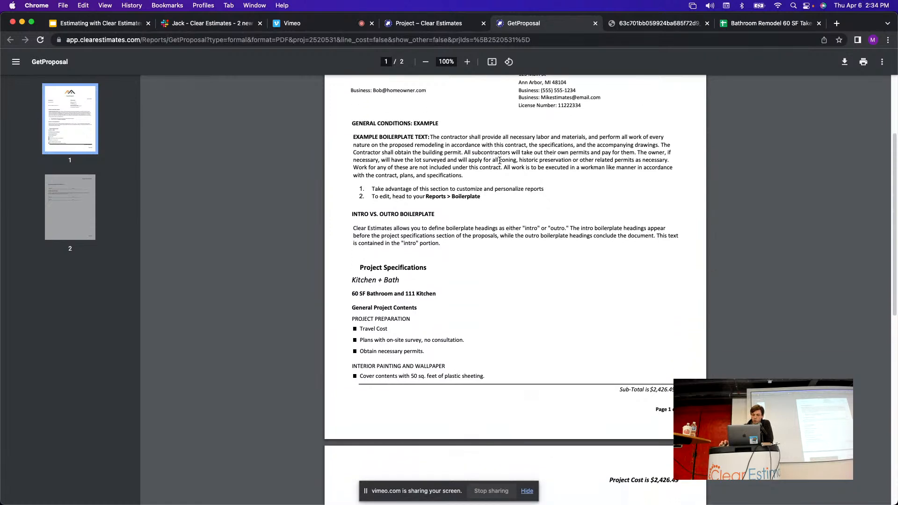
scroll(477, 153, "down", 7)
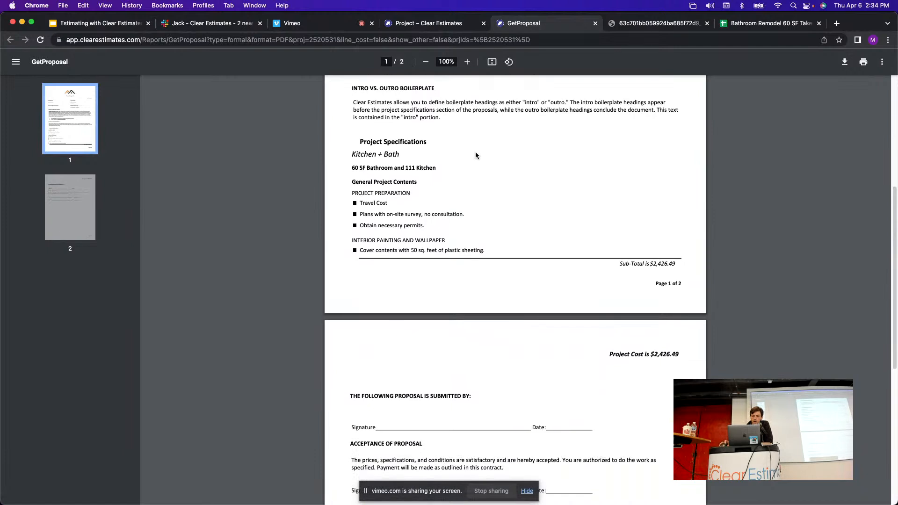
scroll(475, 157, "up", 4)
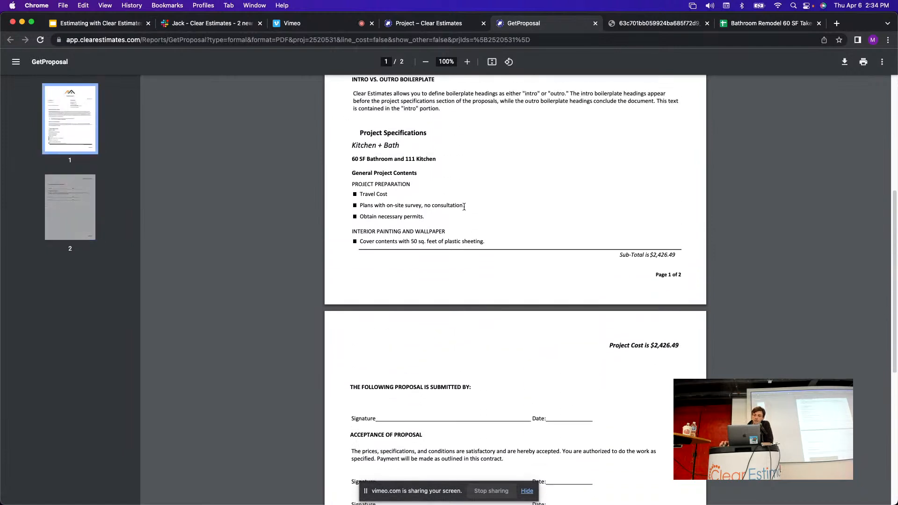
Highlight the plans, permits, plastic sheeting and category heading lines, then close the proposal.
left_click_drag(464, 206, 361, 207)
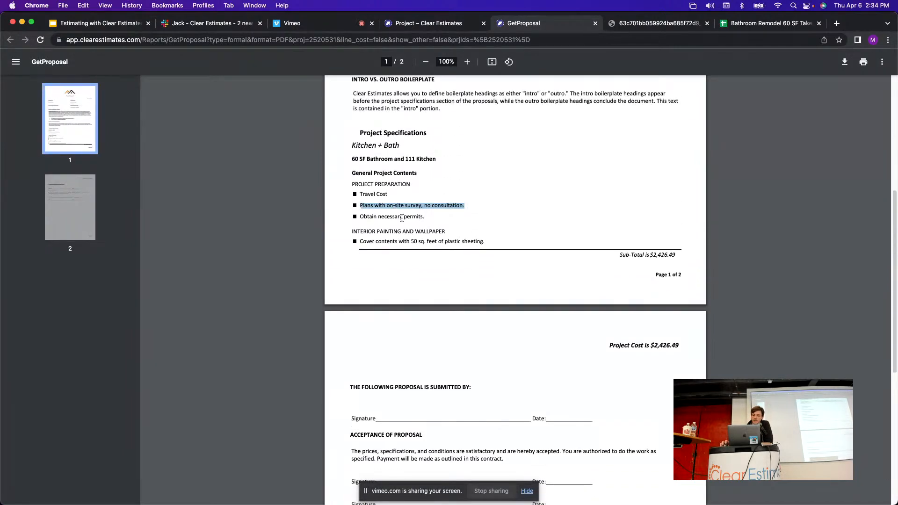
left_click_drag(420, 217, 357, 218)
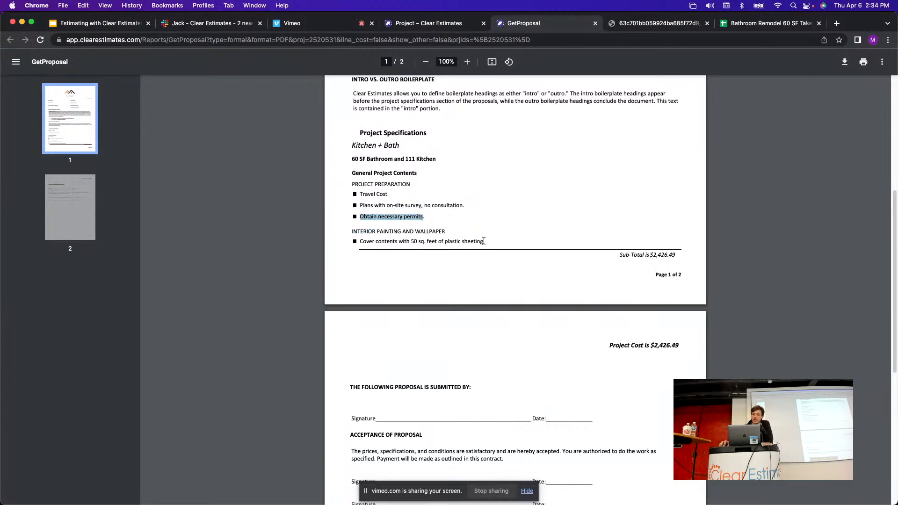
left_click_drag(484, 241, 360, 239)
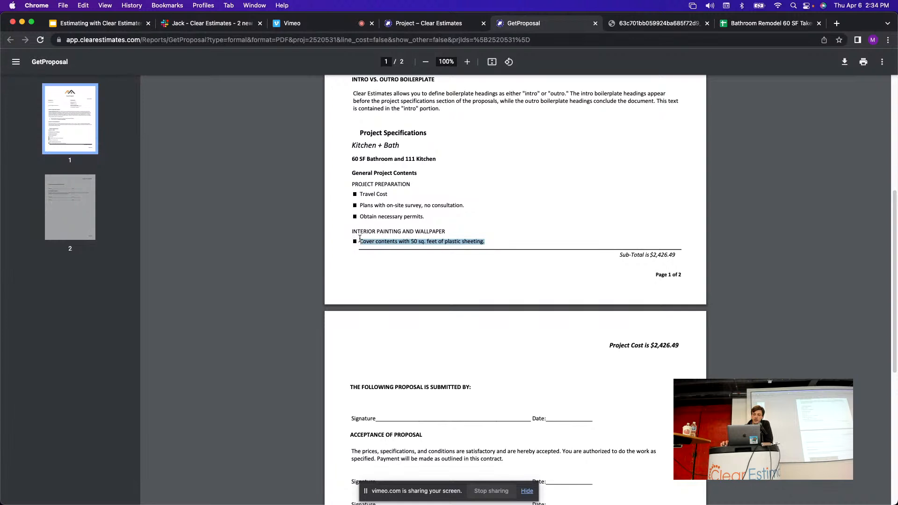
left_click(484, 227)
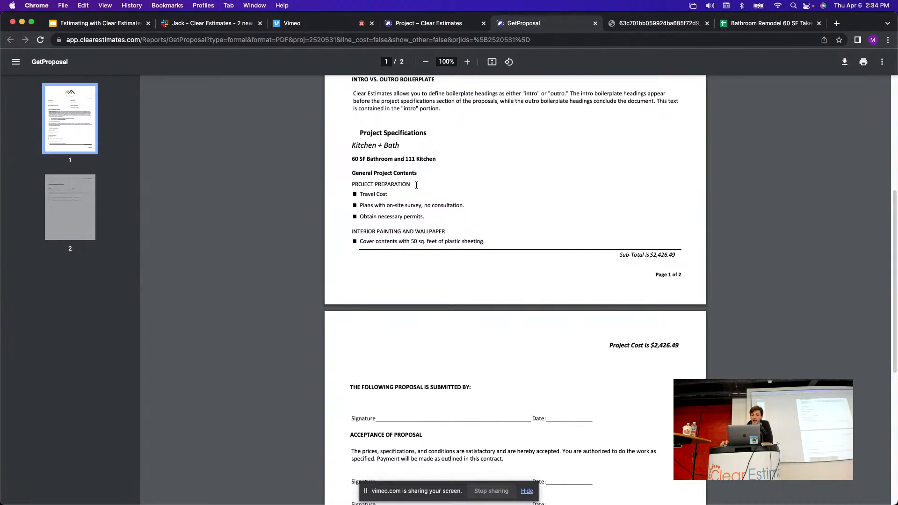
mouse_move(362, 242)
left_mouse_down()
mouse_move(495, 249)
mouse_move(354, 228)
left_mouse_up()
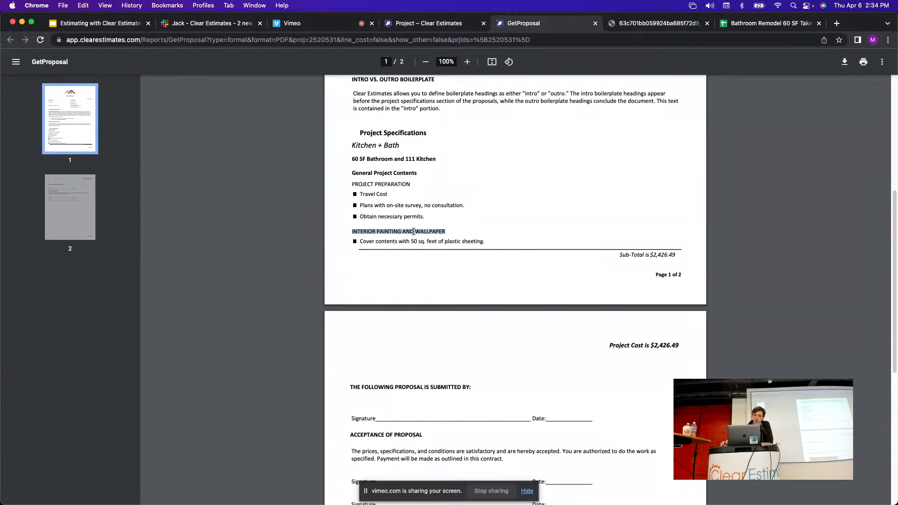
left_click_drag(414, 184, 353, 186)
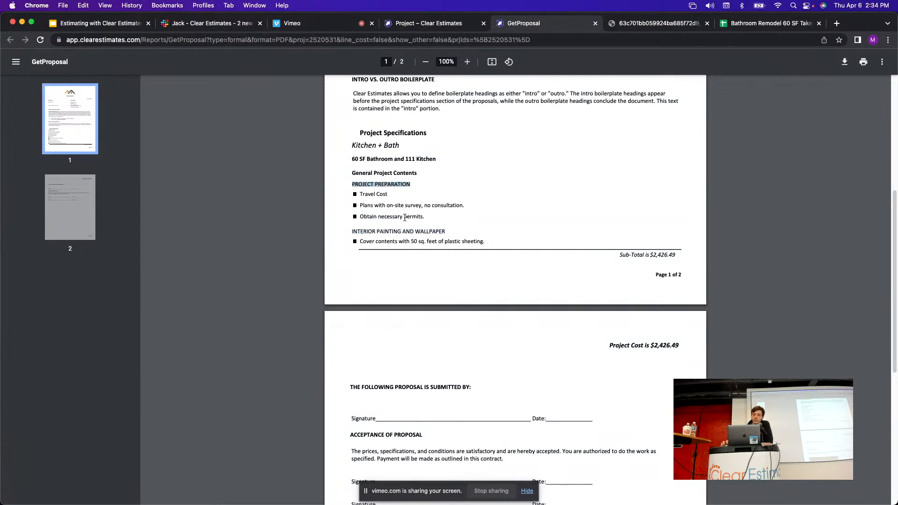
left_click_drag(447, 231, 351, 227)
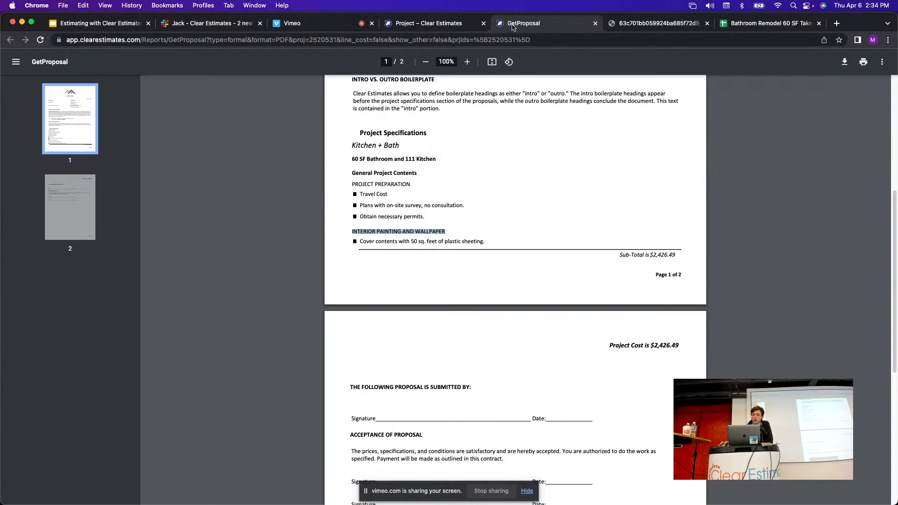
left_click(595, 23)
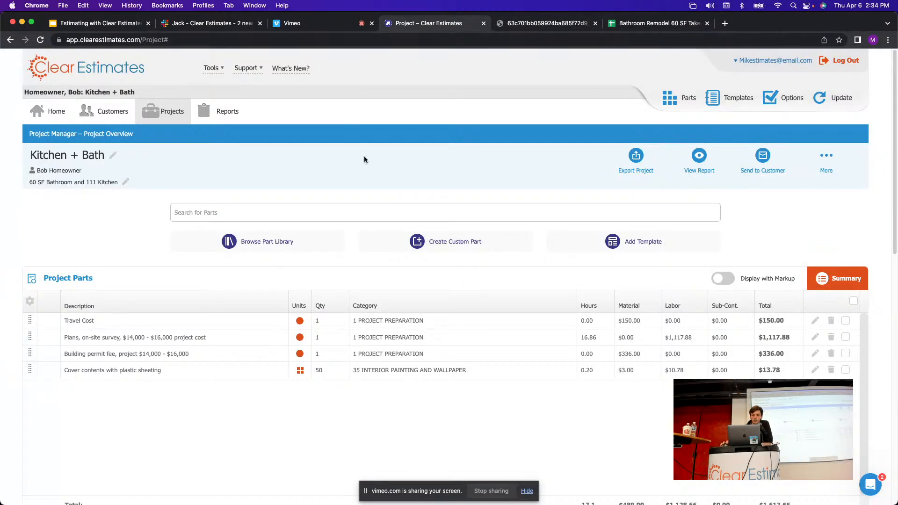
Recategorize the plastic sheeting part to 1 PROJECT PREPARATION, then show the takeoff sheet.
left_click(414, 375)
left_click(427, 408)
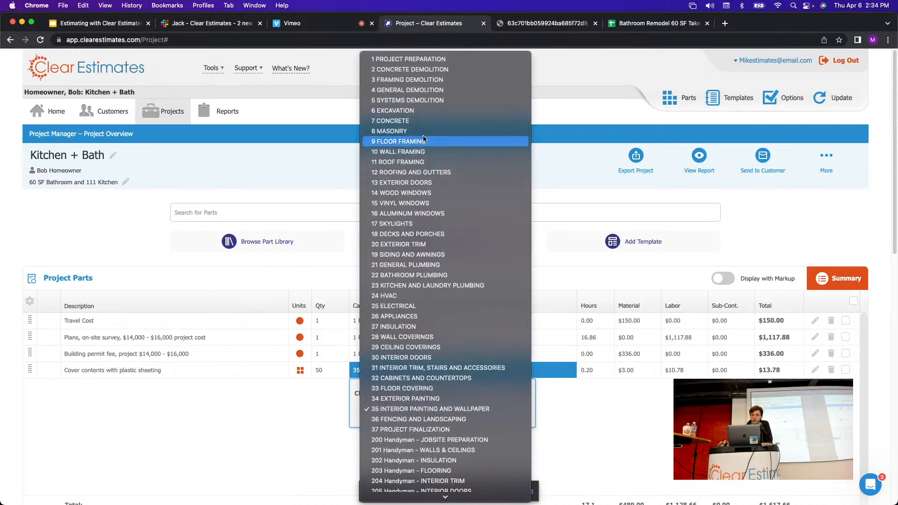
left_click(425, 60)
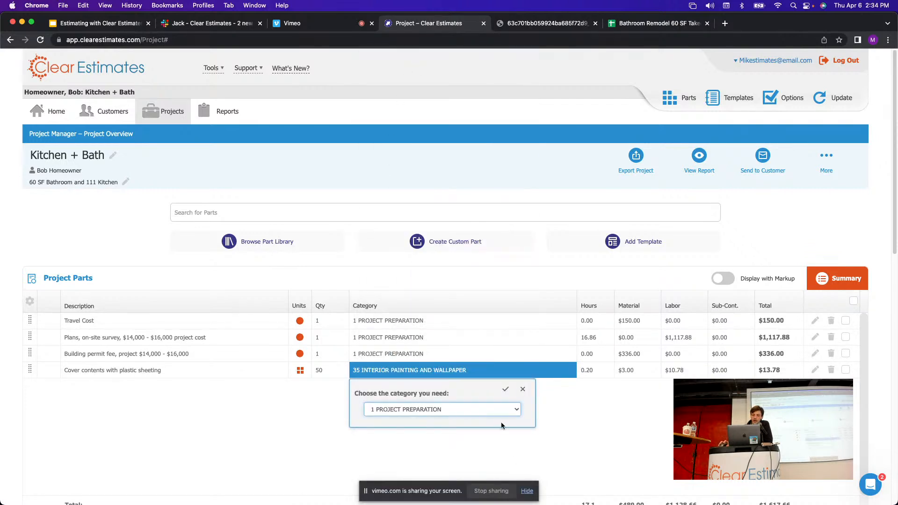
left_click(506, 390)
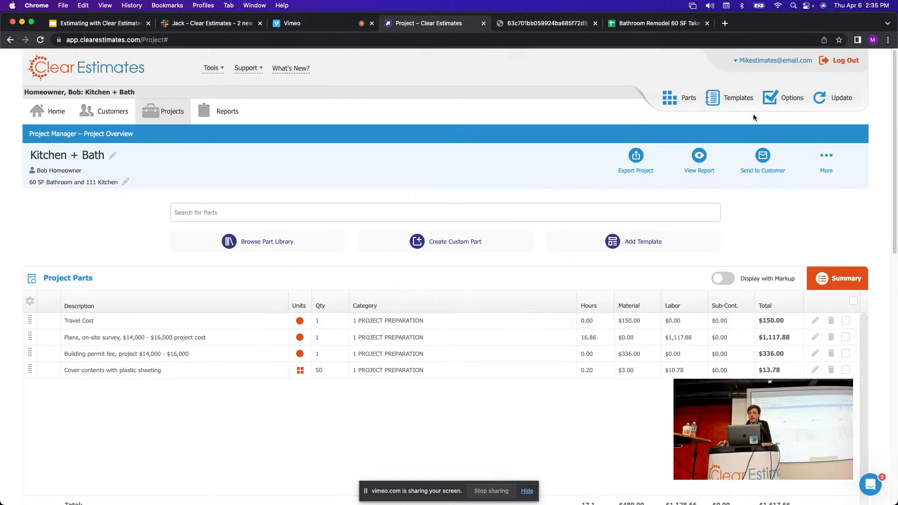
left_click(659, 23)
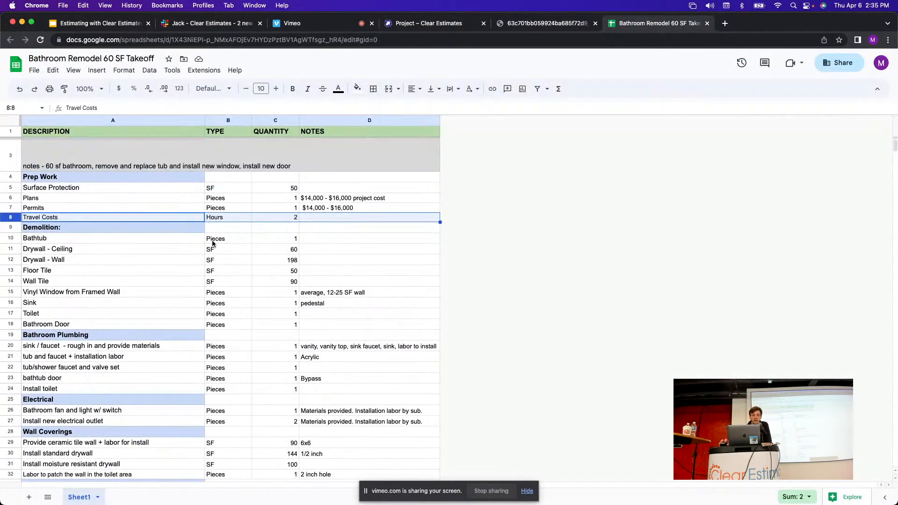
Check the Demolition: and Bathtub rows in the takeoff, then return to Clear Estimates.
left_click(15, 227)
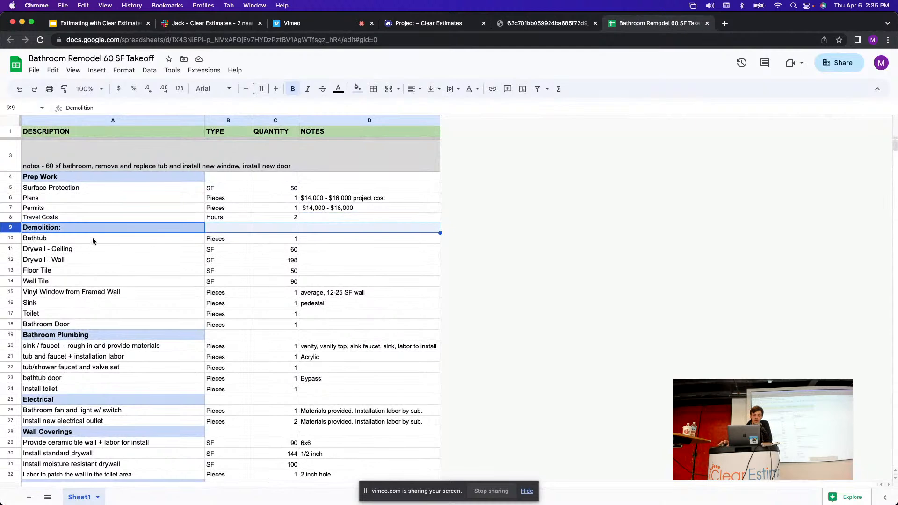
left_click(14, 239)
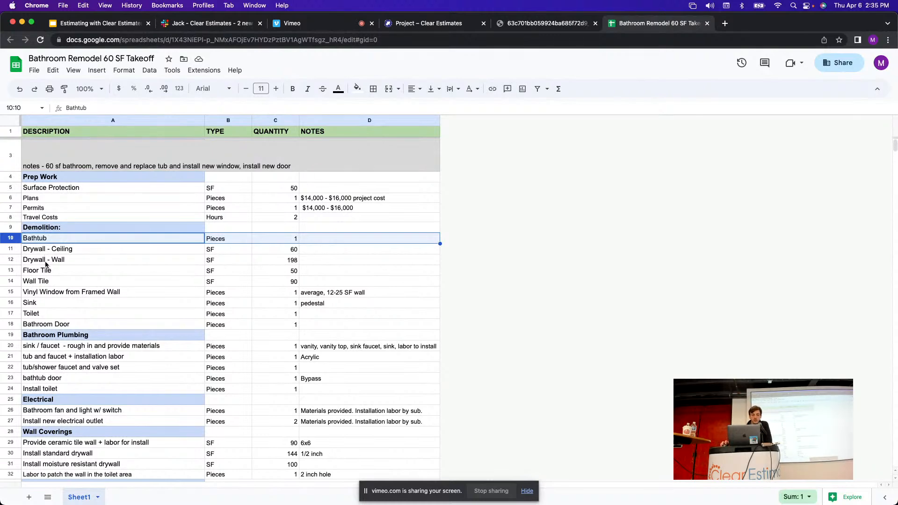
left_click(110, 231)
left_click(428, 24)
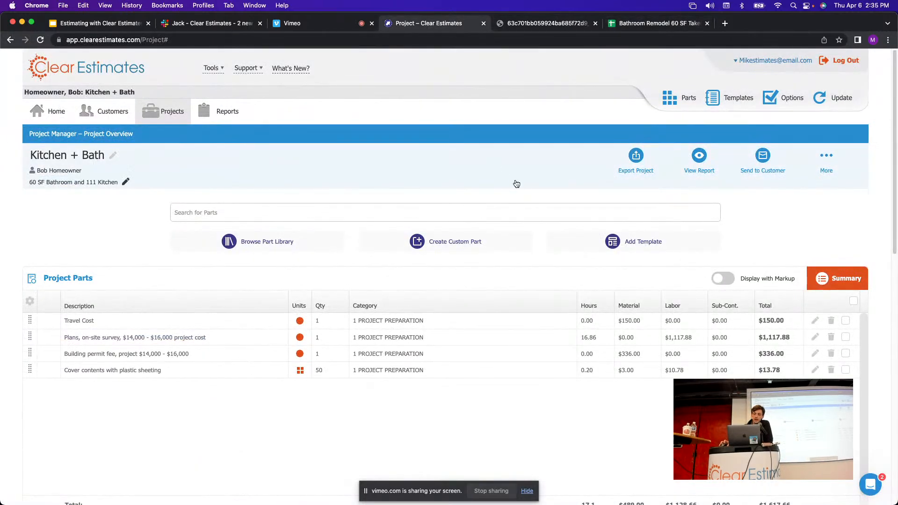
Choose the Bathroom, Remodel, Average Grade template from the Bathrooms category in Add Template.
left_click(627, 246)
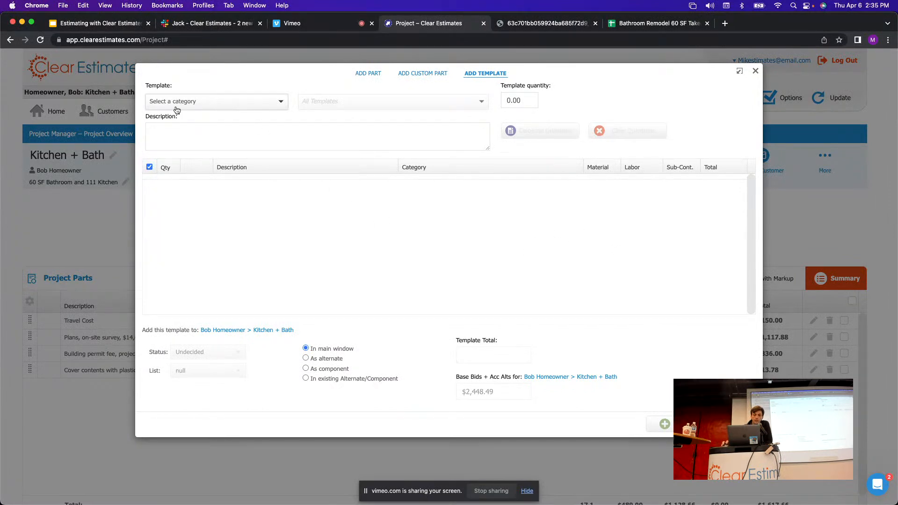
left_click(235, 112)
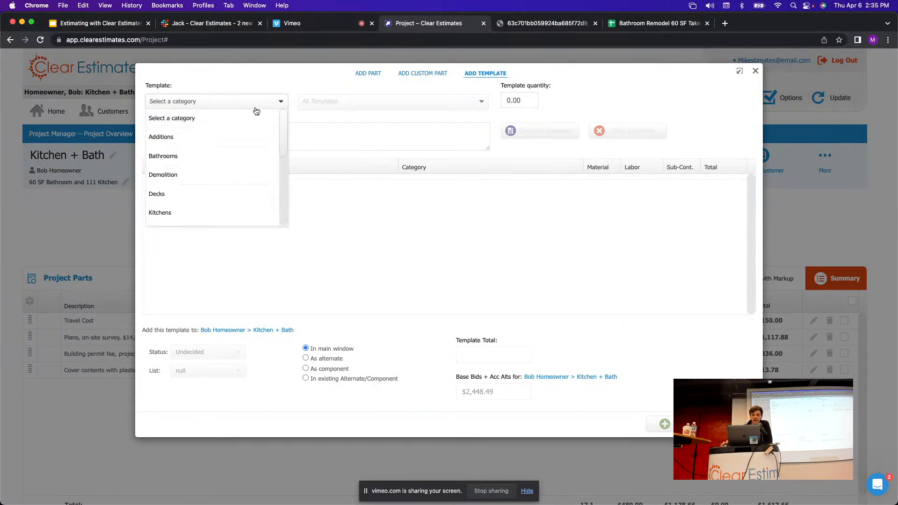
scroll(284, 124, "down", 1)
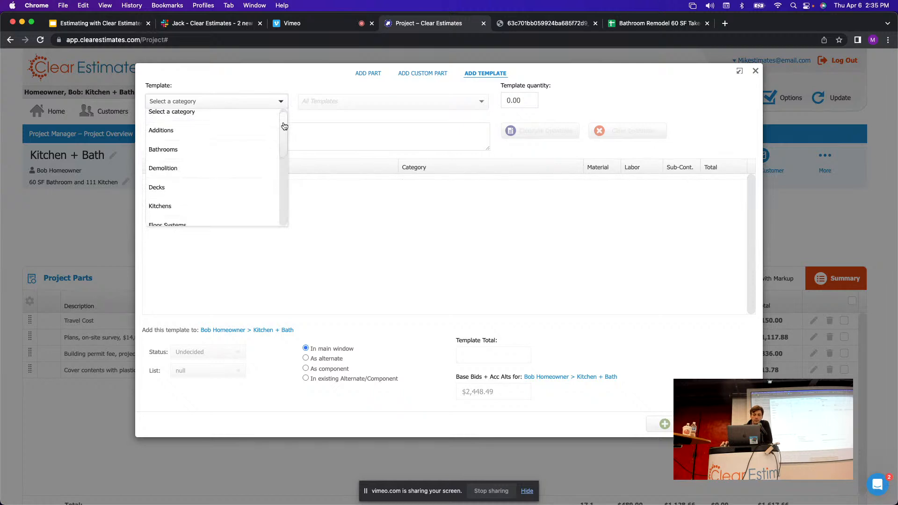
mouse_move(284, 126)
left_mouse_down()
mouse_move(279, 193)
mouse_move(285, 117)
left_mouse_up()
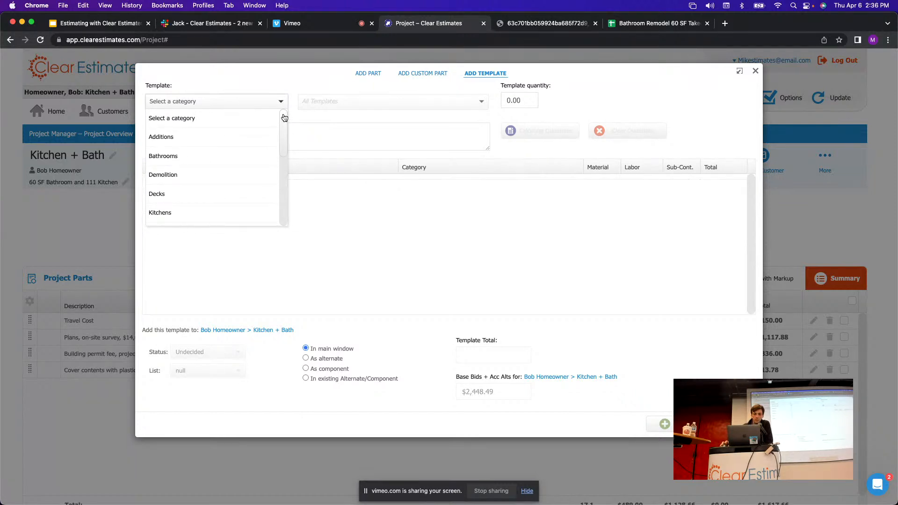
left_click(160, 157)
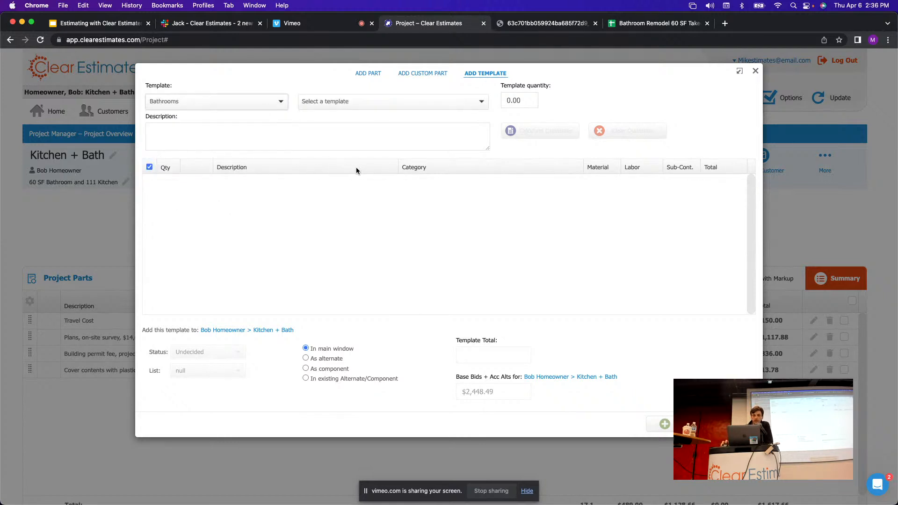
left_click(431, 100)
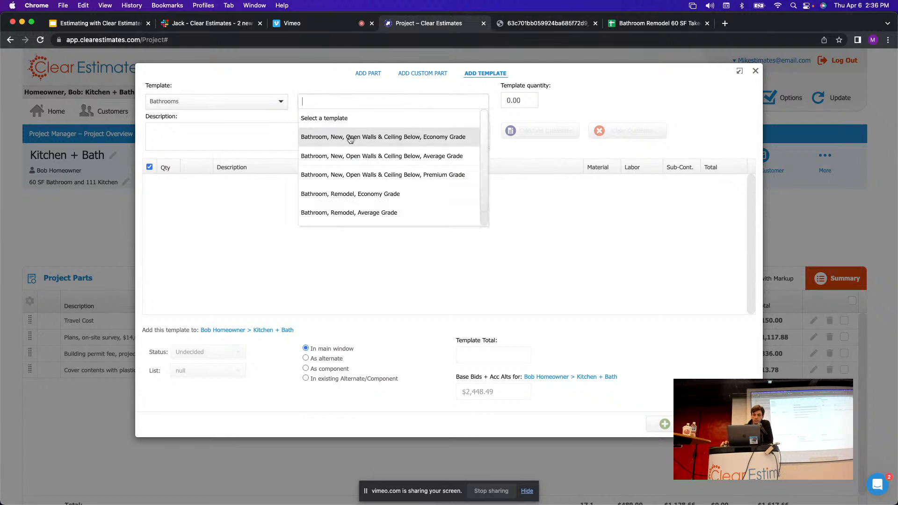
scroll(486, 160, "down", 1)
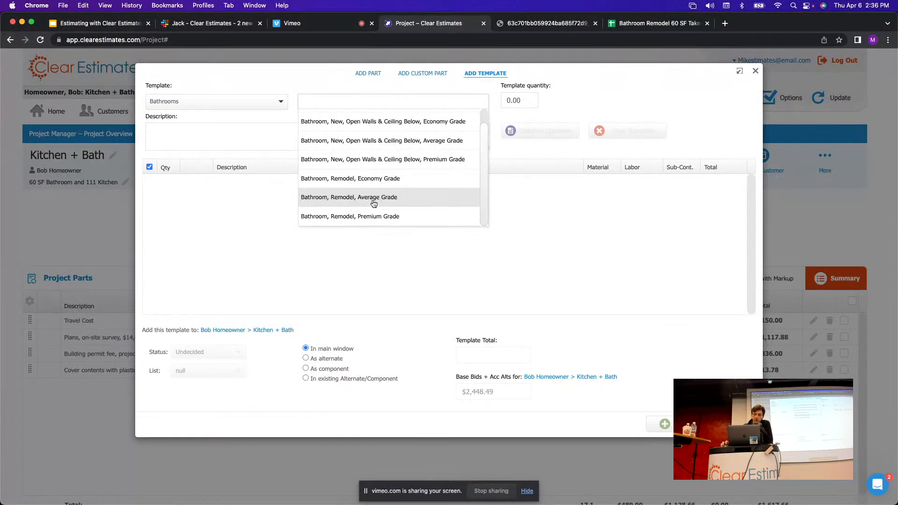
left_click(329, 201)
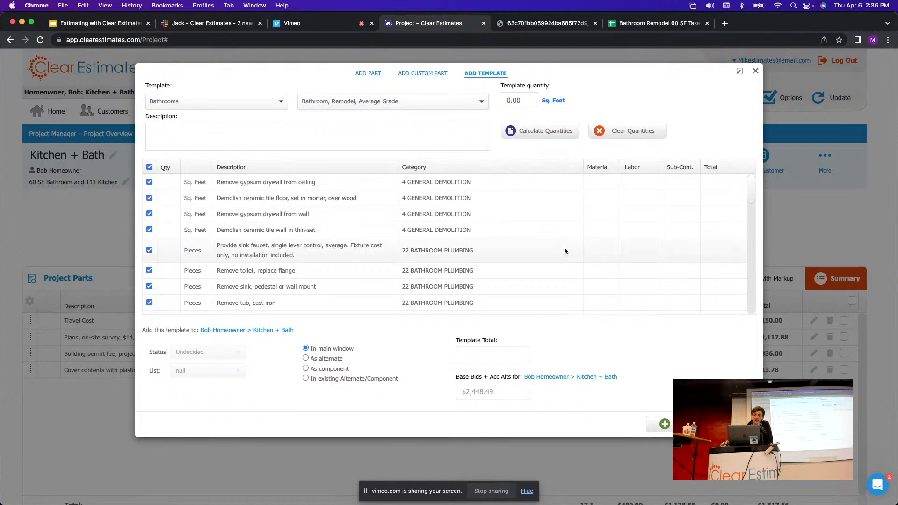
scroll(744, 185, "down", 2)
scroll(748, 187, "up", 3)
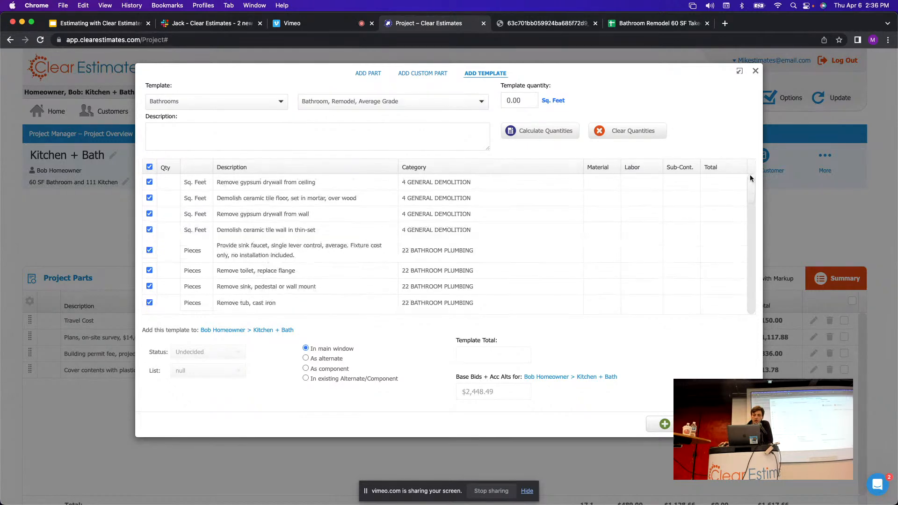
mouse_move(751, 187)
left_mouse_down()
mouse_move(752, 232)
mouse_move(753, 183)
left_mouse_up()
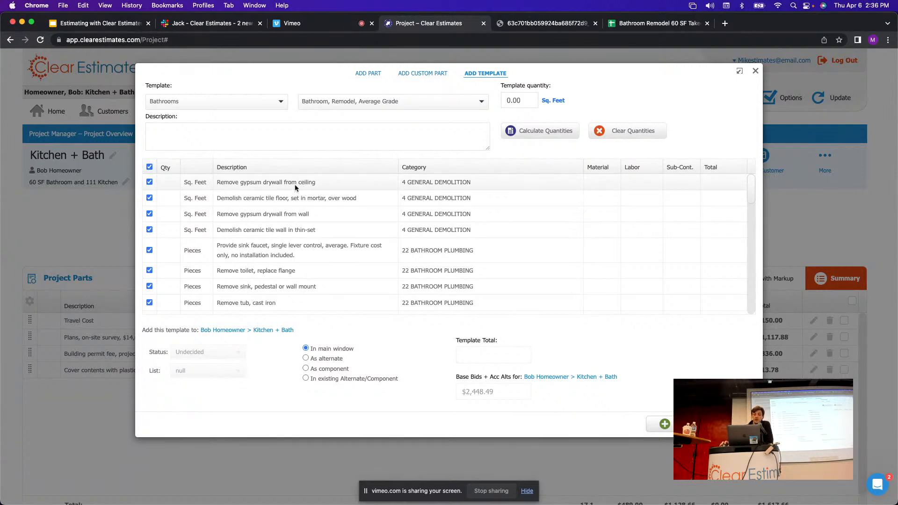
left_click(170, 185)
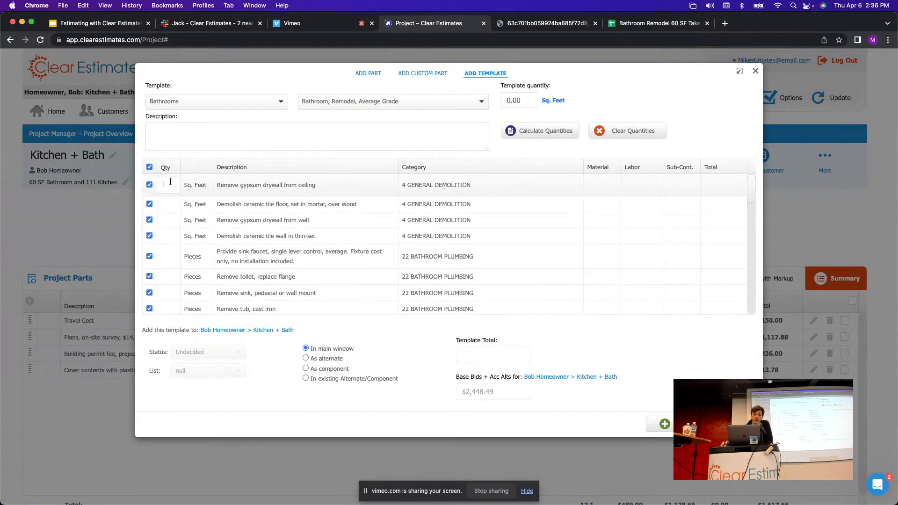
left_click(162, 203)
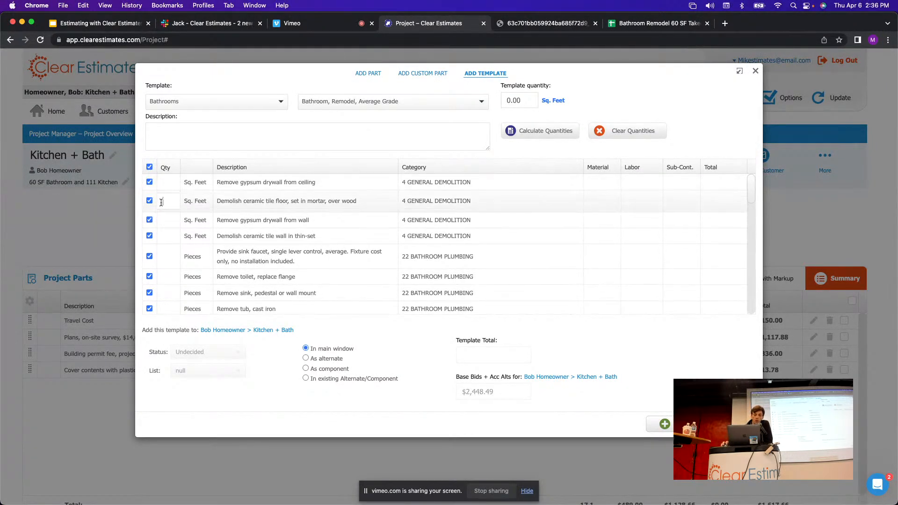
left_click(164, 216)
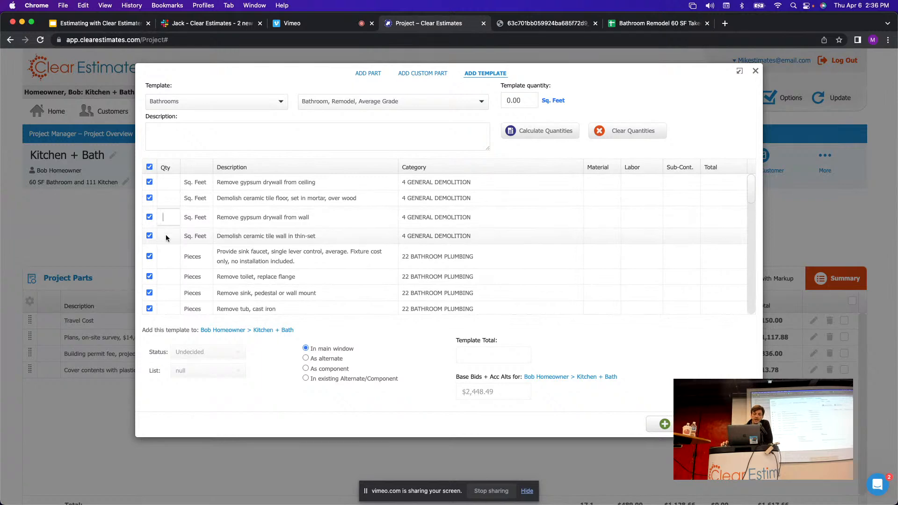
left_click(167, 237)
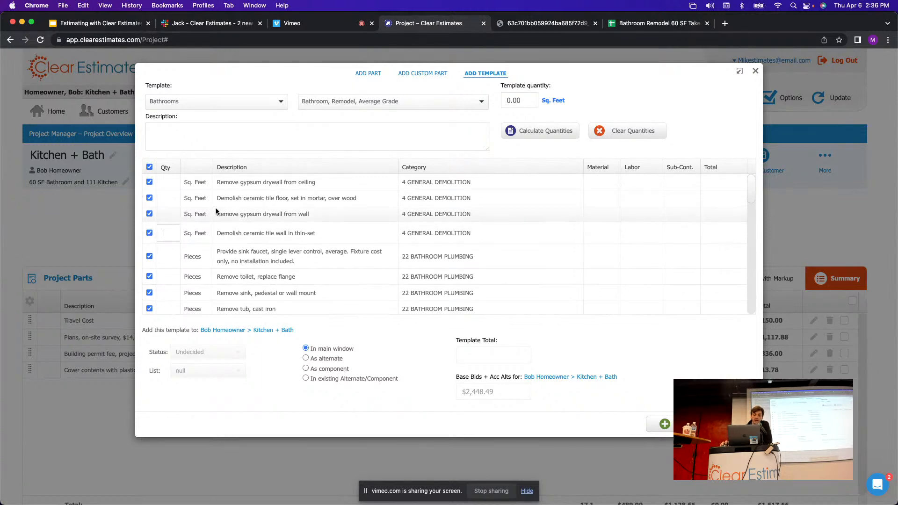
left_click(170, 183)
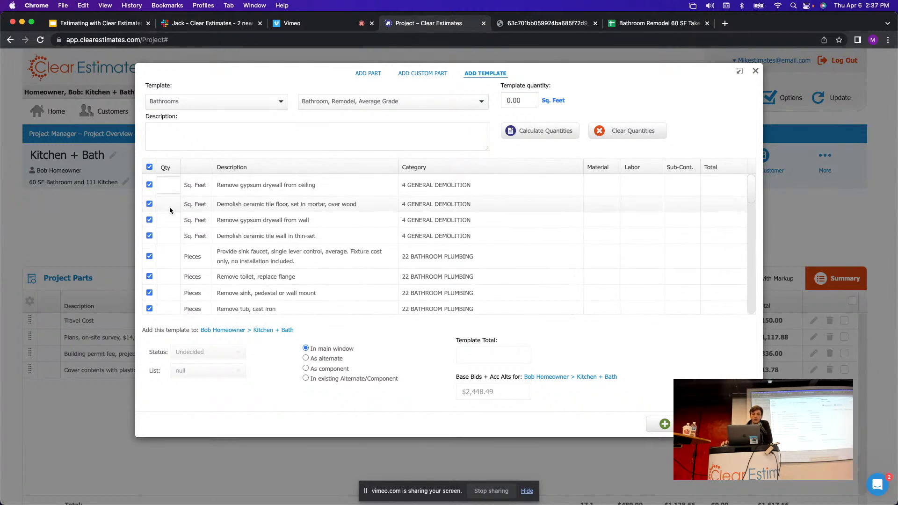
left_click(169, 206)
left_click(170, 220)
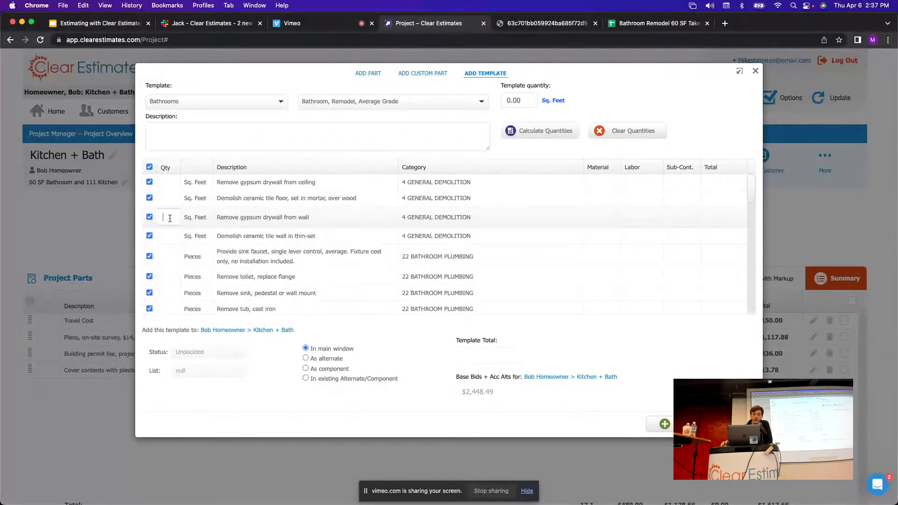
left_click(211, 166)
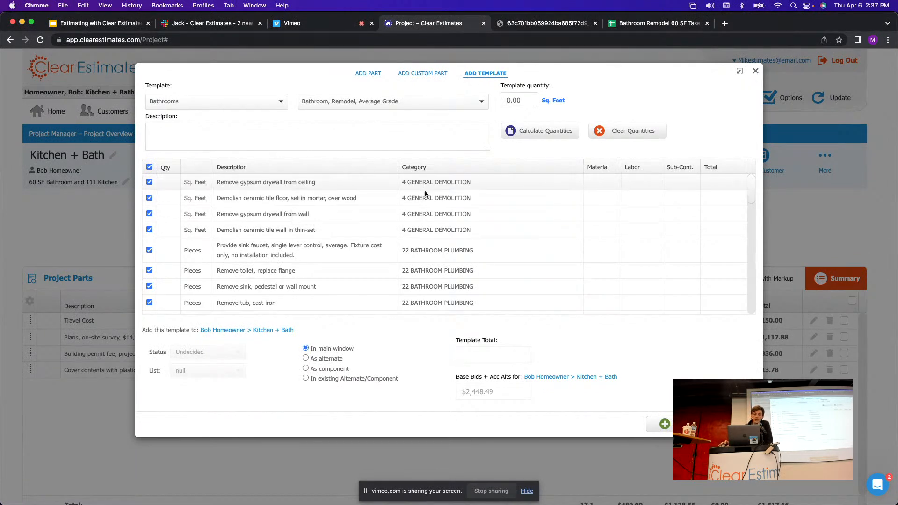
Enter 60 sq ft as the template area, filling quantities like wall drywall 198 and wall tile 90.
left_click(515, 100)
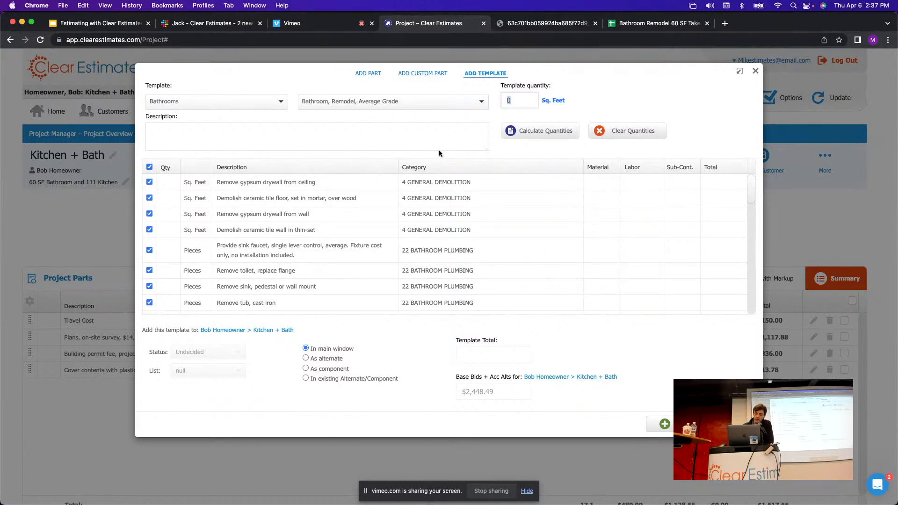
type("60")
left_click(504, 103)
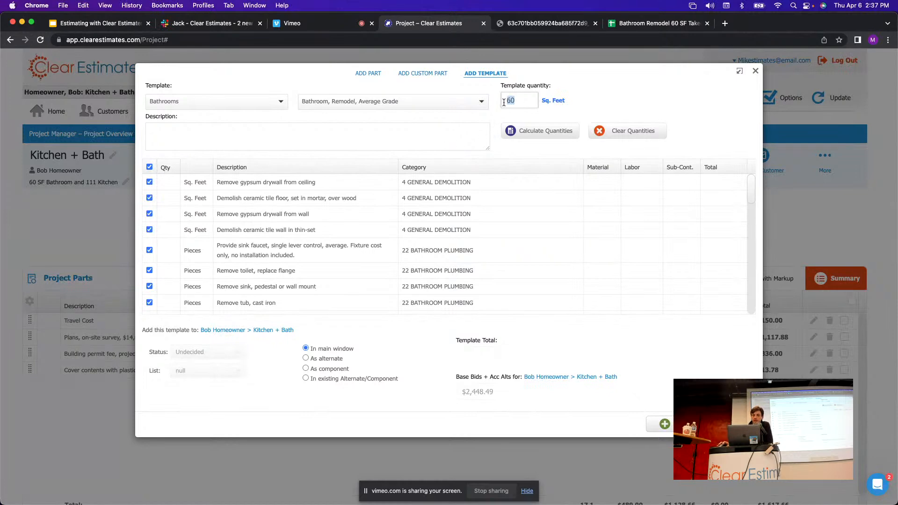
left_click(540, 138)
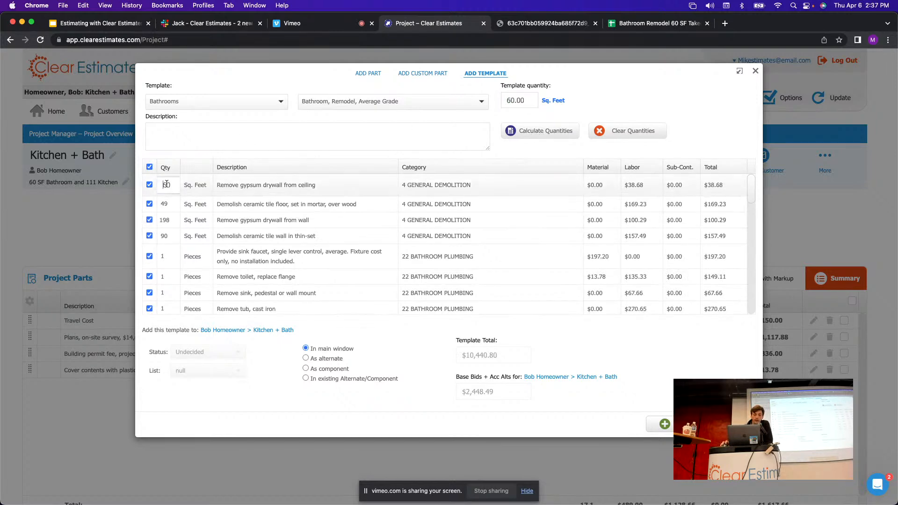
left_click(168, 216)
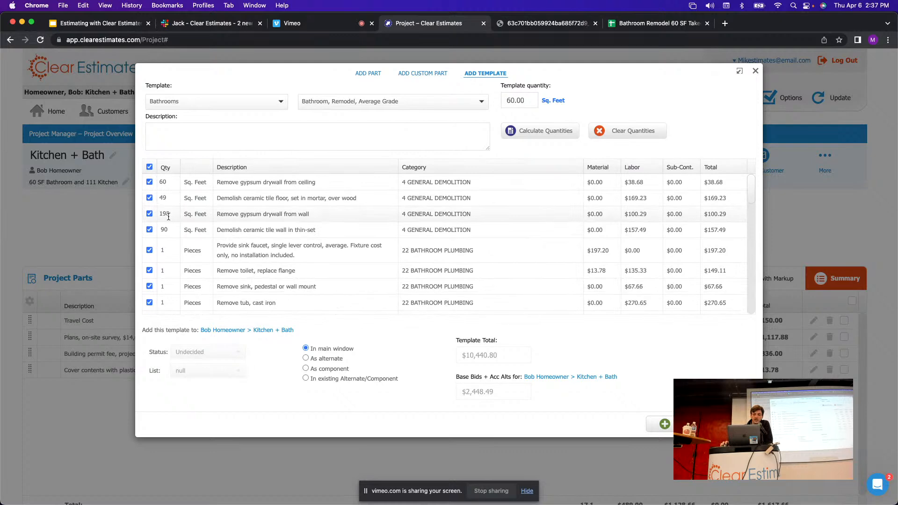
left_click(166, 233)
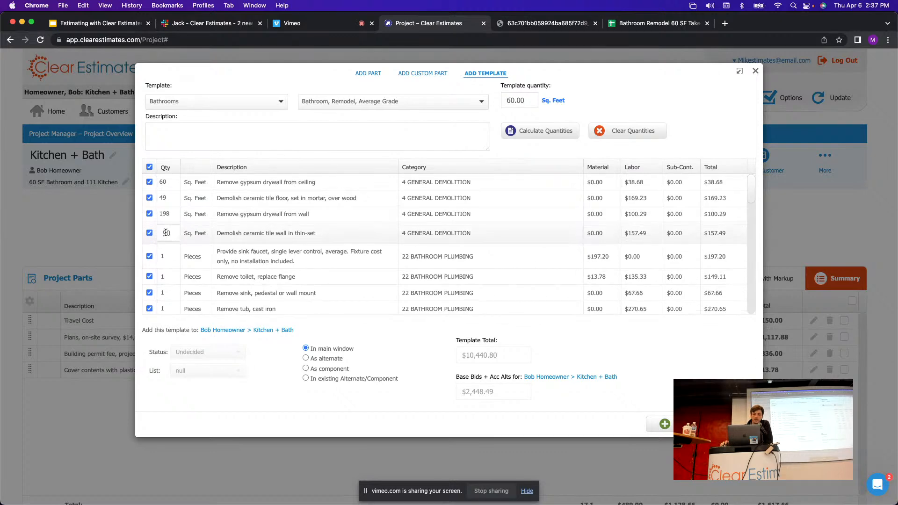
Confirm the template quantity of 60.00 square feet and switch to the takeoff sheet.
left_click(251, 147)
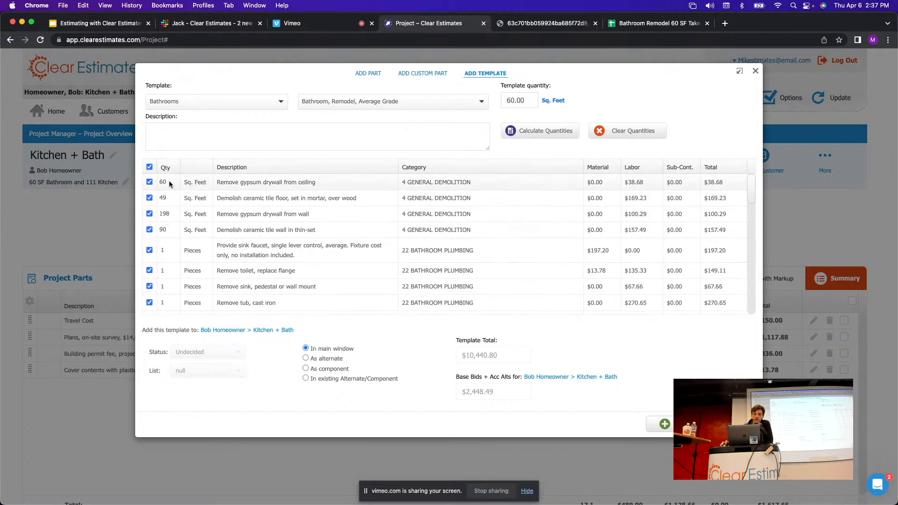
left_click(526, 101)
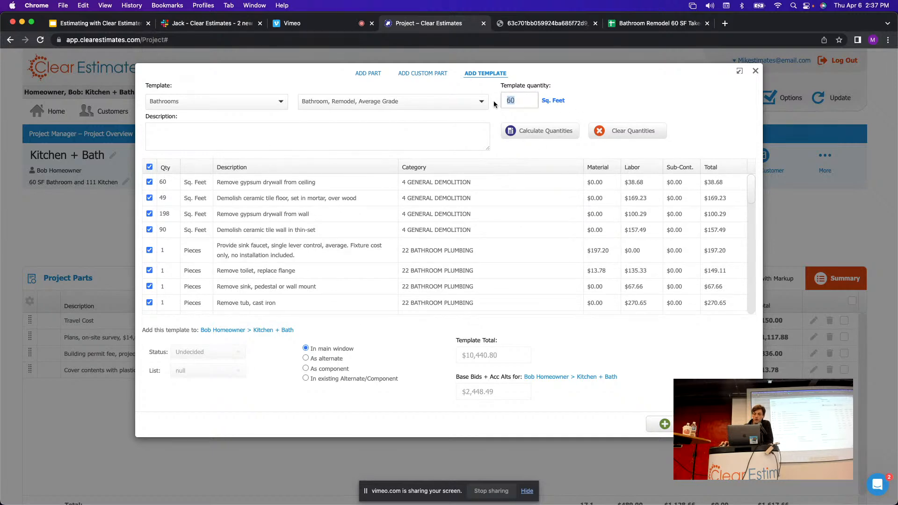
left_click(695, 104)
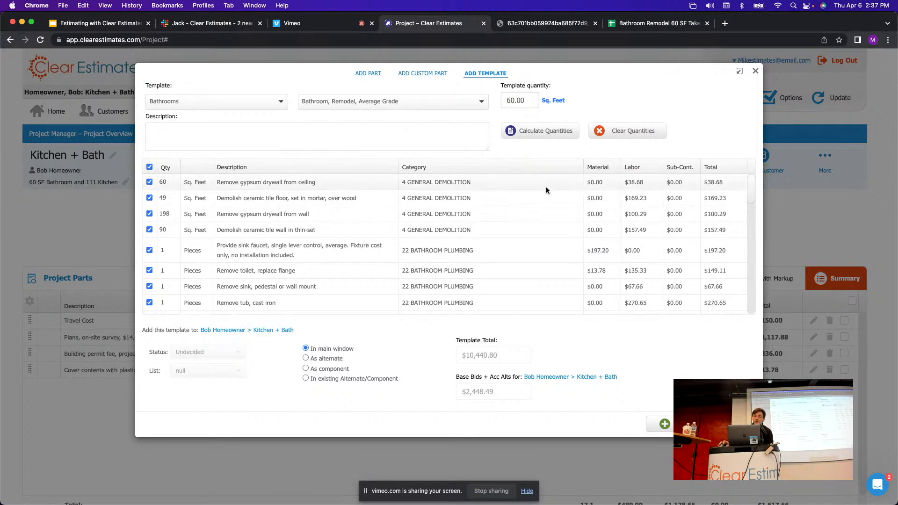
left_click(635, 27)
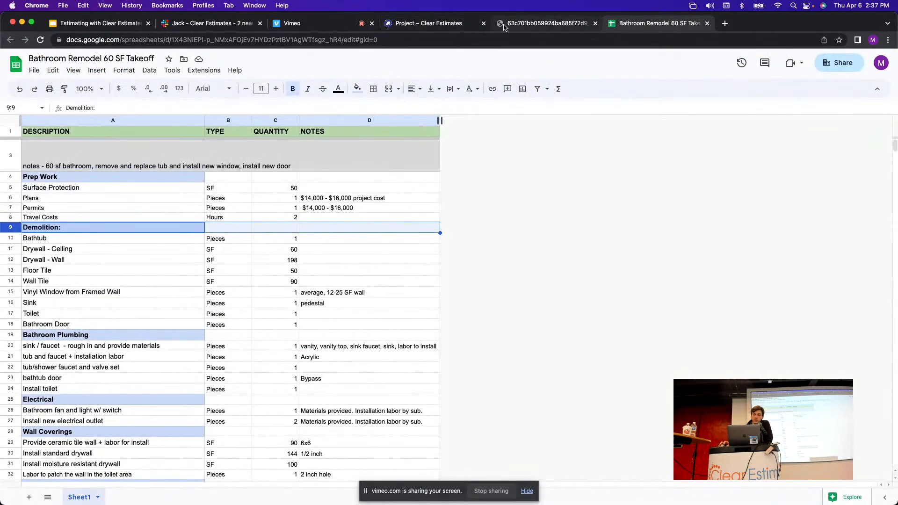
Look up the takeoff's Bathtub demolition quantity of 1 piece and compare it with the template items.
left_click(431, 24)
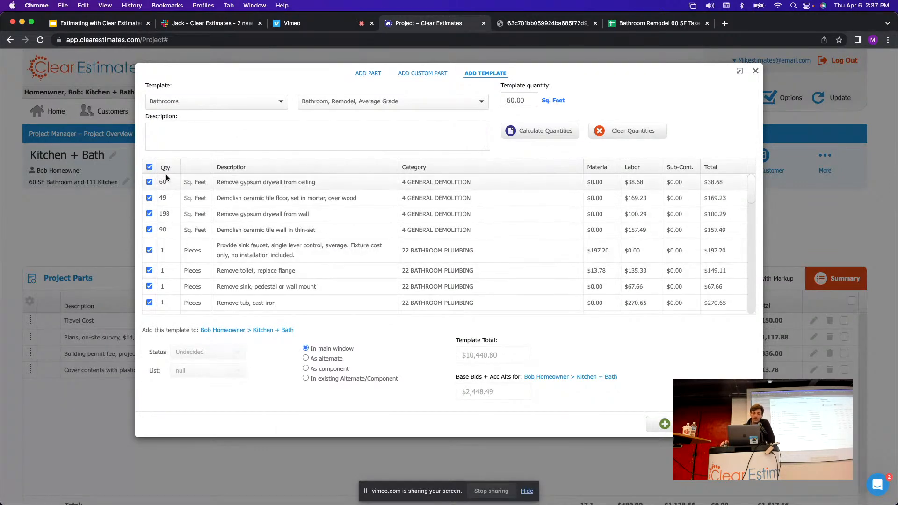
left_click(667, 24)
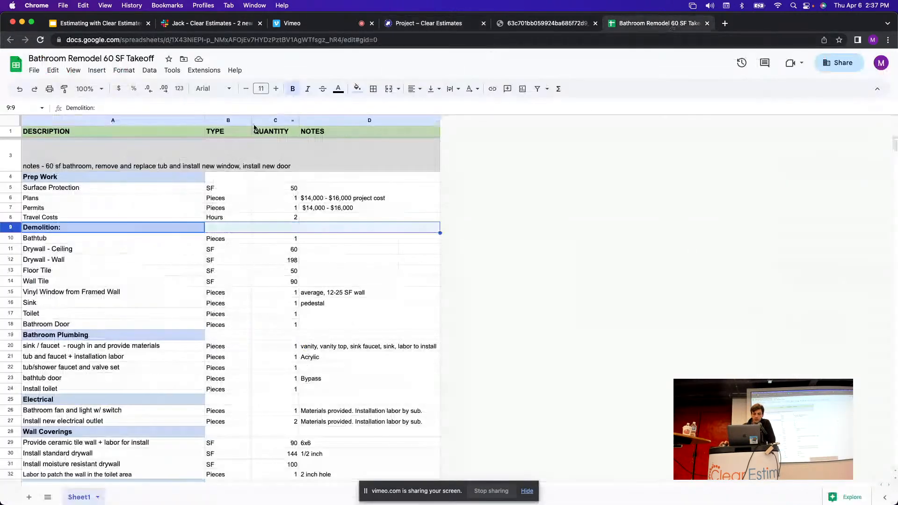
left_click(12, 239)
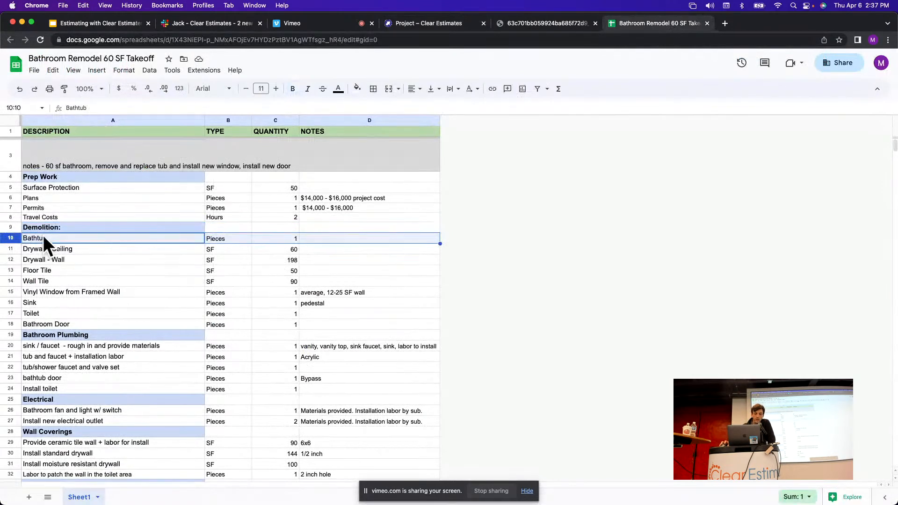
left_click(438, 24)
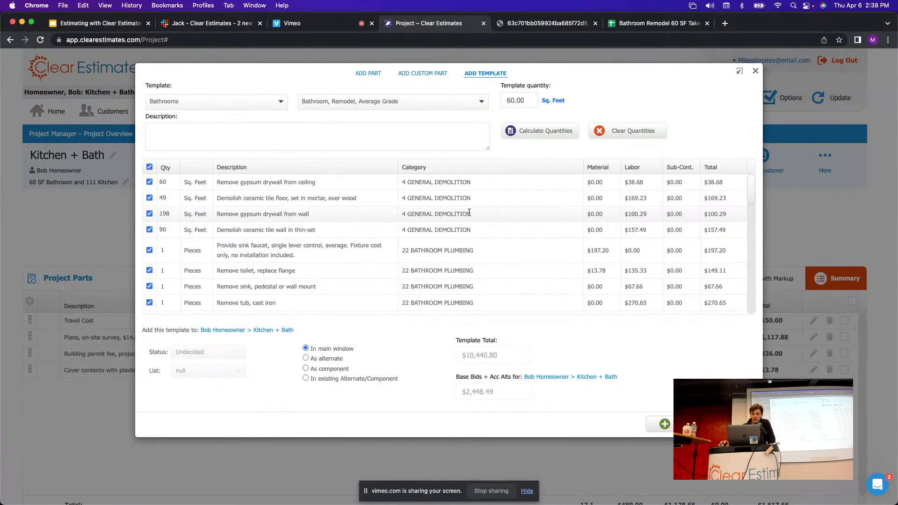
Check the cast-iron tub removal line and look up the takeoff's ceiling drywall quantity of 60.
scroll(753, 186, "down", 1)
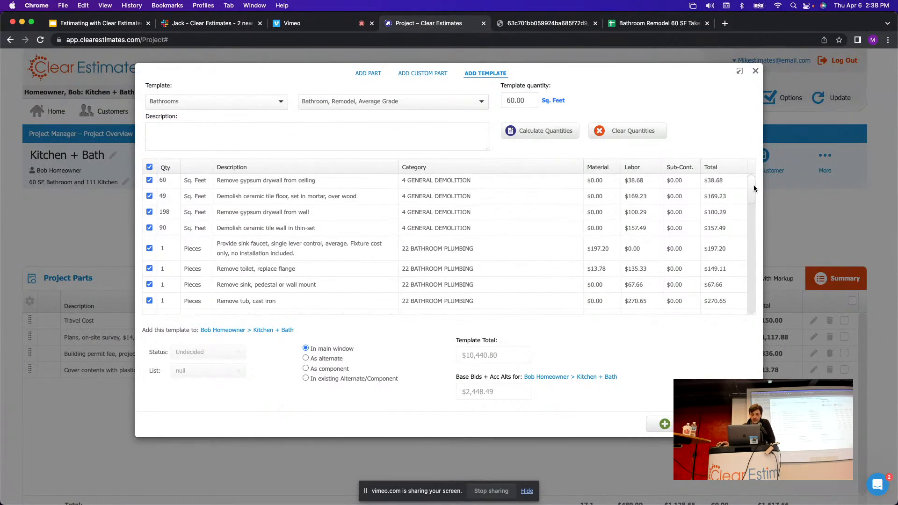
left_click_drag(754, 184, 753, 190)
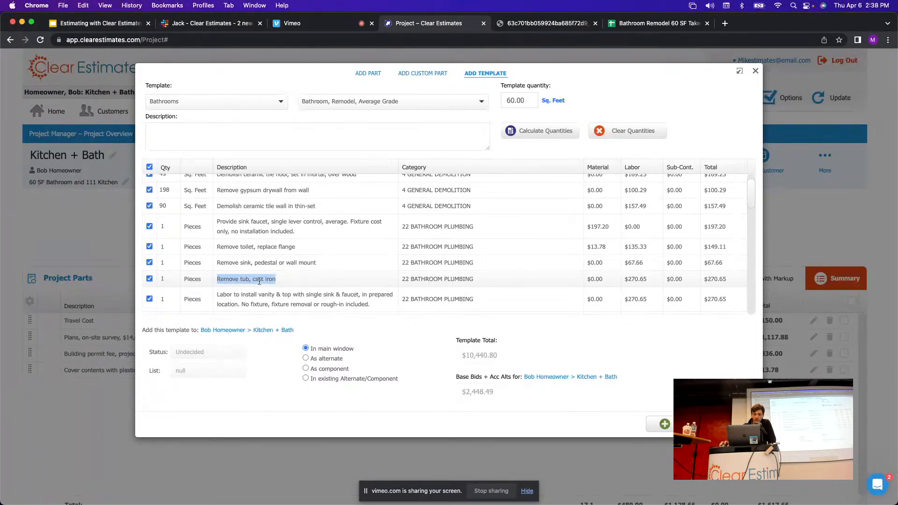
left_click(163, 279)
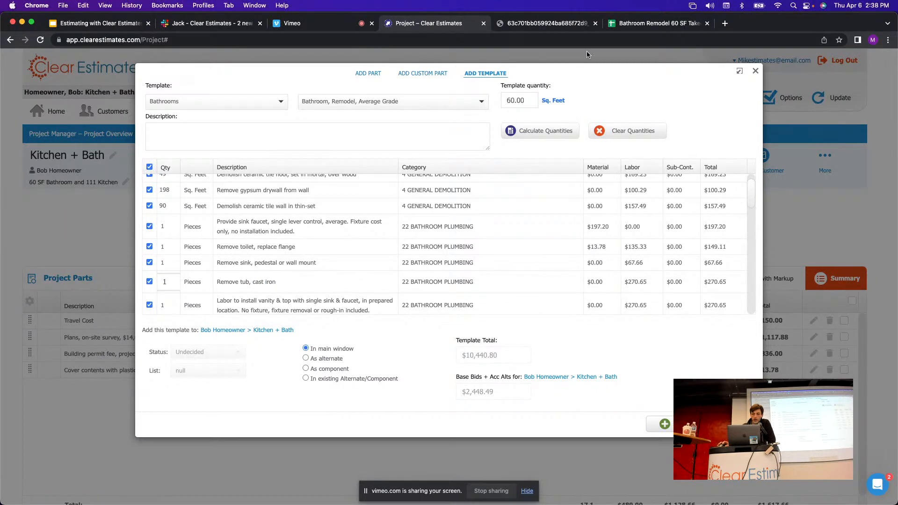
left_click(620, 24)
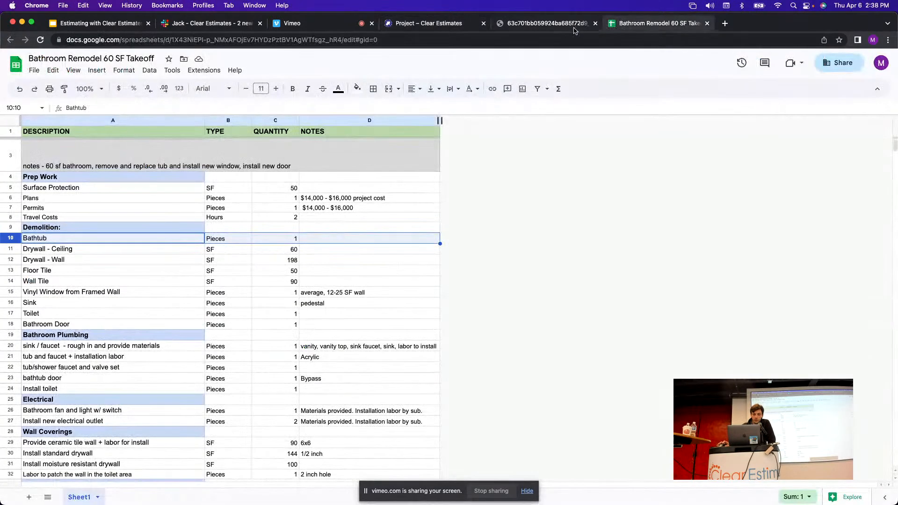
left_click(439, 24)
scroll(500, 224, "up", 1)
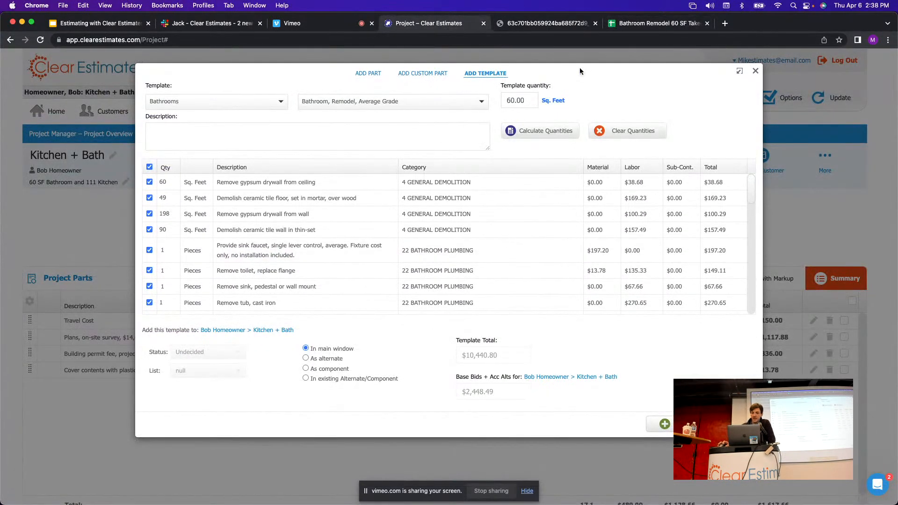
left_click(631, 25)
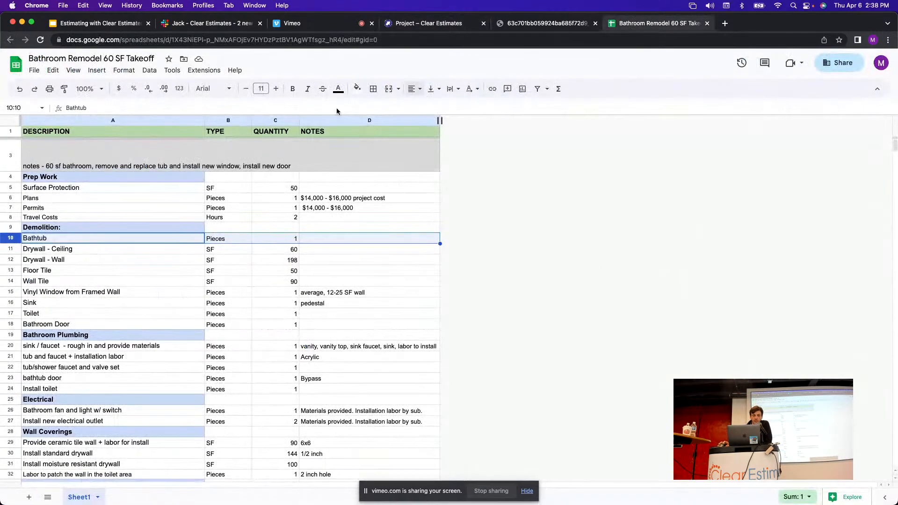
left_click(14, 253)
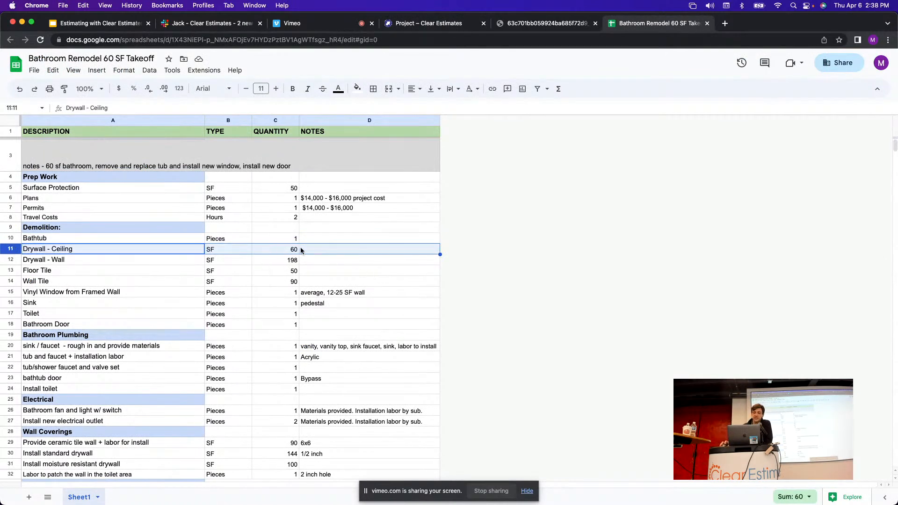
left_click(455, 28)
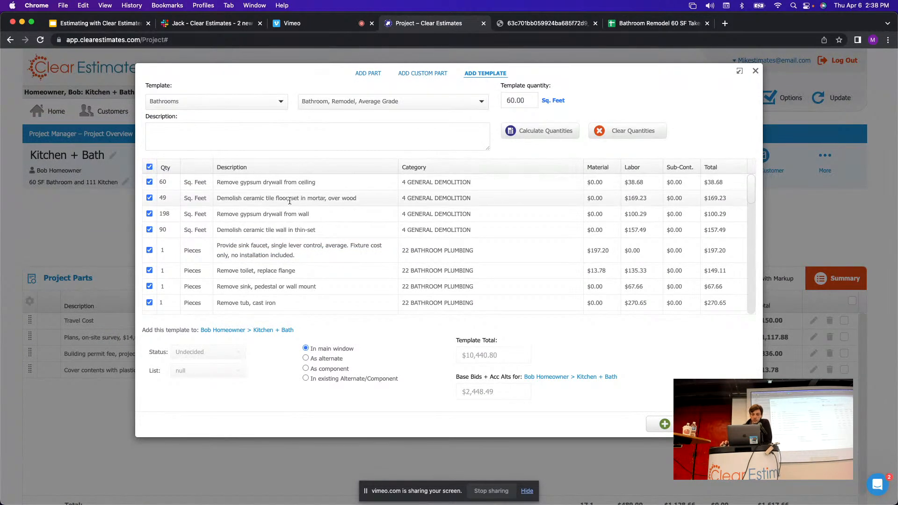
Confirm the template's ceiling drywall removal quantity at 60.
scroll(299, 278, "down", 5)
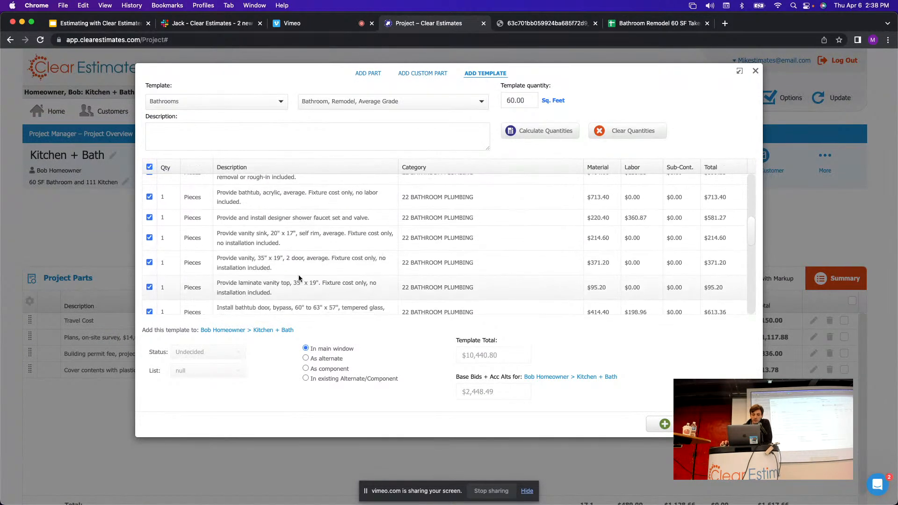
scroll(311, 275, "up", 5)
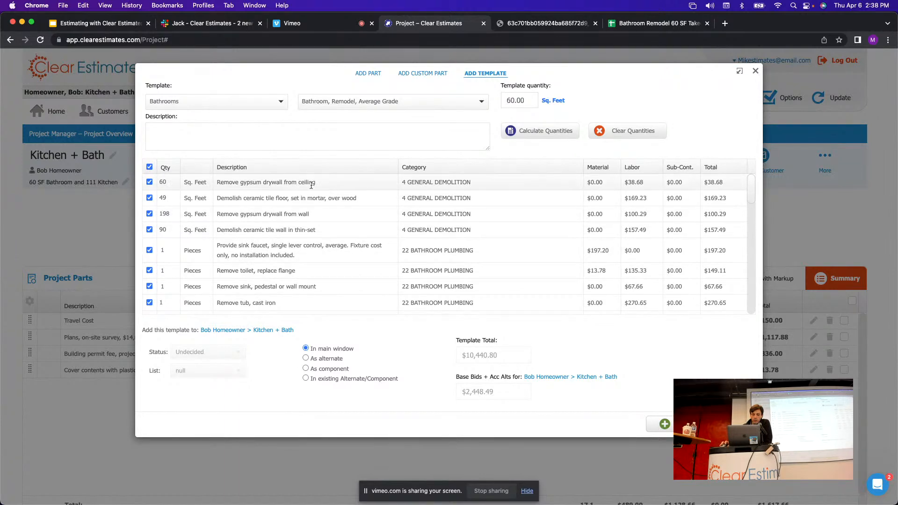
left_click_drag(318, 182, 219, 185)
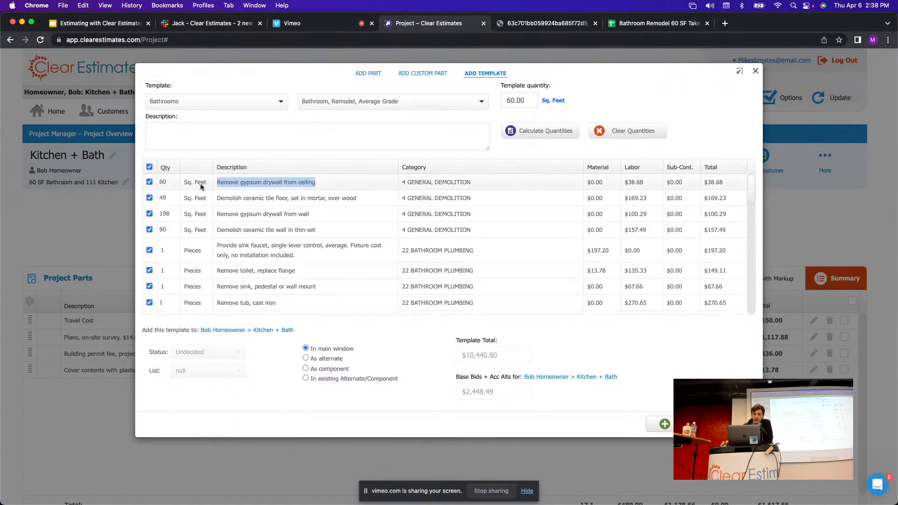
left_click(159, 183)
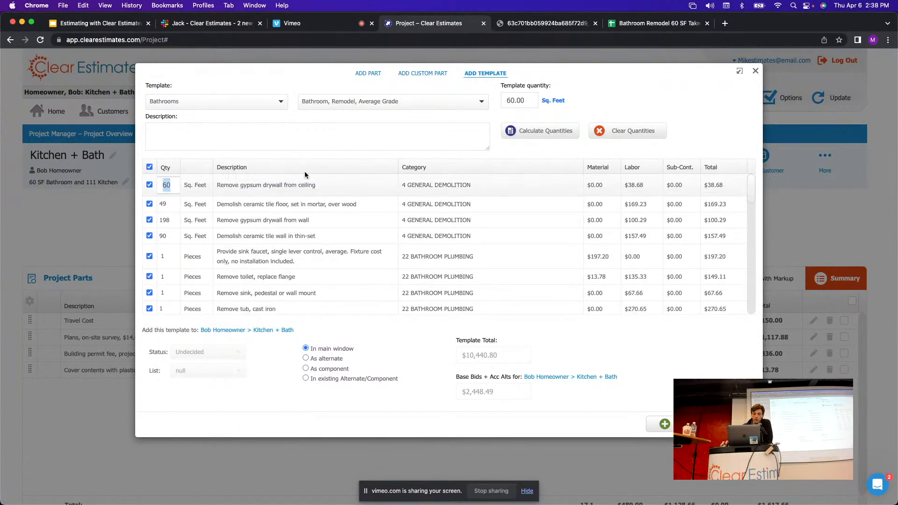
left_click(335, 163)
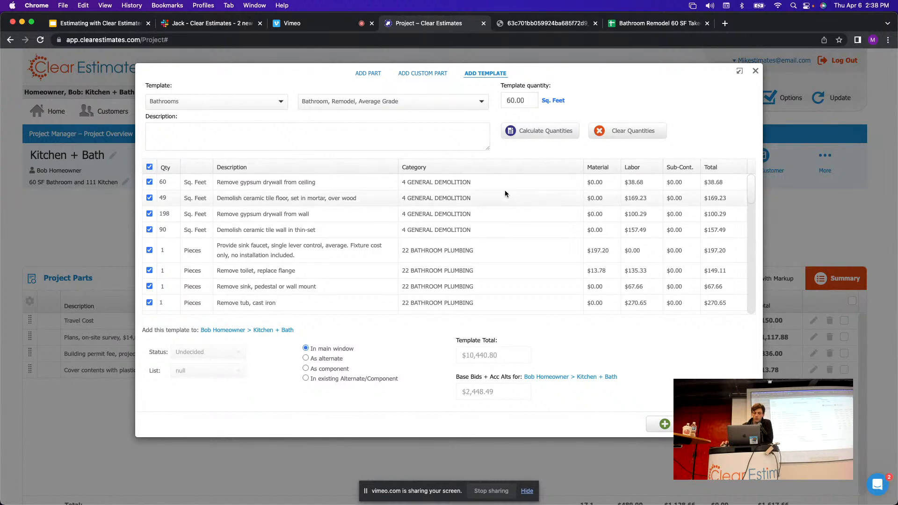
Match the wall drywall removal quantity to the takeoff's 198.
left_click(639, 28)
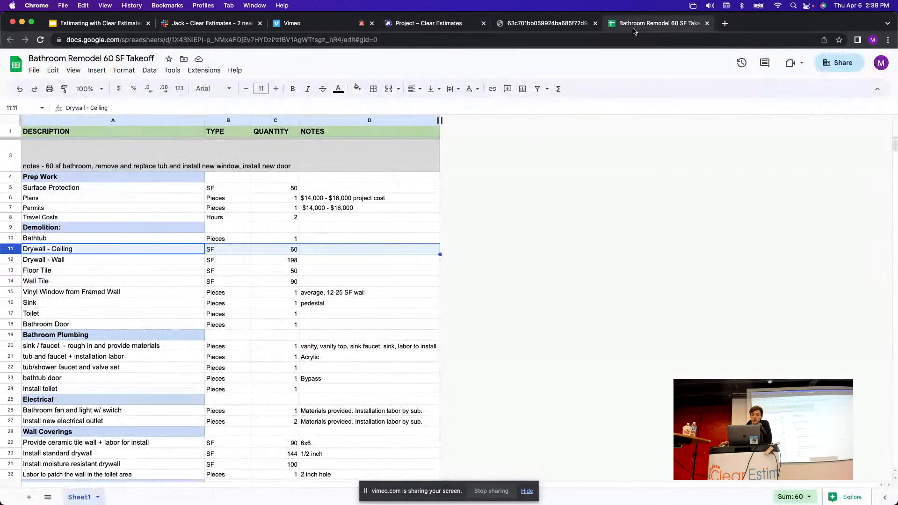
left_click(17, 261)
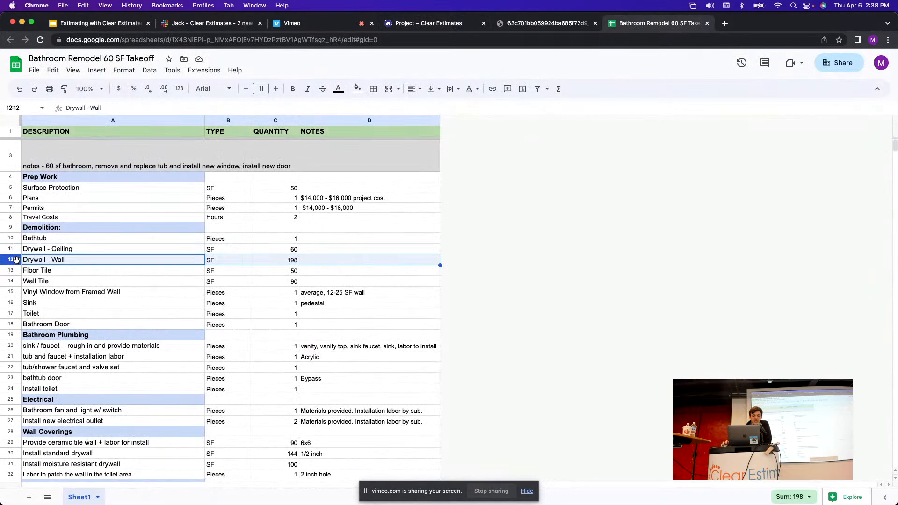
left_click(295, 264)
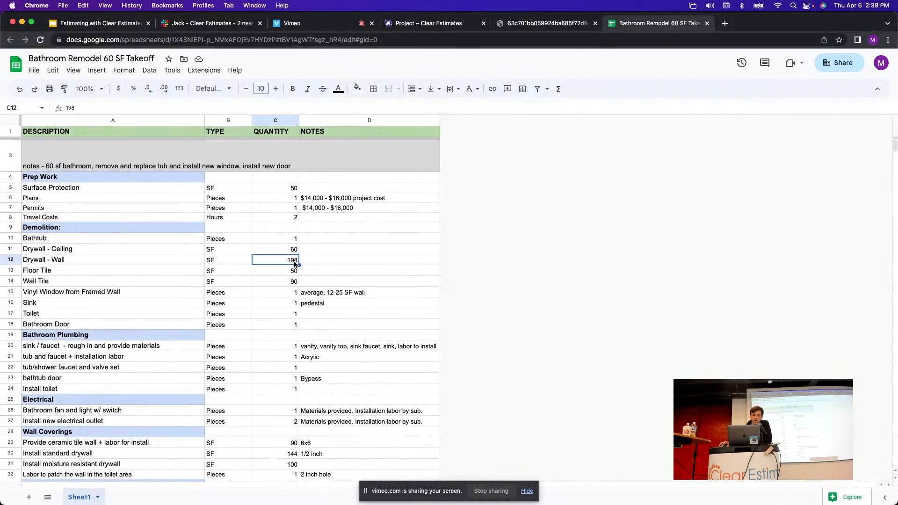
left_click(10, 260)
left_click(450, 22)
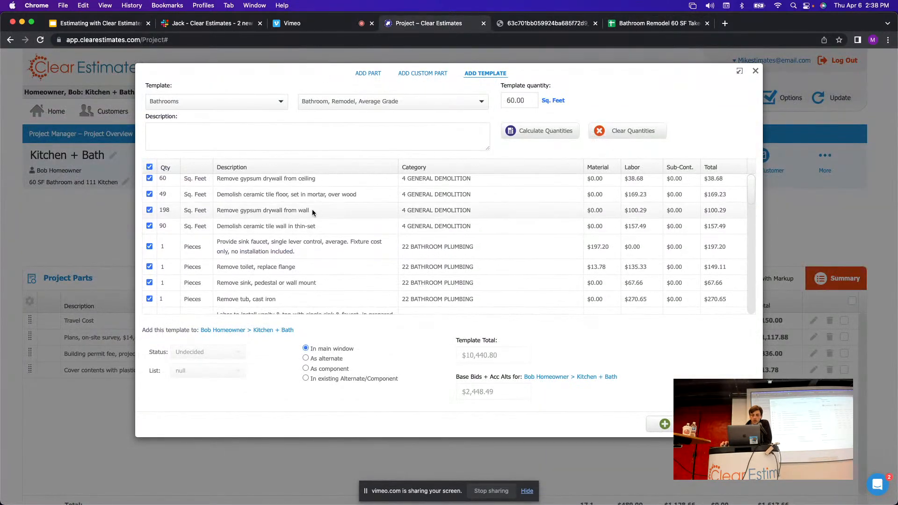
scroll(317, 201, "down", 1)
left_click_drag(310, 210, 227, 212)
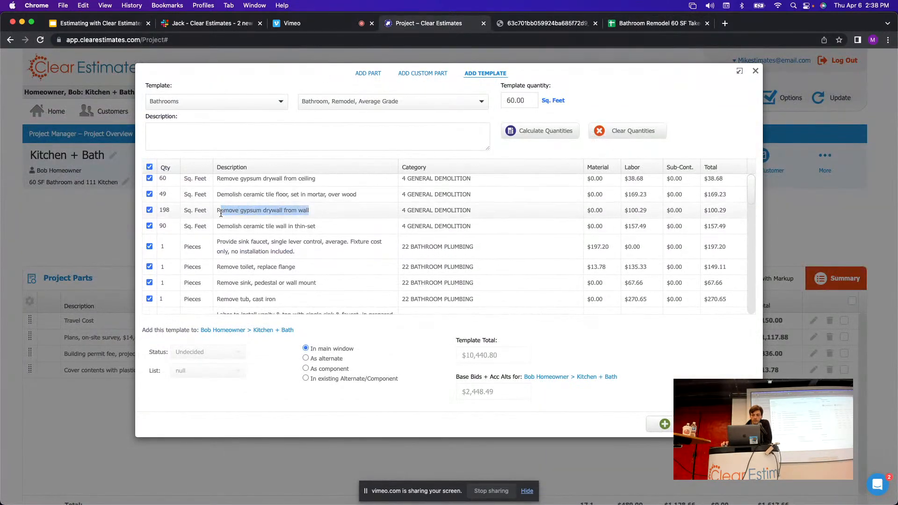
left_click(275, 211)
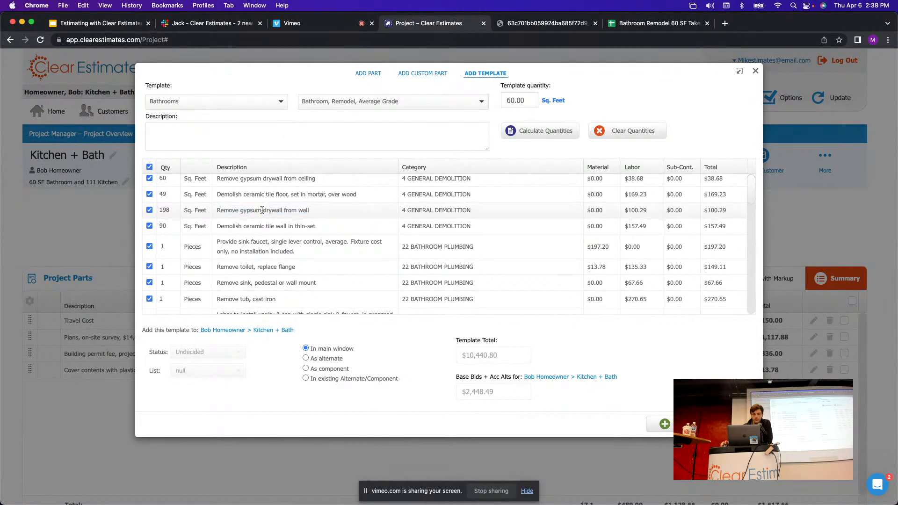
left_click(167, 212)
left_click_drag(165, 214, 140, 210)
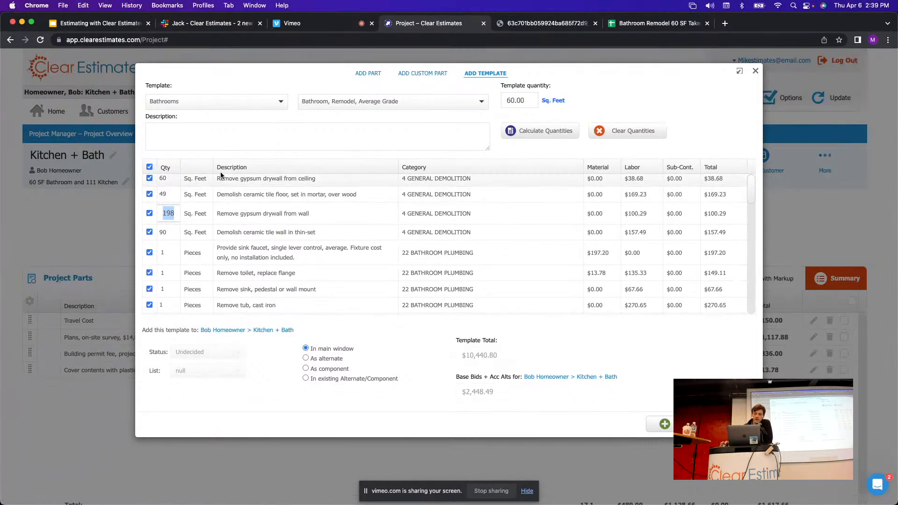
left_click(243, 152)
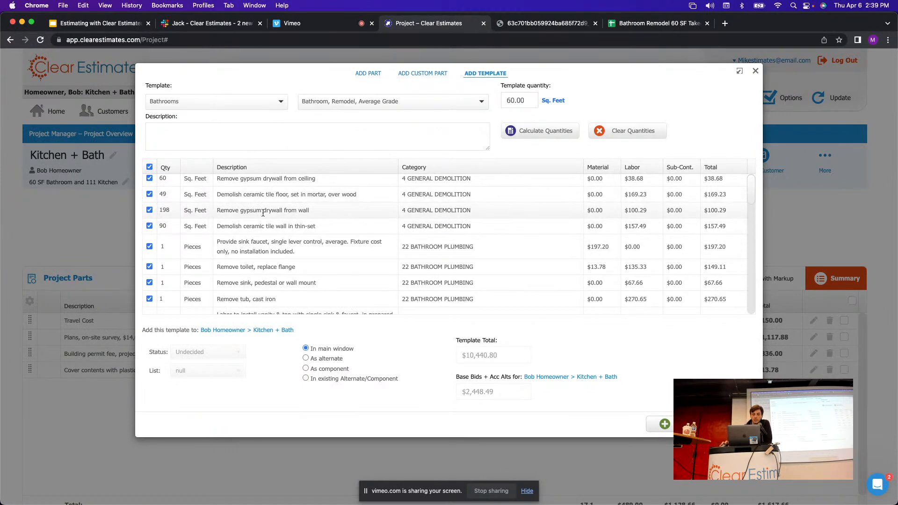
Compare the takeoff's Floor Tile quantity of 50 with the template's 49 sq. feet floor tile line.
left_click(655, 23)
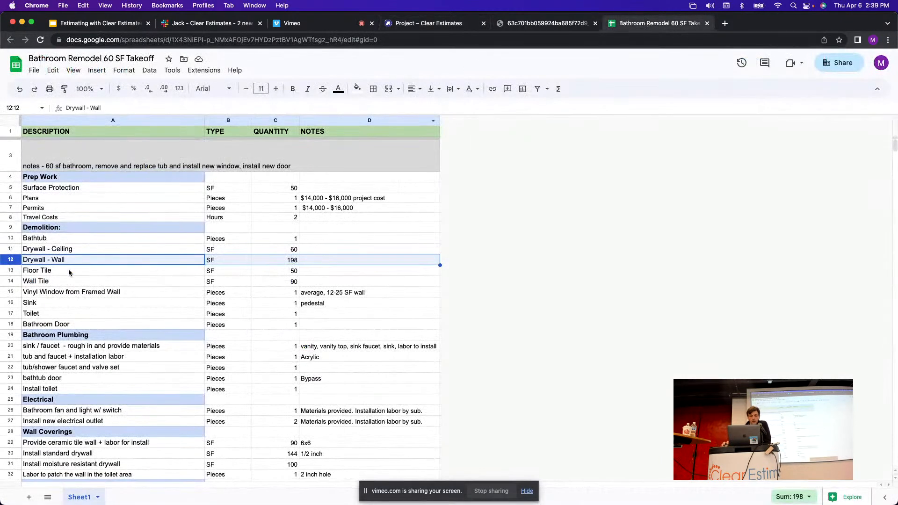
left_click(11, 271)
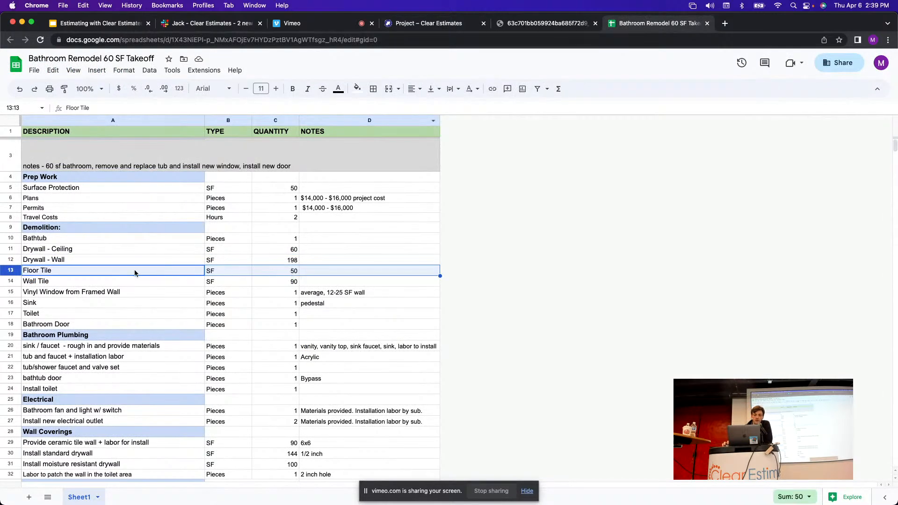
left_click(448, 25)
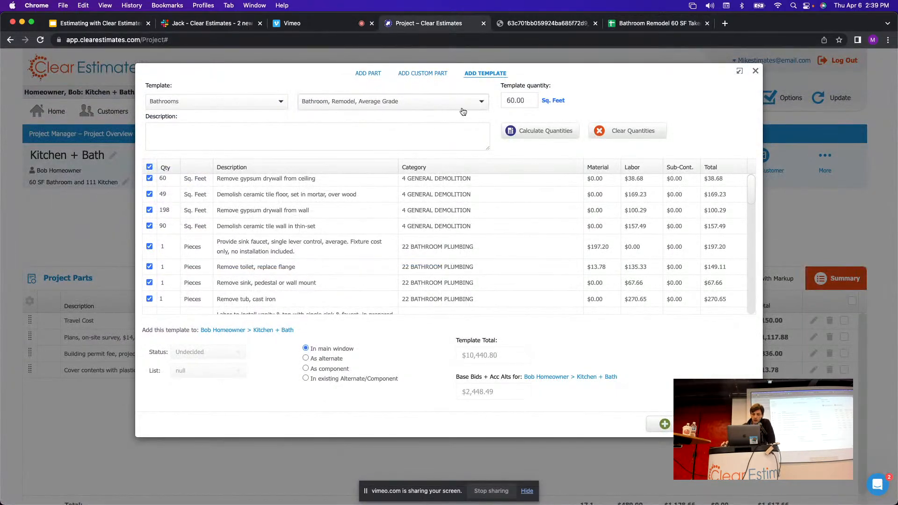
scroll(310, 213, "up", 1)
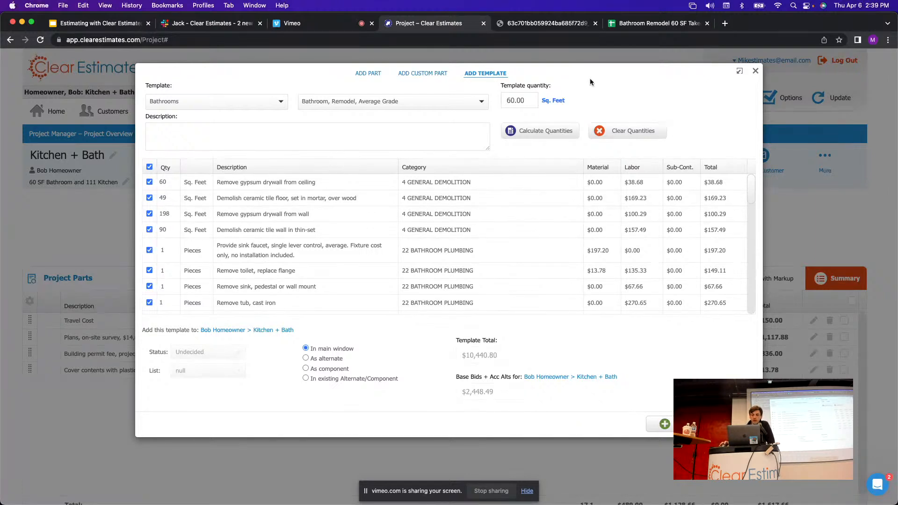
left_click(663, 27)
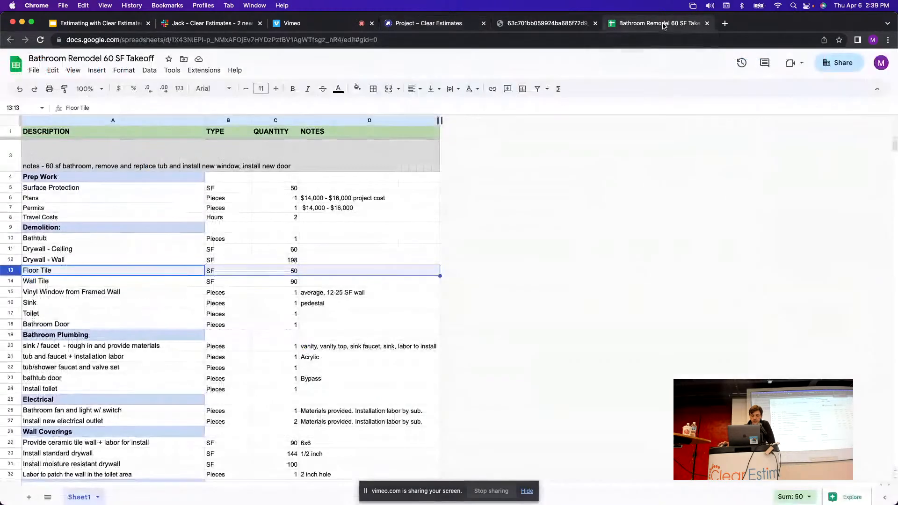
left_click(420, 26)
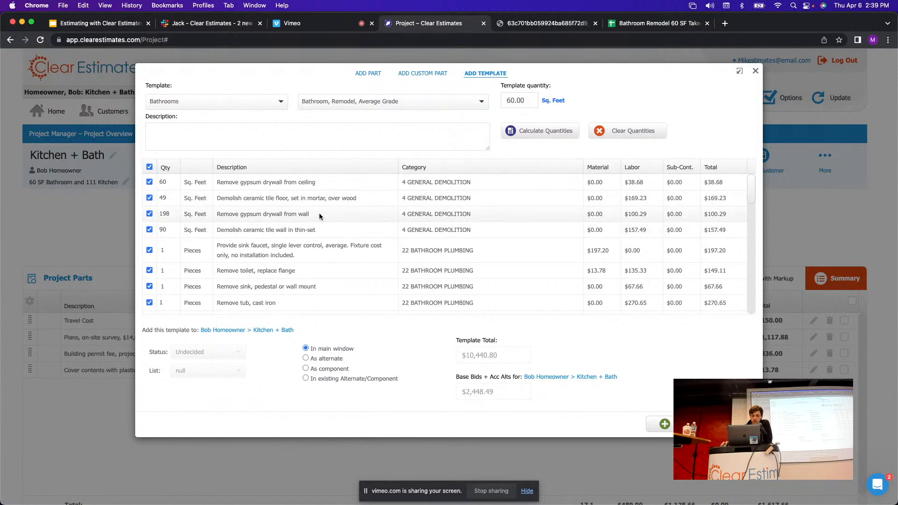
scroll(327, 211, "down", 1)
scroll(323, 218, "up", 1)
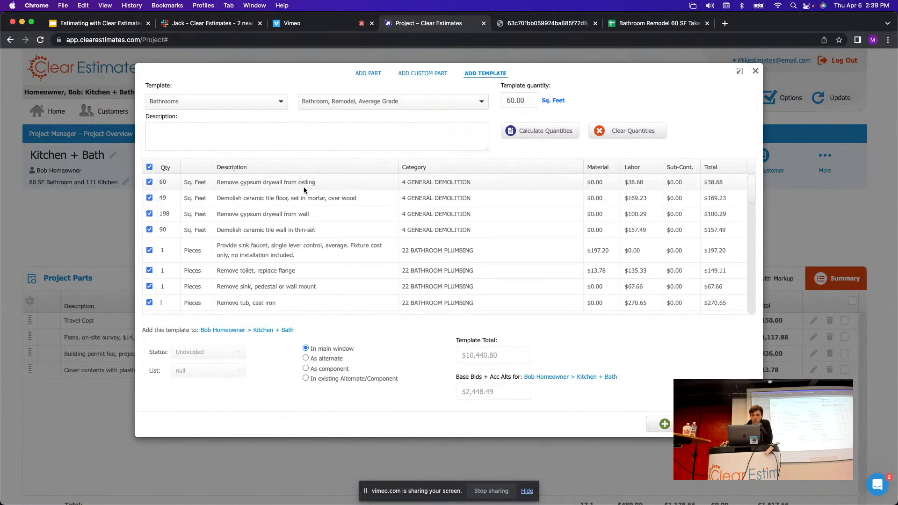
Change the ceramic tile floor demolition quantity to 50, matching the takeoff's Floor Tile row.
left_click_drag(300, 198, 239, 197)
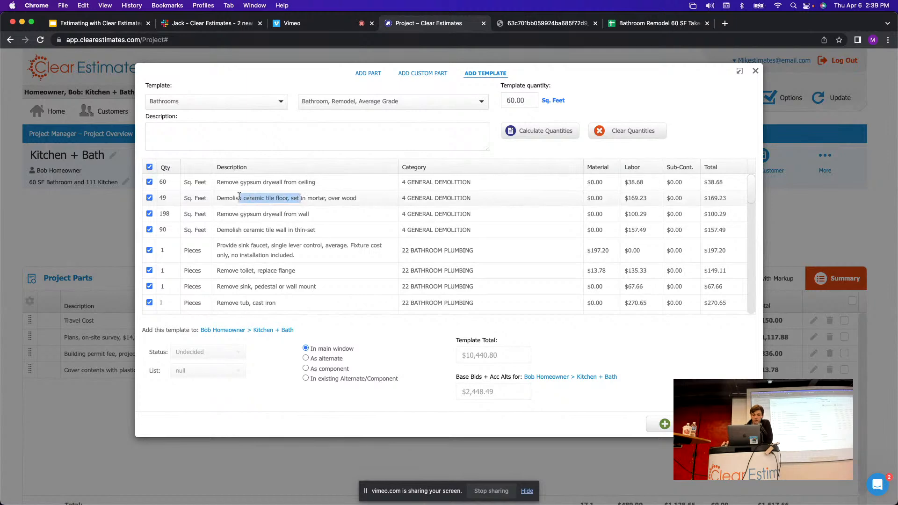
left_click(164, 198)
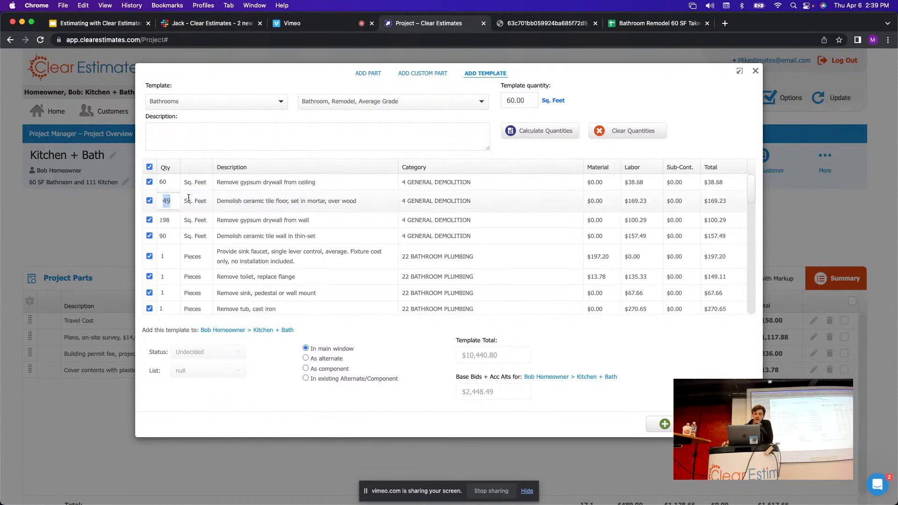
left_click(637, 23)
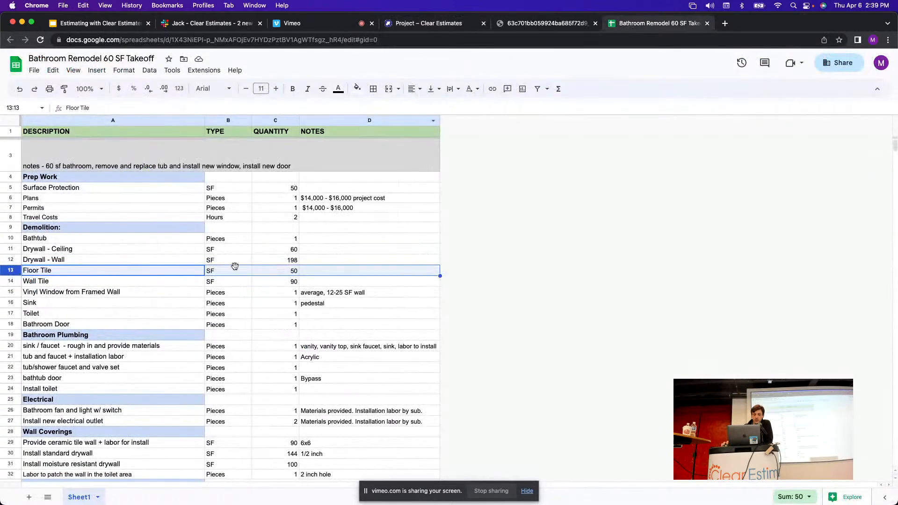
left_click(297, 271)
key("ctrl+c")
left_click(401, 28)
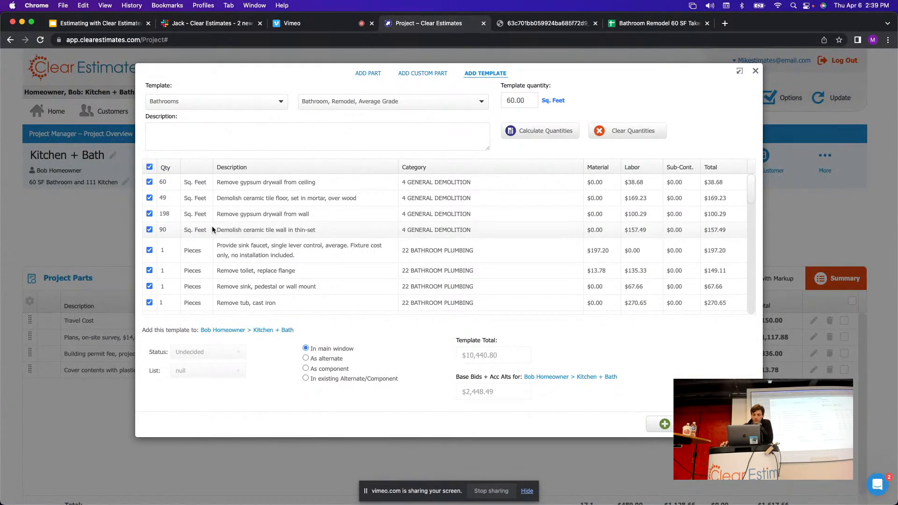
left_click(651, 23)
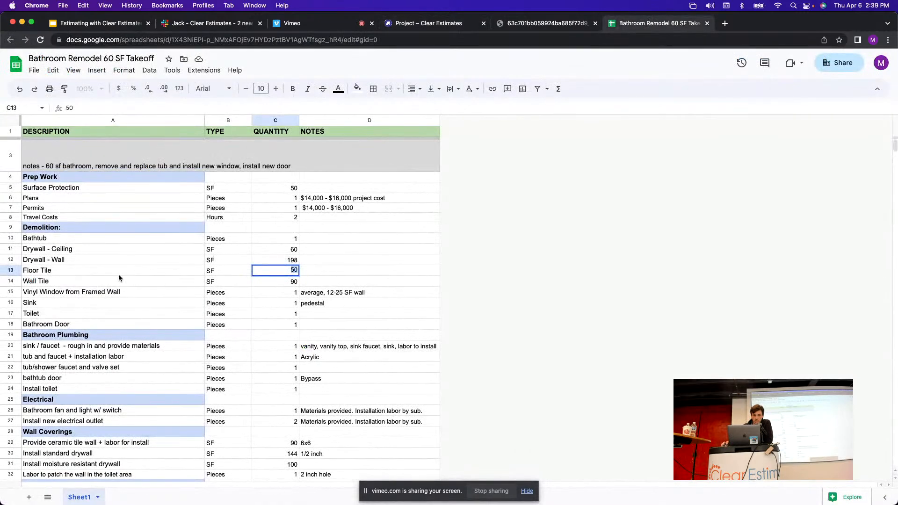
left_click(11, 270)
left_click(438, 28)
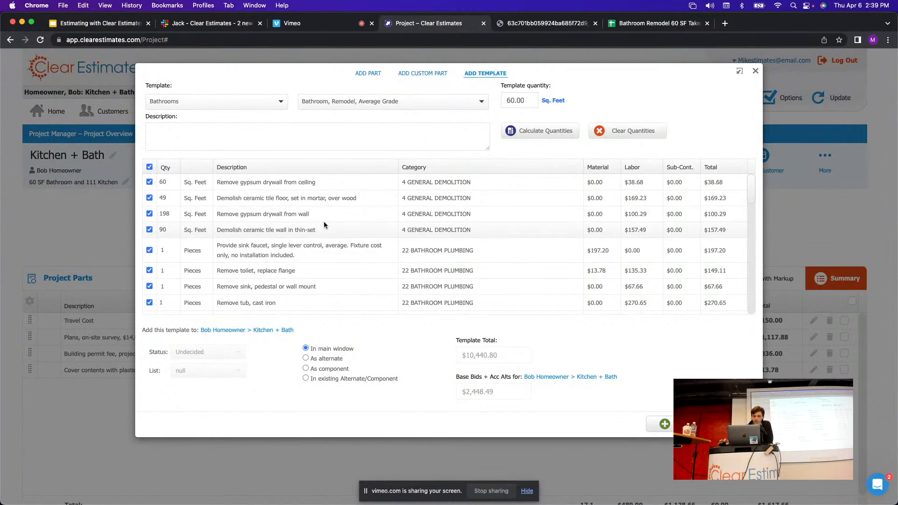
left_click(160, 197)
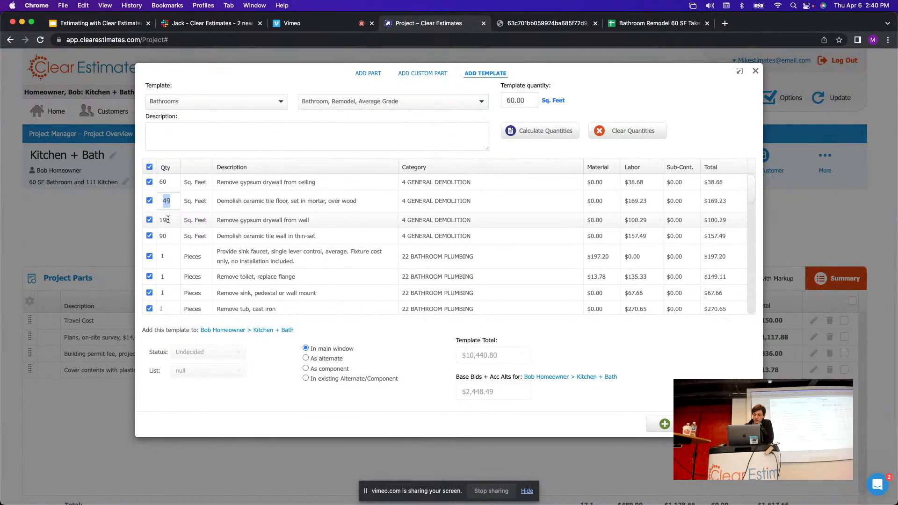
type("50")
left_click(262, 162)
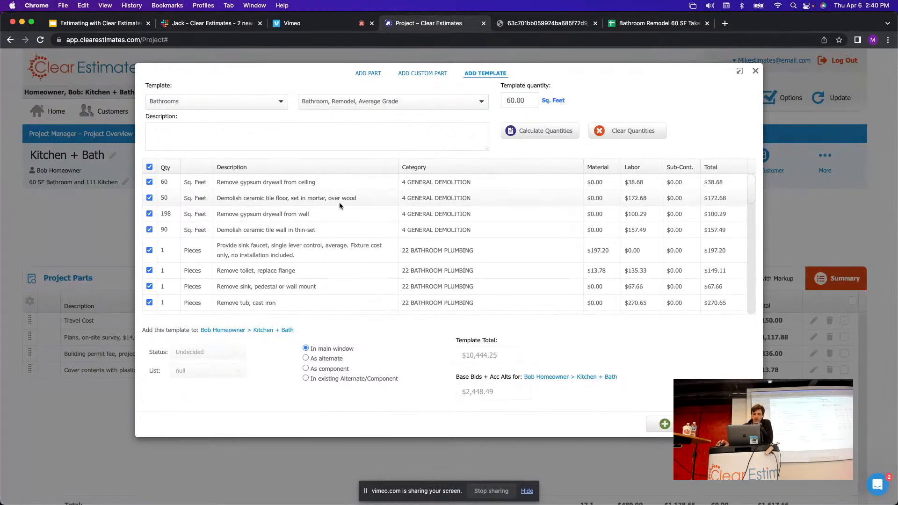
Check the takeoff's Wall Tile row and leave the ceramic tile wall quantity at 90.
left_click(655, 23)
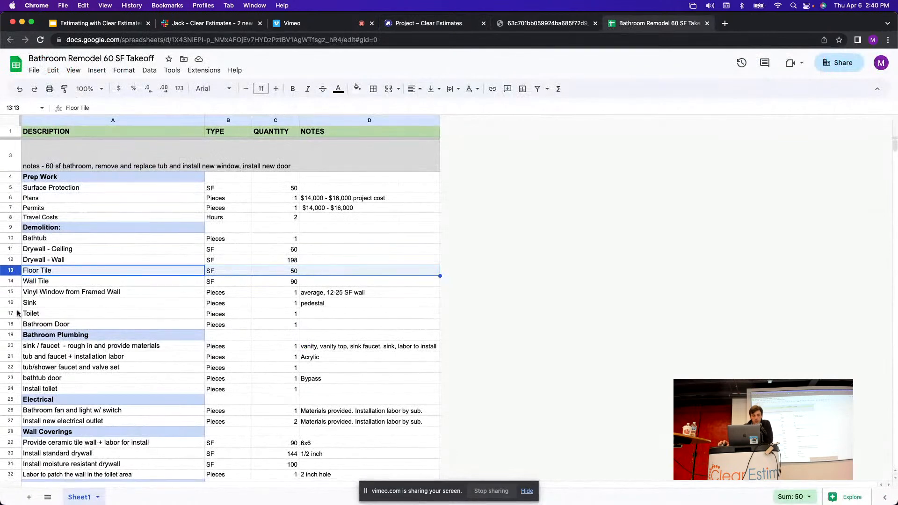
left_click(10, 283)
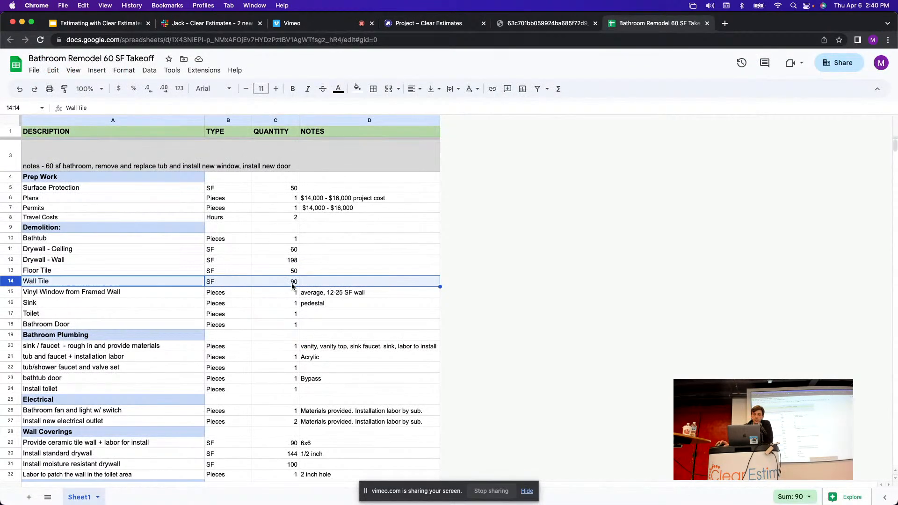
left_click(411, 26)
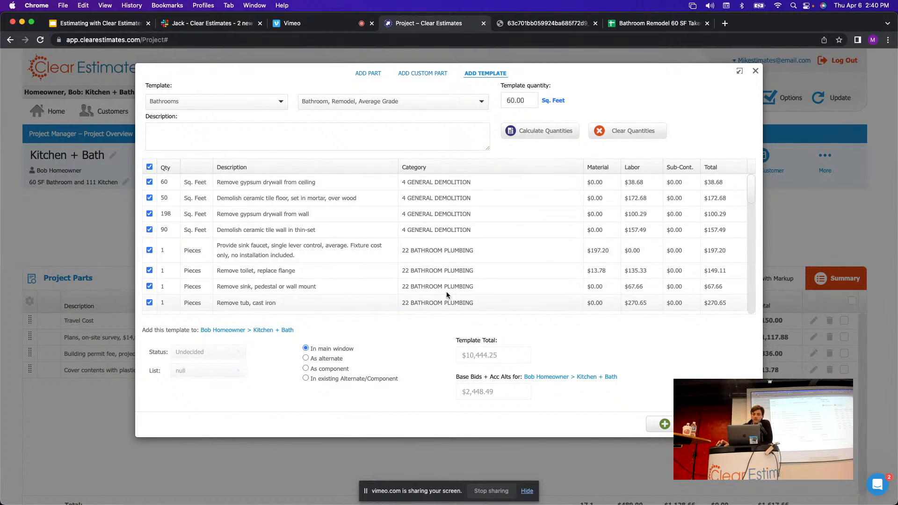
left_click(621, 26)
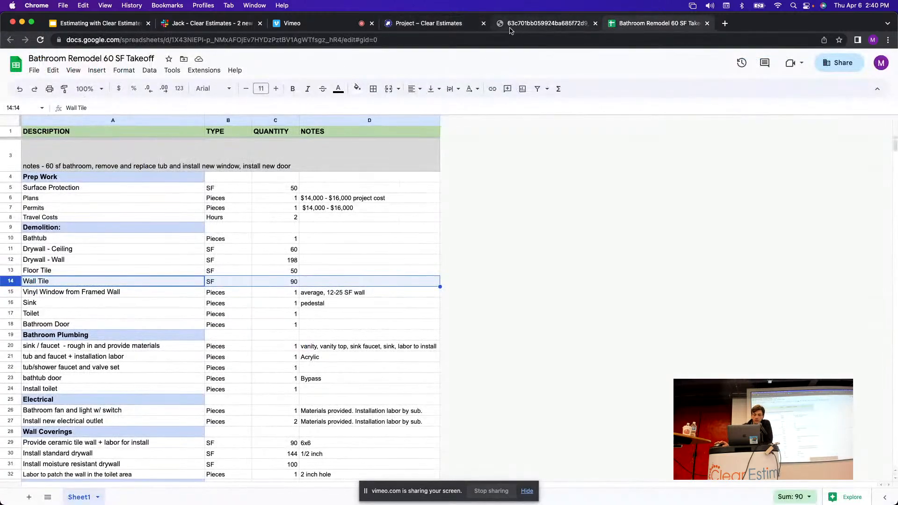
left_click(419, 26)
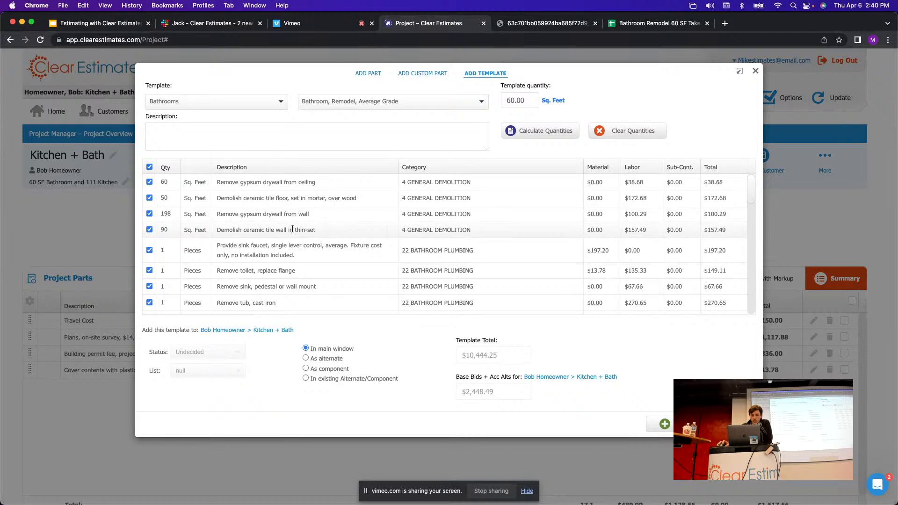
left_click_drag(318, 232, 241, 236)
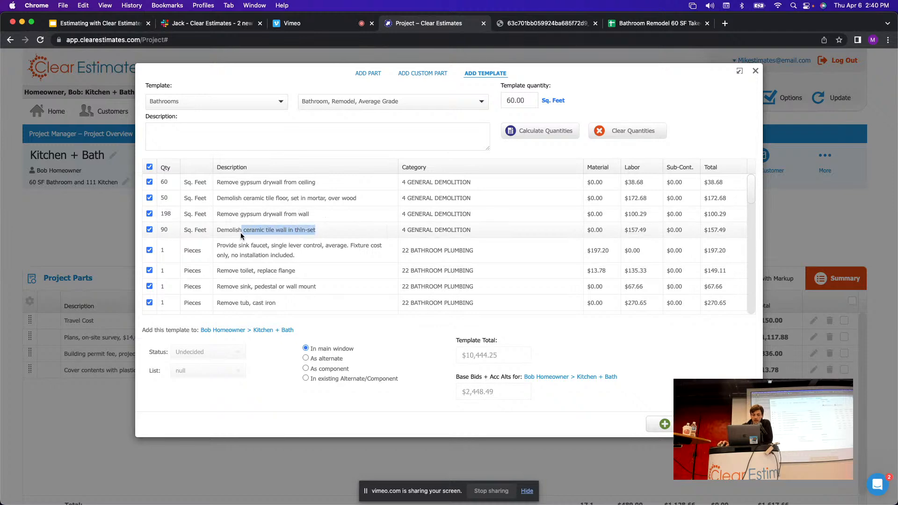
left_click(657, 24)
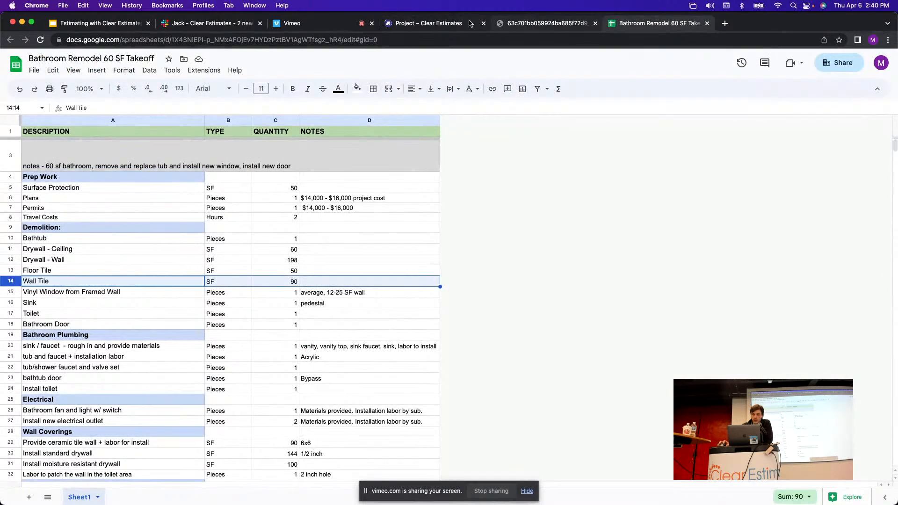
left_click(438, 24)
left_click(165, 234)
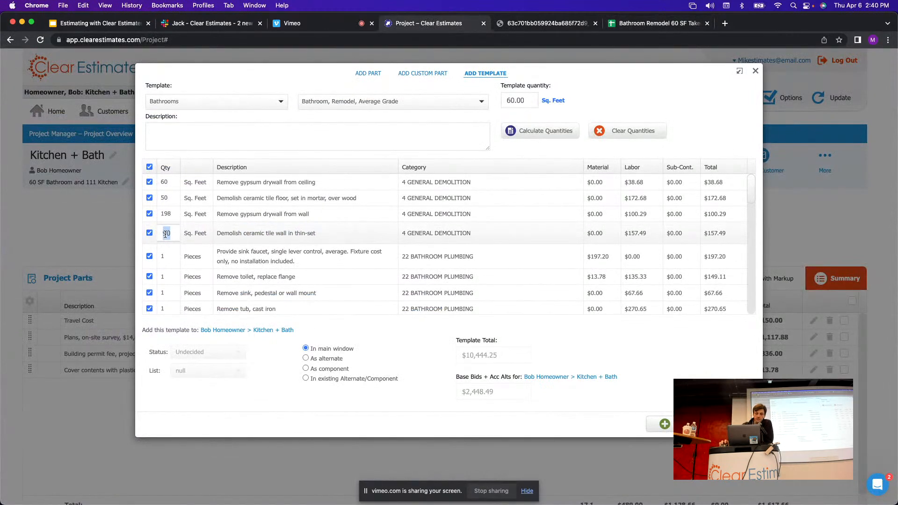
left_click(368, 152)
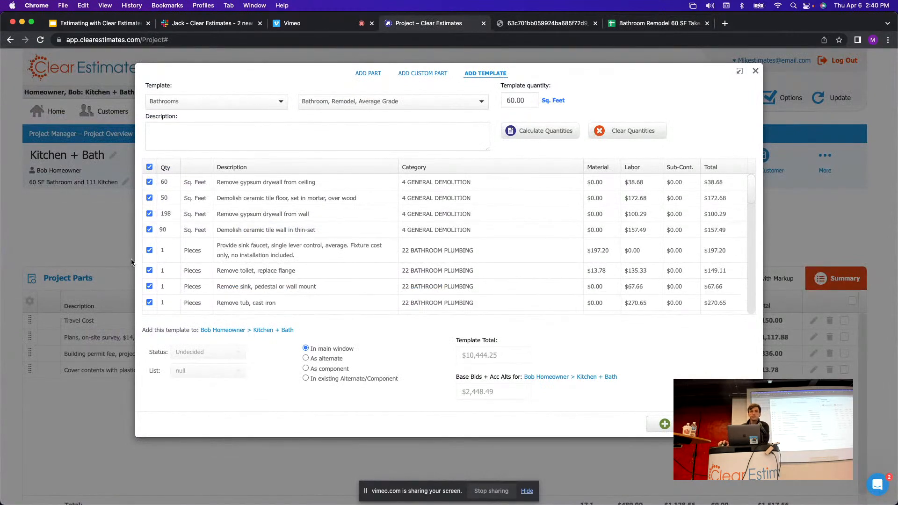
scroll(241, 249, "down", 1)
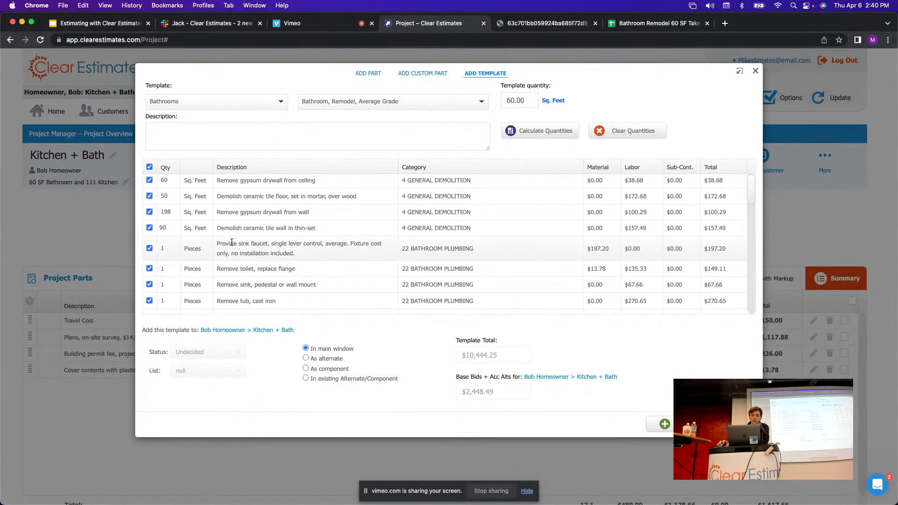
left_click(625, 25)
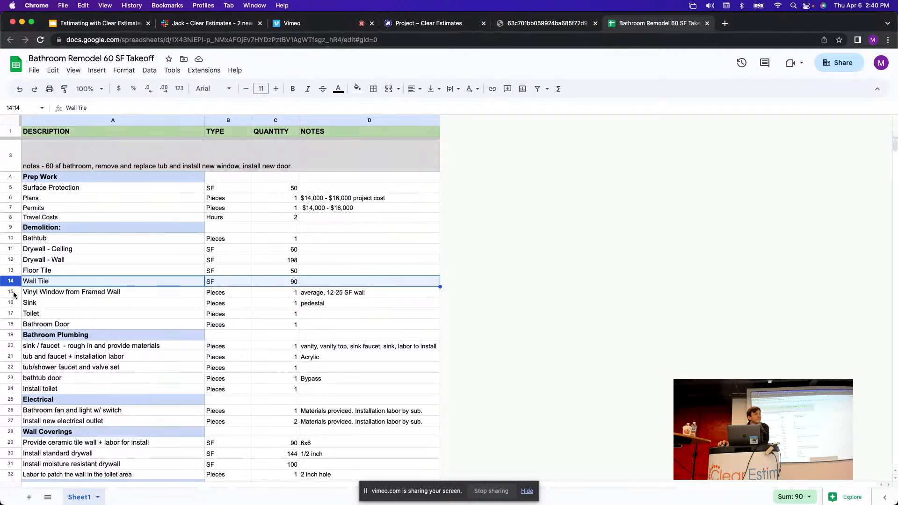
Review the template parts list: demolition quantities 60, 50, 198 and 90, totalling $10,444.25.
left_click(428, 24)
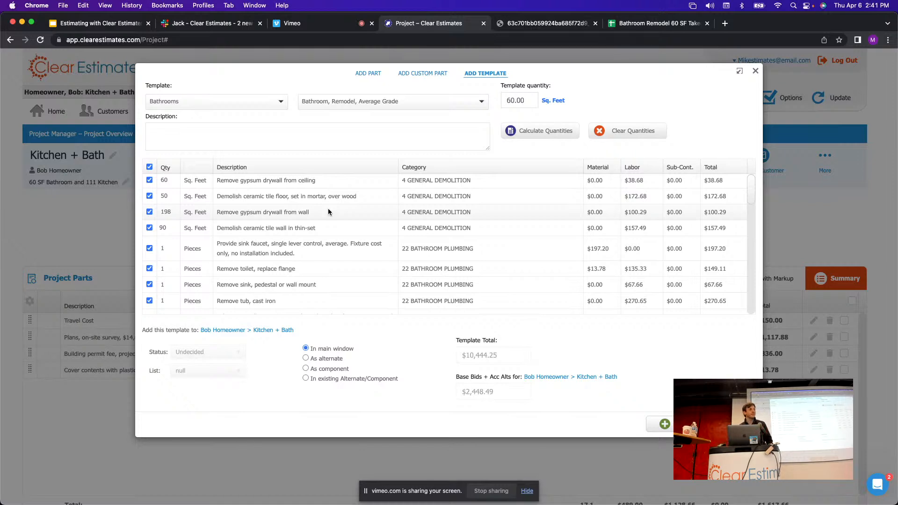
scroll(328, 212, "down", 1)
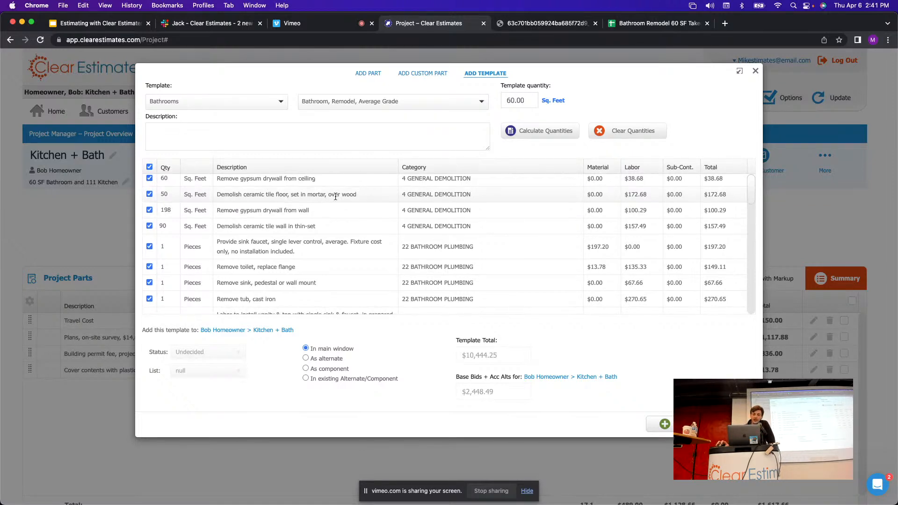
scroll(369, 217, "up", 1)
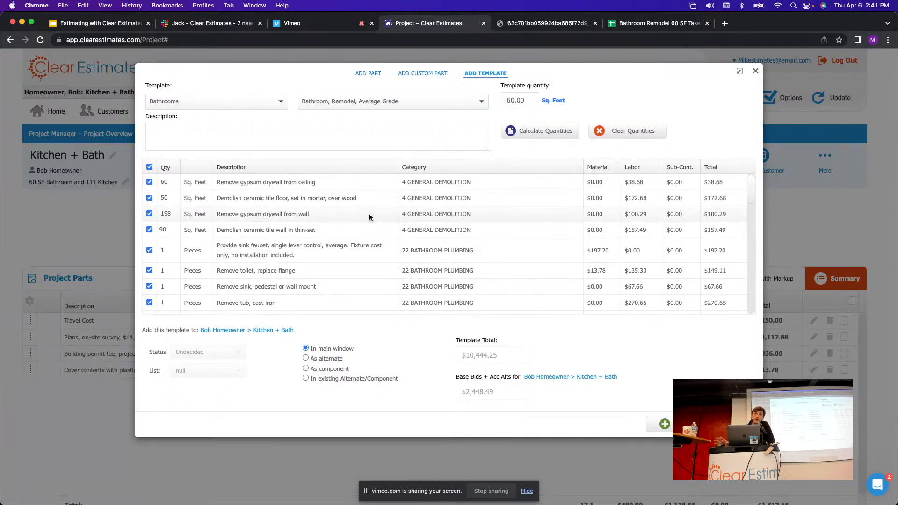
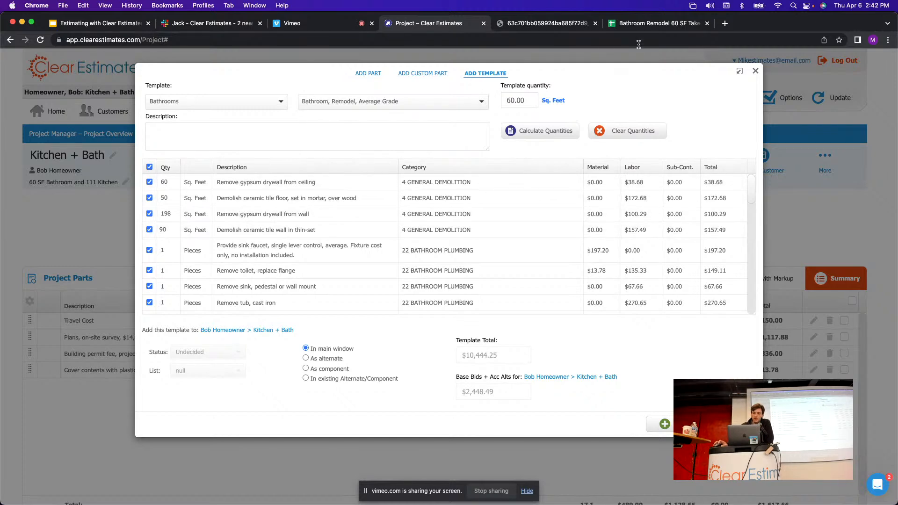
Compare the takeoff's Wall Tile quantity of 90 with the template.
left_click(639, 27)
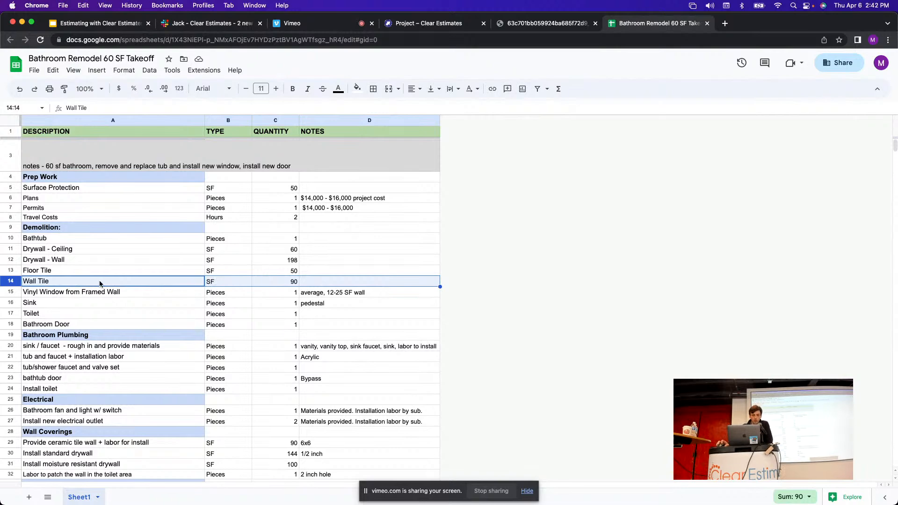
left_click(293, 284)
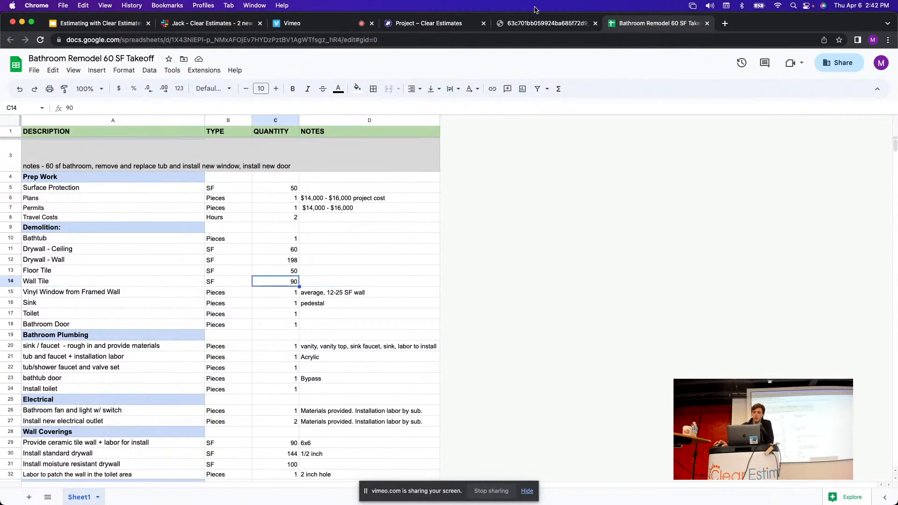
left_click(412, 24)
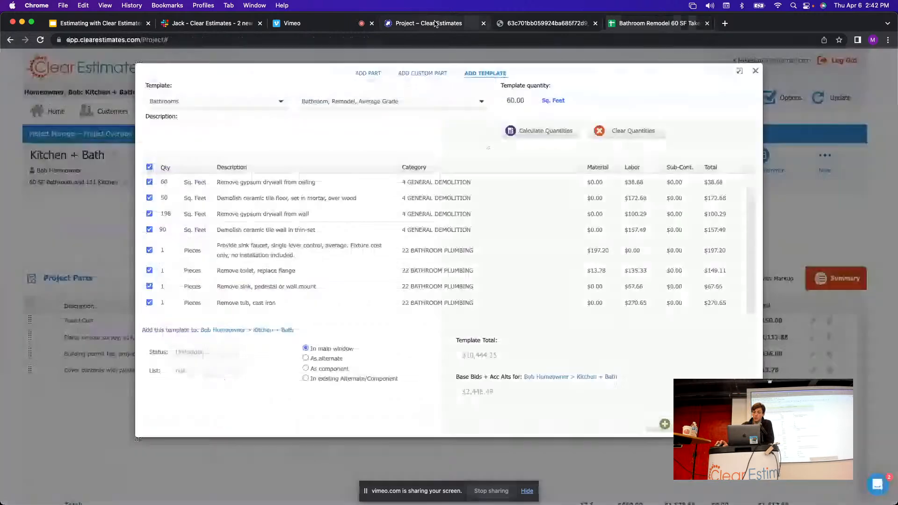
Correct a mistyped 9089 so the ceramic tile wall demolition quantity is 90.
left_click(165, 230)
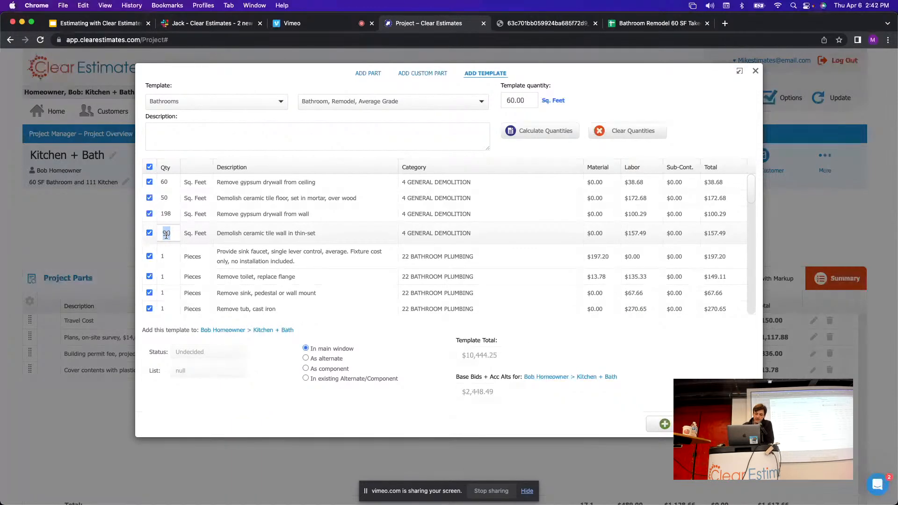
type("9")
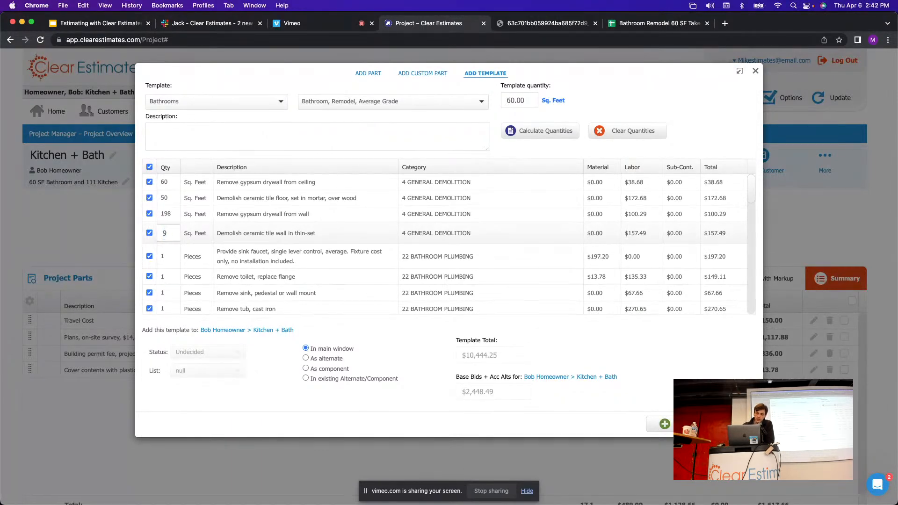
type("089")
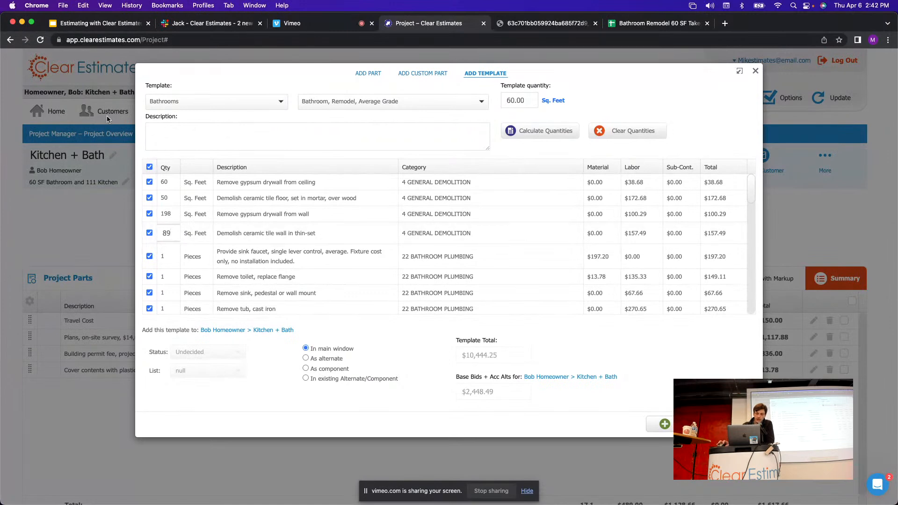
left_click(206, 146)
left_click(165, 232)
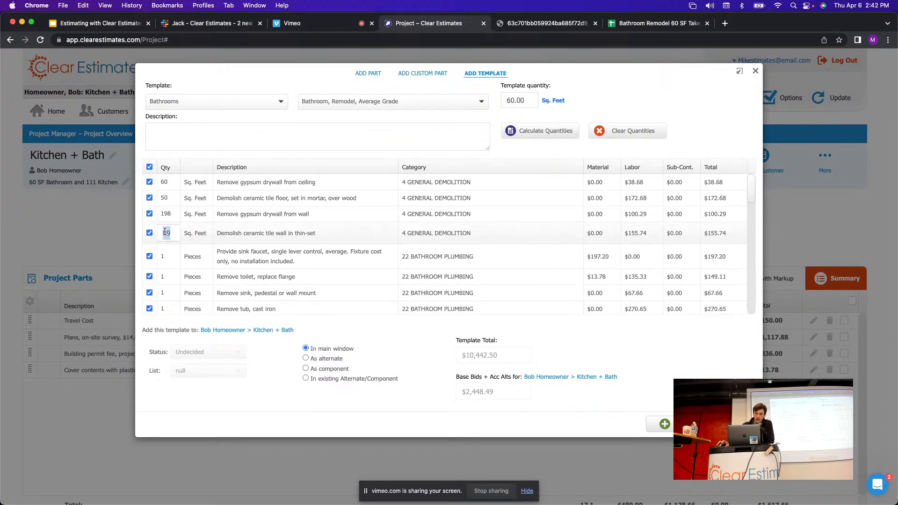
type("90")
key("Return")
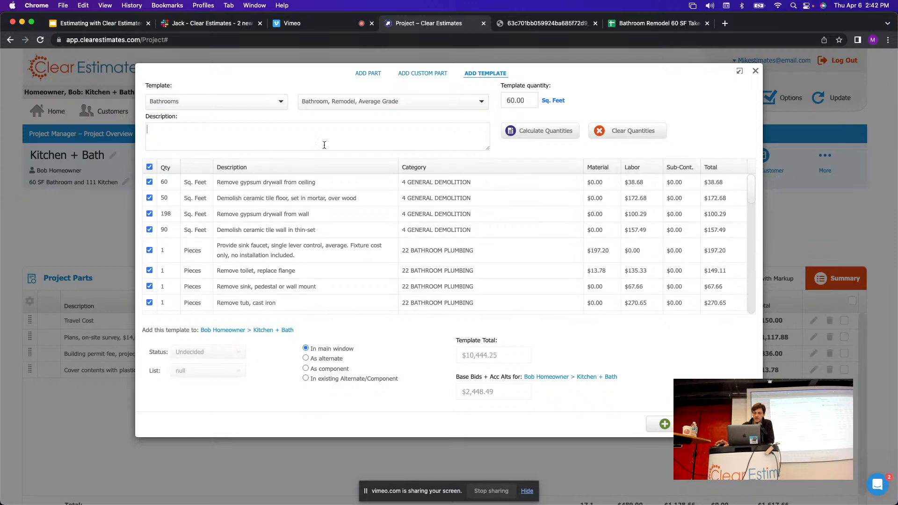
Check the takeoff's Wall Tile and Vinyl Window from Framed Wall rows against the template.
left_click(671, 25)
left_click(412, 24)
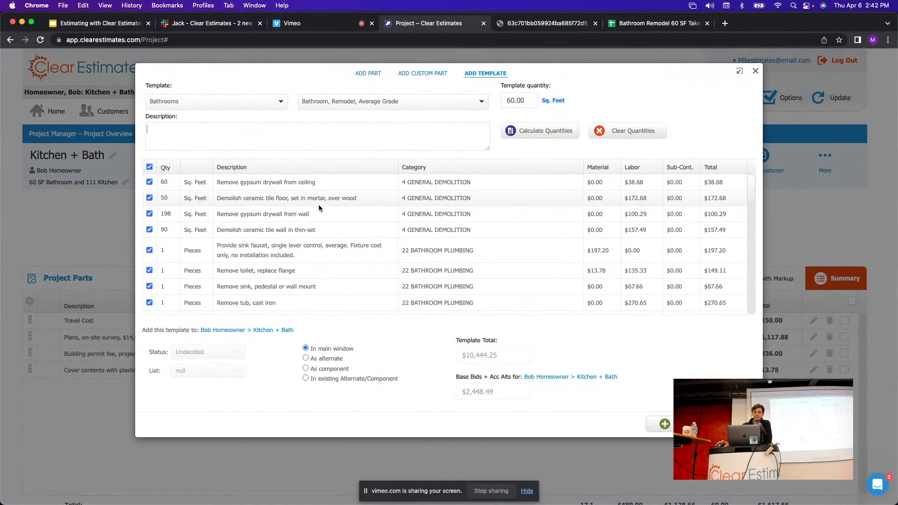
left_click(655, 24)
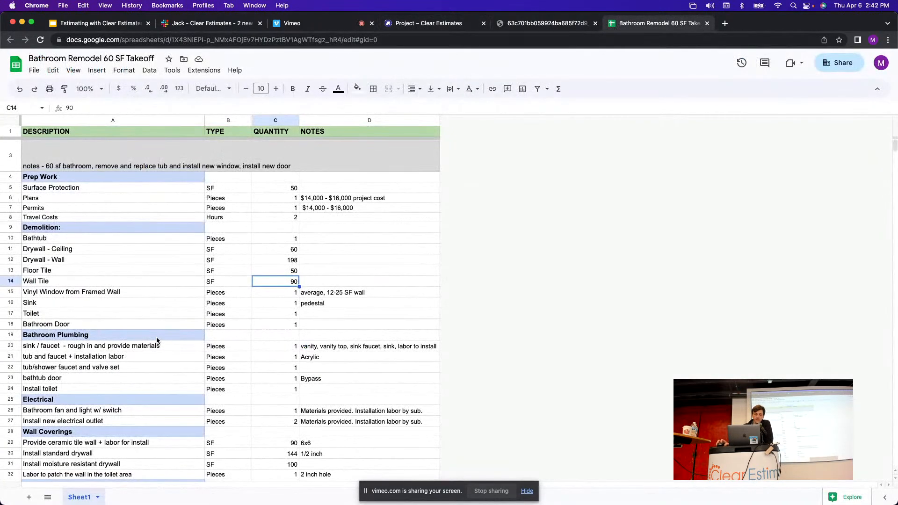
left_click(10, 282)
left_click(10, 293)
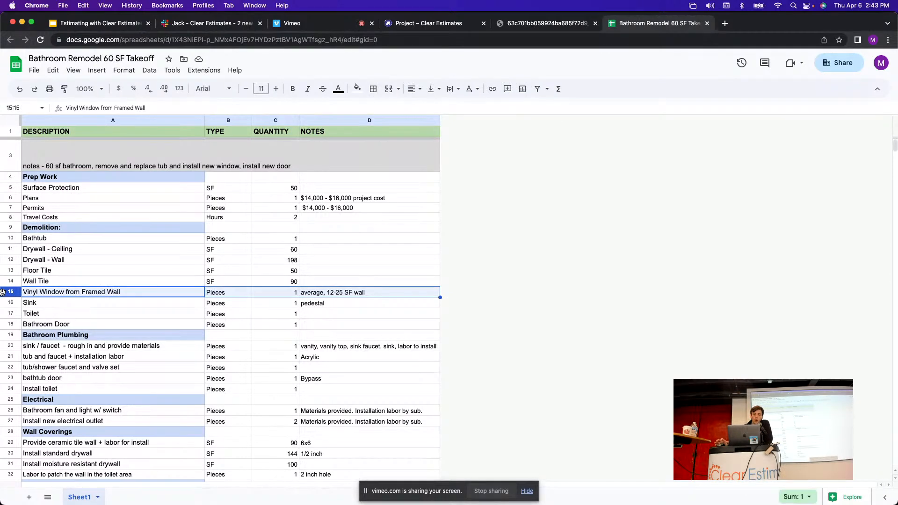
left_click(425, 24)
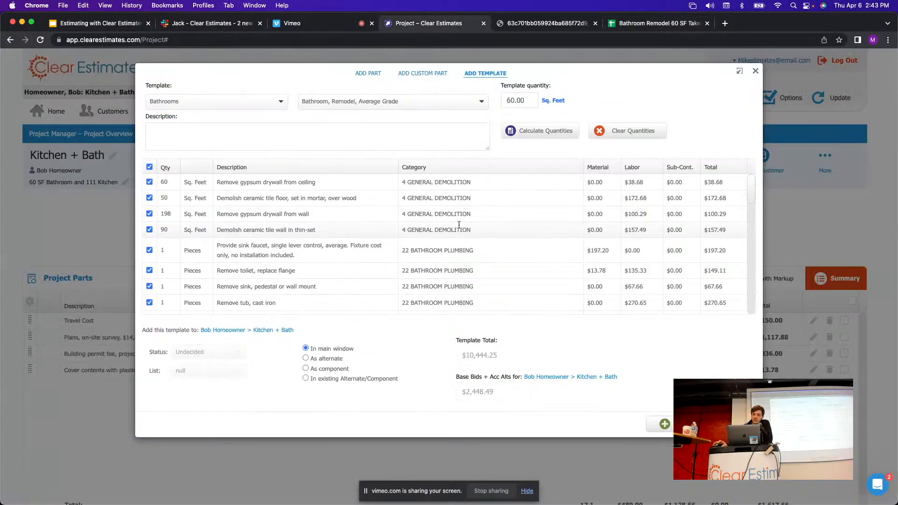
Scroll through the template parts list, comparing it with the takeoff.
scroll(459, 213, "down", 3)
scroll(459, 213, "down", 3)
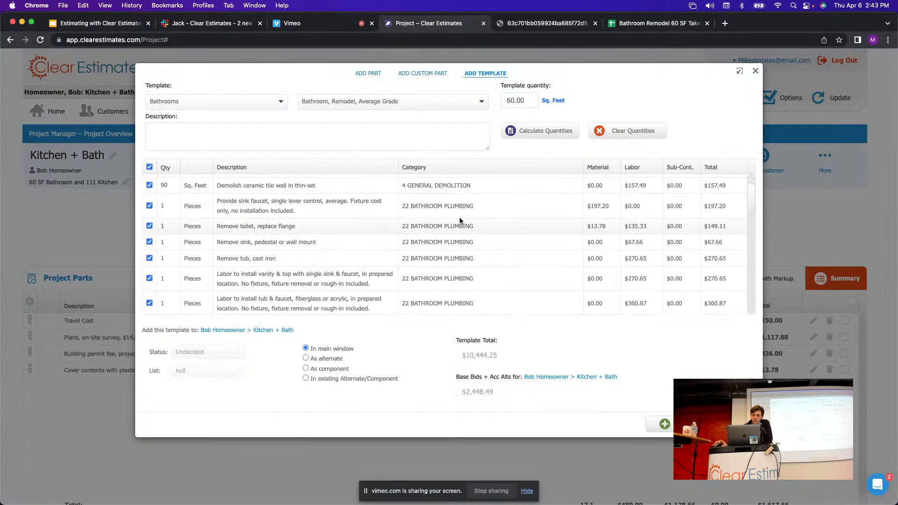
scroll(457, 237, "down", 5)
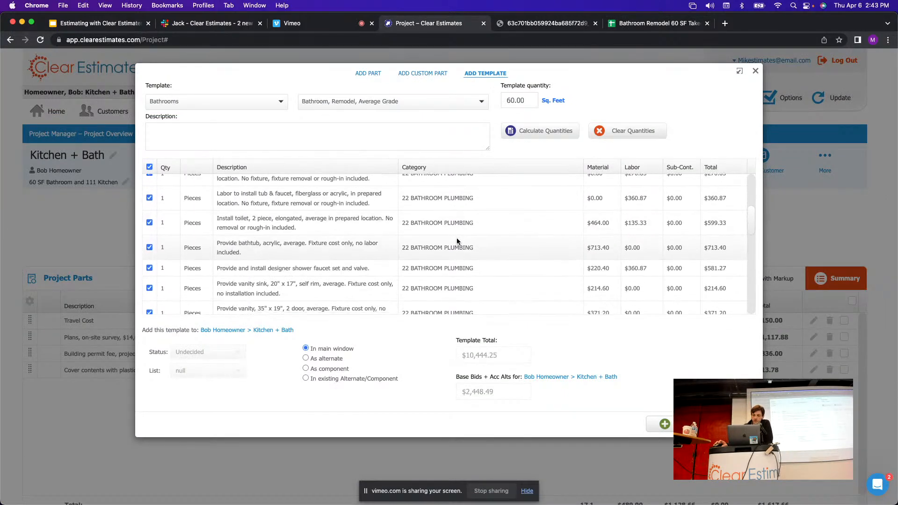
scroll(444, 231, "down", 3)
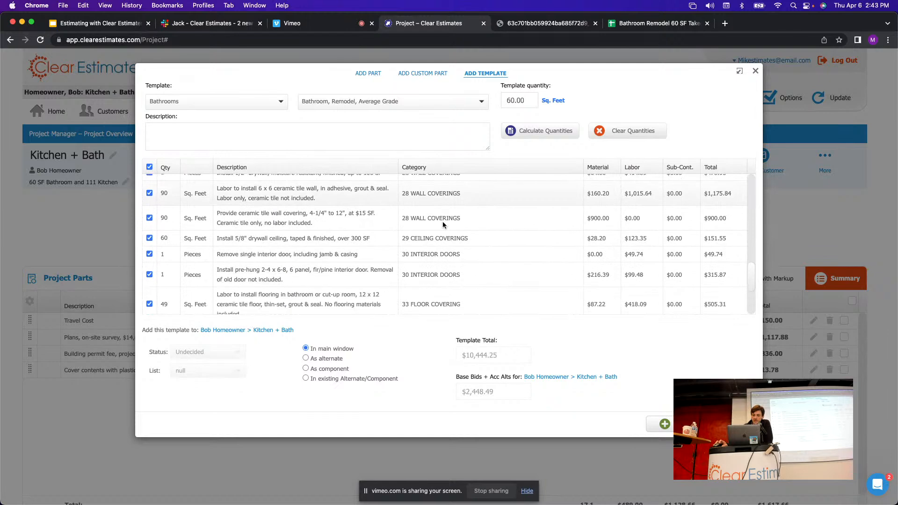
scroll(440, 211, "down", 3)
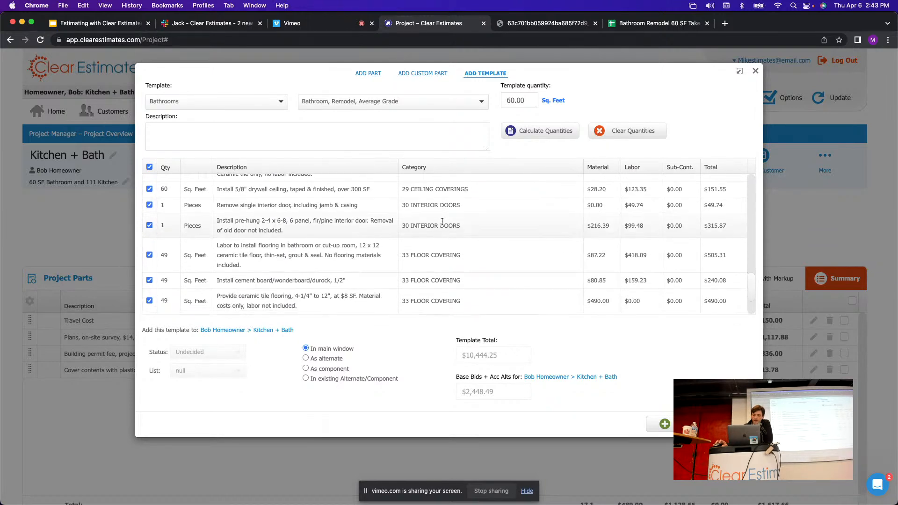
scroll(439, 228, "up", 5)
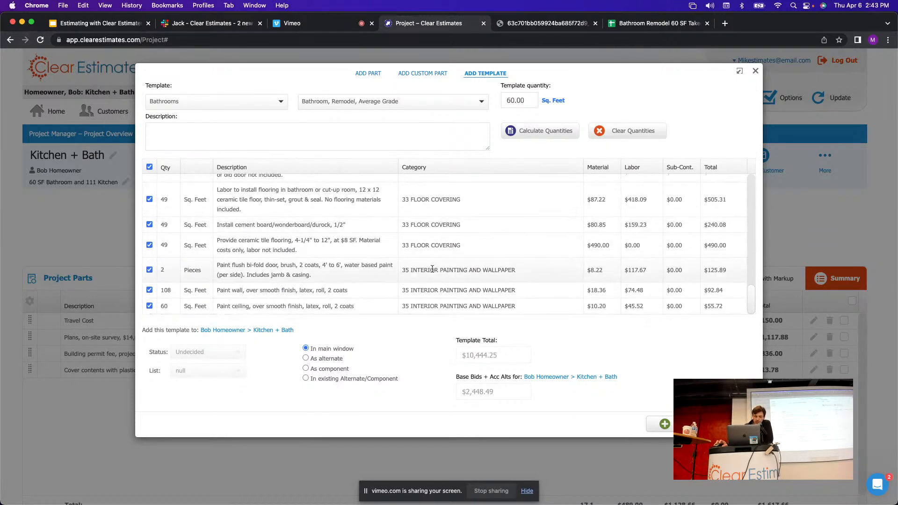
scroll(431, 253, "up", 5)
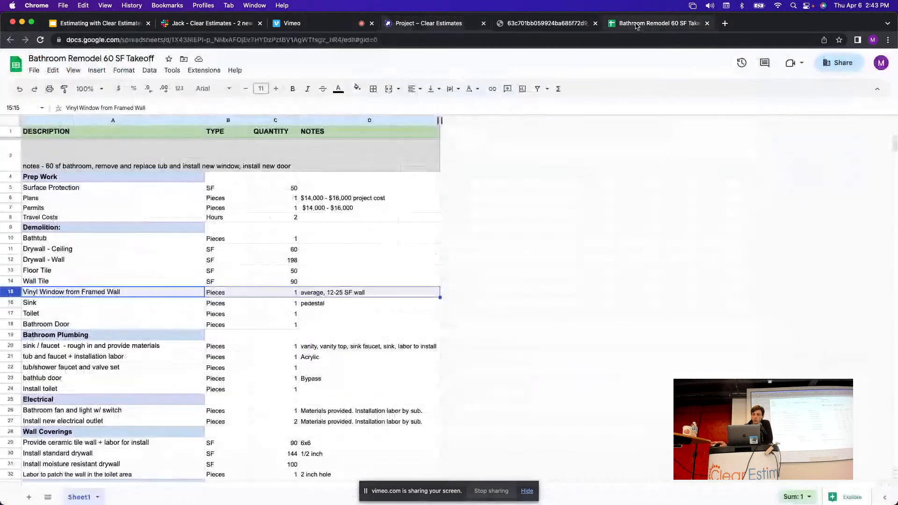
left_click(657, 23)
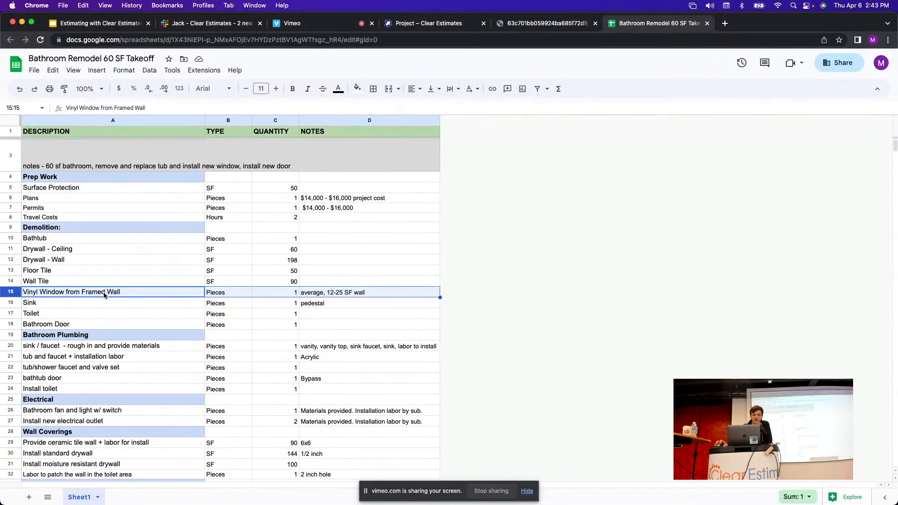
left_click(440, 23)
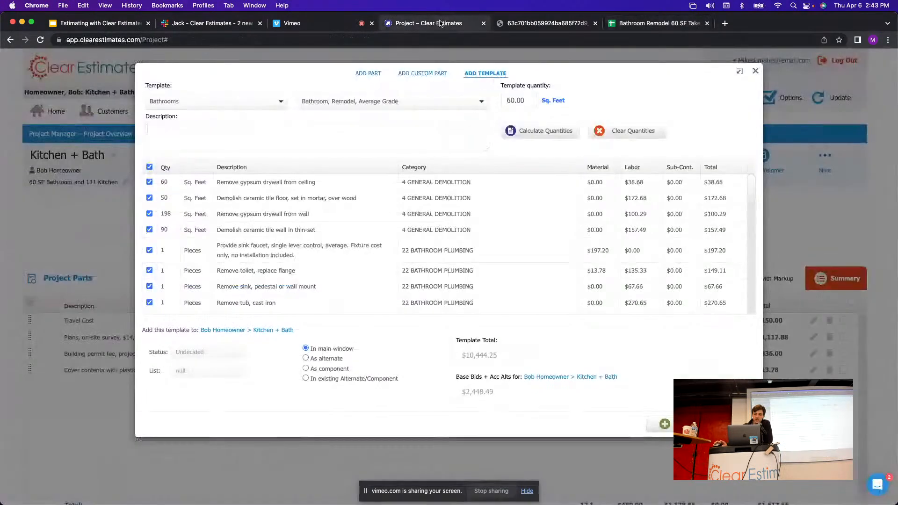
Fill the Vinyl Window from Framed Wall row 15 light red in the takeoff.
left_click(638, 27)
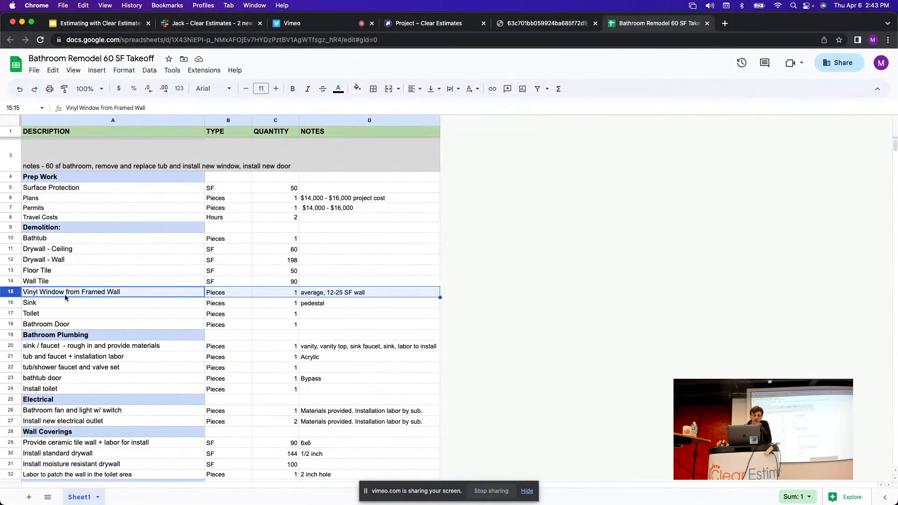
left_click(353, 286)
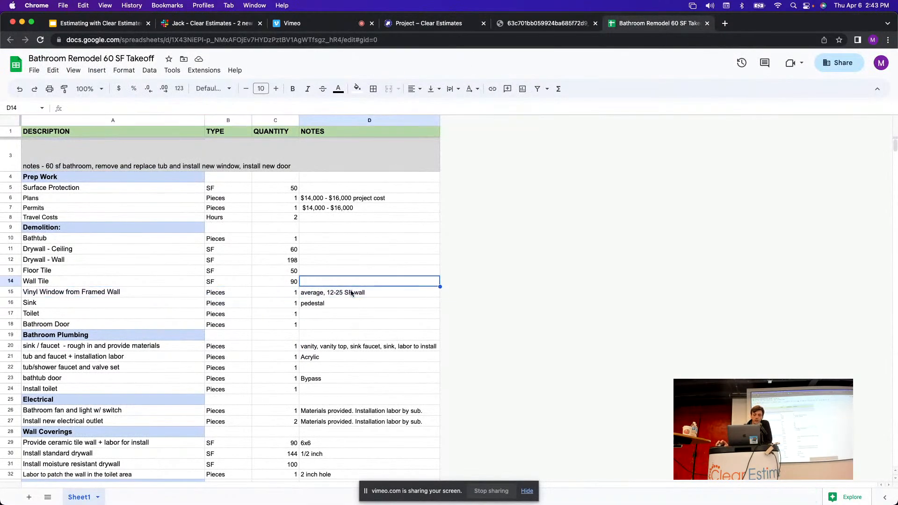
left_click(352, 294)
left_click(13, 292)
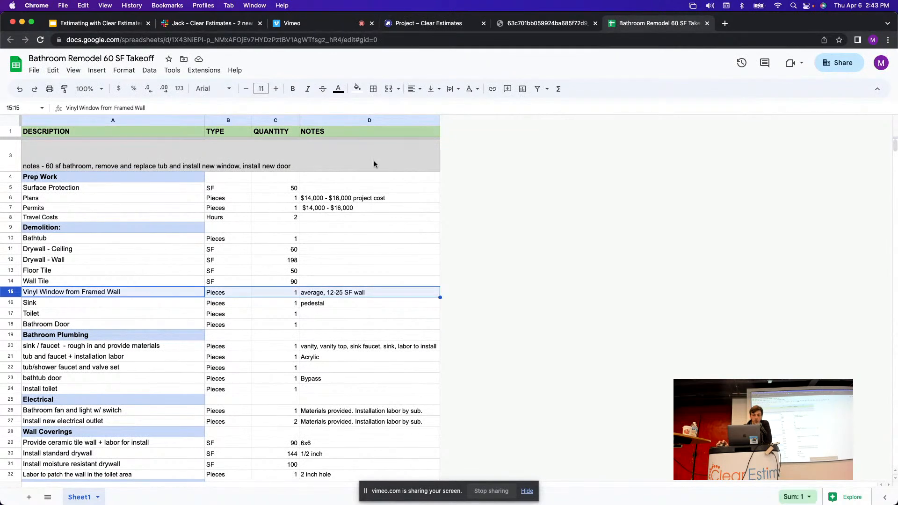
left_click(357, 88)
left_click(368, 146)
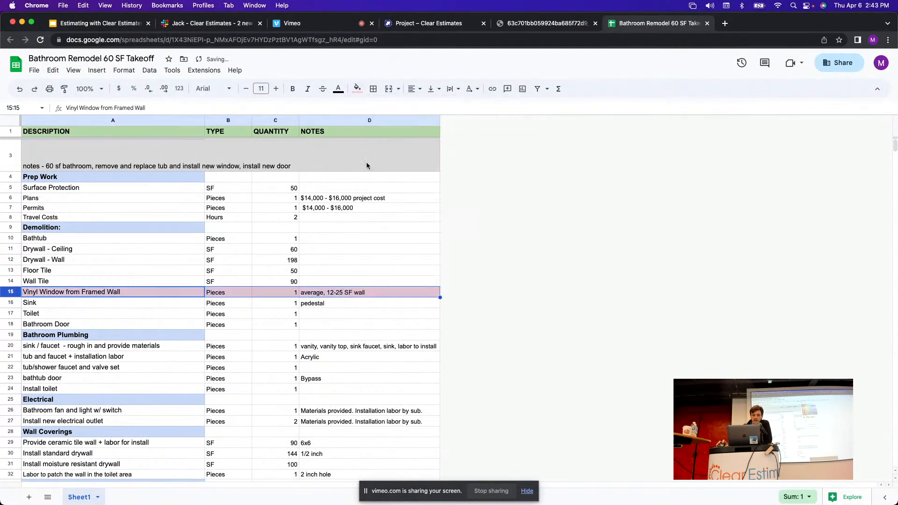
Look over the takeoff's Toilet and Sink rows before going back to the template.
left_click(193, 313)
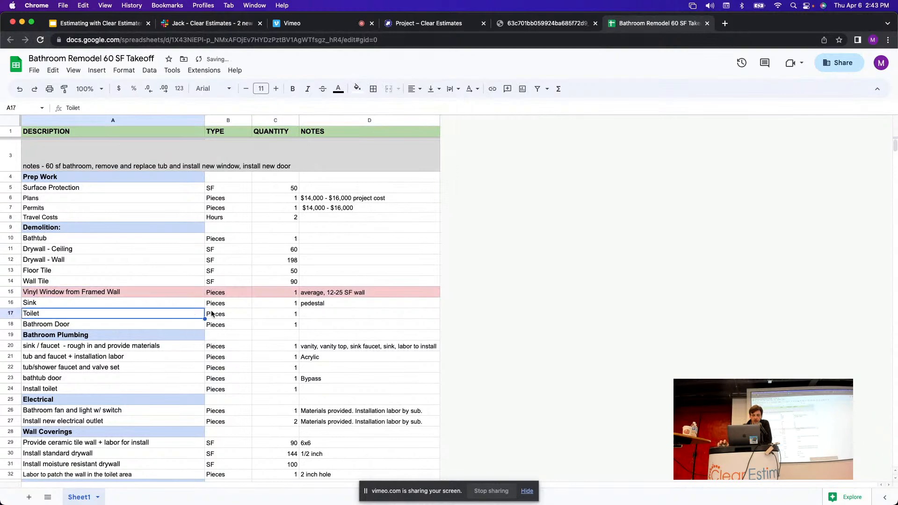
left_click(13, 302)
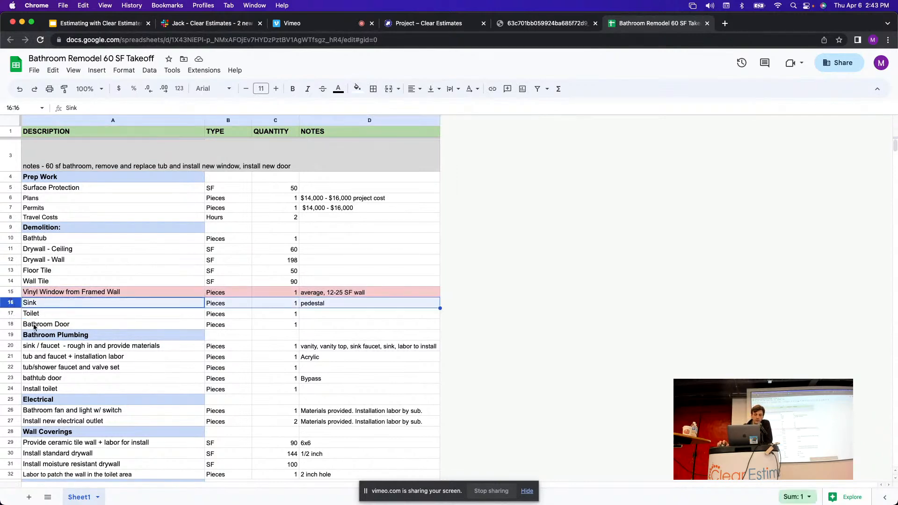
left_click(417, 25)
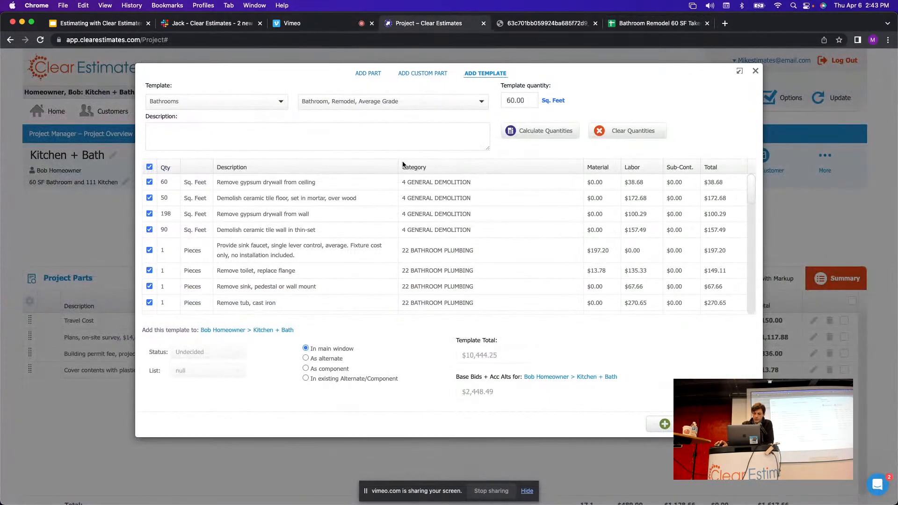
Check the Remove sink quantity of 1 against the takeoff.
scroll(374, 227, "down", 1)
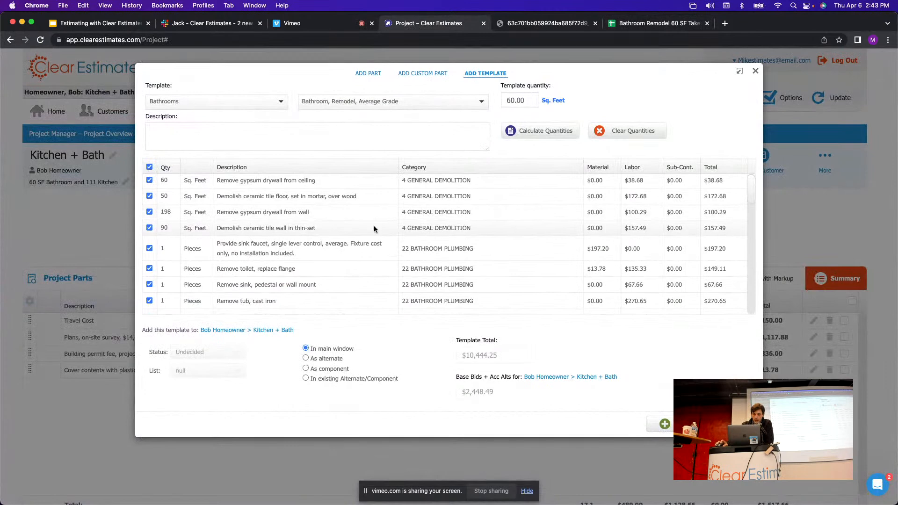
scroll(398, 244, "down", 2)
left_click_drag(481, 263, 415, 262)
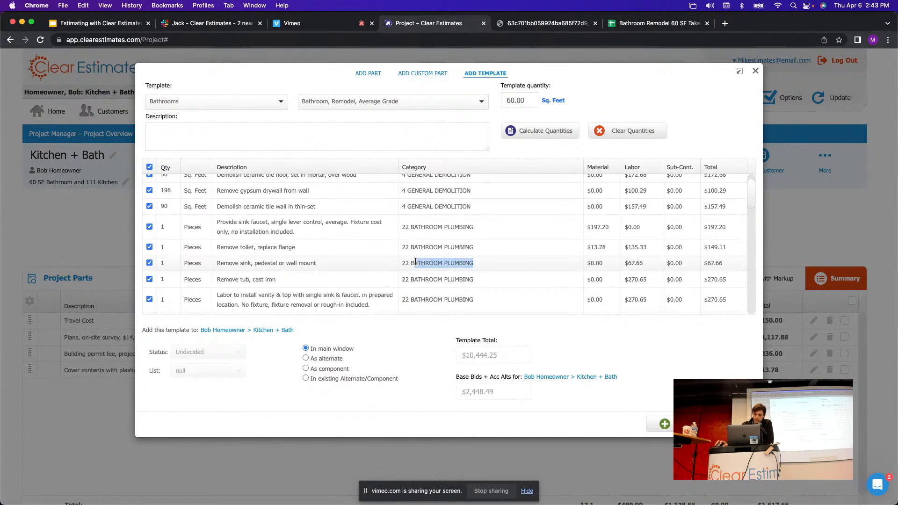
left_click_drag(320, 262, 215, 261)
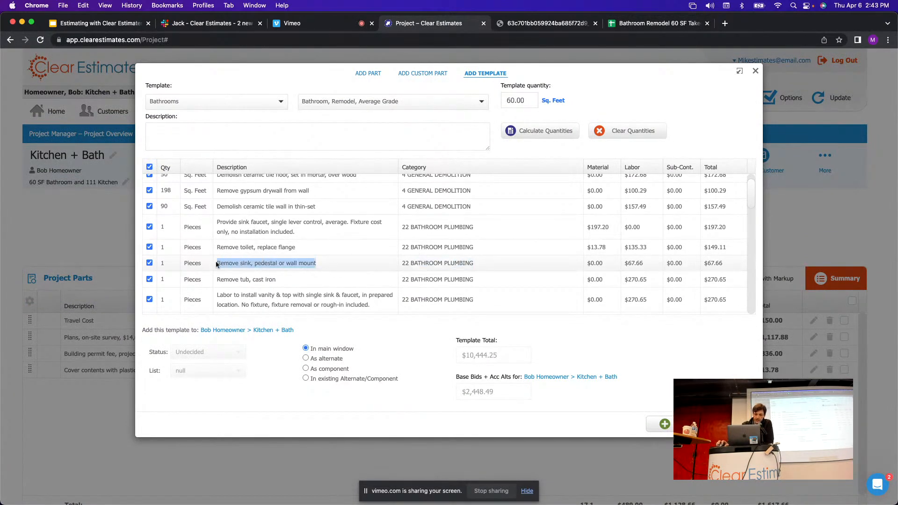
left_click(167, 264)
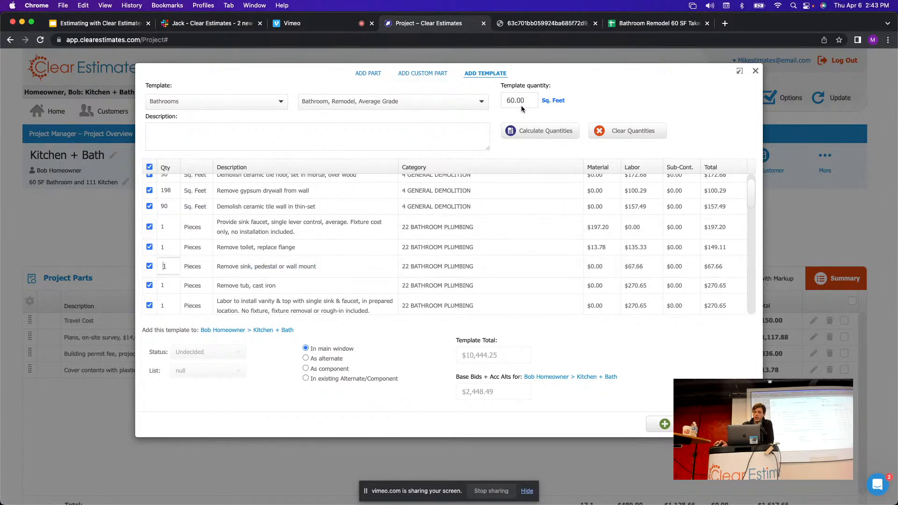
left_click(638, 24)
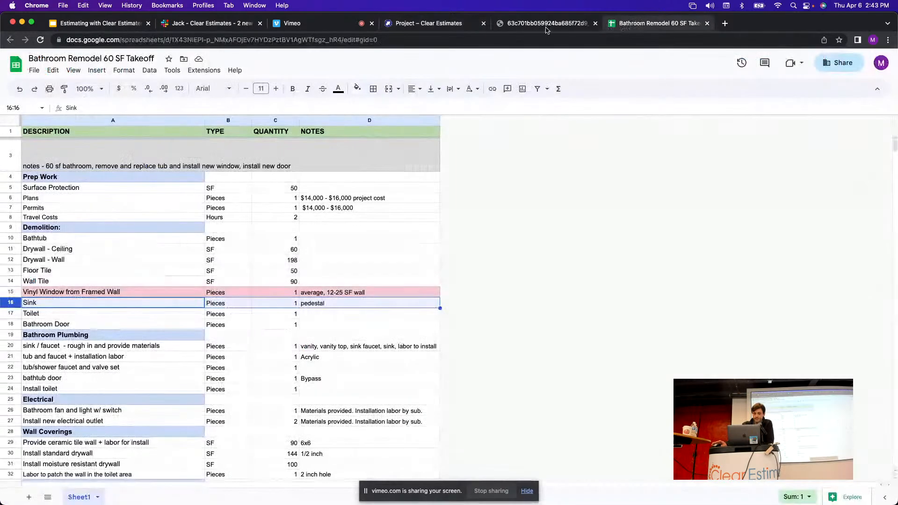
Confirm the Remove toilet quantity of 1 matches the takeoff's Toilet row.
left_click(10, 313)
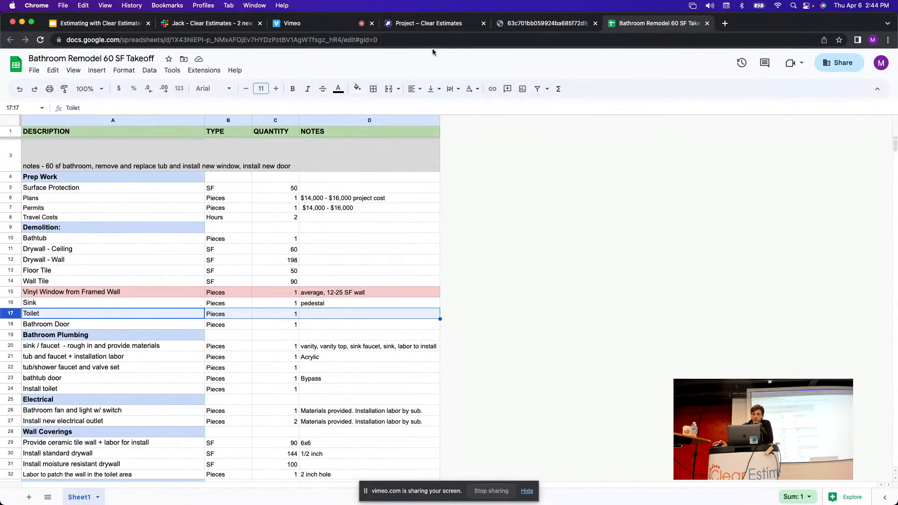
left_click(429, 25)
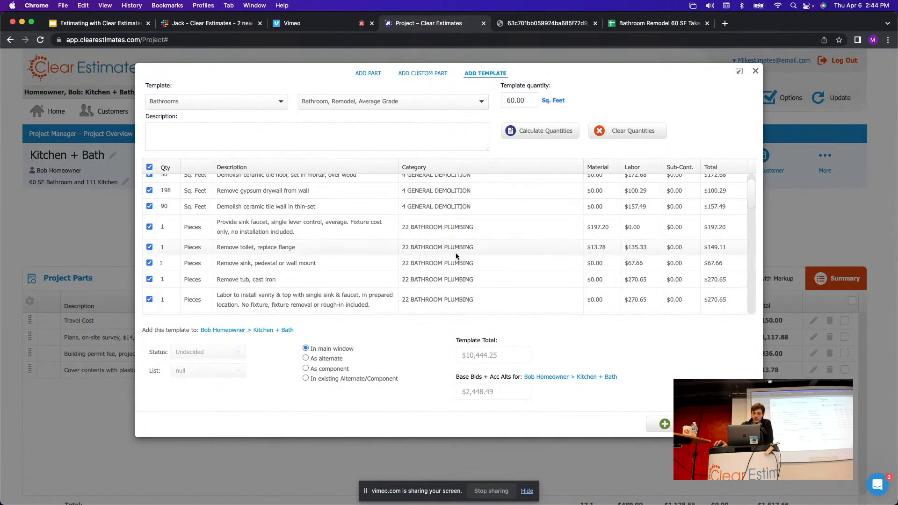
left_click_drag(475, 249, 395, 249)
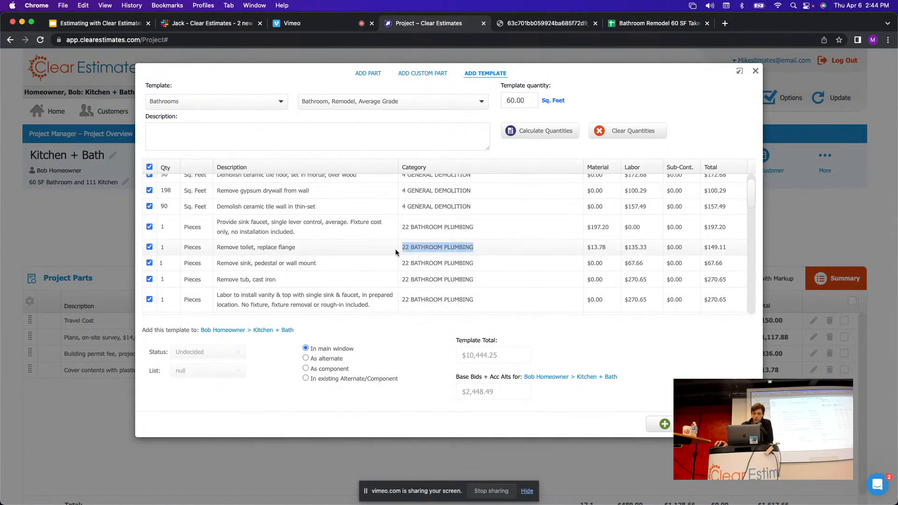
left_click(164, 247)
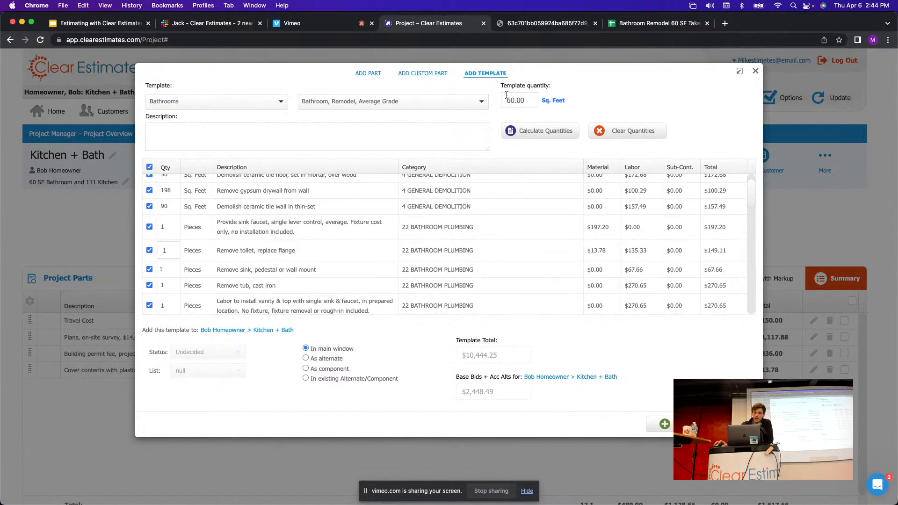
left_click(627, 24)
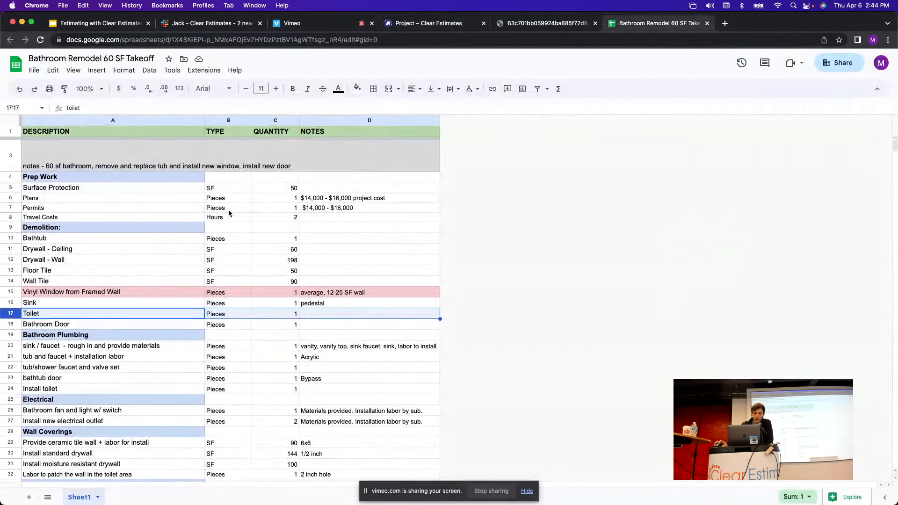
Review the takeoff's Bathroom Door row and the Sink's pedestal note.
left_click(10, 325)
scroll(201, 284, "down", 1)
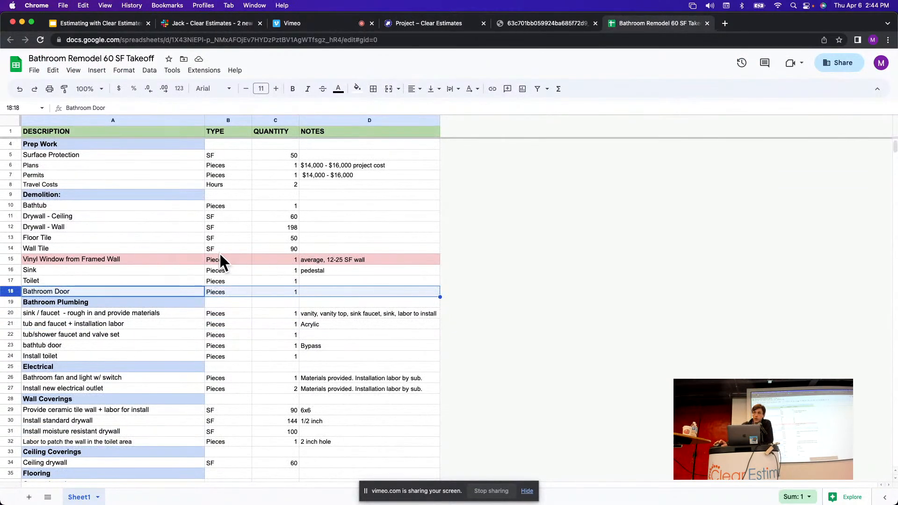
left_click(355, 270)
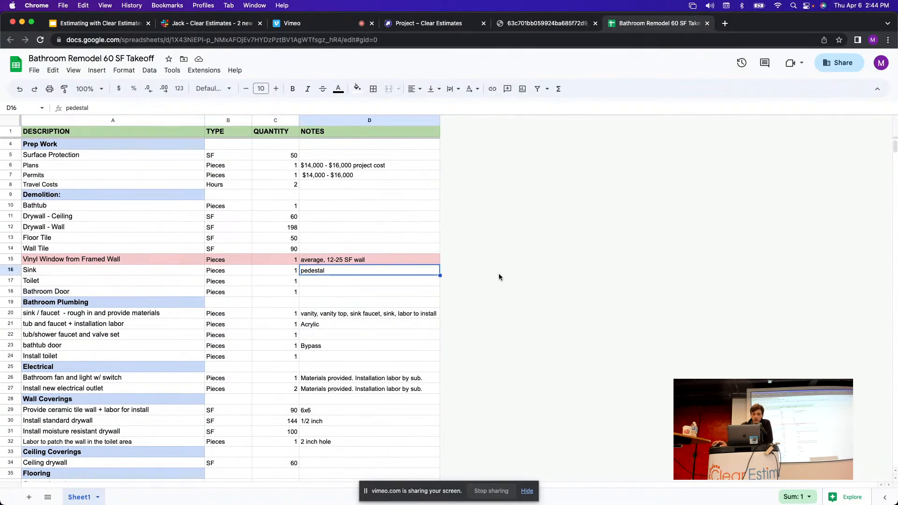
left_click_drag(10, 286, 10, 288)
left_click(10, 292)
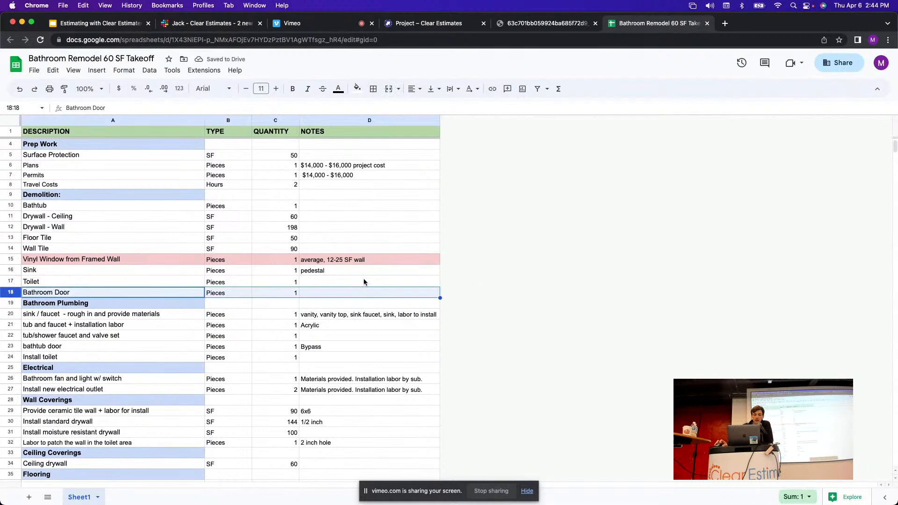
left_click(440, 27)
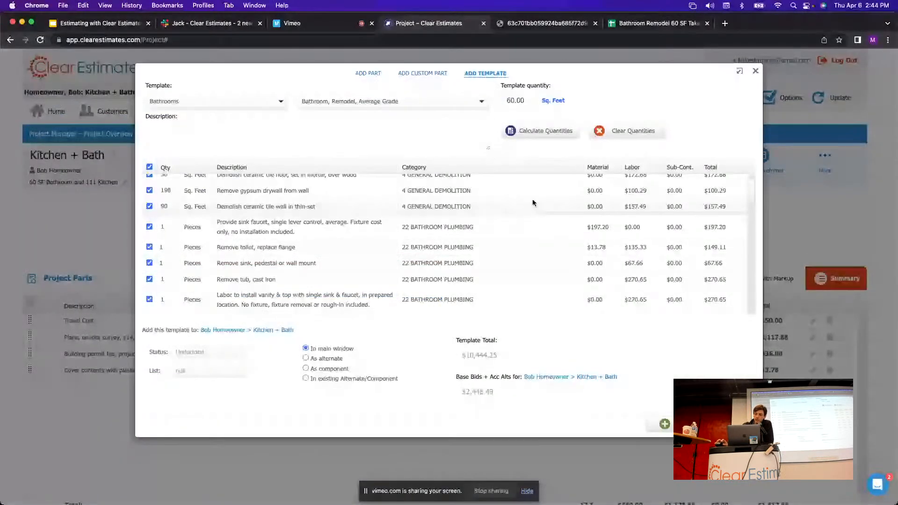
Keep the Remove interior door quantity at 1, matching the takeoff's Bathroom Door line.
scroll(753, 194, "up", 1)
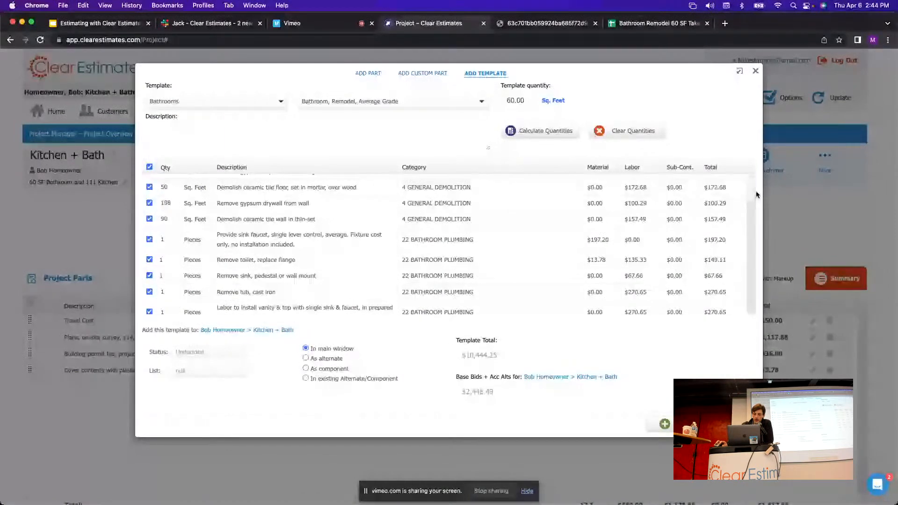
scroll(757, 197, "down", 2)
scroll(757, 202, "down", 6)
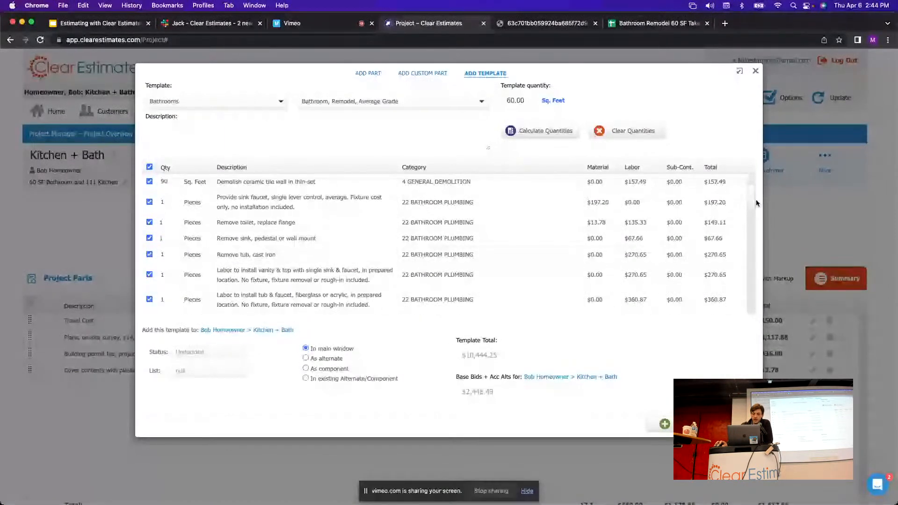
scroll(456, 181, "down", 1)
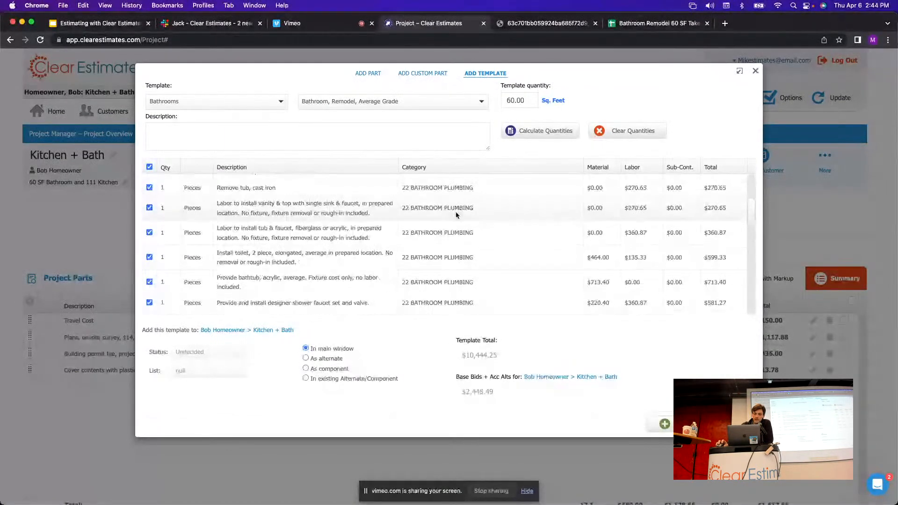
scroll(457, 190, "down", 10)
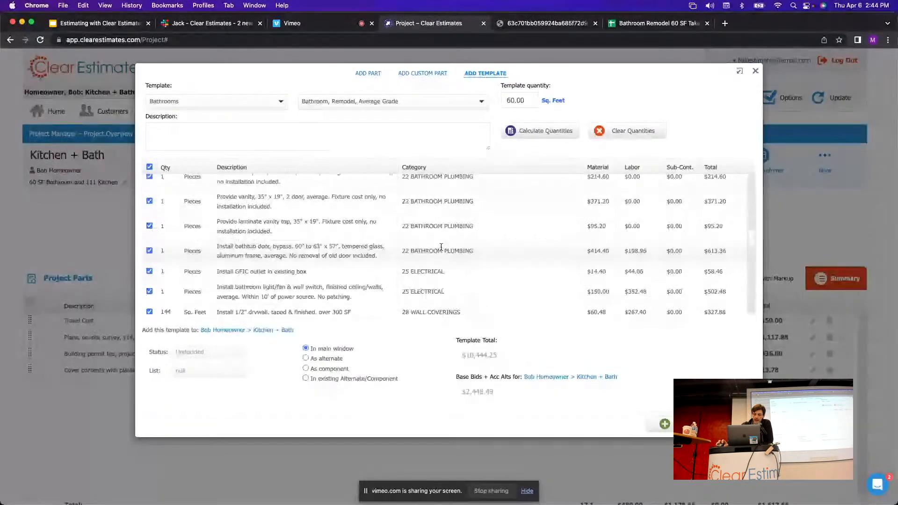
scroll(451, 207, "down", 5)
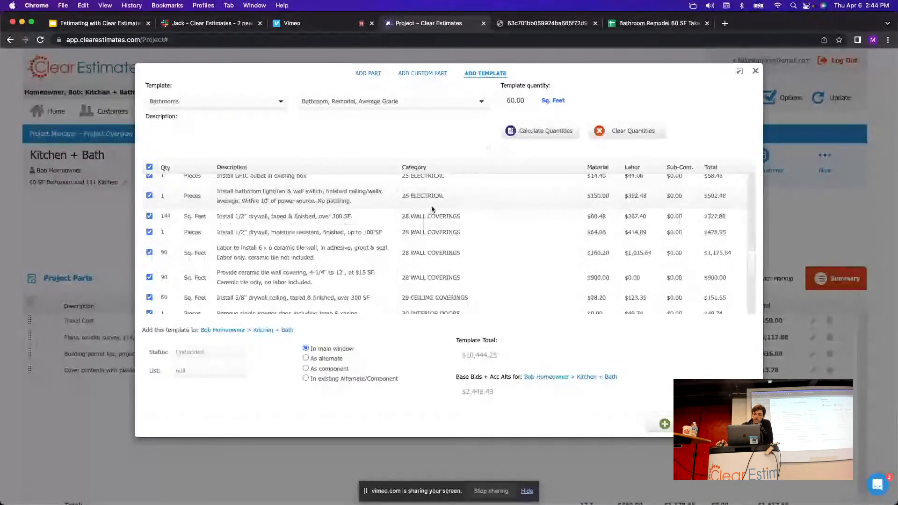
scroll(432, 209, "down", 1)
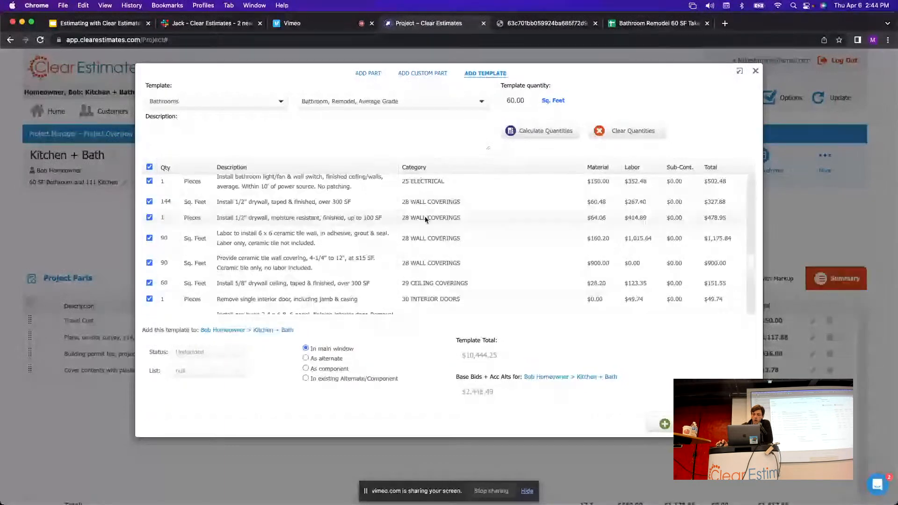
scroll(431, 219, "down", 6)
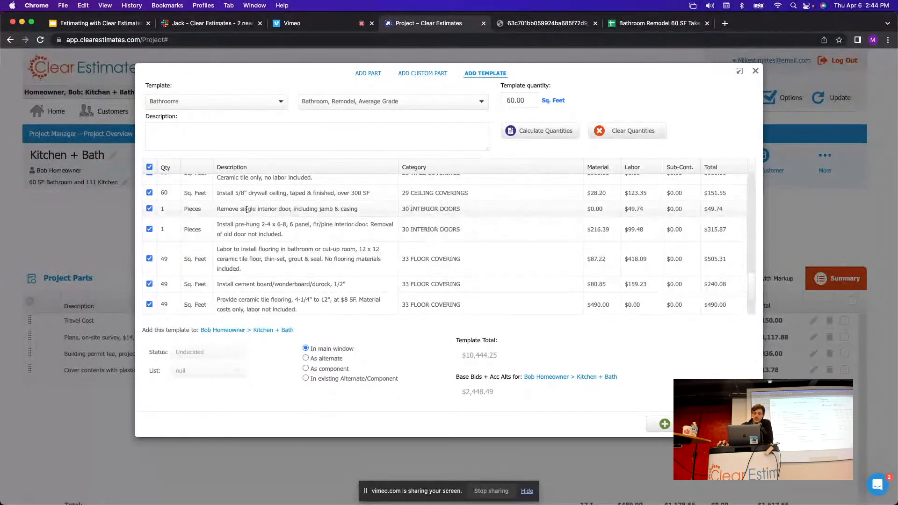
left_click_drag(287, 209, 221, 212)
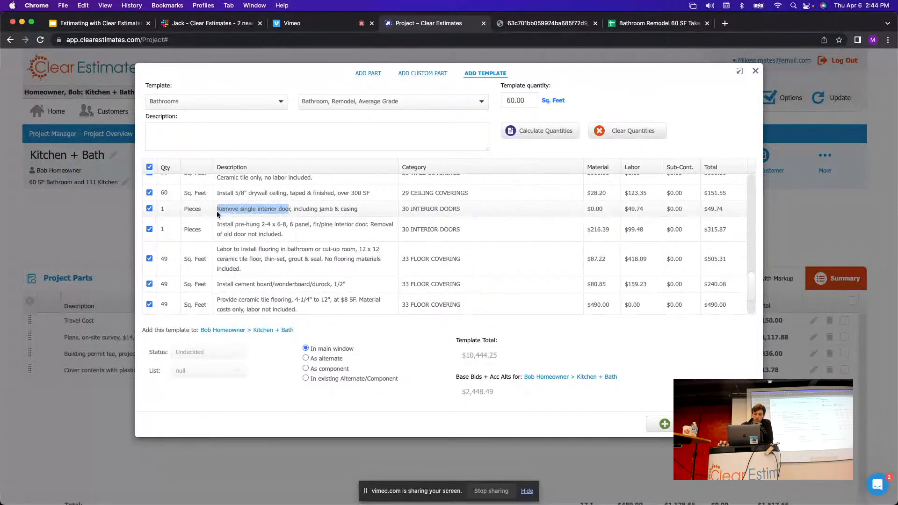
left_click(283, 209)
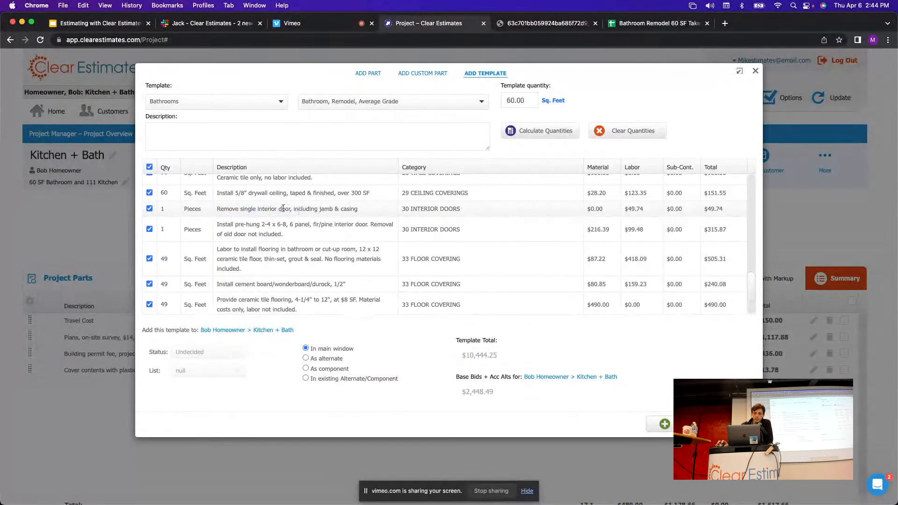
left_click(164, 209)
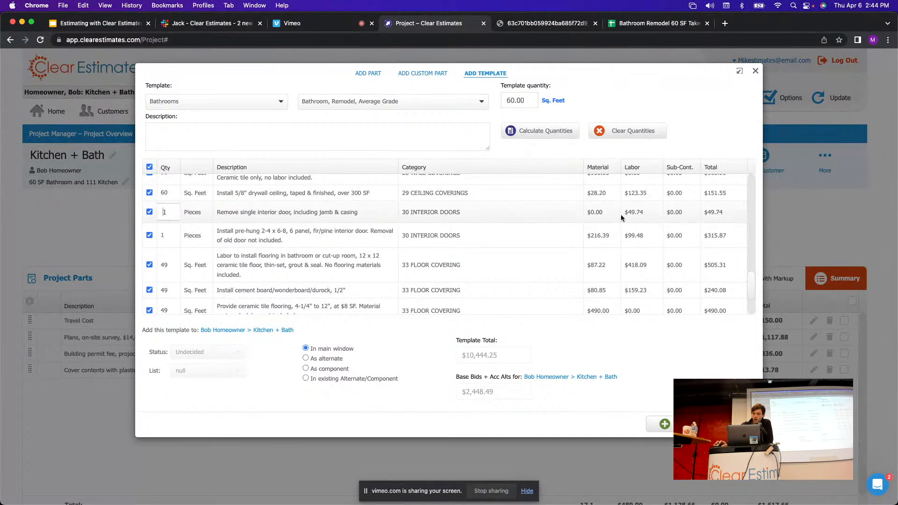
left_click(636, 209)
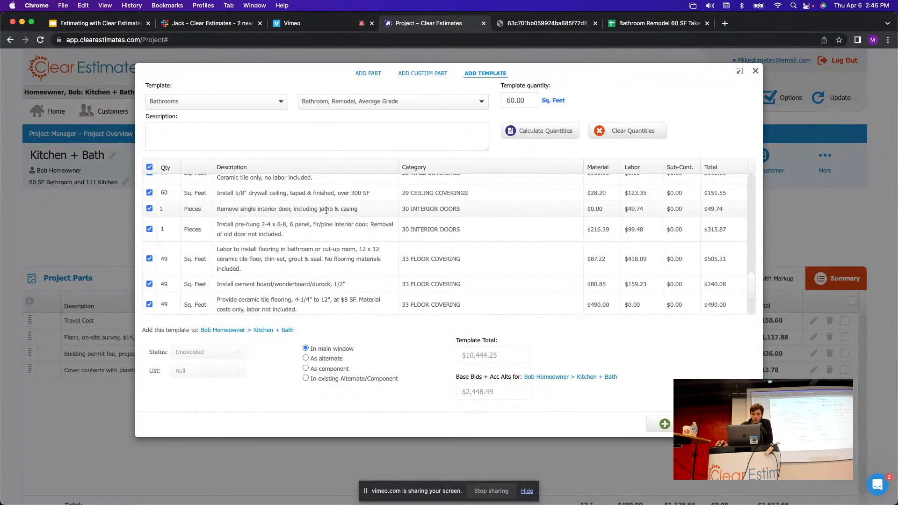
left_click(659, 24)
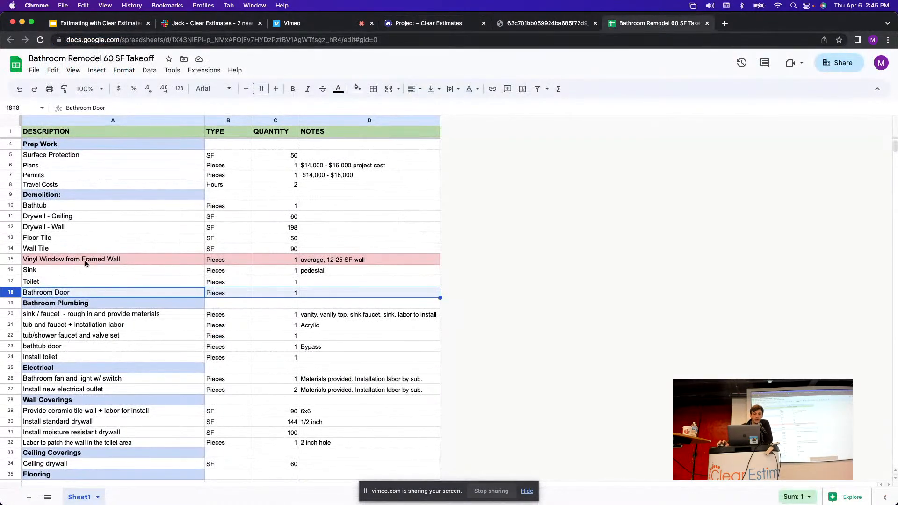
left_click(16, 260)
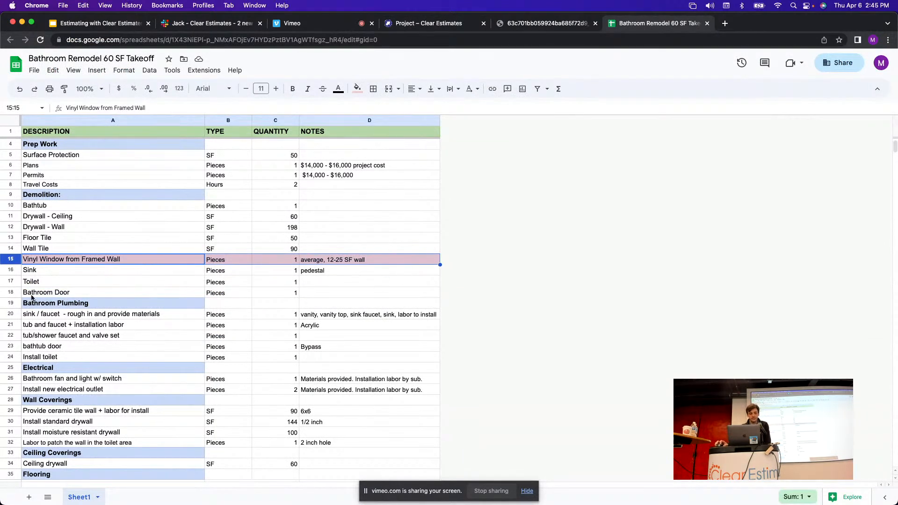
left_click(10, 303)
scroll(256, 215, "down", 1)
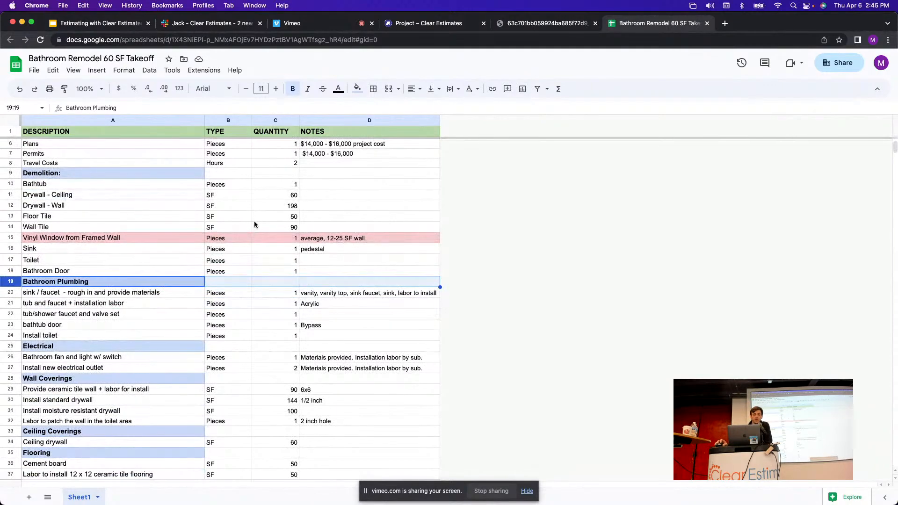
scroll(253, 232, "down", 4)
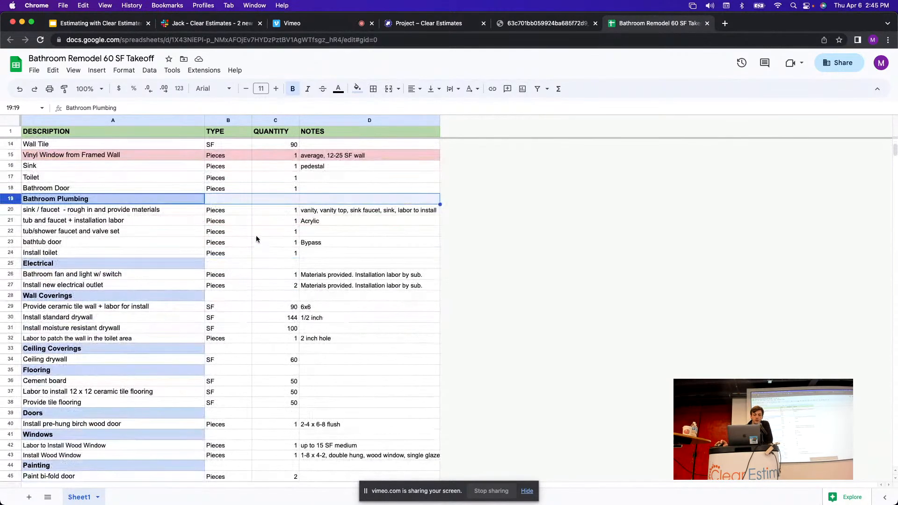
scroll(228, 233, "down", 1)
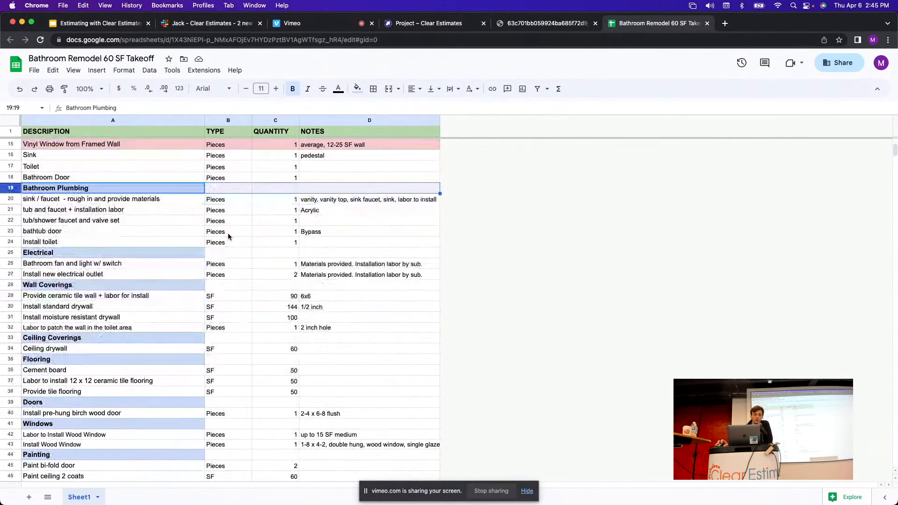
left_click(13, 199)
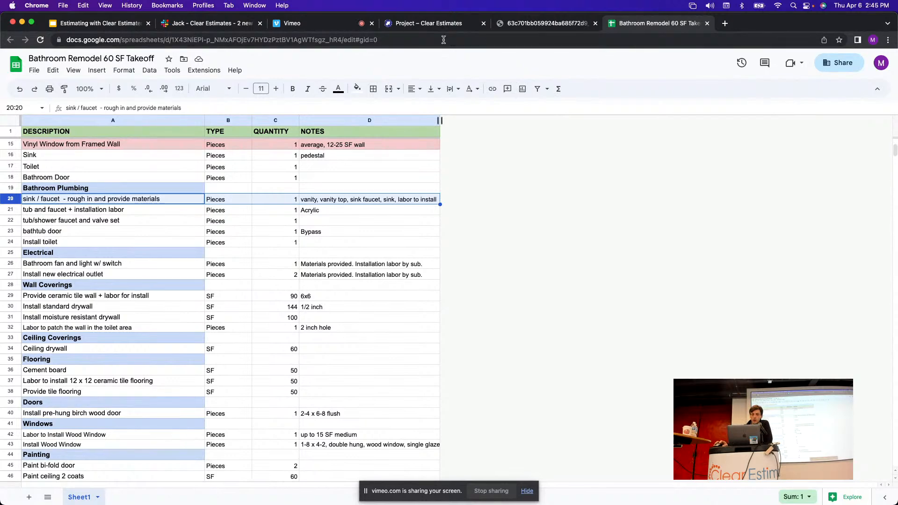
left_click(435, 26)
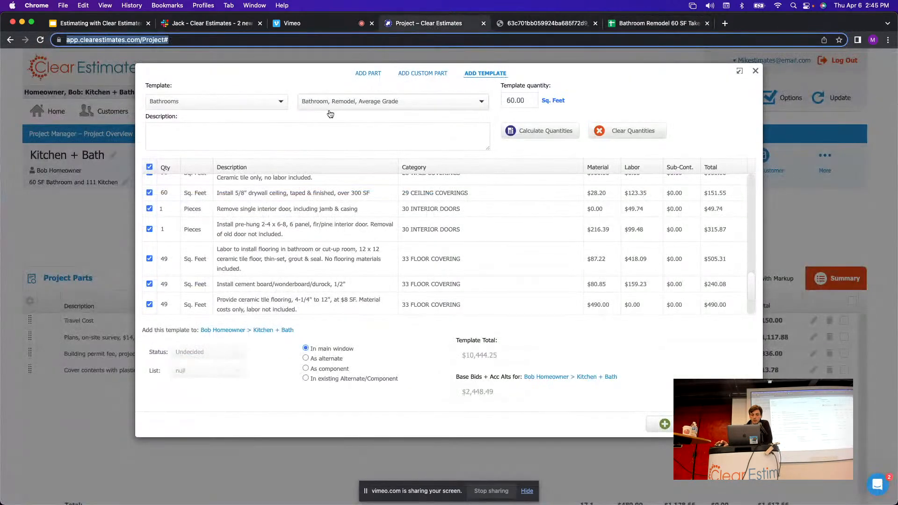
left_click_drag(752, 286, 768, 215)
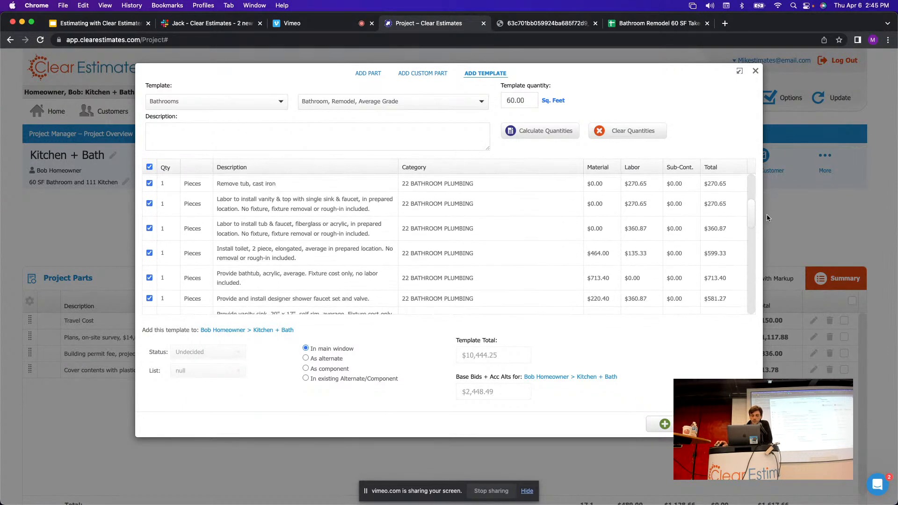
left_click_drag(225, 199, 355, 199)
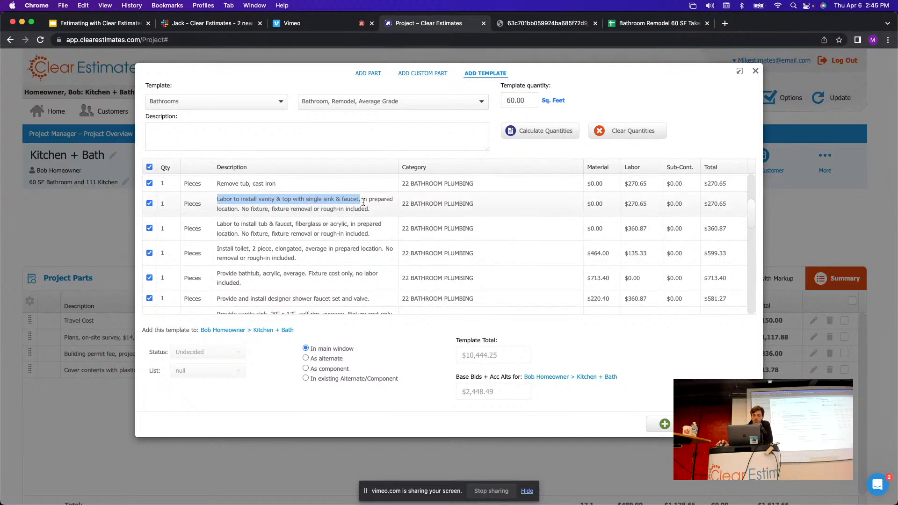
scroll(346, 203, "down", 1)
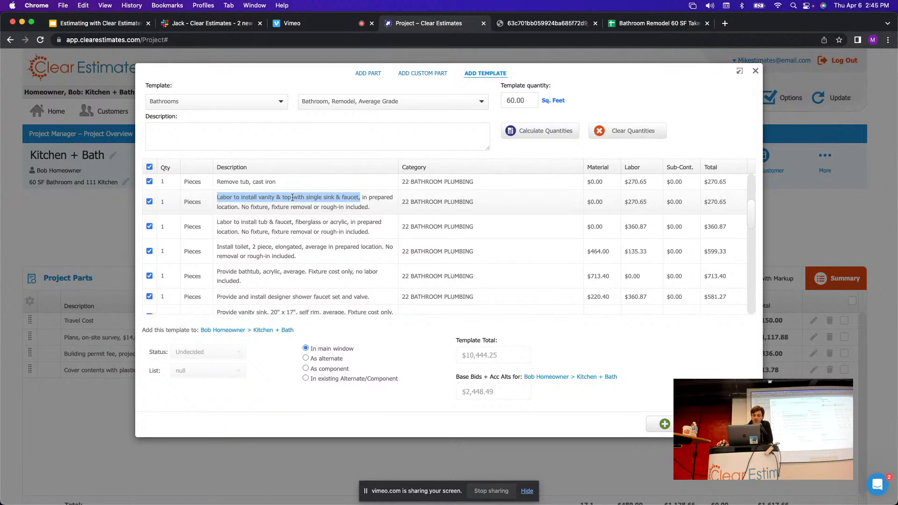
scroll(355, 202, "down", 1)
scroll(369, 202, "down", 3)
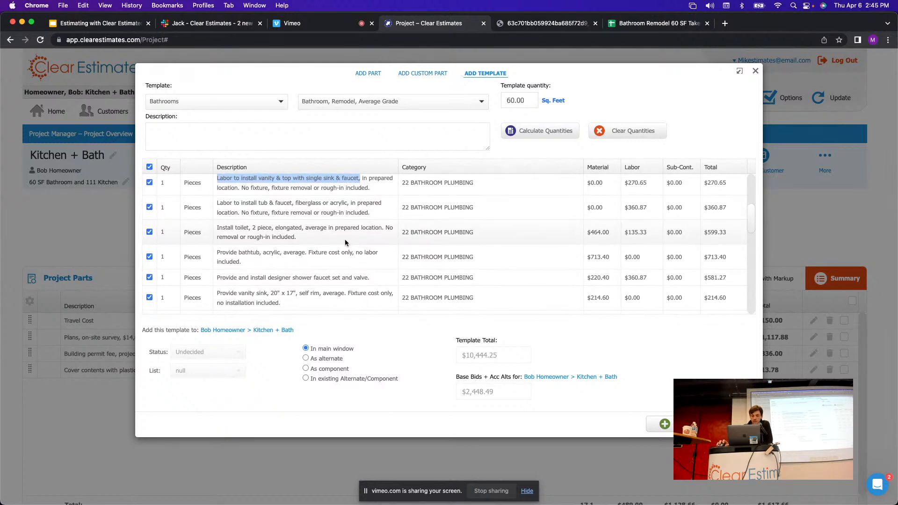
scroll(346, 244, "down", 3)
scroll(341, 249, "down", 1)
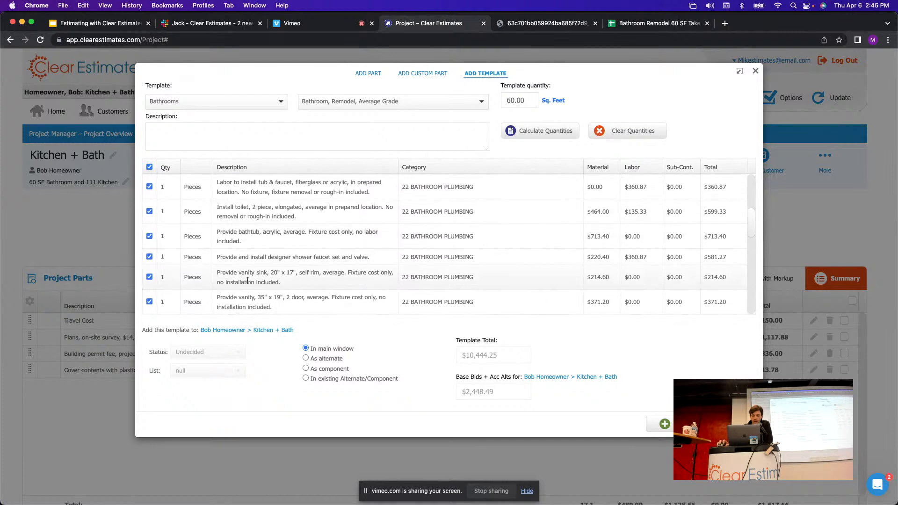
left_click_drag(218, 275, 357, 281)
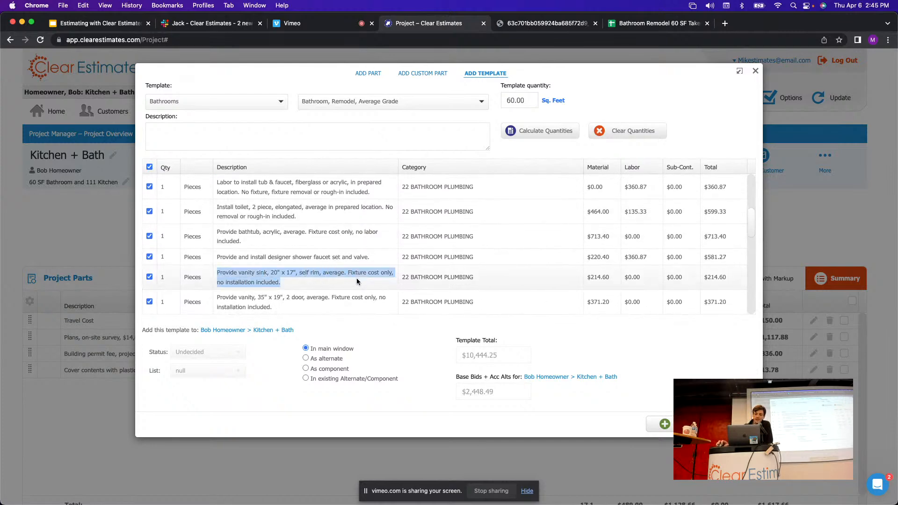
left_click(304, 286)
left_click_drag(288, 288, 214, 272)
scroll(283, 276, "up", 2)
scroll(287, 280, "down", 1)
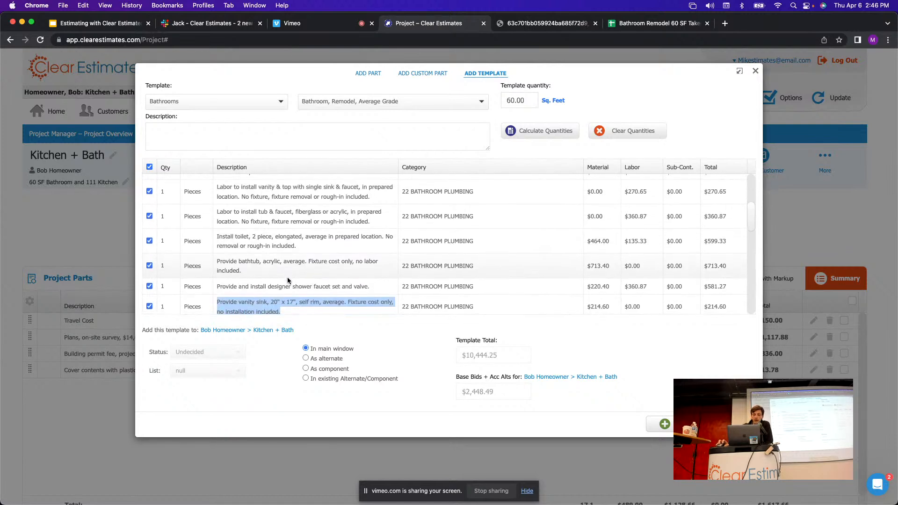
left_click(167, 302)
Select takeoff row 21, tub and faucet + installation labor (1 piece, Acrylic).
left_click(636, 27)
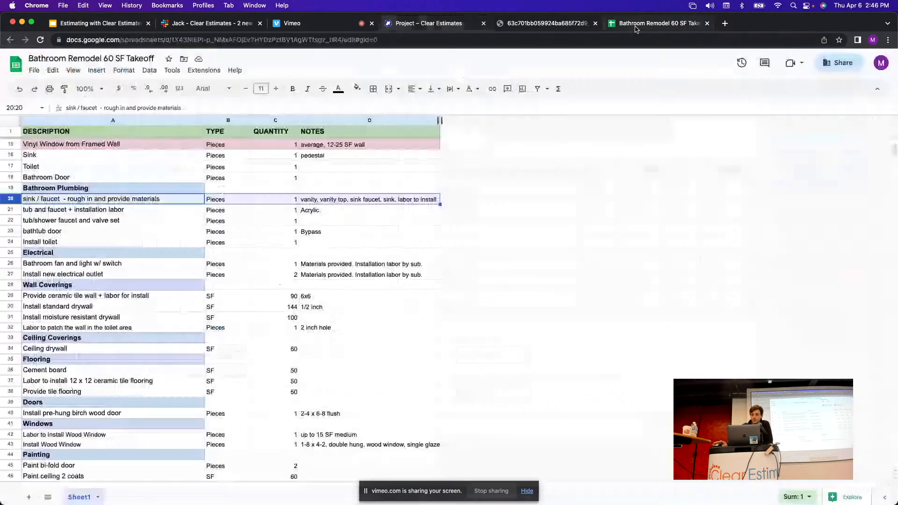
left_click(11, 210)
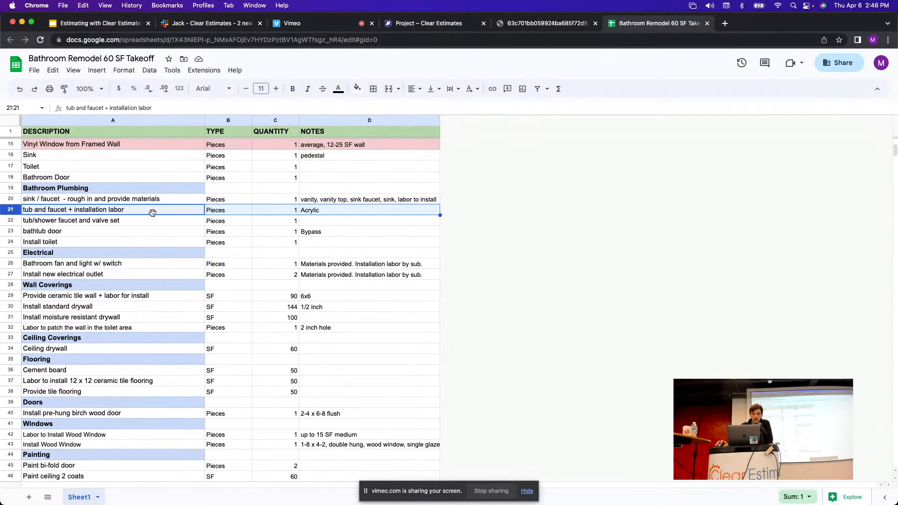
Review the template's tub and faucet installation labor line.
left_click(426, 23)
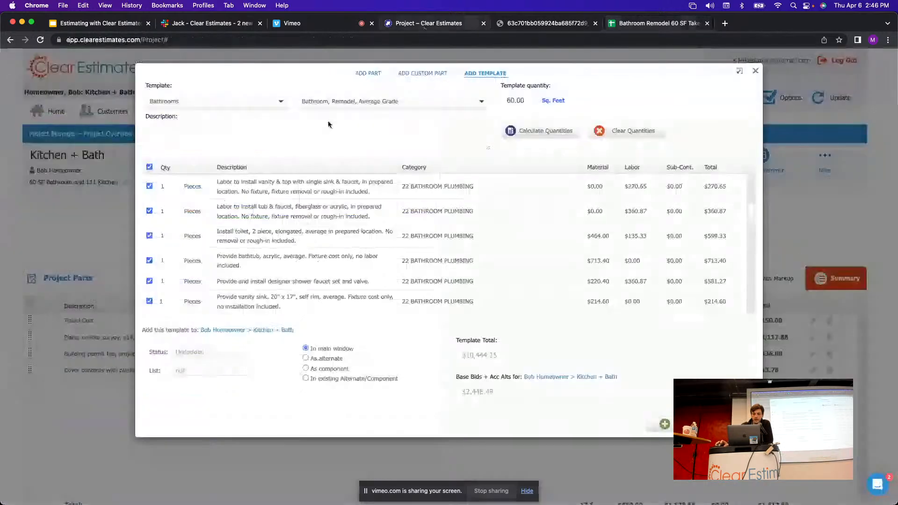
scroll(360, 229, "down", 1)
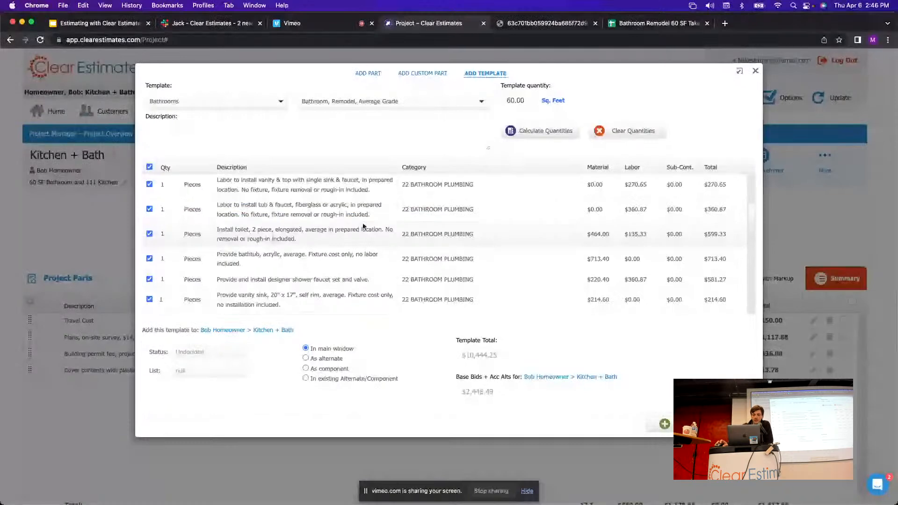
scroll(232, 210, "down", 1)
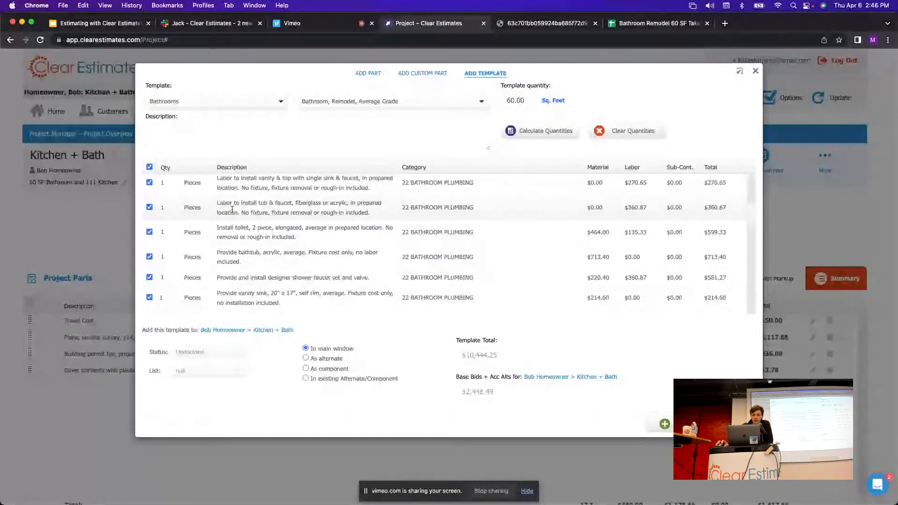
left_click_drag(218, 203, 285, 202)
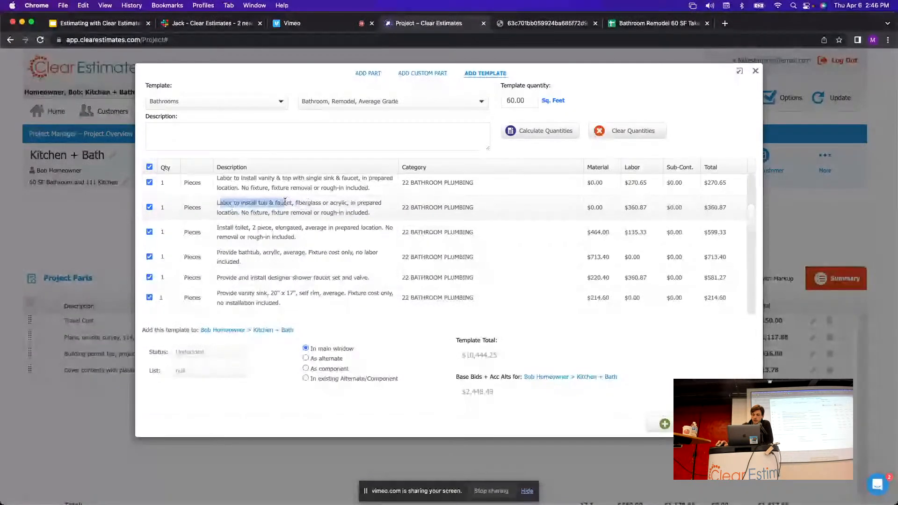
left_click(160, 211)
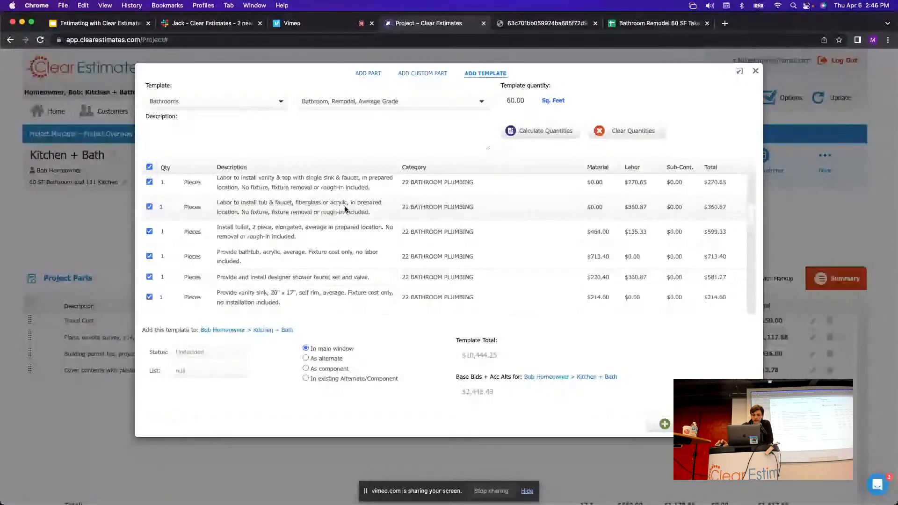
scroll(344, 220, "down", 3)
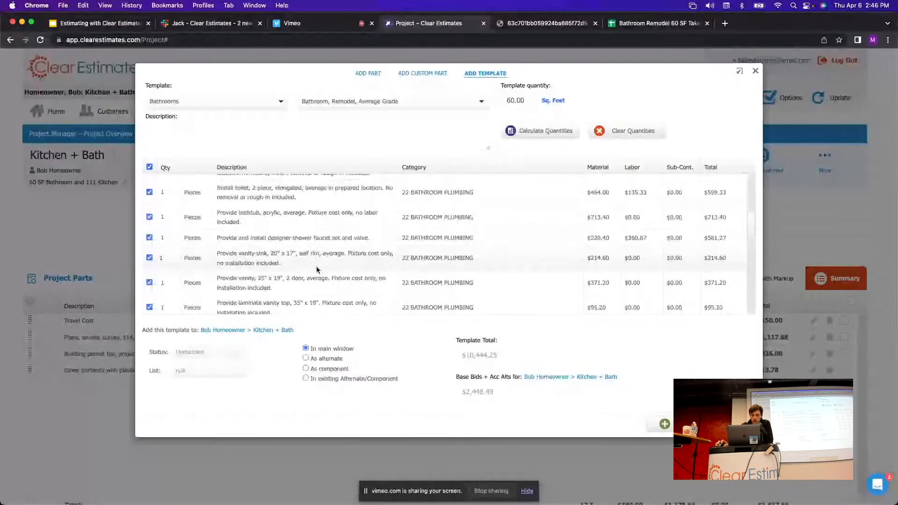
scroll(338, 245, "down", 3)
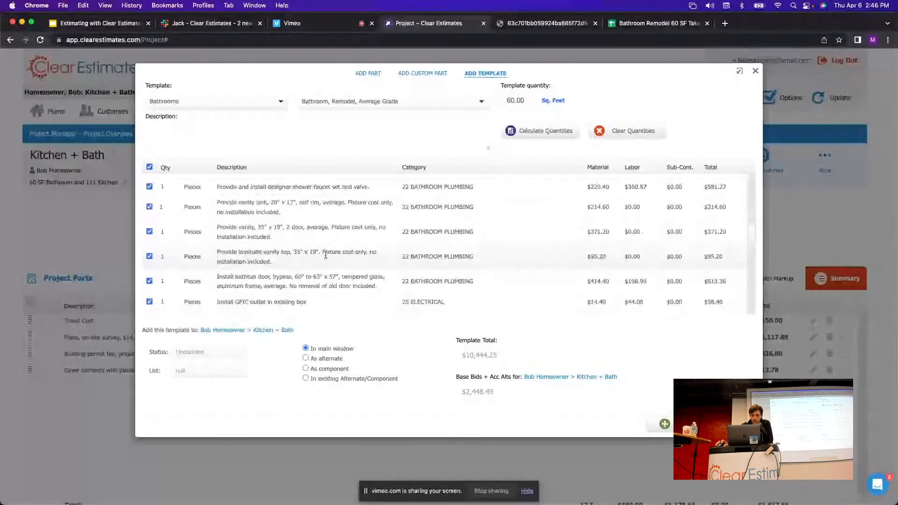
scroll(307, 240, "up", 3)
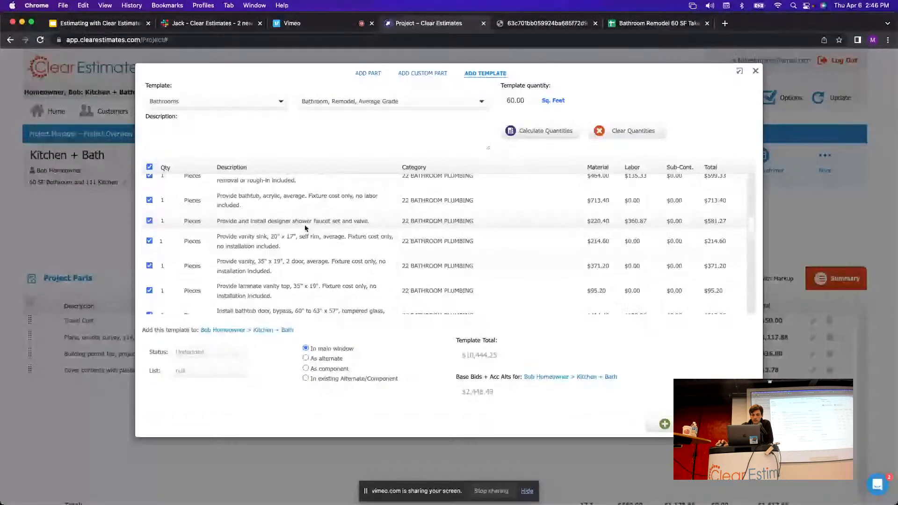
scroll(306, 229, "up", 2)
Keep the $713.40 acrylic bathtub included, then select the takeoff's tub/shower faucet line.
left_click_drag(217, 233, 278, 243)
left_click(278, 243)
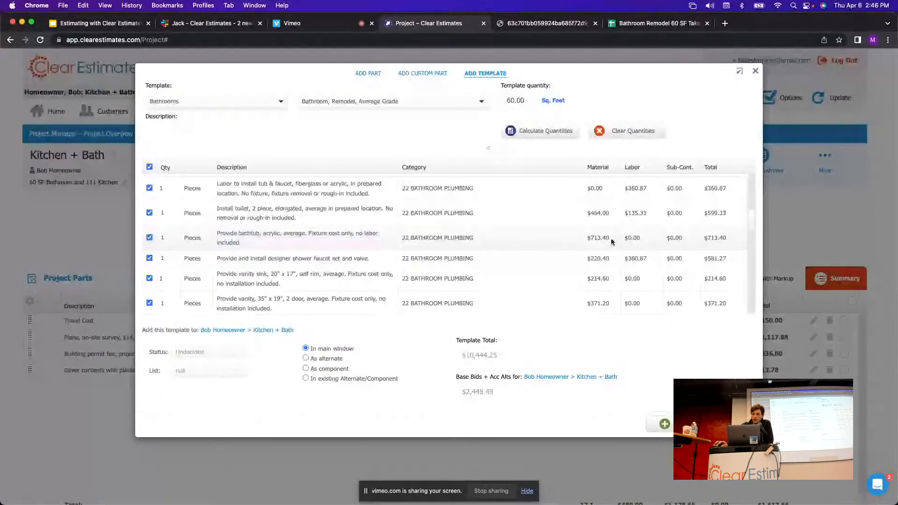
left_click_drag(611, 238, 589, 238)
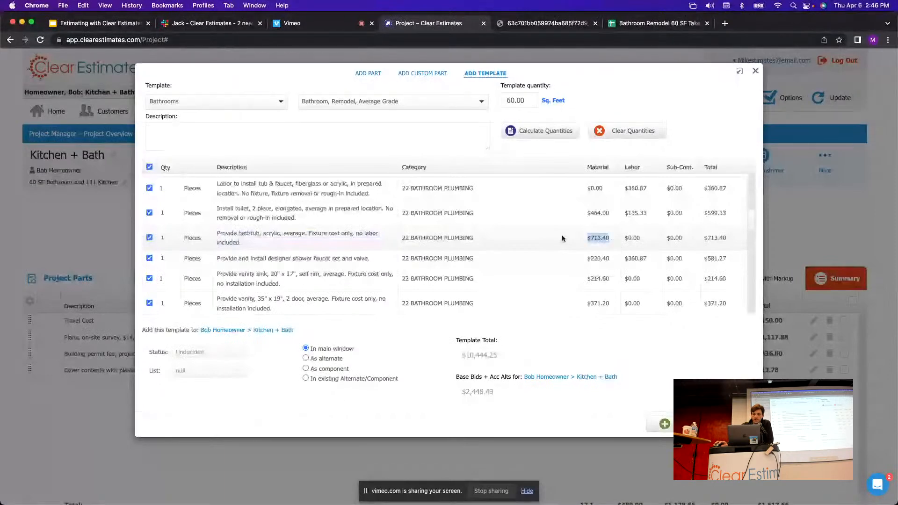
left_click(268, 243)
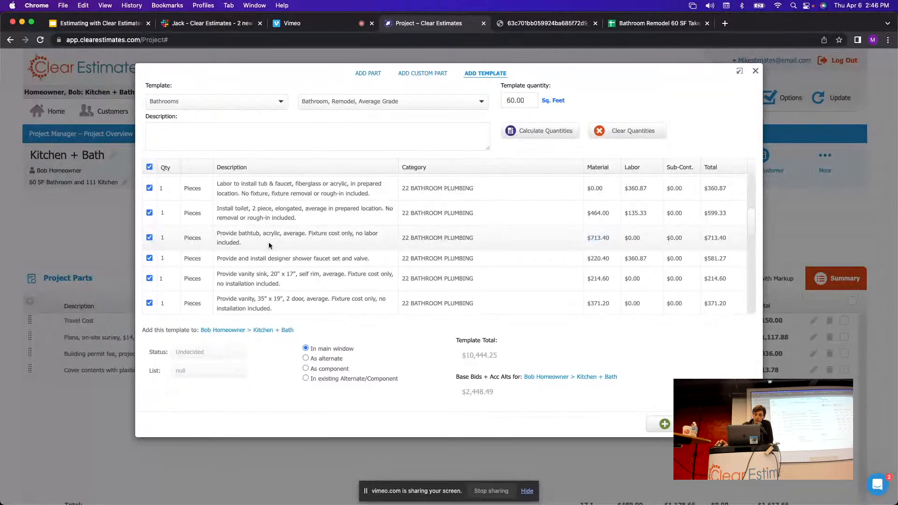
left_click(149, 238)
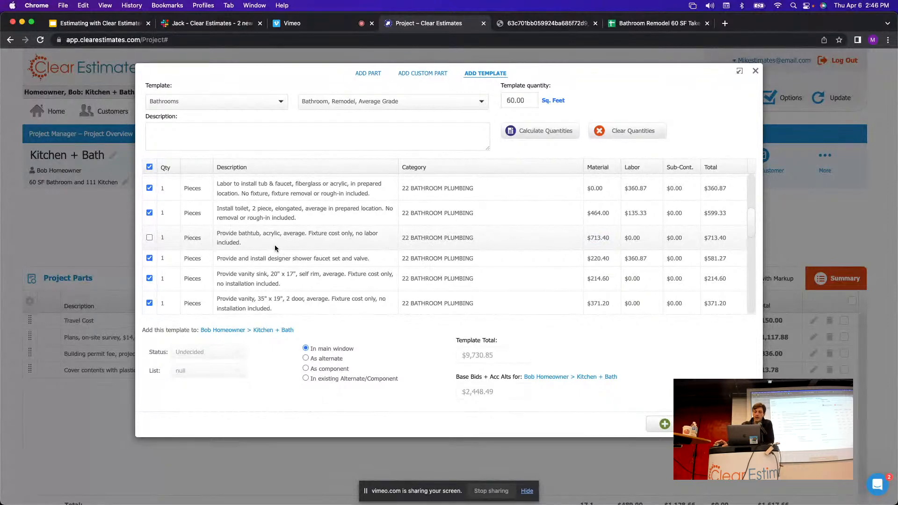
left_click(150, 238)
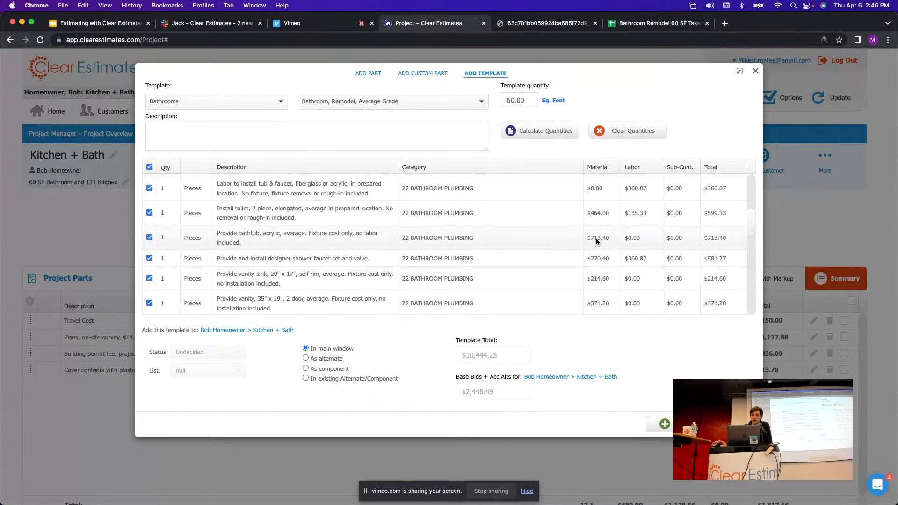
left_click_drag(608, 238, 574, 237)
left_click(521, 238)
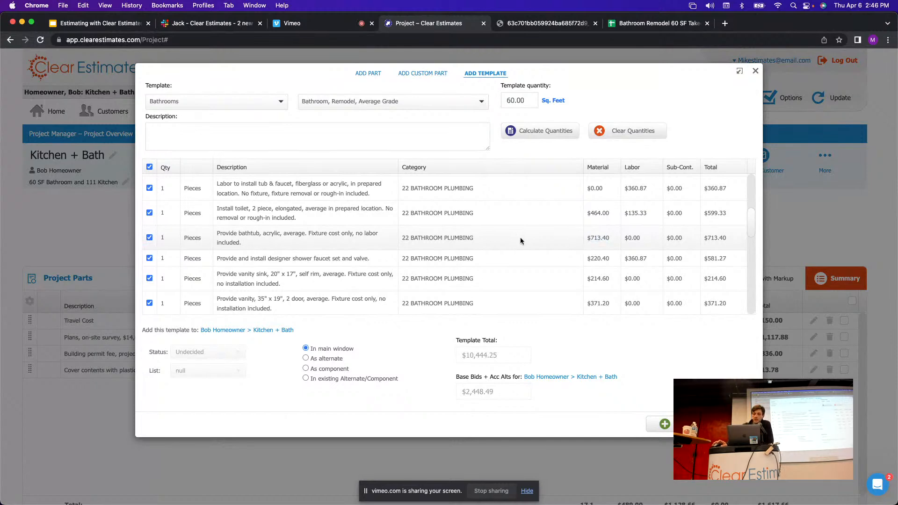
left_click(661, 25)
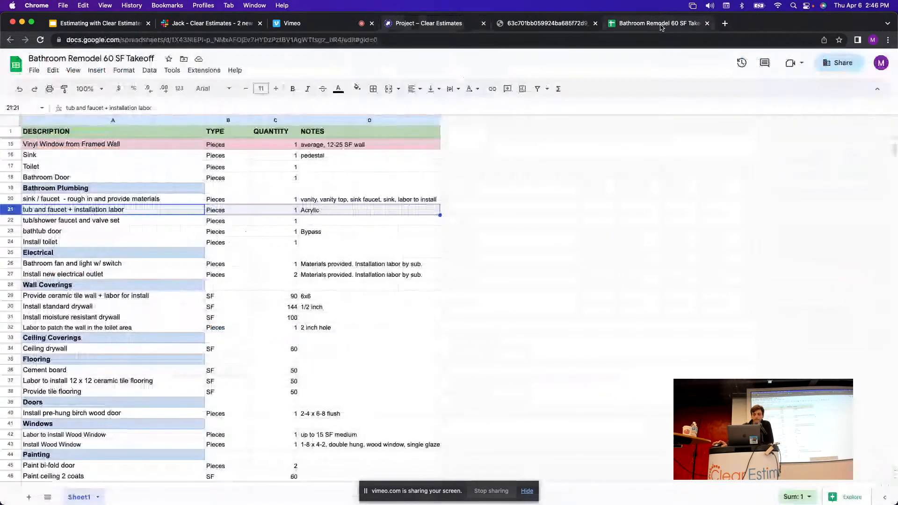
left_click(13, 222)
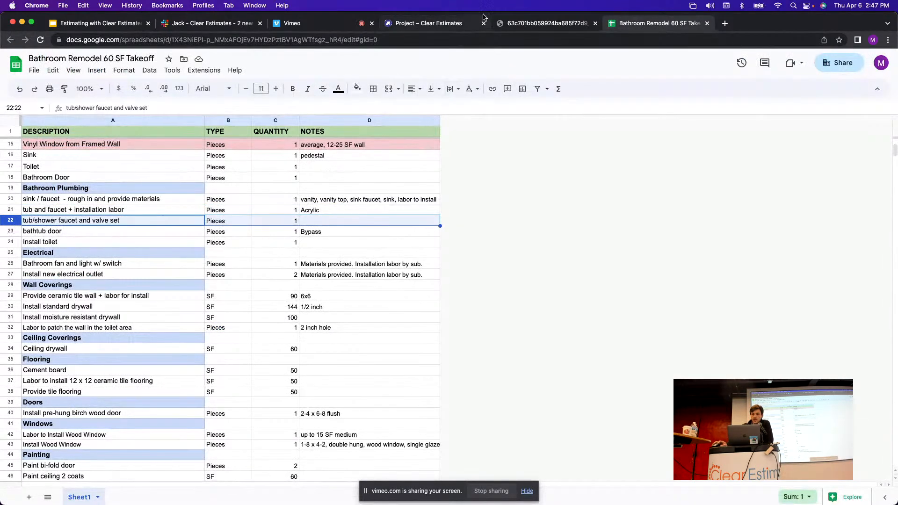
Scroll the template parts list to locate the tub and shower faucet items.
left_click(453, 26)
scroll(343, 242, "up", 1)
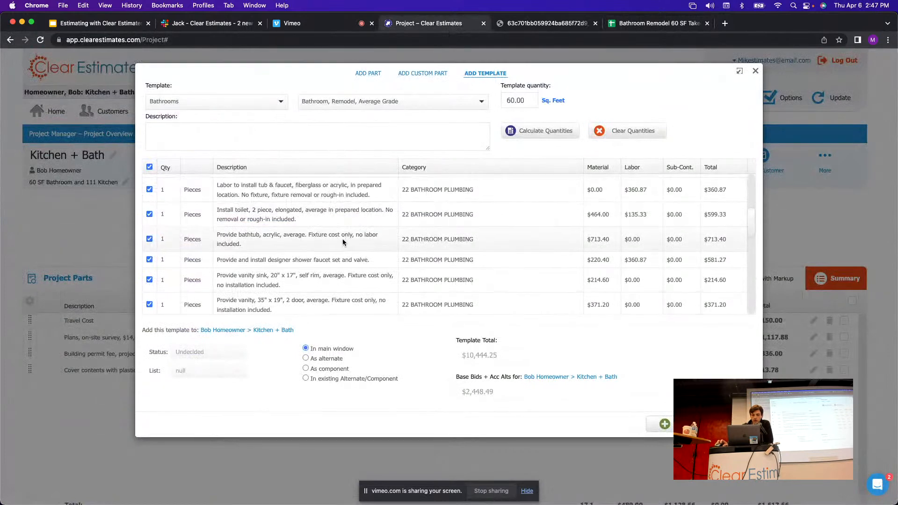
scroll(335, 240, "up", 3)
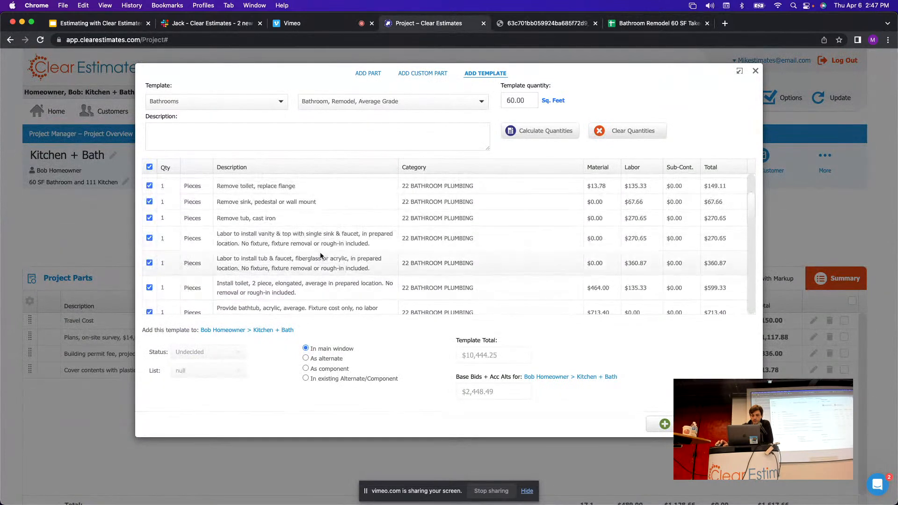
scroll(331, 239, "down", 3)
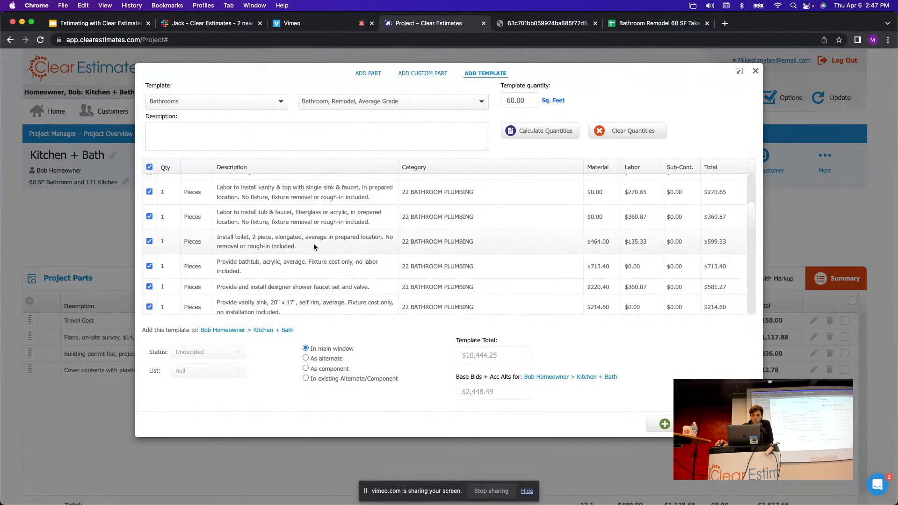
scroll(312, 210, "down", 1)
scroll(309, 213, "up", 1)
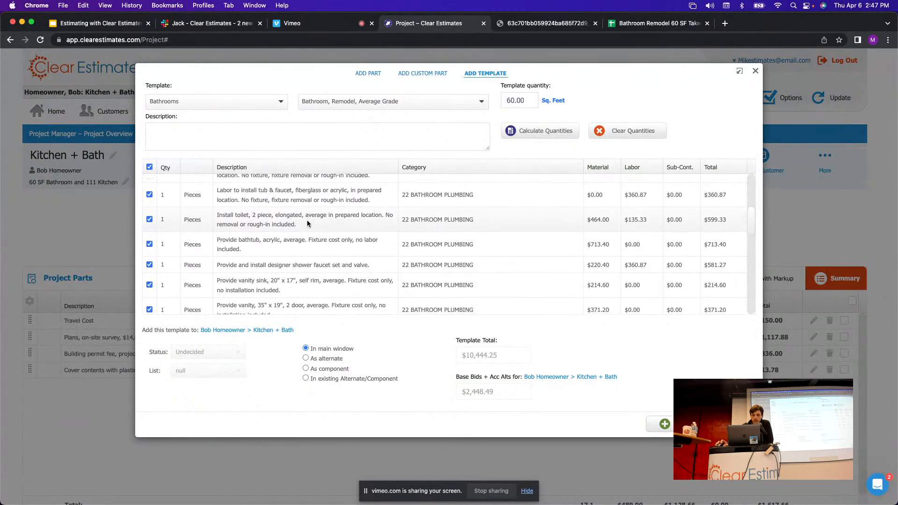
scroll(285, 207, "down", 2)
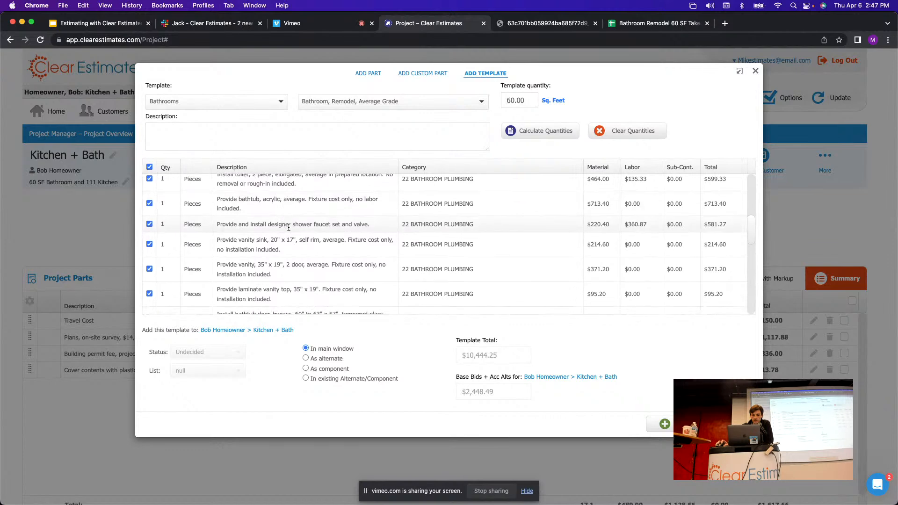
scroll(290, 226, "down", 1)
scroll(290, 227, "down", 1)
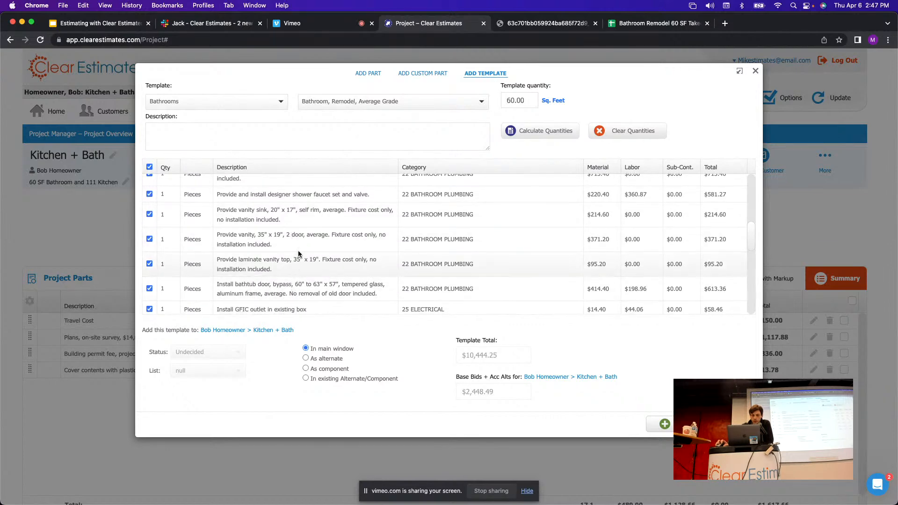
scroll(300, 218, "down", 1)
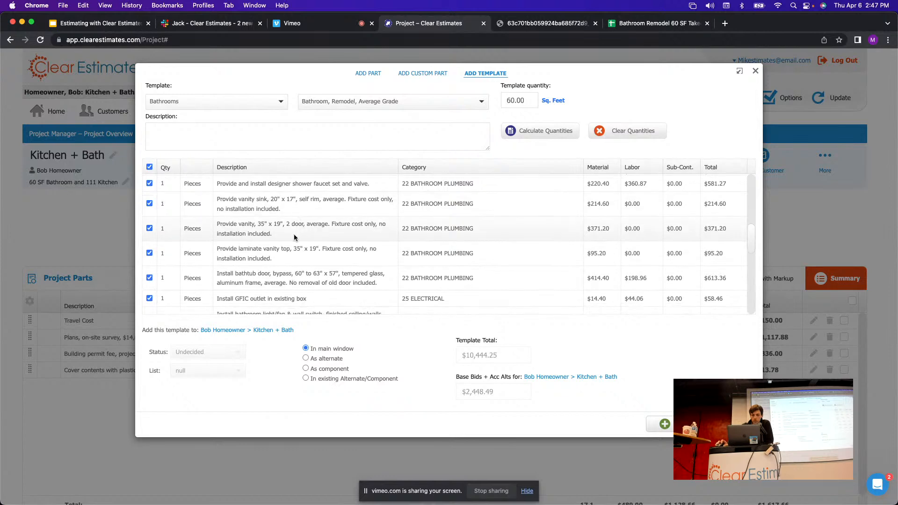
scroll(294, 236, "down", 1)
scroll(294, 238, "up", 2)
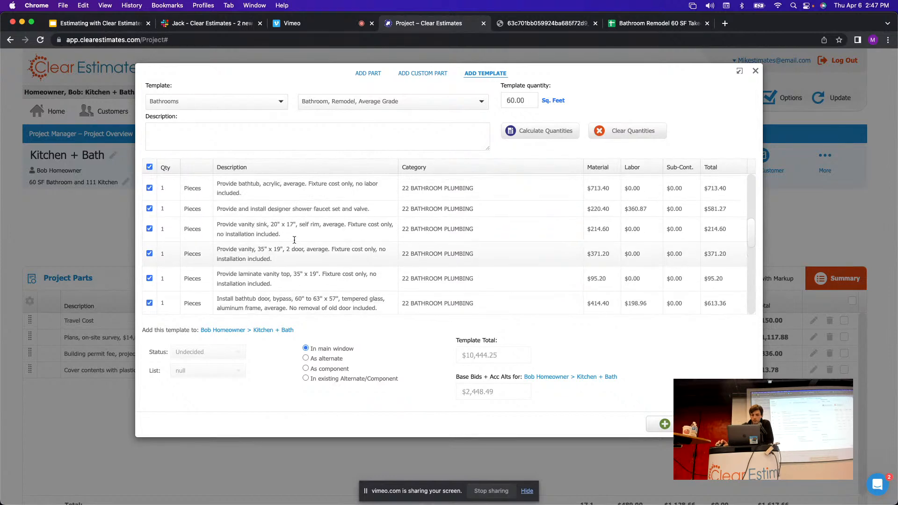
scroll(294, 240, "up", 5)
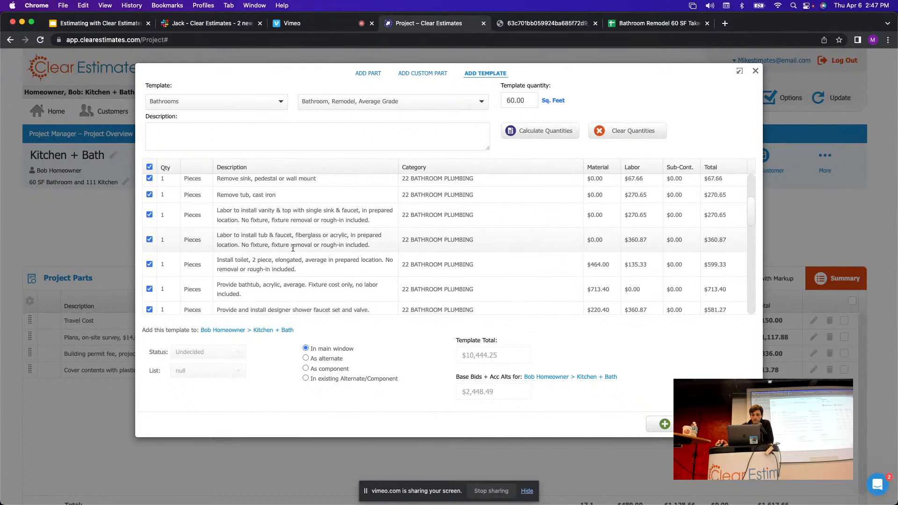
scroll(291, 226, "up", 2)
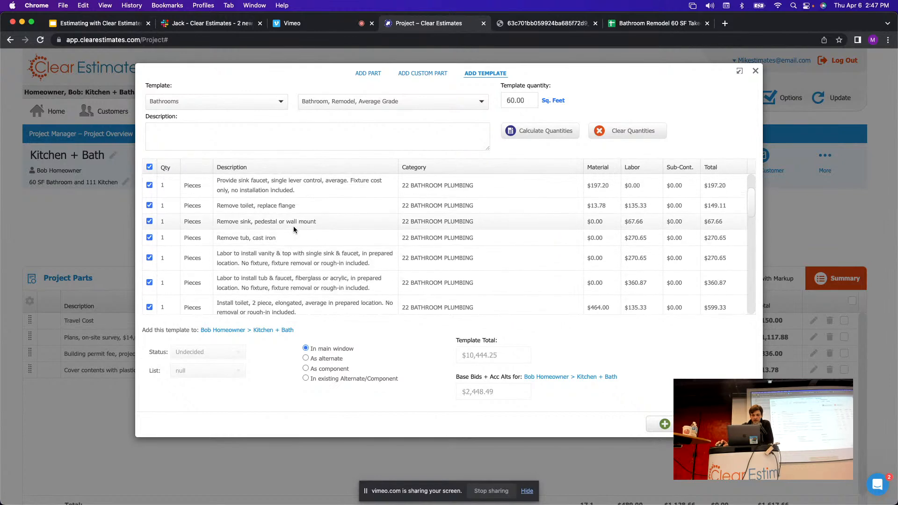
scroll(293, 226, "down", 3)
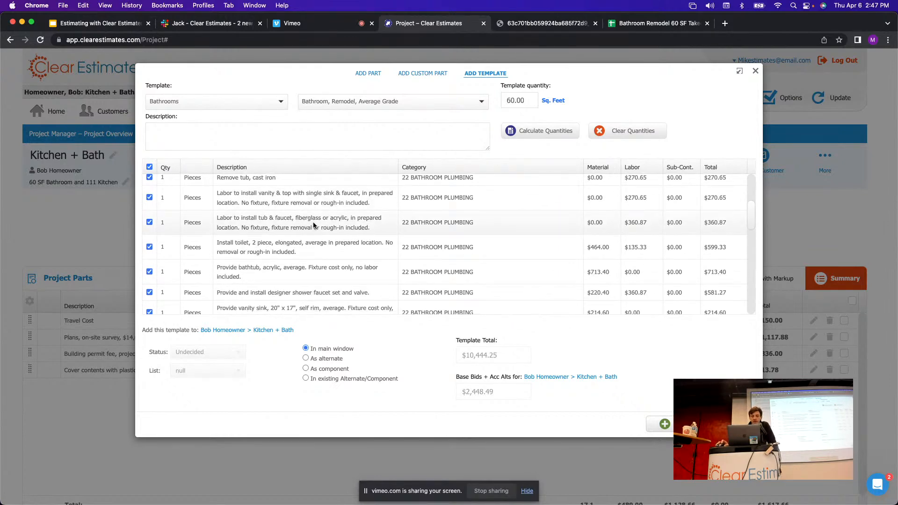
scroll(313, 226, "down", 1)
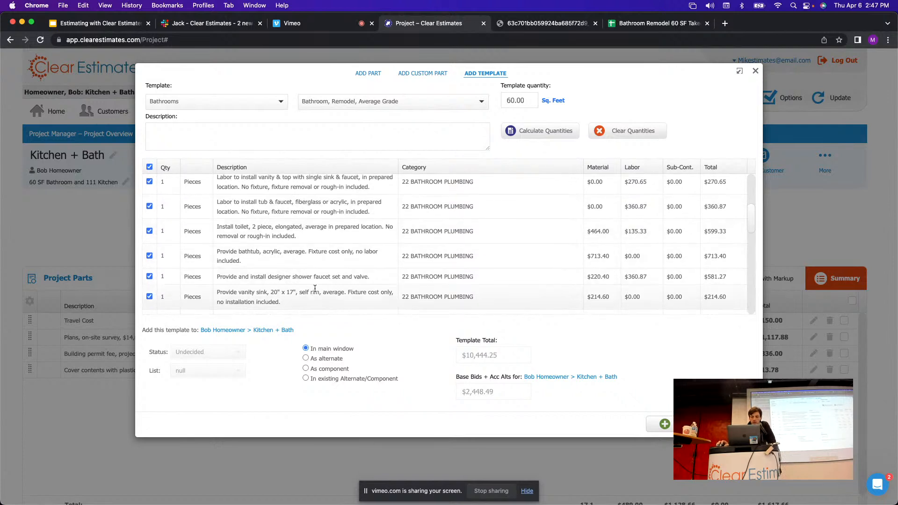
Compare the designer shower faucet set and valve line with the takeoff's 1-piece entry.
left_click_drag(329, 277, 217, 278)
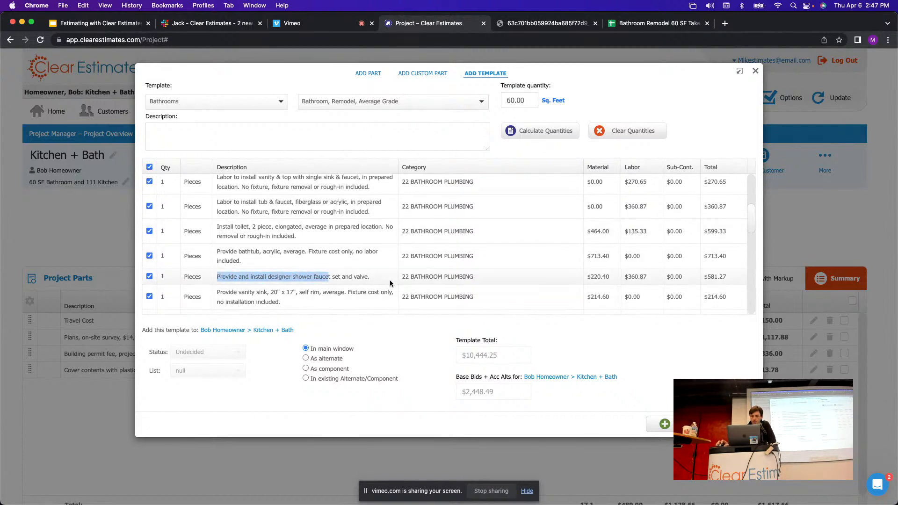
left_click_drag(370, 277, 219, 278)
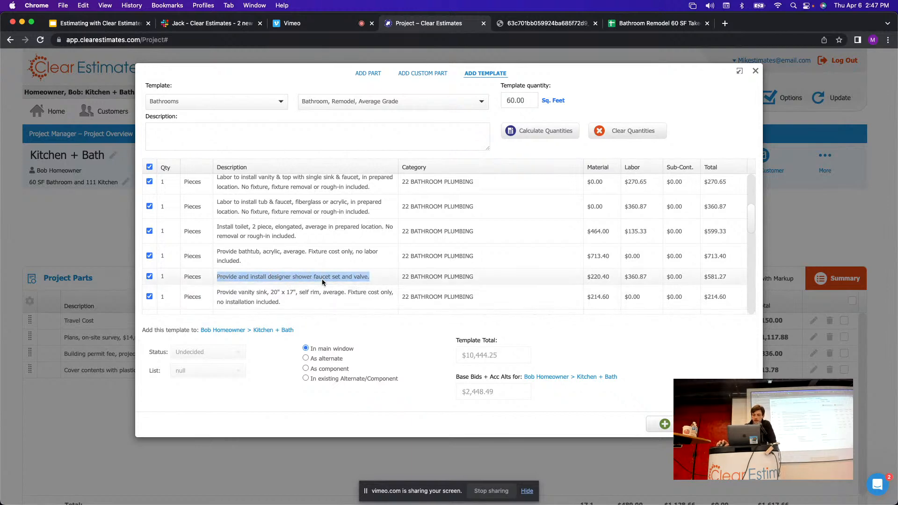
left_click(344, 281)
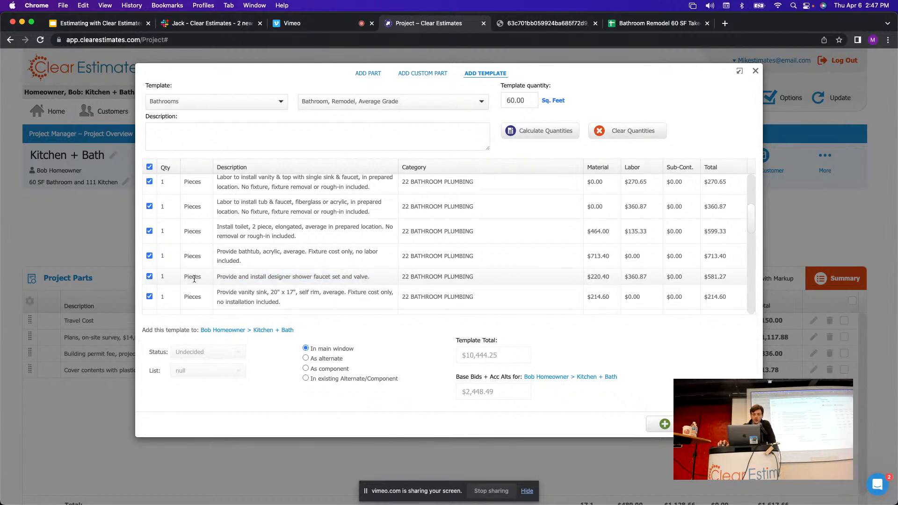
left_click(686, 22)
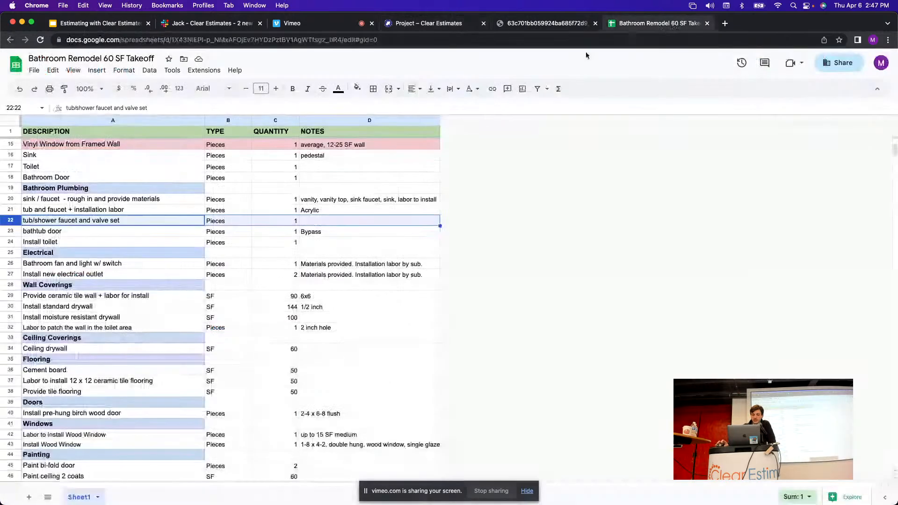
left_click(15, 231)
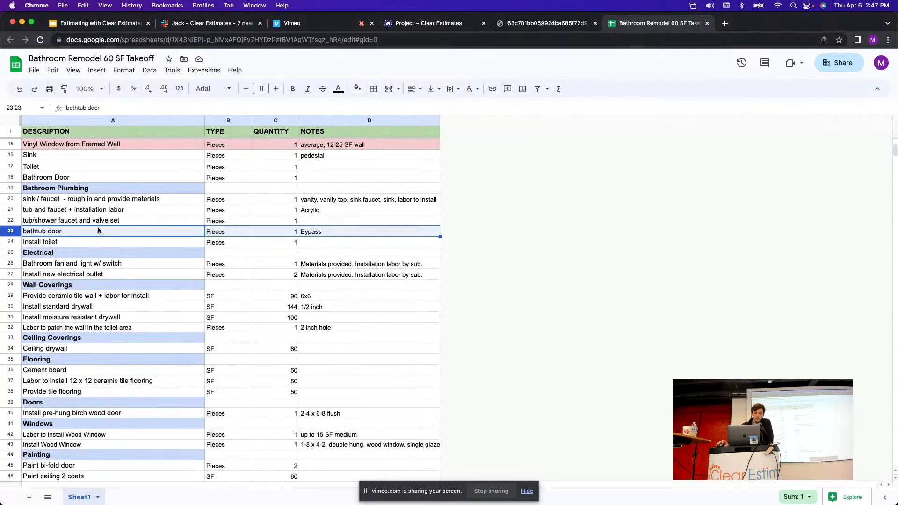
left_click(8, 243)
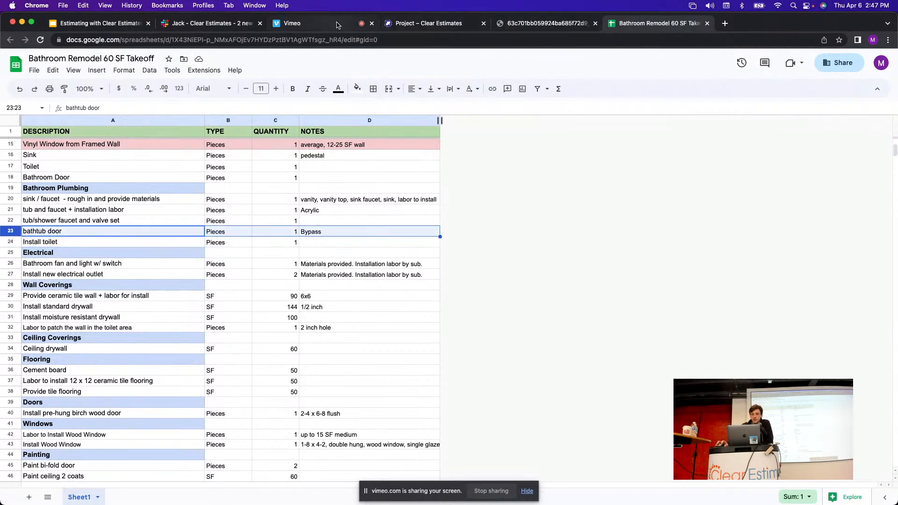
left_click(435, 23)
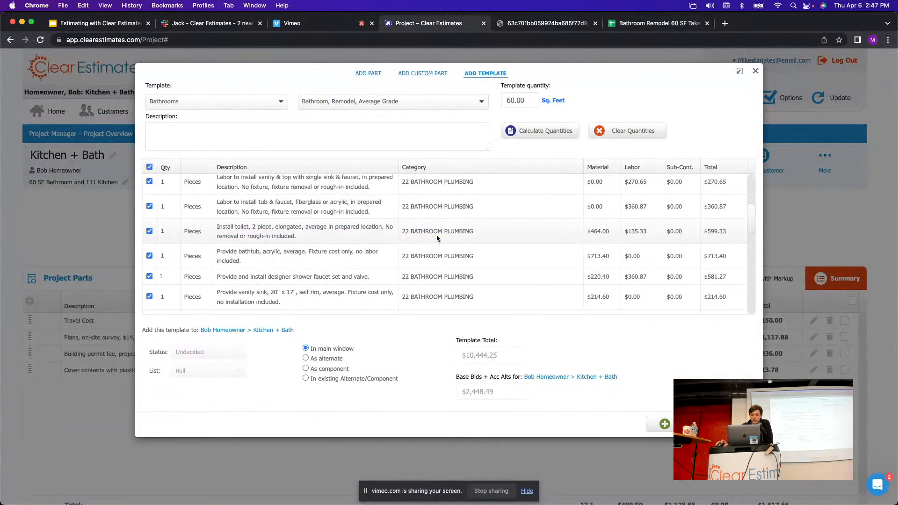
left_click(655, 23)
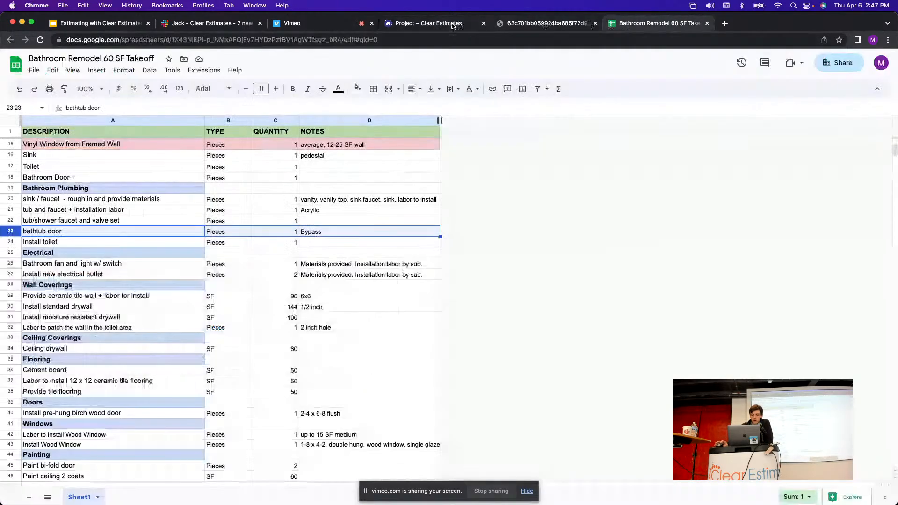
left_click(435, 23)
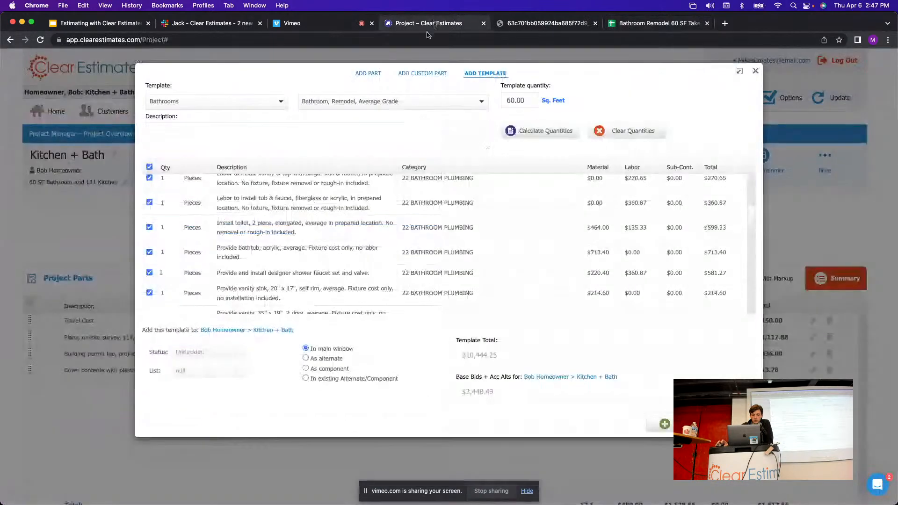
scroll(392, 248, "down", 1)
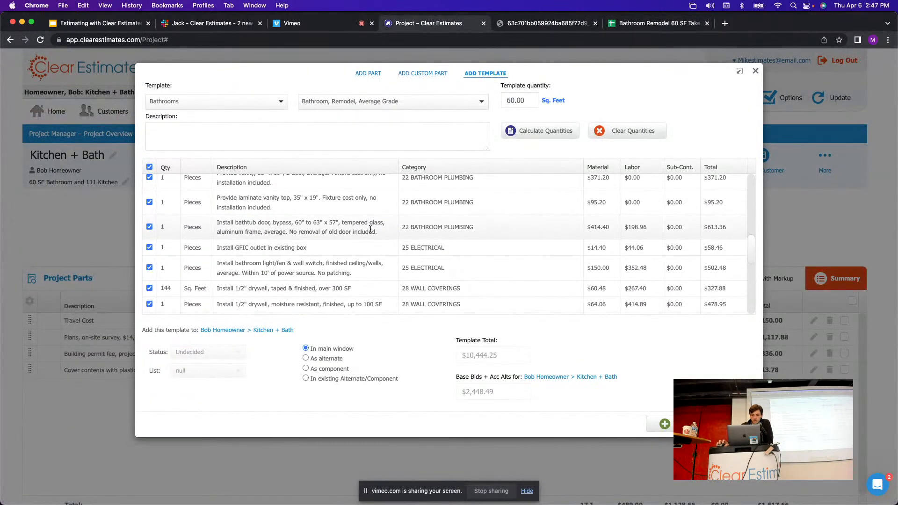
scroll(304, 236, "up", 1)
left_click_drag(270, 233, 217, 235)
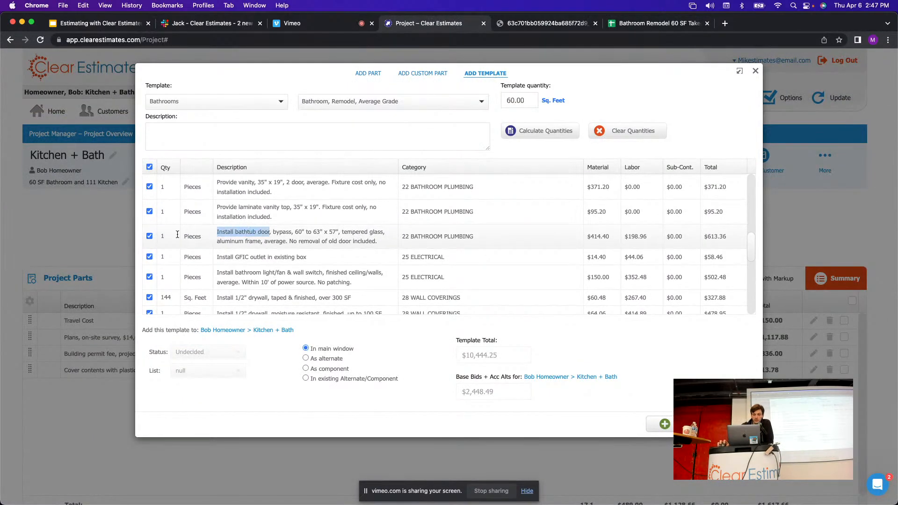
left_click(161, 239)
left_click(658, 23)
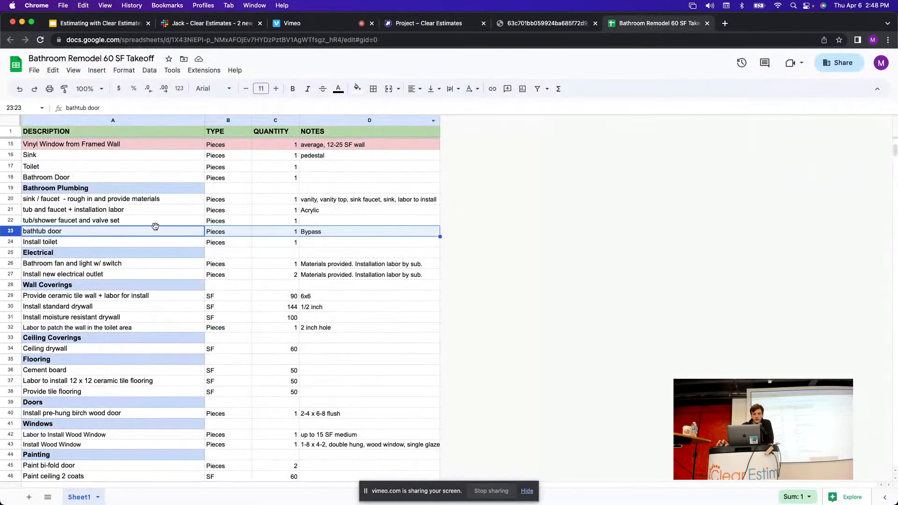
left_click(12, 242)
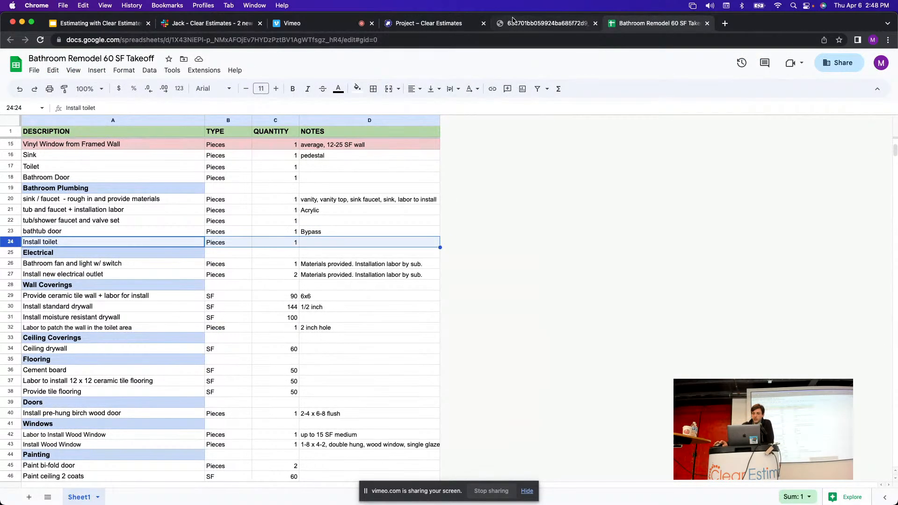
left_click(428, 23)
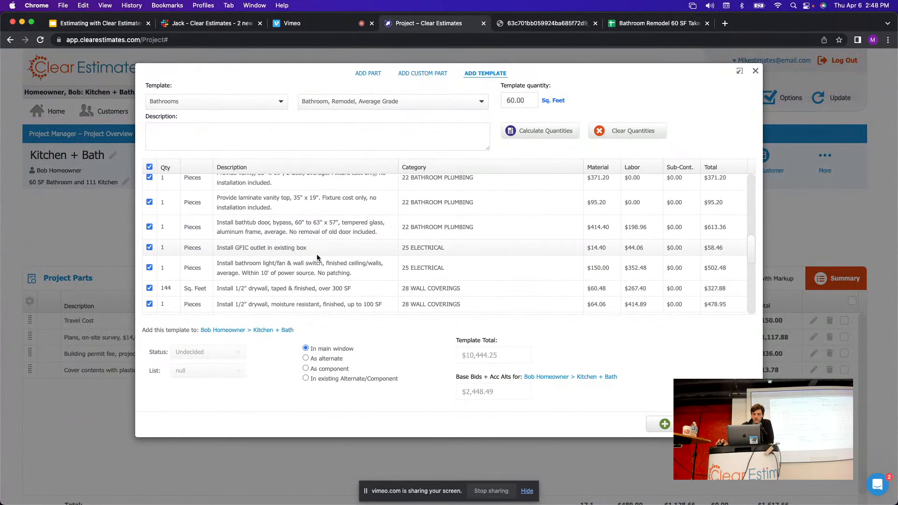
scroll(323, 254, "down", 2)
scroll(335, 245, "up", 3)
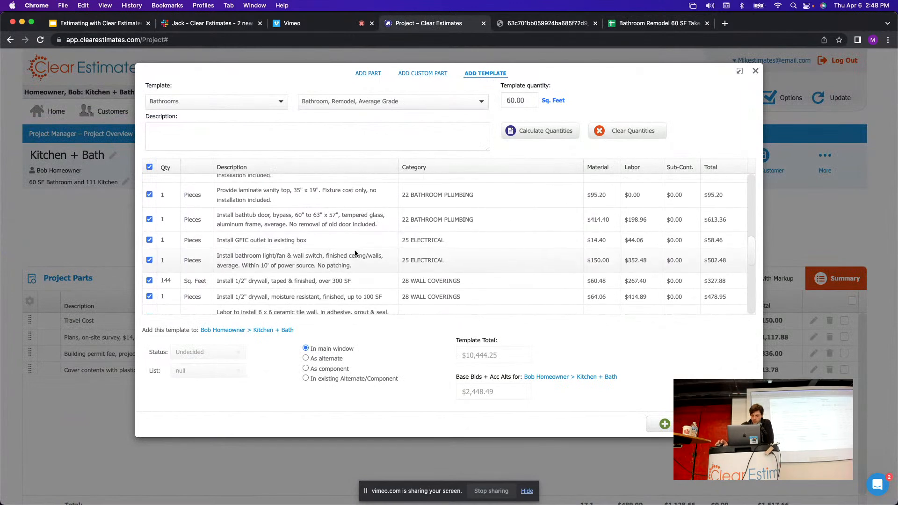
scroll(321, 243, "up", 4)
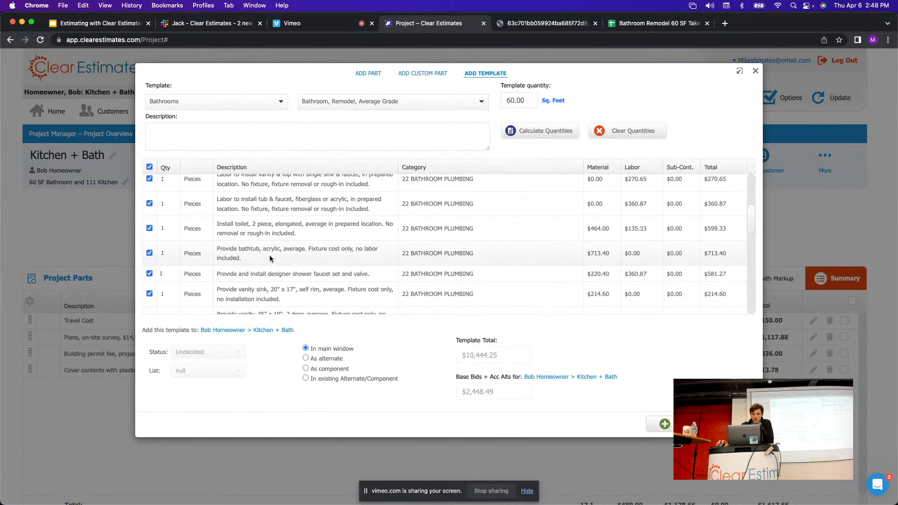
left_click_drag(243, 249, 209, 252)
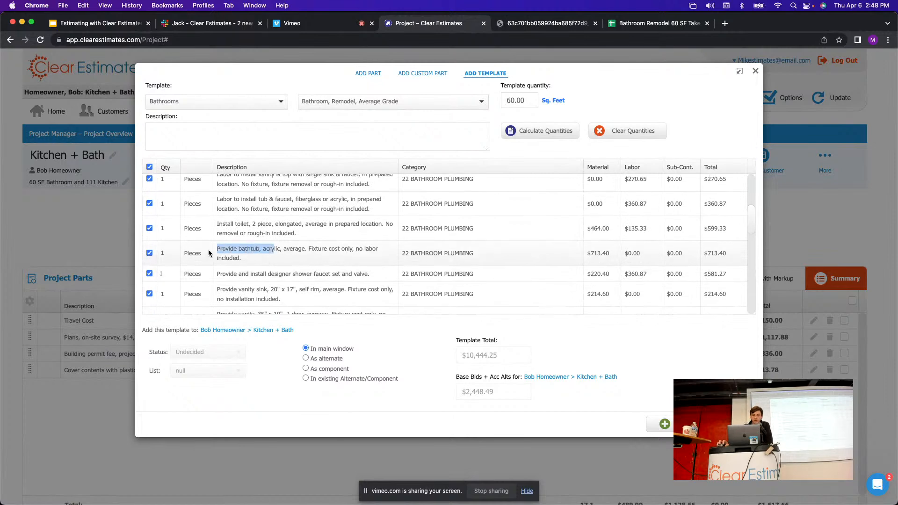
left_click(310, 256)
scroll(327, 260, "up", 1)
scroll(310, 243, "down", 2)
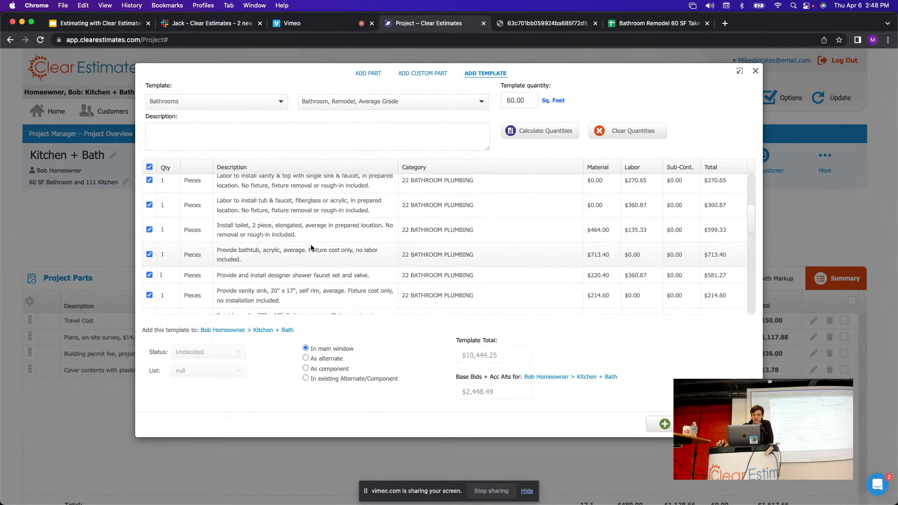
left_click(637, 24)
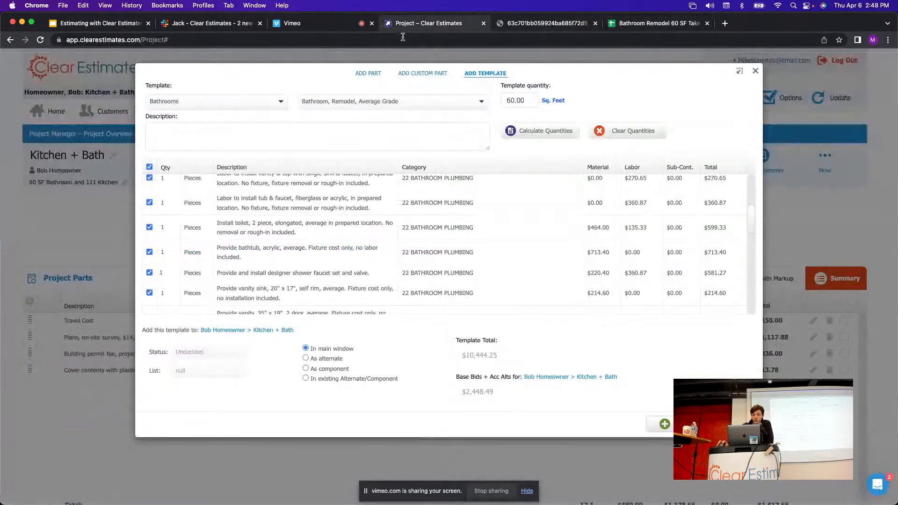
left_click(412, 24)
left_click_drag(264, 223, 212, 231)
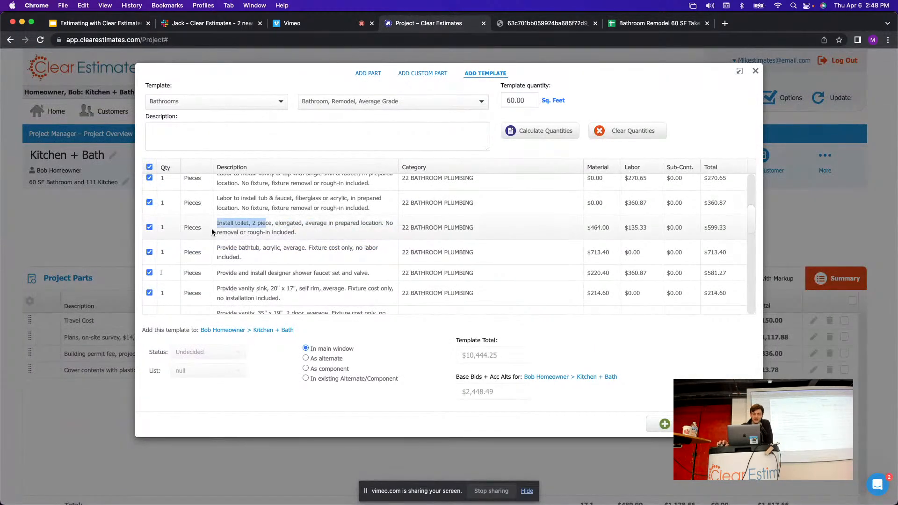
left_click(356, 227)
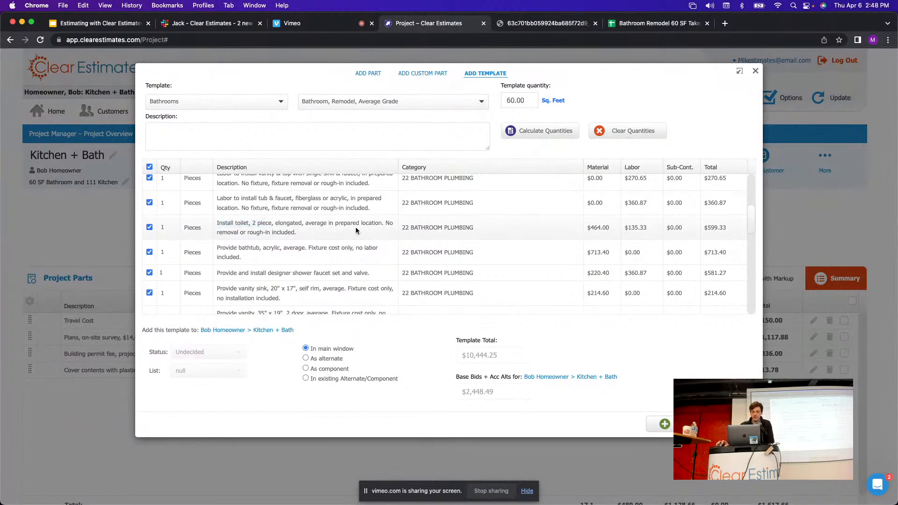
left_click(658, 23)
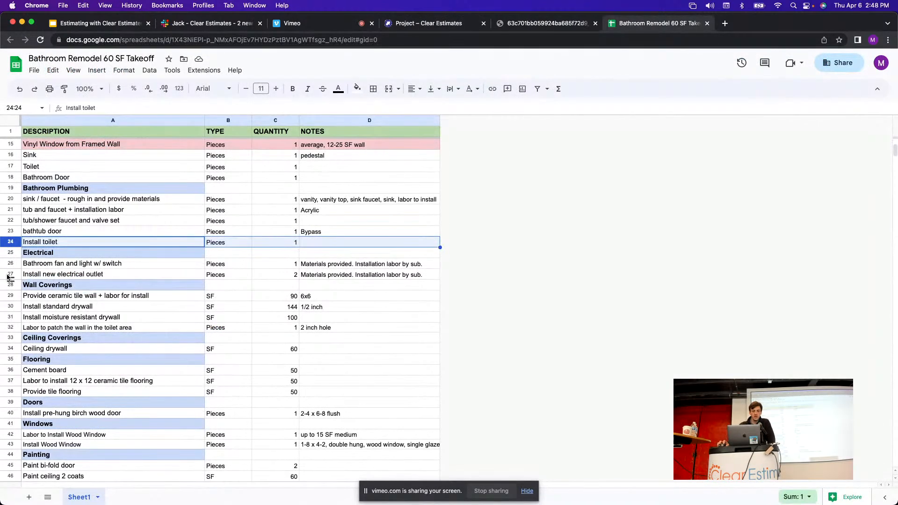
Review the takeoff's Electrical rows: bathroom fan and light, and new outlet.
left_click(11, 252)
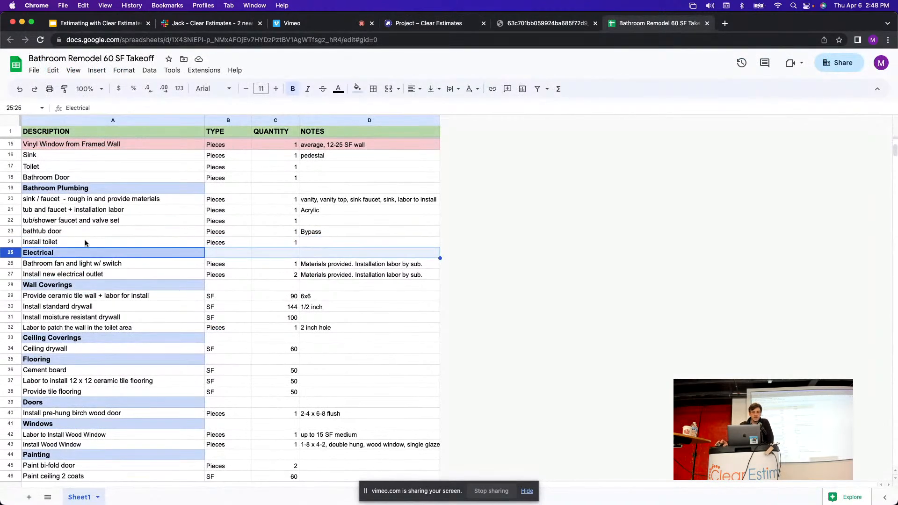
scroll(189, 269, "down", 1)
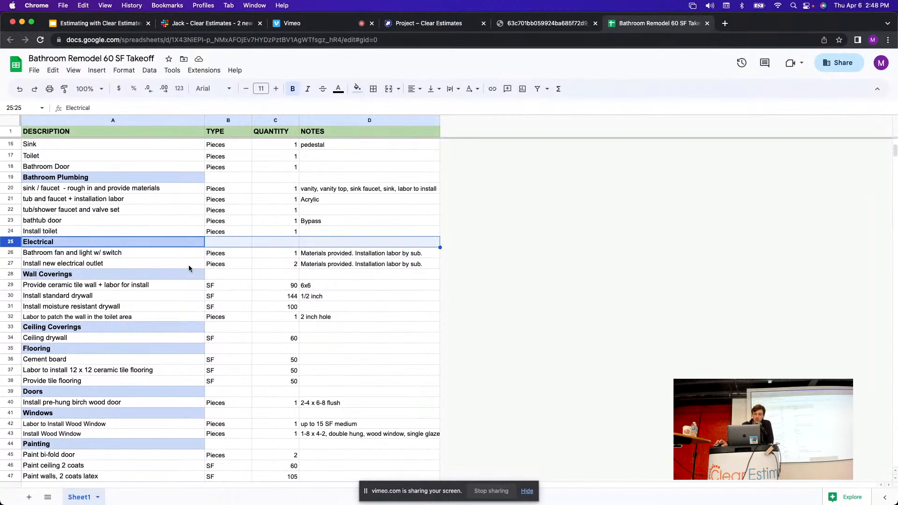
left_click(348, 255)
left_click(353, 268)
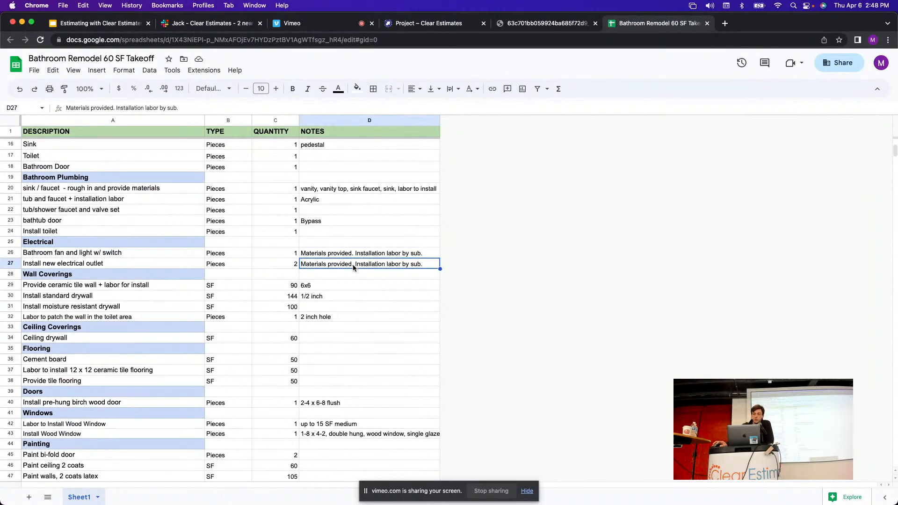
left_click(349, 256)
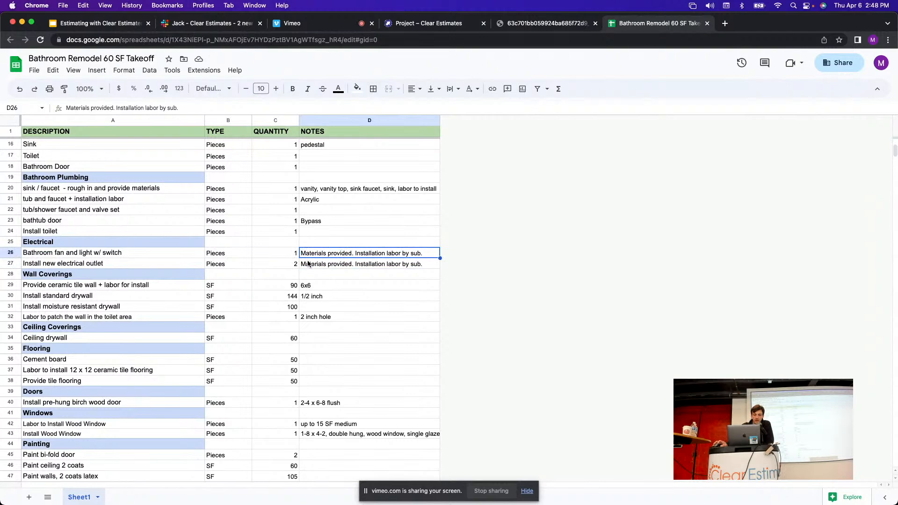
left_click(8, 253)
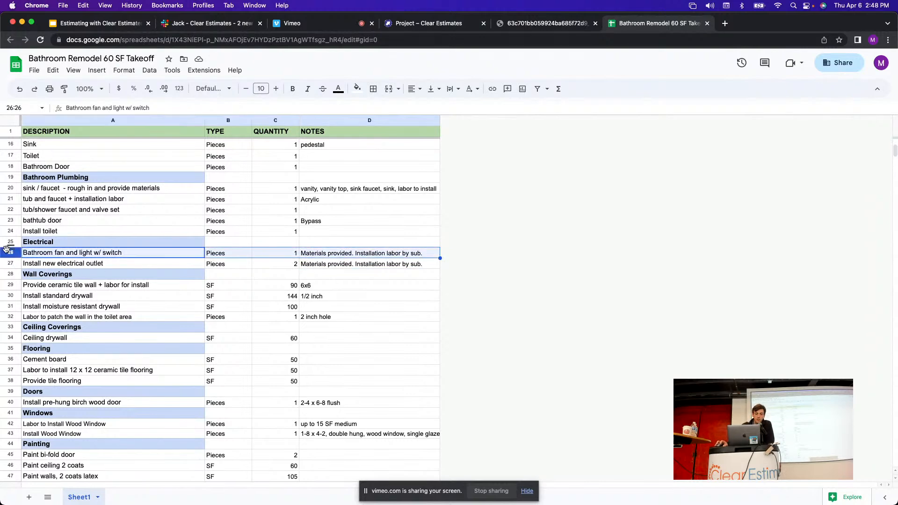
left_click(8, 262)
left_click(8, 253)
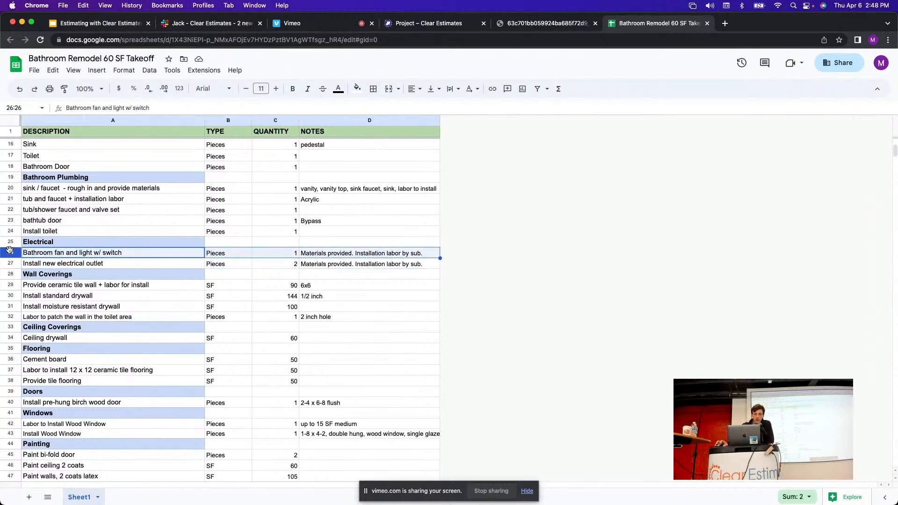
Compare the template's GFIC outlet item with the takeoff's outlet row.
left_click(459, 28)
scroll(473, 215, "down", 5)
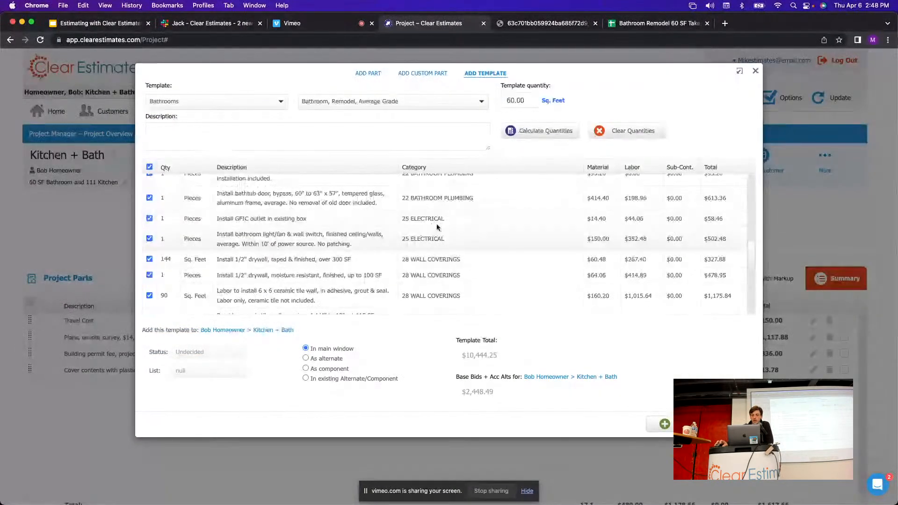
left_click_drag(313, 219, 360, 242)
left_click(629, 24)
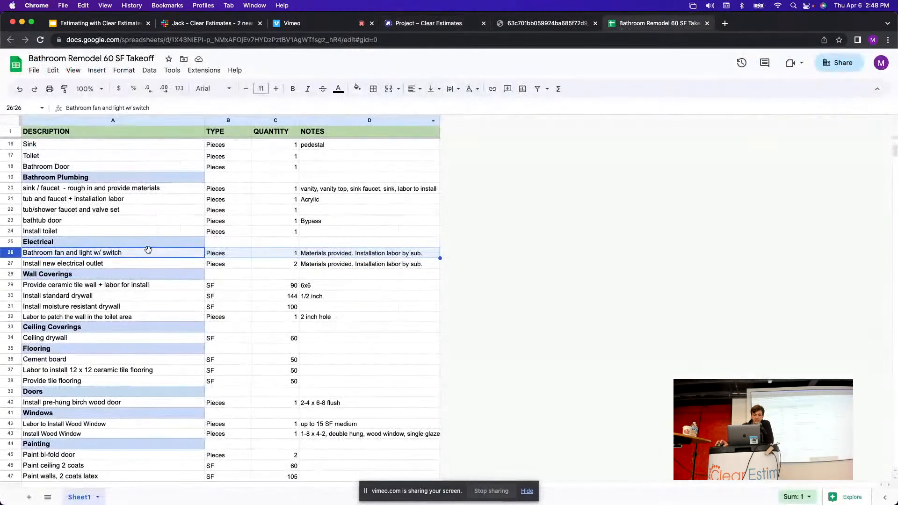
left_click(414, 24)
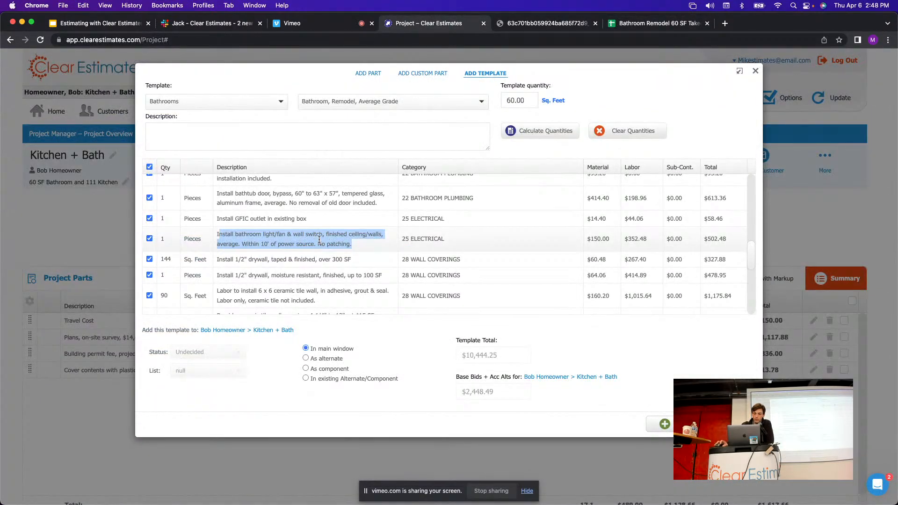
left_click(635, 24)
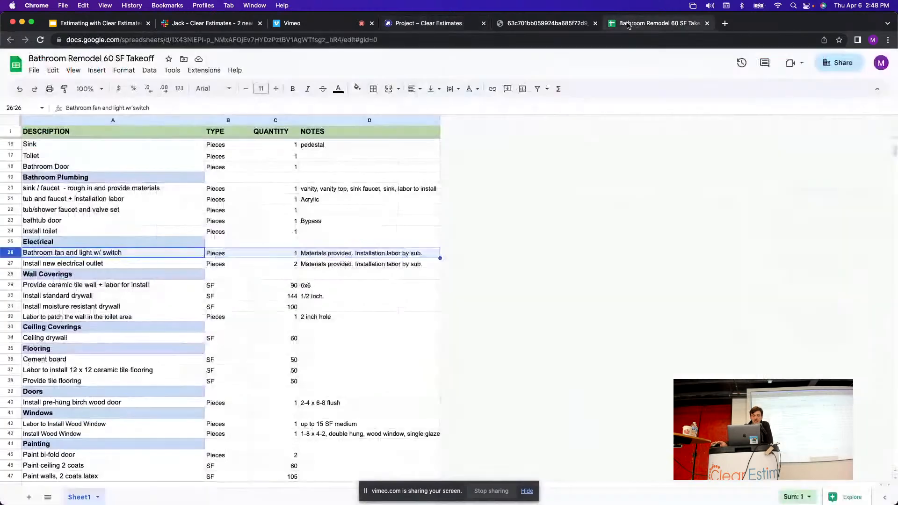
Shade the Electrical rows 26–27 light blue in the takeoff.
left_click(10, 265, "shift")
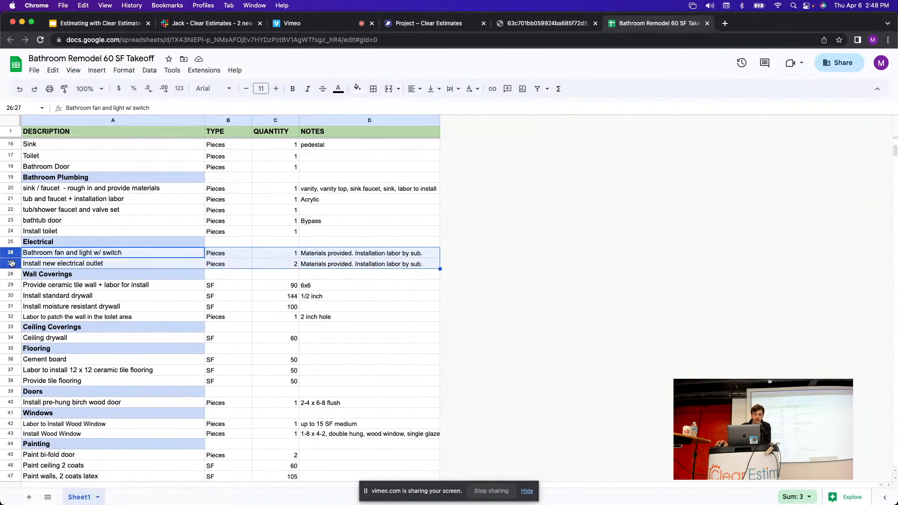
left_click(357, 89)
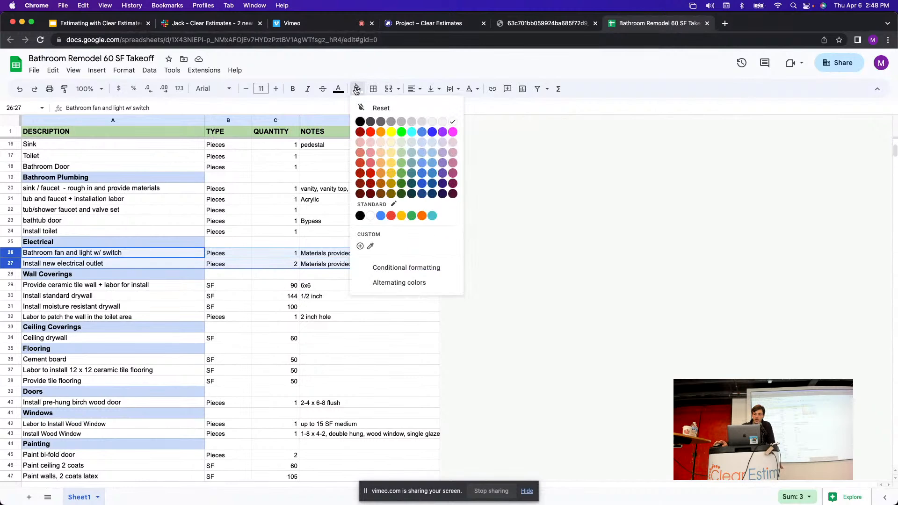
left_click(432, 157)
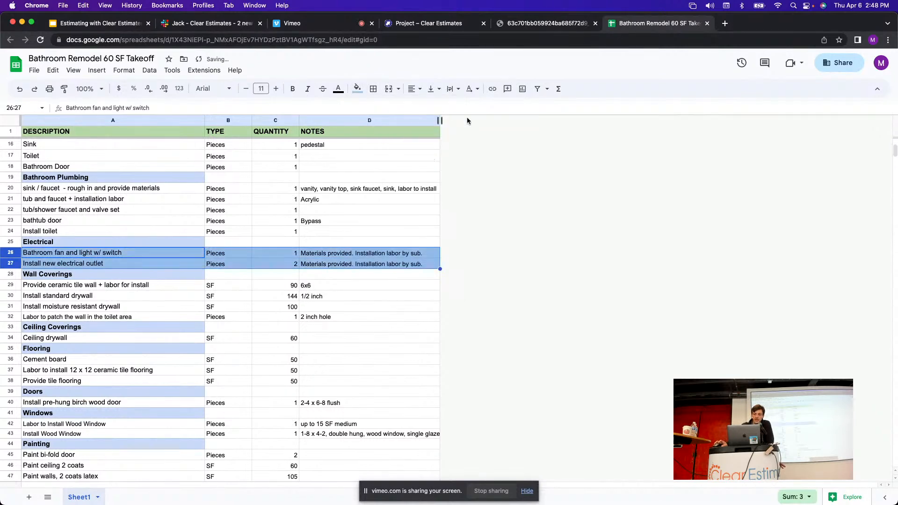
left_click(418, 25)
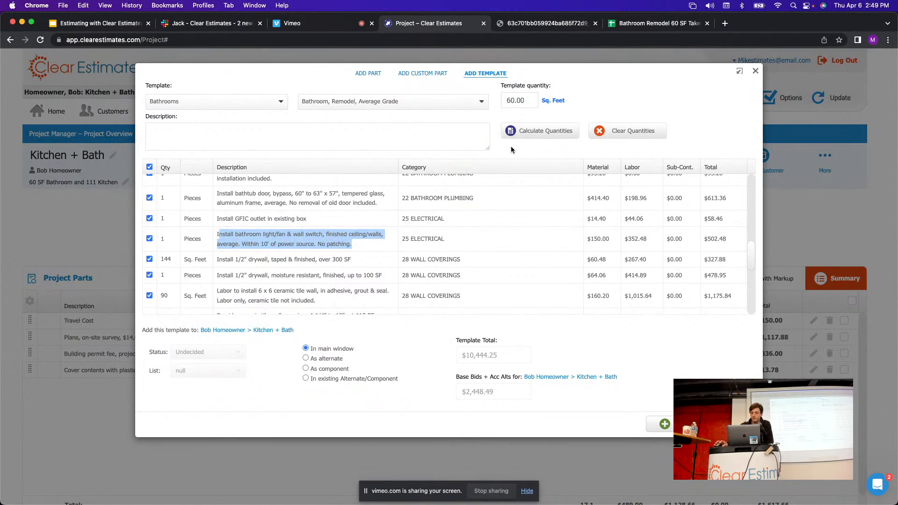
left_click(655, 23)
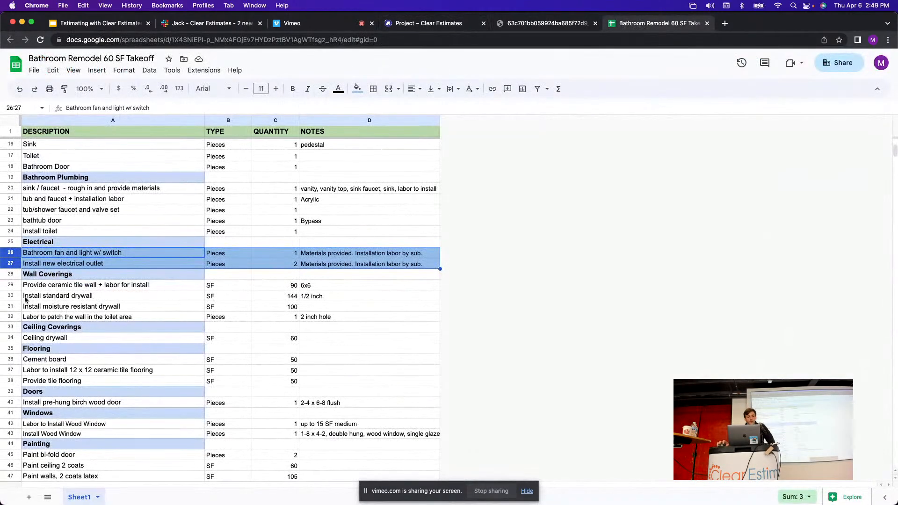
left_click(10, 275)
scroll(176, 278, "down", 4)
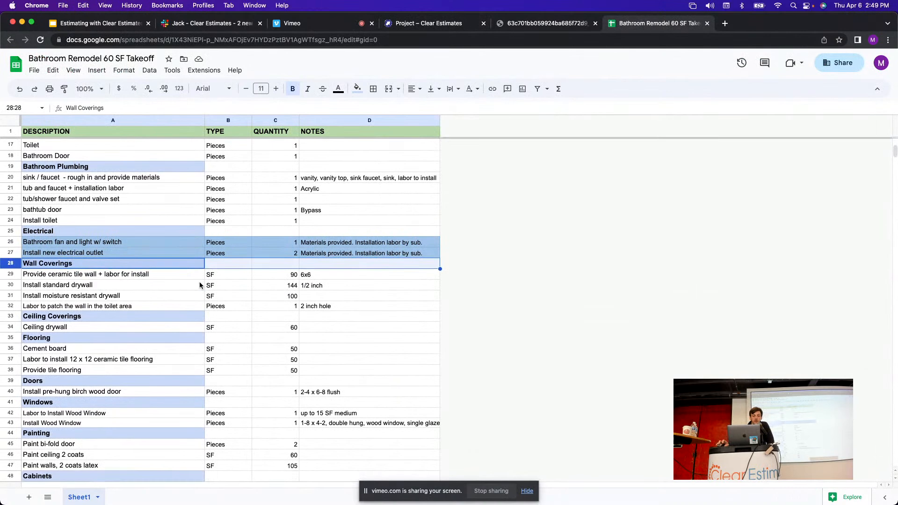
scroll(196, 276, "down", 1)
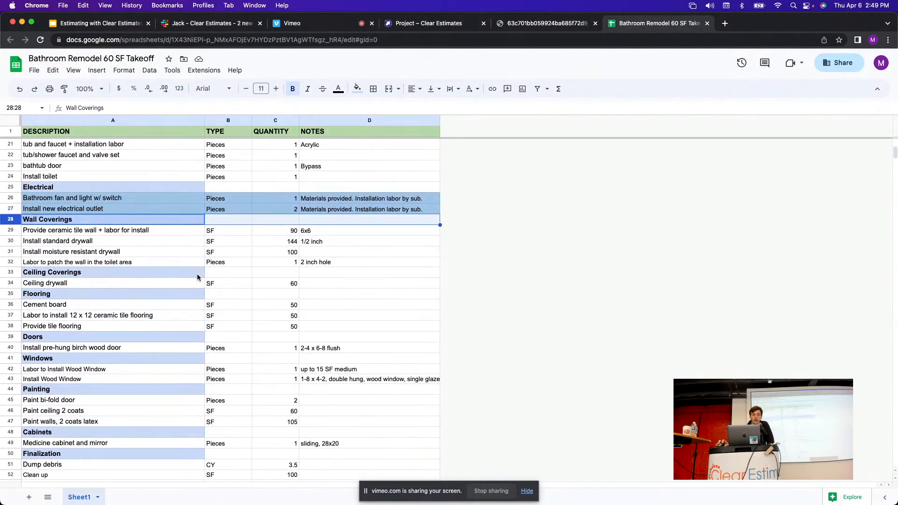
scroll(187, 245, "down", 1)
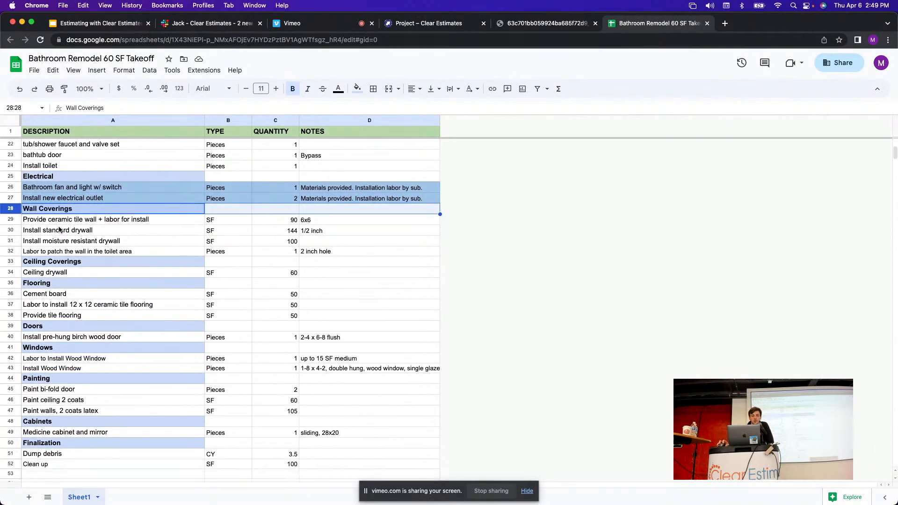
left_click(14, 219)
left_click(423, 23)
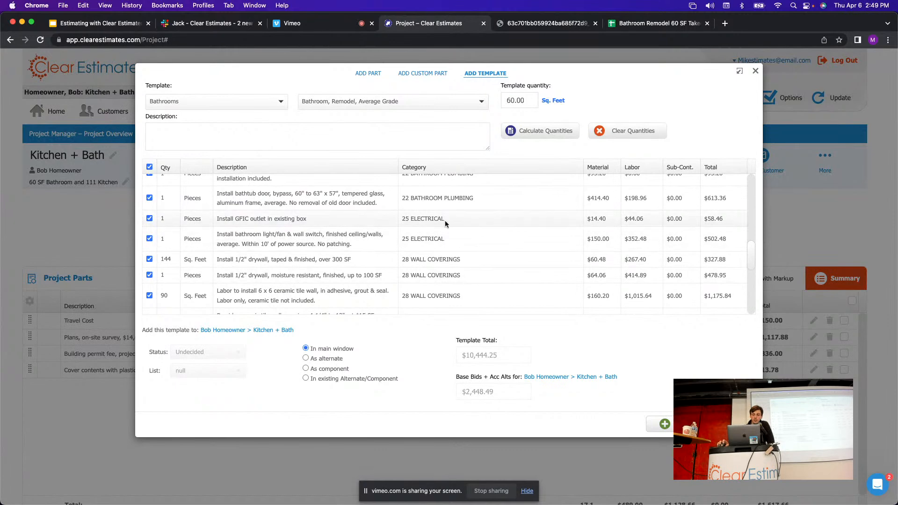
scroll(449, 230, "down", 1)
scroll(454, 237, "up", 2)
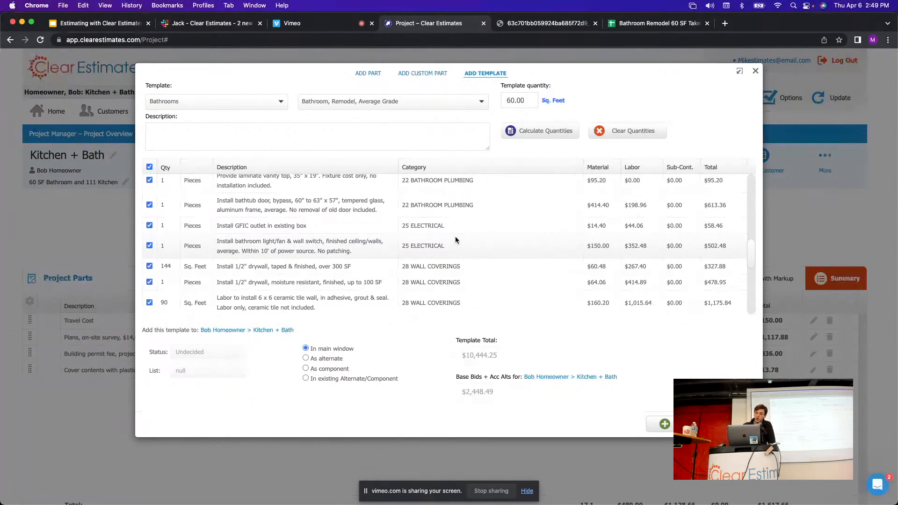
left_click(646, 23)
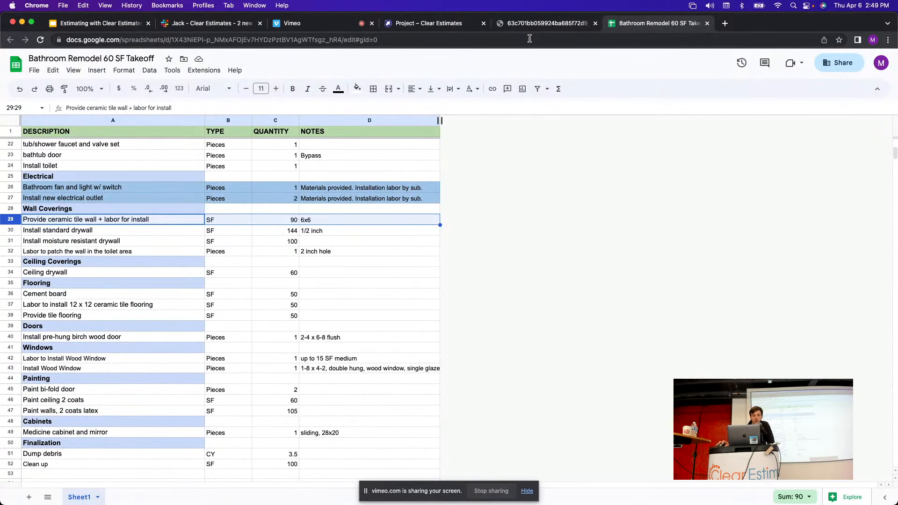
left_click(449, 23)
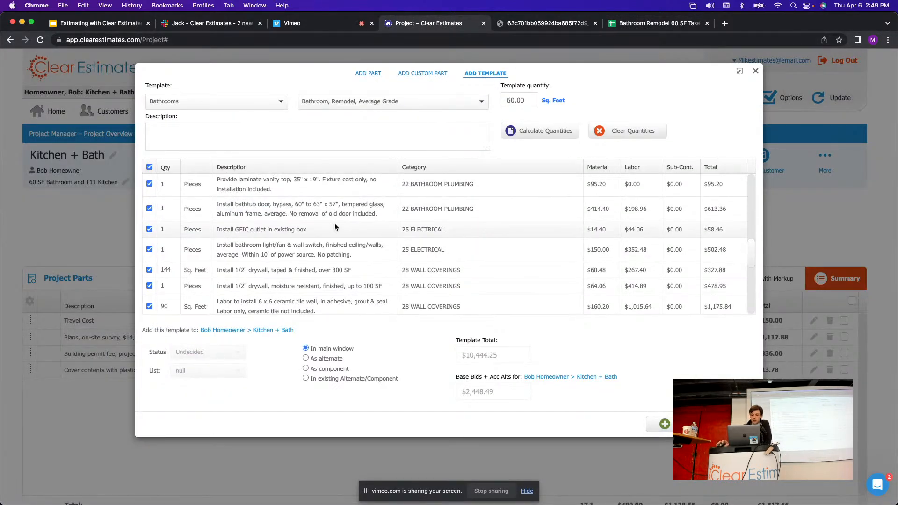
scroll(335, 223, "down", 3)
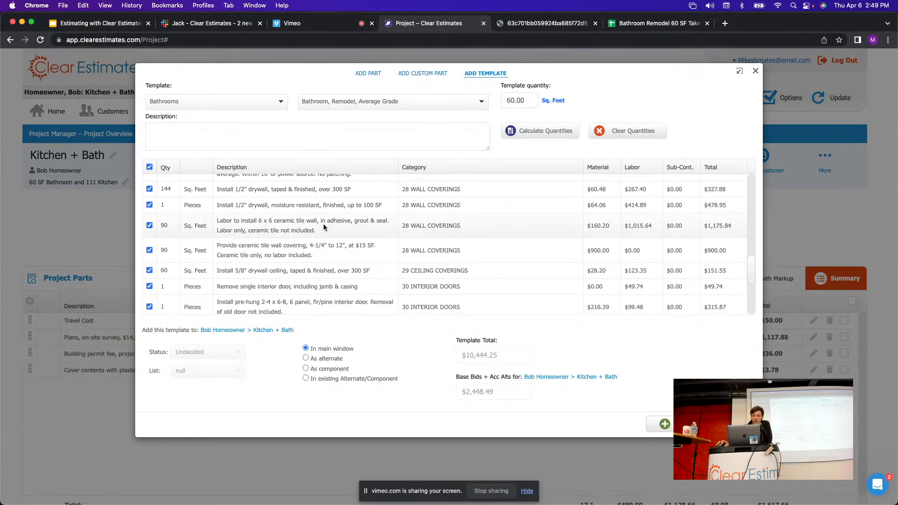
Copy the takeoff's 90 SF ceramic tile wall quantity.
left_click_drag(321, 223, 257, 219)
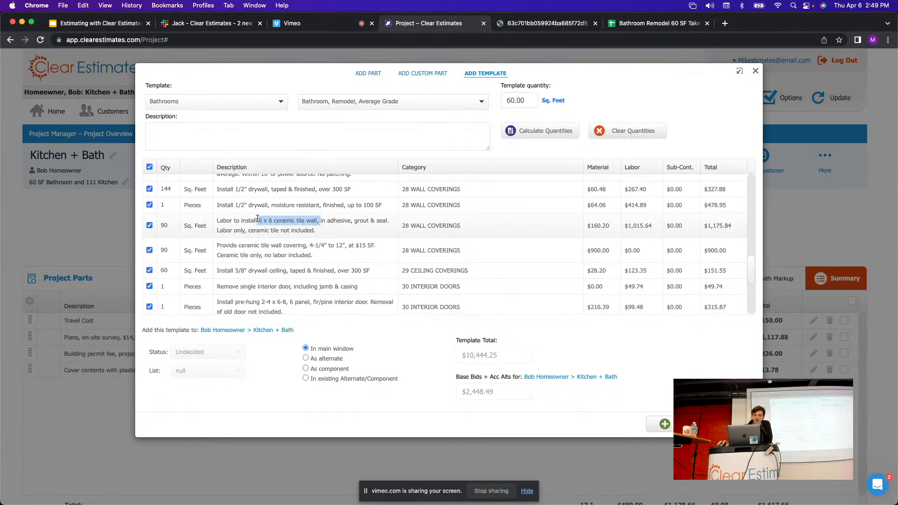
left_click(334, 232)
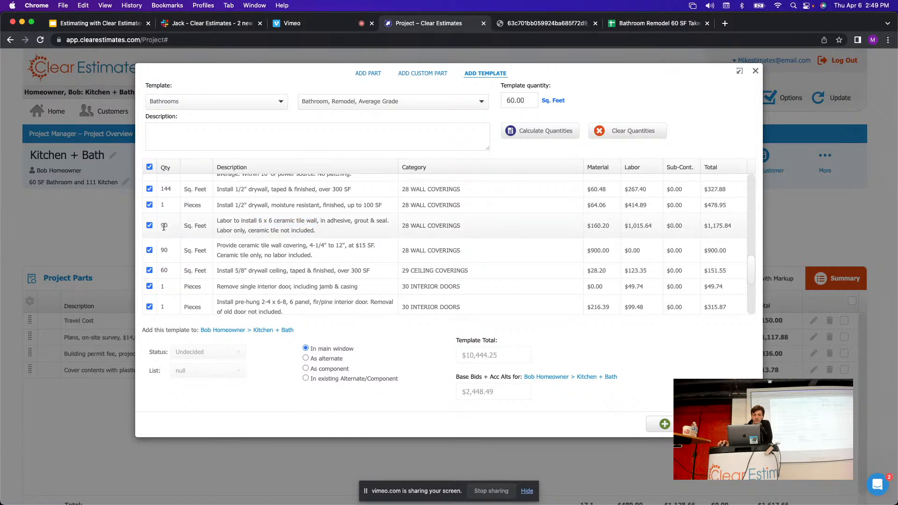
left_click(649, 22)
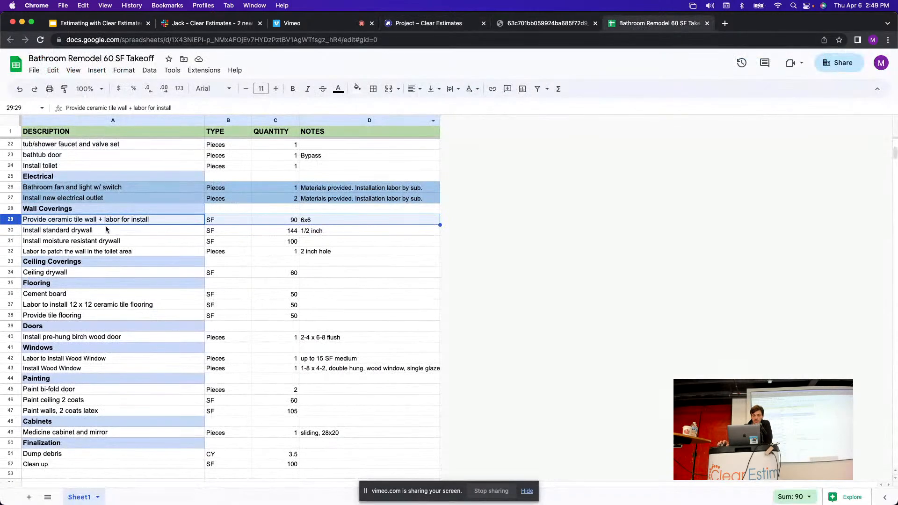
left_click(283, 222)
key("super+c")
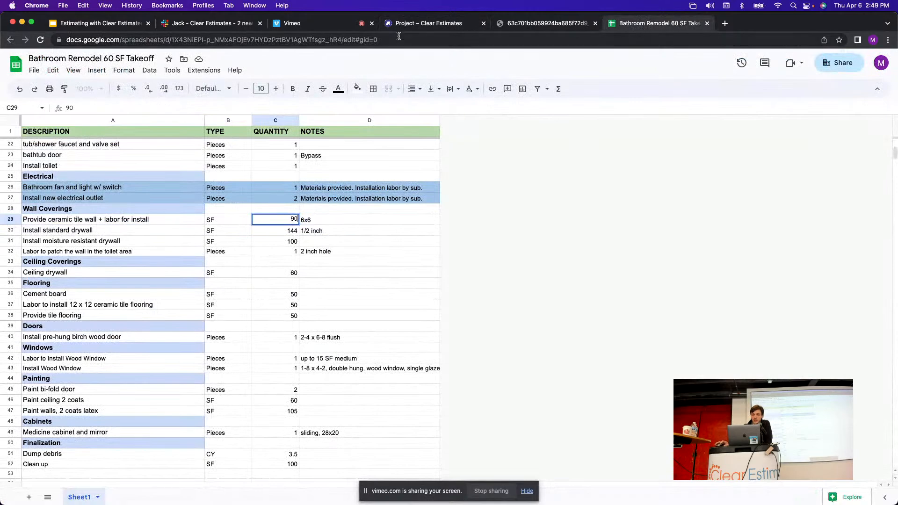
left_click(397, 24)
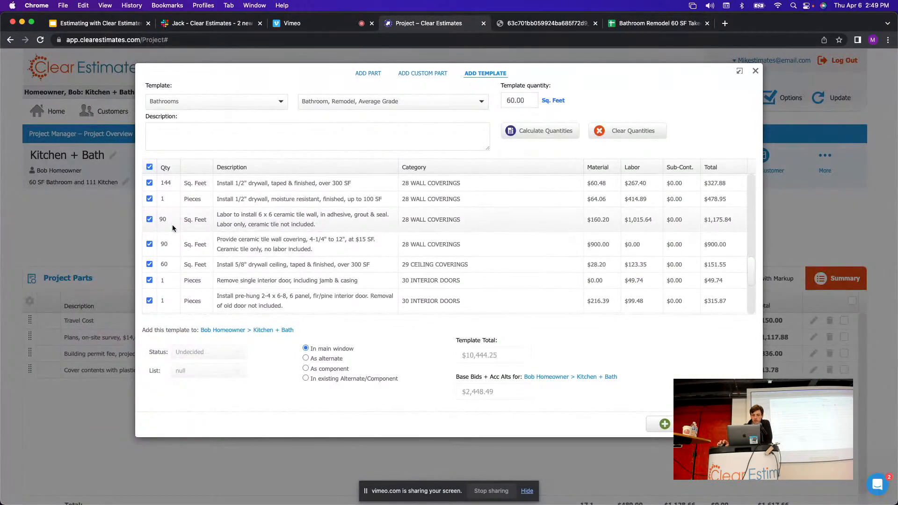
Open the ceramic tile wall labour quantity in the template for editing.
scroll(248, 247, "down", 1)
scroll(248, 247, "down", 1)
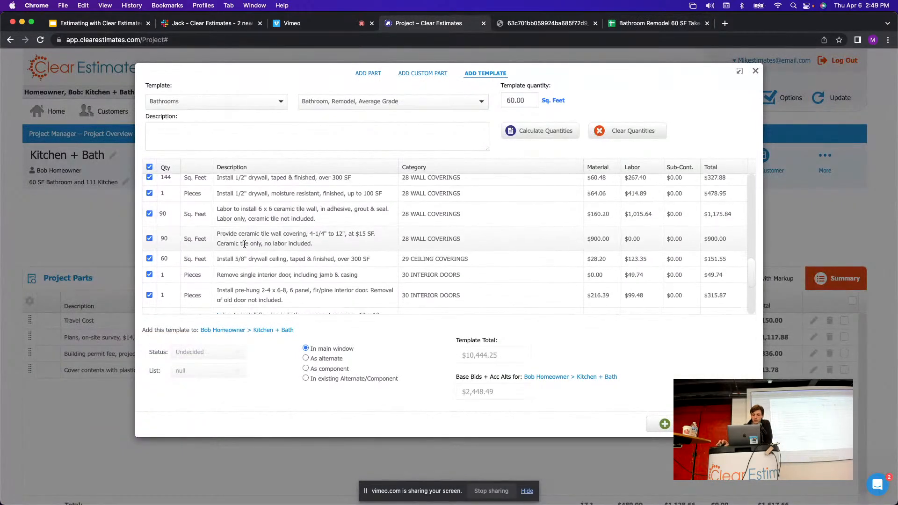
scroll(243, 239, "down", 1)
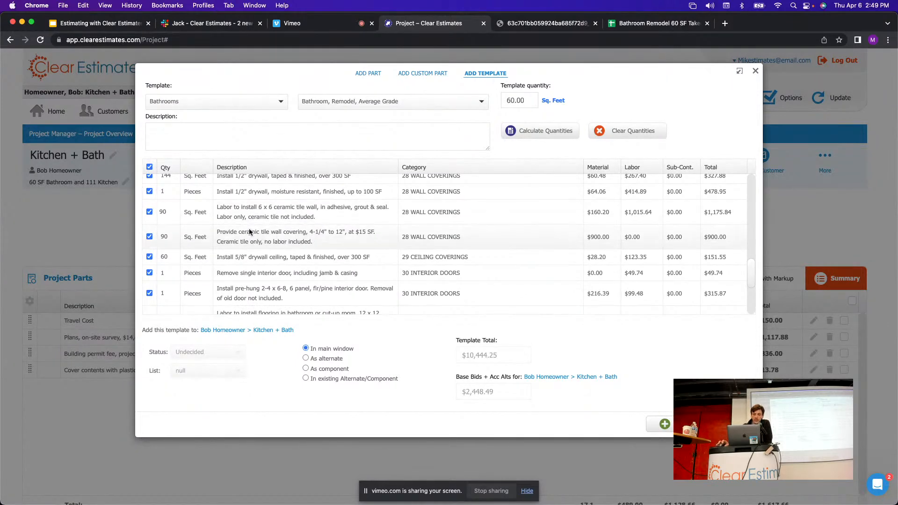
left_click(166, 216)
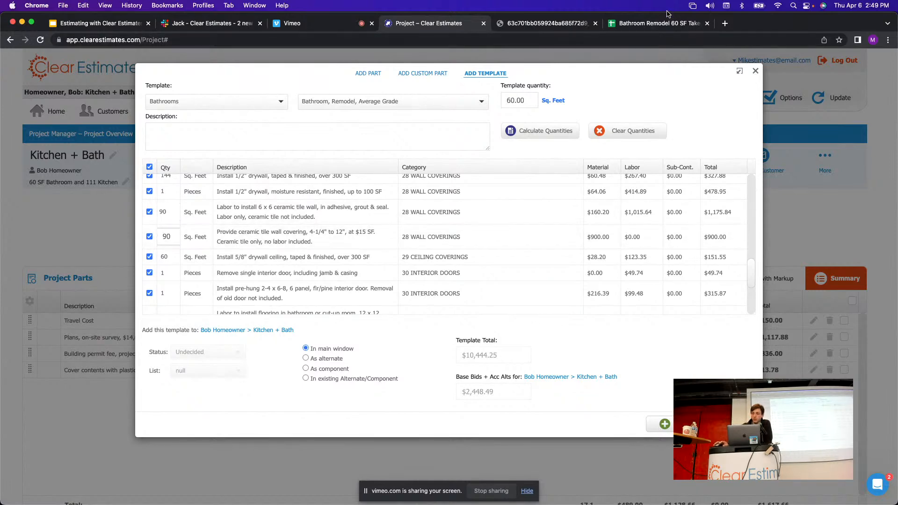
Check the takeoff's Install standard drywall row: 144 SF, 1/2 inch.
left_click(657, 23)
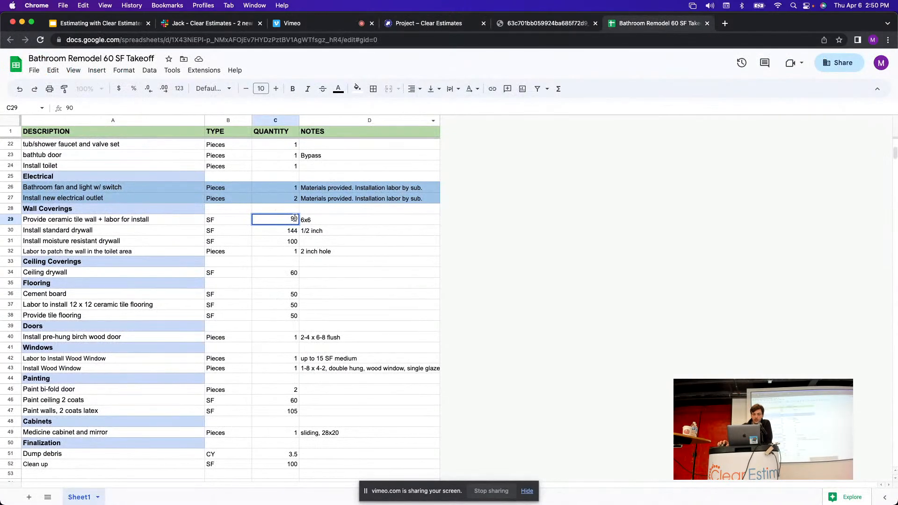
left_click(7, 220)
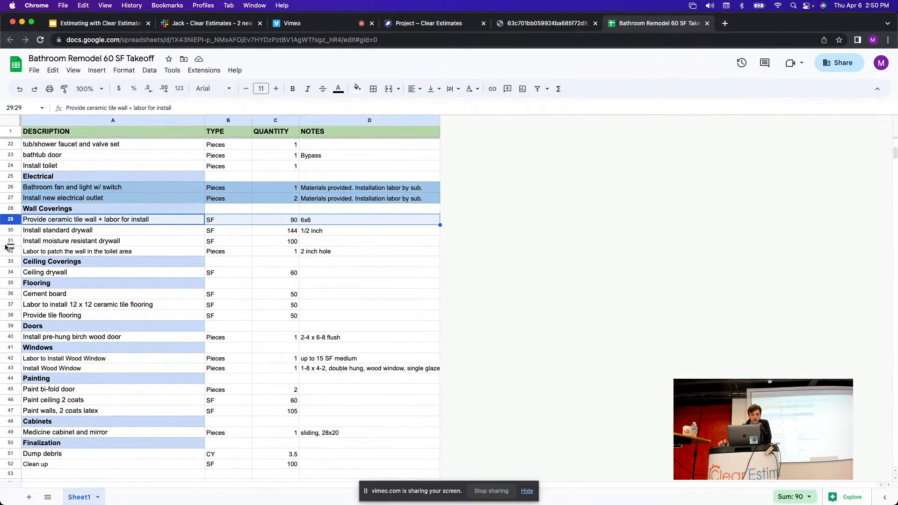
left_click(3, 232)
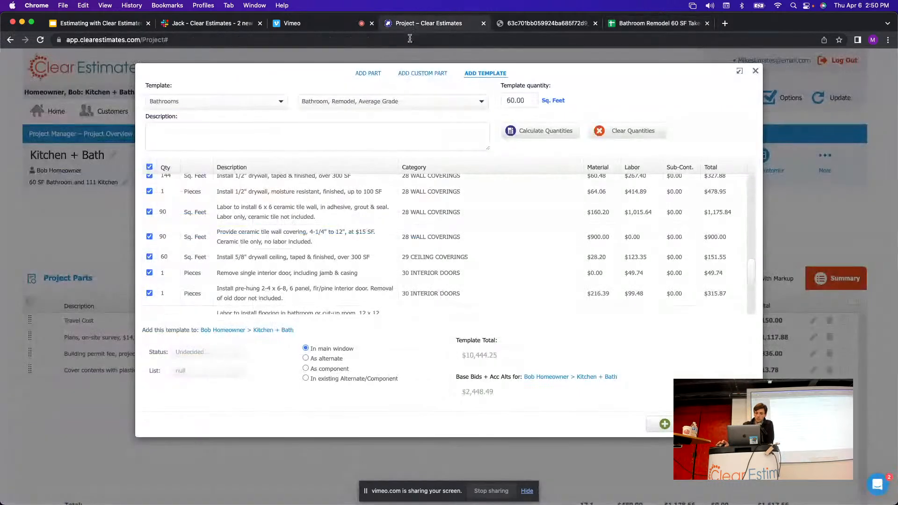
left_click(414, 24)
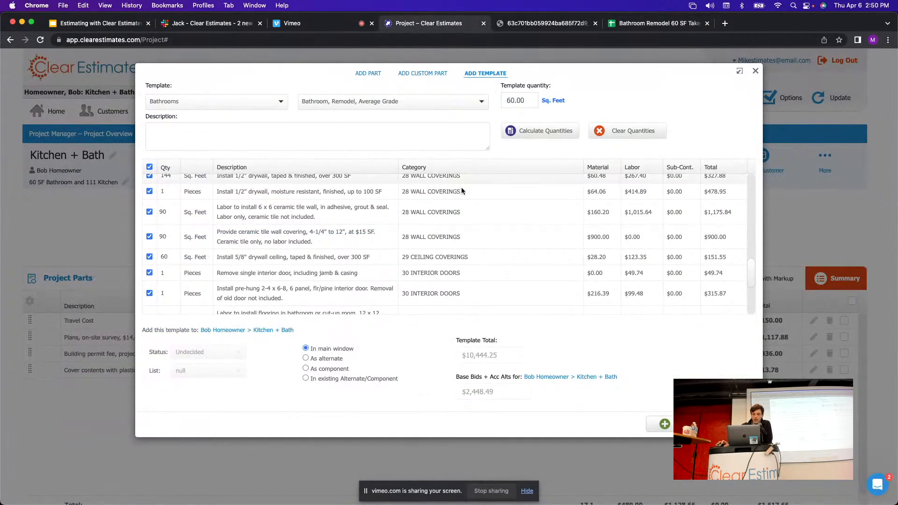
scroll(442, 201, "up", 3)
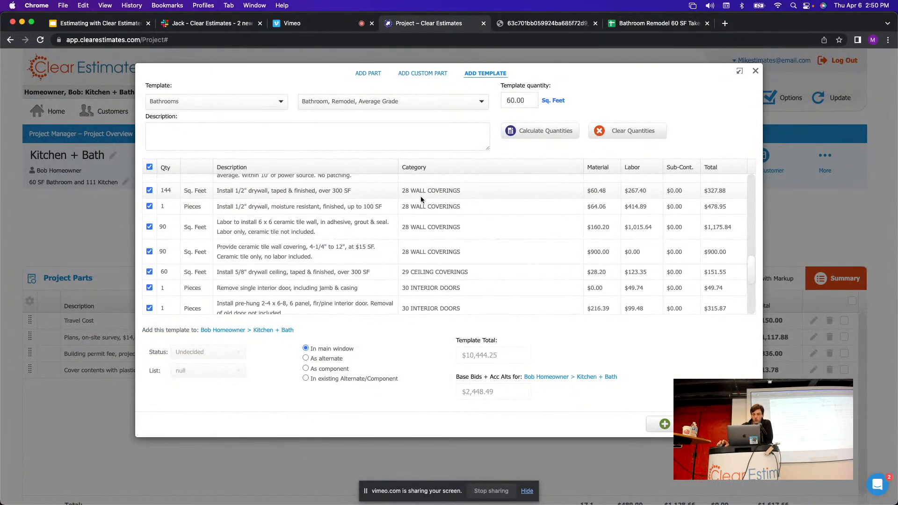
scroll(291, 213, "up", 1)
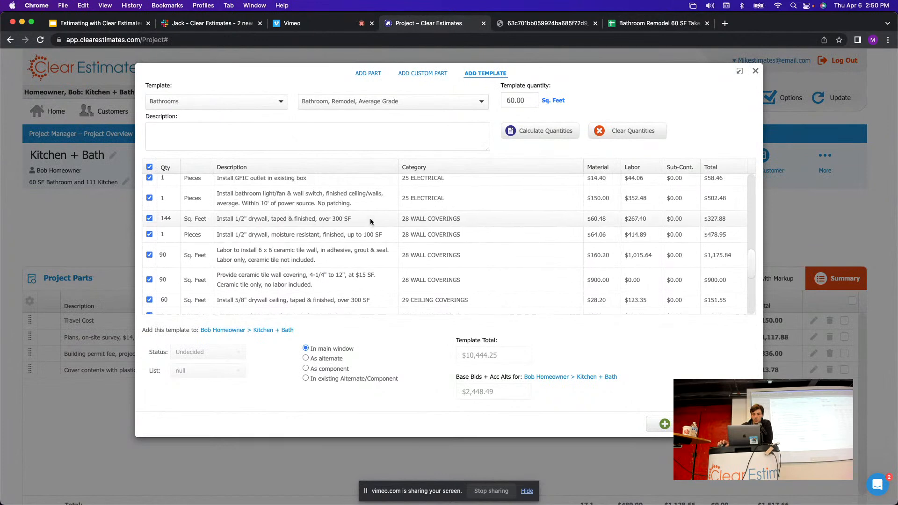
left_click_drag(225, 223, 333, 226)
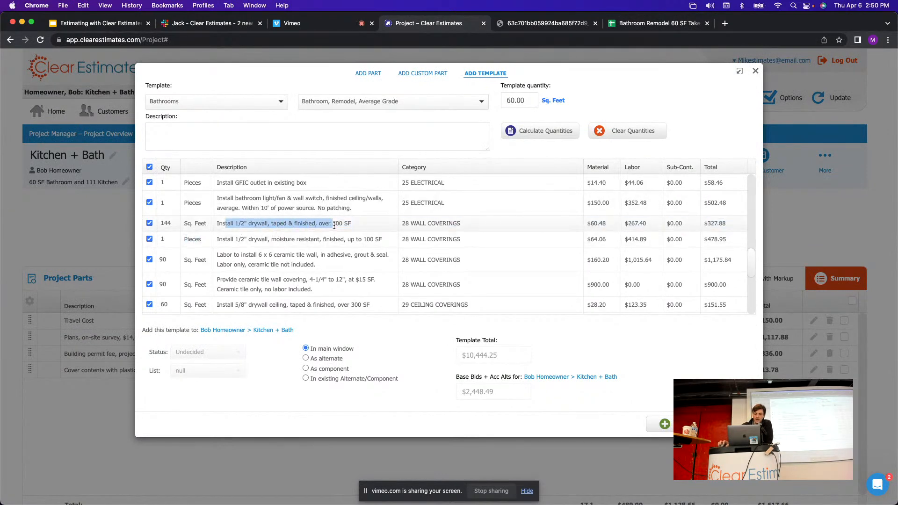
left_click(339, 226)
left_click(166, 223)
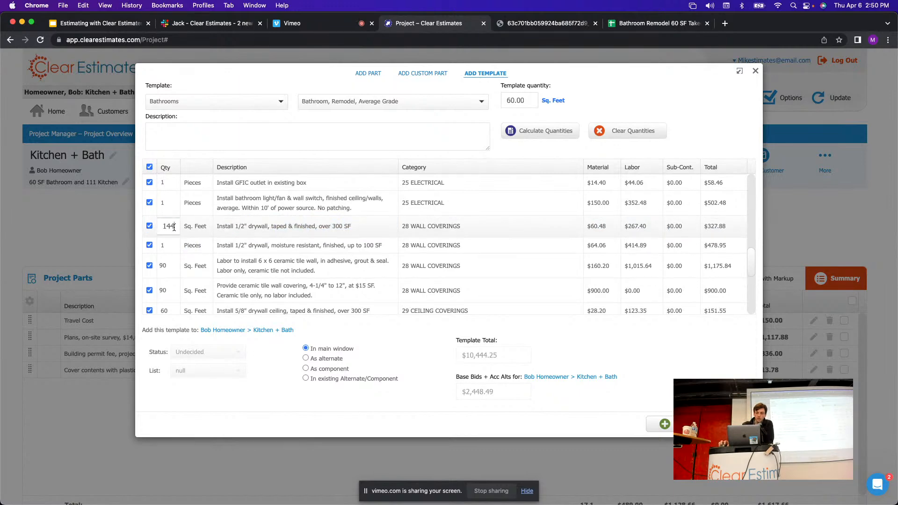
left_click(658, 23)
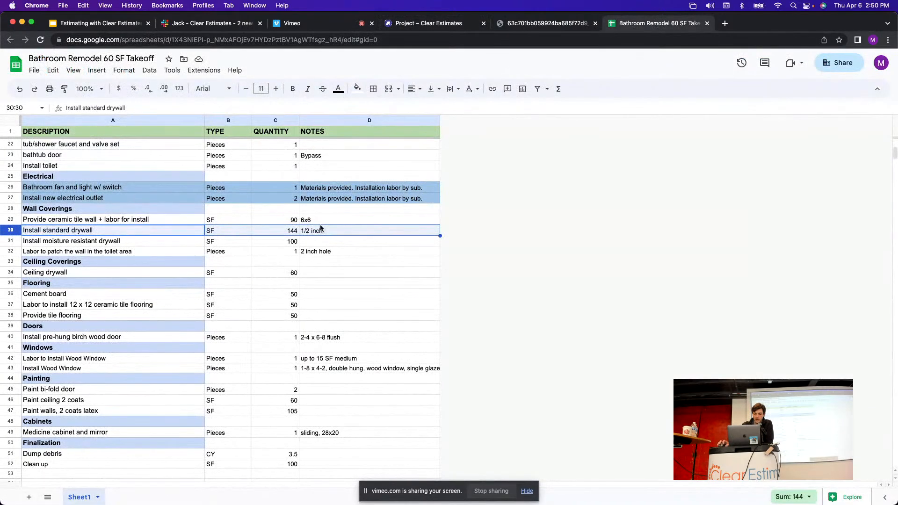
left_click(283, 234)
left_click(19, 231)
left_click(428, 23)
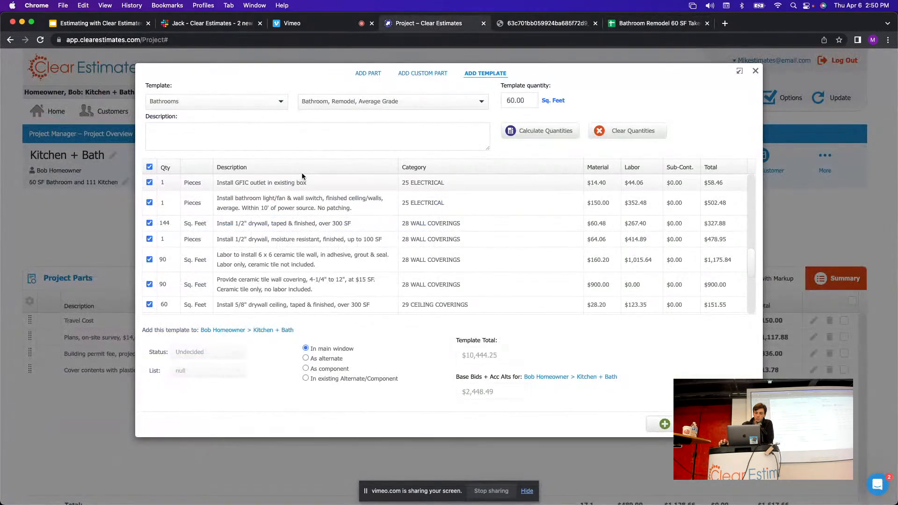
left_click(162, 226)
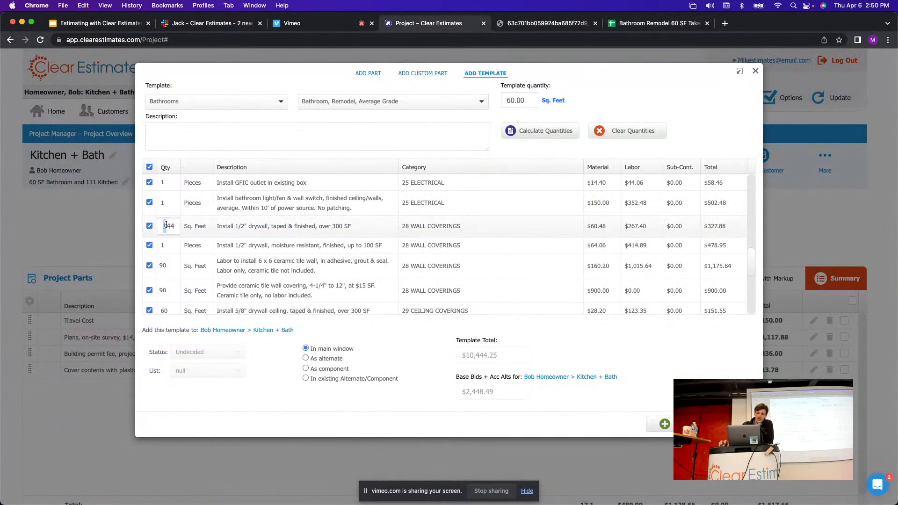
left_click_drag(171, 226, 150, 229)
left_click(661, 24)
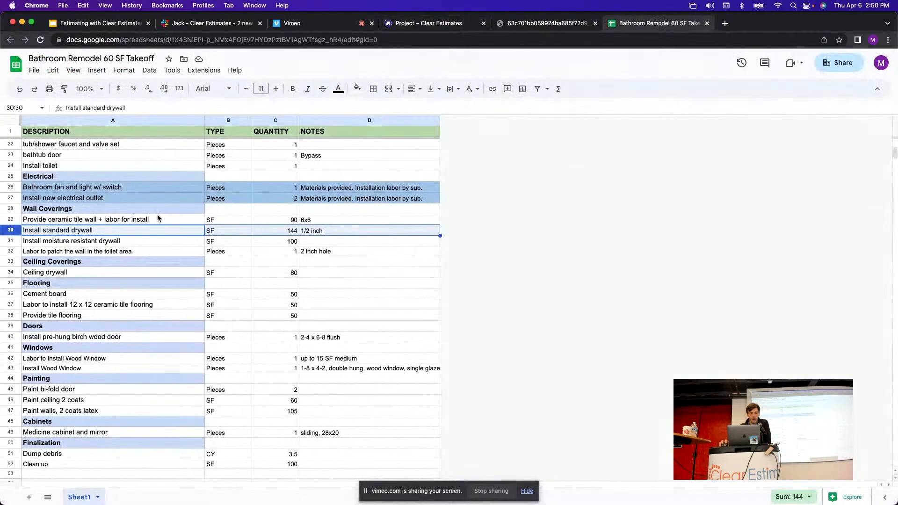
left_click(11, 241)
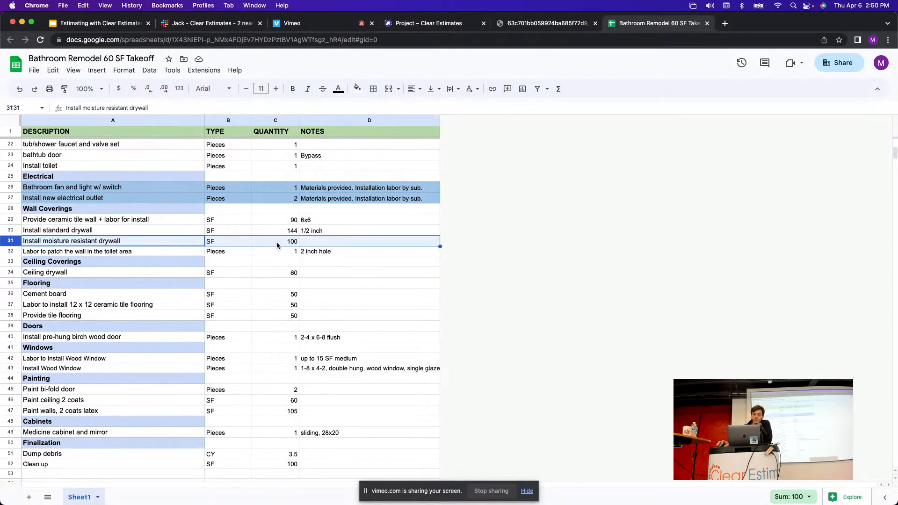
Leave the moisture-resistant drywall quantity at 1 piece, since it covers up to 100 SF.
left_click(293, 242)
left_click(14, 241)
left_click(450, 28)
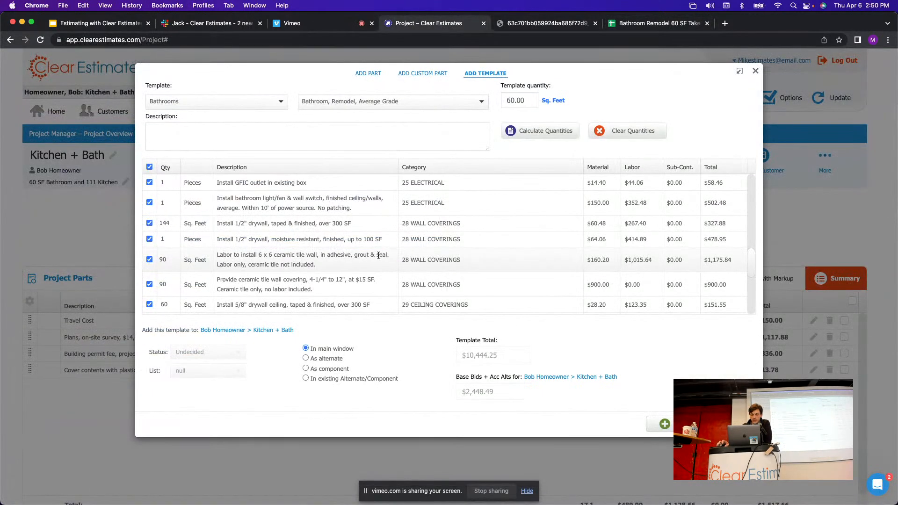
left_click_drag(318, 240, 215, 239)
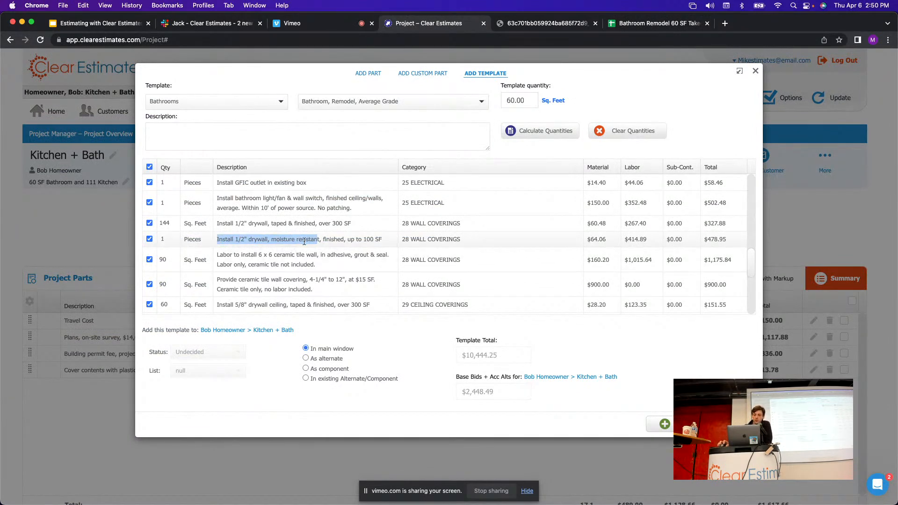
left_click(166, 240)
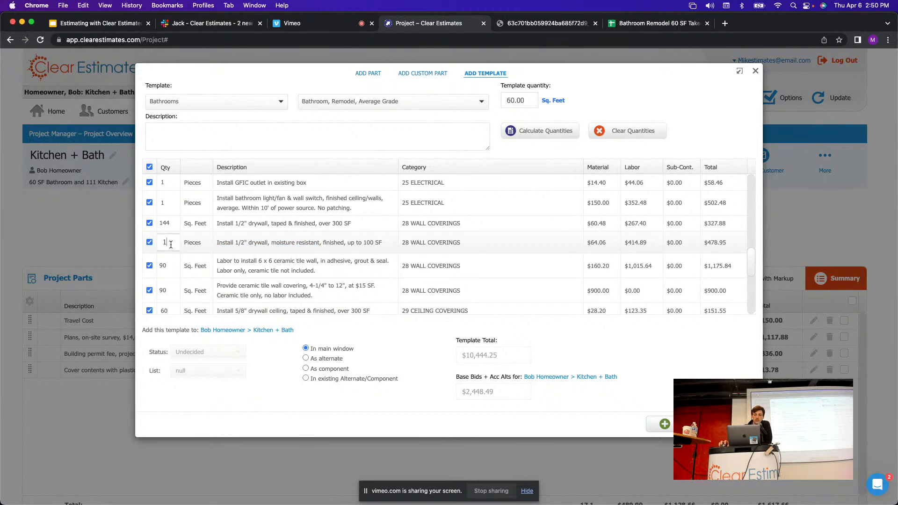
left_click_drag(171, 244, 161, 244)
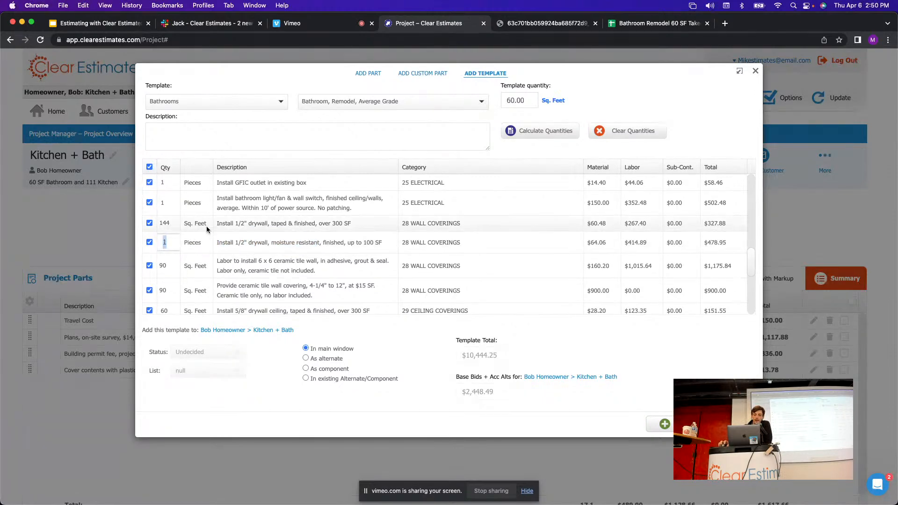
left_click(239, 223)
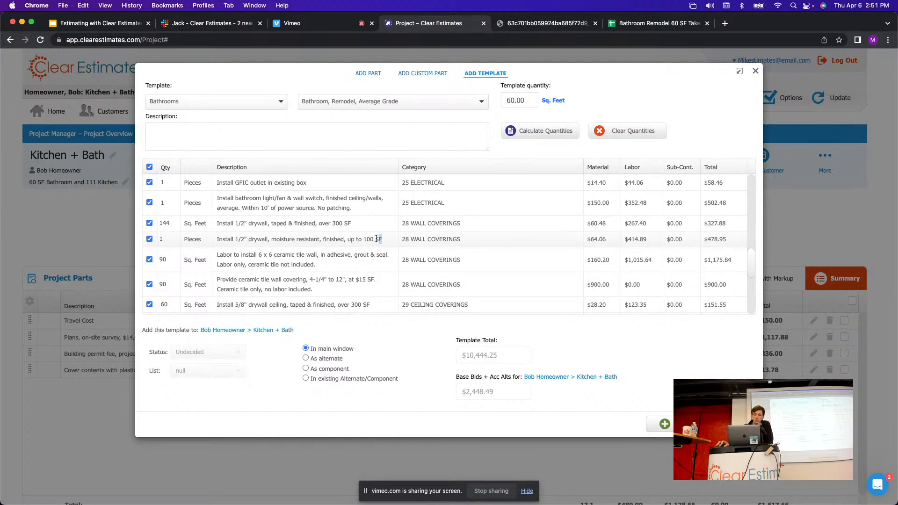
left_click_drag(382, 240, 350, 242)
left_click(165, 239)
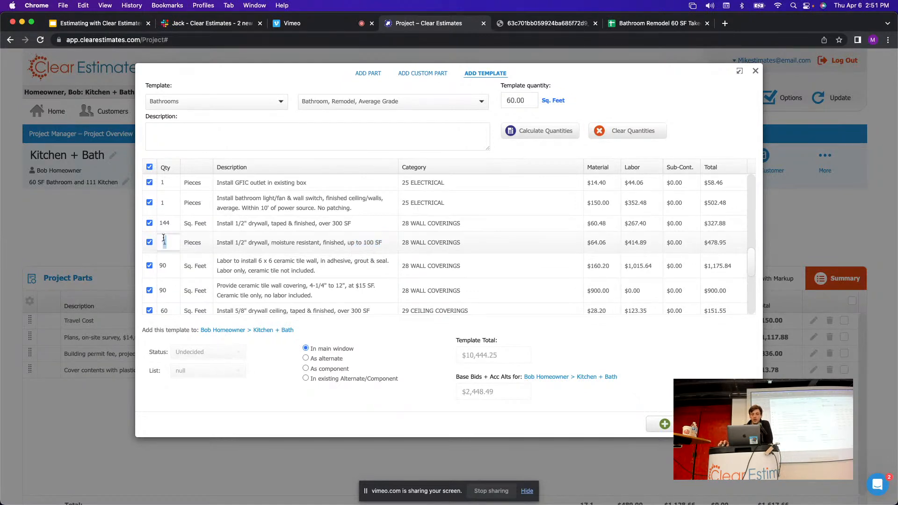
left_click(309, 242)
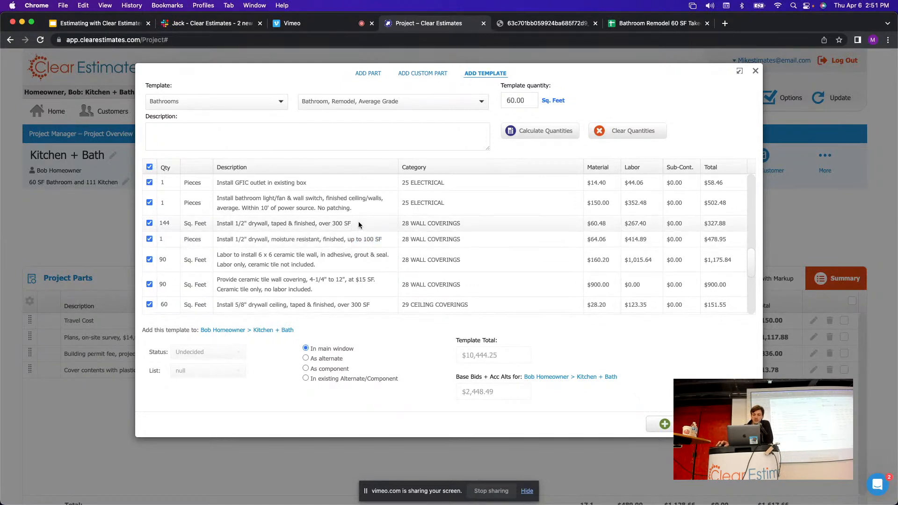
Confirm the 1/2" drywall over 300 SF at 144, keeping moisture-resistant drywall at 1.
left_click_drag(359, 225, 220, 224)
left_click(319, 231)
left_click_drag(322, 223, 351, 223)
left_click(228, 222)
left_click(169, 223)
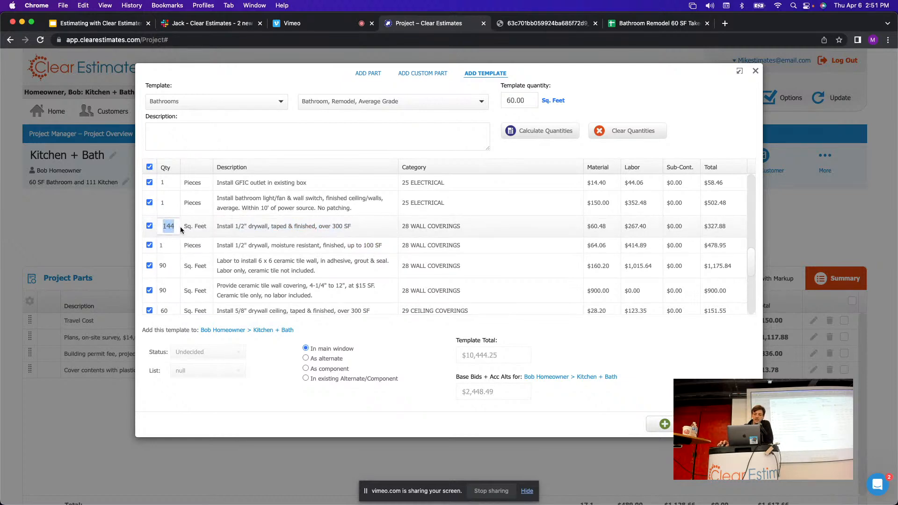
left_click(321, 239)
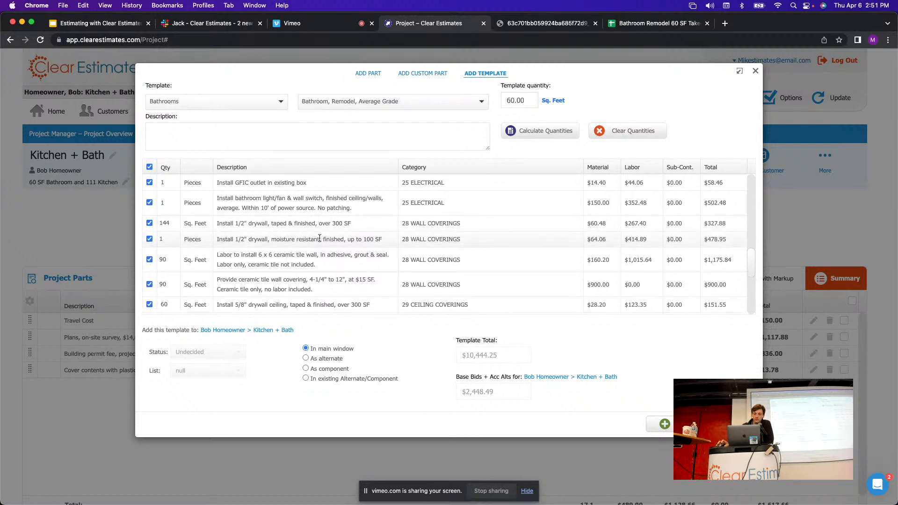
left_click_drag(382, 241, 353, 240)
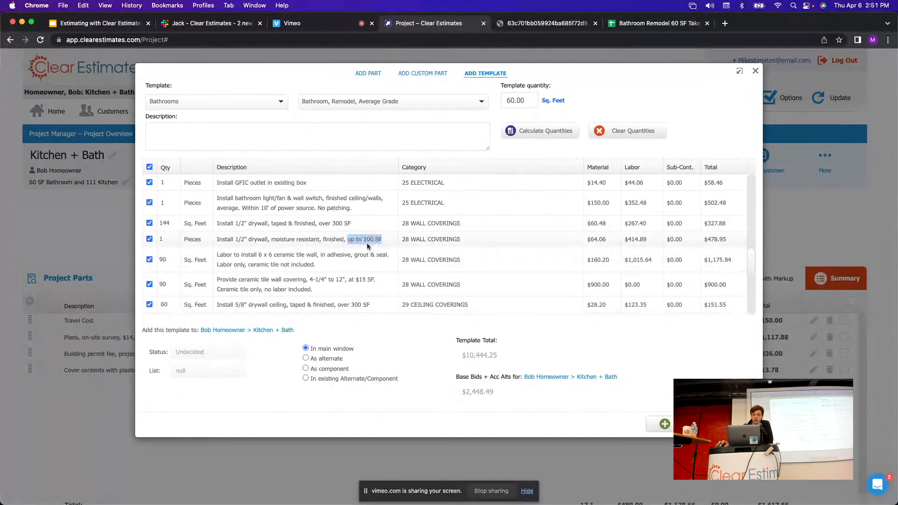
left_click(165, 240)
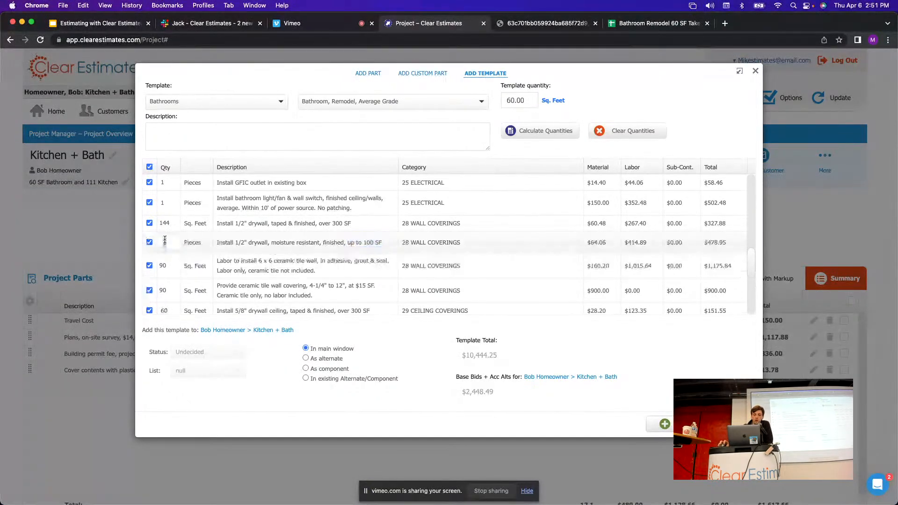
left_click(371, 247)
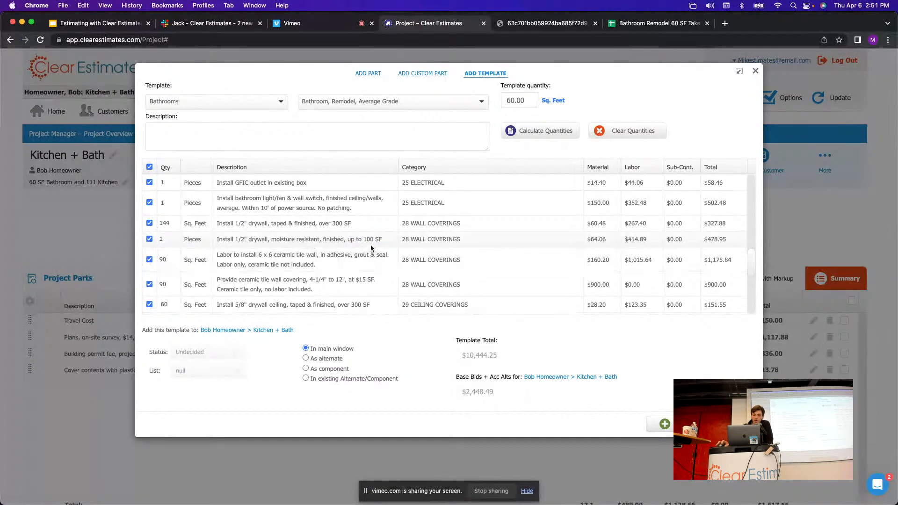
Select takeoff row 32: labor to patch the toilet-area wall, 1 piece.
left_click(628, 28)
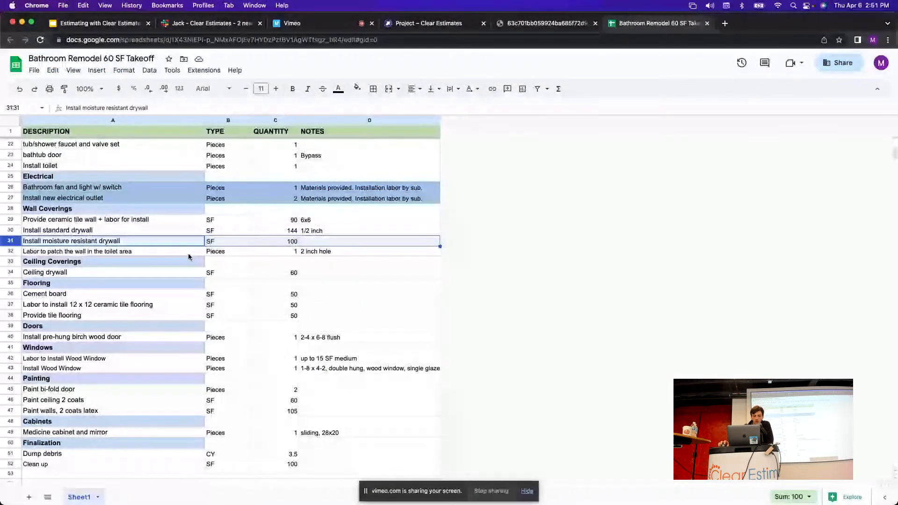
left_click(24, 253)
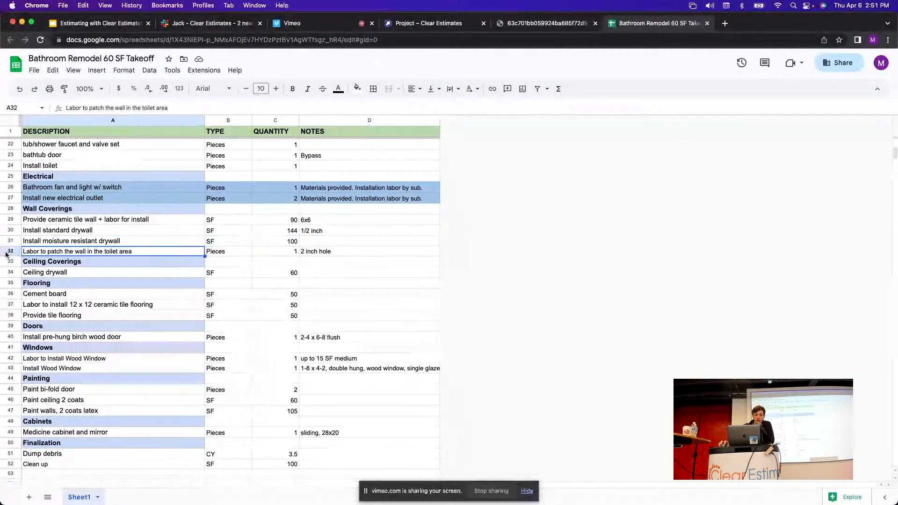
left_click(10, 252)
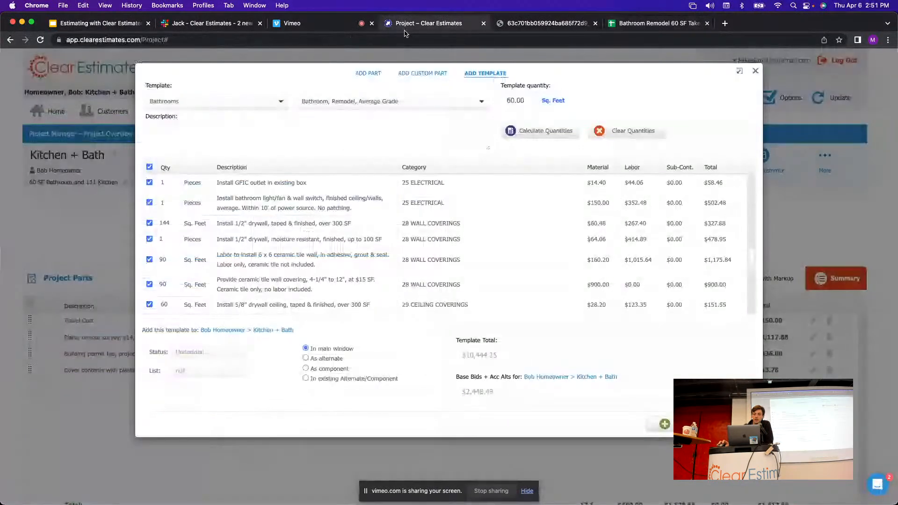
left_click(406, 23)
scroll(377, 228, "down", 8)
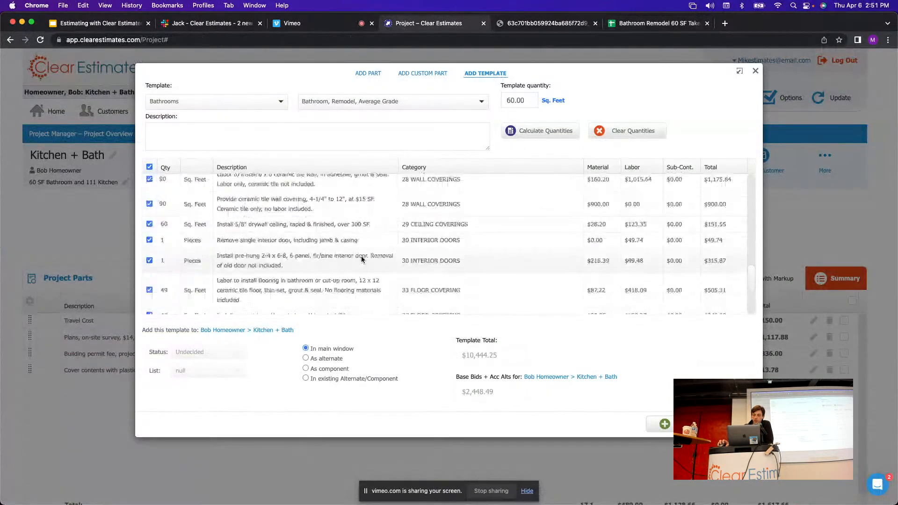
scroll(374, 275, "up", 10)
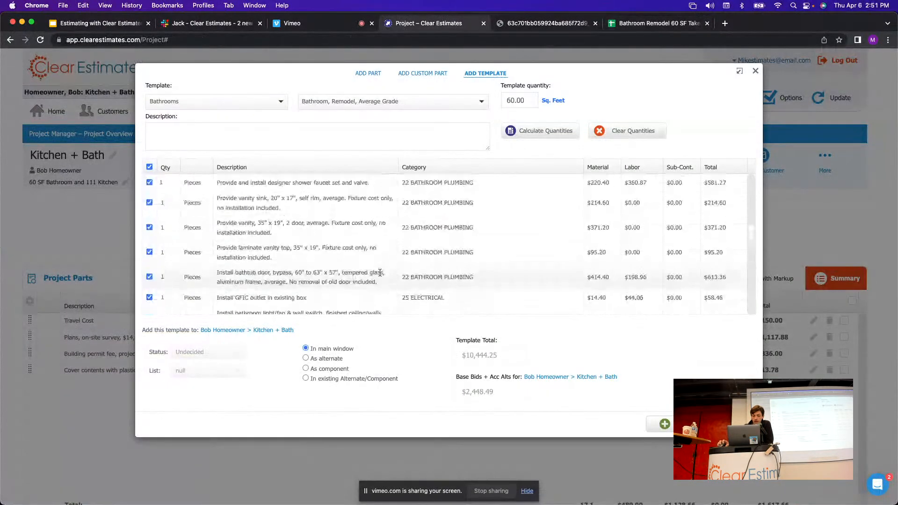
left_click(642, 24)
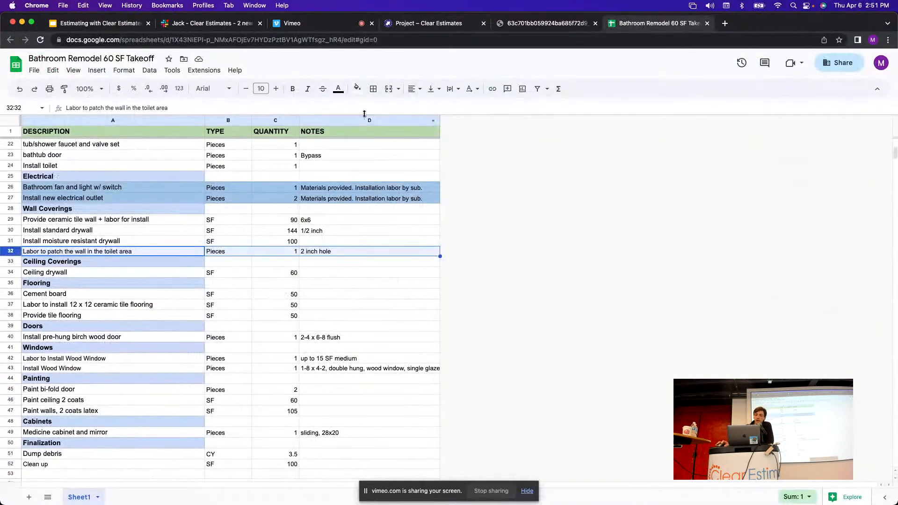
Shade the toilet-area wall patch row 32 light red.
left_click(357, 88)
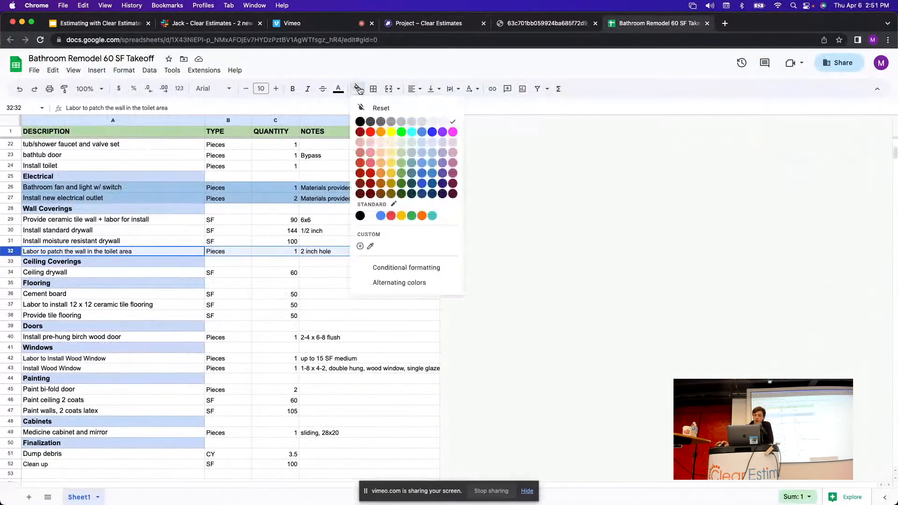
left_click(373, 143)
left_click(347, 275)
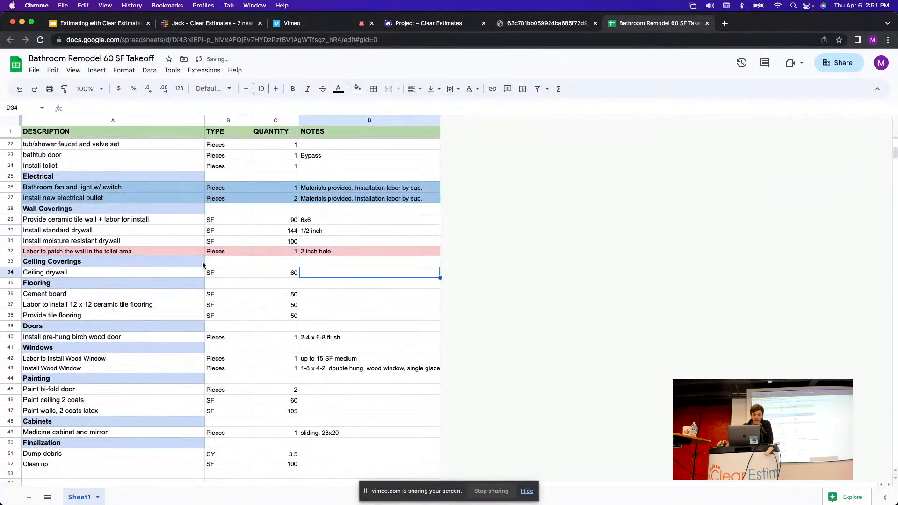
Check the takeoff's Ceiling drywall quantity of 60.
left_click(150, 263)
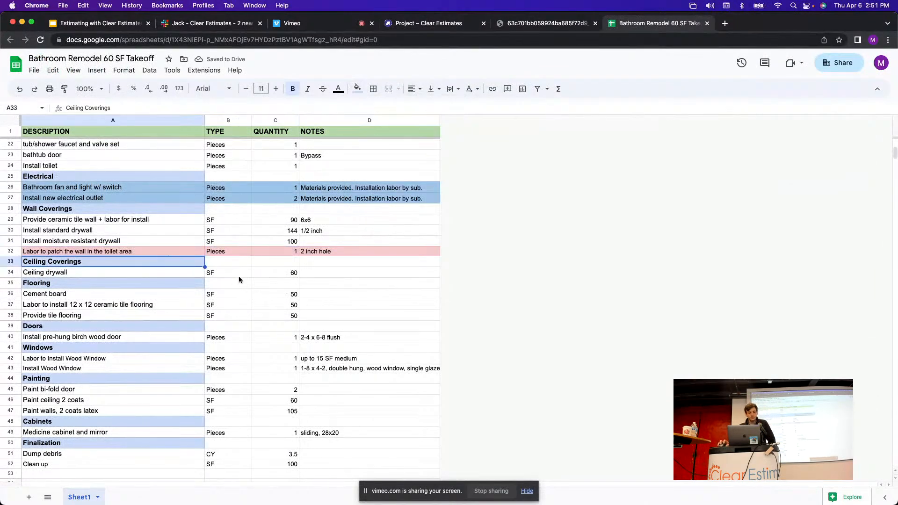
scroll(240, 280, "down", 1)
left_click(14, 262)
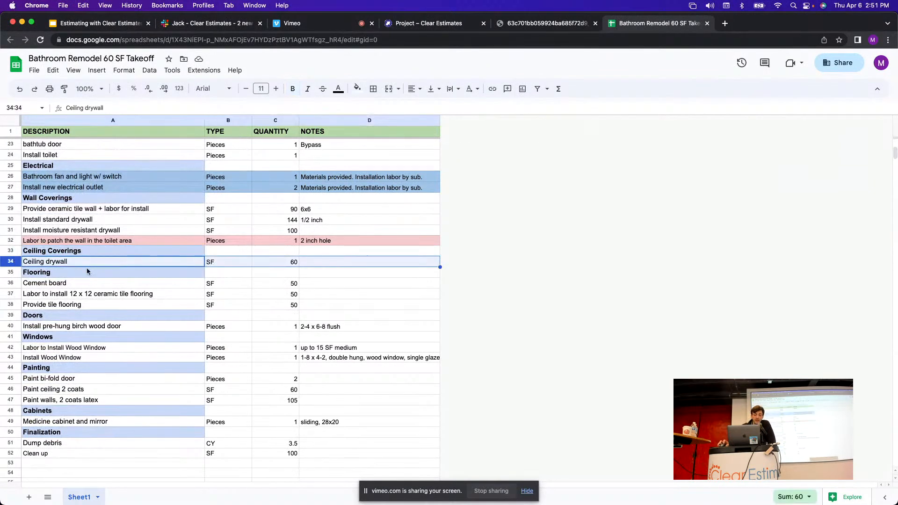
left_click(288, 265)
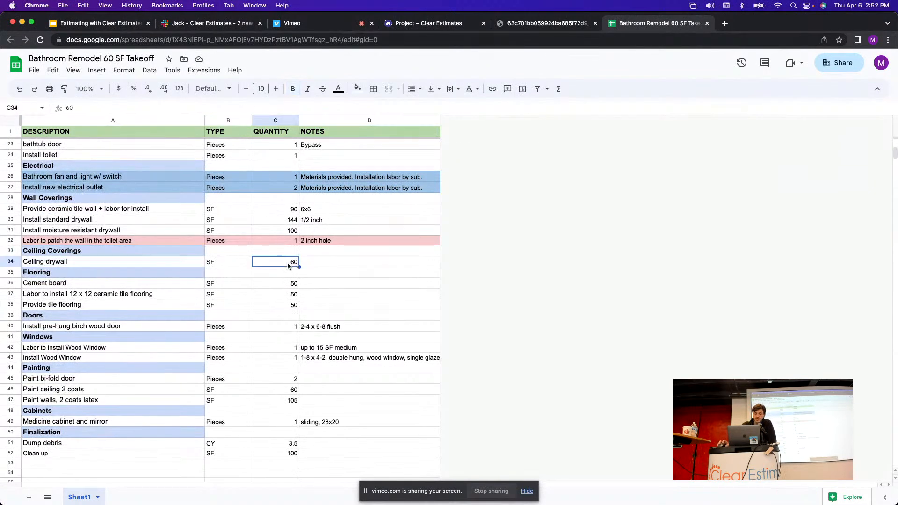
left_click(101, 262)
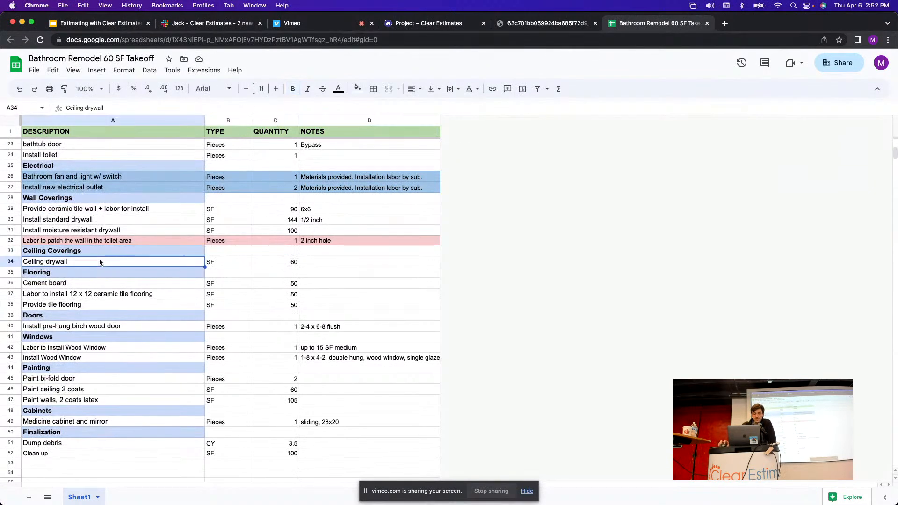
left_click(423, 23)
Verify the 5/8" drywall ceiling line at 60 Sq. Feet, toggling its include checkbox off and back on.
scroll(468, 245, "down", 5)
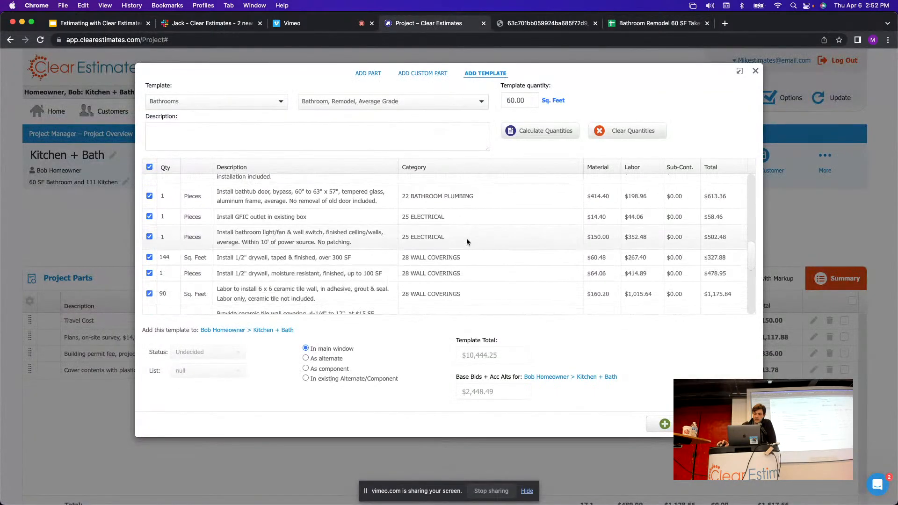
scroll(465, 233, "down", 8)
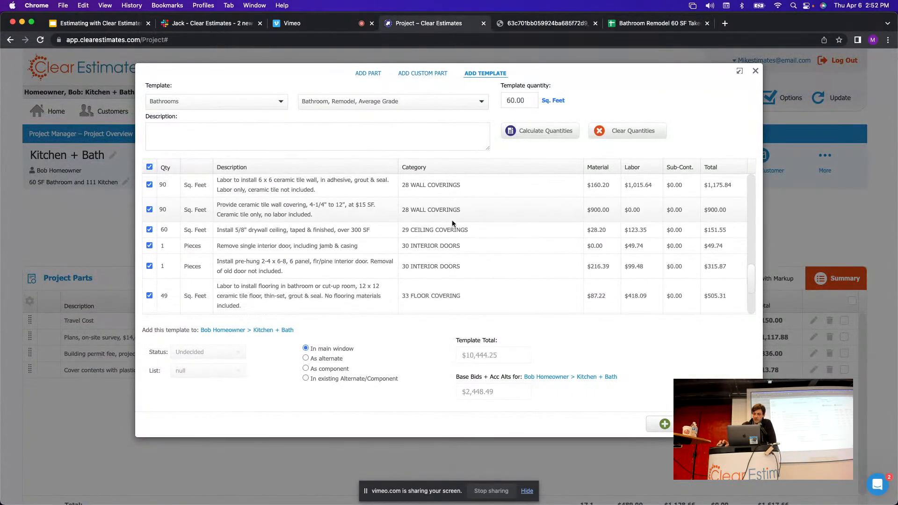
scroll(462, 212, "up", 1)
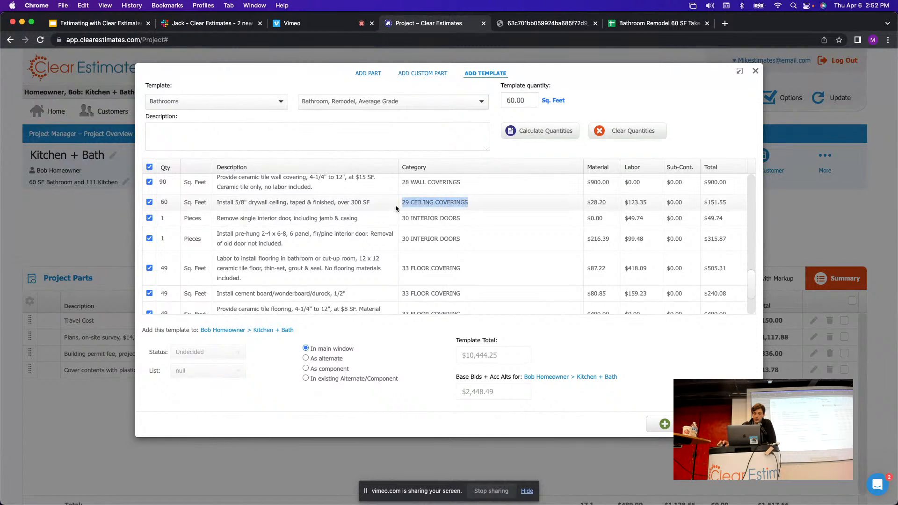
left_click_drag(235, 206, 370, 209)
left_click(165, 204)
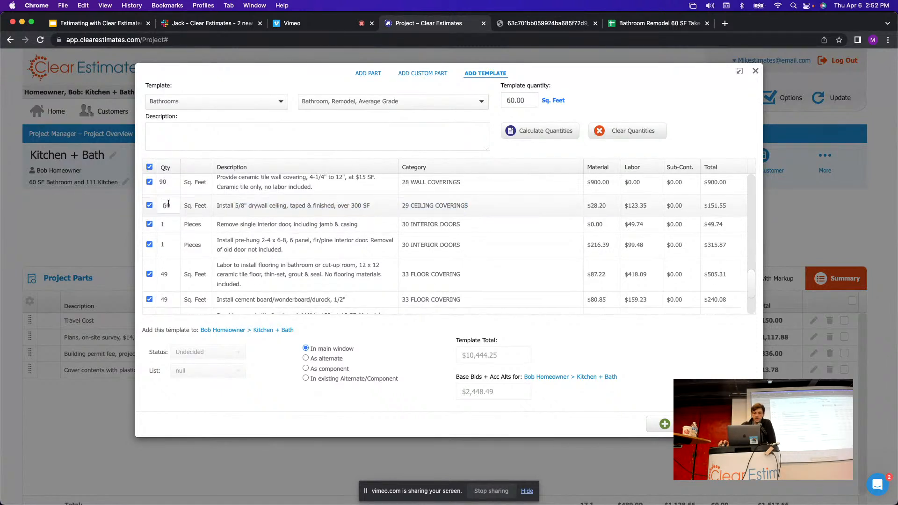
left_click(238, 210)
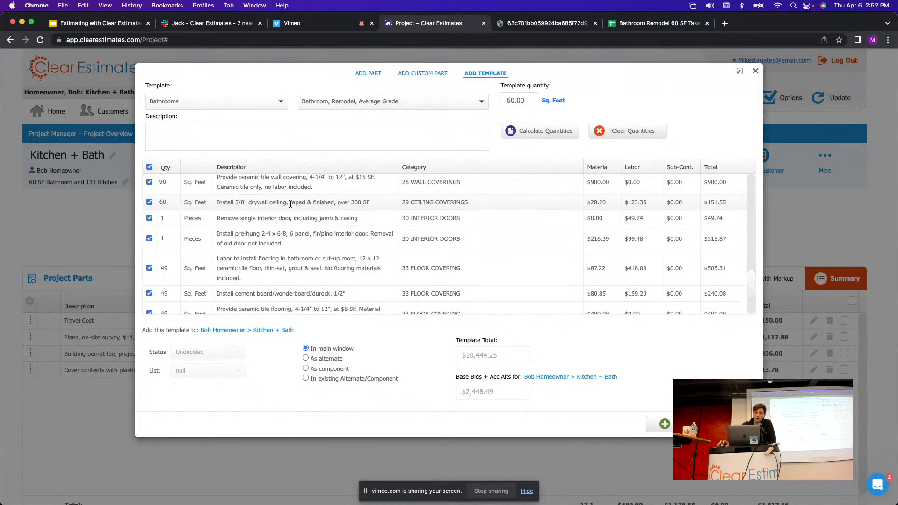
left_click(149, 202)
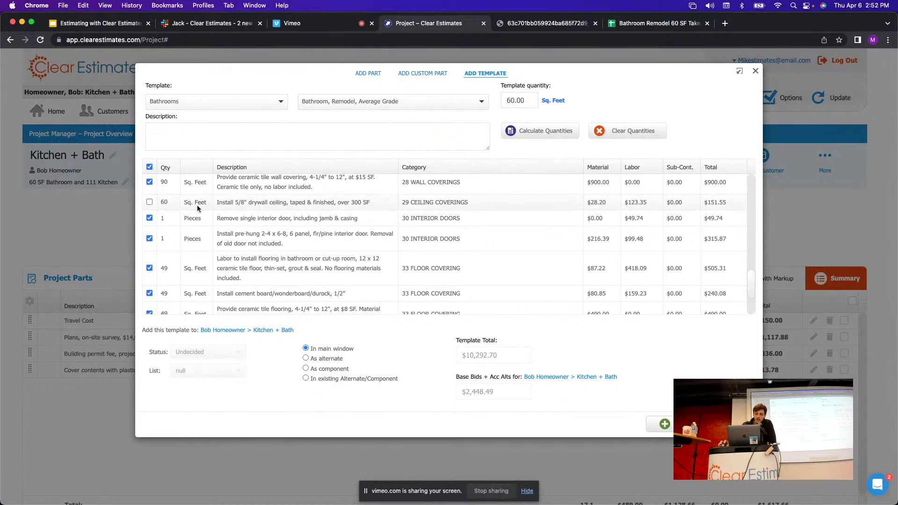
left_click(150, 202)
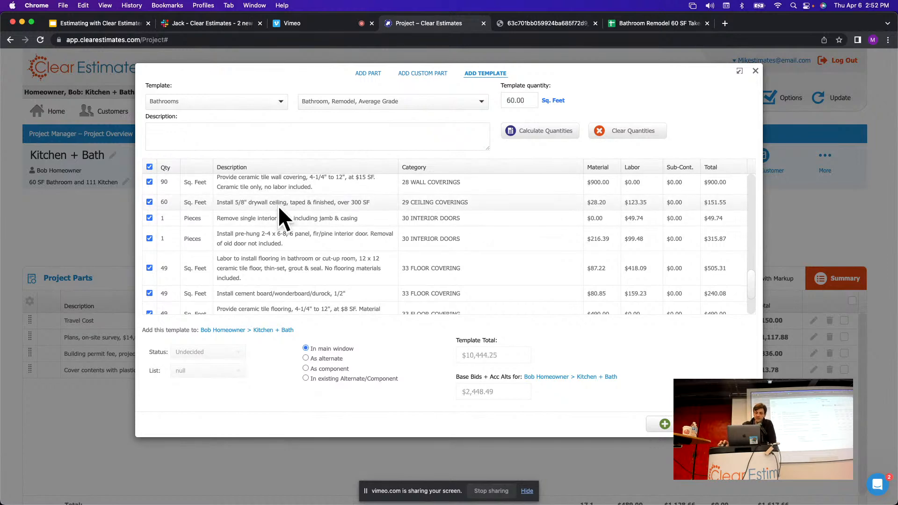
left_click(657, 24)
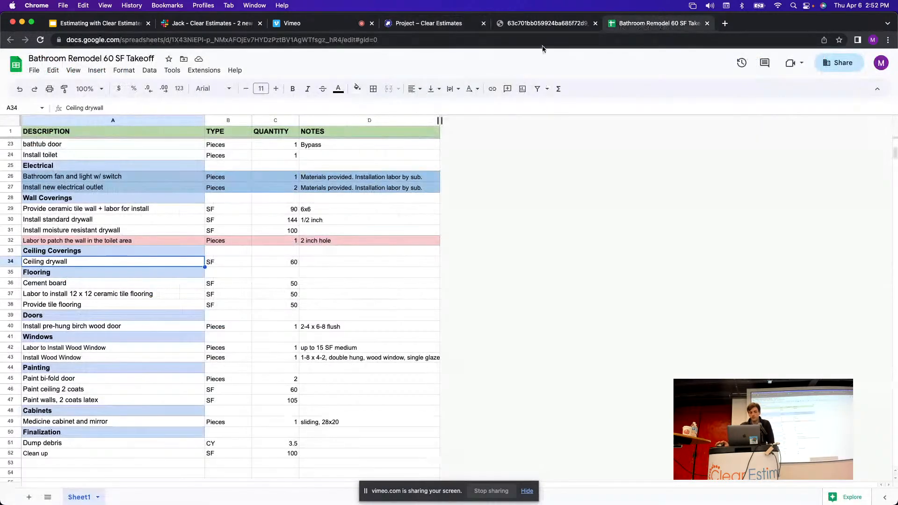
Go through the takeoff's Flooring rows: cement board, ceramic tile labor and tile flooring.
left_click(10, 272)
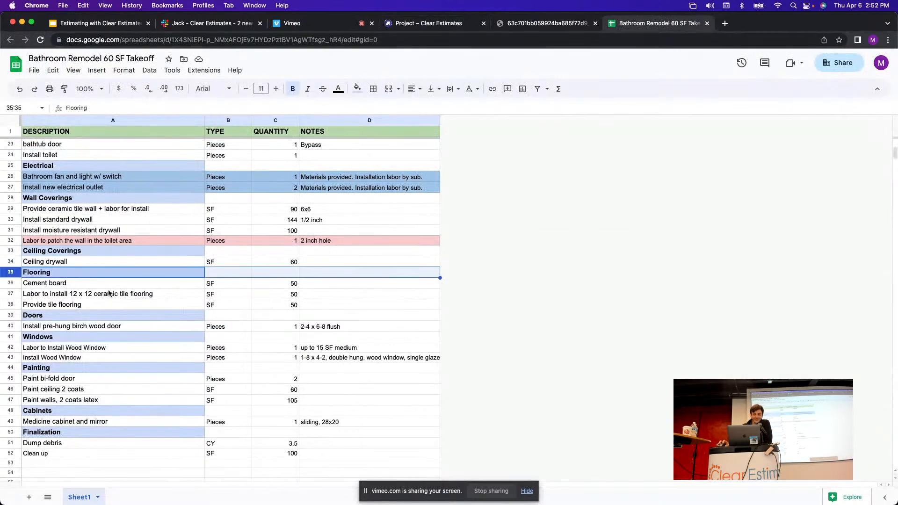
scroll(45, 289, "down", 1)
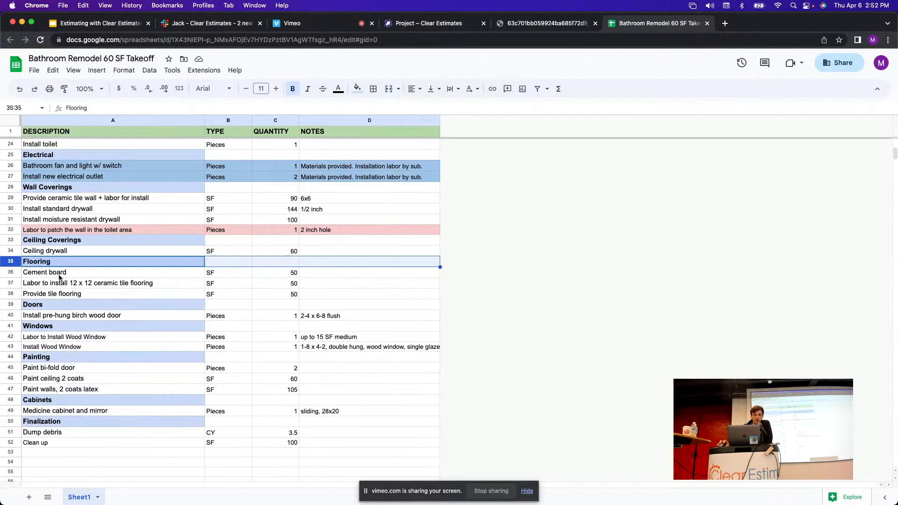
left_click(10, 273)
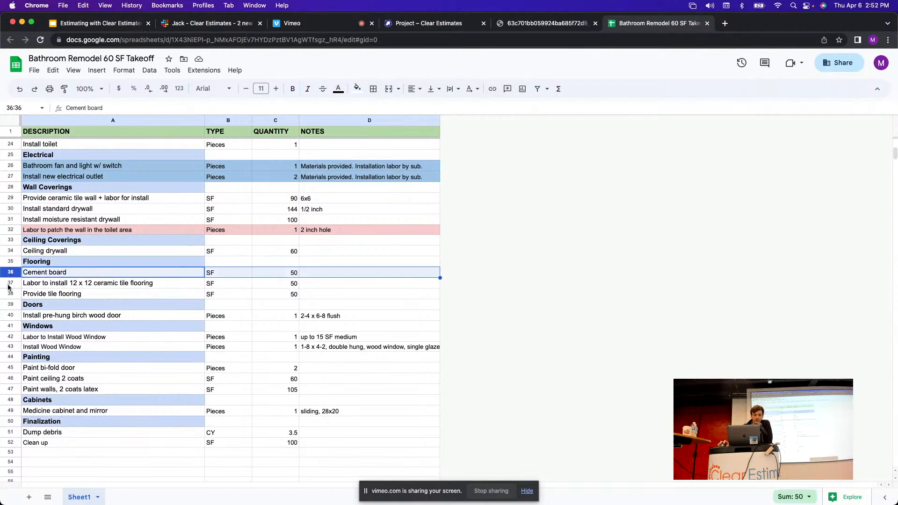
left_click(8, 286)
left_click(6, 294)
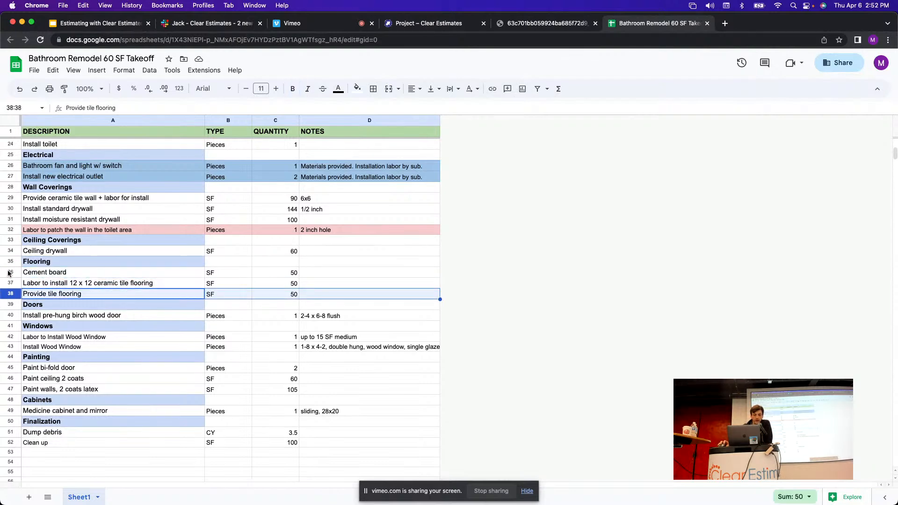
left_click(5, 273)
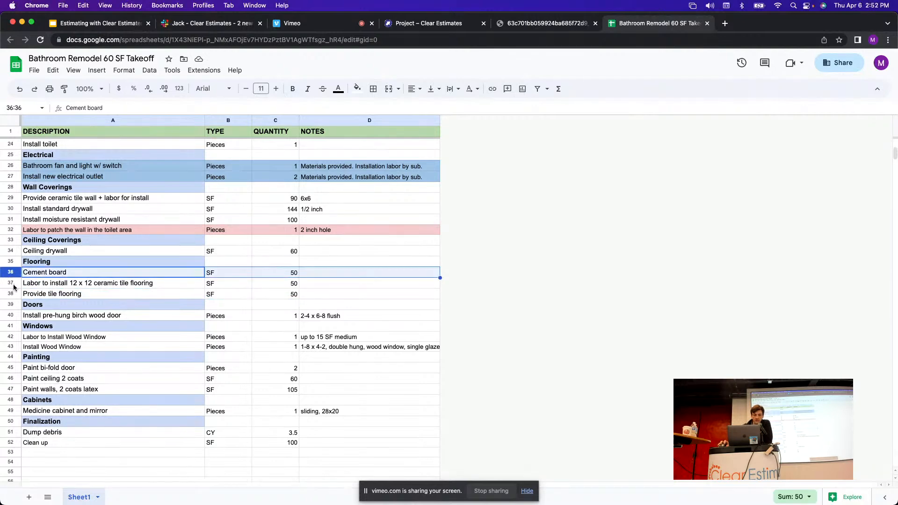
left_click(14, 284)
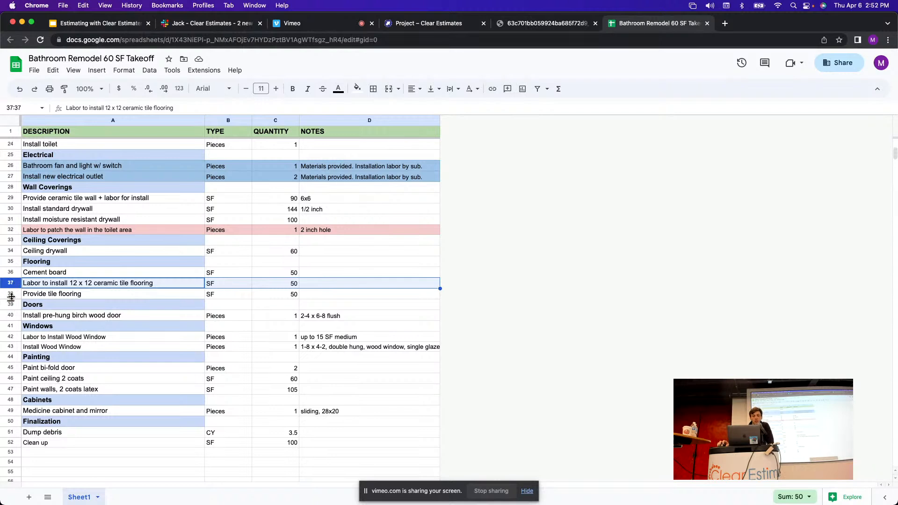
left_click(12, 293)
left_click(210, 287)
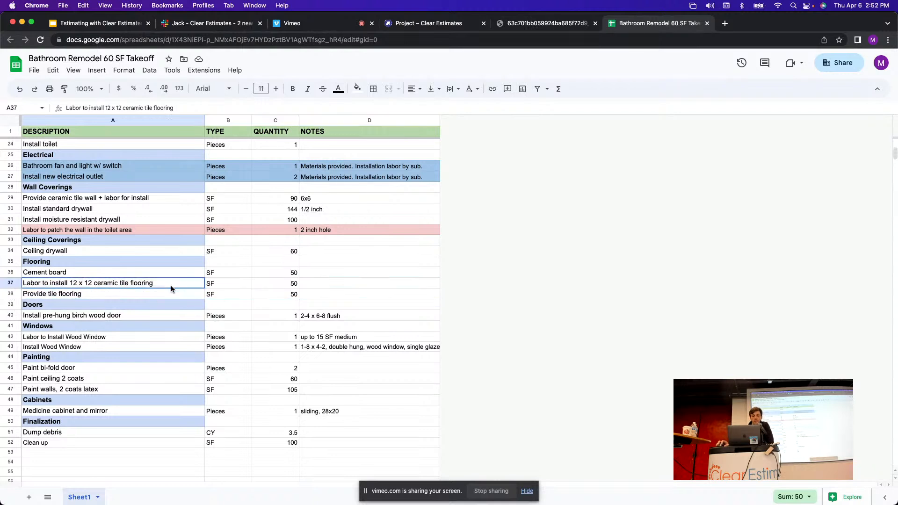
left_click(73, 294)
left_click(139, 285)
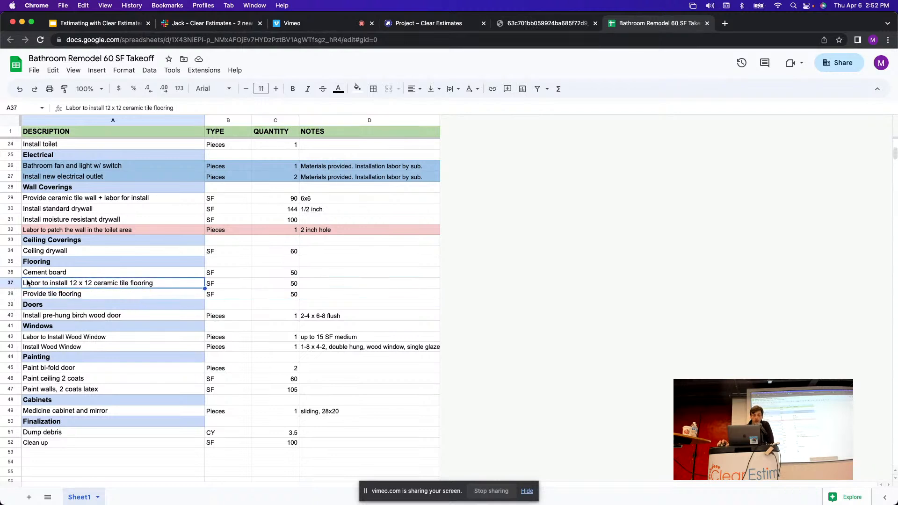
left_click(68, 297)
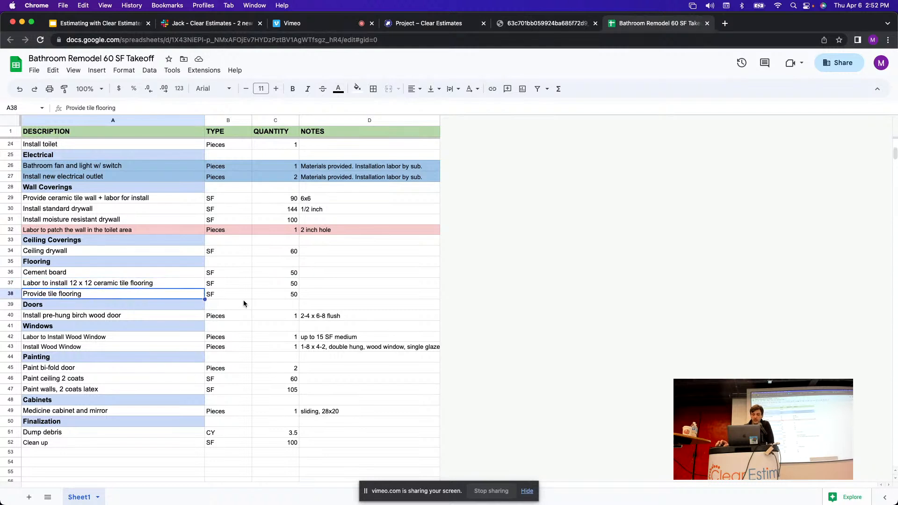
Confirm tile labor, tile flooring and cement board each read 50 SF.
left_click(288, 284)
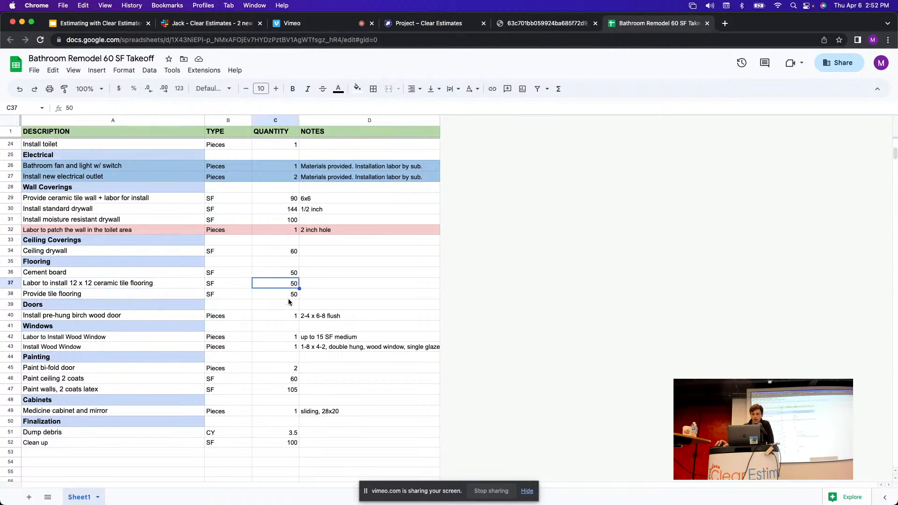
left_click(289, 295)
left_click(295, 275)
left_click(293, 295)
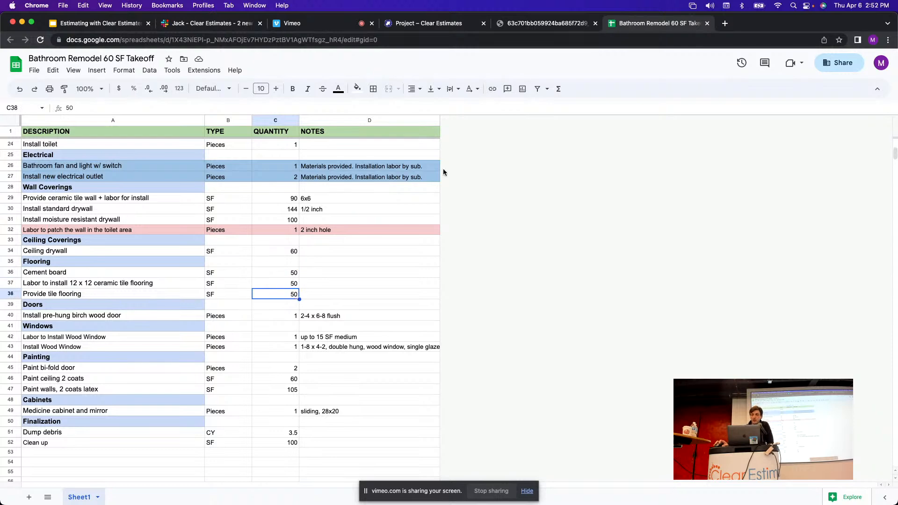
left_click(428, 24)
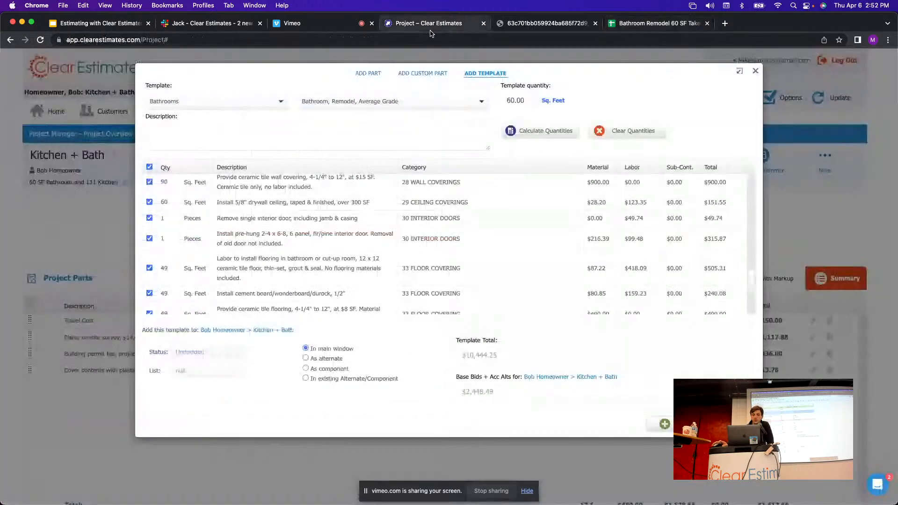
Compare the template's flooring labor, cement board and tile flooring lines against the takeoff's 50 SF.
scroll(461, 209, "down", 3)
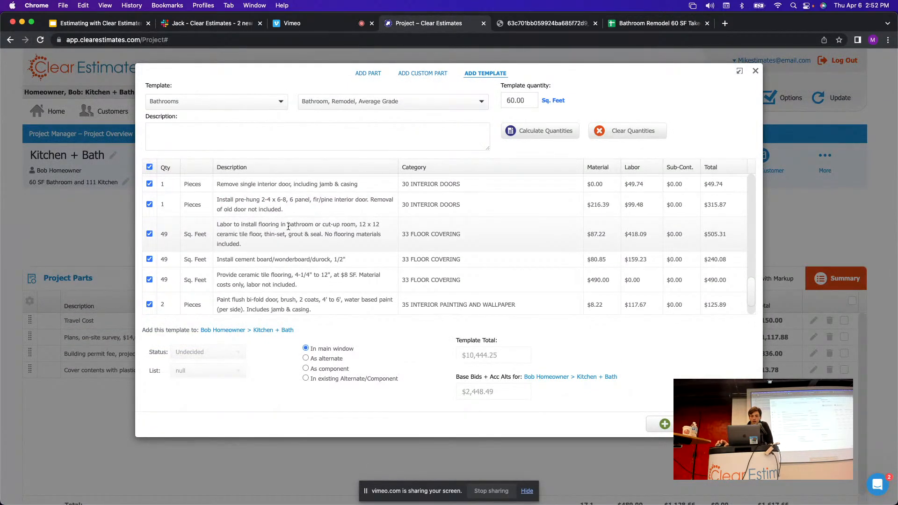
scroll(260, 229, "down", 1)
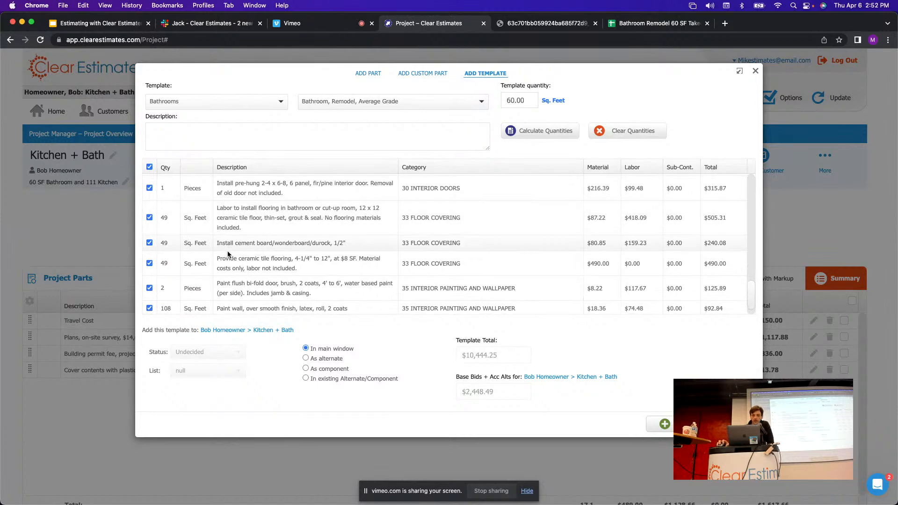
left_click_drag(217, 258, 326, 268)
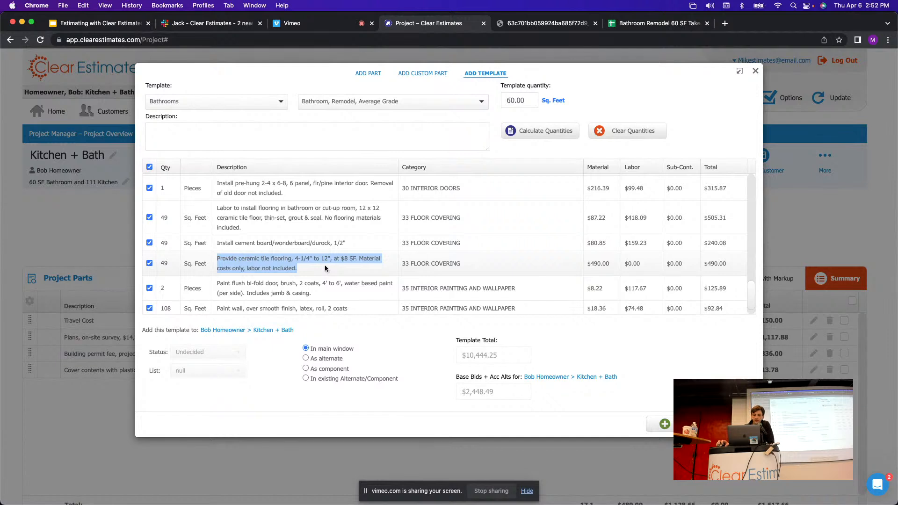
left_click(167, 216)
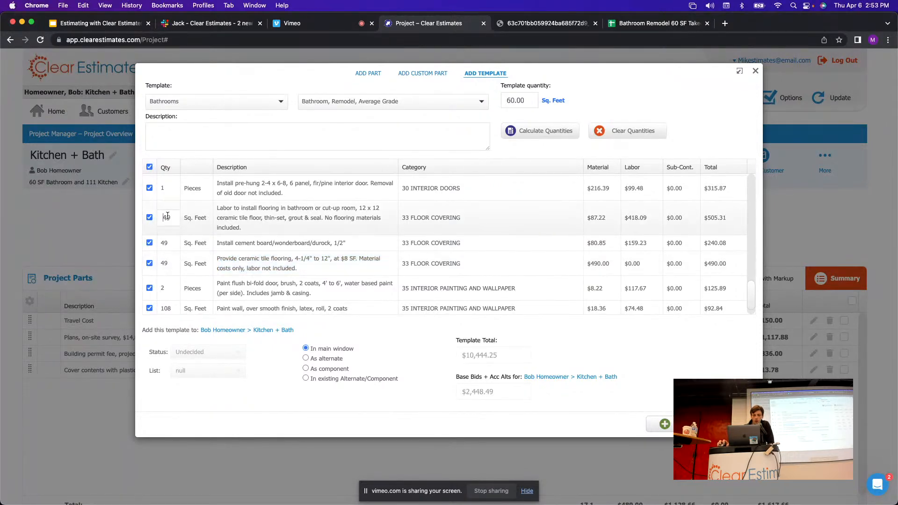
left_click(165, 265)
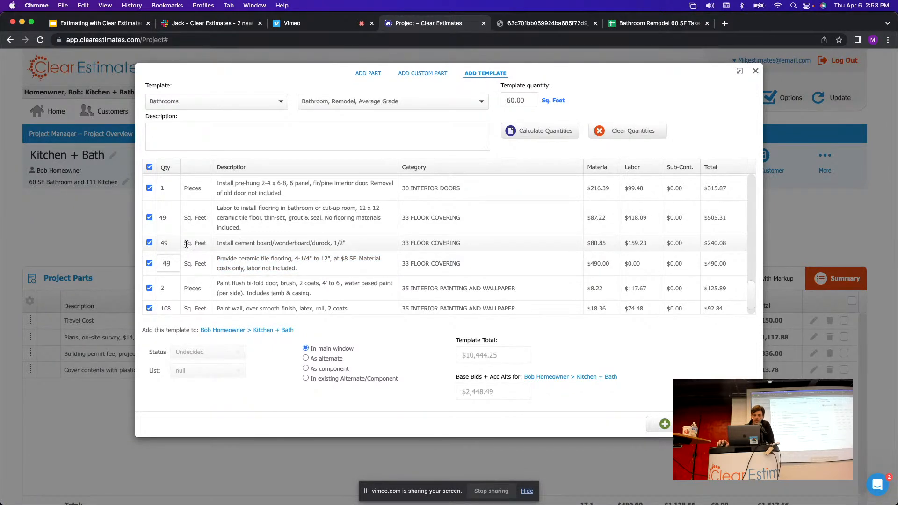
left_click(163, 242)
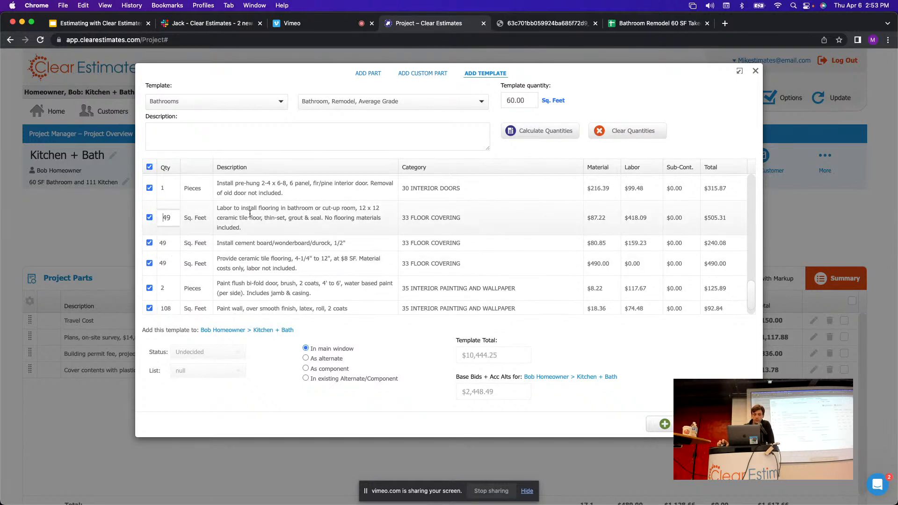
left_click(657, 23)
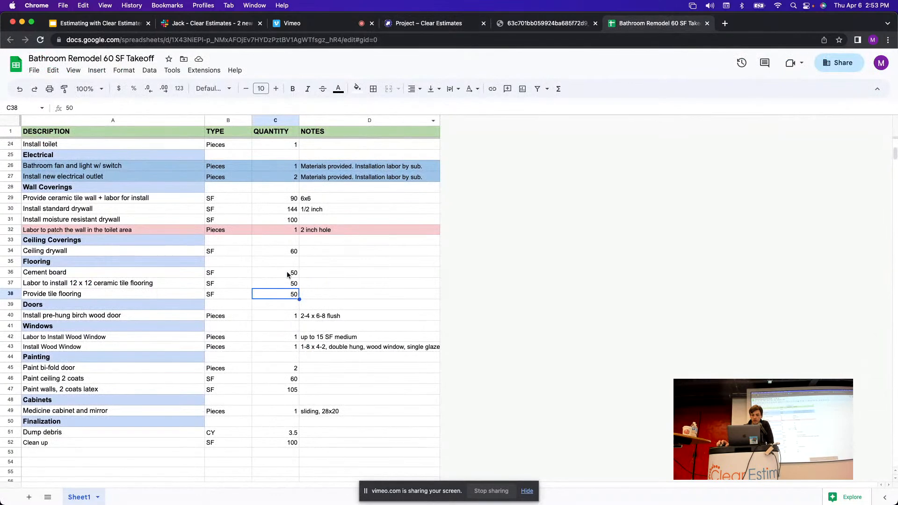
left_click(288, 273)
left_click(289, 285)
left_click(290, 295)
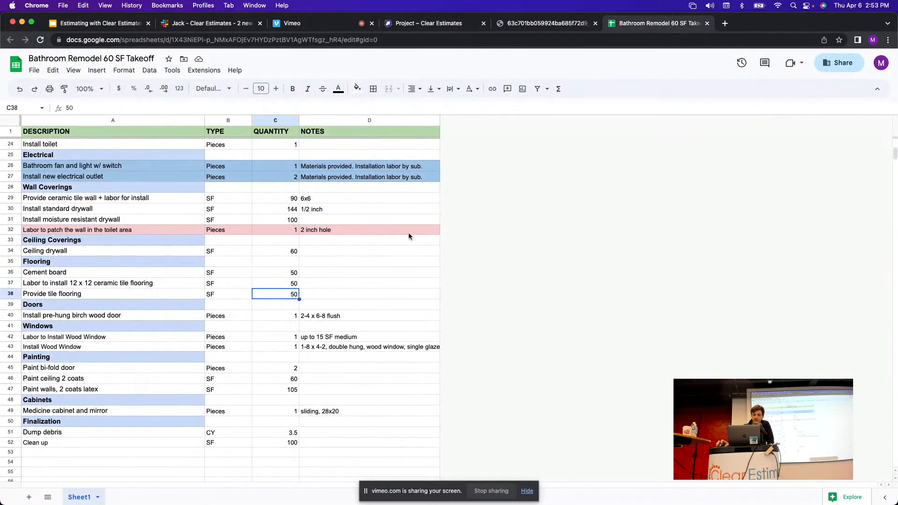
left_click(435, 21)
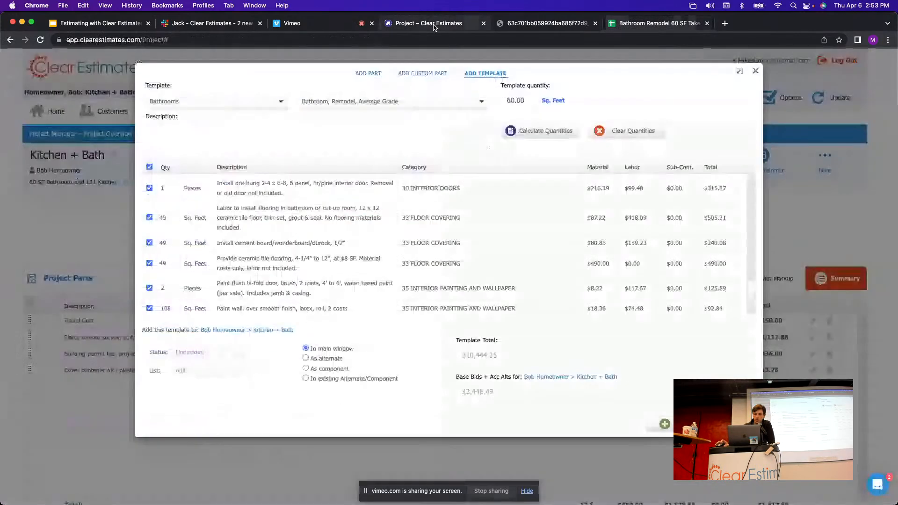
Set the flooring labor and cement board quantities to 50 Sq. Feet.
left_click(166, 217)
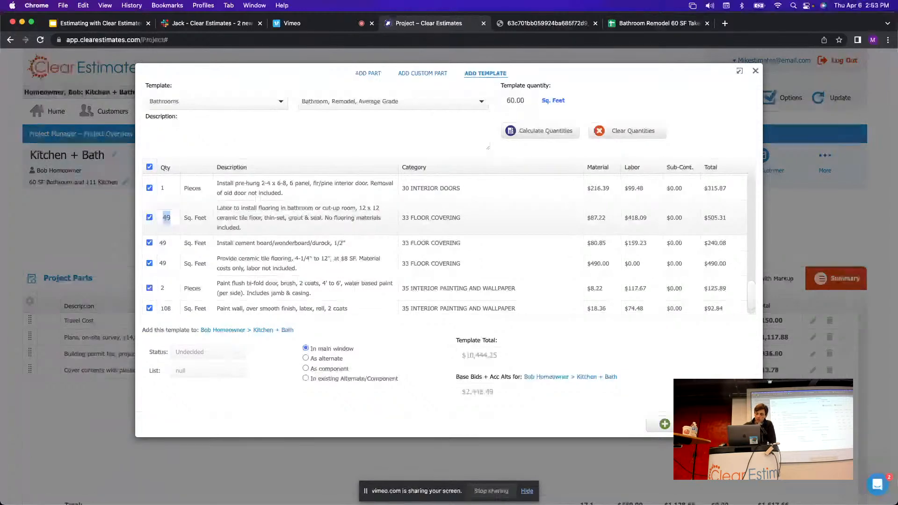
type("50")
left_click(161, 244)
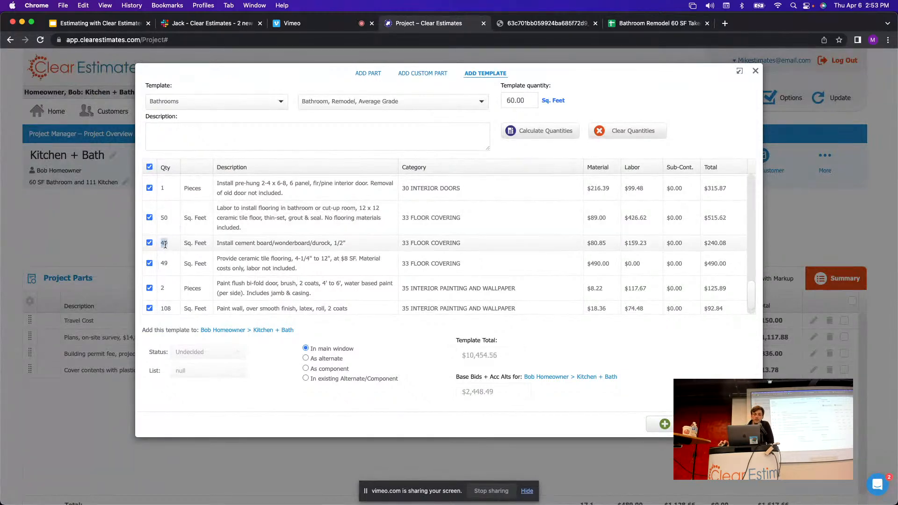
type("5")
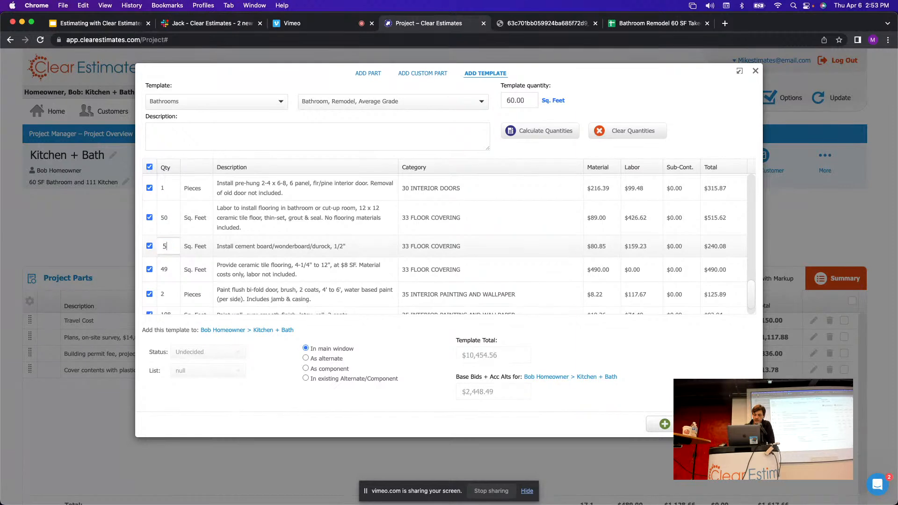
type("0")
left_click(165, 266)
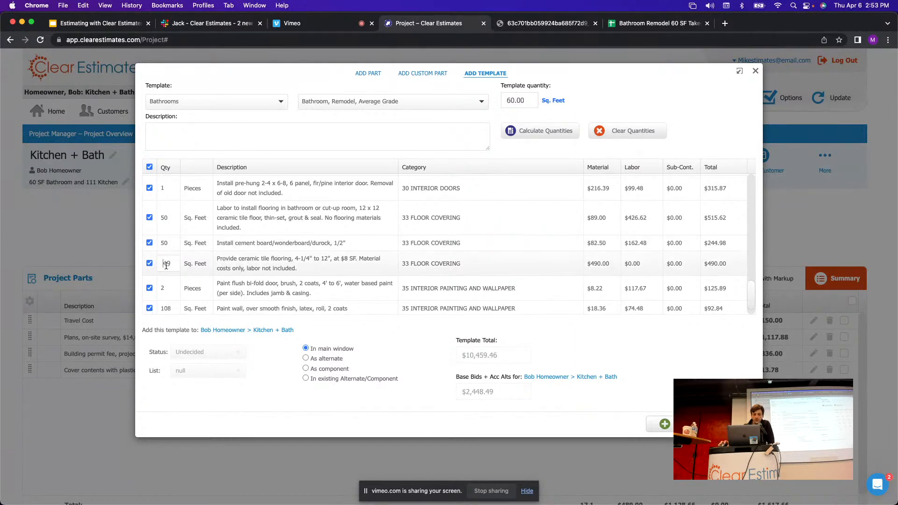
type("50")
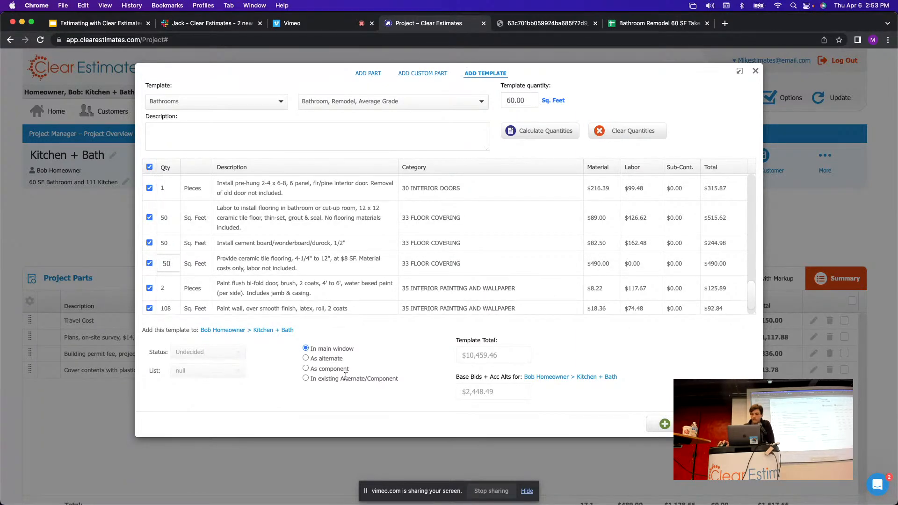
left_click(652, 23)
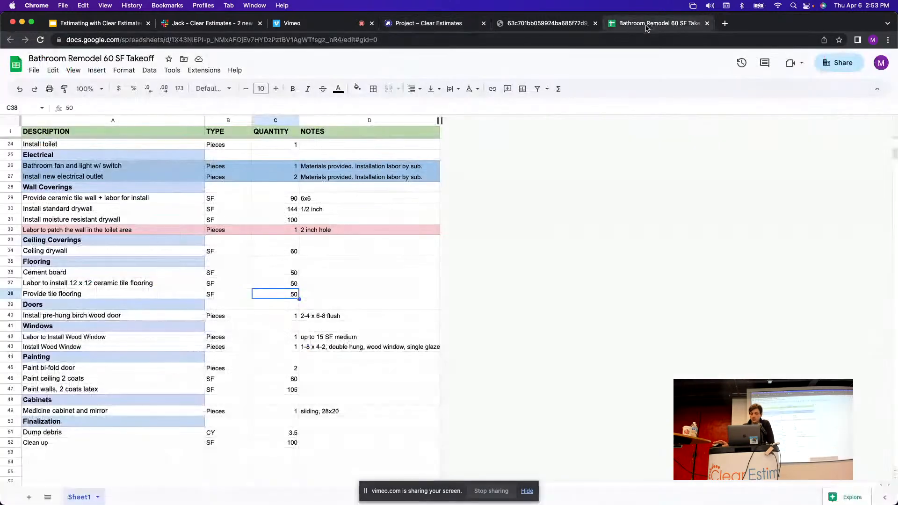
Compare the takeoff's door rows with the template's interior doors, pre-hung door at 1.
left_click(18, 305)
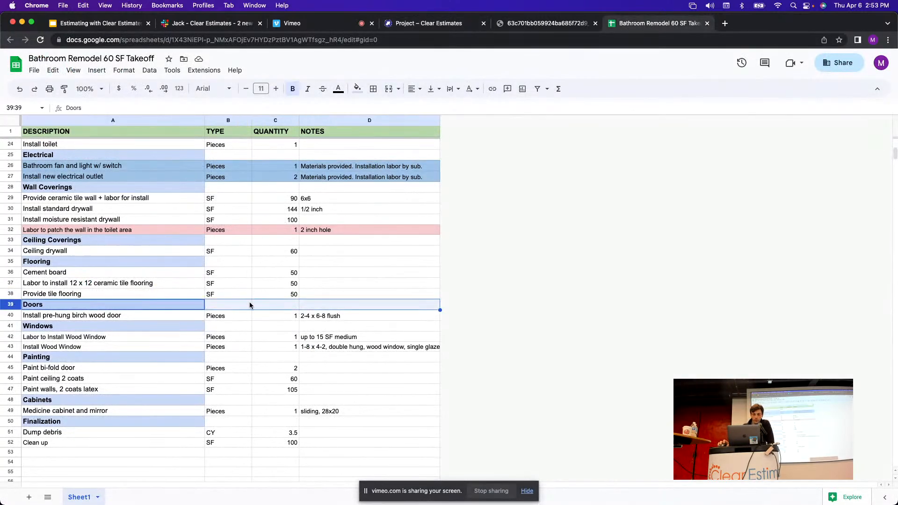
scroll(495, 292, "down", 3)
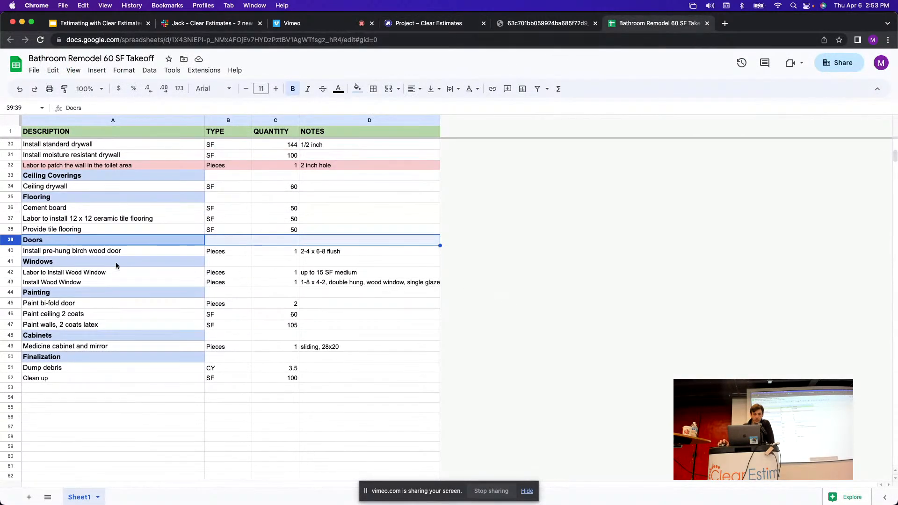
left_click(11, 252)
scroll(133, 262, "down", 1)
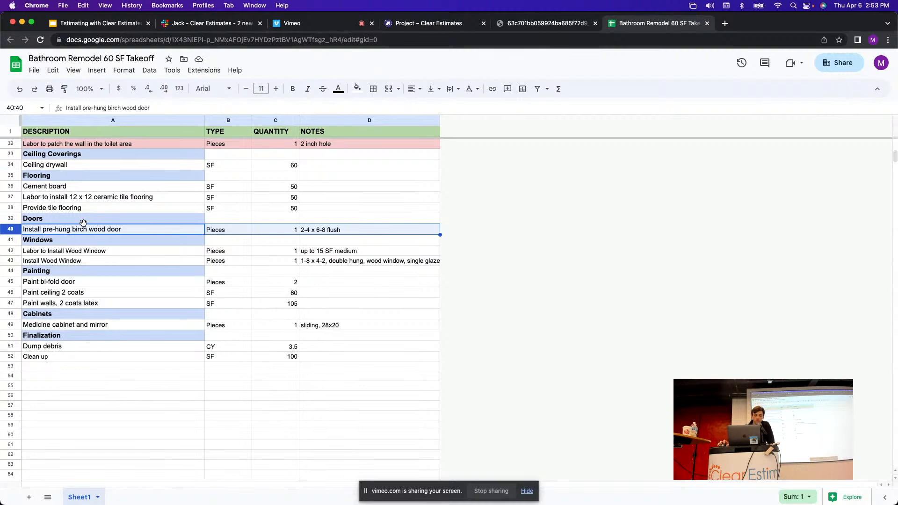
left_click(427, 24)
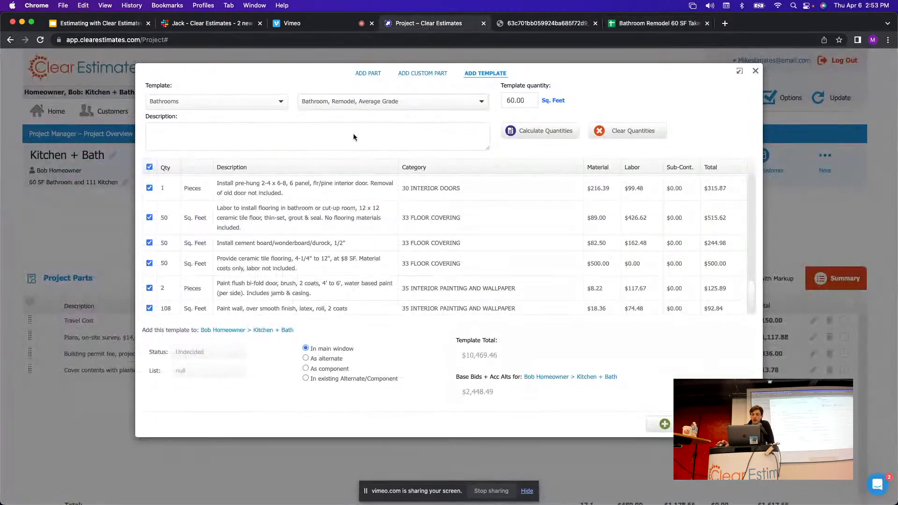
scroll(484, 251, "down", 2)
scroll(468, 255, "up", 5)
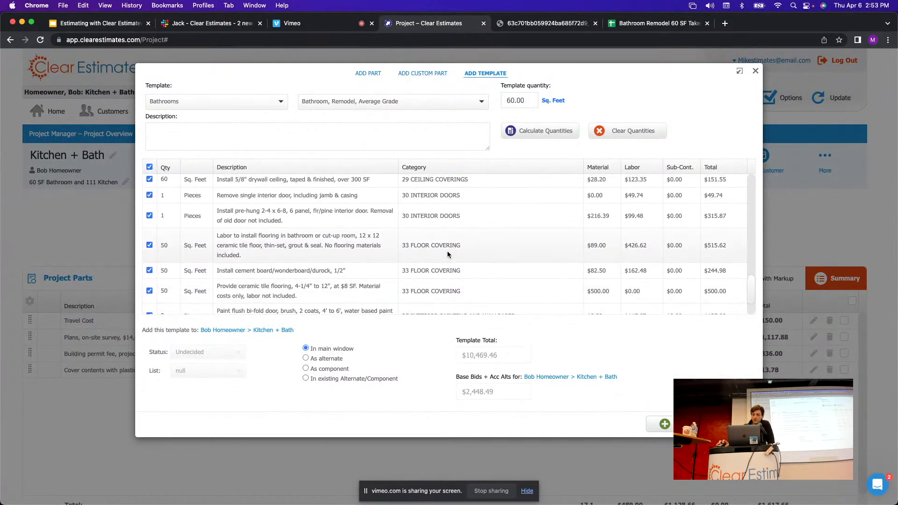
left_click_drag(461, 268, 428, 267)
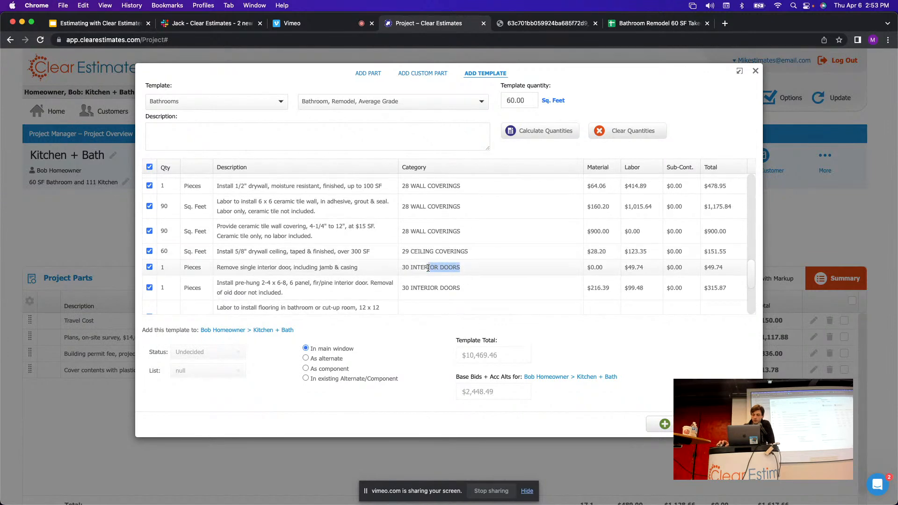
scroll(463, 243, "down", 2)
left_click(466, 239)
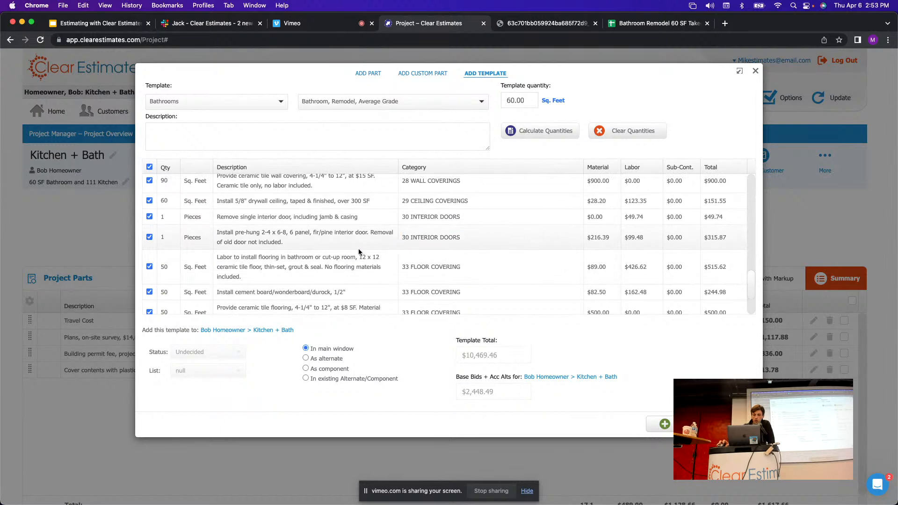
left_click_drag(232, 217, 346, 224)
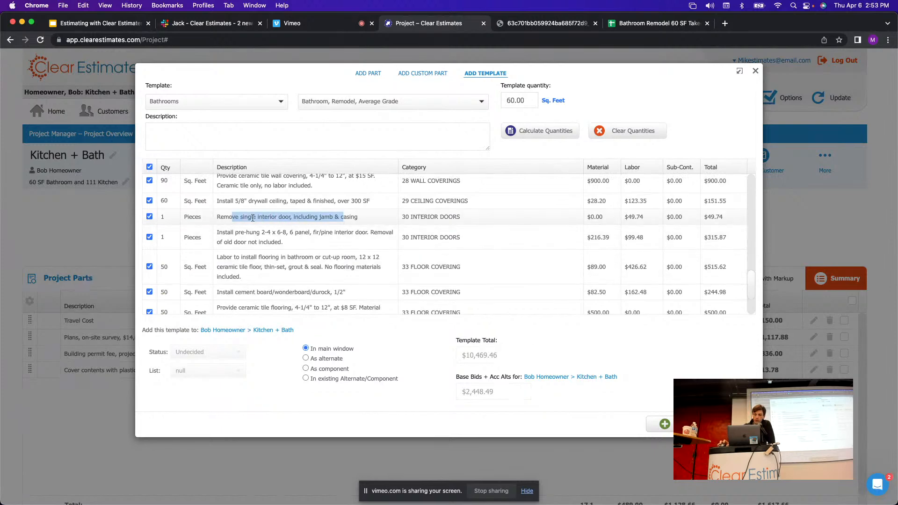
left_click_drag(228, 233, 309, 244)
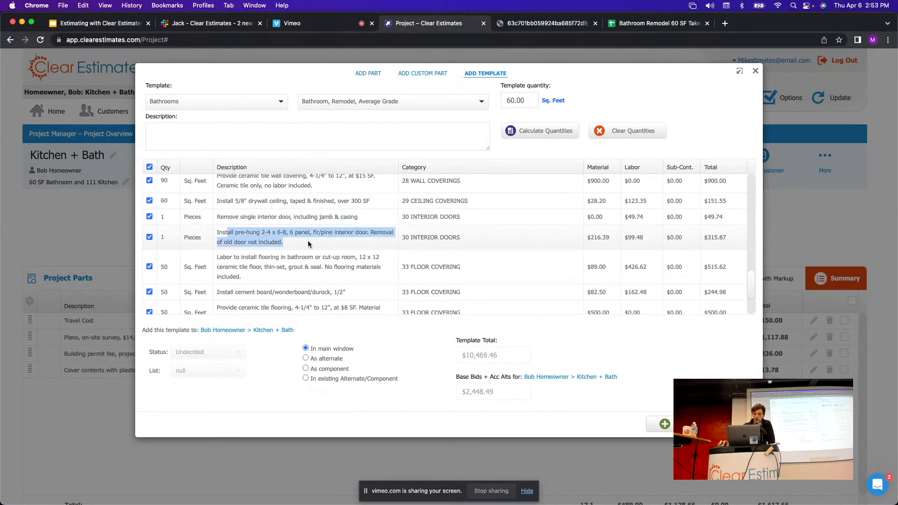
left_click(162, 237)
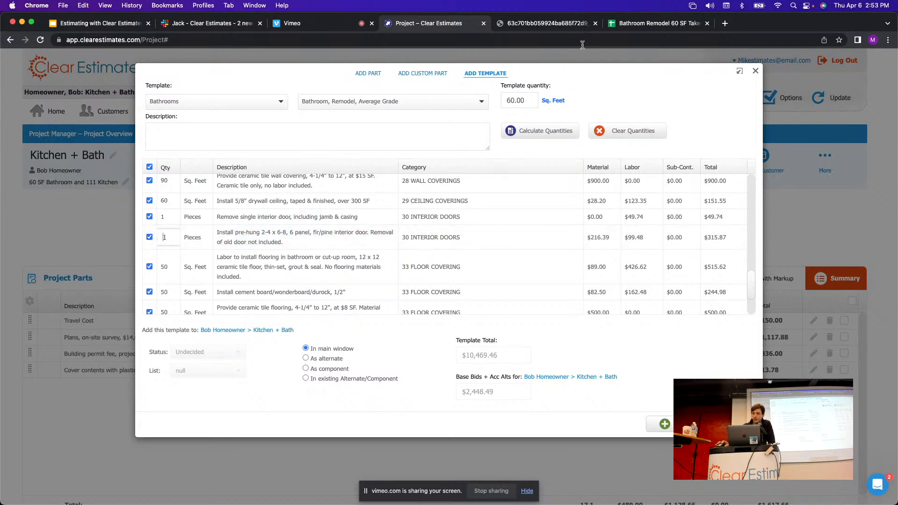
Check the takeoff's Windows rows and look for matching window items in the template.
left_click(629, 24)
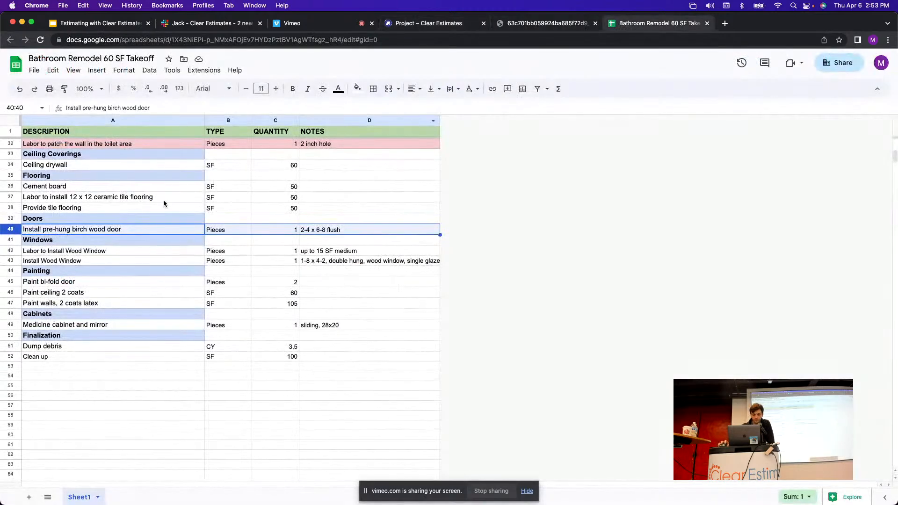
left_click(10, 241)
left_click(11, 253)
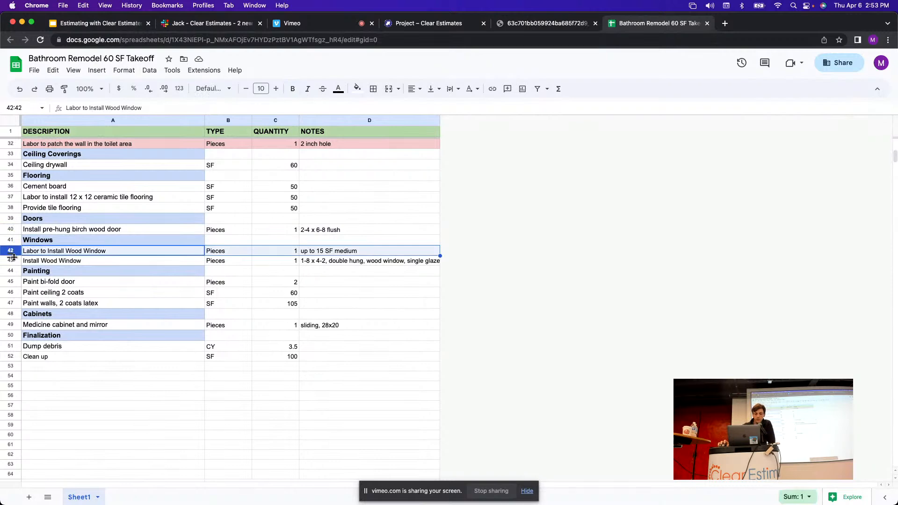
left_click(423, 24)
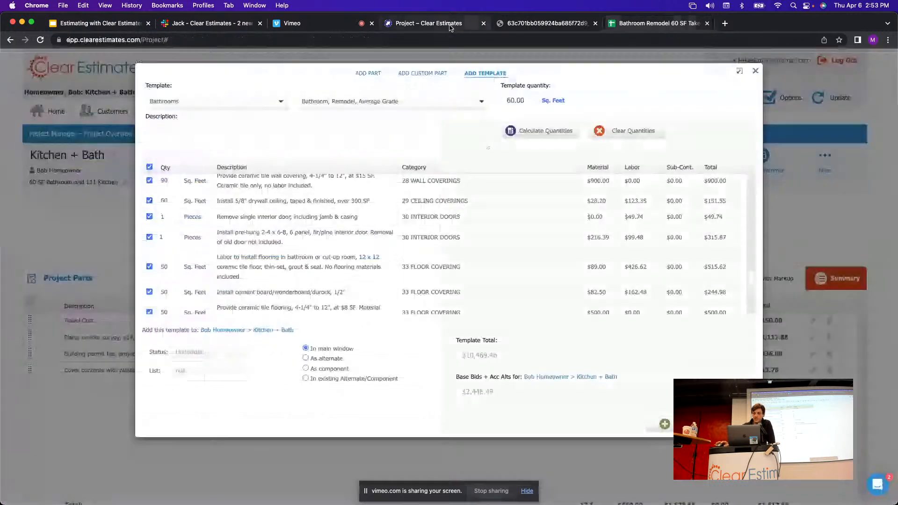
scroll(457, 267, "down", 3)
scroll(457, 269, "down", 3)
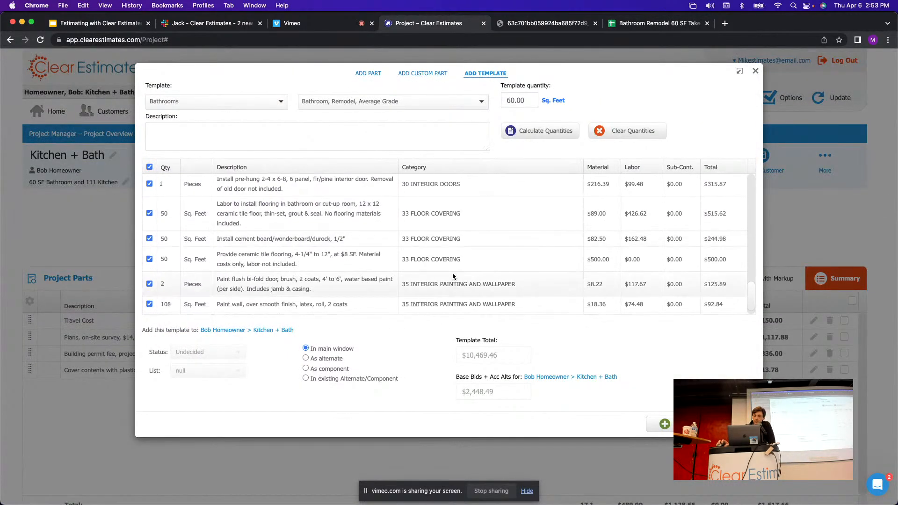
scroll(447, 234, "up", 5)
scroll(442, 228, "up", 5)
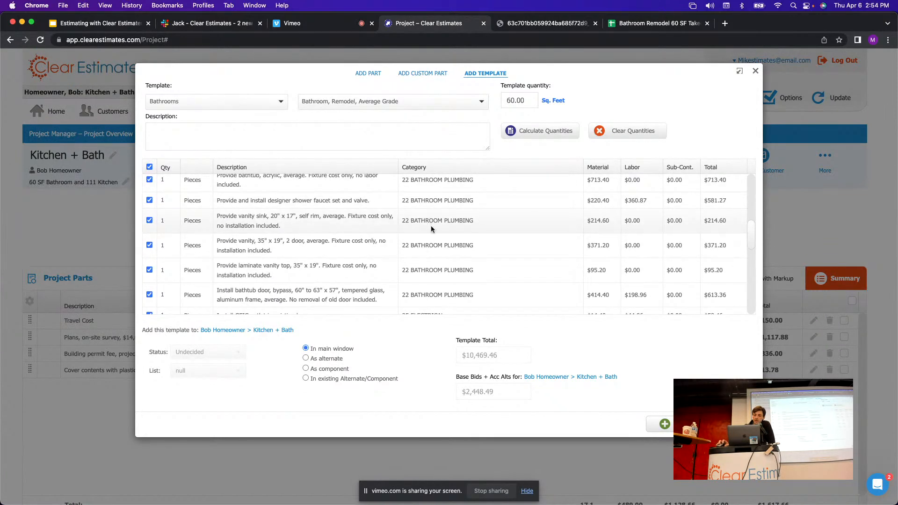
scroll(433, 228, "up", 5)
scroll(432, 224, "down", 10)
scroll(432, 224, "down", 3)
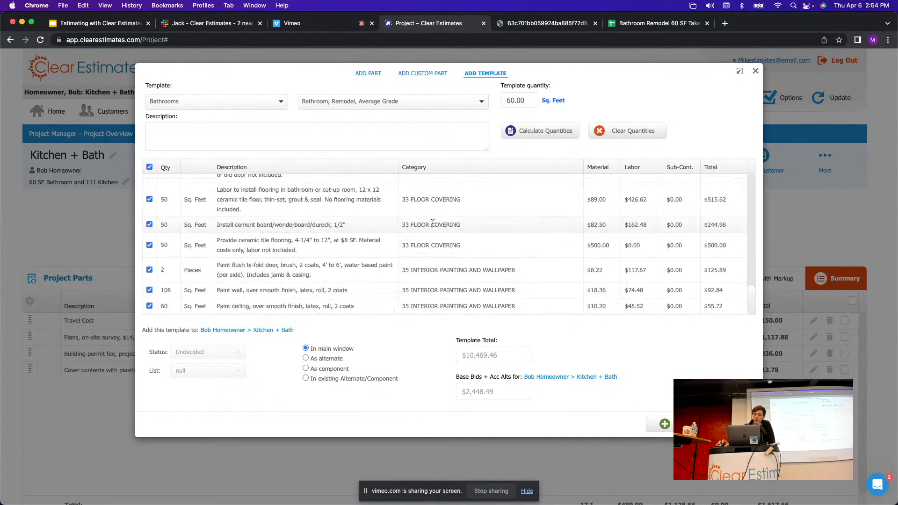
left_click(650, 24)
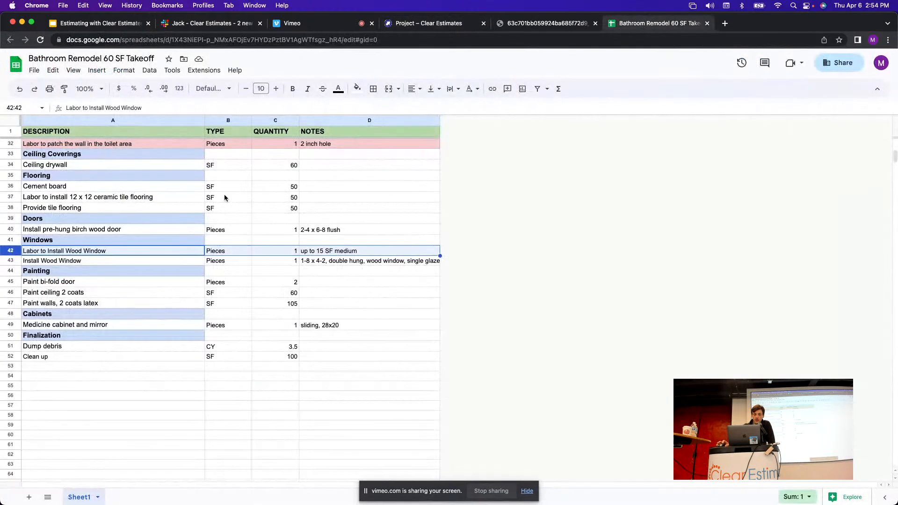
Shade the two window rows light red in the takeoff.
left_click(10, 261, "shift")
left_click(357, 89)
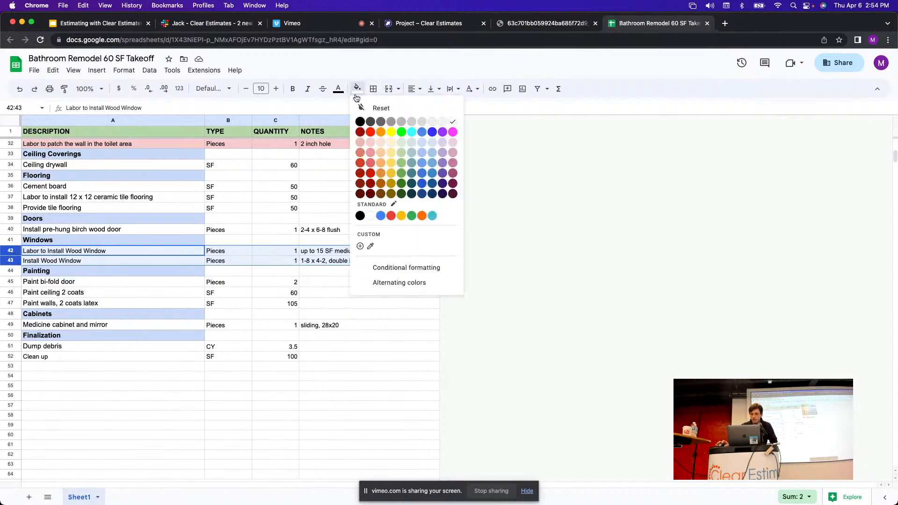
left_click(373, 144)
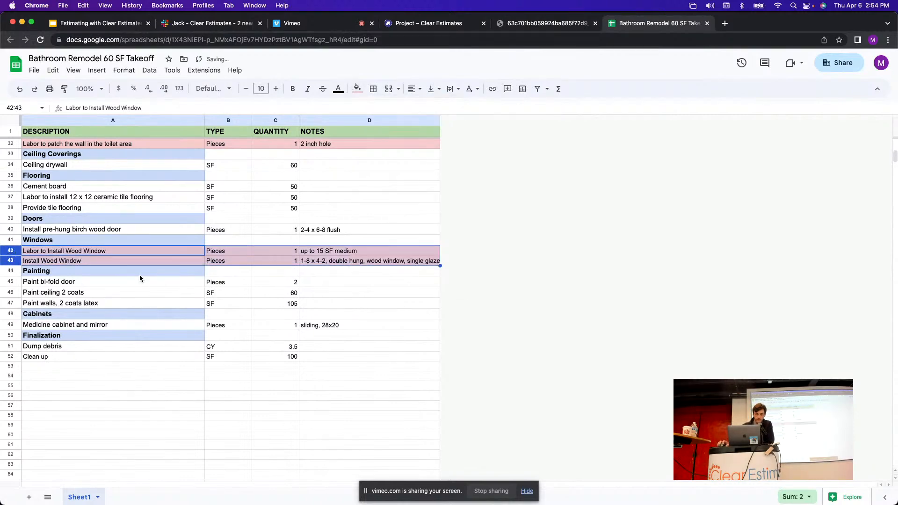
left_click(32, 274)
Read the Painting quantities: bi-fold doors 2, ceiling 60, walls 105.
left_click(11, 281)
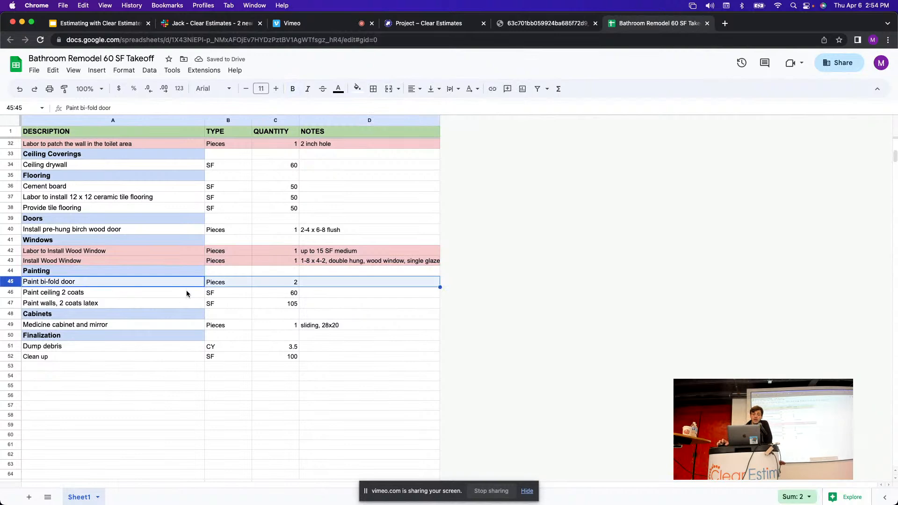
scroll(181, 258, "down", 1)
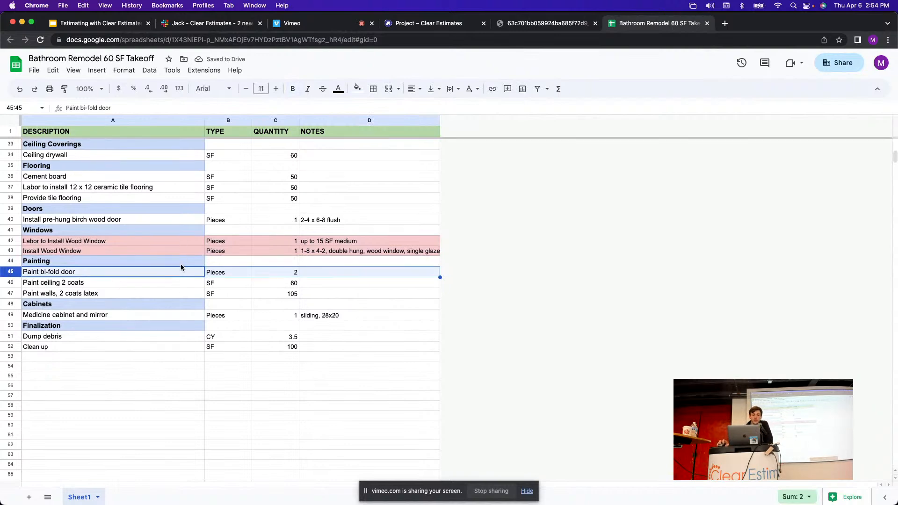
double_click(292, 272)
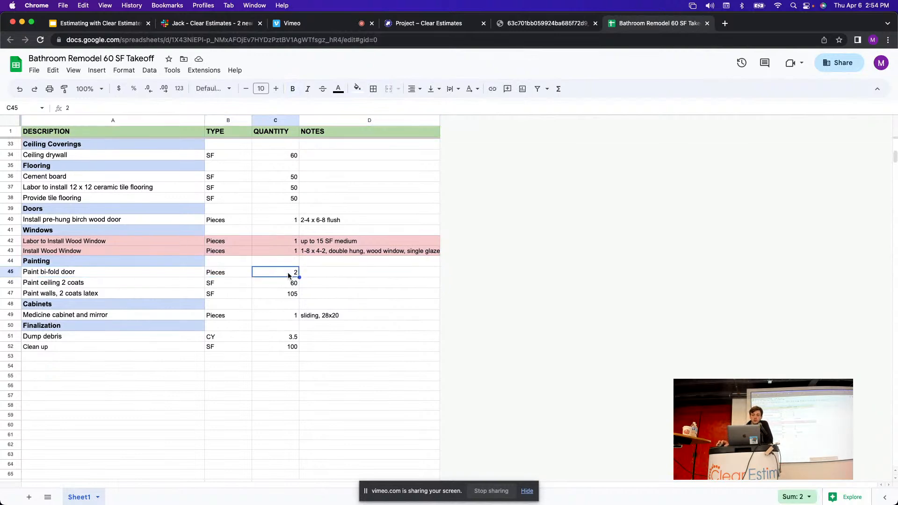
left_click(98, 285)
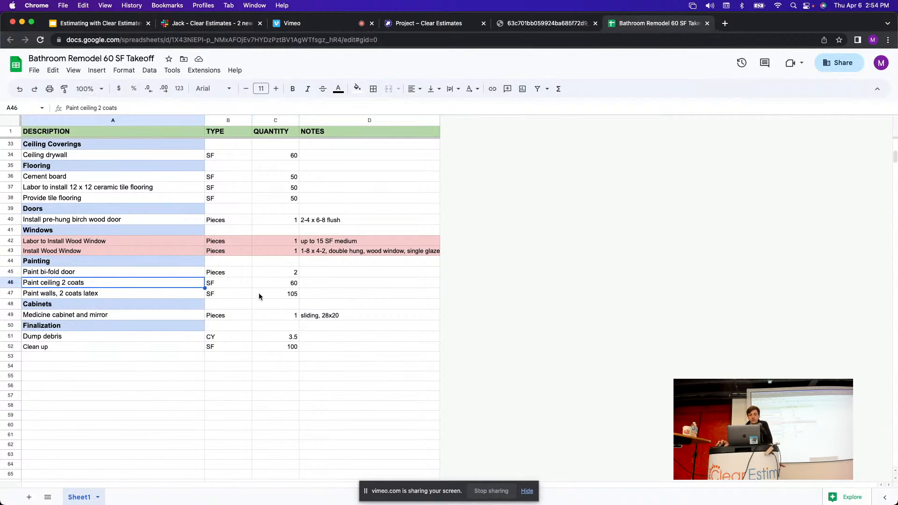
left_click(295, 284)
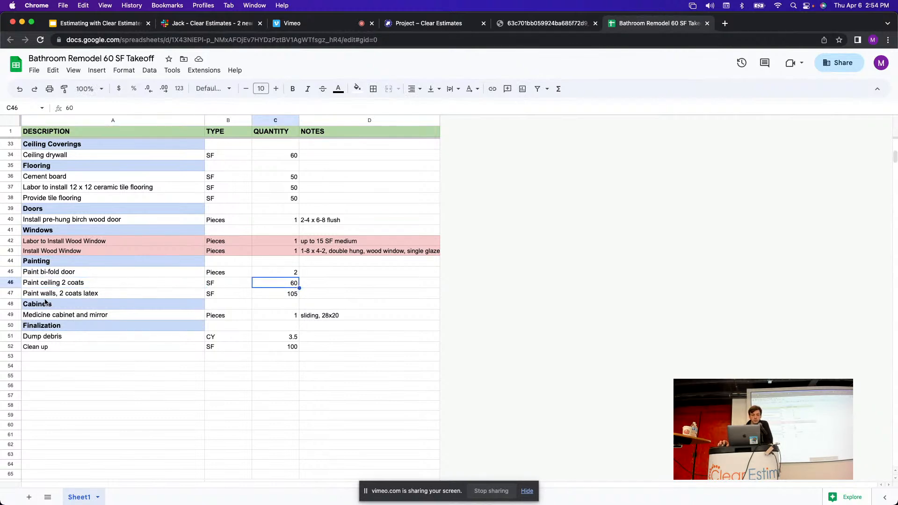
left_click(10, 293)
left_click(295, 296)
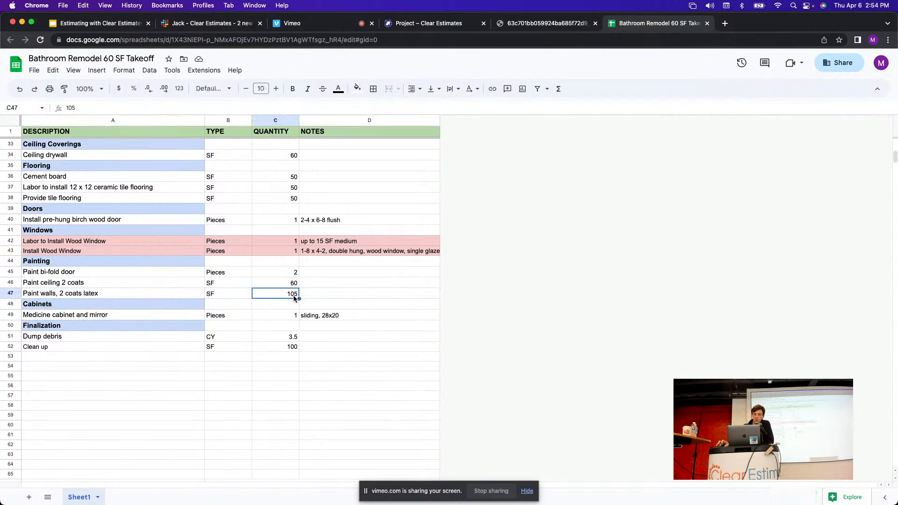
left_click(11, 293)
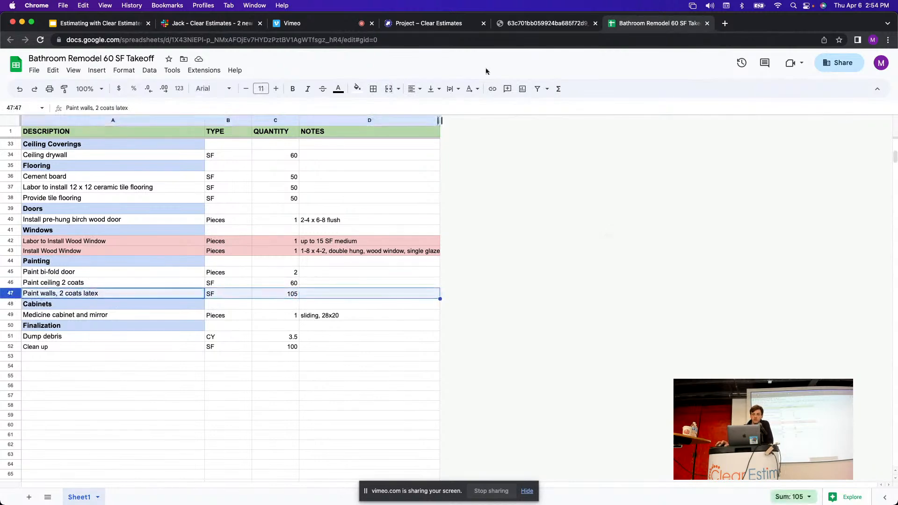
left_click(435, 23)
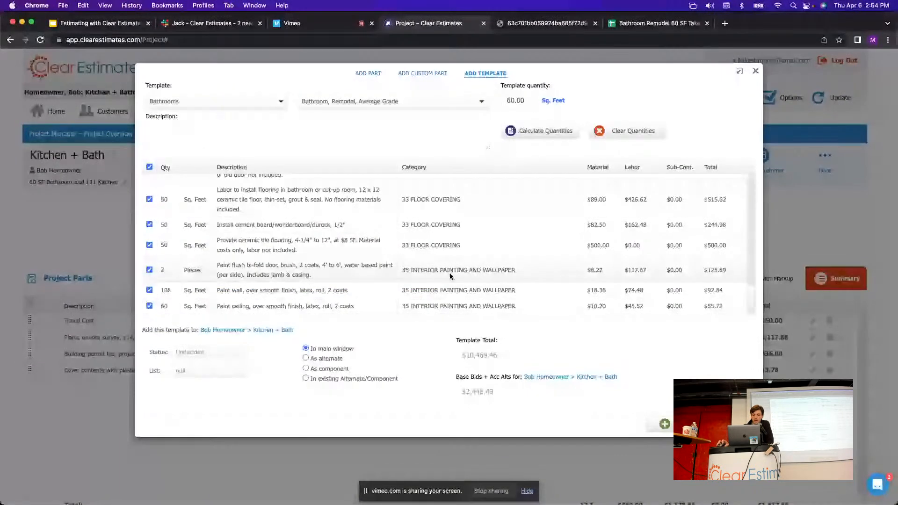
Compare the template's bi-fold door and ceiling painting lines with the takeoff.
left_click_drag(218, 265, 277, 266)
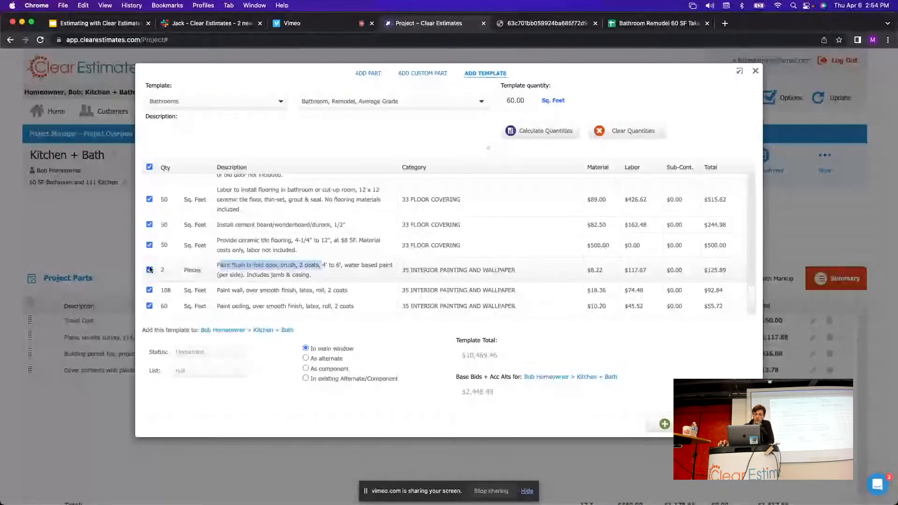
left_click(178, 271)
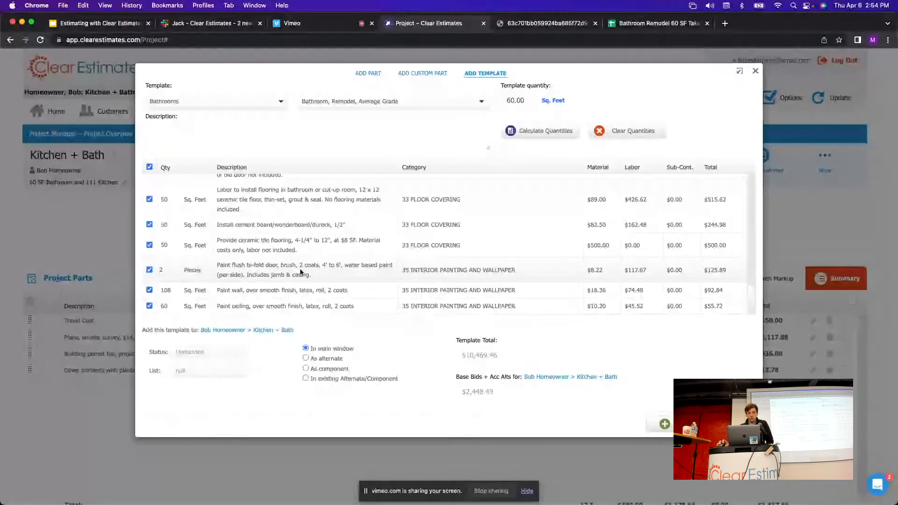
left_click(657, 23)
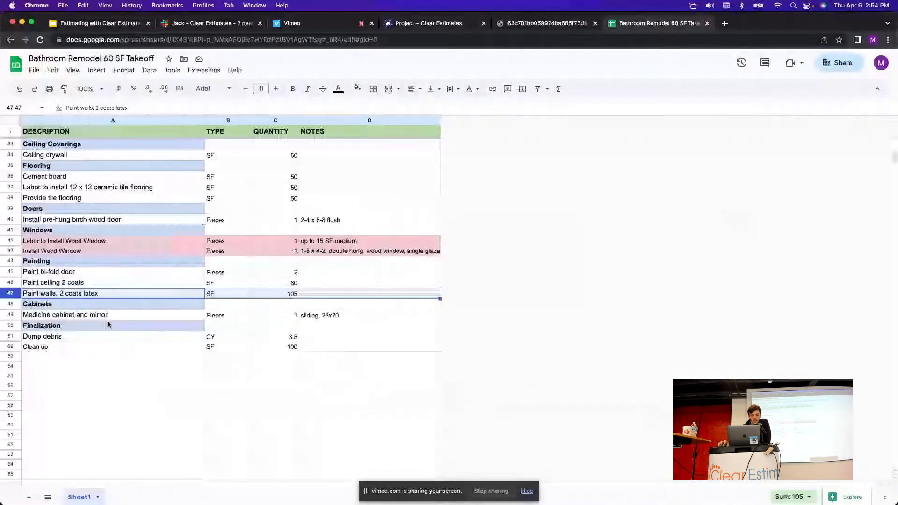
left_click(87, 275)
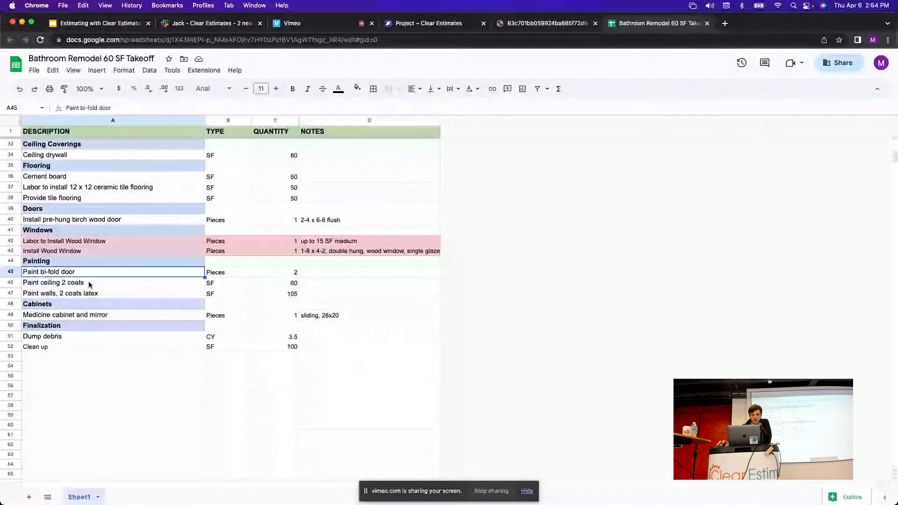
left_click(295, 285)
left_click(99, 286)
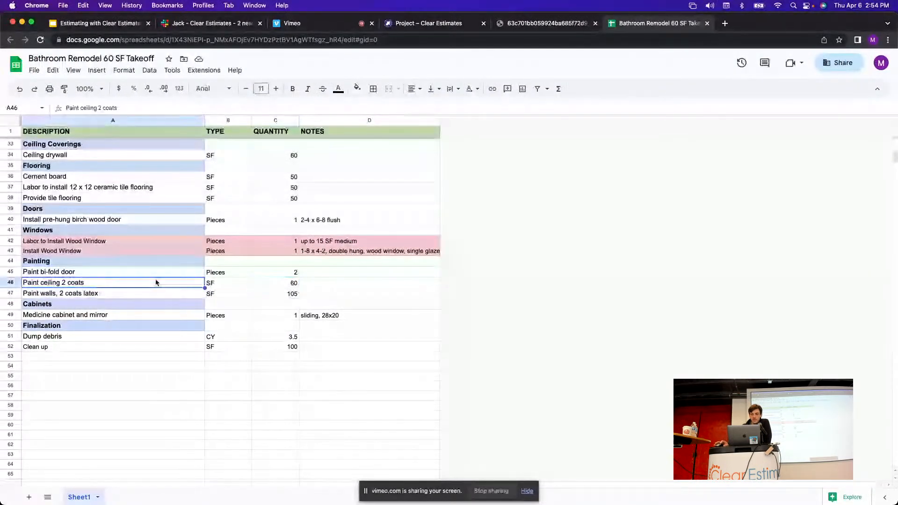
left_click(428, 23)
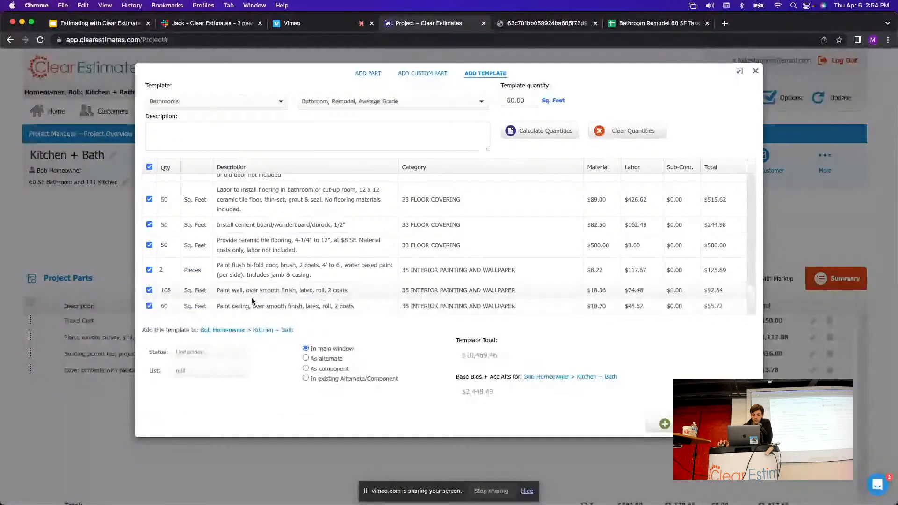
left_click_drag(256, 306, 220, 308)
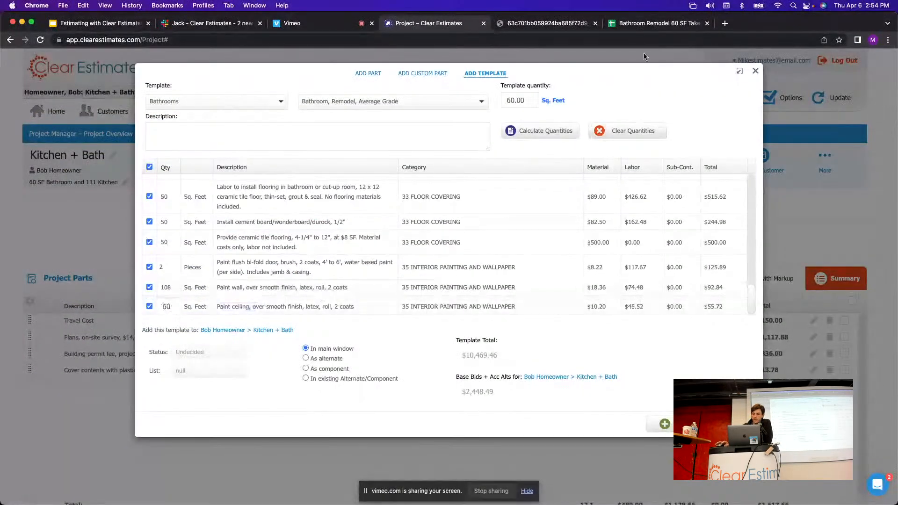
left_click(649, 27)
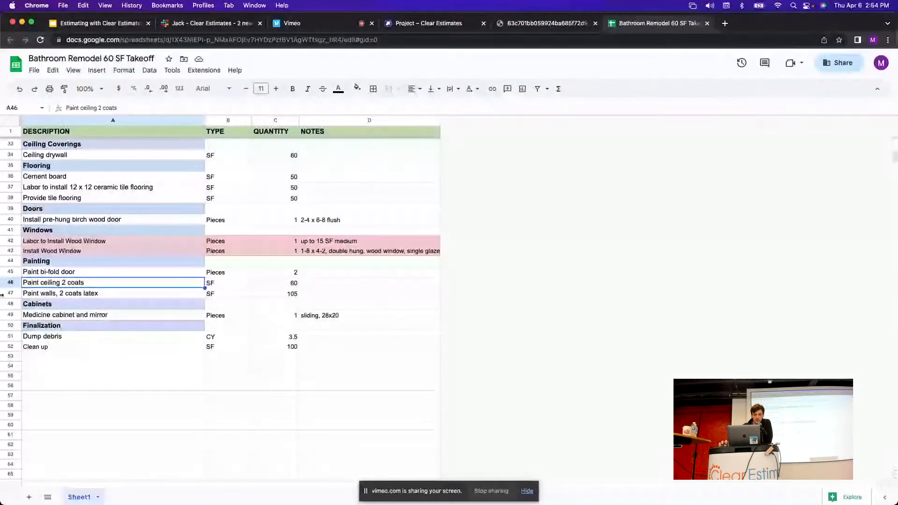
left_click(434, 26)
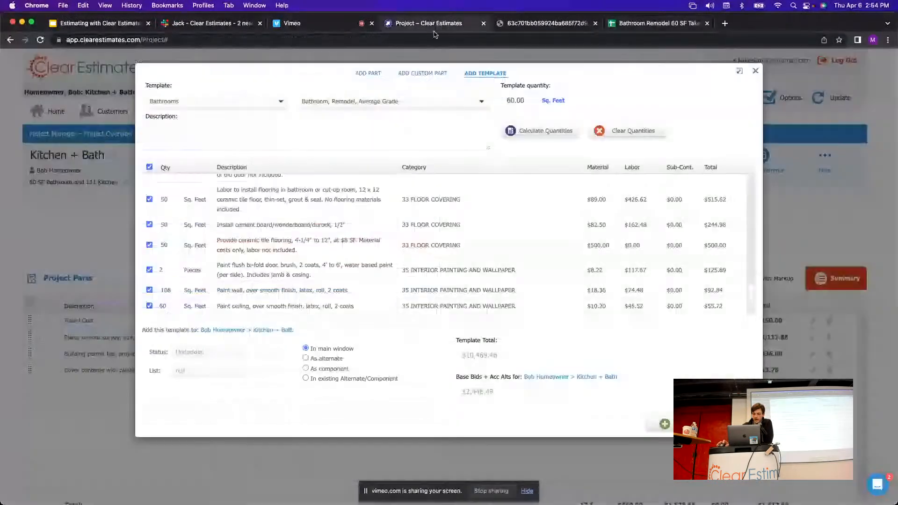
Change the paint wall quantity from 108 to 105 Sq. Feet.
left_click(168, 291)
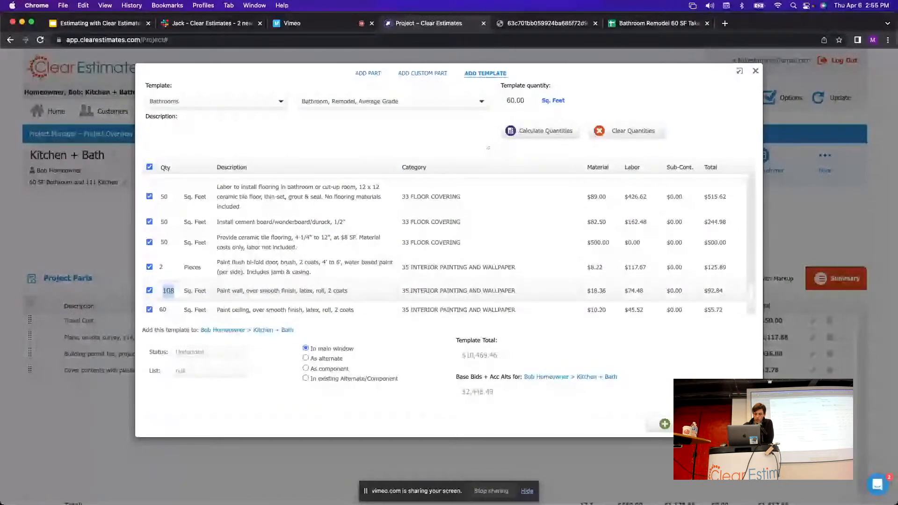
type("105")
key("Return")
scroll(355, 287, "up", 2)
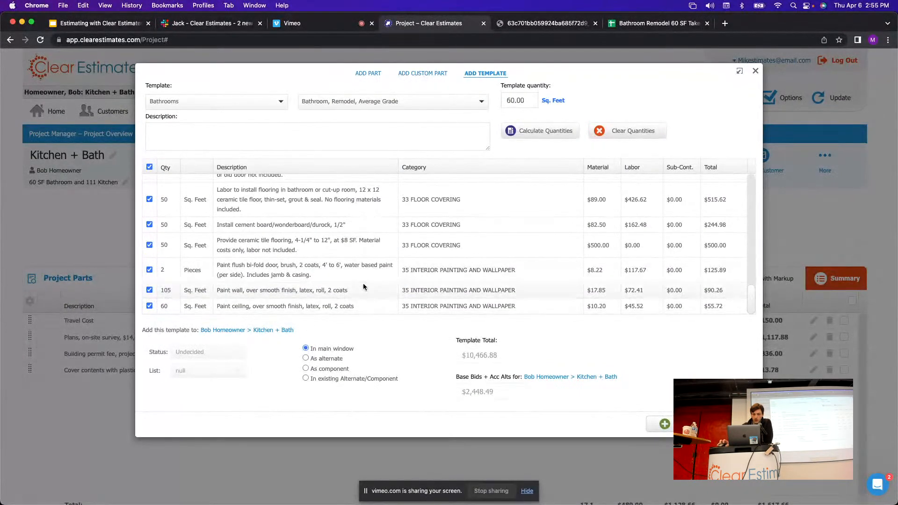
scroll(381, 293, "up", 5)
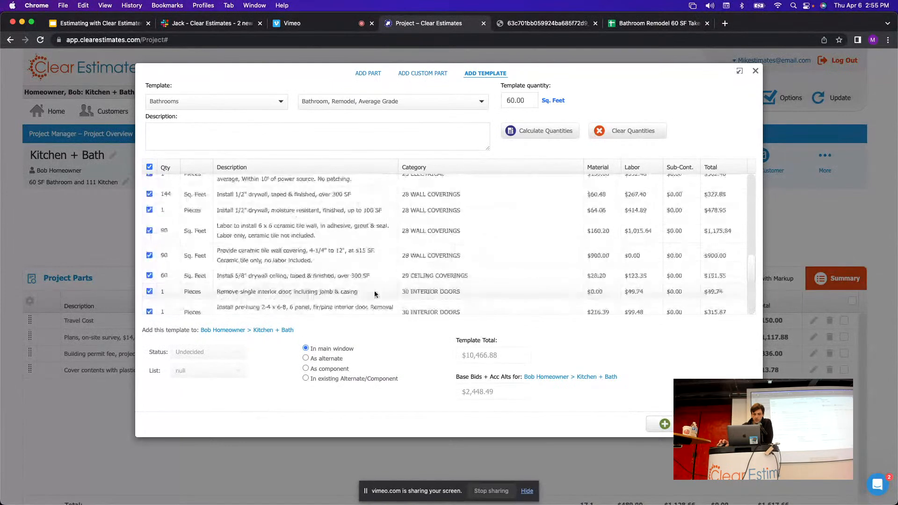
scroll(379, 293, "up", 5)
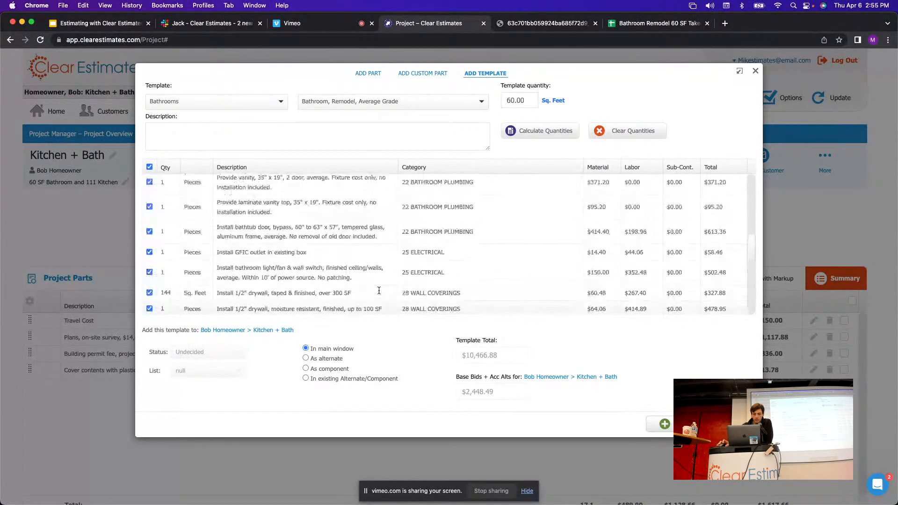
scroll(379, 294, "up", 6)
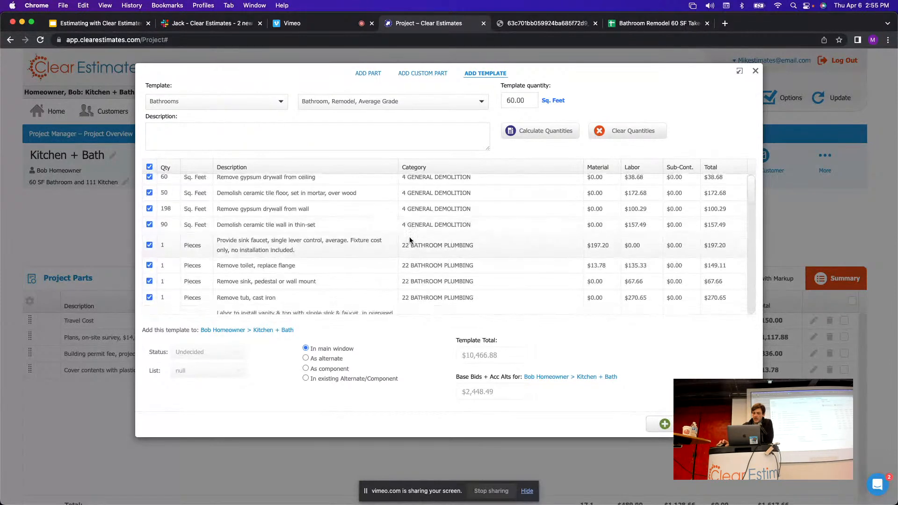
left_click(655, 23)
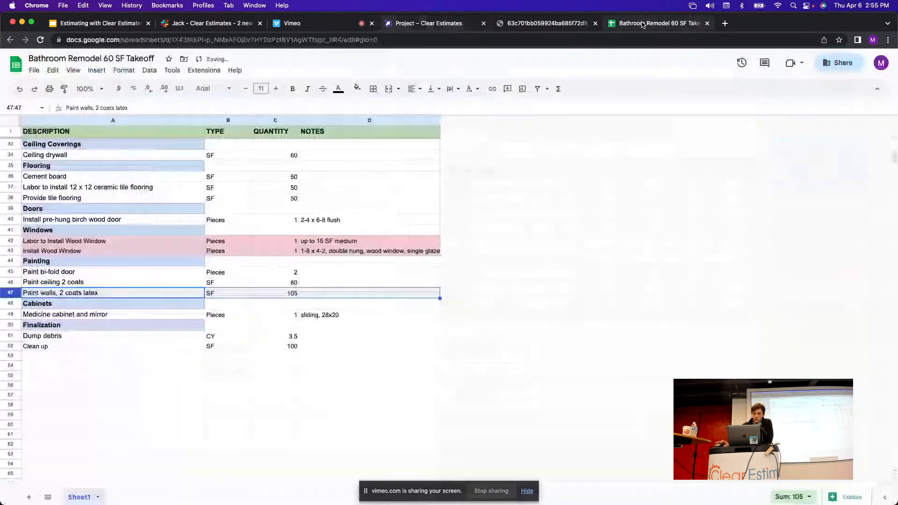
scroll(234, 231, "up", 4)
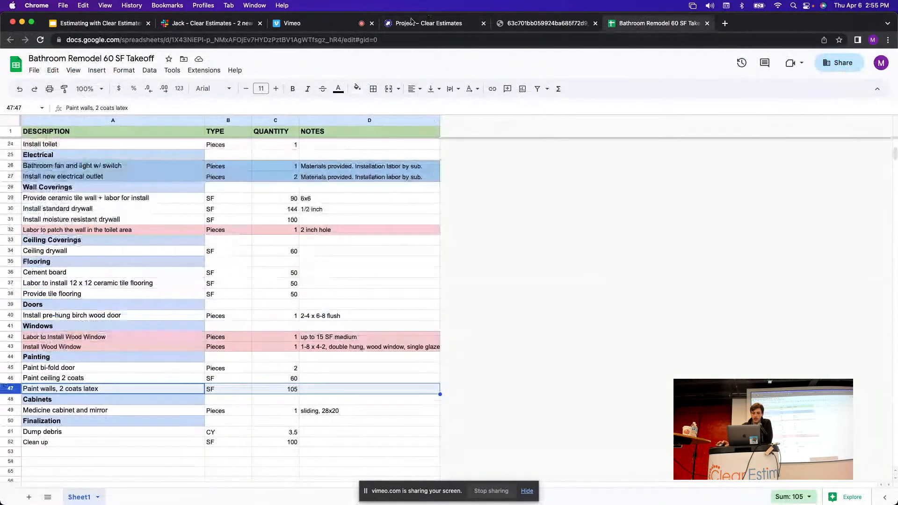
left_click(411, 23)
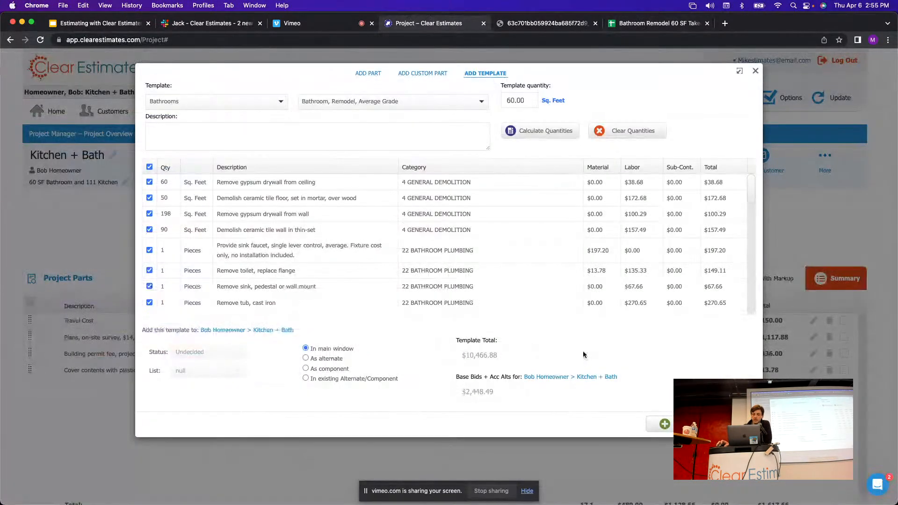
scroll(340, 291, "down", 1)
Keep 'In main window' as the destination and add the template to the Kitchen + Bath project.
left_click_drag(358, 349, 311, 349)
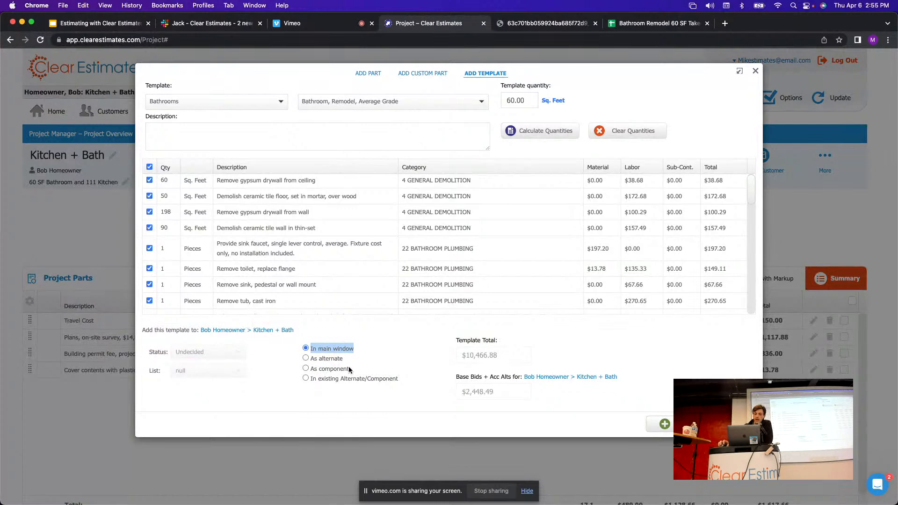
left_click_drag(348, 370, 308, 364)
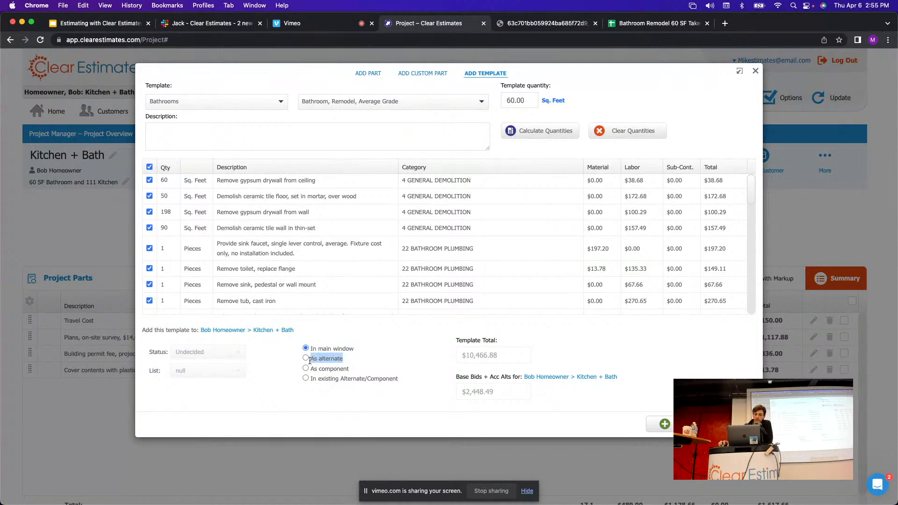
left_click_drag(400, 380, 311, 380)
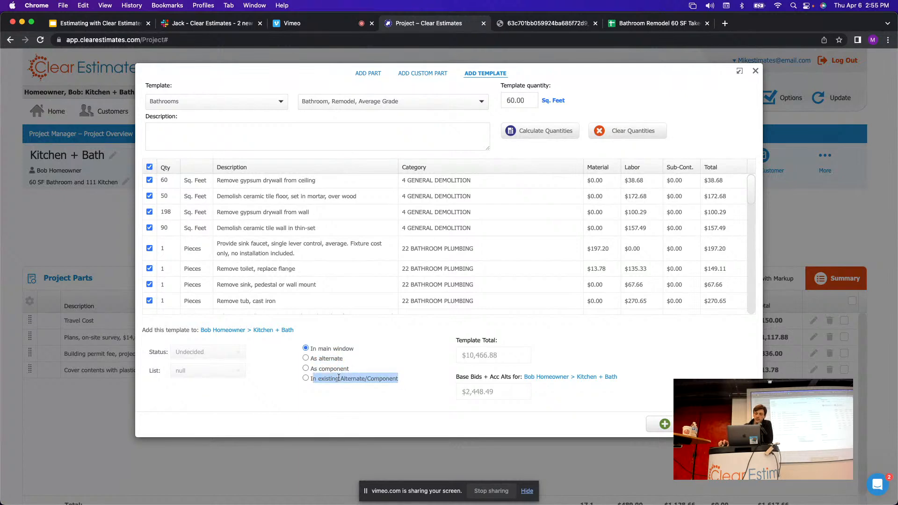
left_click_drag(356, 352, 308, 354)
left_click(388, 356)
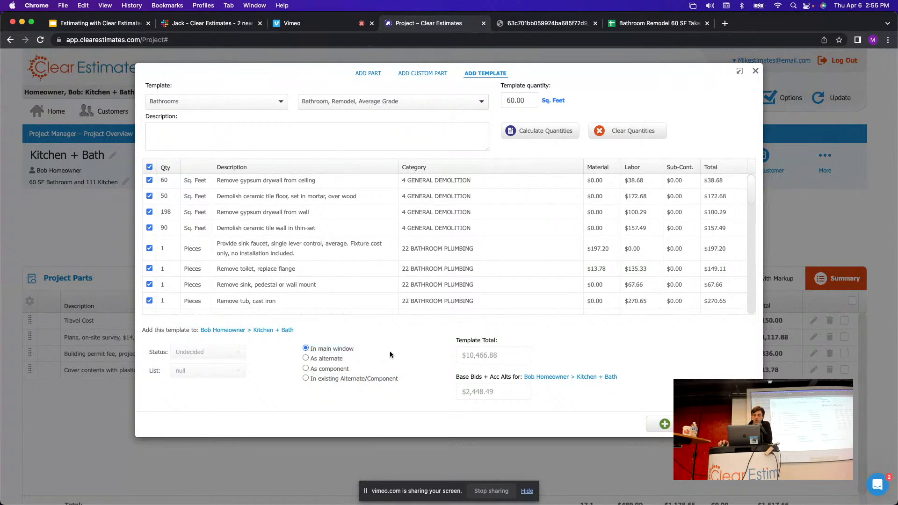
left_click(664, 424)
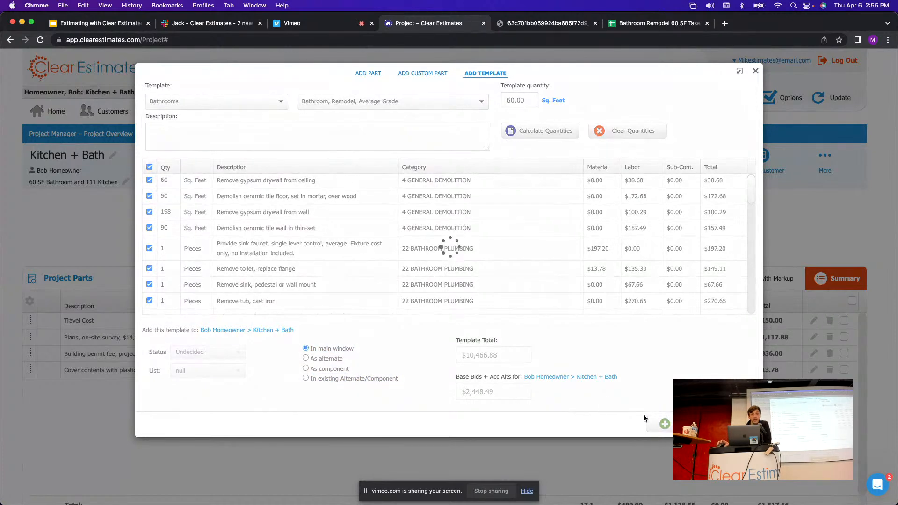
scroll(480, 255, "down", 8)
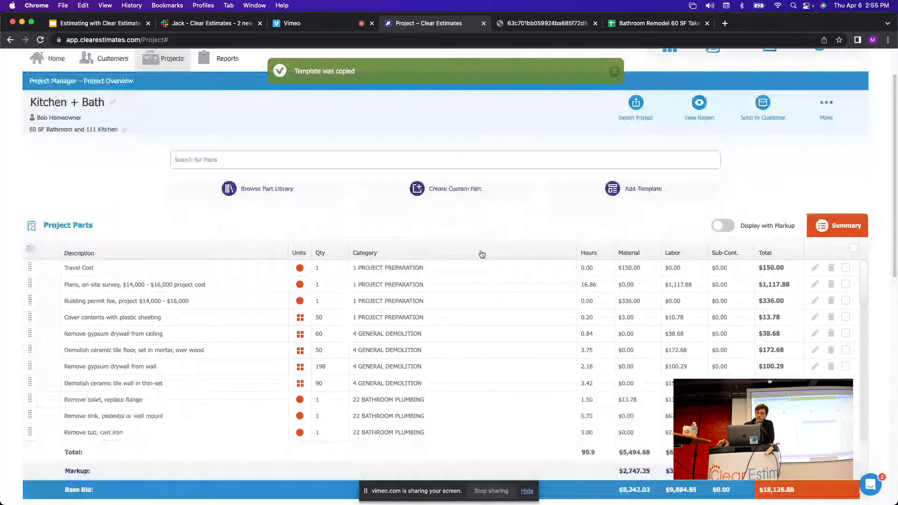
scroll(492, 267, "down", 10)
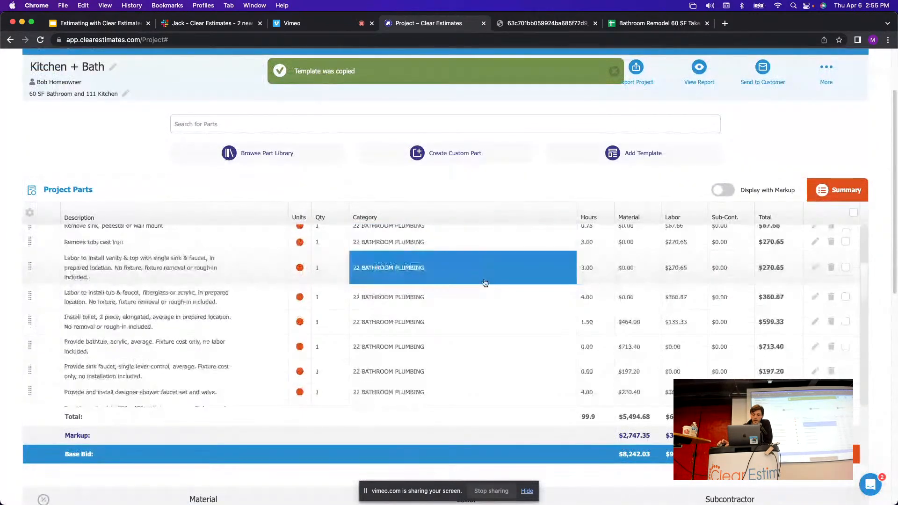
scroll(487, 285, "up", 8)
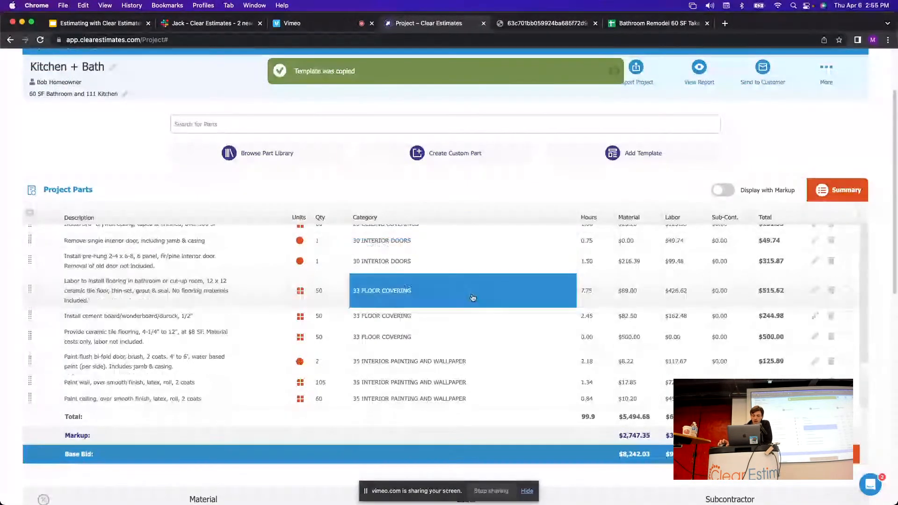
scroll(599, 306, "up", 8)
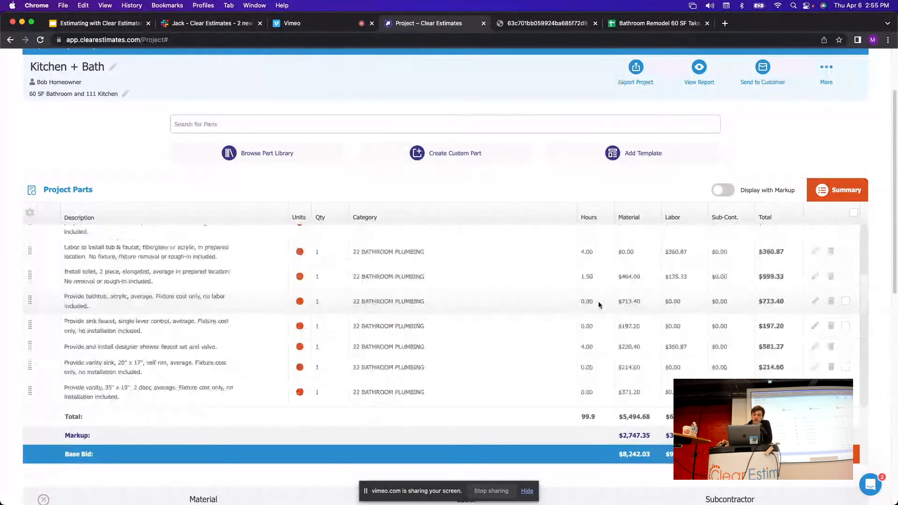
scroll(300, 345, "up", 2)
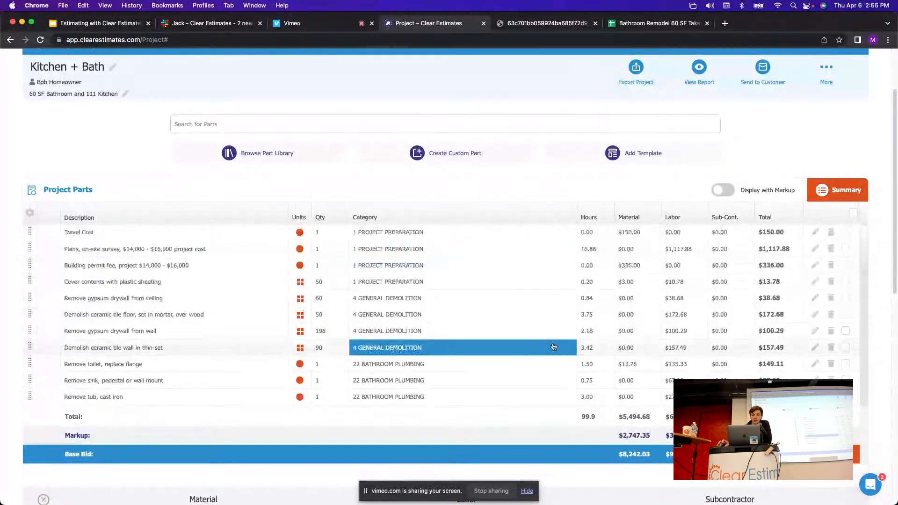
scroll(555, 220, "down", 1)
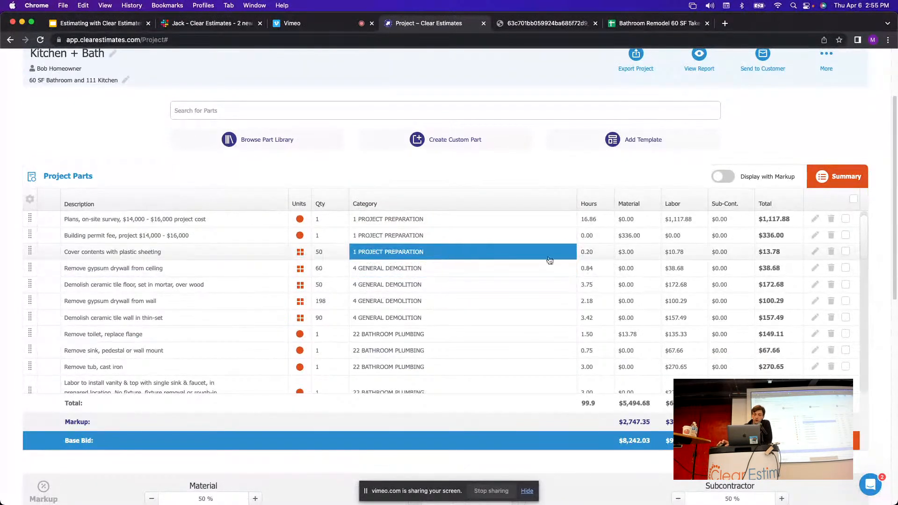
scroll(263, 251, "up", 1)
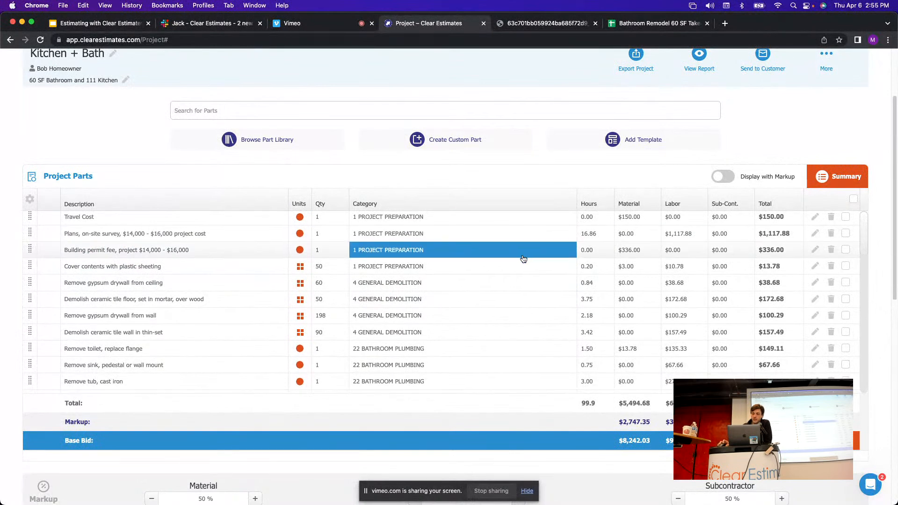
Check the building permit fee's per-piece material price and leave it unchanged.
left_click(642, 253)
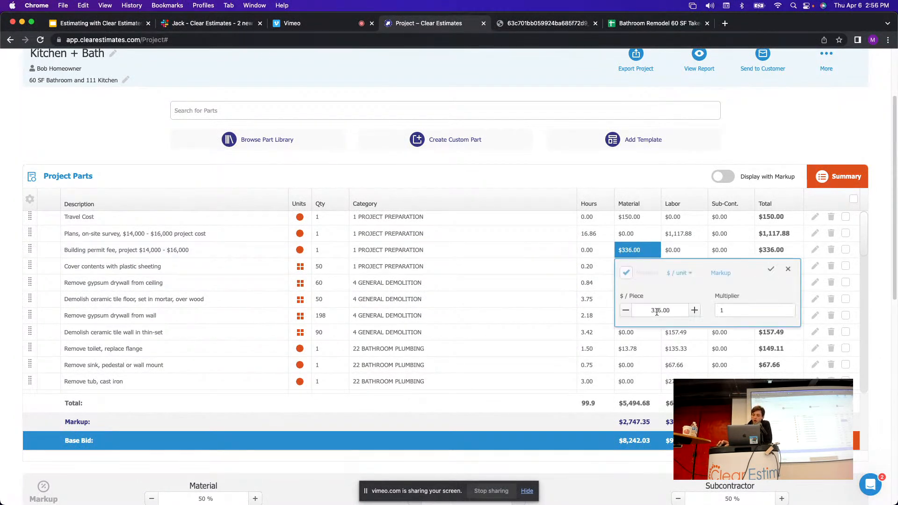
left_click_drag(671, 310, 627, 300)
left_click(599, 184)
Review the plans line's labor rate, keeping the existing rate and labor cost.
left_click(678, 234)
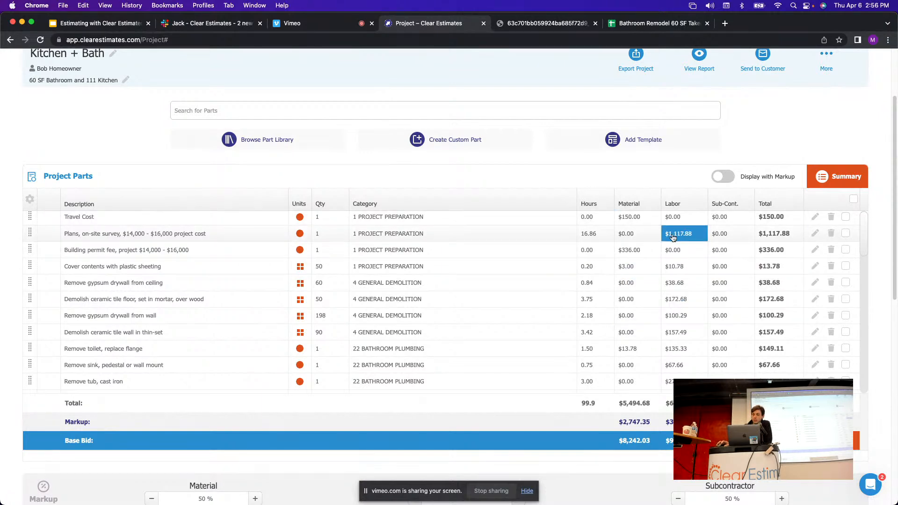
left_click(835, 296)
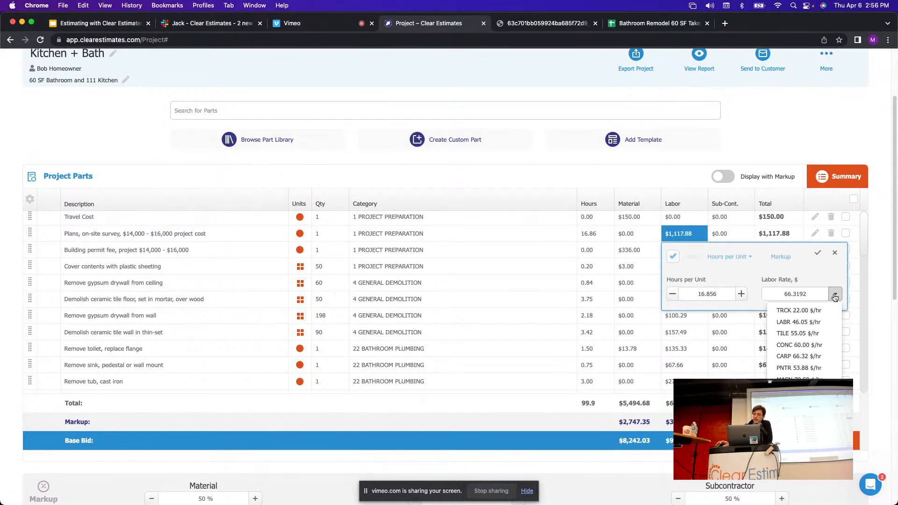
left_click(836, 297)
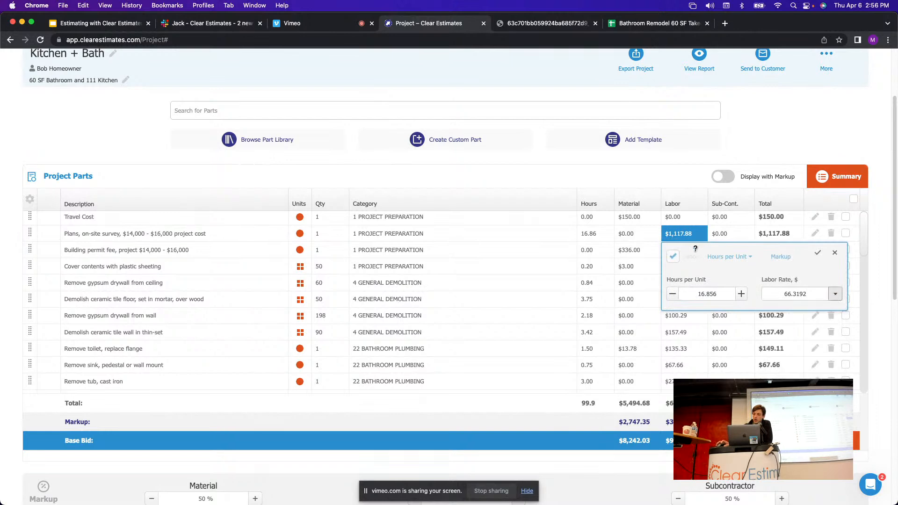
left_click(684, 172)
left_click(682, 235)
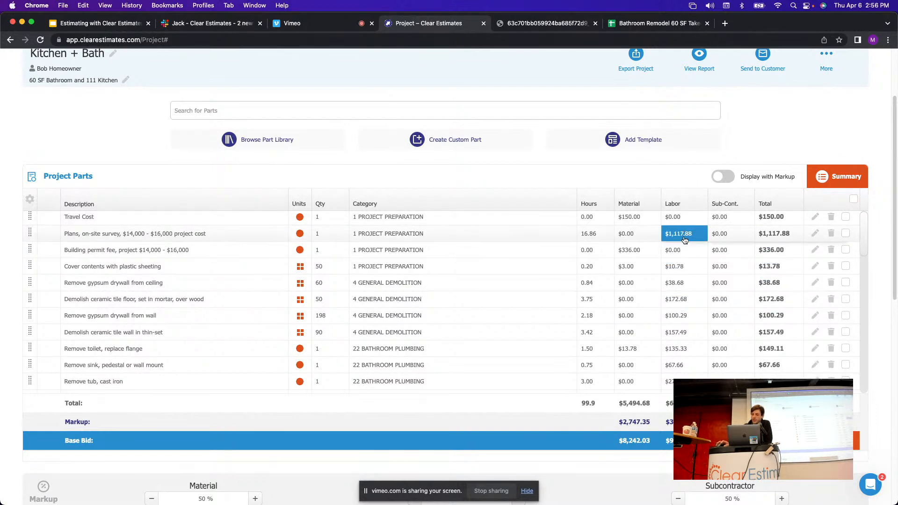
left_click(683, 172)
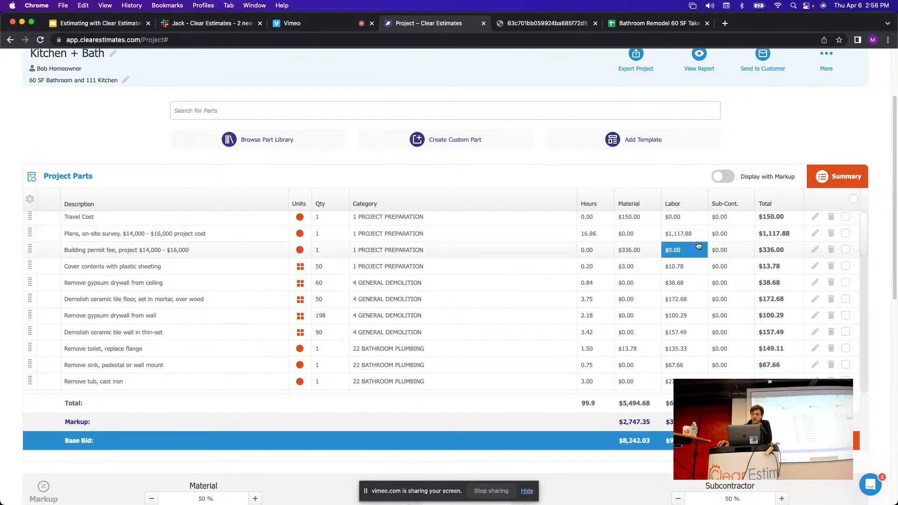
left_click(681, 238)
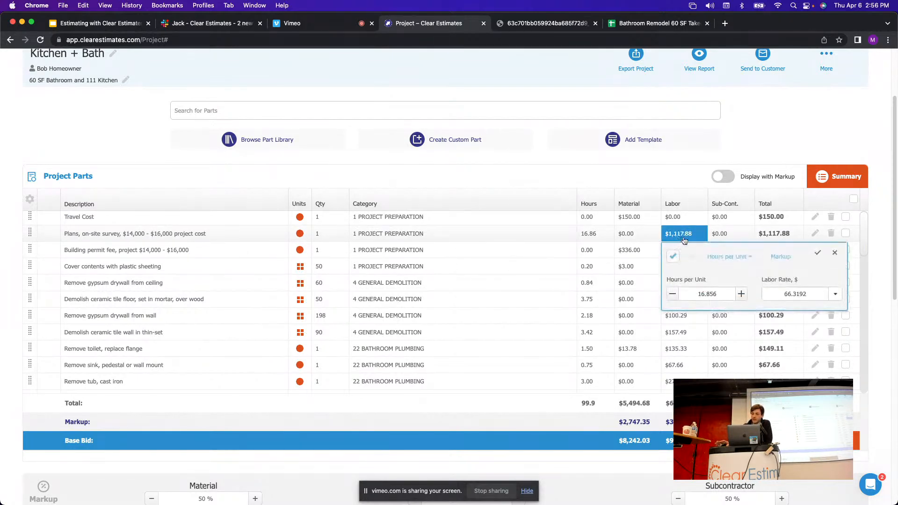
left_click(634, 178)
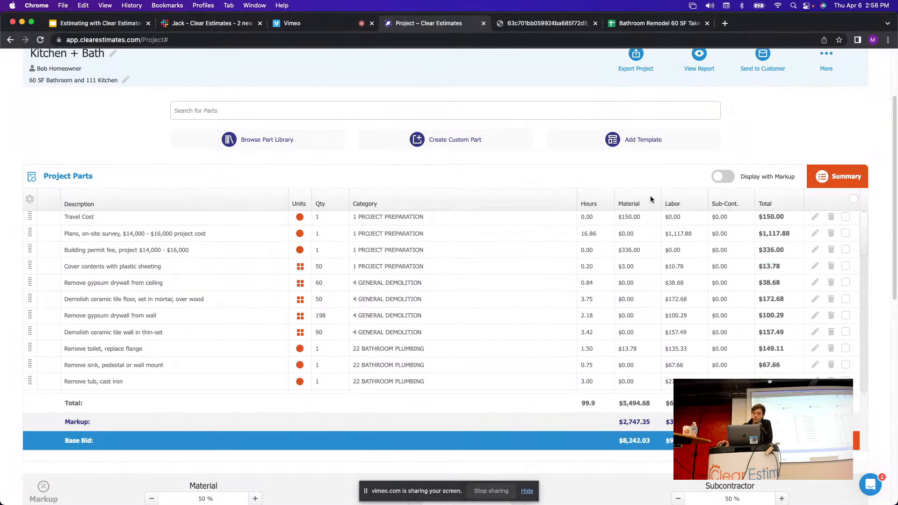
Return to the Bathroom Remodel 60 SF Takeoff spreadsheet, showing wall painting at 105 SF.
scroll(604, 278, "down", 1)
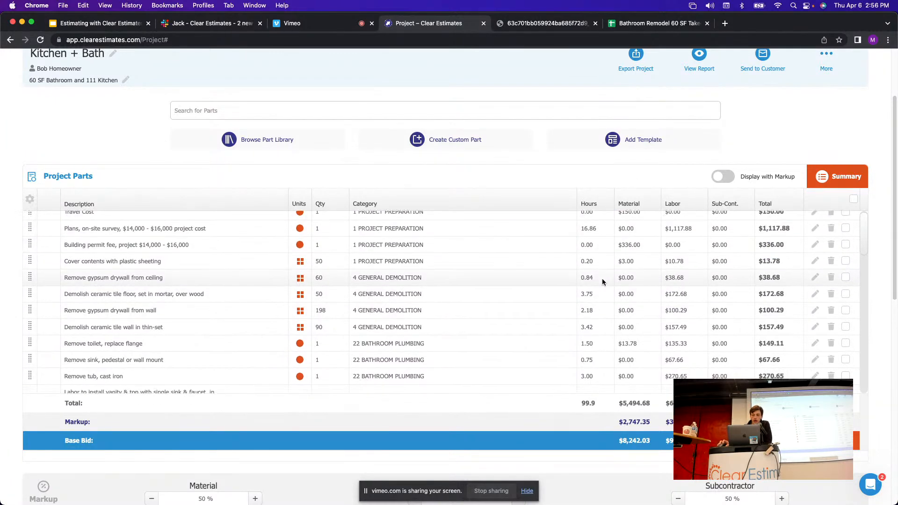
scroll(627, 294, "up", 1)
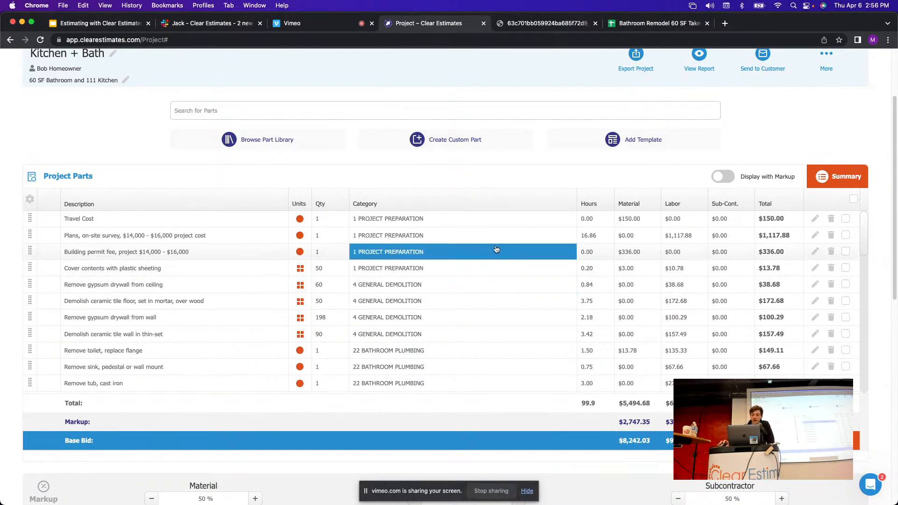
left_click(659, 23)
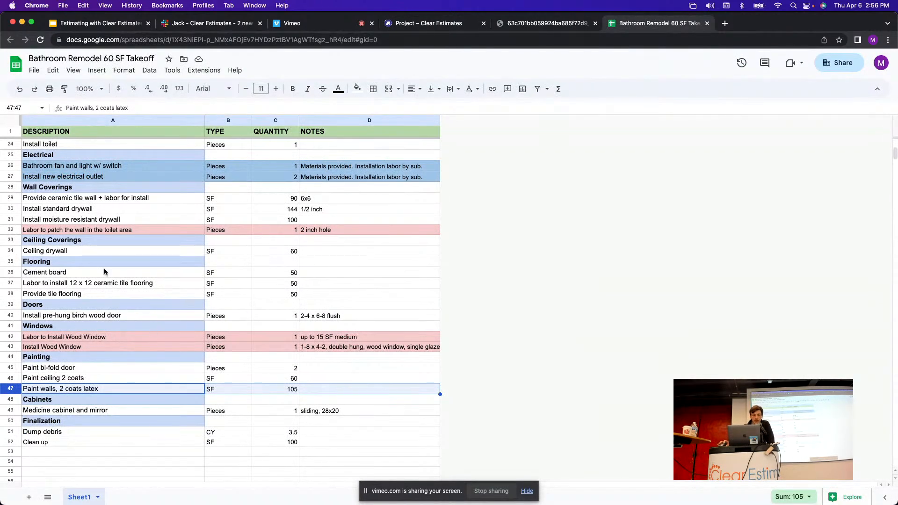
left_click(11, 411)
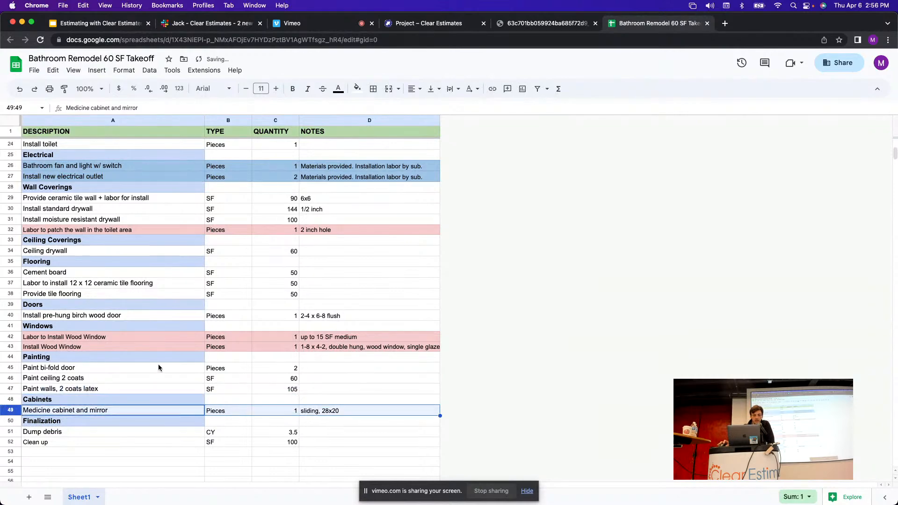
left_click(11, 442)
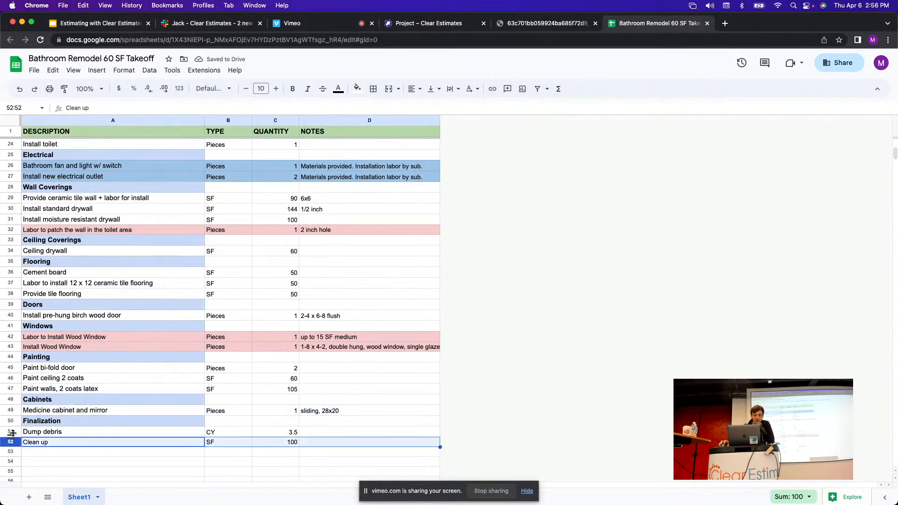
left_click(10, 411)
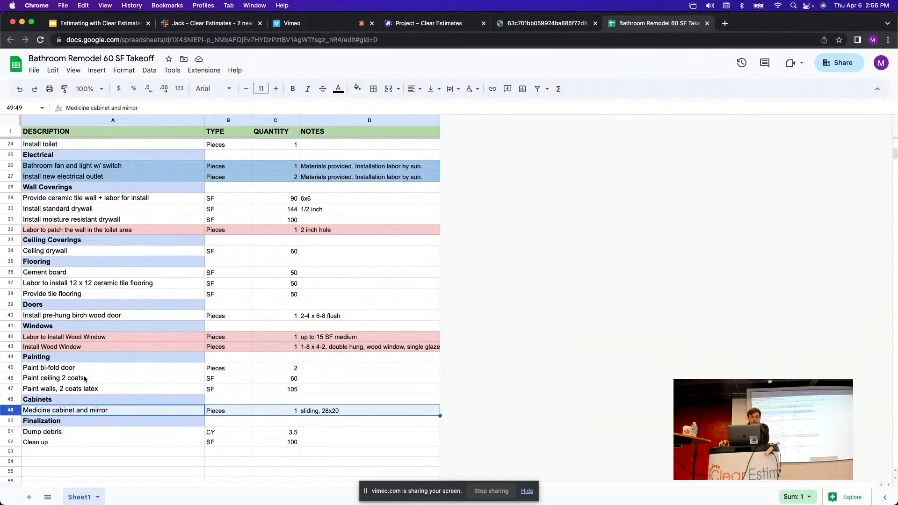
scroll(140, 413, "down", 1)
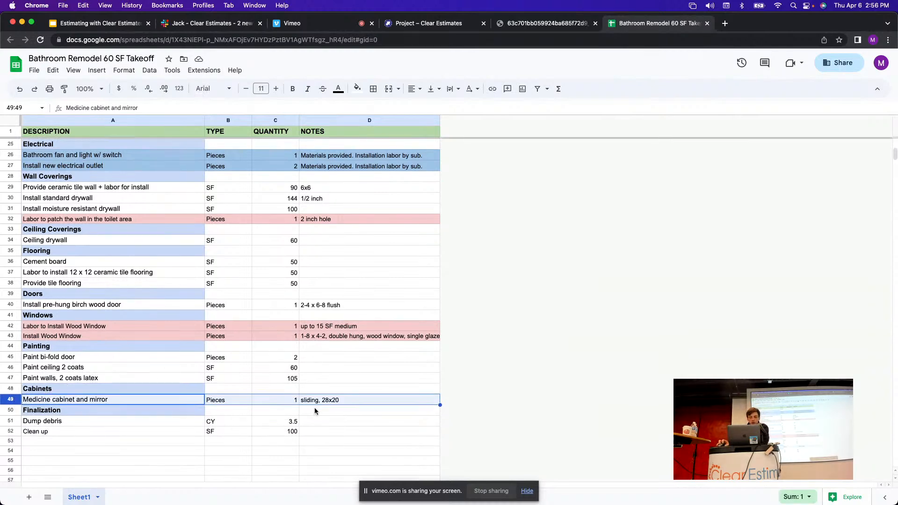
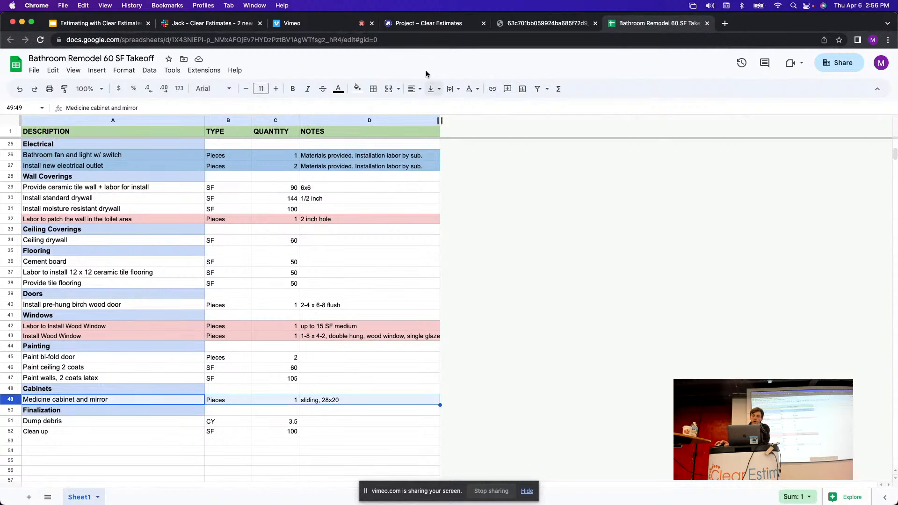
Search the Kitchen + Bath project's parts library for 'Medicine cabinet'.
left_click(423, 24)
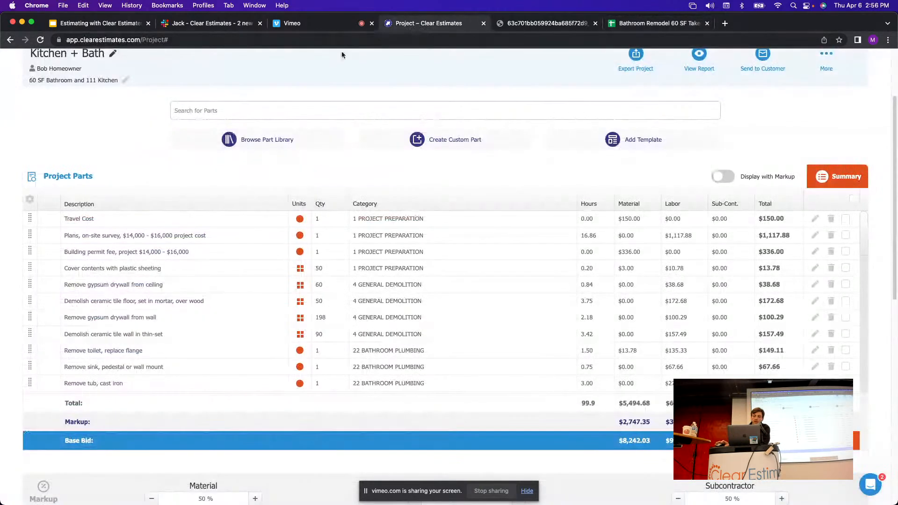
left_click(194, 110)
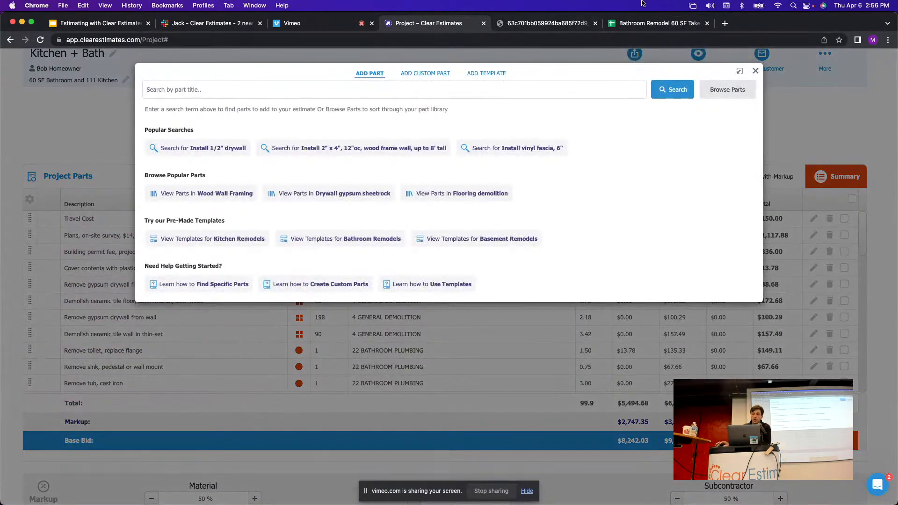
left_click(641, 23)
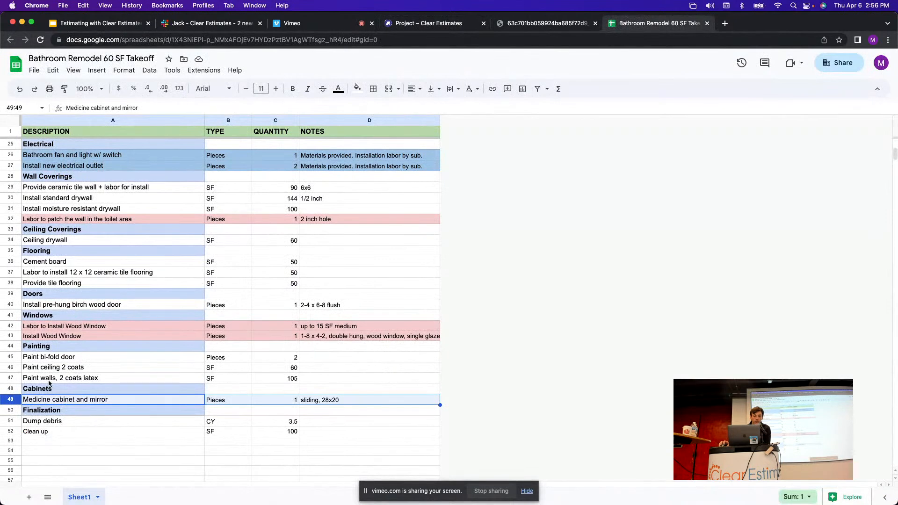
left_click(426, 24)
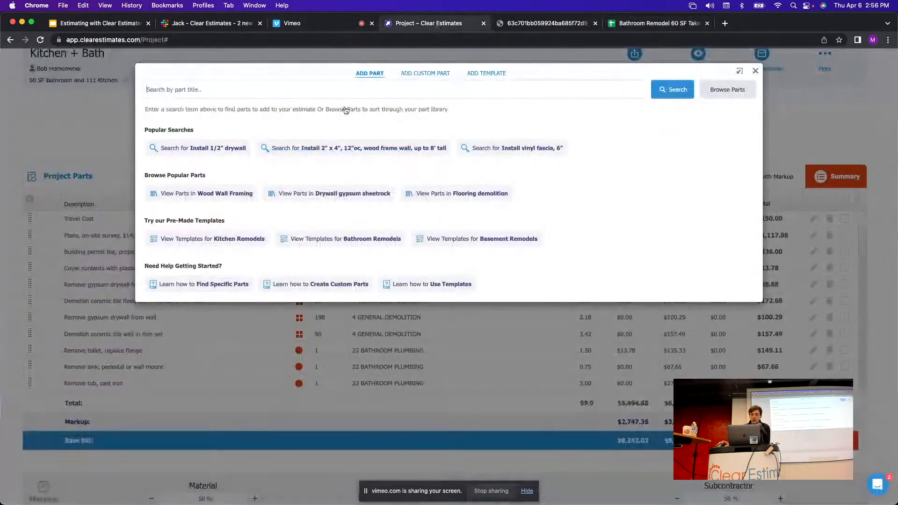
type("Med")
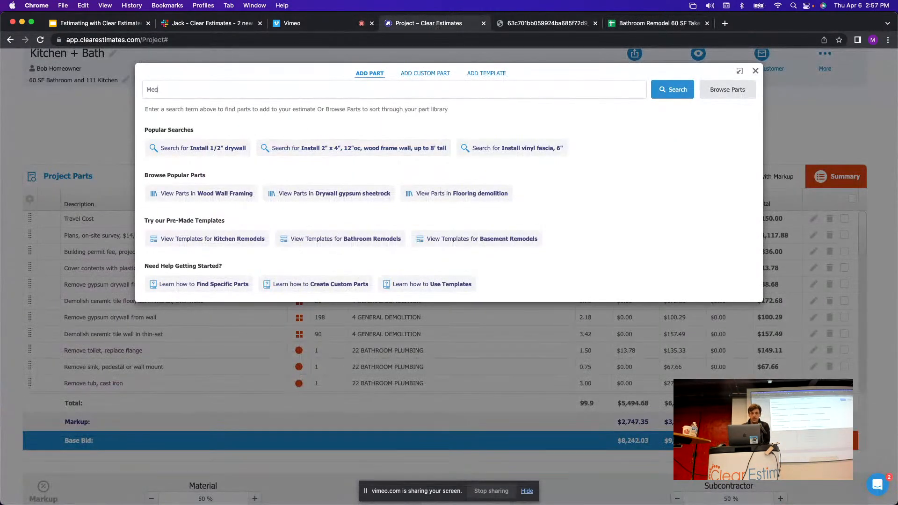
type("icine cabinet")
key("Return")
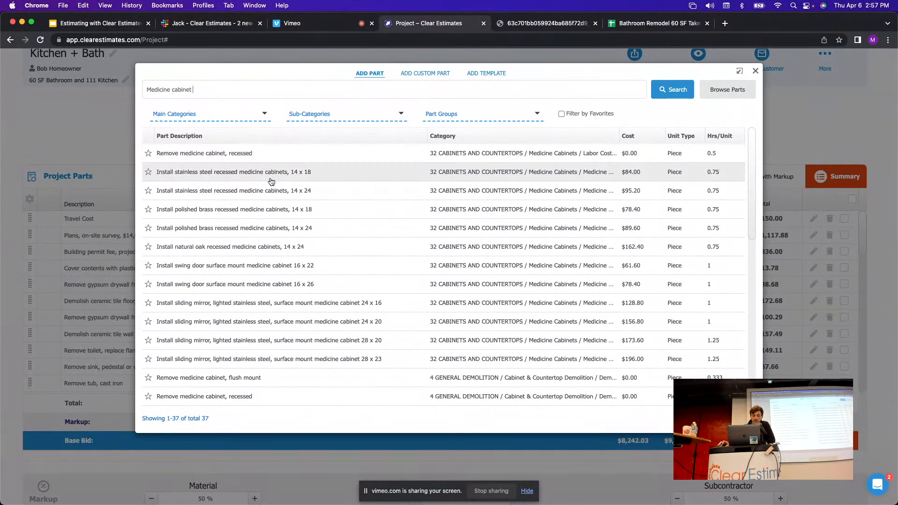
Check the takeoff's medicine cabinet note in D49, then scroll results to the sliding mirror 28 x 20 cabinet.
left_click(655, 23)
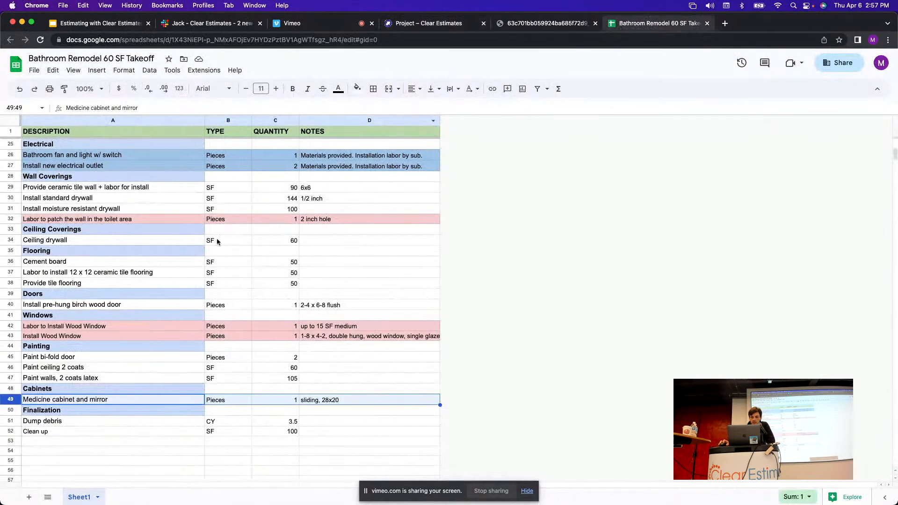
left_click(346, 400)
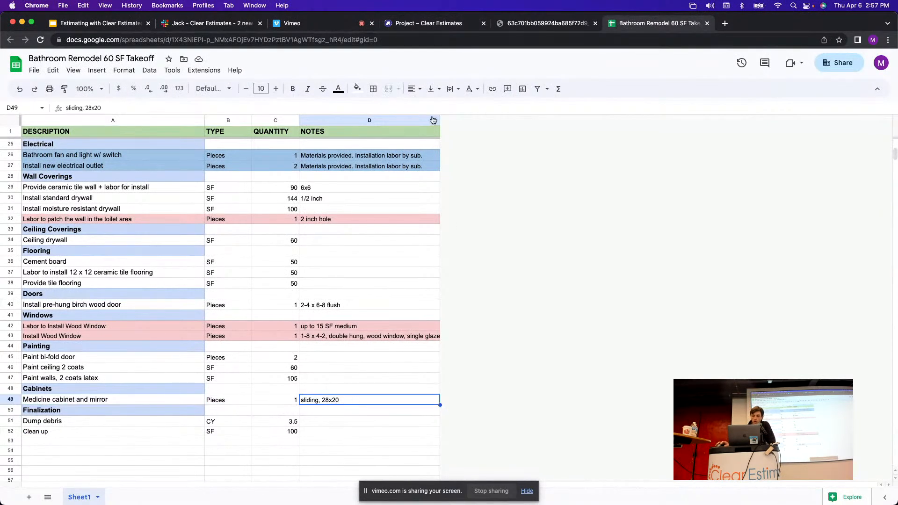
left_click(445, 24)
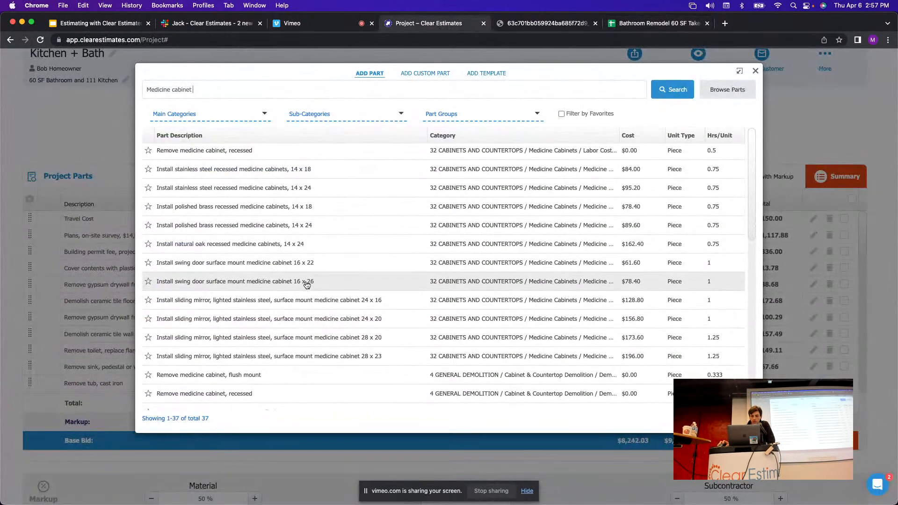
scroll(307, 286, "down", 1)
scroll(300, 322, "down", 2)
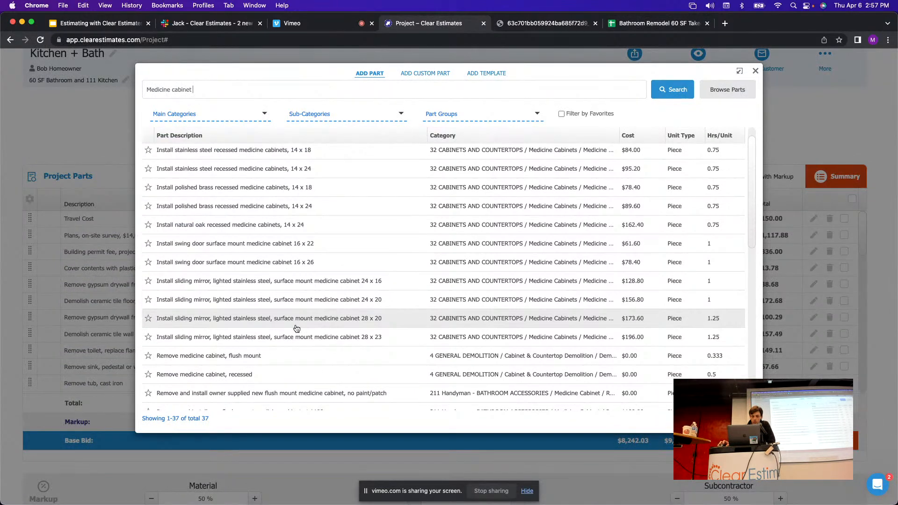
scroll(233, 328, "down", 1)
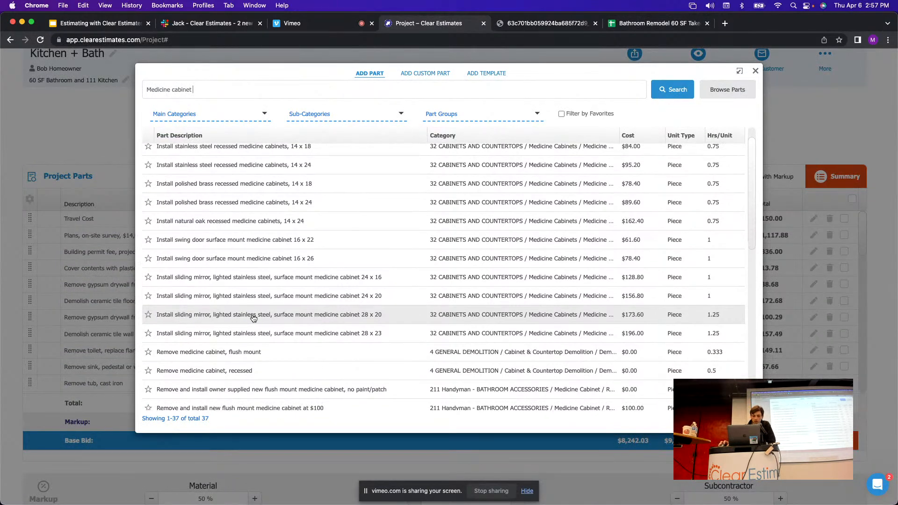
Open the sliding mirror 28 x 20 cabinet's details and review its description and $173.60 material cost.
left_click(318, 320)
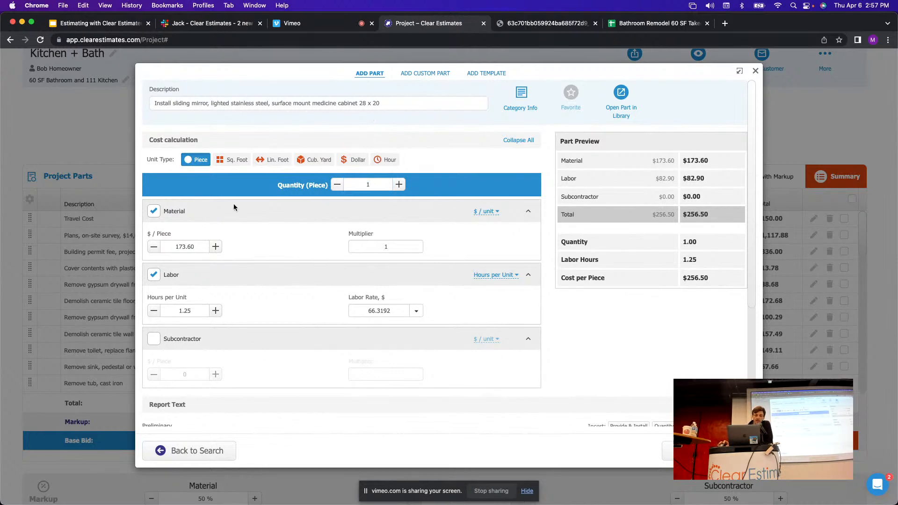
scroll(227, 241, "down", 3)
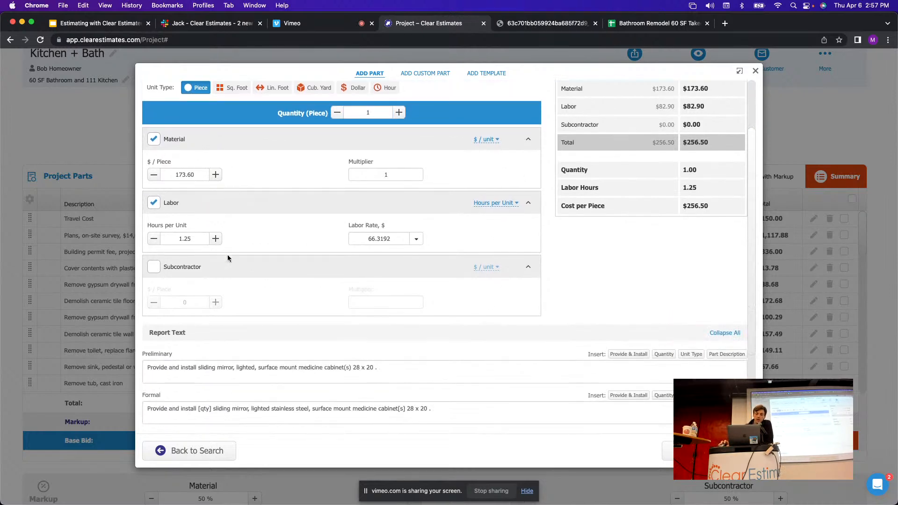
scroll(220, 294, "up", 2)
left_click_drag(198, 220, 177, 220)
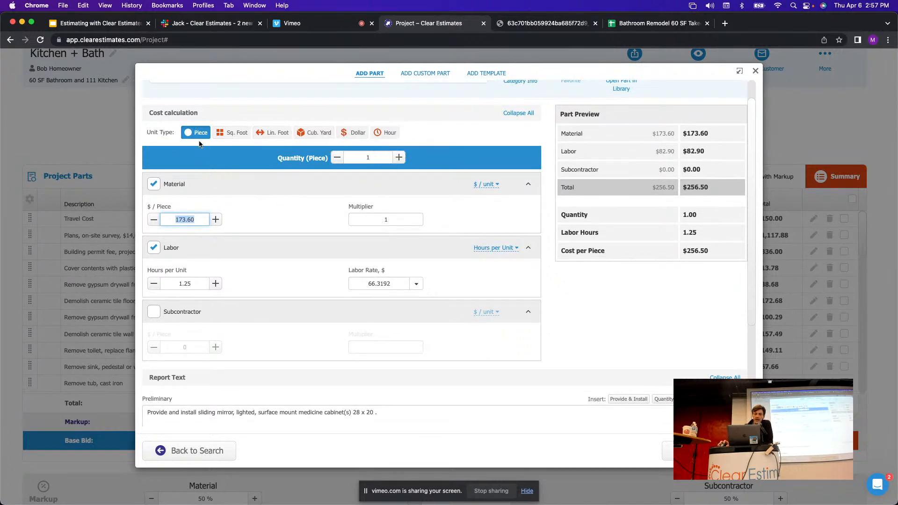
scroll(202, 130, "up", 2)
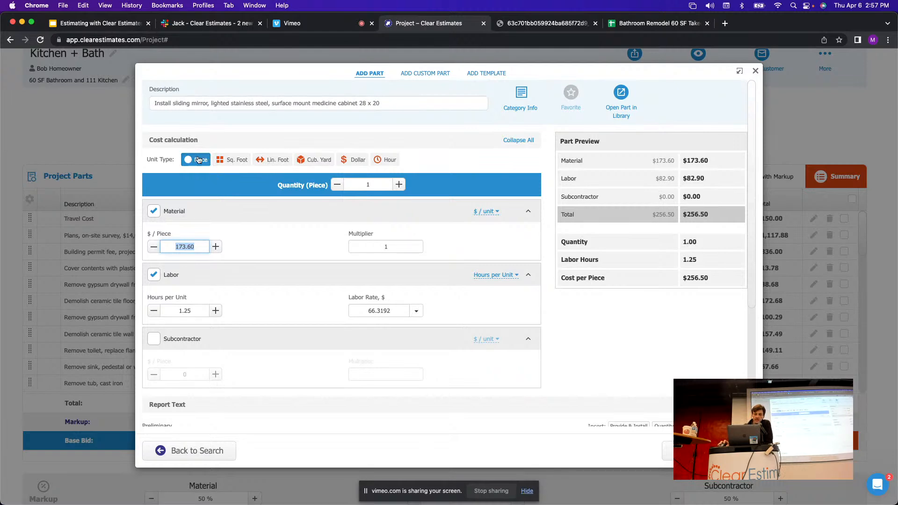
left_click_drag(175, 105, 266, 104)
left_click(260, 111)
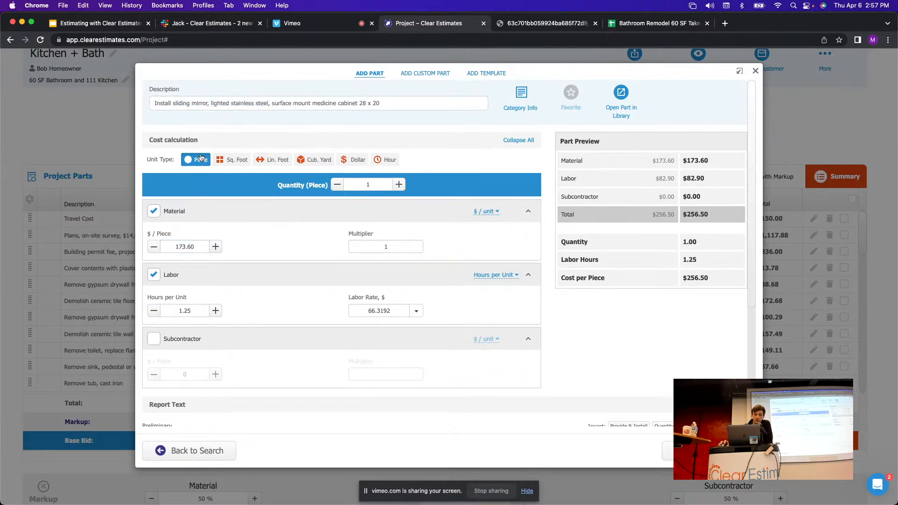
left_click_drag(192, 248, 180, 247)
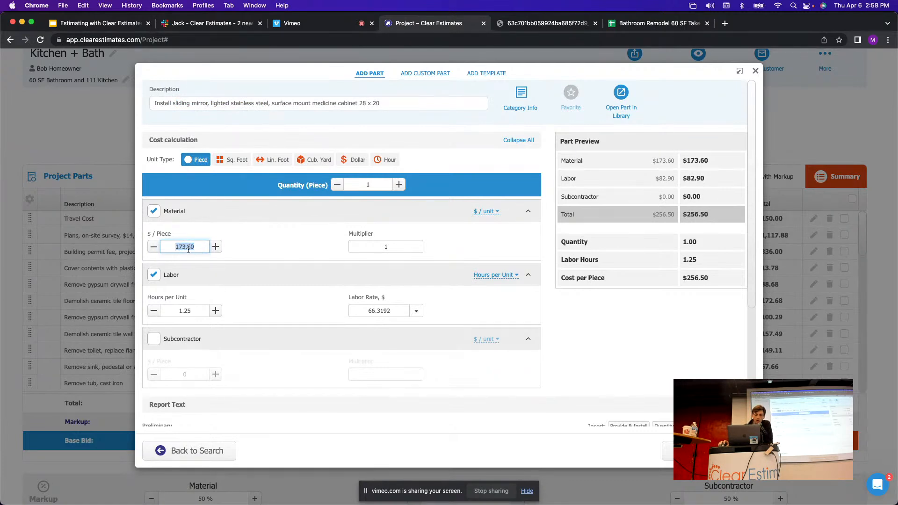
Try a quantity of 2 for the cabinet, then set it back to 1.
left_click(374, 185)
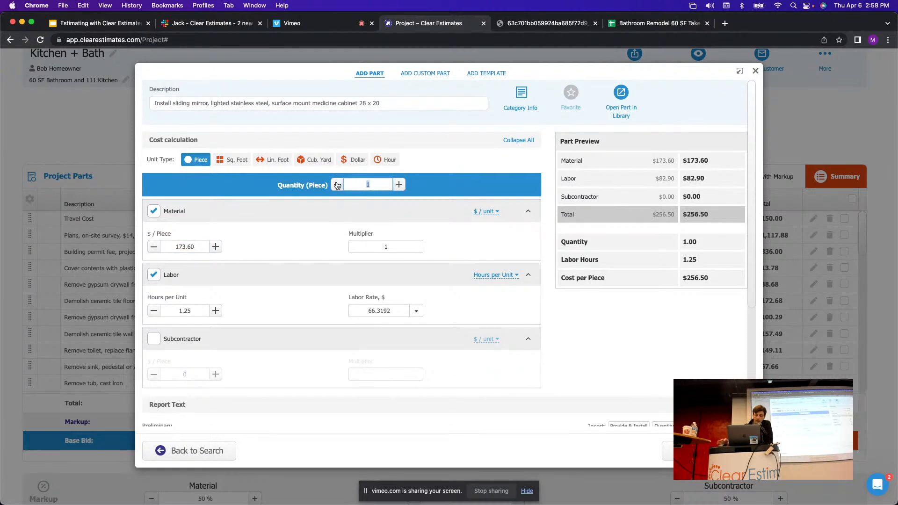
type("2")
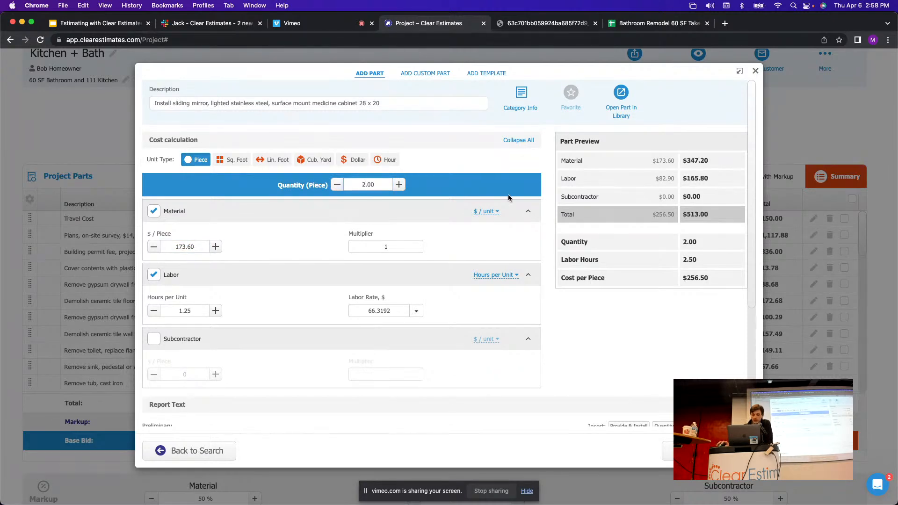
left_click(364, 183)
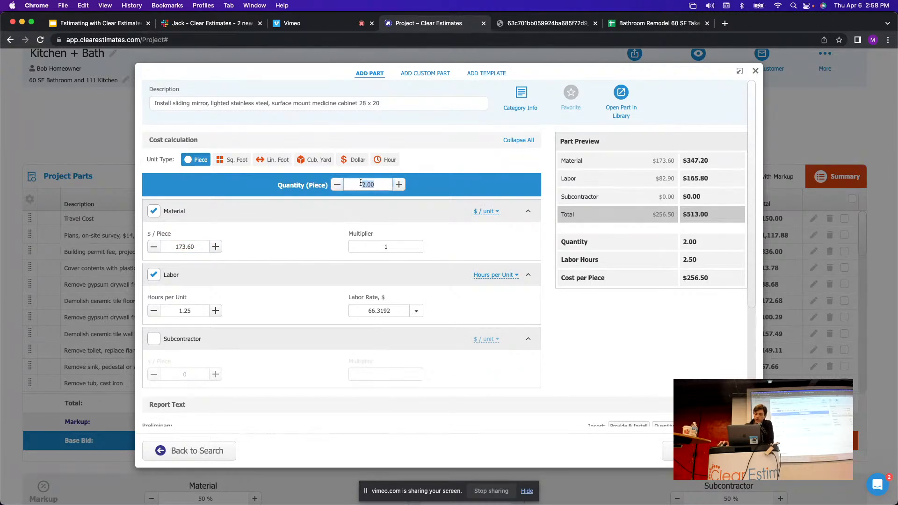
type("1")
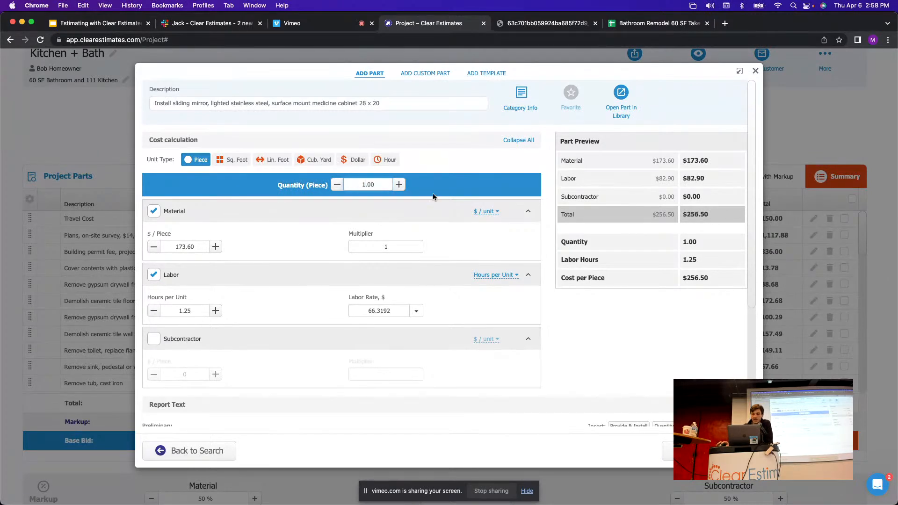
scroll(286, 221, "down", 1)
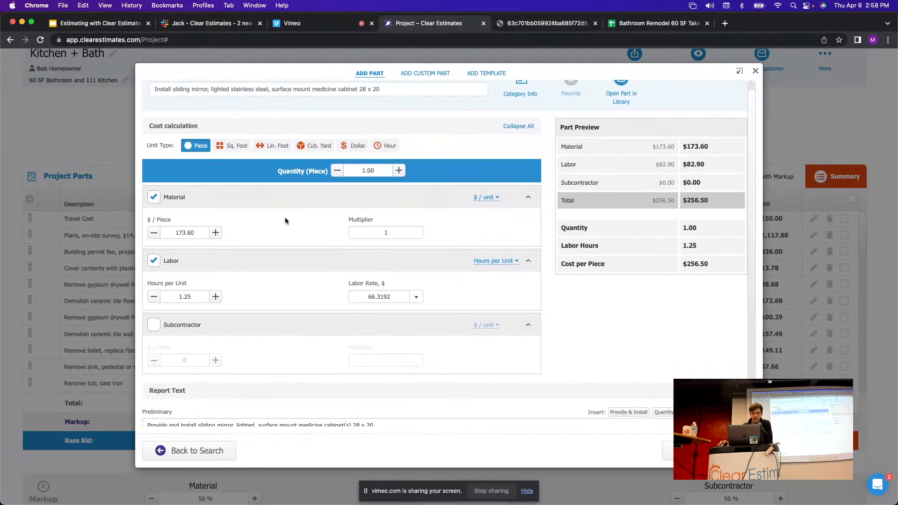
scroll(304, 215, "down", 1)
scroll(315, 211, "down", 2)
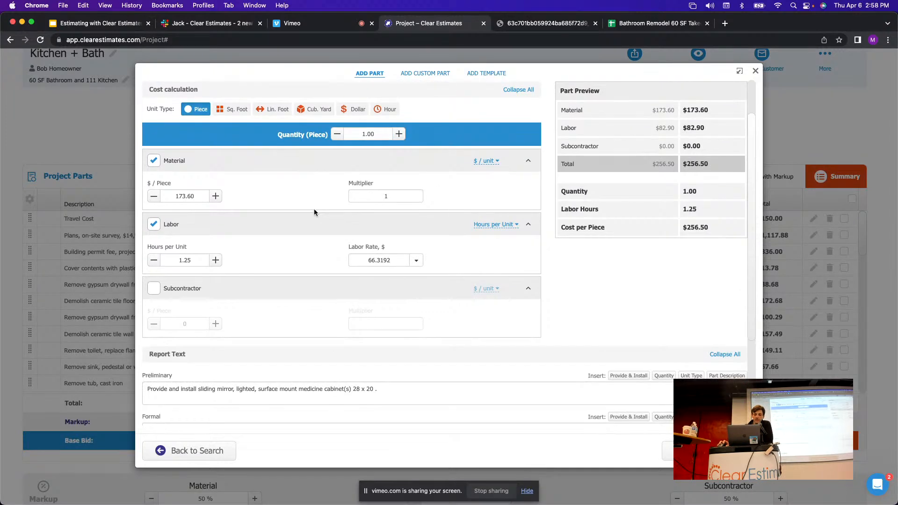
Keep 1.25 labor hours per unit and the existing labor rate, and add the cabinet to the project.
left_click_drag(199, 263, 169, 258)
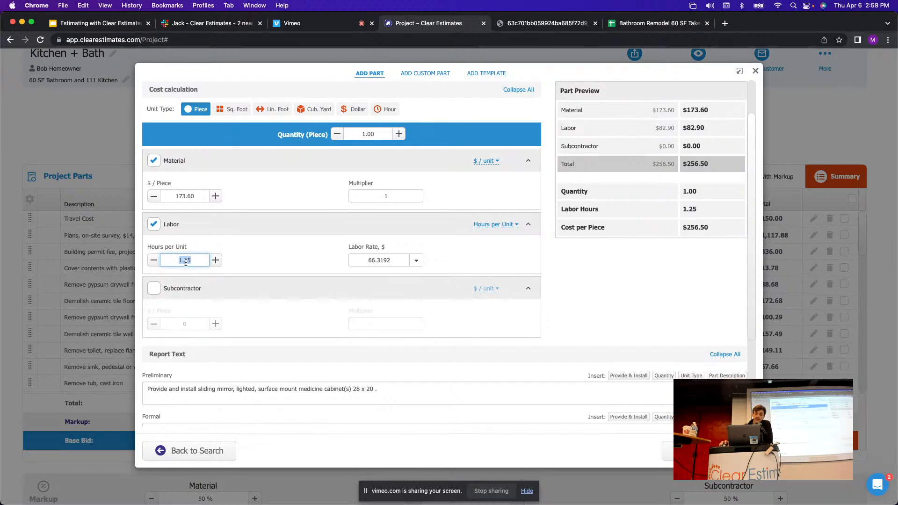
left_click_drag(382, 139, 350, 135)
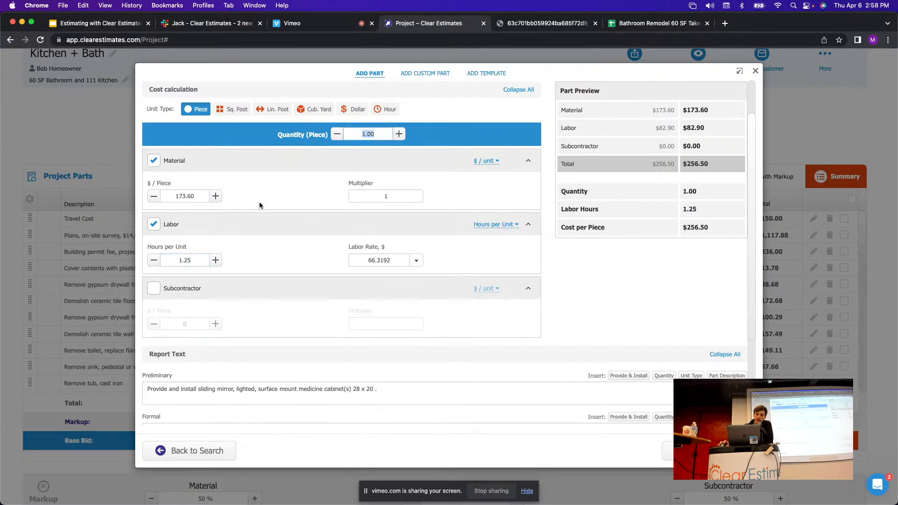
left_click_drag(199, 260, 170, 260)
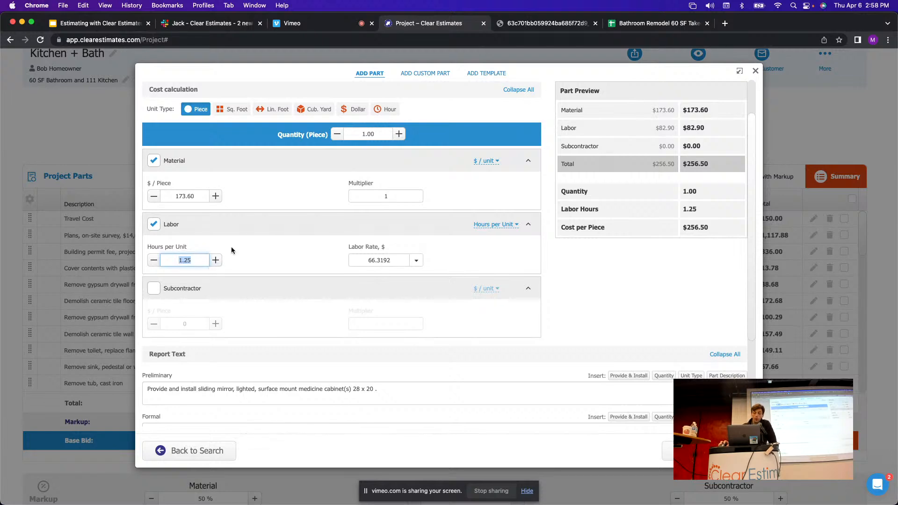
left_click(215, 261)
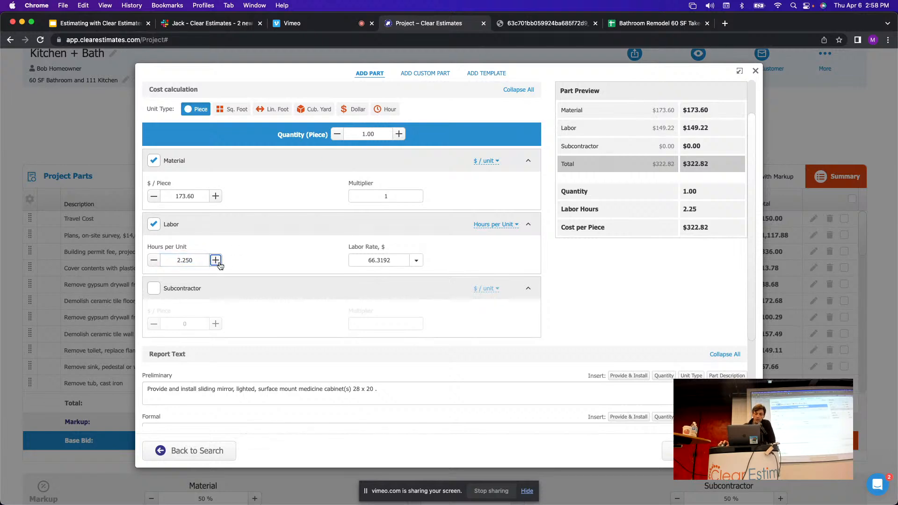
left_click(154, 261)
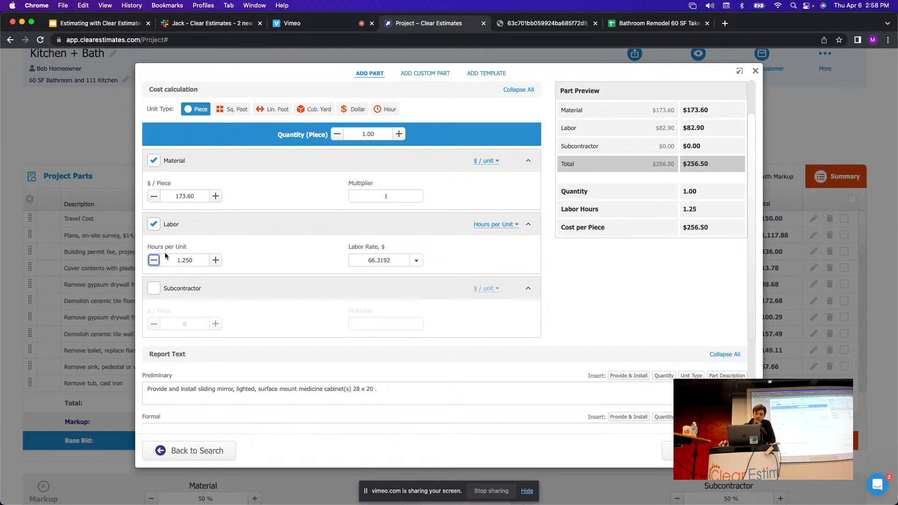
left_click_drag(201, 261, 172, 262)
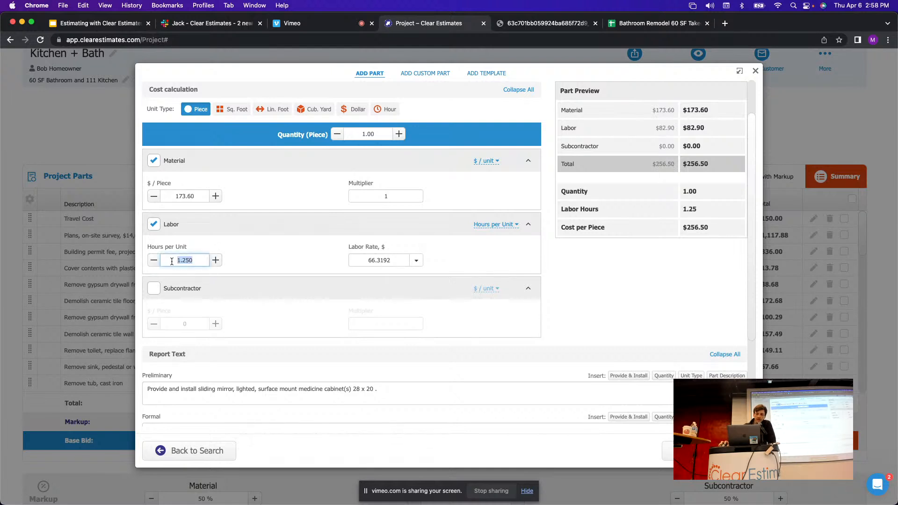
left_click_drag(377, 134, 367, 135)
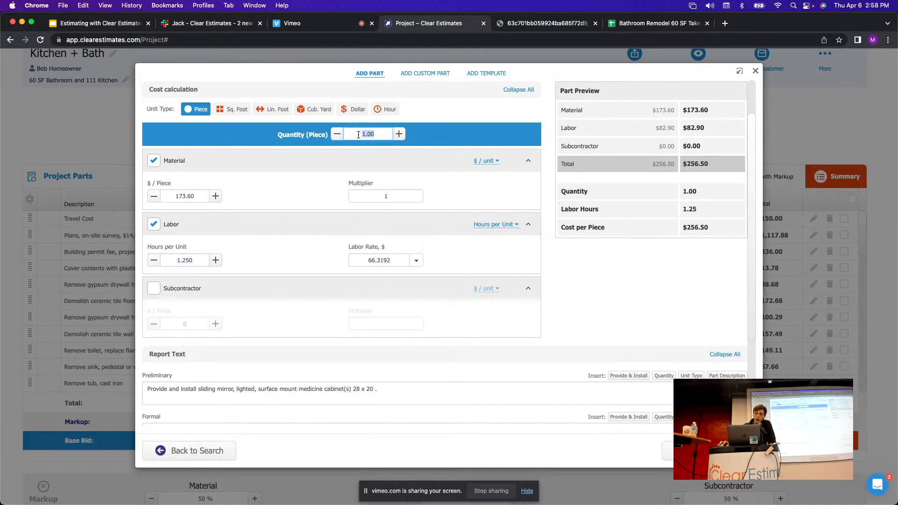
left_click(416, 260)
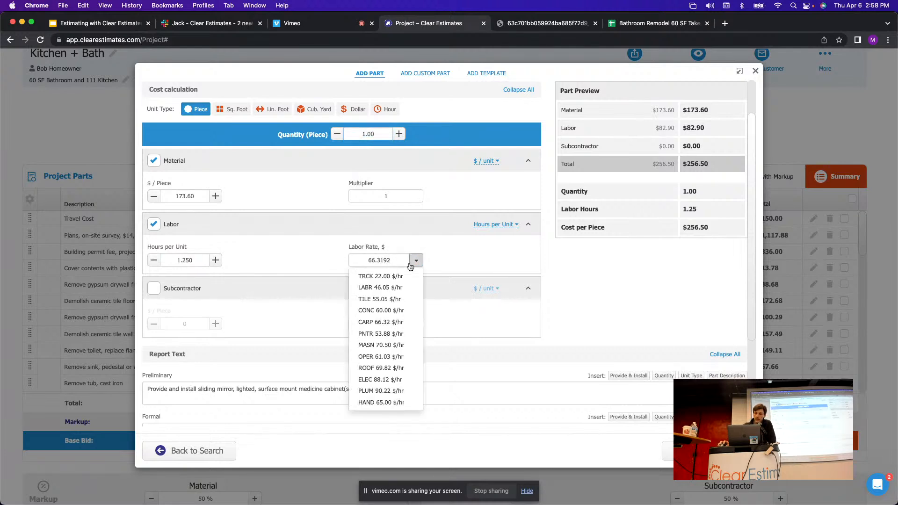
left_click(418, 262)
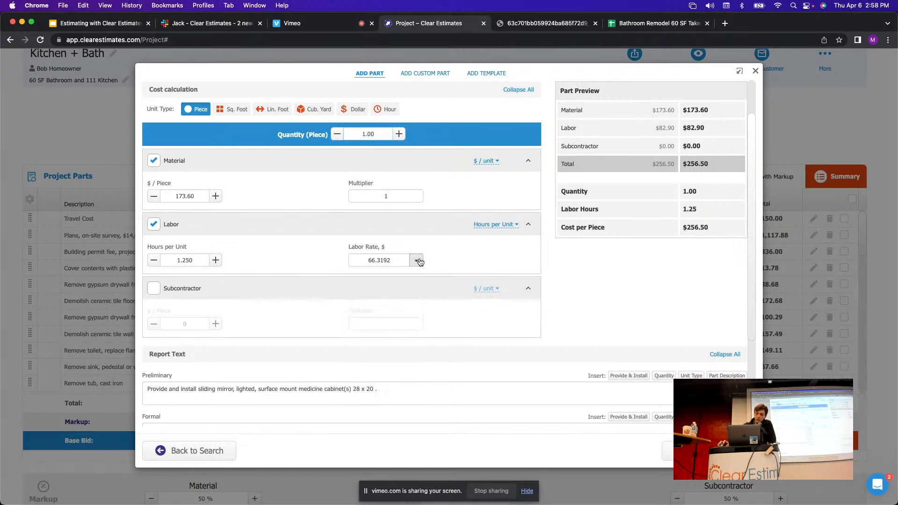
scroll(453, 263, "up", 2)
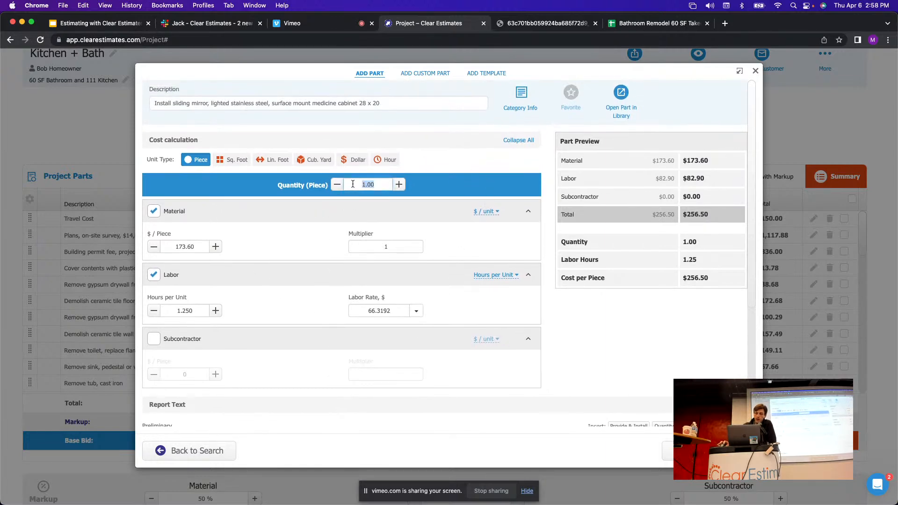
left_click(708, 451)
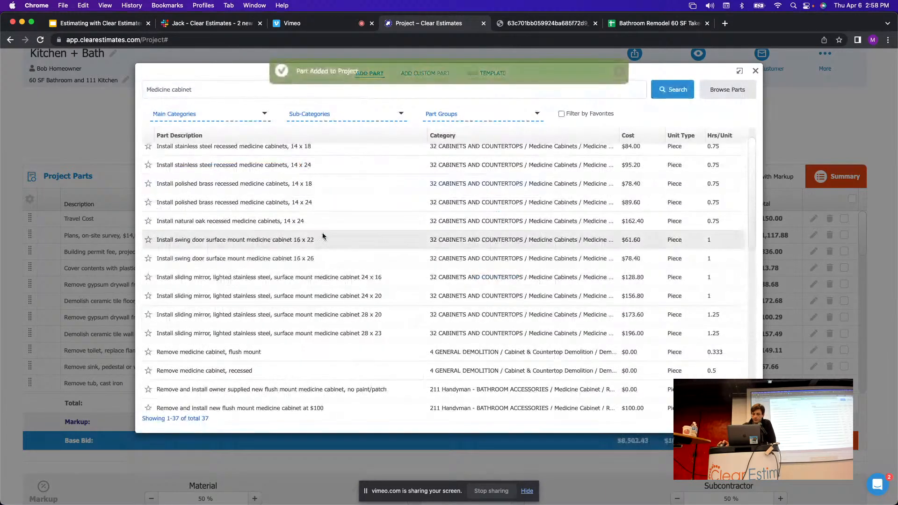
Review the takeoff's Finalization items, including the Dump debris quantity in C51 and Clean up.
left_click(661, 26)
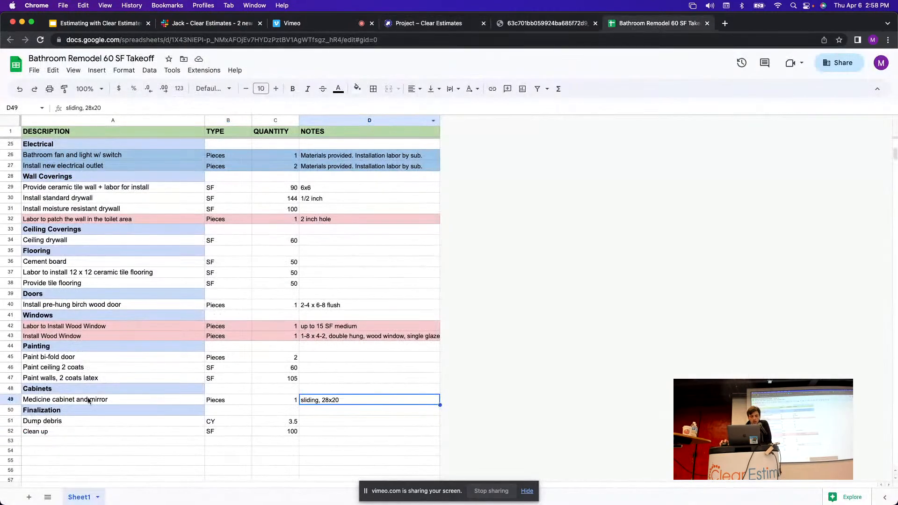
left_click(10, 411)
scroll(169, 384, "down", 1)
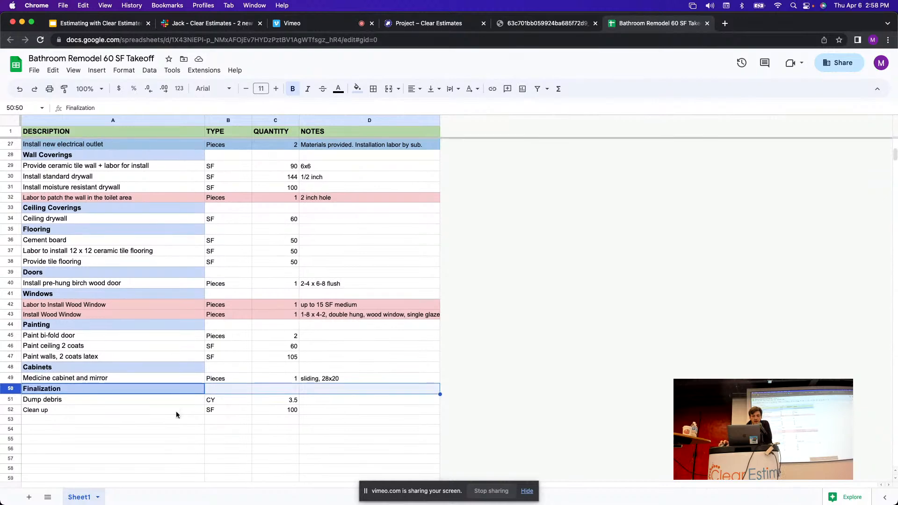
left_click(10, 402)
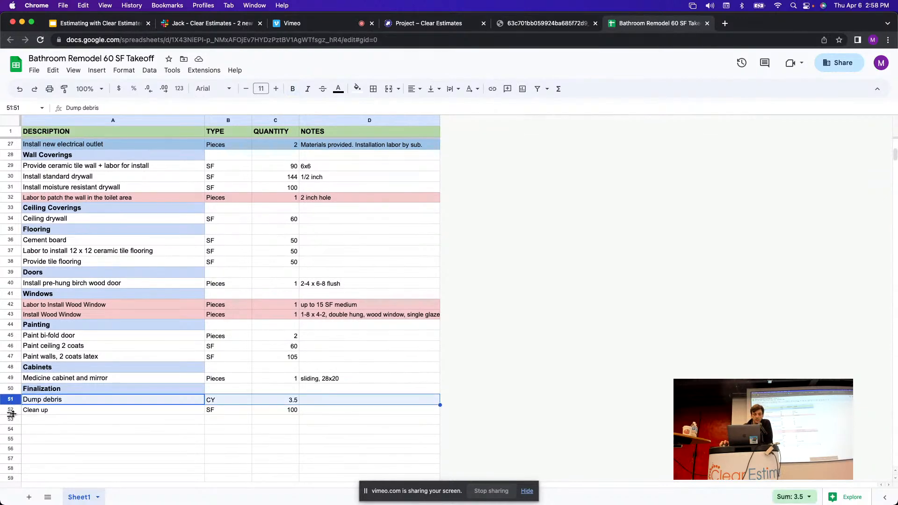
left_click(11, 410)
left_click(14, 401)
left_click(293, 404)
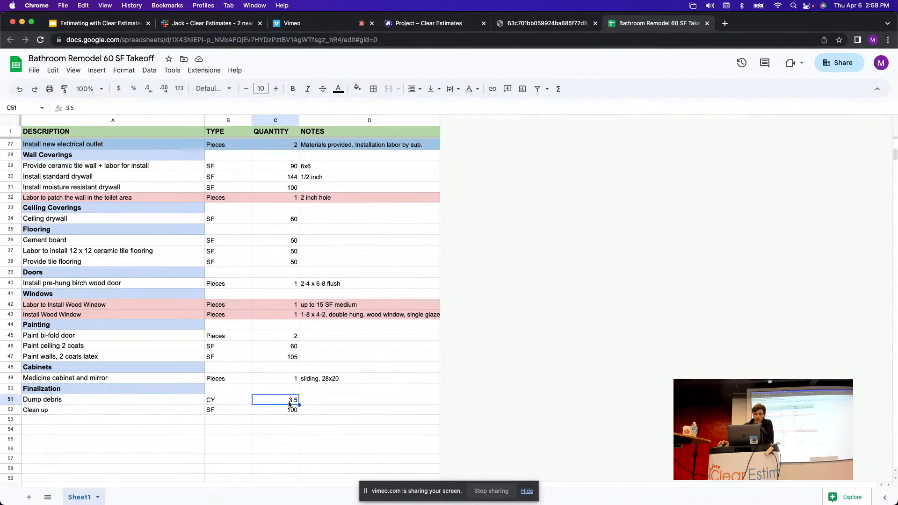
left_click(18, 402)
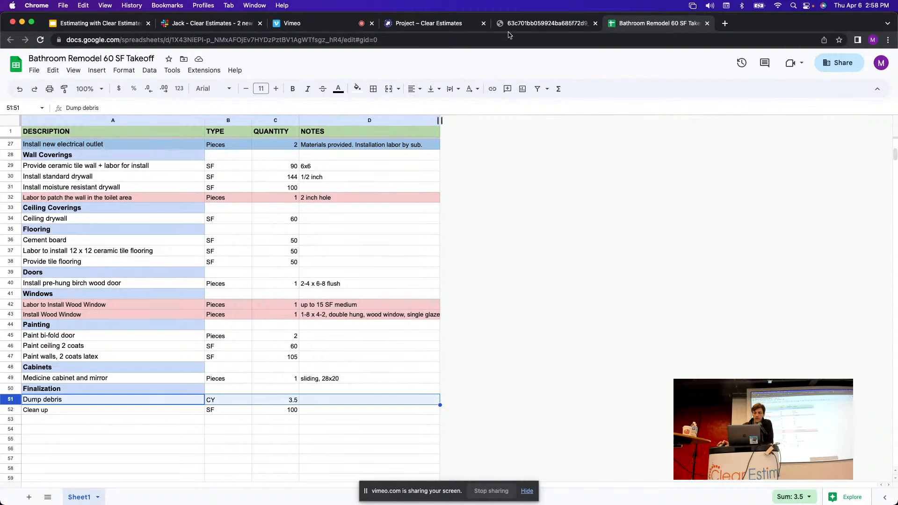
Browse the parts catalog filtered to the 37 PROJECT FINALIZATION category.
left_click(425, 24)
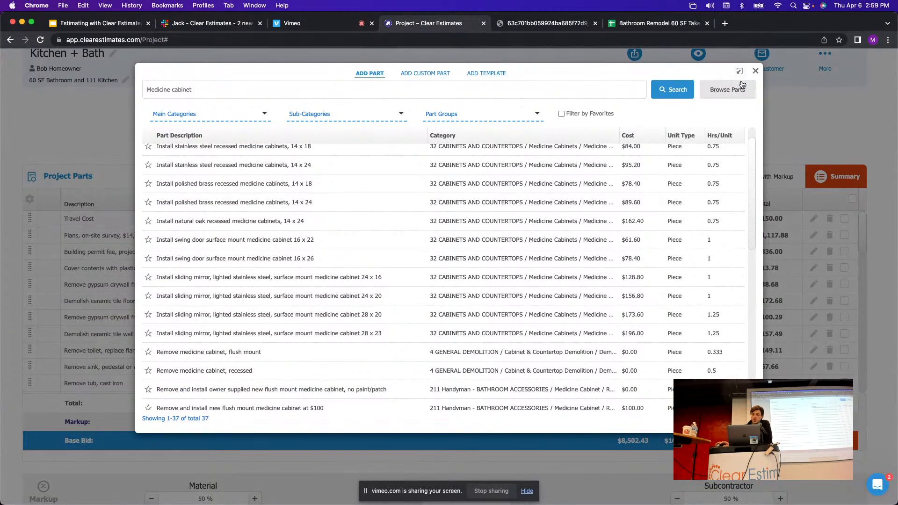
left_click(716, 95)
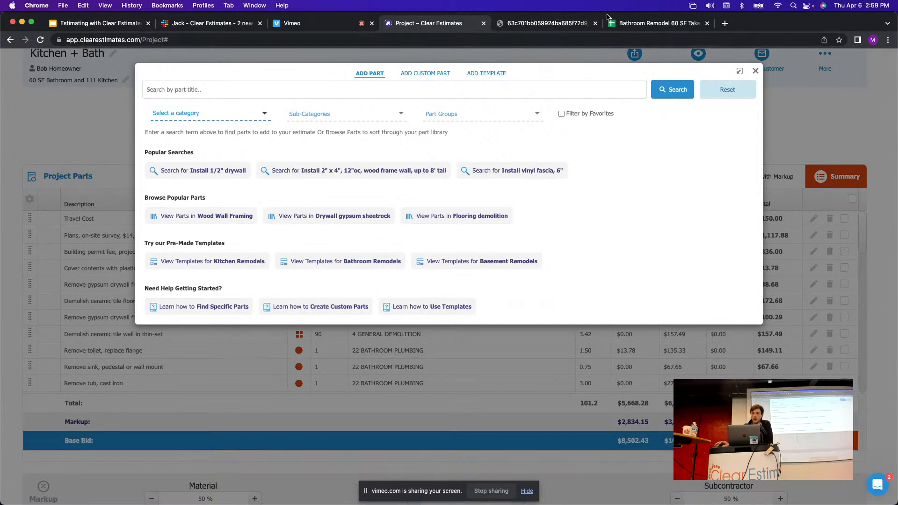
left_click(621, 23)
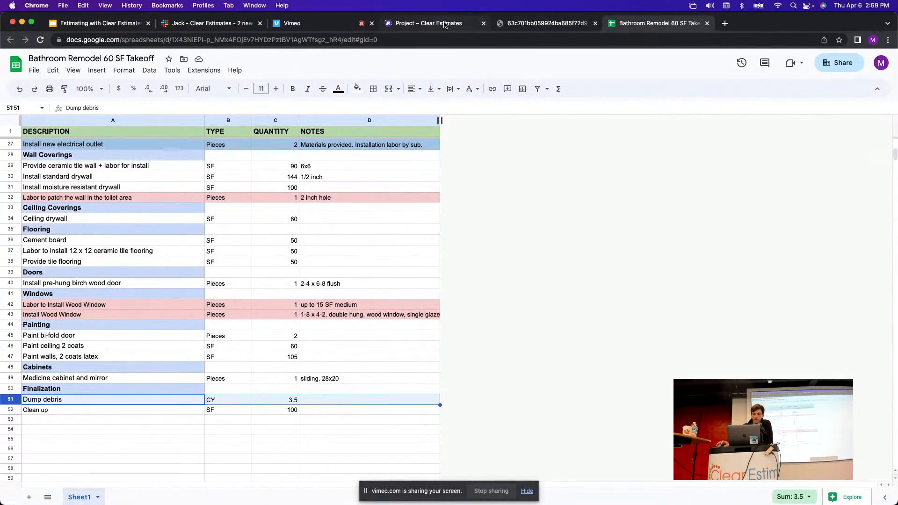
left_click(435, 24)
left_click(218, 113)
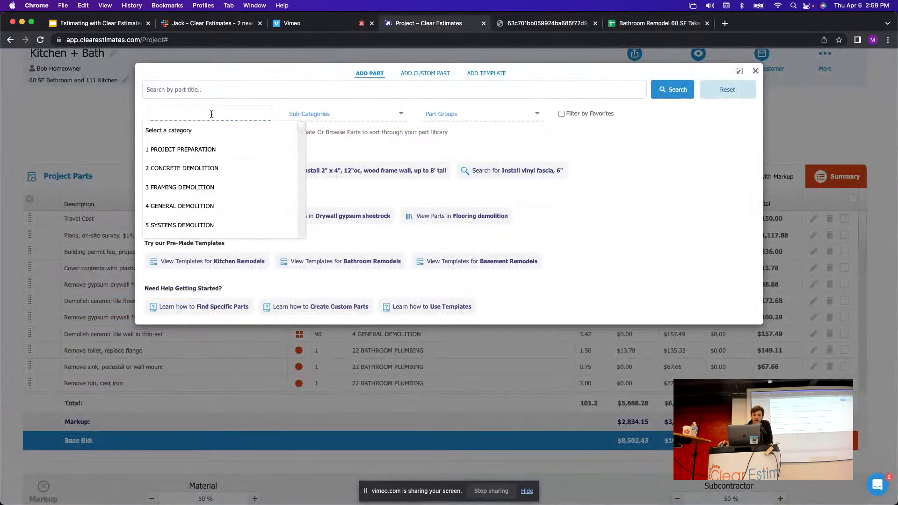
left_click(264, 114)
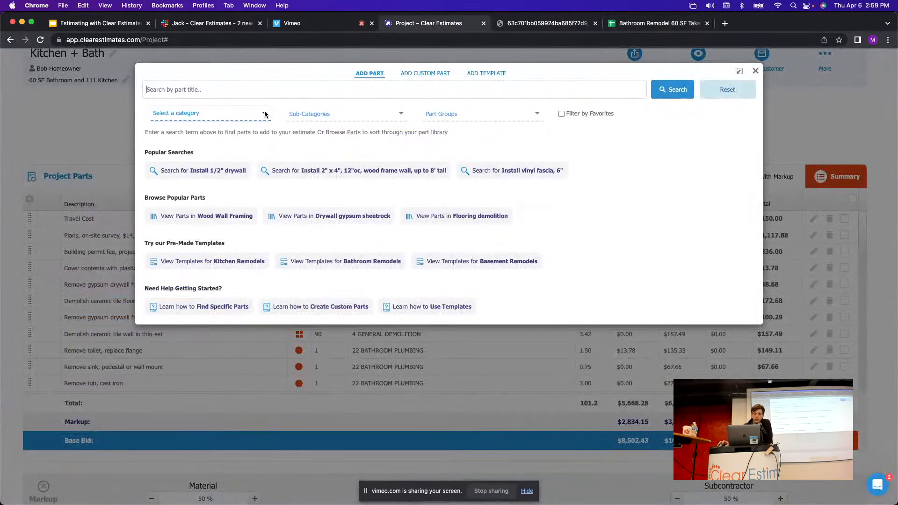
left_click(265, 114)
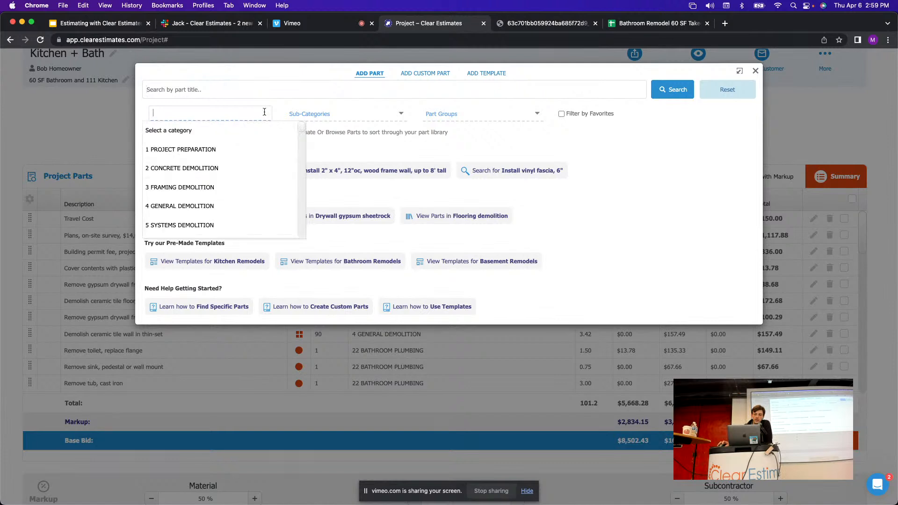
scroll(304, 131, "down", 10)
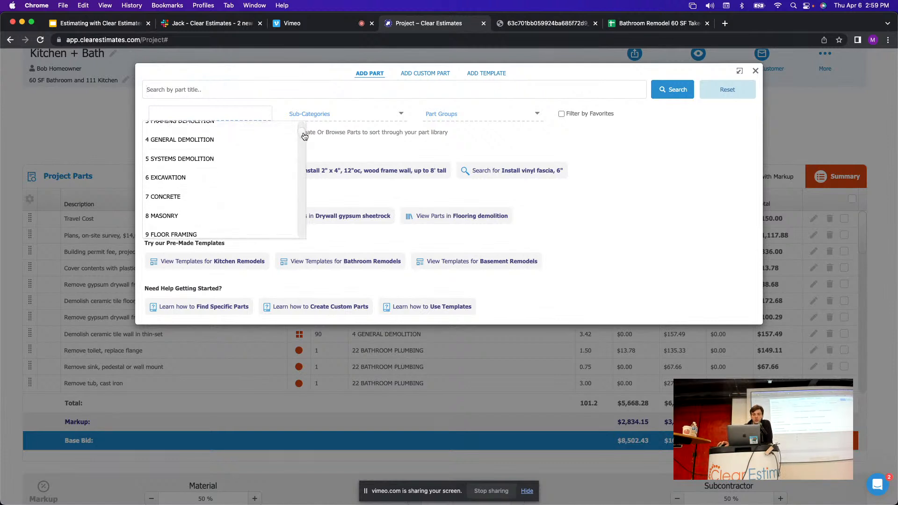
left_click_drag(304, 166, 304, 193)
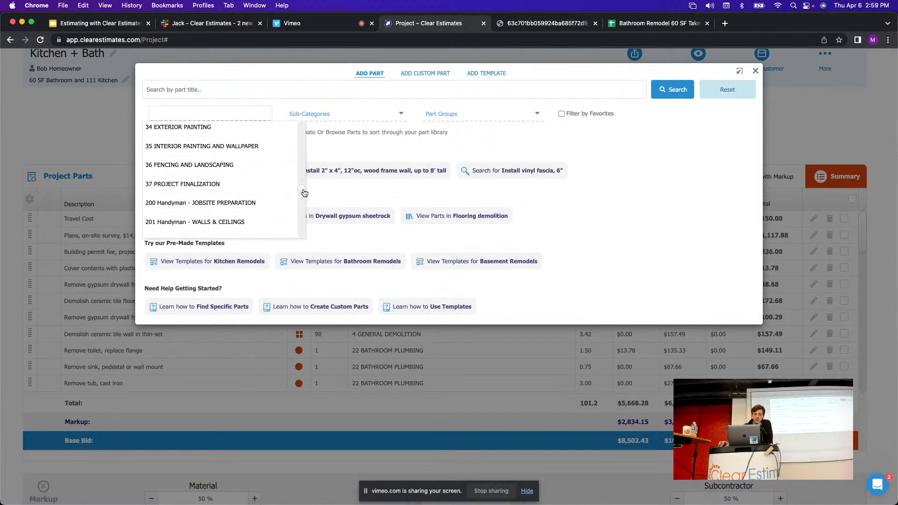
left_click(196, 187)
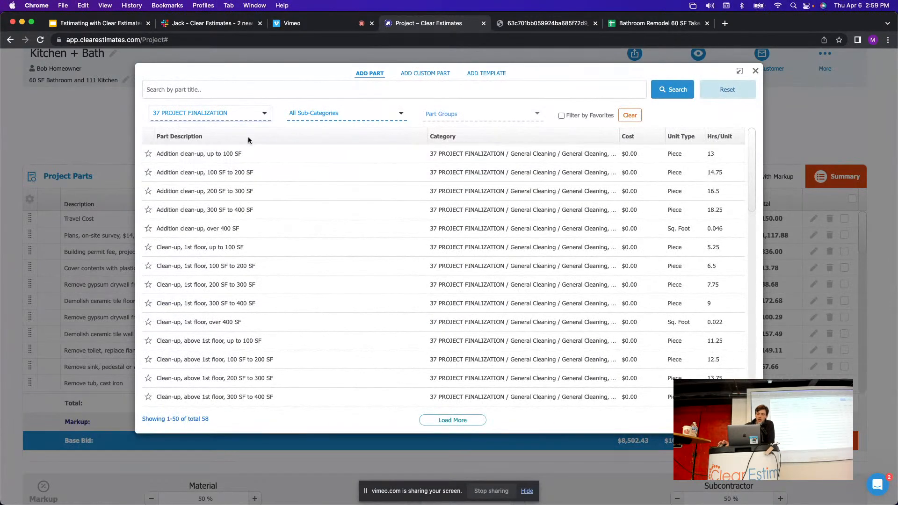
left_click(212, 88)
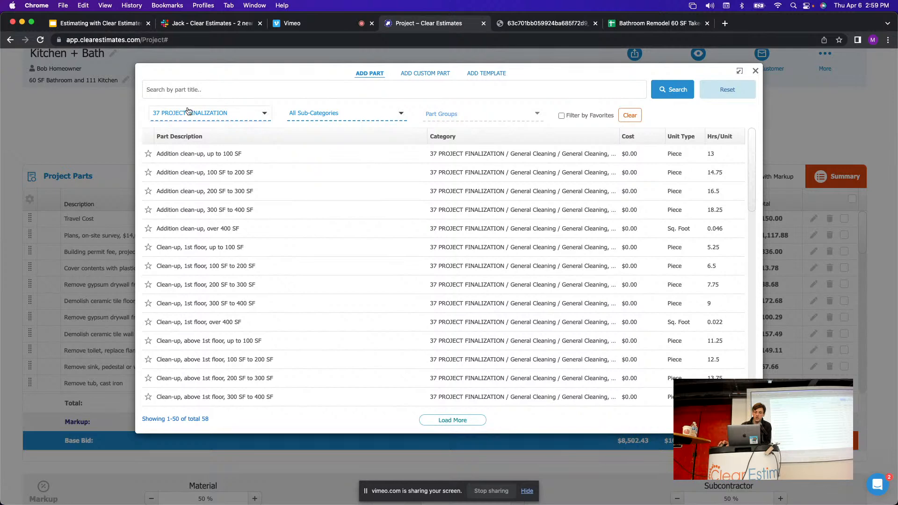
left_click(657, 23)
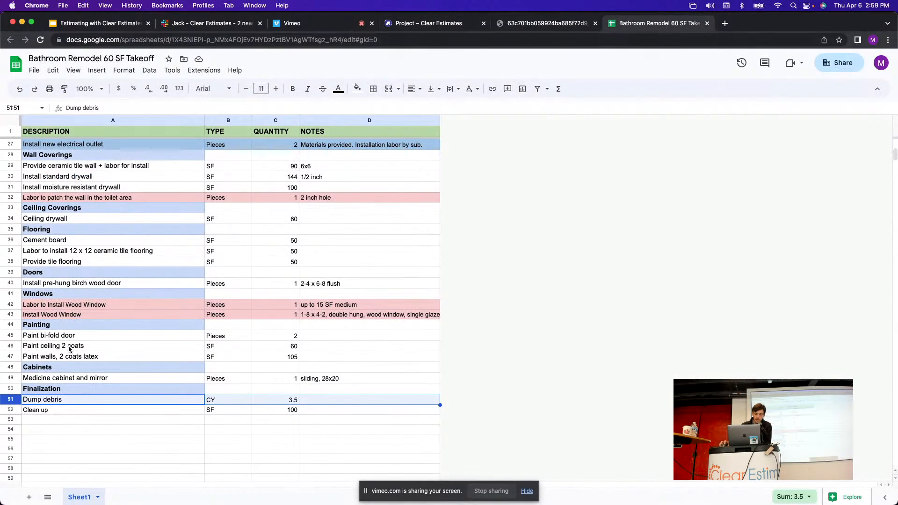
Search parts for 'debris' and add the 3.5 cubic yards haul-and-dump part to the project.
left_click(445, 23)
type("de")
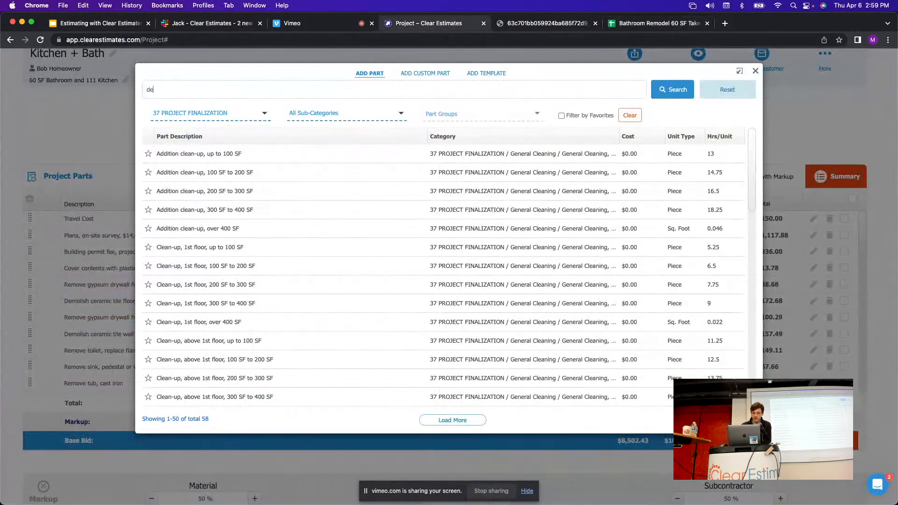
type("bris")
key("Return")
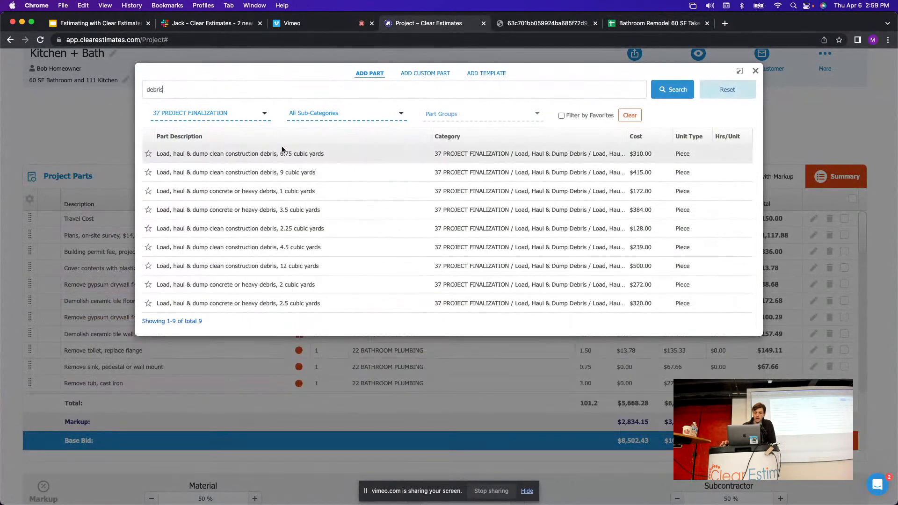
left_click(658, 23)
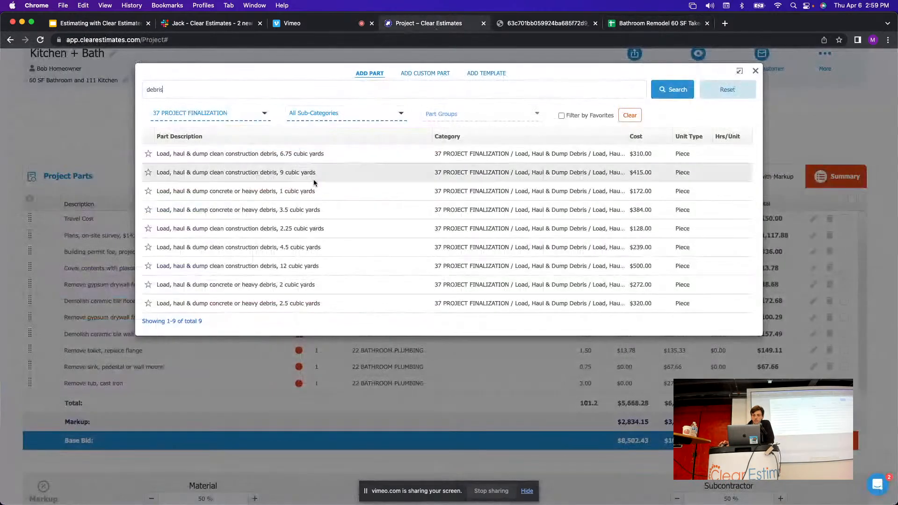
left_click(426, 24)
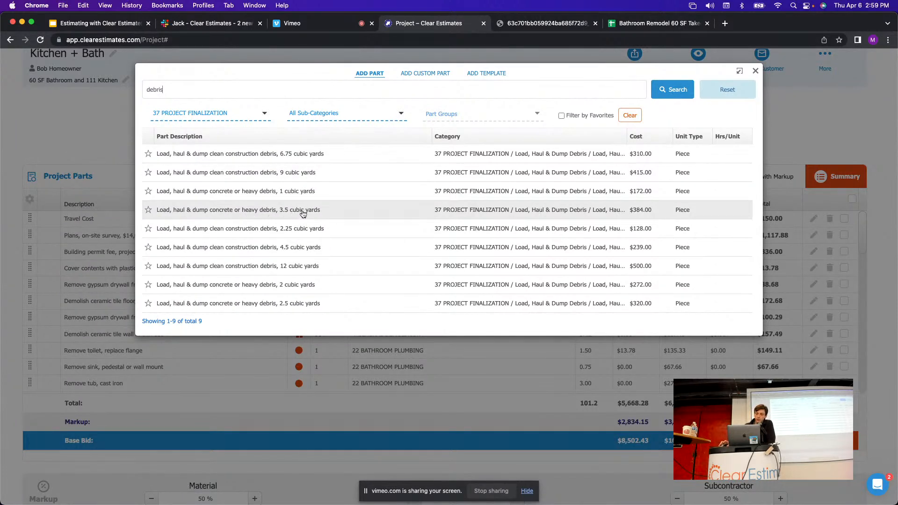
left_click(285, 211)
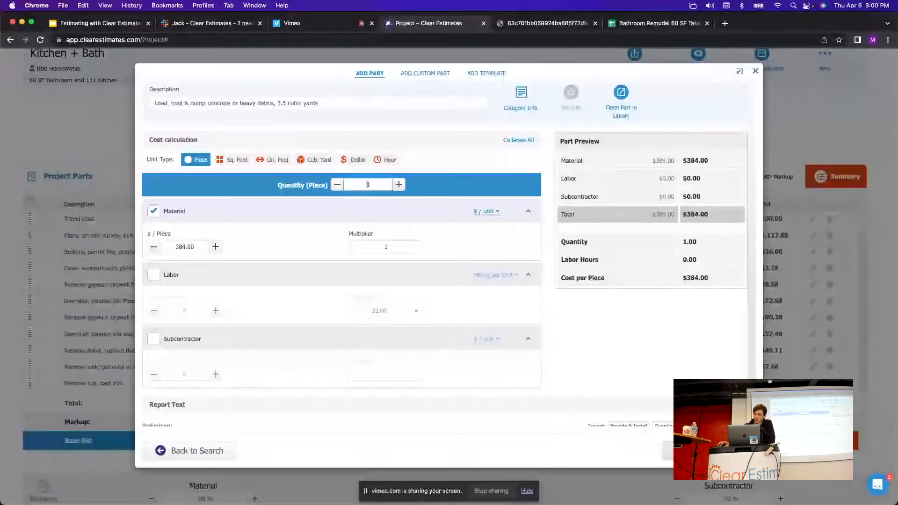
key("Return")
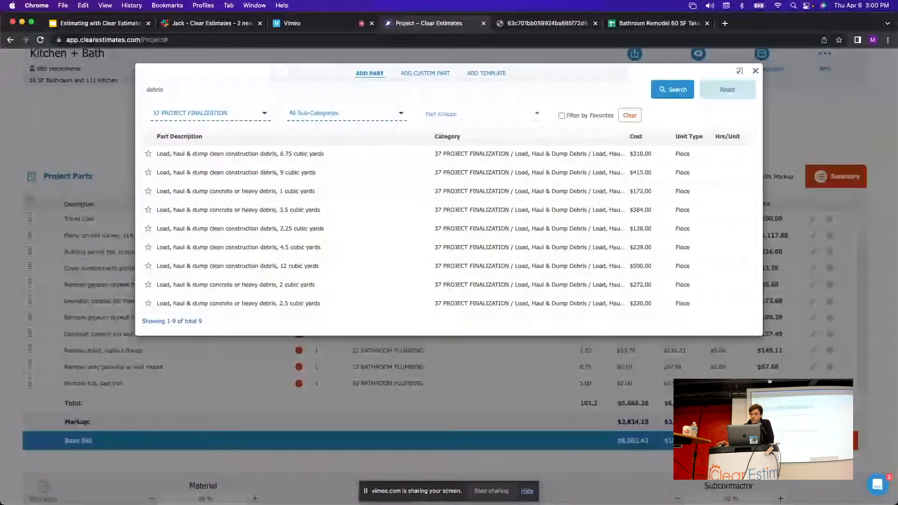
left_click(659, 23)
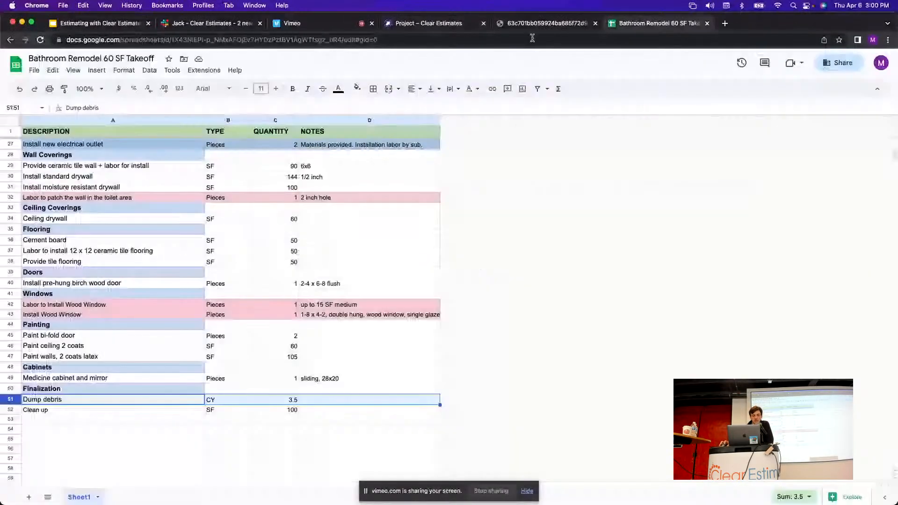
left_click(10, 410)
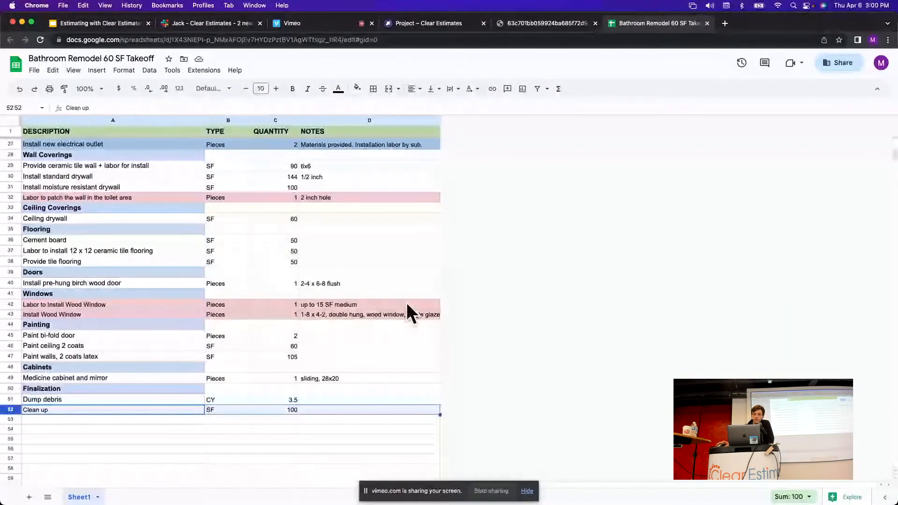
Search parts for 'clean up' and browse the 33 finalization cleaning results.
left_click(429, 23)
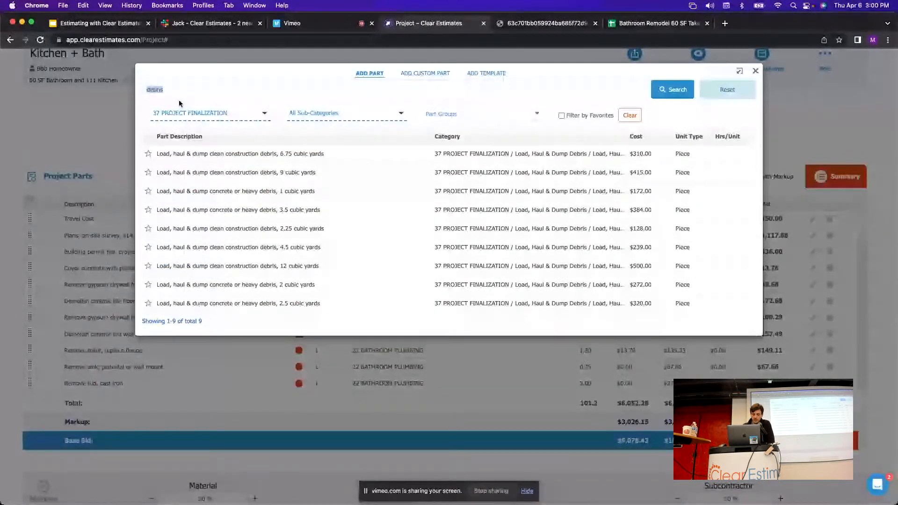
type("clean up")
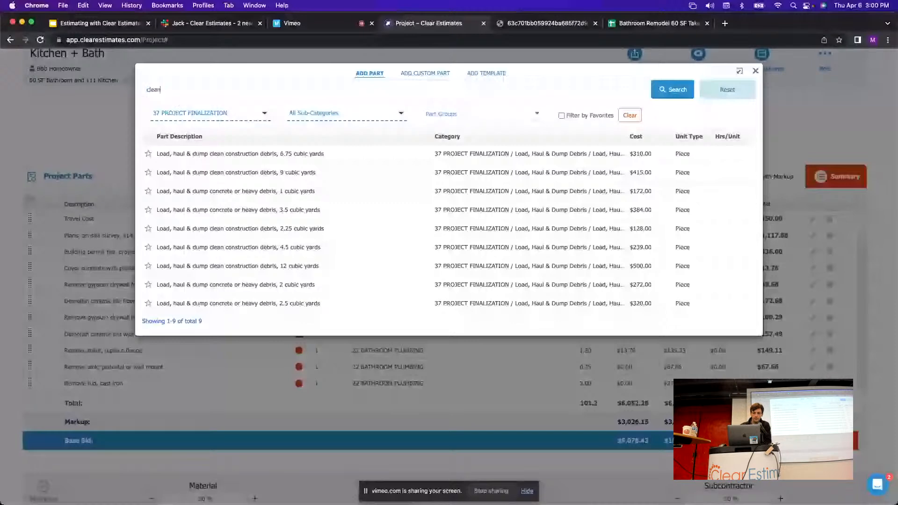
key("Return")
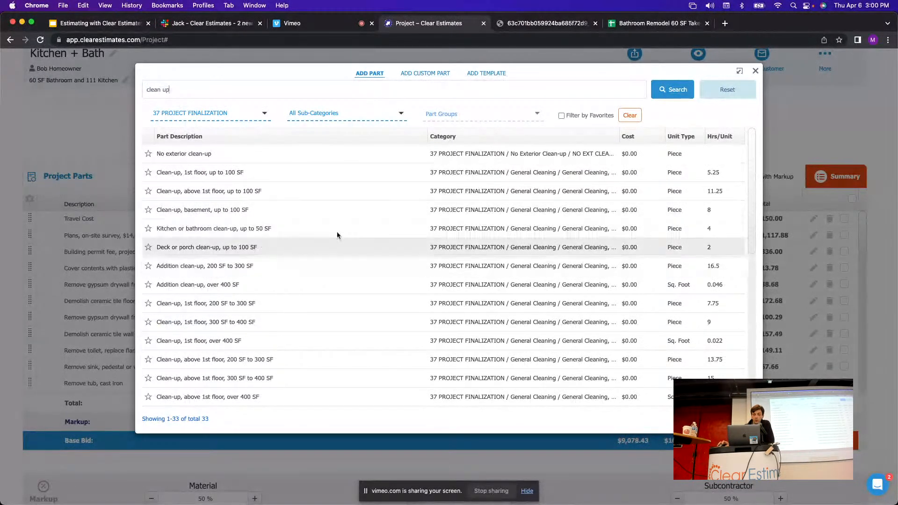
left_click(644, 25)
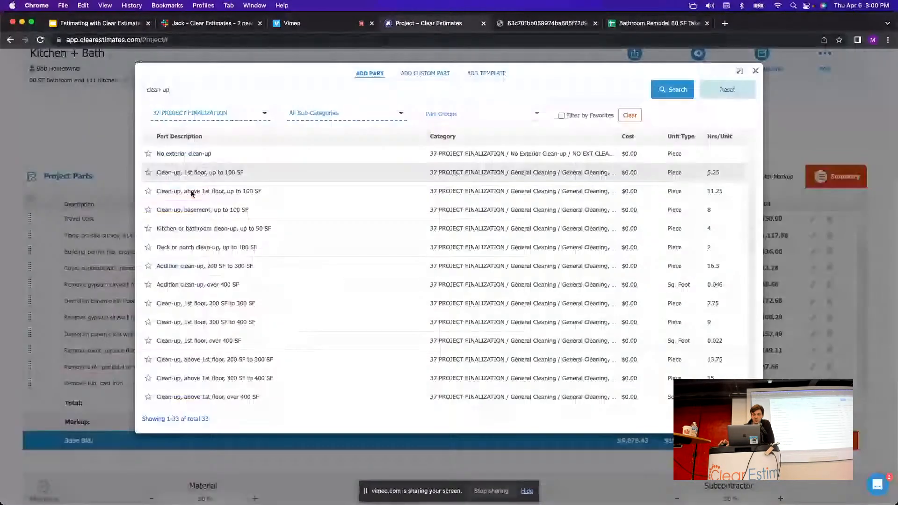
left_click(429, 23)
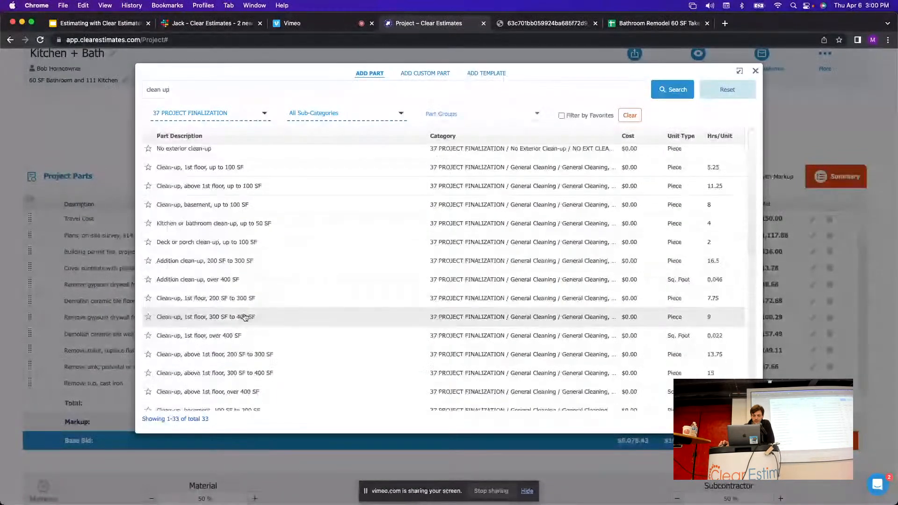
scroll(248, 316, "down", 1)
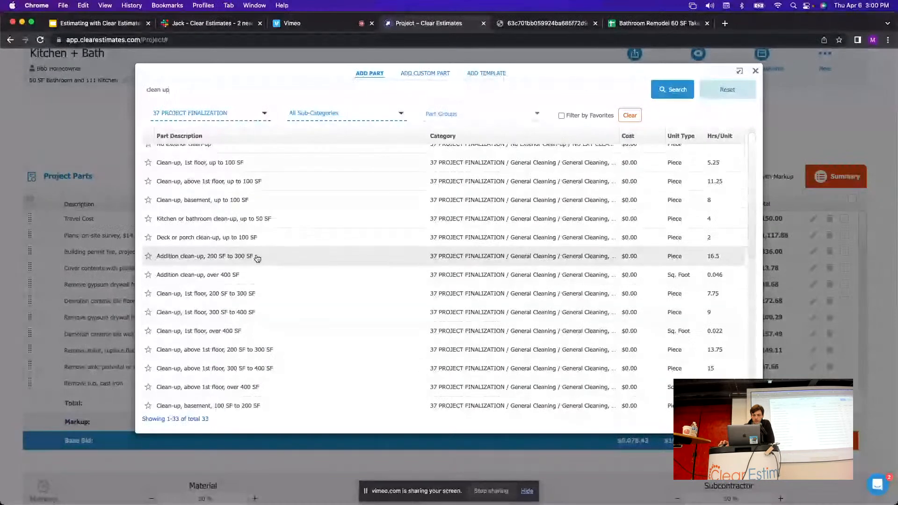
scroll(256, 255, "up", 1)
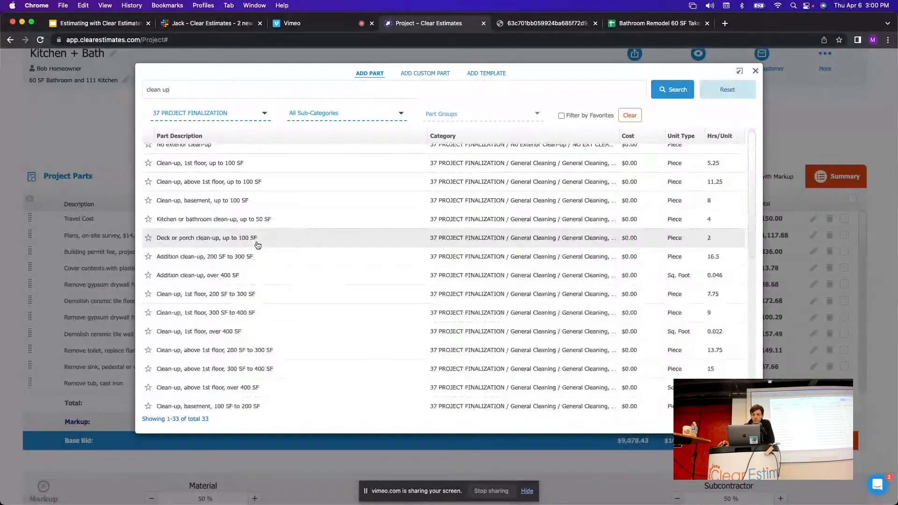
scroll(256, 246, "down", 3)
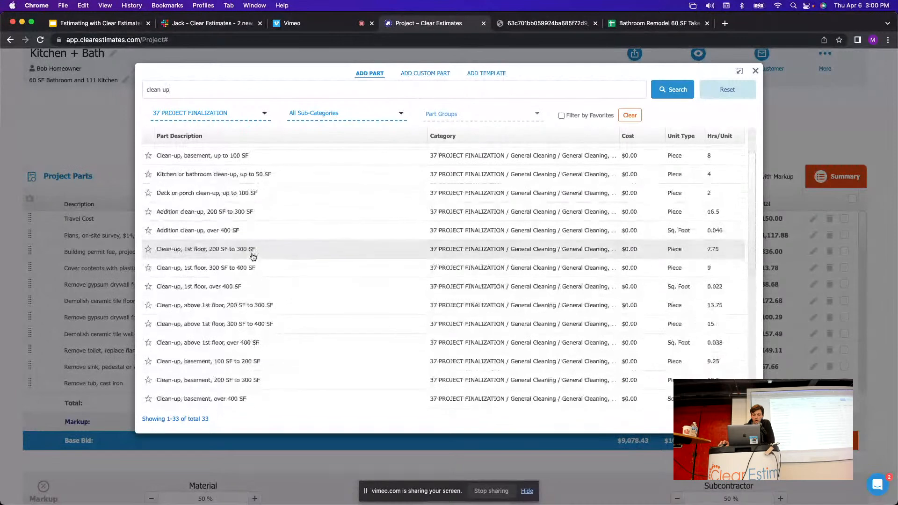
scroll(257, 253, "down", 3)
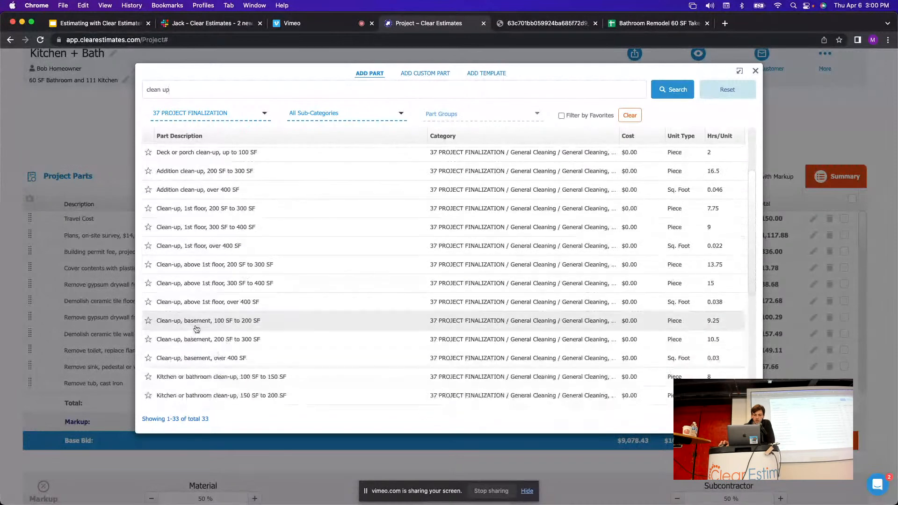
scroll(235, 331, "down", 3)
scroll(235, 331, "down", 1)
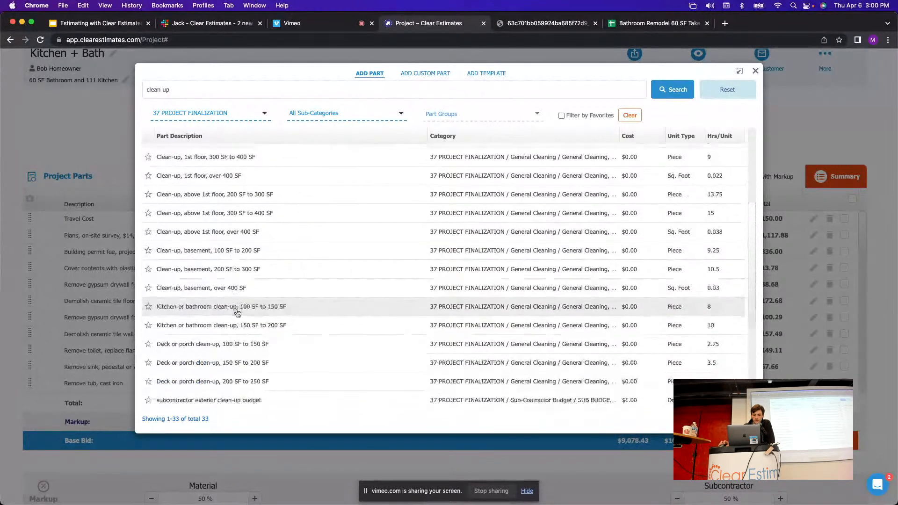
scroll(225, 304, "up", 8)
scroll(216, 183, "down", 1)
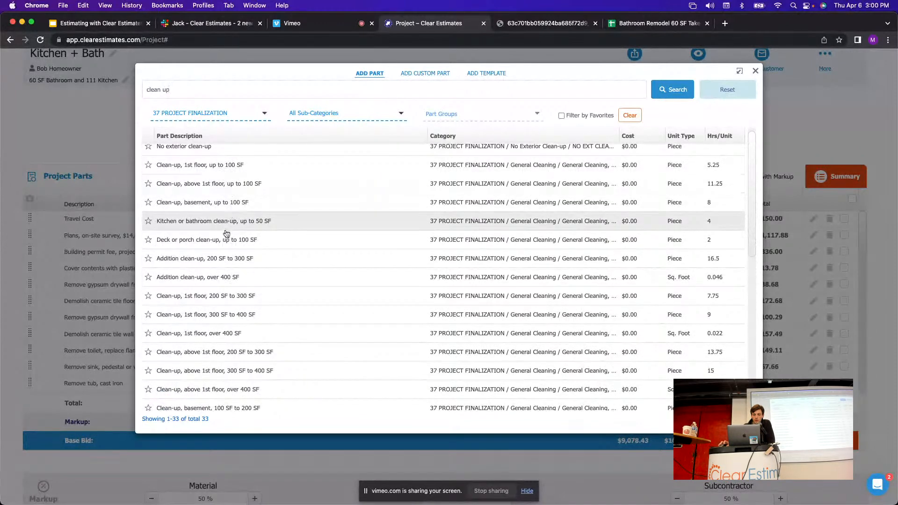
scroll(217, 269, "down", 1)
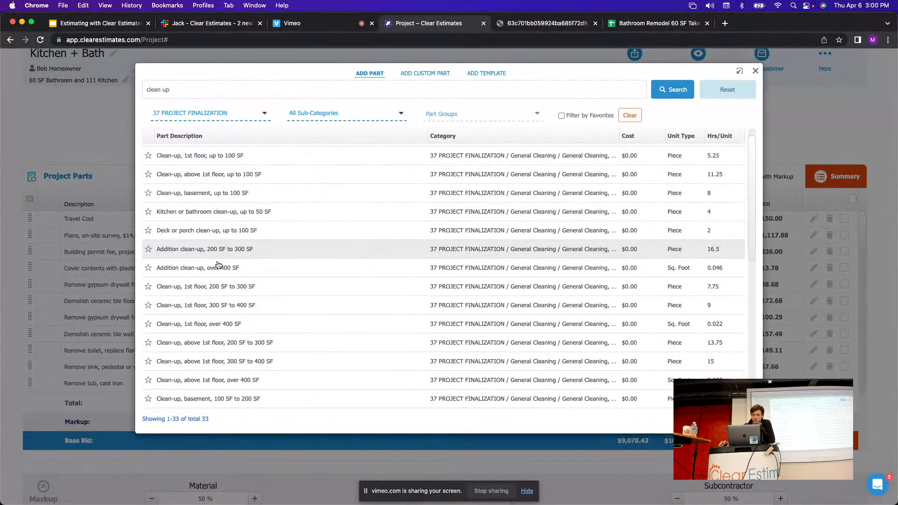
scroll(220, 262, "down", 1)
scroll(221, 264, "down", 3)
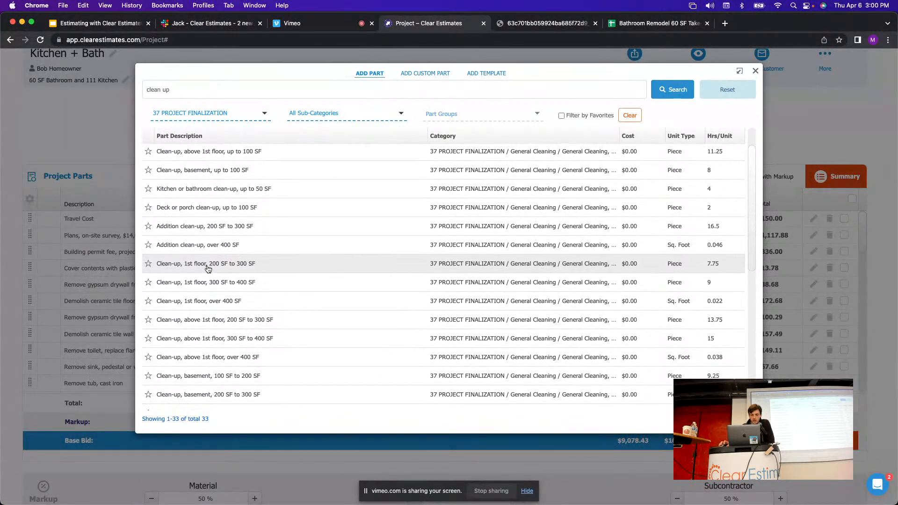
scroll(224, 269, "down", 2)
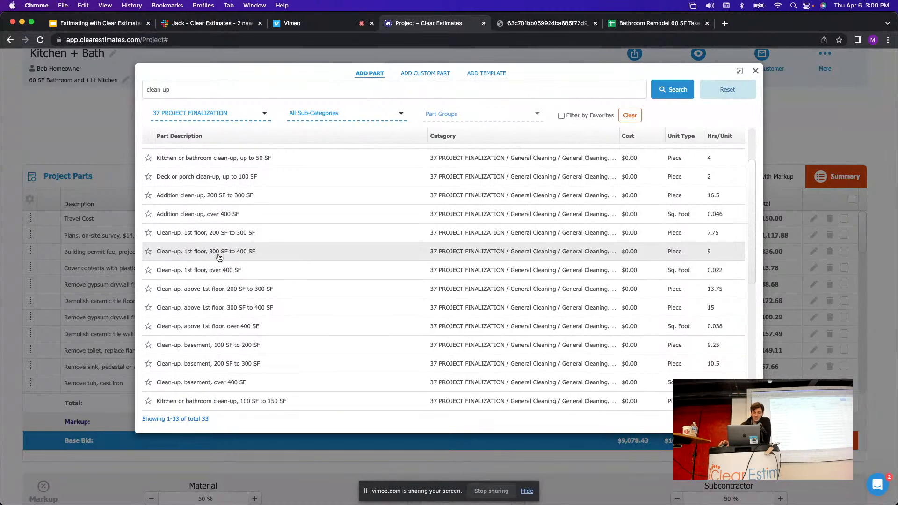
scroll(217, 252, "up", 4)
scroll(227, 346, "down", 1)
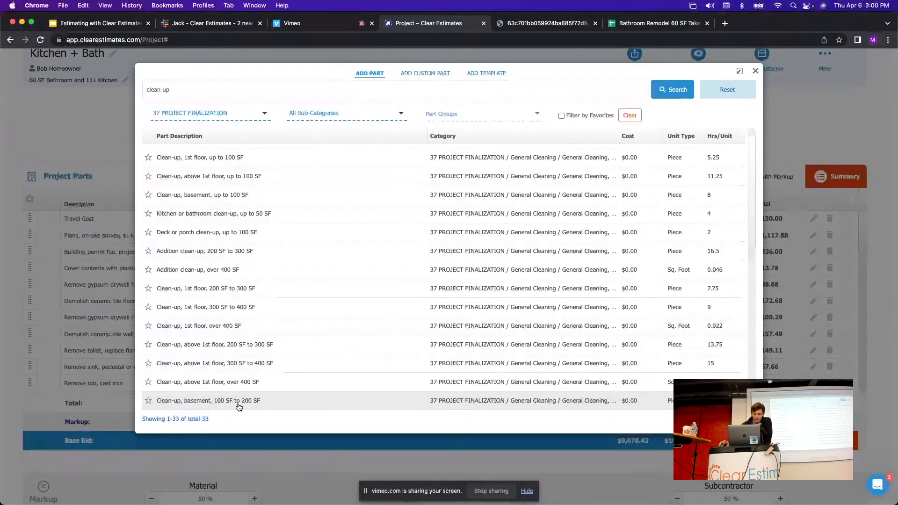
Open the 100 to 200 SF basement clean-up part and remove 'basement' from its description.
left_click(239, 402)
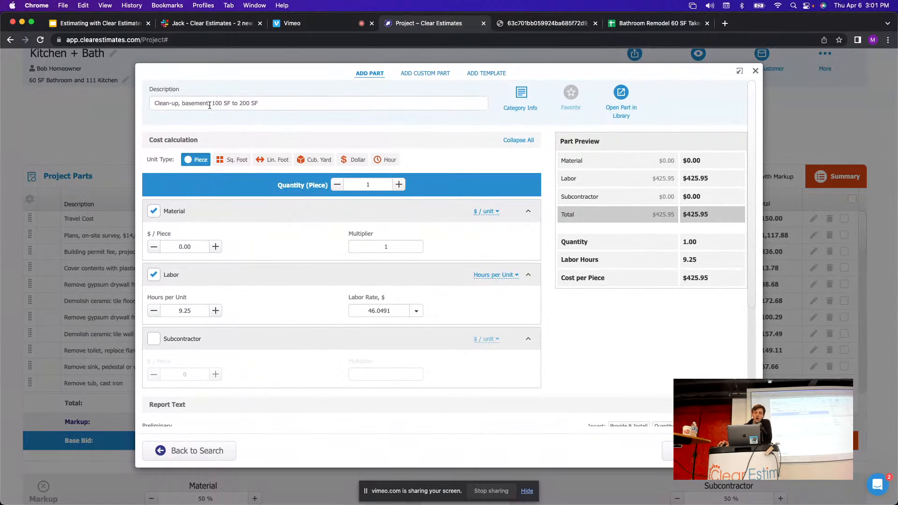
left_click_drag(210, 104, 181, 104)
key("BackSpace")
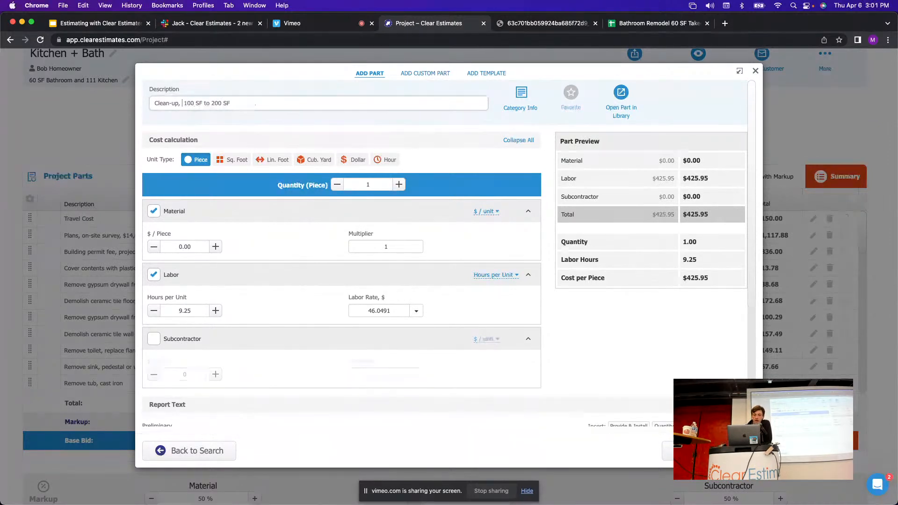
left_click(265, 129)
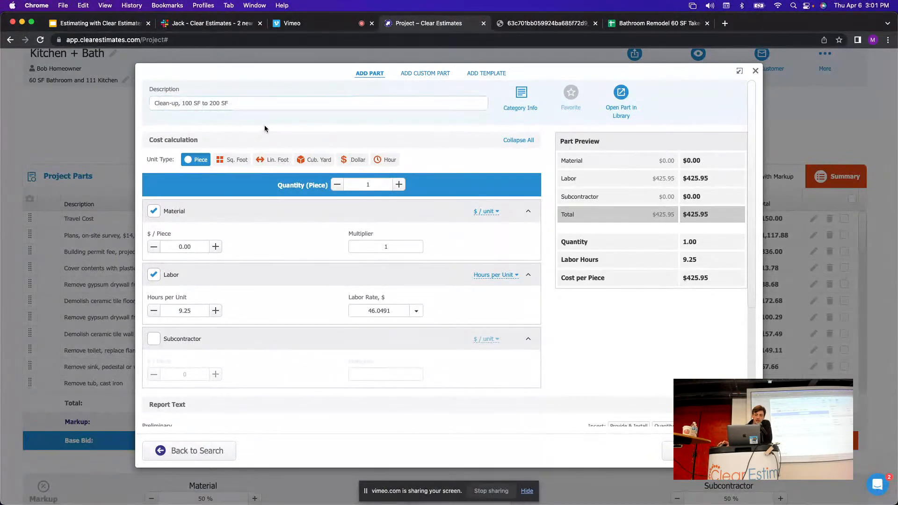
left_click_drag(242, 107, 151, 103)
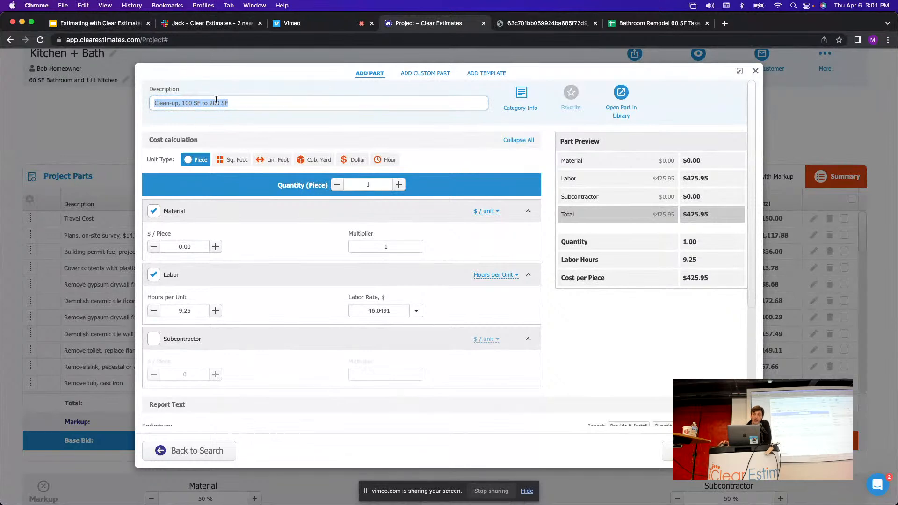
left_click(362, 122)
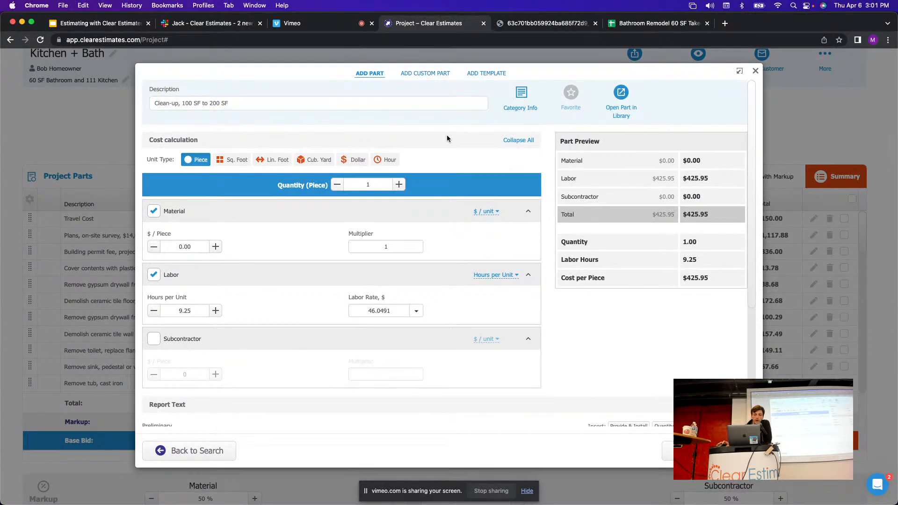
Edit the formal report text so it reads 'Clean up' instead of 'basement project'.
scroll(610, 178, "down", 5)
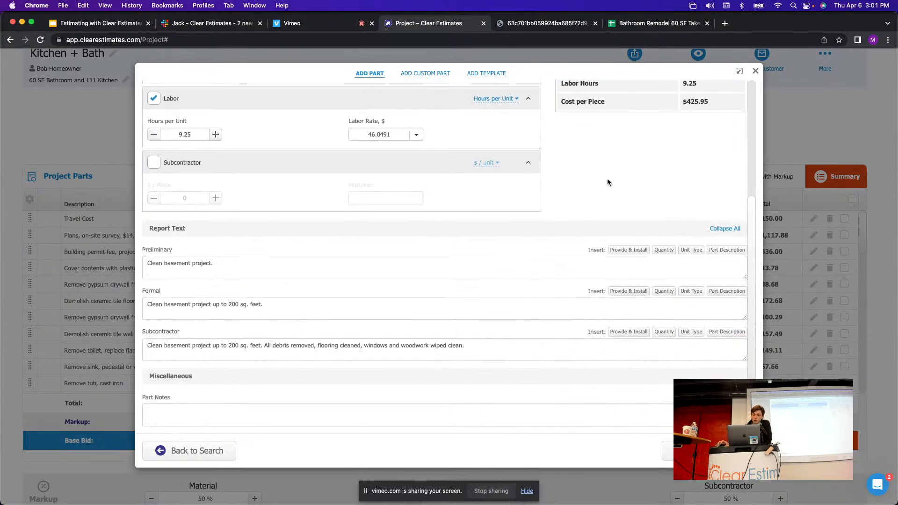
left_click_drag(275, 304, 133, 300)
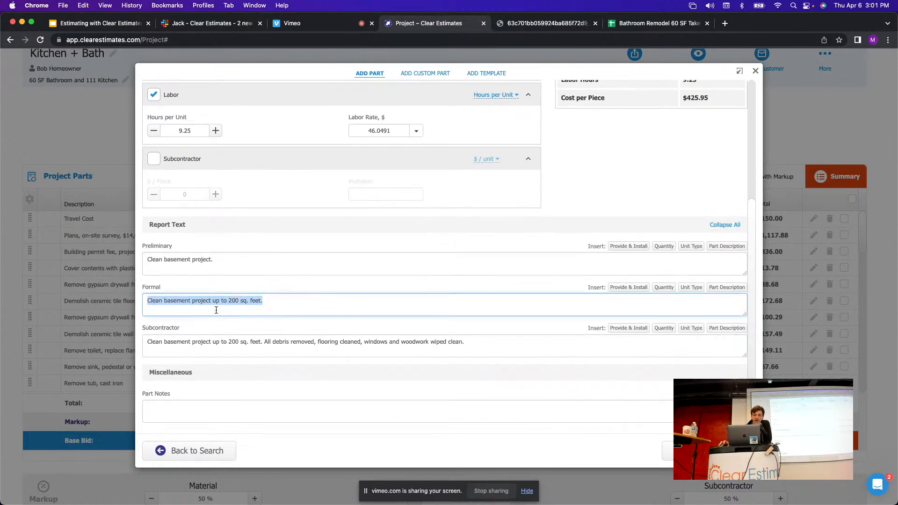
left_click(202, 302)
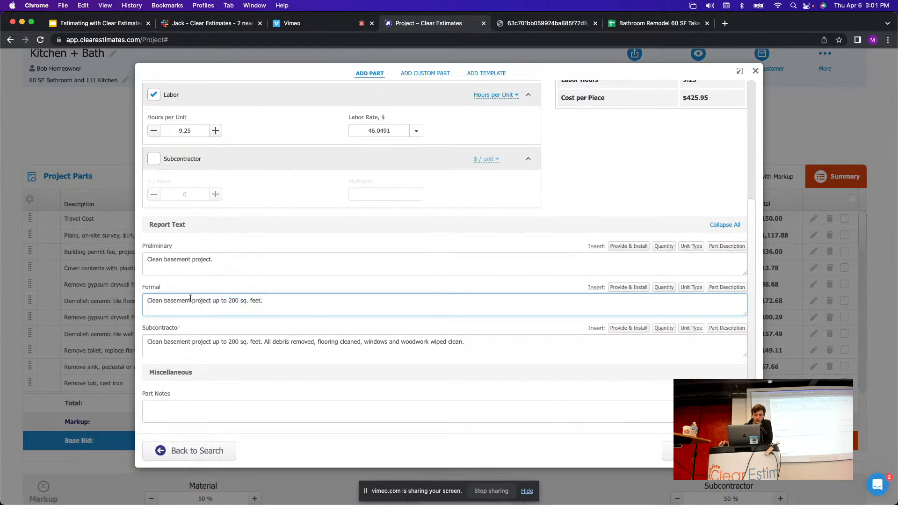
left_click(148, 288)
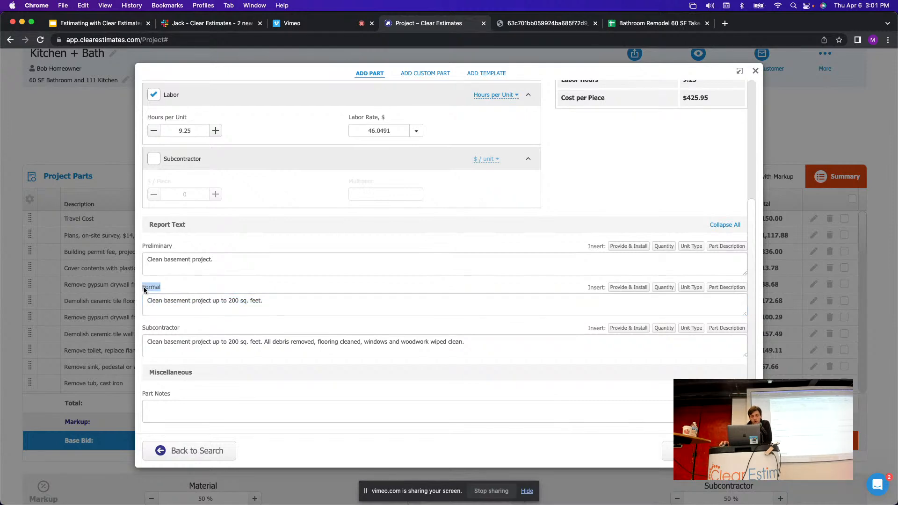
left_click_drag(148, 305, 329, 316)
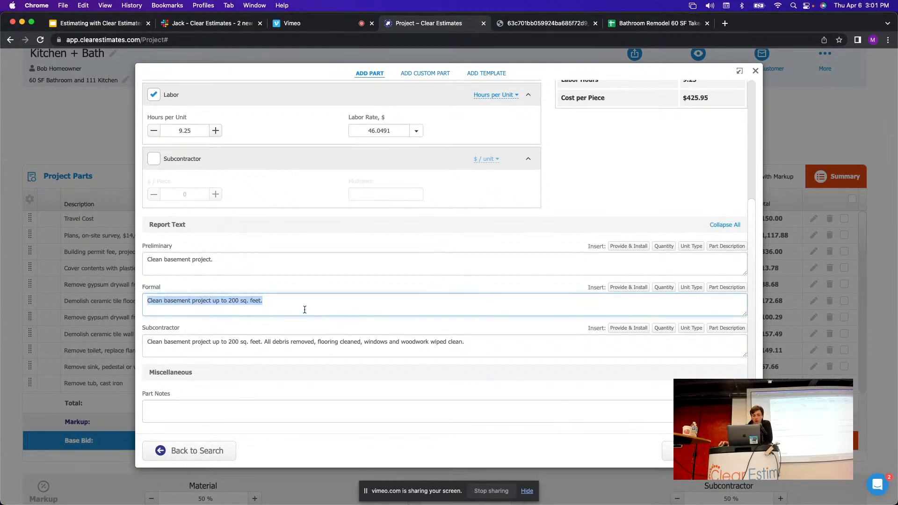
left_click_drag(198, 307, 206, 309)
left_click(211, 301)
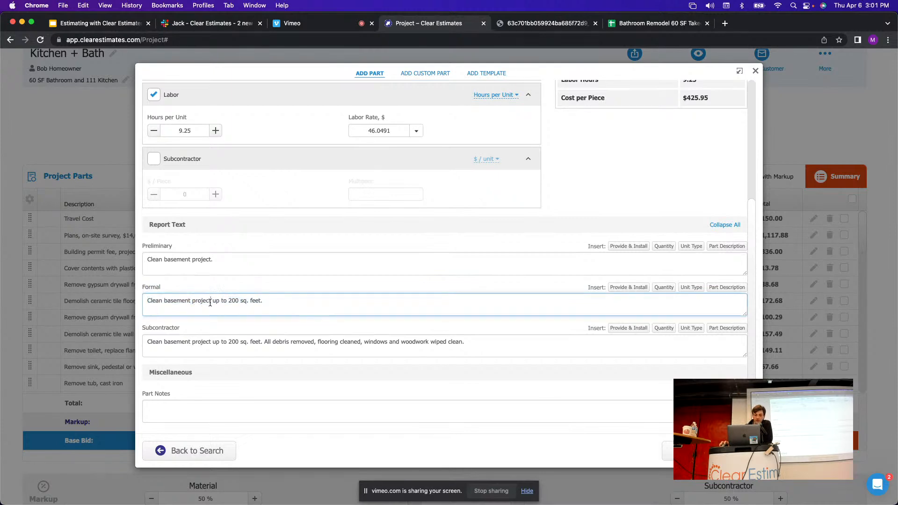
left_click_drag(210, 303, 169, 305)
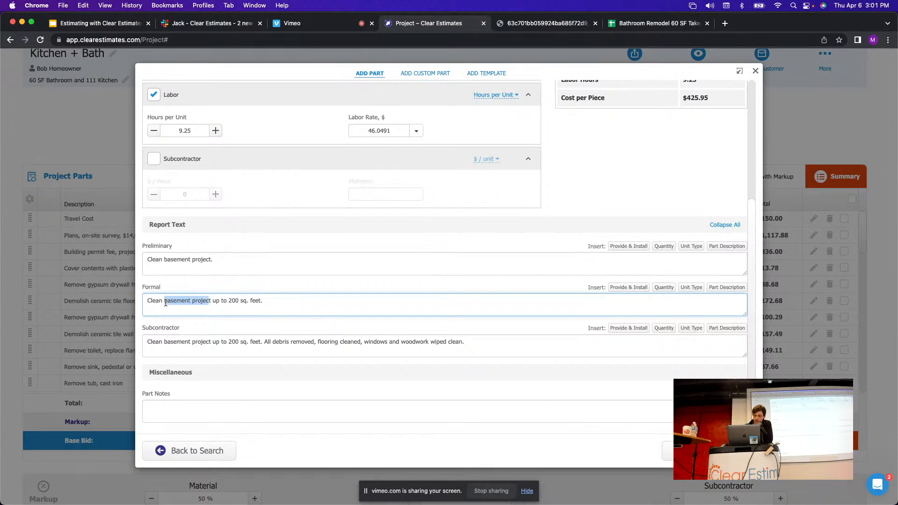
type("up")
key("BackSpace")
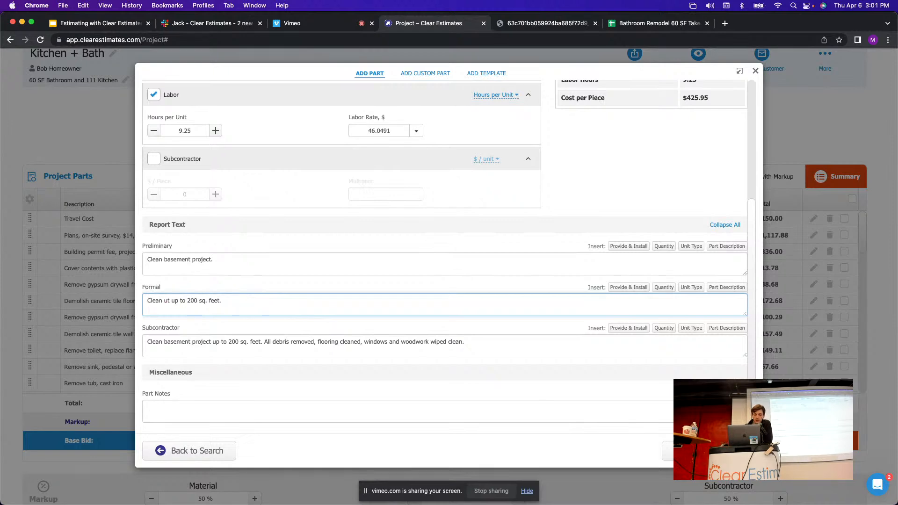
key("BackSpace")
key("BackSpace")
key("BackSpace")
left_click_drag(223, 304, 139, 302)
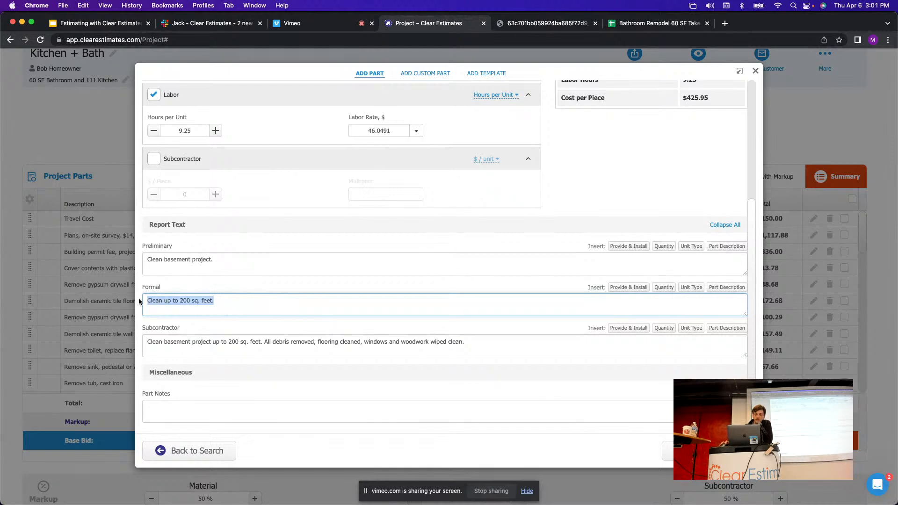
left_click(242, 305)
Refill the Preliminary, Formal and Subcontractor text from the part description and add the part to the project.
left_click_drag(224, 262, 144, 256)
key("BackSpace")
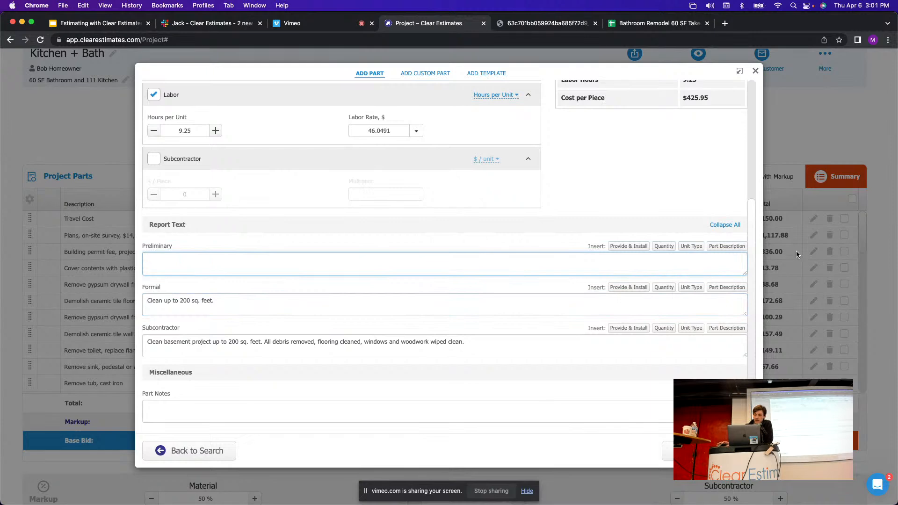
left_click(716, 246)
left_click_drag(230, 260, 132, 264)
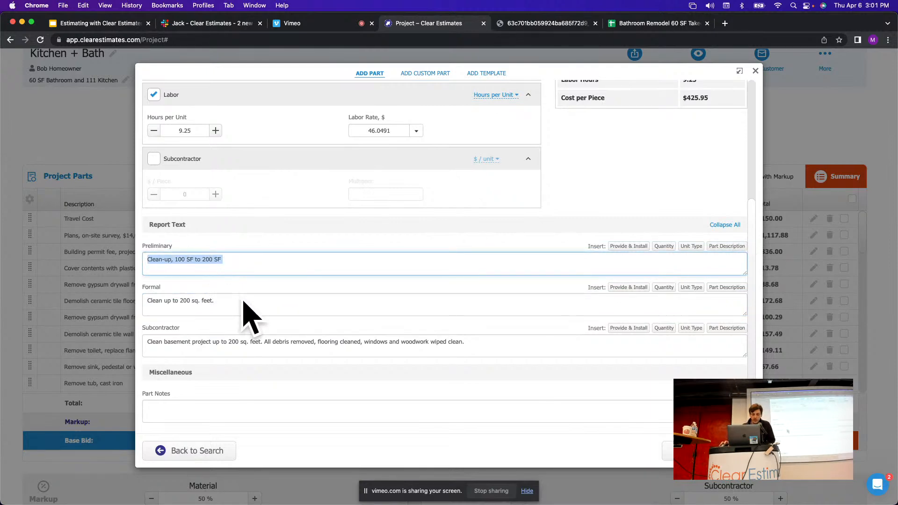
left_click_drag(305, 321, 82, 291)
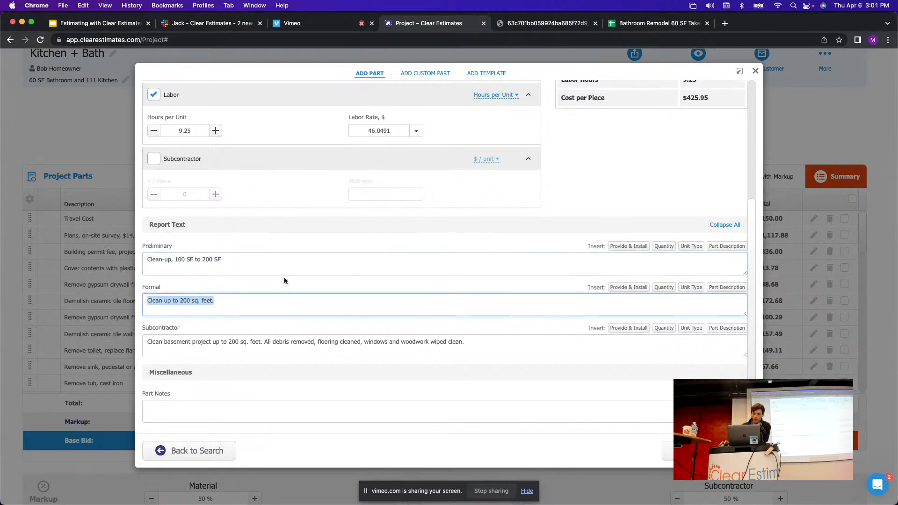
key("BackSpace")
left_click(717, 287)
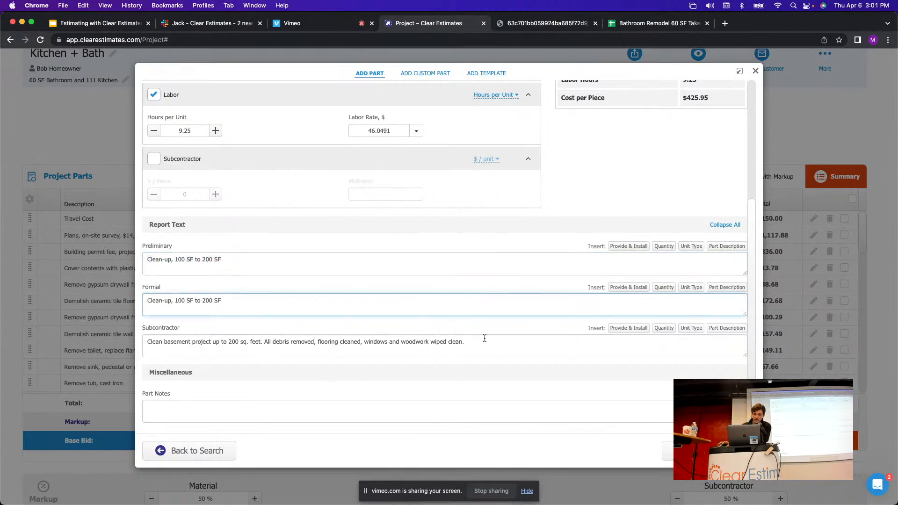
left_click_drag(485, 338, 14, 341)
key("BackSpace")
left_click(727, 328)
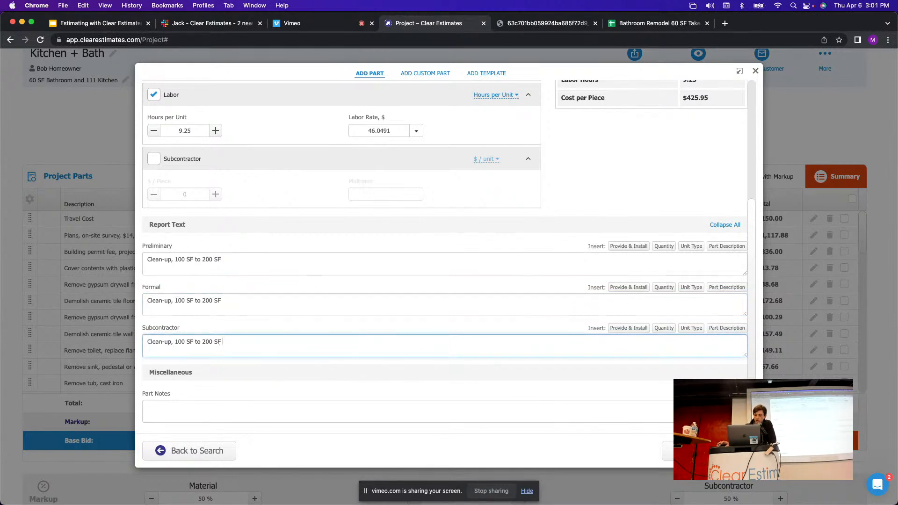
left_click(709, 451)
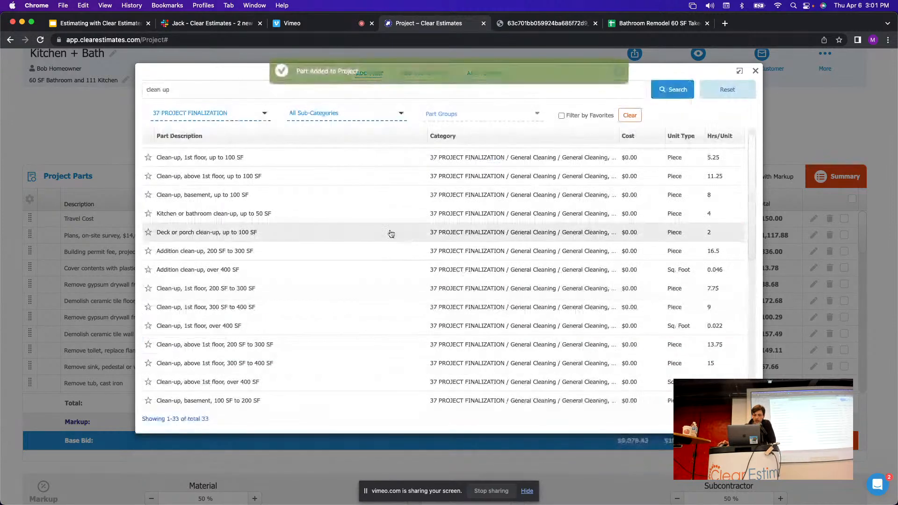
left_click(756, 70)
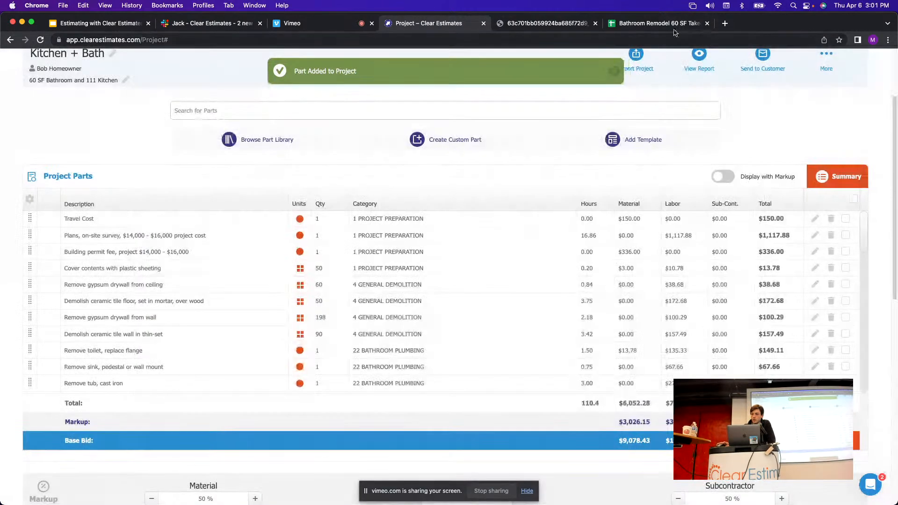
left_click(660, 23)
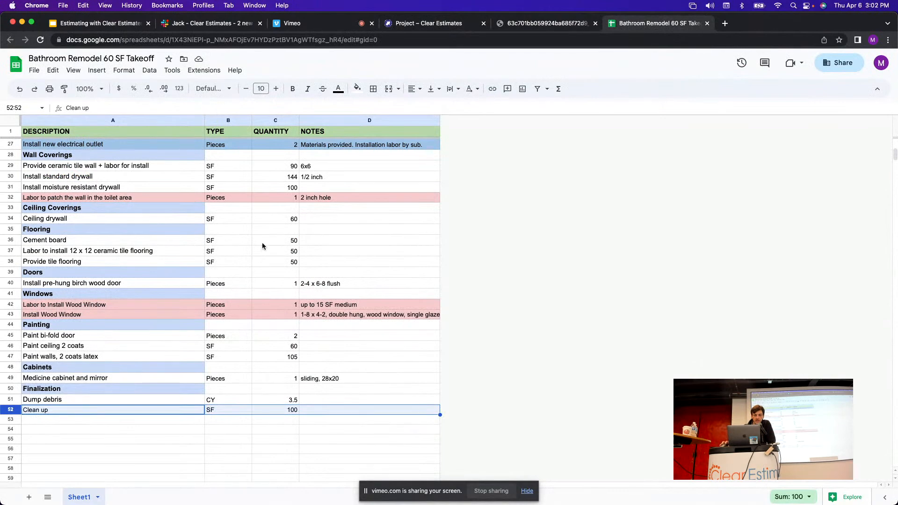
Check the Vinyl Window from Framed Wall quantity of 1 in takeoff cell C15.
left_click(260, 197)
scroll(182, 225, "up", 3)
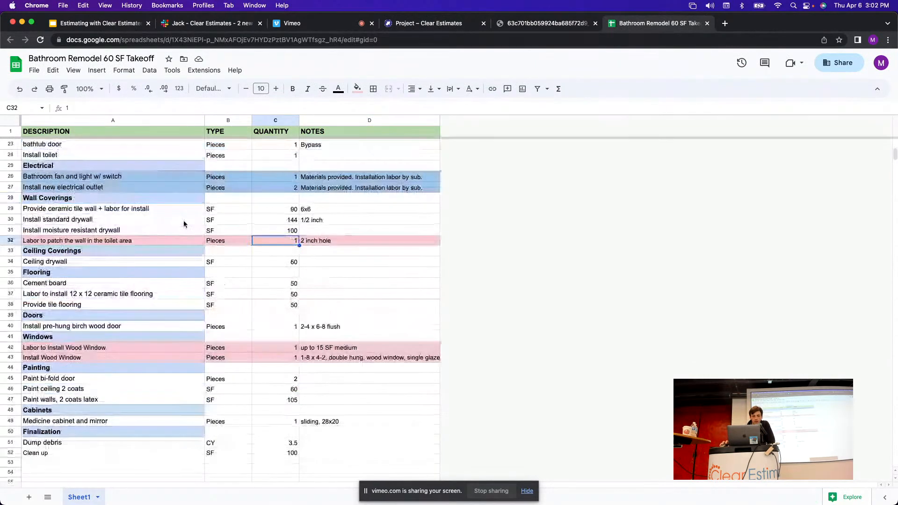
scroll(188, 256, "up", 8)
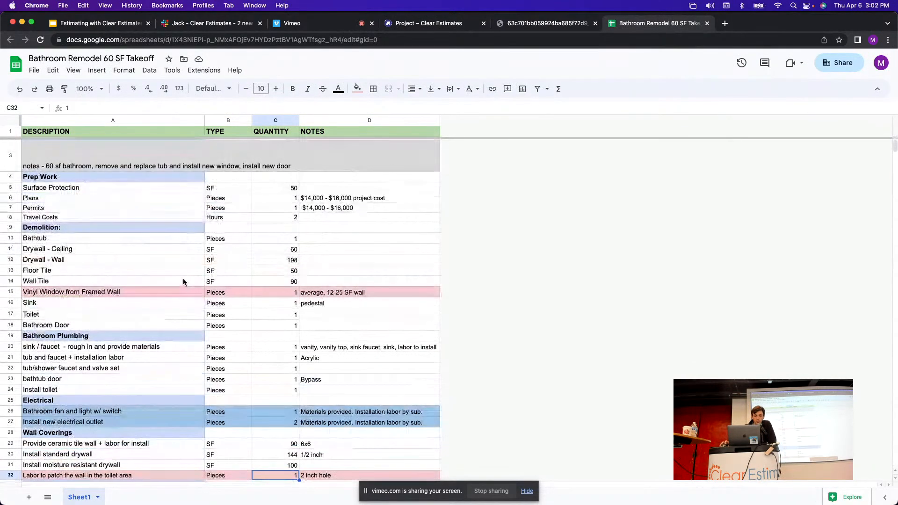
left_click(10, 292)
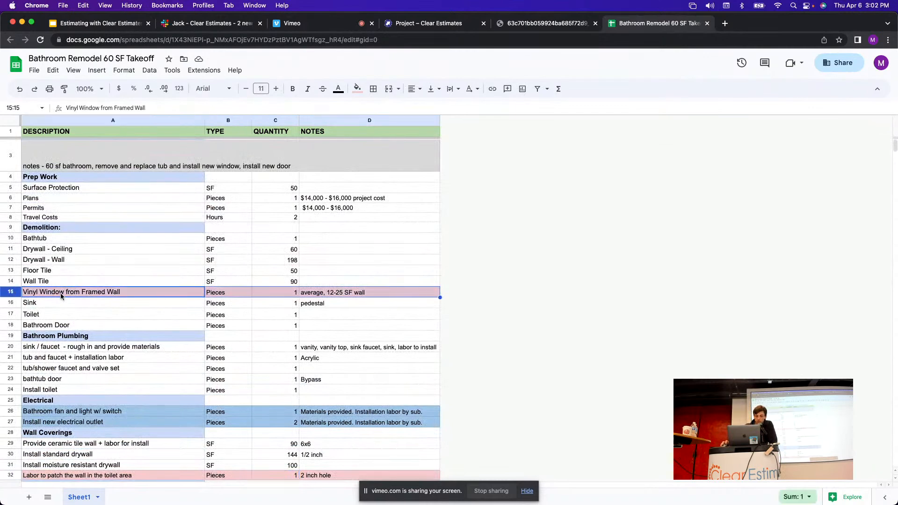
left_click(287, 295)
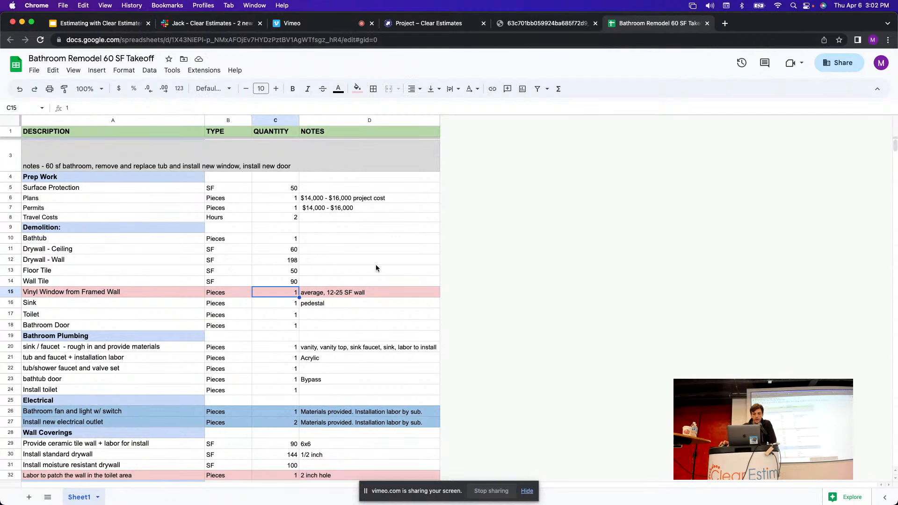
left_click(441, 27)
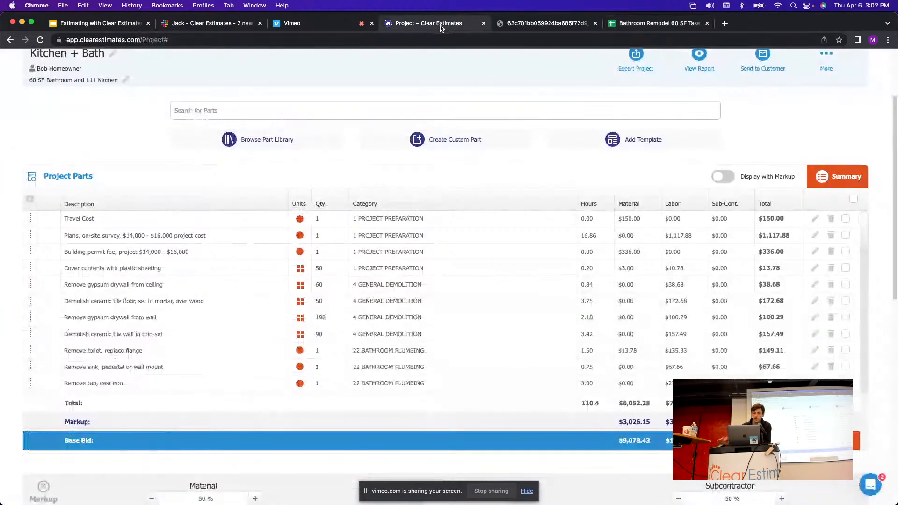
Search 'vin' and add 'Remove medium metal/vinyl window in masonry wall, 12-25 SF' at quantity 1.
left_click(271, 107)
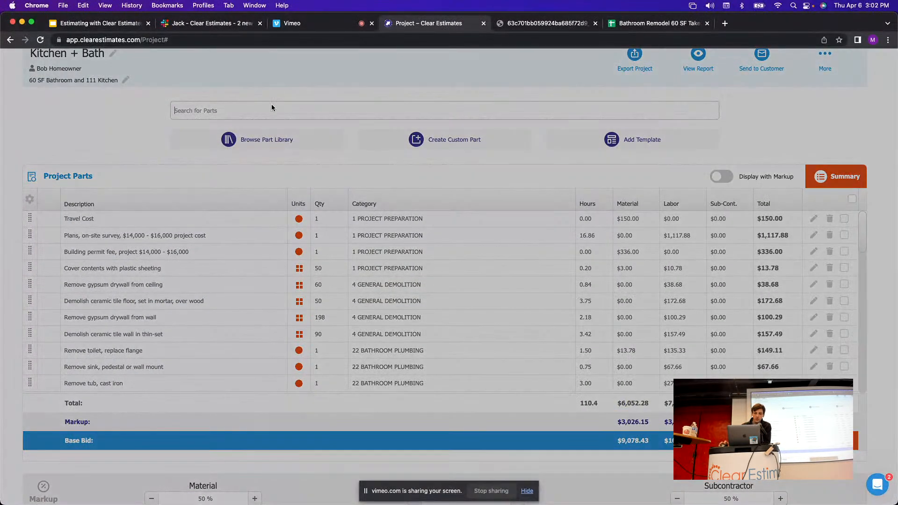
type("vinyl window")
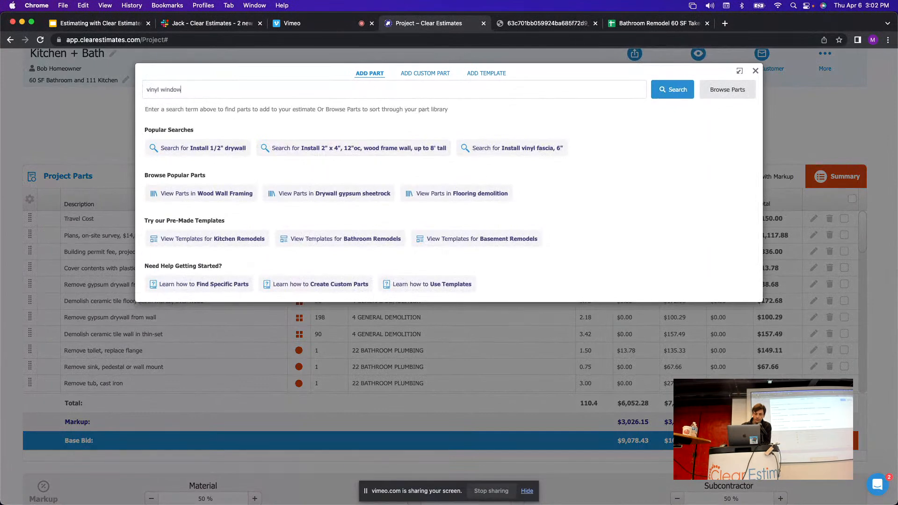
key("Return")
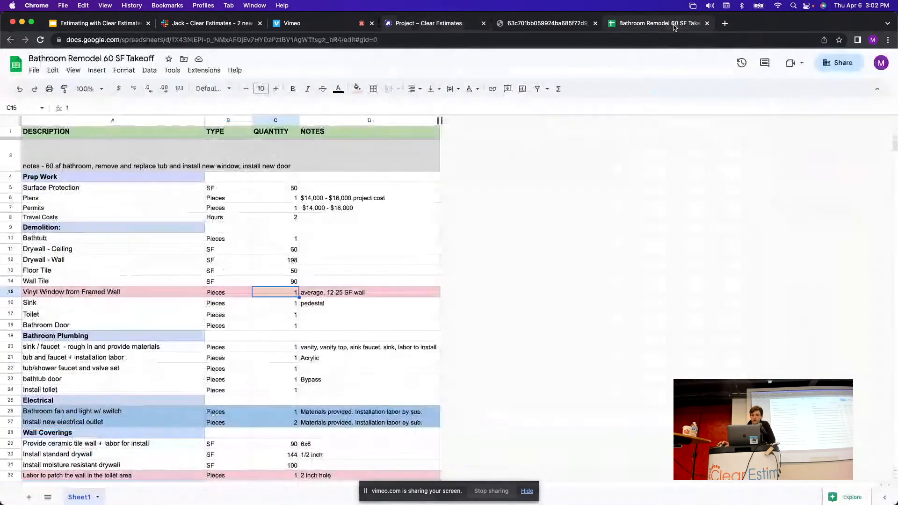
left_click(662, 23)
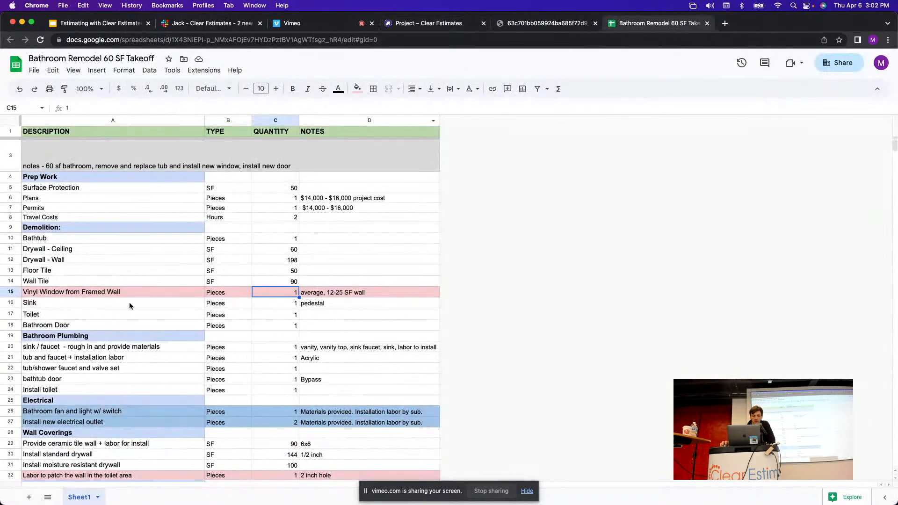
left_click(10, 292)
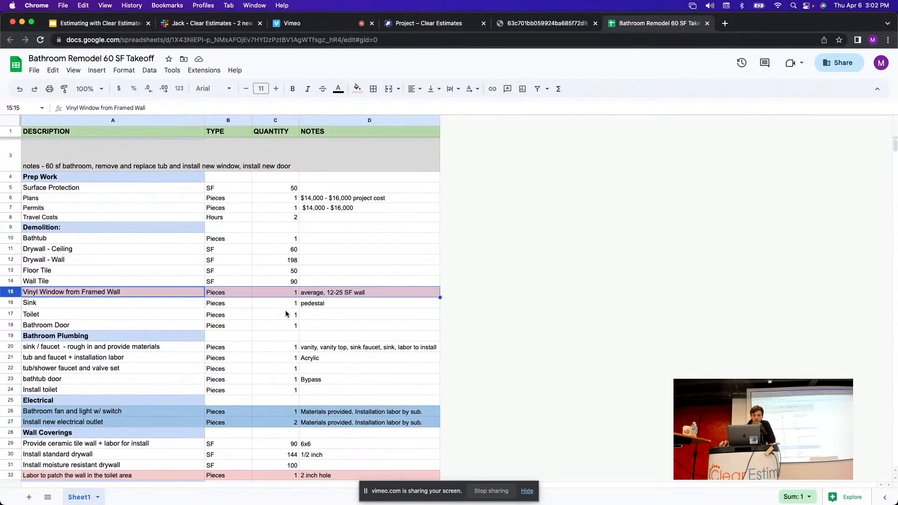
left_click(423, 23)
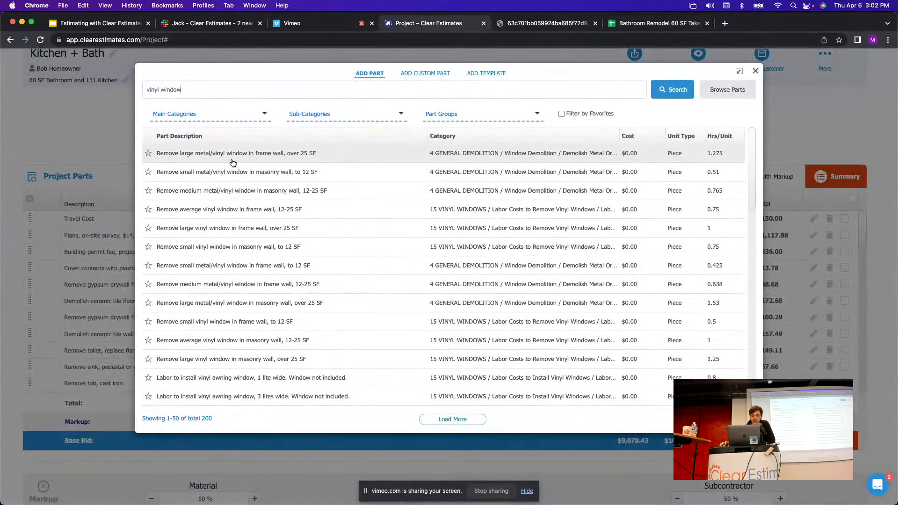
left_click(660, 23)
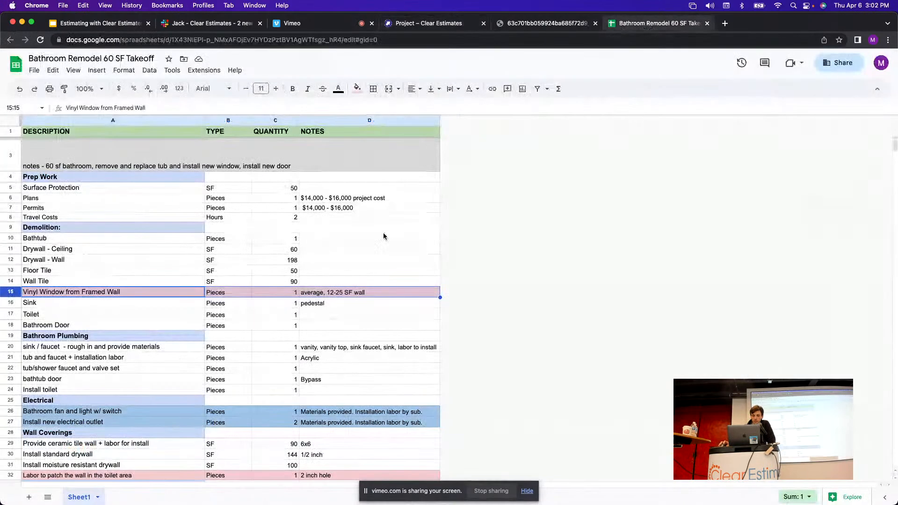
left_click(408, 24)
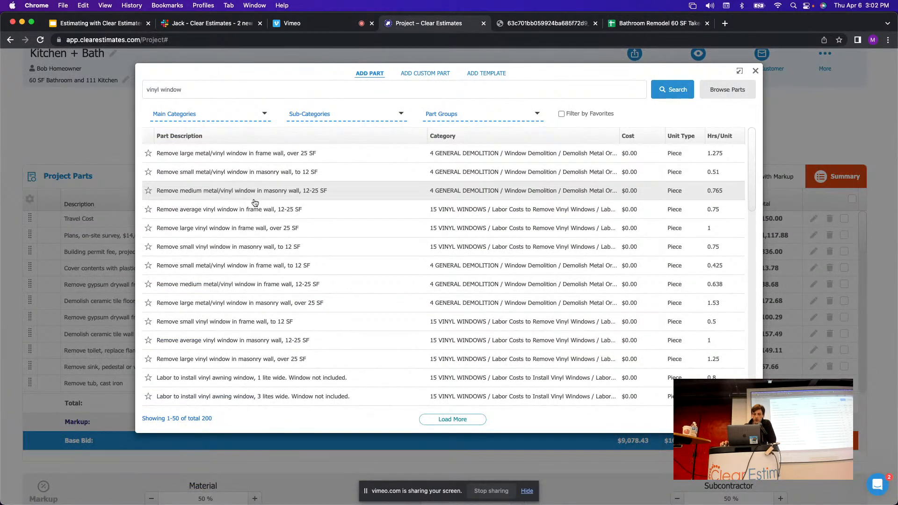
left_click(278, 196)
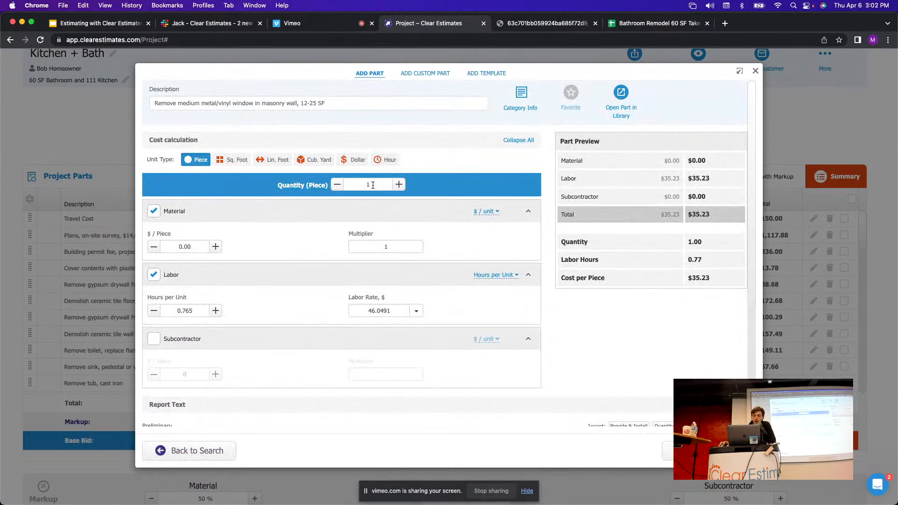
left_click_drag(373, 185, 353, 185)
left_click(708, 451)
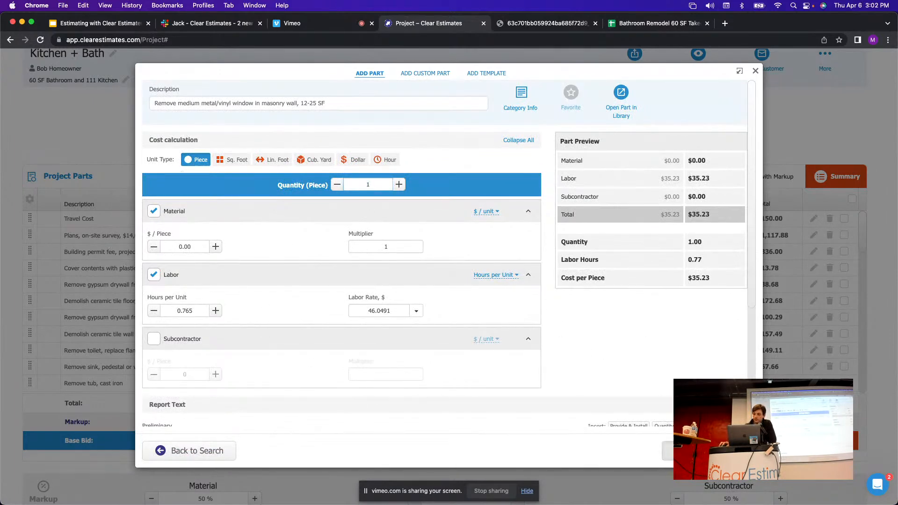
left_click(655, 24)
Reset row 15's fill colour to remove the pink from the Vinyl Window from Framed Wall line.
right_click(55, 296)
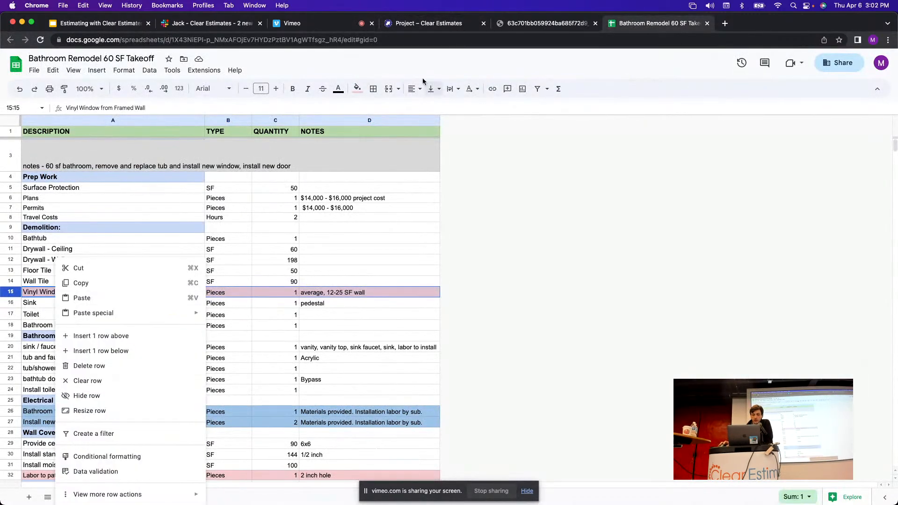
left_click(357, 88)
left_click(374, 108)
left_click(495, 250)
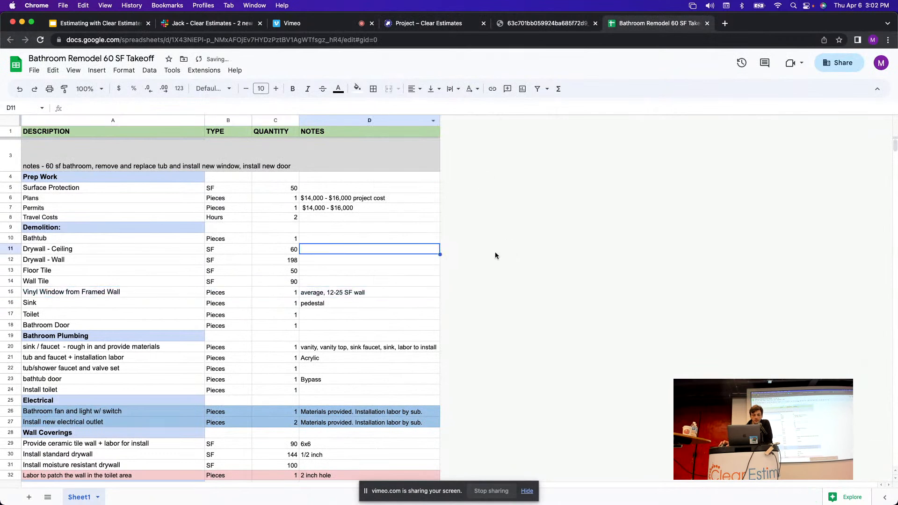
Select the fan/light and outlet rows 26–27, then return to Clear Estimates and close the part search.
scroll(495, 252, "down", 5)
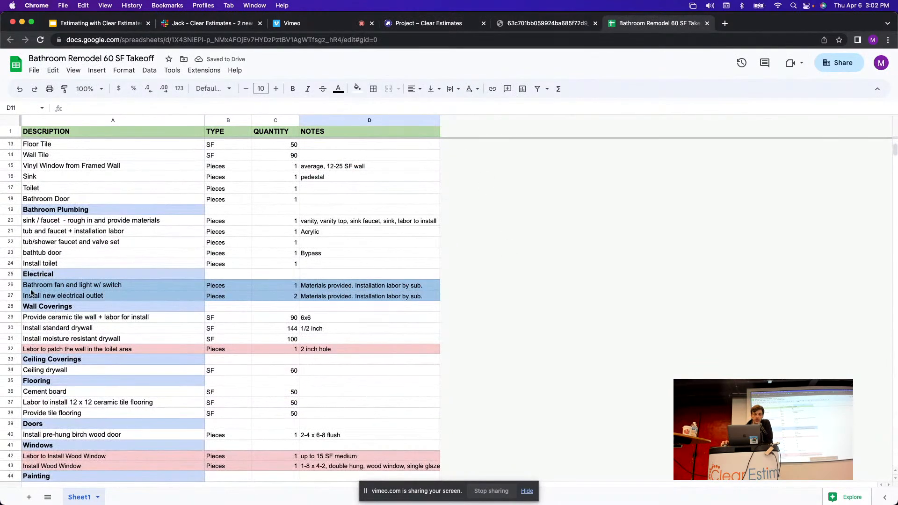
left_click(9, 285)
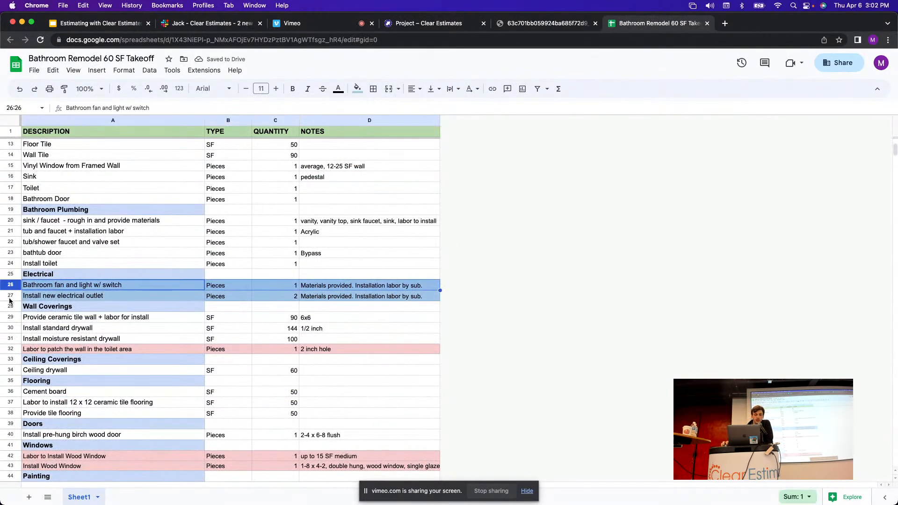
left_click(11, 296)
left_click(420, 27)
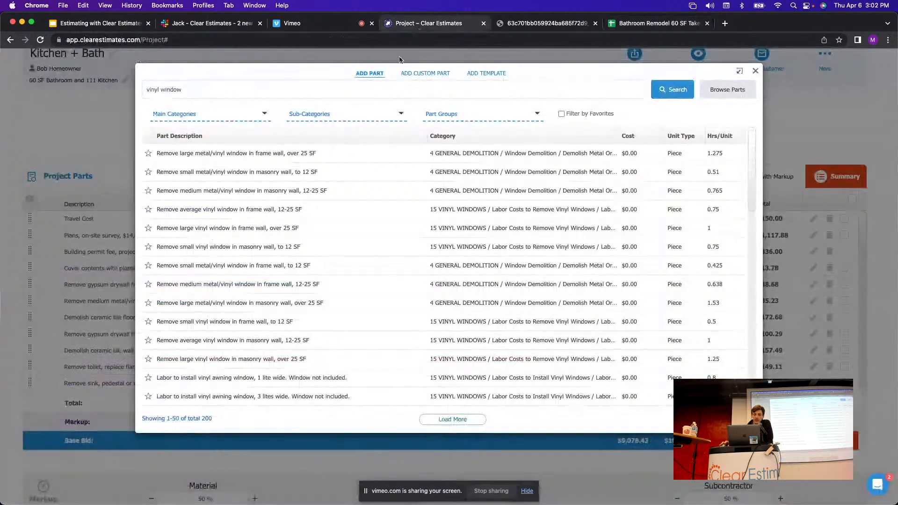
left_click(756, 72)
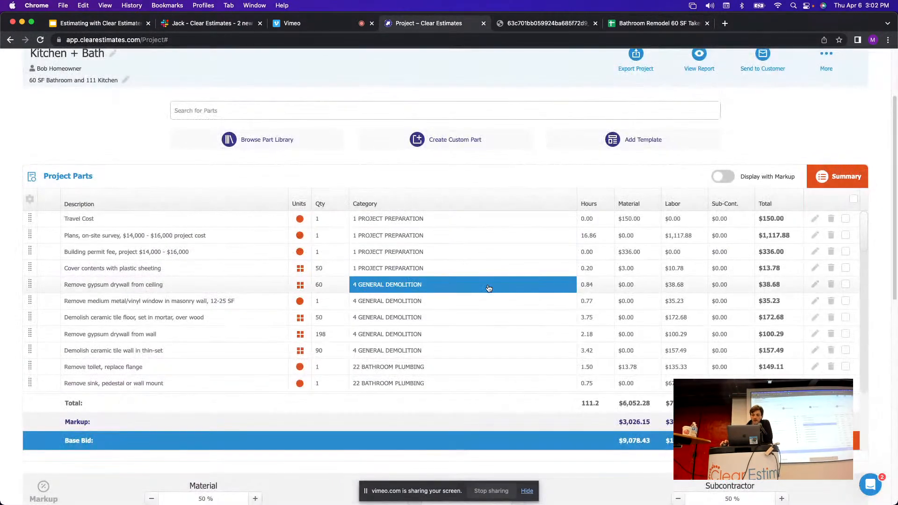
Scroll the Project Parts table and edit 'Install GFIC outlet in existing box', showing its $87.69 base bid.
scroll(411, 255, "down", 2)
scroll(394, 246, "down", 10)
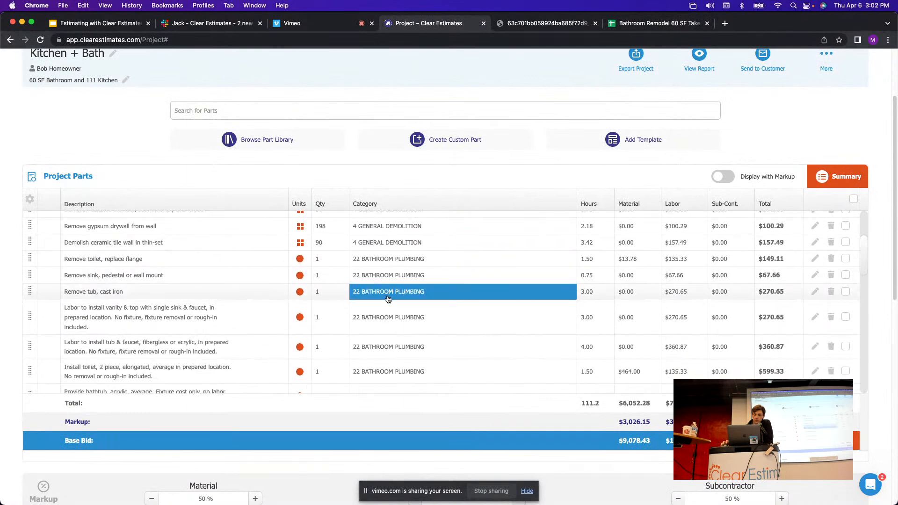
scroll(387, 270, "down", 2)
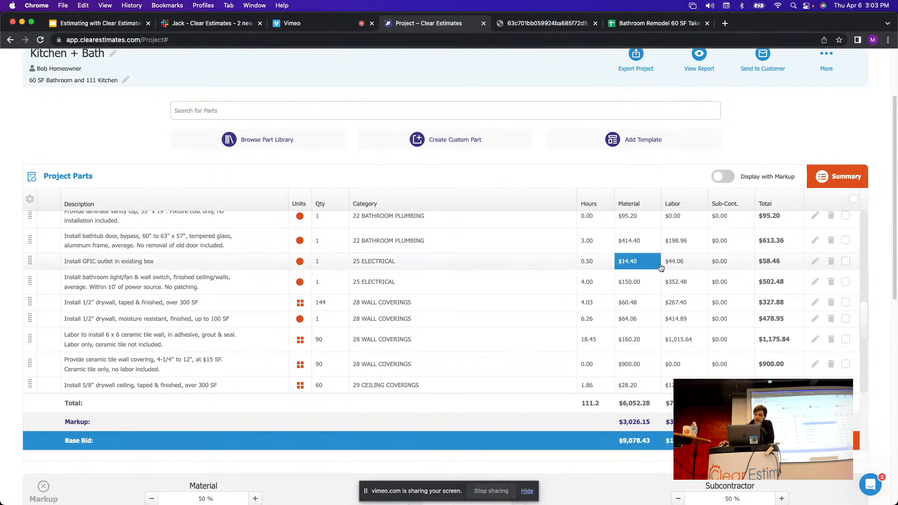
left_click(815, 262)
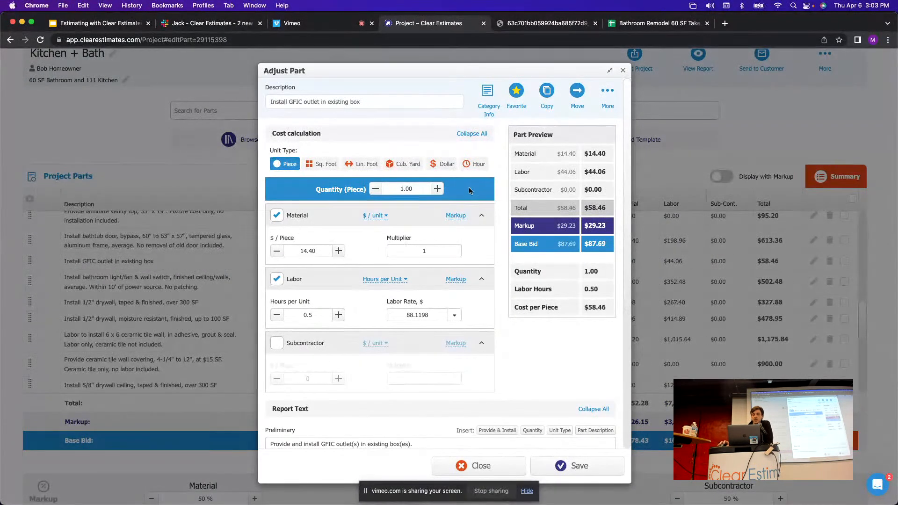
Replace the GFIC outlet part's labour with a $50.00 subcontractor price at multiplier 1.
scroll(404, 154, "down", 2)
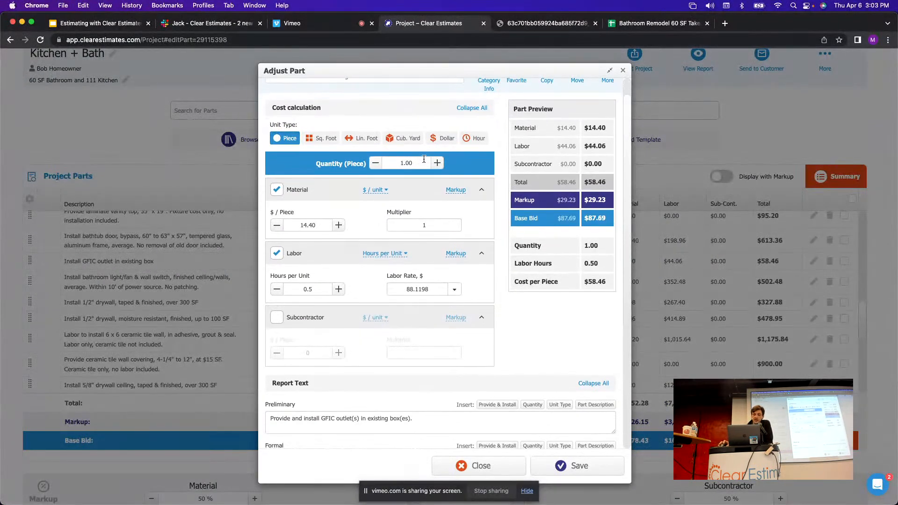
scroll(428, 187, "down", 2)
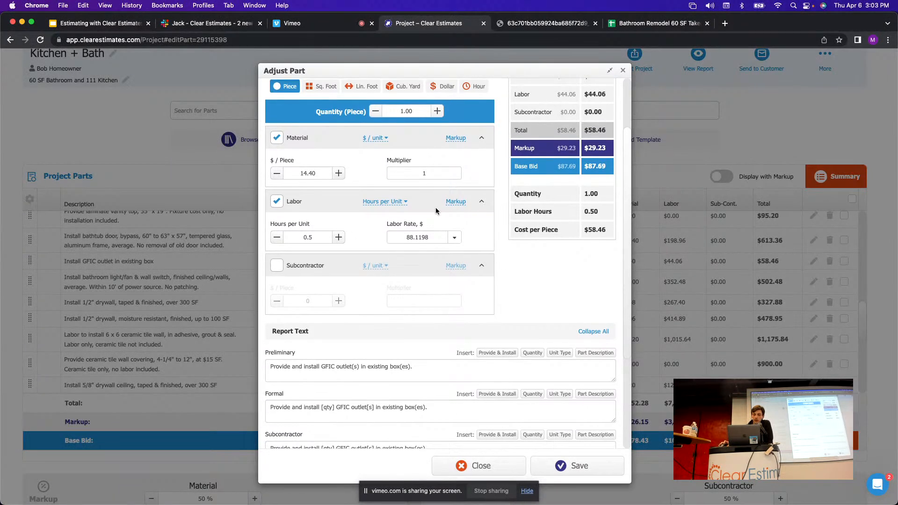
scroll(436, 207, "down", 1)
scroll(432, 220, "up", 4)
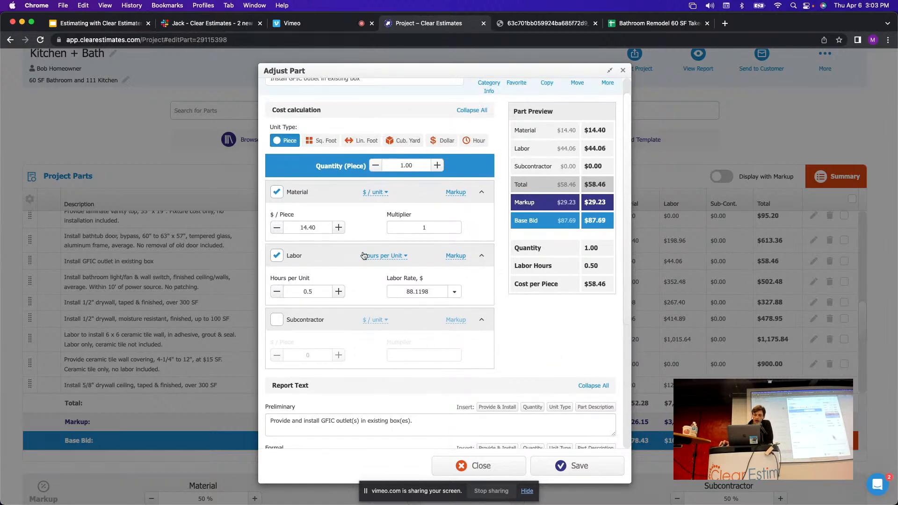
left_click(276, 256)
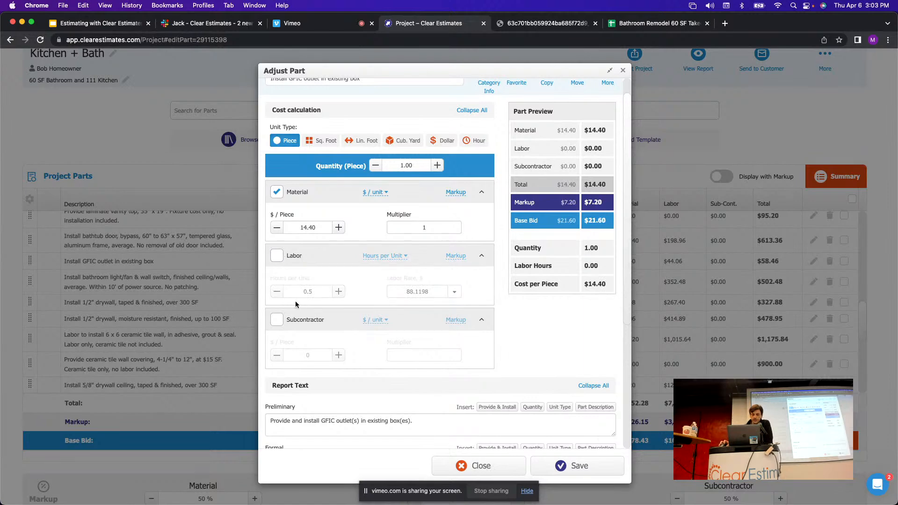
left_click(276, 321)
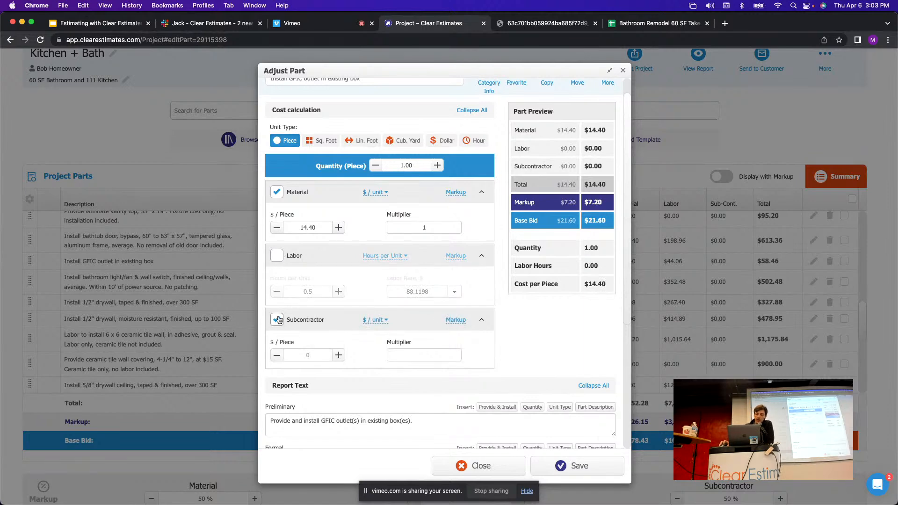
scroll(343, 320, "down", 1)
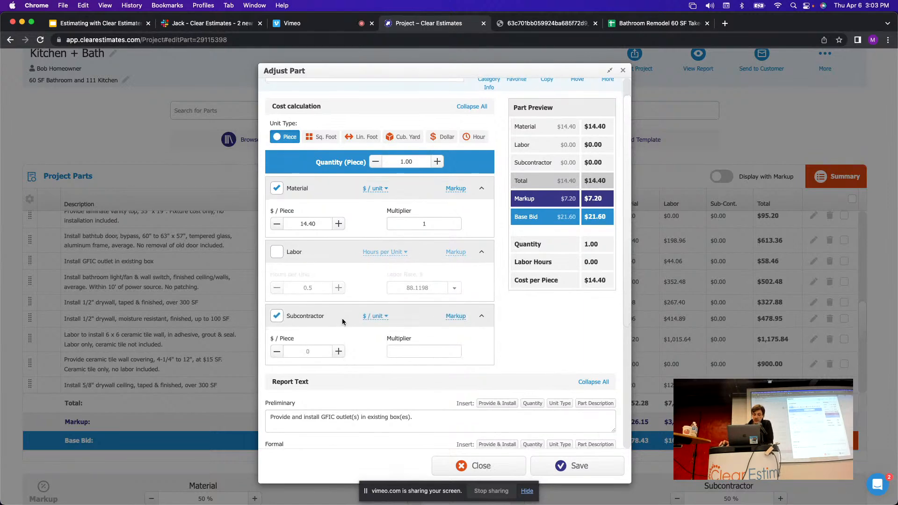
scroll(342, 318, "up", 2)
scroll(355, 307, "down", 1)
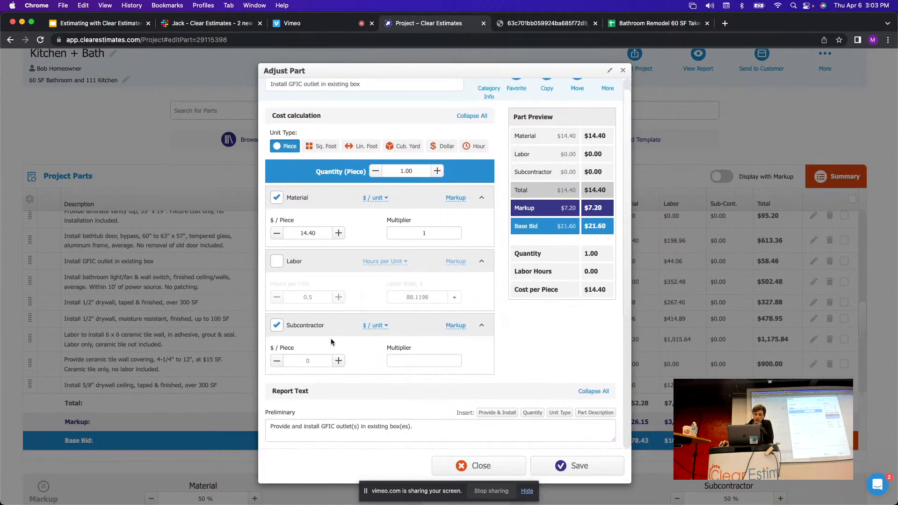
scroll(342, 333, "up", 2)
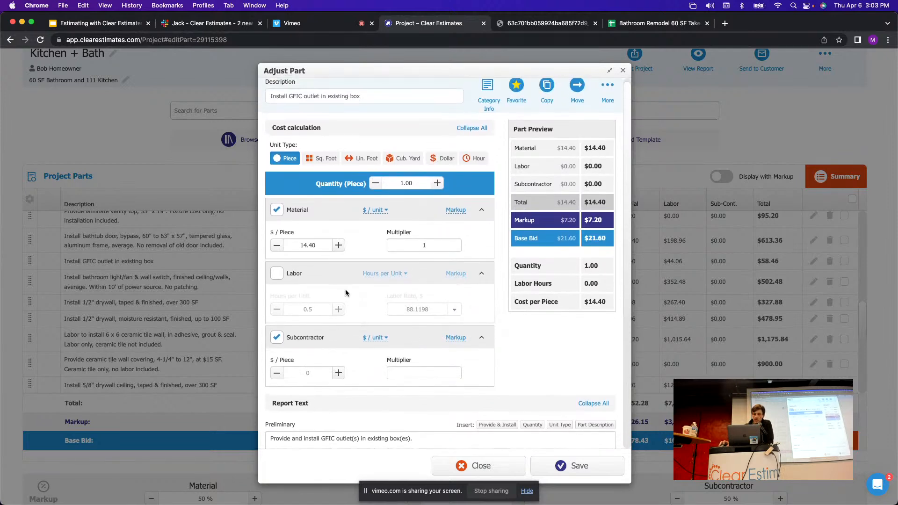
left_click(308, 375)
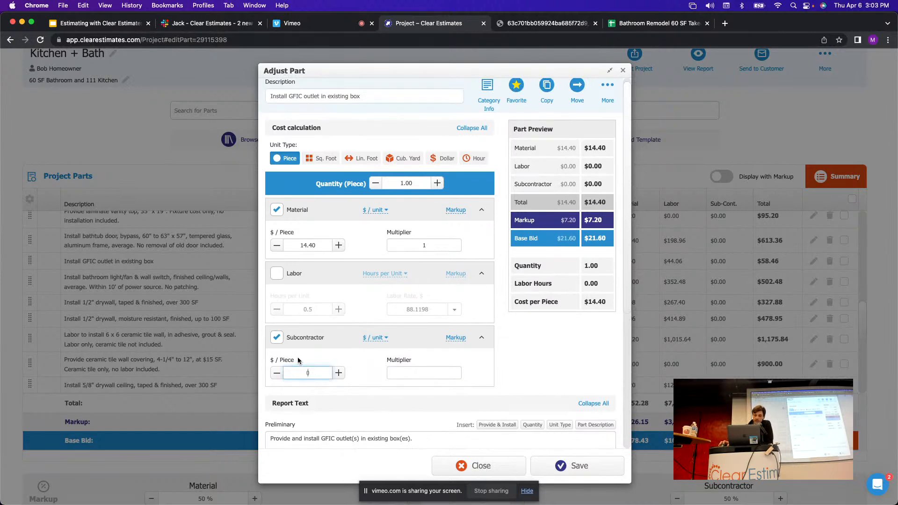
type("5")
left_click(367, 376)
left_click_drag(322, 373, 303, 372)
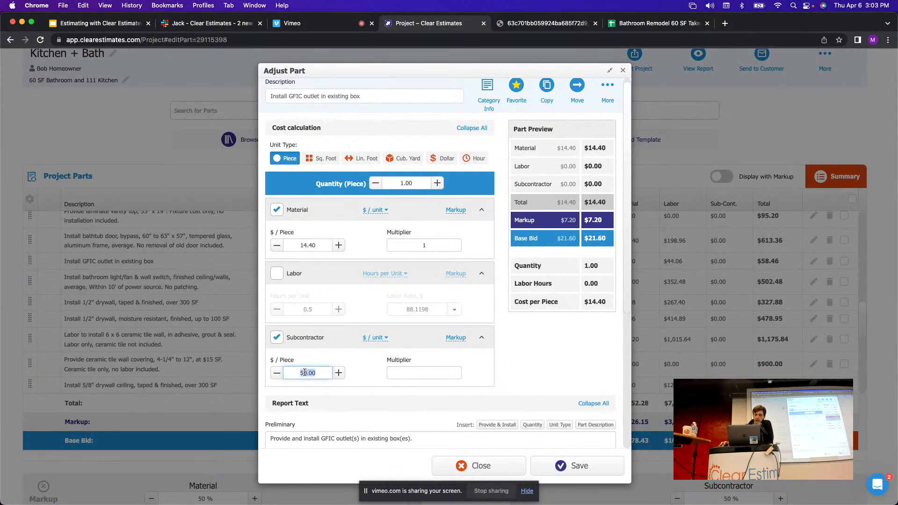
left_click(426, 373)
type("1")
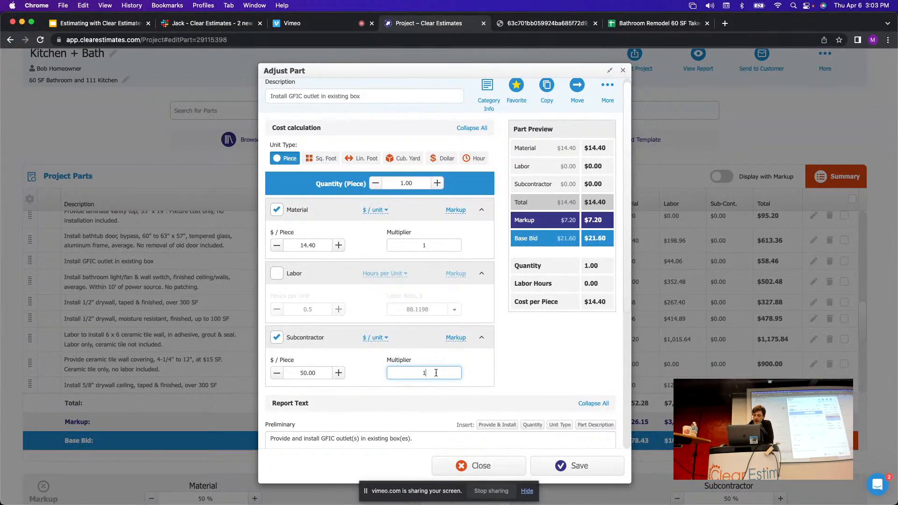
type(".3")
left_click_drag(436, 378, 412, 374)
type("1")
left_click(379, 369)
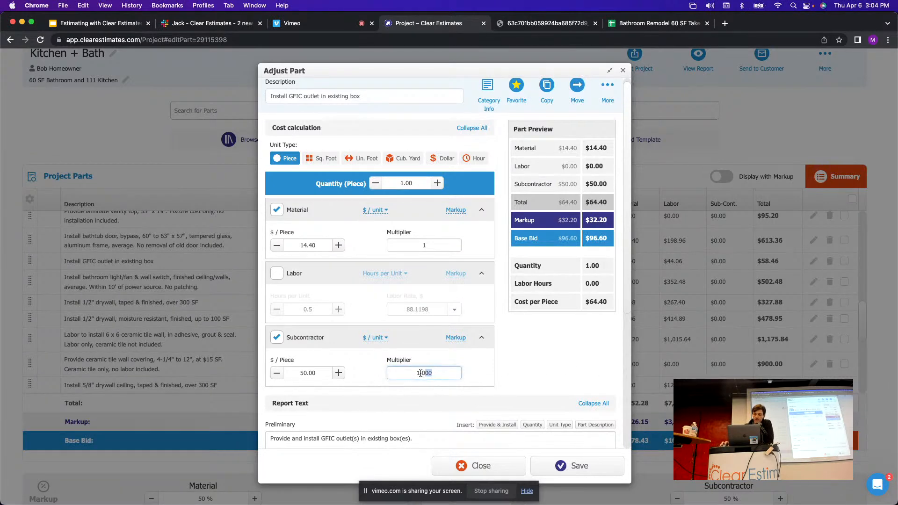
left_click_drag(395, 374, 440, 377)
left_click(300, 371)
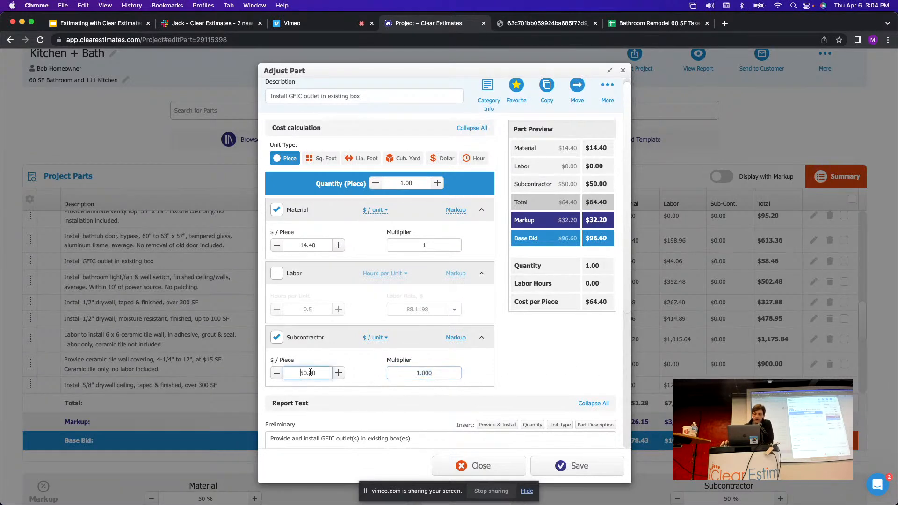
left_click_drag(318, 374, 299, 372)
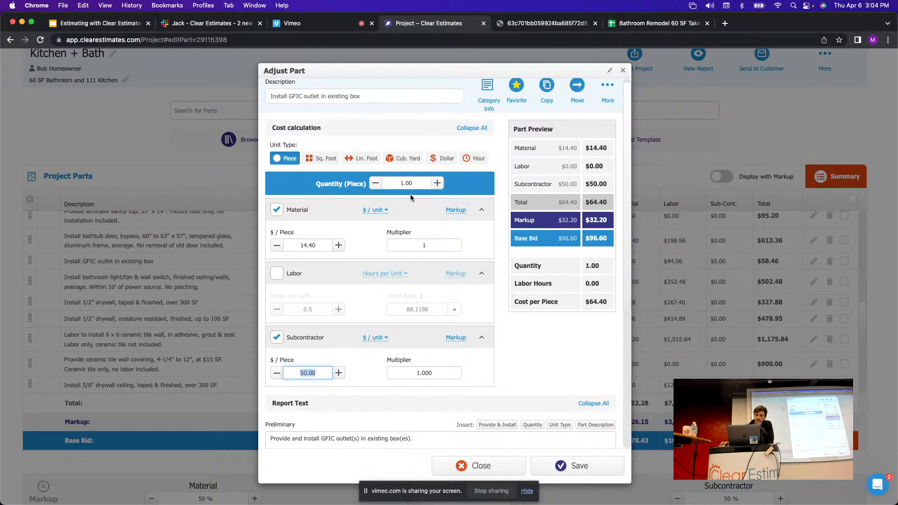
Set the outlet quantity to 2 per takeoff cell C27, giving a $100.00 subcontractor total, and save.
left_click(418, 185)
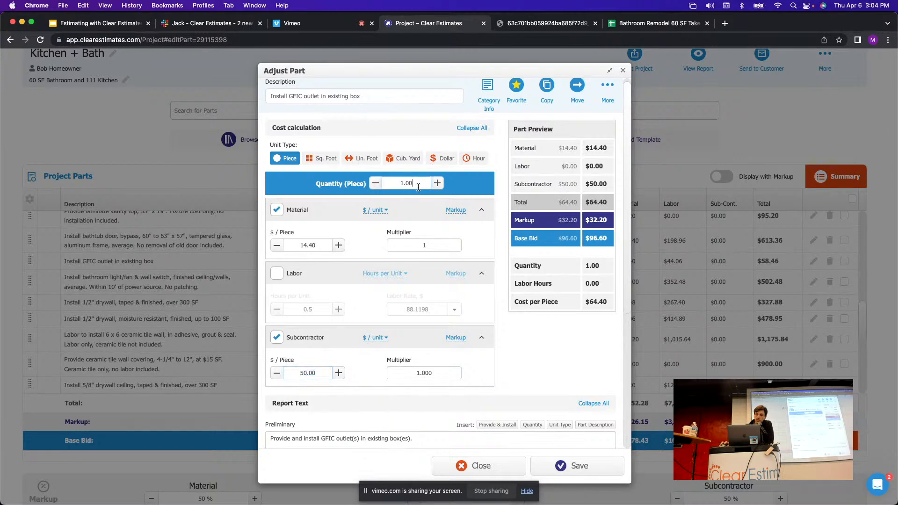
left_click(442, 186)
left_click(442, 186)
left_click(442, 187)
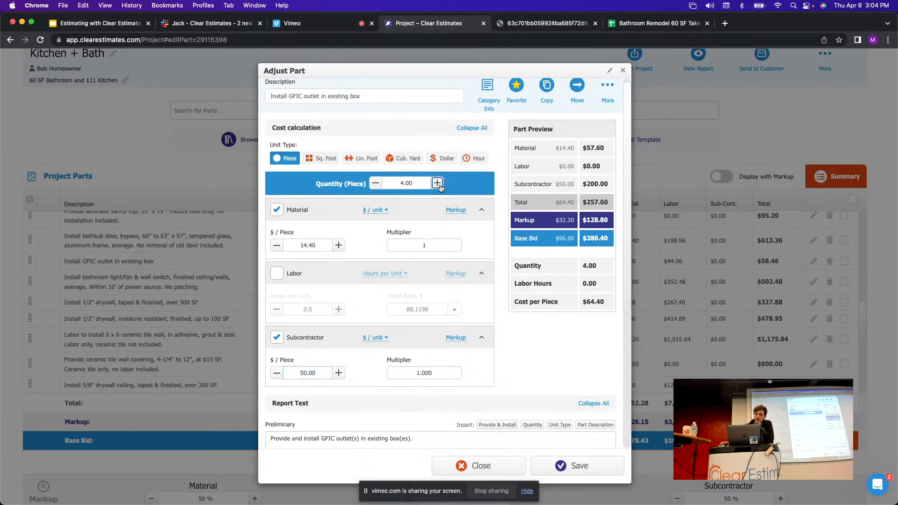
left_click(442, 187)
left_click(687, 24)
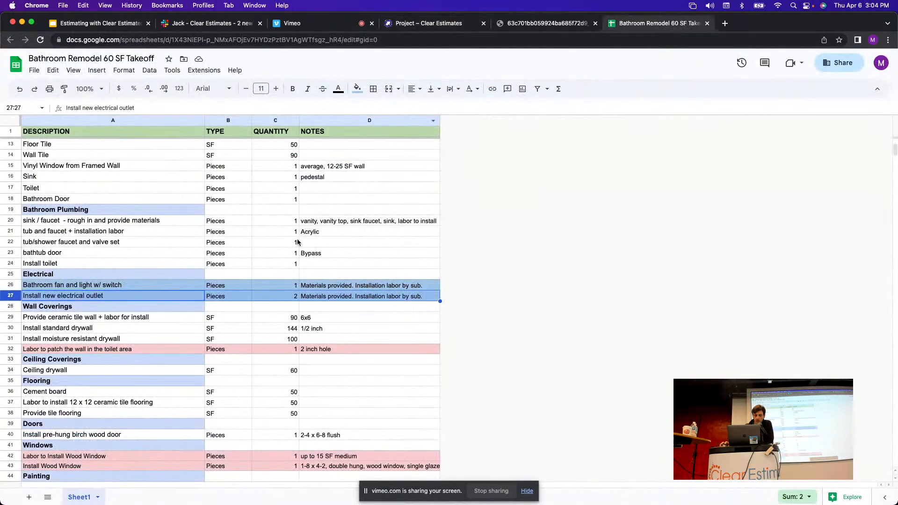
left_click(288, 297)
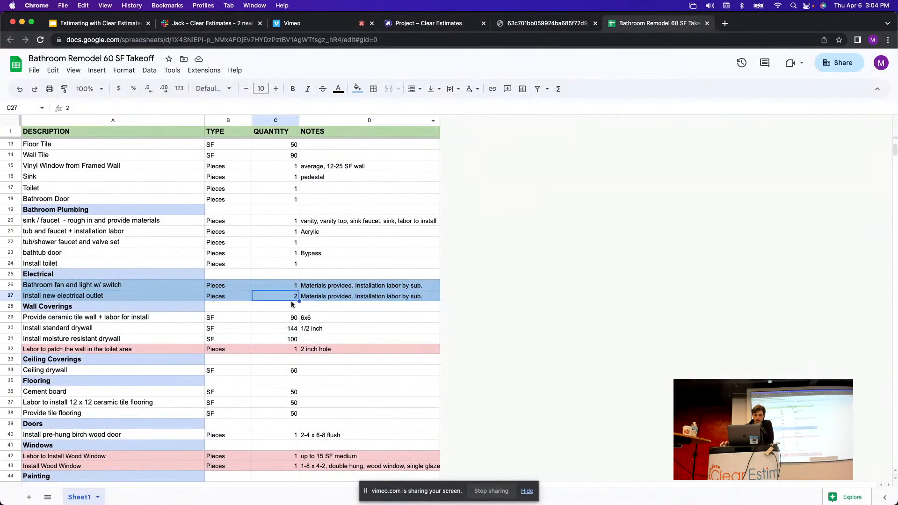
left_click(424, 23)
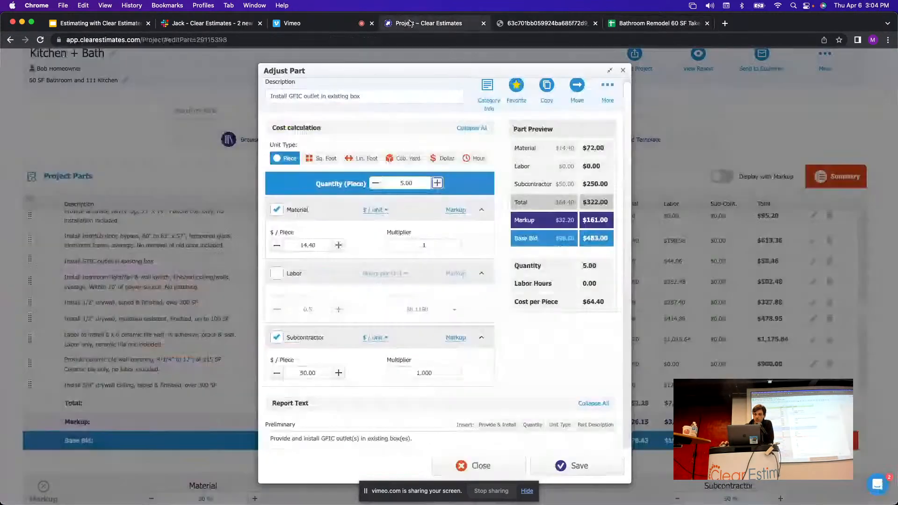
left_click(375, 184)
left_click(375, 183)
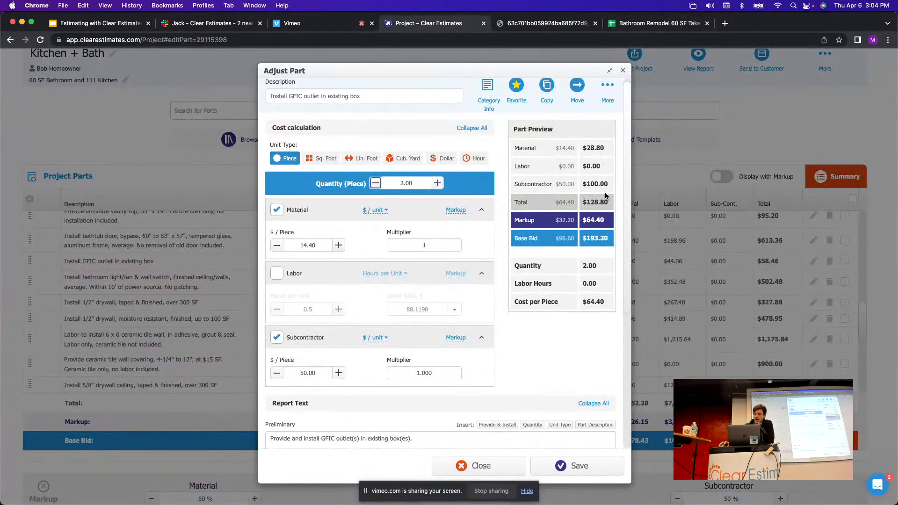
left_click_drag(608, 184, 600, 186)
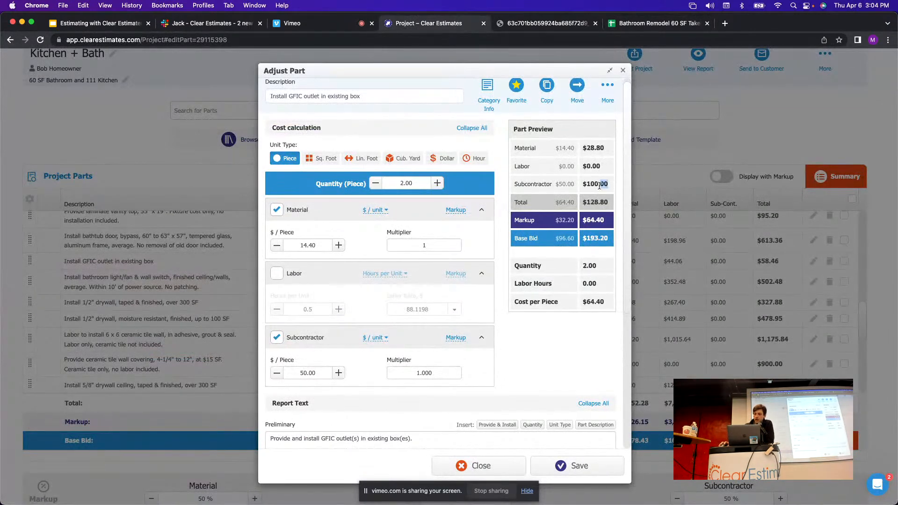
left_click(504, 193)
scroll(401, 160, "down", 5)
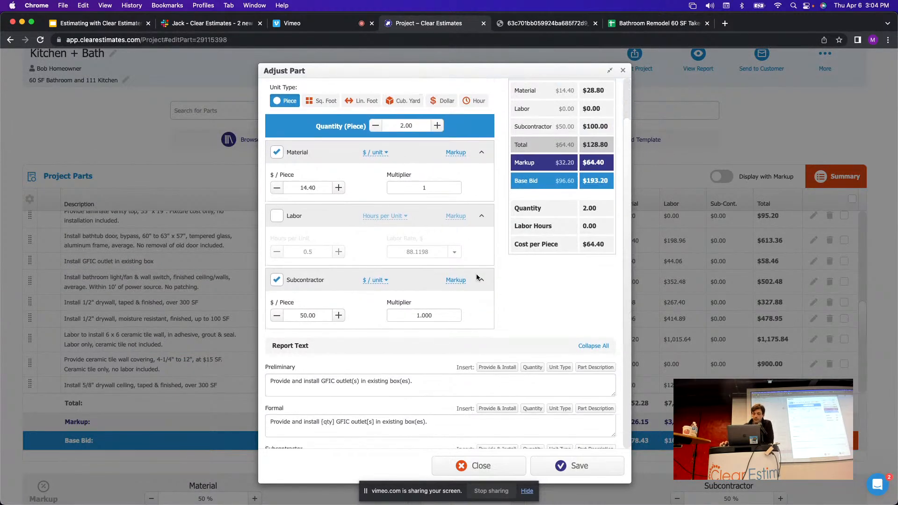
left_click(588, 467)
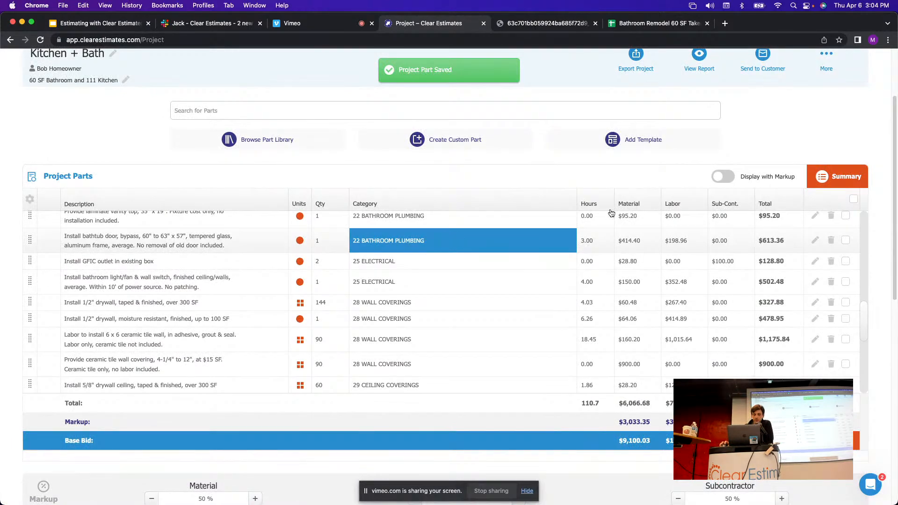
Check the fan/light takeoff line, then switch the light/fan part from labour to subcontractor cost.
left_click(662, 24)
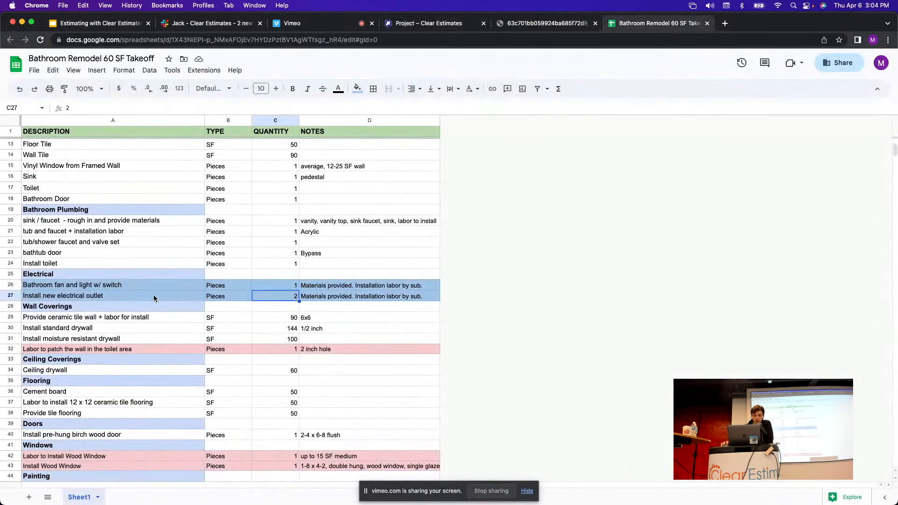
left_click(124, 285)
left_click(408, 23)
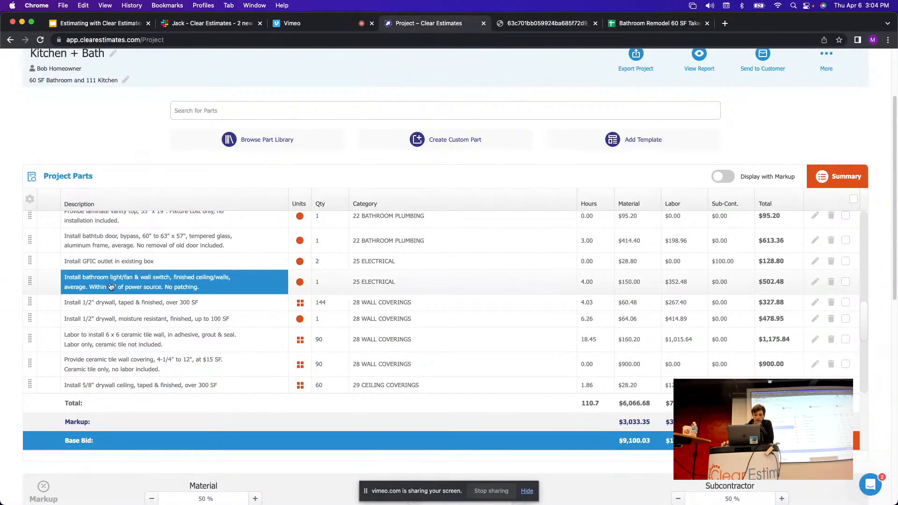
left_click(816, 283)
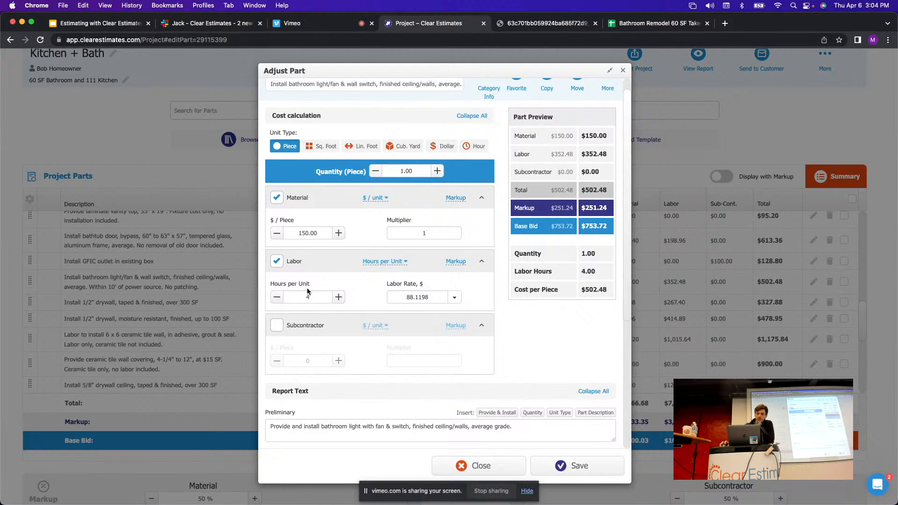
left_click(277, 262)
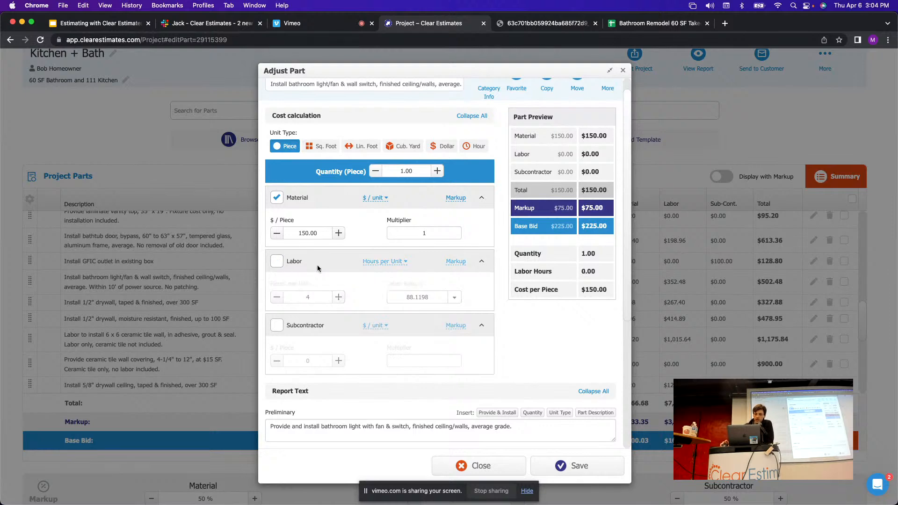
scroll(328, 270, "down", 1)
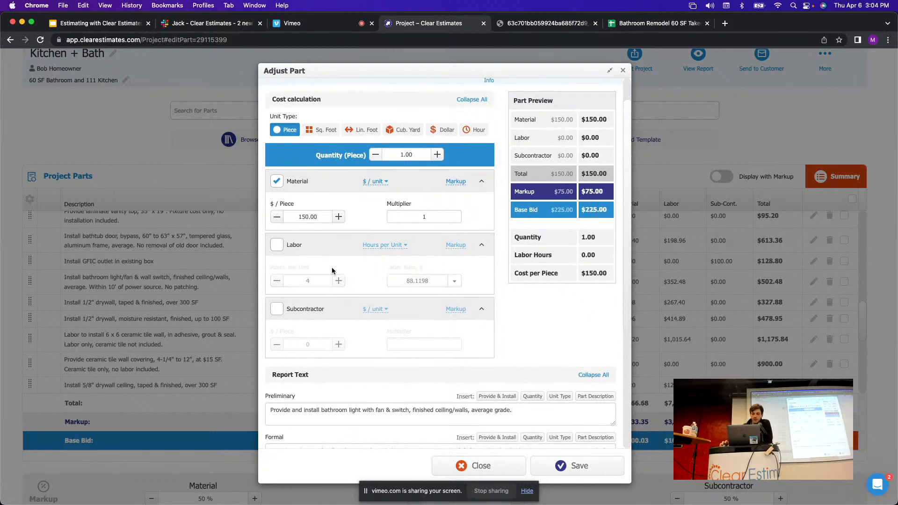
left_click(277, 309)
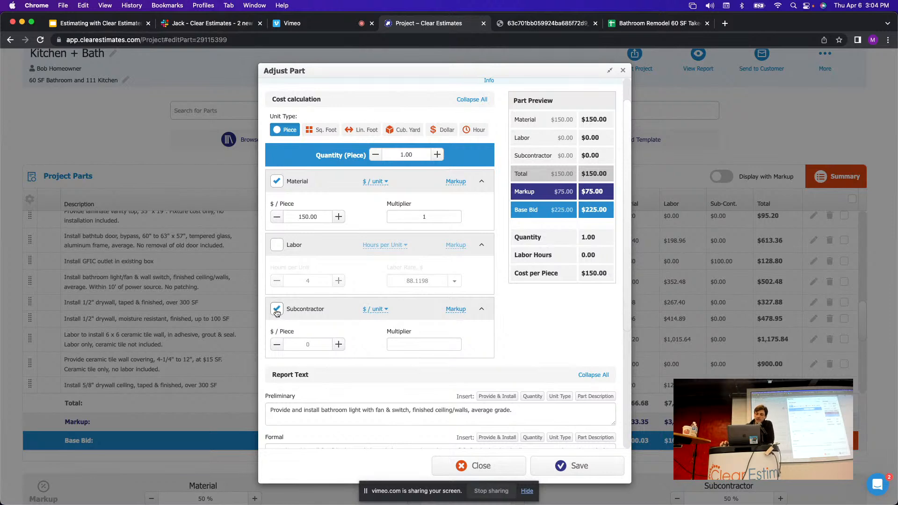
scroll(380, 311, "up", 2)
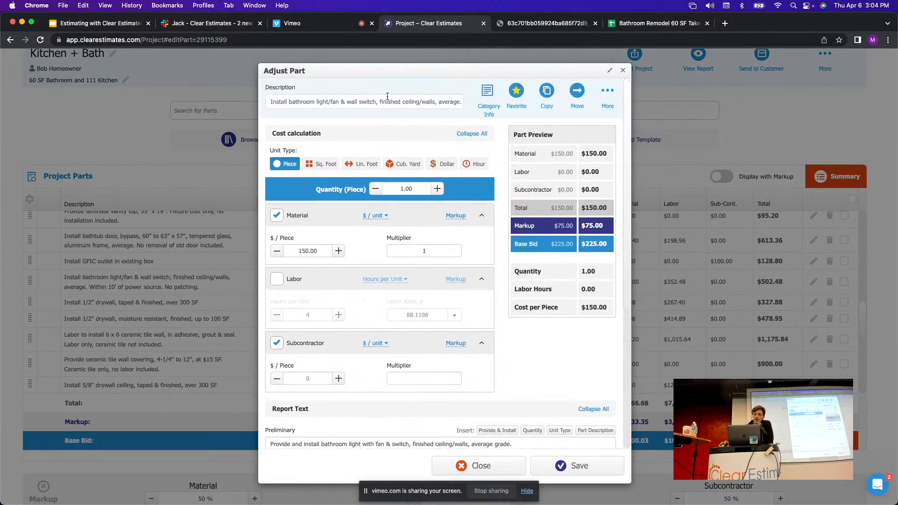
left_click_drag(384, 101, 322, 99)
left_click(361, 96)
scroll(405, 198, "down", 3)
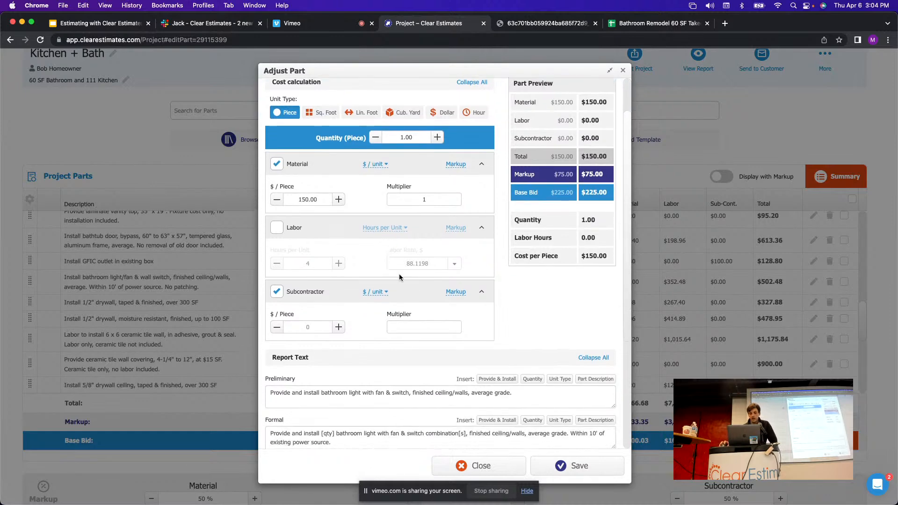
Price the light/fan subcontractor cost as a $300 lump sum and save the part.
left_click(374, 292)
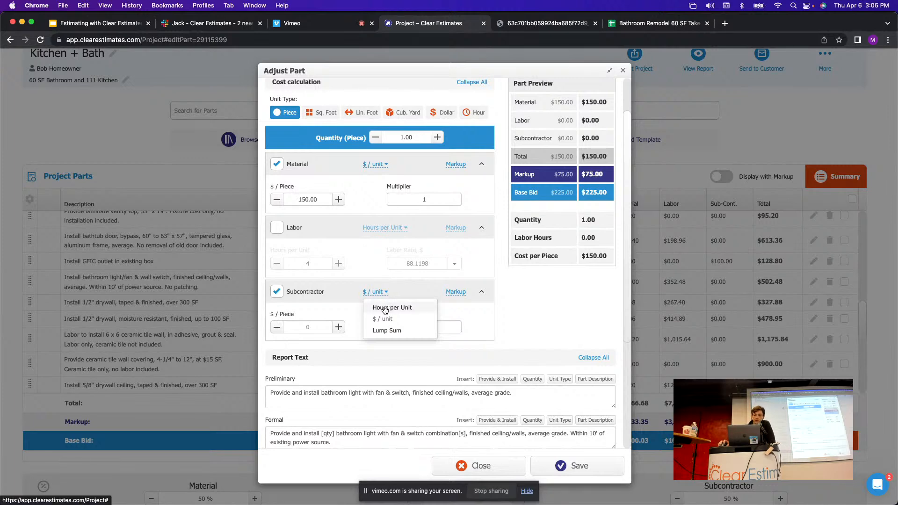
left_click(392, 333)
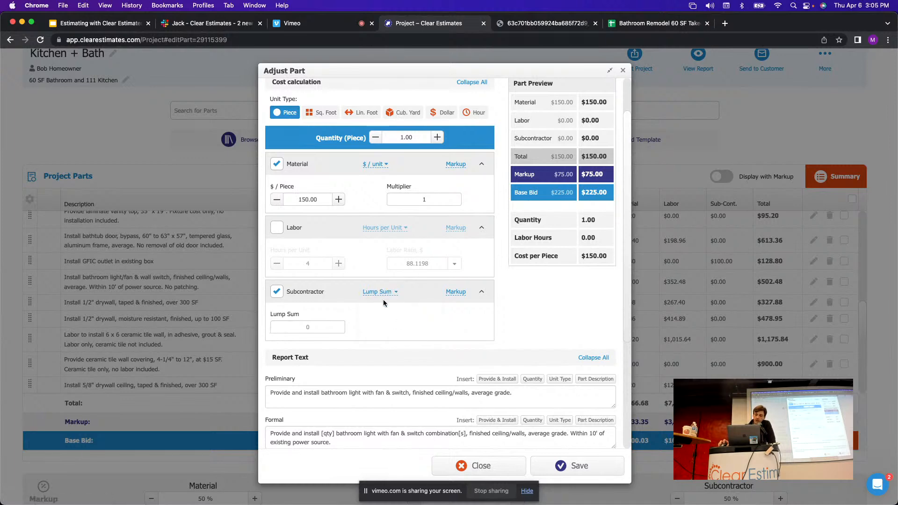
left_click(311, 330)
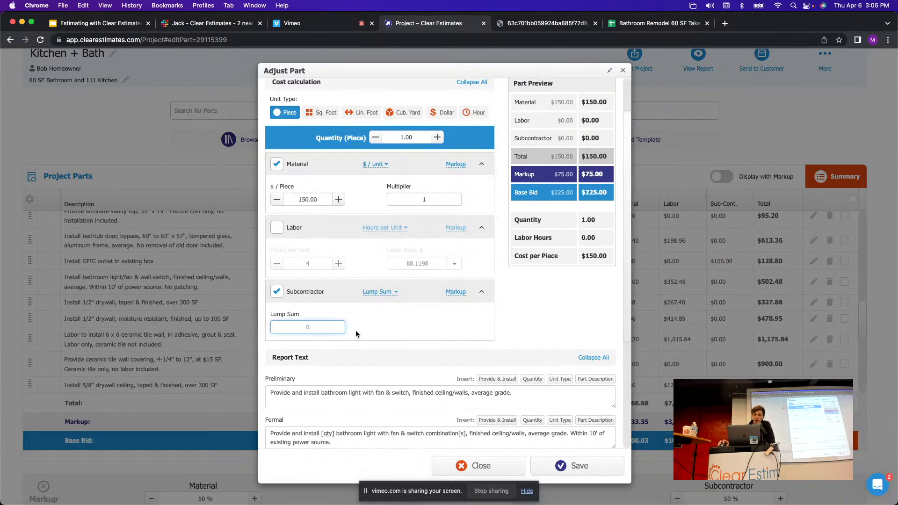
type("300")
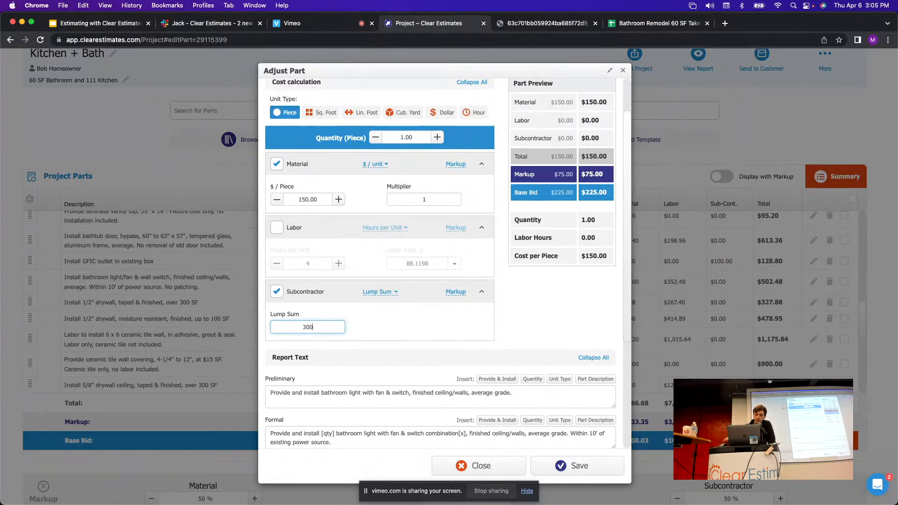
left_click(386, 330)
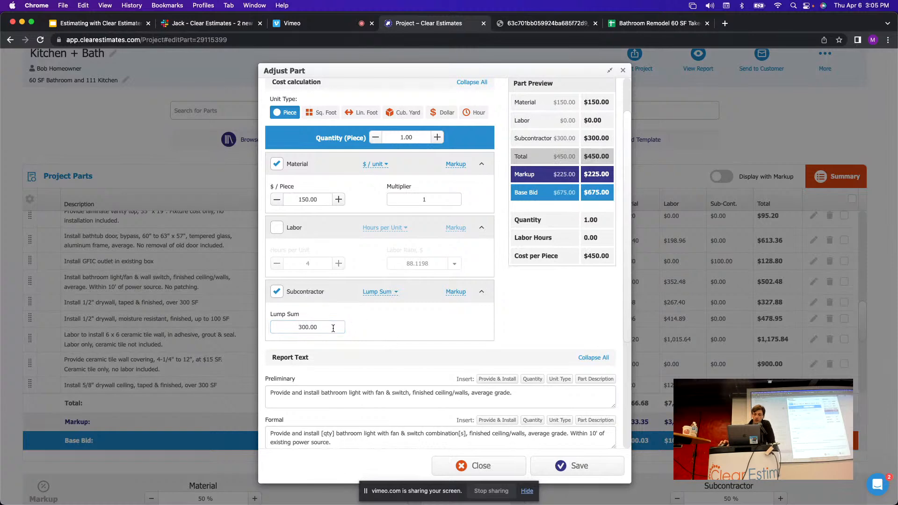
left_click(290, 331)
left_click(498, 321)
left_click_drag(614, 136, 588, 136)
left_click(586, 138)
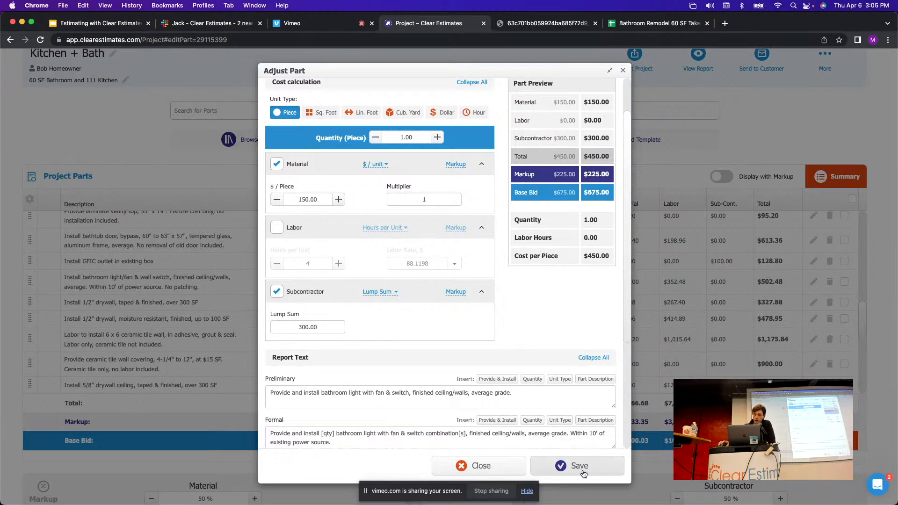
left_click(579, 466)
Reset the fill on takeoff rows 26–27 to clear the blue, select row 32, and return to Clear Estimates.
key("super+6")
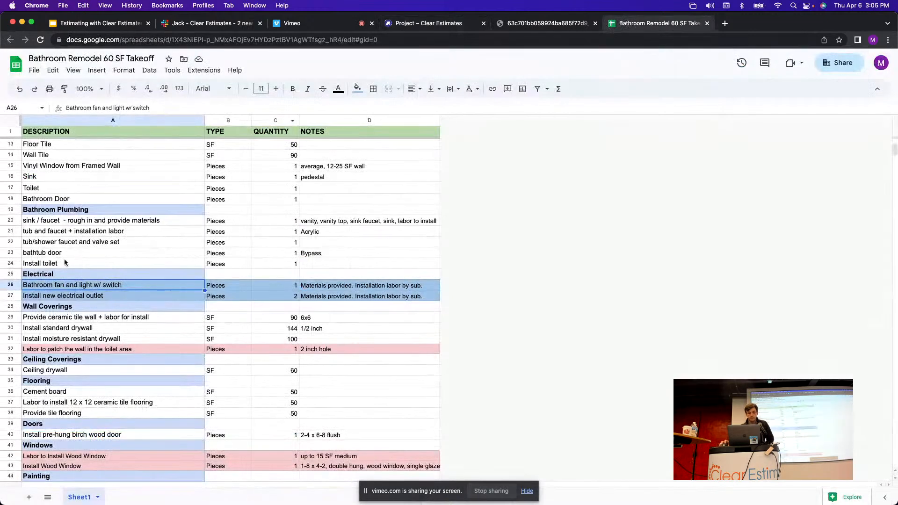
left_click_drag(4, 286, 11, 294)
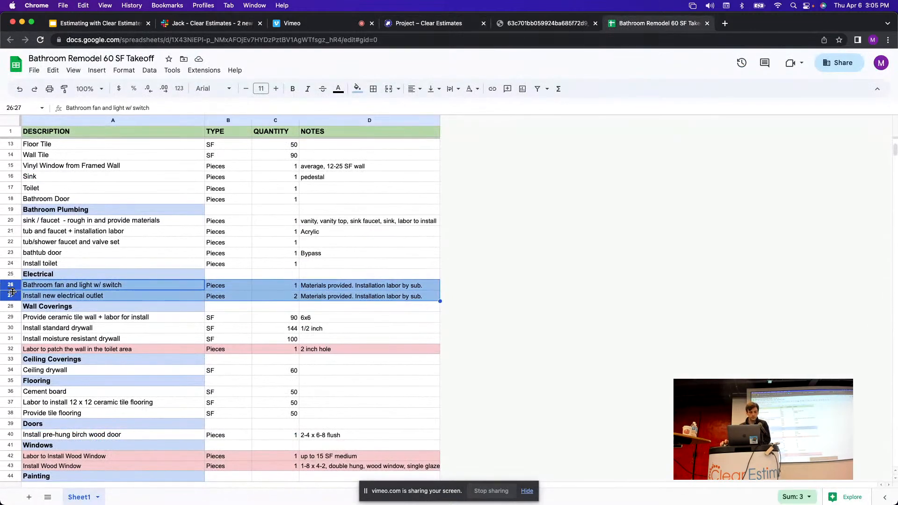
left_click(357, 89)
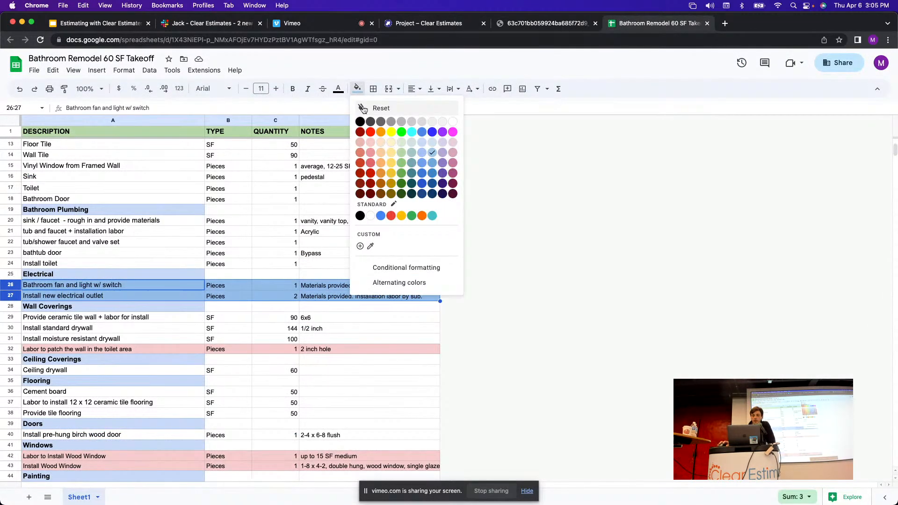
left_click(363, 109)
left_click_drag(399, 274, 397, 251)
scroll(338, 266, "down", 5)
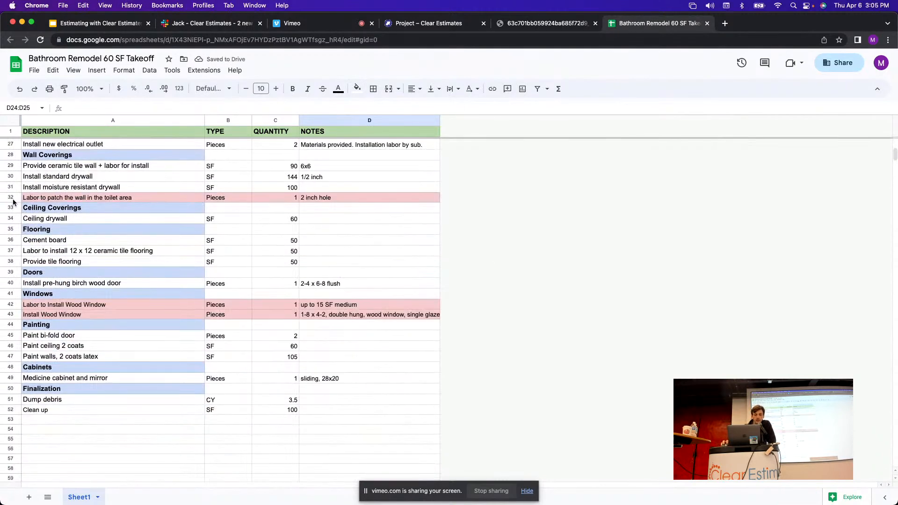
left_click(11, 198)
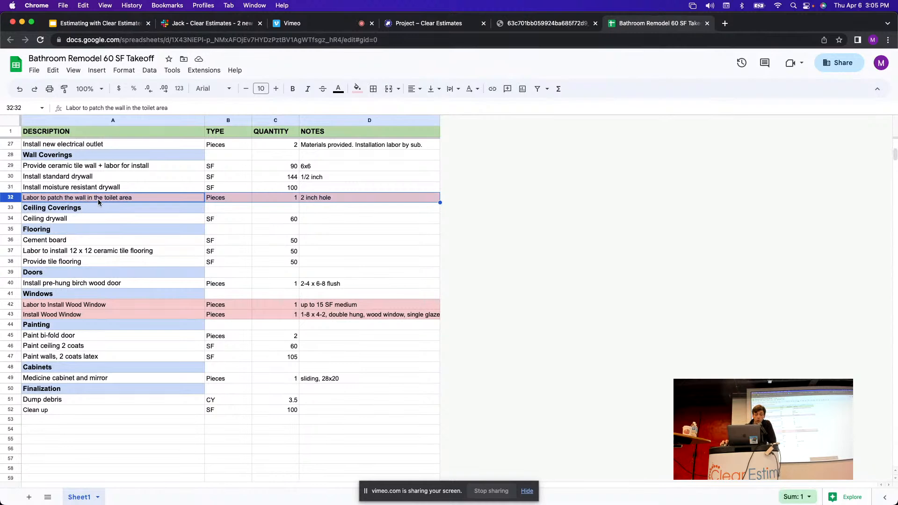
left_click(429, 24)
Search parts for 'patch hole wall' and add the small wall-hole patch, up to 3" diameter, 1 hole.
left_click(325, 111)
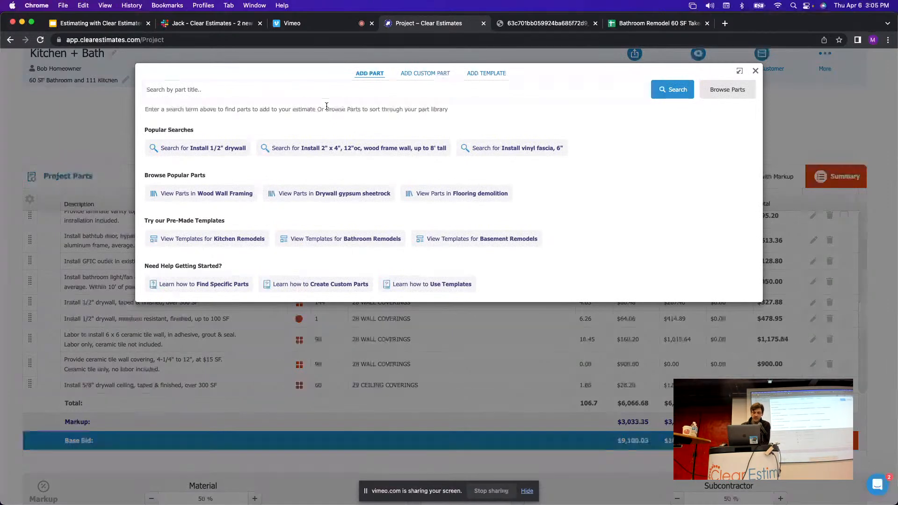
type("p")
key("BackSpace")
type("patc")
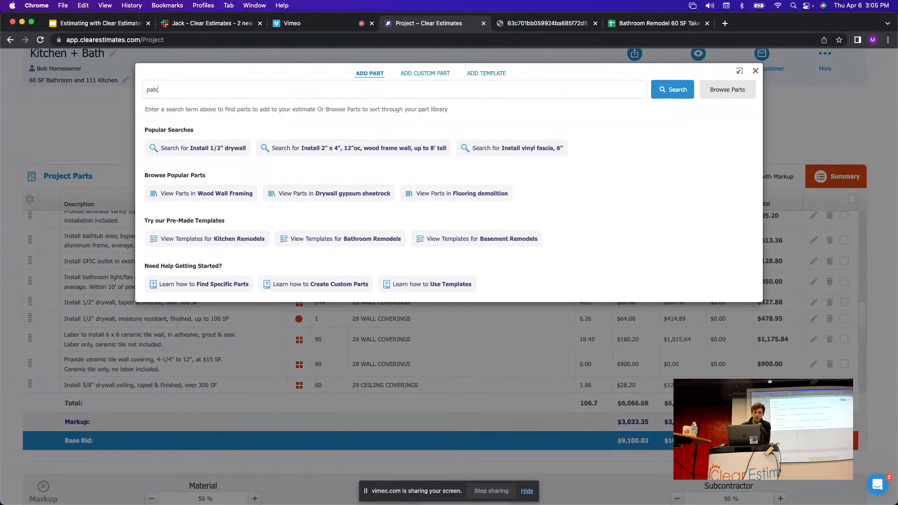
type("h hole wall")
key("Return")
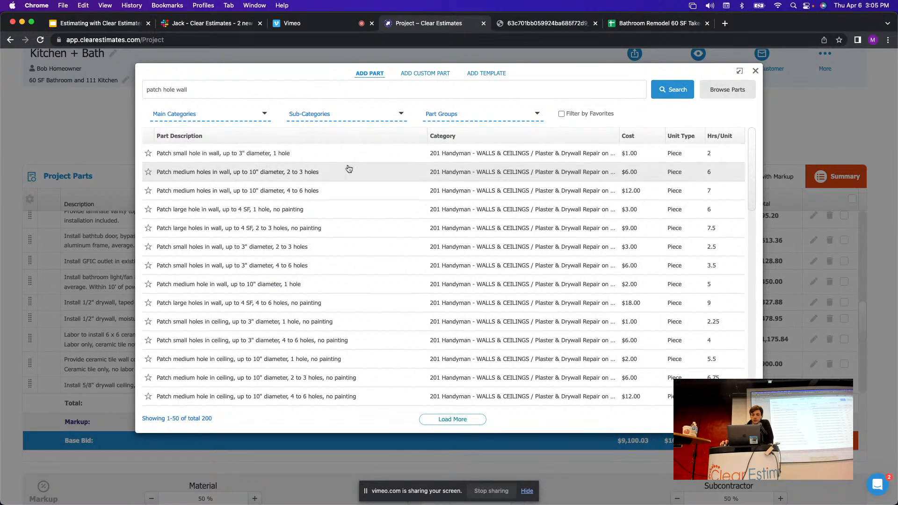
left_click(658, 23)
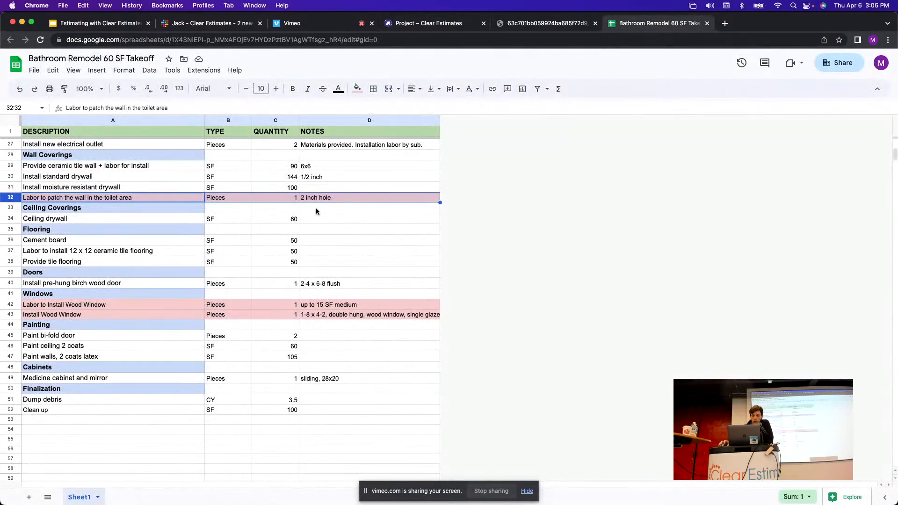
left_click(429, 23)
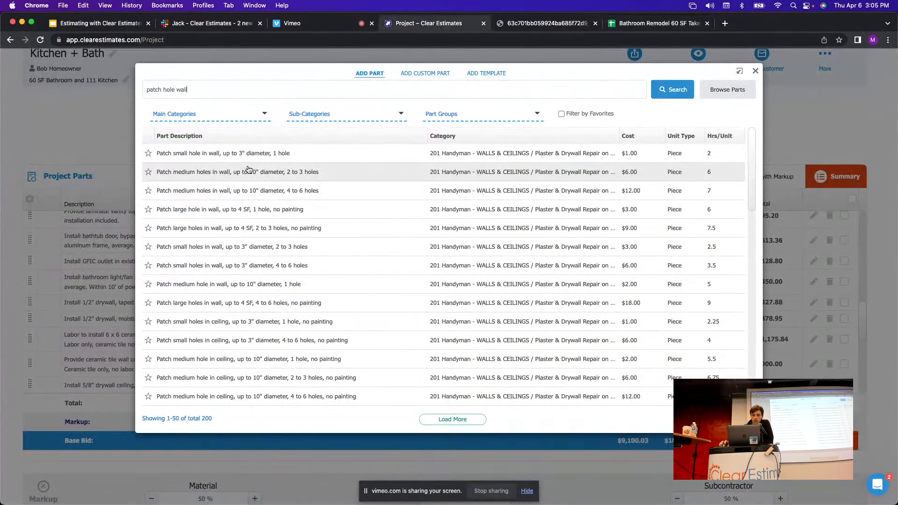
left_click(207, 156)
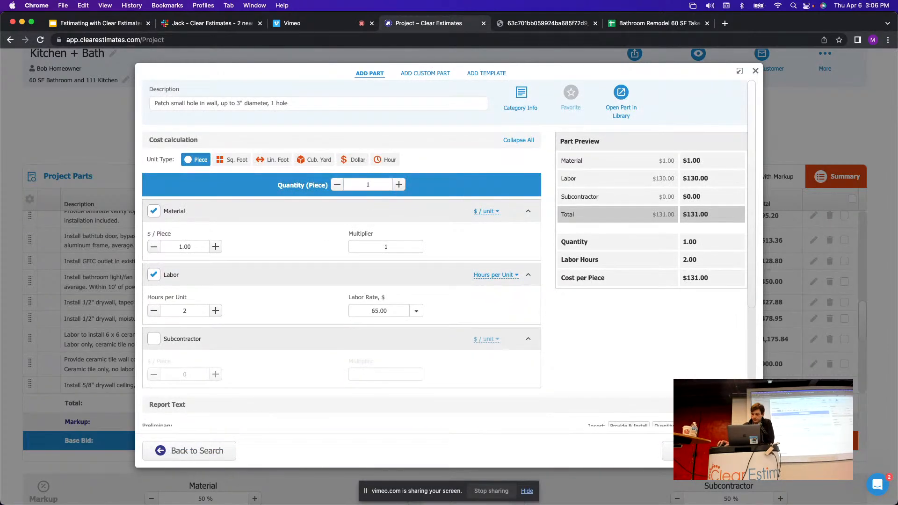
left_click(668, 450)
left_click(664, 23)
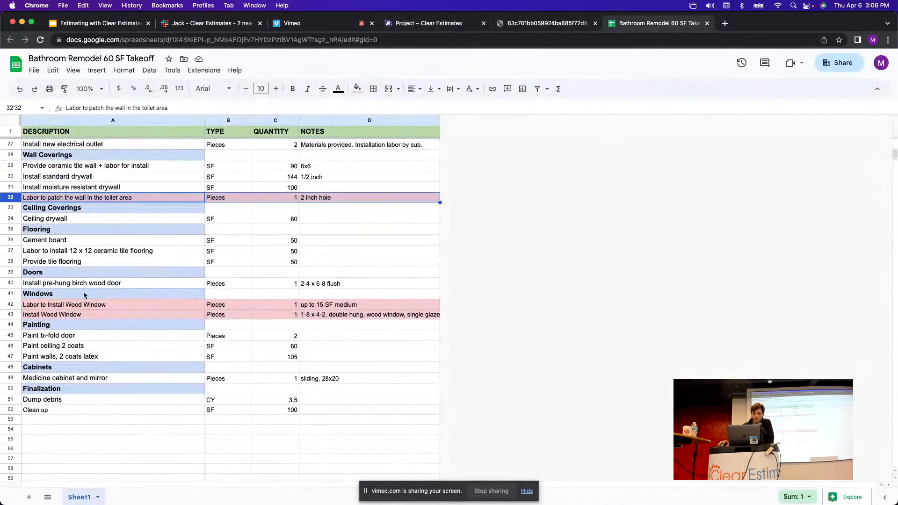
Reset row 32's pink fill, select the wood window rows 42–43, and return to Clear Estimates.
left_click(357, 88)
left_click(369, 102)
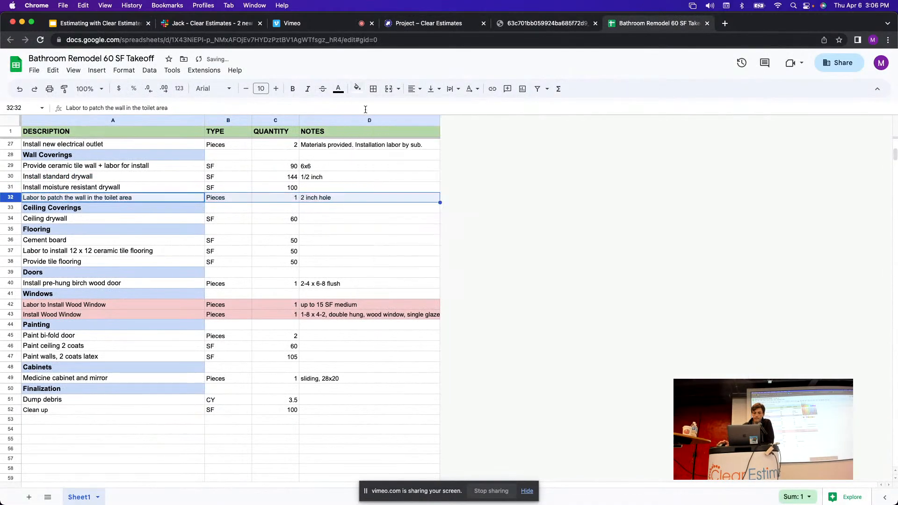
left_click(11, 305)
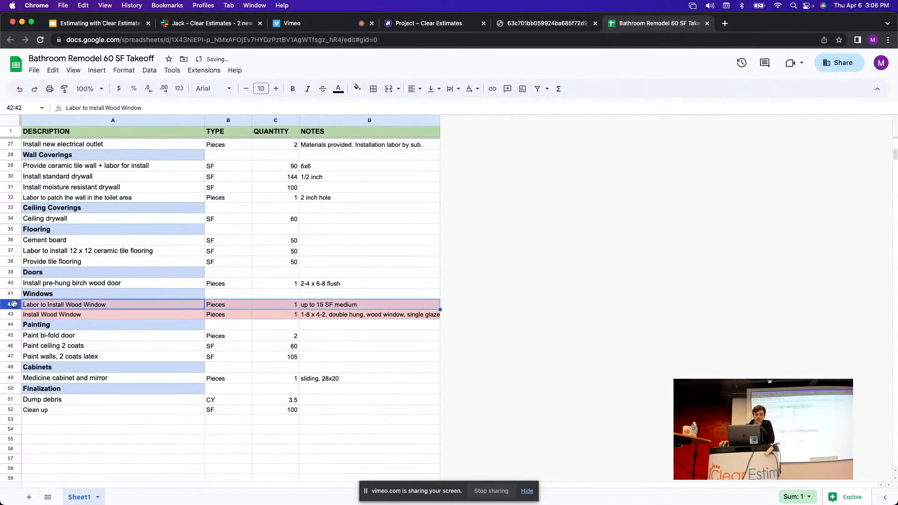
left_click(13, 315)
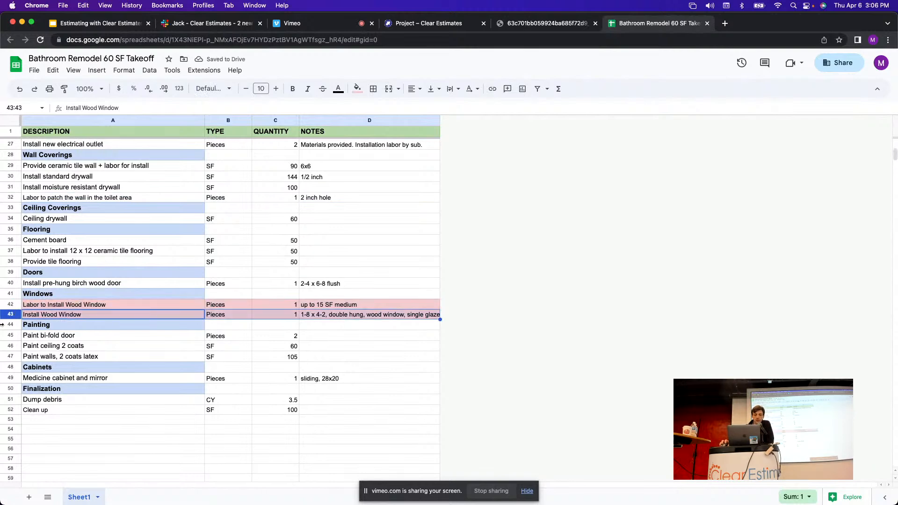
left_click(6, 305)
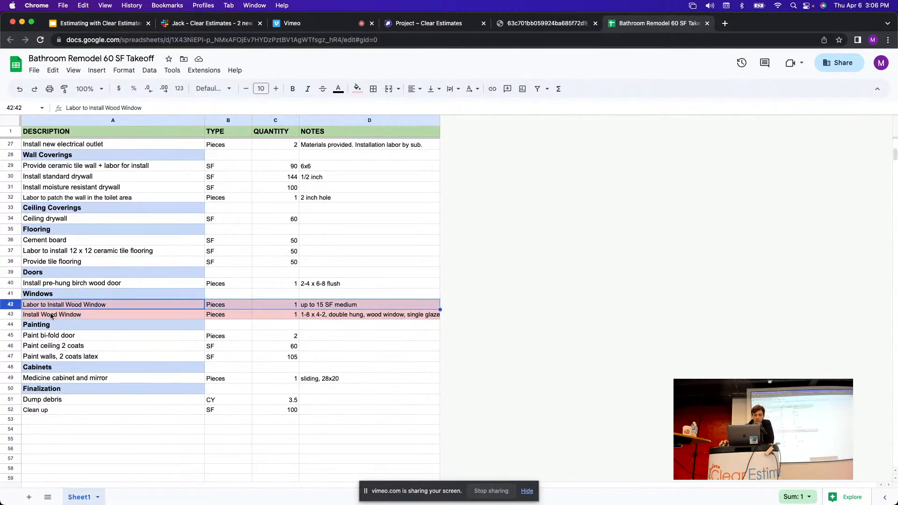
left_click(12, 315)
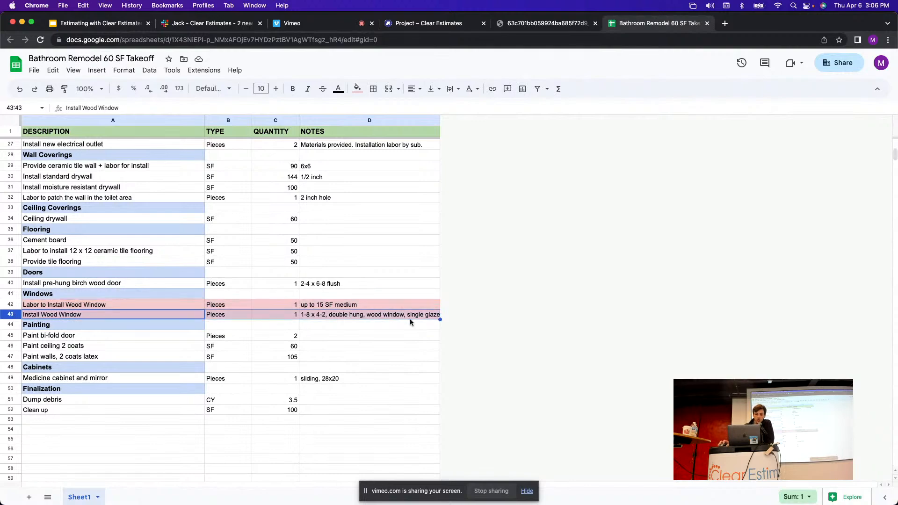
left_click(405, 26)
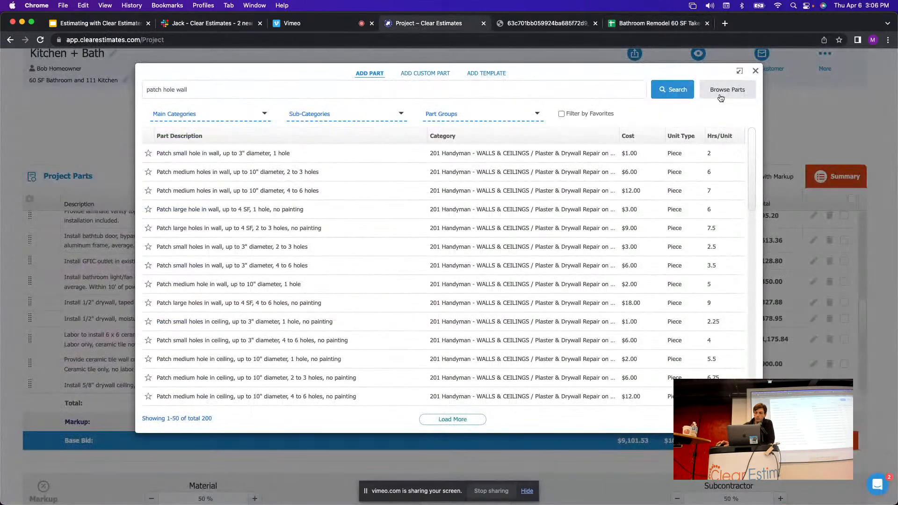
Browse the part library to the 14 WOOD WINDOWS category.
key("Escape")
left_click(327, 112)
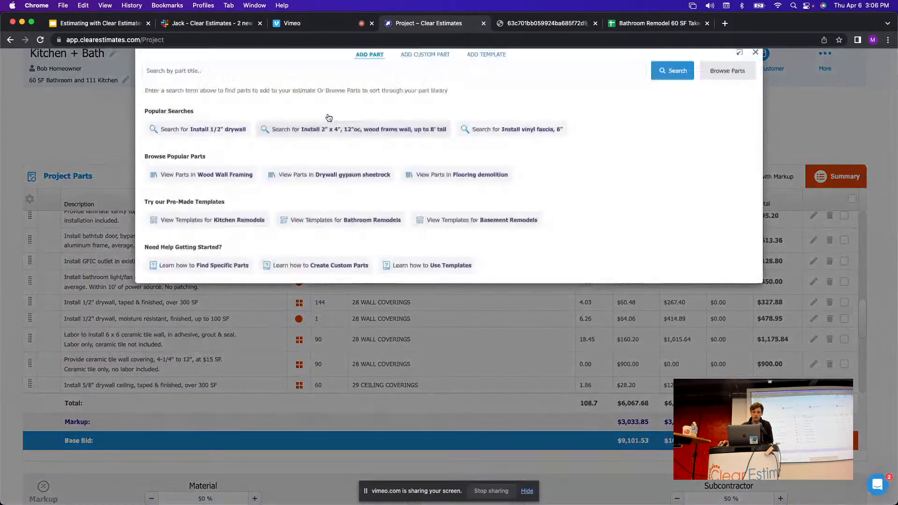
left_click(774, 80)
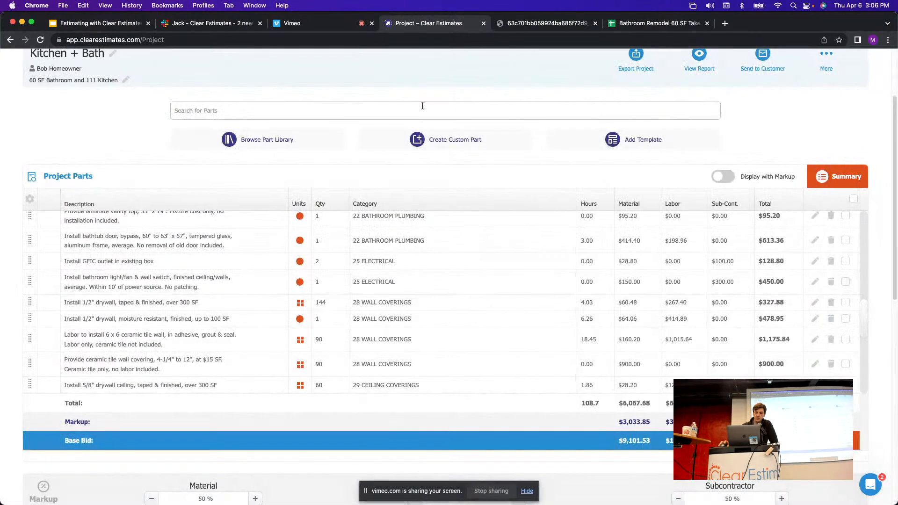
left_click(288, 139)
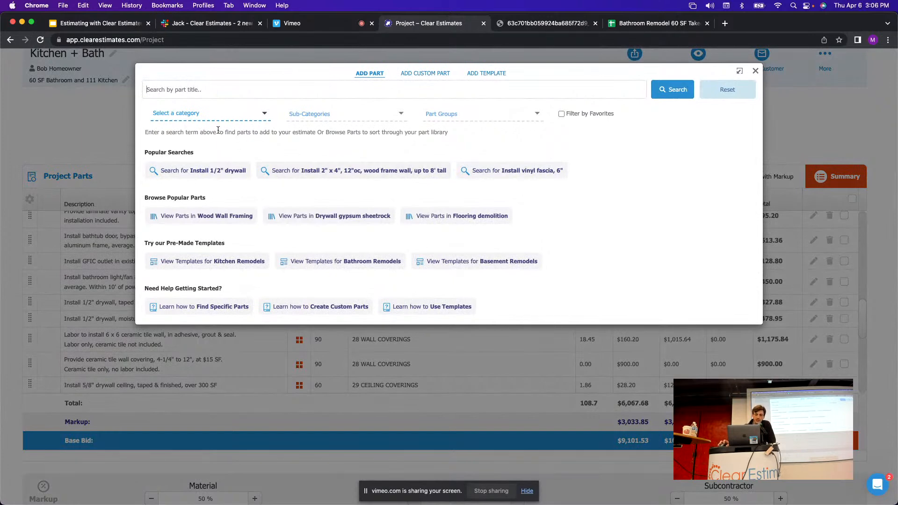
left_click(187, 115)
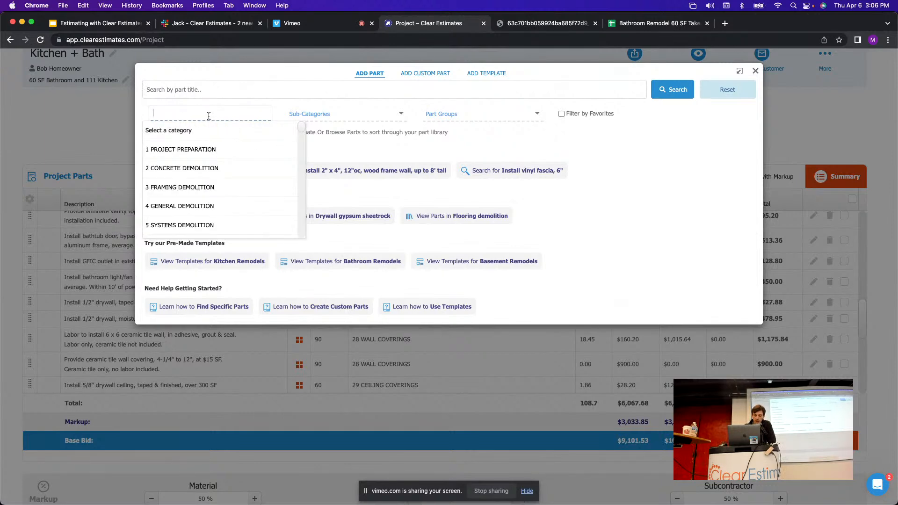
type("window")
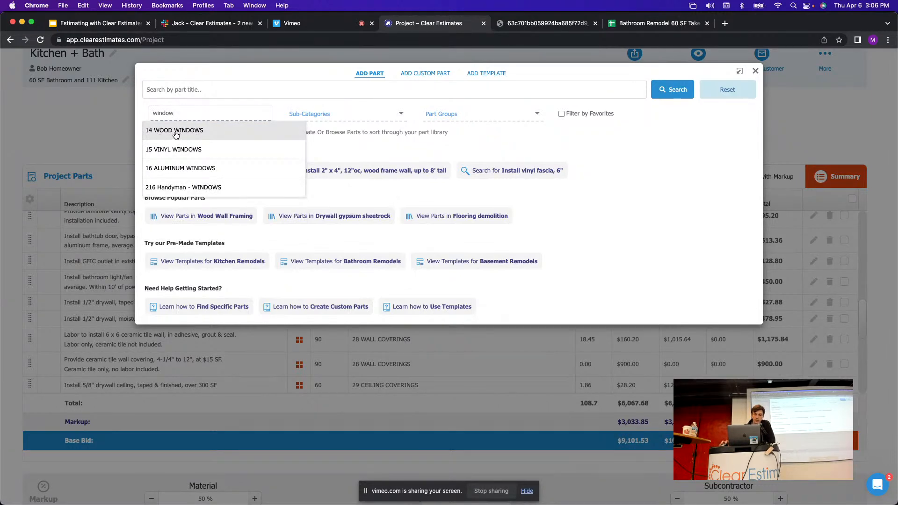
left_click(158, 136)
Filter to Labor Costs to Install Wood Windows and add the double-hung, up to 15 SF, medium labour part.
left_click(679, 25)
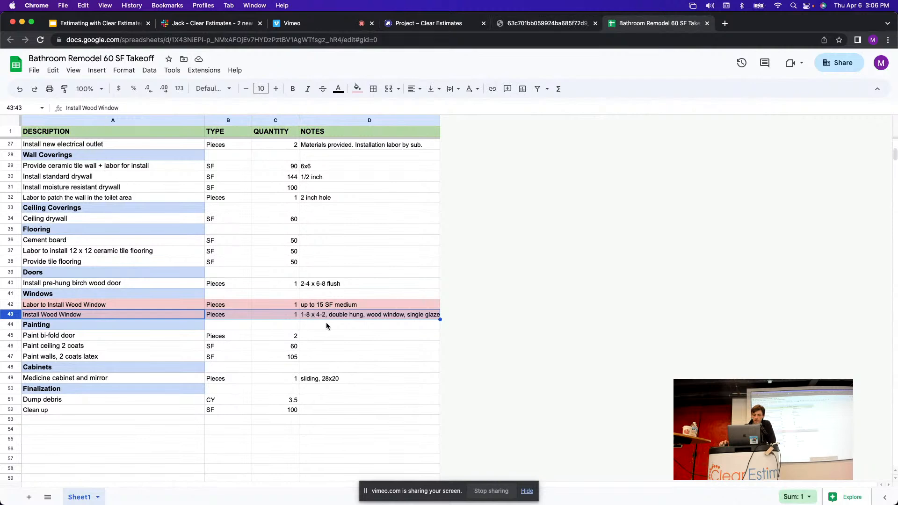
left_click(425, 23)
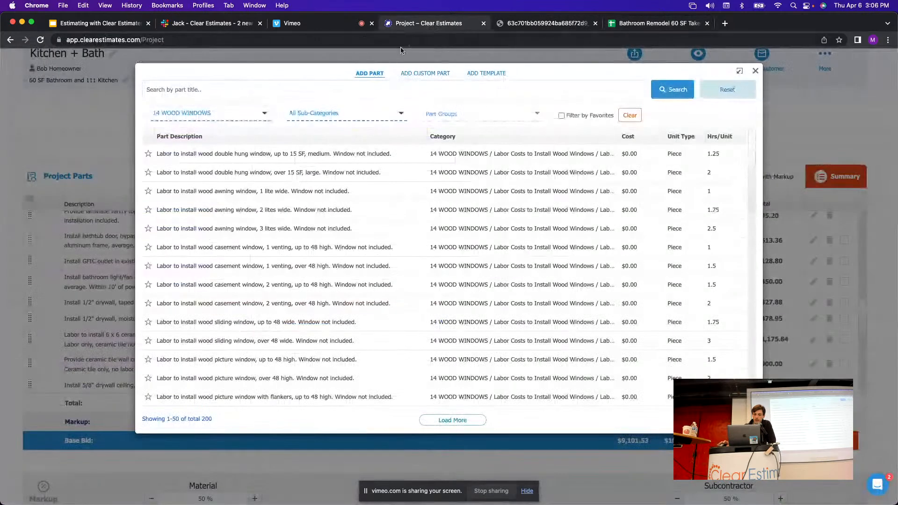
left_click(356, 117)
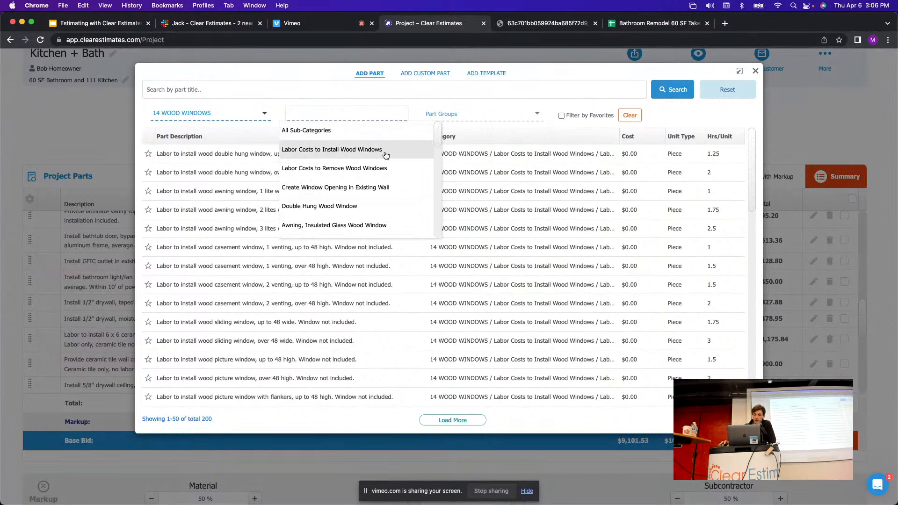
left_click(317, 151)
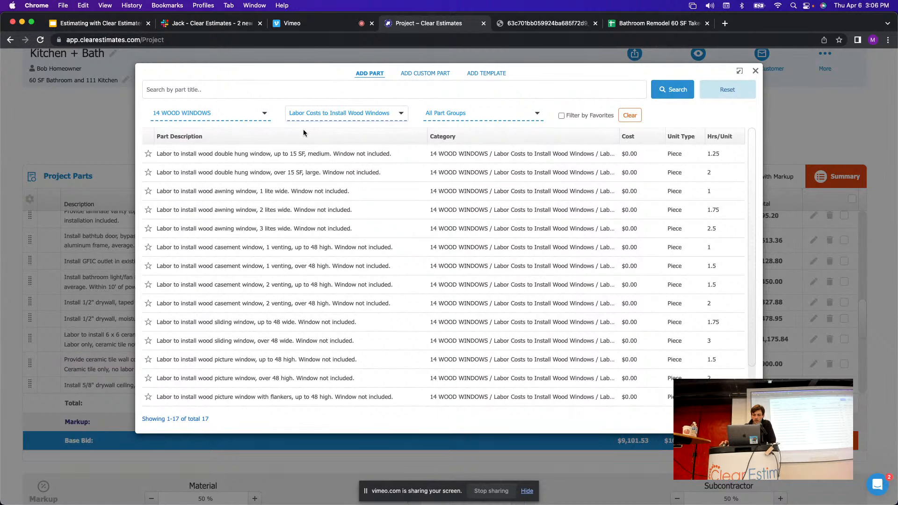
left_click(267, 159)
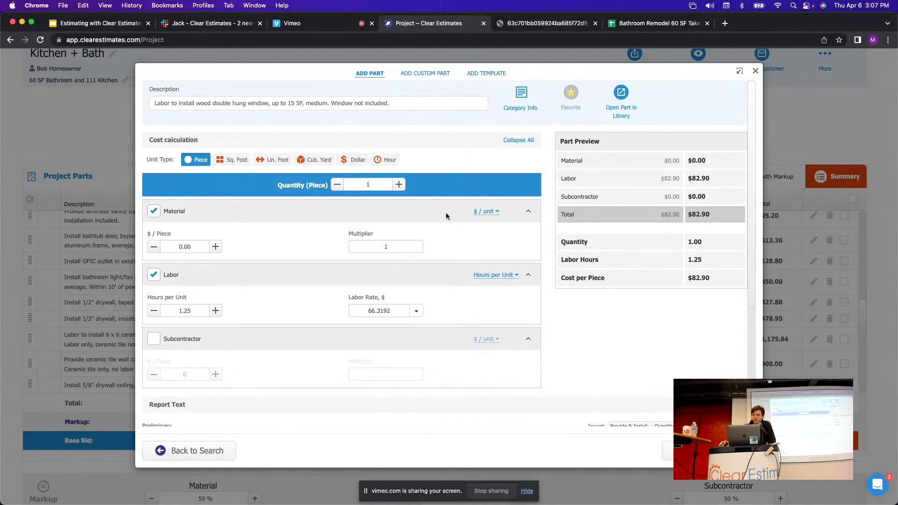
left_click(668, 450)
left_click(648, 22)
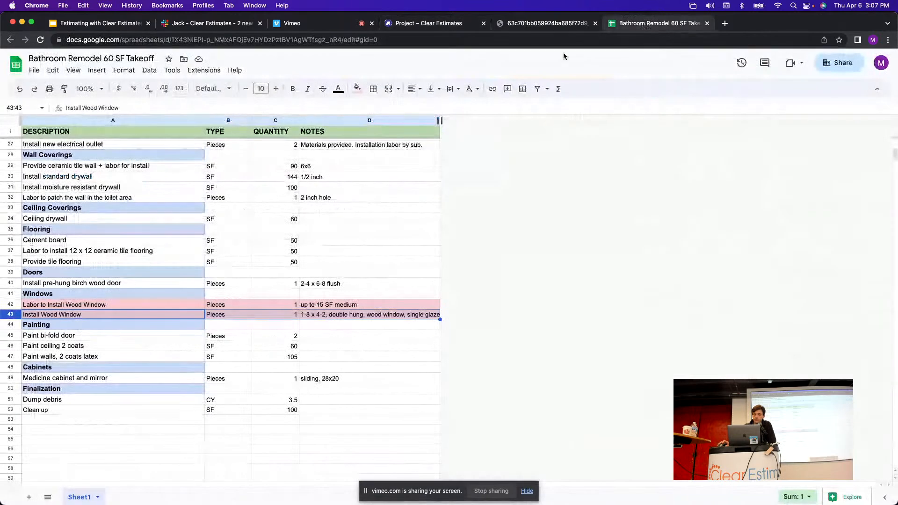
left_click(67, 310)
left_click(62, 319)
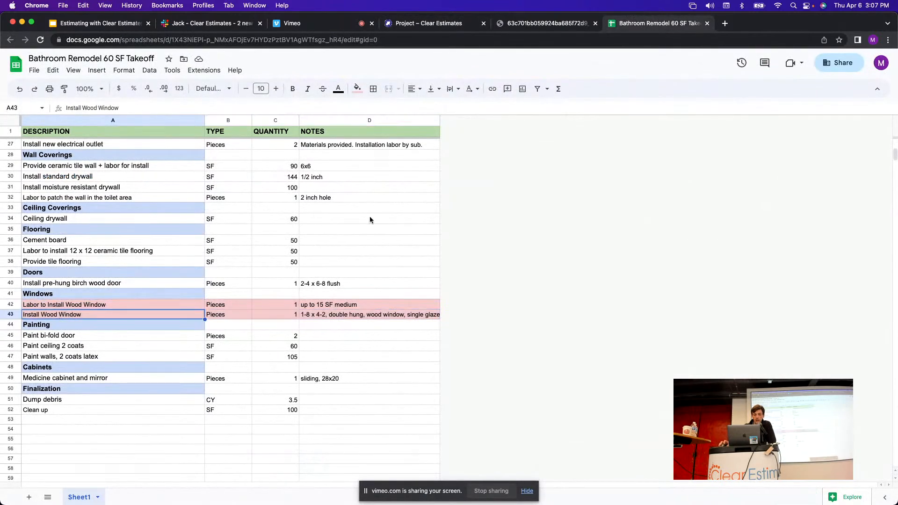
left_click(400, 23)
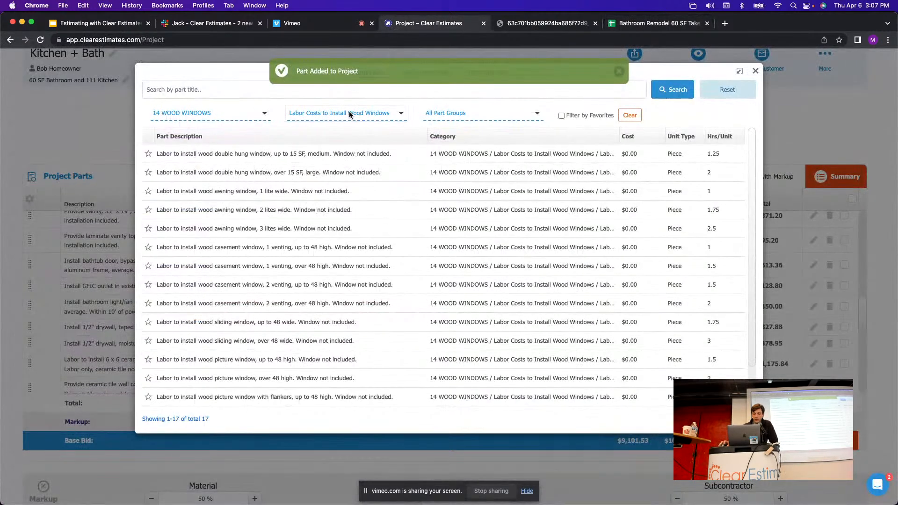
Filter to Double Hung Wood Window and add the 'Install 1-8 x 4-2, double hung' window part.
left_click(371, 114)
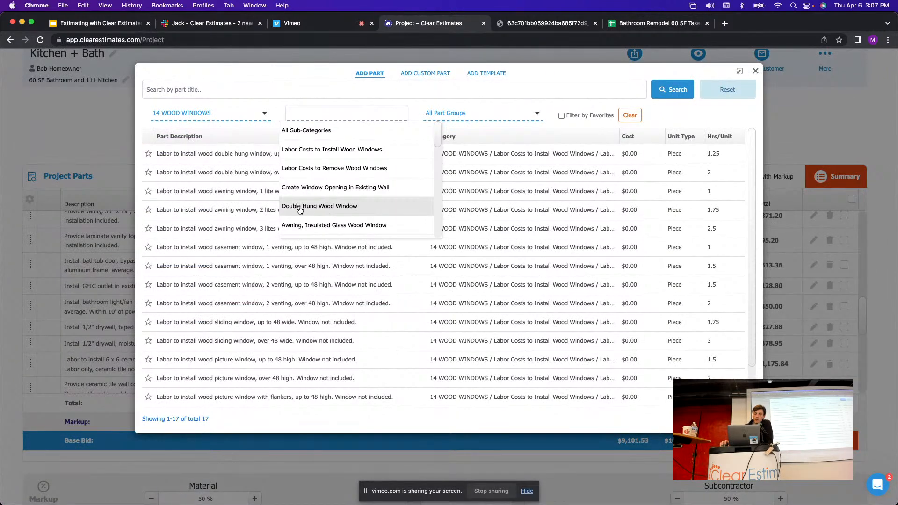
left_click(327, 212)
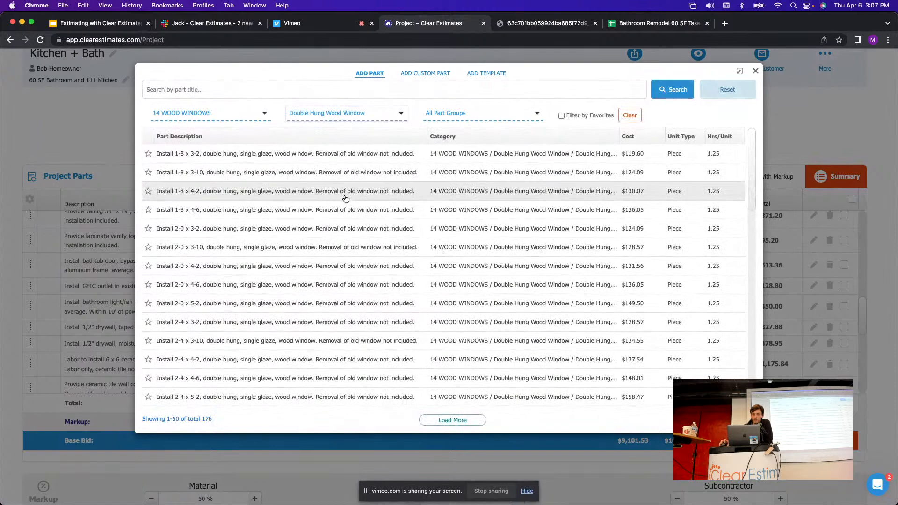
left_click(648, 23)
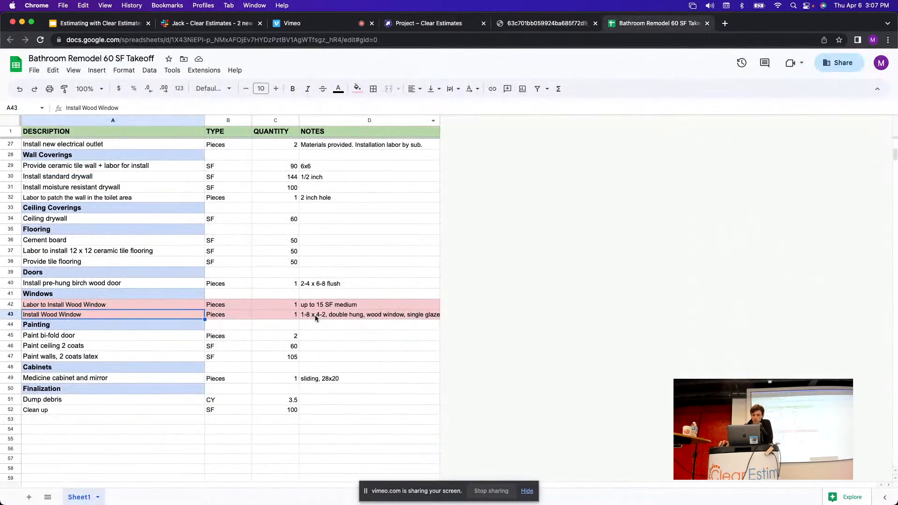
left_click(423, 23)
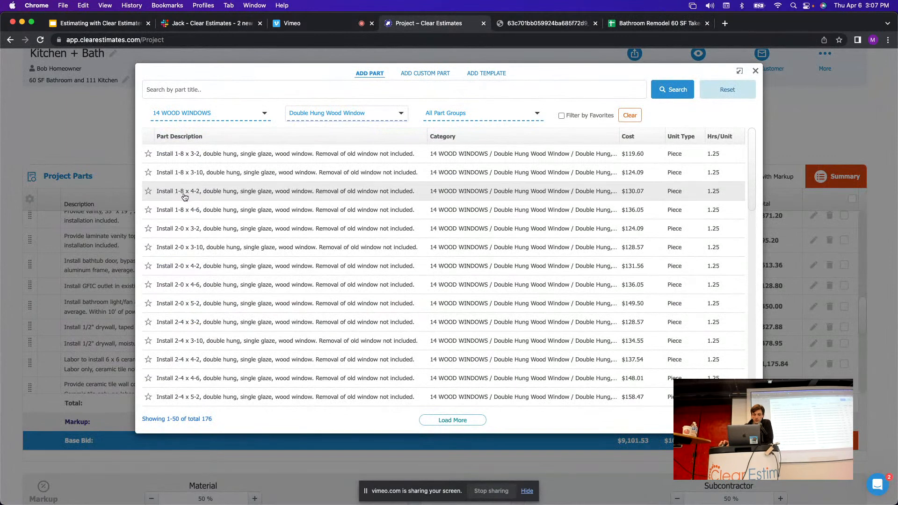
left_click(248, 193)
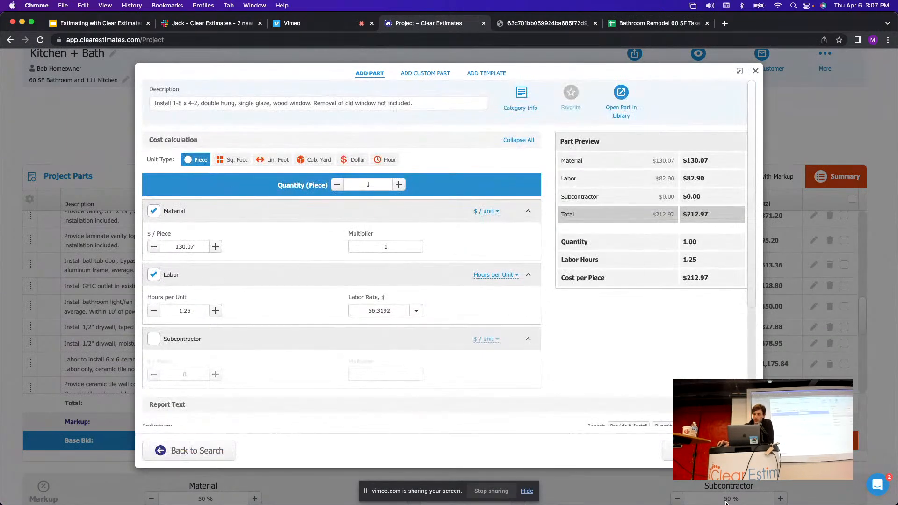
left_click(710, 451)
Remove the pink fill from takeoff rows 42–43 and return to Clear Estimates.
left_click(688, 25)
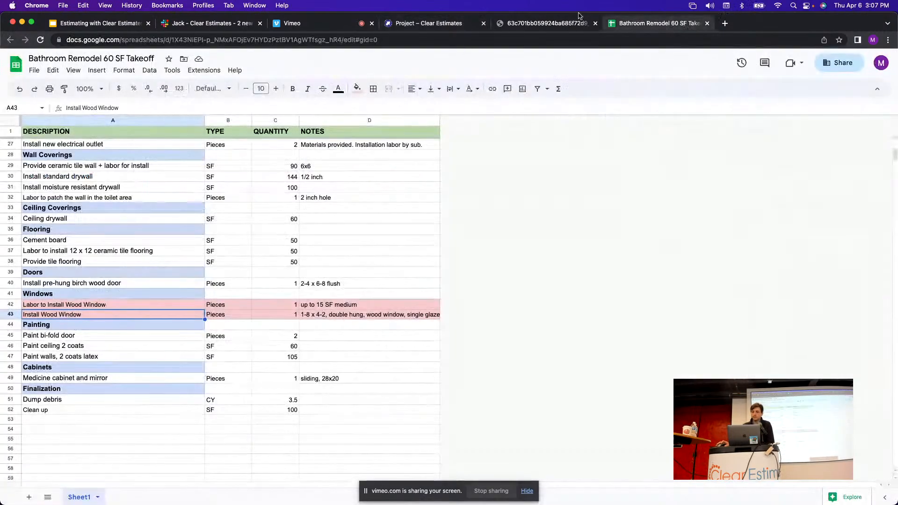
left_click(11, 305, "shift")
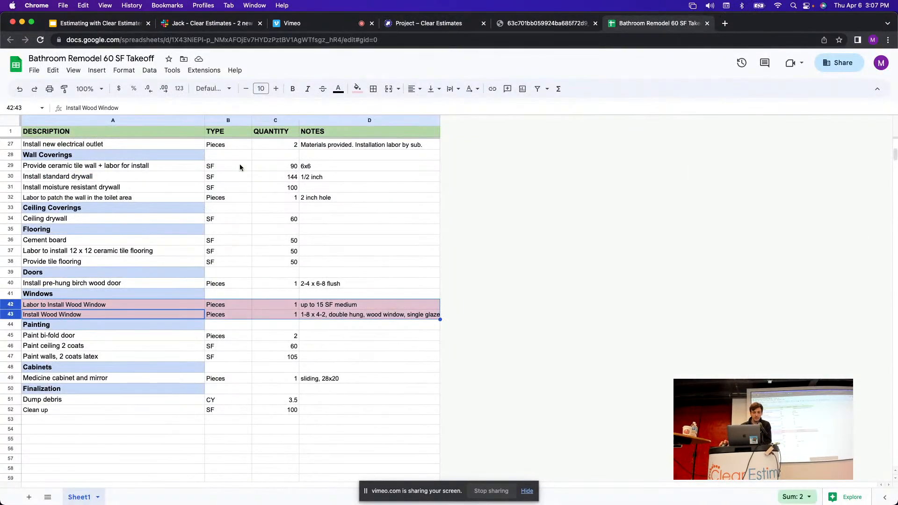
left_click(357, 89)
left_click(367, 106)
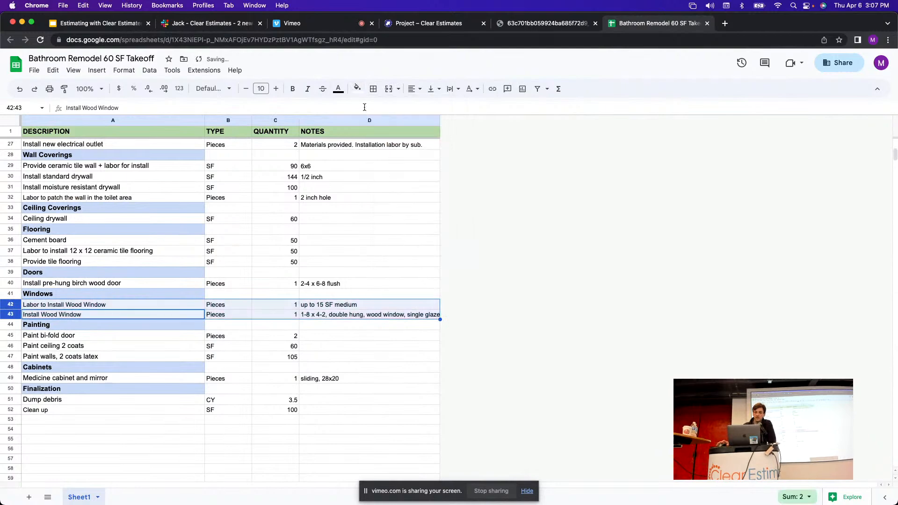
left_click(427, 24)
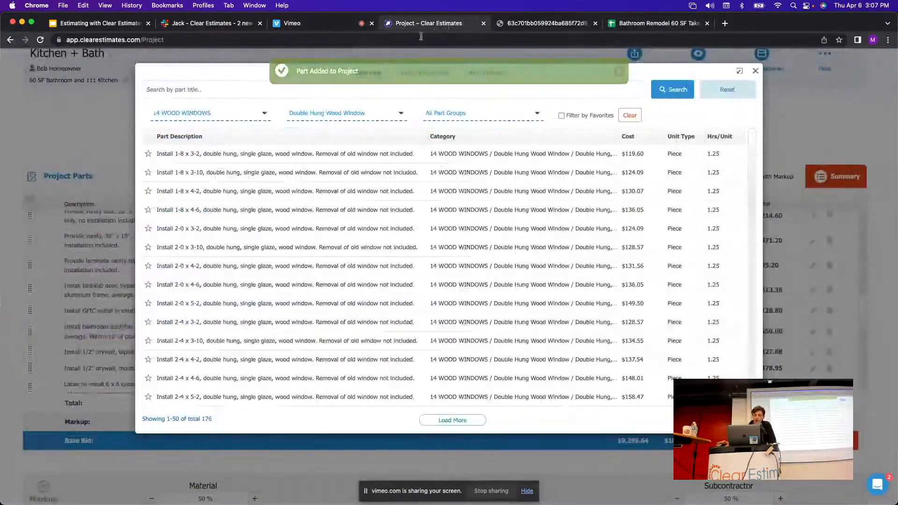
Close the parts dialog and output the Kitchen + Bath Formal Proposal as a PDF from View Report.
left_click(756, 70)
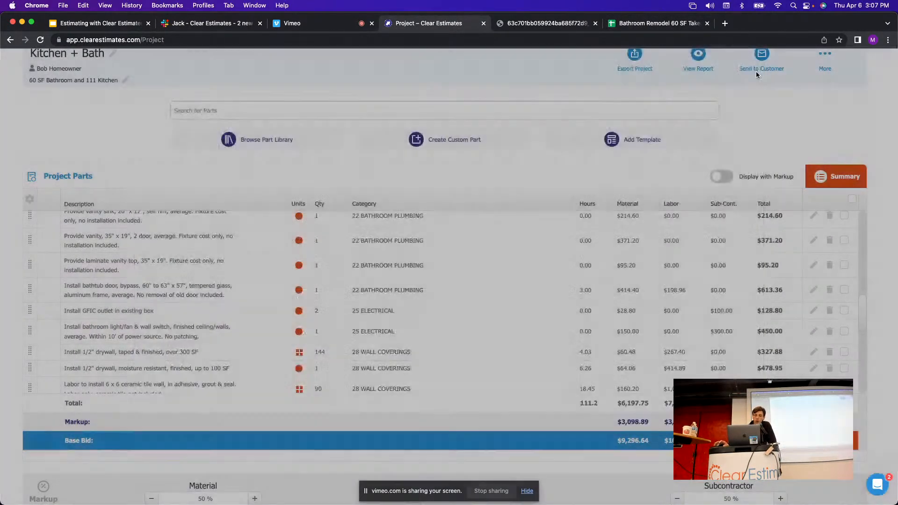
scroll(510, 309, "up", 3)
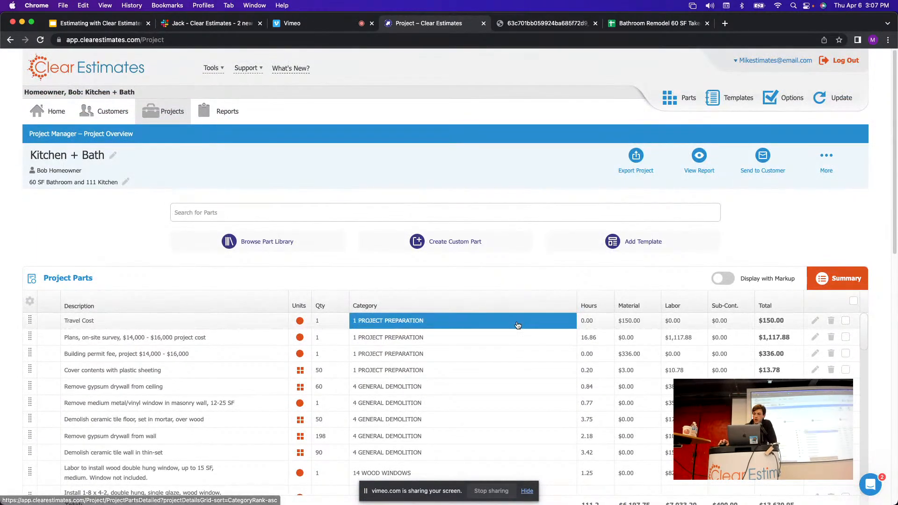
left_click(701, 157)
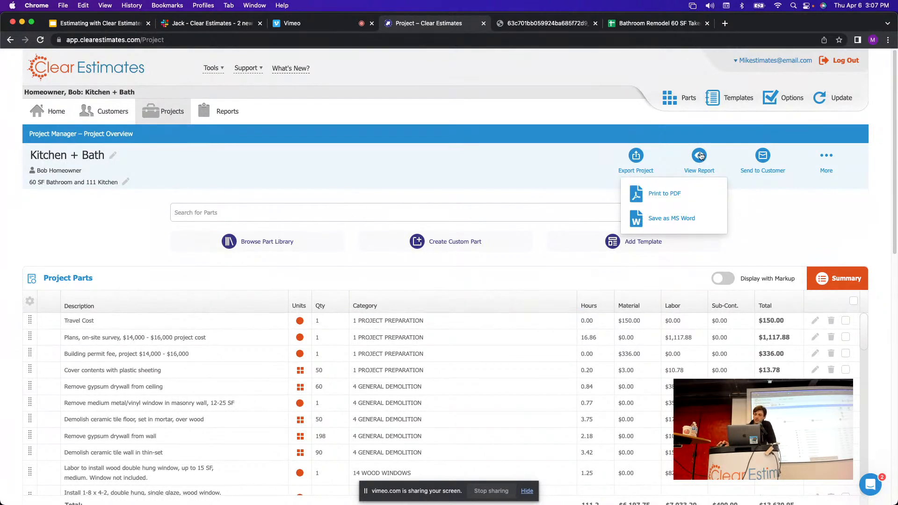
left_click(680, 187)
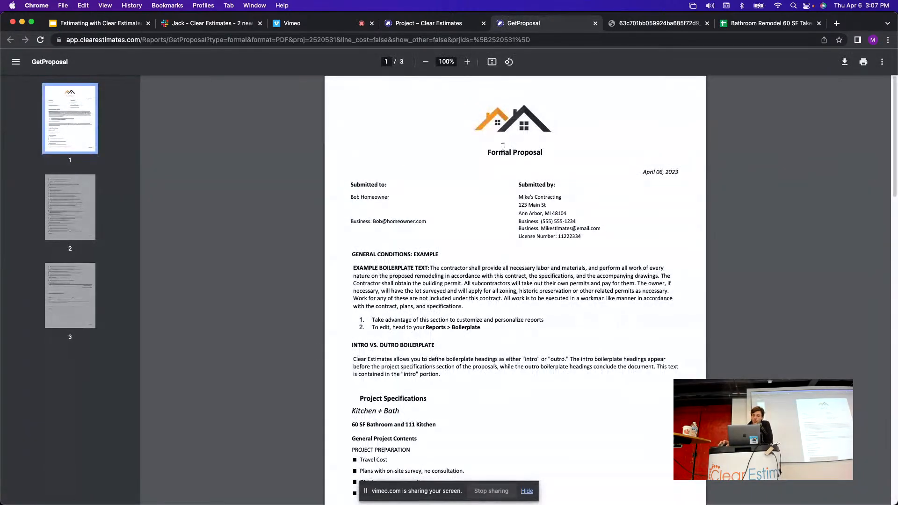
Review the proposal's PROJECT PREPARATION, WOOD WINDOWS and BATHROOM PLUMBING specification entries.
scroll(465, 149, "down", 3)
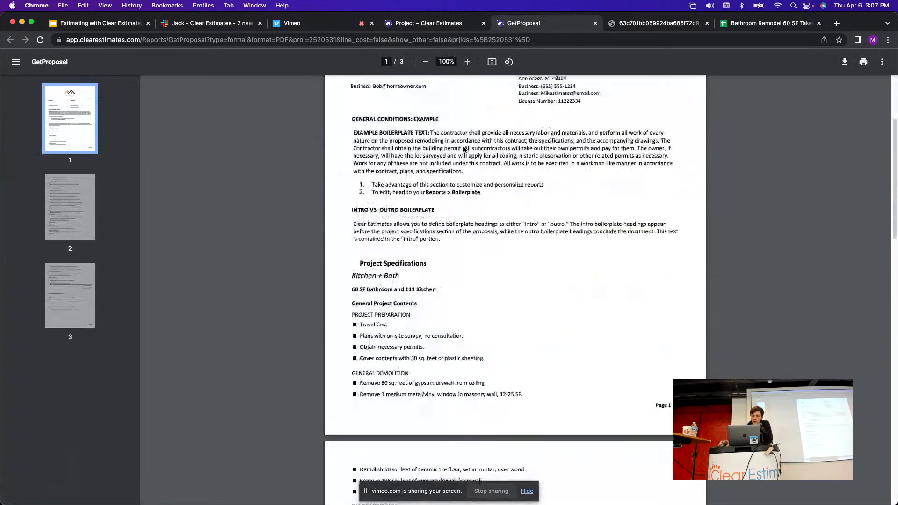
scroll(431, 162, "down", 3)
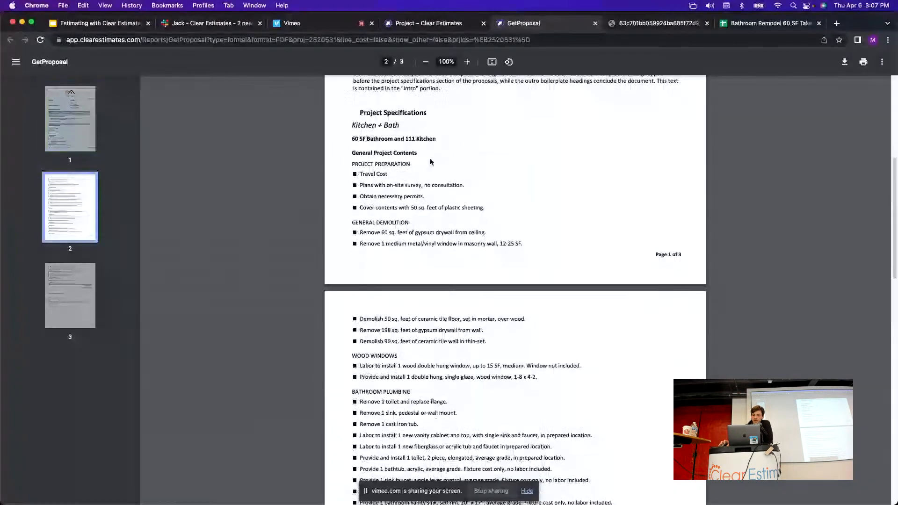
triple_click(417, 165)
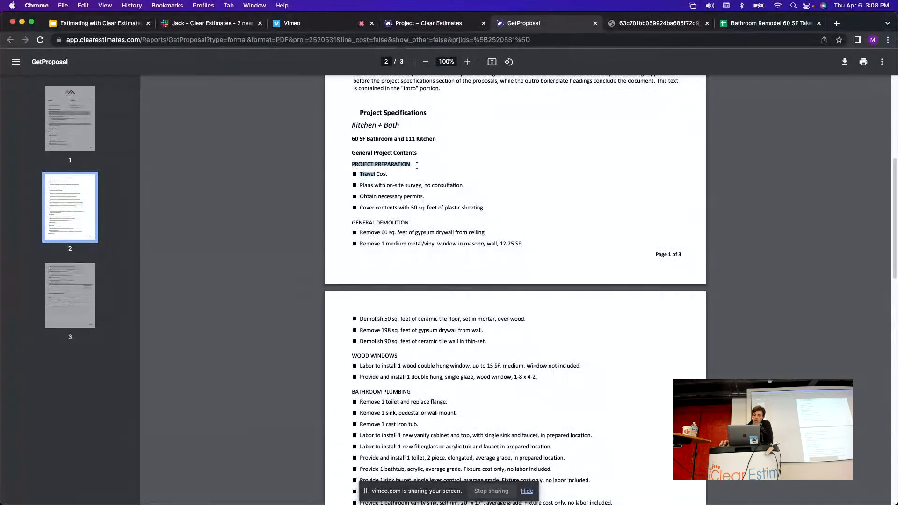
left_click_drag(354, 223, 409, 224)
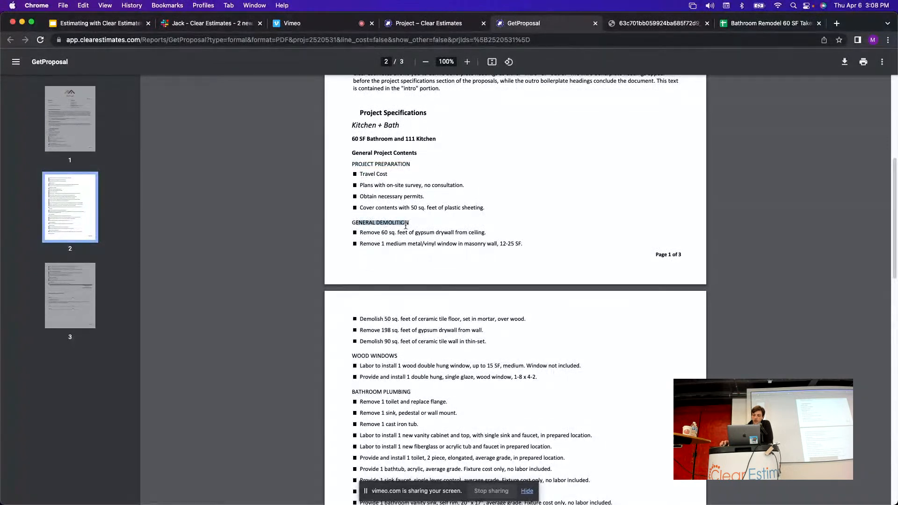
scroll(429, 258, "down", 2)
left_click(389, 280)
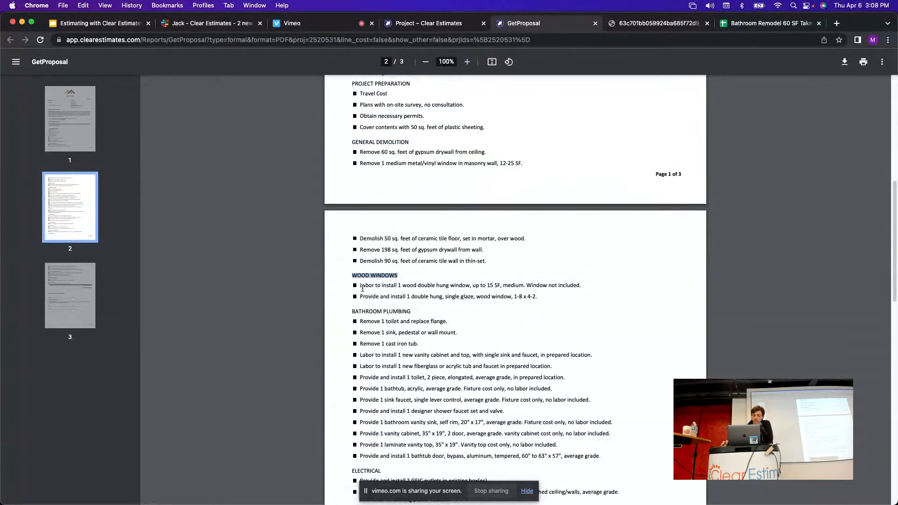
left_click_drag(360, 285, 554, 299)
left_click(555, 302)
scroll(356, 244, "down", 2)
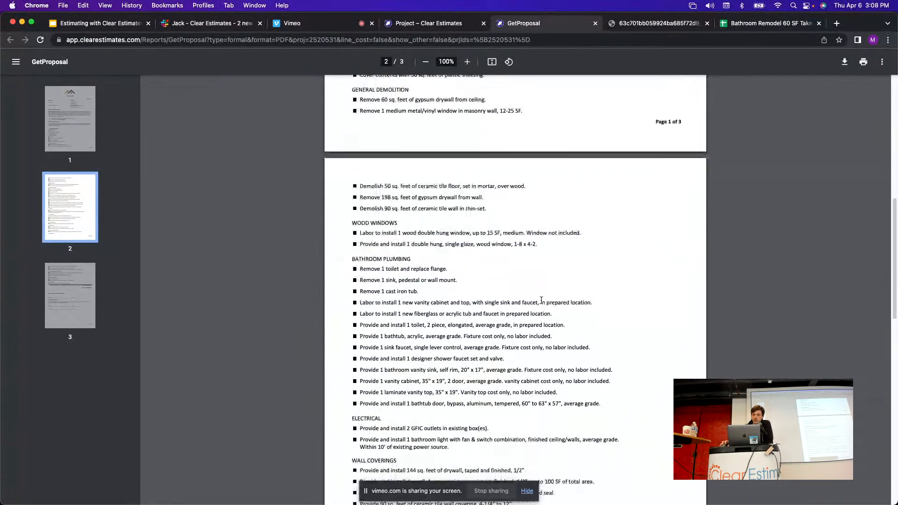
left_click_drag(356, 243, 423, 248)
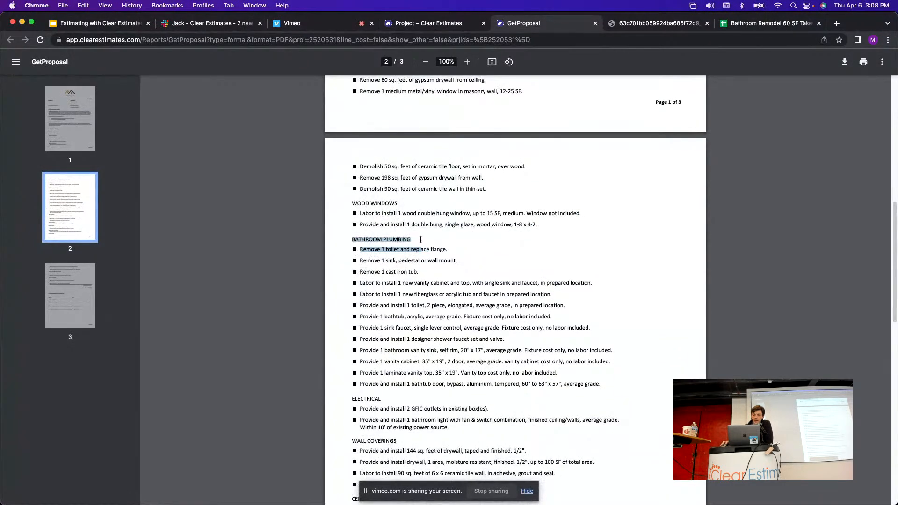
left_click(474, 253)
Check the Project Cost total at the end of the proposal, then scroll back up.
scroll(506, 247, "down", 2)
scroll(505, 247, "down", 10)
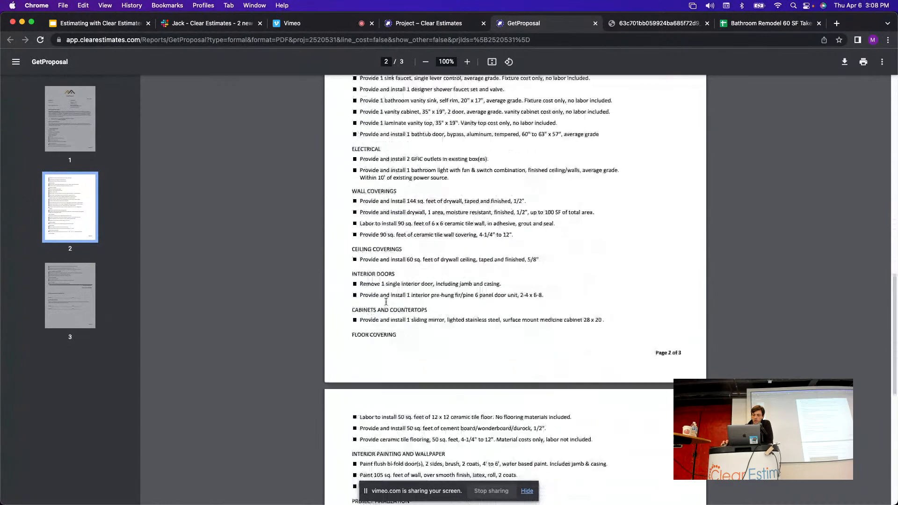
scroll(429, 284, "down", 5)
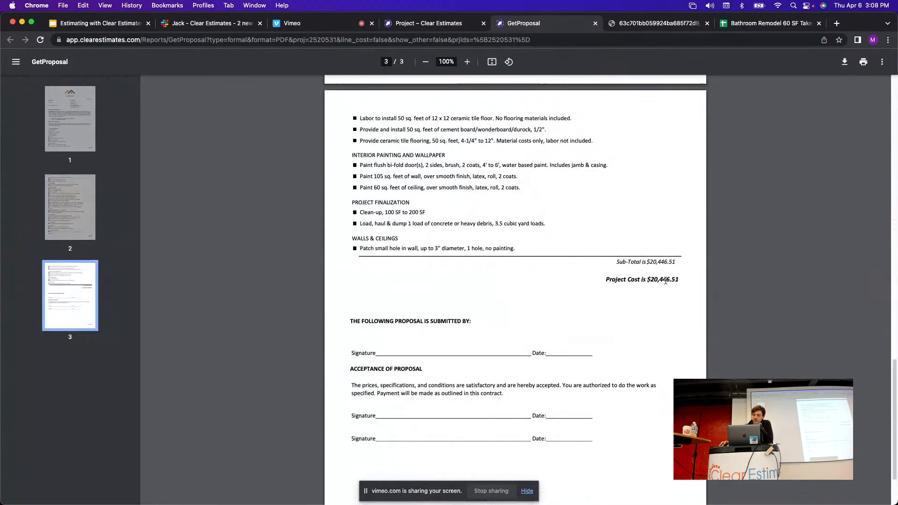
left_click_drag(680, 281, 607, 277)
left_click(574, 277)
scroll(587, 280, "up", 20)
scroll(577, 287, "up", 7)
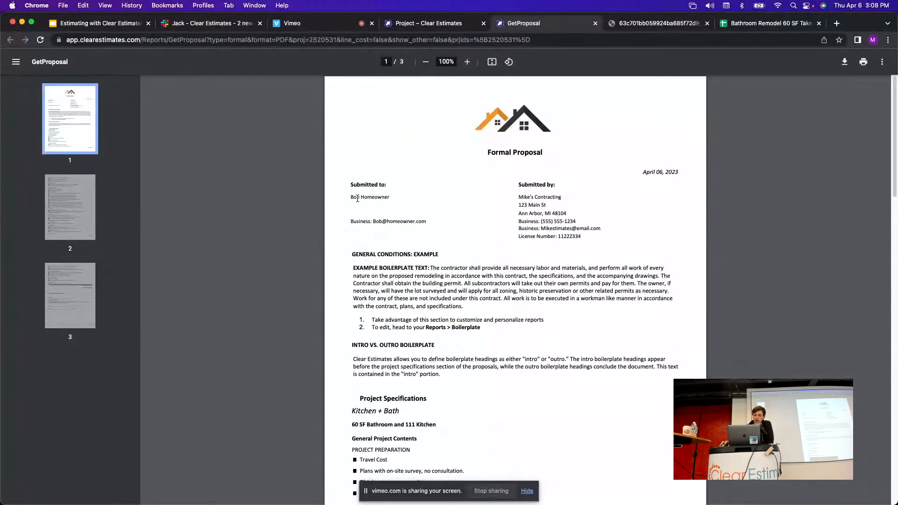
Review the Submitted to customer name and boilerplate paragraphs, then return to the project overview.
left_click_drag(355, 197, 385, 204)
left_click(411, 208)
left_click_drag(348, 255, 514, 381)
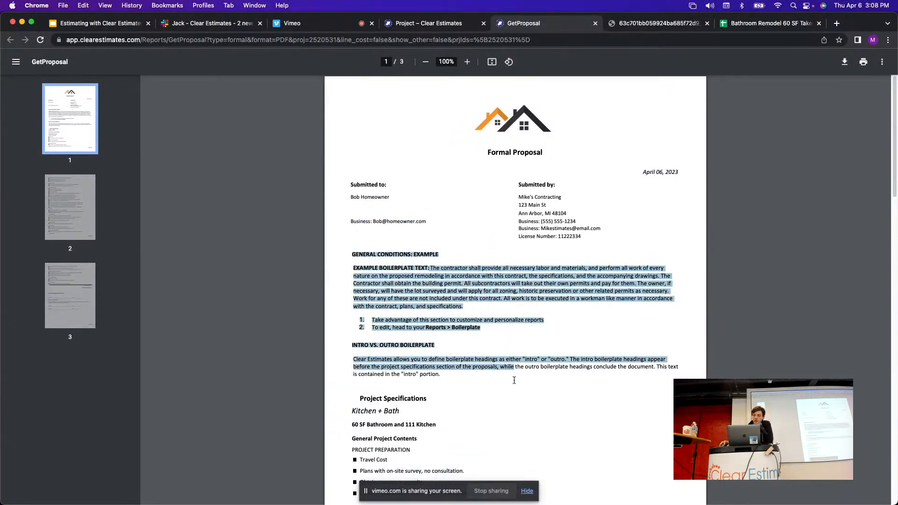
left_click_drag(454, 380, 439, 379)
left_click(452, 380)
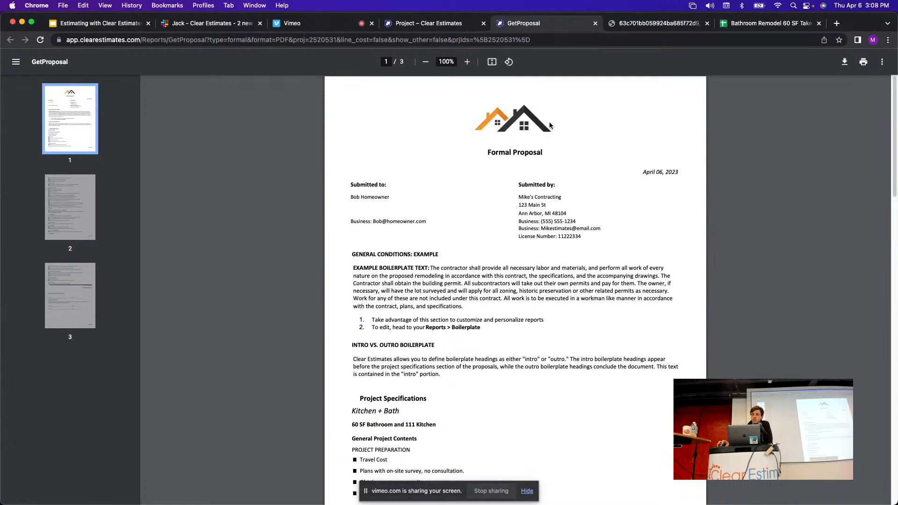
left_click(439, 26)
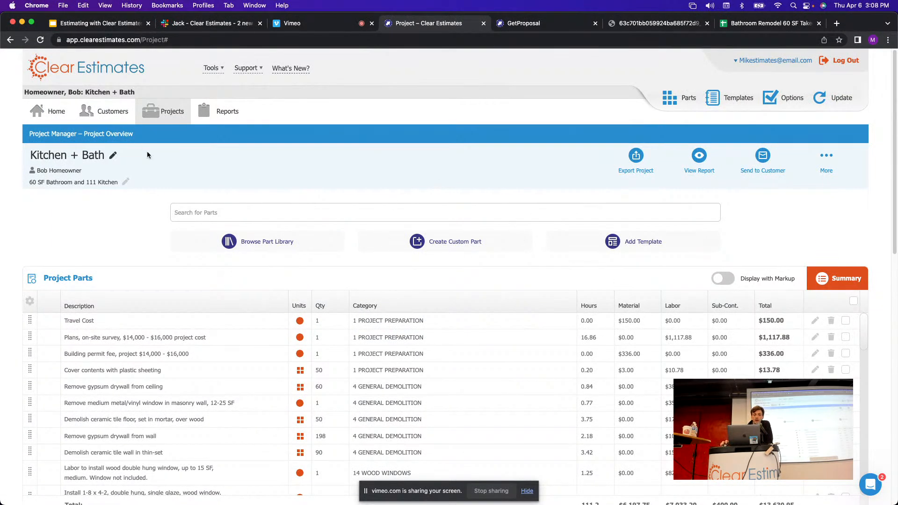
Open the Customers list and display the homeowner's record with its Kitchen + Bath project.
left_click(97, 116)
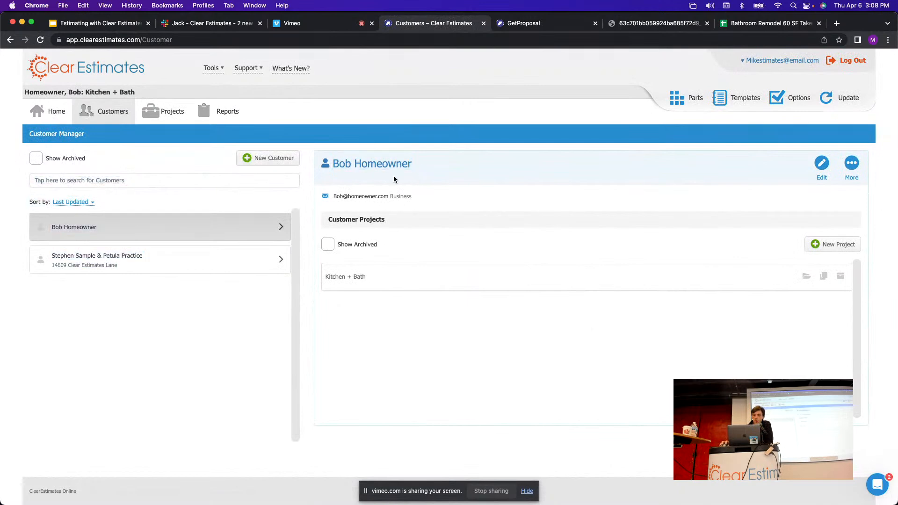
left_click_drag(413, 164, 327, 164)
left_click(524, 187)
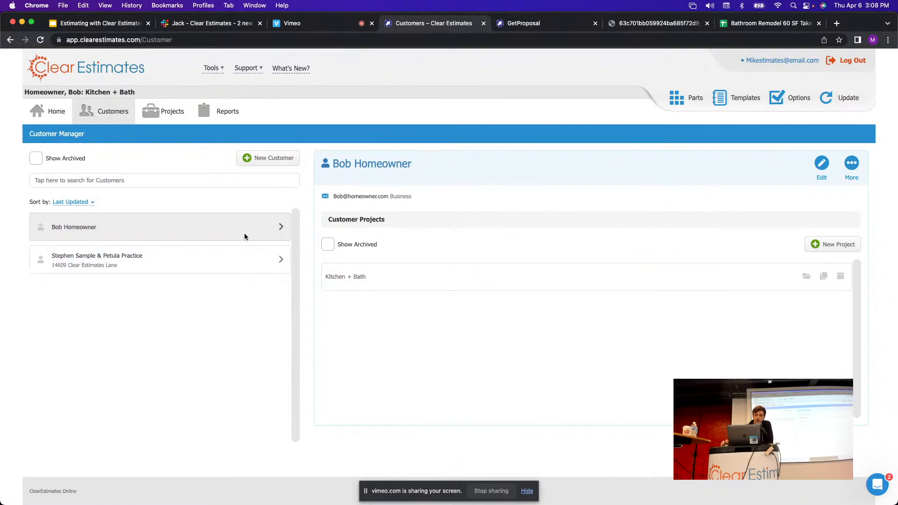
left_click(195, 261)
left_click(200, 233)
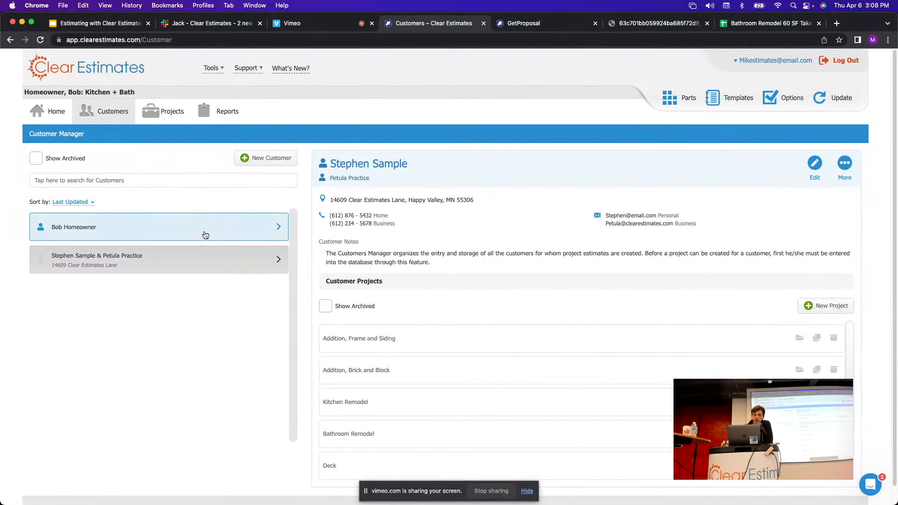
Edit the customer record and enter the secondary contact's first and last name.
left_click(818, 166)
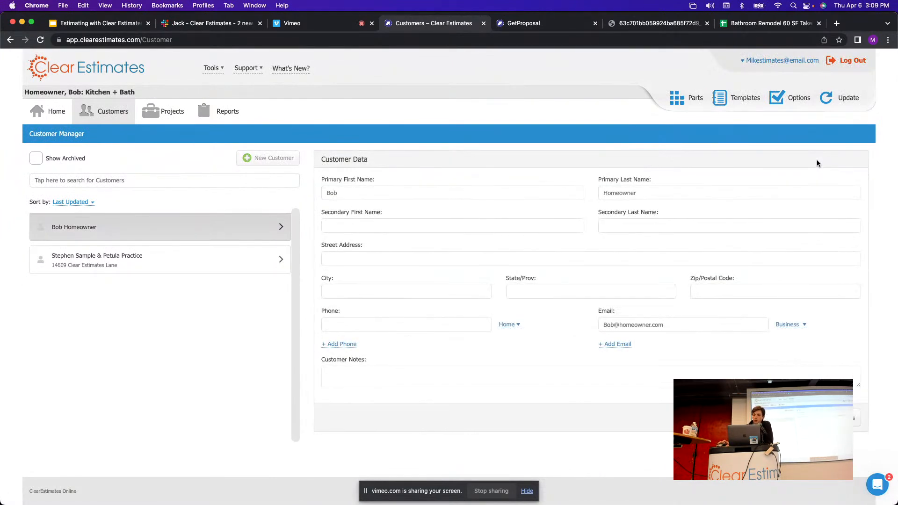
left_click(445, 225)
type("Bernice")
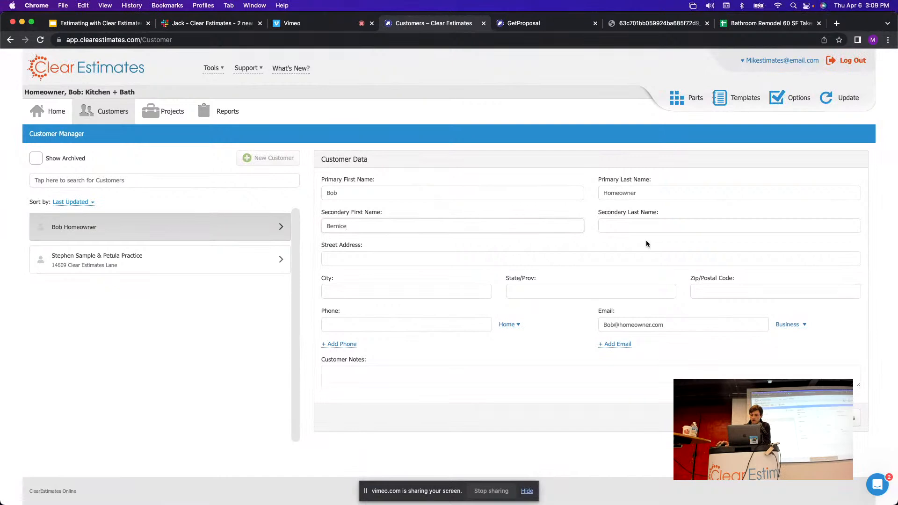
left_click(654, 228)
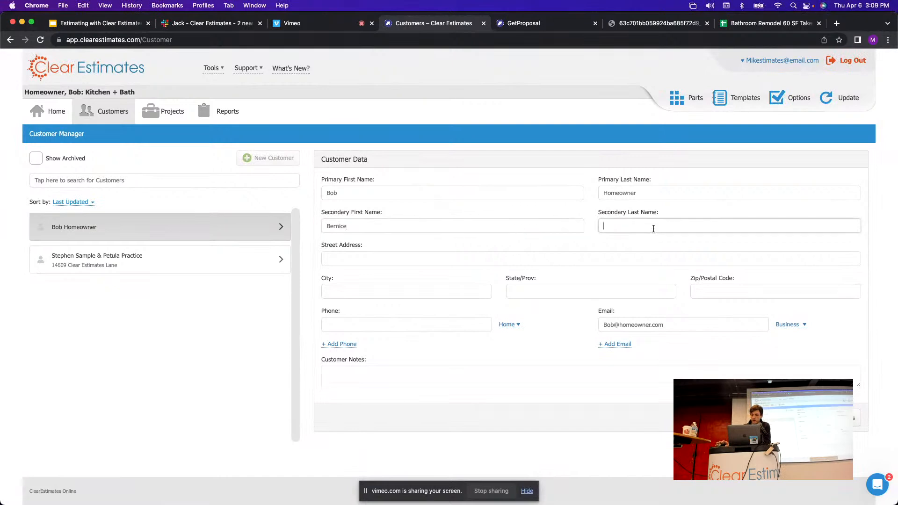
type("Homeowner")
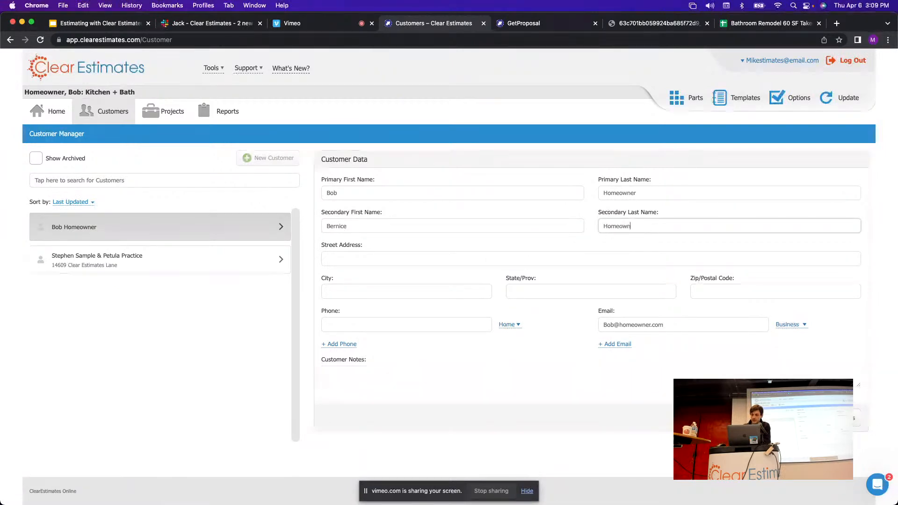
Fill in the street address, city, state, zip and phone, save, and return to the project.
left_click(373, 258)
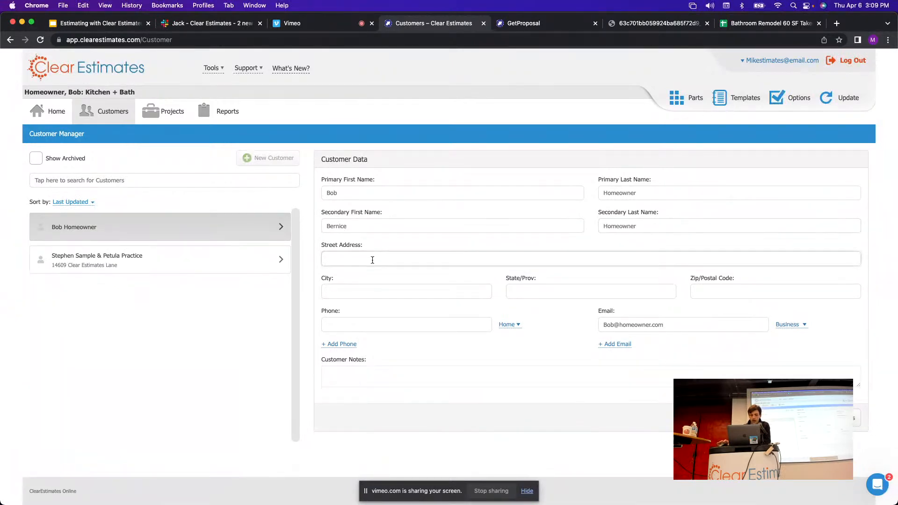
type("123 Main St")
left_click(384, 291)
type("Ann Arbor")
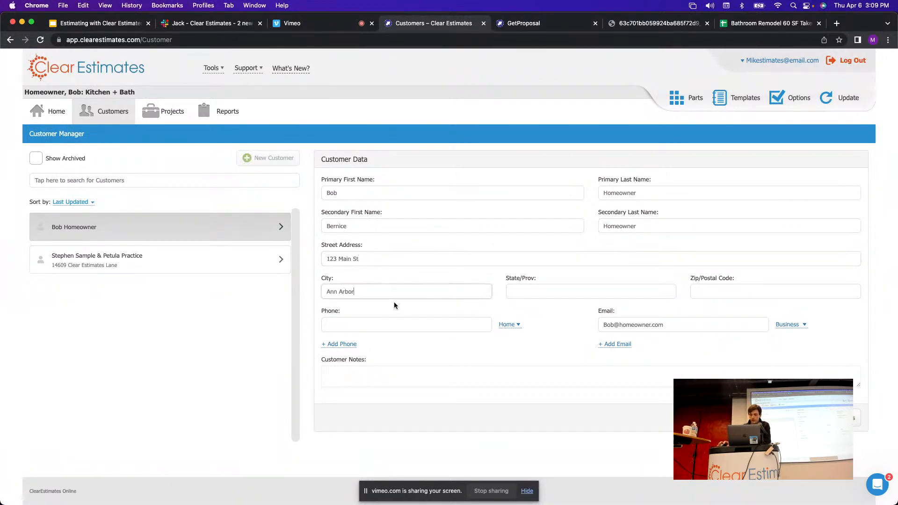
left_click(521, 293)
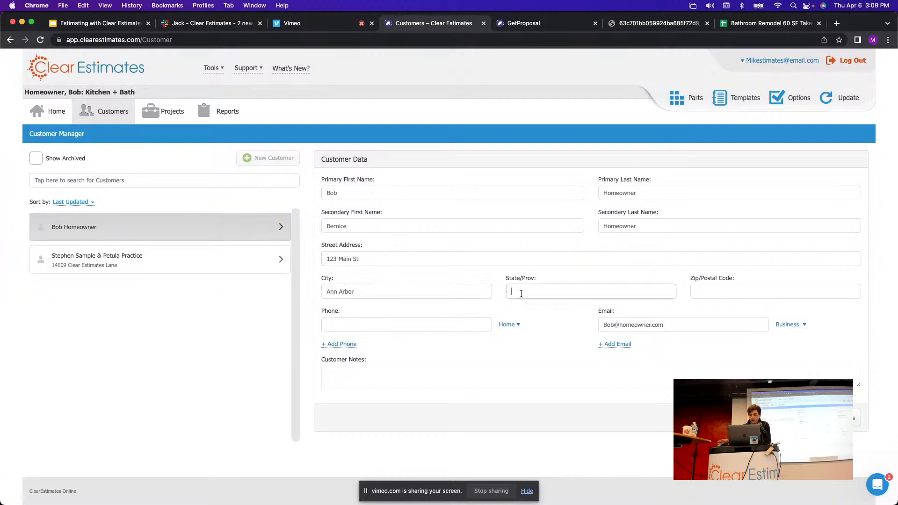
left_click(705, 290)
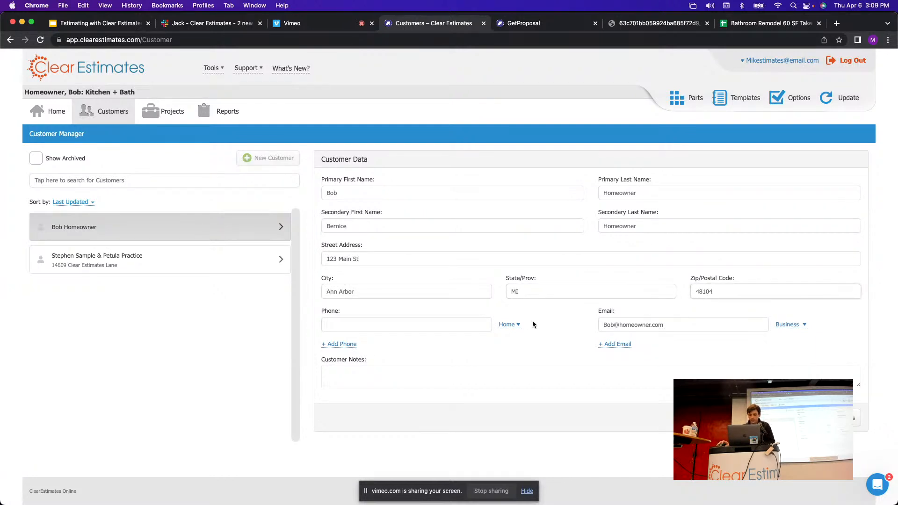
left_click(425, 321)
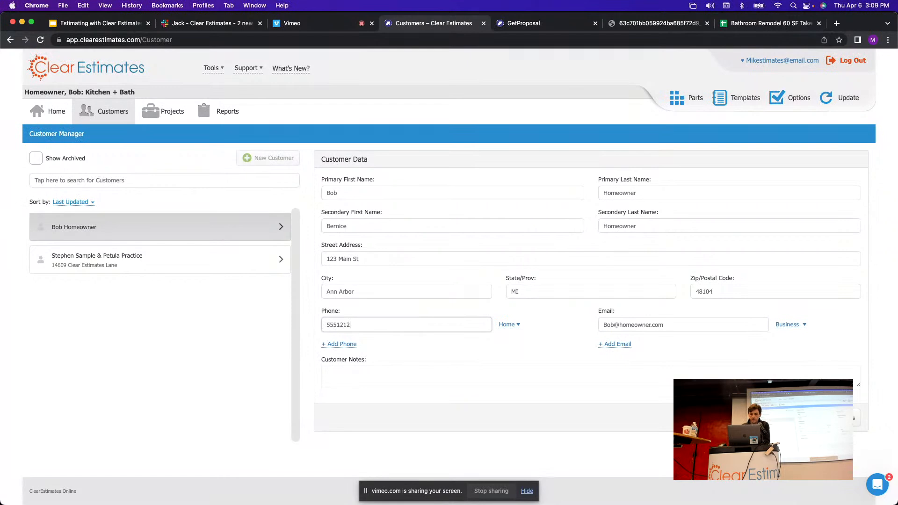
left_click(561, 368)
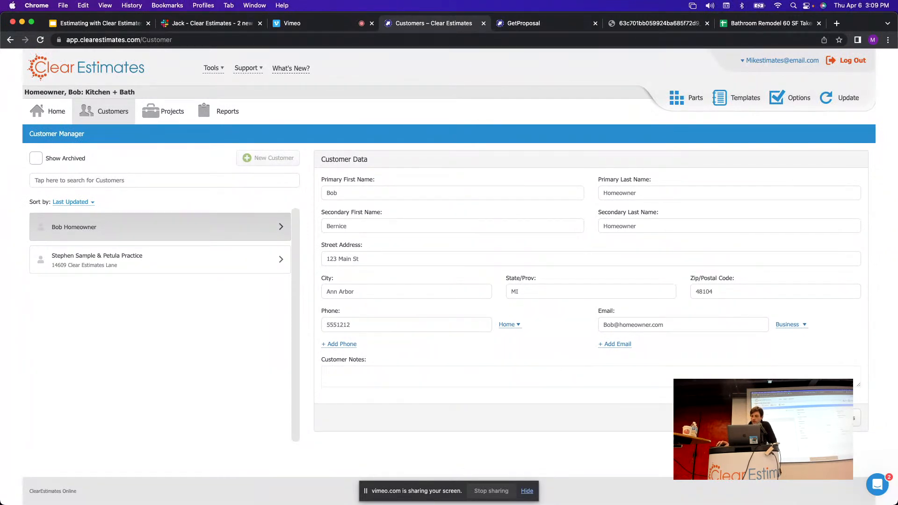
left_click(857, 418)
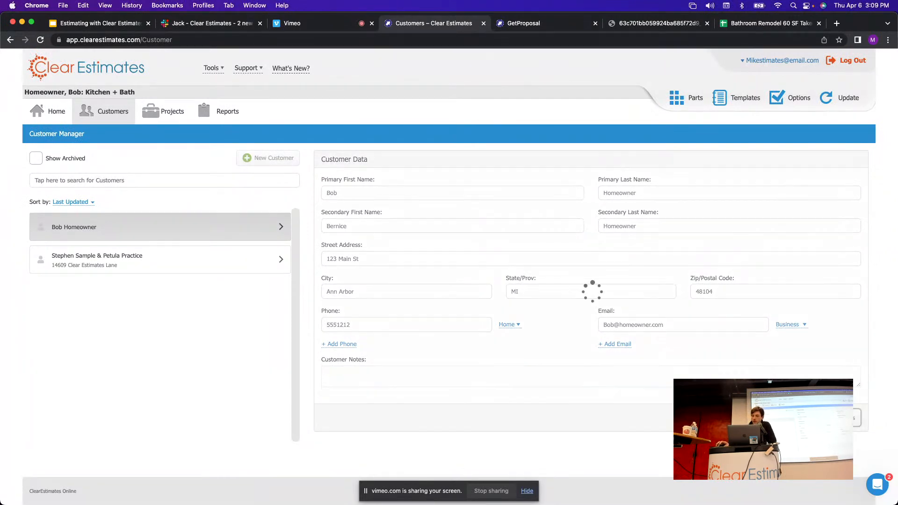
left_click(163, 123)
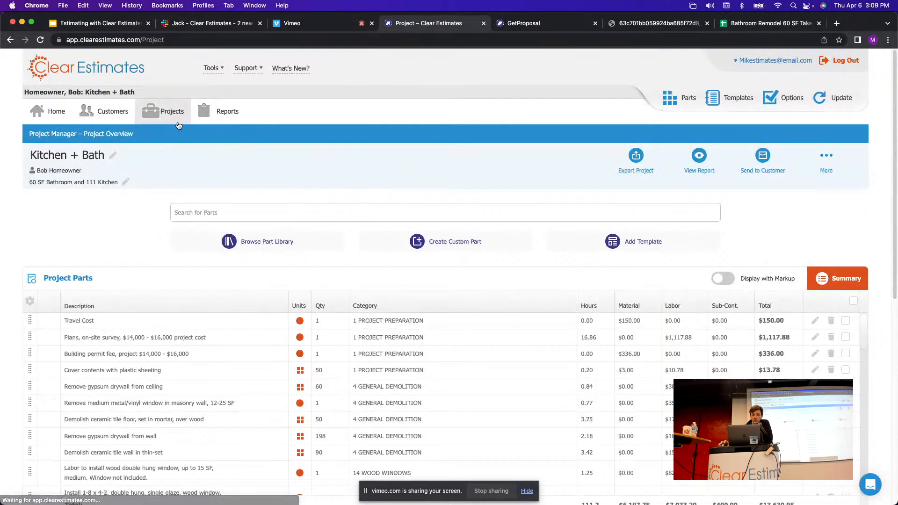
Generate the formal proposal as a PDF from the View Report options.
left_click(703, 158)
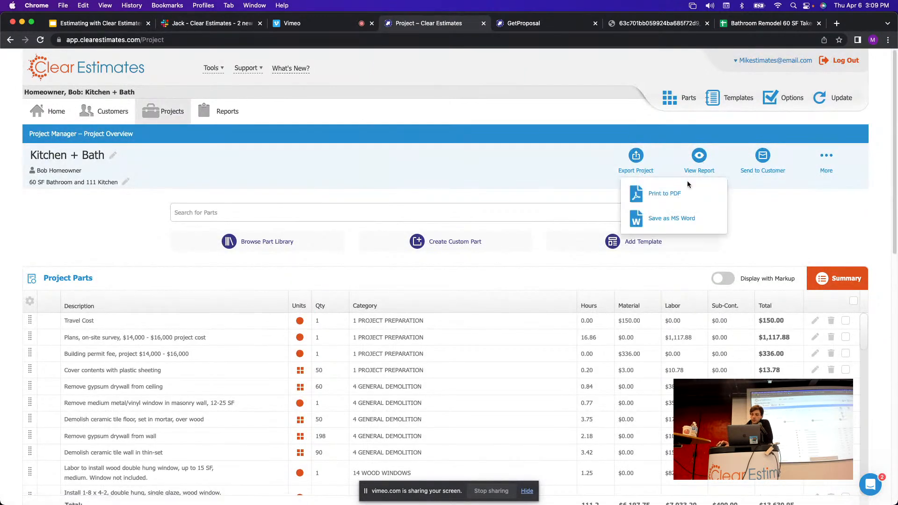
left_click(678, 194)
left_click(624, 23)
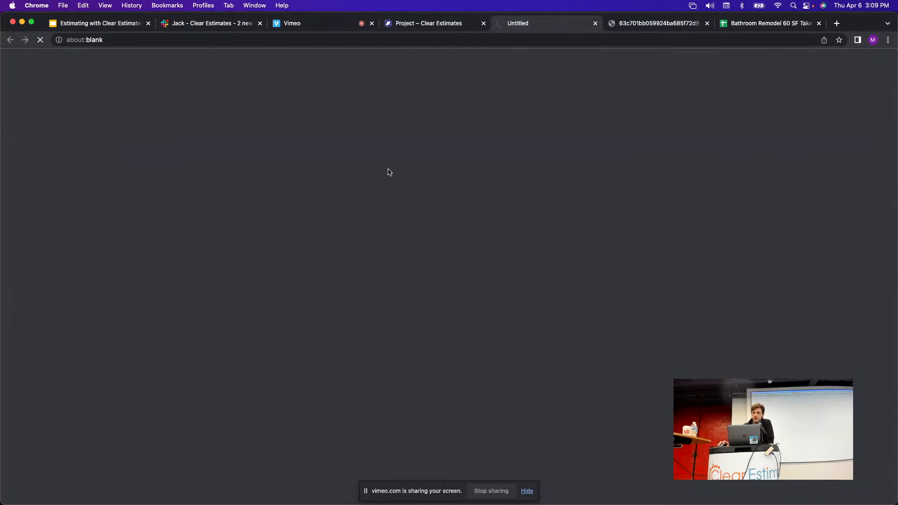
Review the regenerated proposal's boilerplate and Reports > Boilerplate reference, then return to the project.
scroll(392, 255, "down", 1)
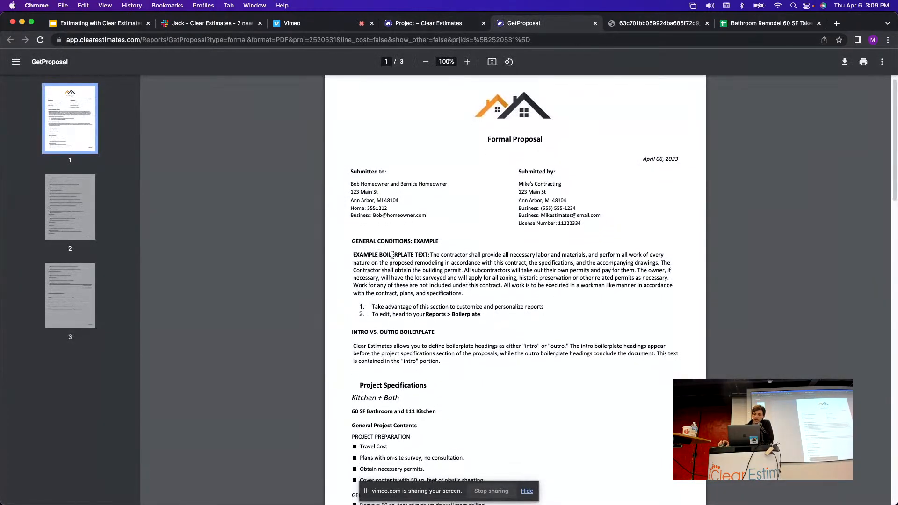
left_click_drag(355, 241, 477, 321)
scroll(527, 237, "down", 3)
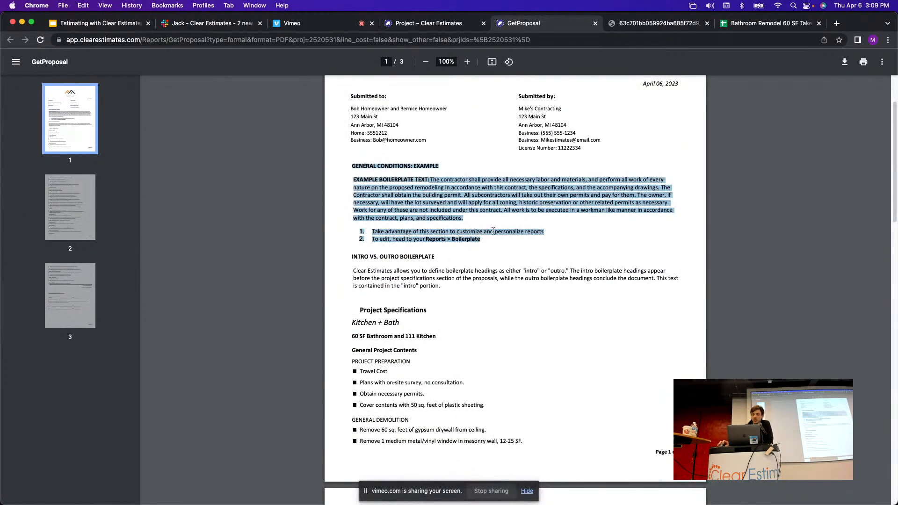
left_click(474, 224)
scroll(465, 226, "up", 1)
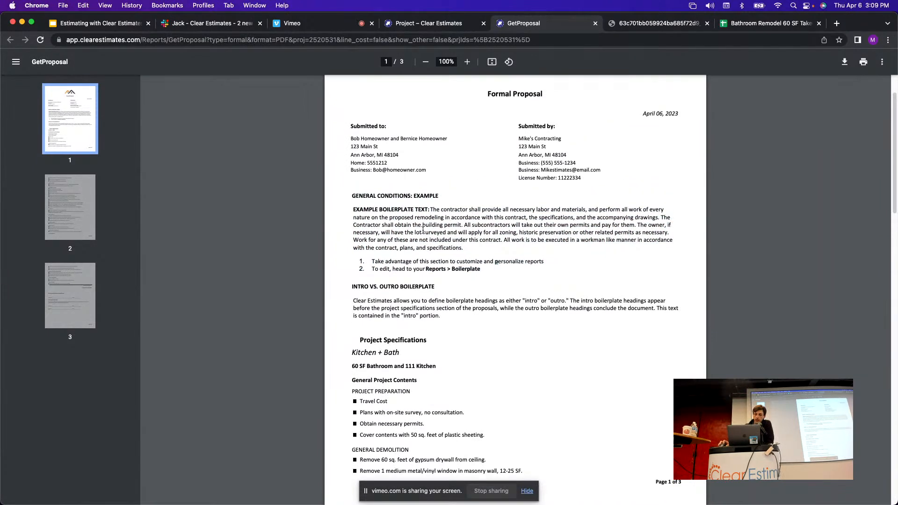
left_click_drag(481, 271, 425, 271)
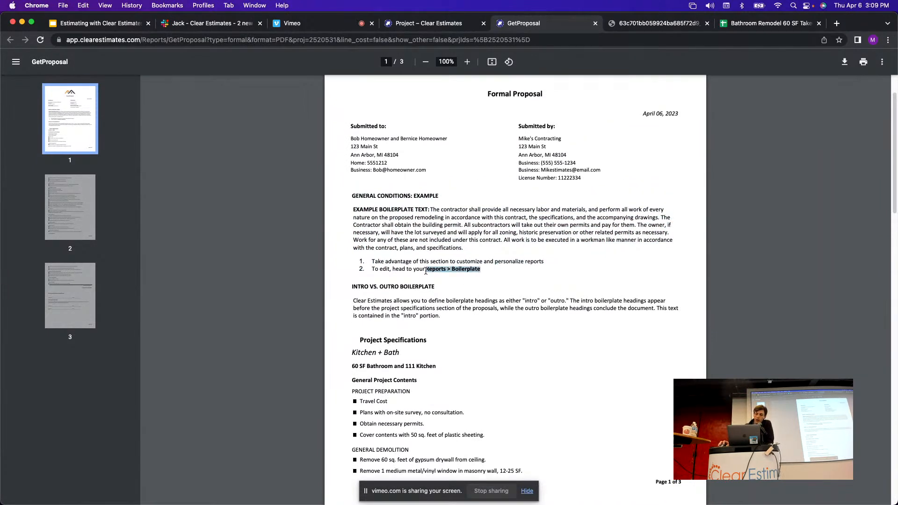
left_click(524, 272)
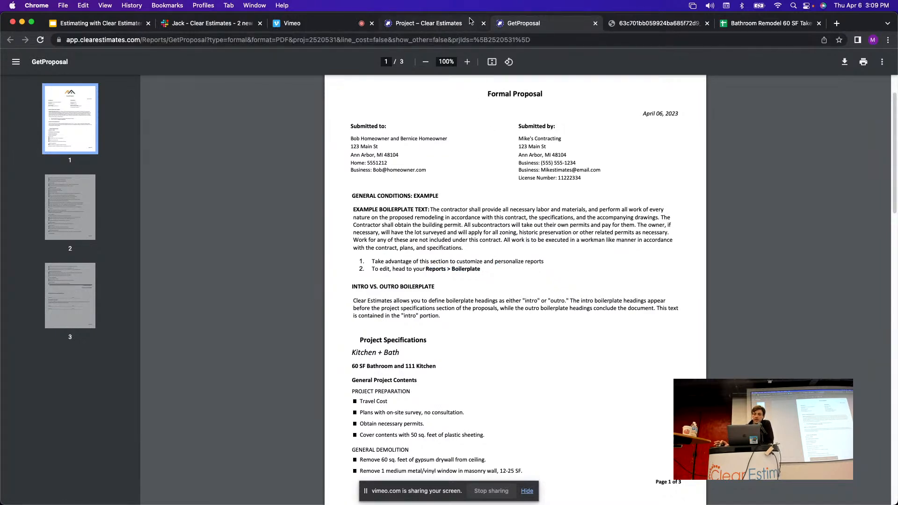
left_click(433, 23)
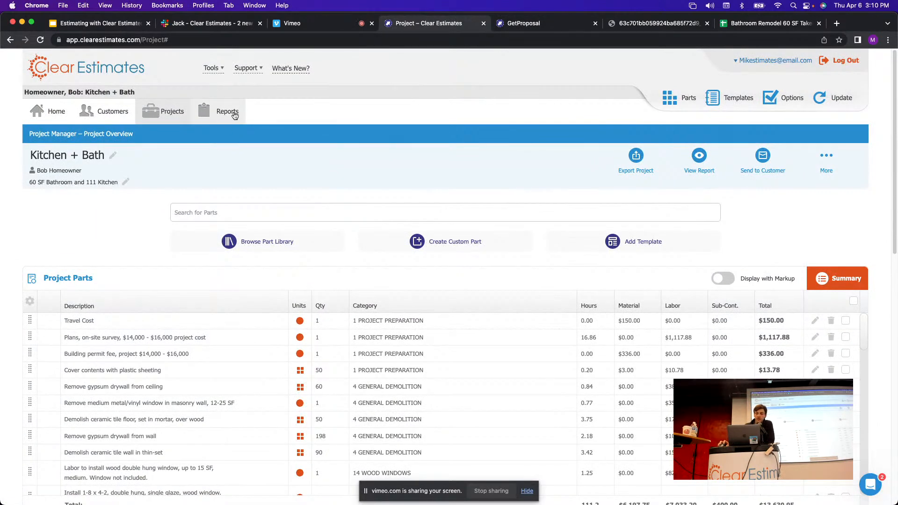
Open the Reports page and view the Kitchen + Bath intro boilerplate headings.
left_click(218, 111)
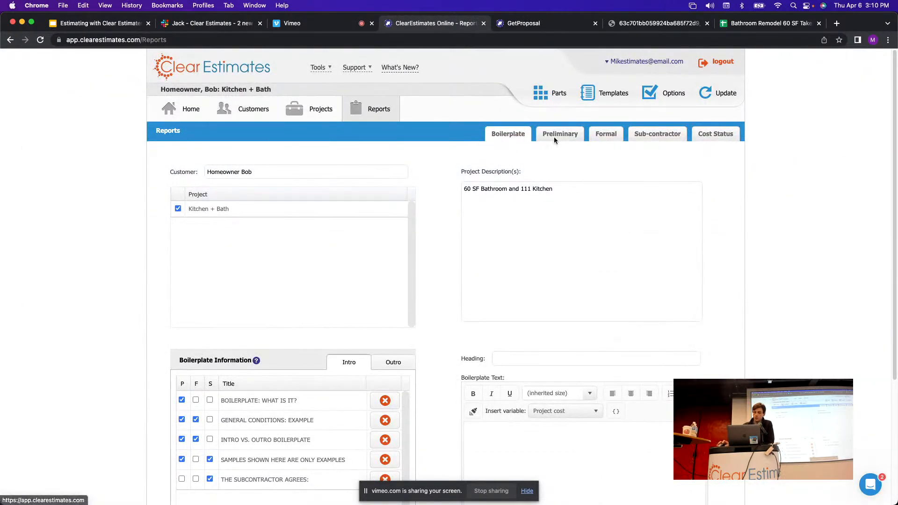
scroll(521, 154, "down", 1)
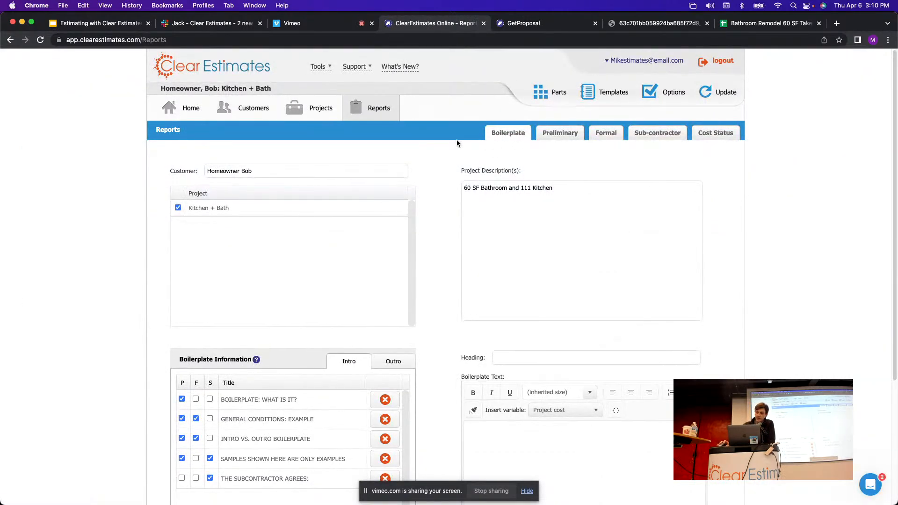
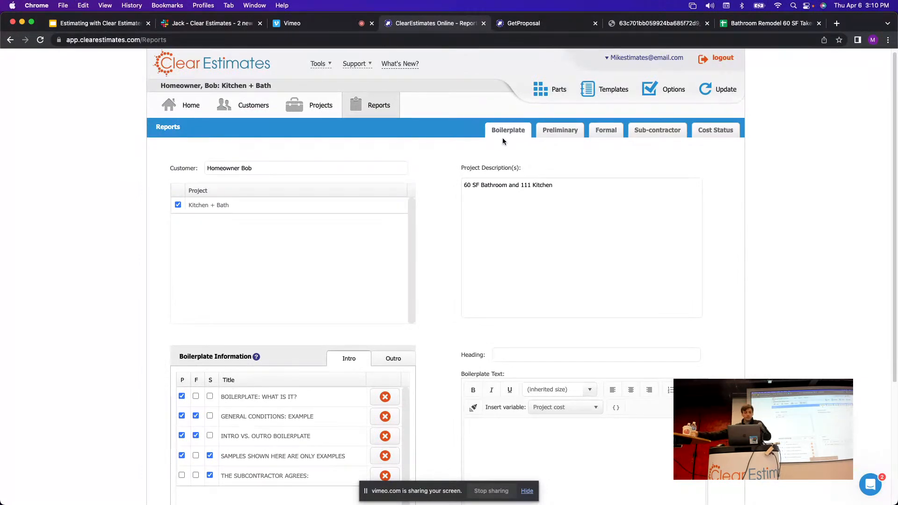
Preview the text of all five intro headings, from BOILERPLATE: WHAT IS IT? to THE SUBCONTRACTOR AGREES.
scroll(428, 229, "down", 1)
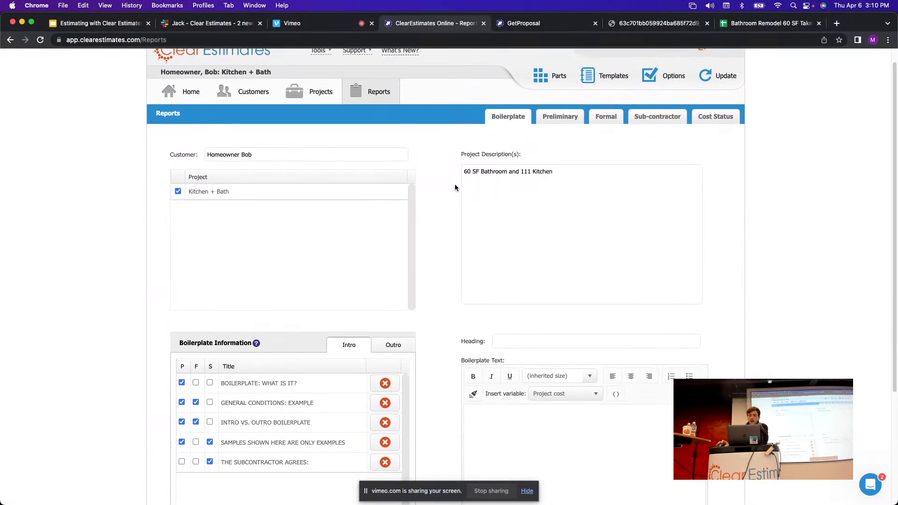
scroll(481, 142, "down", 5)
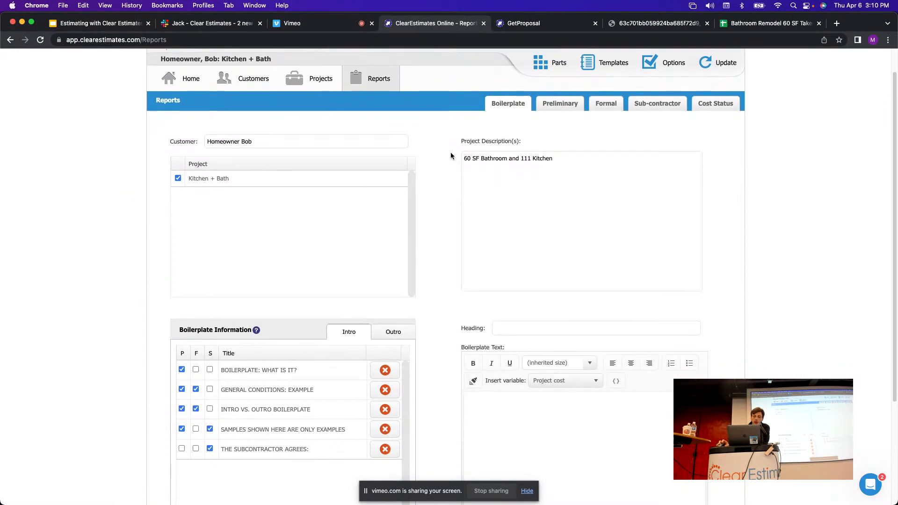
scroll(436, 156, "down", 3)
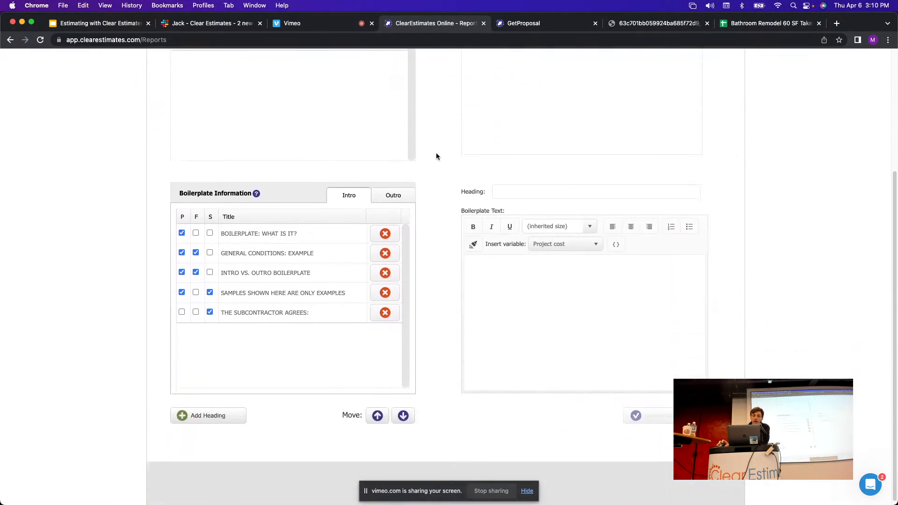
scroll(446, 153, "down", 1)
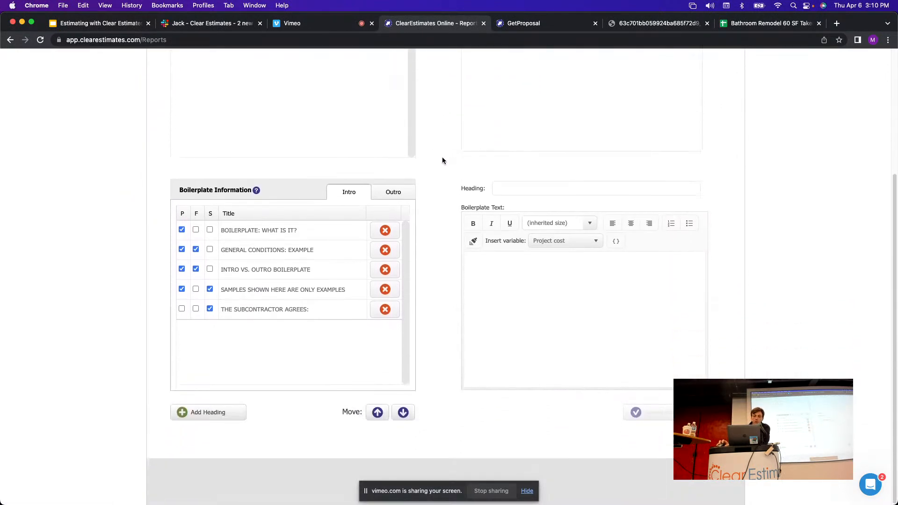
scroll(436, 171, "up", 10)
scroll(435, 171, "down", 10)
left_click(281, 230)
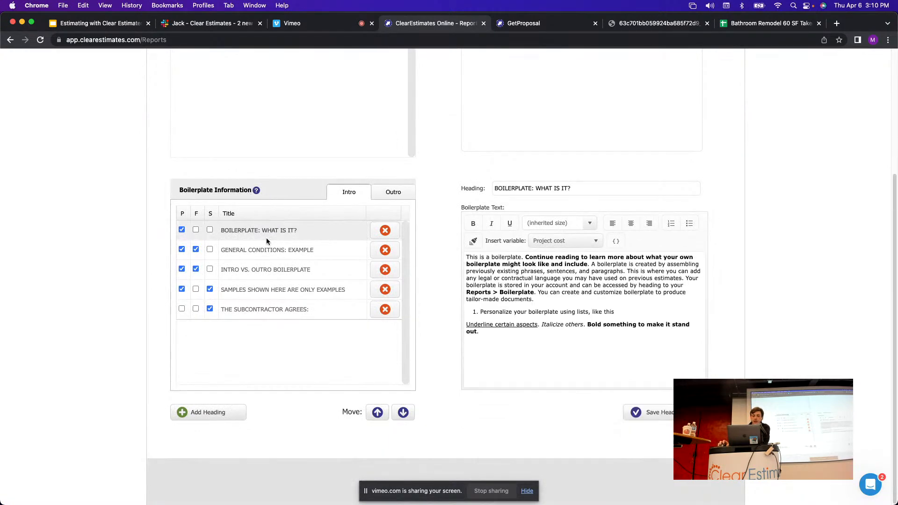
left_click(267, 250)
left_click(281, 269)
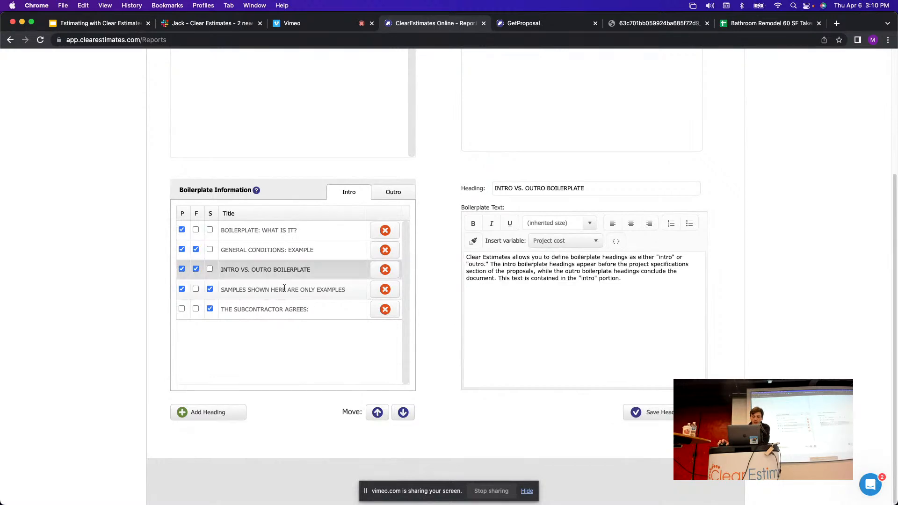
left_click(287, 290)
left_click(280, 310)
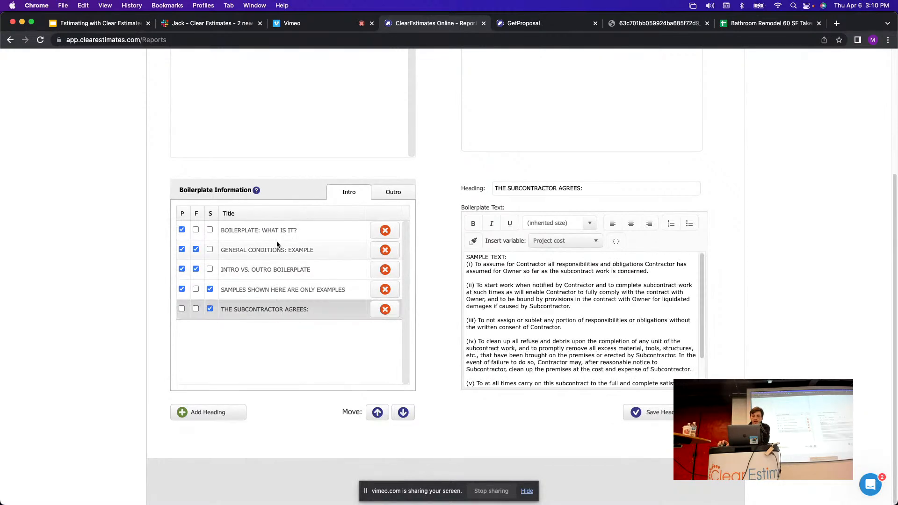
Go through the intro headings' texts again, selecting the GENERAL CONDITIONS: EXAMPLE text.
left_click(285, 229)
left_click(328, 251)
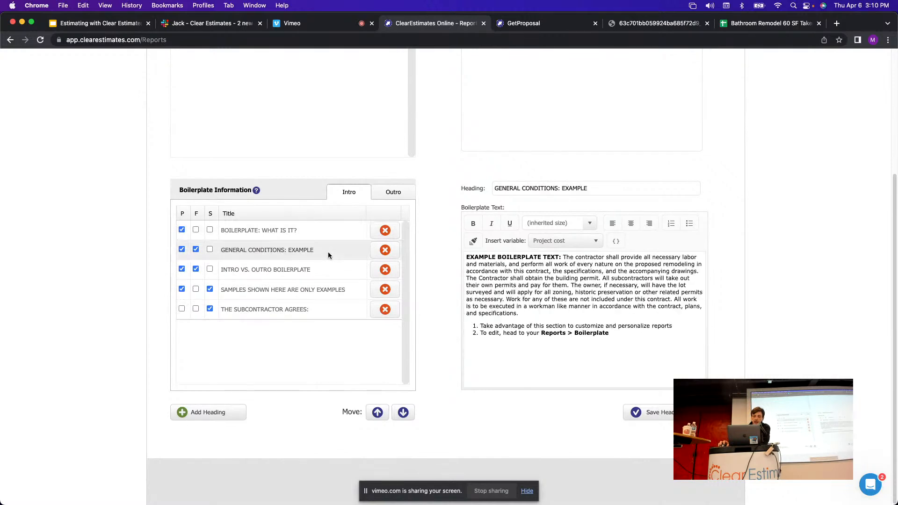
left_click_drag(470, 257, 607, 335)
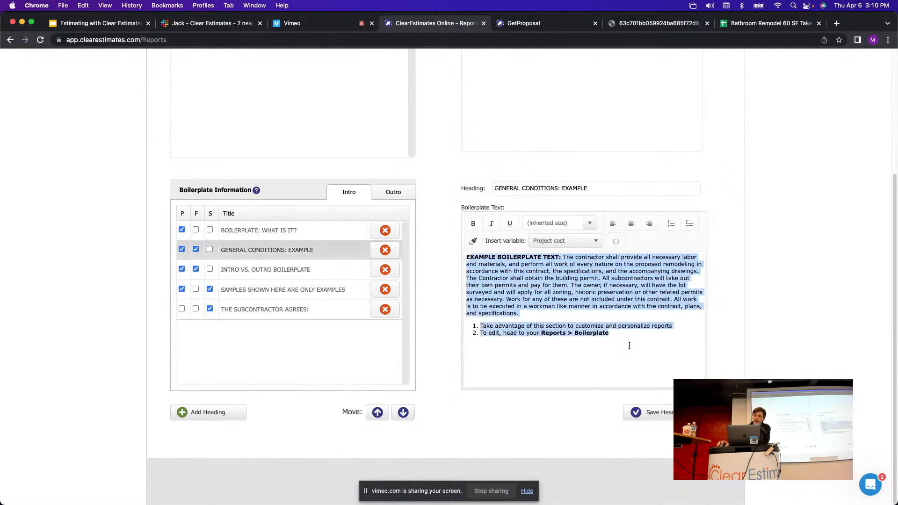
left_click(271, 273)
left_click(290, 294)
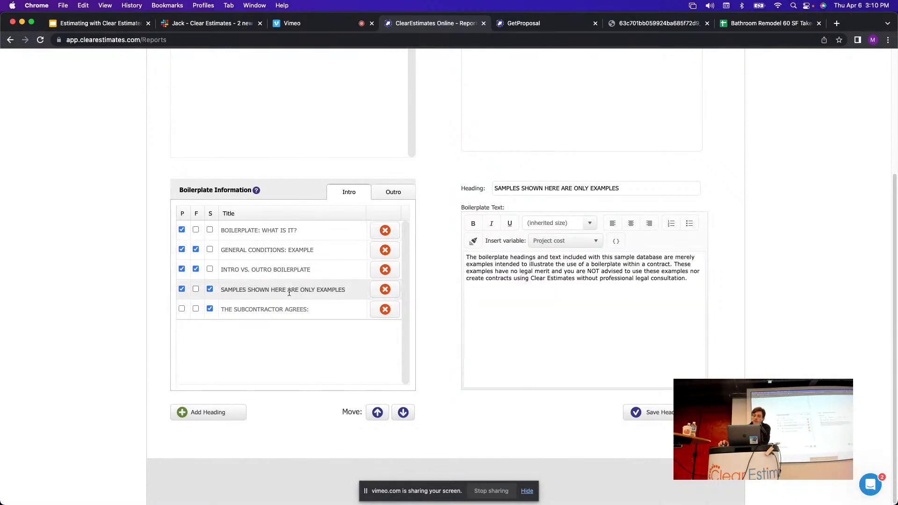
left_click(294, 309)
left_click(293, 231)
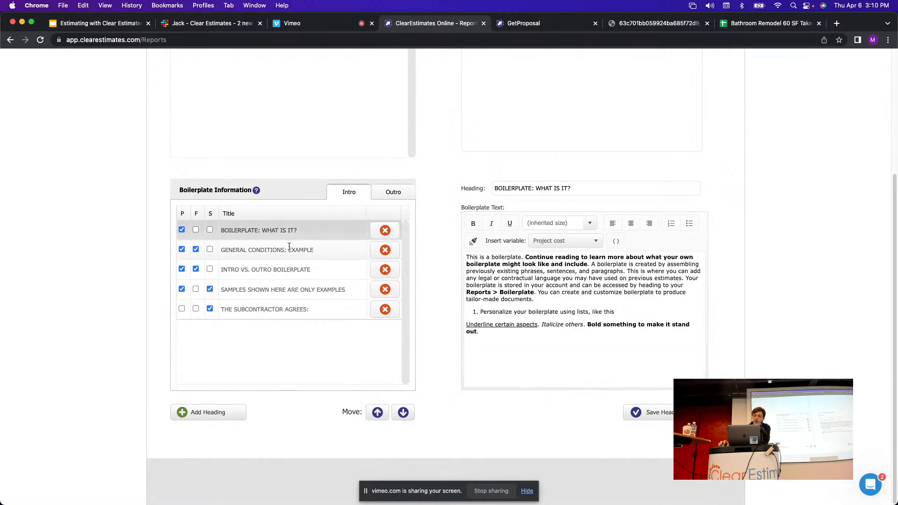
left_click(290, 250)
left_click(285, 271)
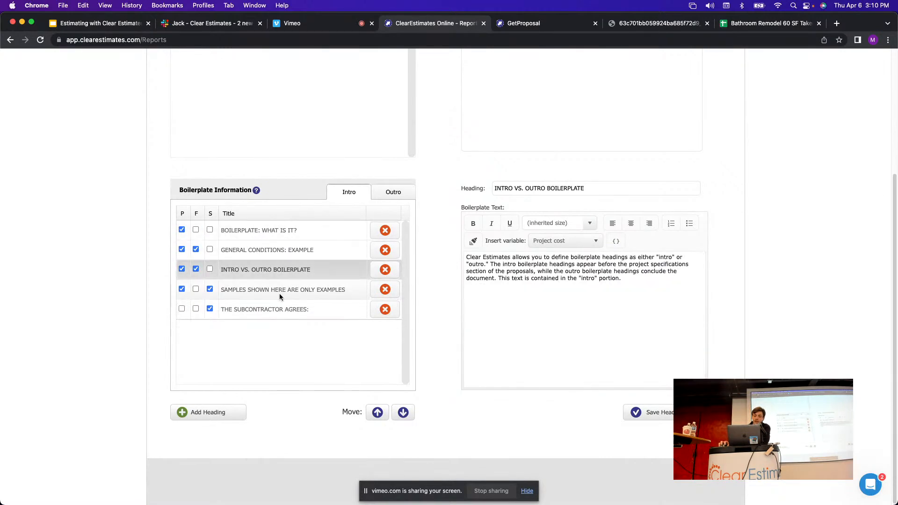
left_click(279, 293)
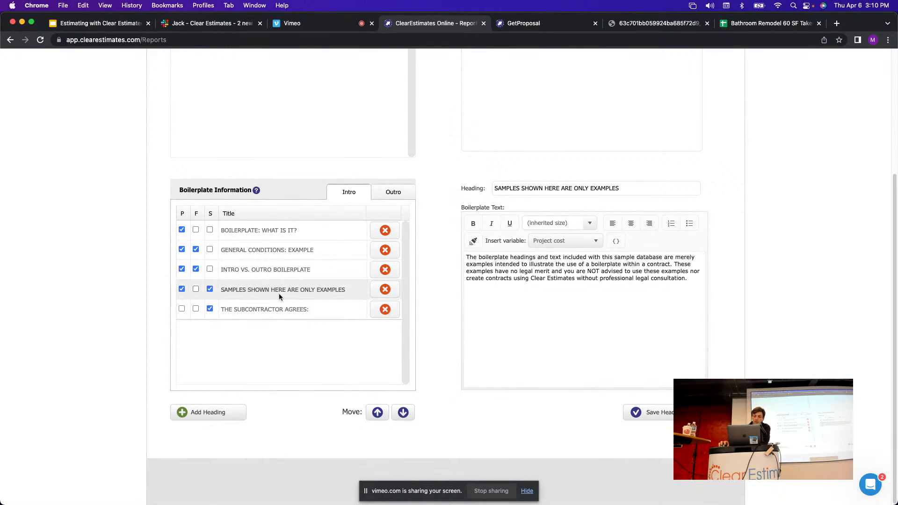
Load BOILERPLATE: WHAT IS IT? for editing, select its text, and scroll back to the top.
left_click(274, 233)
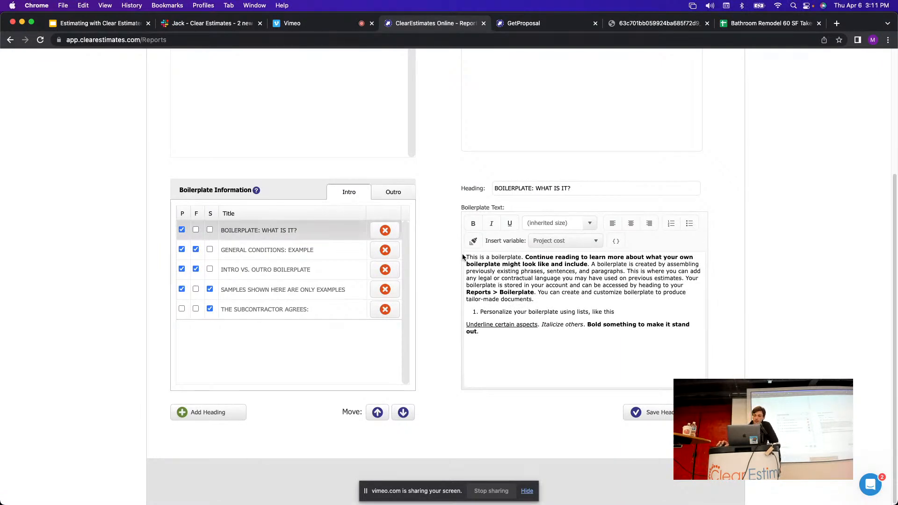
left_click_drag(467, 258, 554, 338)
left_click(562, 348)
scroll(425, 203, "up", 3)
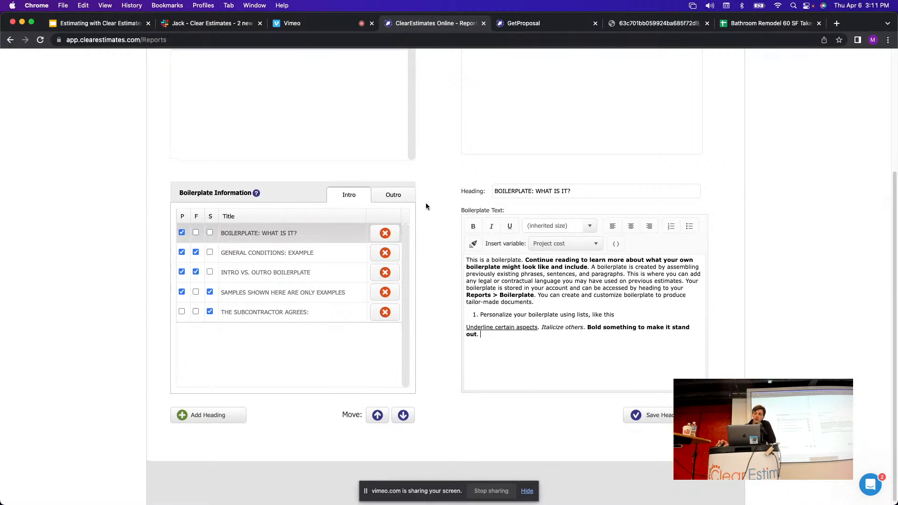
scroll(444, 209, "up", 5)
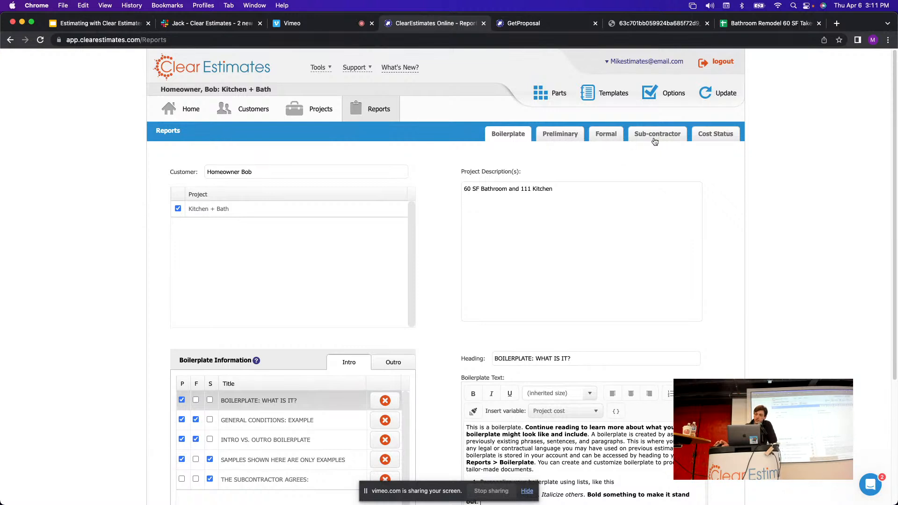
Generate the Formal Proposal PDF and check its title, then glance back at Reports.
left_click(603, 136)
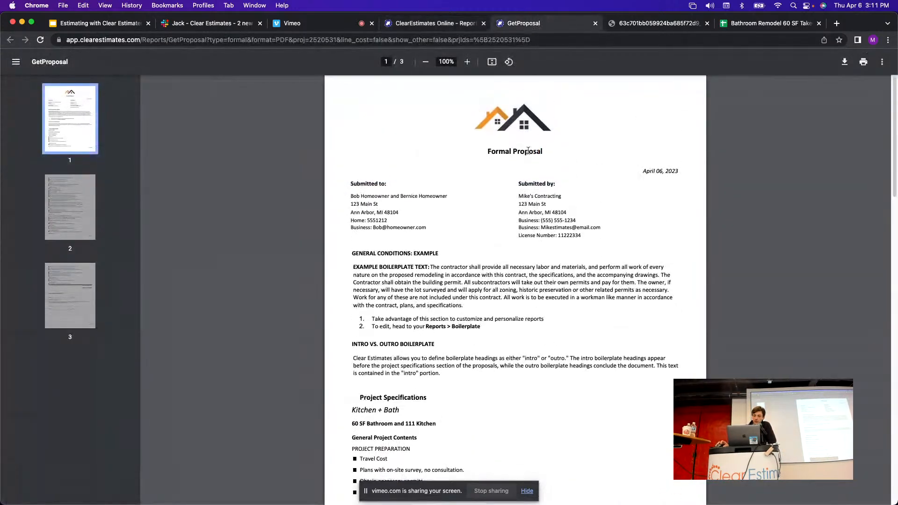
left_click_drag(544, 152, 489, 152)
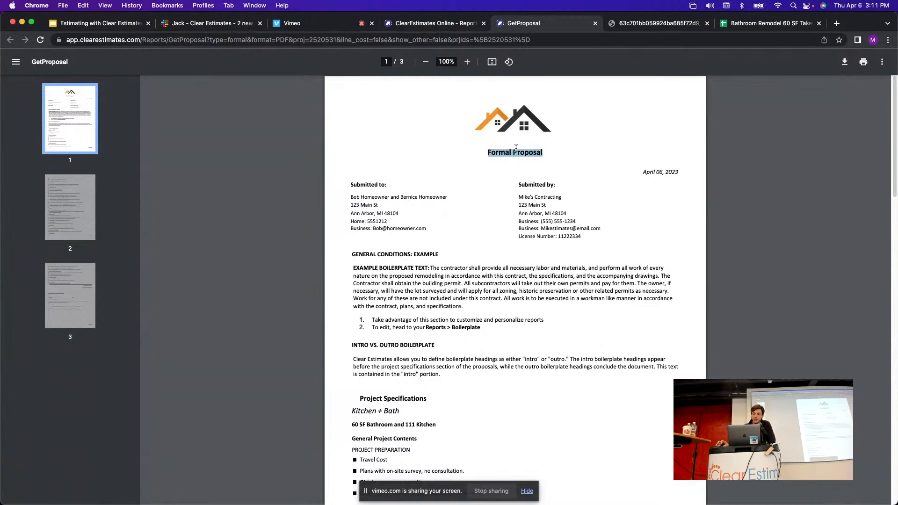
left_click(435, 23)
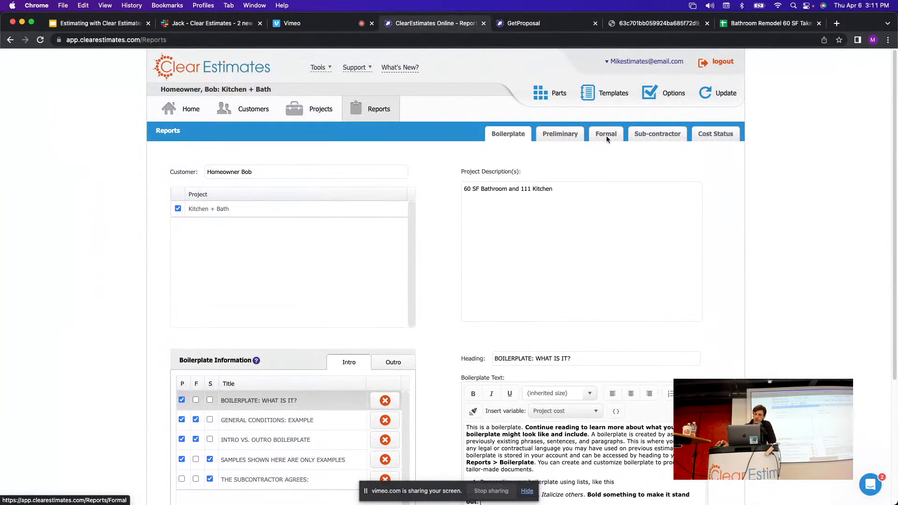
scroll(425, 162, "down", 1)
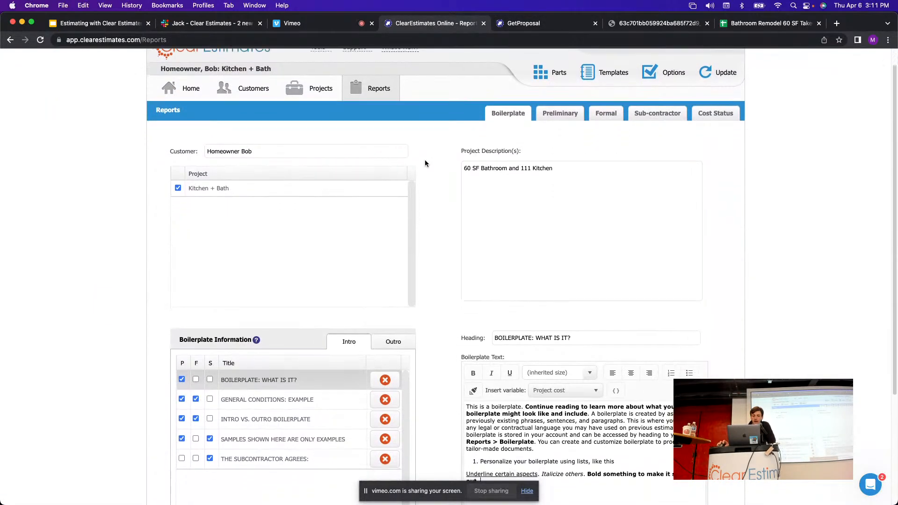
scroll(425, 162, "down", 5)
Check the PDF's GENERAL CONDITIONS and INTRO VS. OUTRO boilerplate sections, then return to Reports.
left_click(542, 27)
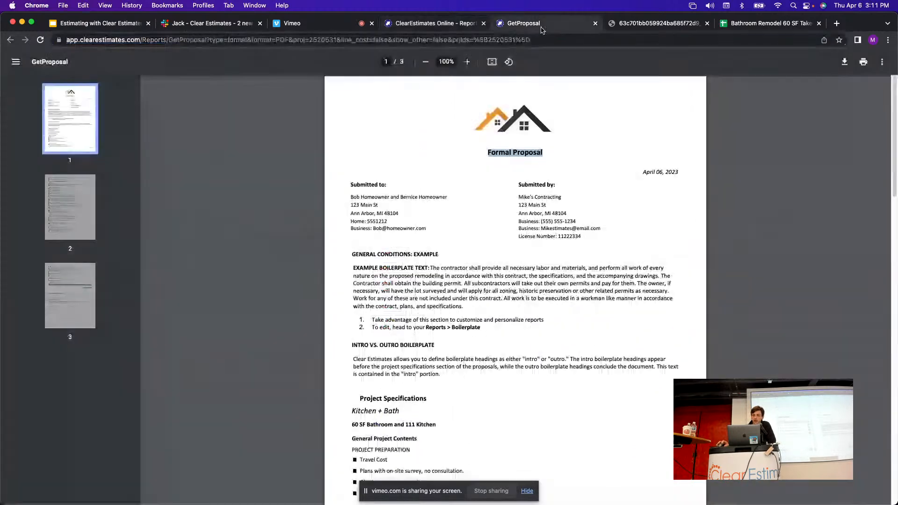
left_click_drag(353, 267, 540, 335)
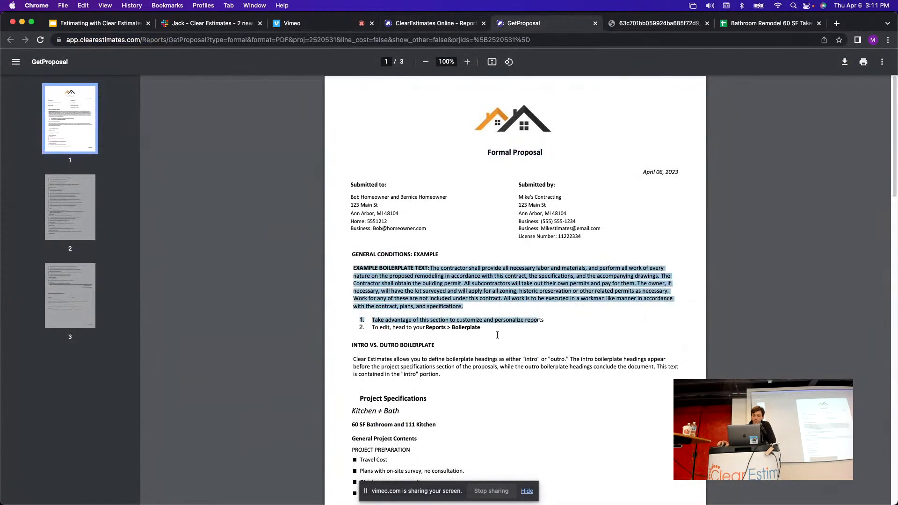
left_click_drag(352, 346, 436, 377)
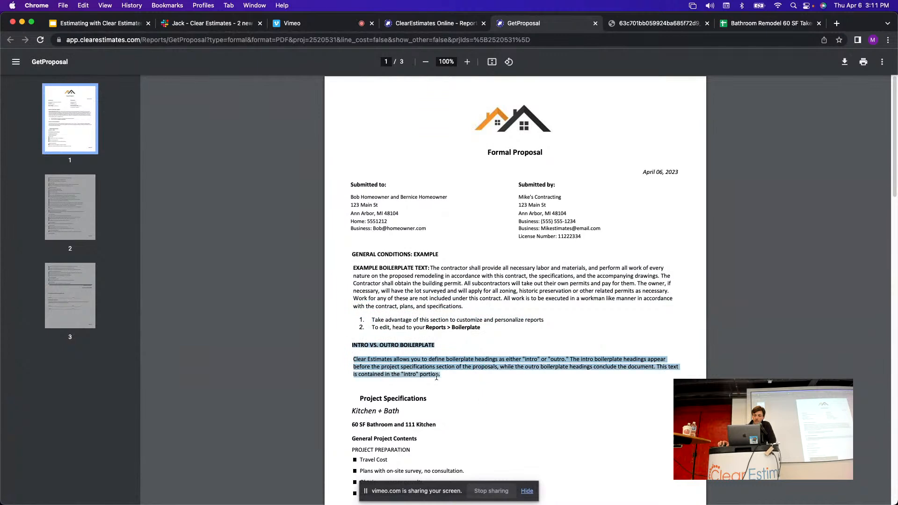
left_click(561, 158)
left_click_drag(481, 155, 547, 155)
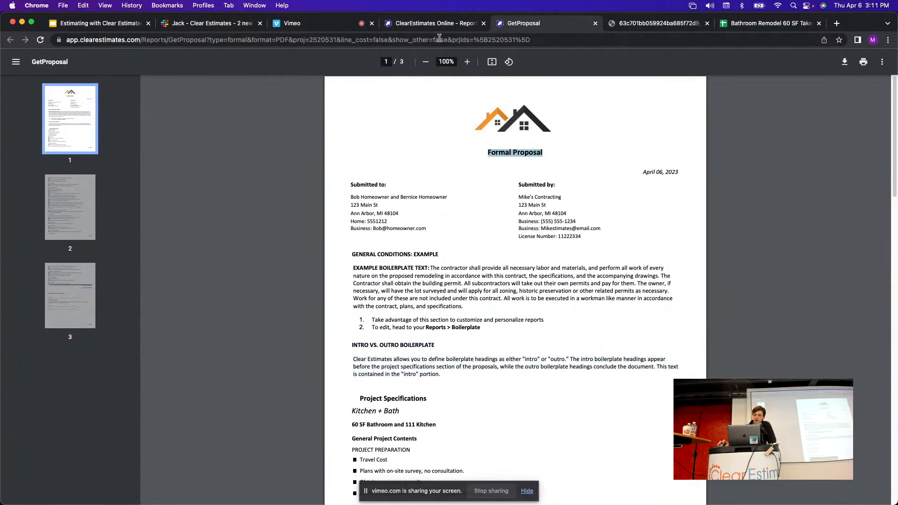
left_click(434, 24)
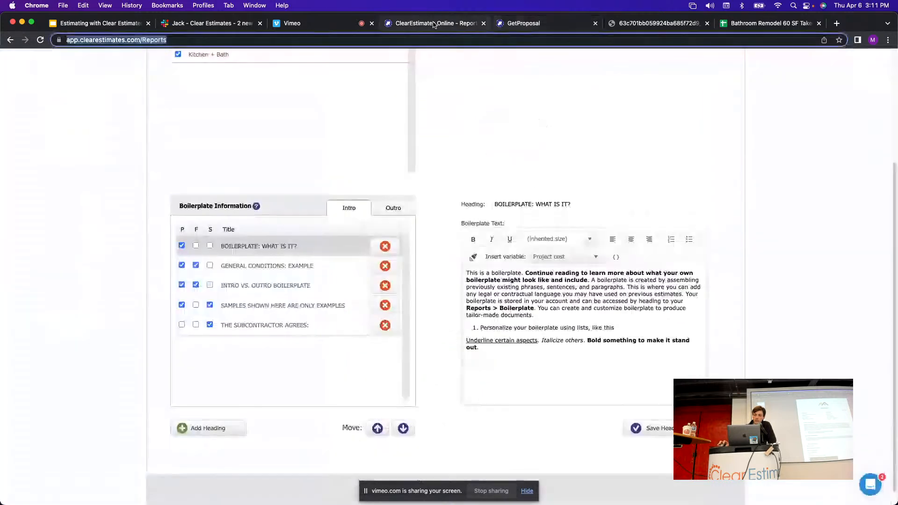
Compare the GENERAL CONDITIONS and INTRO VS. OUTRO heading texts with the proposal PDF.
left_click(243, 269)
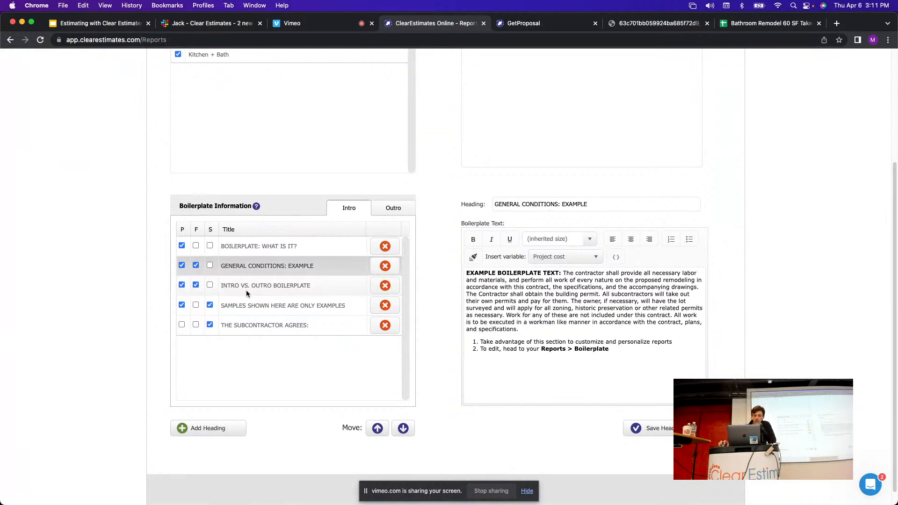
left_click(247, 292)
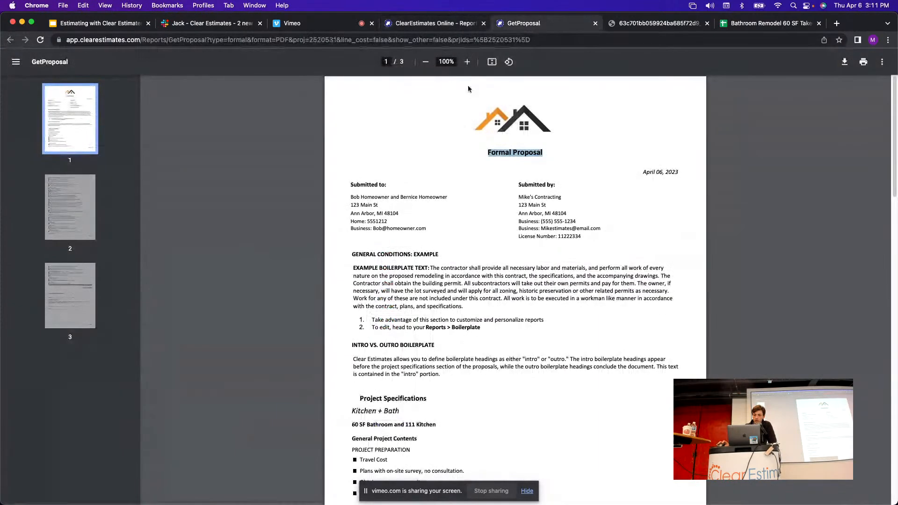
left_click(538, 24)
left_click(418, 24)
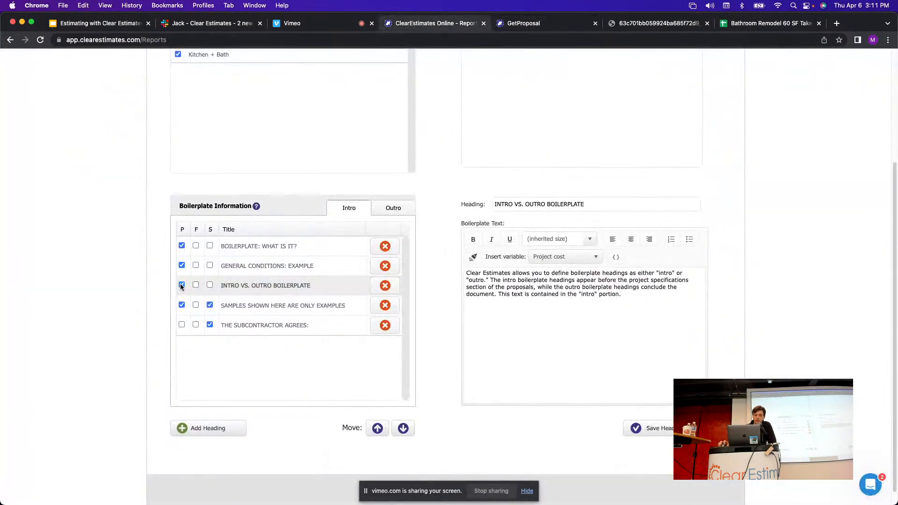
Untick the P/F/S boxes for INTRO VS. OUTRO, GENERAL CONDITIONS and SAMPLES headings.
left_click(182, 286)
left_click(182, 266)
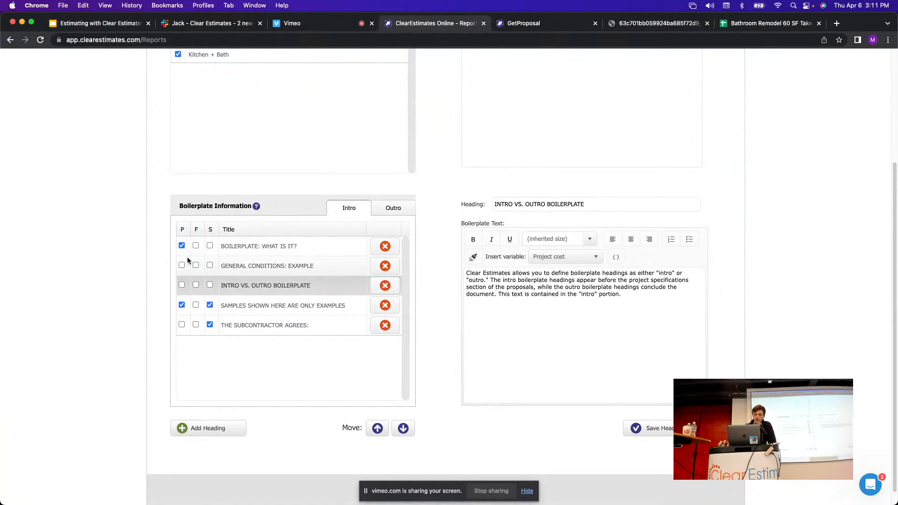
left_click(181, 307)
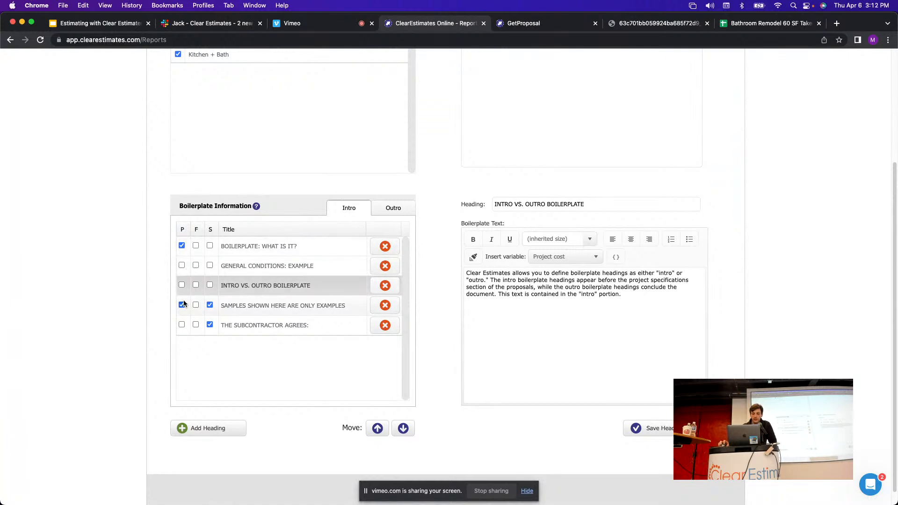
left_click(209, 305)
left_click(182, 248)
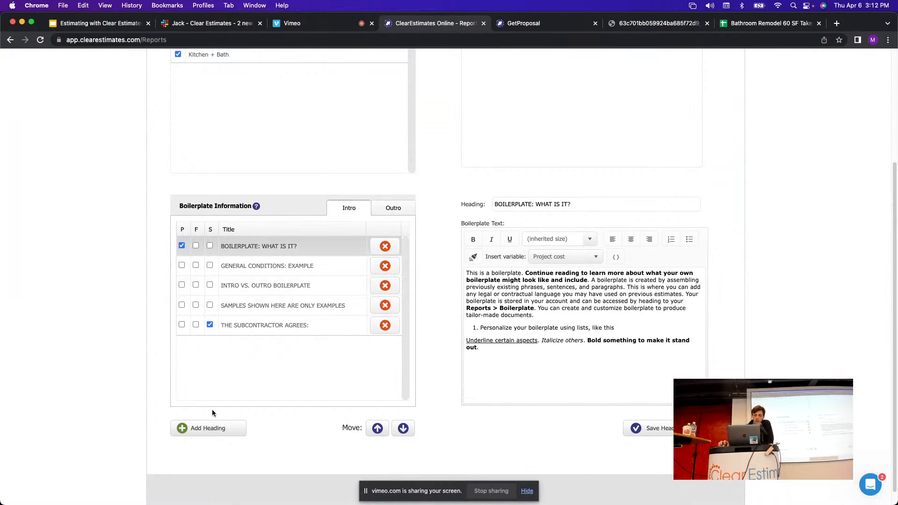
Insert a new heading at the bottom of the intro boilerplate list and select it.
left_click(211, 433)
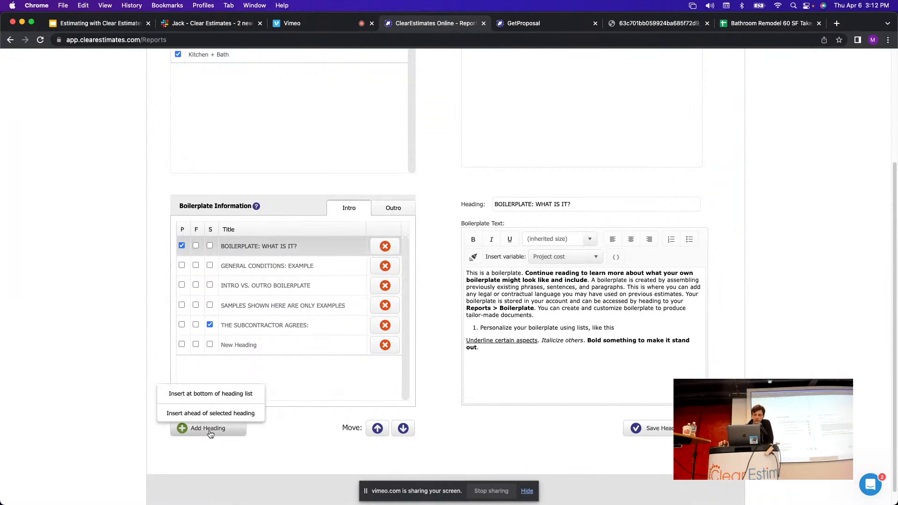
left_click(283, 340)
left_click(286, 325)
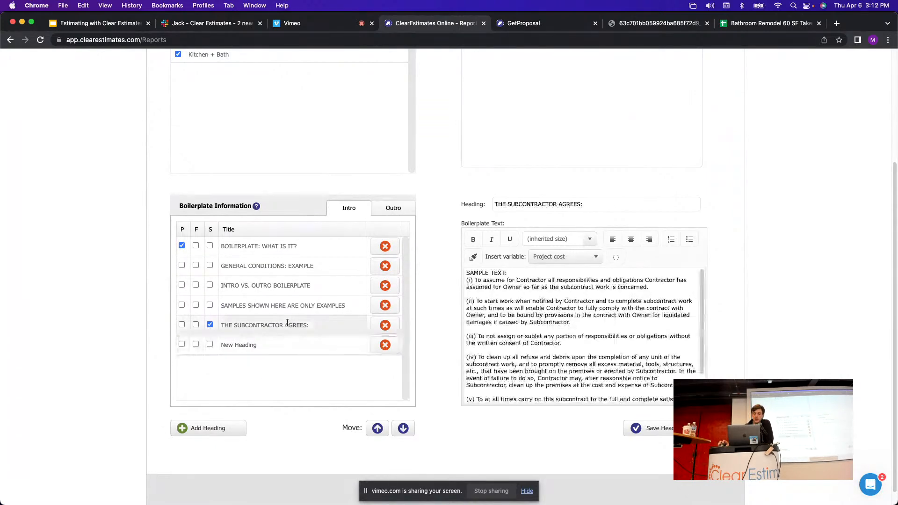
left_click(289, 246)
left_click(268, 346)
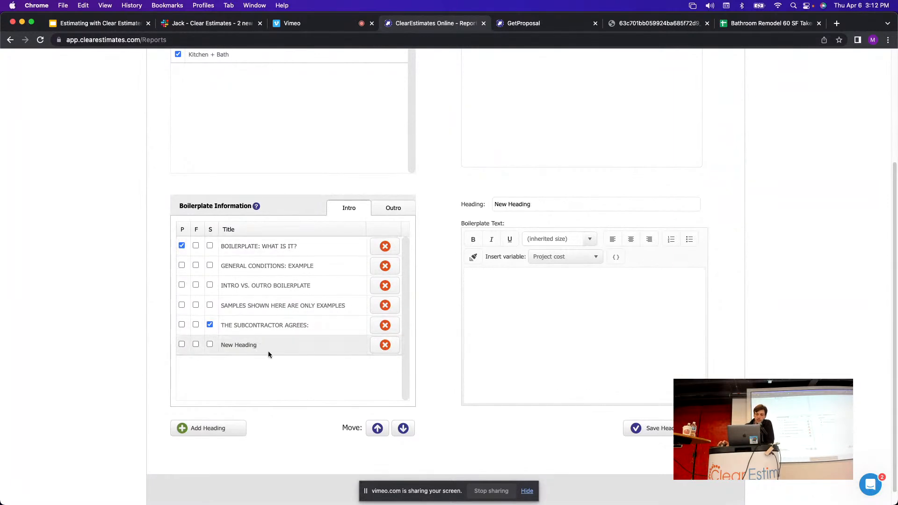
left_click(216, 429)
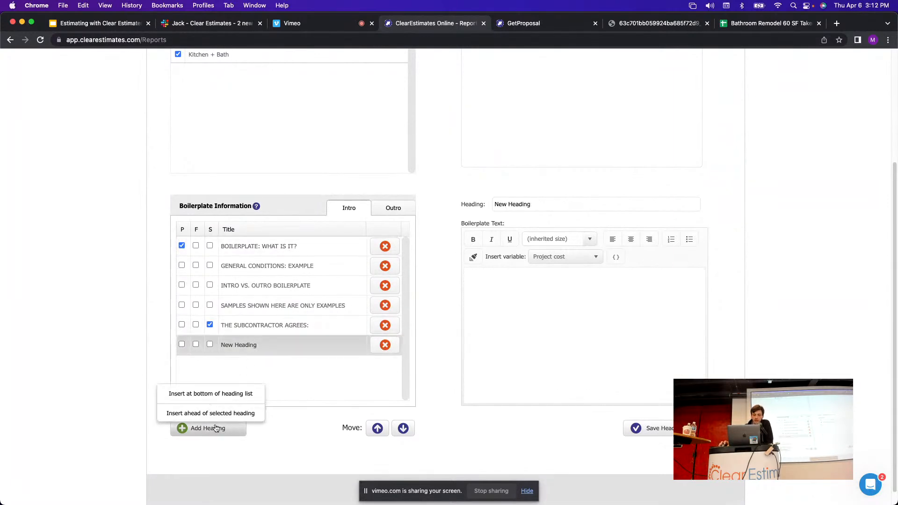
left_click(259, 351)
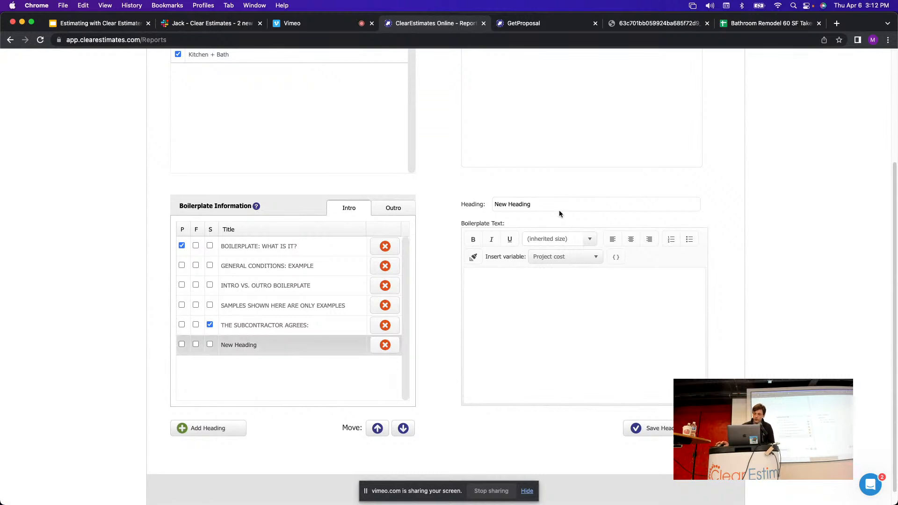
Rename the new heading to General Conditions and save it.
left_click_drag(558, 205, 494, 201)
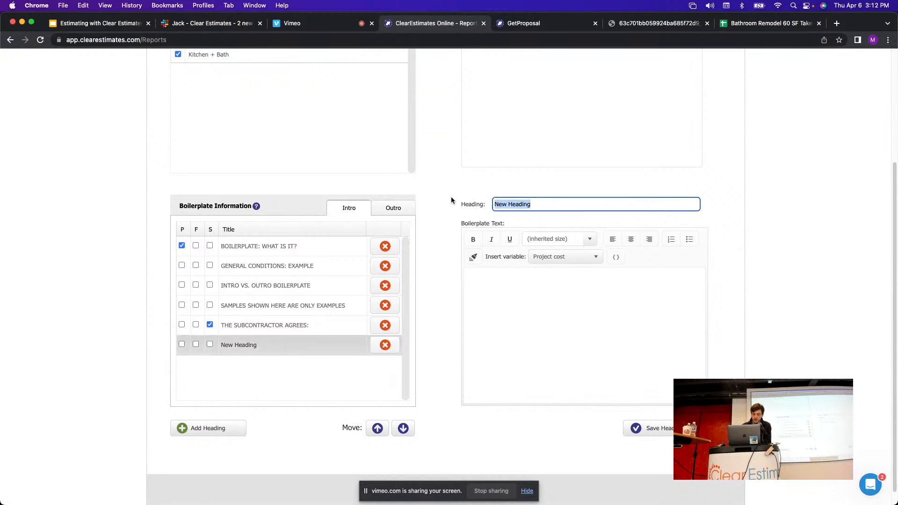
type("Contract")
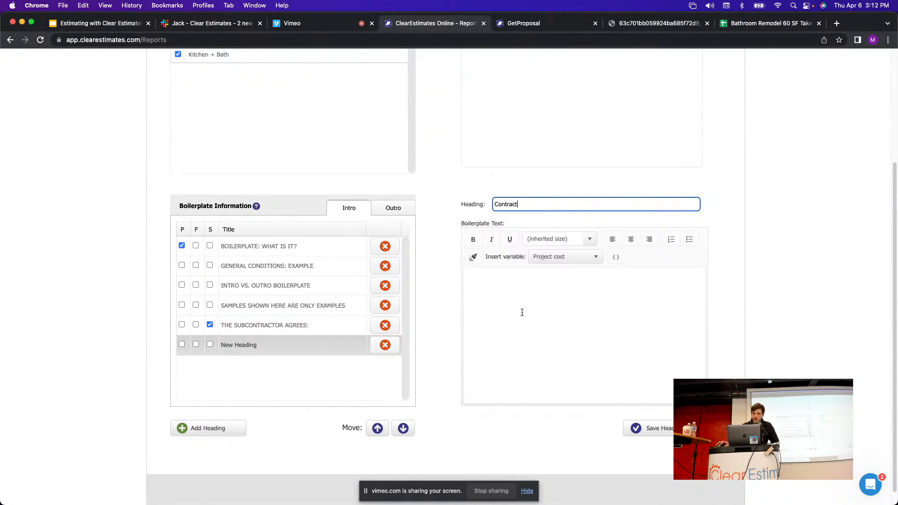
key("Return")
left_click(470, 205)
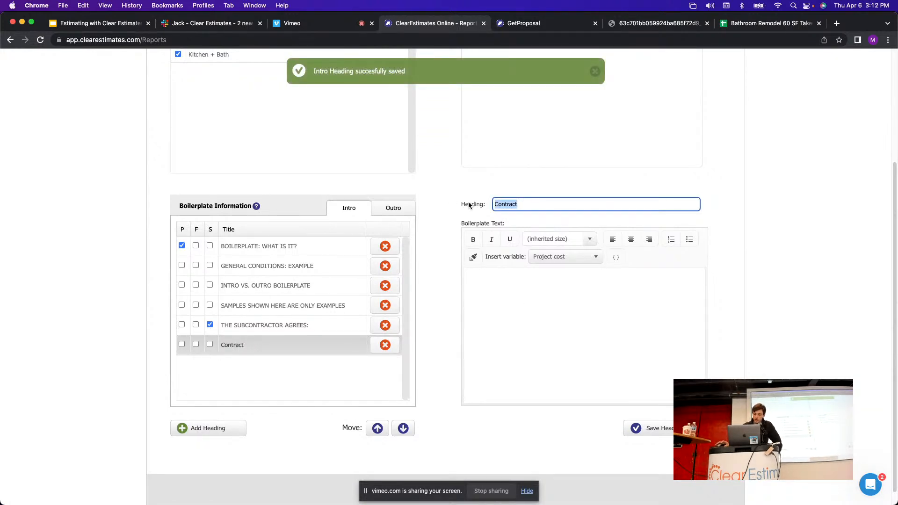
type("General")
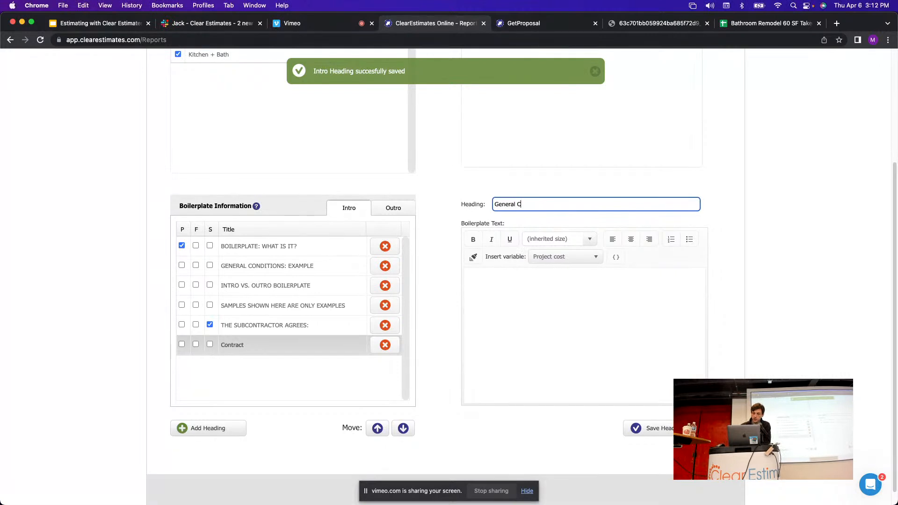
left_click(492, 292)
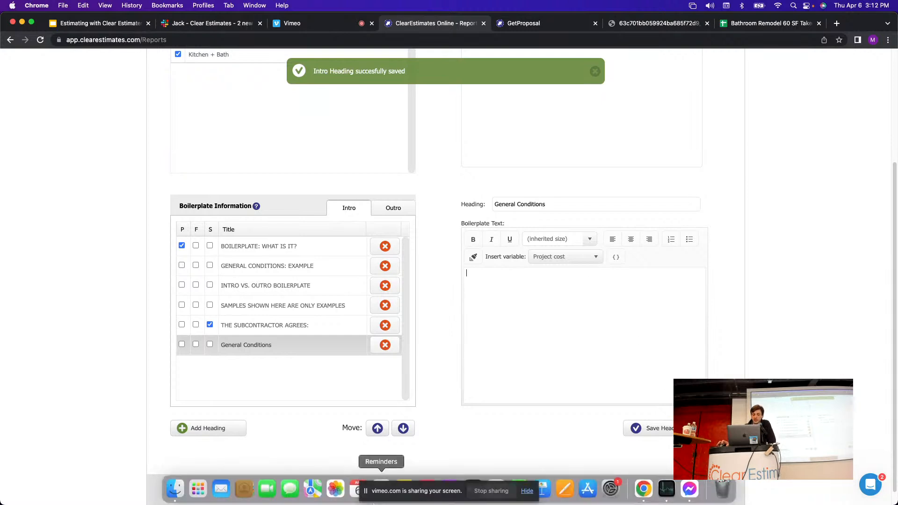
Open the Contract Sample document and copy its whole contract paragraph.
left_click(166, 499)
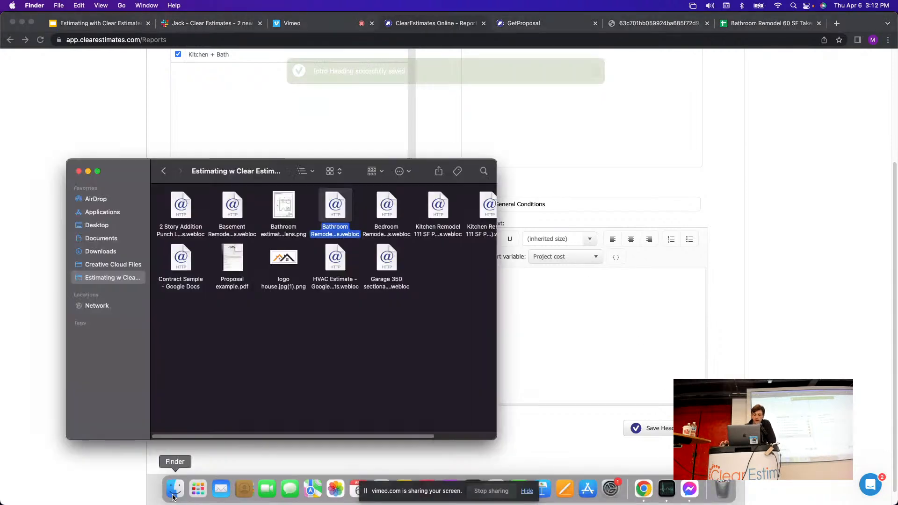
left_click(307, 357)
double_click(181, 259)
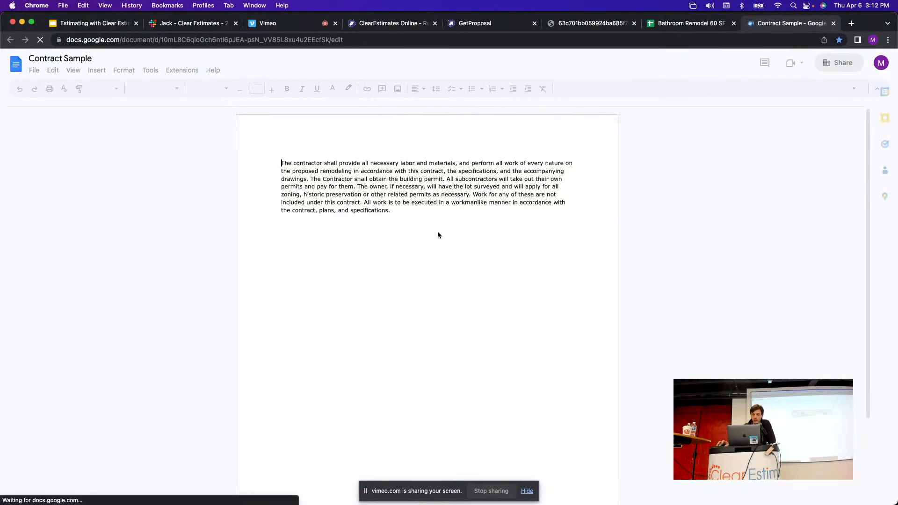
left_click_drag(395, 211, 268, 150)
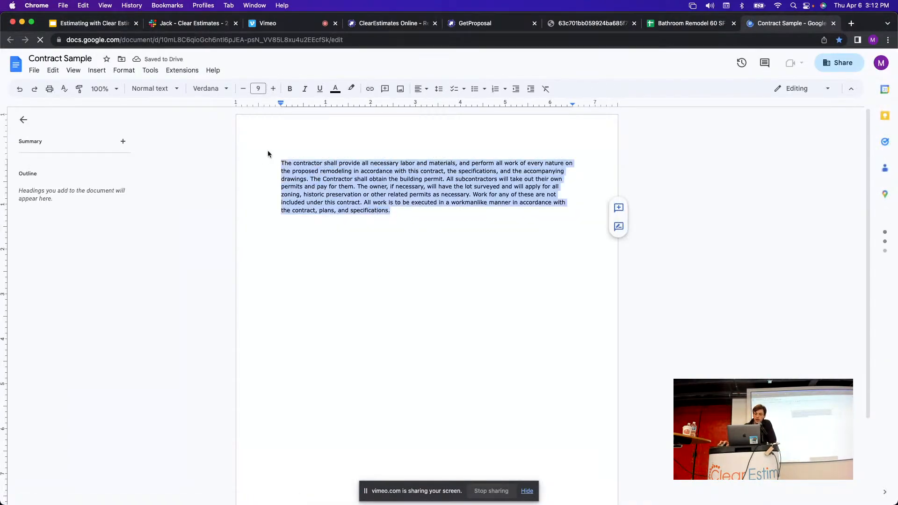
right_click(313, 168)
left_click(344, 192)
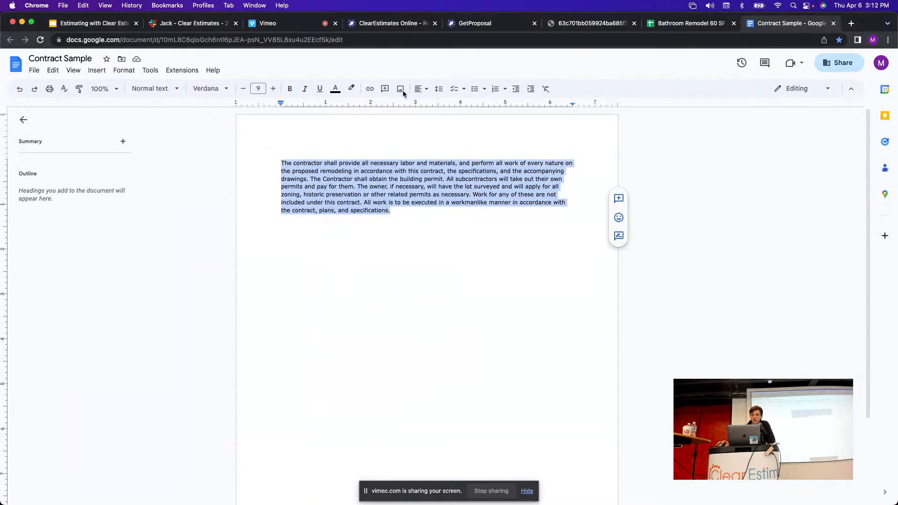
left_click(409, 27)
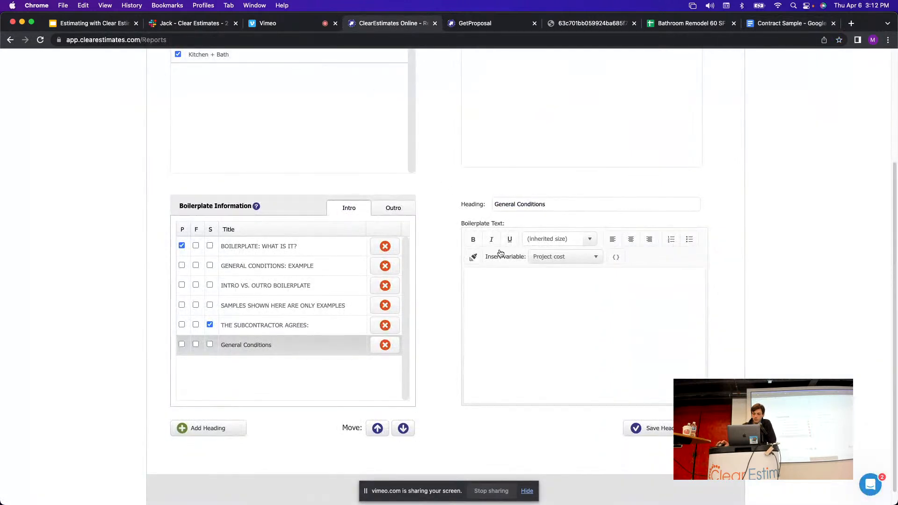
Paste the contract paragraph as General Conditions' boilerplate text and save the heading.
right_click(488, 276)
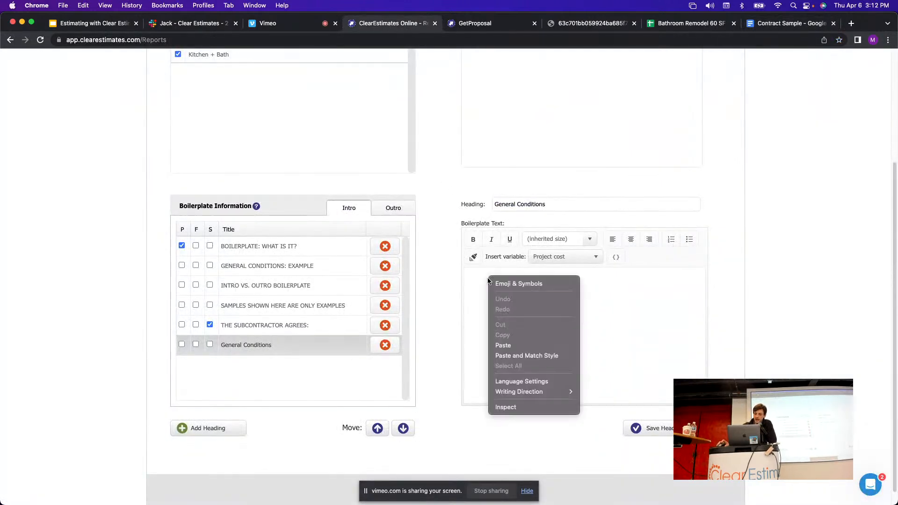
left_click(515, 342)
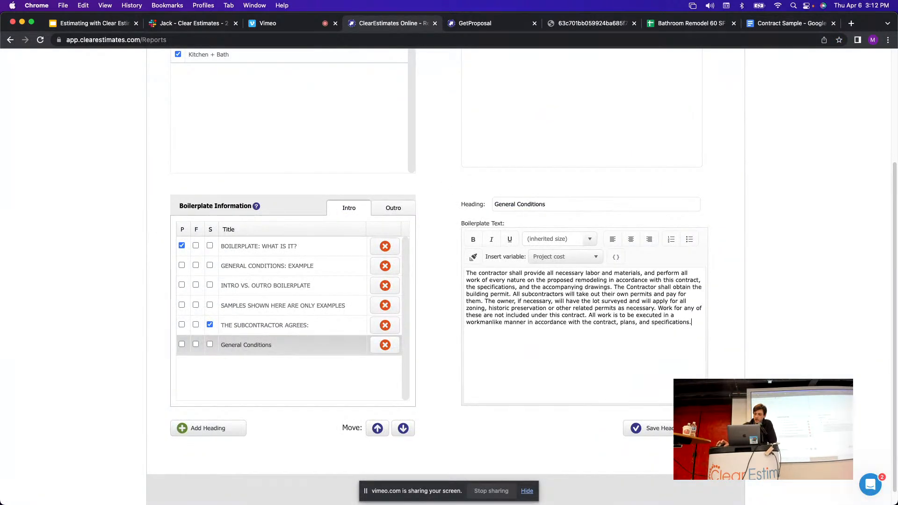
left_click(669, 429)
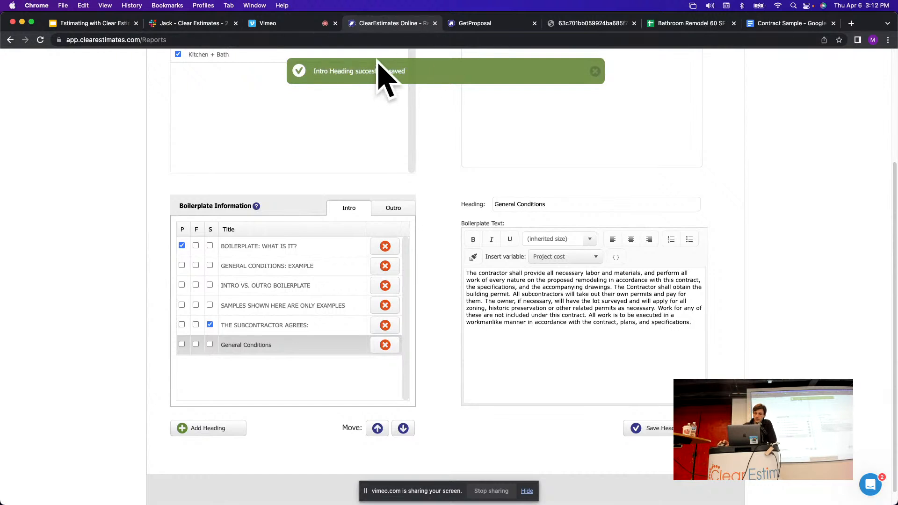
scroll(446, 236, "up", 3)
scroll(446, 241, "up", 3)
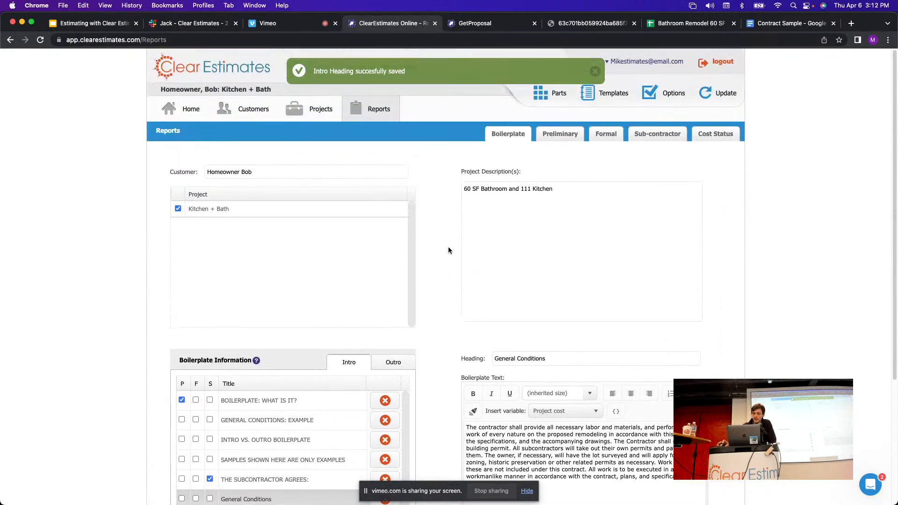
Print the Kitchen + Bath proposal to PDF from the project page, closing the old tabs.
left_click(316, 116)
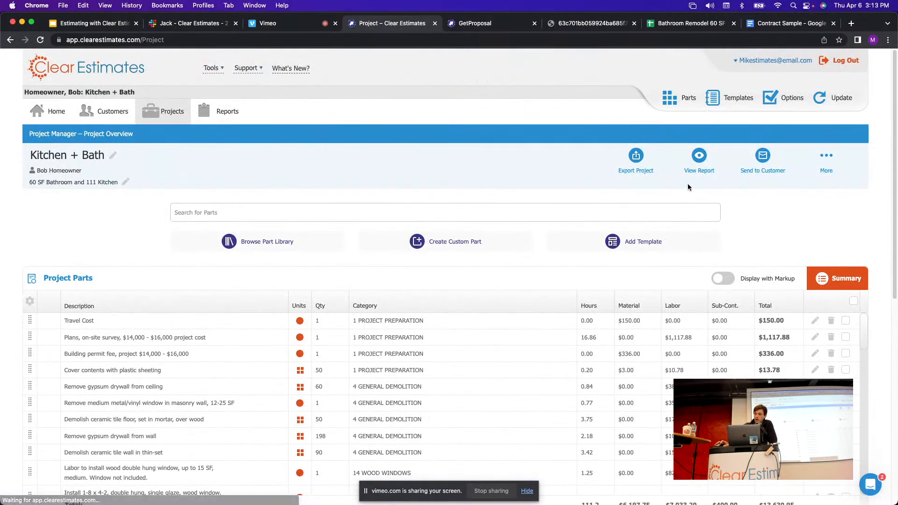
left_click(699, 158)
left_click(670, 192)
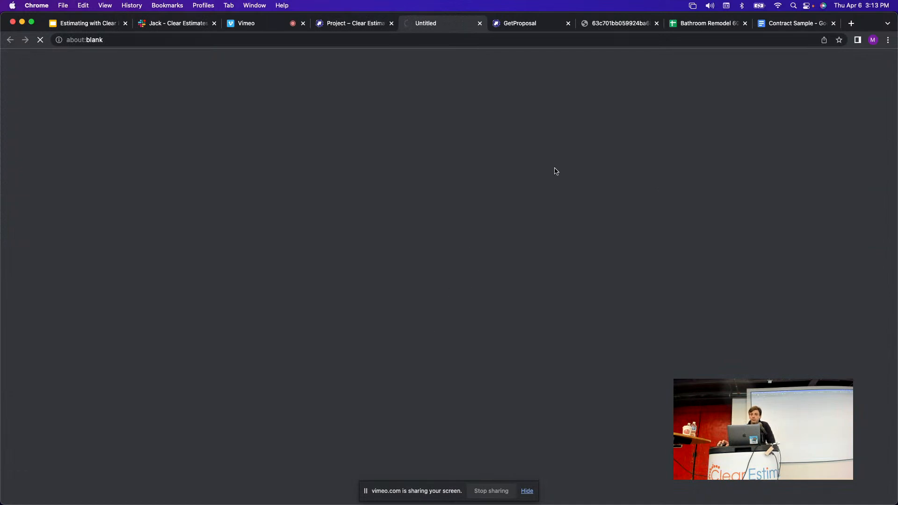
left_click(569, 23)
left_click(568, 23)
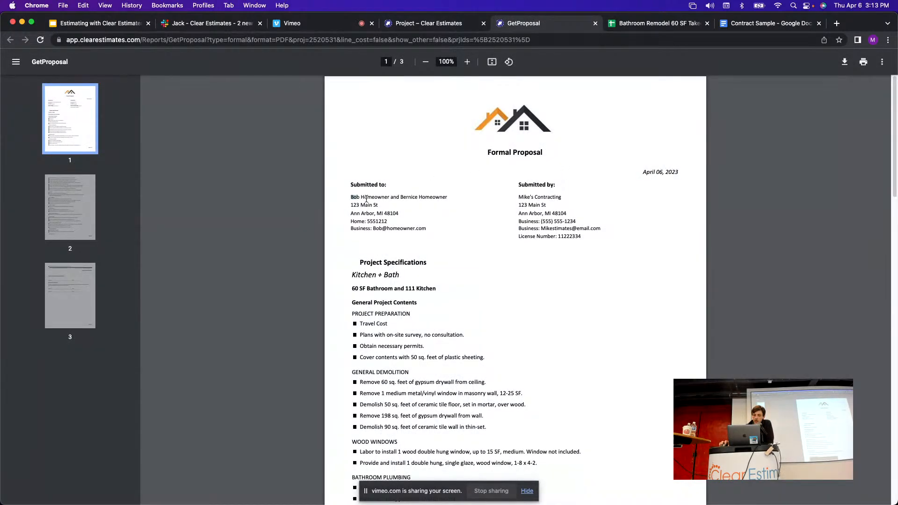
Review the new PDF's Submitted to block and pages, then return to the project.
left_click_drag(366, 200, 413, 226)
left_click(439, 228)
scroll(475, 197, "down", 2)
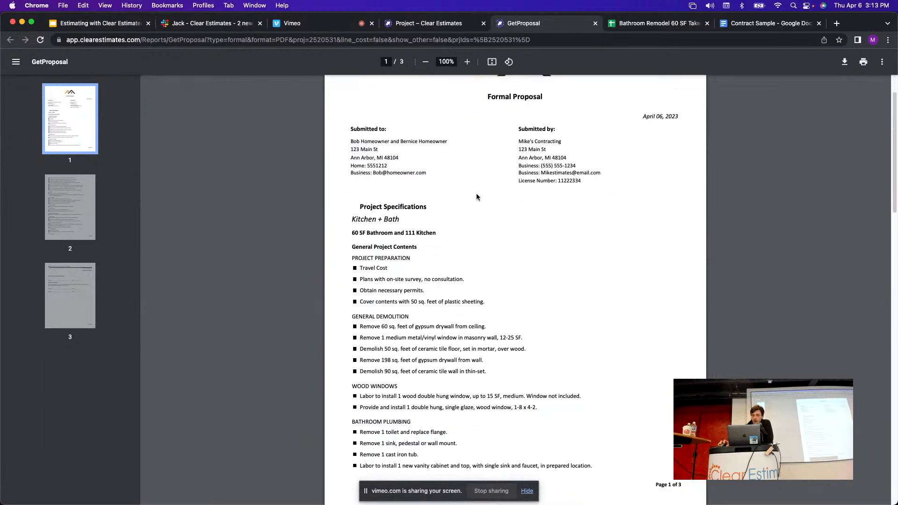
scroll(476, 196, "up", 2)
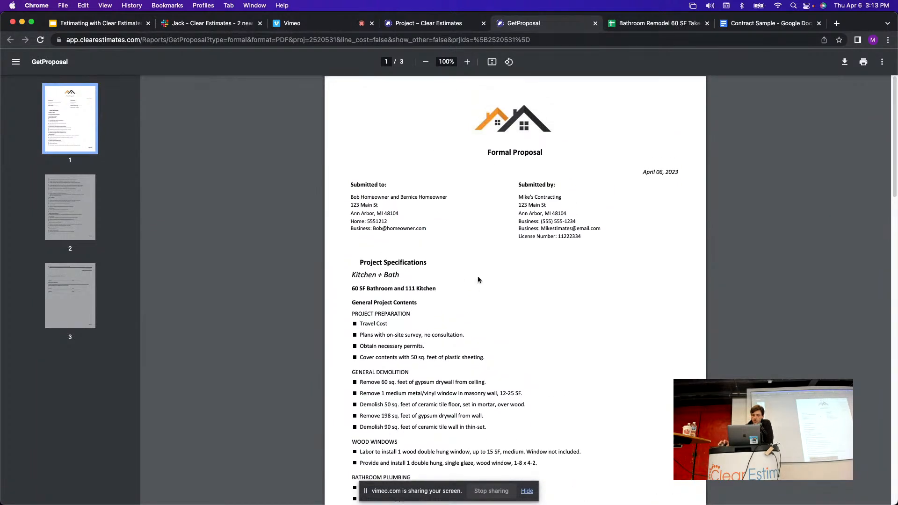
left_click(423, 24)
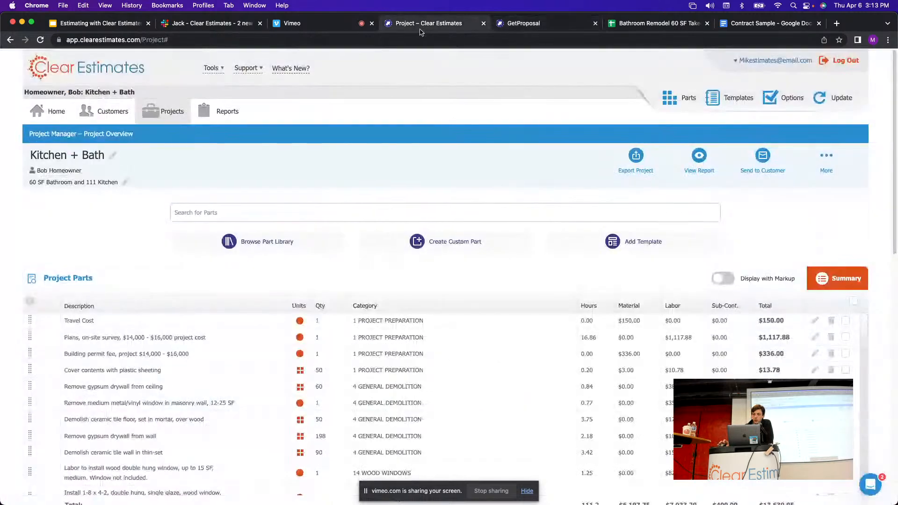
From the Reports page, close the outdated proposal PDF tab.
left_click(233, 112)
scroll(412, 192, "down", 5)
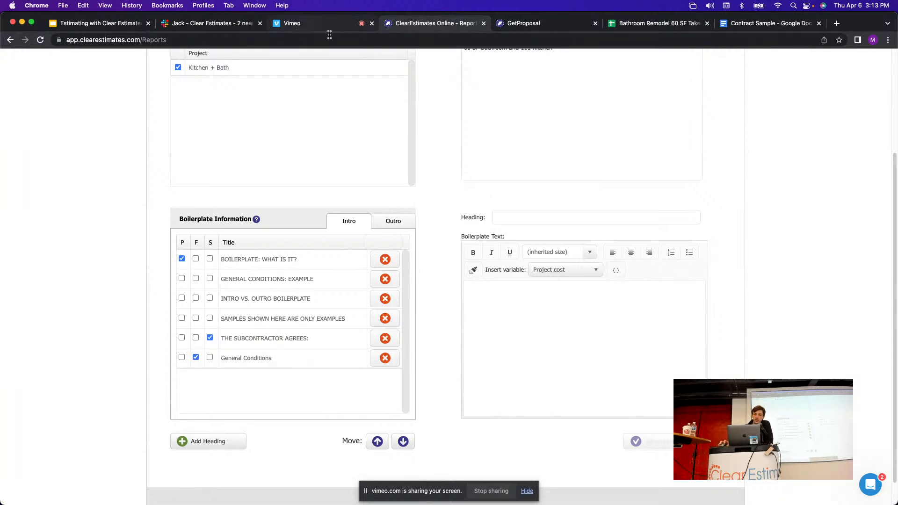
left_click(545, 27)
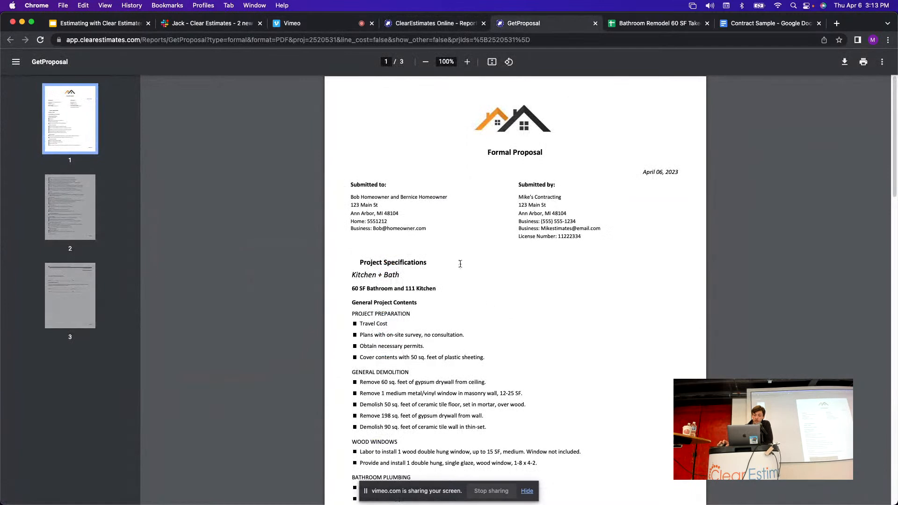
left_click(595, 23)
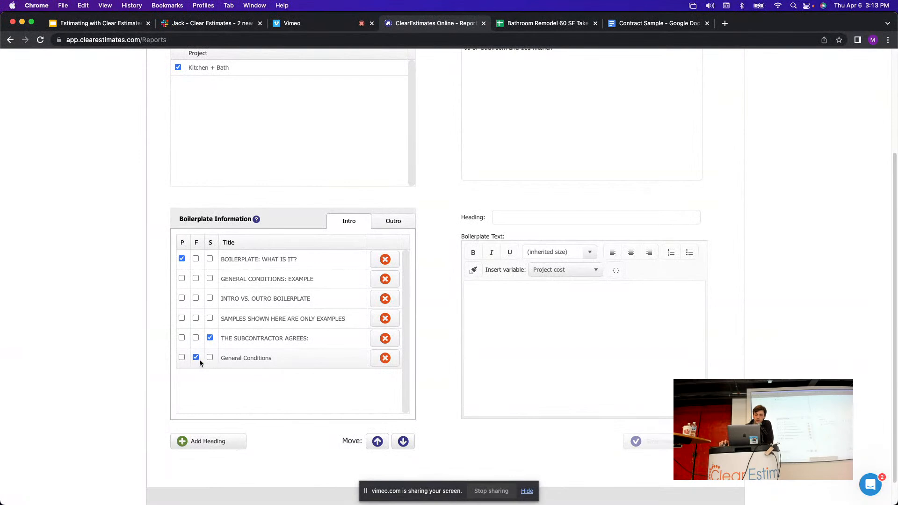
scroll(353, 283, "up", 5)
Regenerate the proposal PDF and confirm General Conditions precedes Project Specifications.
left_click(321, 110)
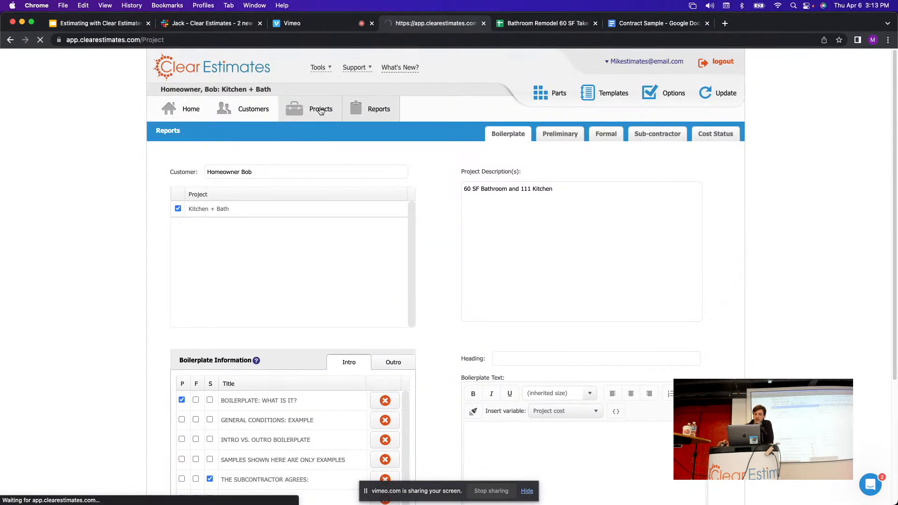
left_click(698, 159)
left_click(655, 193)
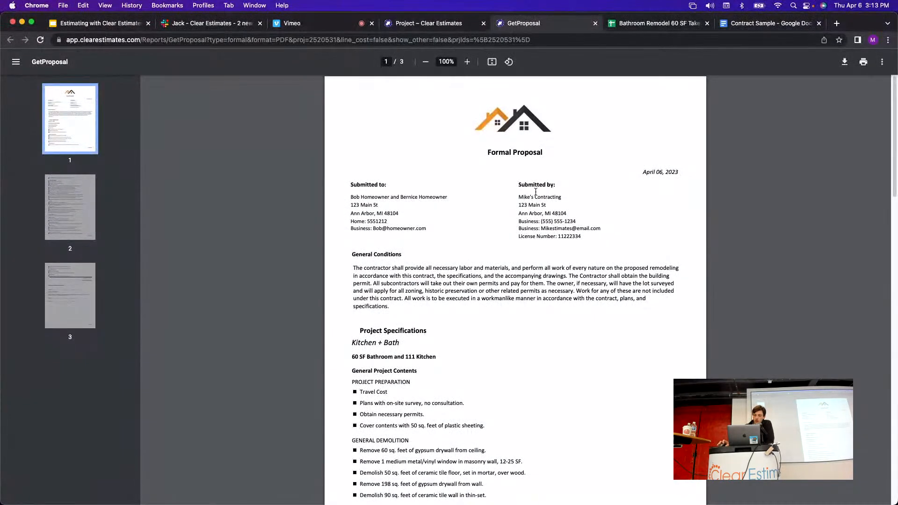
scroll(536, 192, "down", 1)
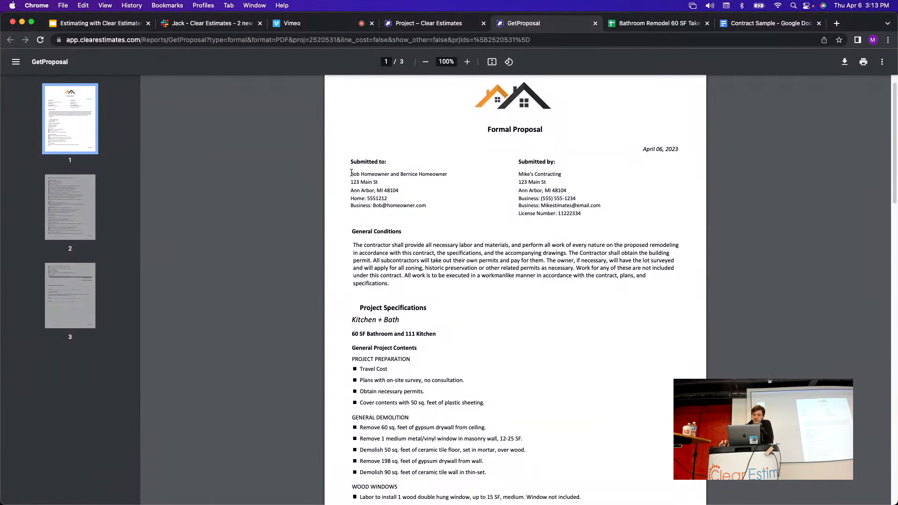
left_click_drag(352, 173, 396, 289)
left_click(446, 295)
scroll(466, 281, "down", 1)
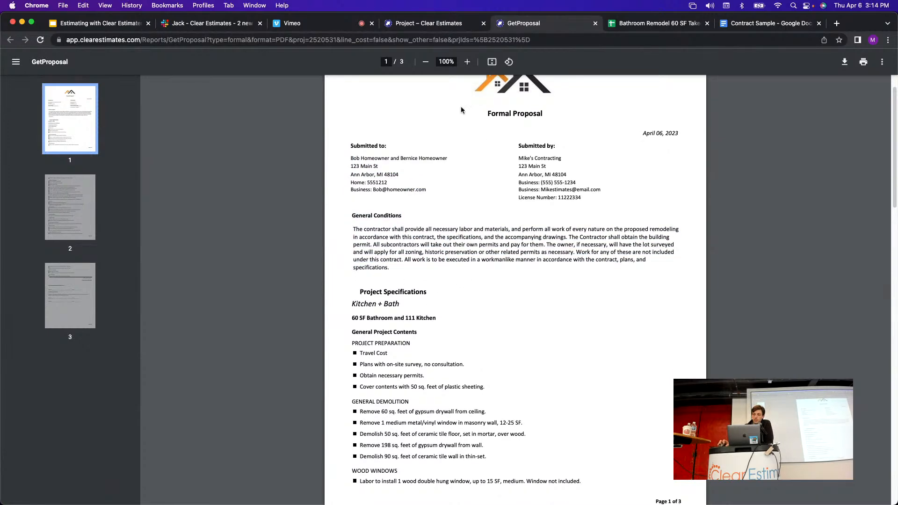
left_click(438, 26)
left_click(218, 111)
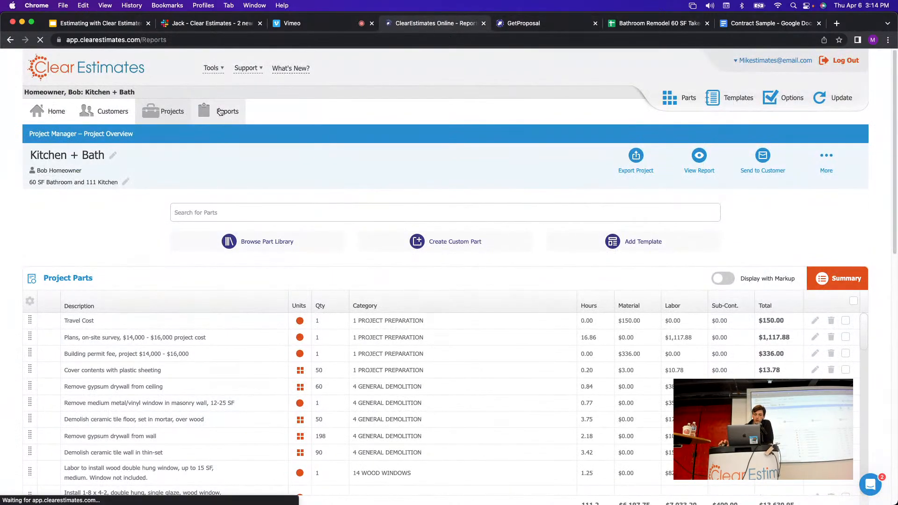
Show the outro boilerplate and load the ACCEPTANCE OF PROPOSAL text.
scroll(356, 281, "down", 5)
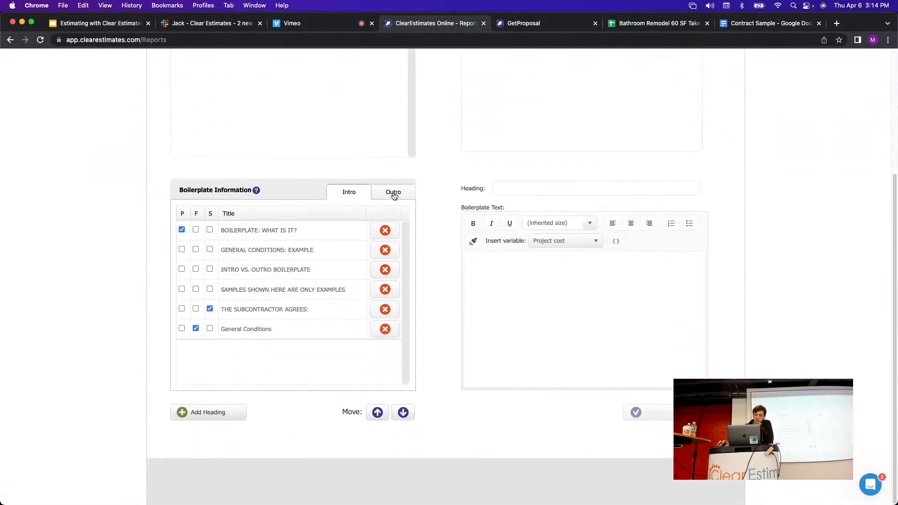
left_click(390, 193)
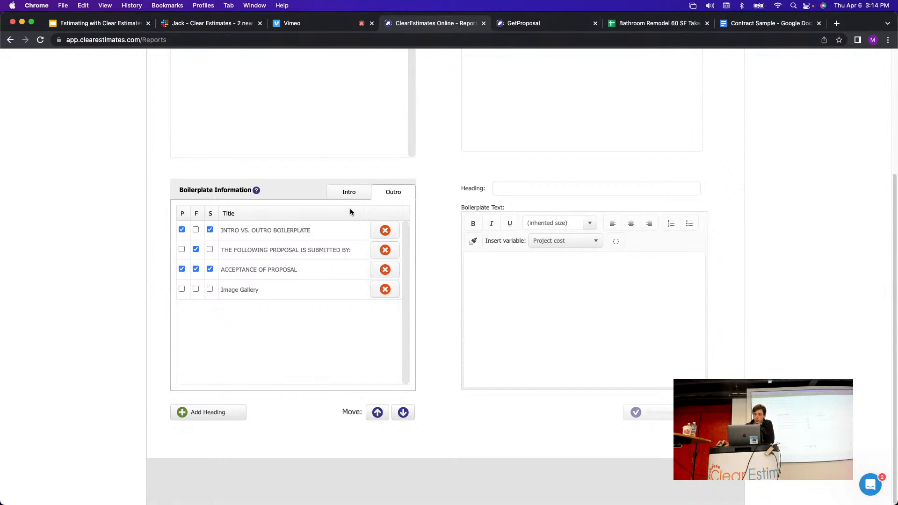
left_click(296, 269)
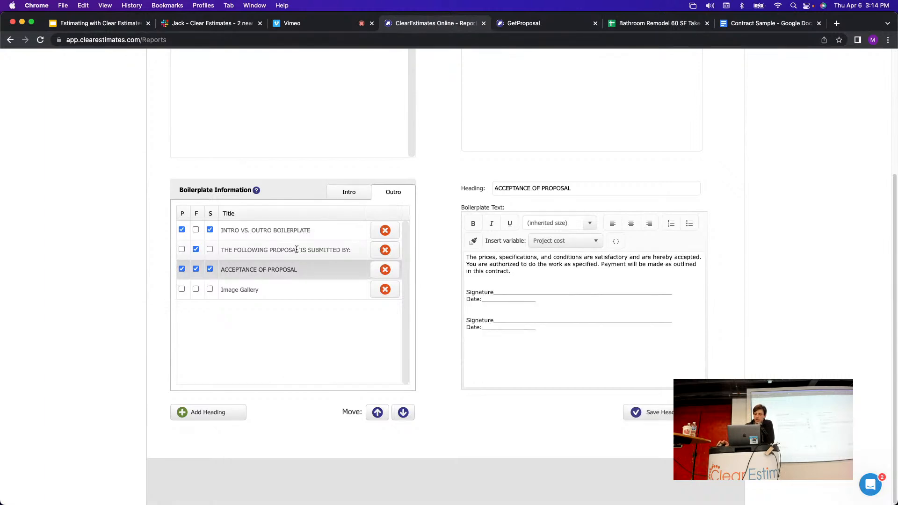
left_click(291, 234)
left_click(275, 274)
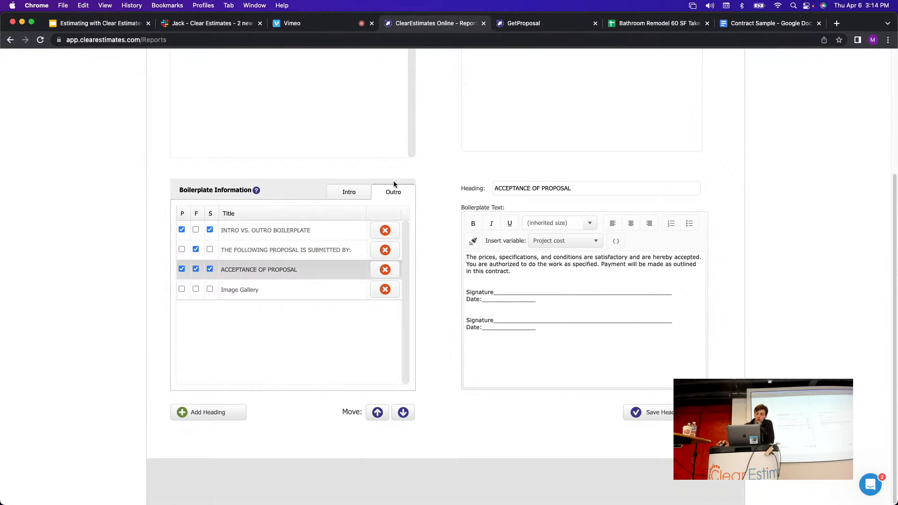
Scroll through the three-page formal proposal PDF, then close it.
left_click(513, 24)
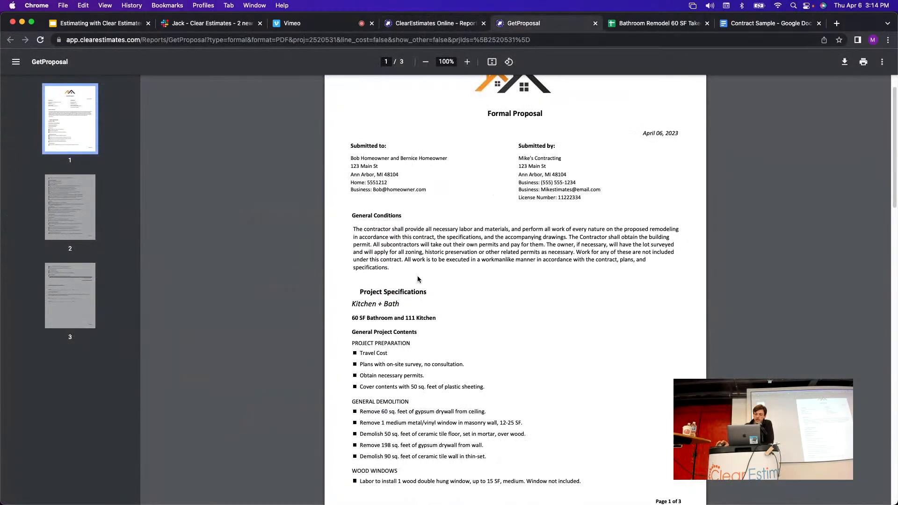
scroll(484, 257, "down", 2)
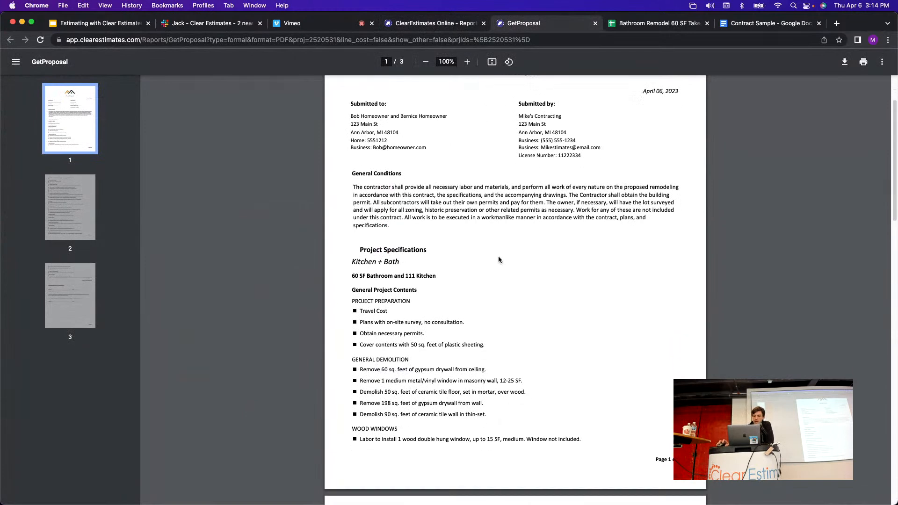
scroll(449, 237, "down", 2)
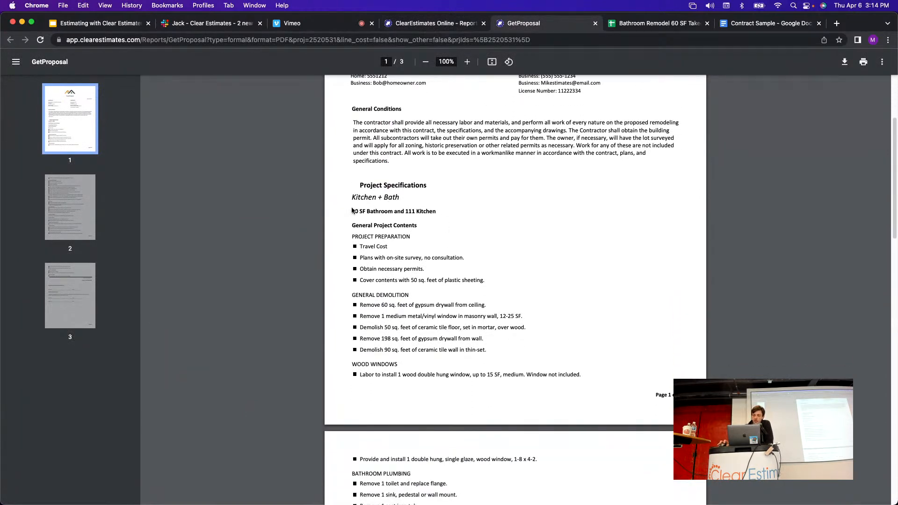
scroll(460, 240, "down", 2)
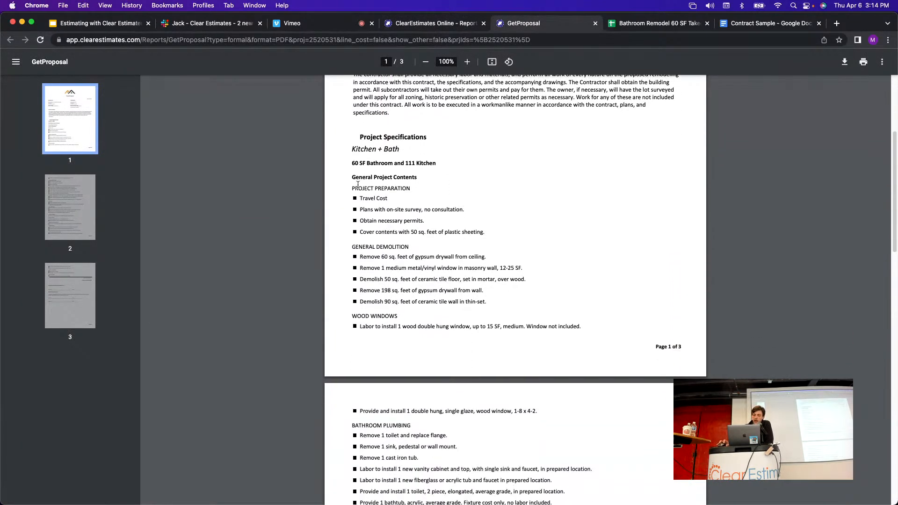
scroll(455, 229, "down", 11)
scroll(454, 226, "down", 16)
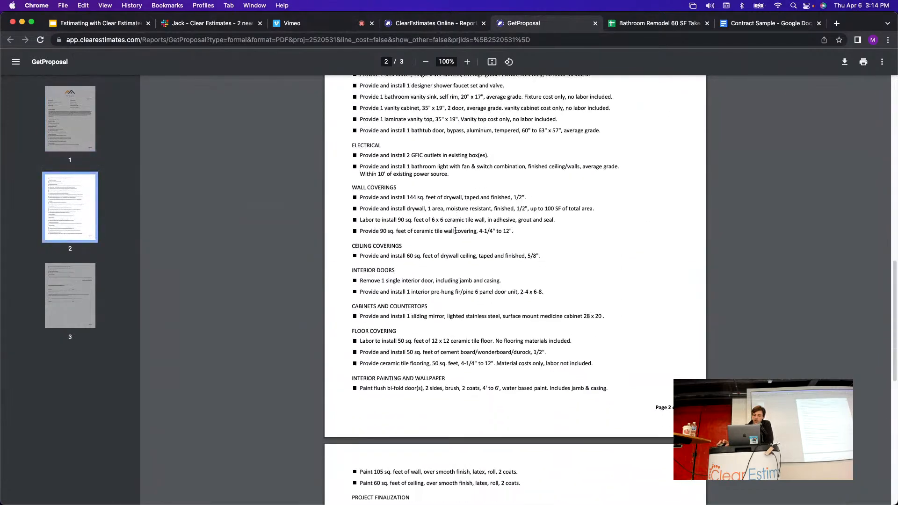
scroll(529, 321, "up", 10)
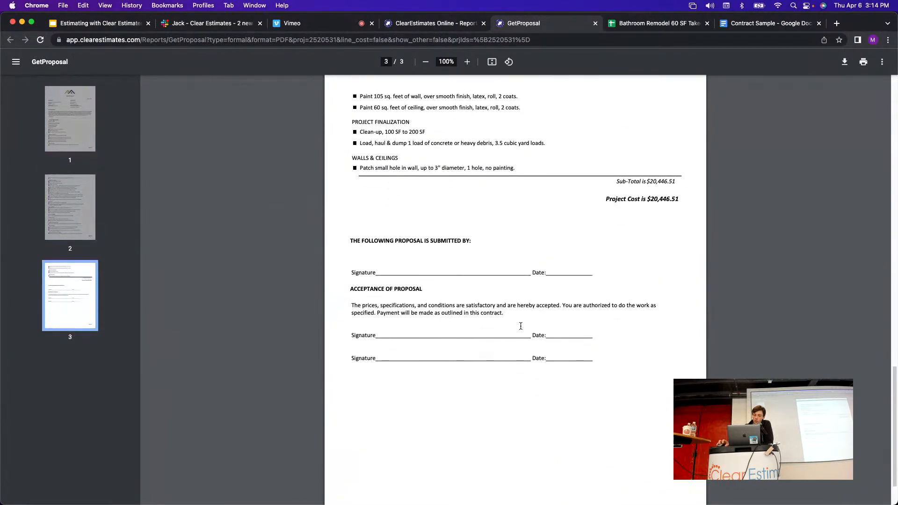
scroll(519, 324, "up", 10)
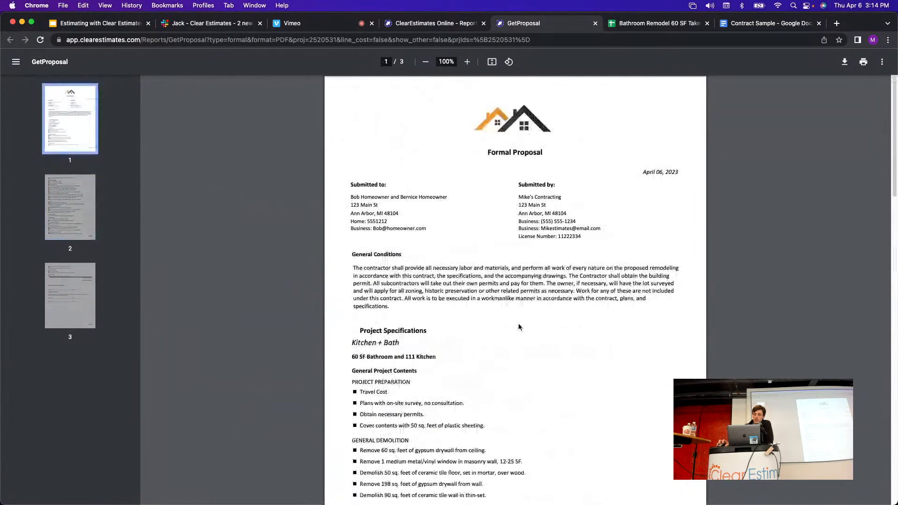
left_click(595, 23)
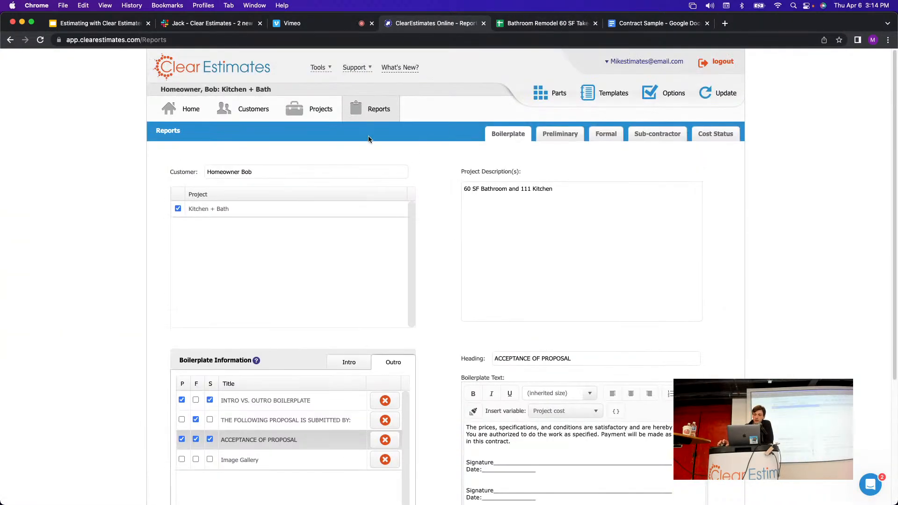
Open the Kitchen + Bath project page and scroll to the empty Alternates and Components panels.
left_click(313, 115)
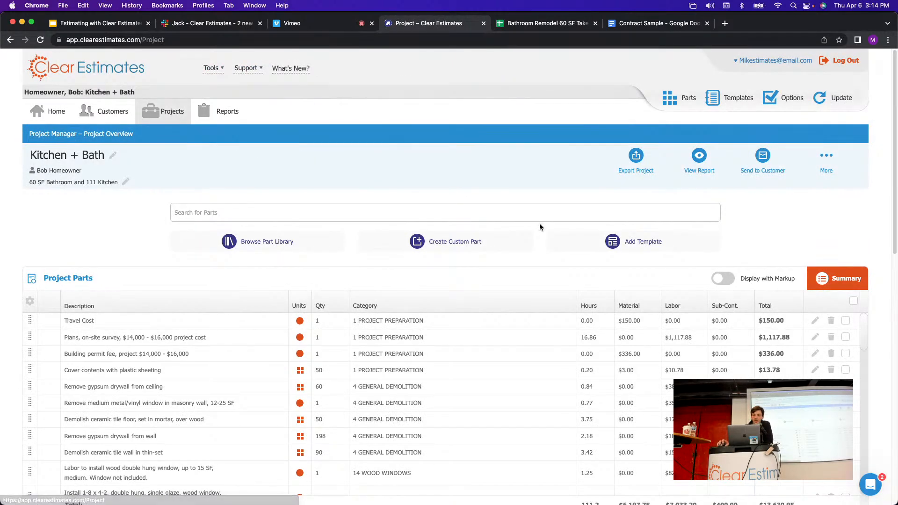
scroll(534, 211, "down", 1)
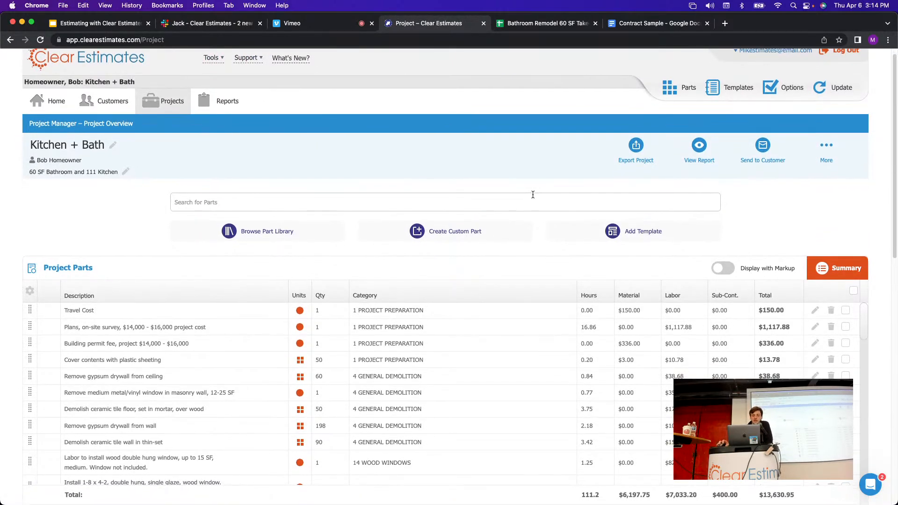
scroll(534, 195, "down", 1)
scroll(603, 179, "down", 1)
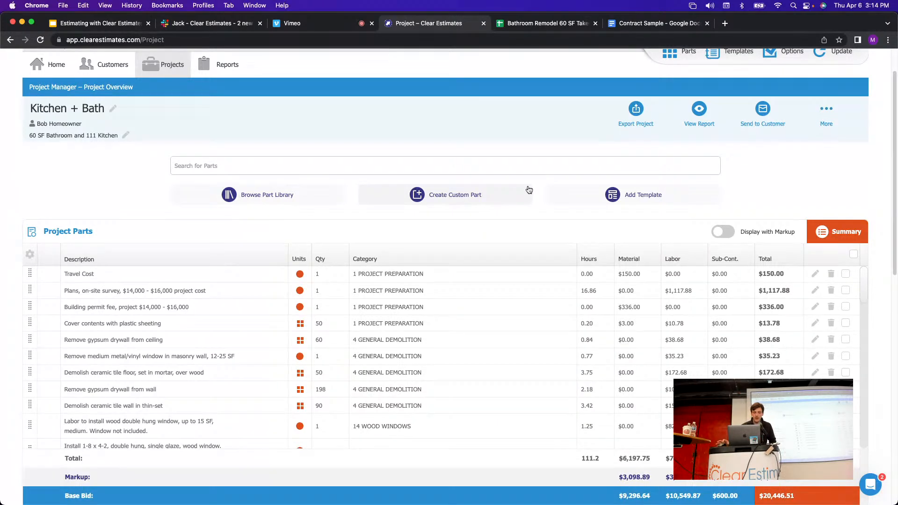
scroll(780, 164, "down", 3)
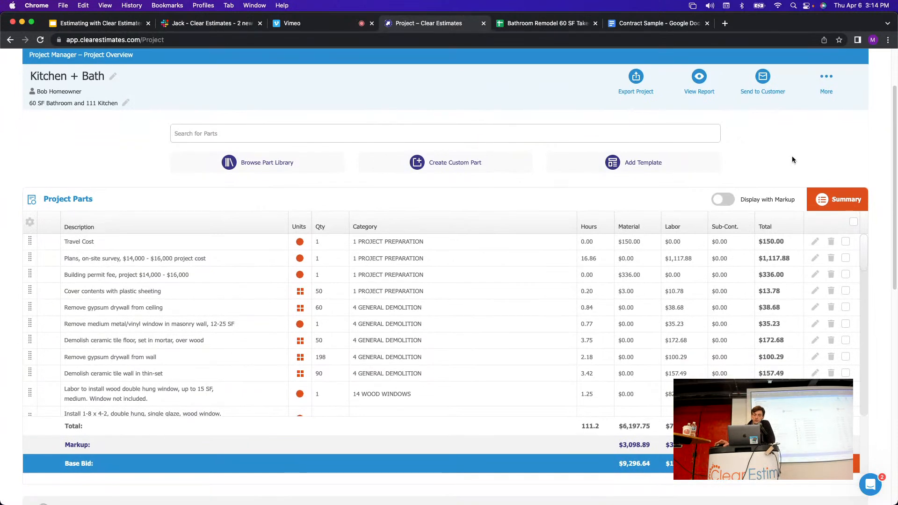
scroll(790, 158, "down", 1)
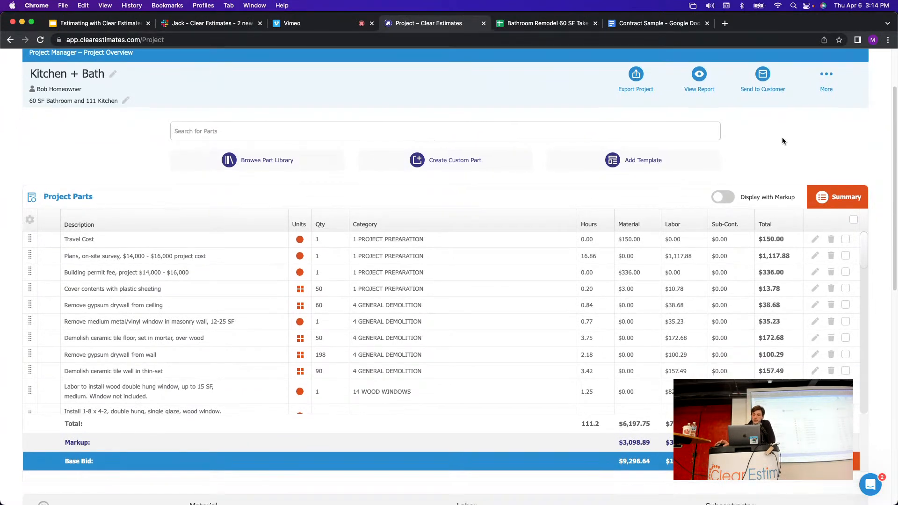
scroll(783, 140, "down", 10)
scroll(786, 146, "down", 5)
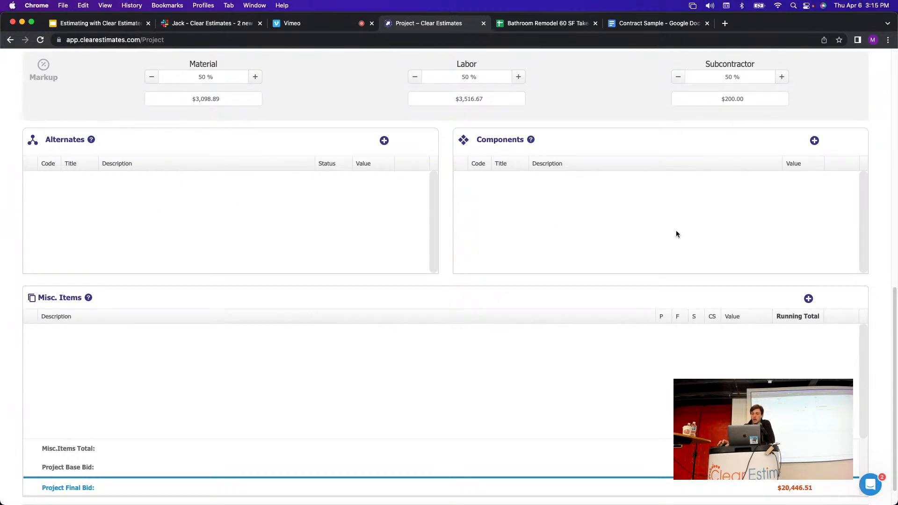
scroll(556, 234, "up", 2)
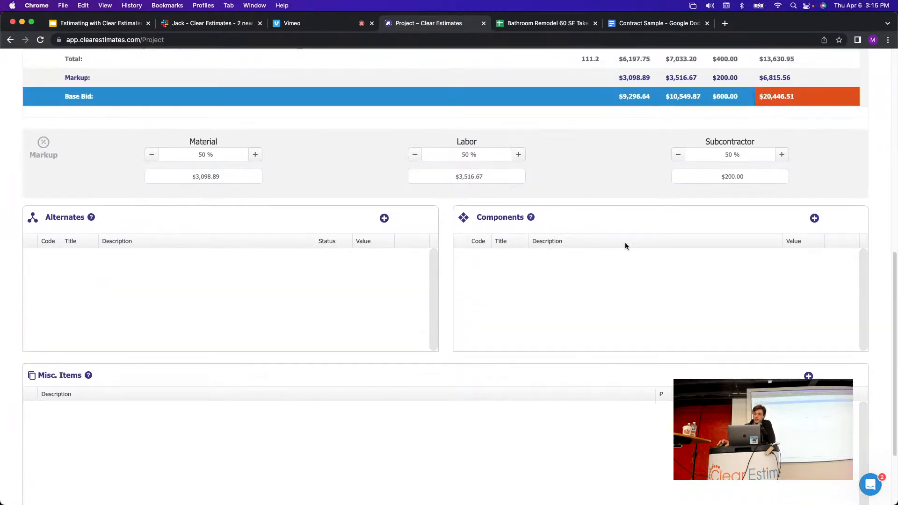
Create a new component titled 'Bathroom', described '60 SF Bathroom', then go back to the Kitchen + Bath project.
left_click(815, 218)
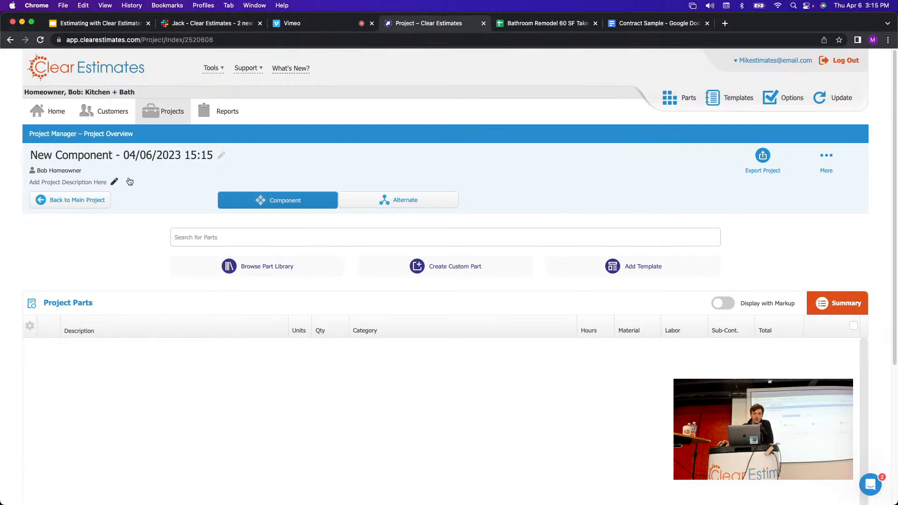
left_click(113, 156)
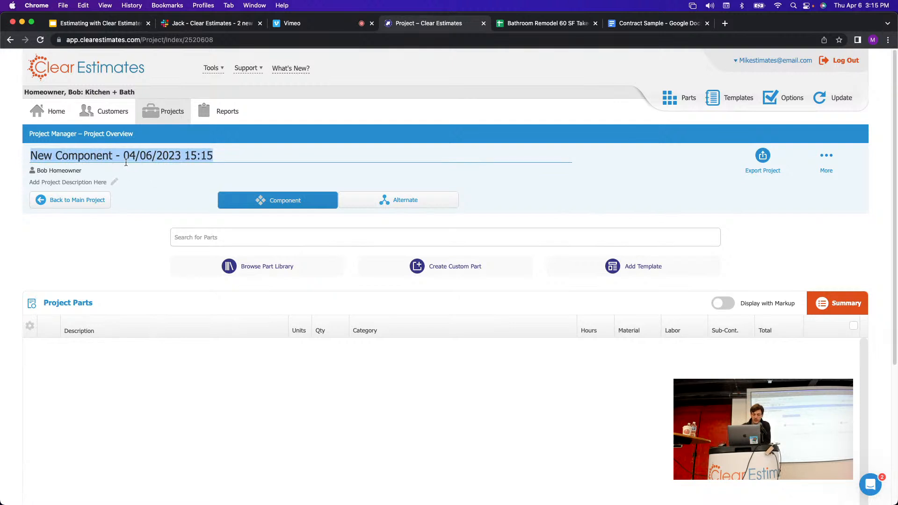
type("Bathroo")
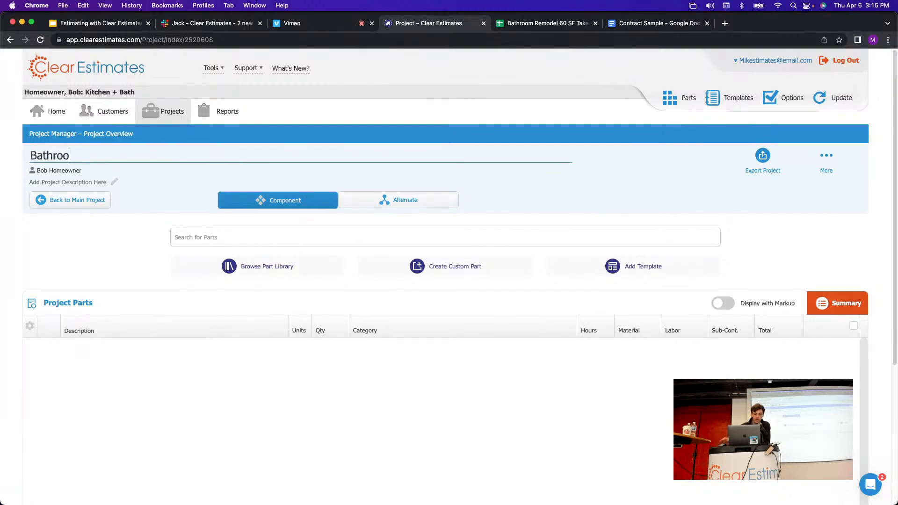
type("m")
left_click(69, 182)
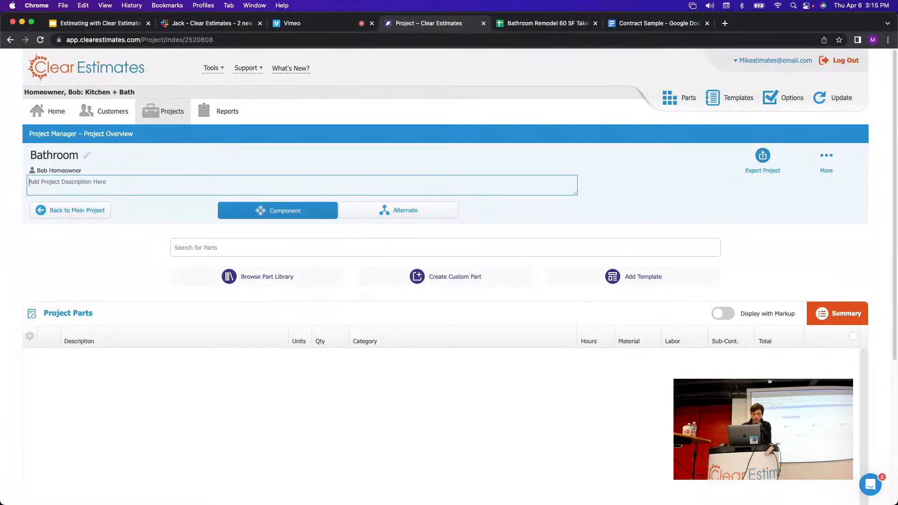
type("60 SF Bathroom")
left_click(116, 221)
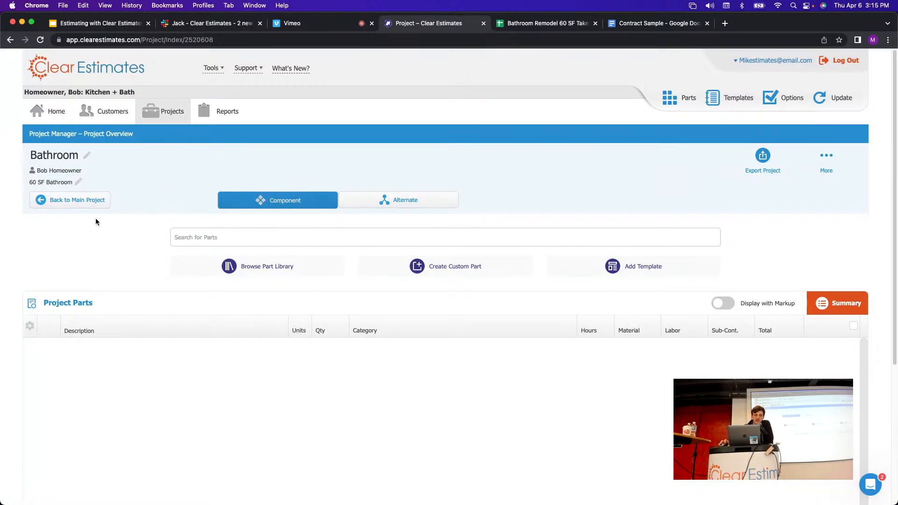
left_click(71, 204)
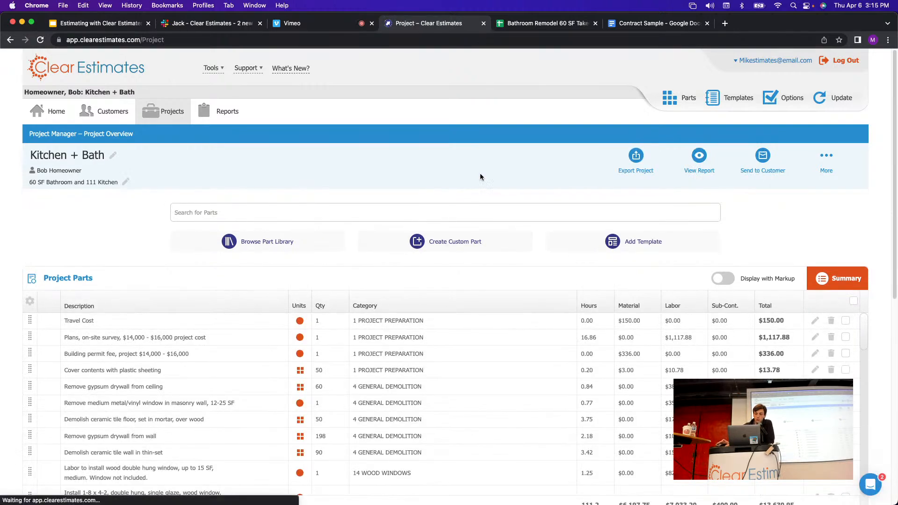
scroll(531, 184, "down", 3)
scroll(522, 207, "down", 3)
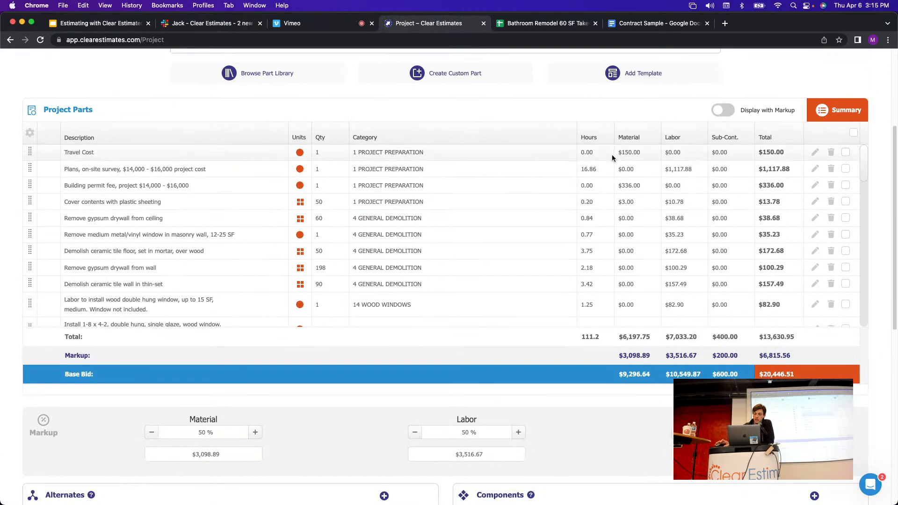
scroll(580, 369, "down", 8)
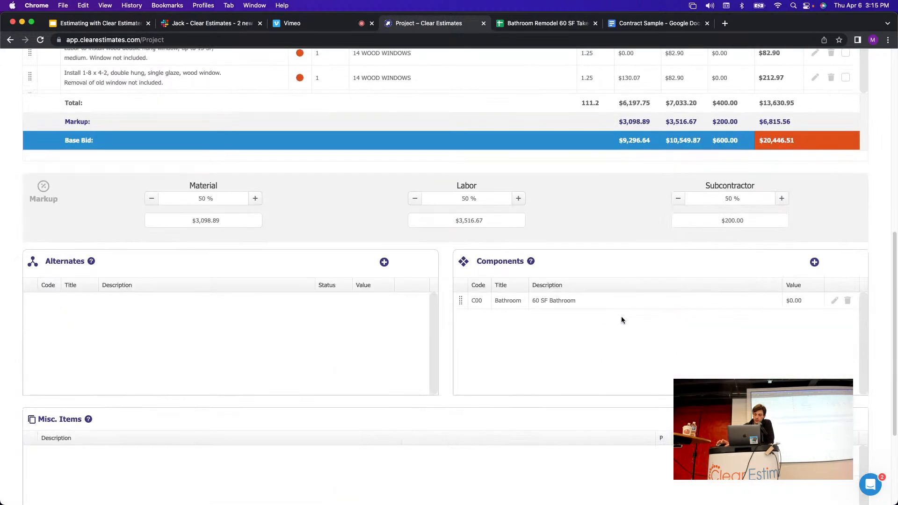
Add a second component titled 'Kitchen' with the description '111 SF Kitchen', then return to the project.
left_click(815, 263)
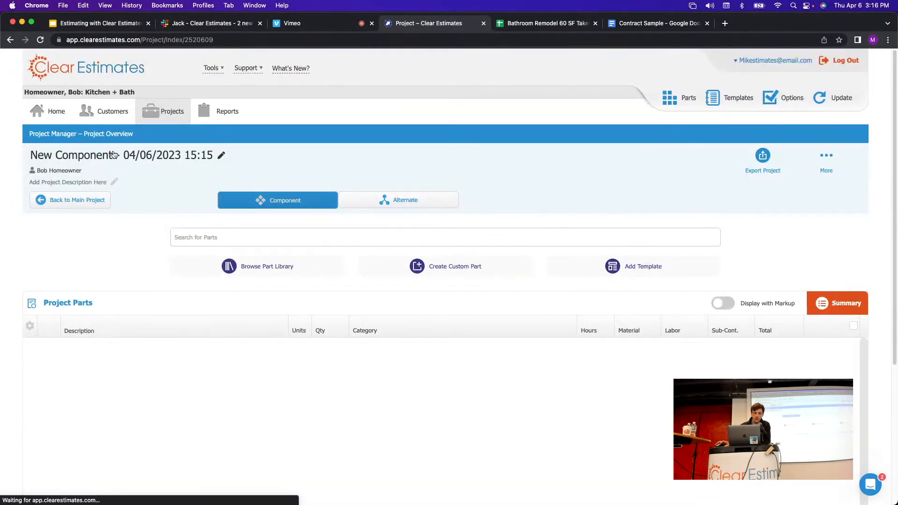
left_click(113, 155)
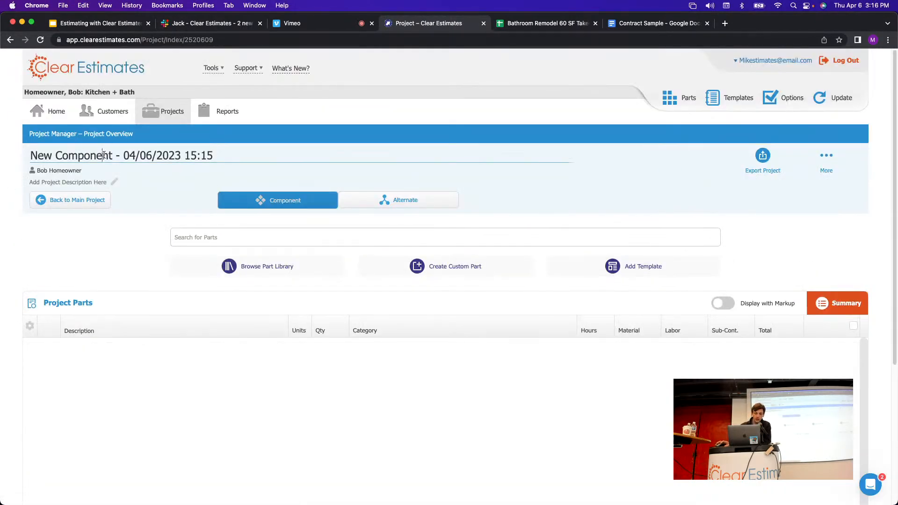
triple_click(101, 155)
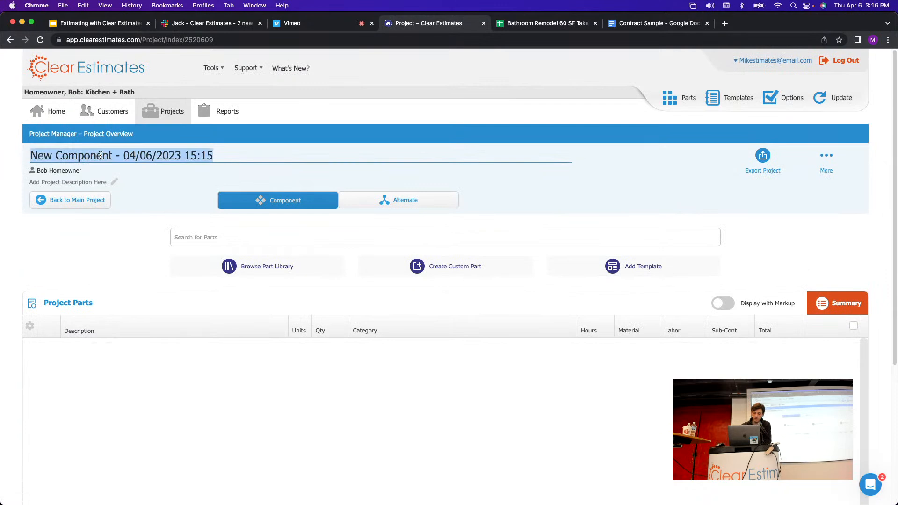
type("Kitche")
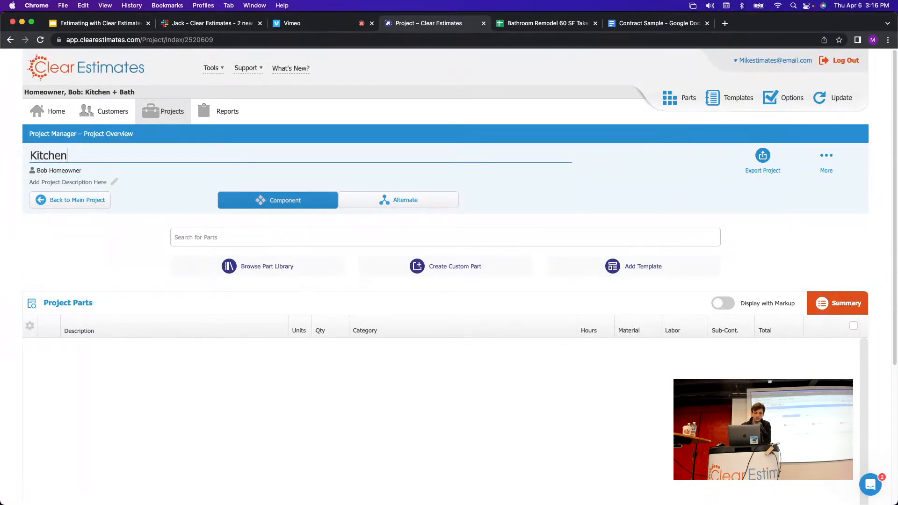
type("n")
left_click(65, 183)
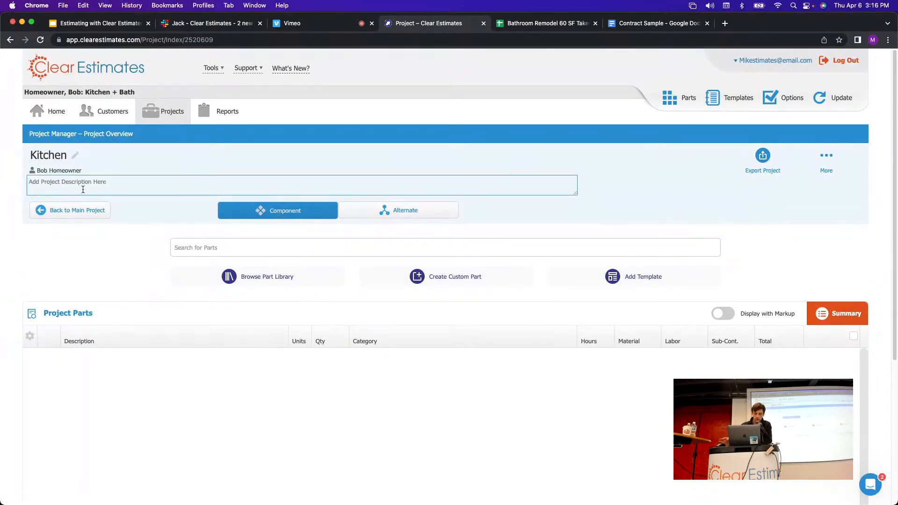
type("111 S")
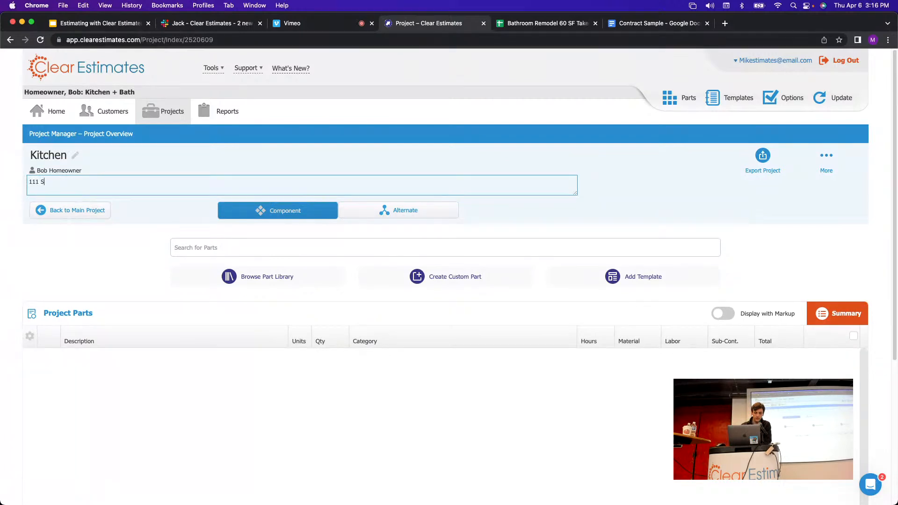
type("F Kitchen")
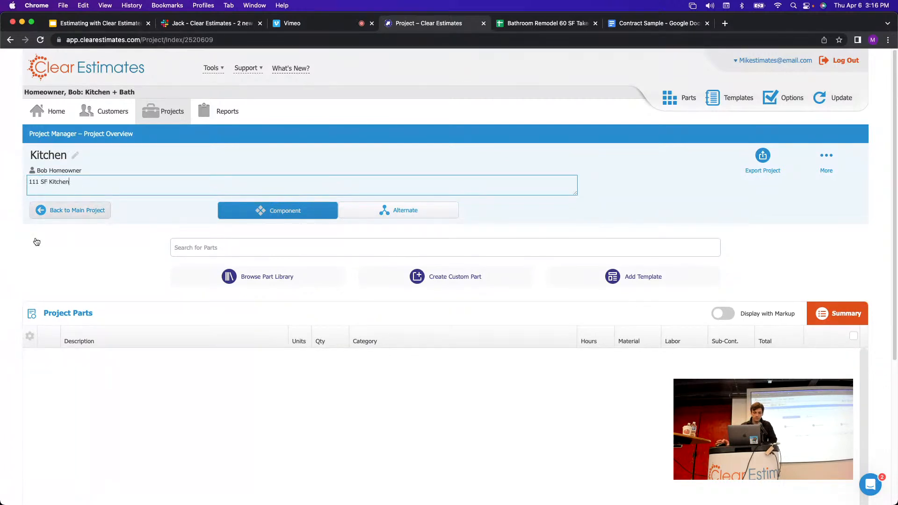
left_click(122, 257)
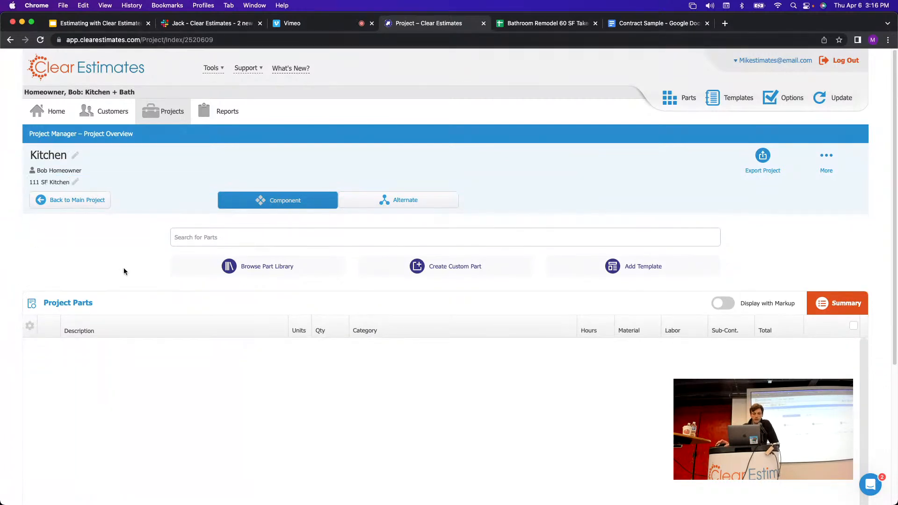
left_click(66, 200)
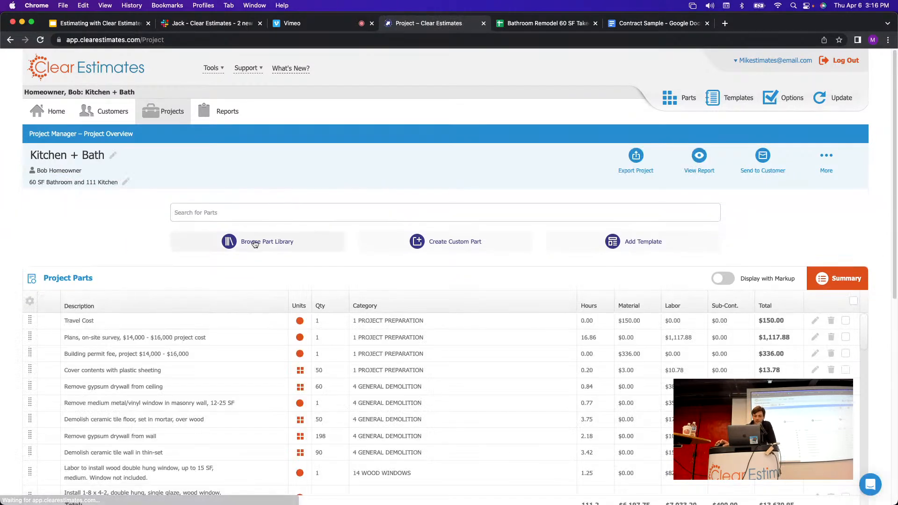
Select every part in the Kitchen + Bath parts list with the header checkbox.
left_click_drag(896, 189, 897, 342)
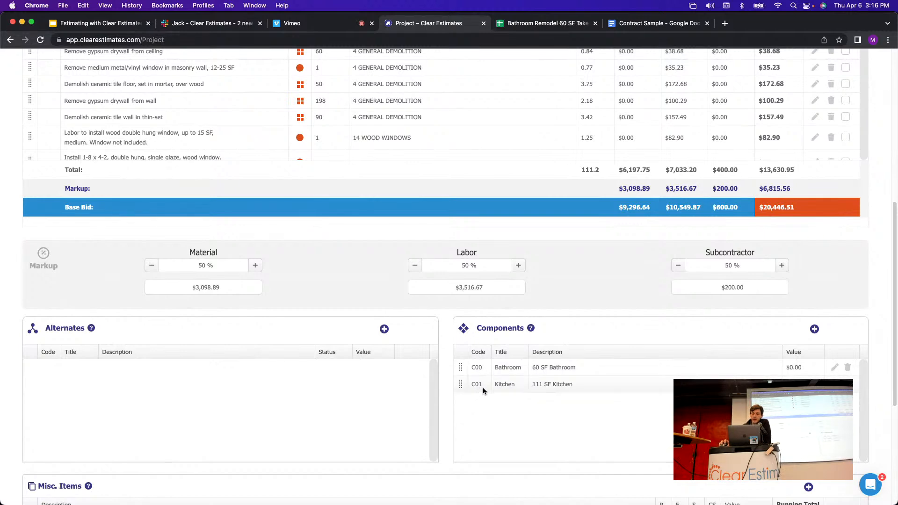
scroll(477, 369, "up", 1)
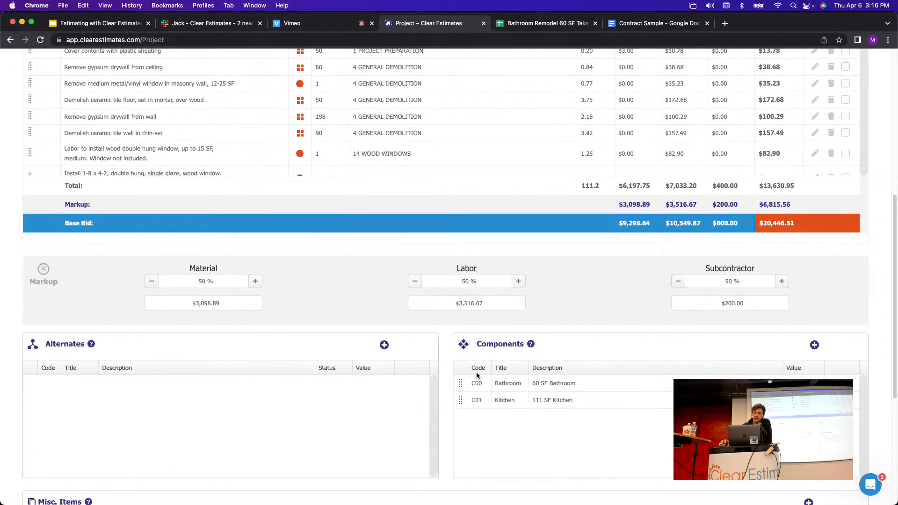
scroll(499, 329, "up", 5)
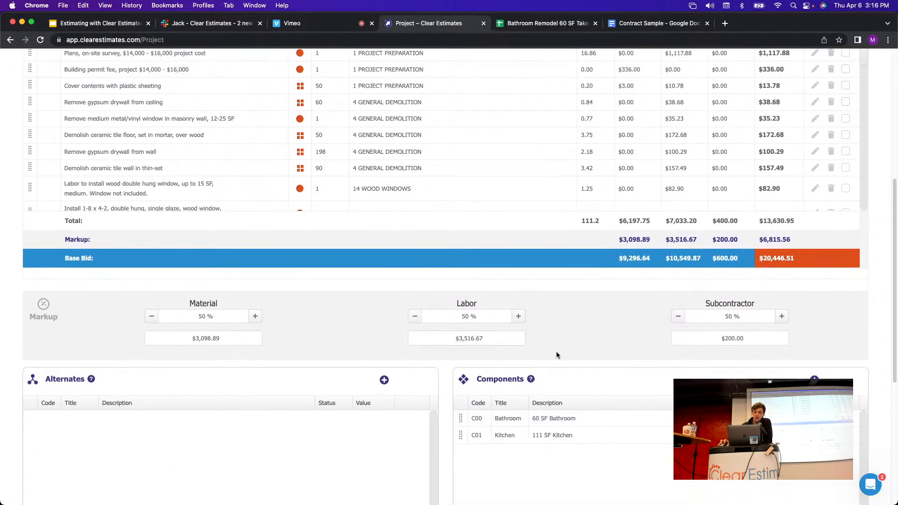
scroll(560, 377, "up", 3)
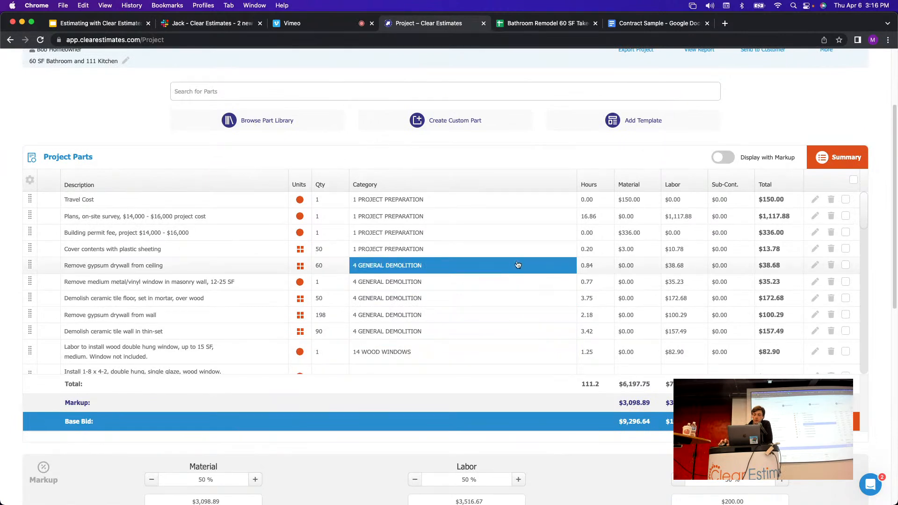
left_click(853, 181)
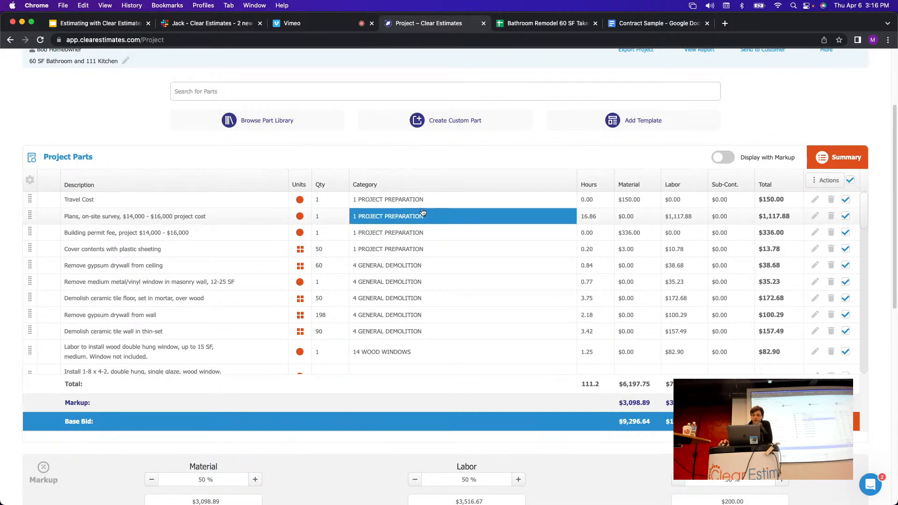
Untick the Travel Cost, Plans, Building permit, Cover contents, Clean-up and Load, haul & dump rows.
left_click(845, 200)
left_click(846, 216)
left_click(846, 232)
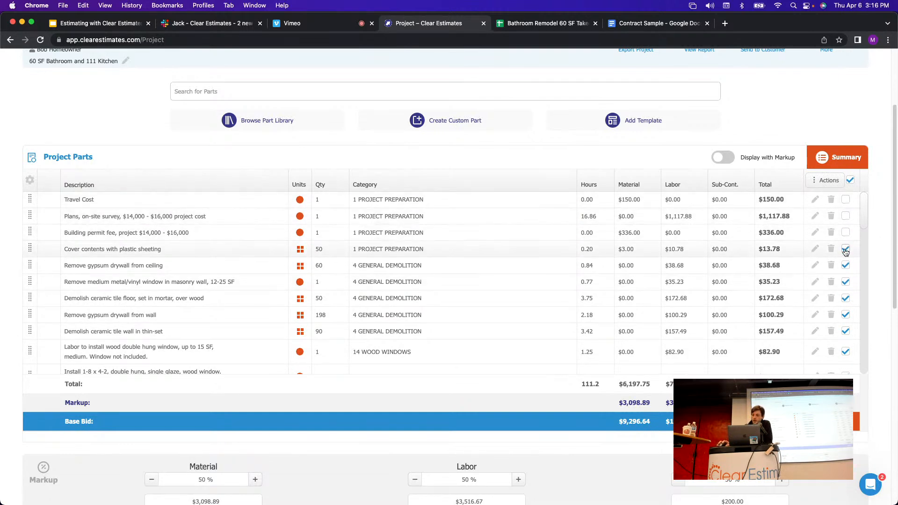
left_click(846, 249)
left_click_drag(866, 210, 866, 364)
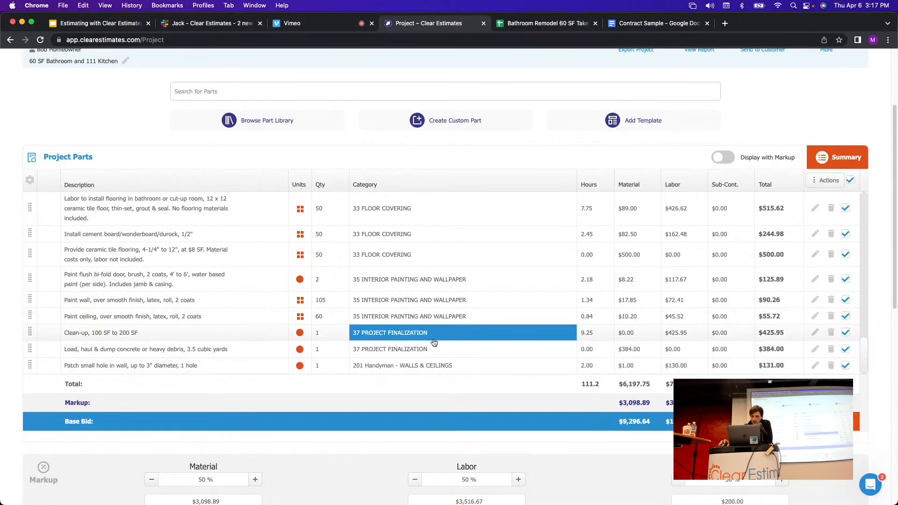
left_click(846, 349)
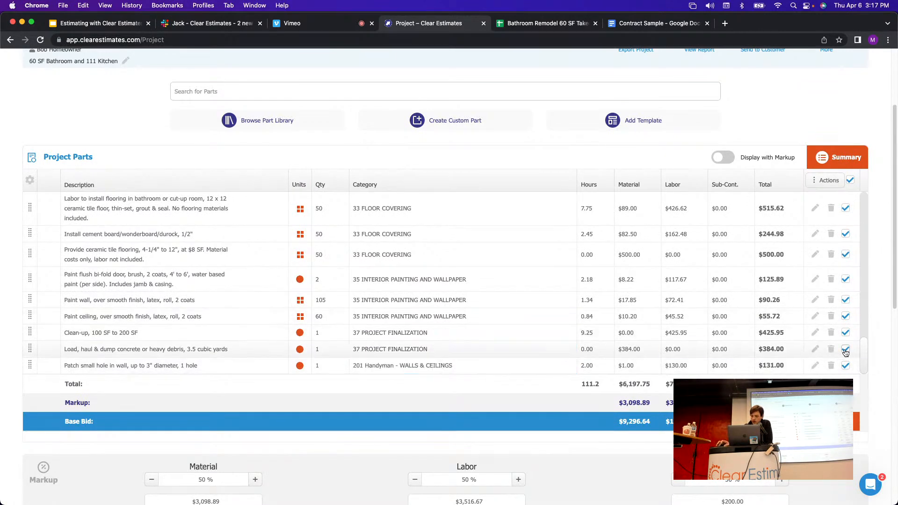
left_click(846, 332)
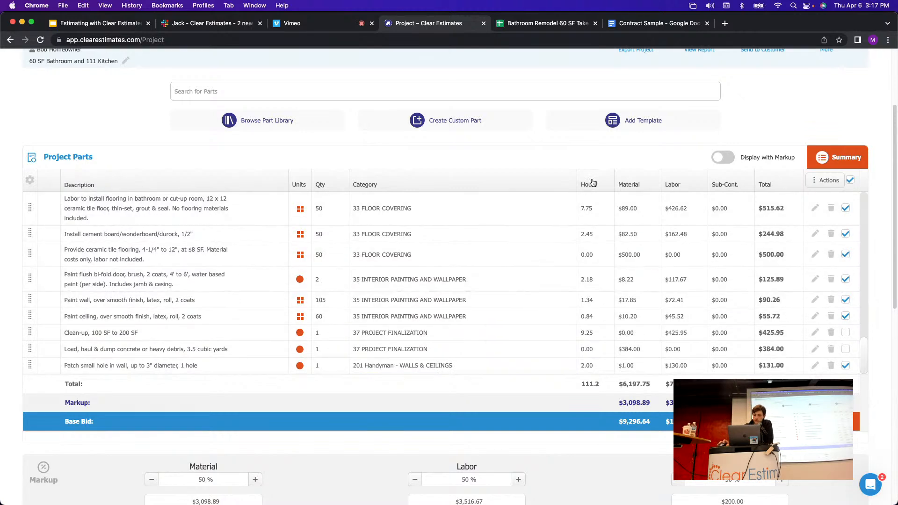
scroll(842, 291, "up", 10)
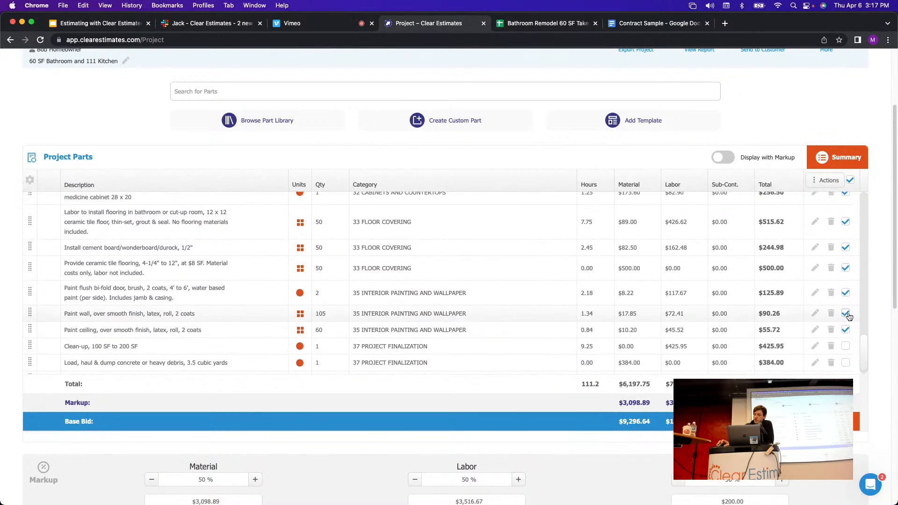
scroll(847, 262, "up", 5)
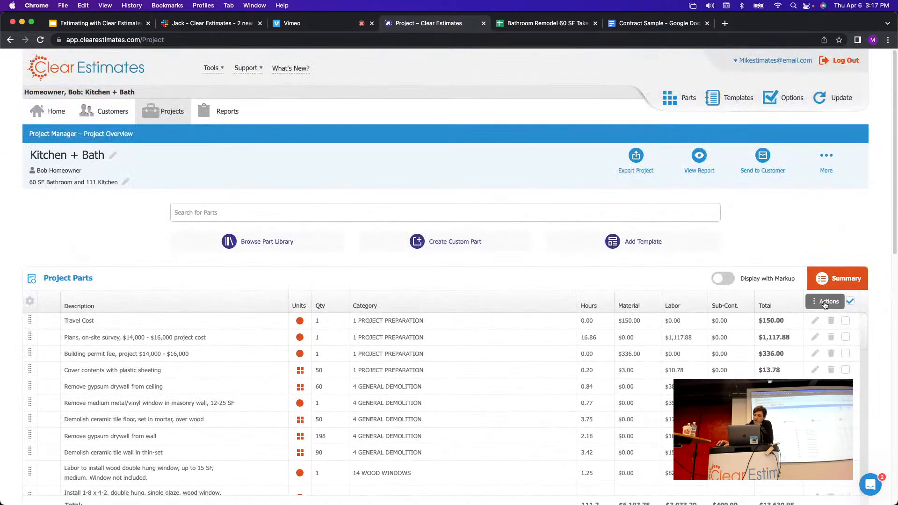
Move the marked parts into the C00 Bathroom component (60 SF Bathroom).
left_click(831, 308)
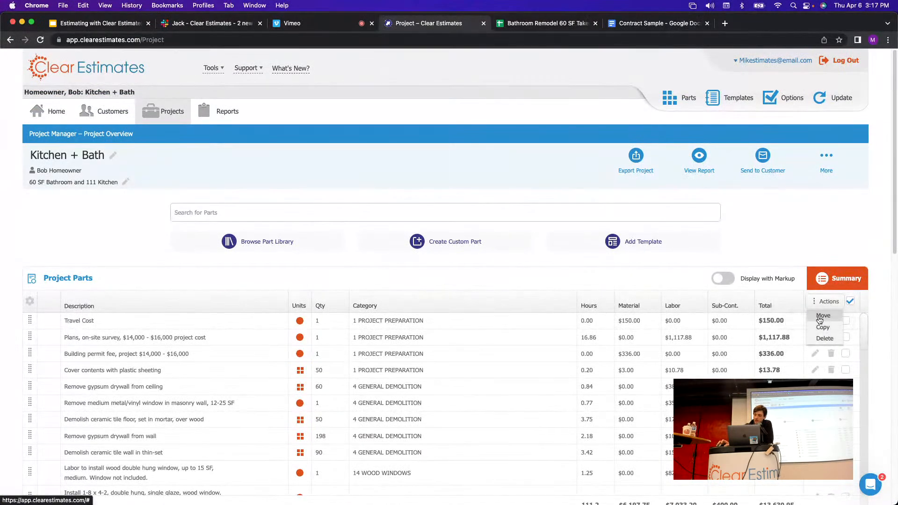
left_click(823, 316)
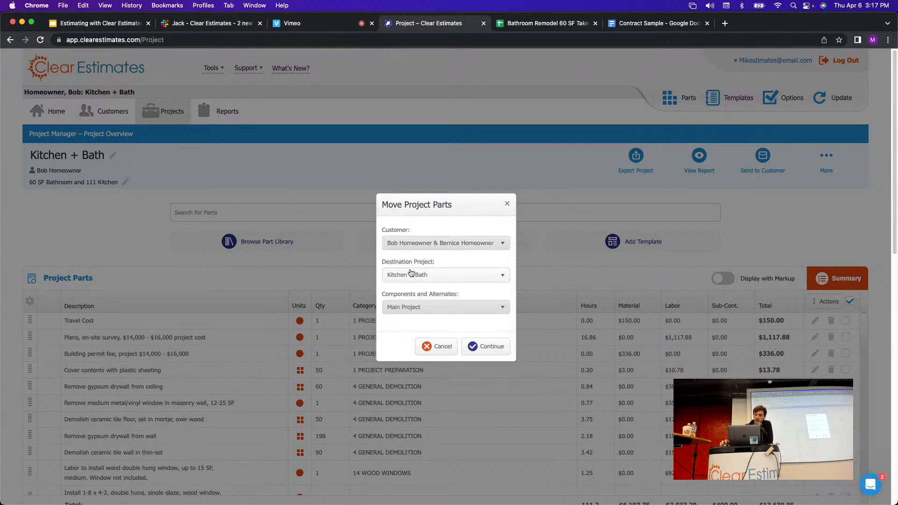
left_click(428, 311)
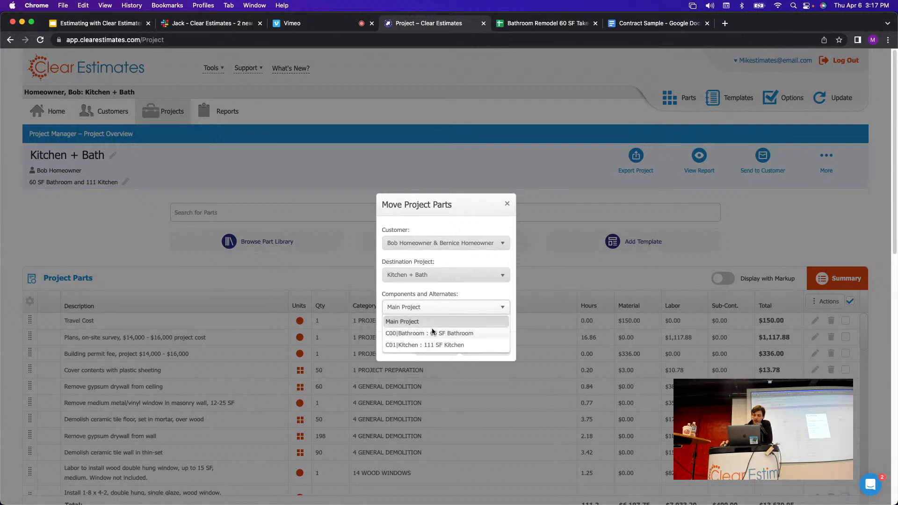
left_click(429, 333)
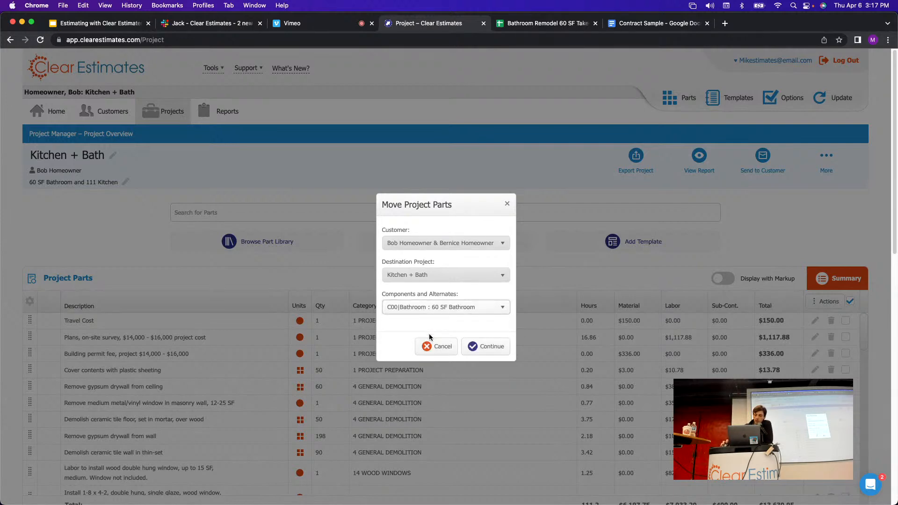
left_click(488, 347)
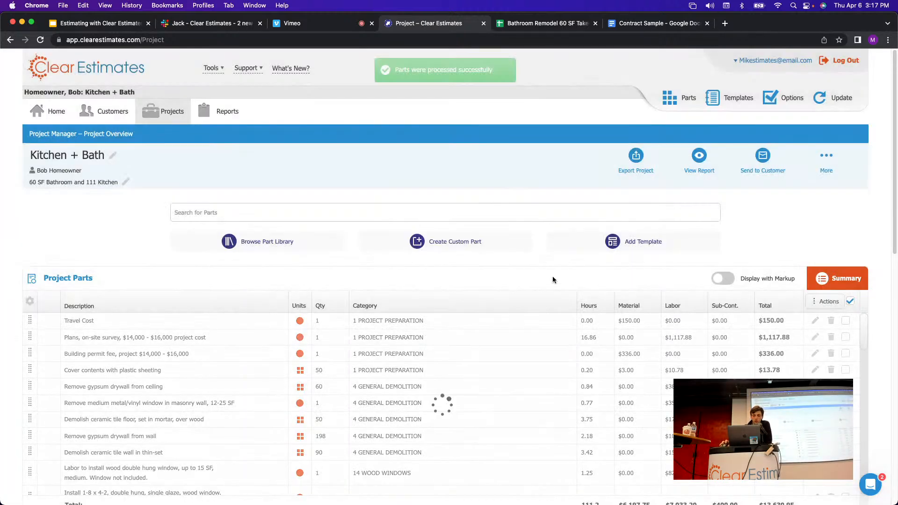
scroll(558, 277, "down", 1)
scroll(558, 280, "down", 5)
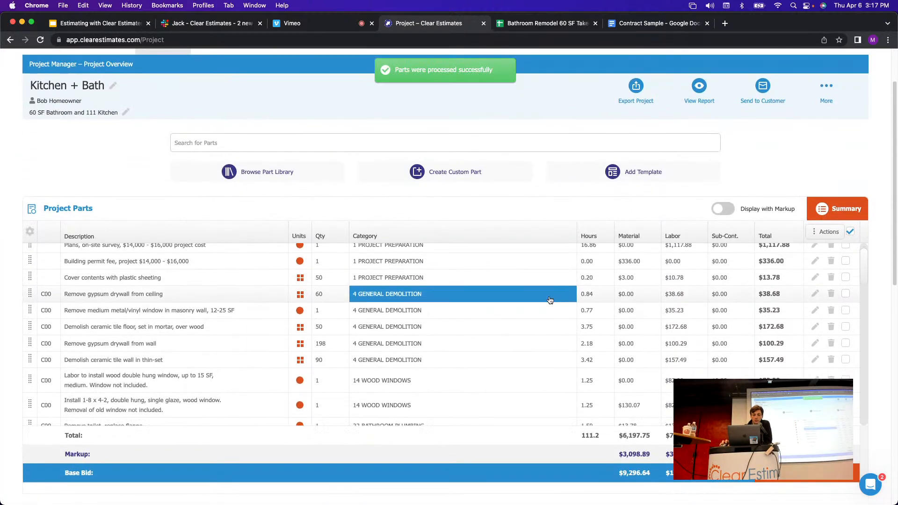
scroll(41, 383, "down", 5)
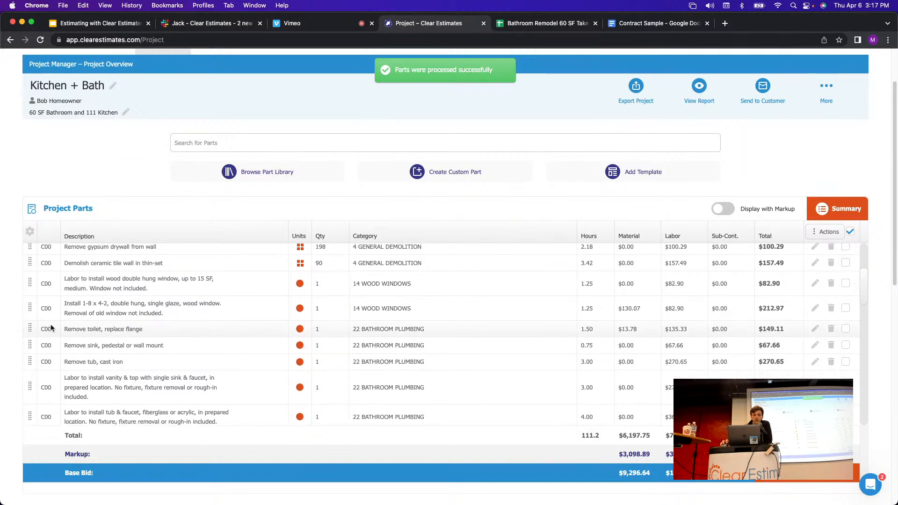
scroll(46, 317, "down", 8)
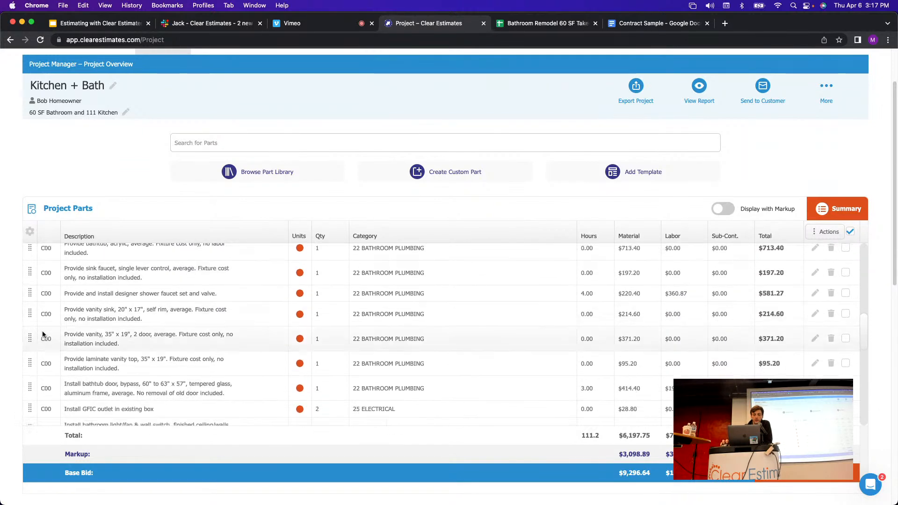
scroll(47, 328, "down", 5)
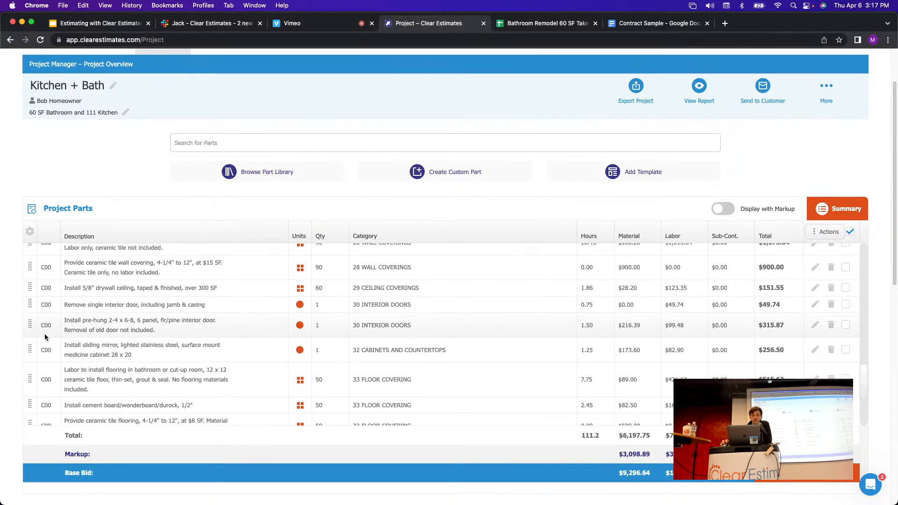
scroll(48, 309, "up", 20)
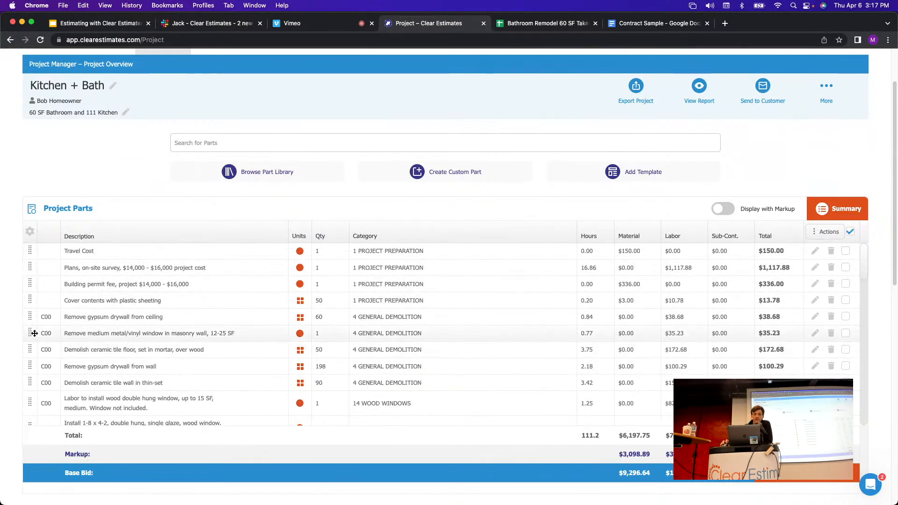
scroll(66, 333, "up", 3)
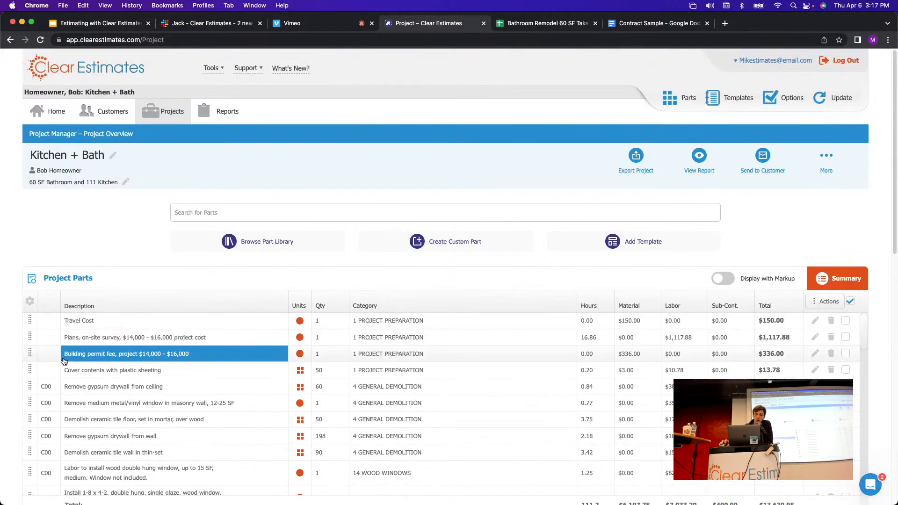
scroll(861, 227, "down", 5)
scroll(863, 226, "down", 10)
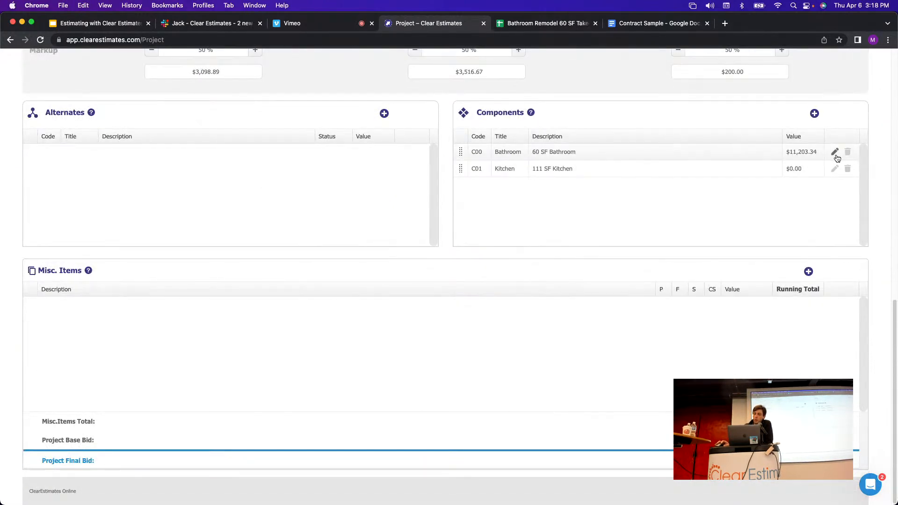
left_click(835, 151)
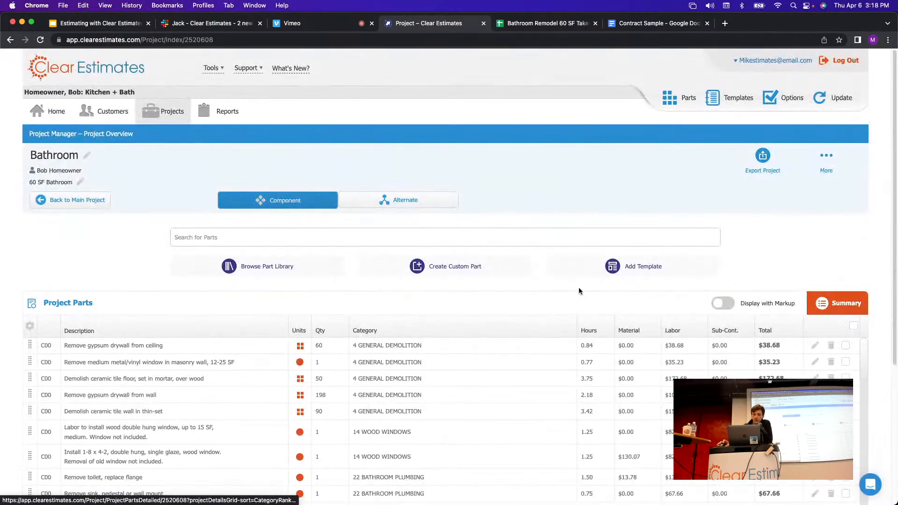
scroll(582, 300, "down", 3)
scroll(334, 328, "down", 4)
scroll(334, 328, "down", 5)
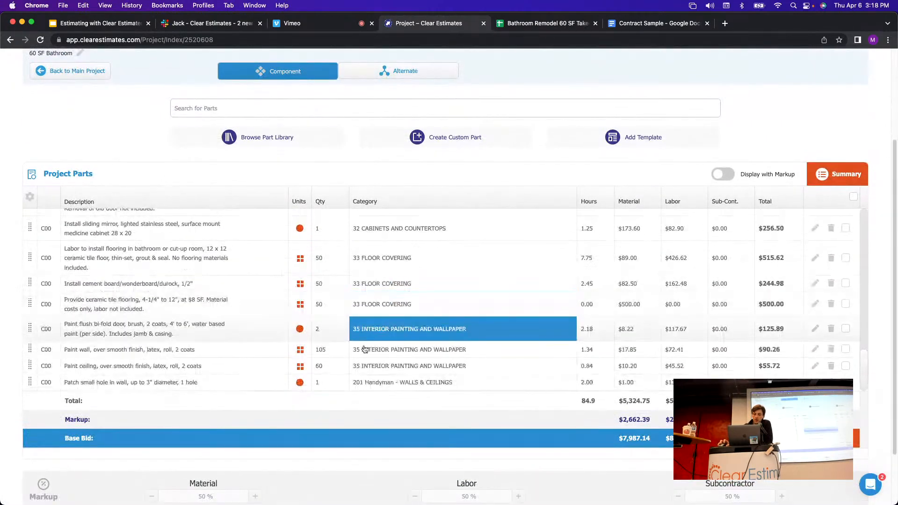
scroll(368, 329, "up", 5)
scroll(407, 365, "up", 3)
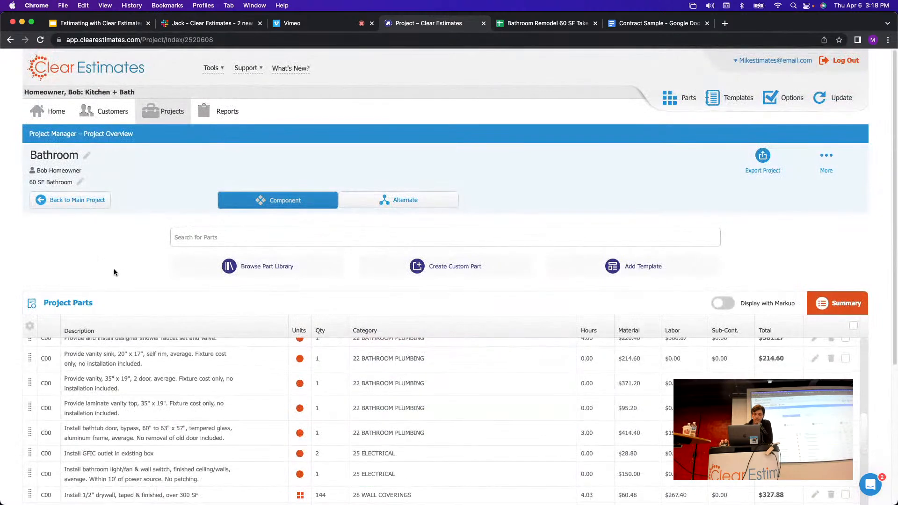
left_click(59, 206)
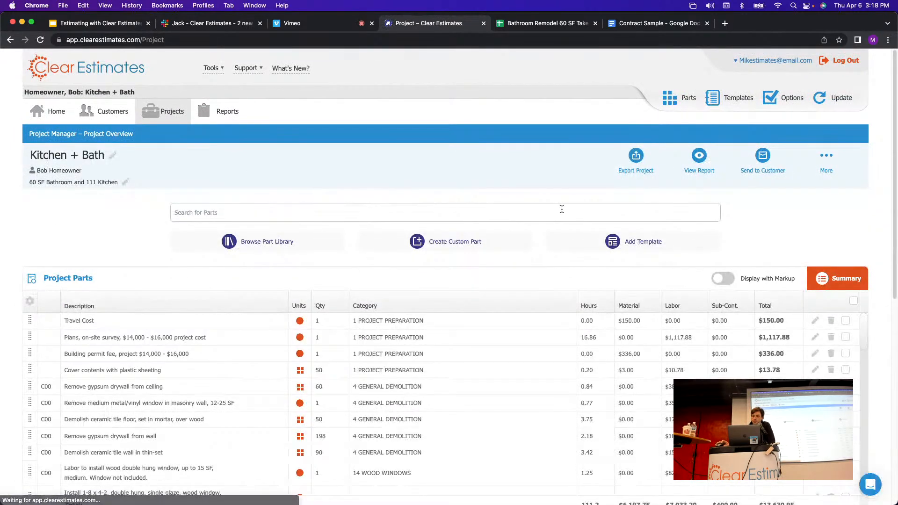
scroll(791, 212, "down", 4)
scroll(858, 290, "down", 5)
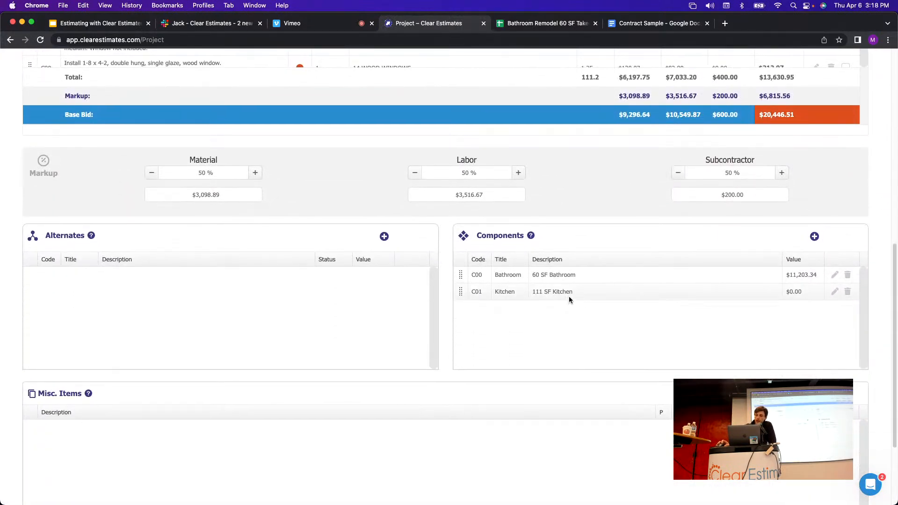
Open the Kitchen component (111 SF Kitchen) and view its empty parts list.
left_click(836, 292)
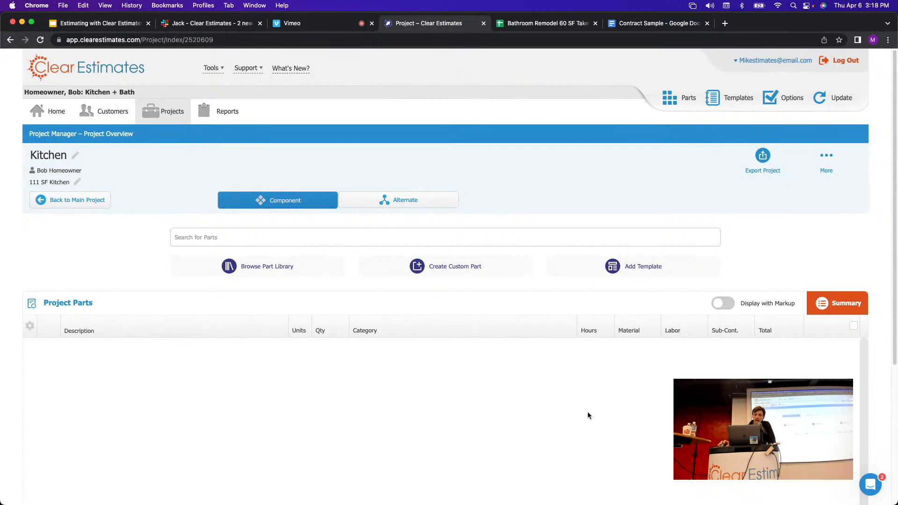
scroll(588, 415, "down", 1)
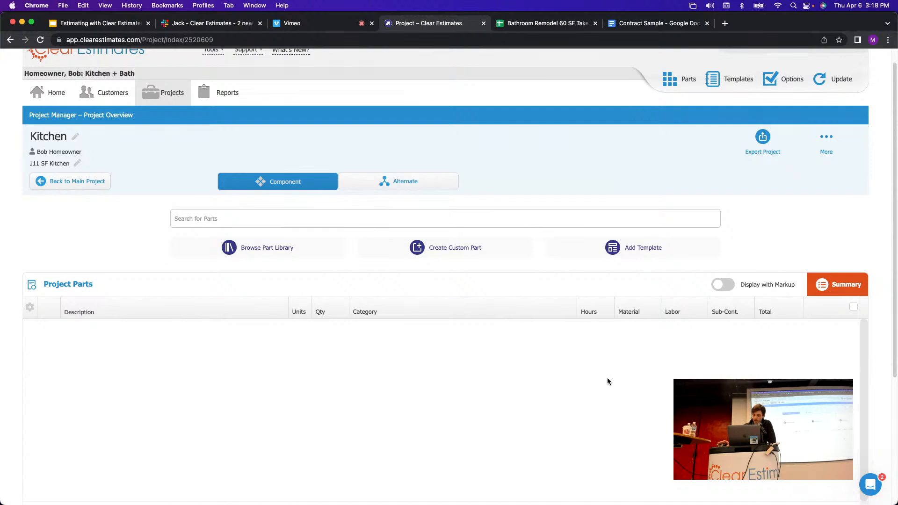
Choose the Kitchens > 'Kitchen, Remodel, Average Grade' template to add.
left_click(634, 252)
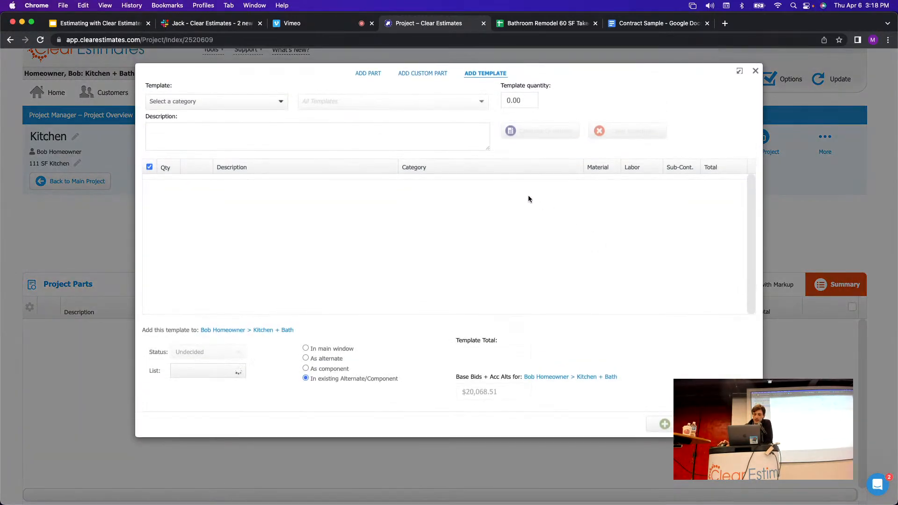
left_click(231, 102)
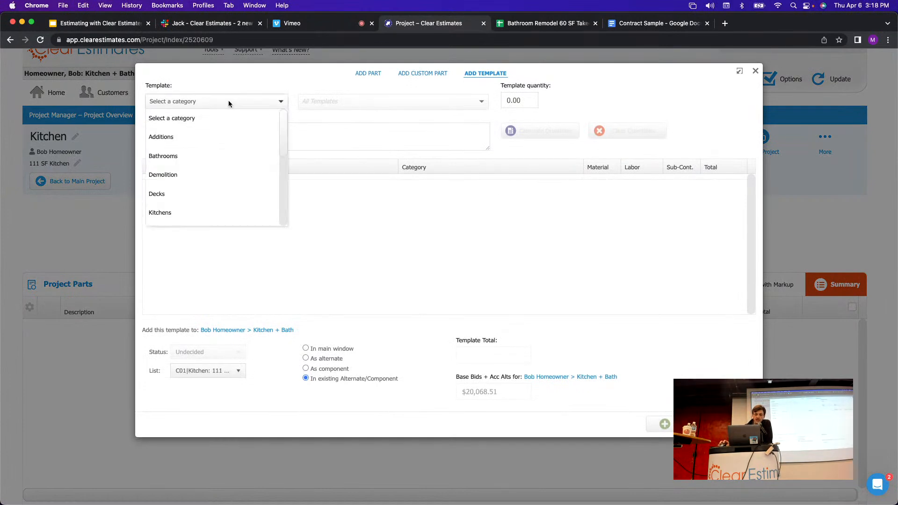
left_click(159, 216)
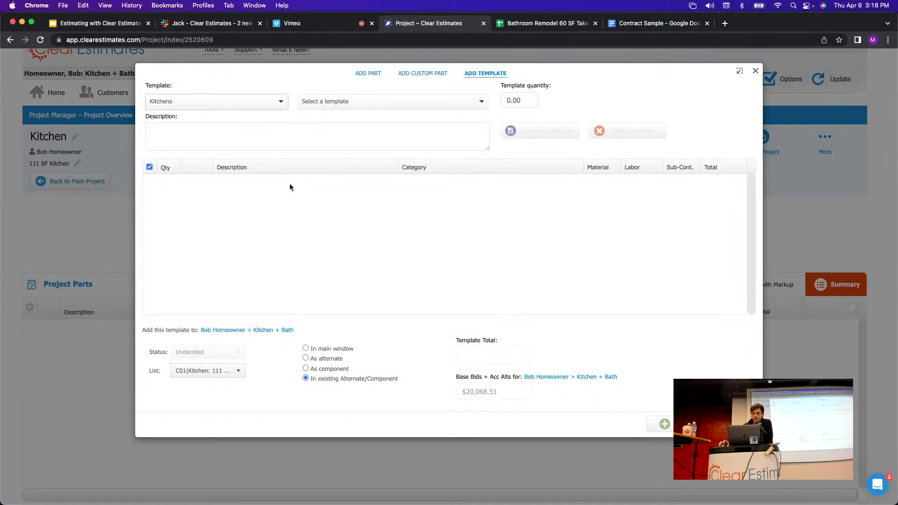
left_click(356, 109)
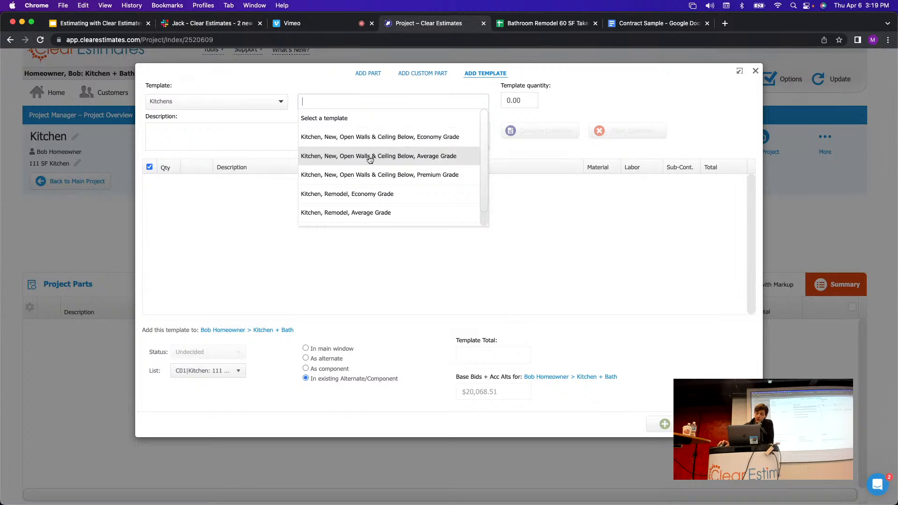
scroll(480, 154, "down", 1)
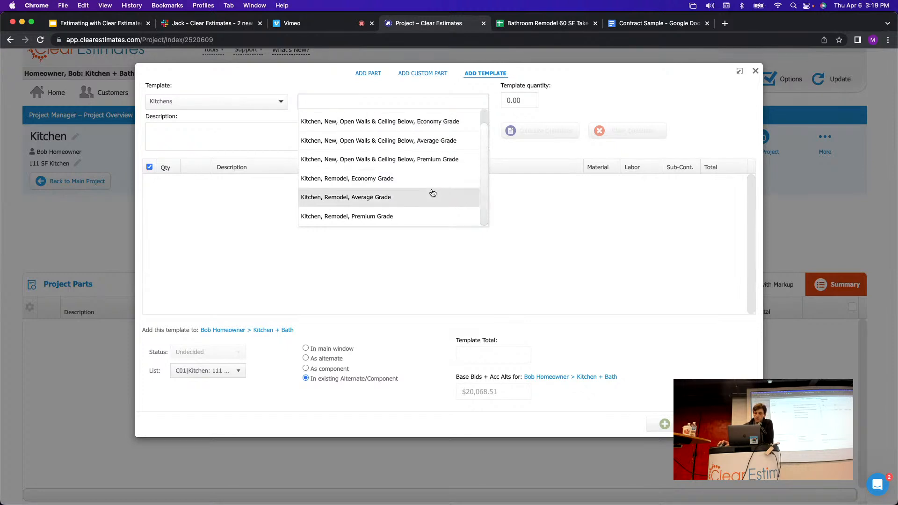
left_click(324, 198)
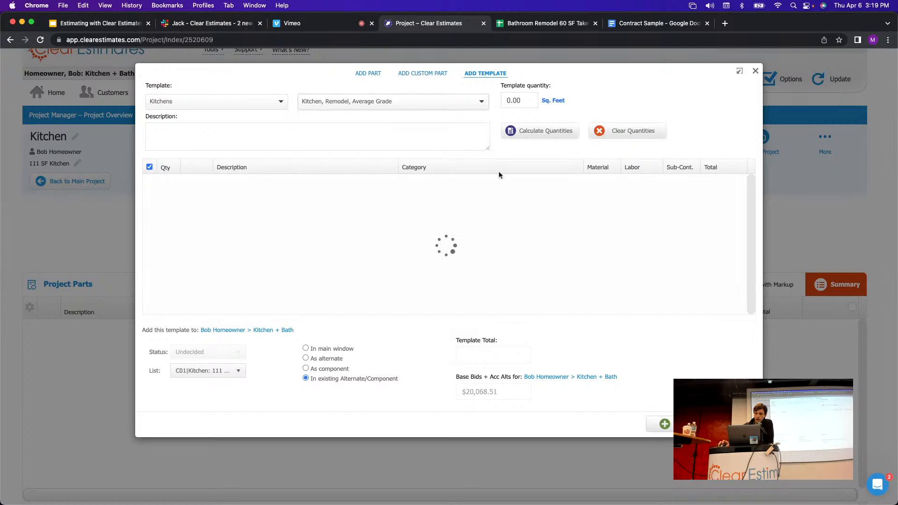
Calculate the template at 111 sq ft ($15,019.60) and add its parts to the Kitchen component.
left_click(524, 101)
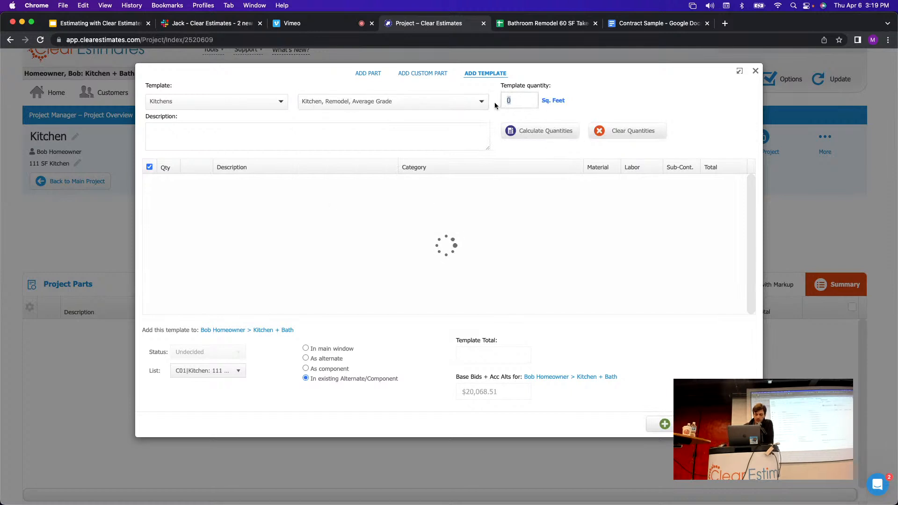
type("111")
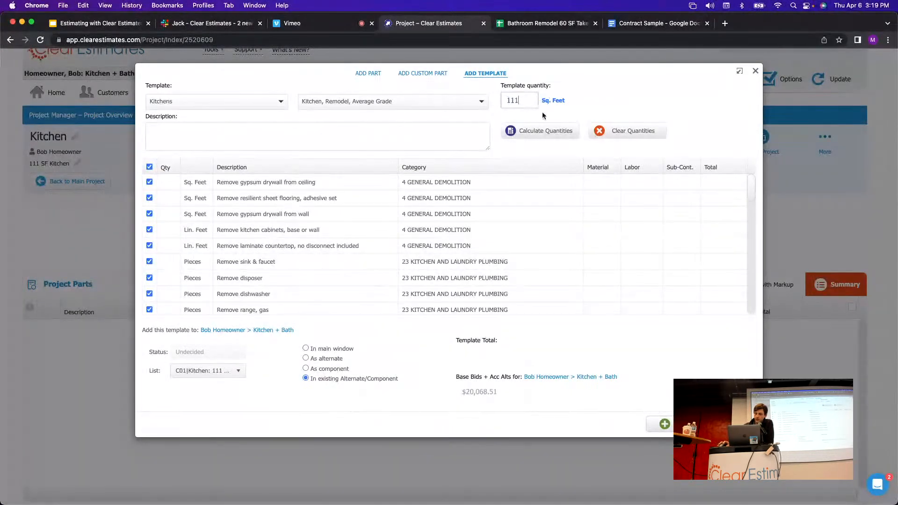
left_click(546, 133)
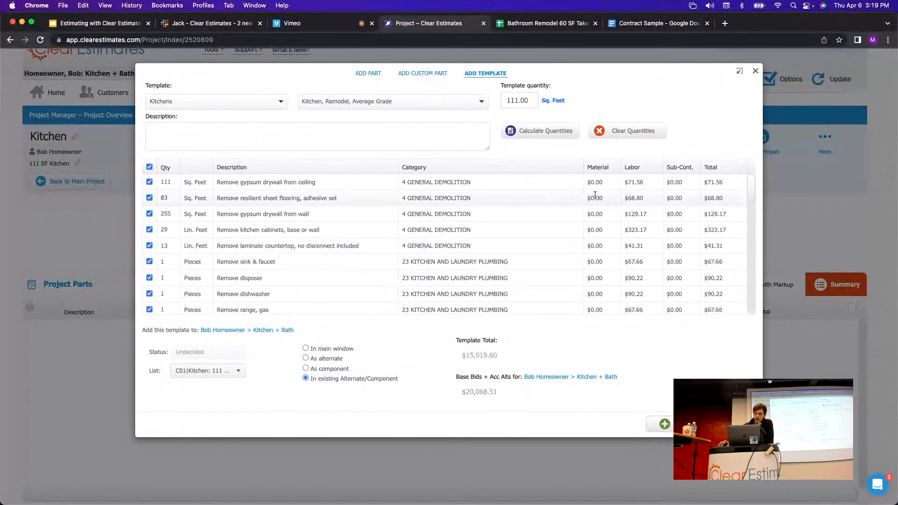
left_click(167, 182)
scroll(225, 225, "down", 5)
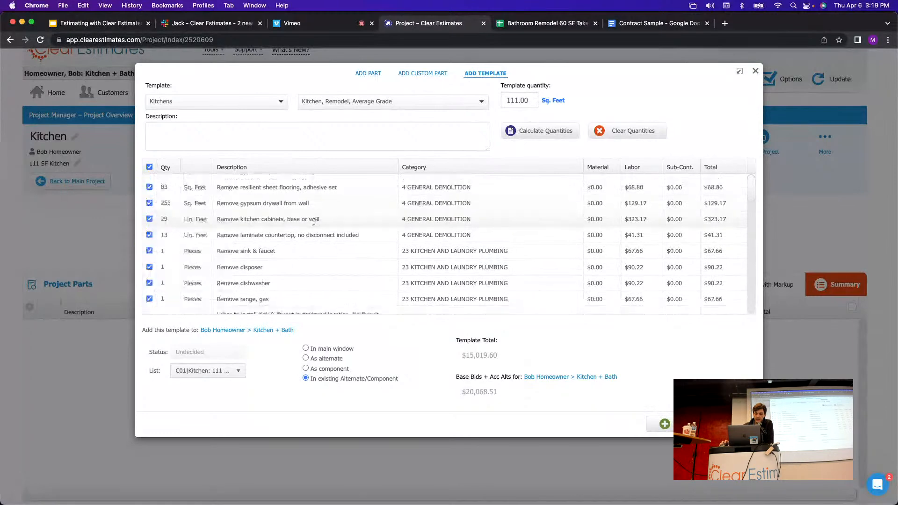
scroll(280, 239, "down", 10)
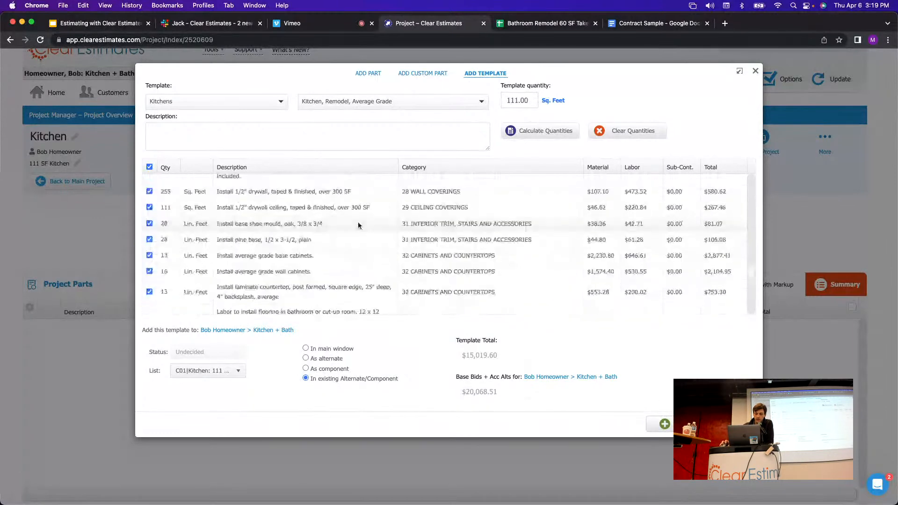
scroll(388, 253, "down", 3)
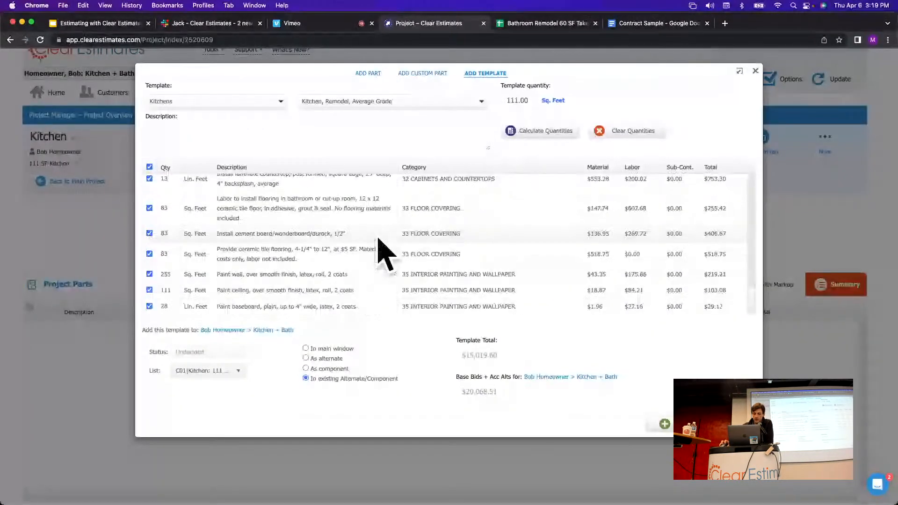
scroll(378, 243, "up", 15)
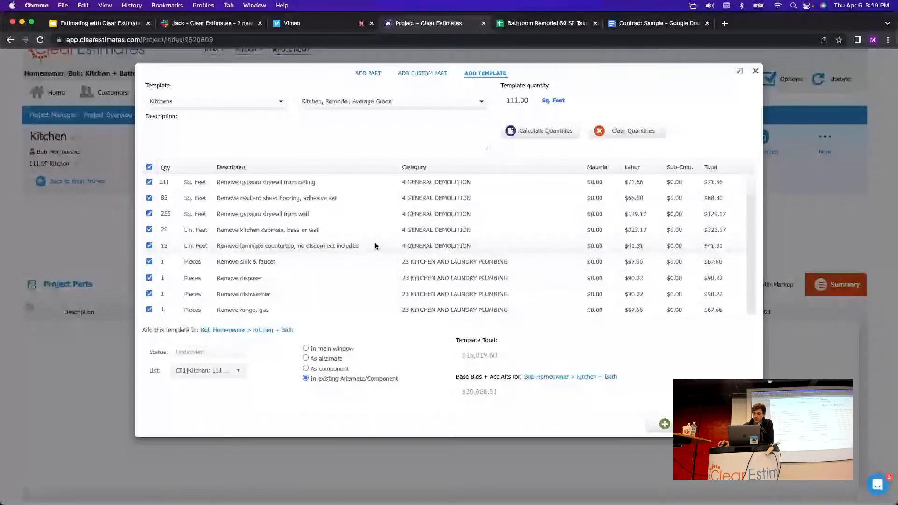
left_click(695, 424)
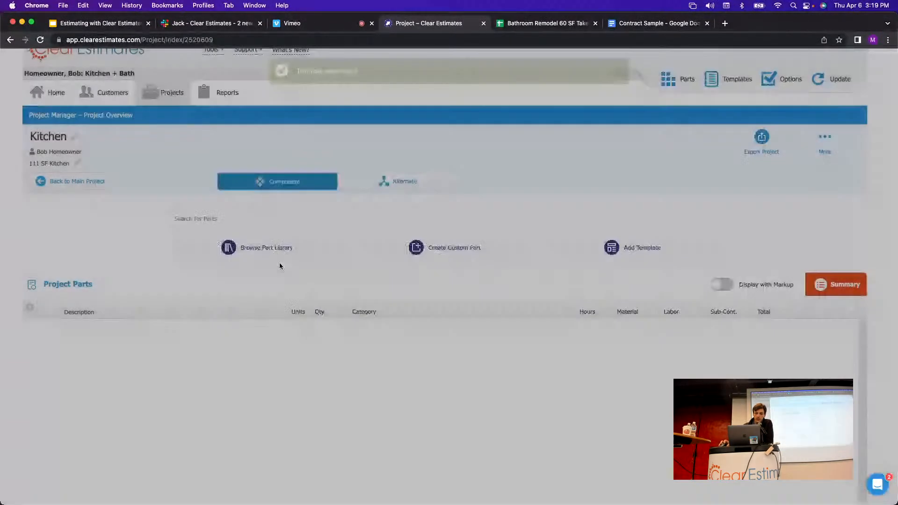
Scroll through the kitchen template parts now in the Kitchen component, then go back to the main Kitchen + Bath project.
scroll(341, 317, "down", 3)
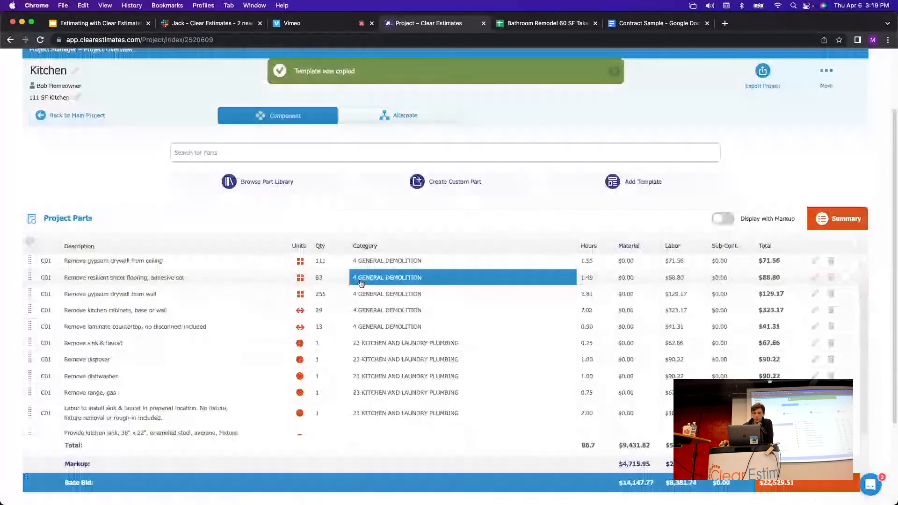
scroll(252, 305, "down", 5)
scroll(252, 308, "up", 5)
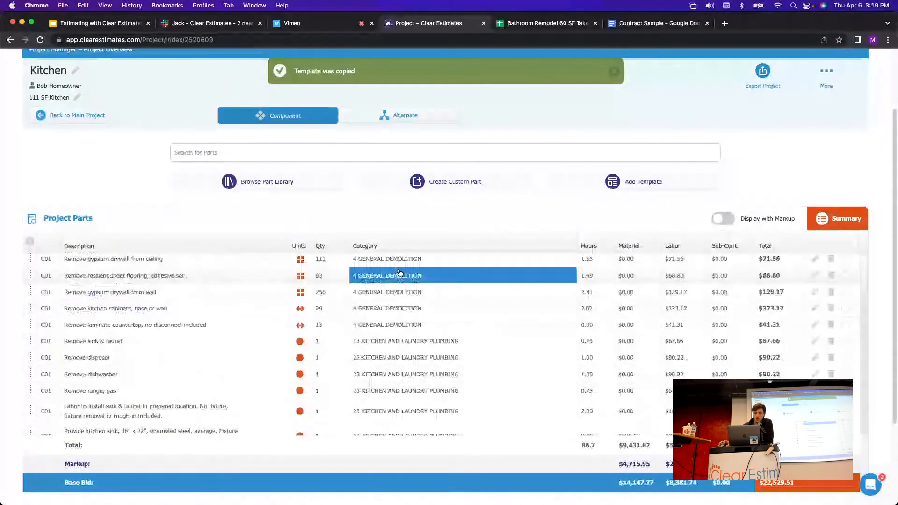
scroll(742, 159, "down", 1)
scroll(742, 159, "down", 2)
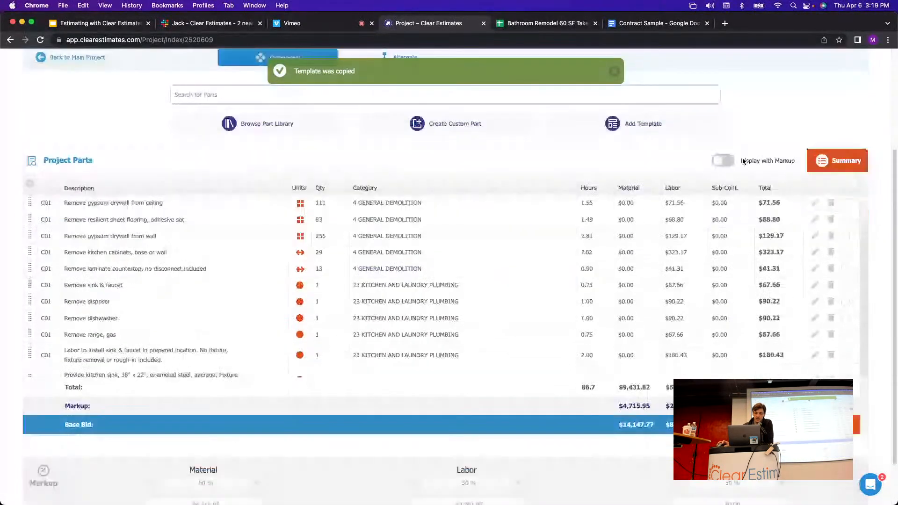
scroll(468, 206, "down", 5)
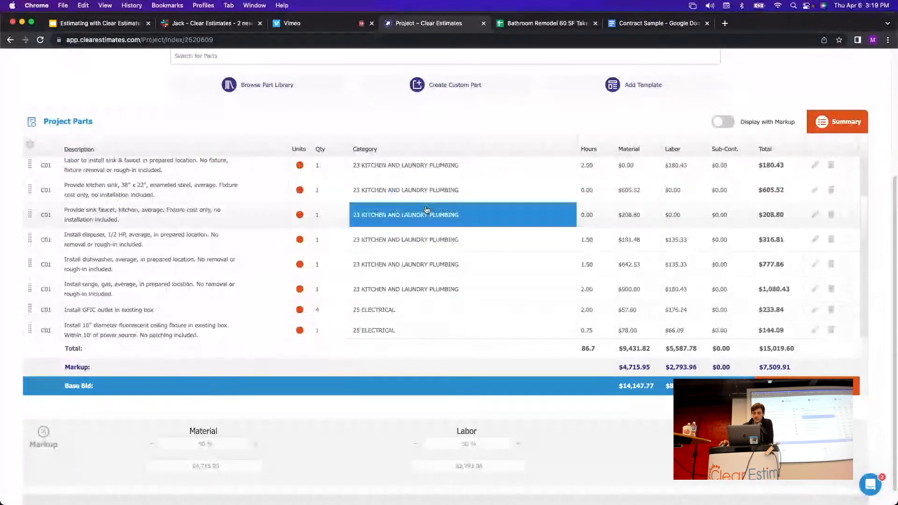
scroll(411, 216, "down", 3)
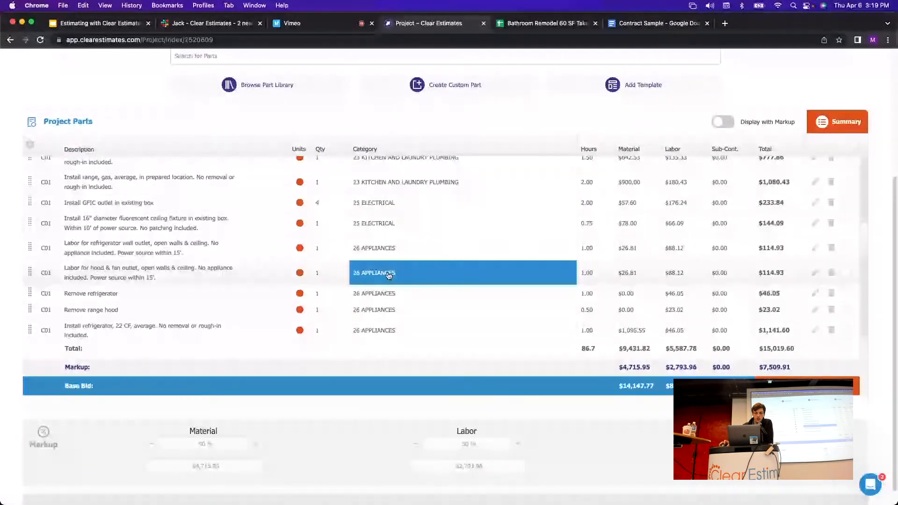
scroll(101, 363, "up", 10)
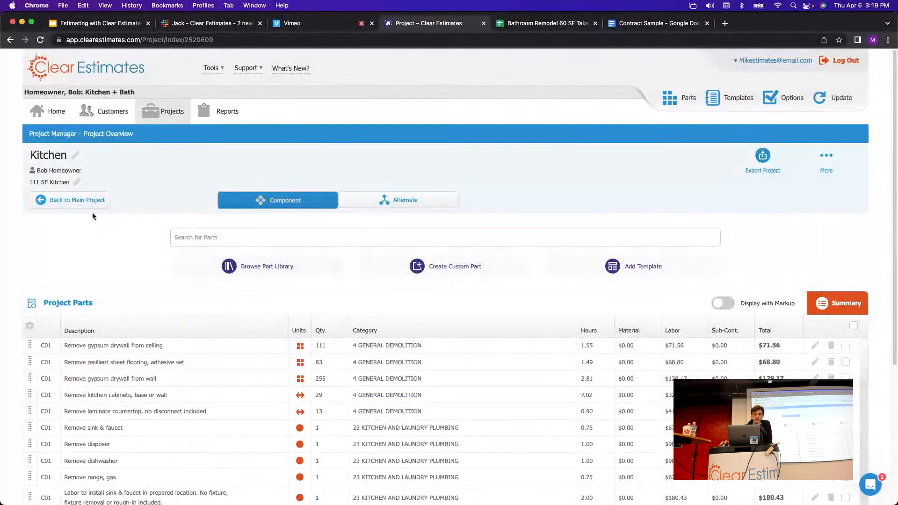
left_click(65, 200)
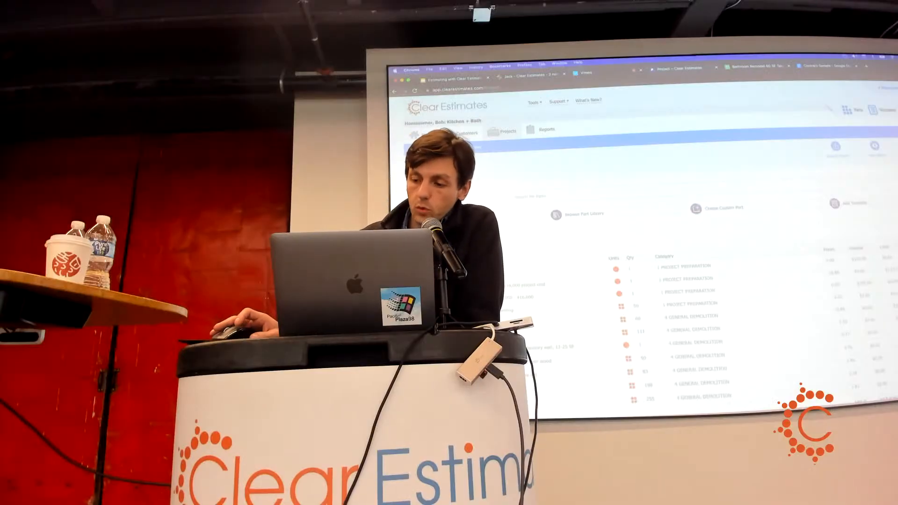
scroll(641, 234, "down", 10)
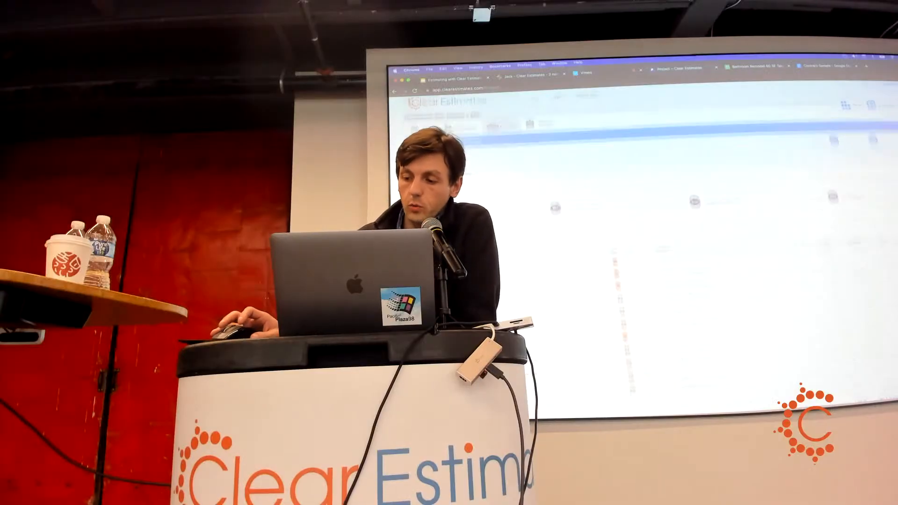
scroll(641, 234, "down", 3)
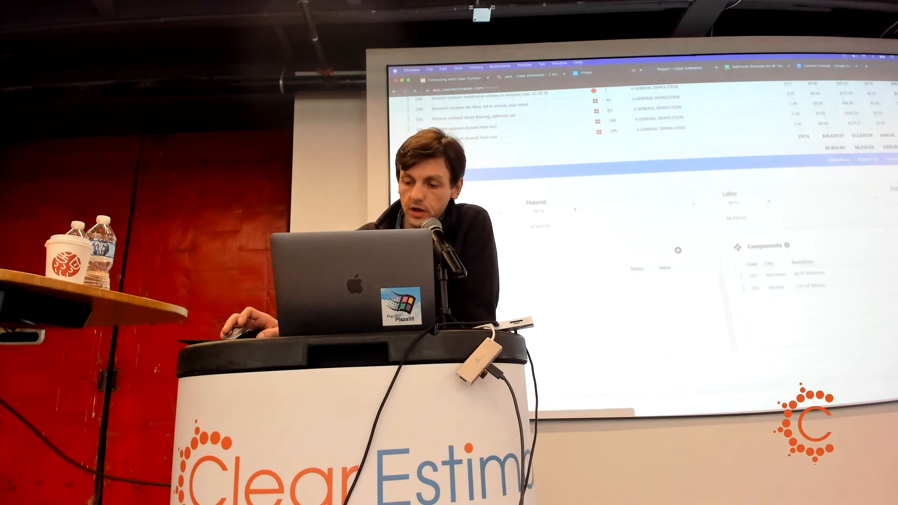
scroll(641, 234, "up", 13)
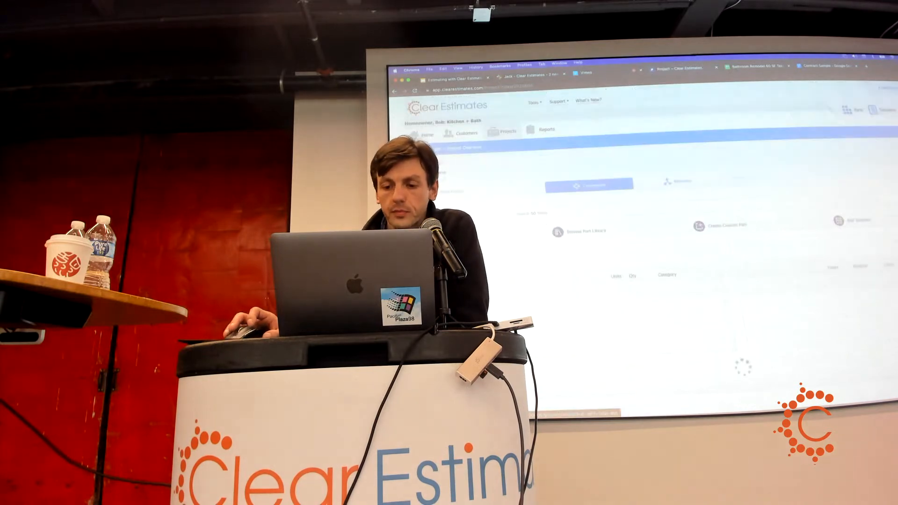
left_click(853, 221)
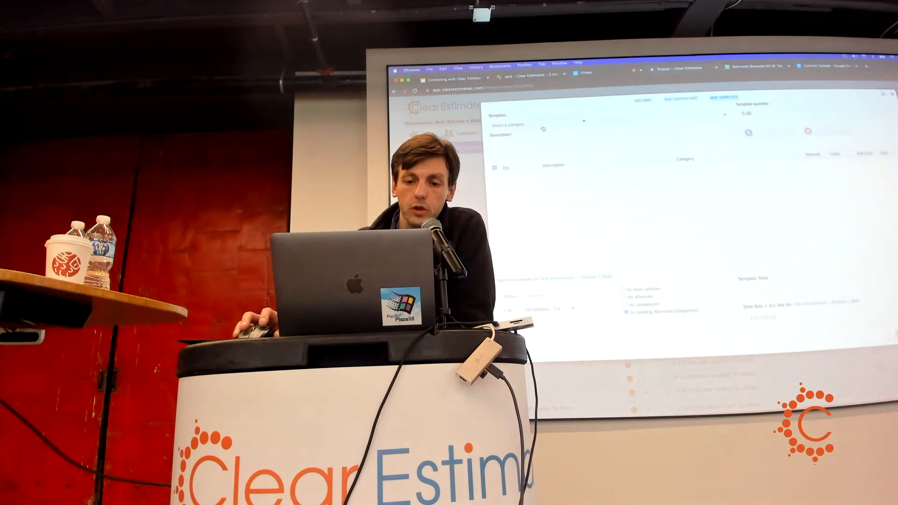
left_click(543, 129)
left_click(530, 149)
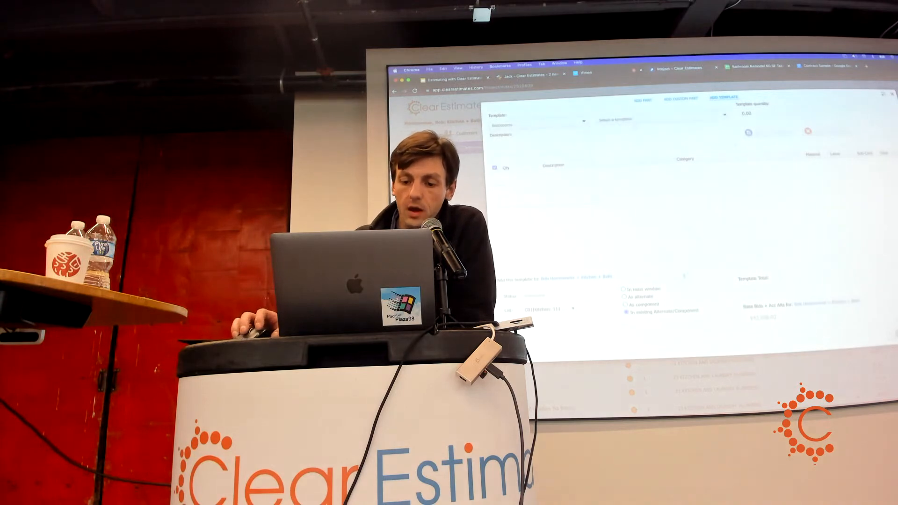
left_click_drag(673, 312, 631, 313)
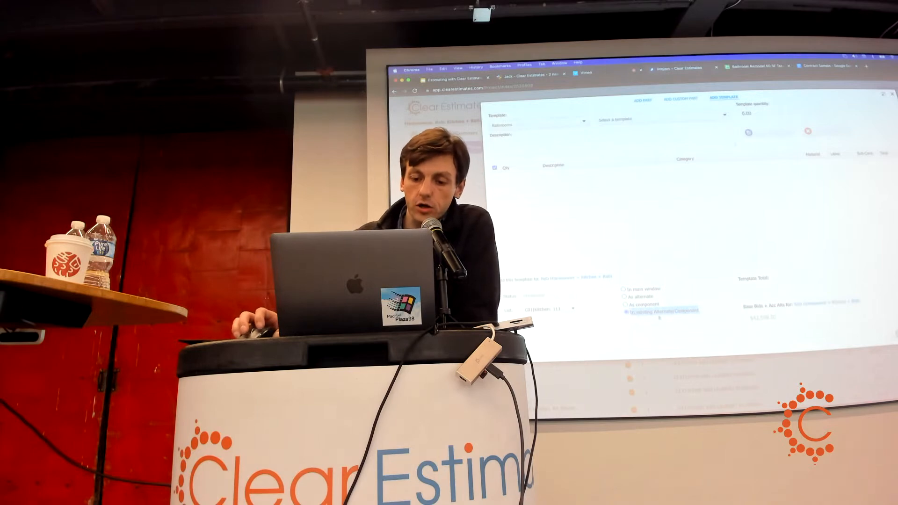
left_click(562, 311)
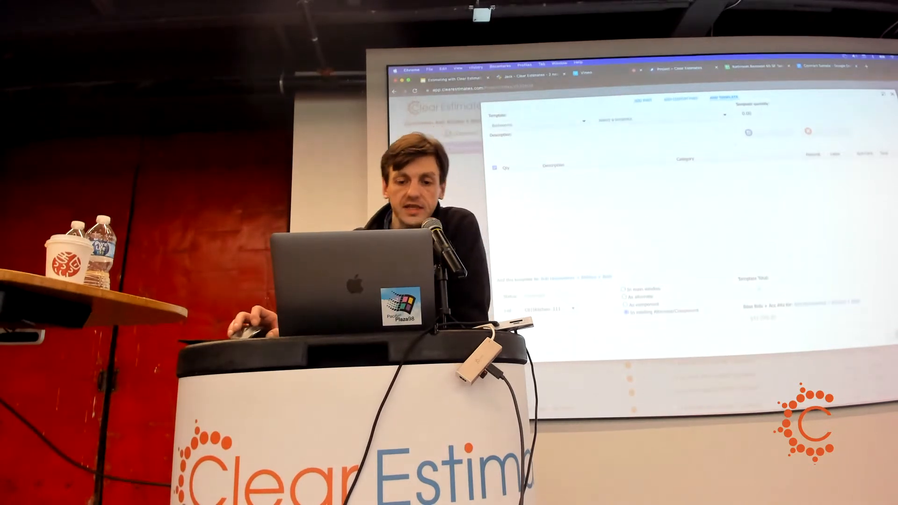
left_click_drag(699, 311, 629, 316)
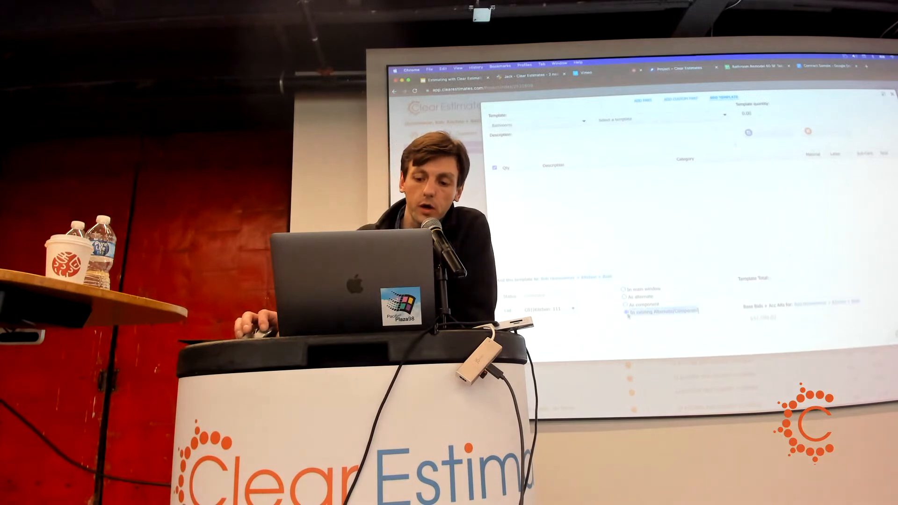
left_click(893, 95)
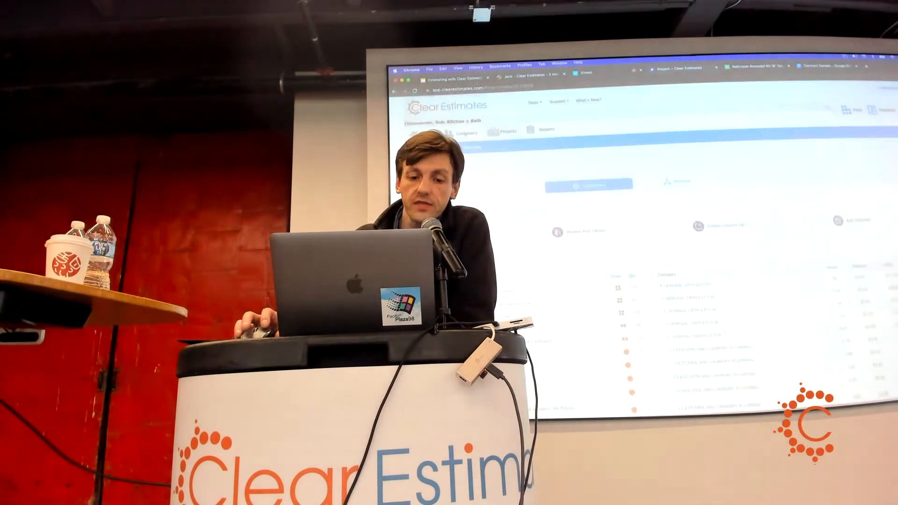
Select the Bathrooms premium grade template for an existing component, then close the template dialog.
left_click(507, 131)
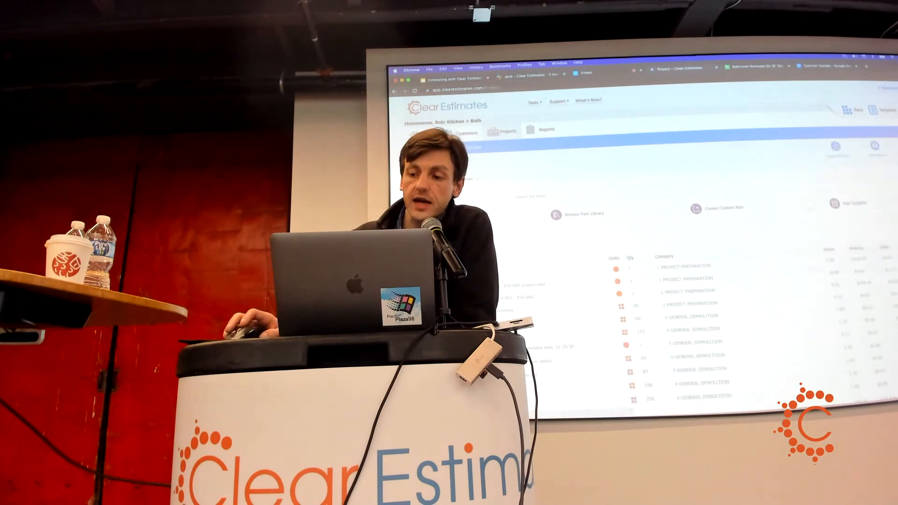
left_click(849, 203)
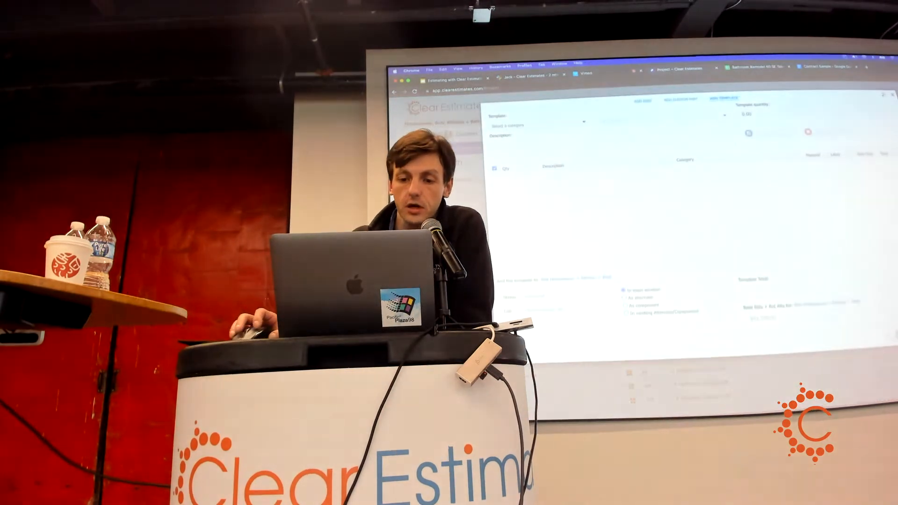
left_click(584, 125)
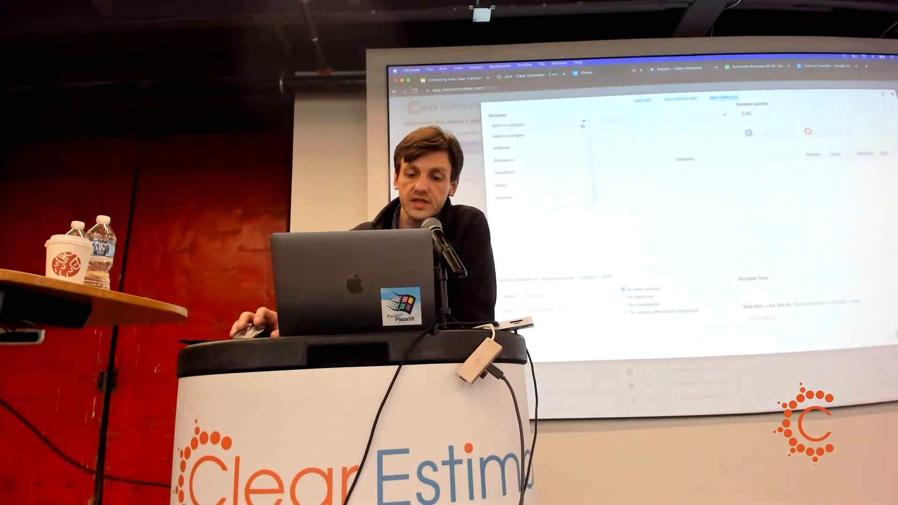
left_click(505, 160)
left_click(599, 121)
left_click(655, 165)
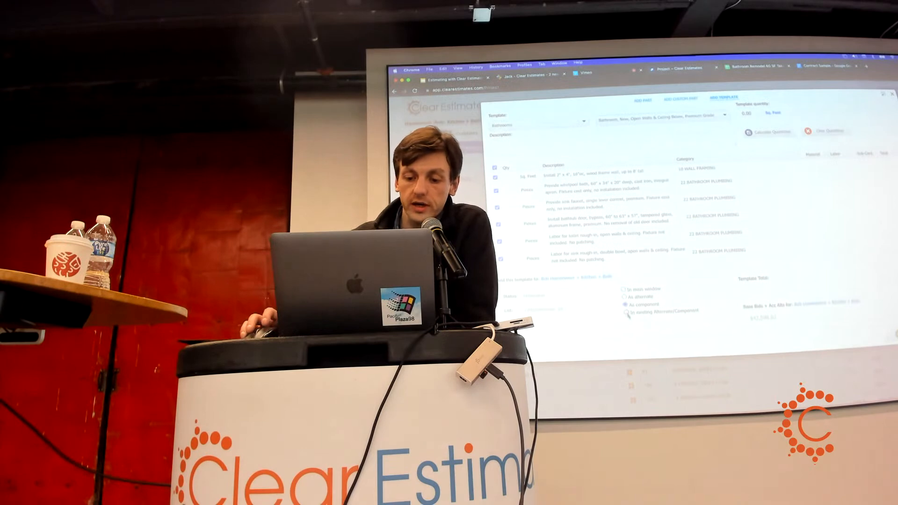
left_click_drag(636, 312, 721, 317)
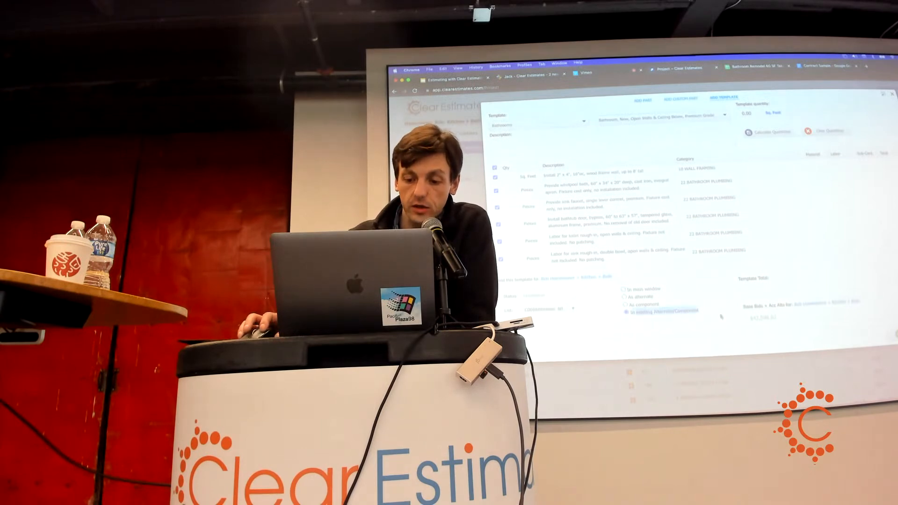
left_click(575, 311)
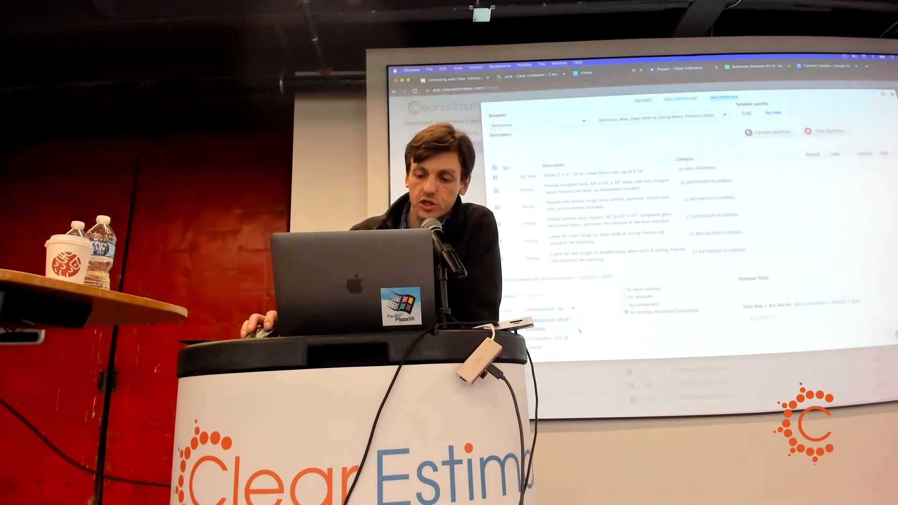
left_click(892, 94)
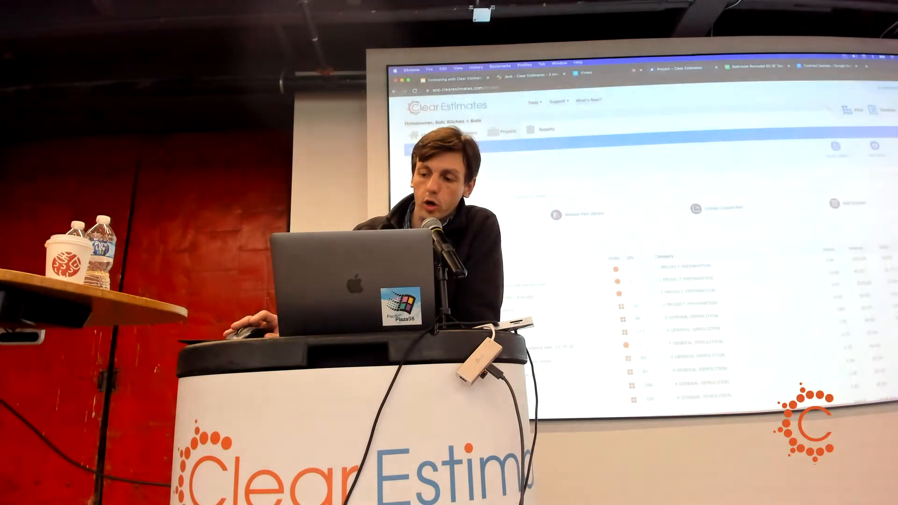
Open the Kitchen component's page with its demolition and plumbing parts.
scroll(655, 234, "down", 2)
scroll(655, 234, "down", 5)
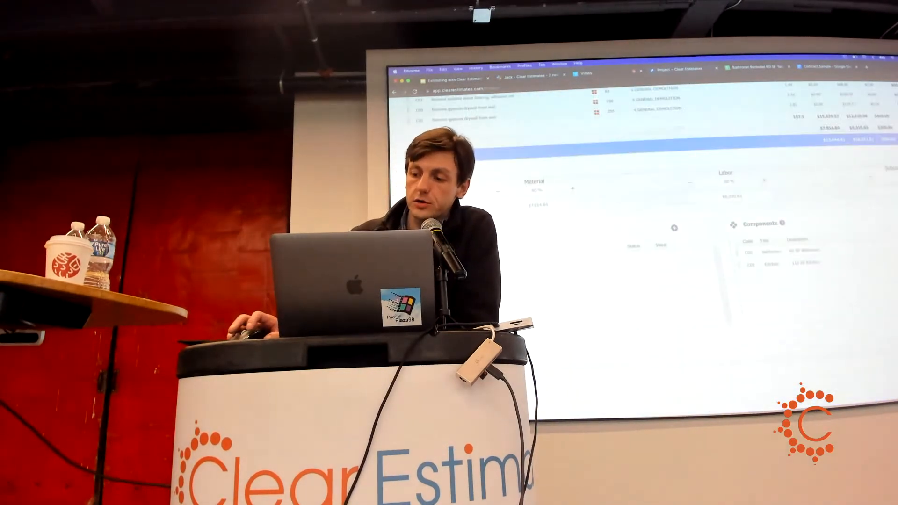
left_click(772, 252)
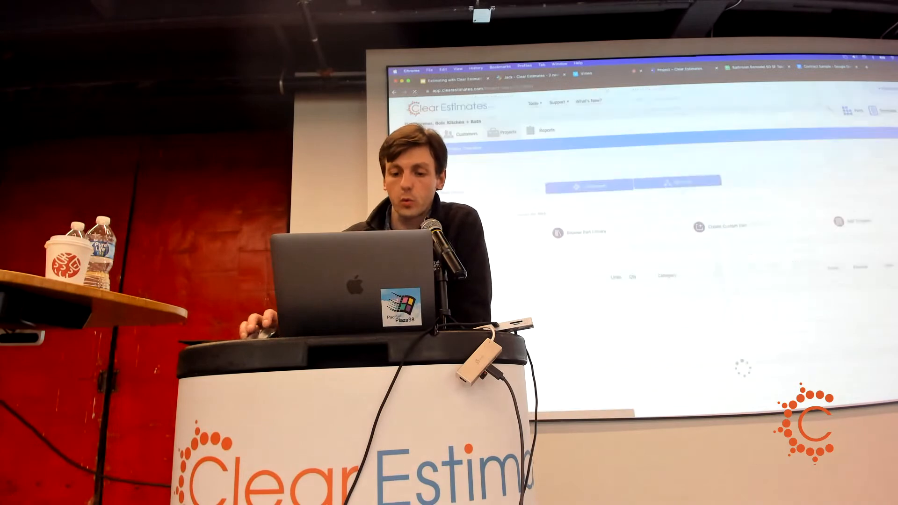
scroll(792, 177, "down", 2)
Review the Kitchen component's line items, dismiss the Duplicate Project dialog, and switch to the Vimeo live-stream tab.
scroll(792, 177, "down", 2)
scroll(792, 177, "up", 3)
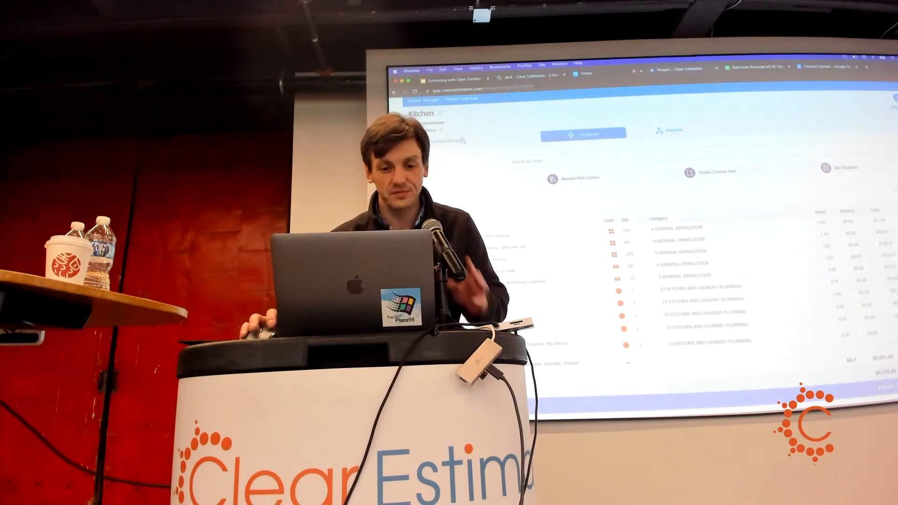
scroll(751, 267, "down", 10)
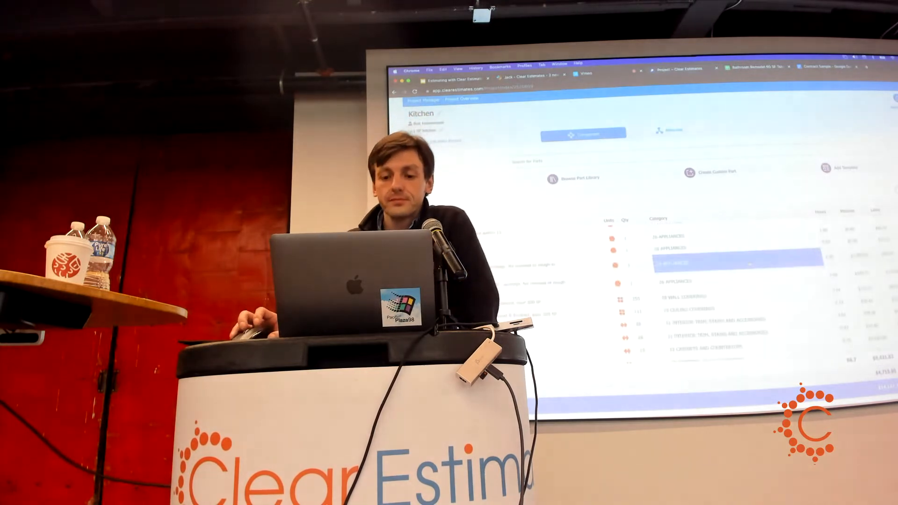
scroll(750, 266, "down", 5)
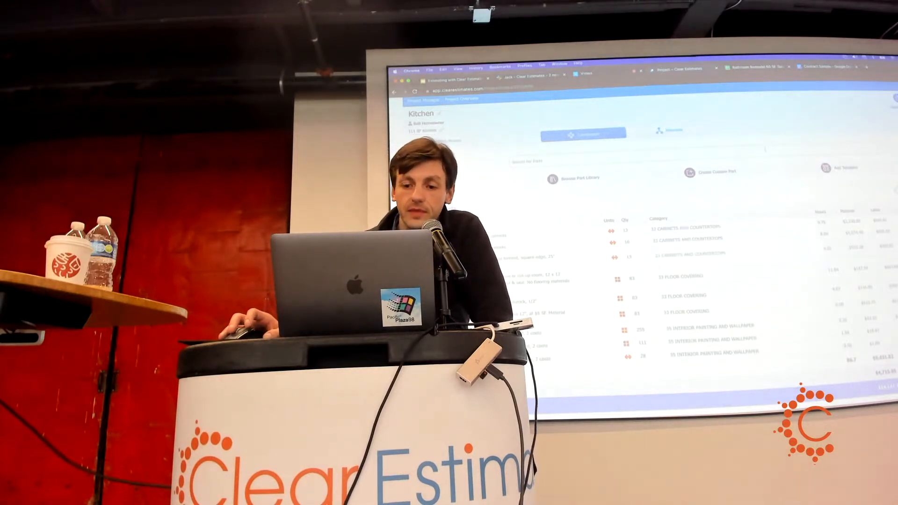
scroll(766, 149, "up", 5)
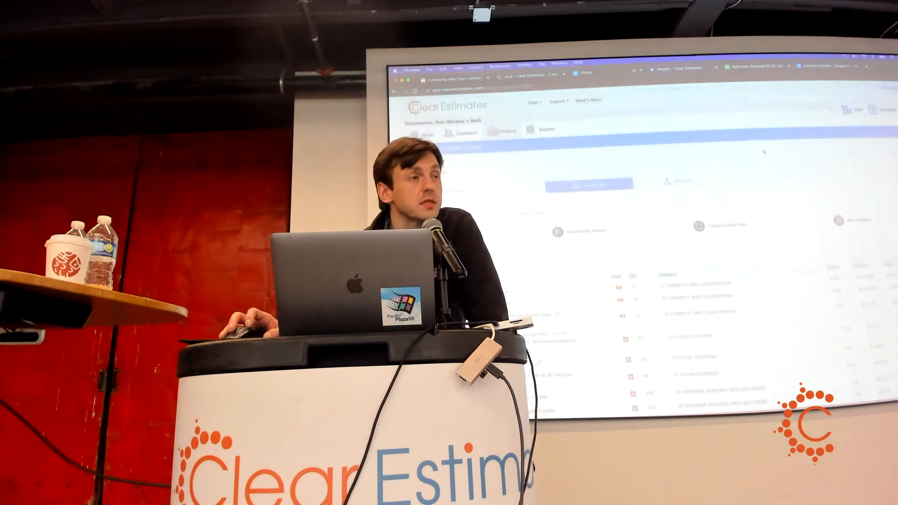
scroll(765, 149, "down", 3)
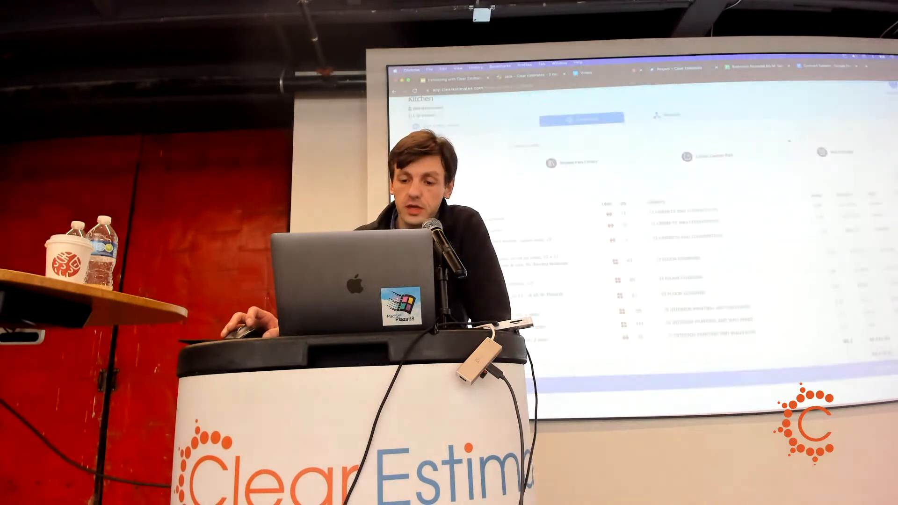
scroll(849, 147, "down", 2)
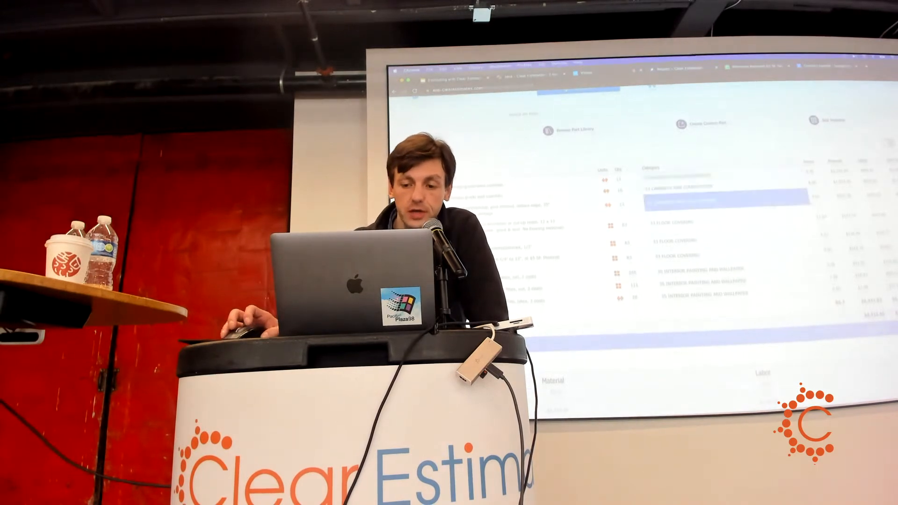
scroll(844, 177, "up", 4)
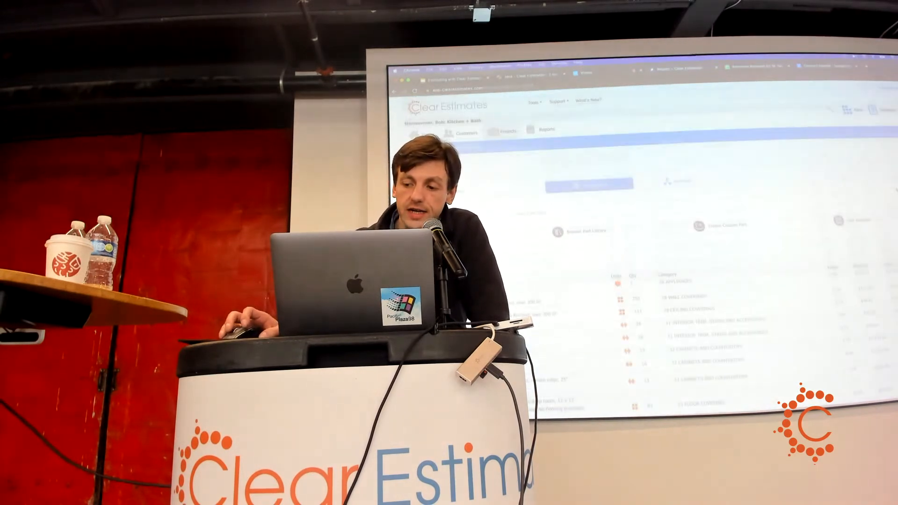
scroll(643, 233, "down", 4)
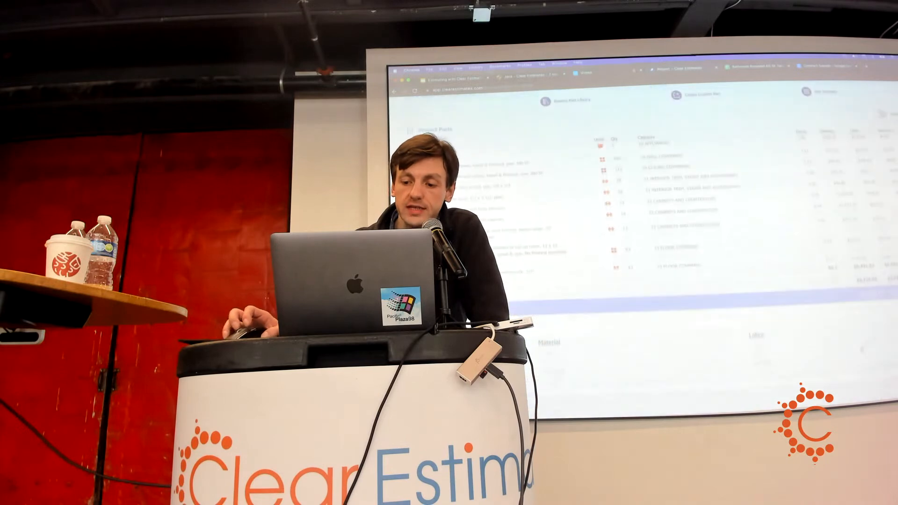
scroll(643, 234, "up", 4)
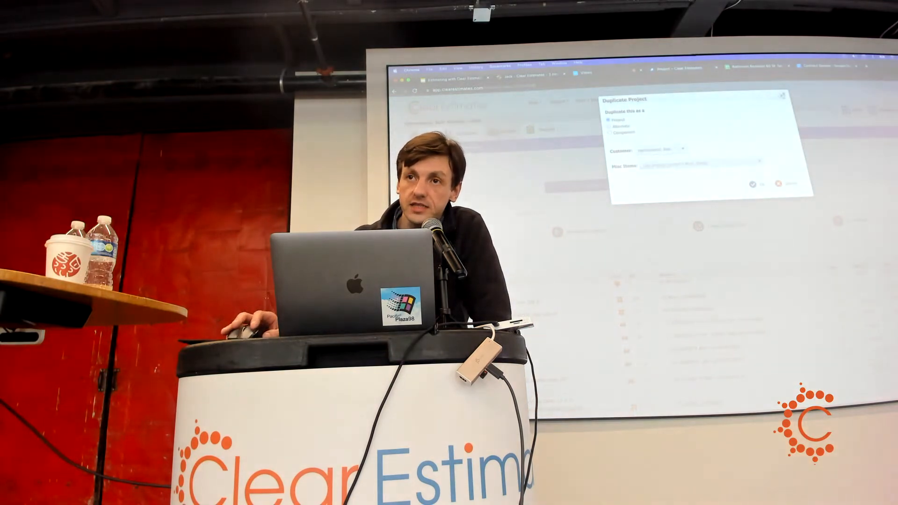
left_click(782, 96)
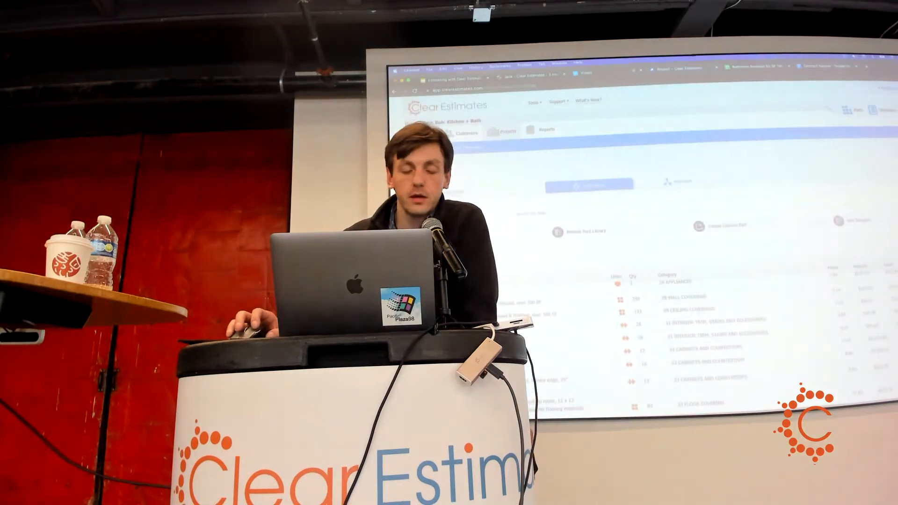
left_click(590, 73)
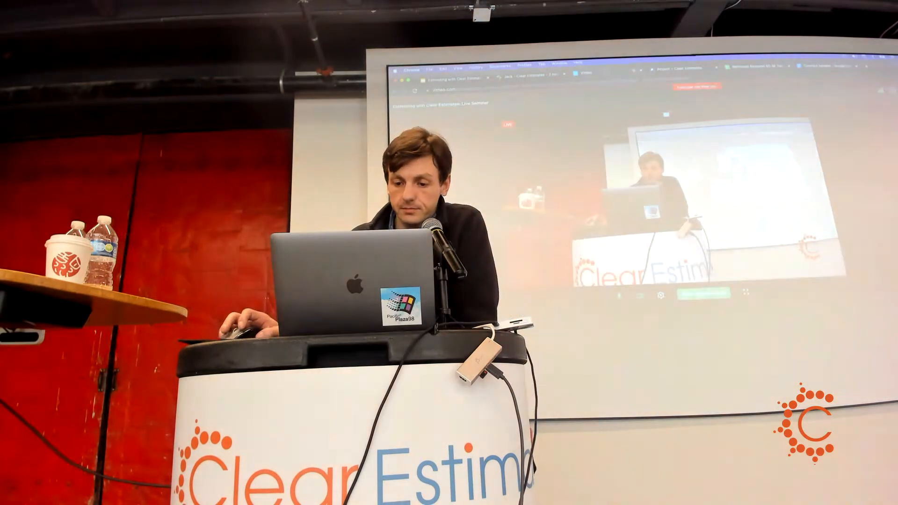
Share the 'Project – Clear Estimates' browser tab on the Vimeo live stream.
left_click(704, 294)
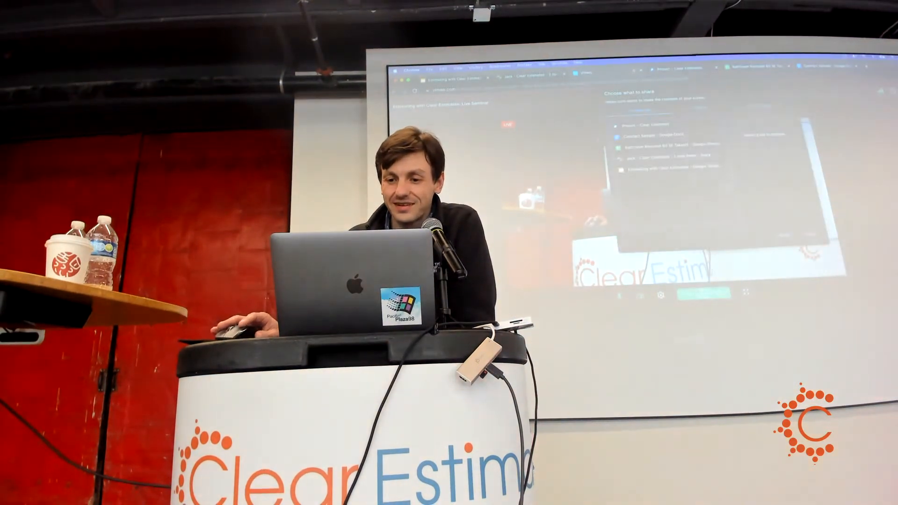
left_click(669, 157)
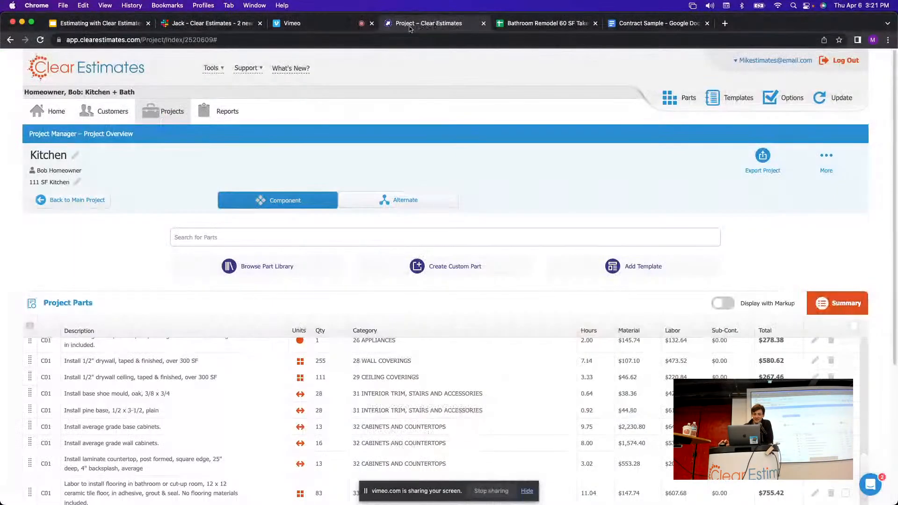
scroll(559, 171, "down", 5)
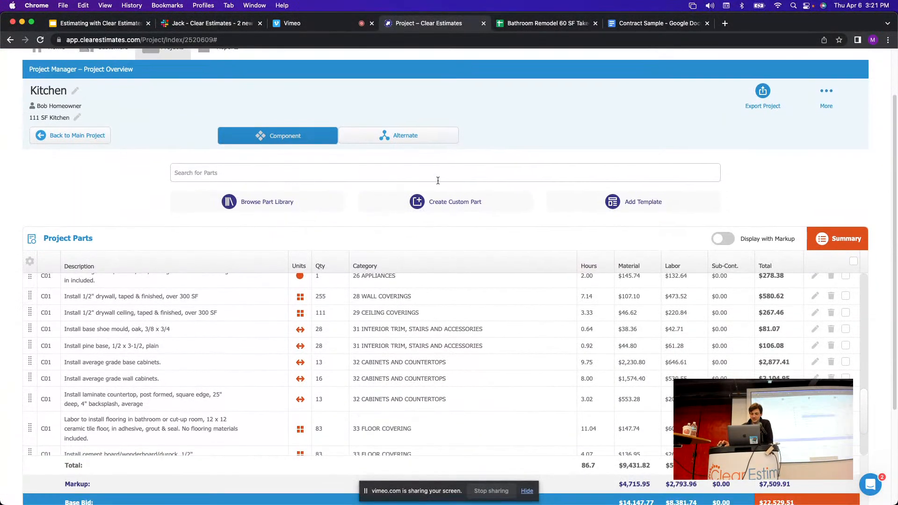
scroll(602, 215, "up", 5)
scroll(602, 214, "up", 10)
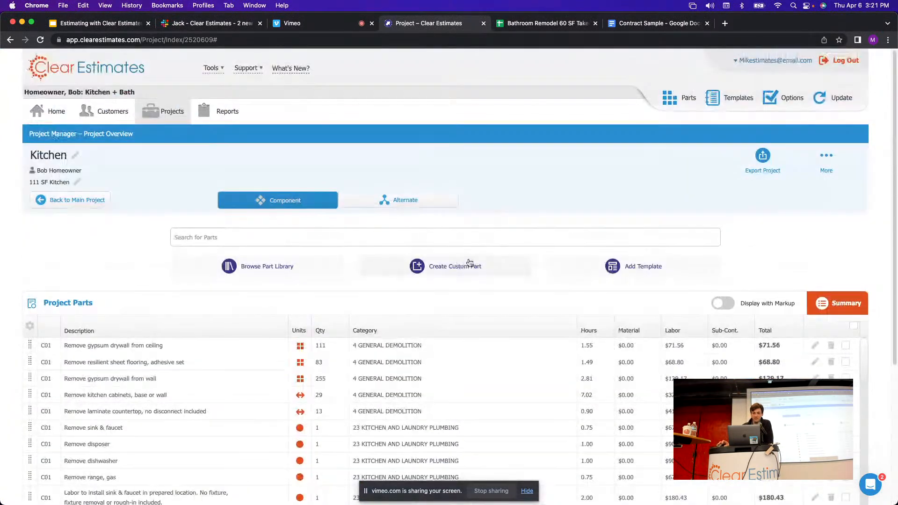
Scroll through the Kitchen parts list, then return to the main Kitchen + Bath project.
scroll(532, 269, "down", 3)
scroll(520, 278, "down", 5)
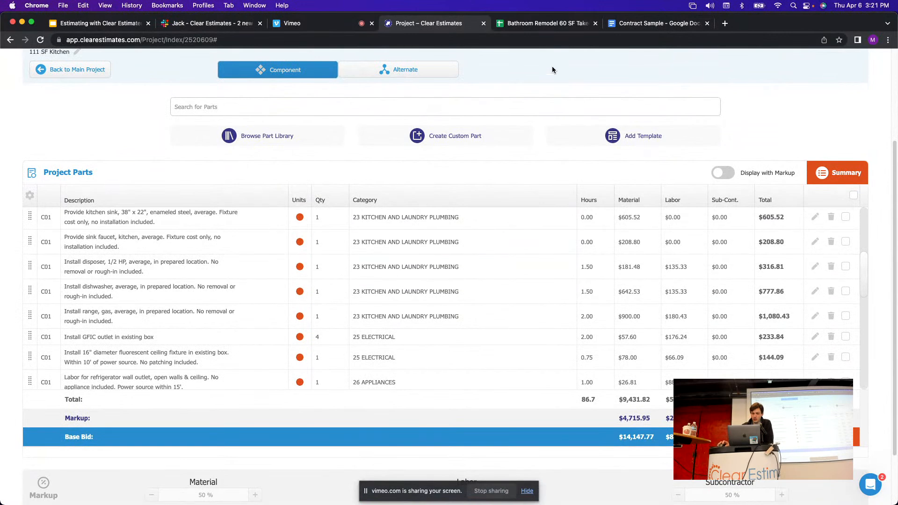
scroll(543, 216, "down", 1)
scroll(545, 203, "down", 5)
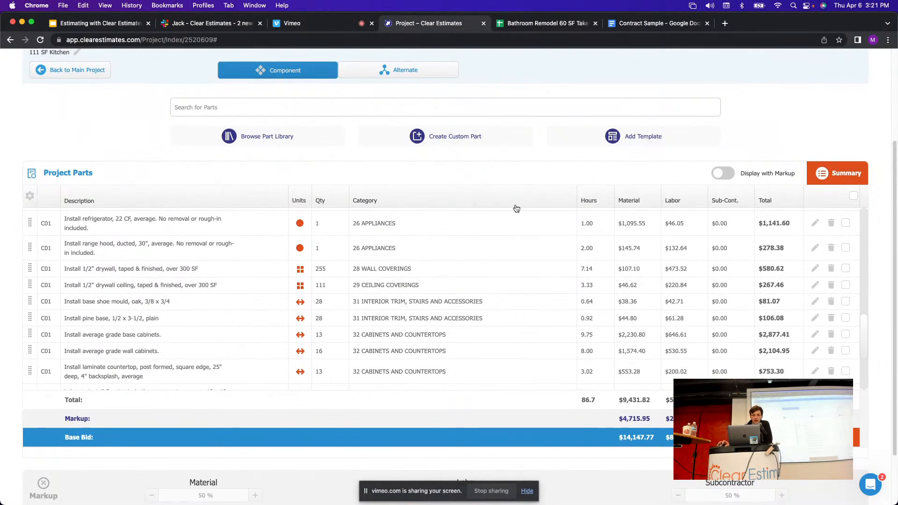
scroll(513, 208, "up", 2)
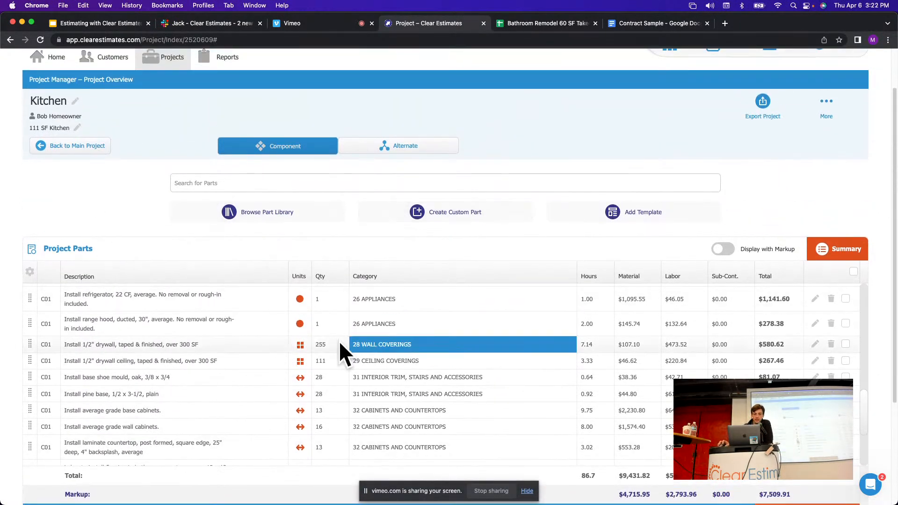
scroll(202, 286, "up", 3)
scroll(99, 278, "up", 2)
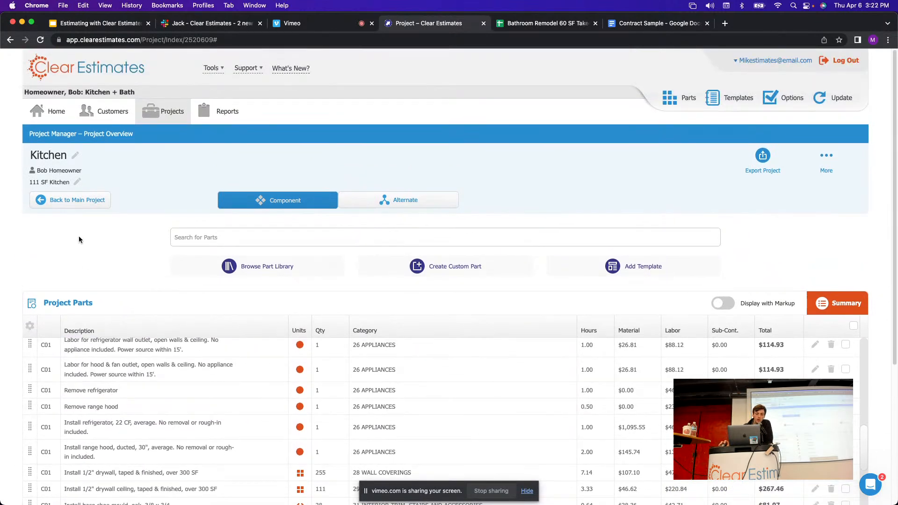
left_click(71, 201)
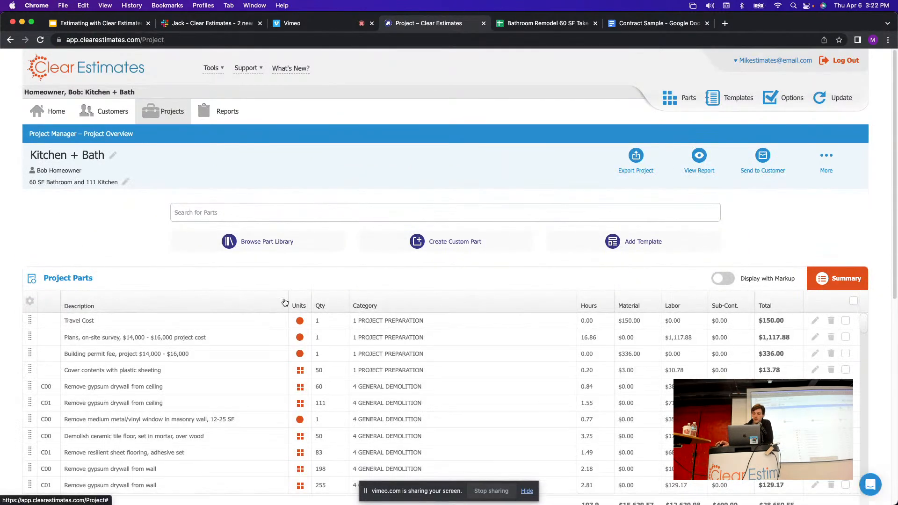
left_click_drag(896, 201, 896, 250)
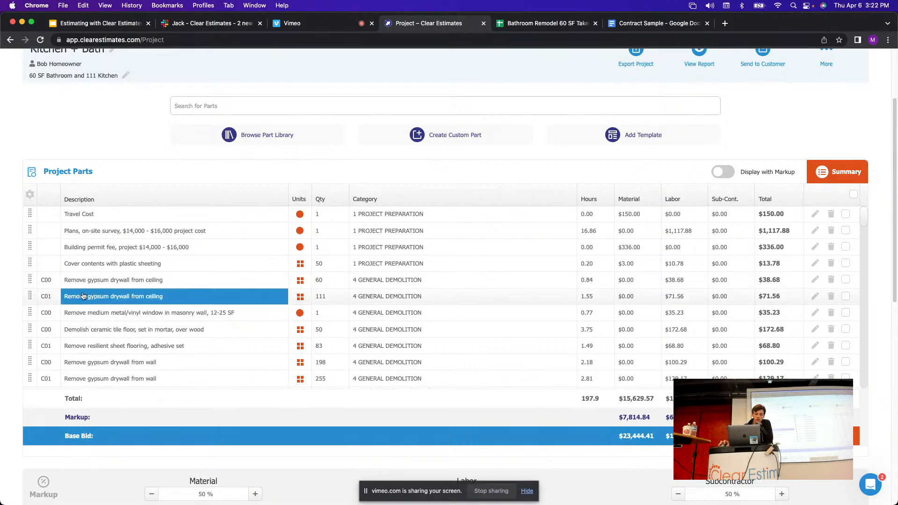
scroll(882, 177, "down", 5)
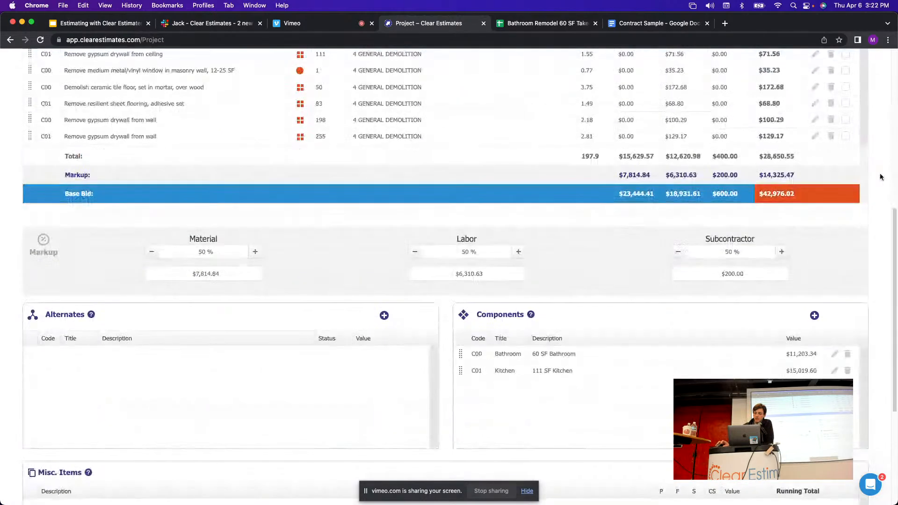
scroll(882, 177, "down", 2)
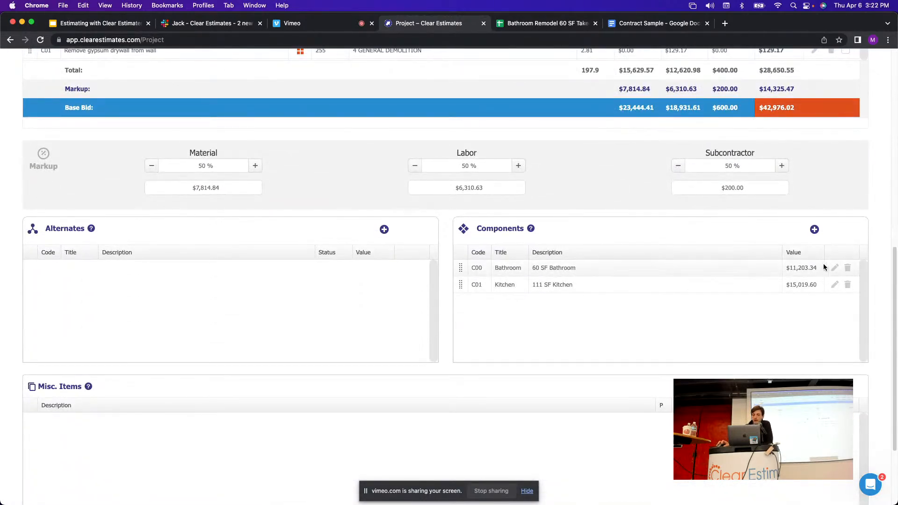
scroll(650, 336, "up", 5)
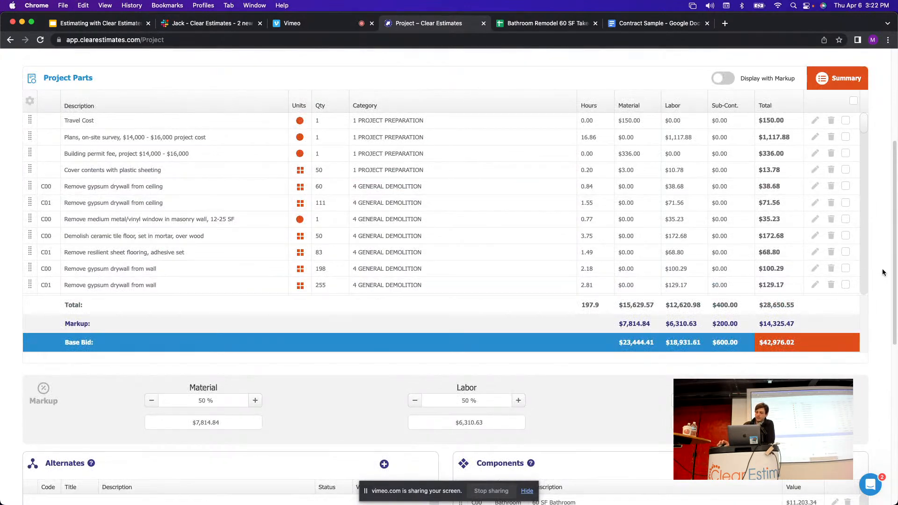
scroll(882, 273, "up", 5)
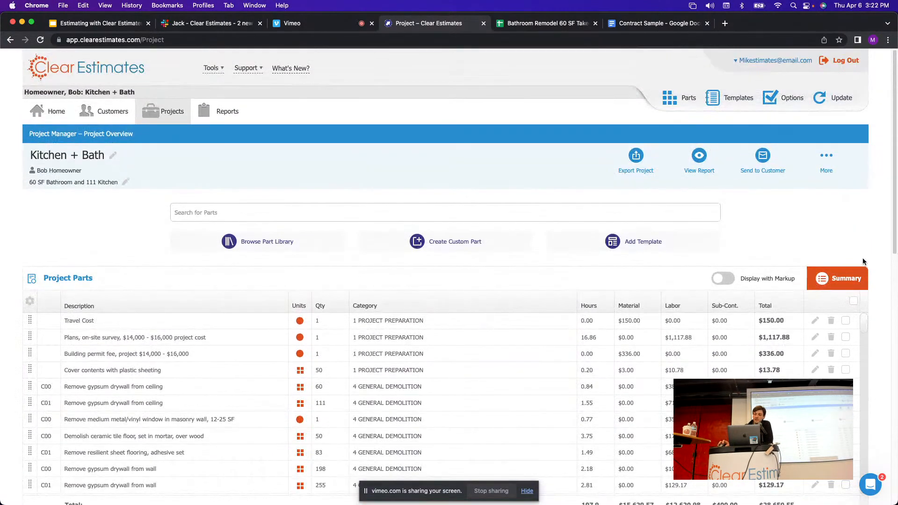
Generate the Kitchen + Bath formal proposal as a PDF with View Report > Print to PDF.
left_click(700, 156)
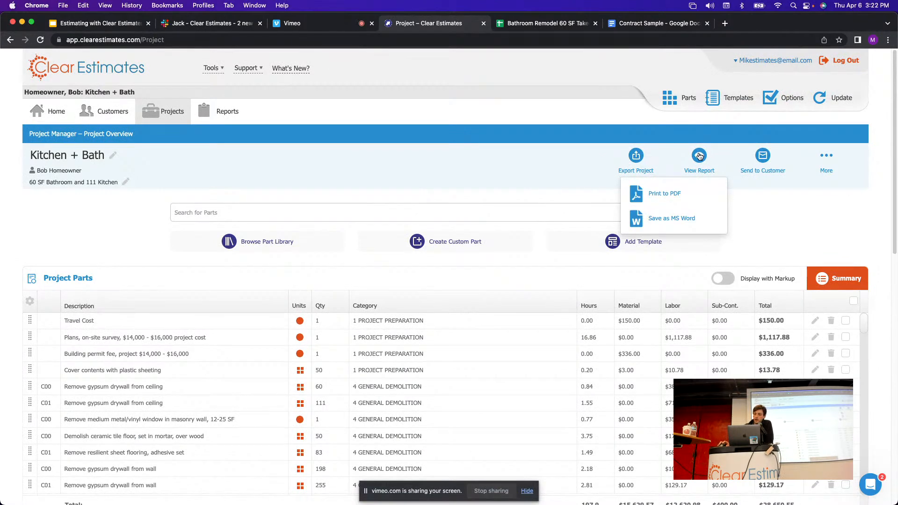
left_click(657, 196)
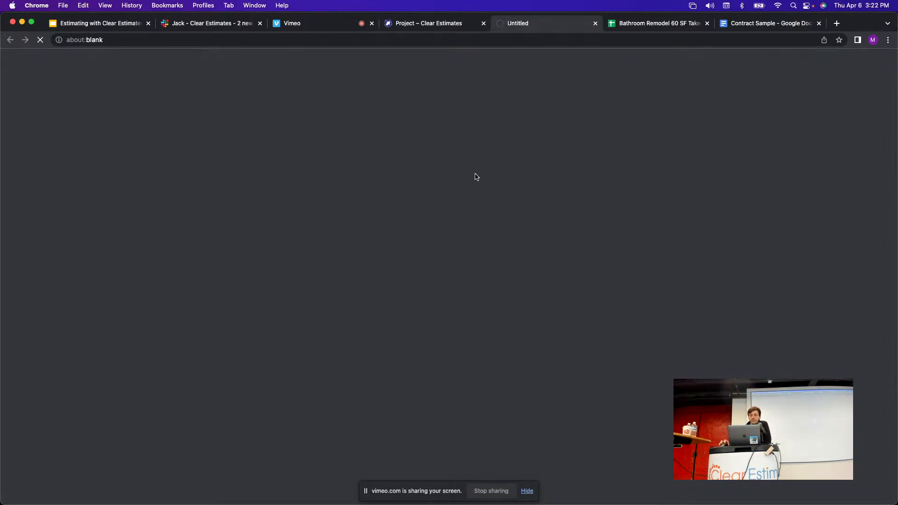
left_click(527, 492)
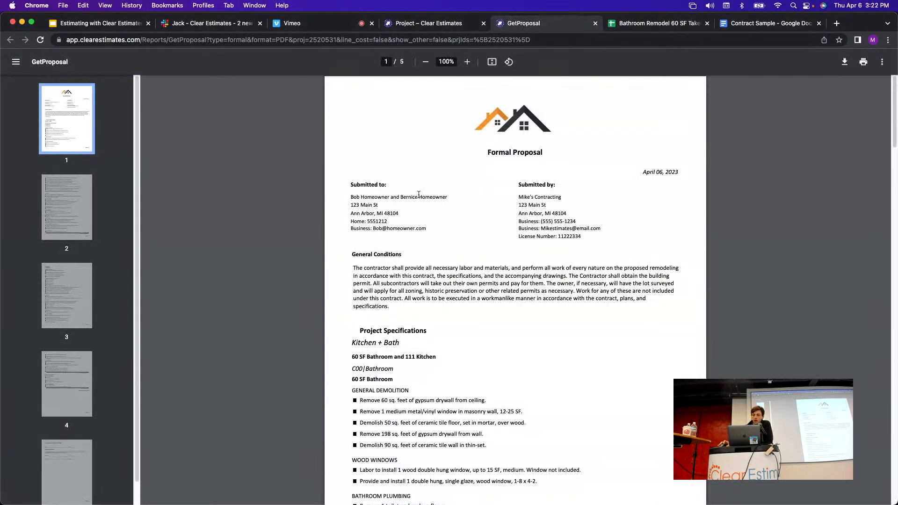
Scroll the proposal PDF to the C00|Bathroom, 60 SF component's Project Specifications.
scroll(543, 177, "down", 1)
scroll(547, 136, "down", 5)
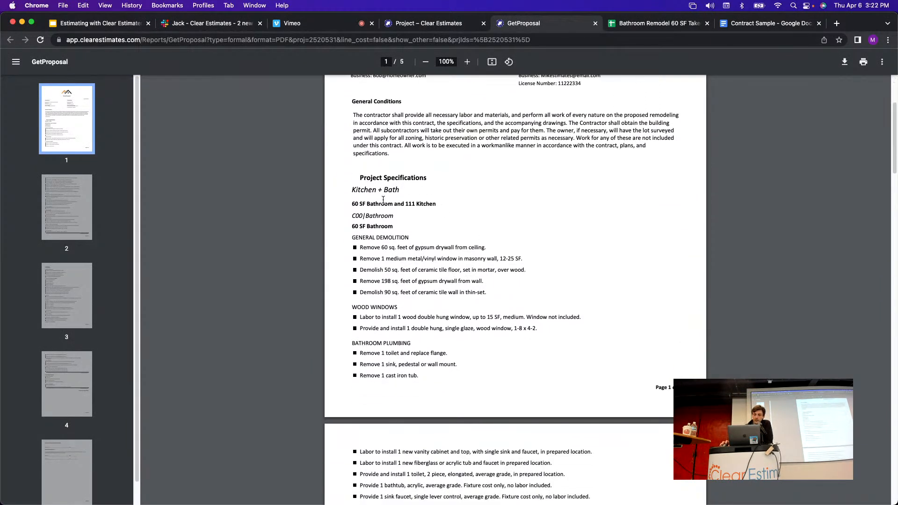
scroll(407, 211, "down", 1)
scroll(403, 196, "down", 1)
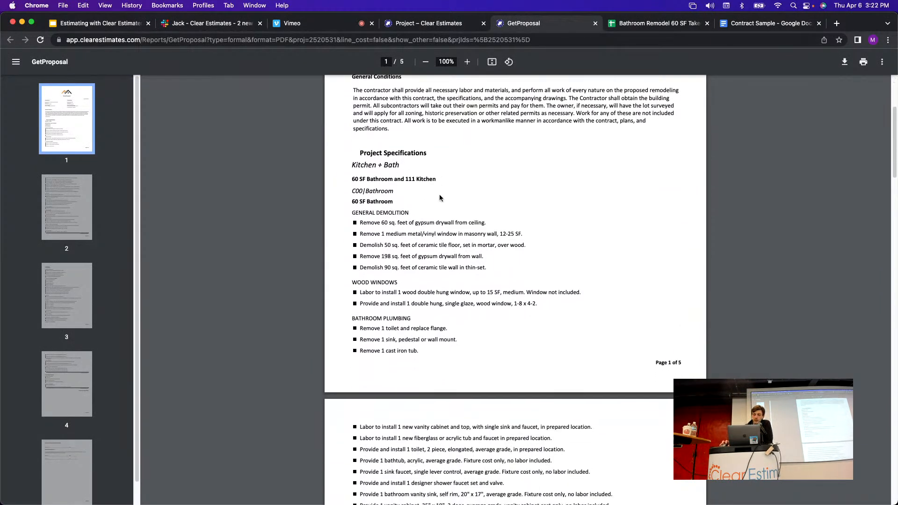
left_click_drag(355, 182, 398, 191)
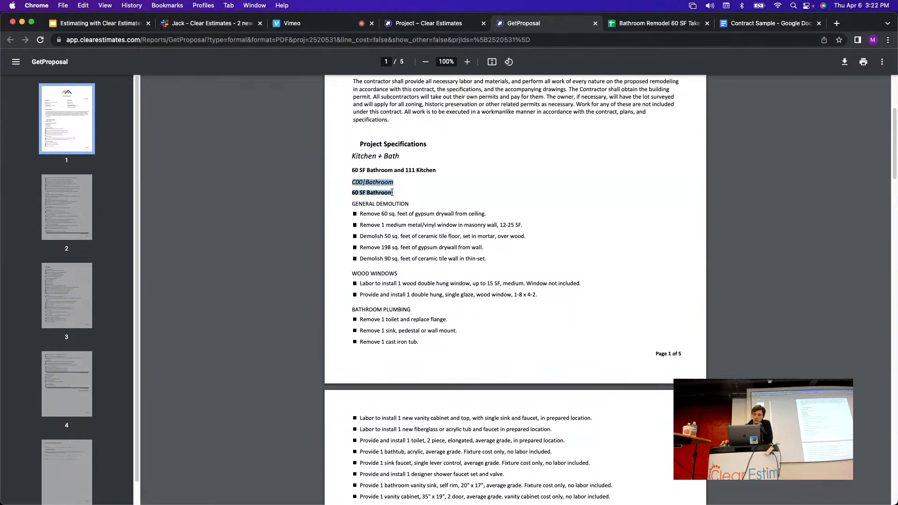
left_click(355, 193)
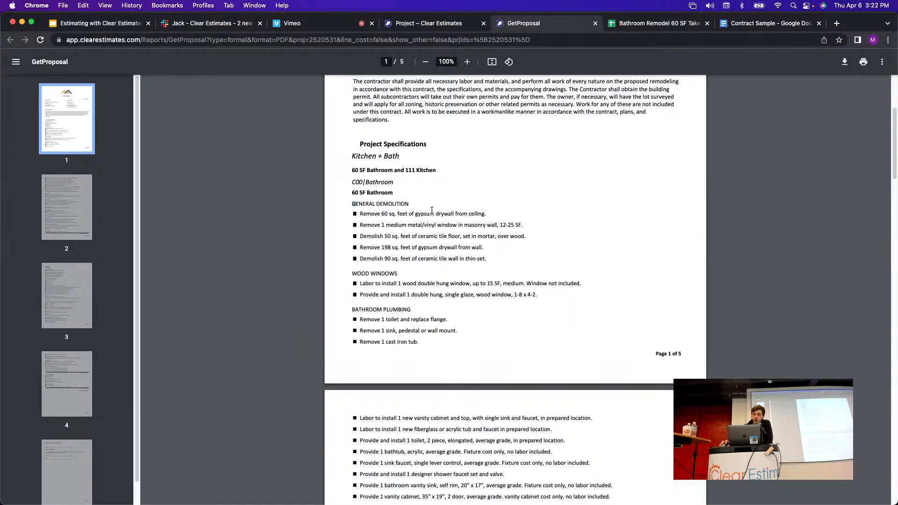
scroll(398, 220, "down", 10)
scroll(438, 229, "down", 1)
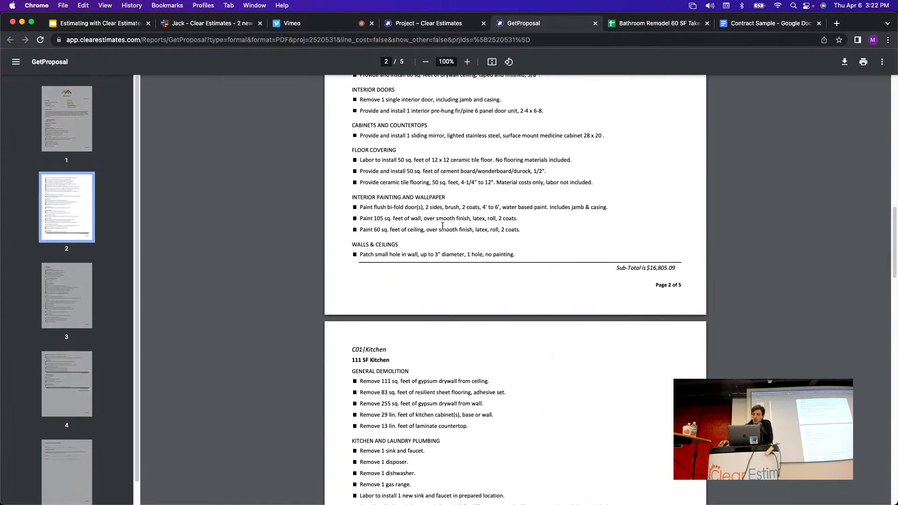
left_click_drag(678, 220, 623, 224)
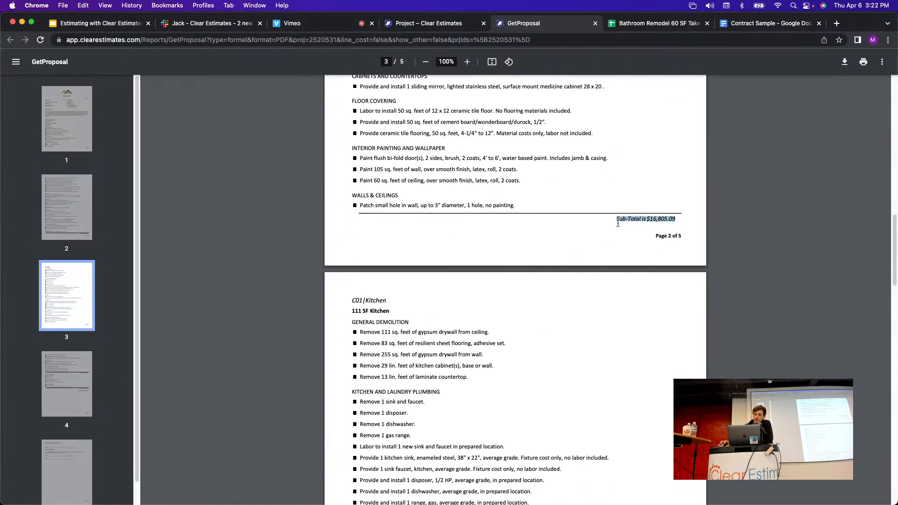
scroll(581, 180, "up", 5)
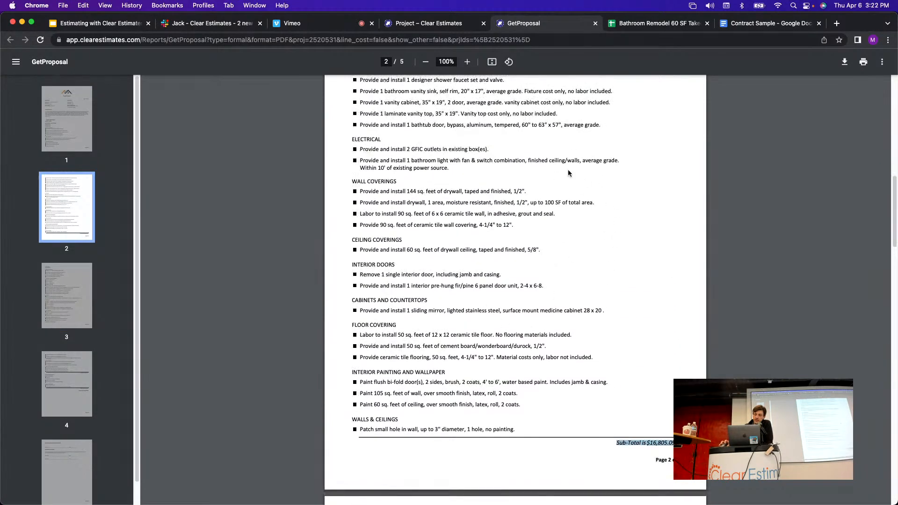
scroll(524, 295, "up", 15)
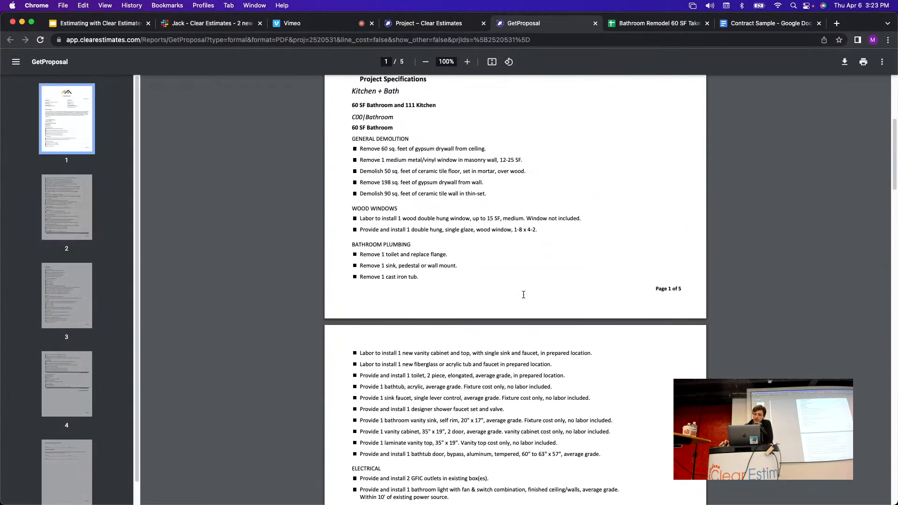
scroll(495, 294, "down", 3)
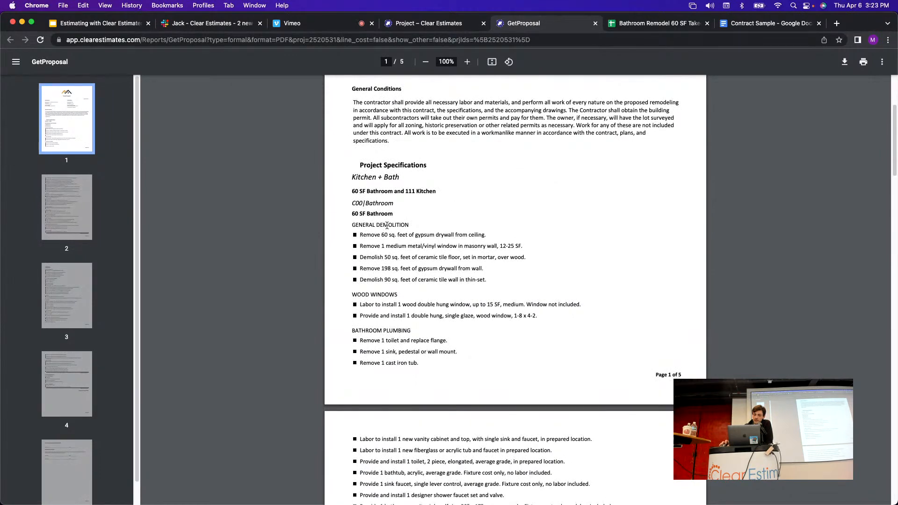
scroll(588, 257, "down", 10)
scroll(391, 142, "down", 6)
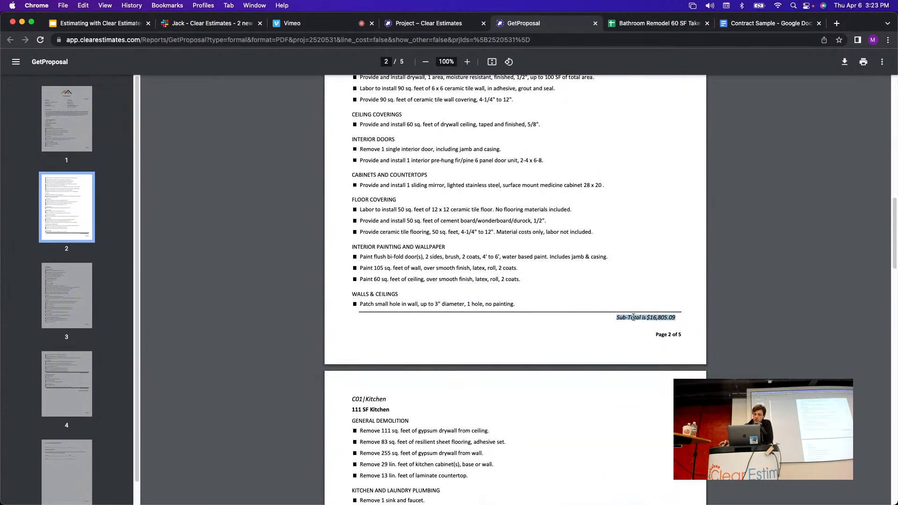
left_click(583, 228)
scroll(574, 234, "down", 2)
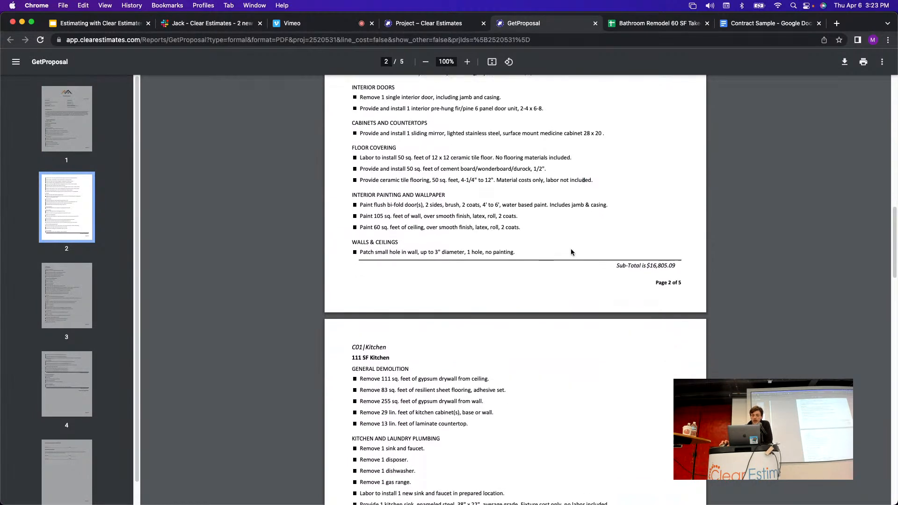
scroll(571, 253, "down", 3)
left_click_drag(352, 263, 394, 265)
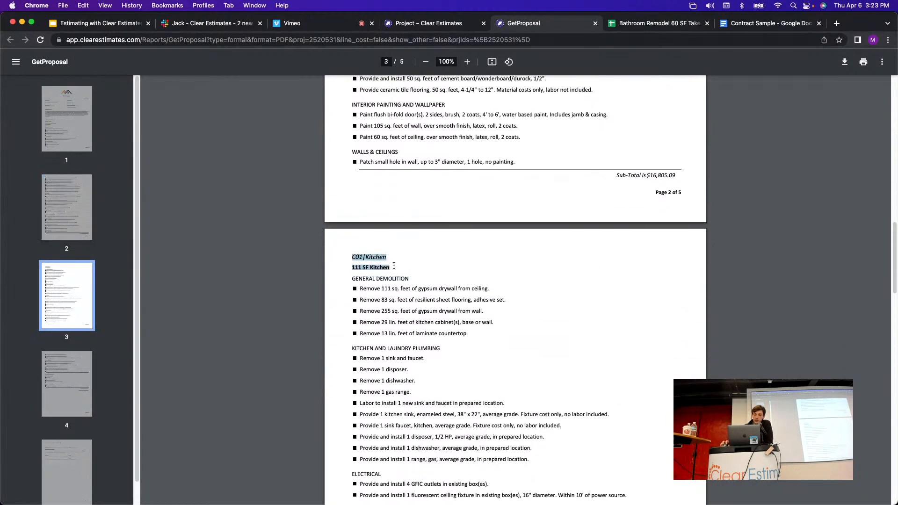
left_click(389, 259)
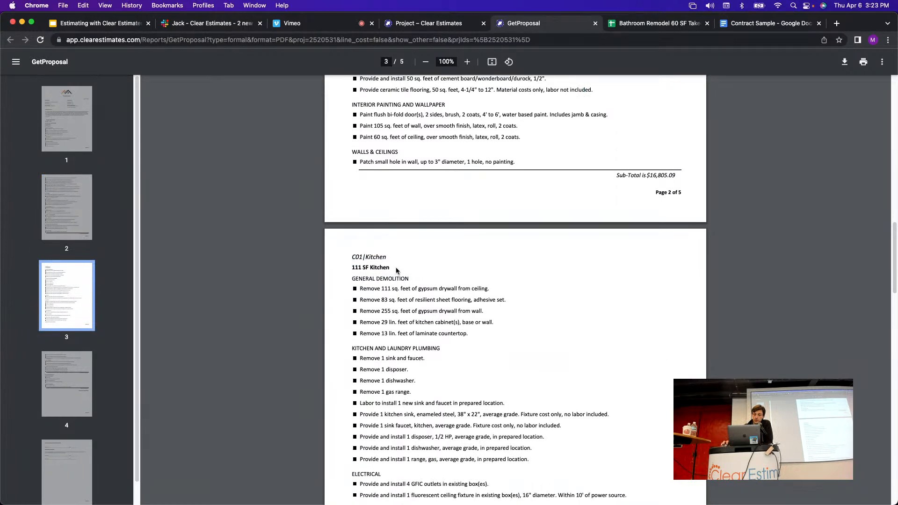
scroll(453, 271, "down", 14)
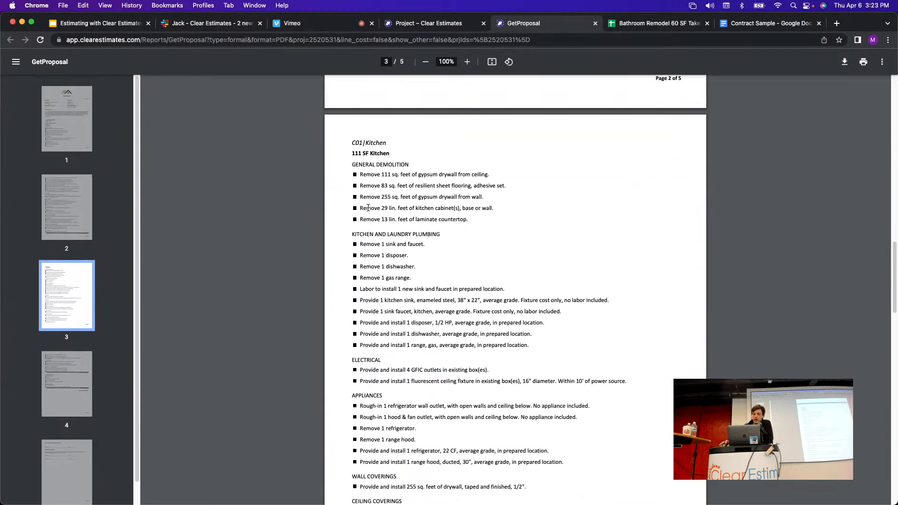
scroll(433, 295, "down", 5)
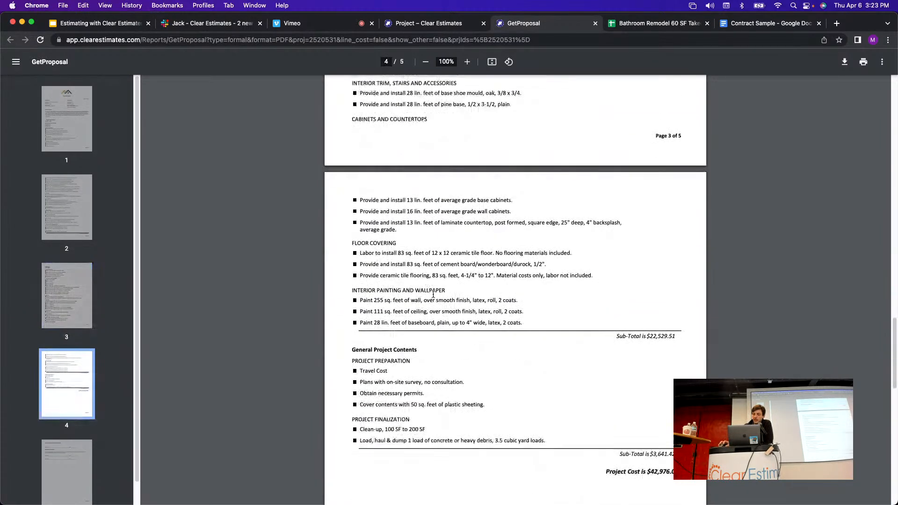
left_click_drag(674, 336, 621, 336)
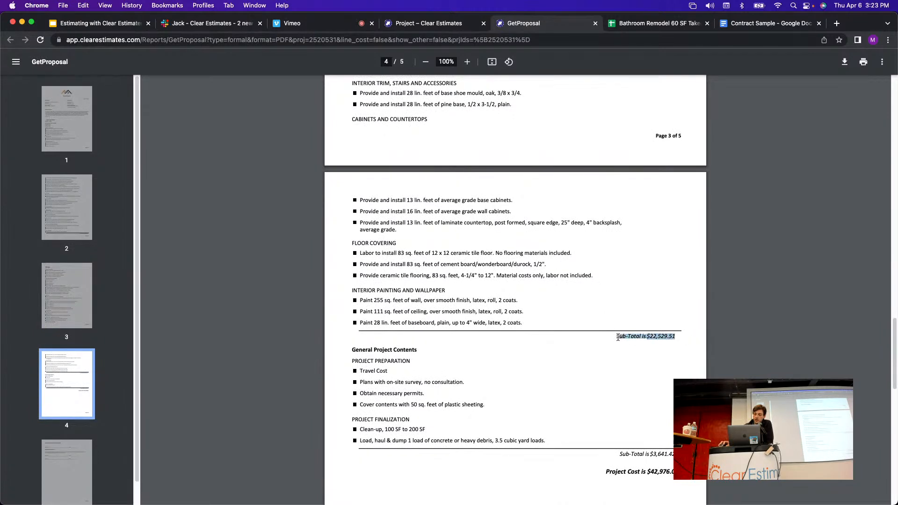
scroll(617, 338, "down", 3)
left_click_drag(351, 282, 600, 365)
left_click(581, 367)
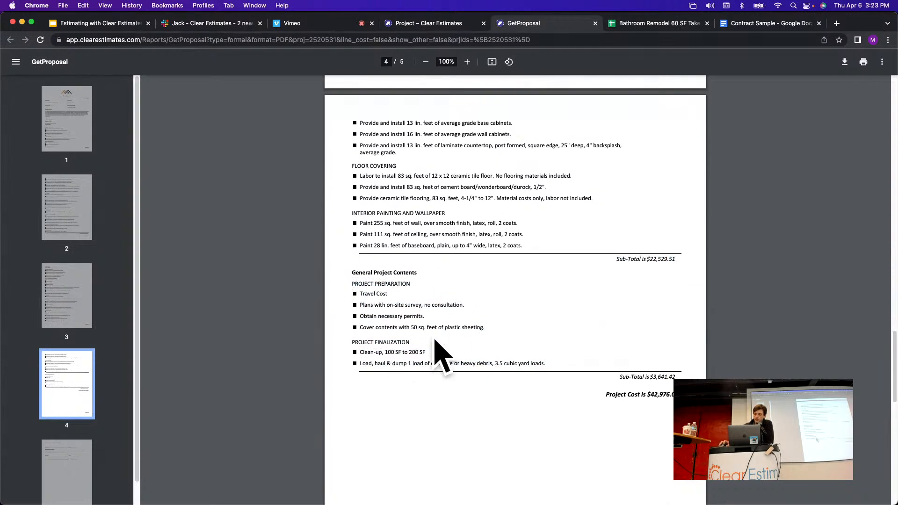
left_click_drag(661, 376, 635, 377)
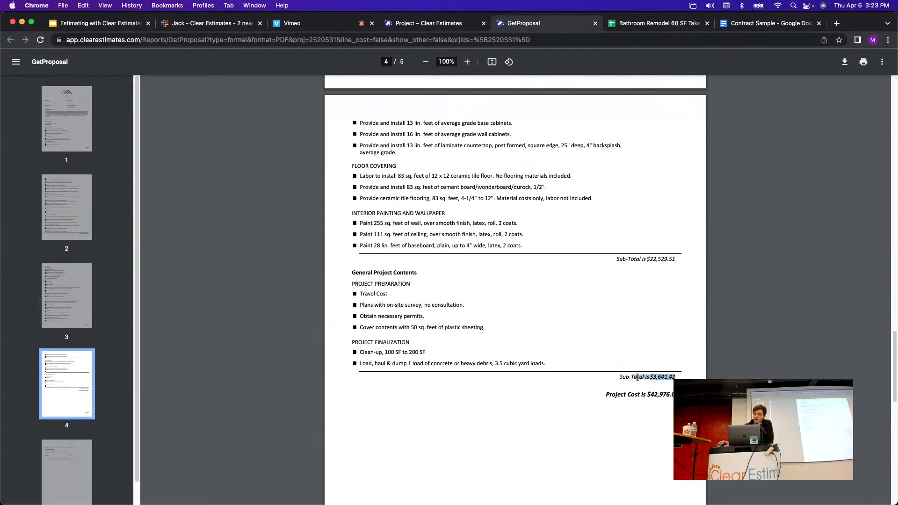
scroll(637, 378, "down", 2)
left_click_drag(681, 321, 611, 315)
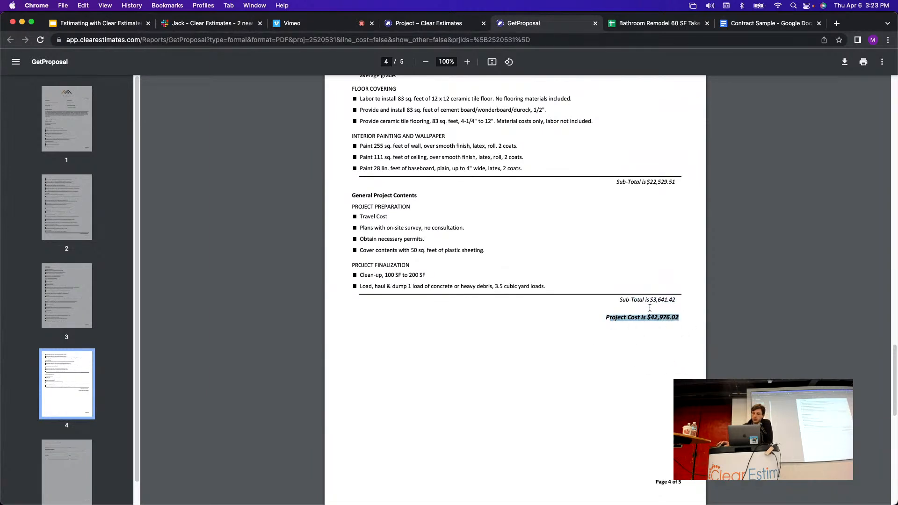
left_click(668, 334)
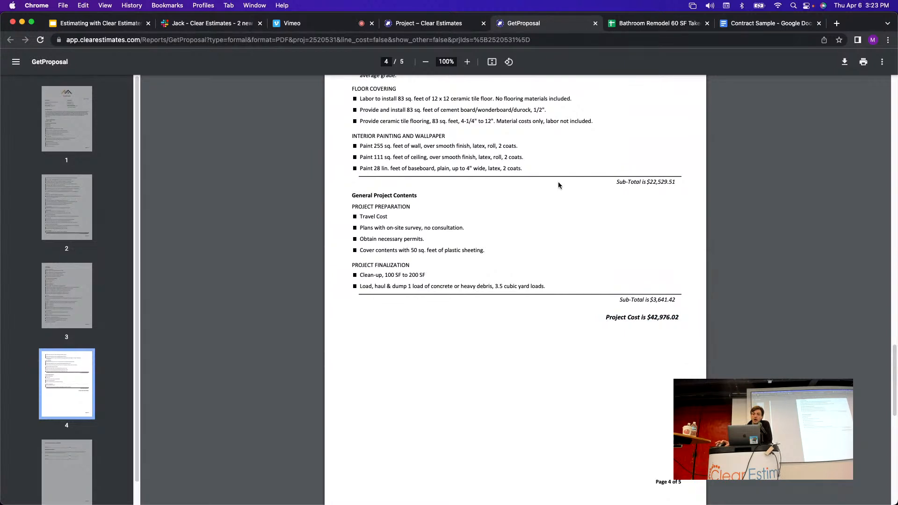
Back on the project page, review the $28,650.55 total, $14,325.47 markup and $42,976.02 base bid.
left_click(434, 24)
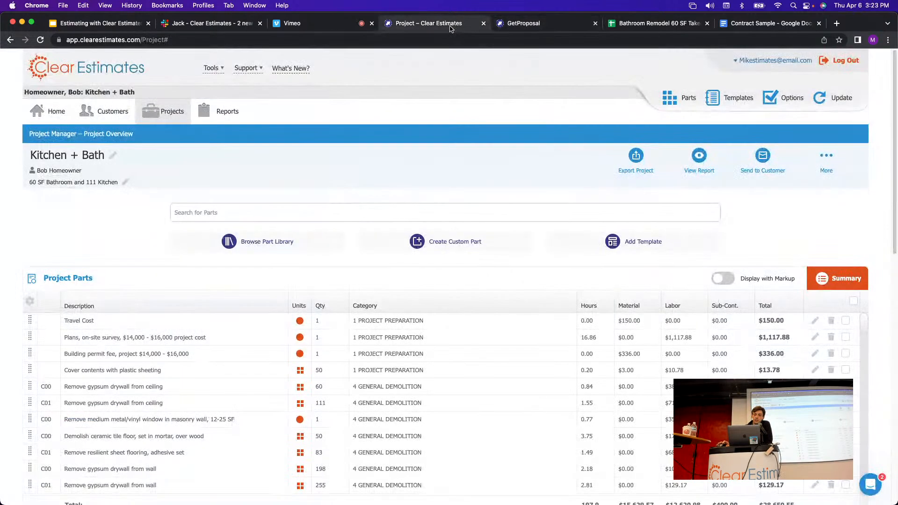
scroll(456, 153, "down", 6)
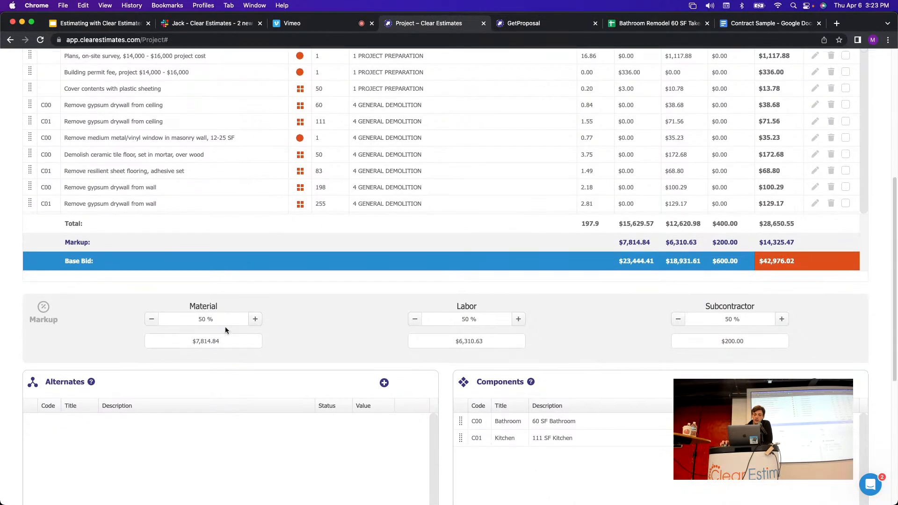
left_click(192, 320)
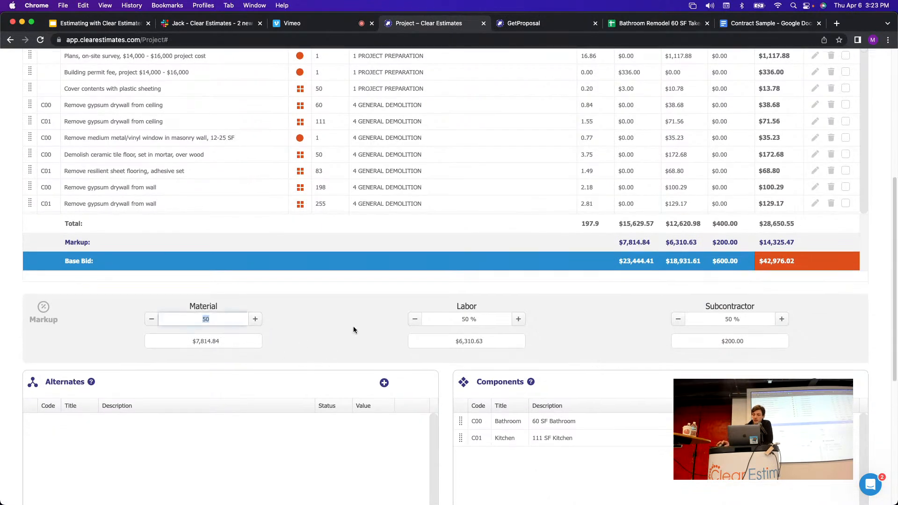
left_click_drag(801, 226, 768, 222)
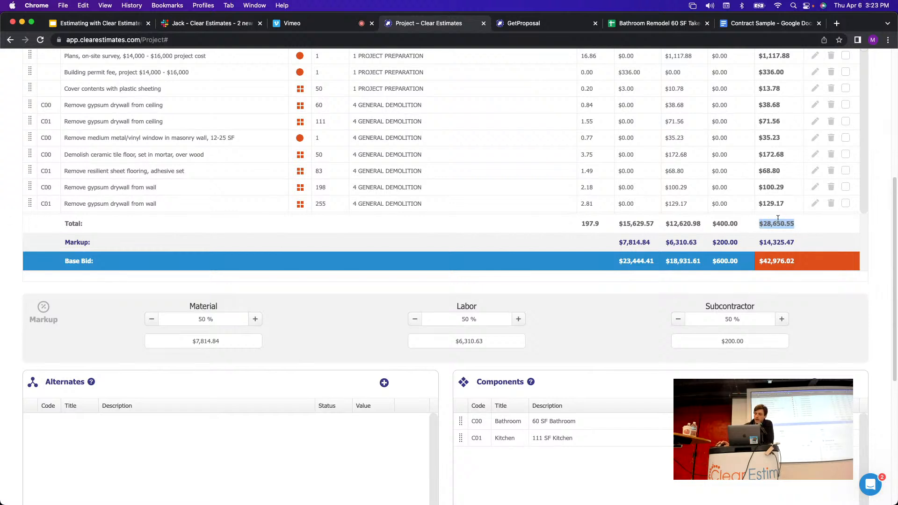
left_click_drag(788, 241, 761, 243)
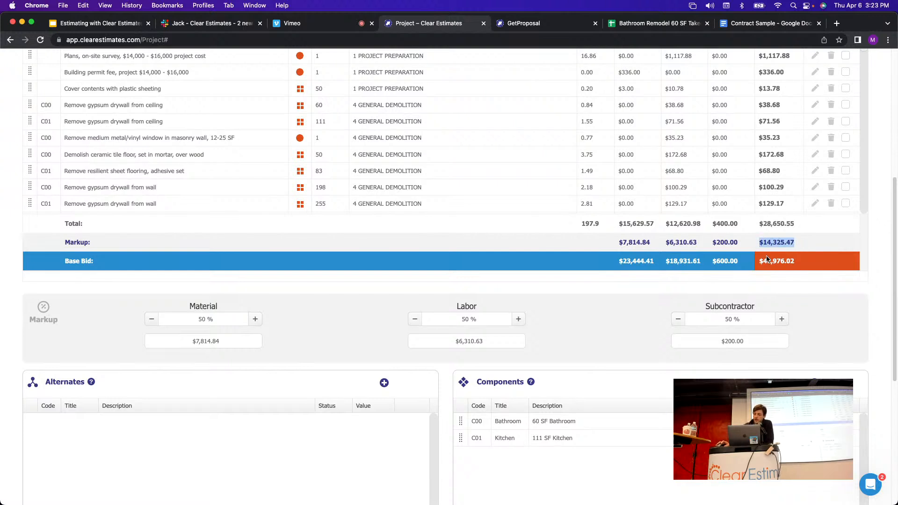
left_click_drag(806, 263, 765, 262)
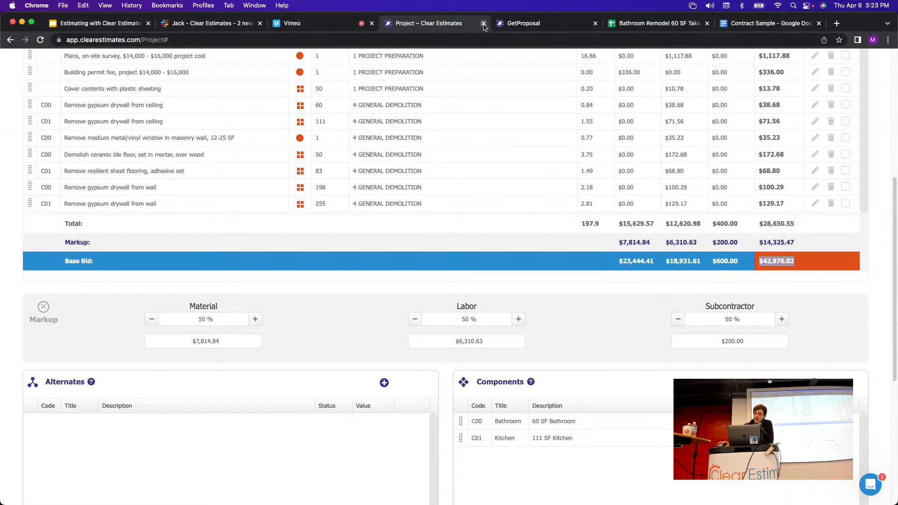
Recheck the top of the generated proposal PDF.
left_click(524, 23)
scroll(633, 306, "up", 1)
scroll(633, 306, "up", 10)
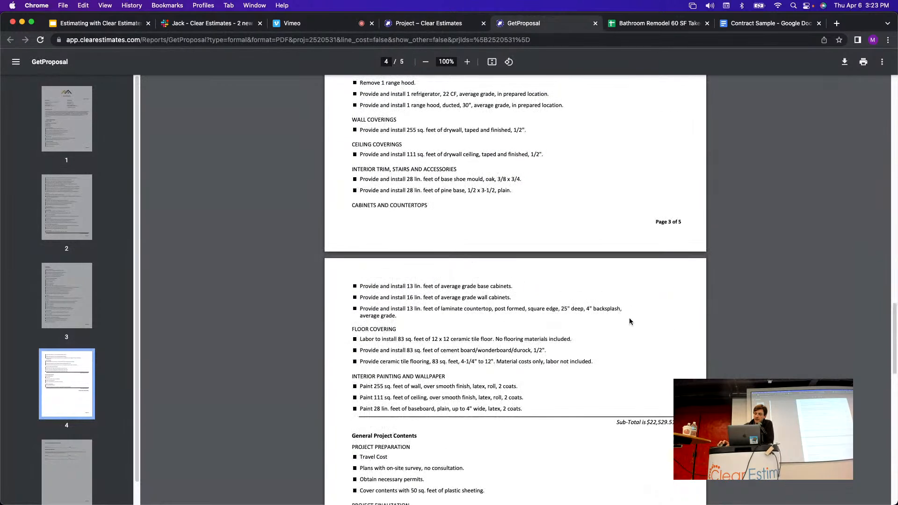
scroll(591, 330, "up", 3)
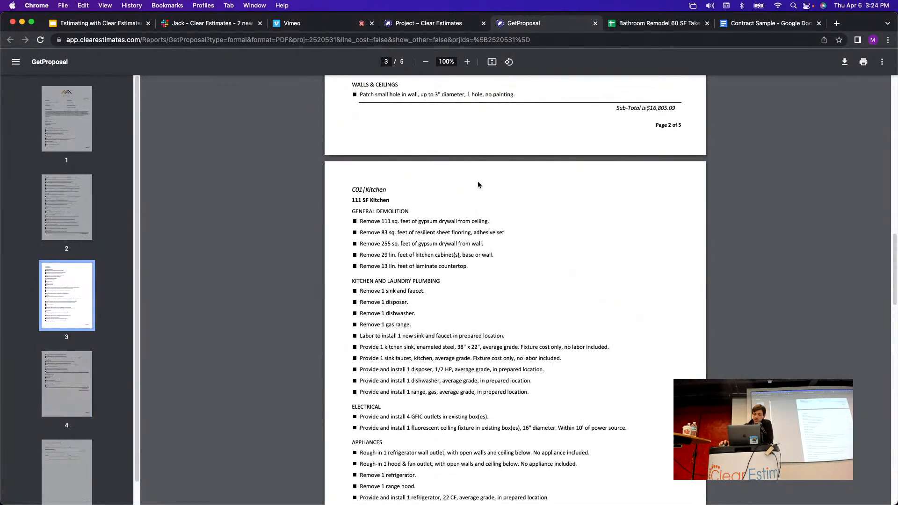
scroll(486, 376, "down", 1)
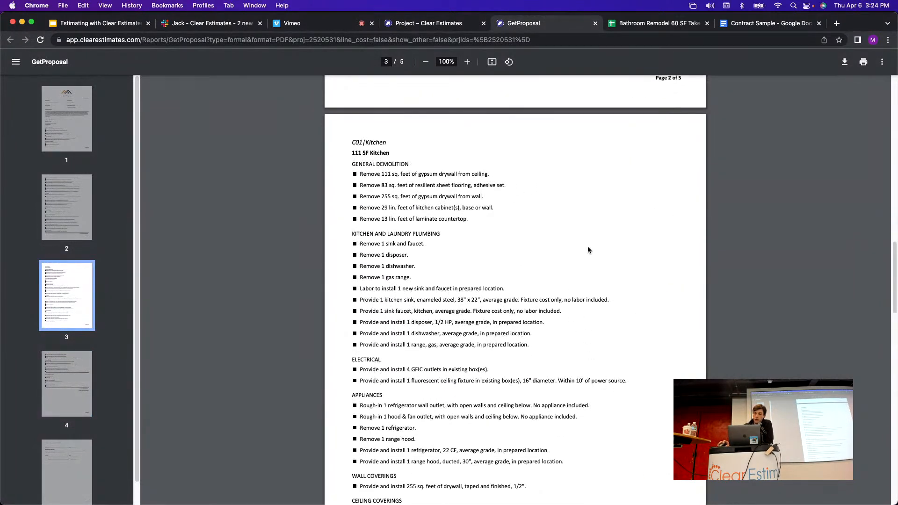
scroll(623, 171, "down", 1)
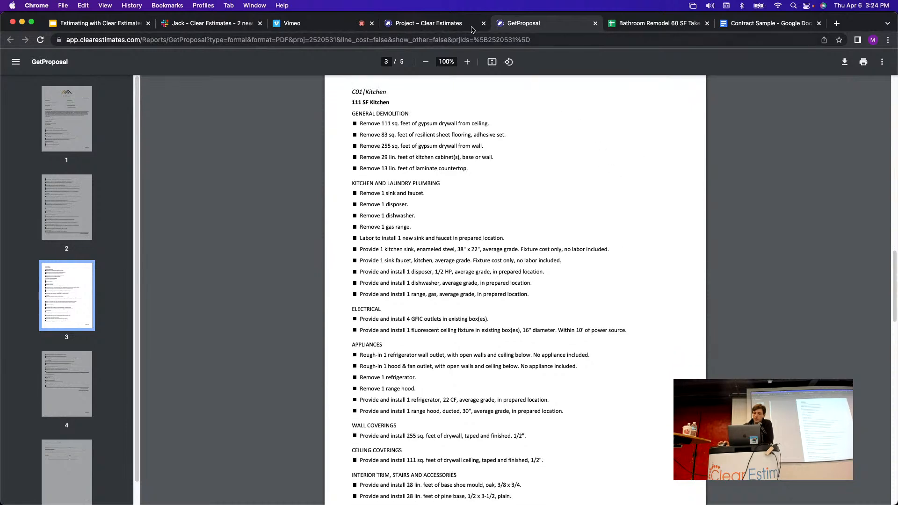
Return to the Kitchen + Bath estimate page and go to its Reports section.
left_click(471, 28)
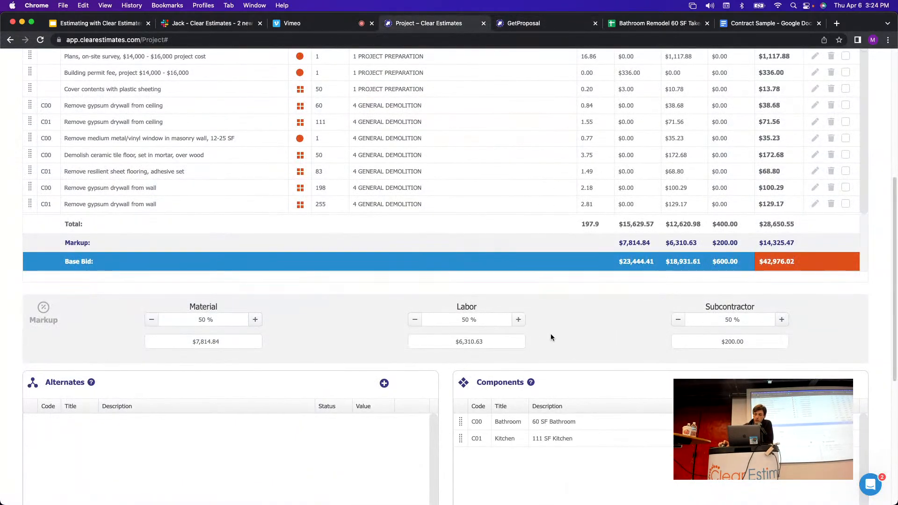
scroll(551, 333, "up", 6)
left_click(224, 112)
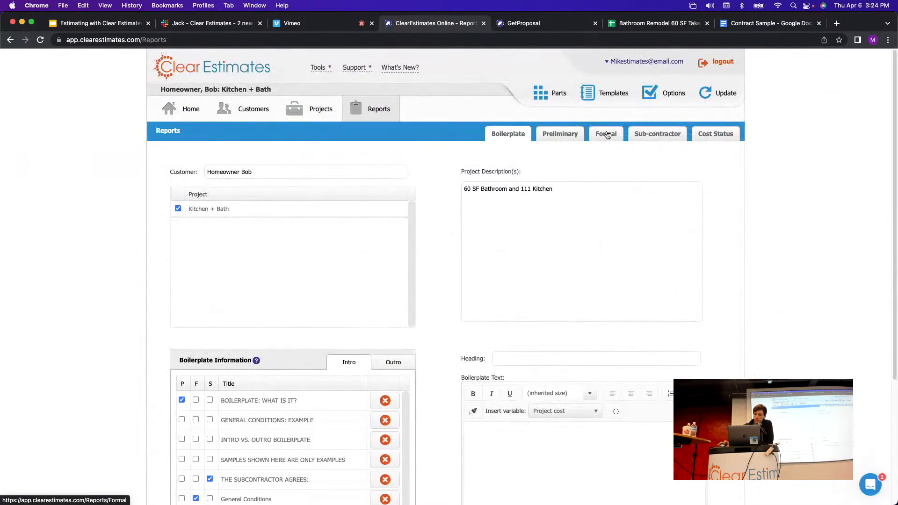
Check the Formal report's Include Line Item Costs setting, then return to the project overview.
left_click(607, 134)
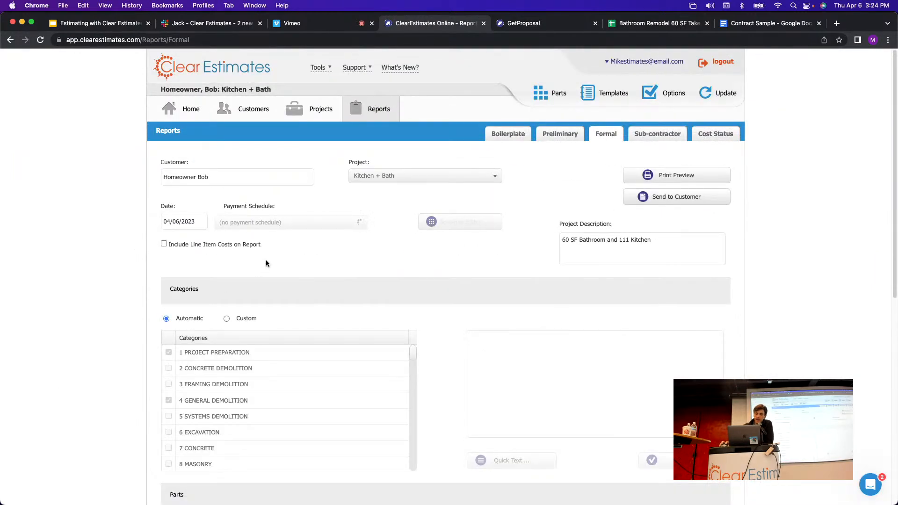
left_click_drag(265, 263, 199, 245)
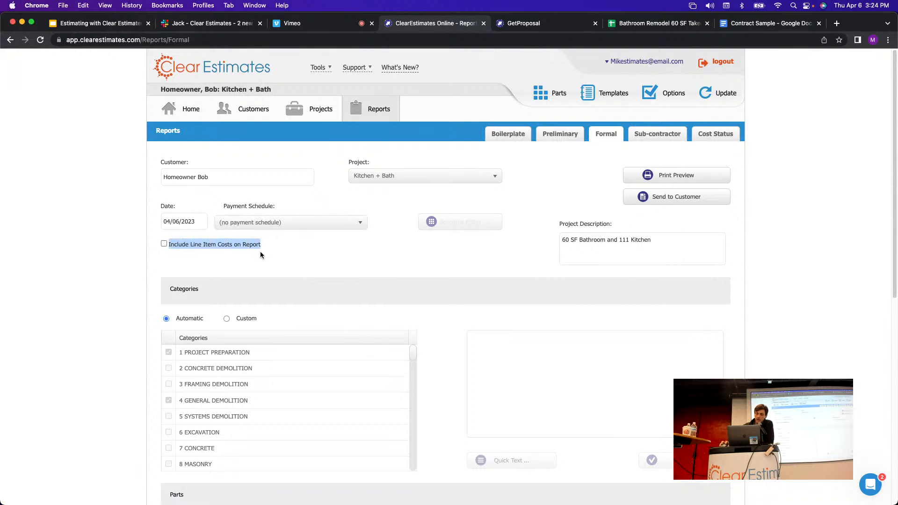
left_click(293, 257)
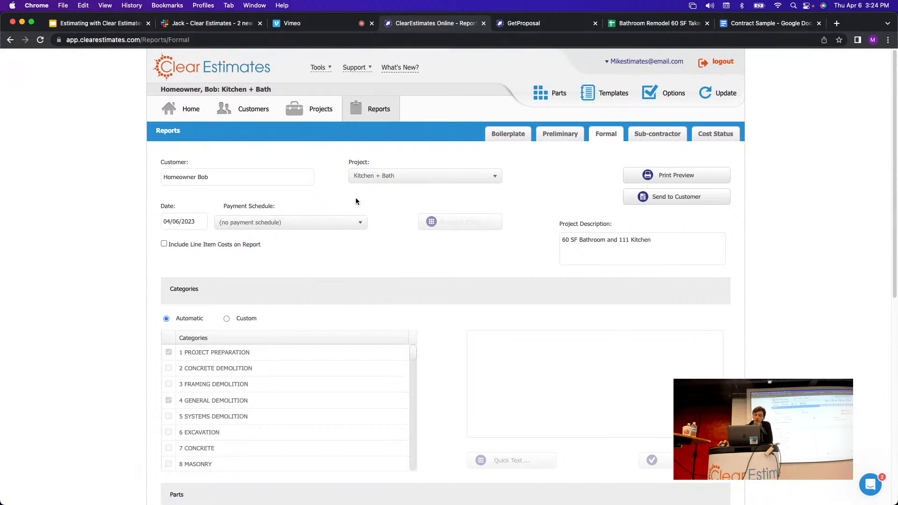
left_click(316, 111)
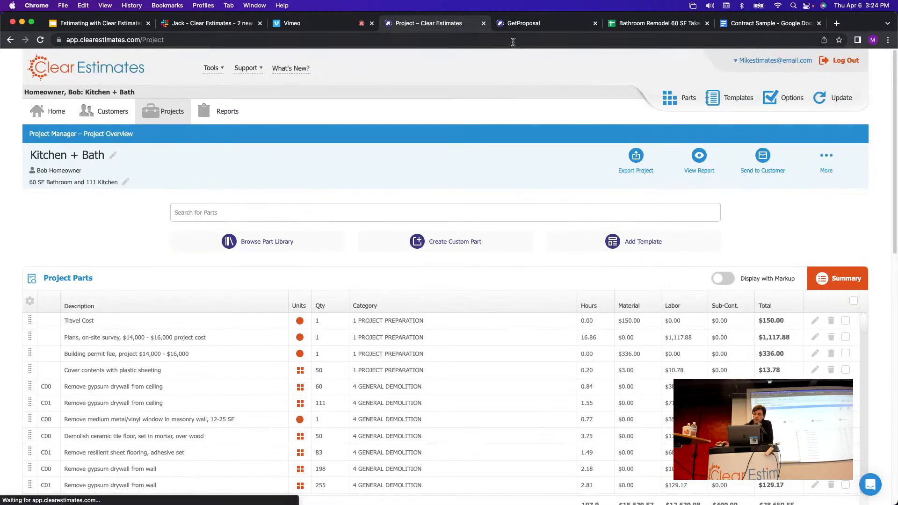
Review the proposal PDF's closing signature pages and the $22,529.51 sub-total section.
left_click(524, 23)
scroll(545, 223, "down", 10)
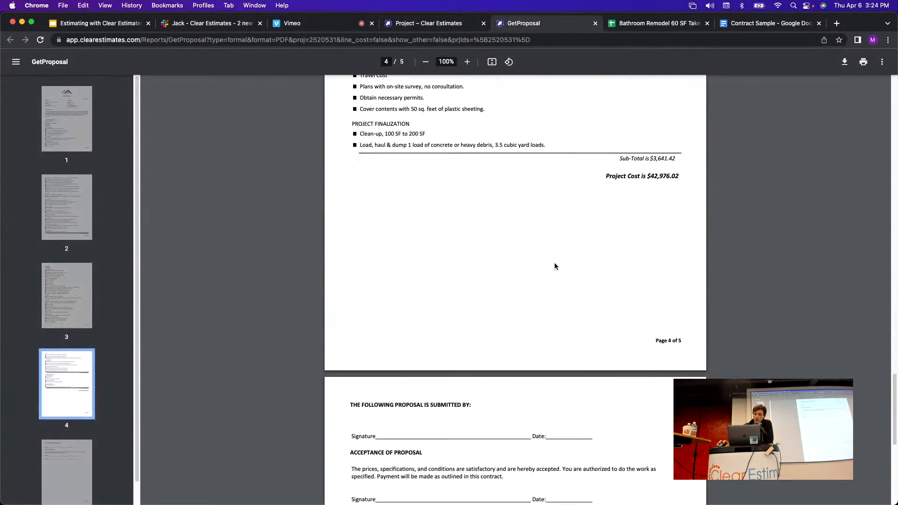
scroll(556, 266, "down", 6)
scroll(506, 310, "up", 5)
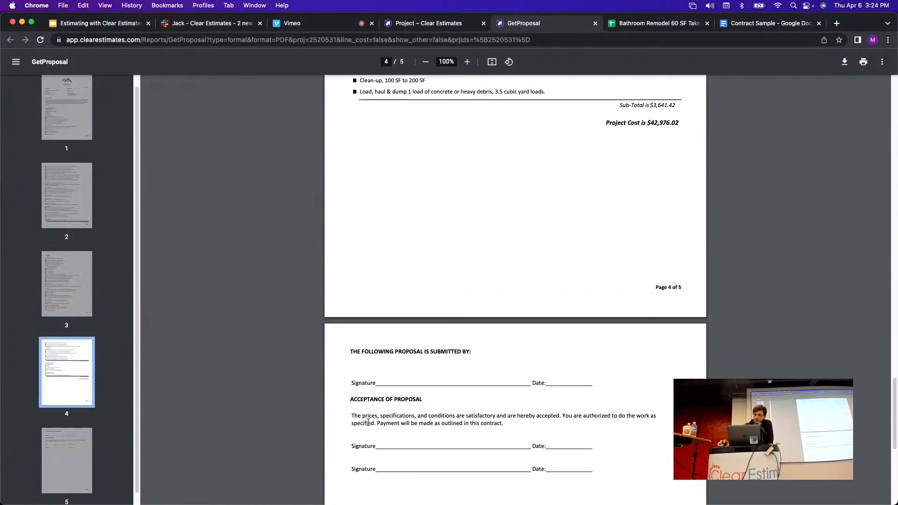
scroll(530, 391, "up", 10)
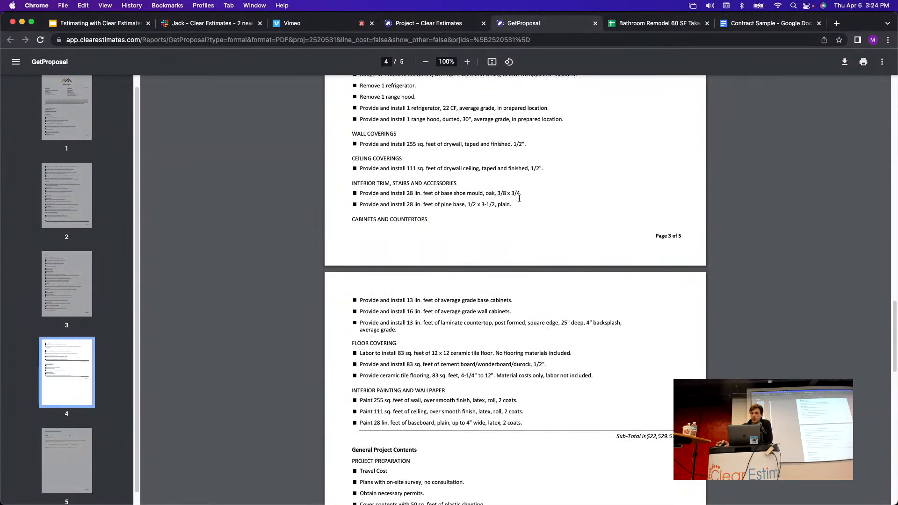
scroll(519, 199, "up", 7)
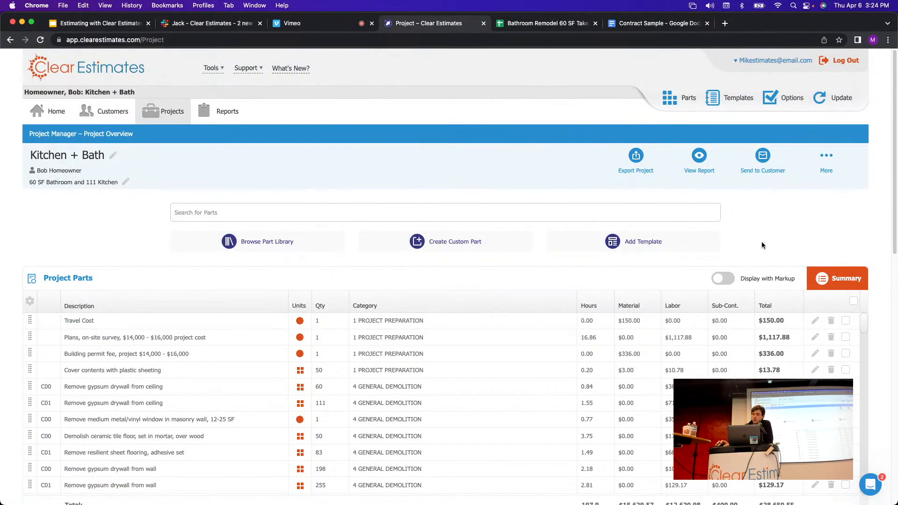
left_click(763, 159)
left_click(764, 200)
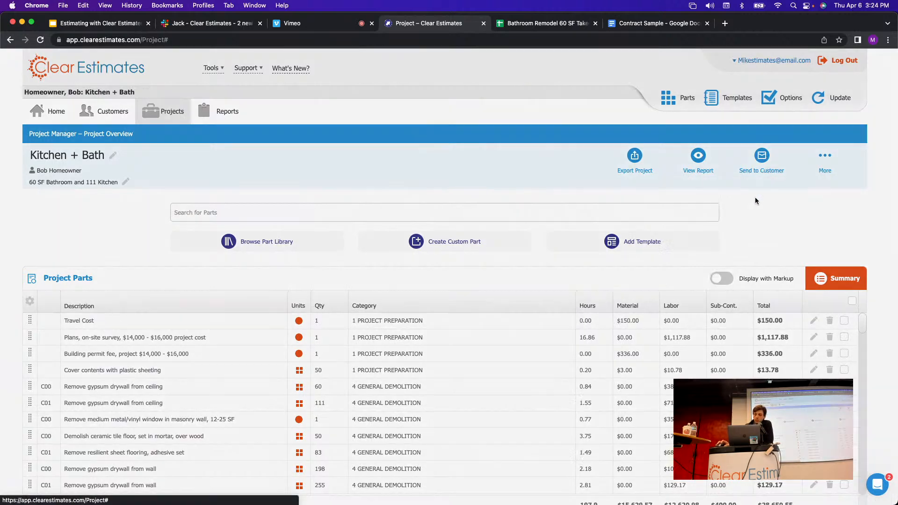
mouse_move(476, 89)
left_mouse_down()
mouse_move(485, 95)
mouse_move(464, 78)
left_mouse_up()
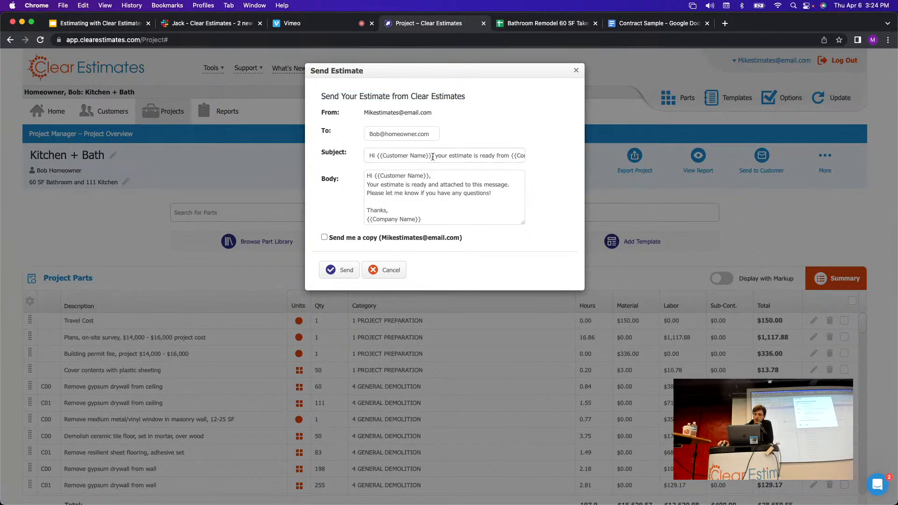
left_click_drag(432, 156, 377, 157)
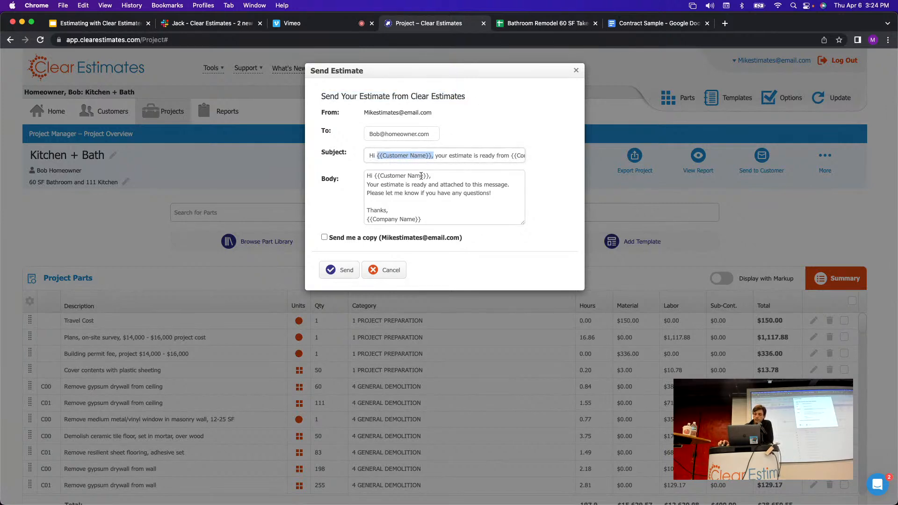
left_click_drag(424, 219, 366, 219)
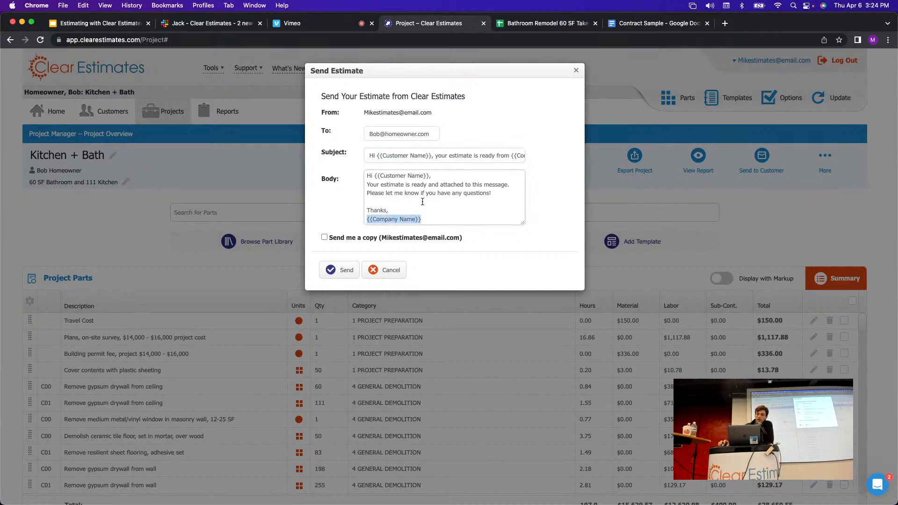
left_click_drag(433, 157, 376, 159)
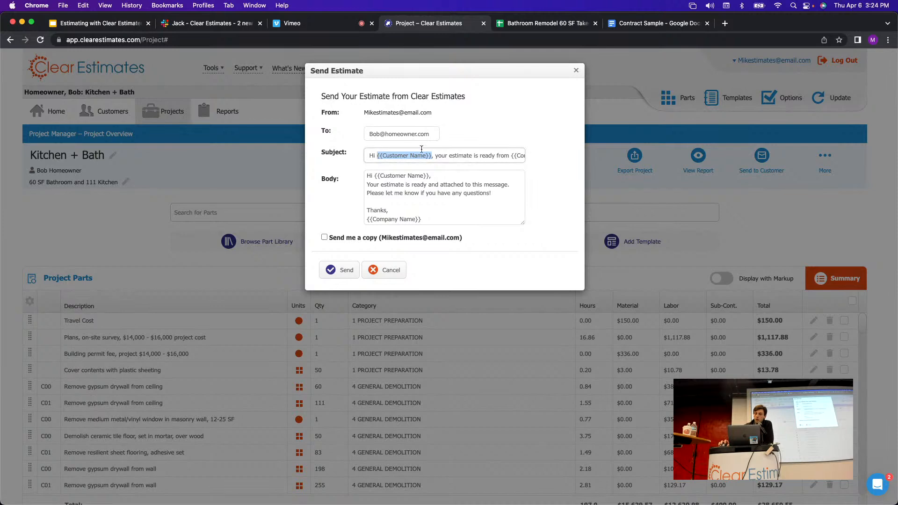
left_click_drag(421, 219, 366, 220)
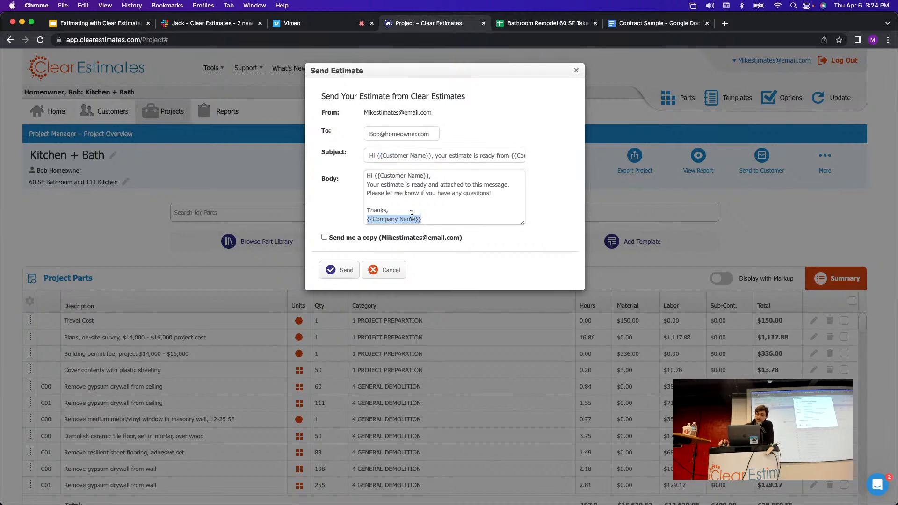
left_click(431, 192)
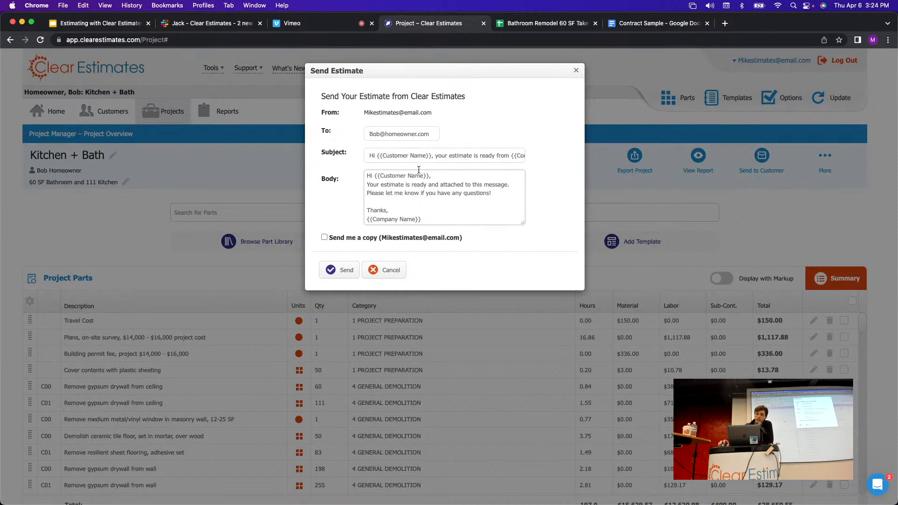
left_click_drag(365, 155, 525, 166)
left_click(461, 201)
left_click_drag(433, 157, 380, 159)
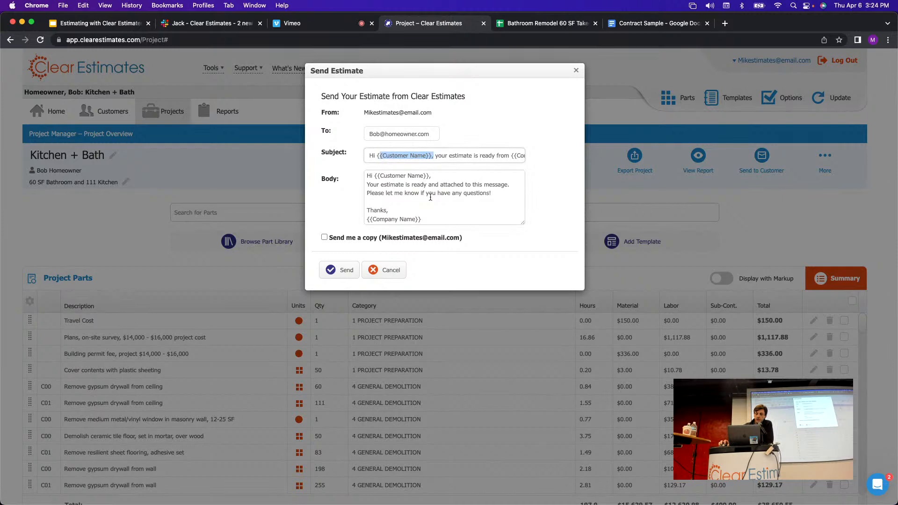
left_click(429, 215)
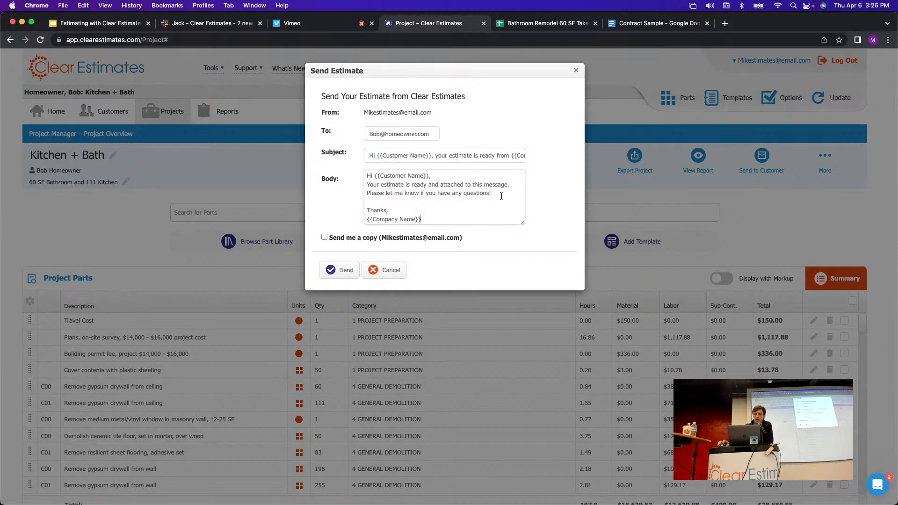
left_click(496, 194)
left_click(494, 234)
left_click_drag(337, 239, 473, 252)
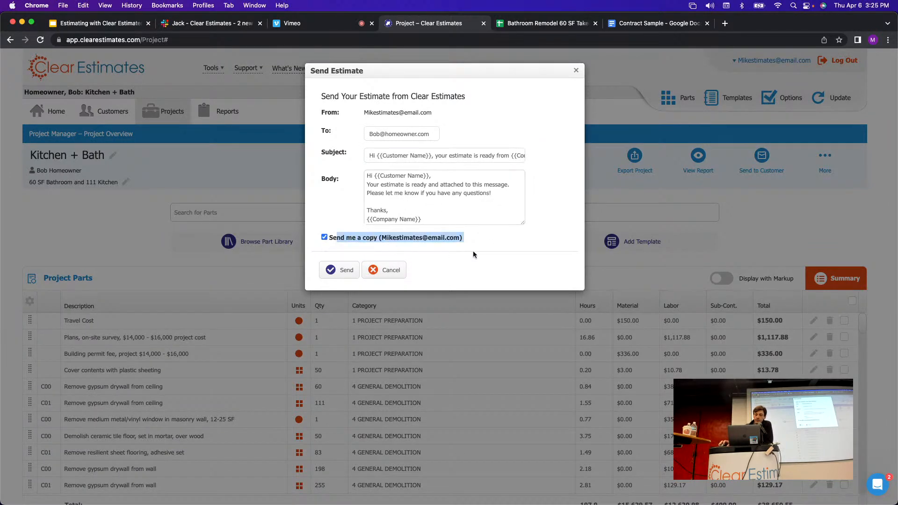
left_click(349, 238)
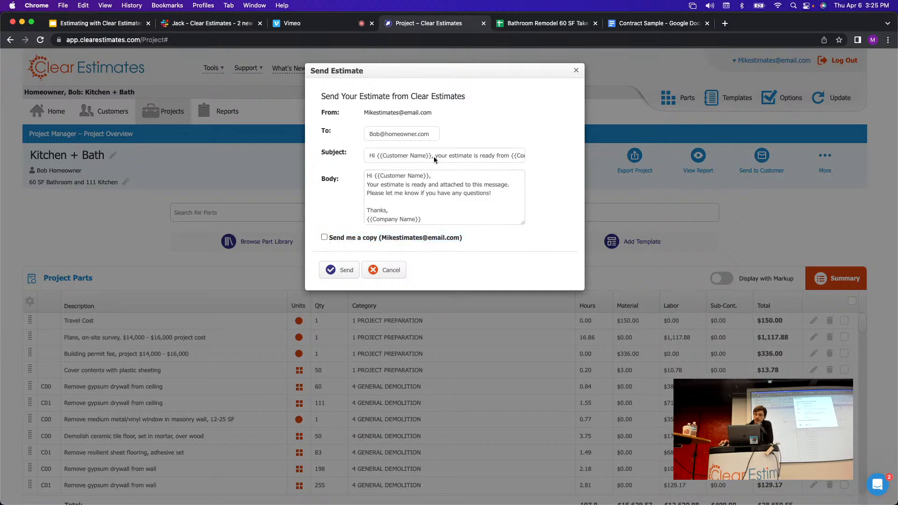
left_click_drag(435, 137, 361, 136)
left_click(526, 145)
left_click(383, 270)
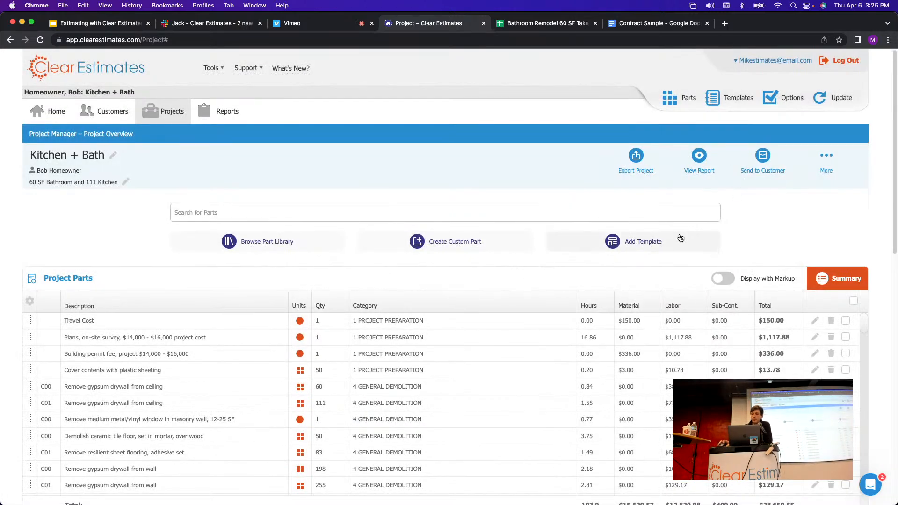
scroll(569, 157, "down", 1)
scroll(569, 160, "down", 1)
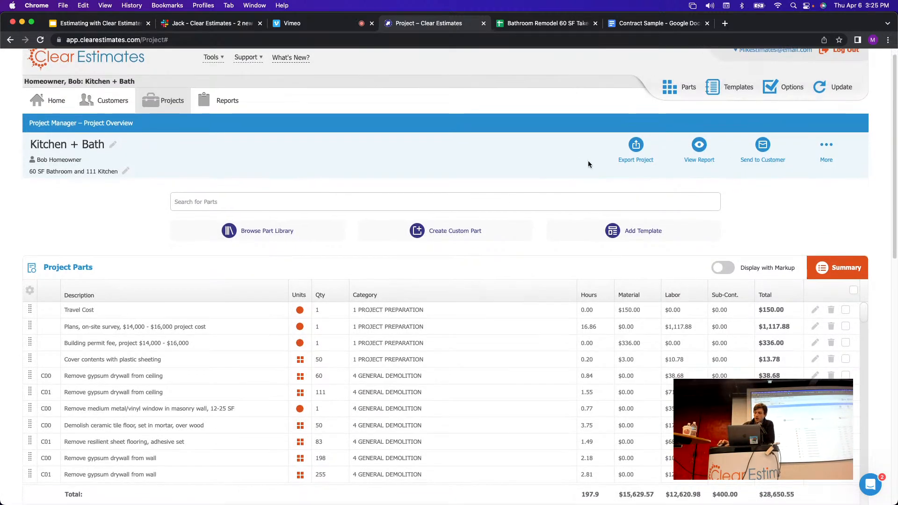
scroll(800, 227, "up", 1)
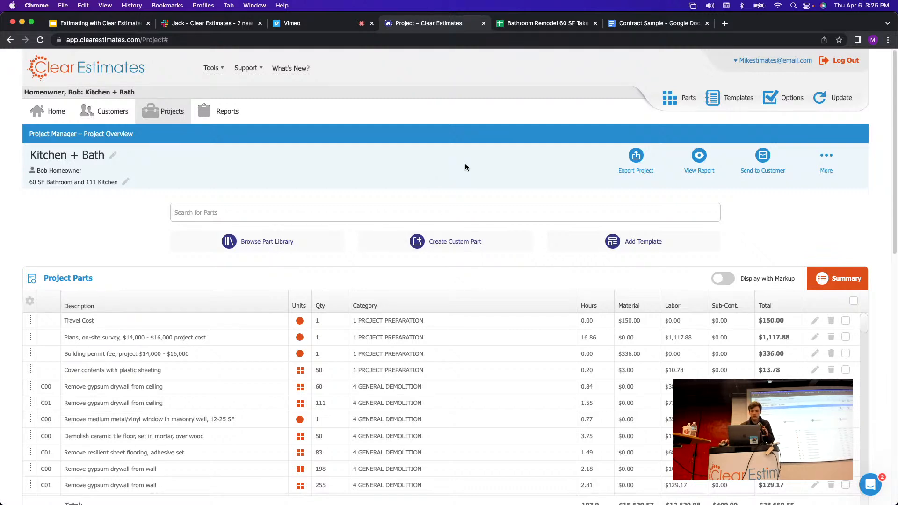
Start the 'Estimating with Clear Estimates' slideshow via View > Slideshow, ending on the Intermission slide.
left_click(113, 26)
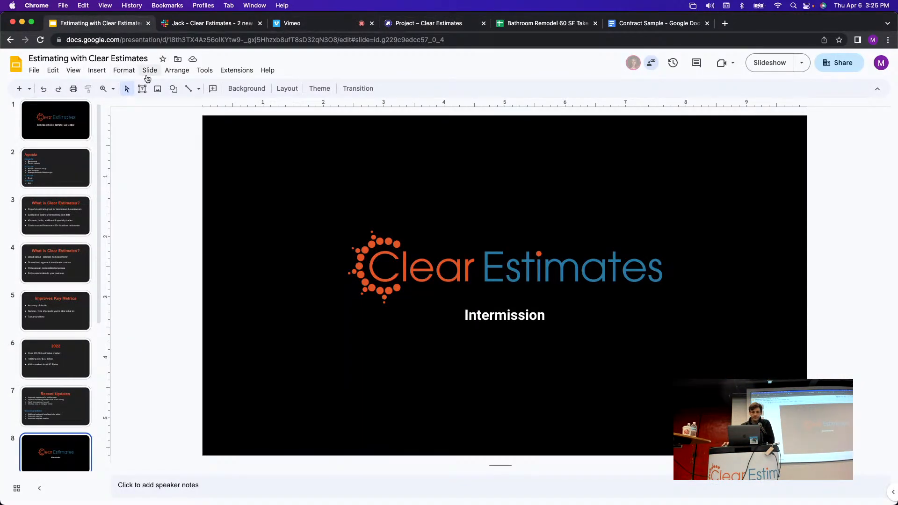
left_click(124, 71)
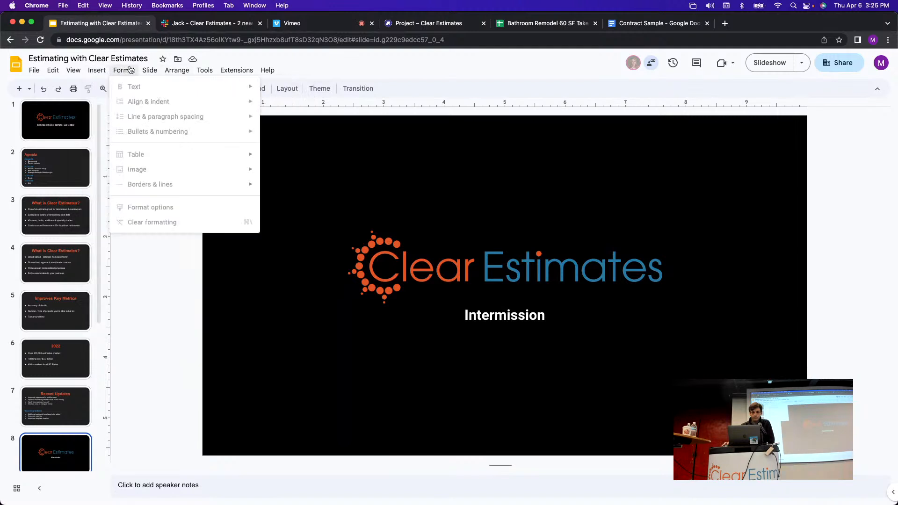
mouse_move(77, 72)
left_click(93, 87)
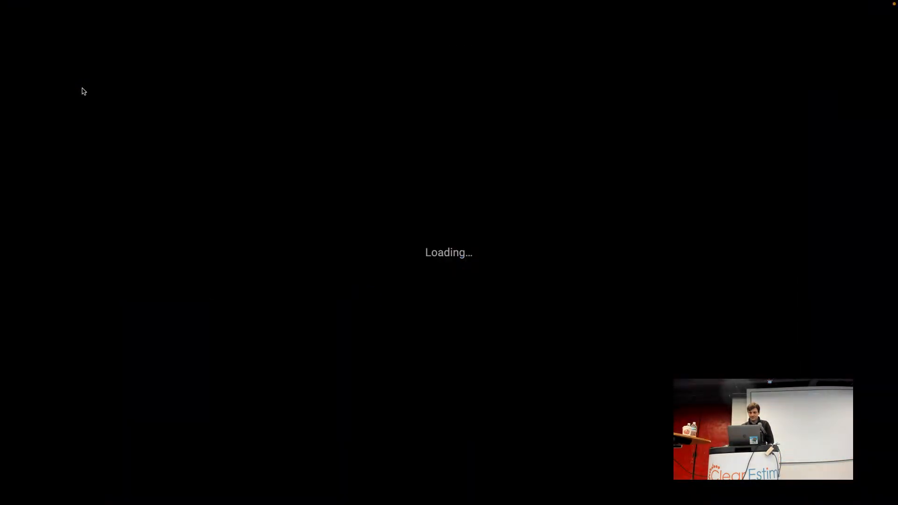
key("Right")
key("Left")
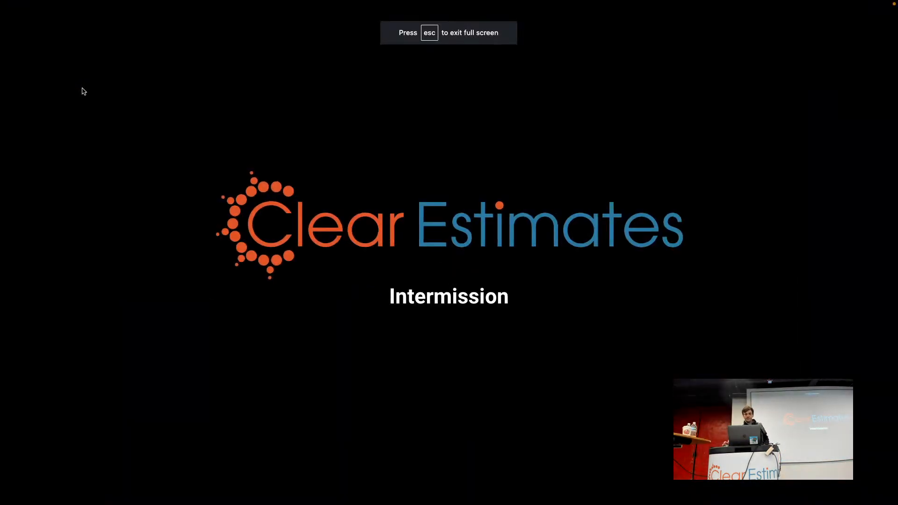
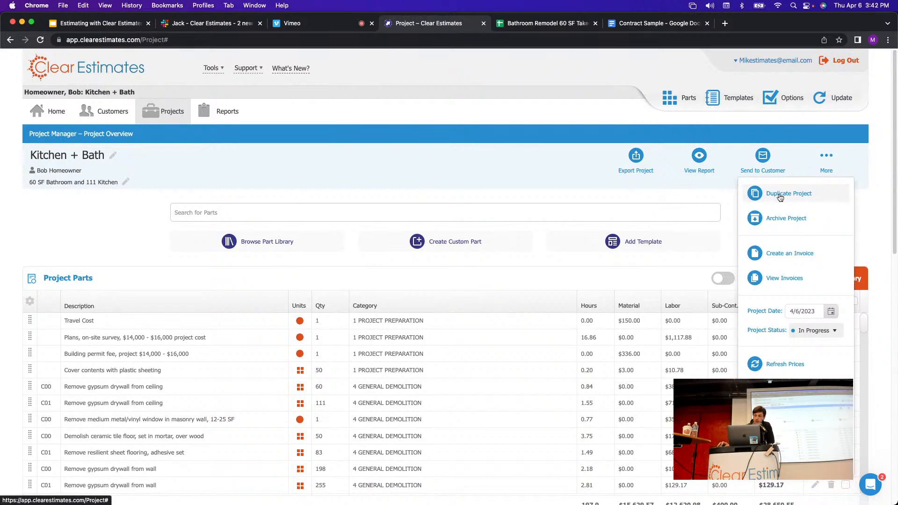
Explore the duplicate-project options (alternate, component, project, other customer), then cancel without duplicating.
left_click(780, 197)
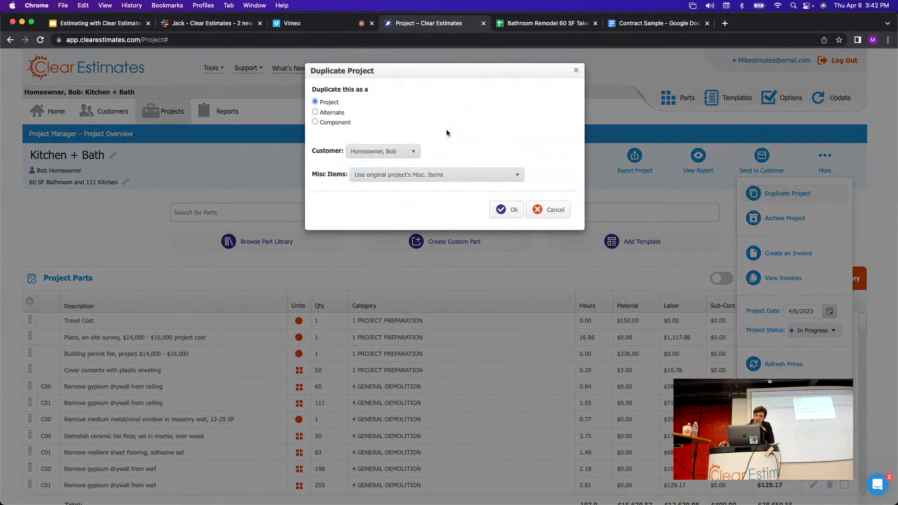
left_click(315, 112)
left_click(315, 122)
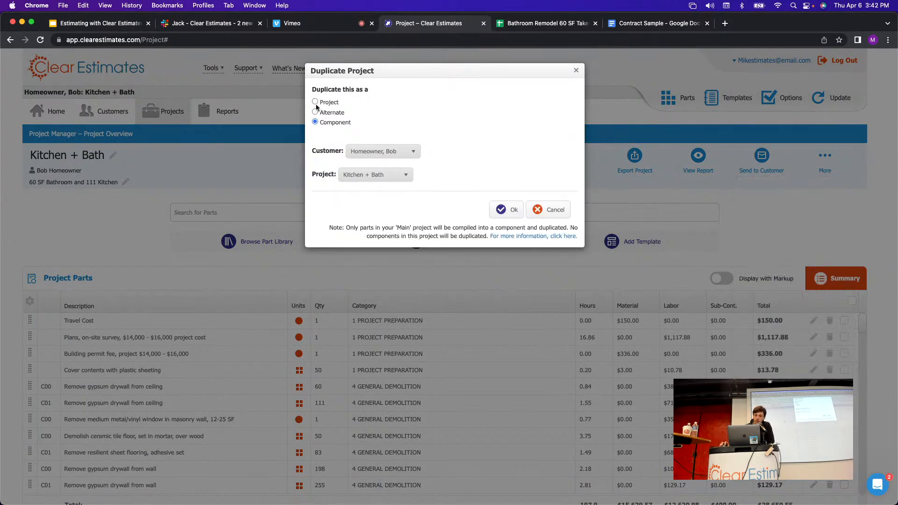
left_click(315, 102)
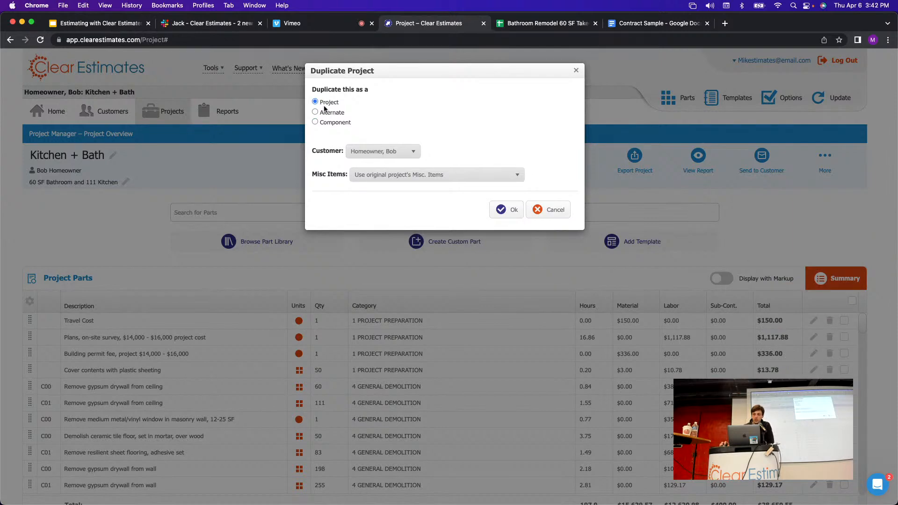
left_click(397, 156)
left_click(402, 155)
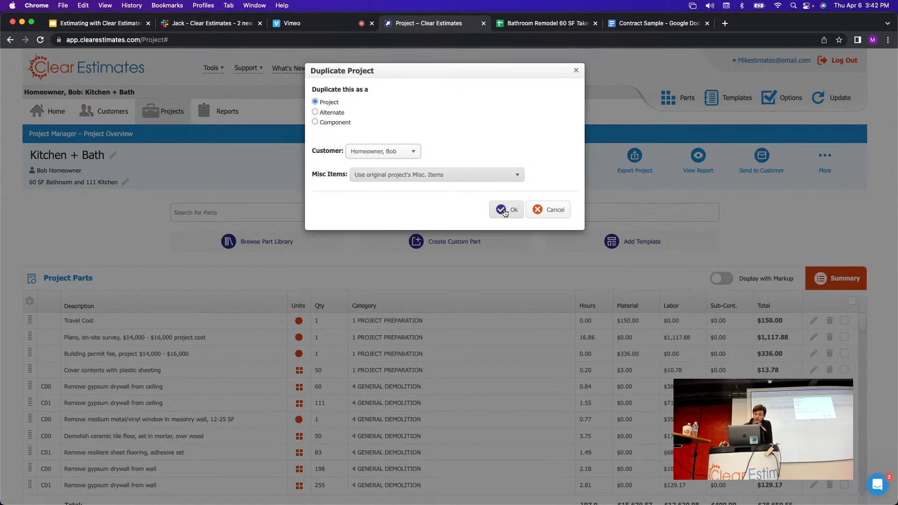
left_click(391, 151)
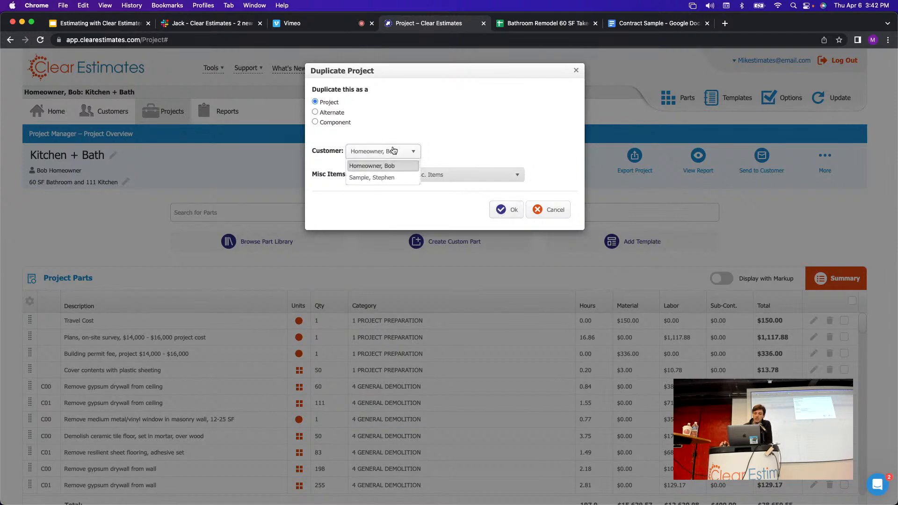
left_click(392, 179)
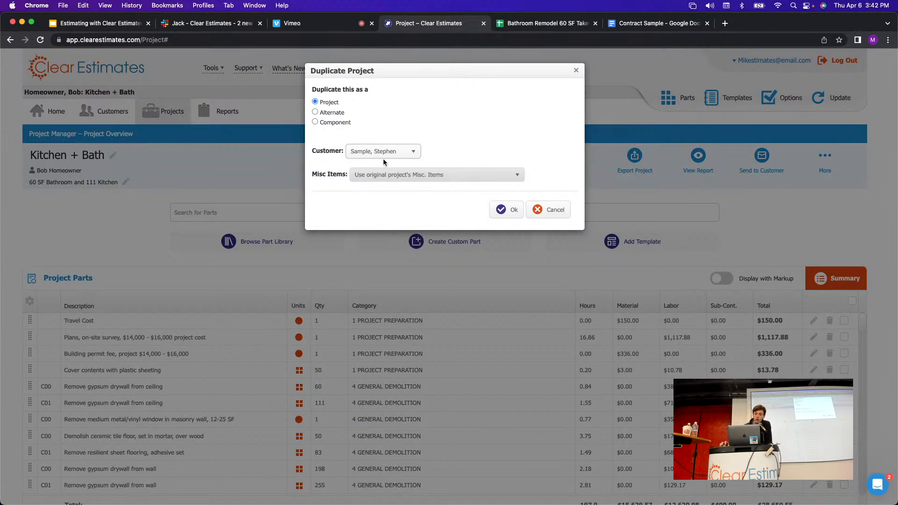
left_click(576, 69)
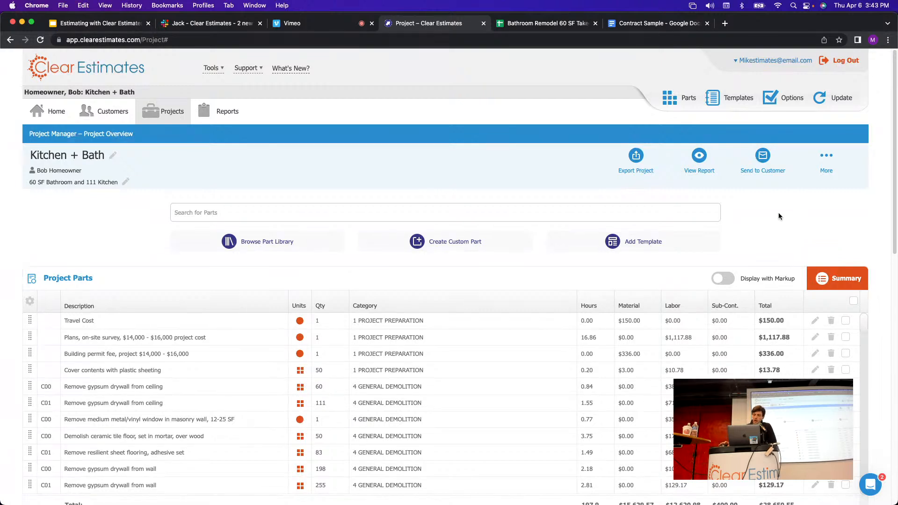
Scroll down the project page to the Alternates, Components and Misc. Items panels.
scroll(782, 220, "down", 1)
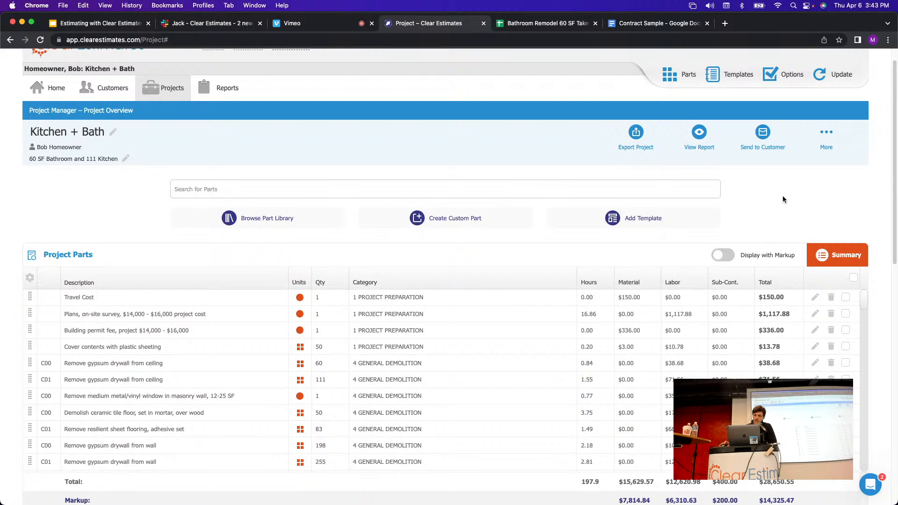
scroll(778, 196, "down", 1)
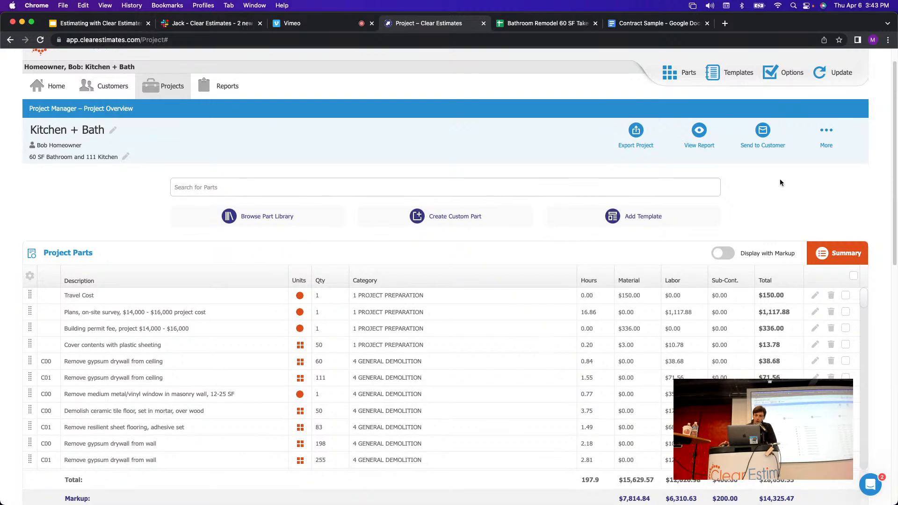
scroll(779, 183, "down", 1)
scroll(205, 136, "up", 1)
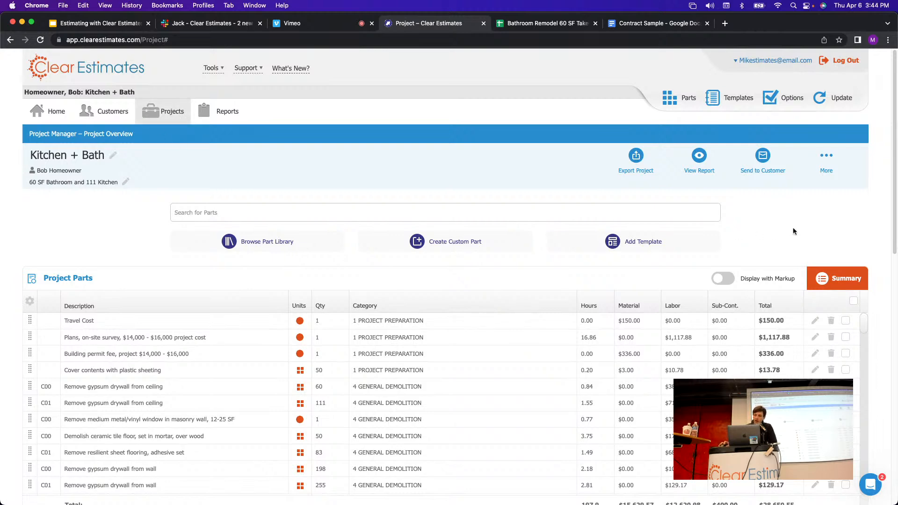
scroll(784, 215, "down", 1)
scroll(811, 211, "down", 15)
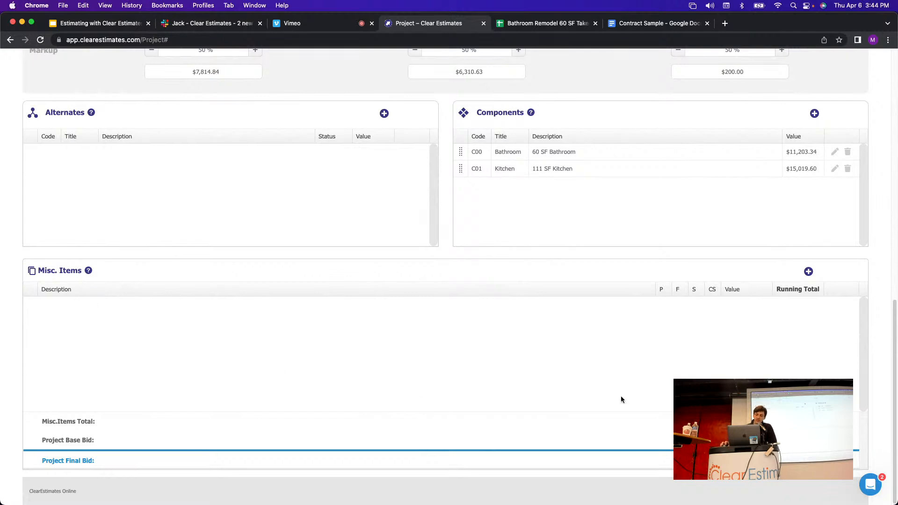
Start a new misc line item described 'Sales Tax 6%'.
left_click(809, 272)
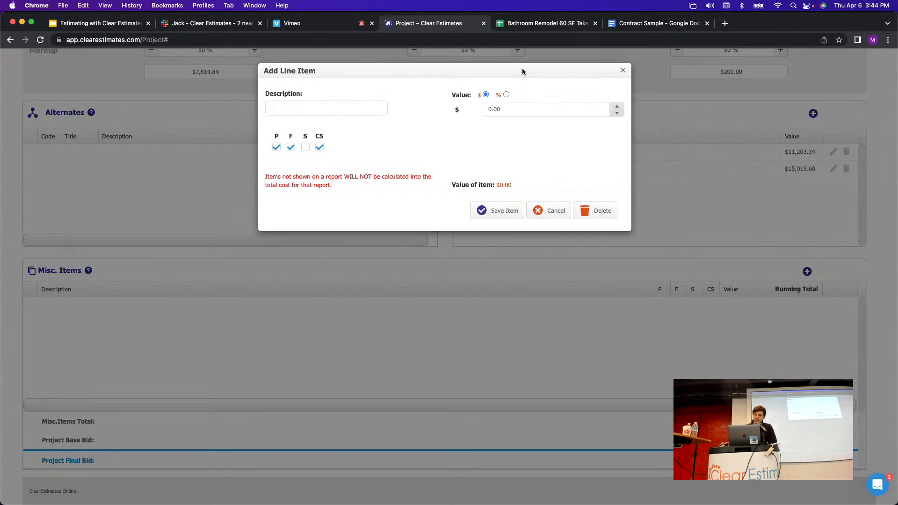
left_click_drag(523, 69, 398, 88)
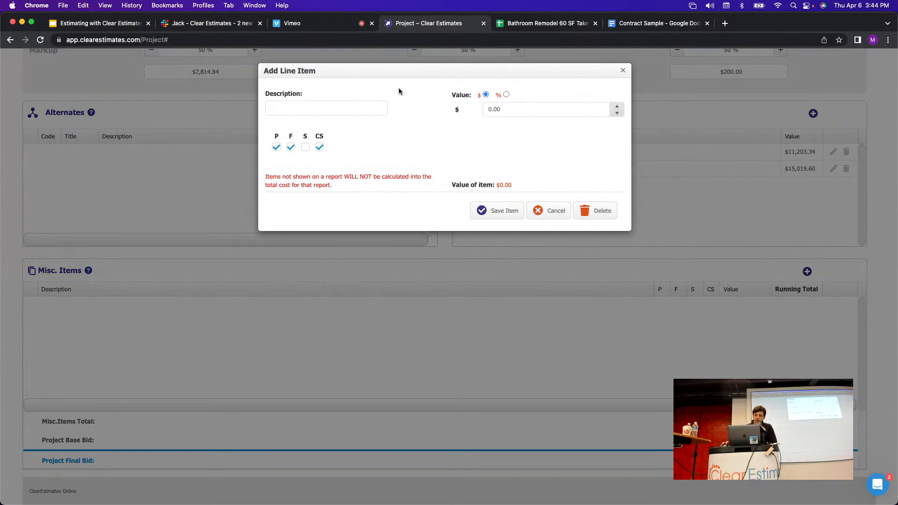
left_click(357, 107)
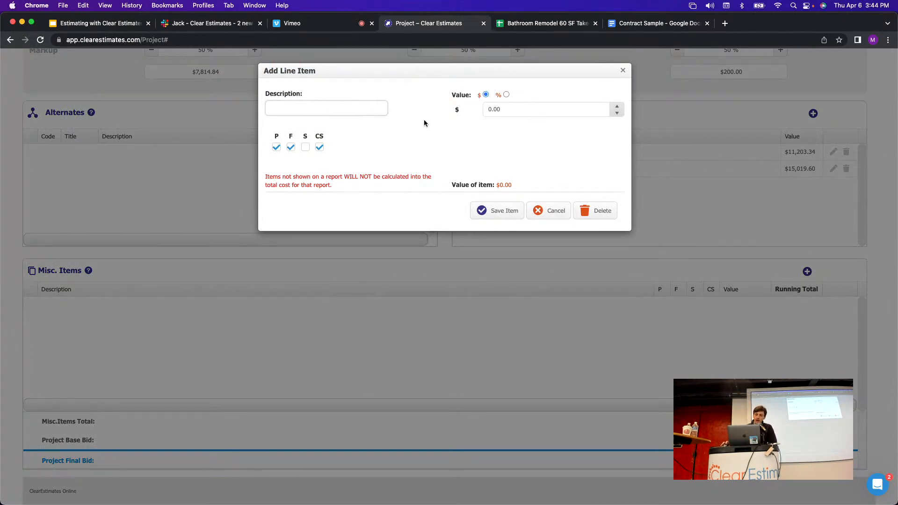
type("Salex")
key("BackSpace")
type("s Tax ")
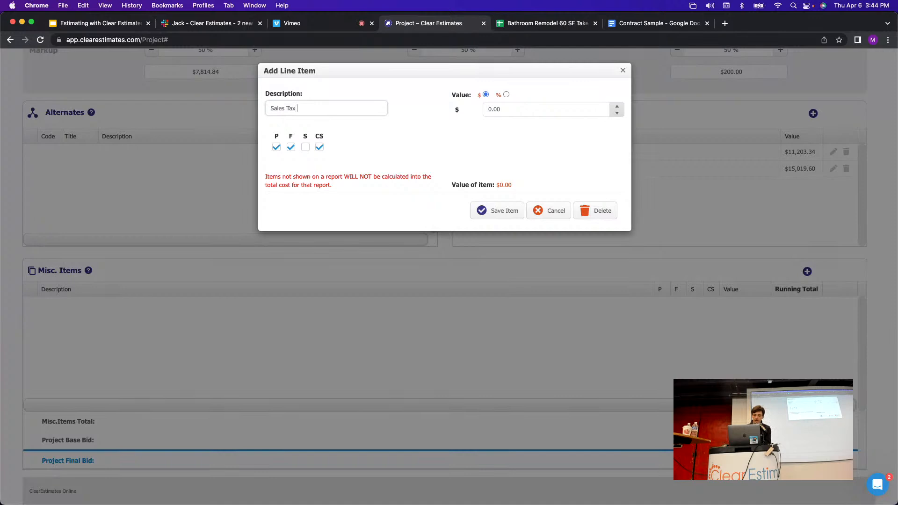
type("6%")
left_click(436, 131)
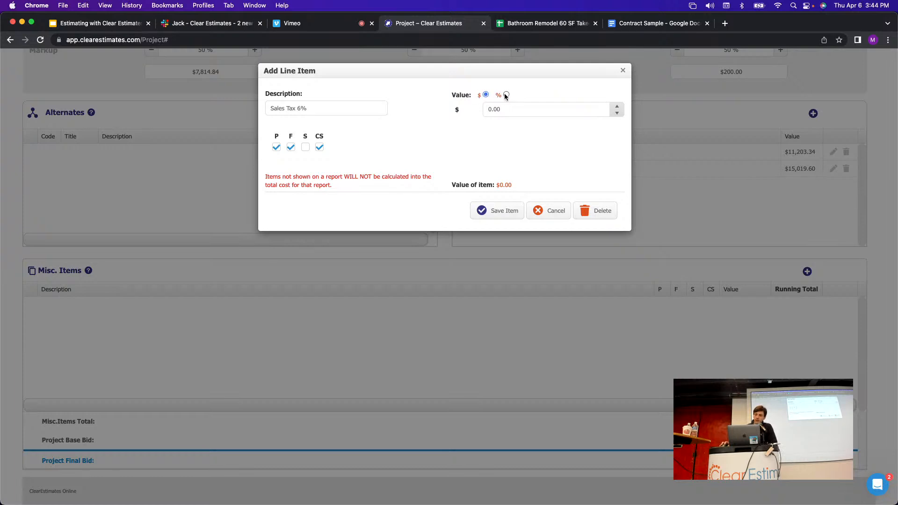
Set the item to 6% of Actual Total Cost, then save it and close the dialog.
left_click(505, 95)
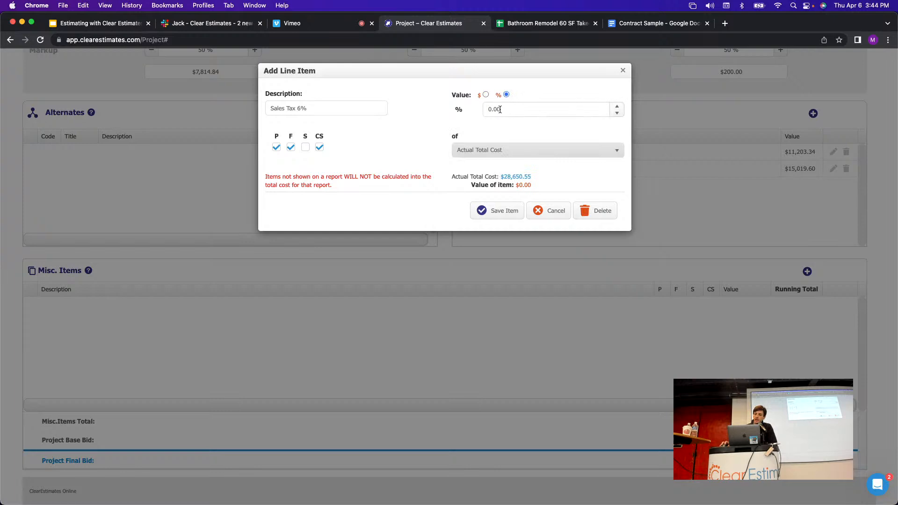
left_click_drag(506, 111, 483, 111)
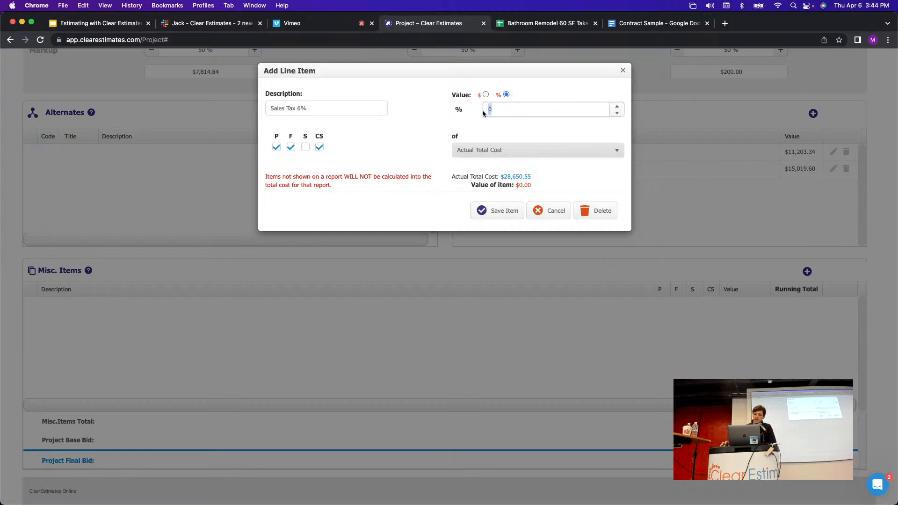
type("6")
left_click(450, 128)
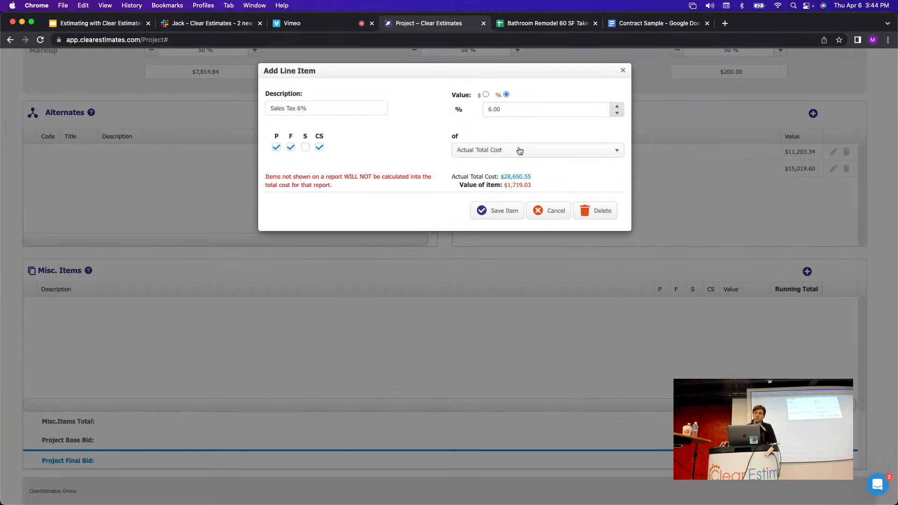
left_click(304, 112)
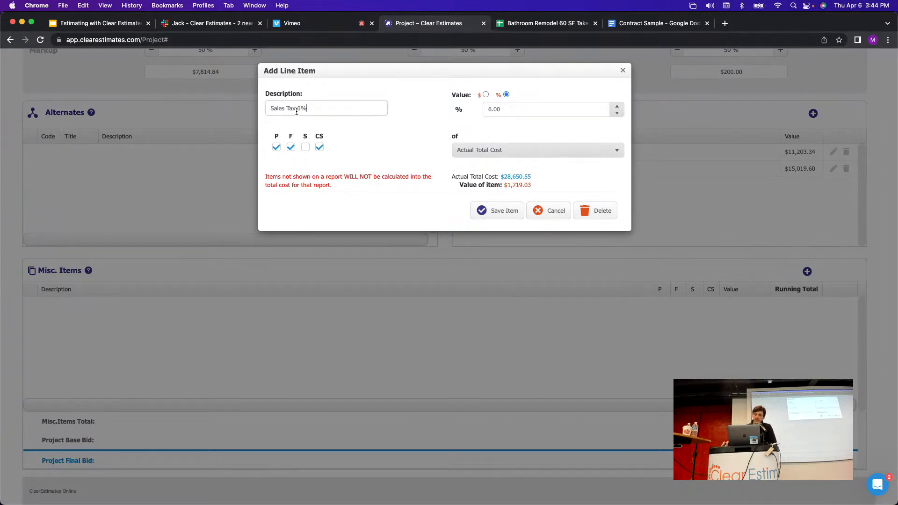
left_click_drag(307, 111, 298, 108)
left_click(476, 129)
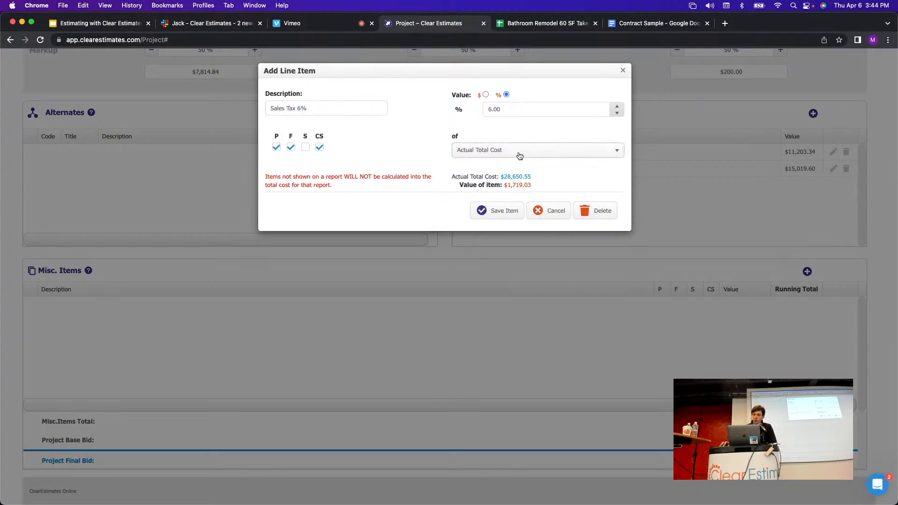
left_click(515, 150)
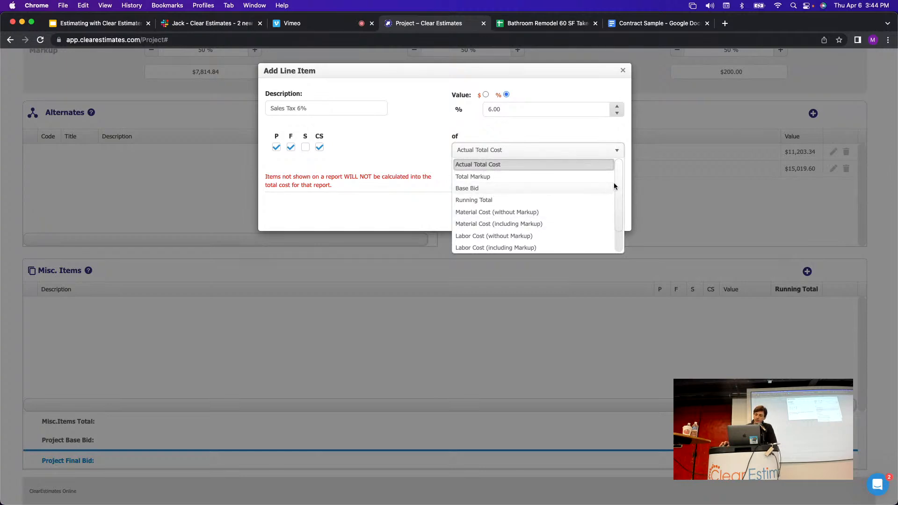
mouse_move(619, 180)
left_mouse_down()
mouse_move(616, 206)
mouse_move(615, 180)
left_mouse_up()
left_click(437, 149)
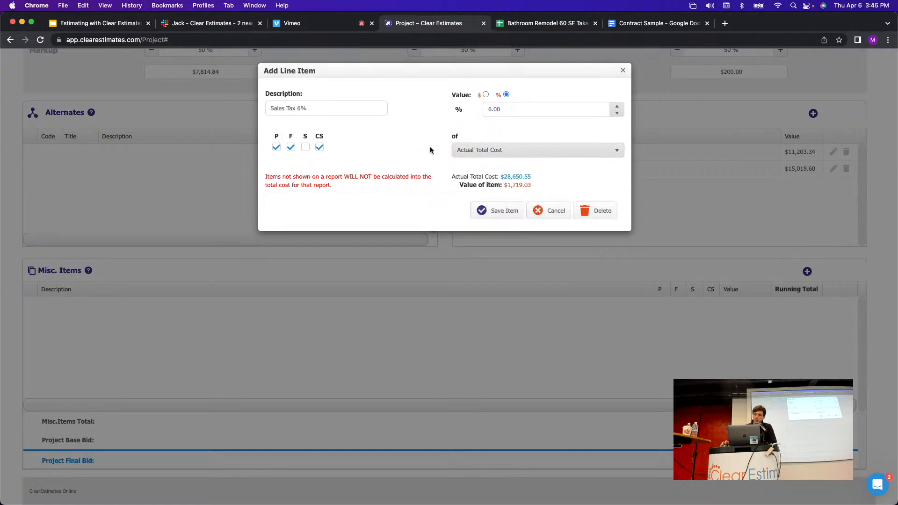
left_click(499, 214)
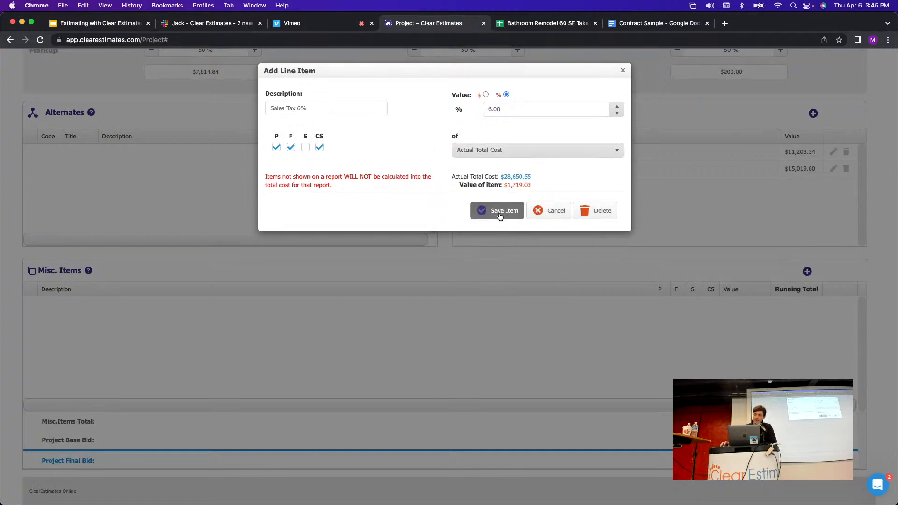
left_click(624, 71)
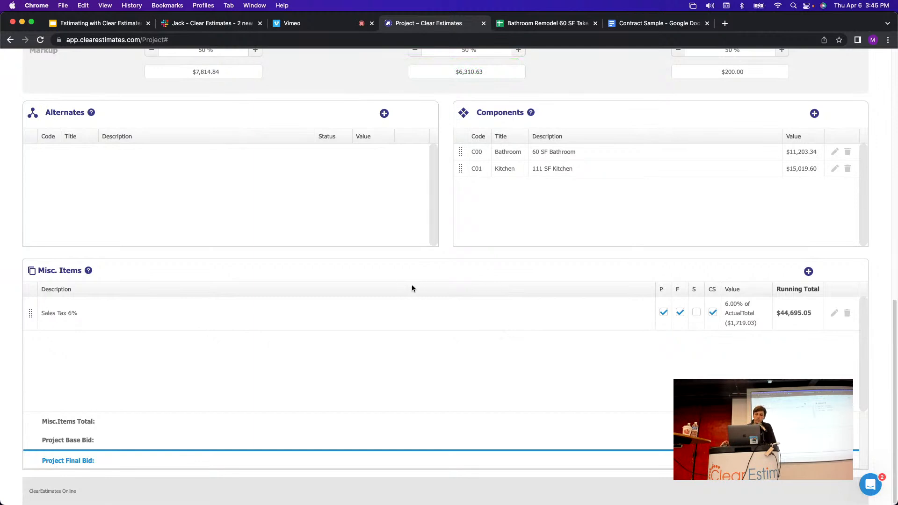
Add a misc item 'Friends and Family Discount' set to -20% of the actual total.
left_click(809, 272)
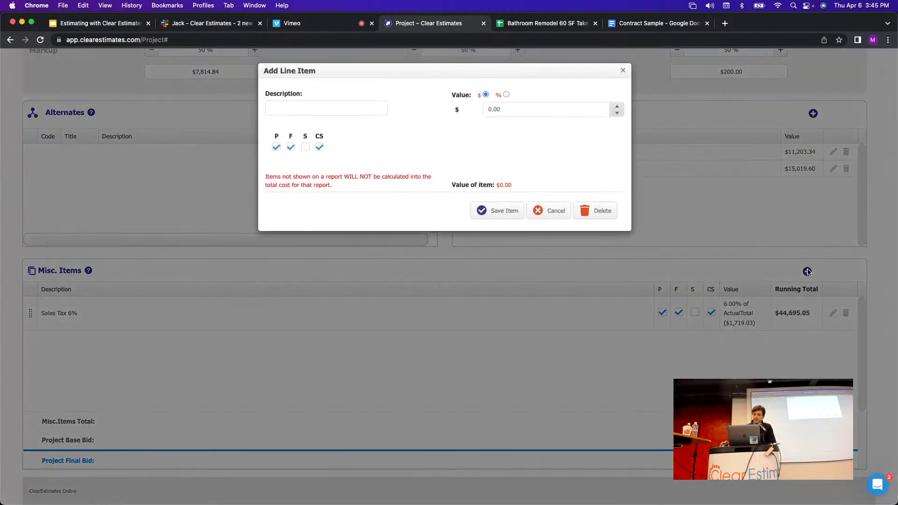
left_click(322, 108)
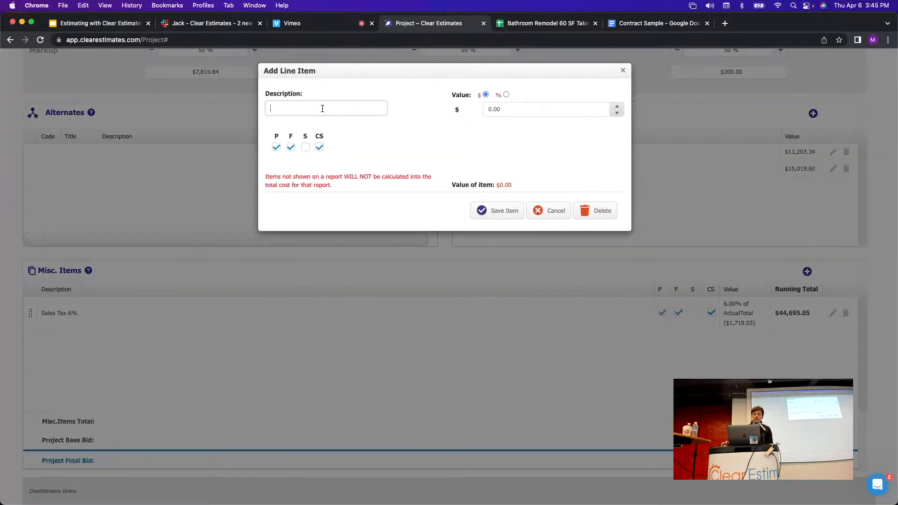
type("Friends ")
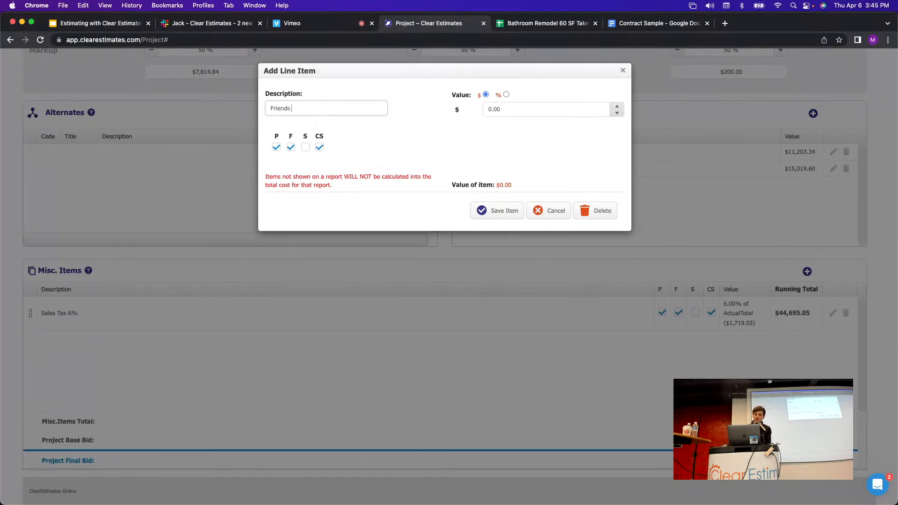
type("and Family Discount")
left_click(405, 154)
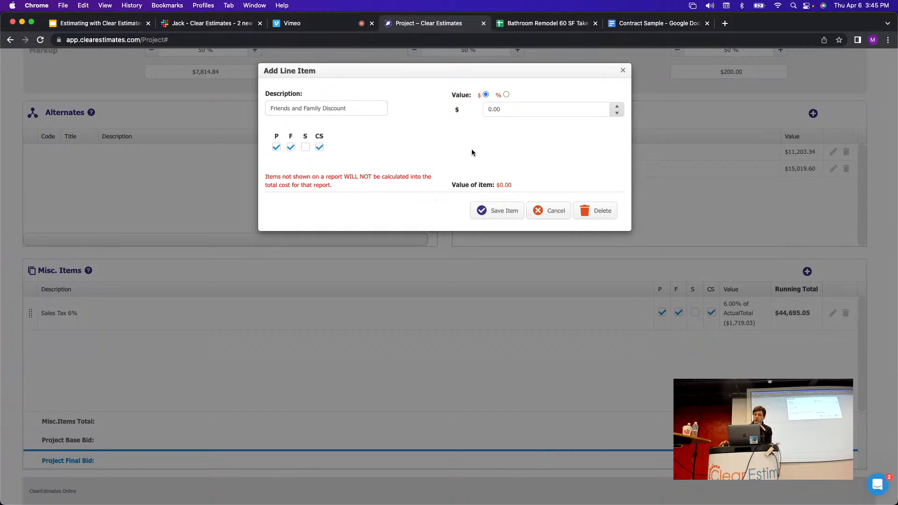
left_click(506, 95)
double_click(490, 110)
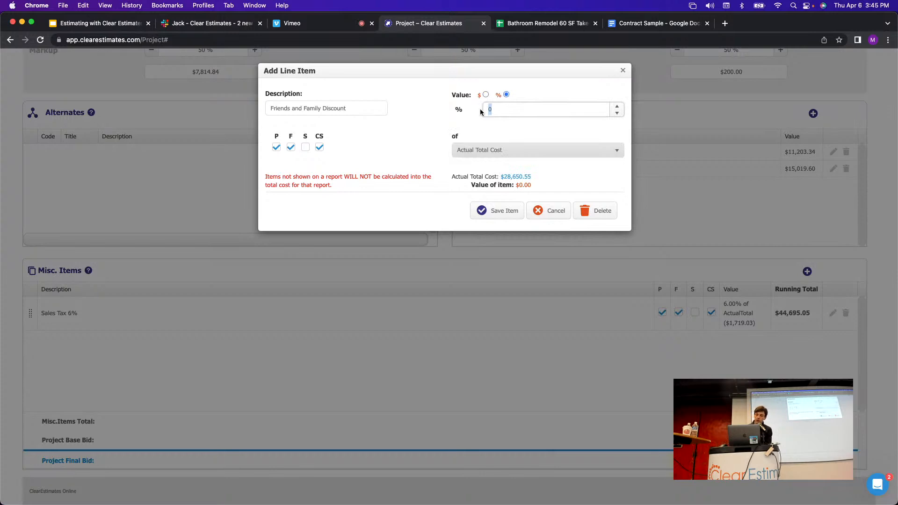
type("-")
left_click(506, 113)
left_click(443, 118)
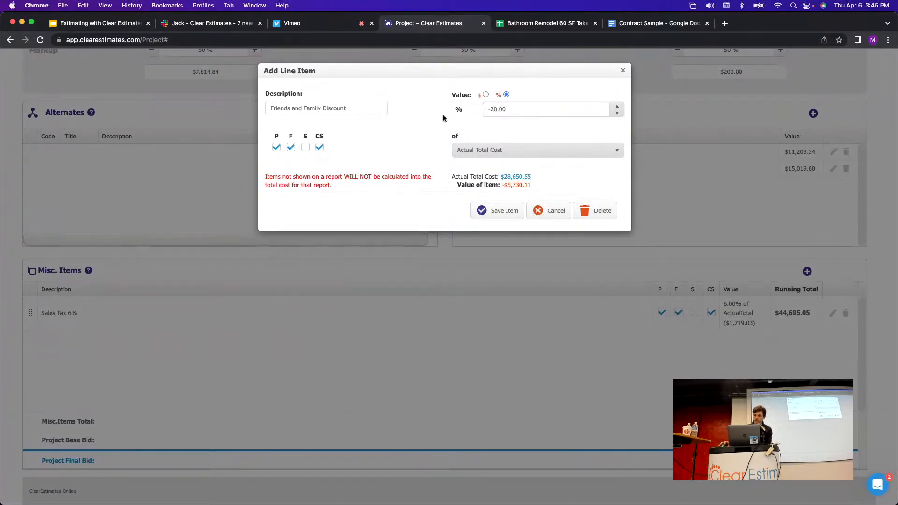
left_click_drag(532, 186, 501, 185)
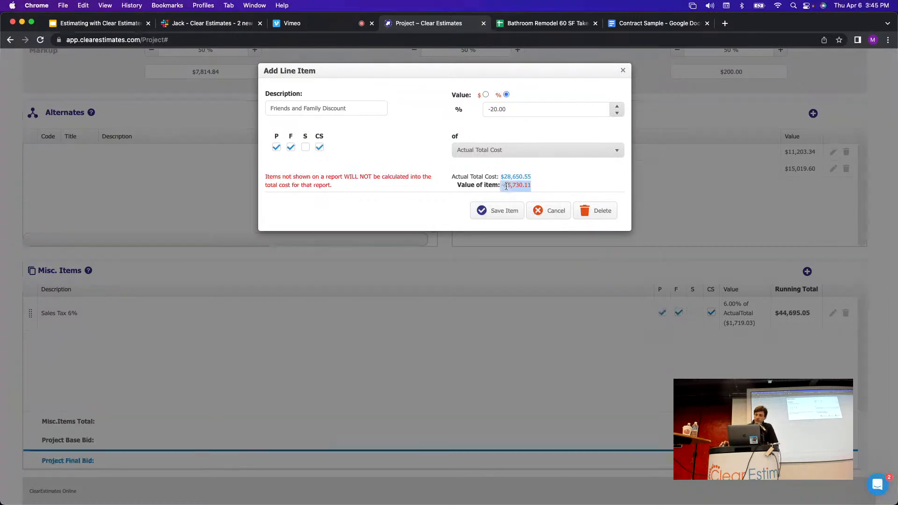
left_click(543, 186)
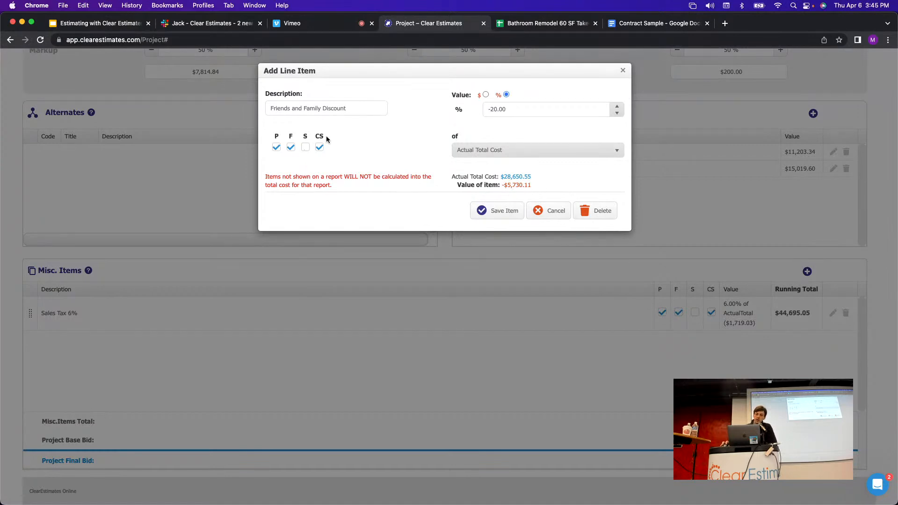
Include the discount on the S report as well, save the item and close the editor.
left_click_drag(327, 136, 302, 132)
left_click(334, 139)
left_click(305, 148)
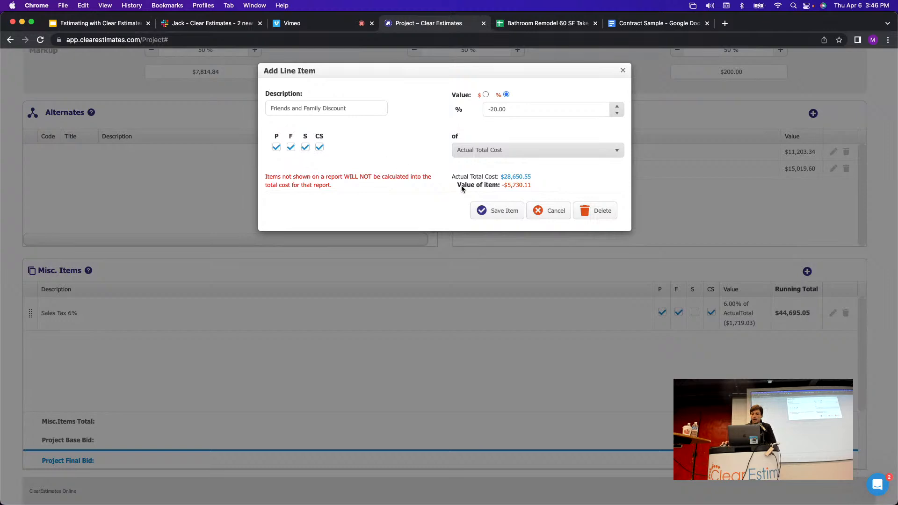
left_click(499, 212)
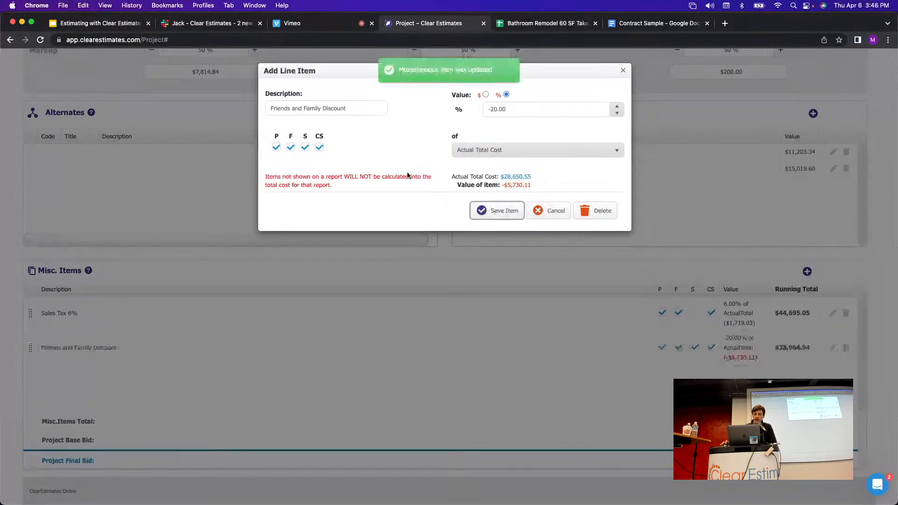
left_click(623, 70)
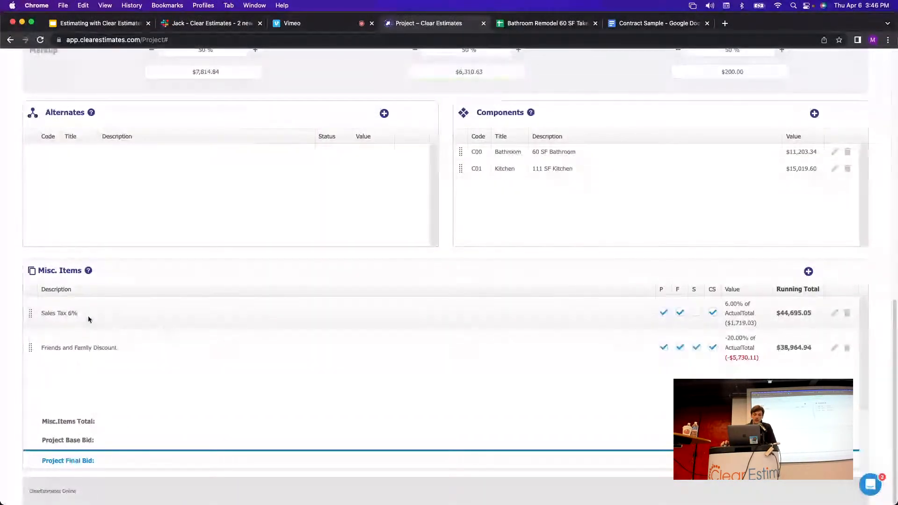
mouse_move(30, 314)
left_mouse_down()
mouse_move(29, 350)
mouse_move(35, 297)
left_mouse_up()
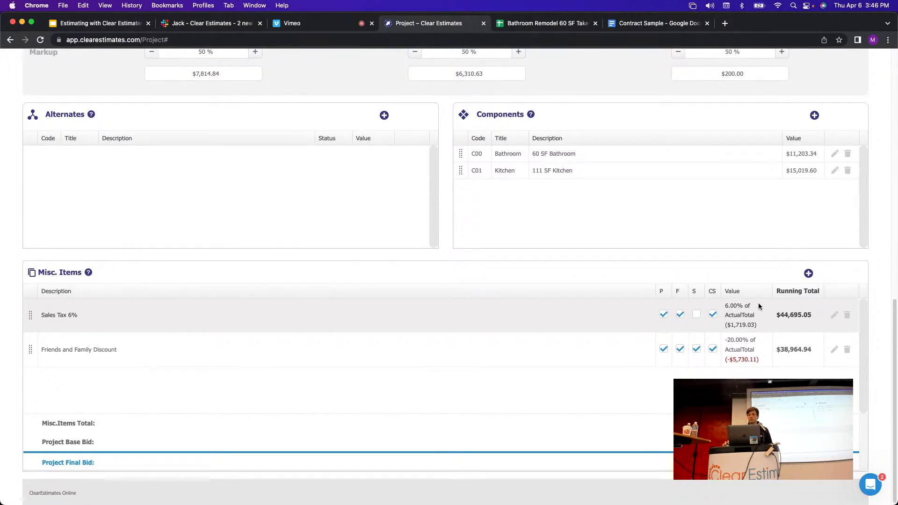
scroll(760, 300, "up", 5)
left_click_drag(795, 121, 758, 124)
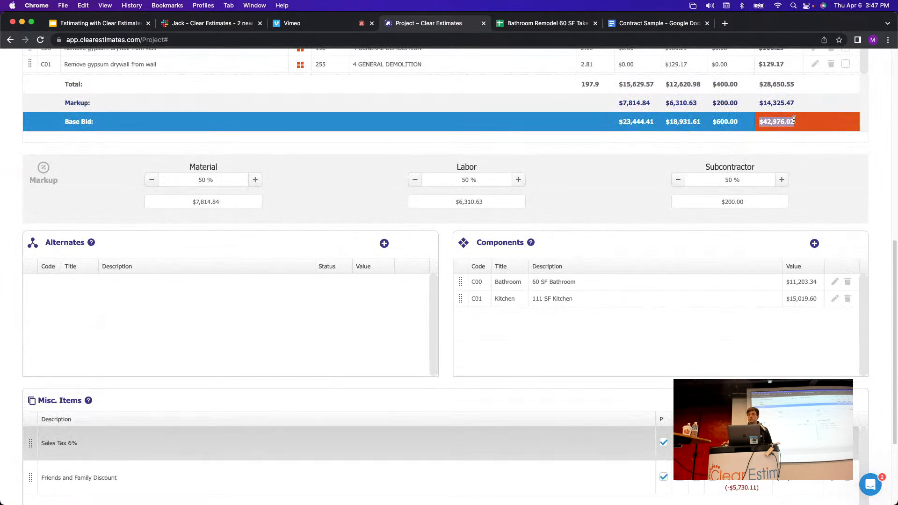
scroll(798, 125, "down", 5)
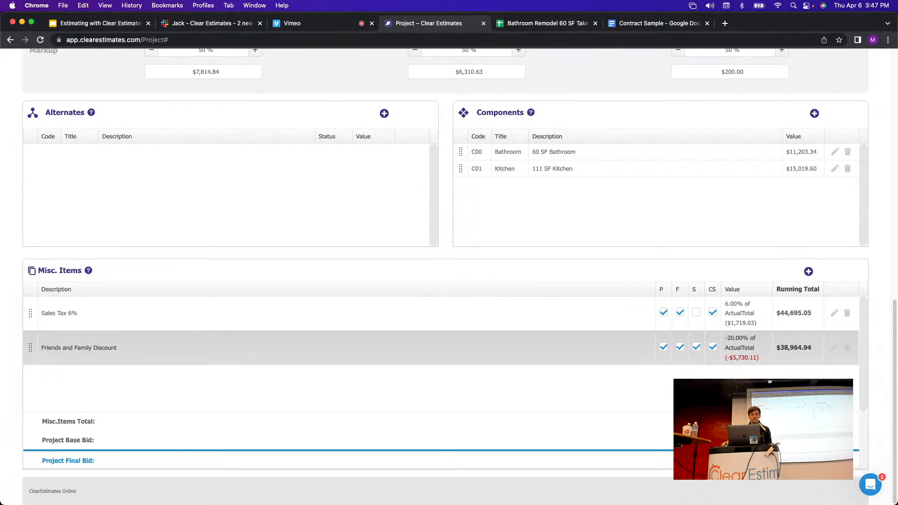
scroll(209, 335, "up", 2)
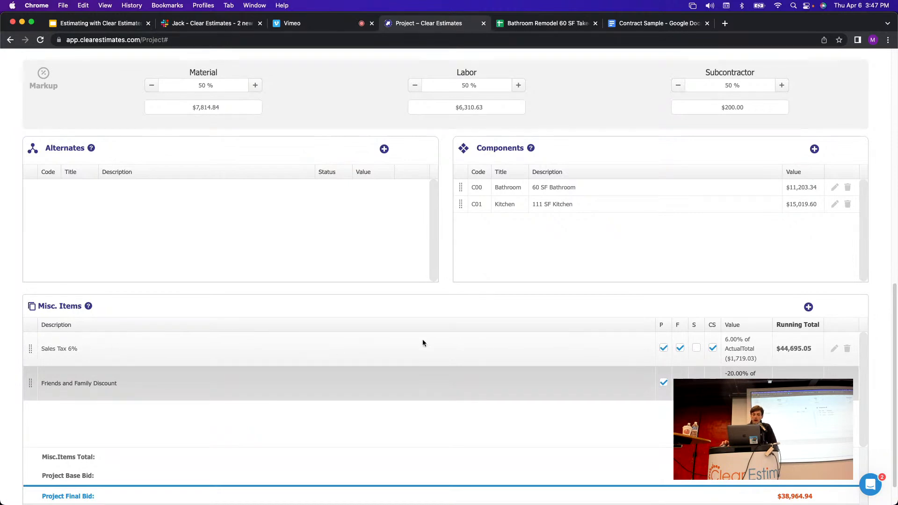
scroll(423, 341, "up", 10)
scroll(536, 319, "up", 12)
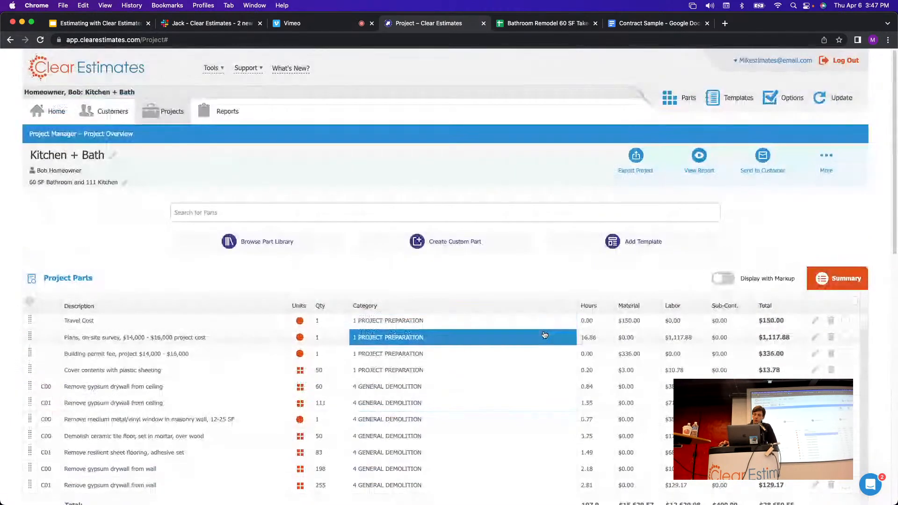
Print the proposal to PDF and scroll to page 4's cost totals.
left_click(700, 158)
left_click(665, 194)
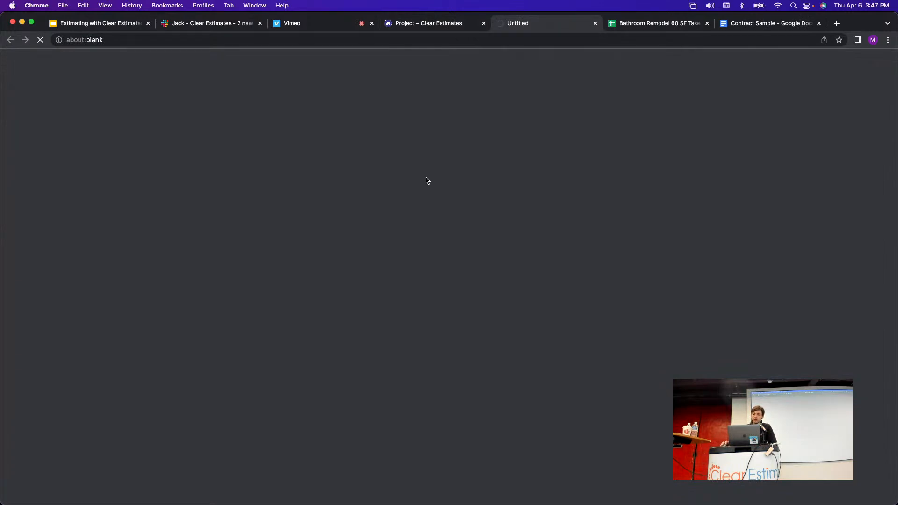
scroll(550, 183, "down", 3)
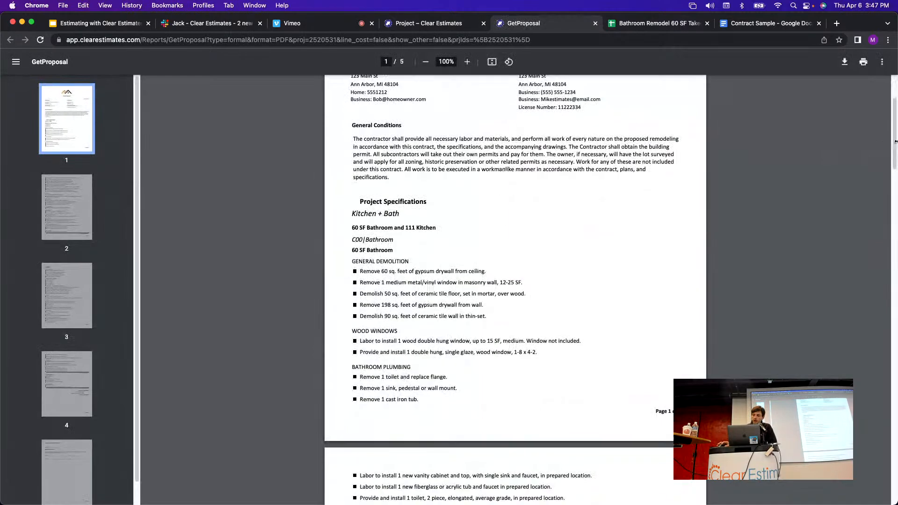
left_click_drag(896, 134, 894, 390)
Point out Project Cost $42,976.02, the sales tax, the discount and Total Cost $38,964.94.
left_click_drag(619, 268, 586, 277)
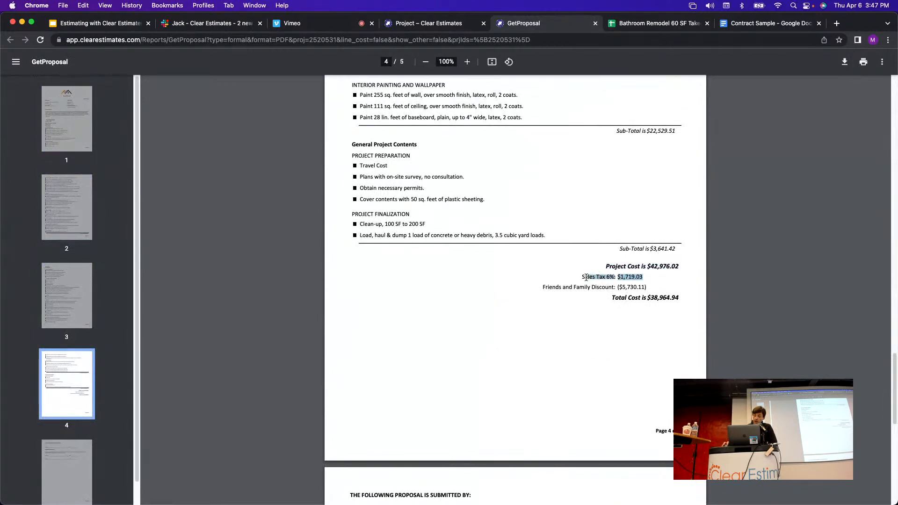
left_click(649, 278)
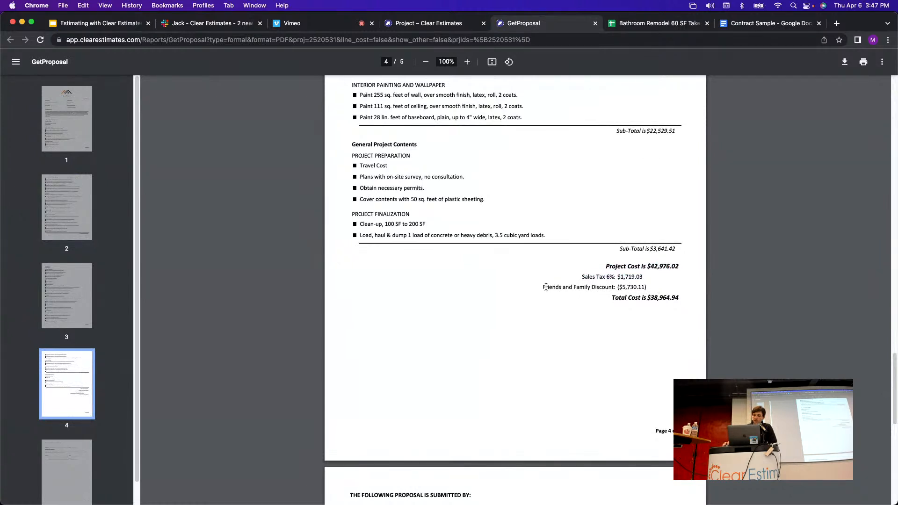
left_click_drag(546, 287, 617, 289)
left_click(664, 288)
left_click(657, 287)
left_click_drag(682, 299, 609, 298)
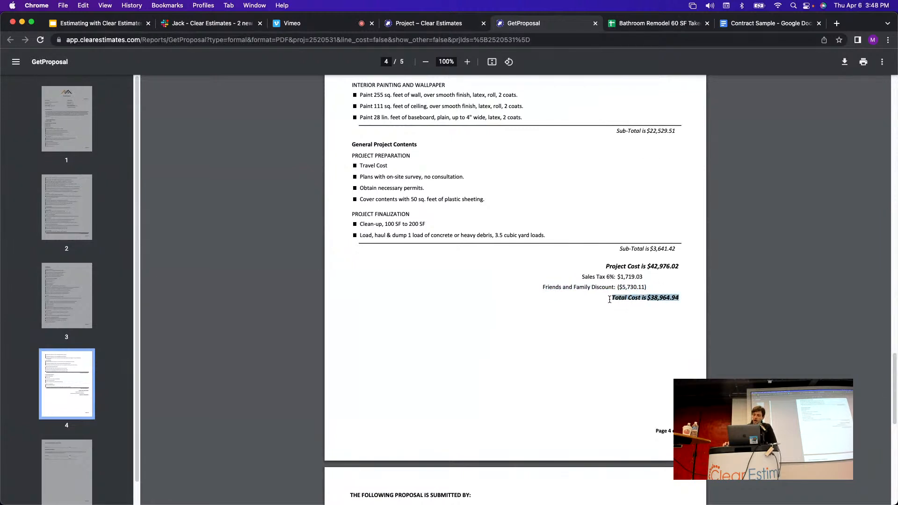
left_click(673, 285)
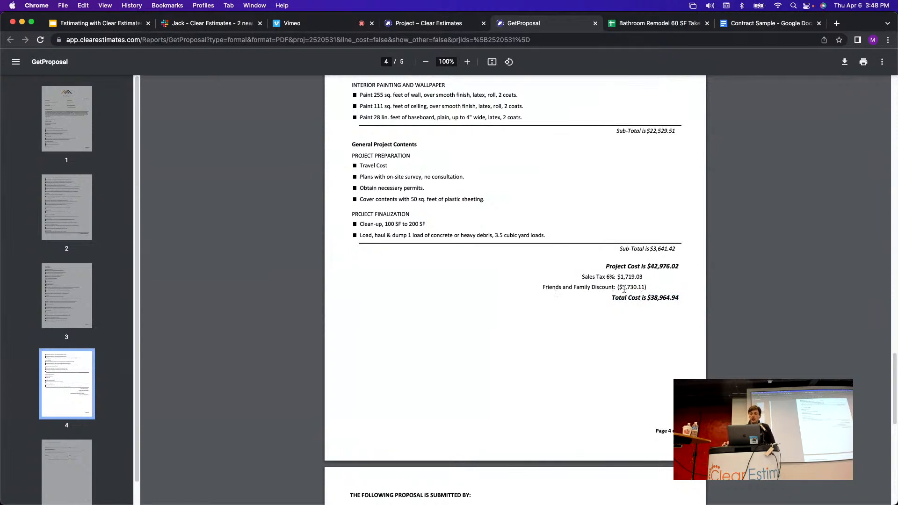
Close the proposal PDF, leave the description box, and scroll to the Alternates section.
left_click(595, 23)
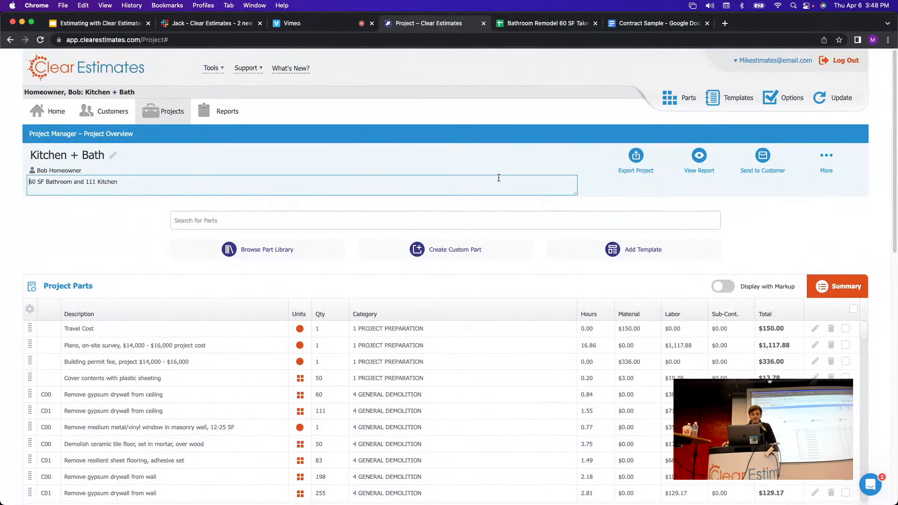
left_click(496, 172)
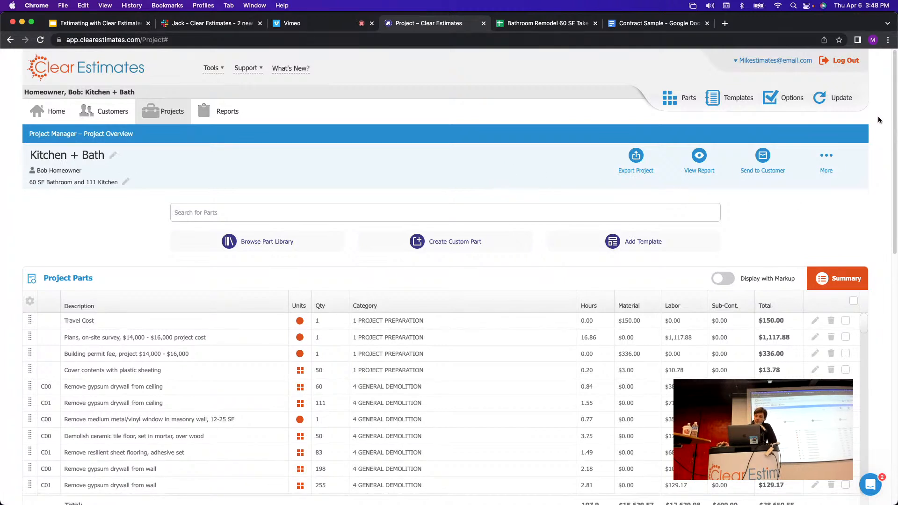
left_click_drag(895, 102, 880, 323)
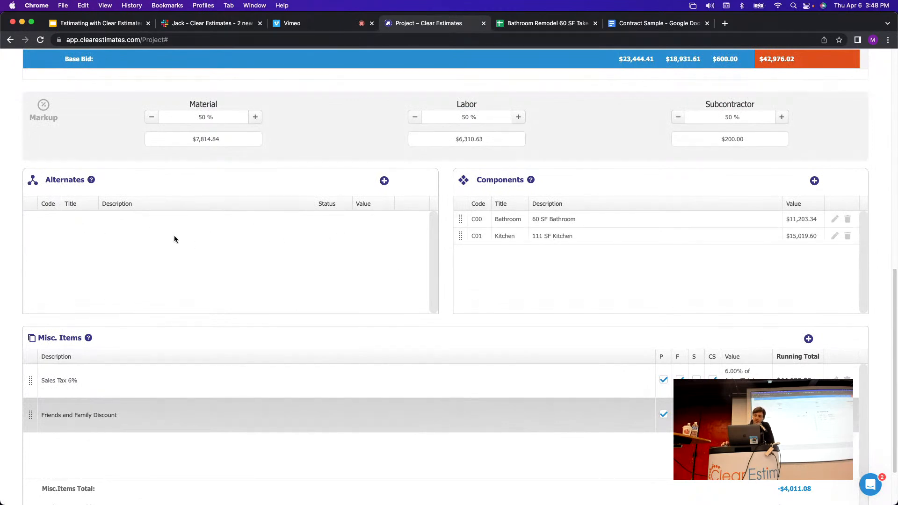
scroll(702, 117, "up", 2)
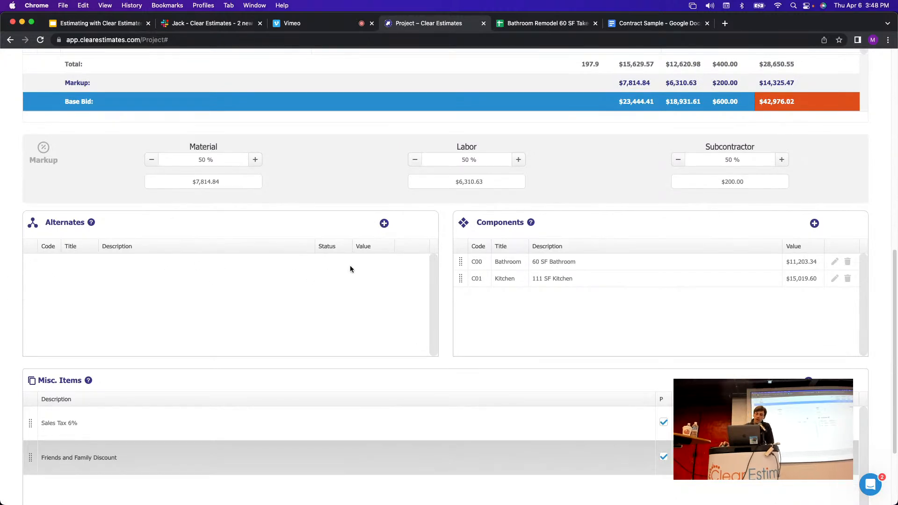
Create a new alternate titled 'Change Order' and bring up its Add Template choices.
left_click(385, 224)
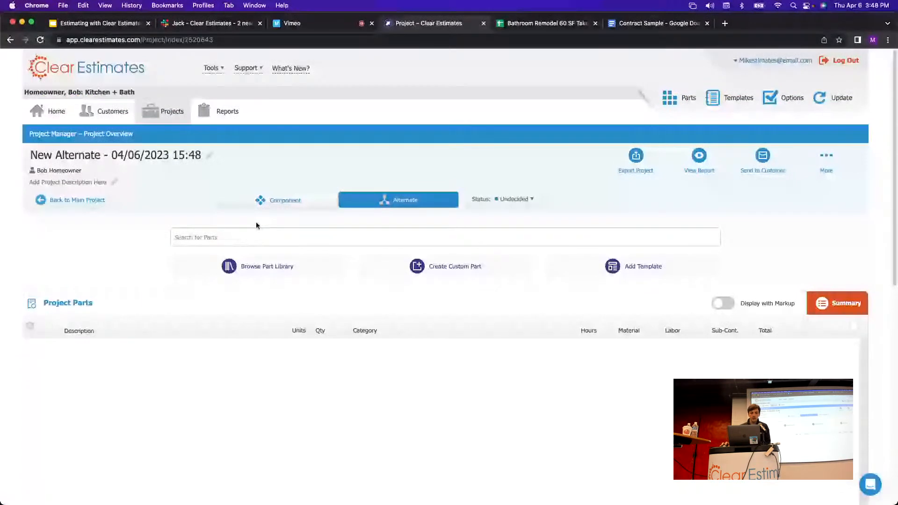
left_click(175, 154)
key("super+a")
type("Ch")
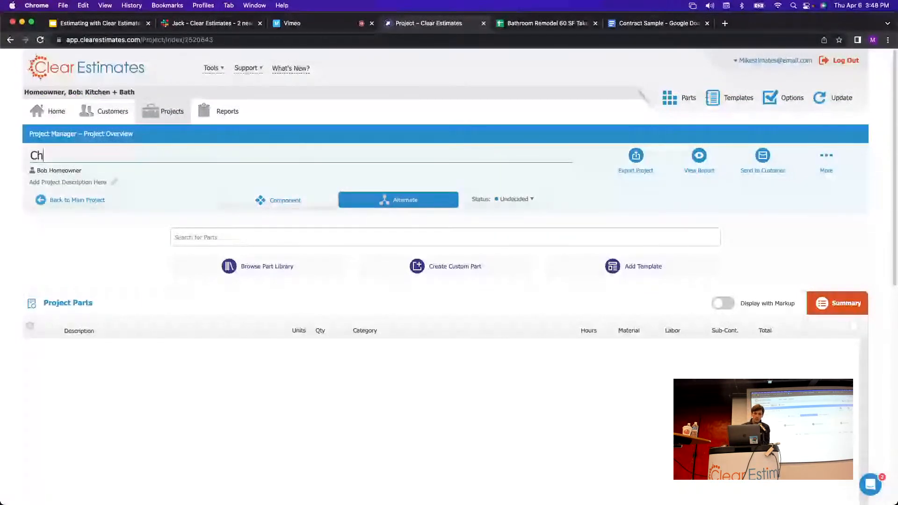
type("ange Order")
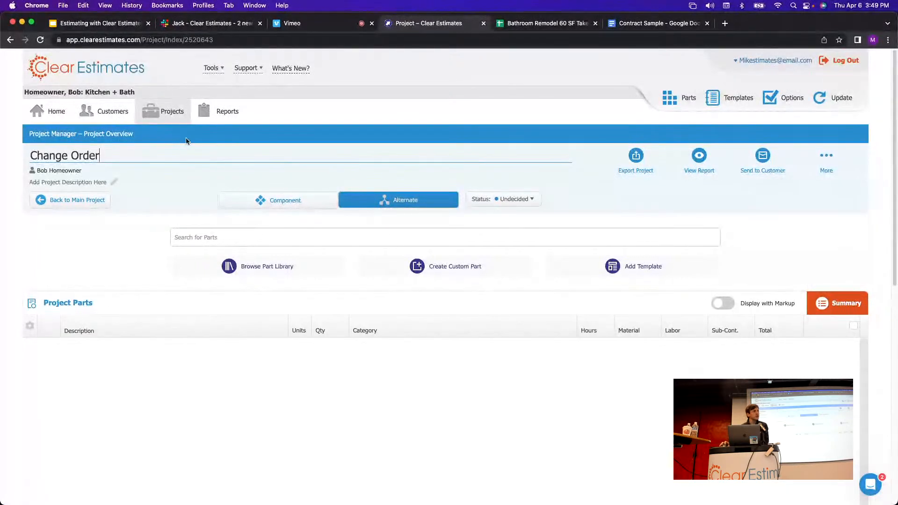
left_click(106, 267)
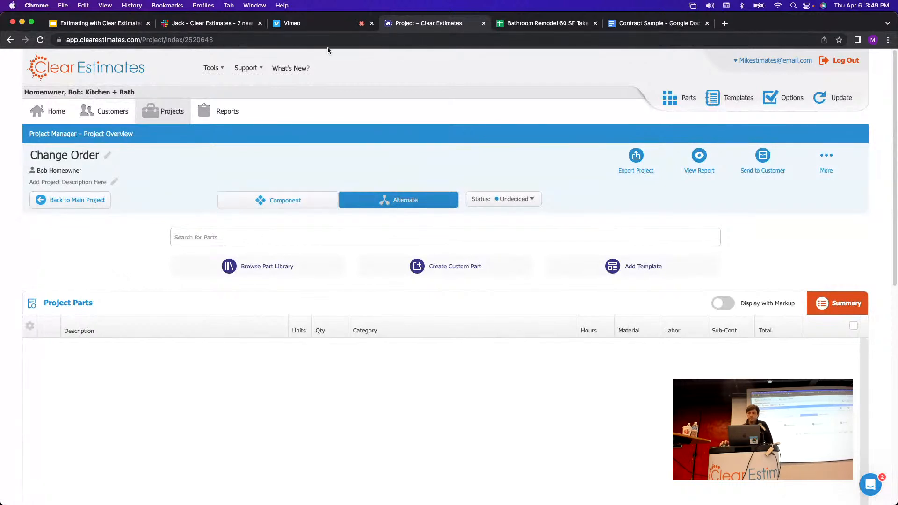
scroll(596, 182, "down", 1)
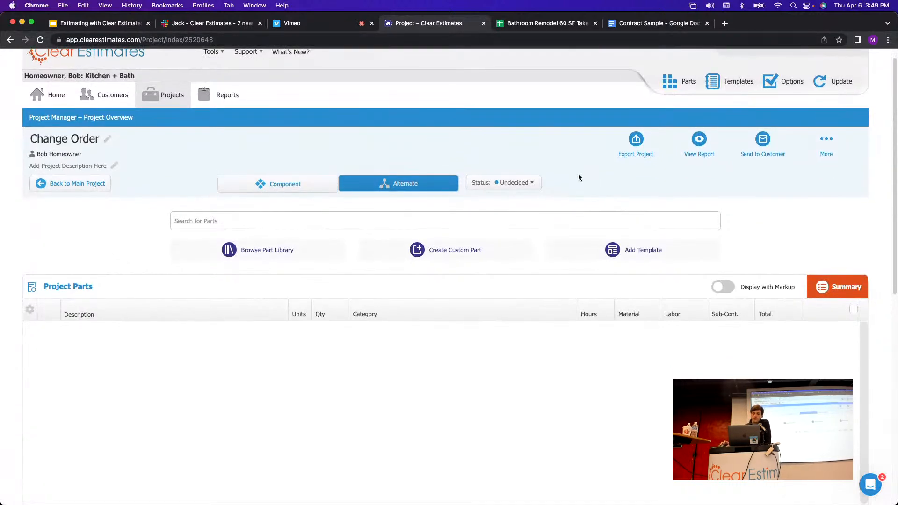
scroll(579, 177, "down", 1)
scroll(565, 168, "down", 2)
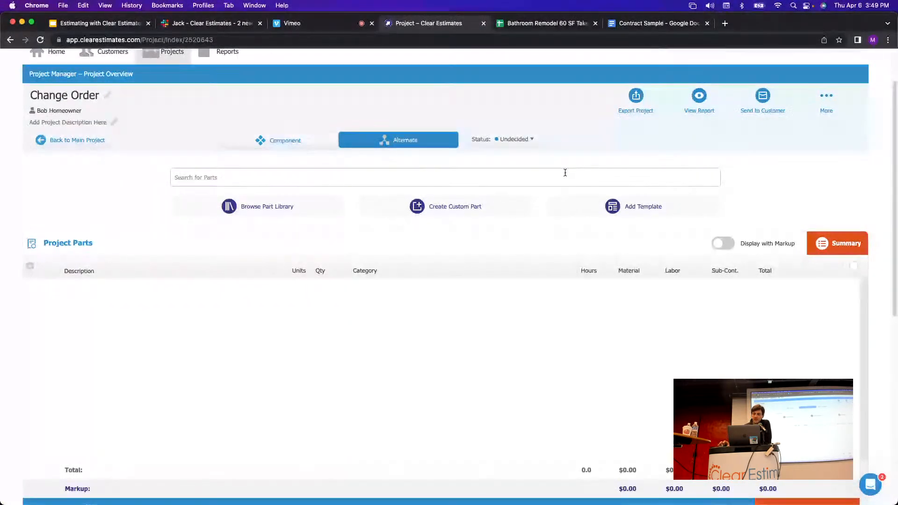
left_click(620, 210)
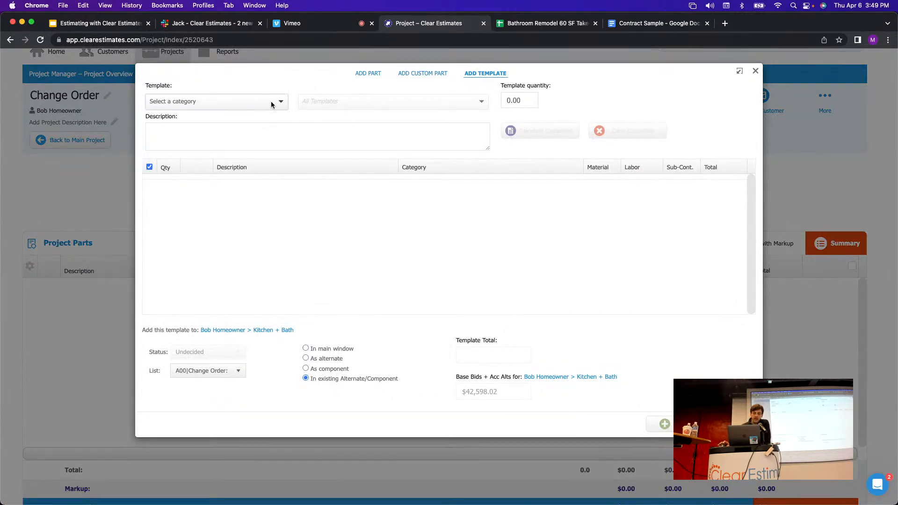
Add the Decks template 'Deck, Composite, over 180 Square Feet' at 200 sq. feet to Change Order.
left_click(271, 102)
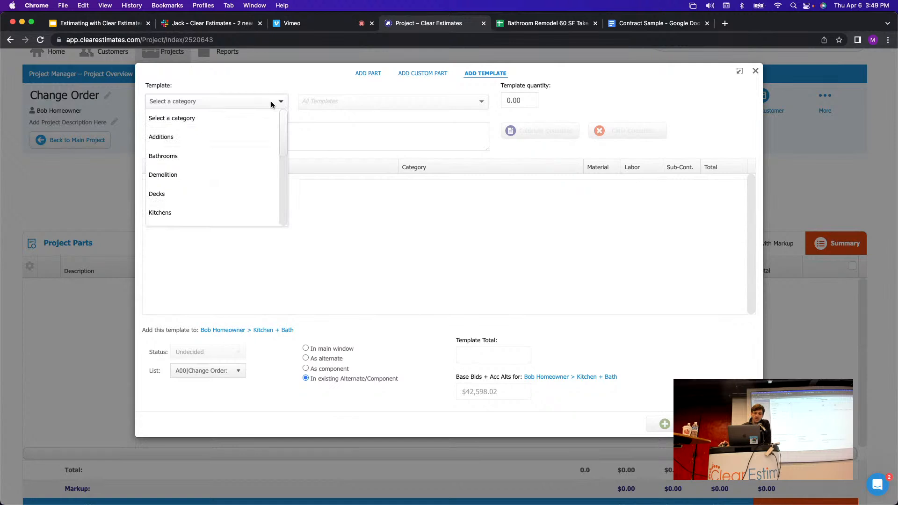
left_click(170, 200)
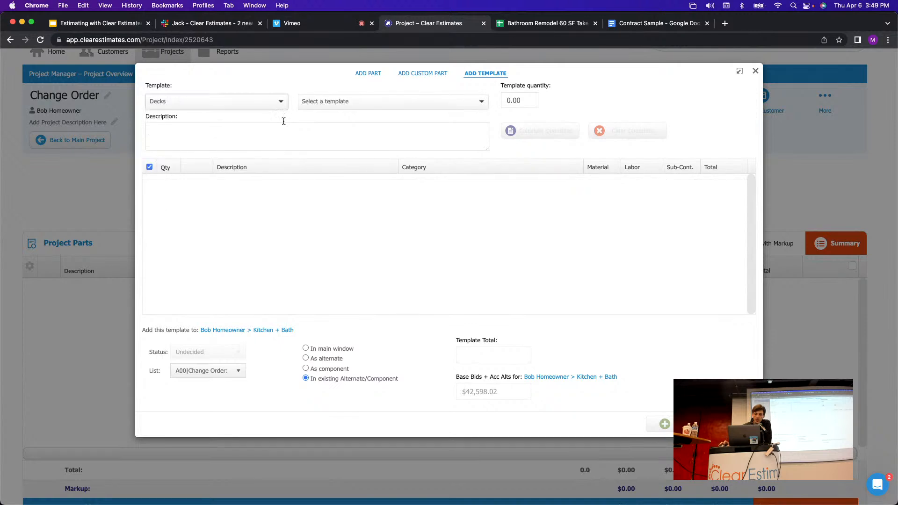
left_click(386, 102)
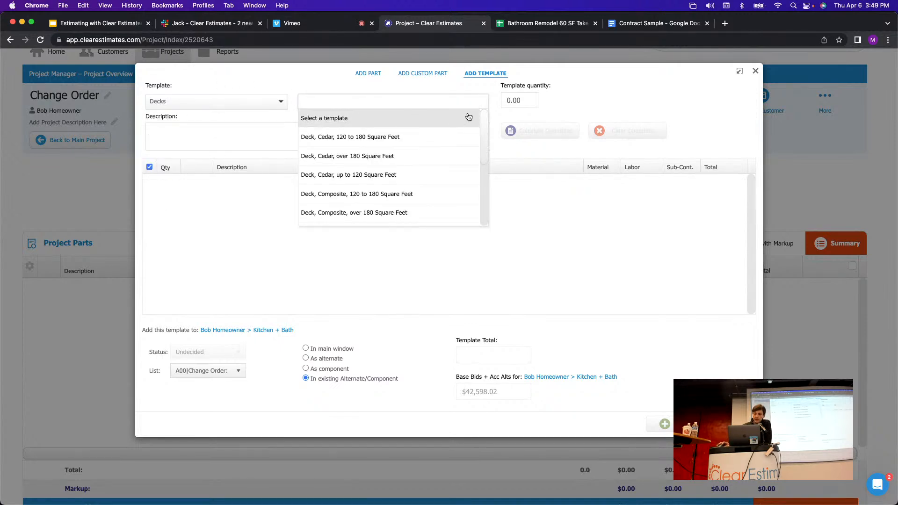
left_click_drag(486, 126, 486, 151)
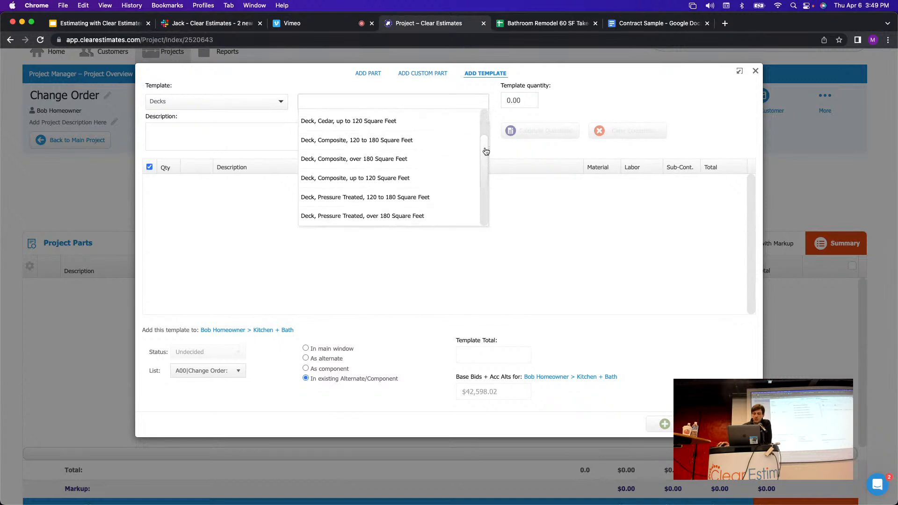
left_click(367, 161)
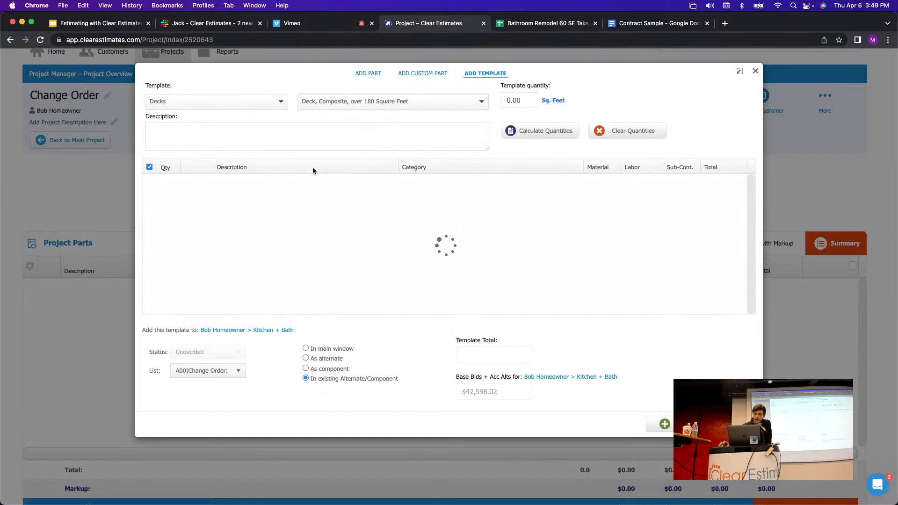
left_click(533, 101)
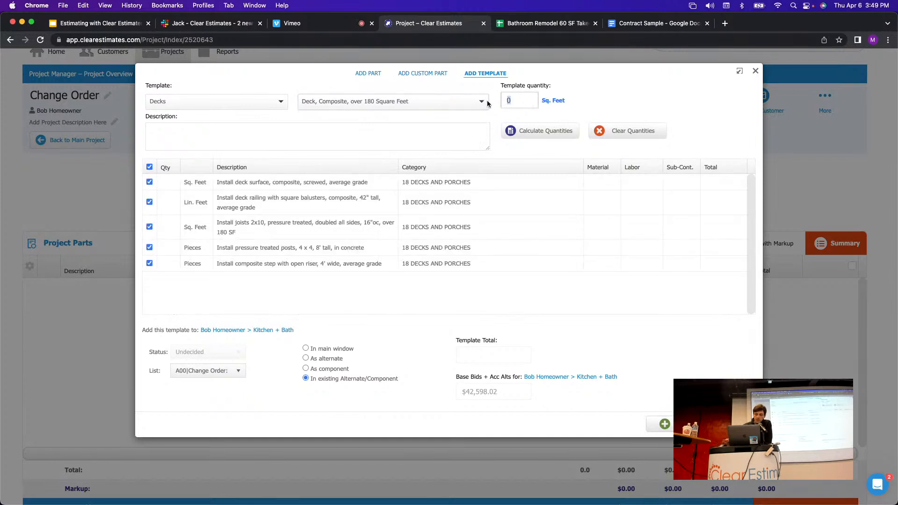
type("200")
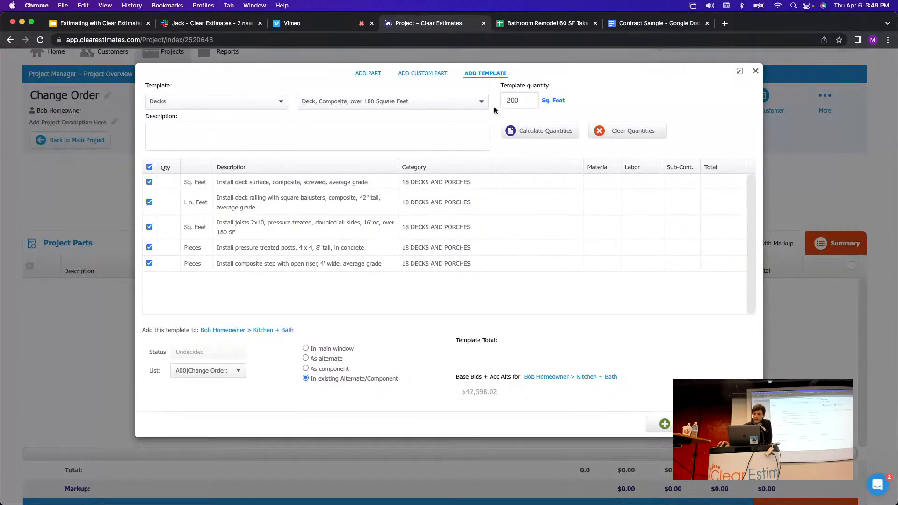
left_click(578, 111)
left_click(541, 133)
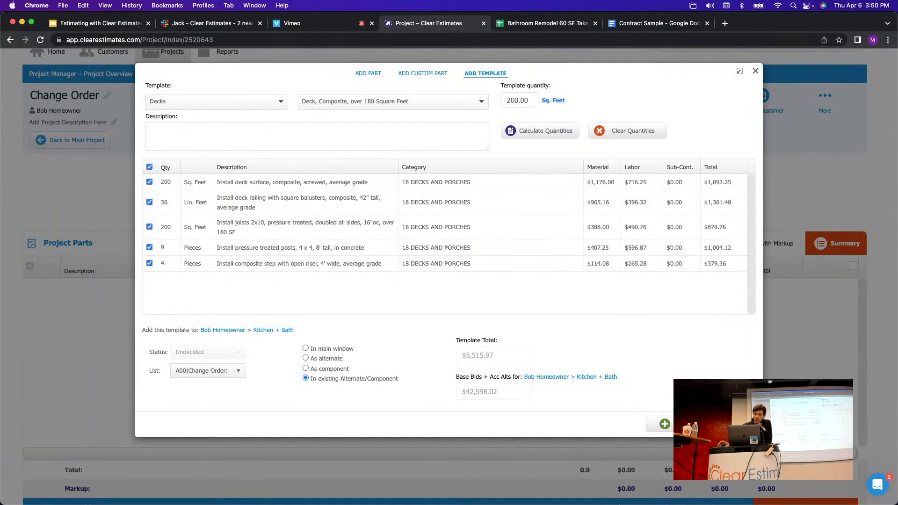
left_click(664, 424)
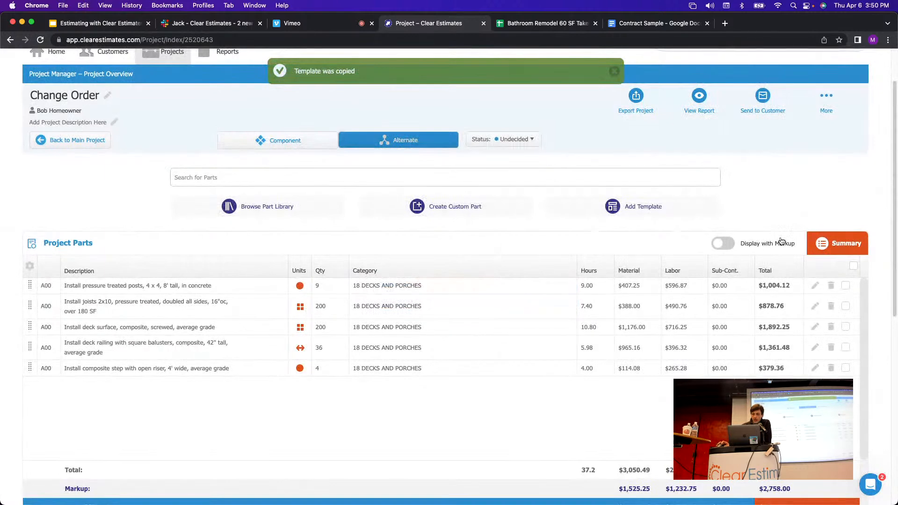
Return to the main project, check the $42,976.02 Base Bid, and bring up View Report choices.
scroll(793, 229, "up", 2)
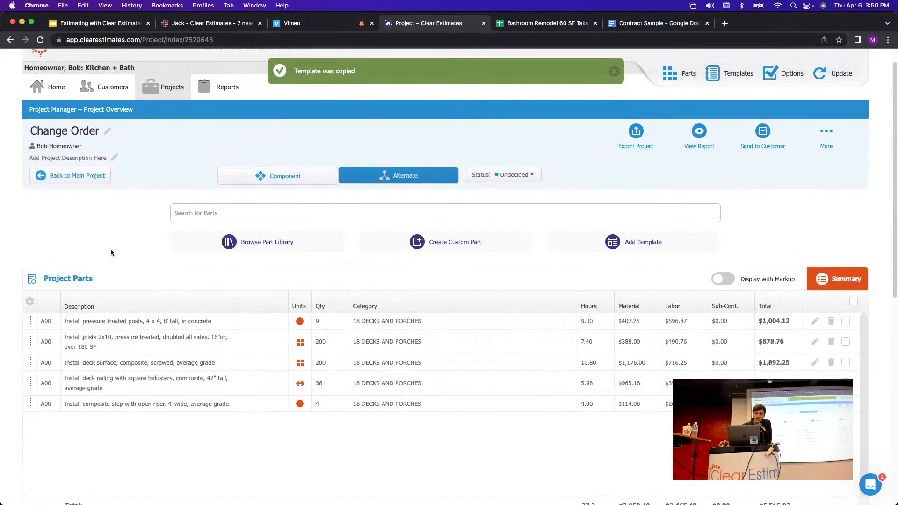
left_click(67, 181)
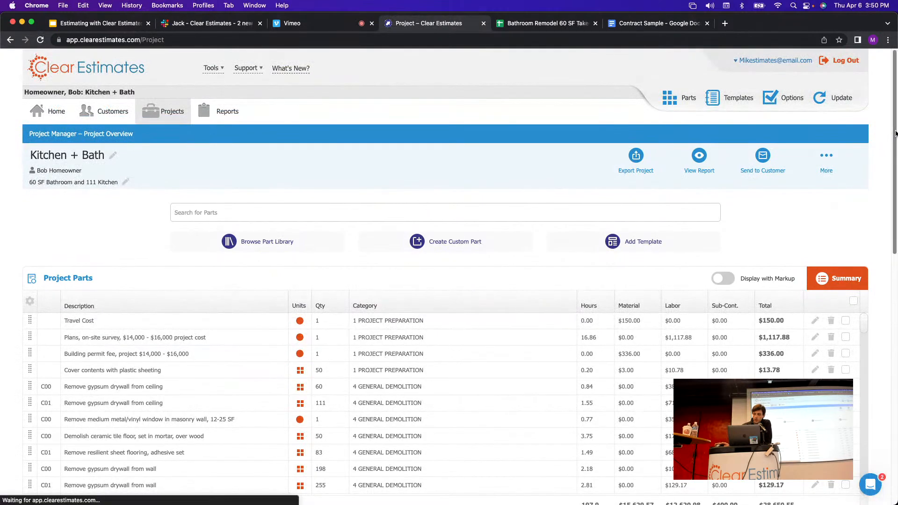
left_click_drag(896, 138, 895, 282)
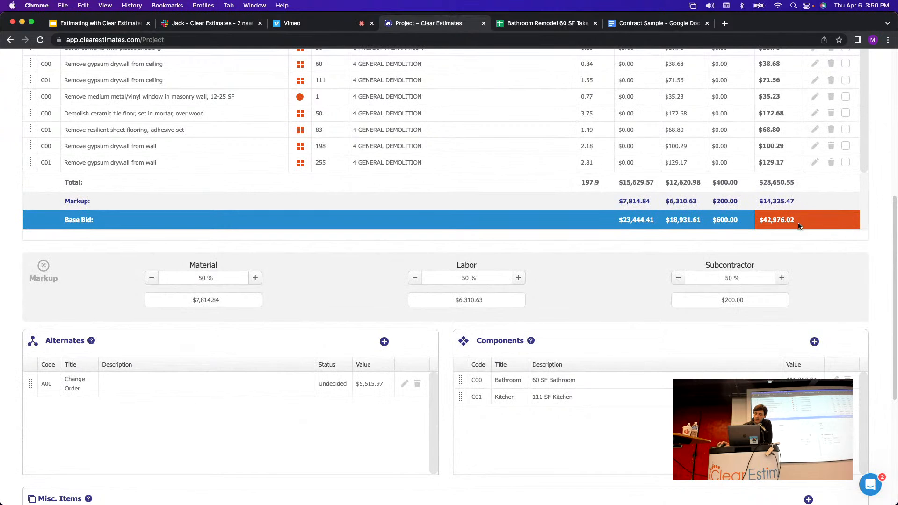
left_click_drag(799, 226, 764, 226)
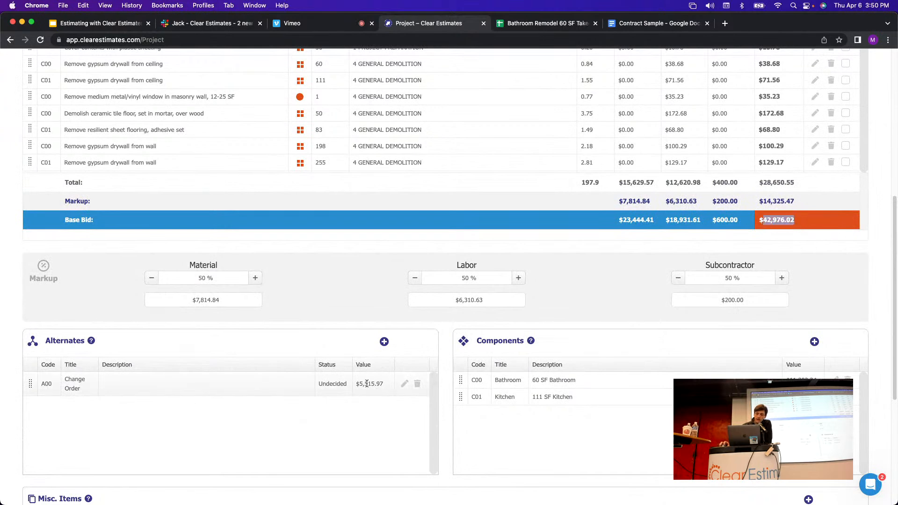
left_click(809, 224)
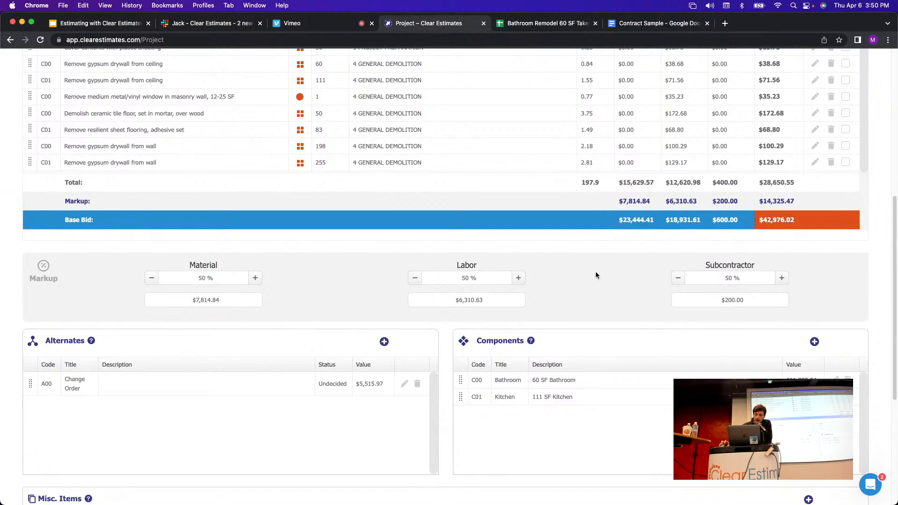
scroll(597, 275, "up", 7)
left_click(701, 157)
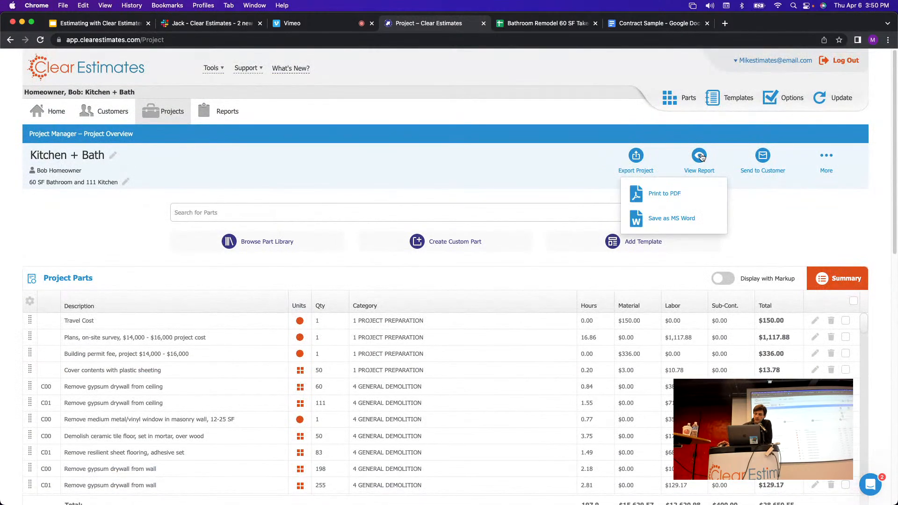
Print the proposal to PDF, check the Change Order alternate at $8,273.97 and $38,964.94 total.
left_click(653, 199)
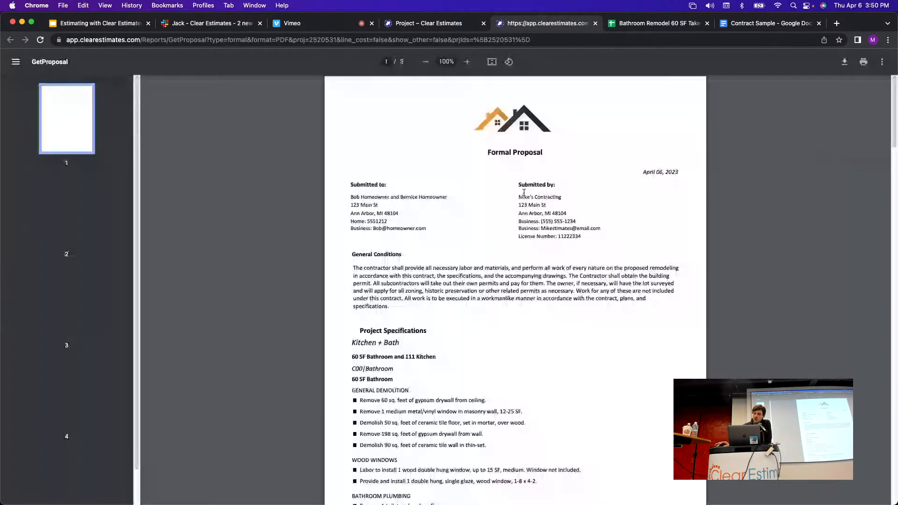
left_click(895, 183)
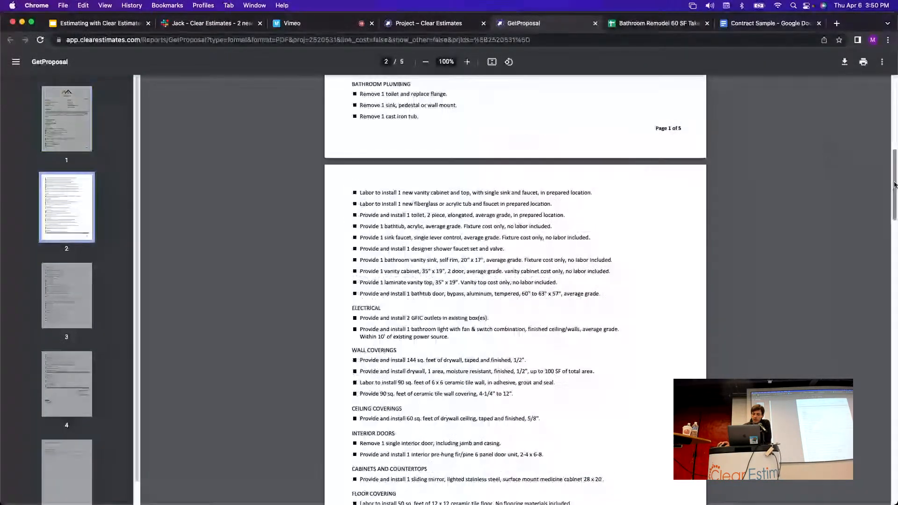
left_click_drag(895, 185, 879, 386)
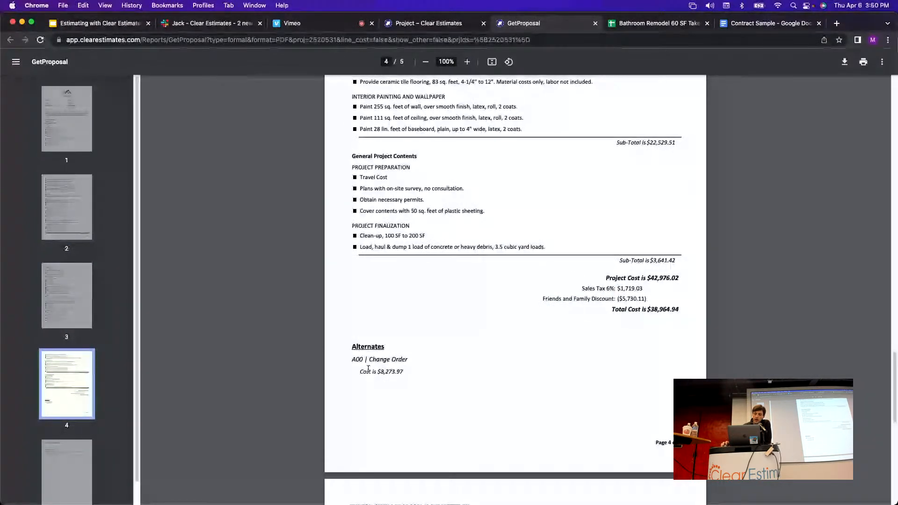
left_click_drag(369, 359, 408, 360)
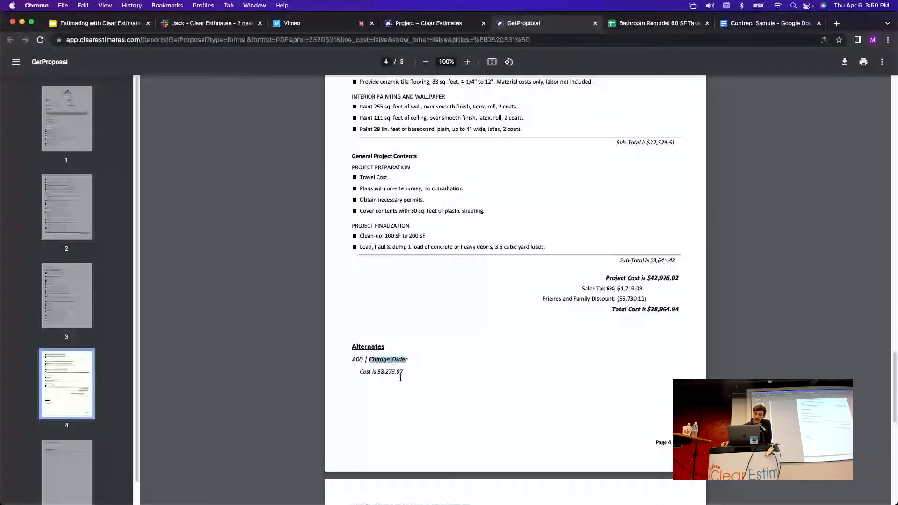
left_click_drag(360, 373, 467, 371)
left_click(467, 371)
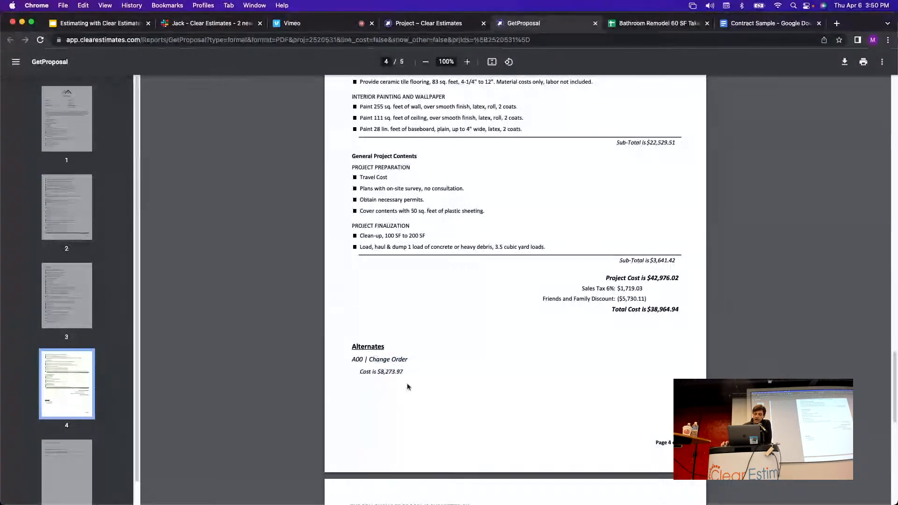
left_click_drag(405, 374, 360, 373)
left_click_drag(681, 309, 620, 310)
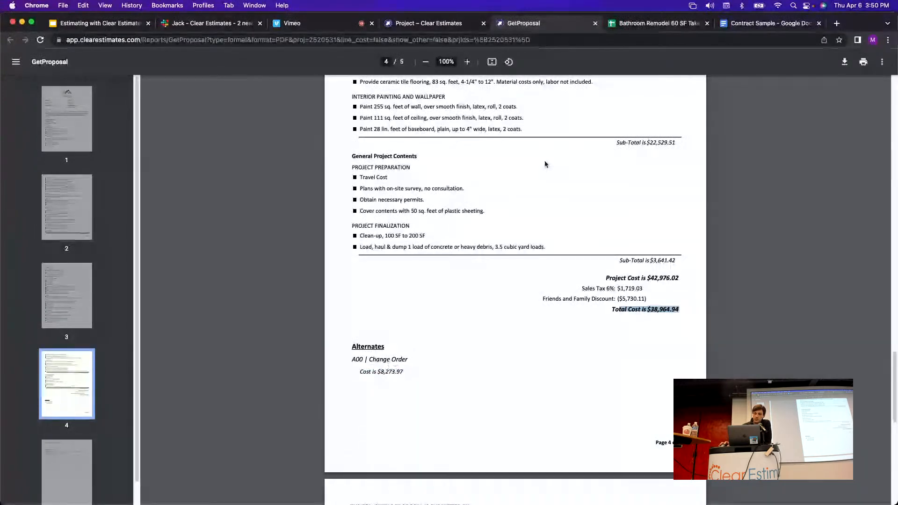
left_click(427, 25)
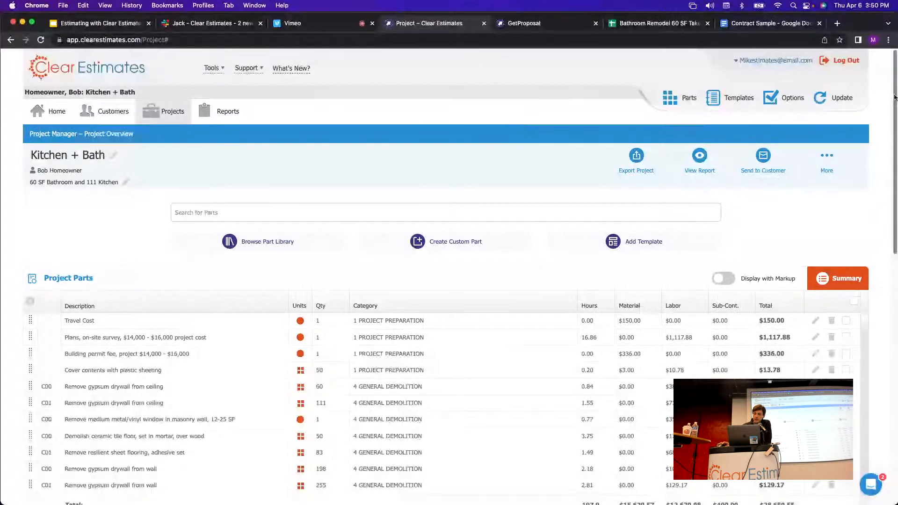
Open the Change Order alternate and print its work order to PDF.
left_click_drag(895, 85, 879, 296)
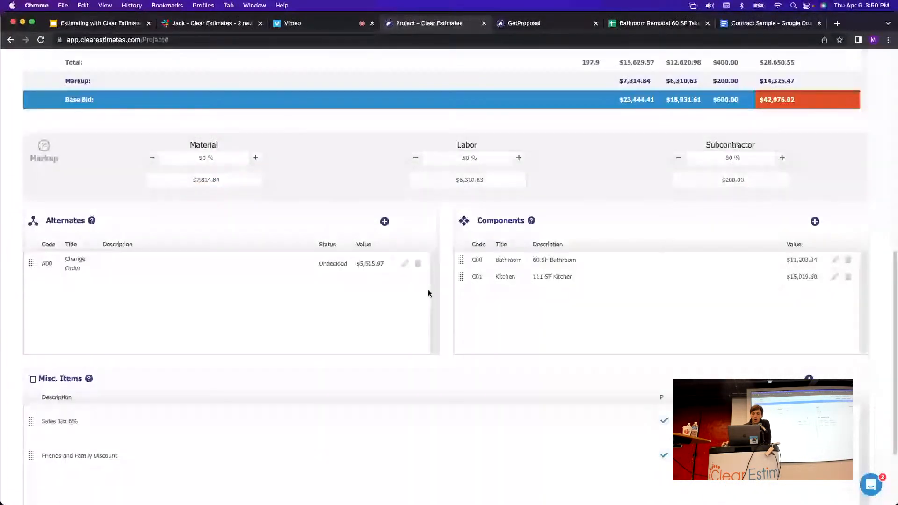
left_click(405, 265)
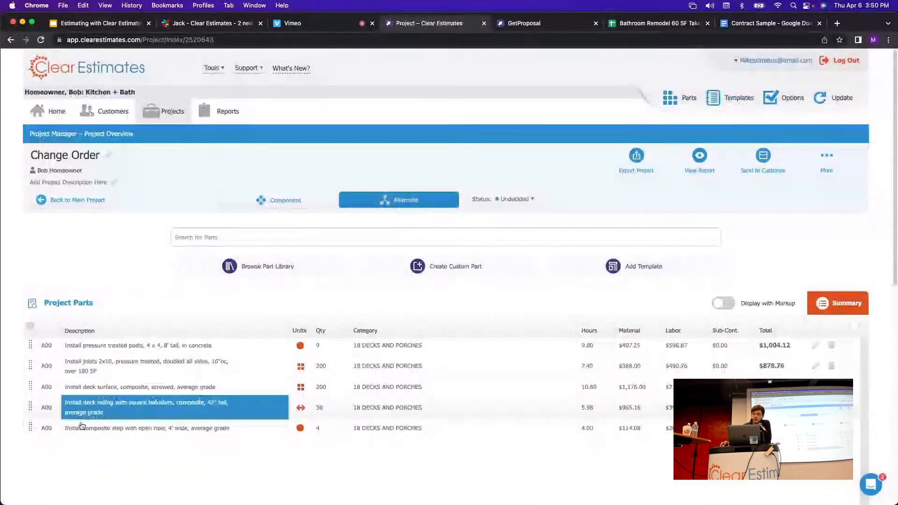
left_click(701, 156)
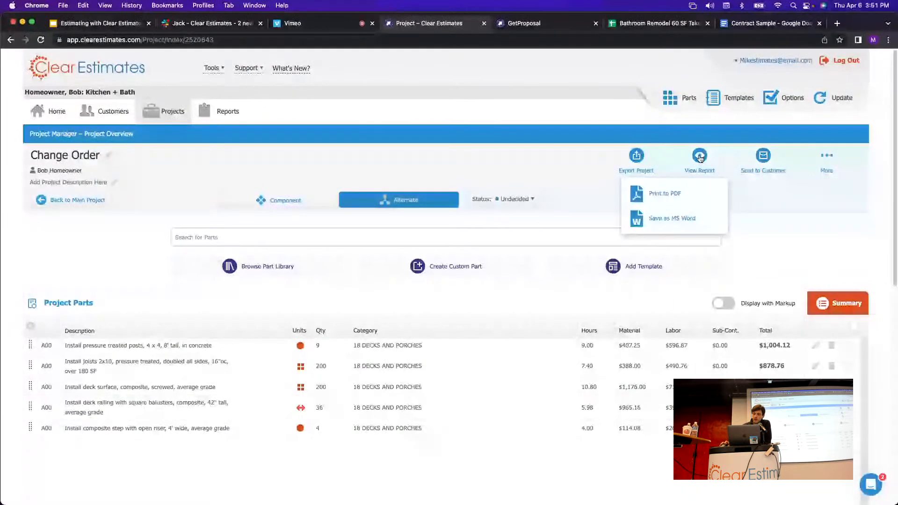
left_click(667, 194)
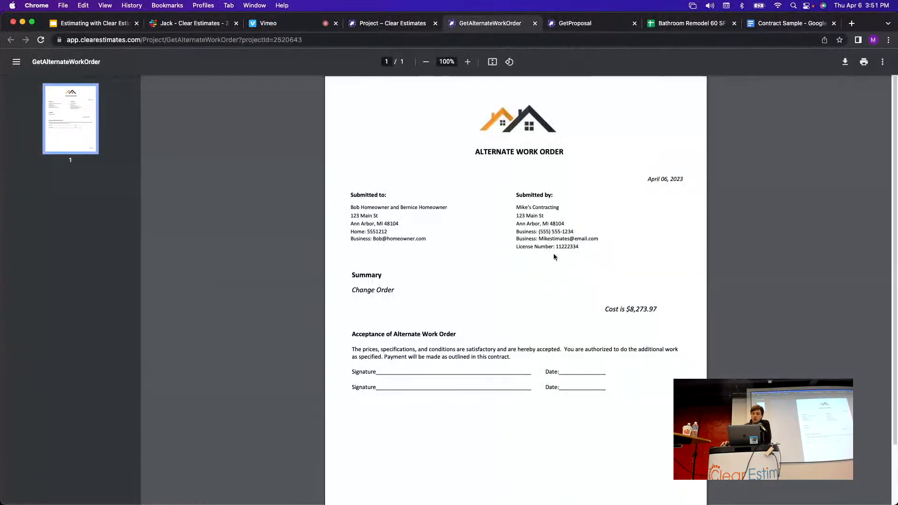
Review the Alternate Work Order's Change Order summary and heading, then close the PDF.
left_click_drag(353, 291, 453, 305)
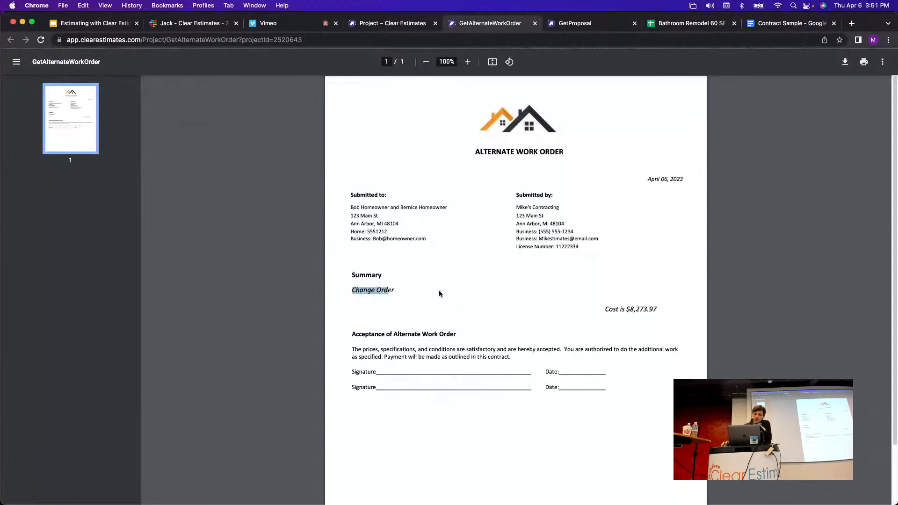
left_click(546, 294)
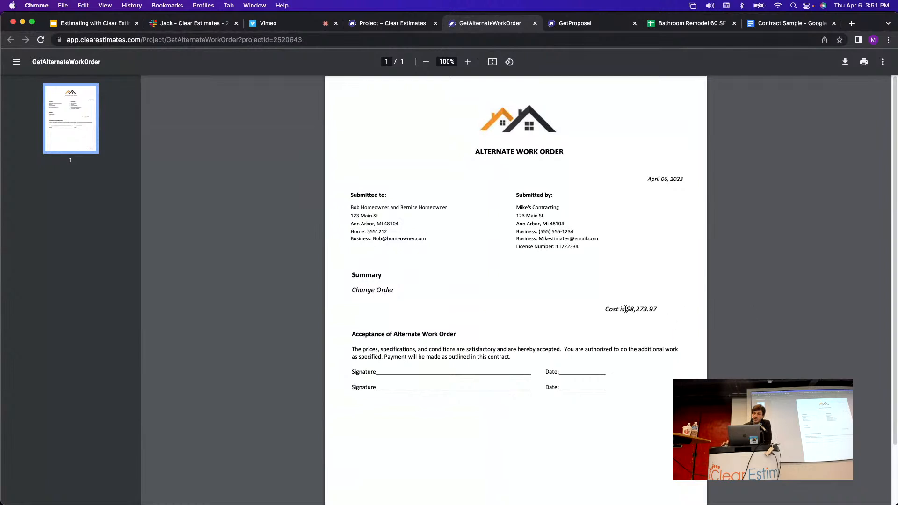
left_click_drag(570, 153, 465, 149)
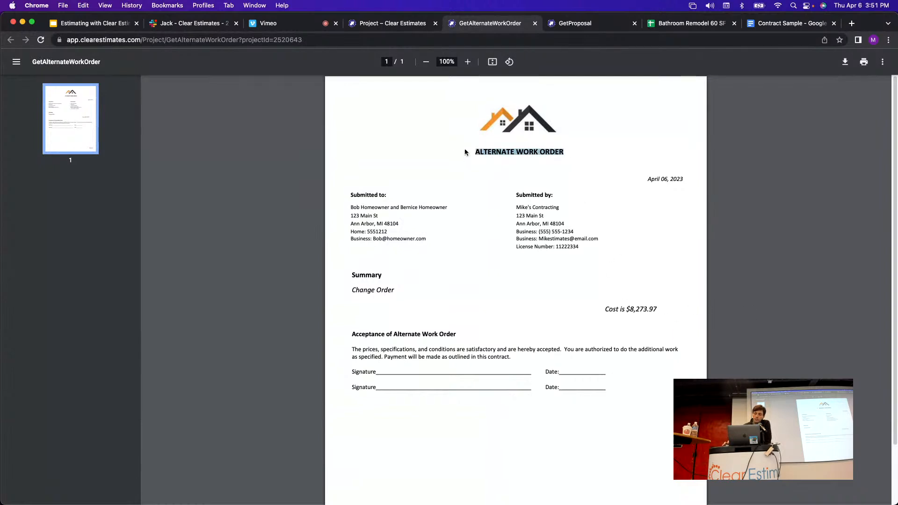
left_click(583, 255)
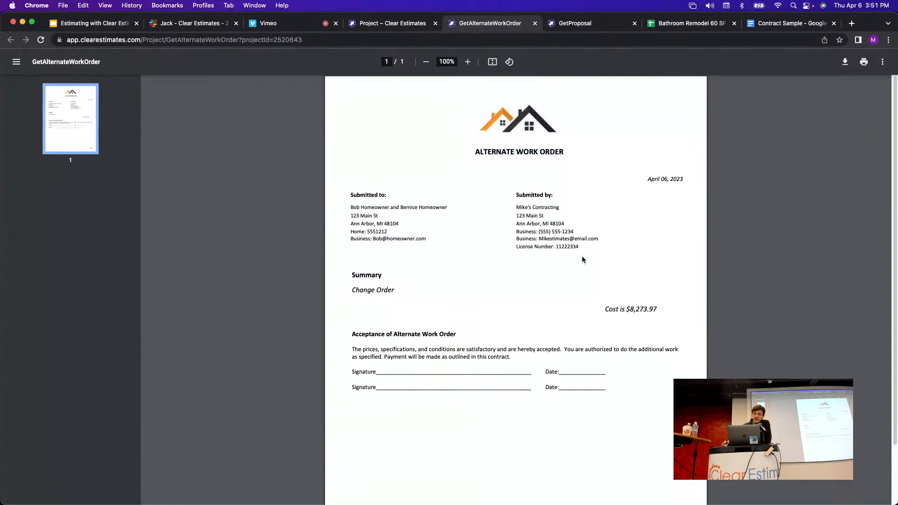
left_click(535, 23)
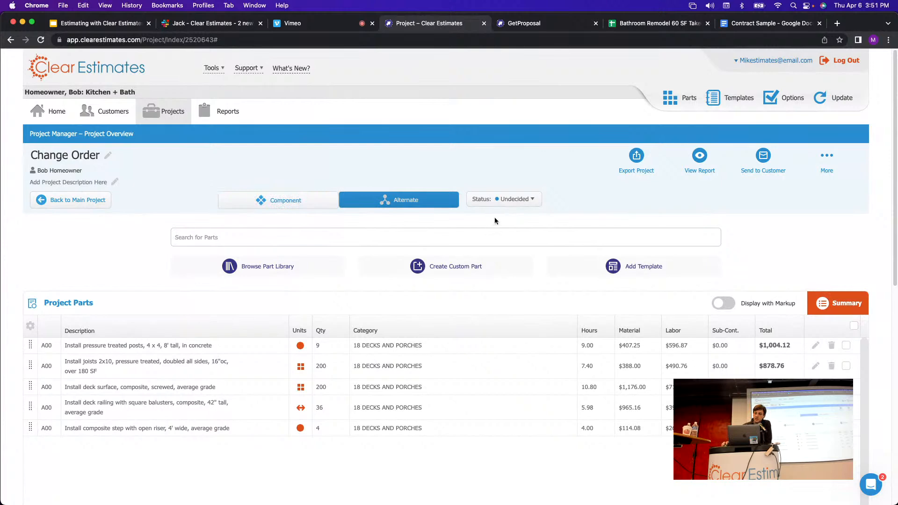
Mark the Change Order alternate's status as Accepted.
left_click(527, 198)
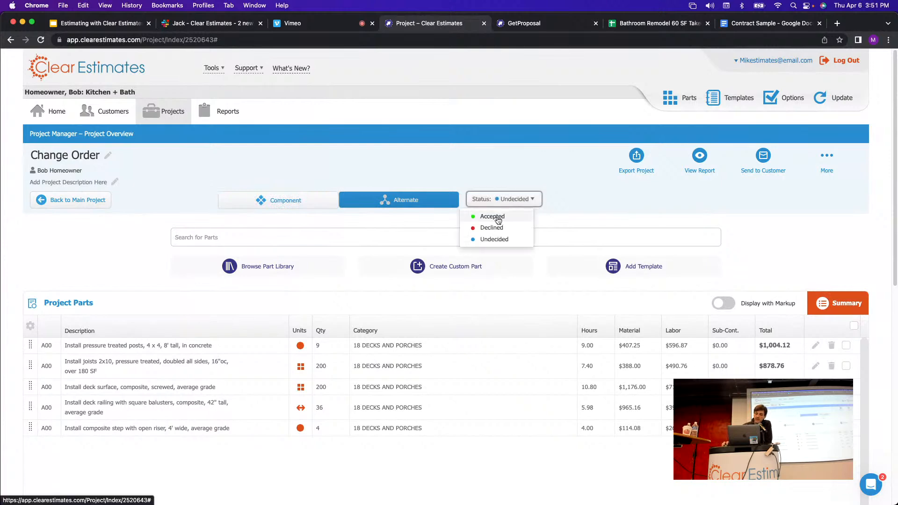
left_click(499, 219)
left_click(522, 201)
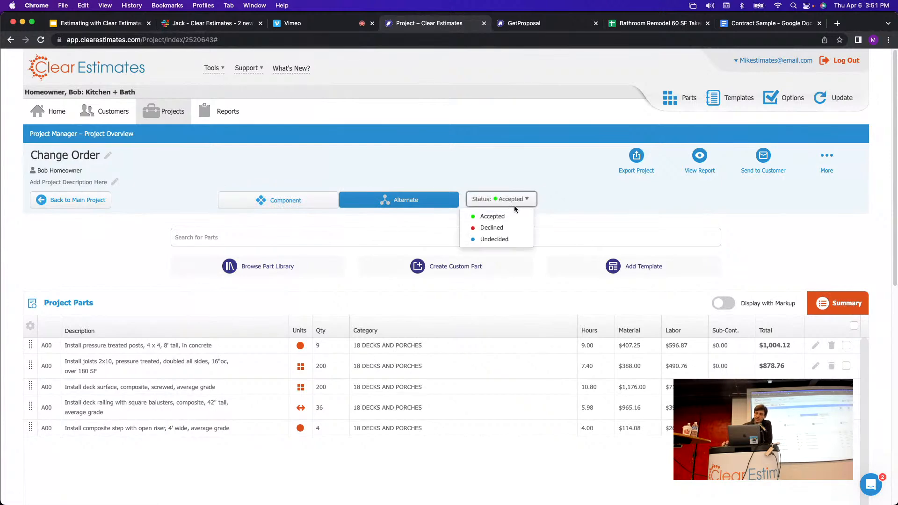
left_click(560, 211)
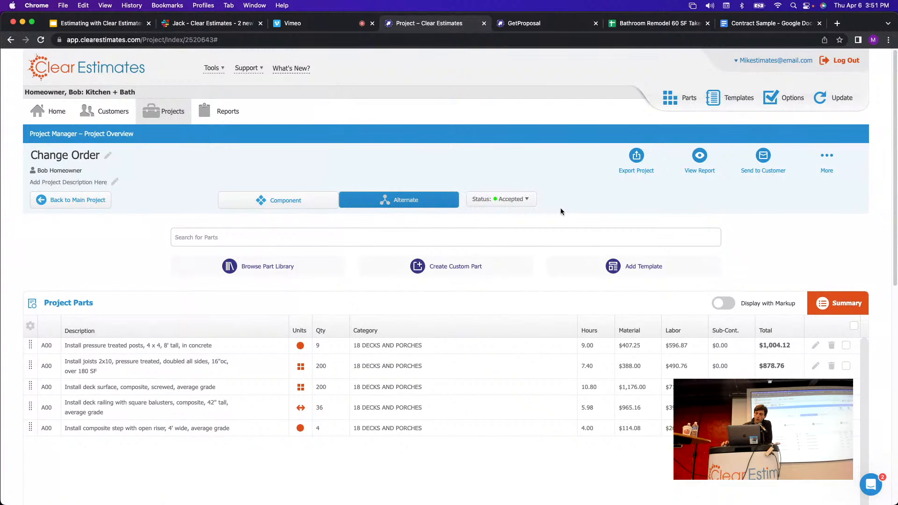
Toggle the Change Order between component and alternate to compare, then return to Kitchen + Bath.
left_click(289, 203)
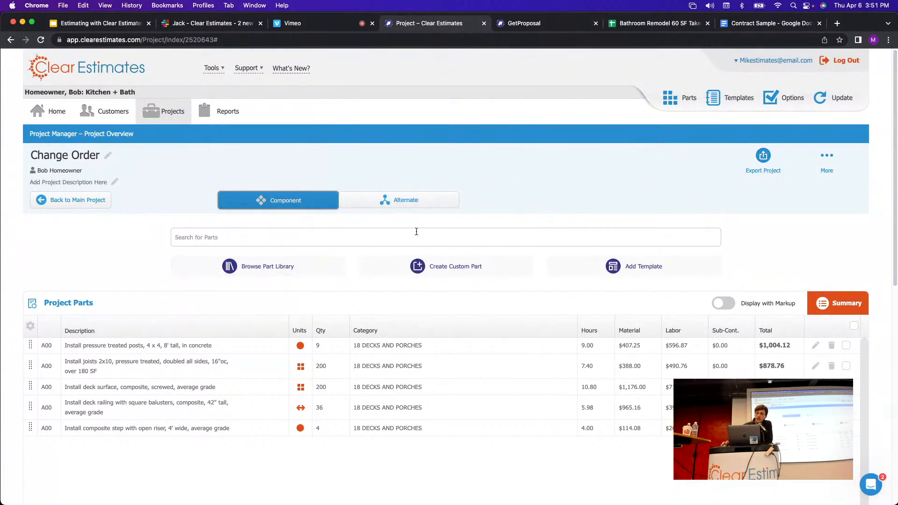
left_click(405, 200)
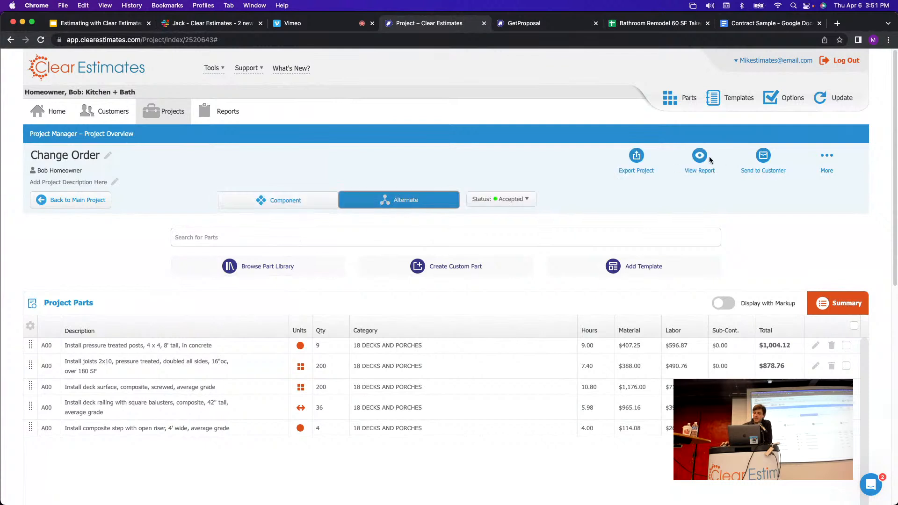
mouse_move(766, 158)
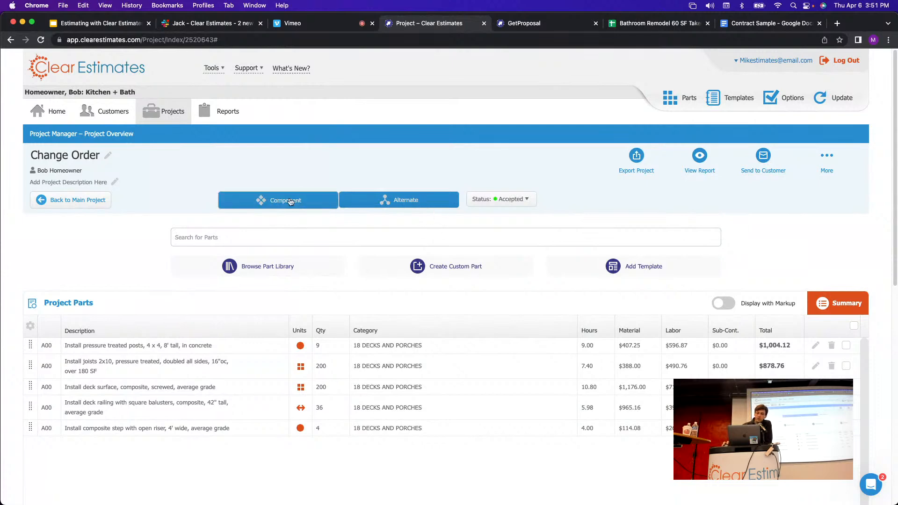
left_click(276, 204)
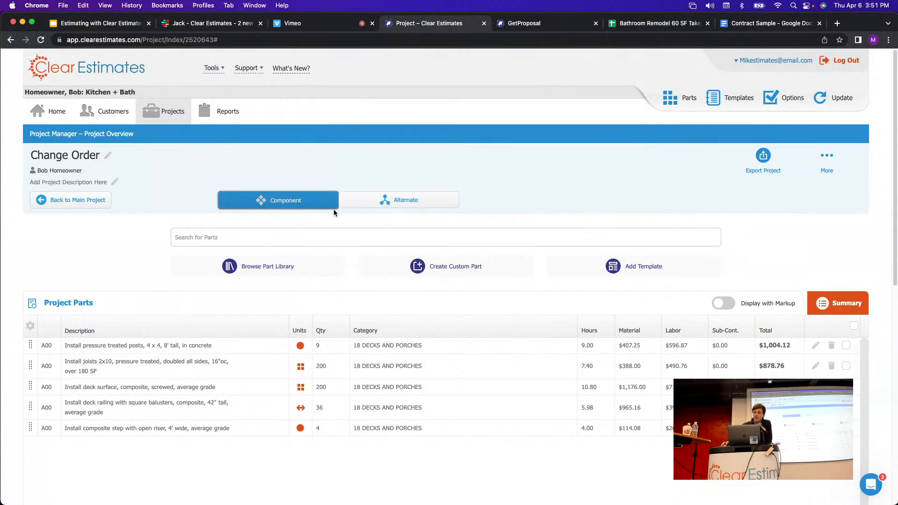
left_click(369, 205)
left_click(60, 197)
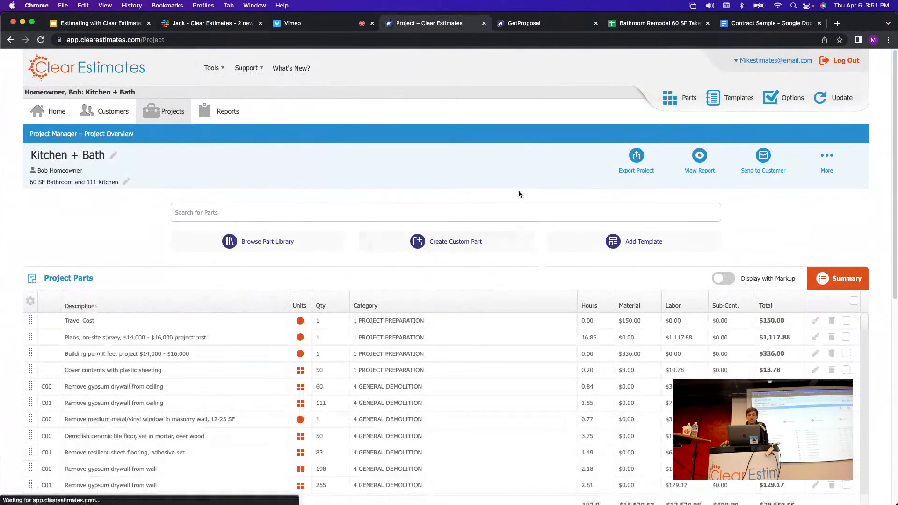
scroll(521, 187, "down", 4)
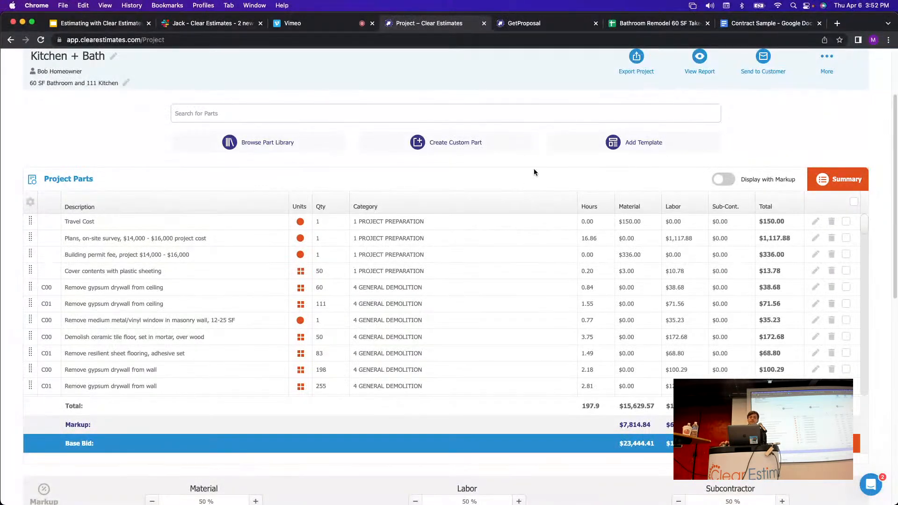
scroll(523, 178, "down", 8)
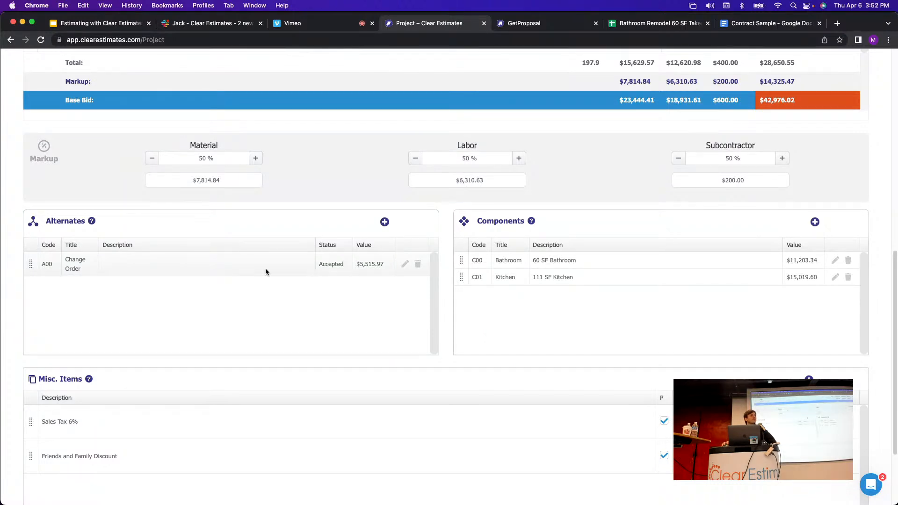
scroll(413, 337, "up", 6)
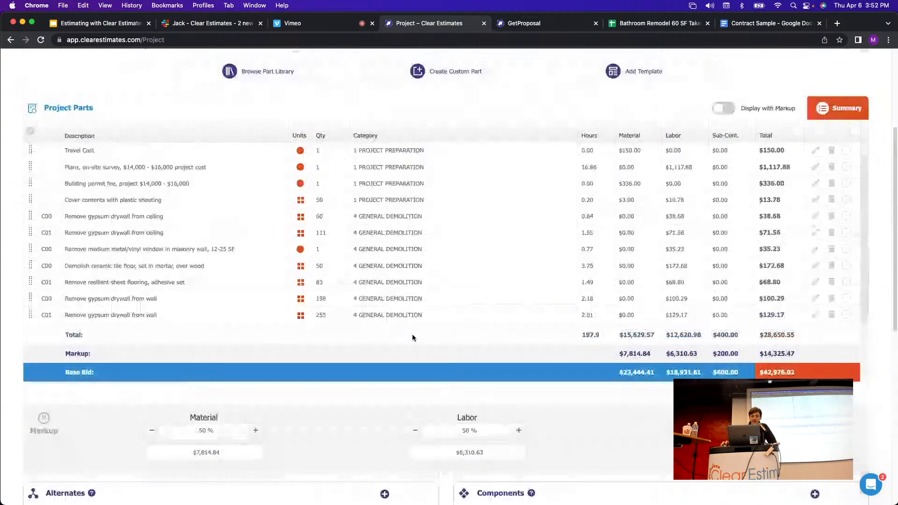
scroll(468, 366, "up", 4)
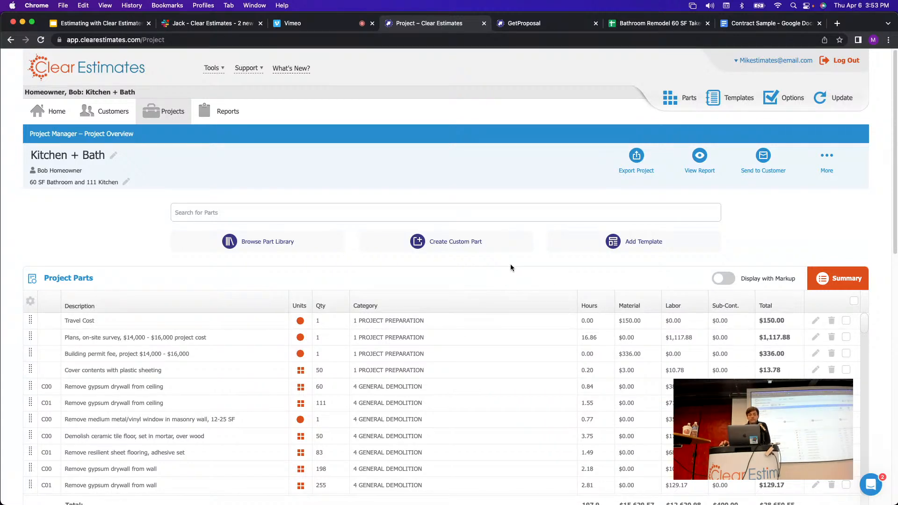
scroll(512, 268, "down", 1)
scroll(511, 267, "down", 1)
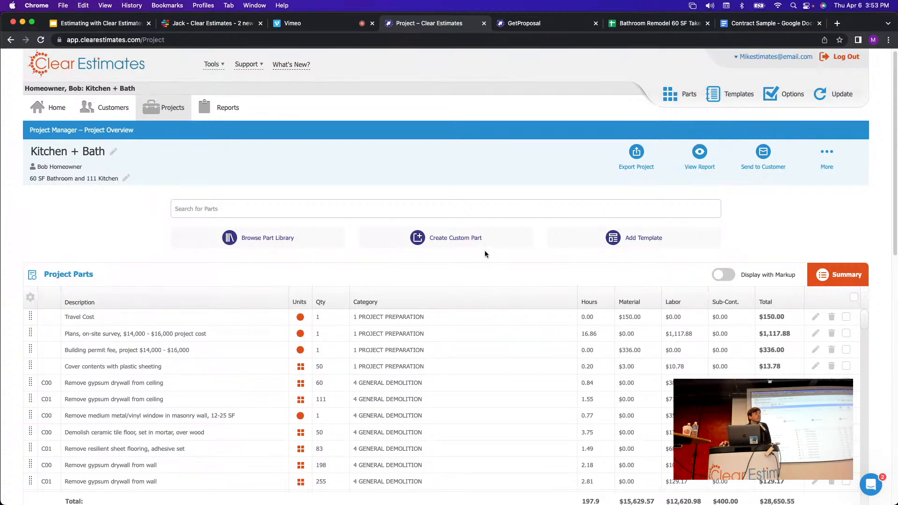
scroll(515, 264, "down", 10)
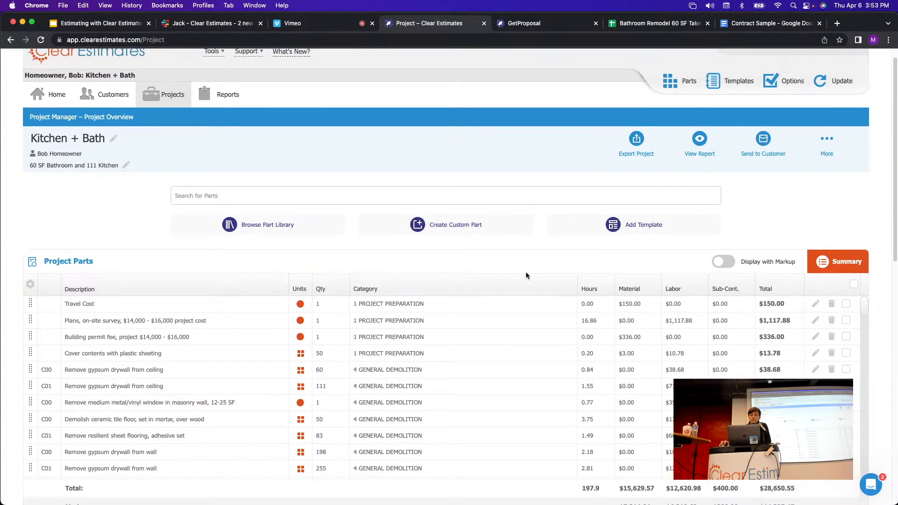
scroll(496, 259, "up", 5)
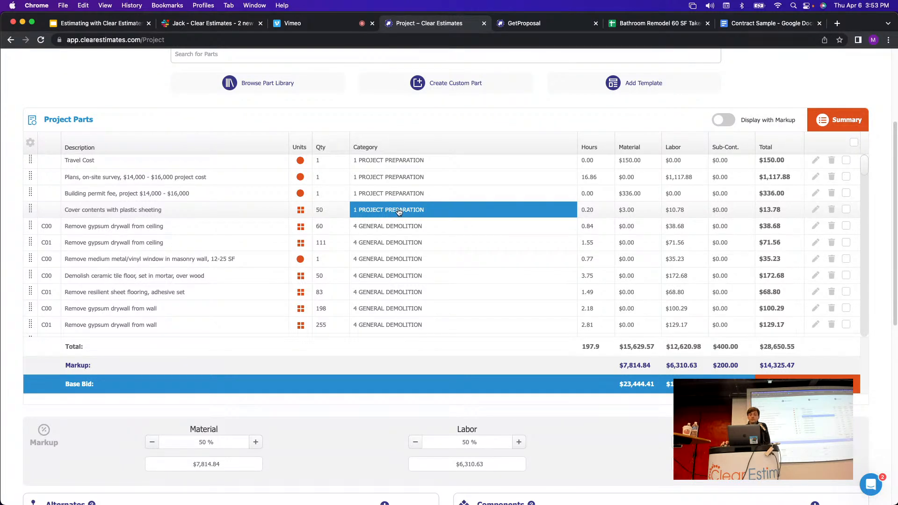
Try dragging the Cover contents with plastic sheeting part higher in the list.
left_click(387, 226)
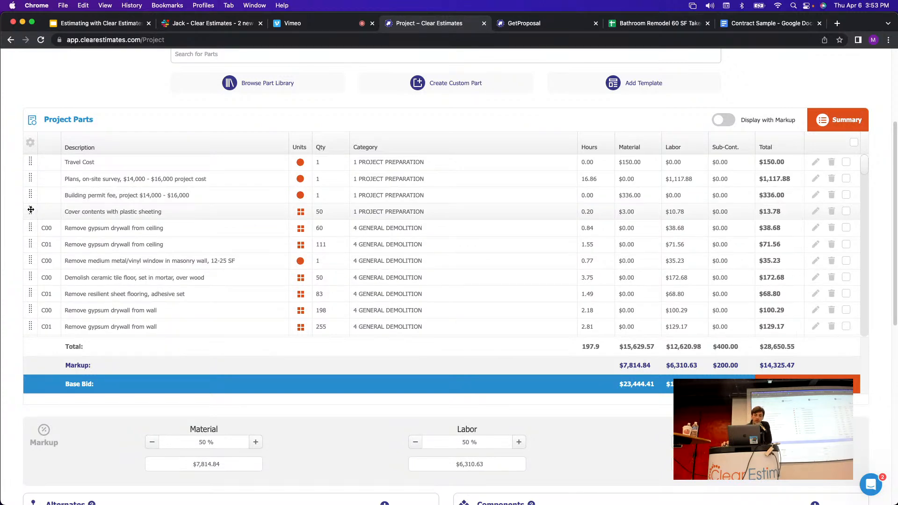
mouse_move(32, 209)
left_mouse_down()
mouse_move(36, 156)
mouse_move(42, 208)
left_mouse_up()
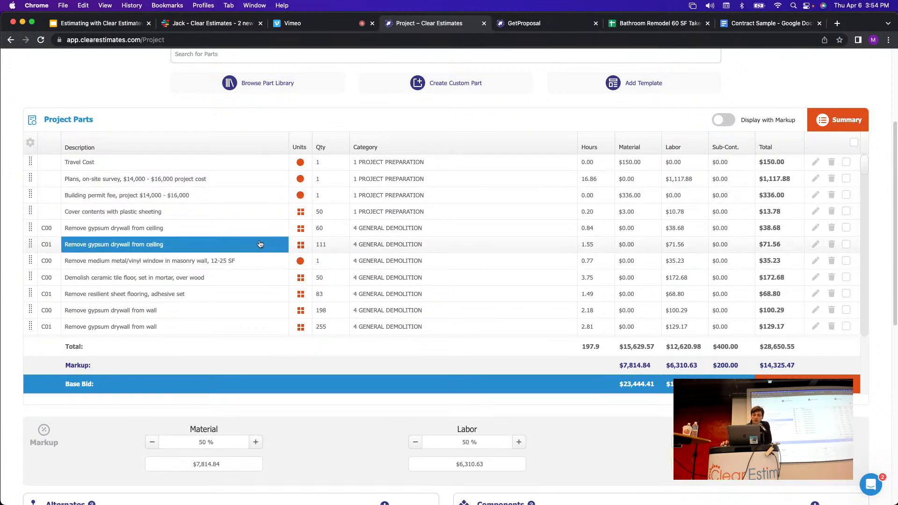
scroll(375, 208, "down", 1)
scroll(356, 222, "up", 1)
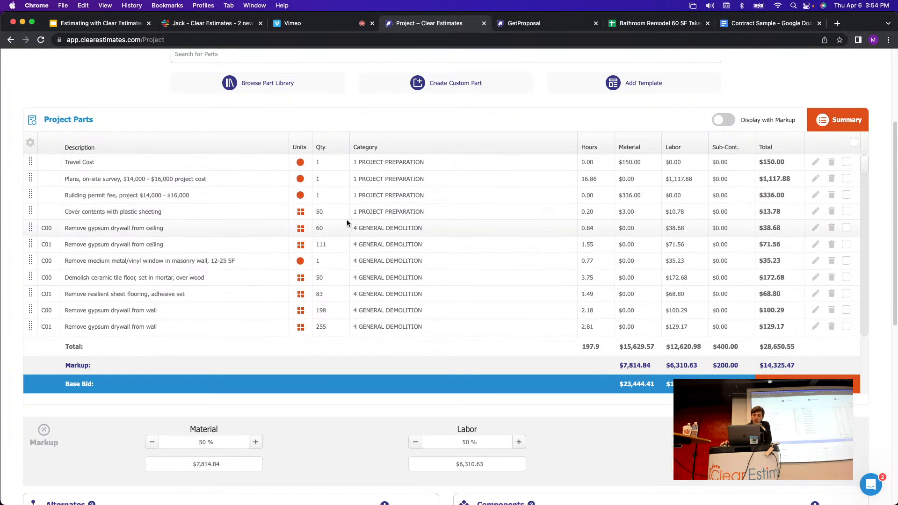
Set the Demolish ceramic tile floor part's category to 1 PROJECT PREPARATION.
left_click(384, 279)
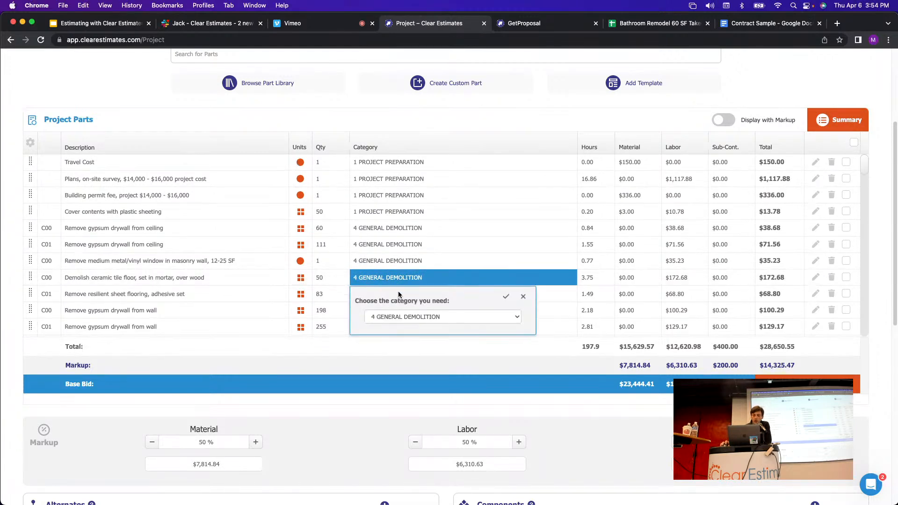
left_click(407, 321)
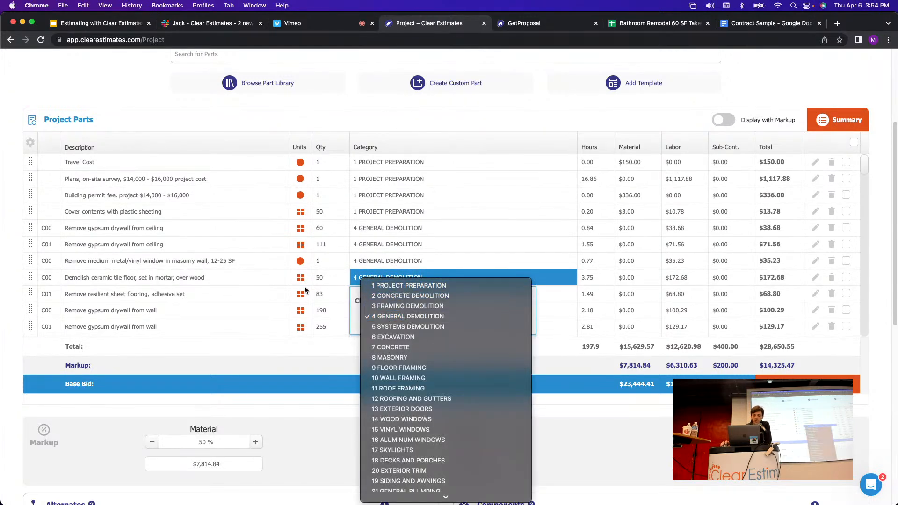
left_click(295, 276)
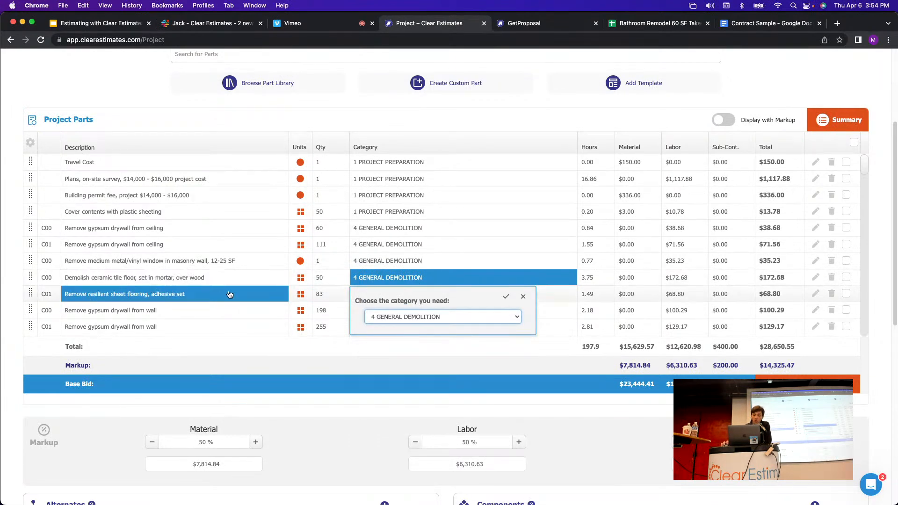
left_click(411, 318)
left_click(413, 286)
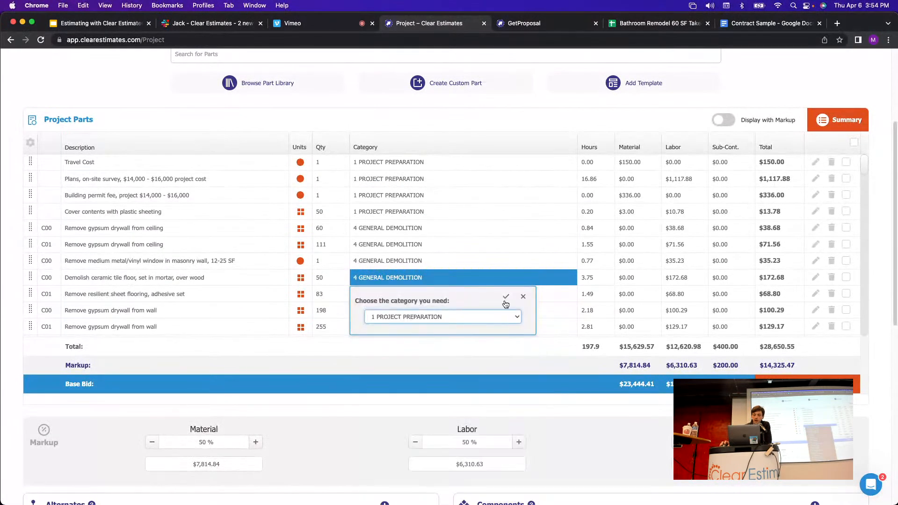
left_click(506, 300)
Move the Demolish ceramic tile floor part up to third place in the parts list.
scroll(417, 243, "down", 2)
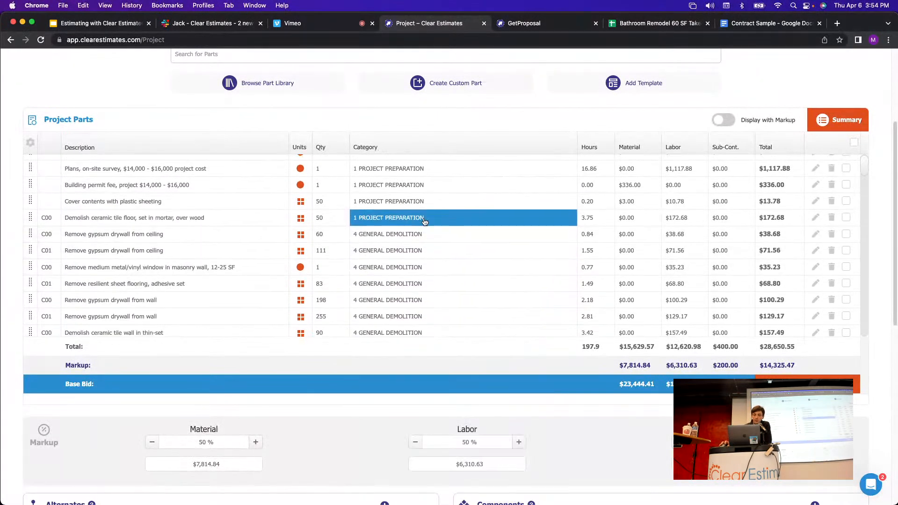
scroll(410, 248, "down", 1)
scroll(412, 246, "up", 3)
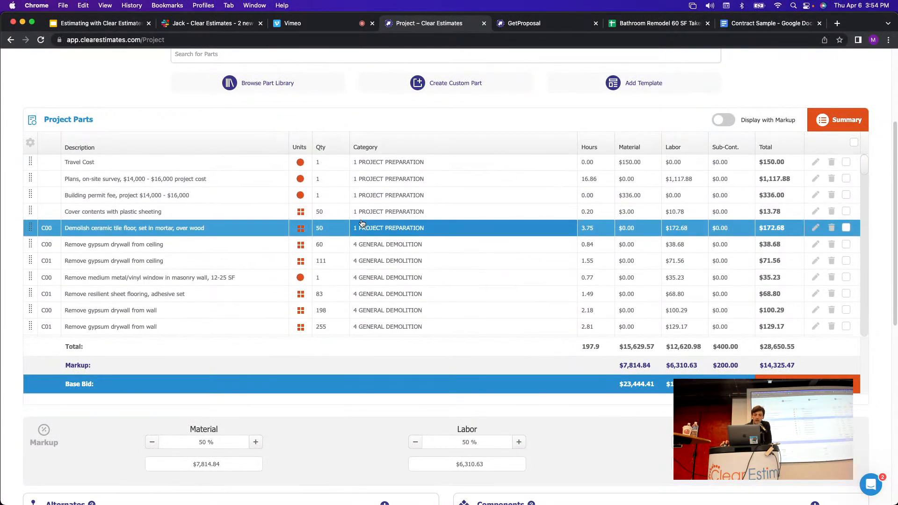
left_click_drag(30, 228, 31, 187)
scroll(314, 285, "down", 2)
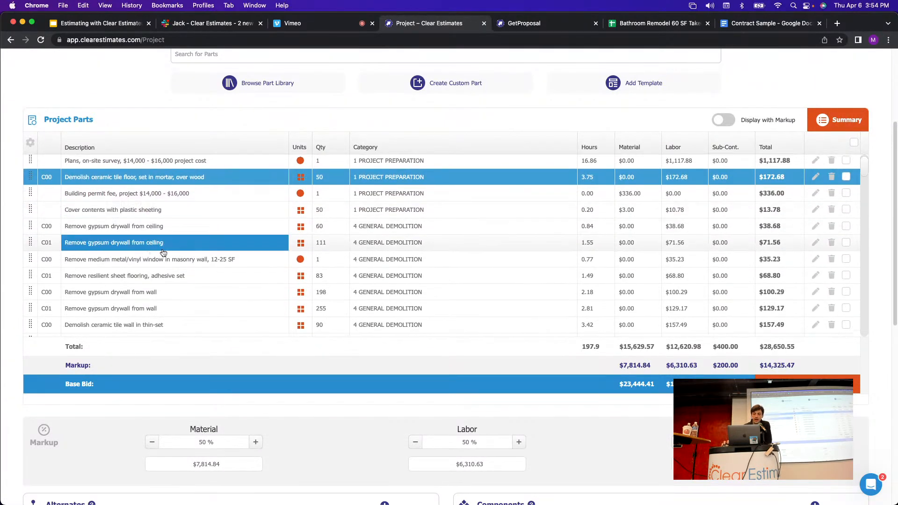
scroll(327, 265, "up", 2)
scroll(327, 266, "up", 3)
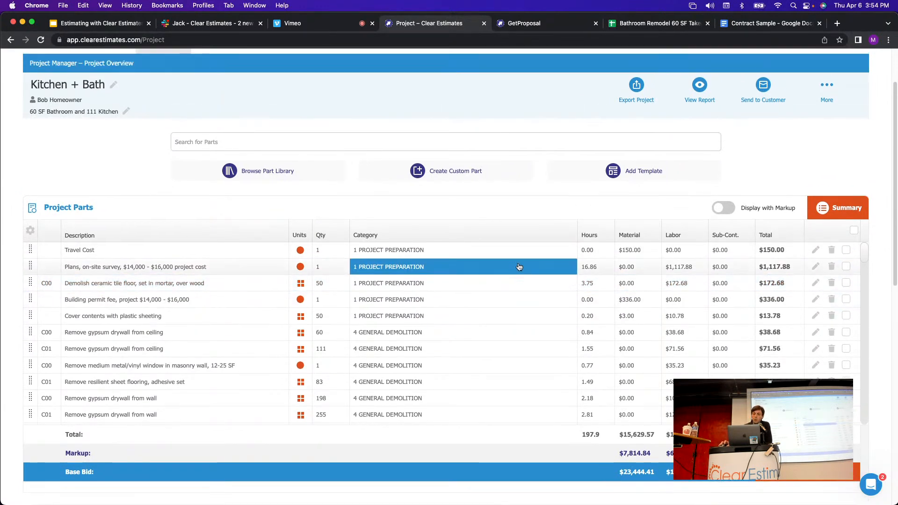
scroll(517, 260, "up", 3)
scroll(489, 164, "down", 1)
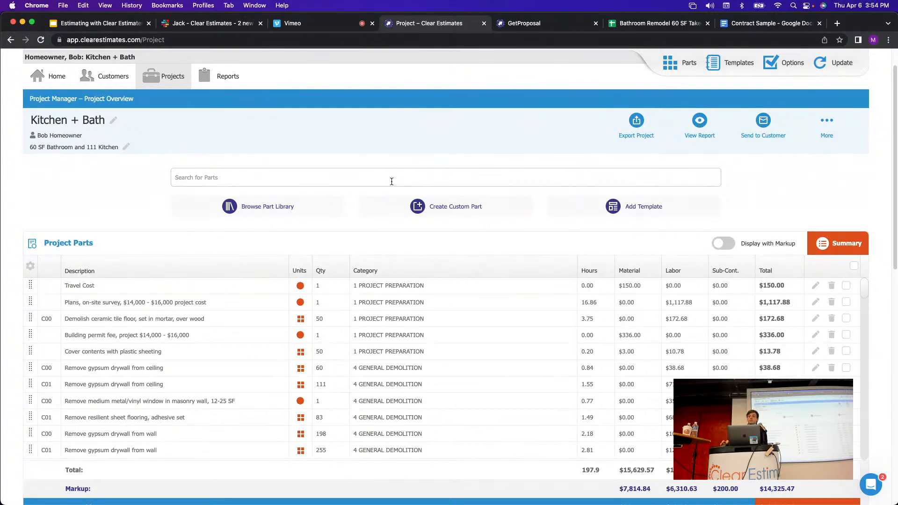
scroll(527, 174, "up", 1)
left_click(679, 99)
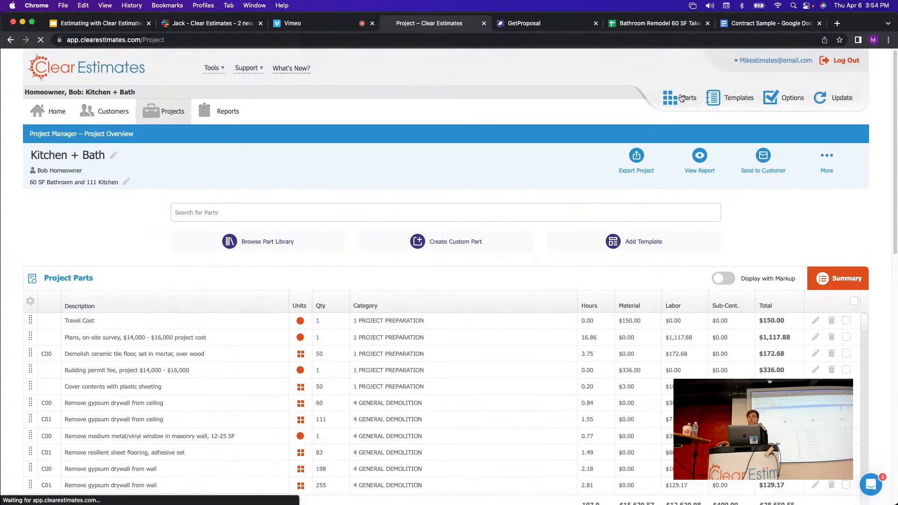
left_click(399, 174)
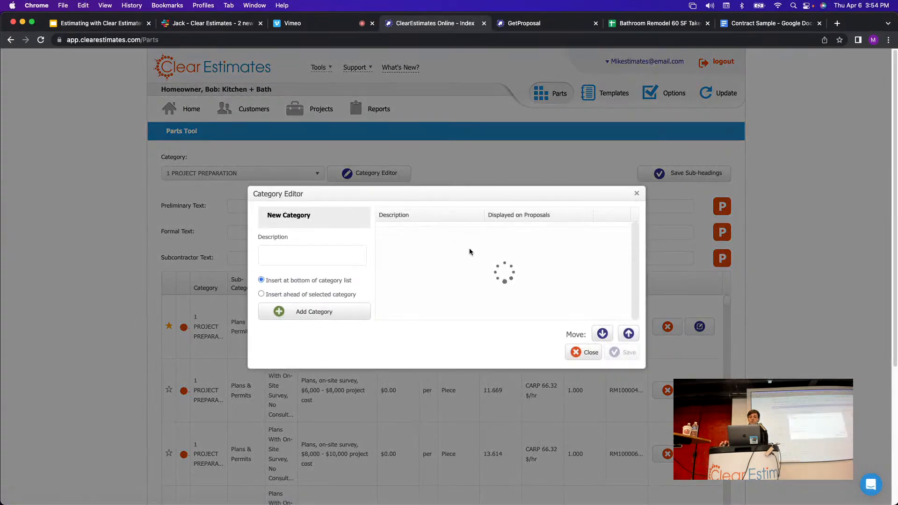
left_click(538, 235)
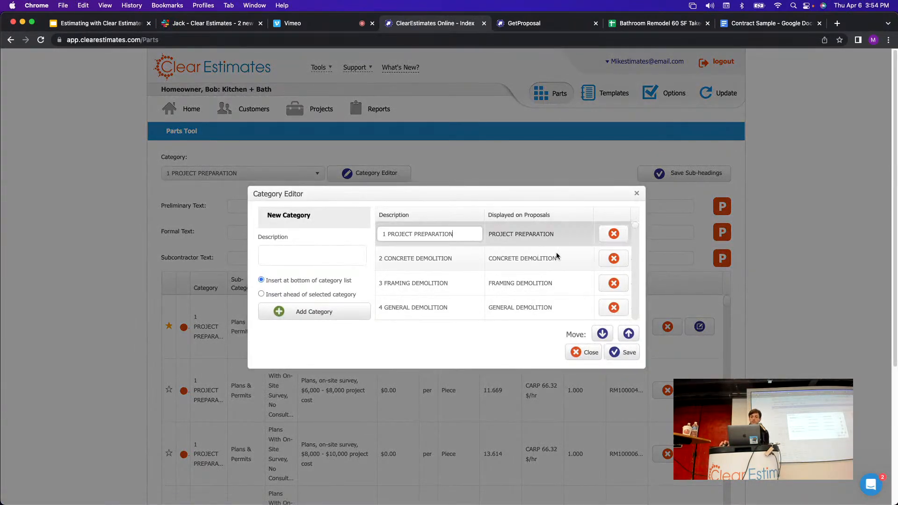
left_click(604, 335)
left_click(603, 335)
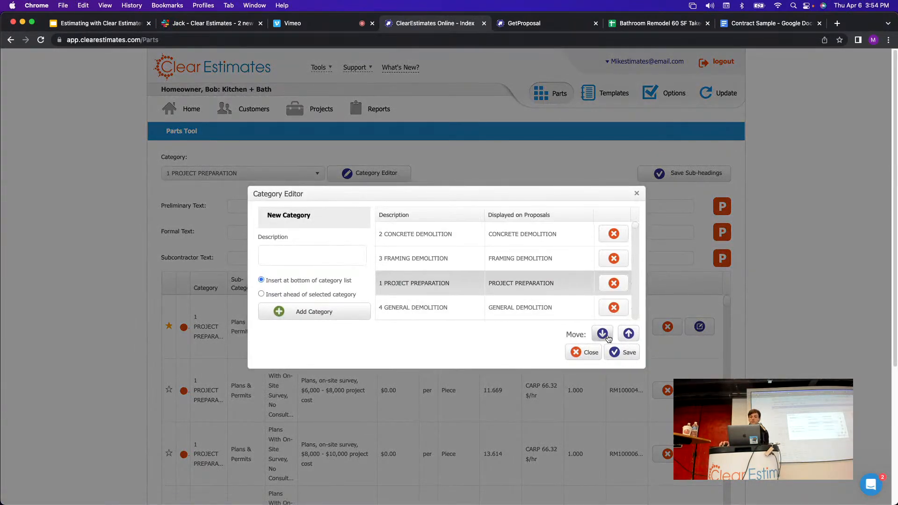
left_click(628, 333)
left_click(628, 333)
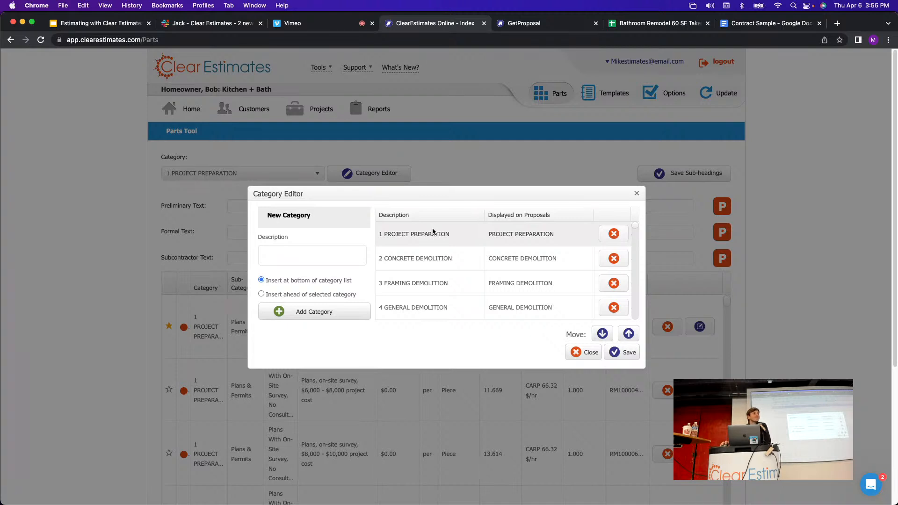
left_click(452, 233)
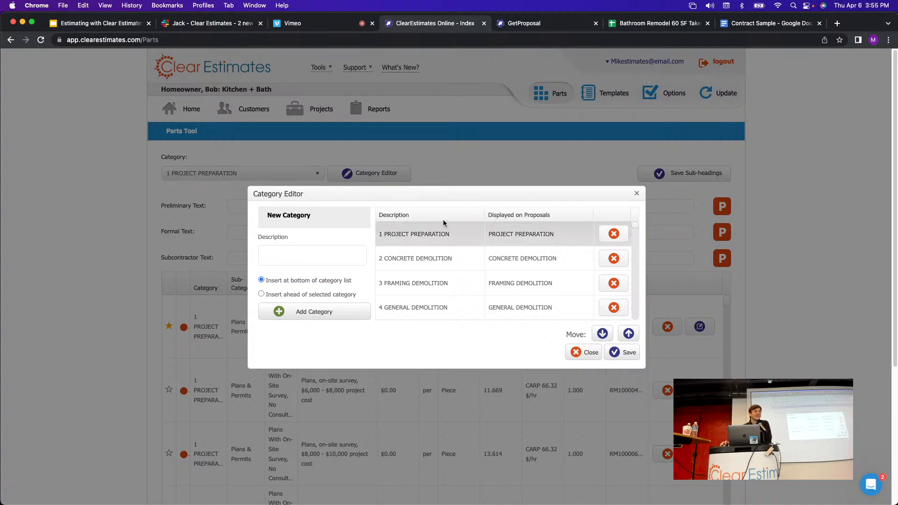
mouse_move(488, 199)
left_mouse_down()
mouse_move(505, 203)
mouse_move(500, 192)
left_mouse_up()
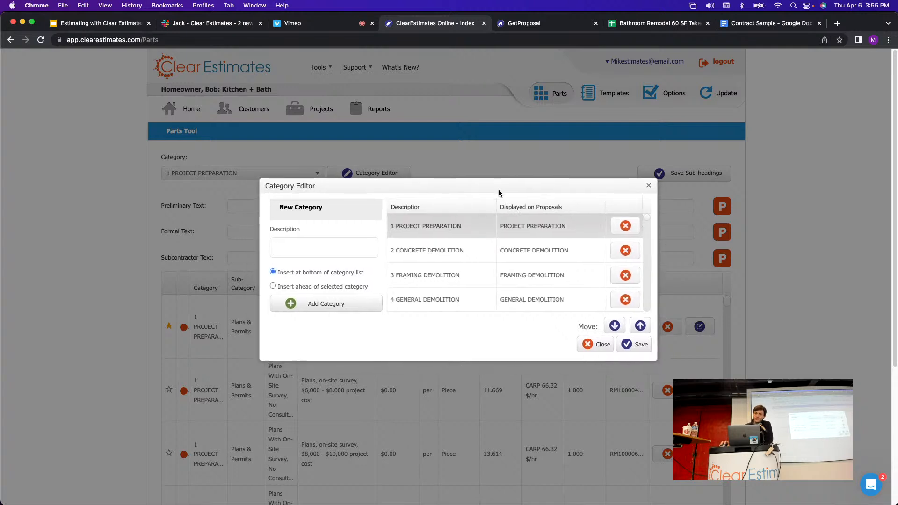
left_click(452, 227)
double_click(452, 227)
left_click(469, 230)
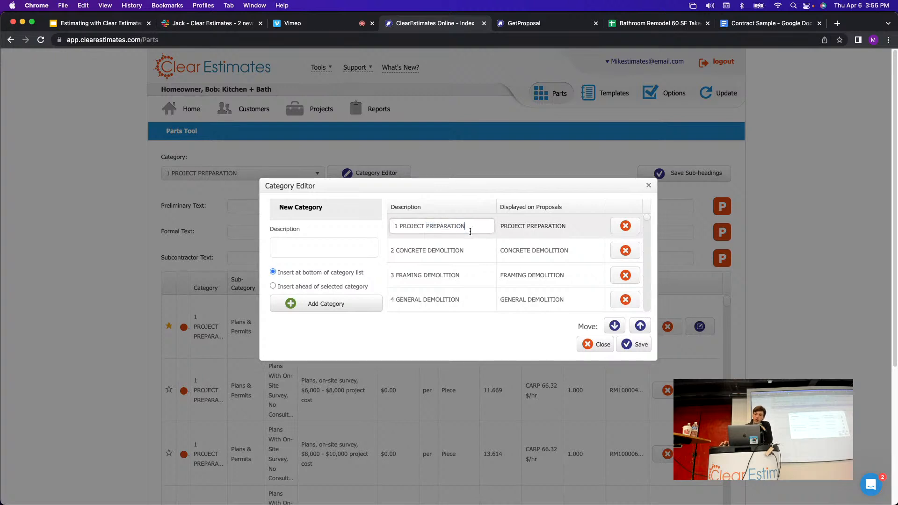
left_click_drag(468, 227, 389, 226)
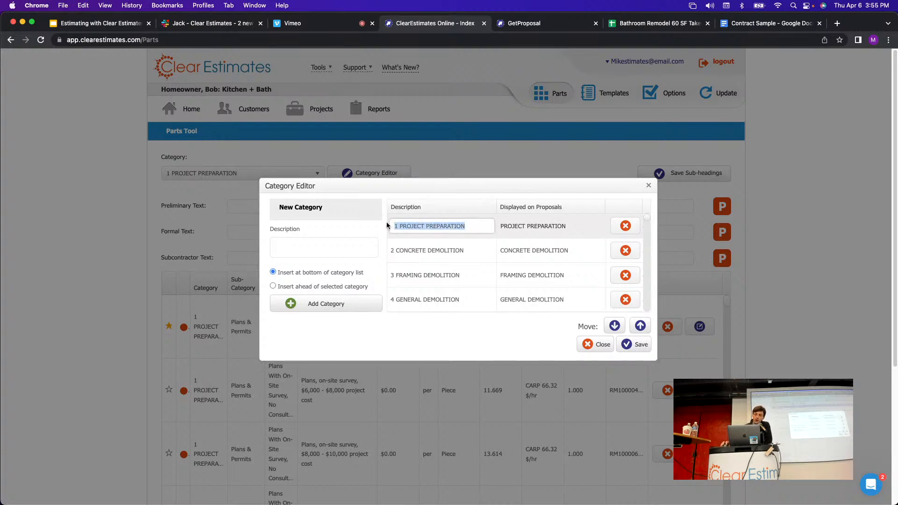
left_click(455, 203)
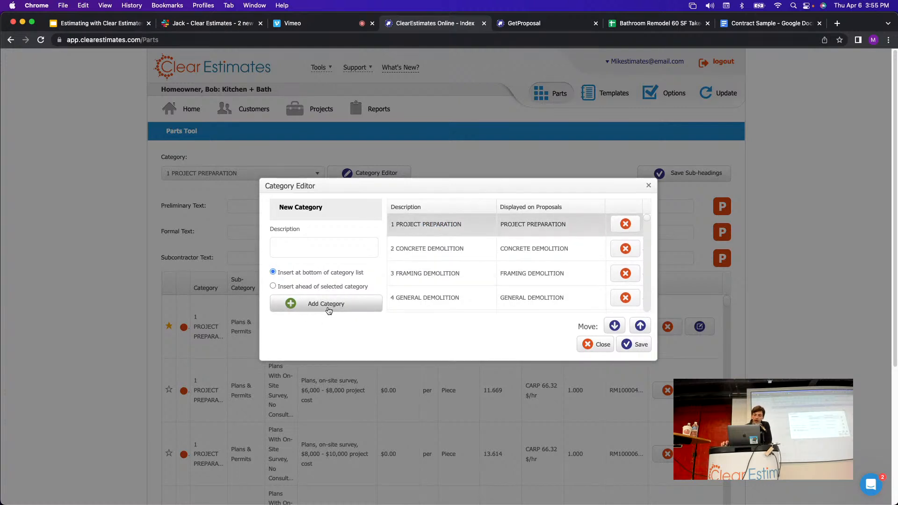
left_click(649, 186)
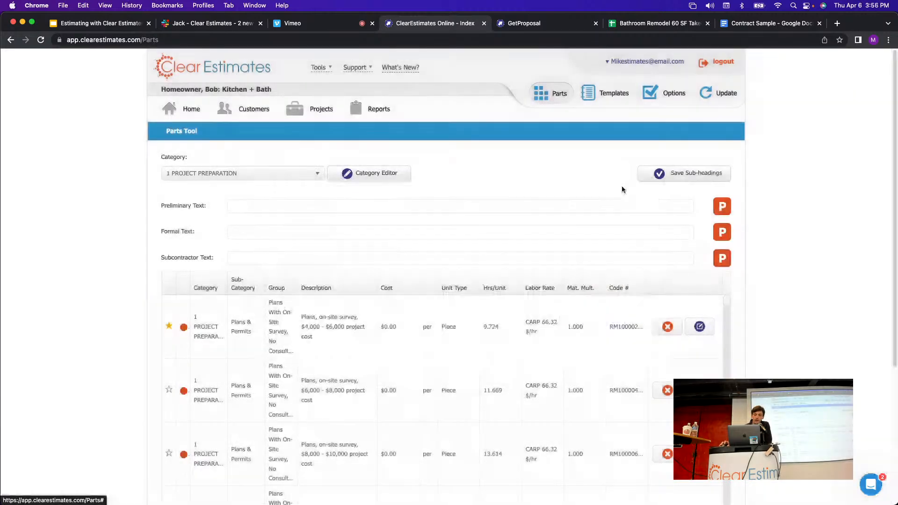
scroll(566, 163, "down", 2)
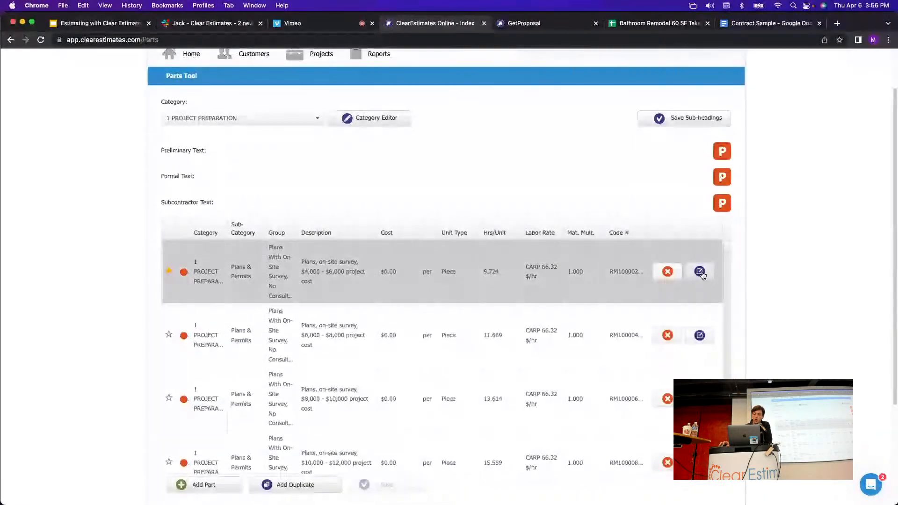
left_click(699, 271)
left_click(496, 93)
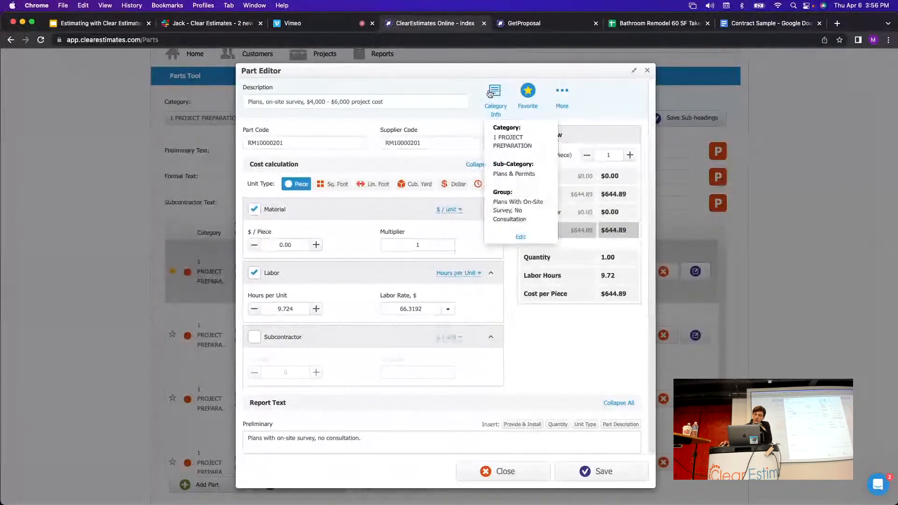
left_click(521, 237)
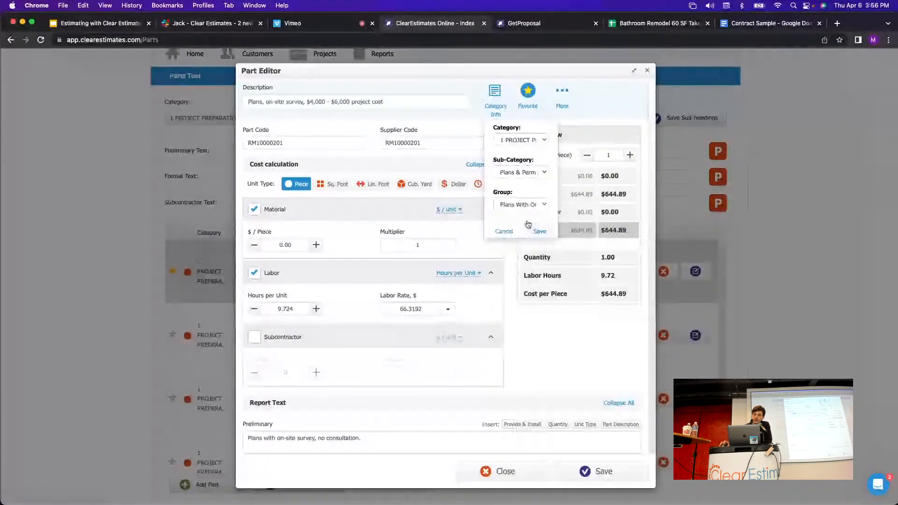
left_click(524, 140)
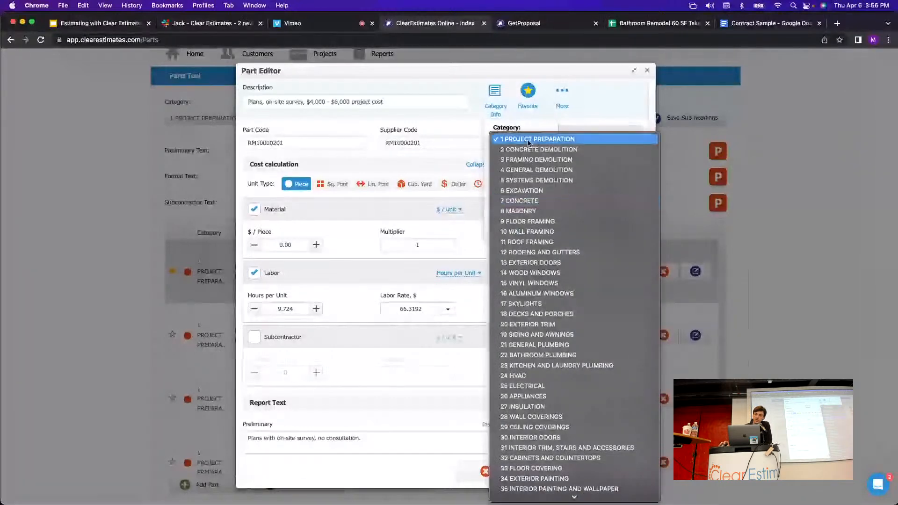
left_click(554, 137)
left_click(497, 103)
left_click(497, 104)
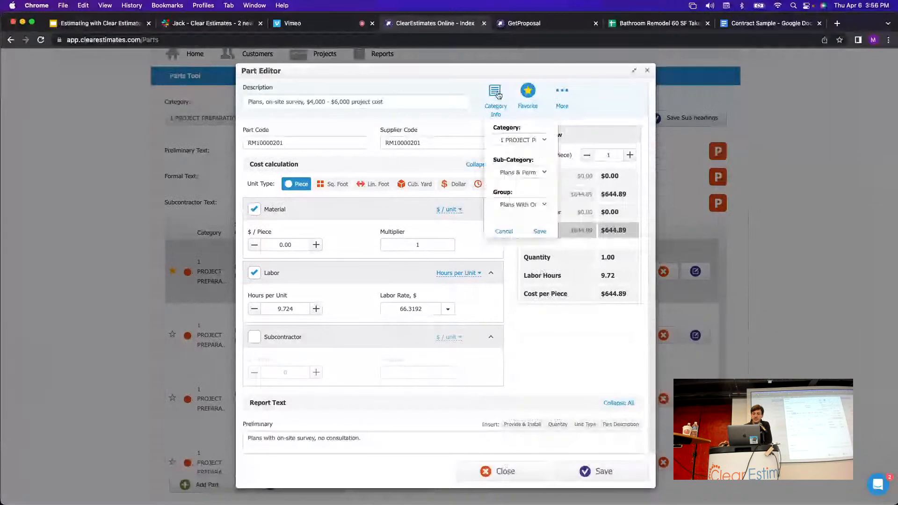
left_click(582, 111)
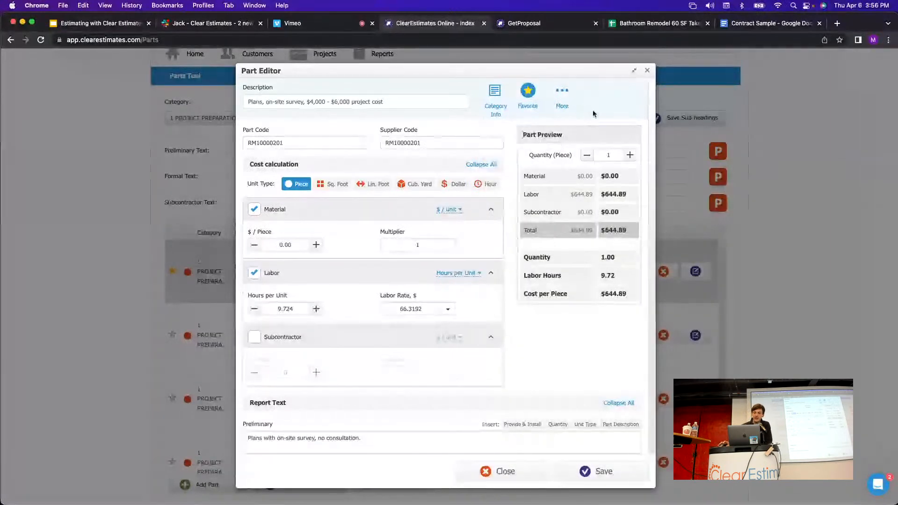
left_click(495, 92)
left_click(496, 93)
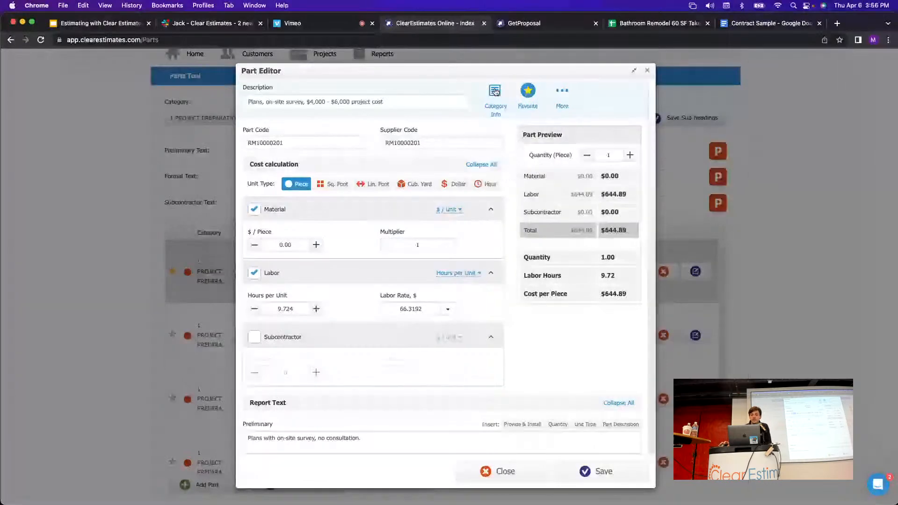
left_click(647, 70)
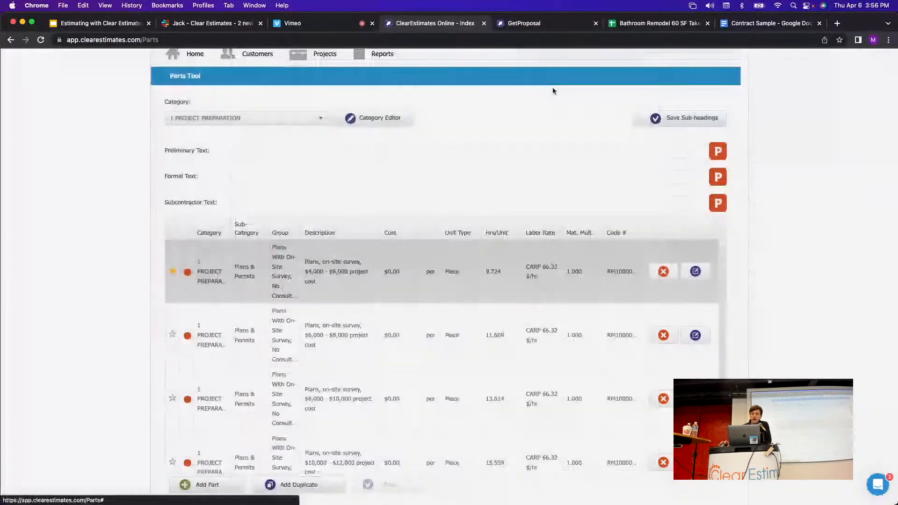
scroll(275, 348, "down", 4)
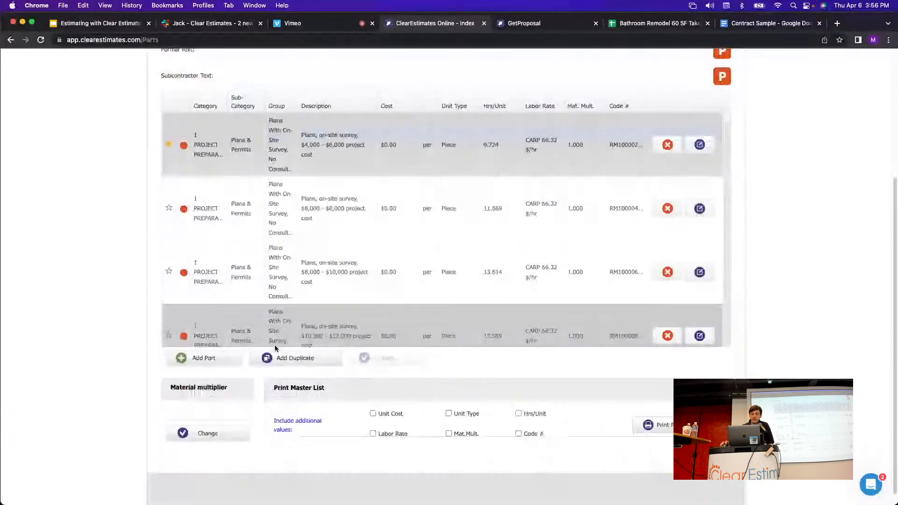
scroll(405, 200, "up", 3)
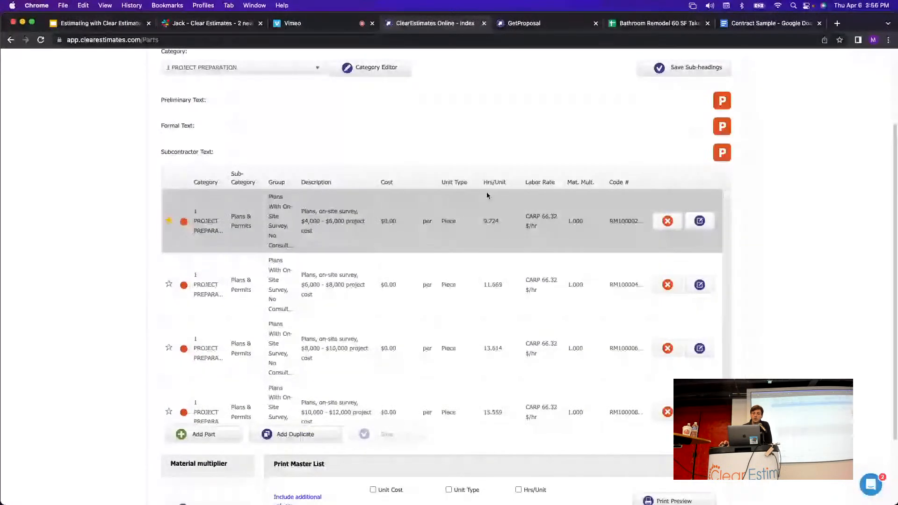
scroll(487, 195, "up", 3)
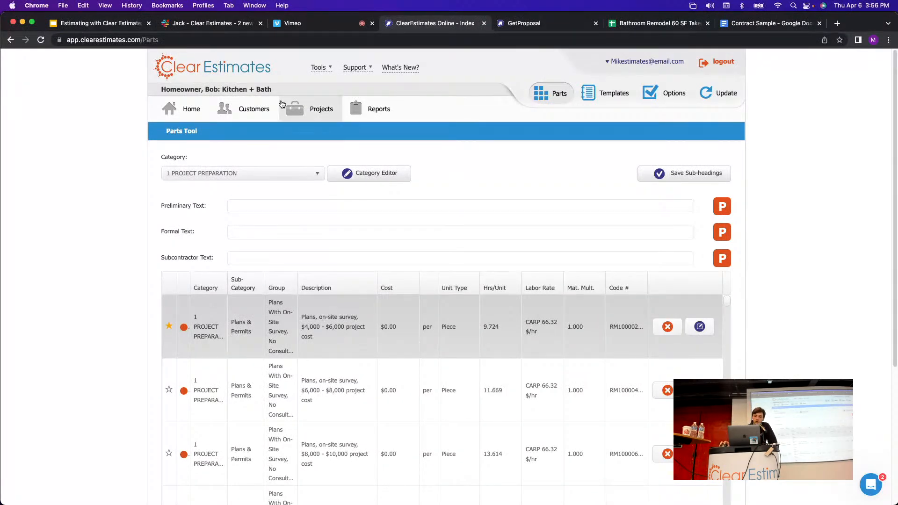
left_click(305, 118)
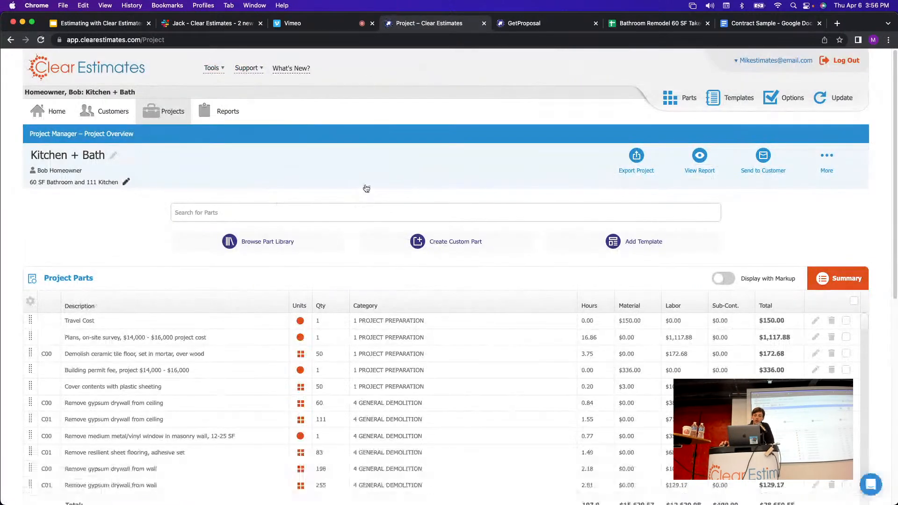
scroll(370, 177, "down", 2)
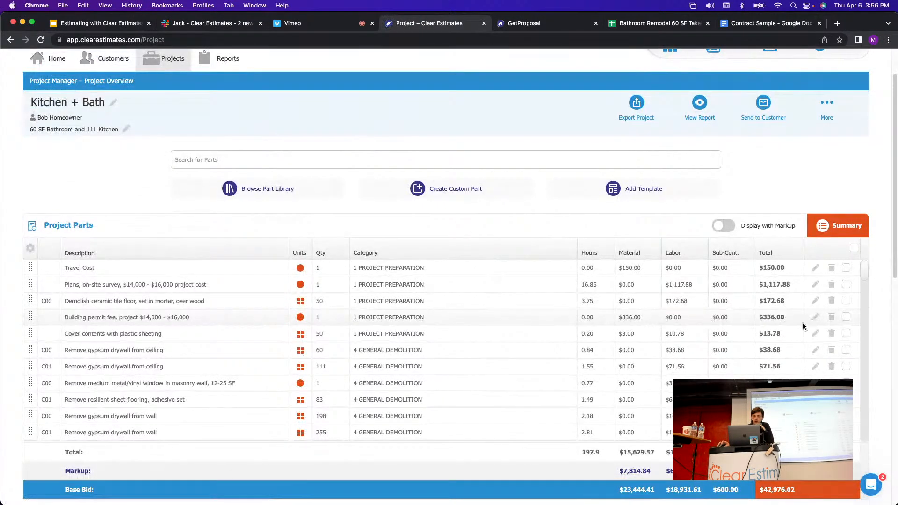
left_click(816, 349)
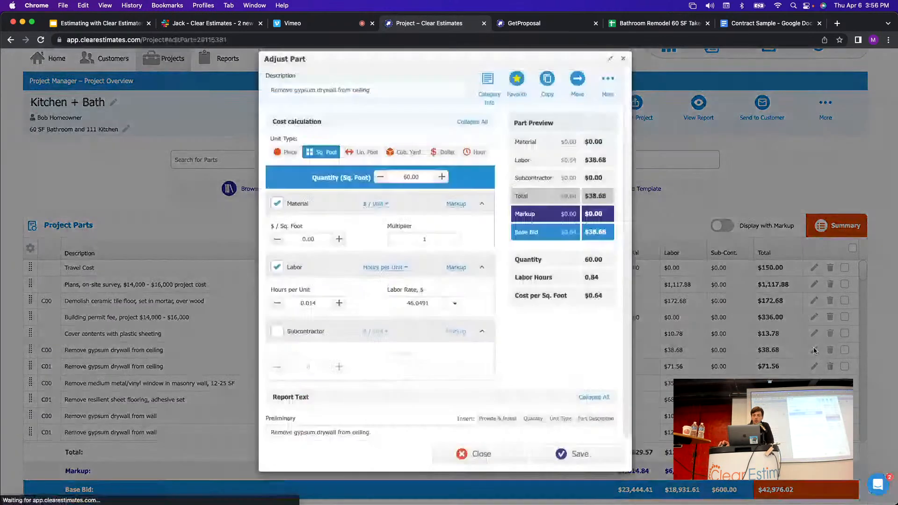
left_click(413, 103)
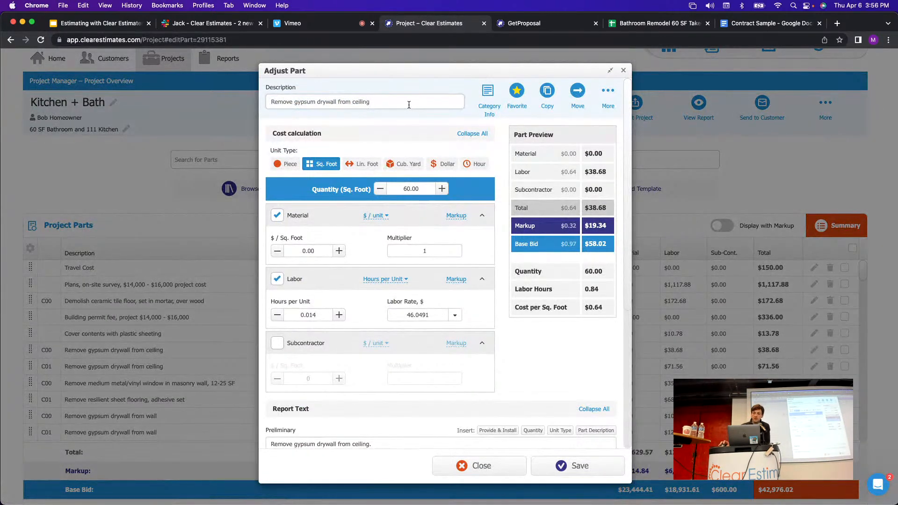
triple_click(389, 104)
key("super+c")
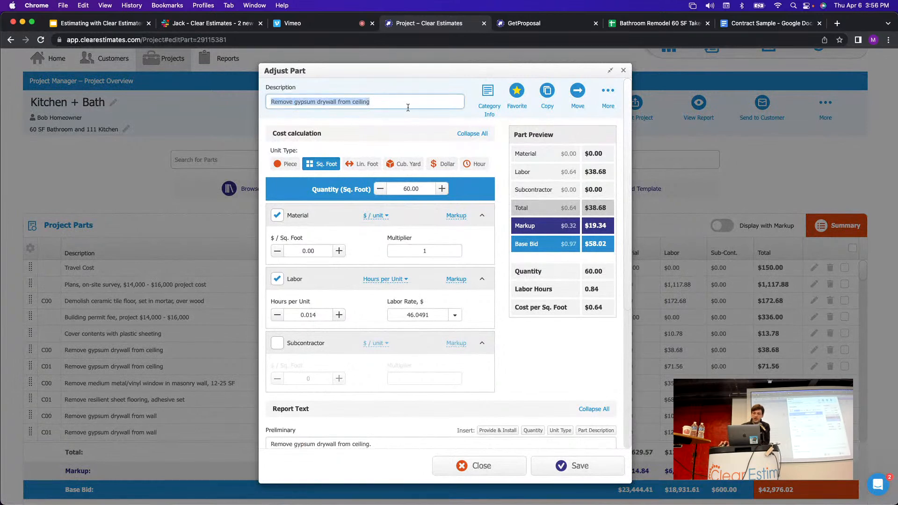
key("Right")
key("super+v")
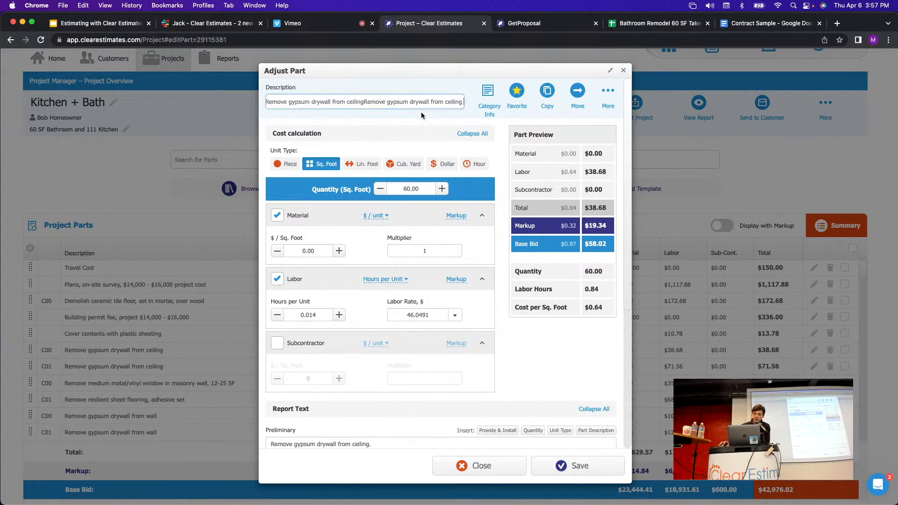
key("super+a")
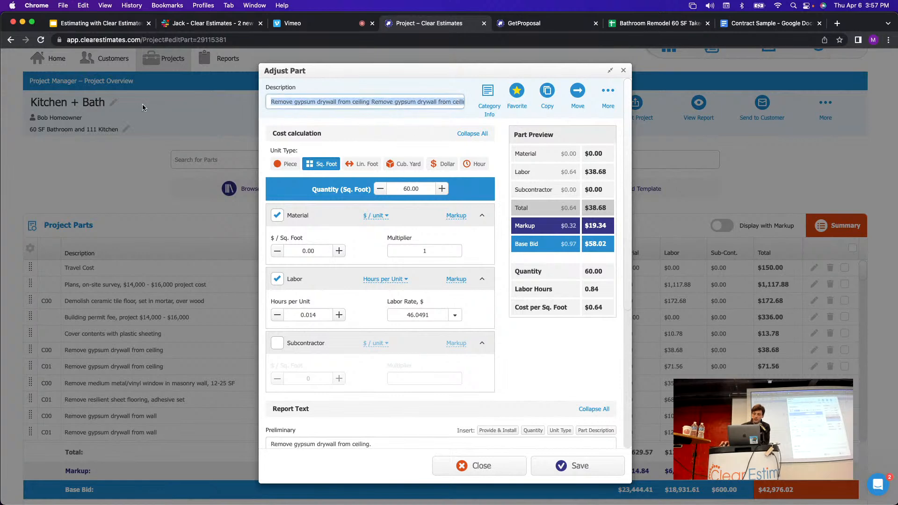
key("BackSpace")
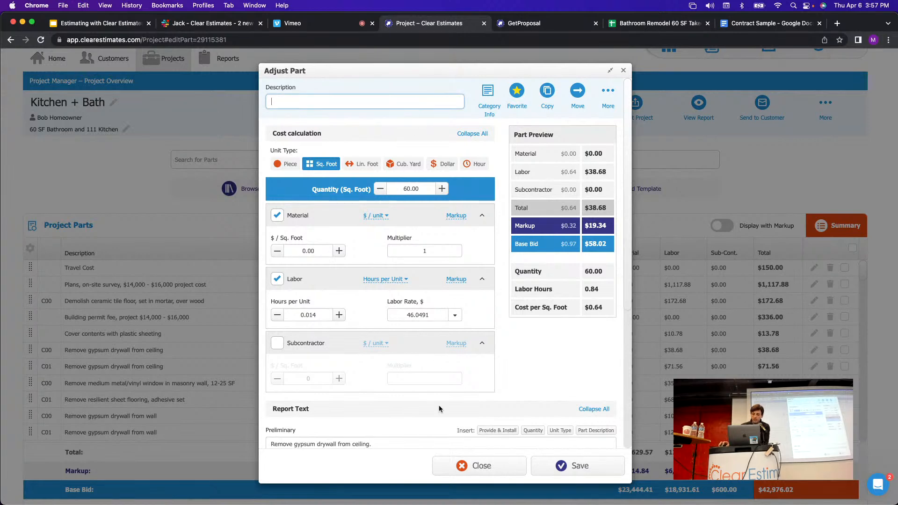
left_click(472, 468)
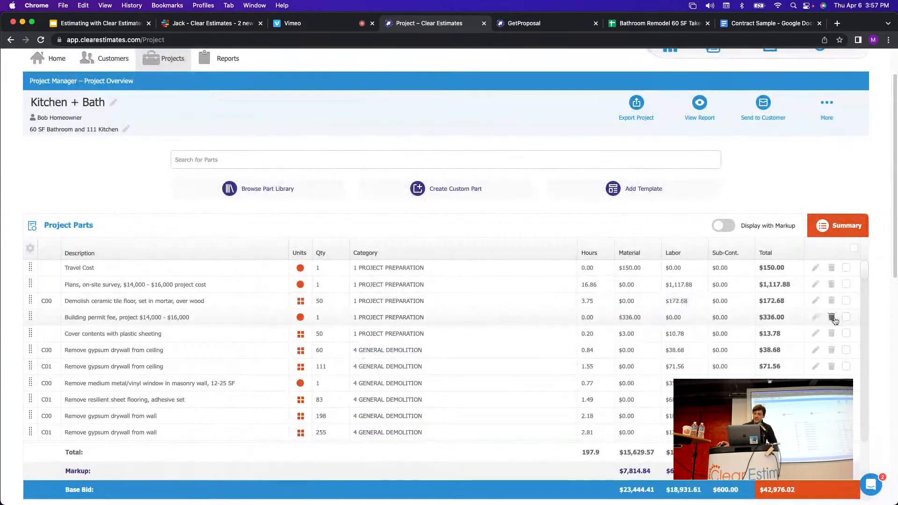
left_click(816, 350)
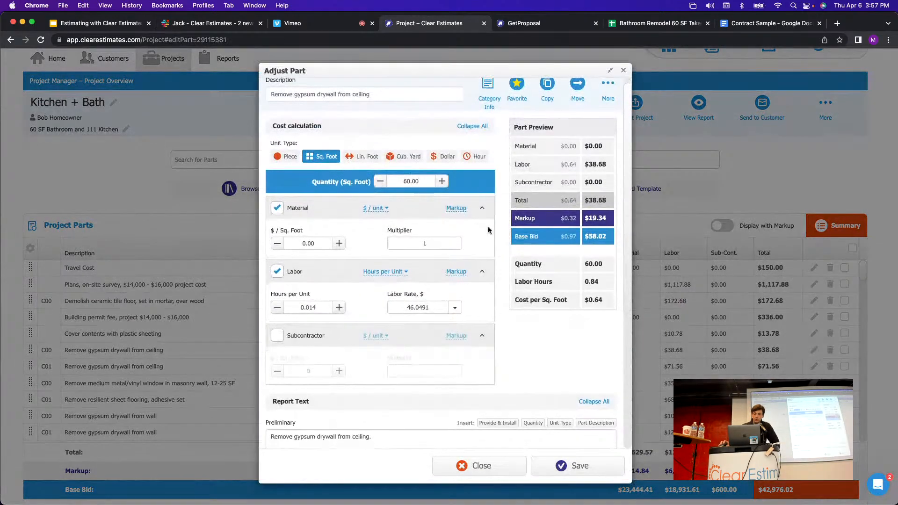
scroll(415, 353, "down", 5)
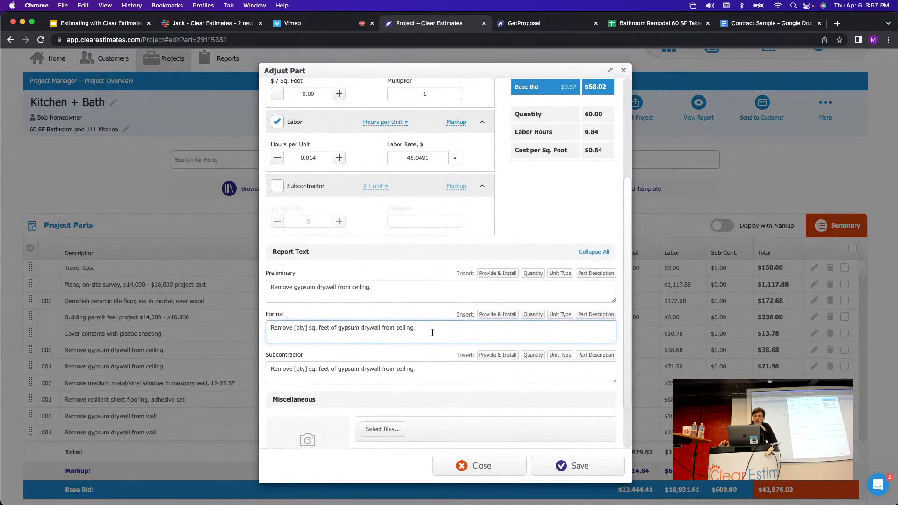
scroll(431, 331, "down", 1)
left_click_drag(419, 317, 249, 320)
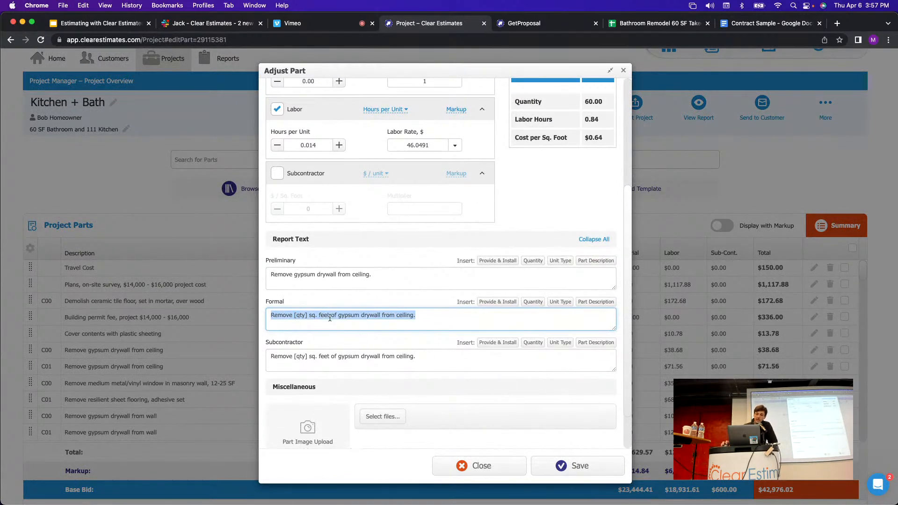
left_click_drag(283, 304, 265, 305)
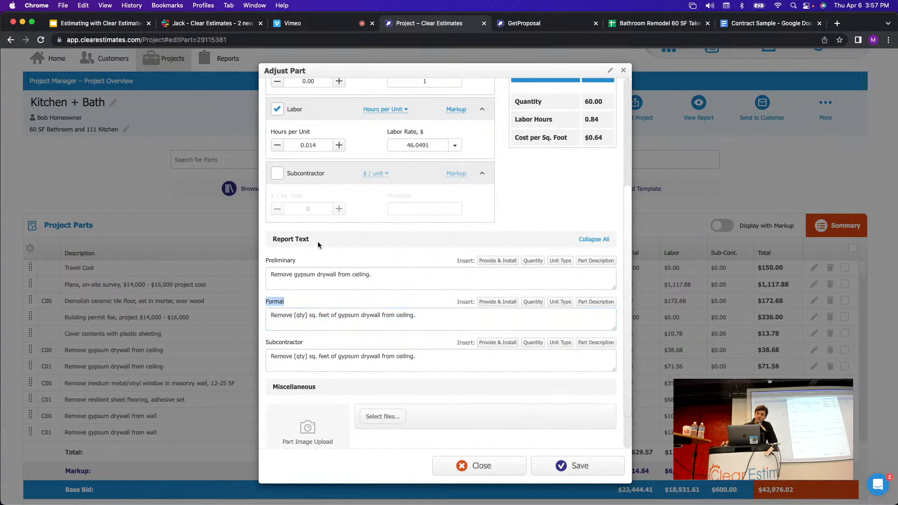
left_click_drag(317, 241, 272, 239)
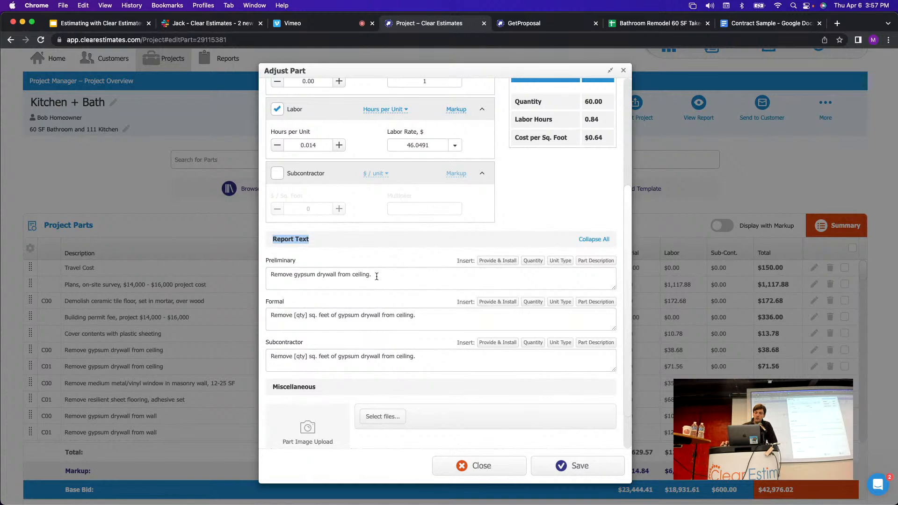
left_click_drag(377, 276, 267, 265)
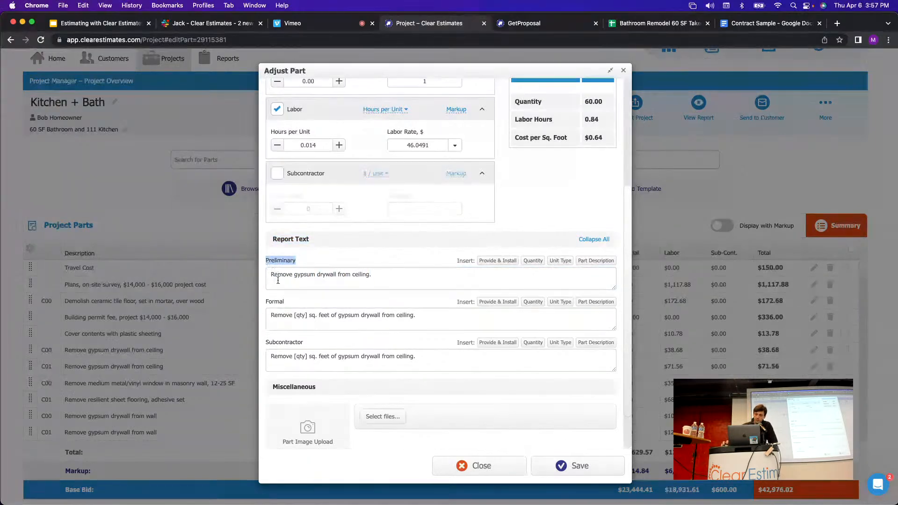
left_click_drag(286, 305, 415, 316)
left_click(266, 304)
double_click(266, 303)
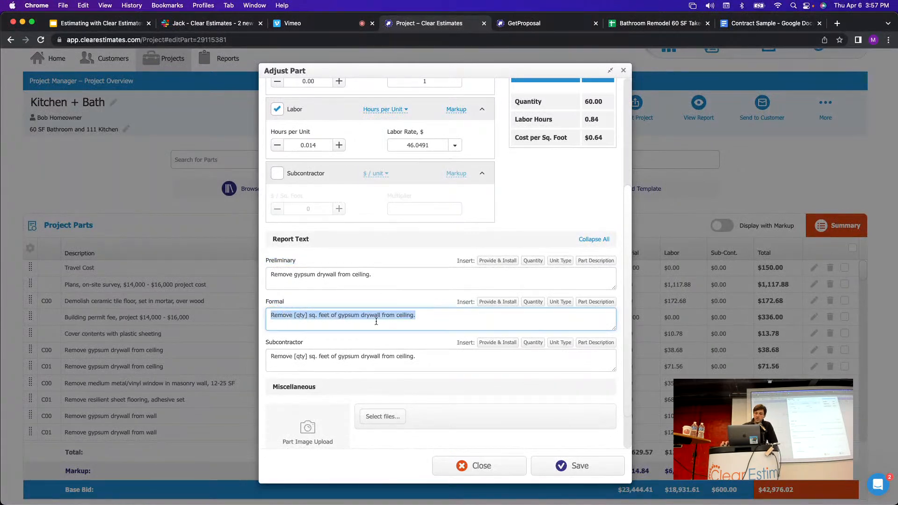
Add a 'Notes for client' line to the drywall part's Formal report text, then close Adjust Part.
left_click(438, 323)
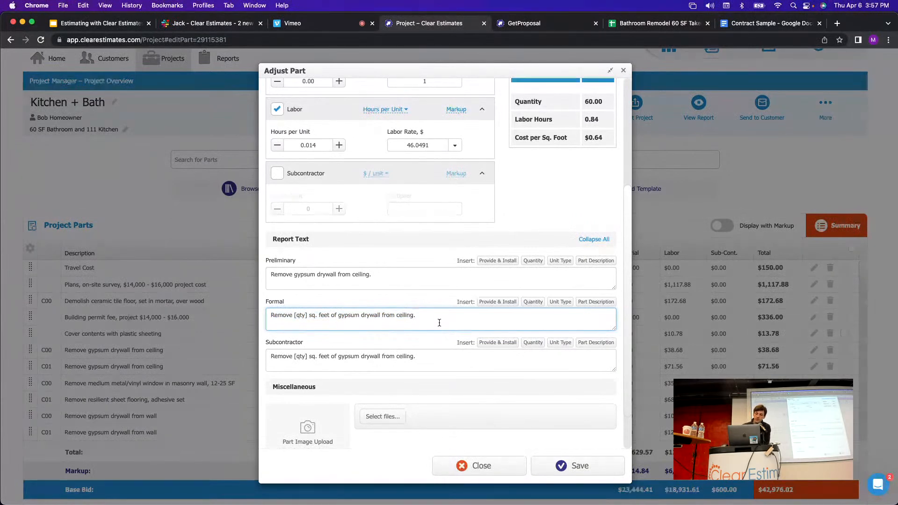
key("Return")
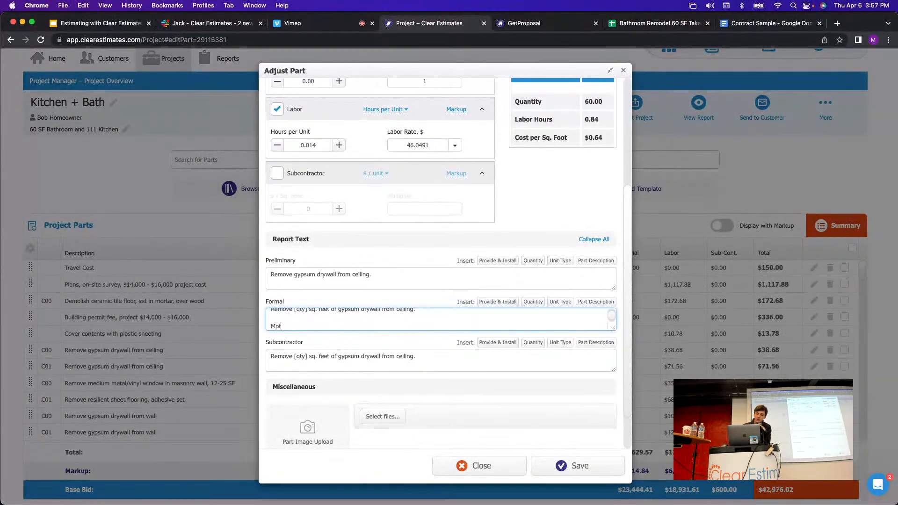
type("Notes for client")
key("Return")
key("Return")
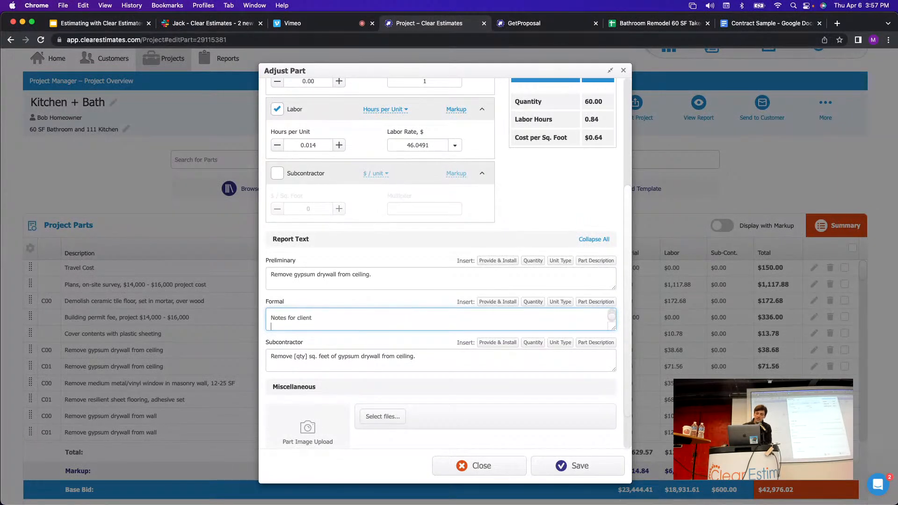
key("BackSpace")
key("BackSpace")
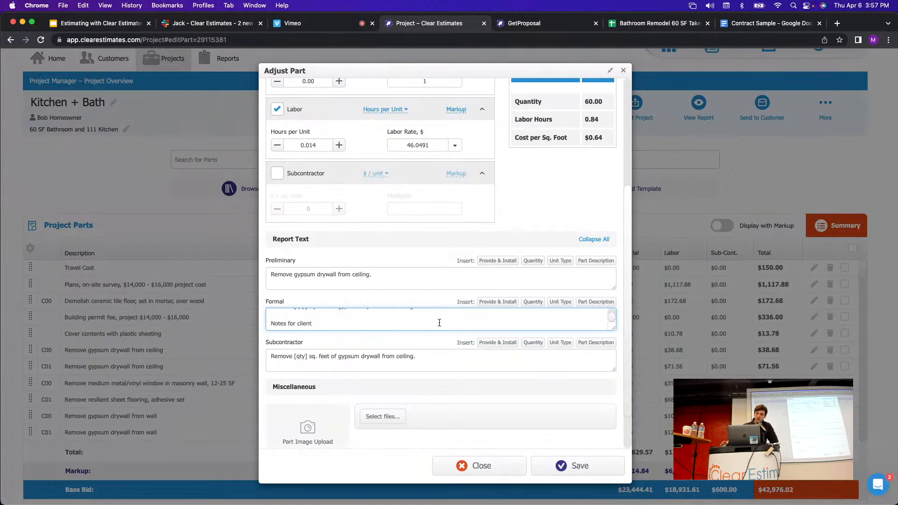
scroll(439, 323, "up", 5)
left_click_drag(383, 101, 266, 96)
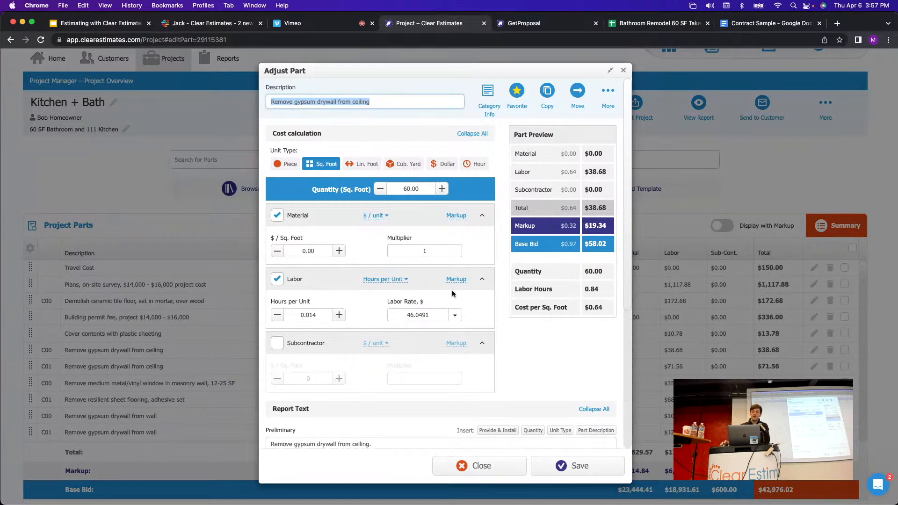
scroll(451, 291, "down", 5)
left_click(370, 277)
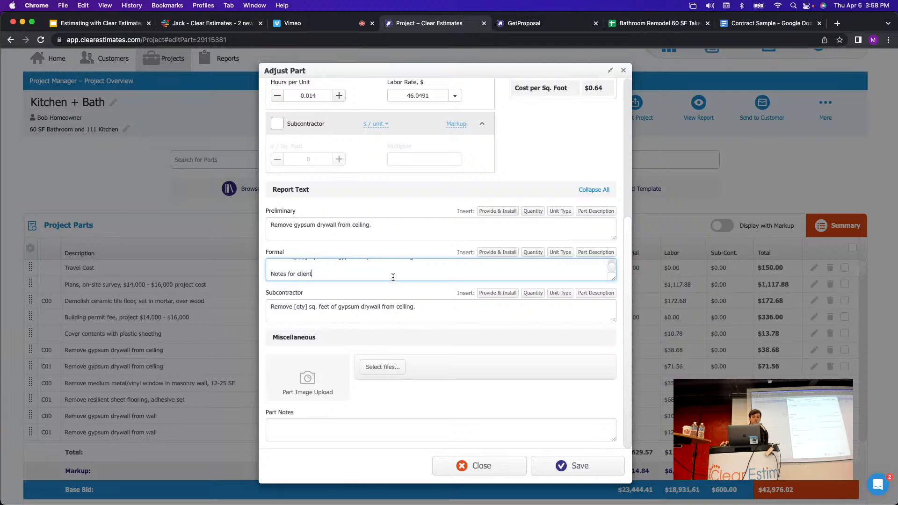
left_click(624, 71)
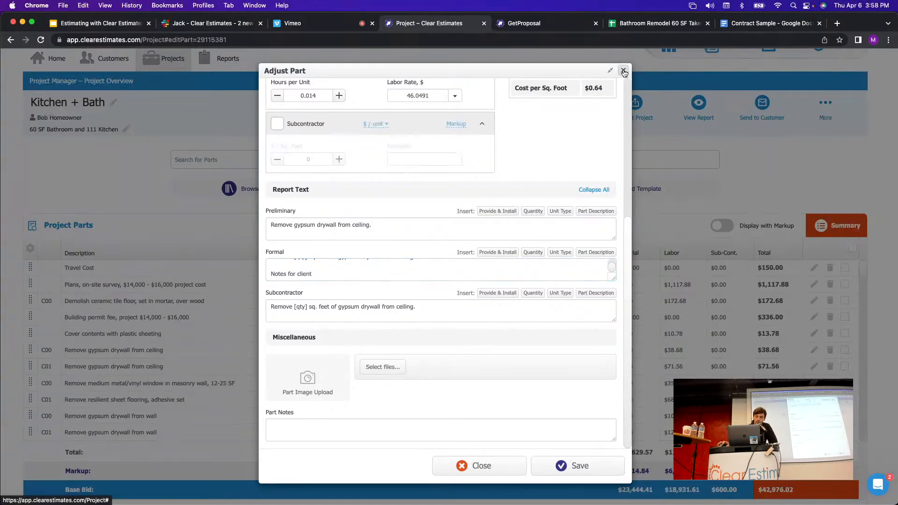
left_click(623, 71)
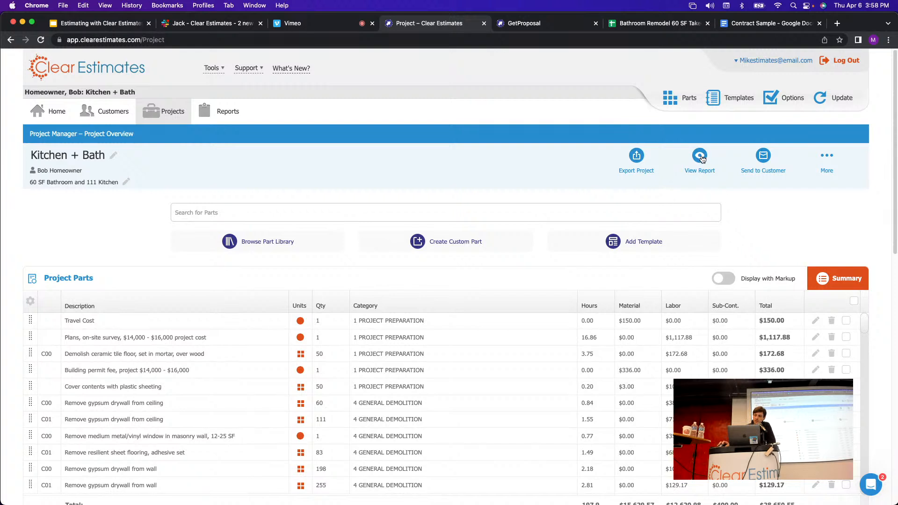
left_click(701, 159)
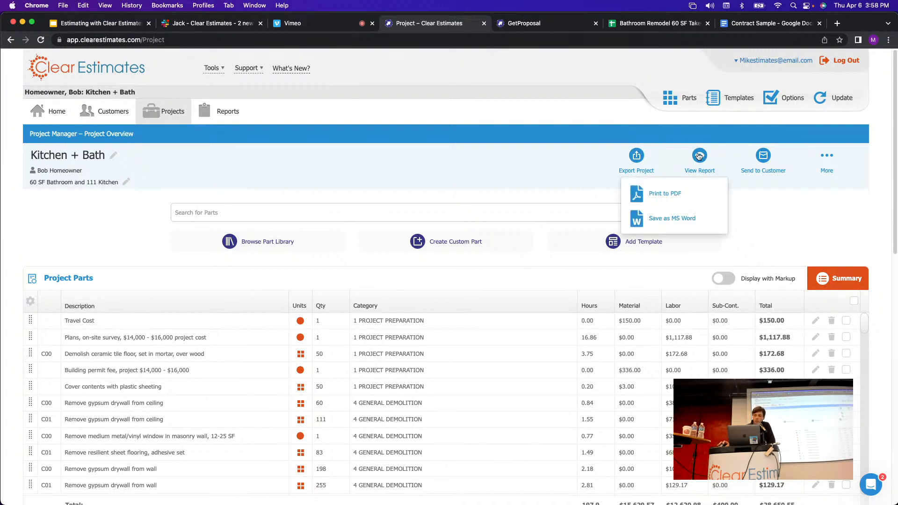
left_click(638, 156)
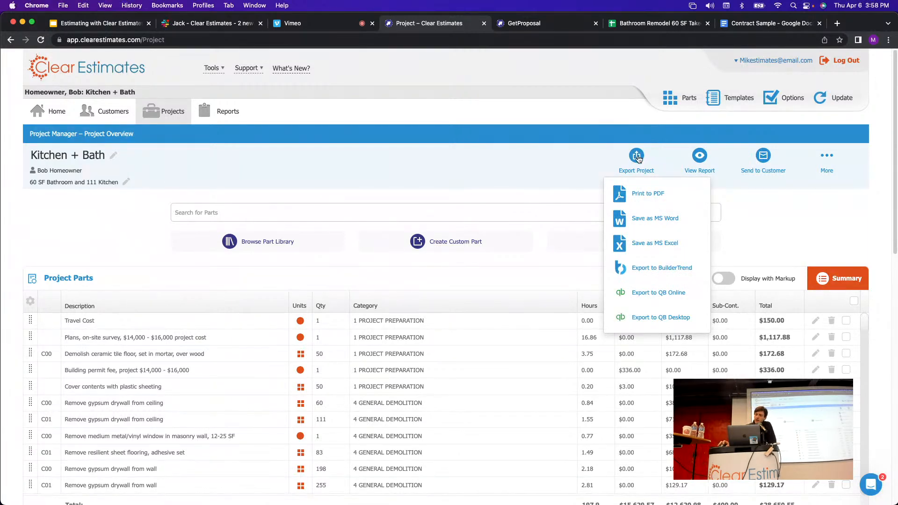
left_click(797, 215)
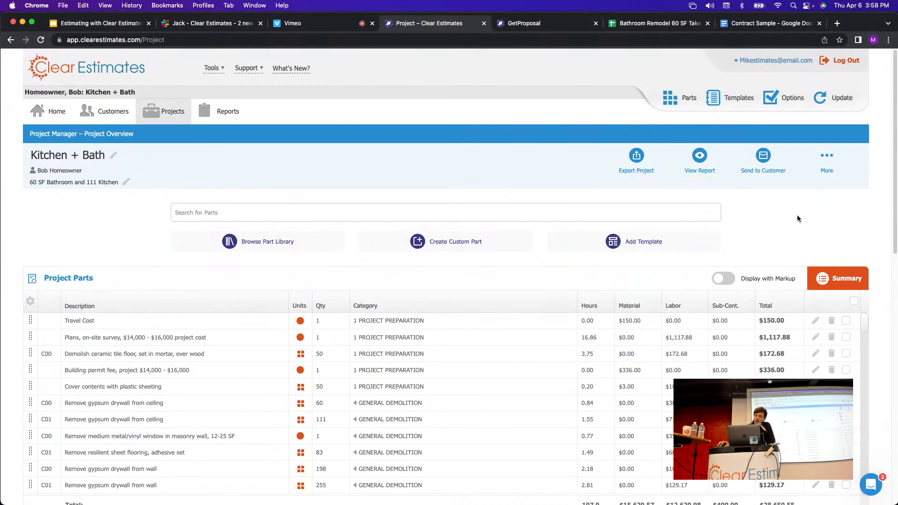
scroll(782, 214, "down", 1)
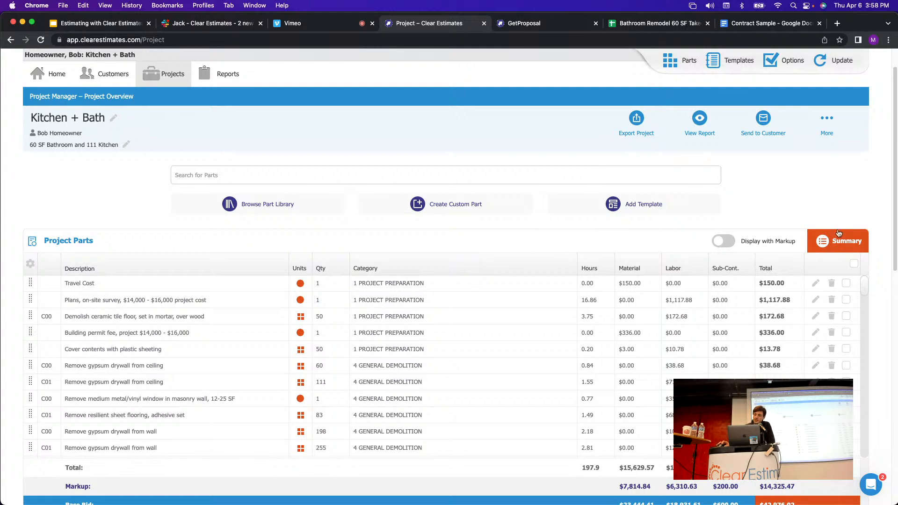
Switch the parts panel to Summary View by category, totalling 235.1 hours and $34,166.52.
left_click(853, 248)
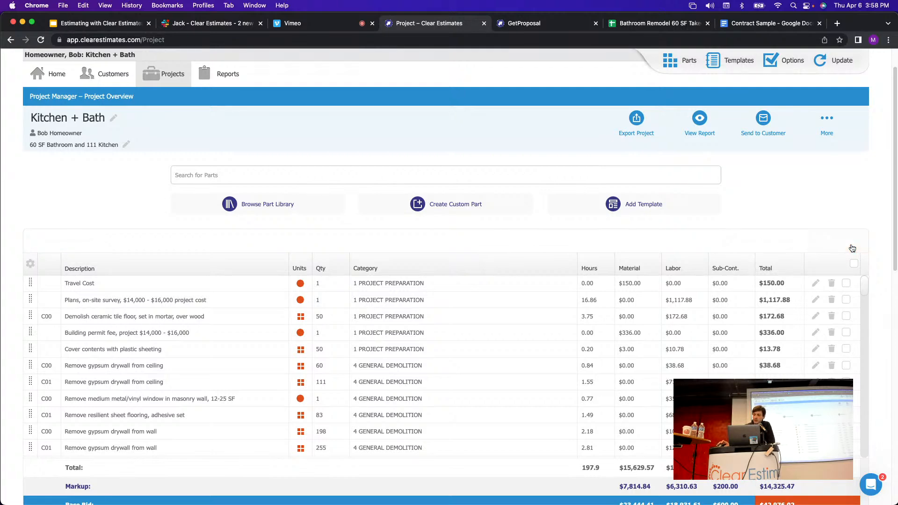
scroll(830, 207, "down", 2)
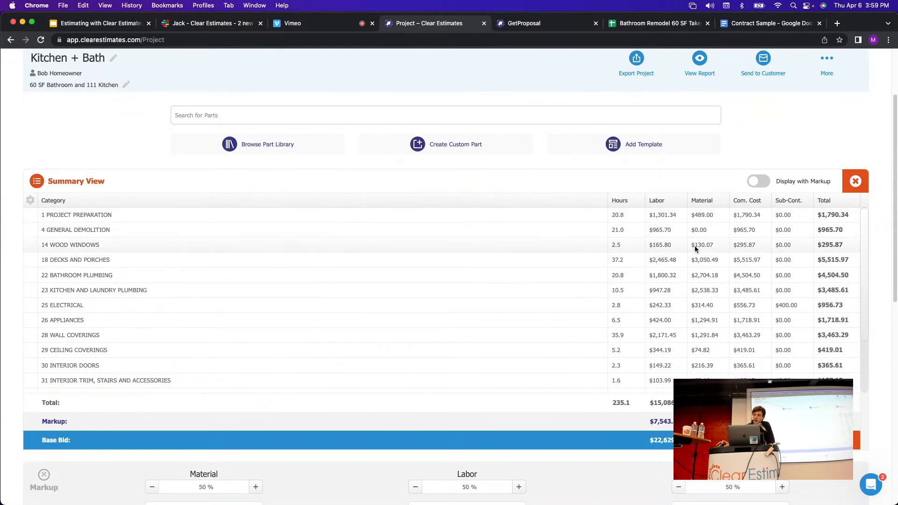
scroll(717, 359, "down", 1)
scroll(717, 355, "down", 3)
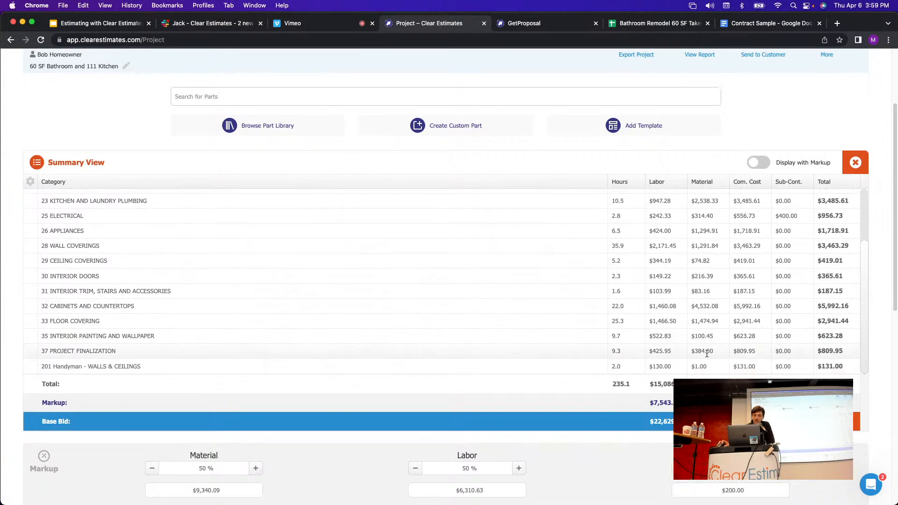
scroll(592, 330, "up", 3)
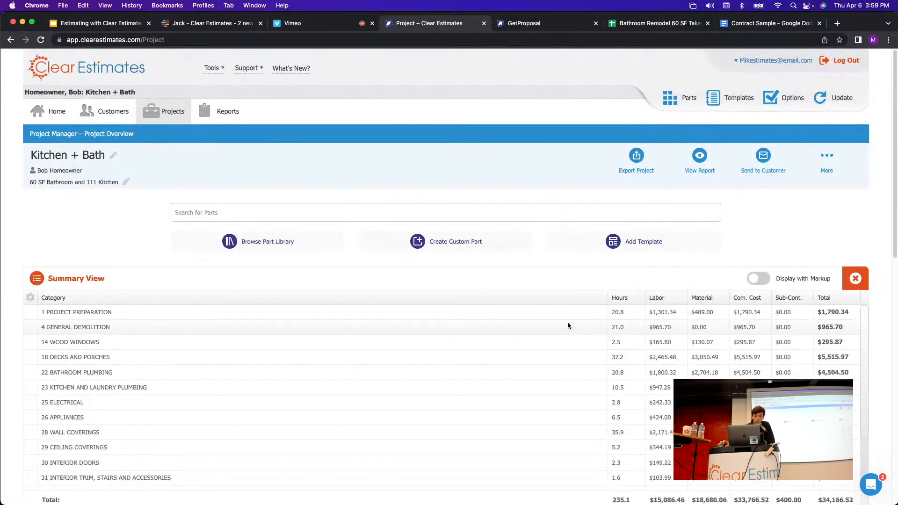
Export the Kitchen + Bath category summary to PDF with Summary on and markup excluded.
left_click(637, 158)
left_click(642, 193)
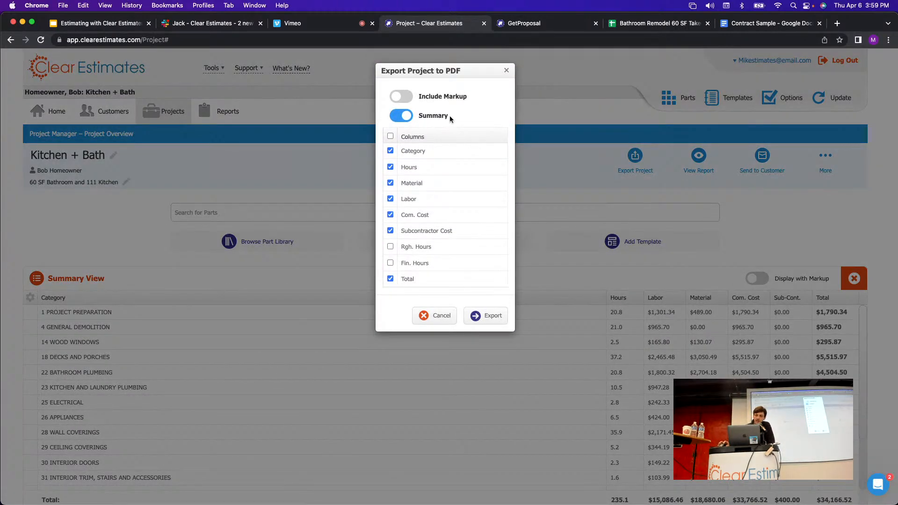
left_click_drag(427, 120, 400, 130)
left_click(464, 112)
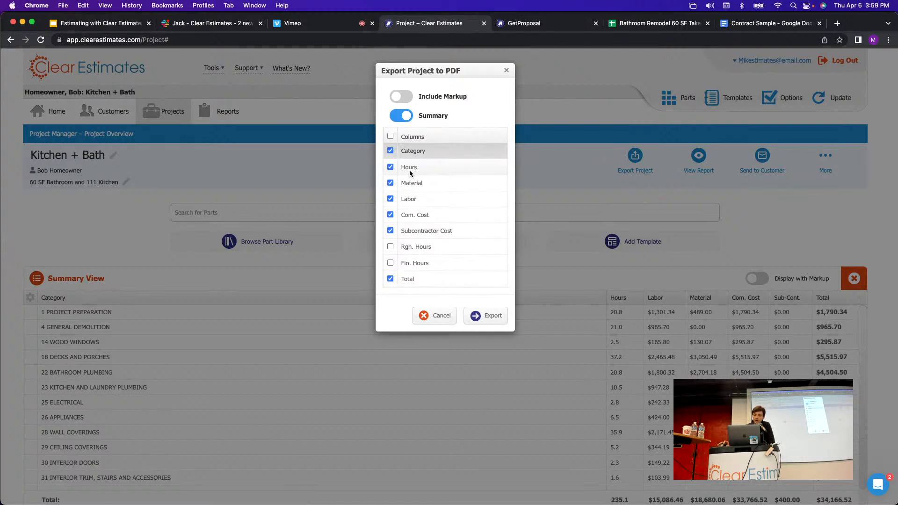
left_click(487, 316)
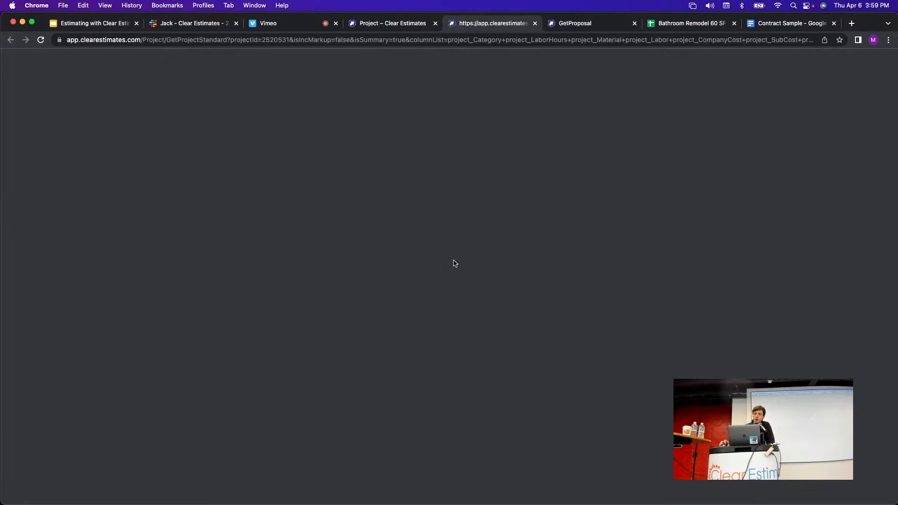
Scroll through the two-page summary PDF totalling $34,166.52.
scroll(574, 239, "down", 3)
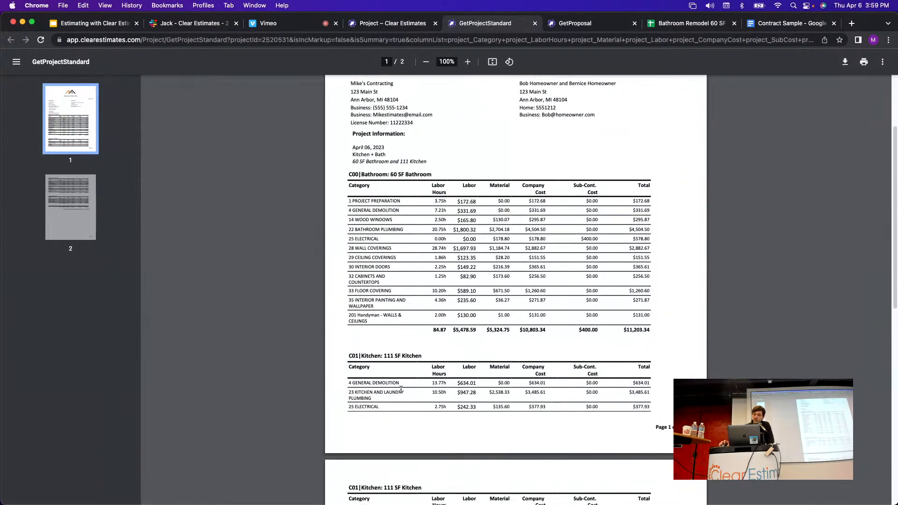
scroll(471, 207, "up", 3)
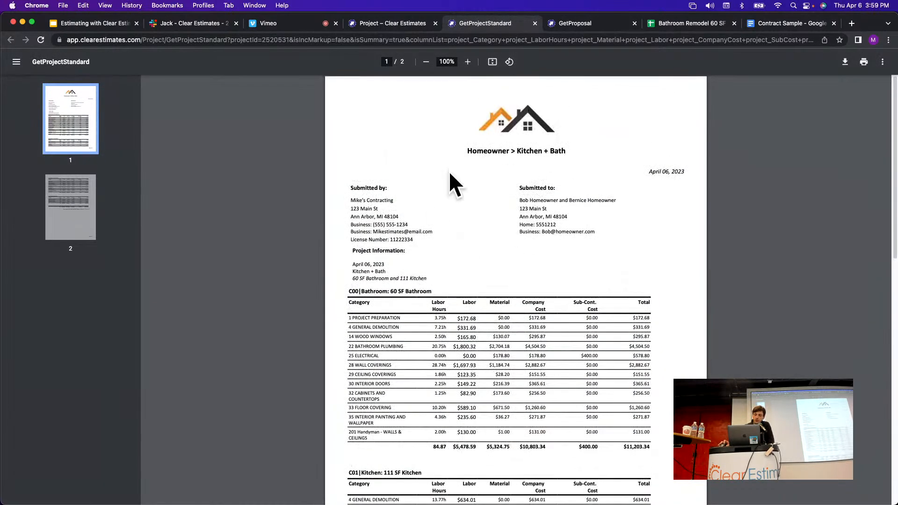
scroll(510, 241, "down", 2)
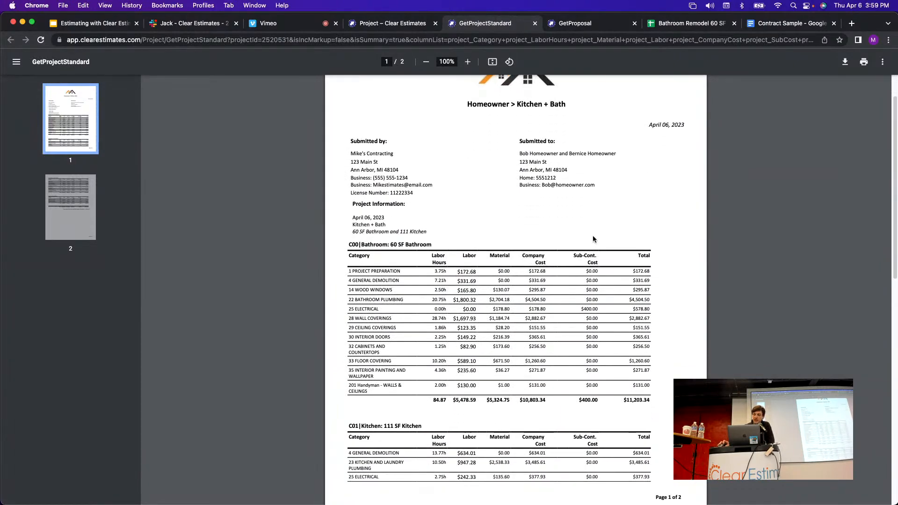
scroll(579, 227, "down", 7)
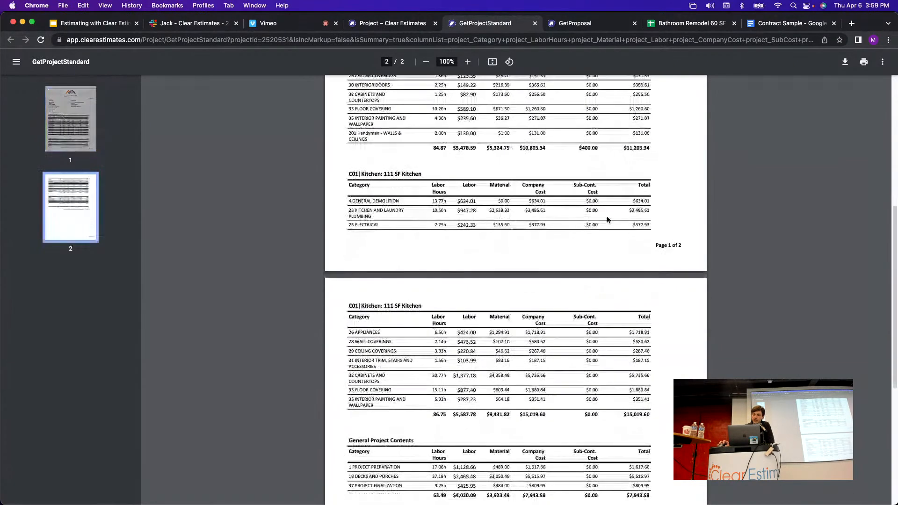
scroll(510, 331, "down", 2)
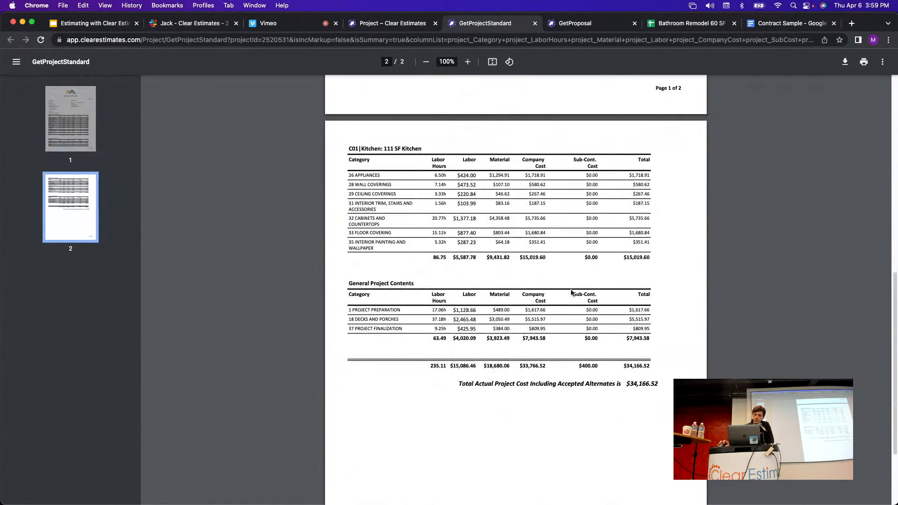
scroll(513, 283, "up", 4)
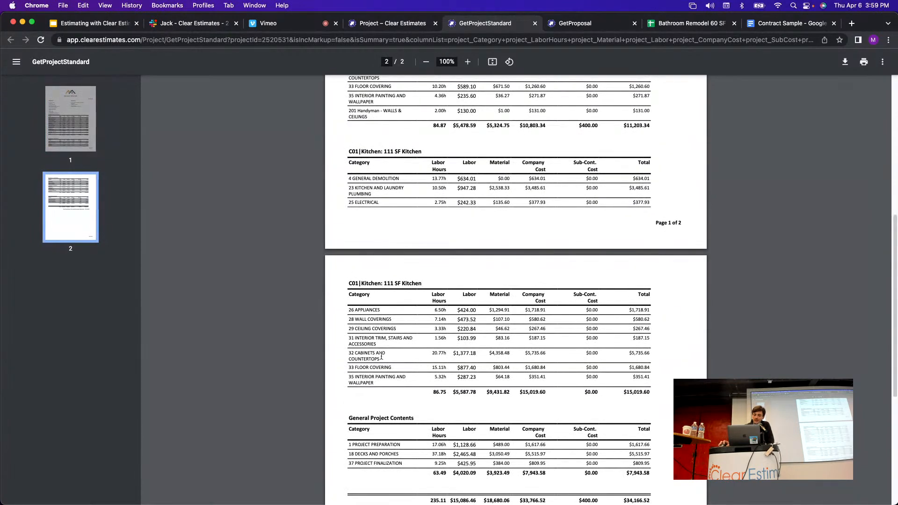
Highlight the 28 WALL COVERINGS to 33 FLOOR COVERING figures and Kitchen heading, then close the PDF.
left_click_drag(353, 321, 487, 370)
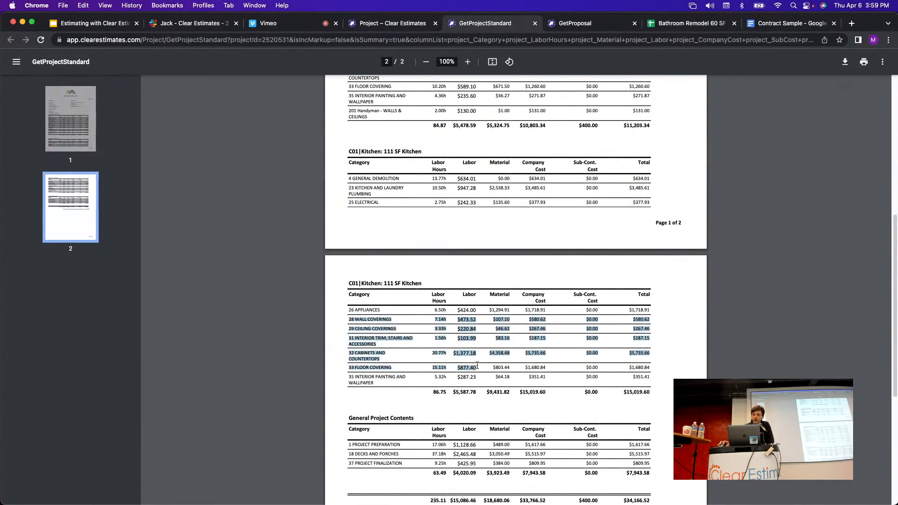
left_click(487, 369)
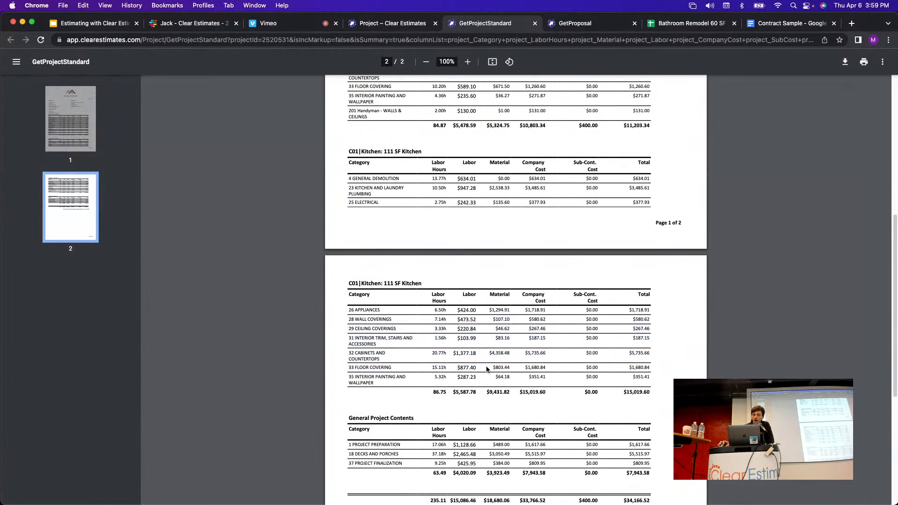
left_click_drag(348, 284, 425, 286)
left_click(446, 285)
scroll(510, 319, "up", 7)
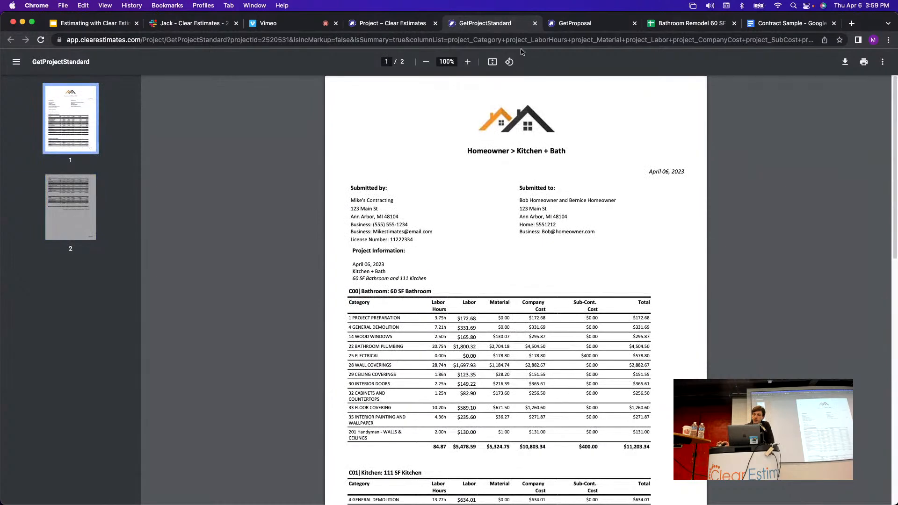
left_click(536, 24)
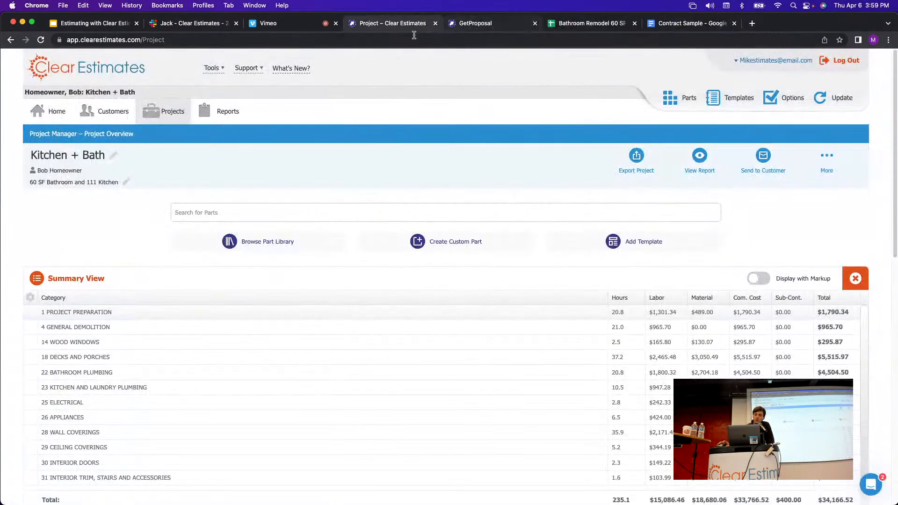
Switch to the detailed parts list and set up Print to PDF with Summary off.
left_click(855, 279)
left_click(637, 157)
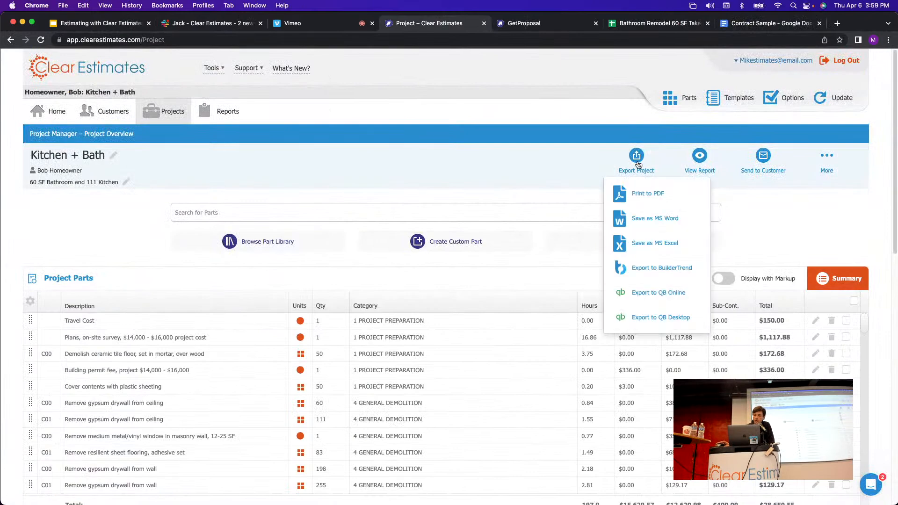
left_click(644, 195)
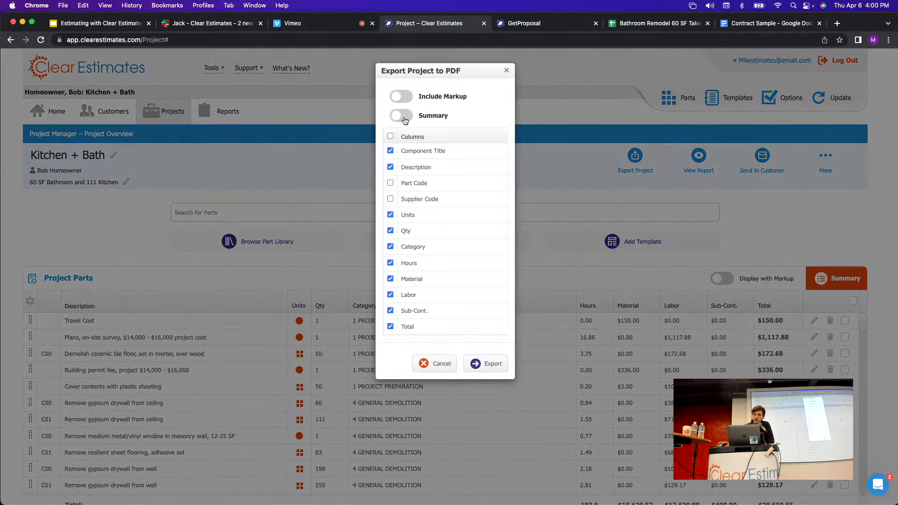
left_click(402, 117)
left_click(402, 117)
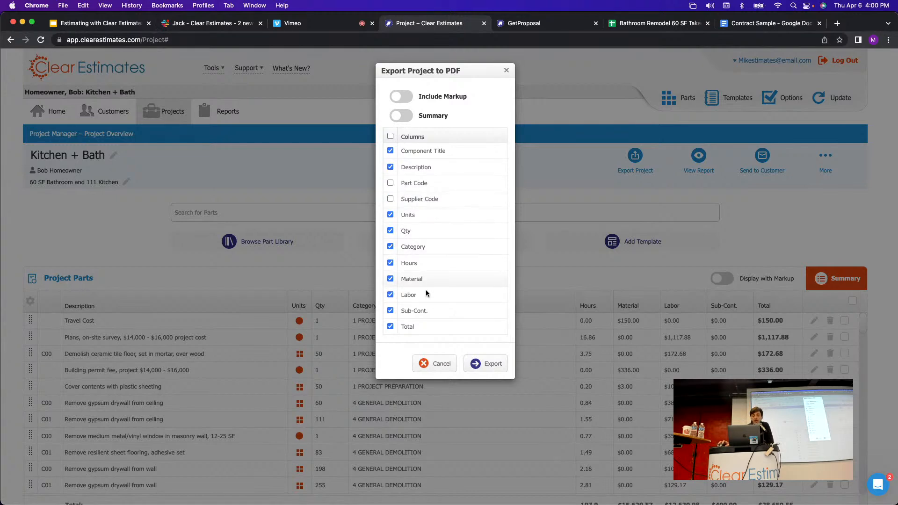
Include markup, export the detailed PDF, and go back to the project page.
left_click(404, 98)
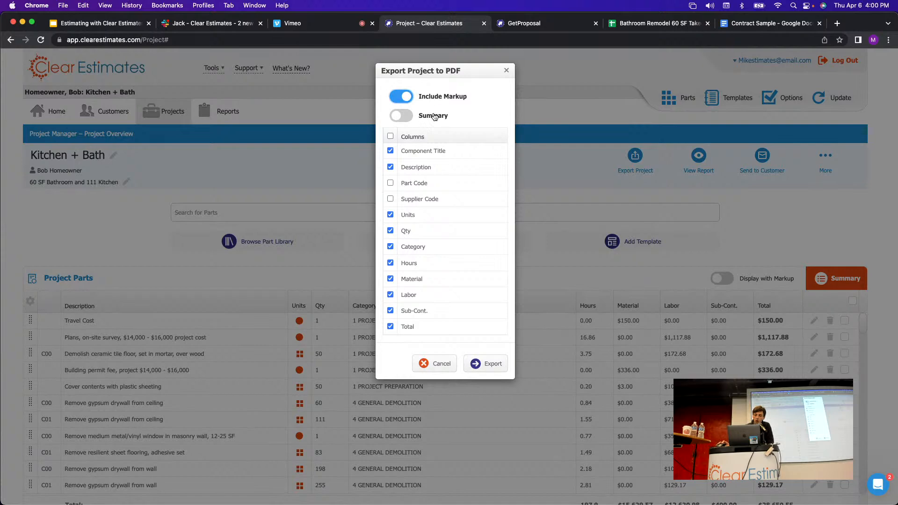
left_click(403, 97)
left_click(407, 98)
left_click(406, 99)
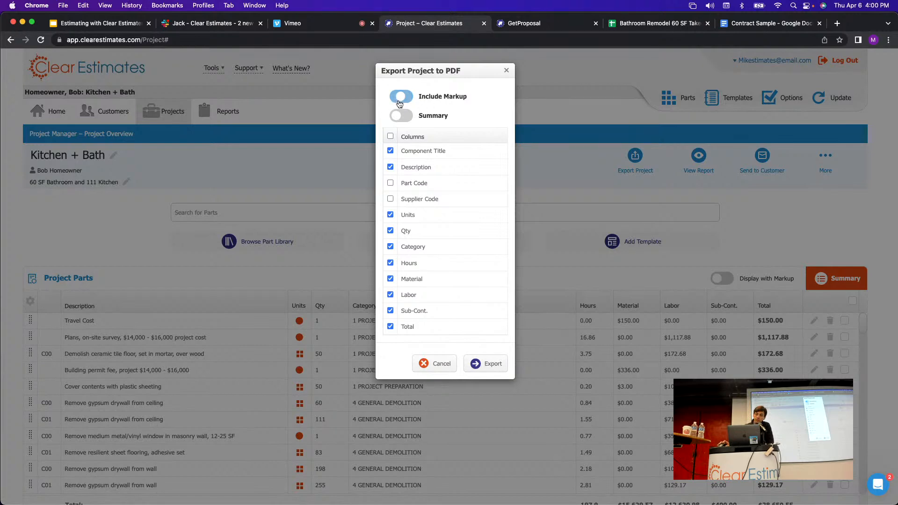
left_click(406, 99)
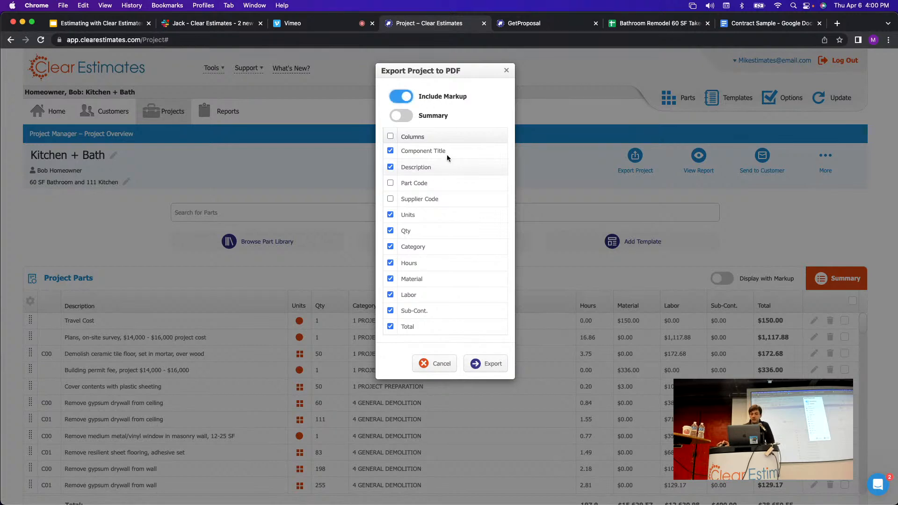
left_click(490, 368)
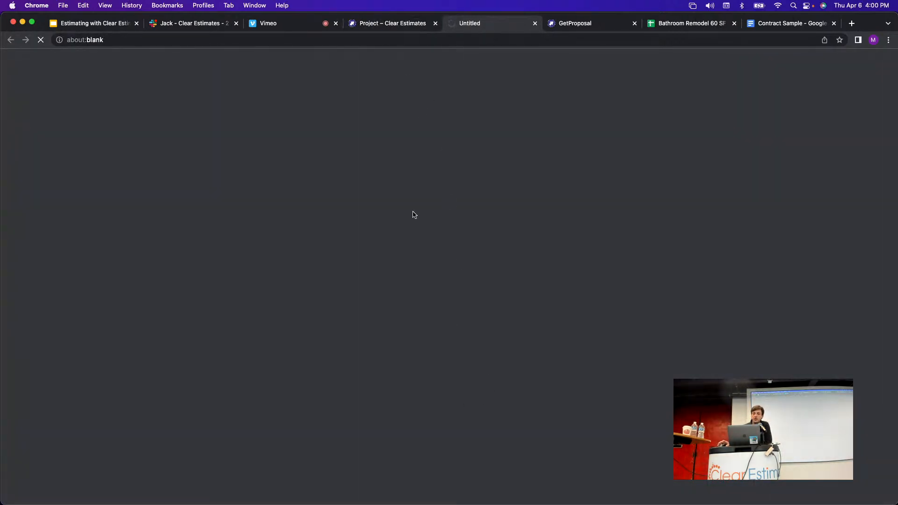
left_click(397, 24)
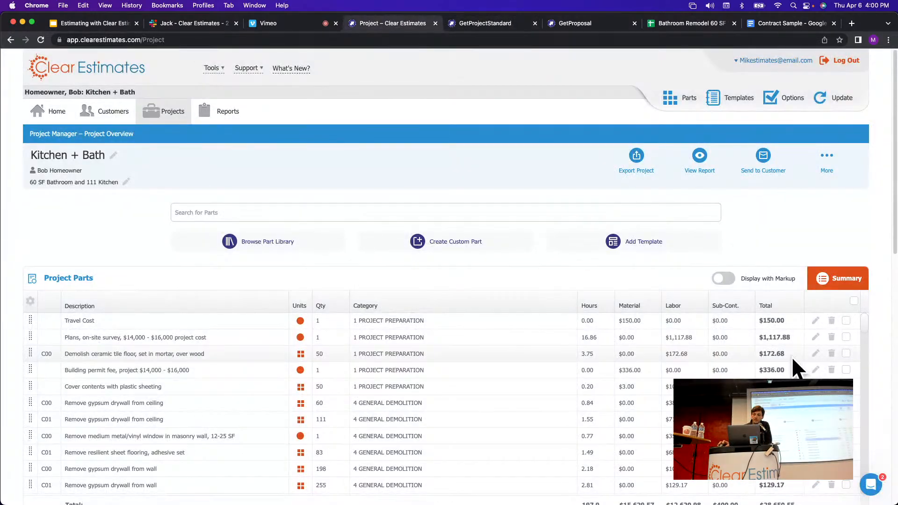
Page through the six-page detailed estimate PDF with markup, then close it.
left_click(486, 23)
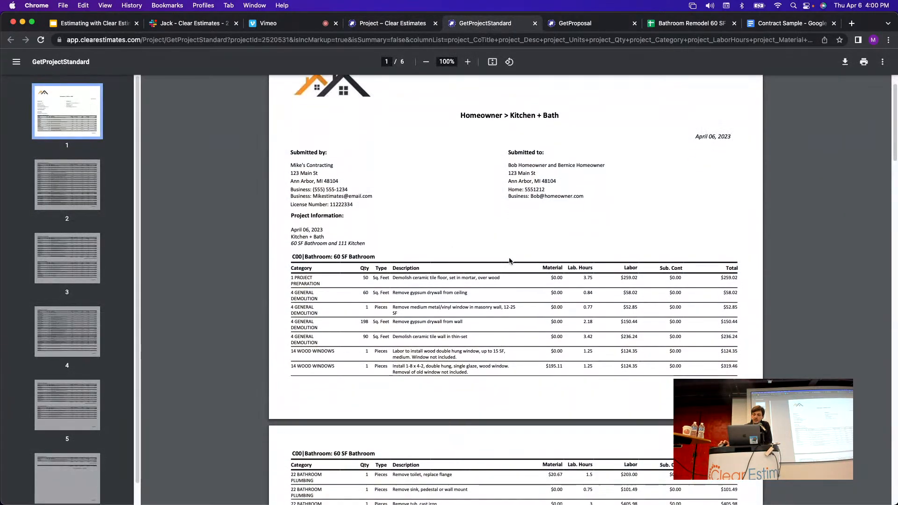
scroll(510, 260, "down", 10)
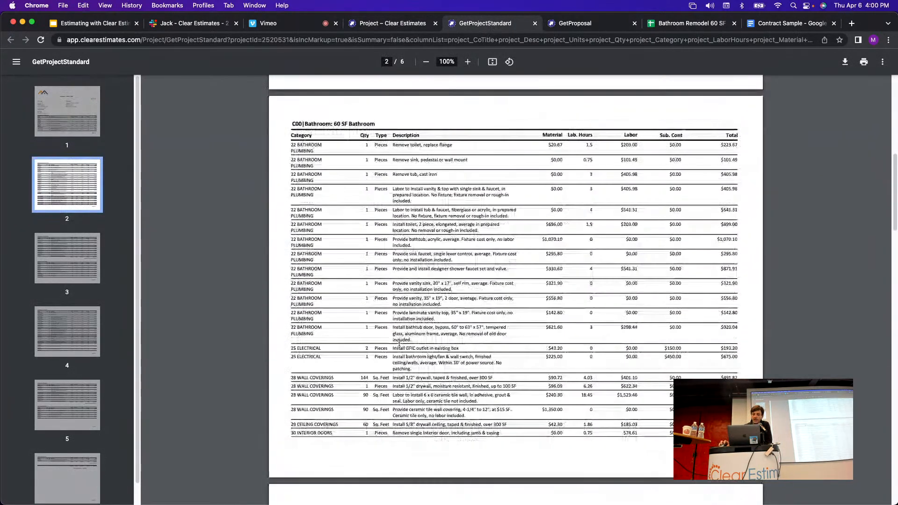
scroll(399, 344, "down", 8)
scroll(629, 314, "up", 4)
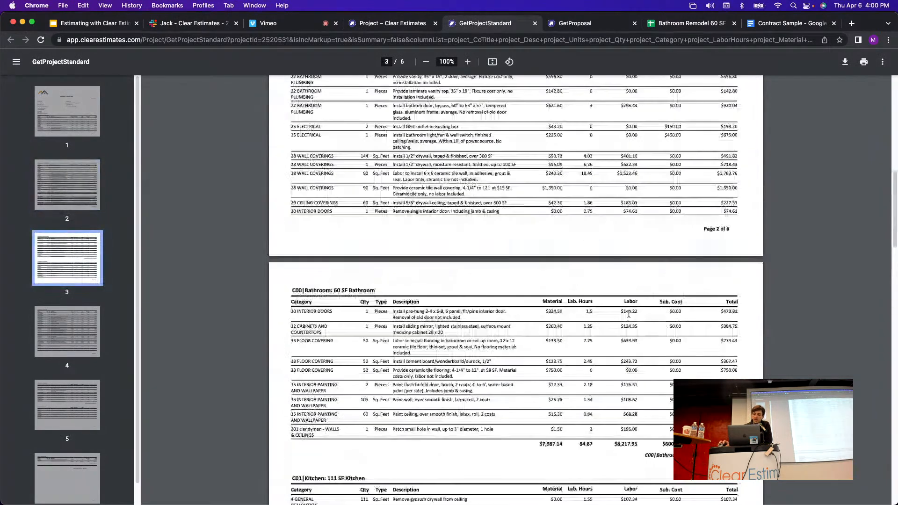
scroll(629, 315, "up", 15)
scroll(547, 195, "down", 2)
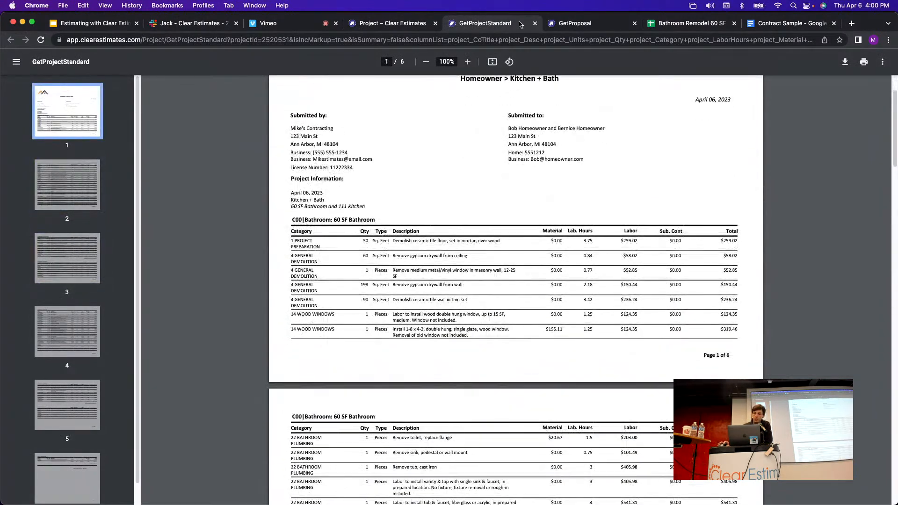
left_click(536, 23)
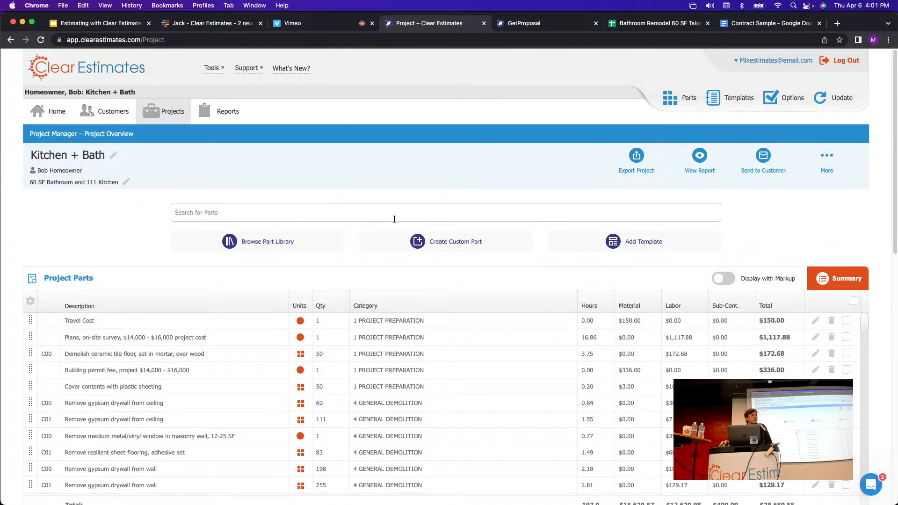
left_click(637, 157)
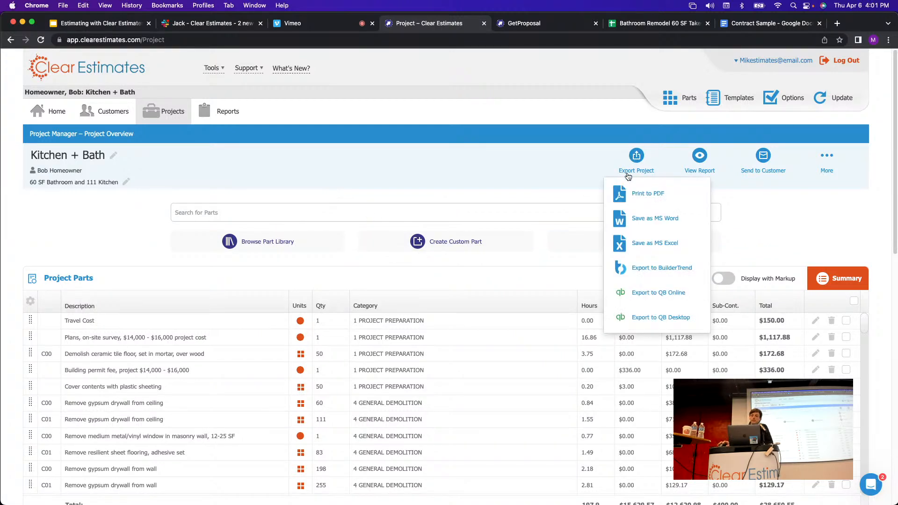
left_click(635, 200)
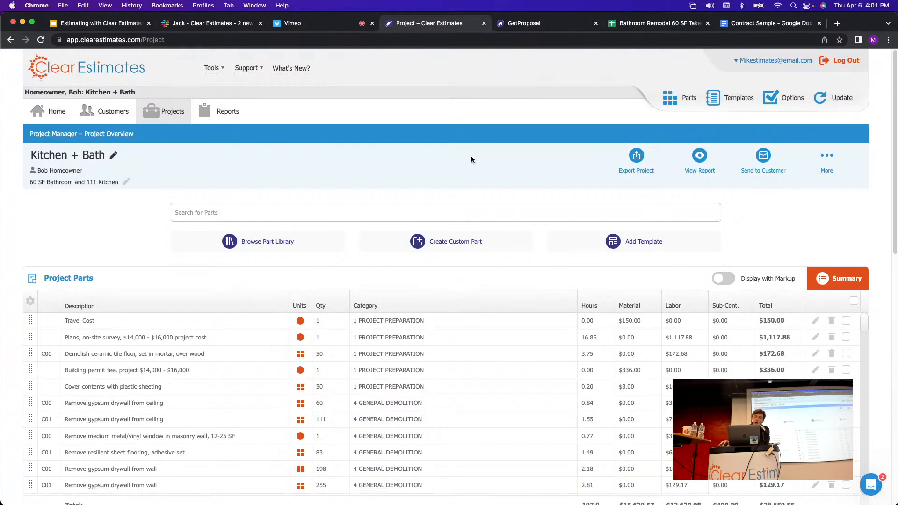
scroll(470, 155, "down", 1)
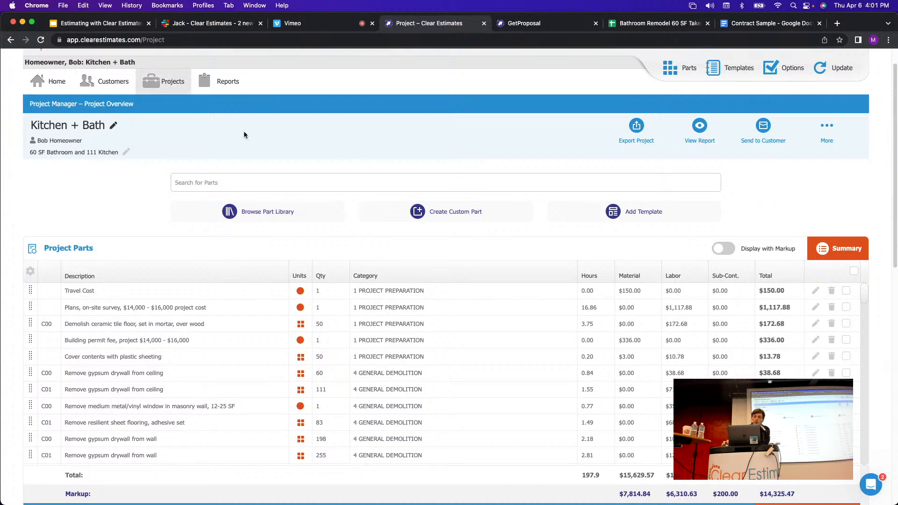
Create a custom Travel Costs part under 1 PROJECT PREPARATION with $100 material cost.
left_click(449, 213)
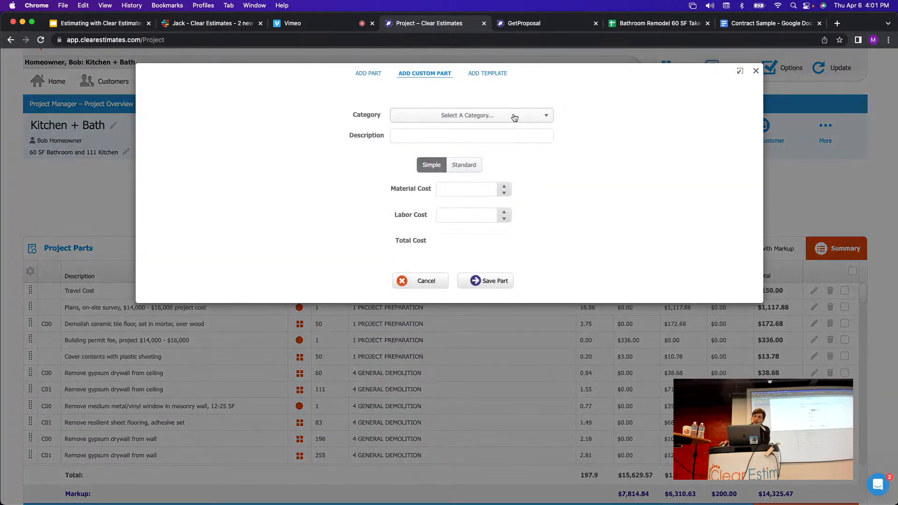
left_click(515, 117)
left_click(442, 141)
left_click(502, 134)
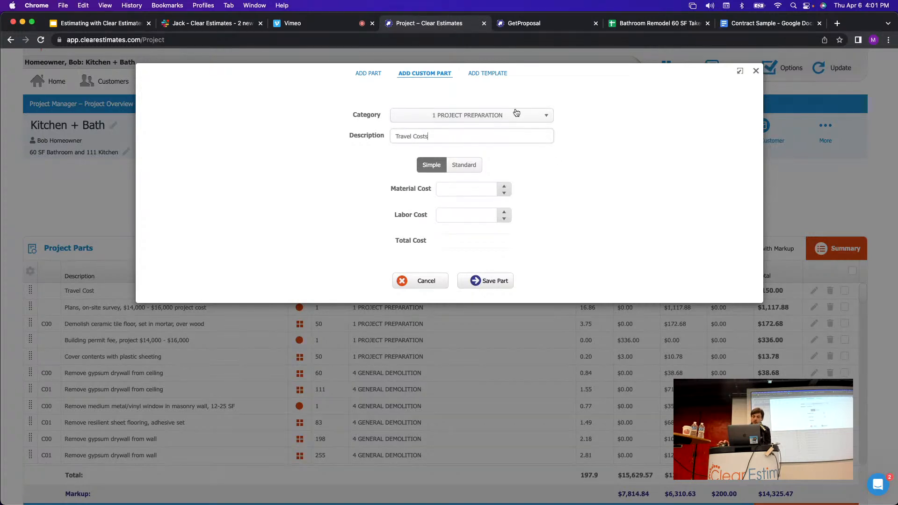
left_click(469, 190)
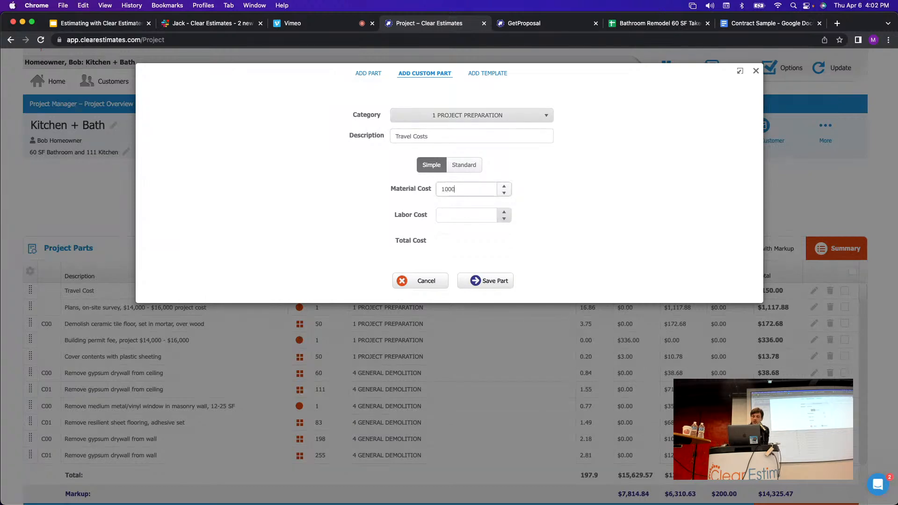
left_click(488, 283)
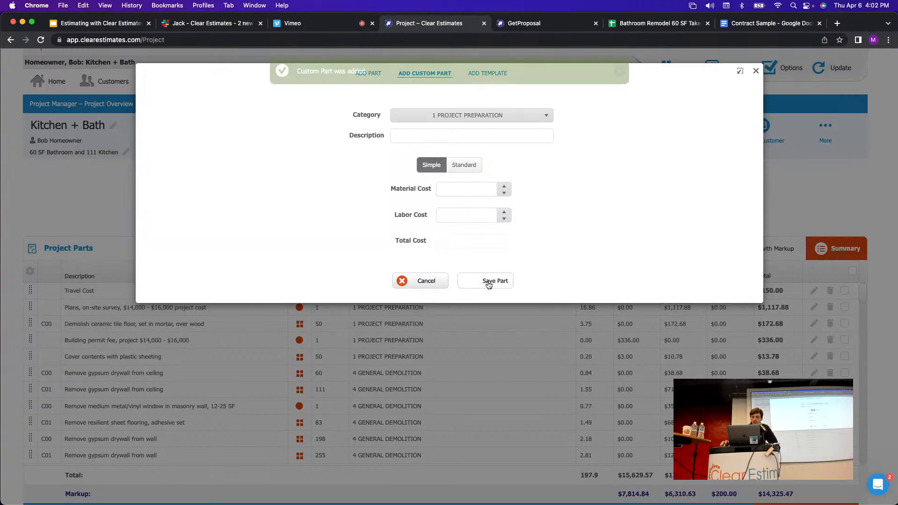
left_click(756, 71)
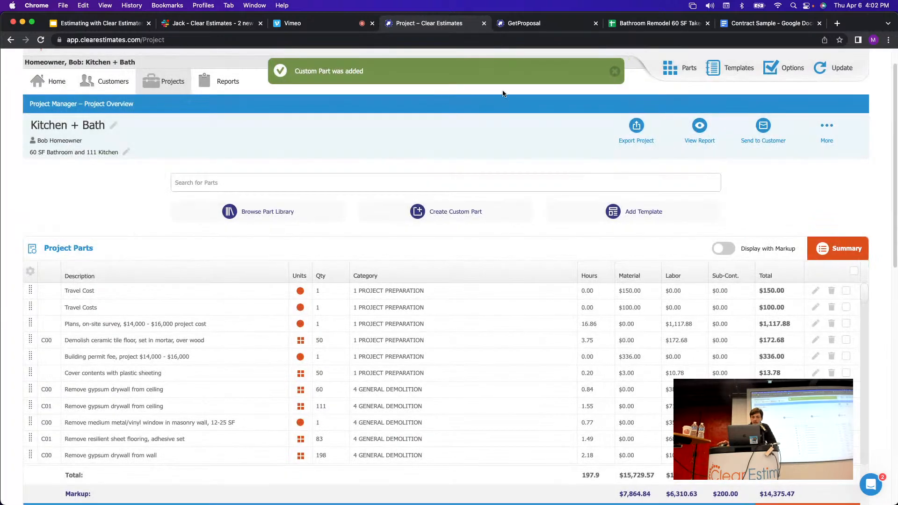
Select the original Travel Cost row in the parts list.
left_click(231, 297)
left_click(397, 296)
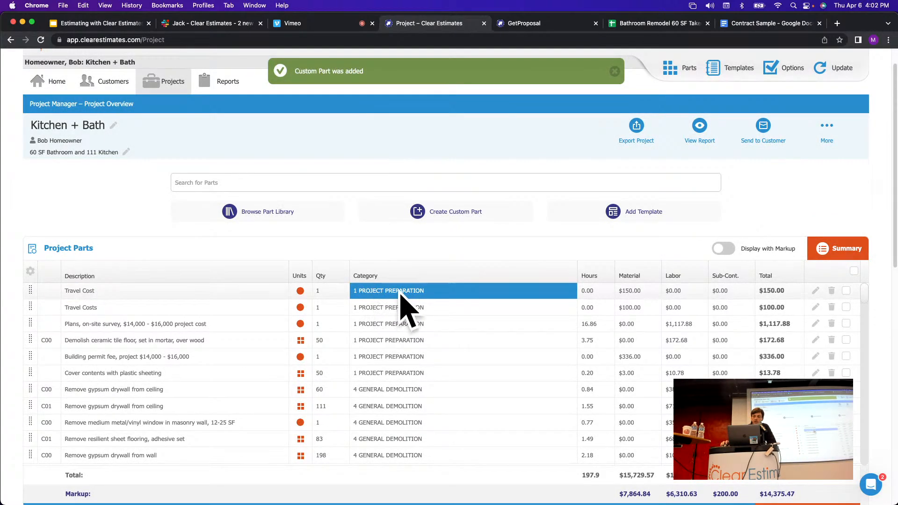
left_click(93, 295)
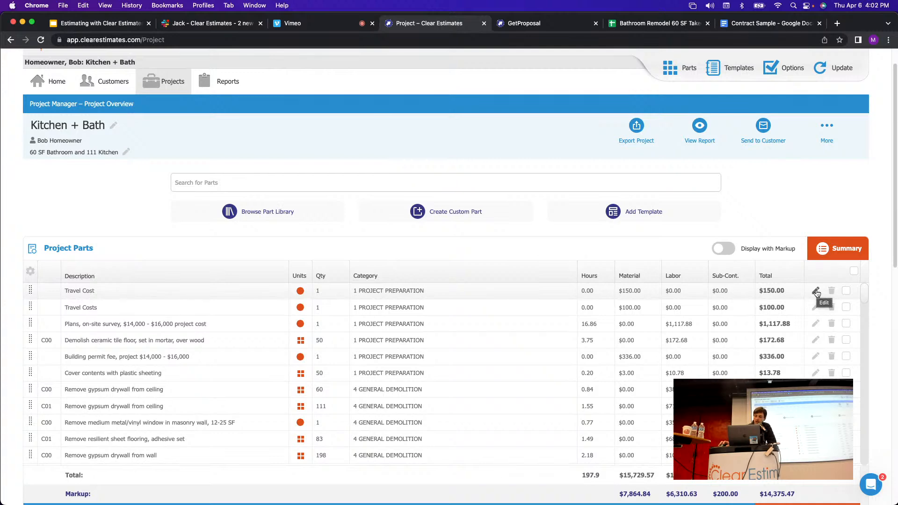
Save the $150.00 Travel Cost part as a new library part and close Adjust Part.
left_click(816, 291)
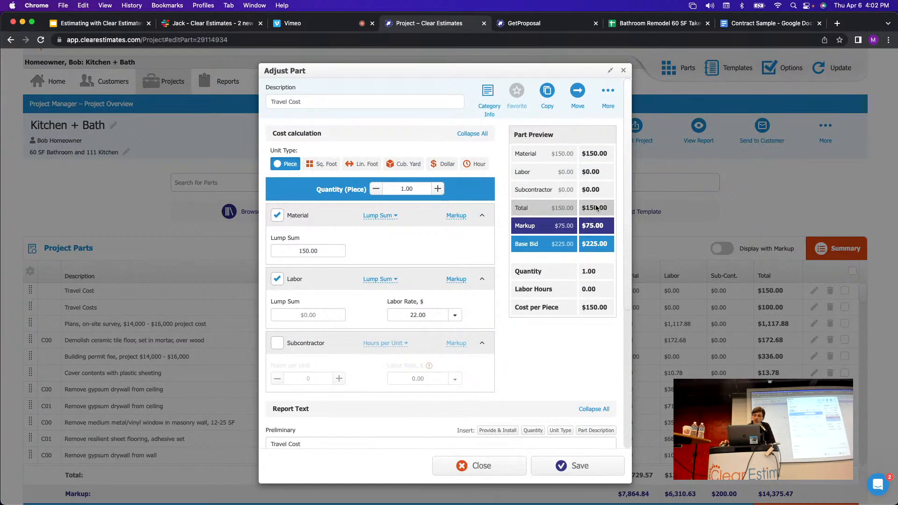
left_click(610, 95)
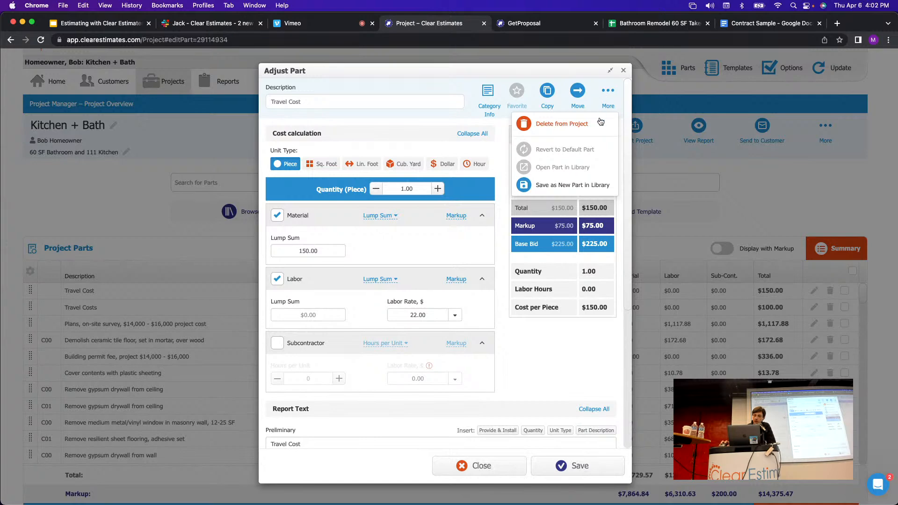
left_click(567, 189)
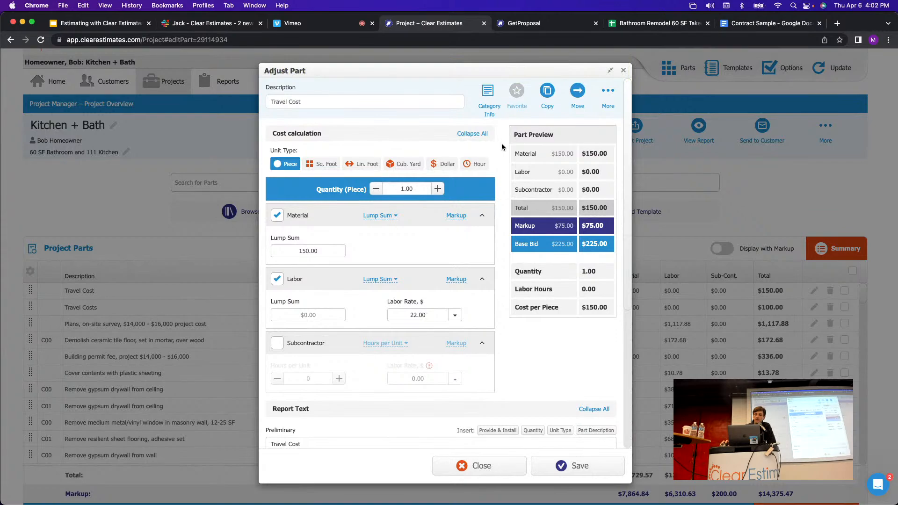
left_click(623, 70)
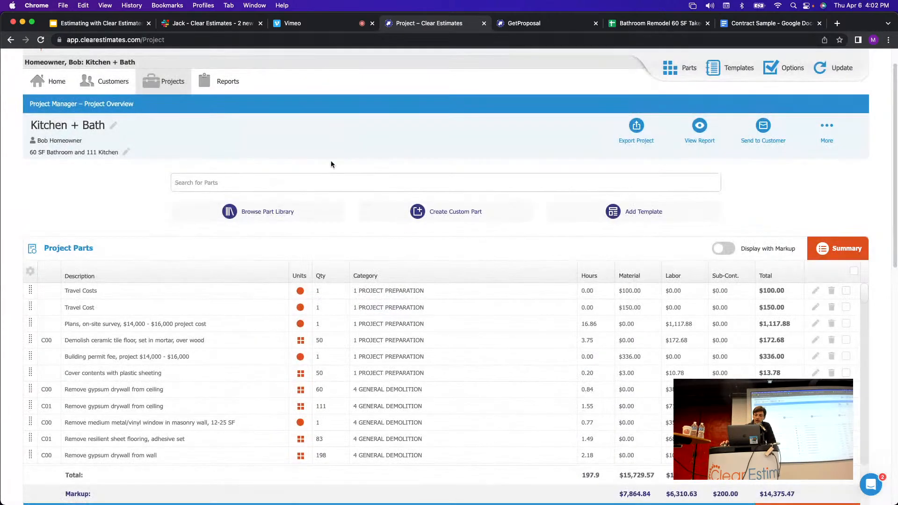
Browse the part library filtered to 1 PROJECT PREPARATION, MISC SUBCATEGORY.
left_click(297, 211)
left_click(220, 113)
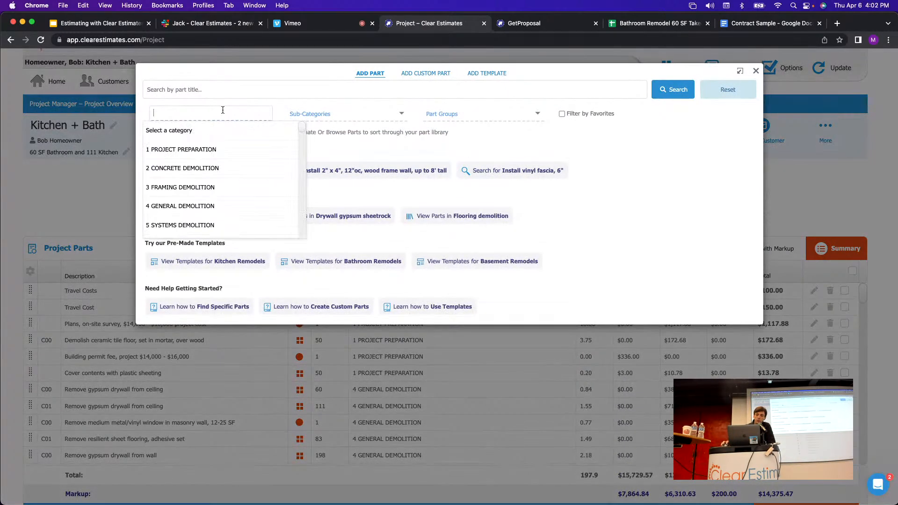
left_click(174, 156)
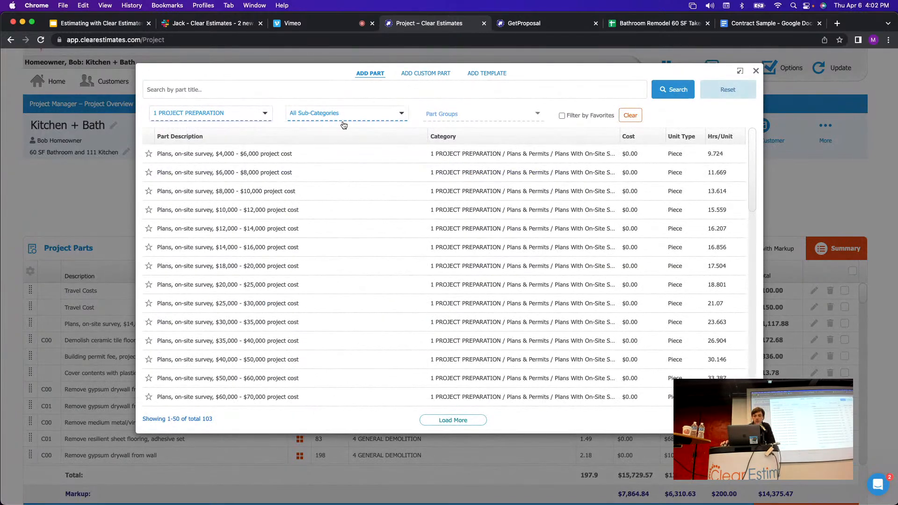
left_click(349, 120)
scroll(435, 213, "down", 5)
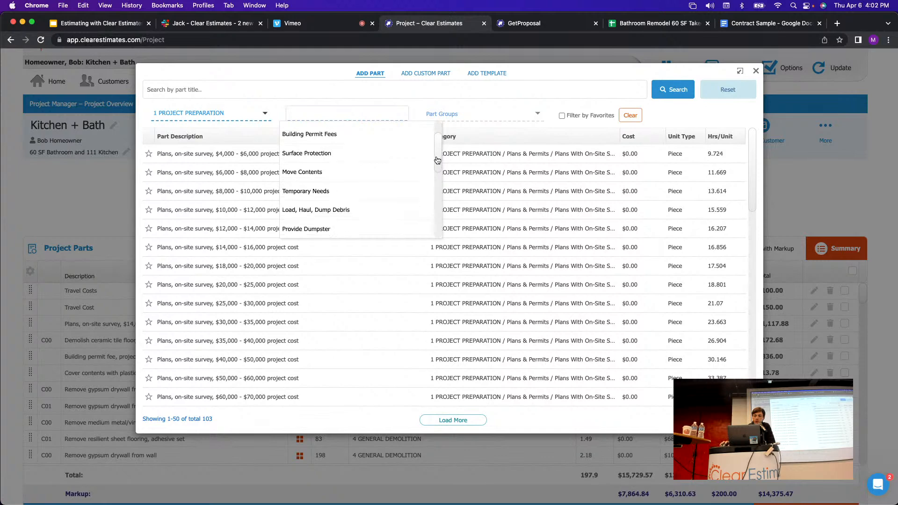
scroll(435, 214, "down", 1)
left_click(304, 230)
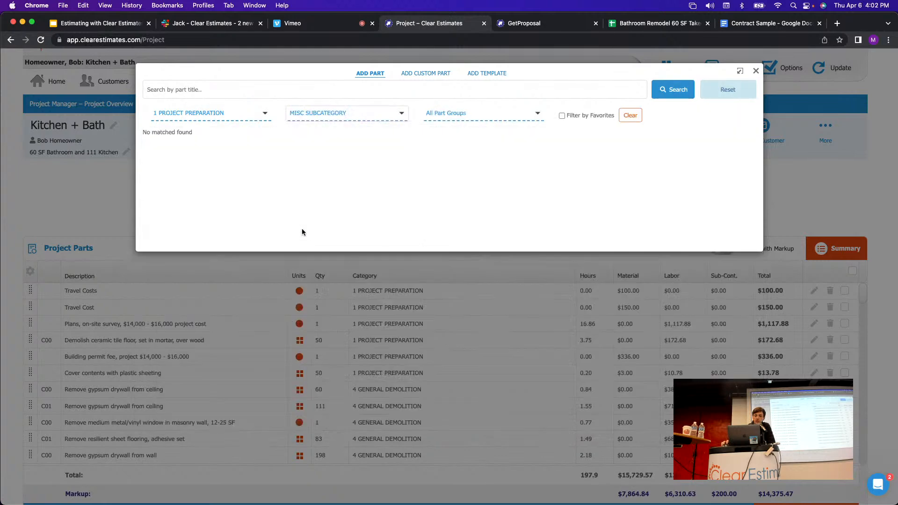
Reselect MISC SUBCATEGORY, find no parts, close the browser and go to the Parts library page.
left_click(324, 118)
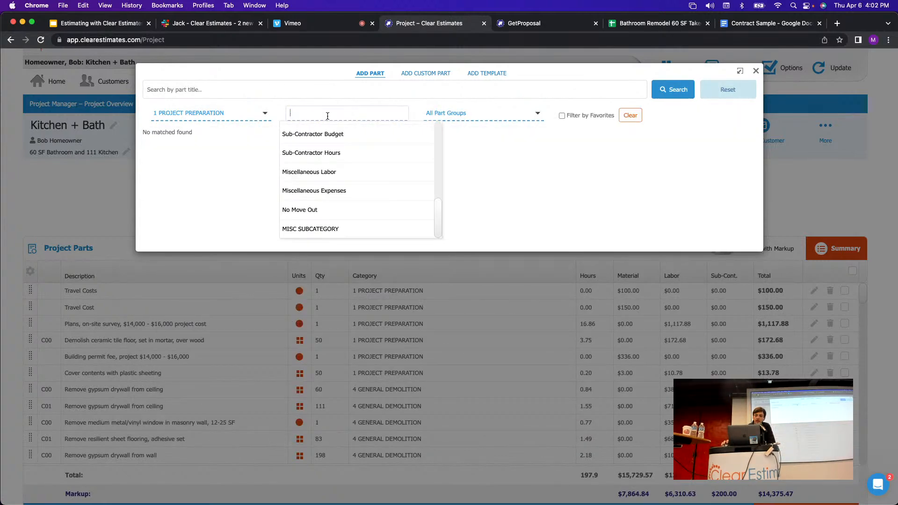
left_click(324, 229)
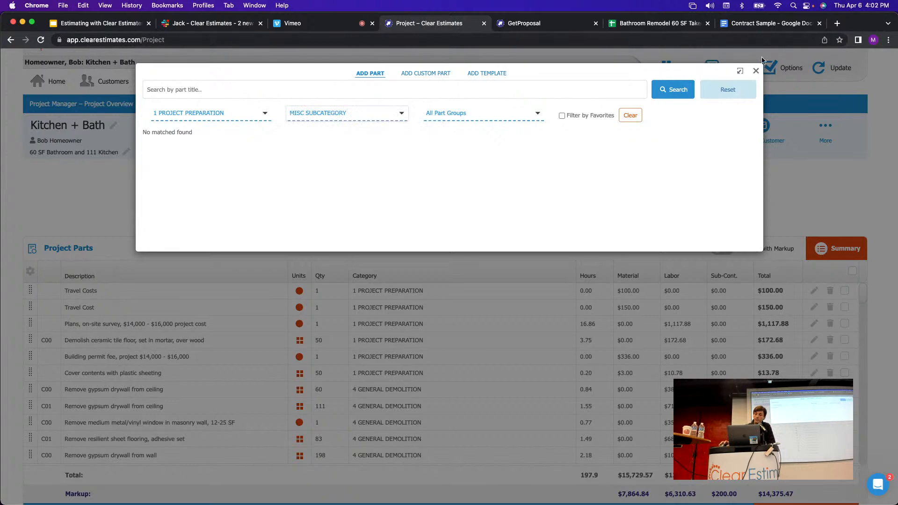
left_click(756, 72)
left_click(666, 72)
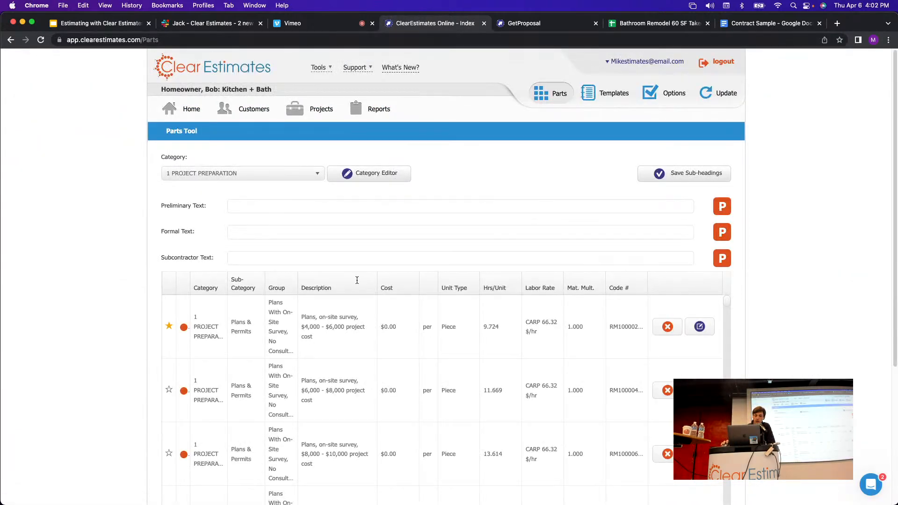
Scroll the Parts Tool table to the Travel Cost part, then return to the Kitchen + Bath project.
scroll(583, 266, "down", 5)
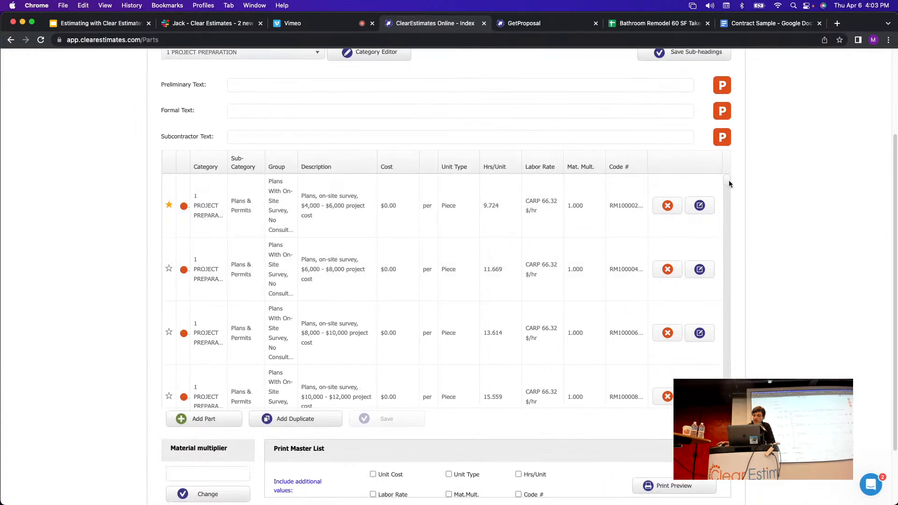
left_click_drag(728, 180, 735, 412)
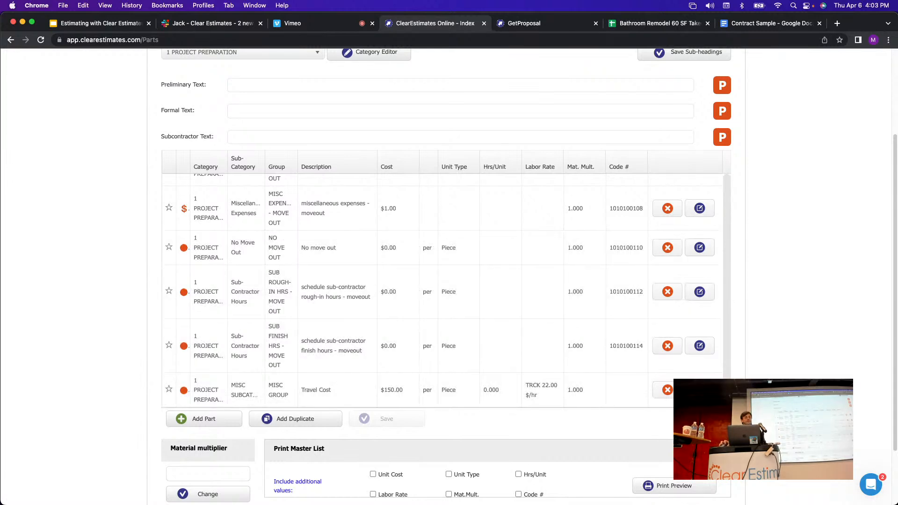
scroll(760, 299, "up", 5)
left_click(320, 111)
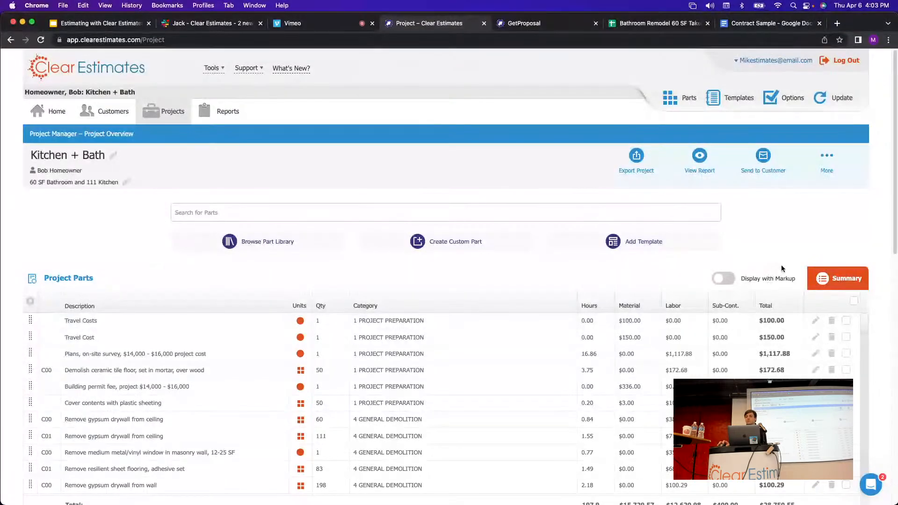
View My Company Info in Options, revisit the project, then reopen Options and show the Support menu.
left_click(791, 99)
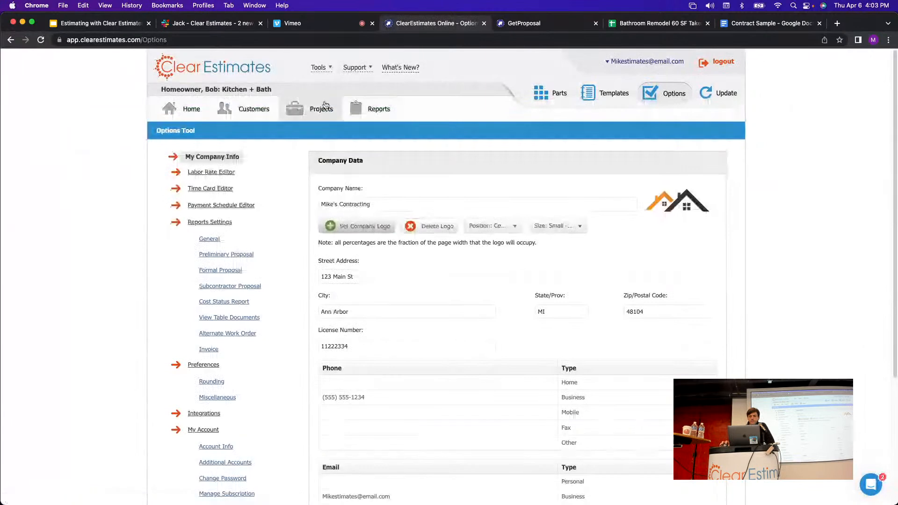
scroll(471, 239, "down", 3)
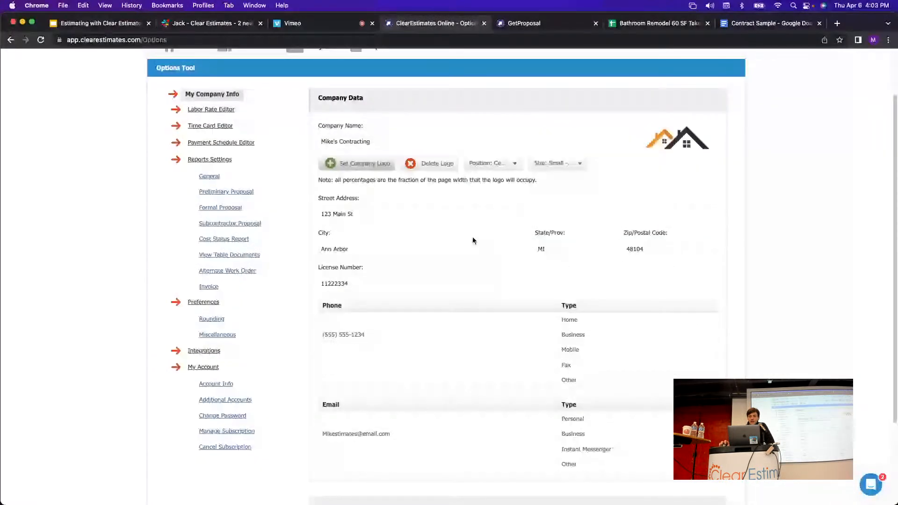
scroll(473, 241, "up", 3)
left_click(321, 109)
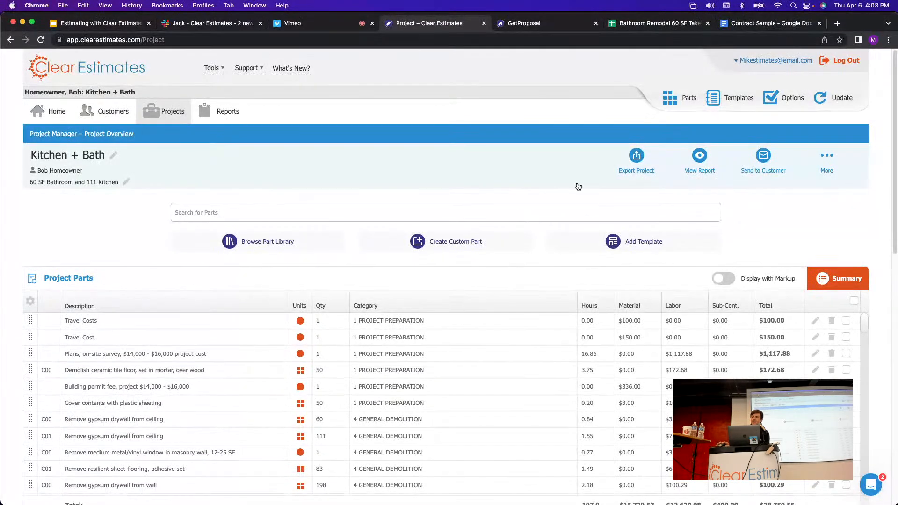
left_click(777, 99)
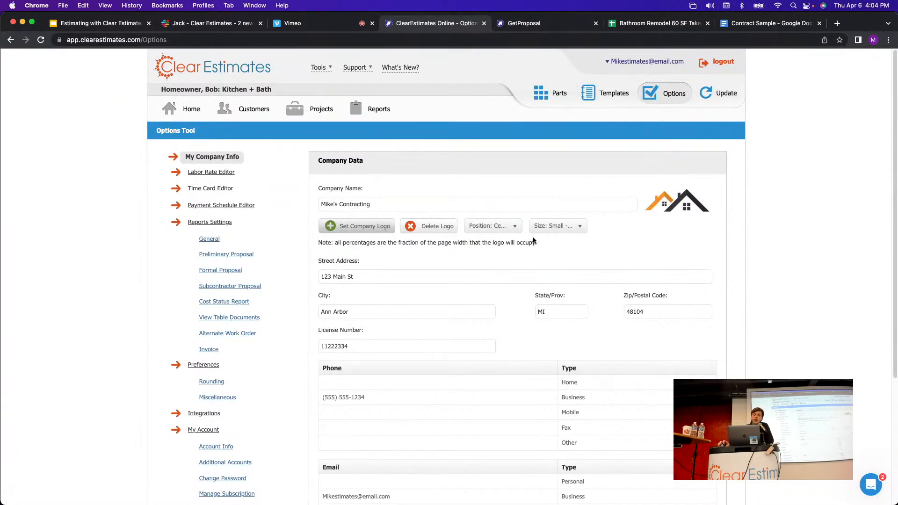
mouse_move(364, 66)
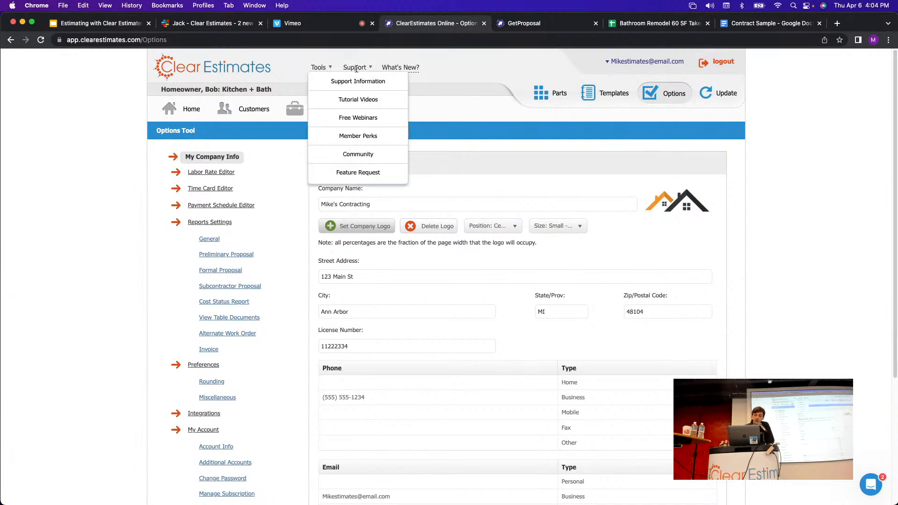
Search feature requests for 'logos', view Multiple Company Logos / Info, then return to the full list.
left_click(352, 173)
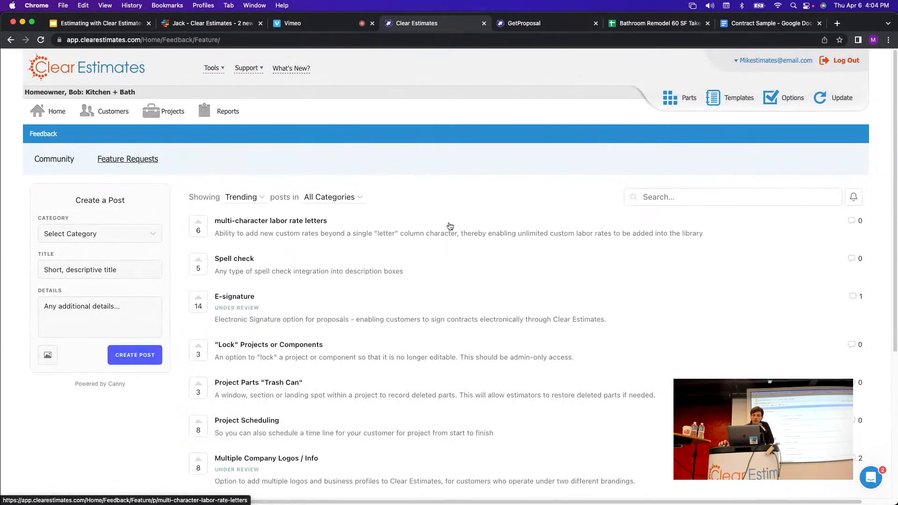
scroll(450, 226, "down", 1)
left_click(694, 191)
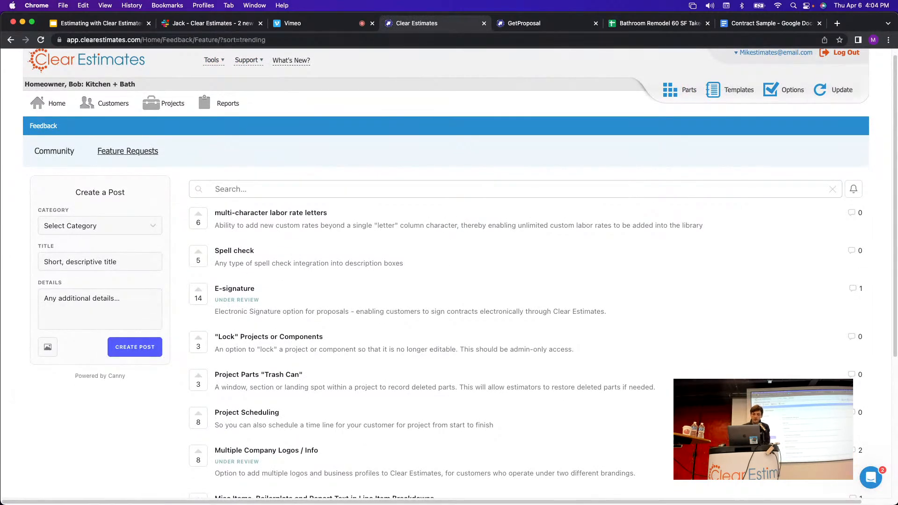
type("logos")
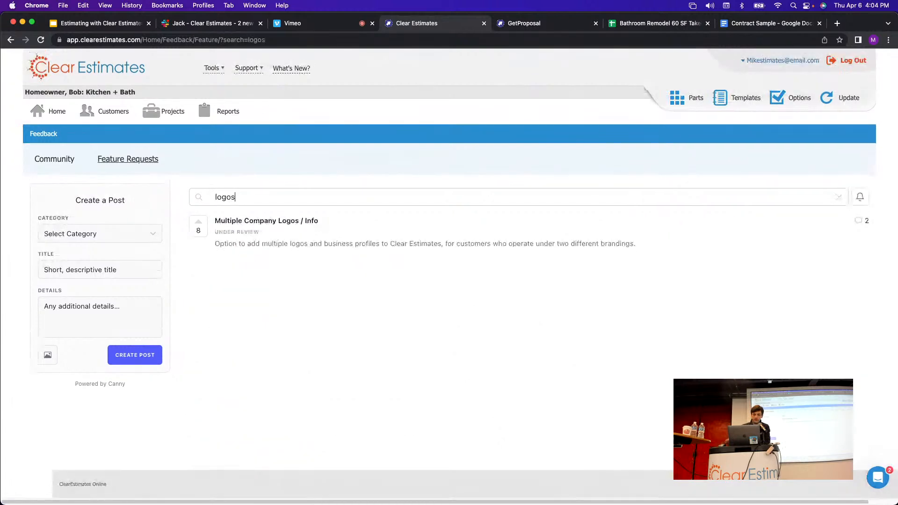
left_click(280, 224)
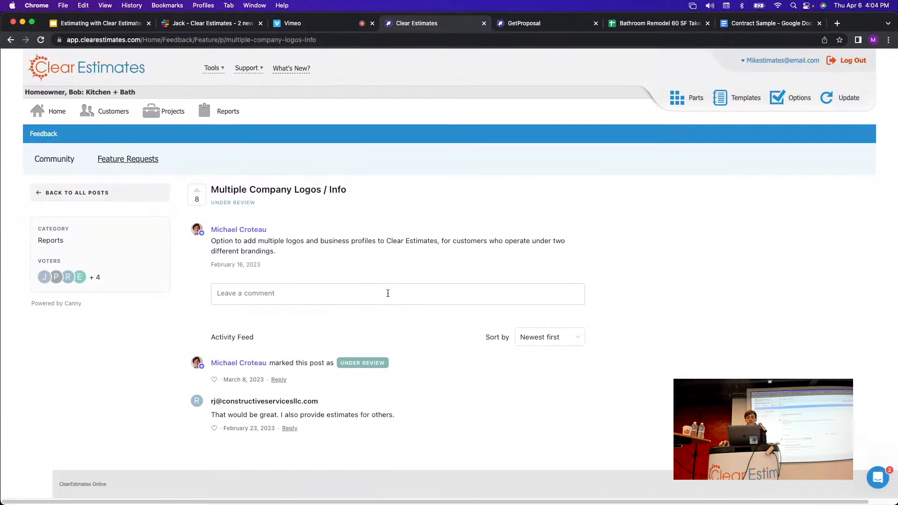
left_click(127, 159)
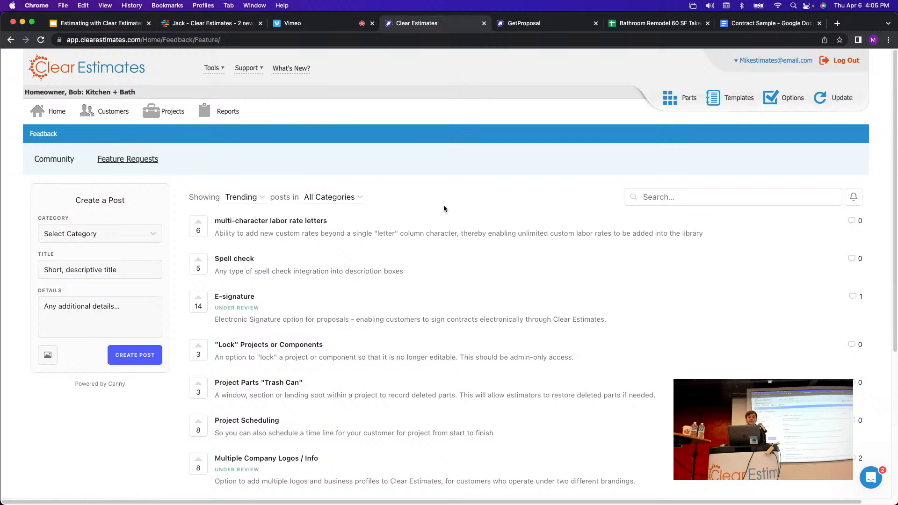
Filter feature requests to Complete, scroll through them, and go back to the Kitchen + Bath project.
left_click(352, 197)
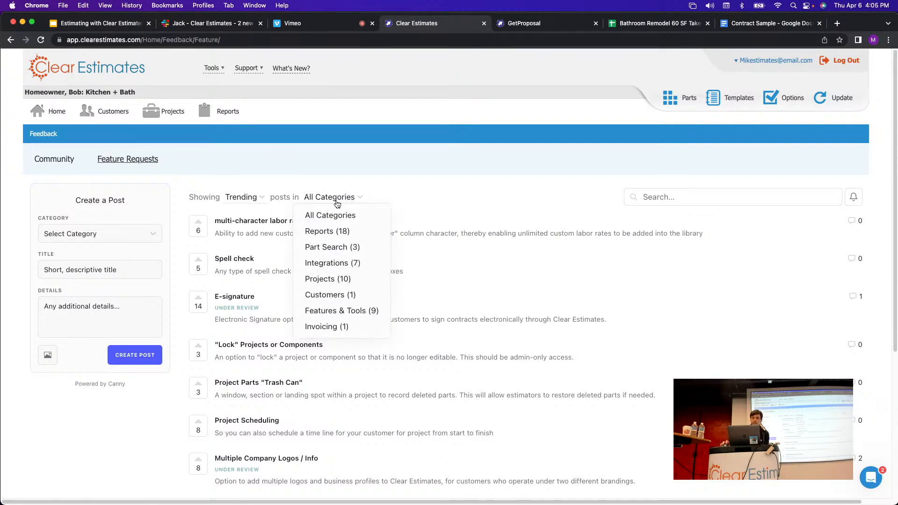
left_click(241, 197)
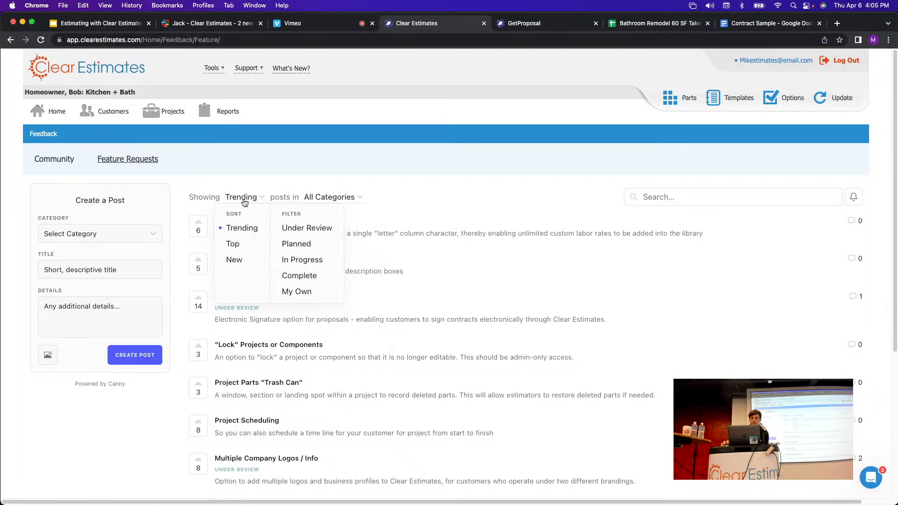
left_click(305, 275)
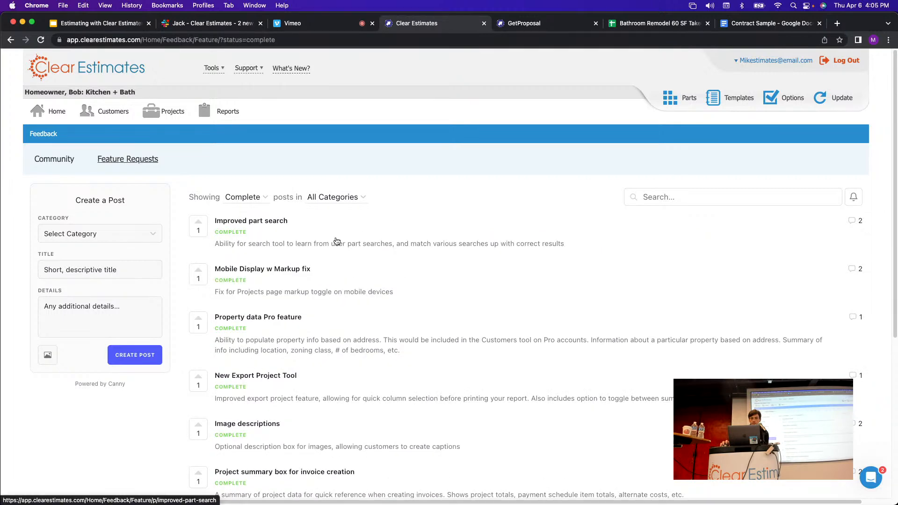
scroll(335, 240, "down", 3)
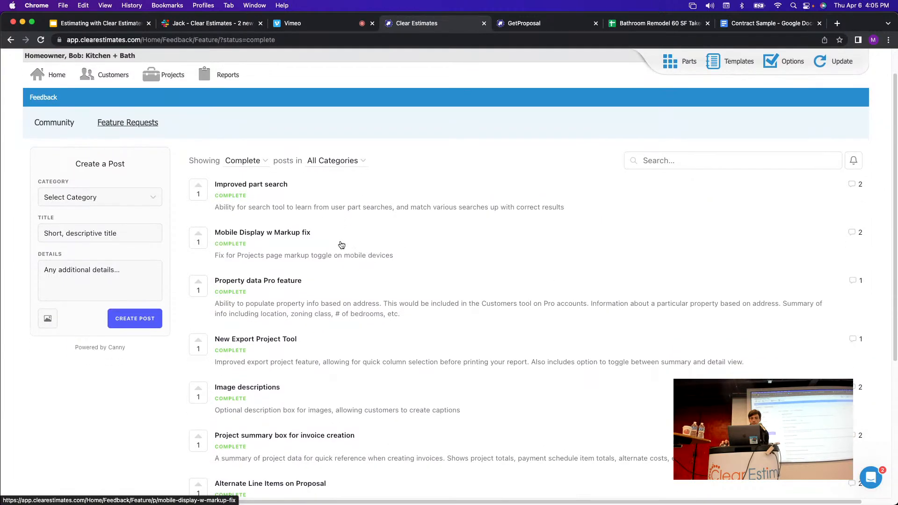
scroll(342, 250, "down", 3)
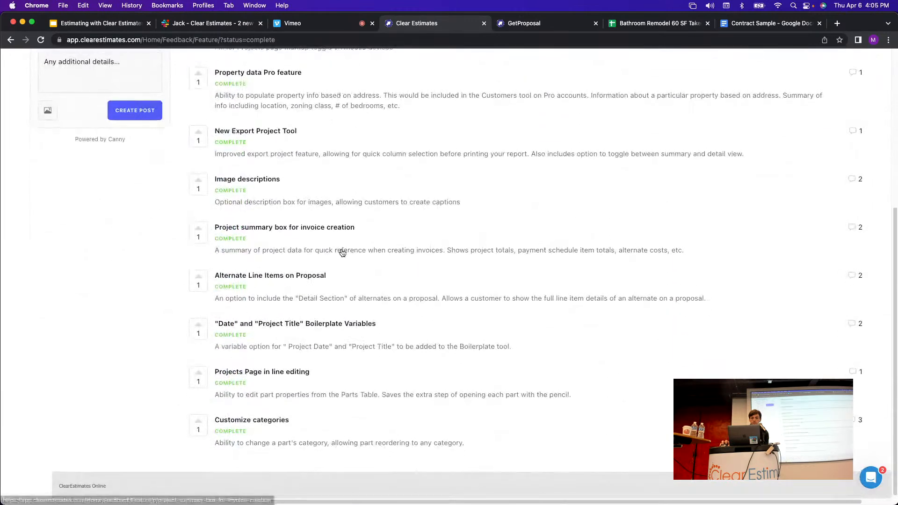
scroll(349, 262, "up", 5)
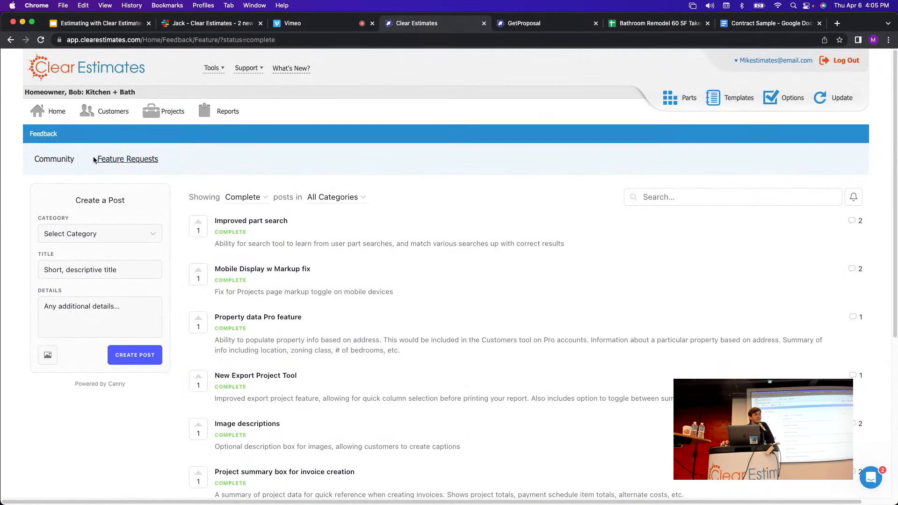
left_click(140, 124)
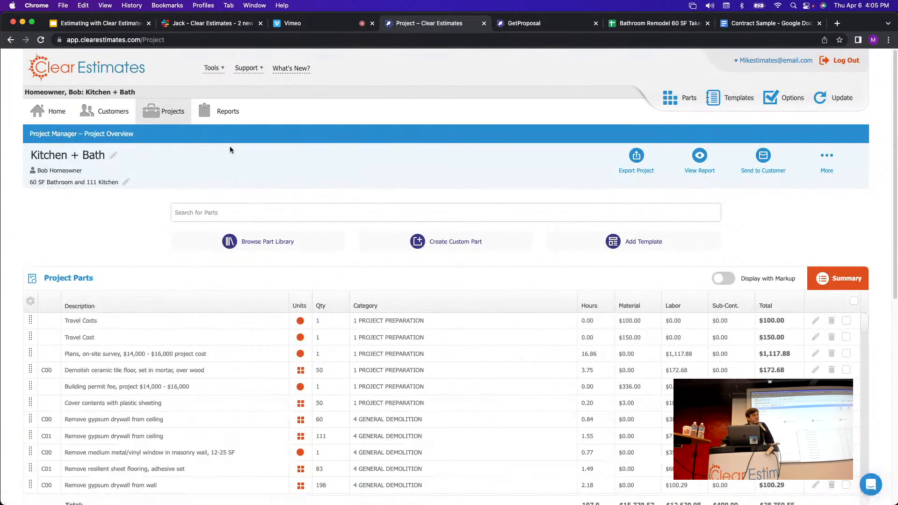
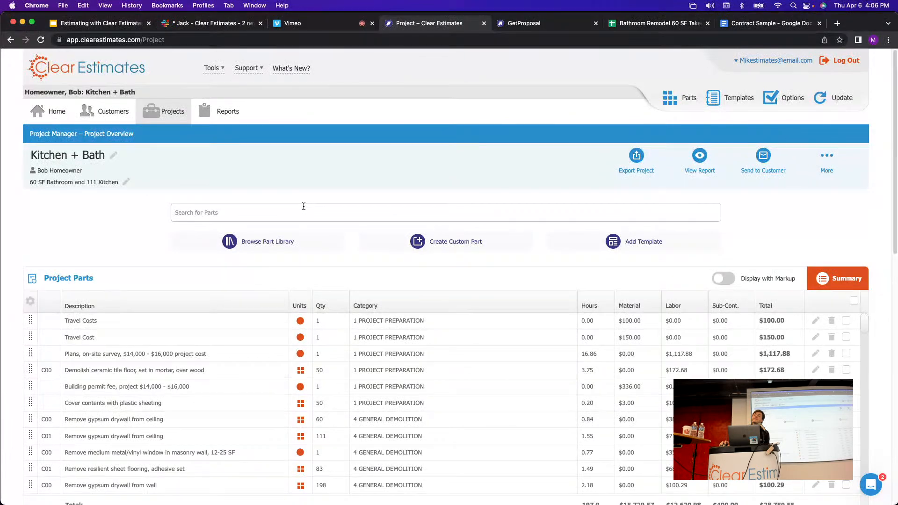
Open the Project Preparation parts library and inspect the on-site survey part's editor.
scroll(440, 218, "down", 4)
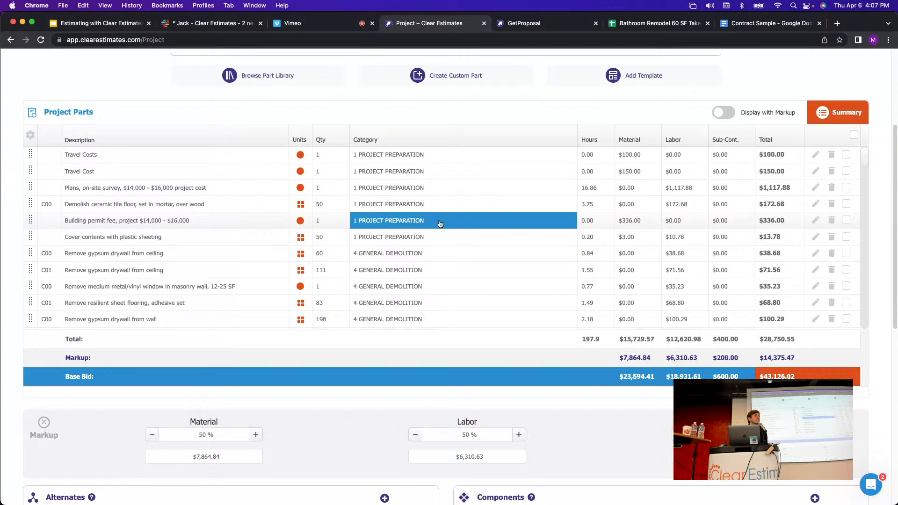
scroll(529, 92, "up", 5)
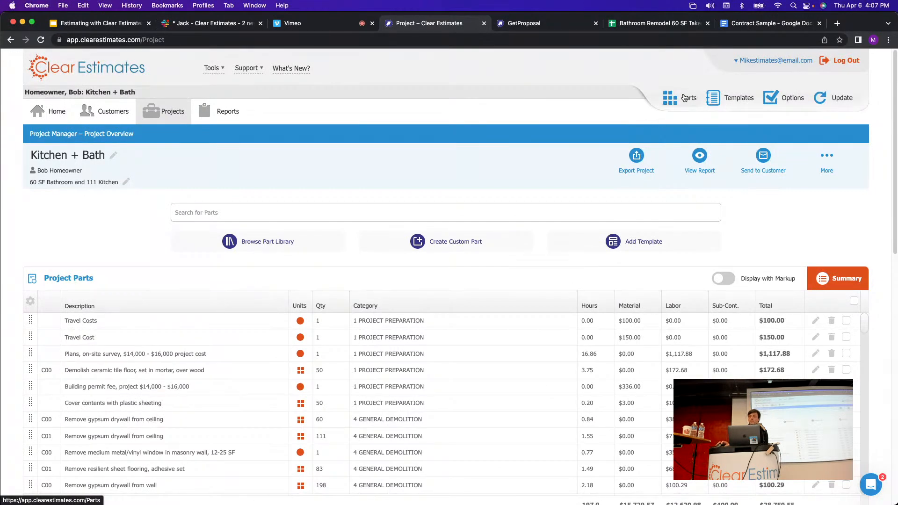
left_click(685, 97)
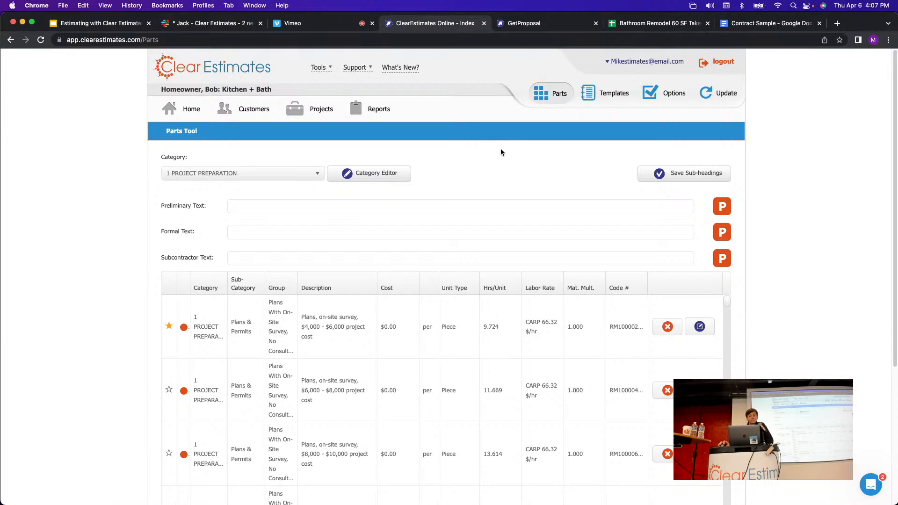
left_click(700, 326)
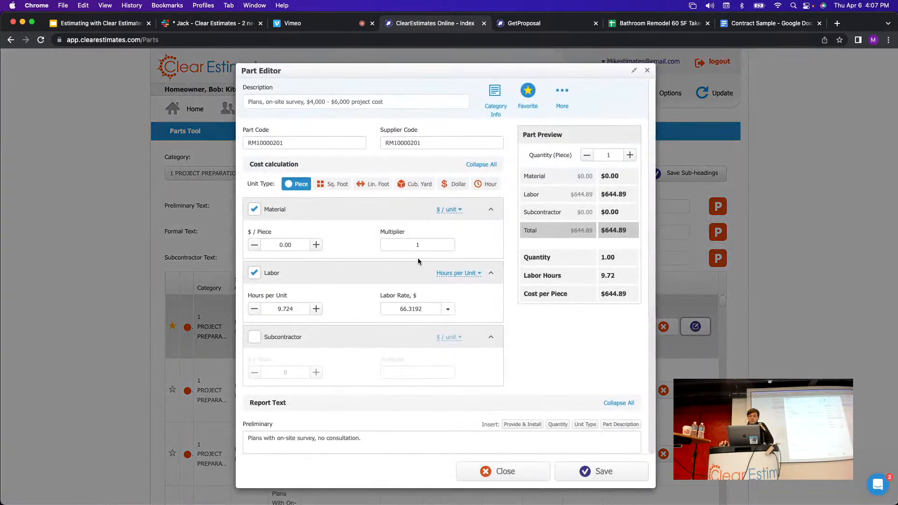
left_click(406, 244)
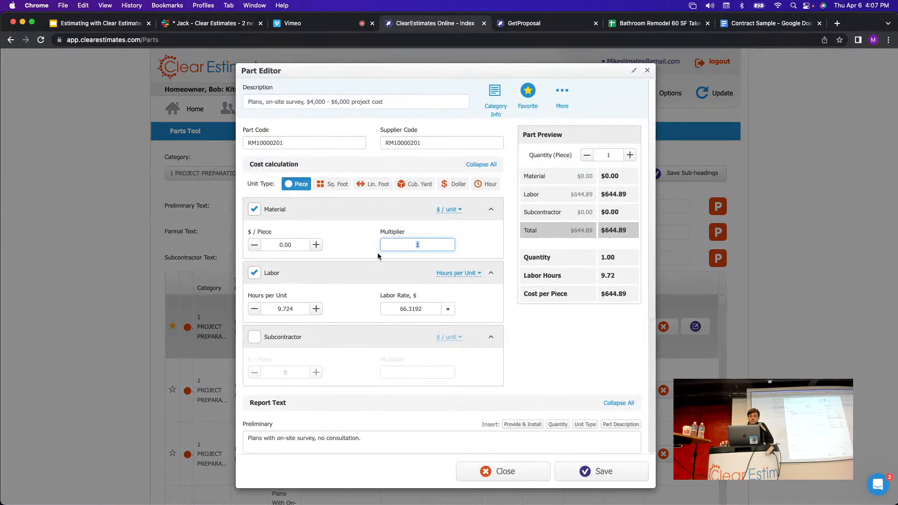
left_click(487, 474)
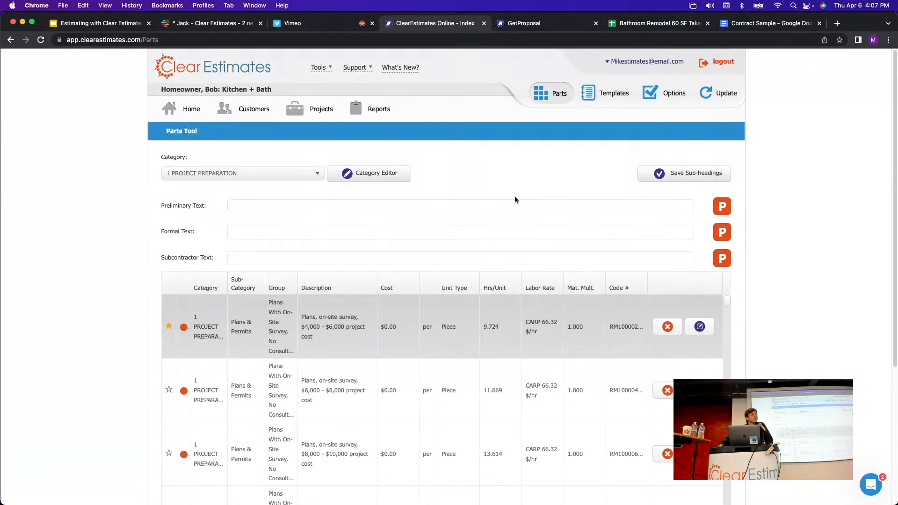
Try adding .05 to the survey part's material multiplier, then revert it to 1 and close.
left_click(700, 327)
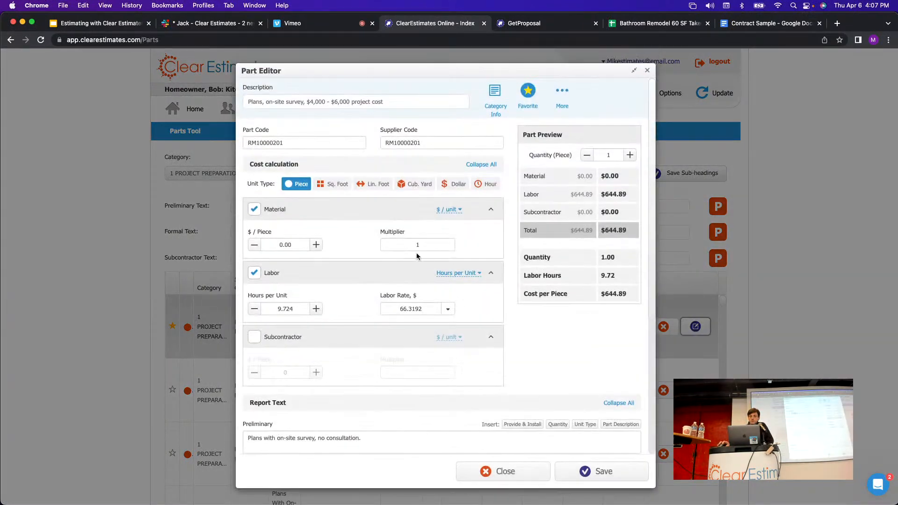
left_click(416, 247)
type(".")
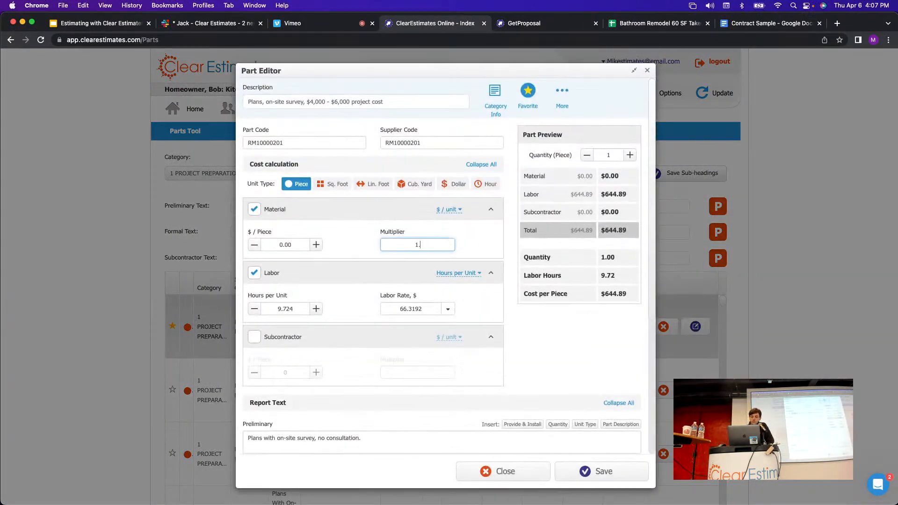
type("05")
left_click_drag(416, 246, 424, 248)
key("BackSpace")
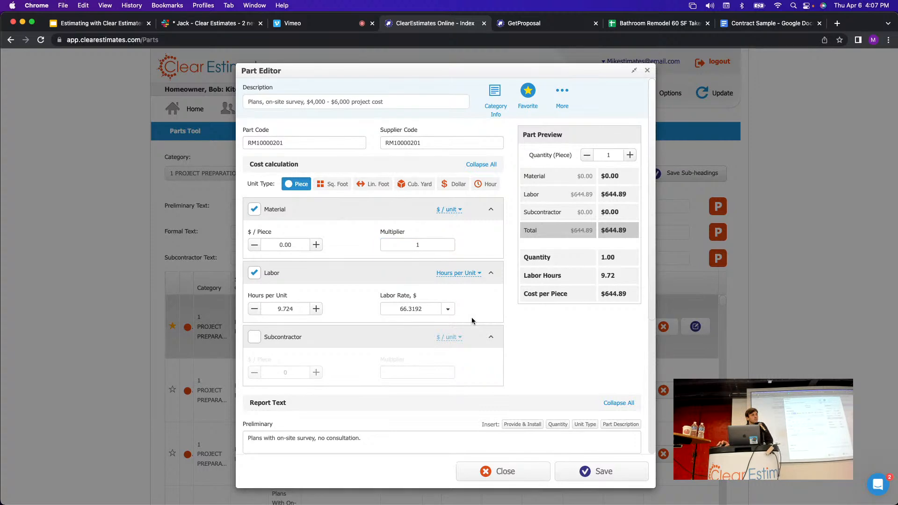
left_click(506, 471)
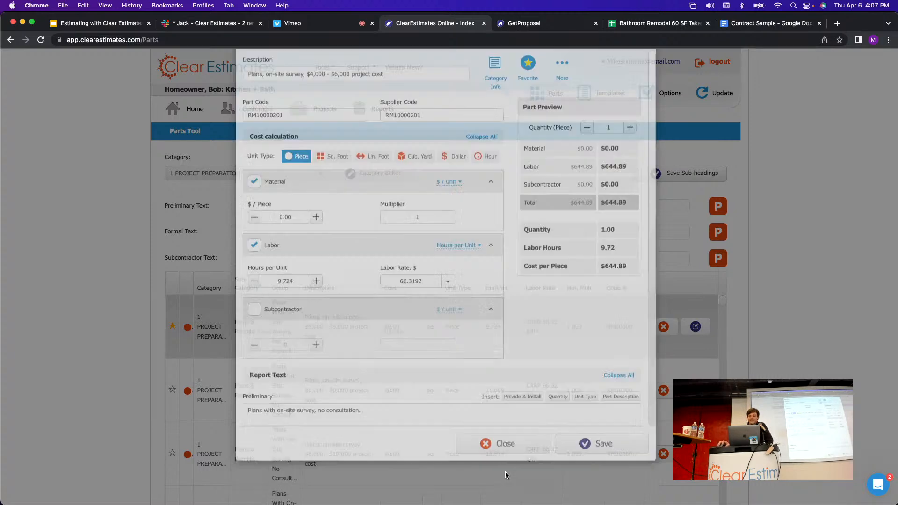
Enter 1.5 in the bulk material multiplier box below the Project Preparation parts.
scroll(374, 281, "down", 5)
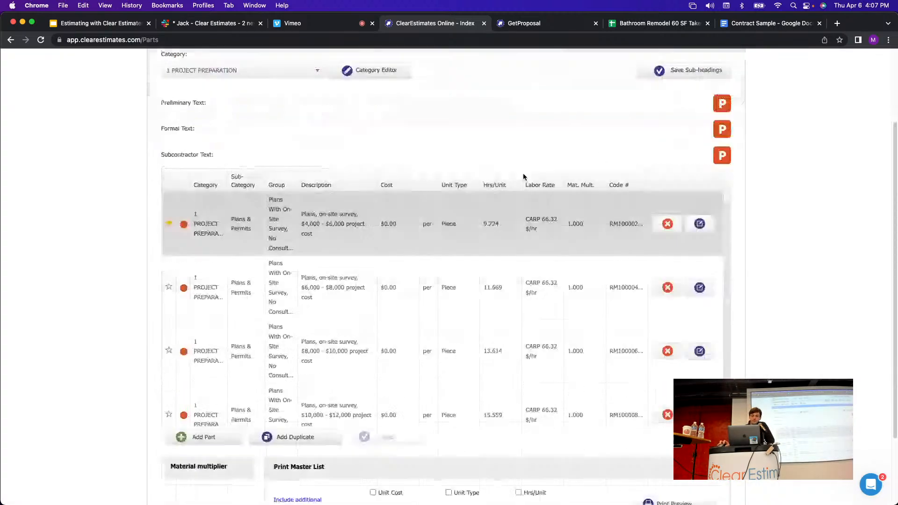
left_click_drag(228, 374, 167, 375)
left_click(202, 399)
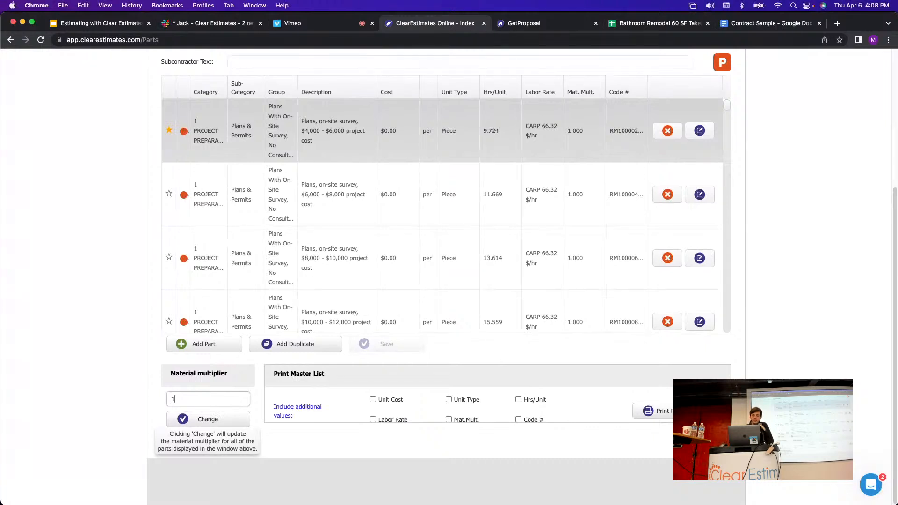
type("1.5")
left_click_drag(194, 396, 166, 397)
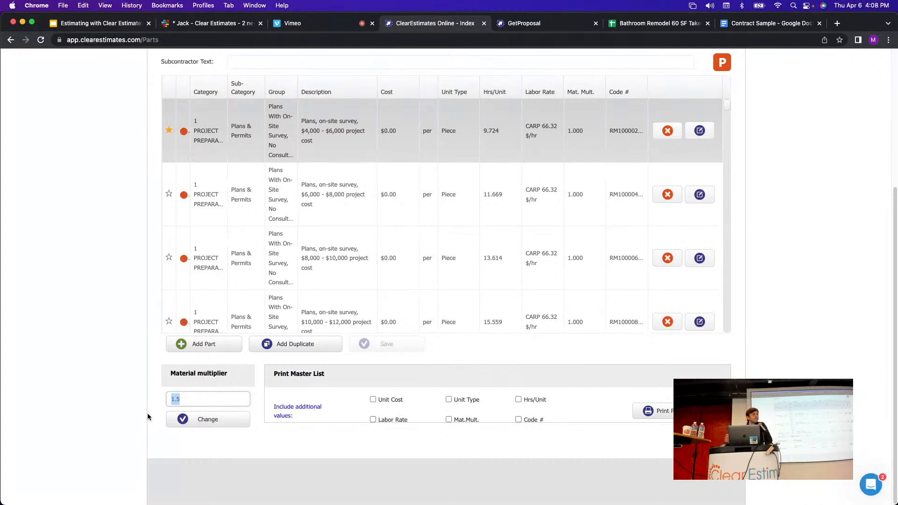
left_click(212, 402)
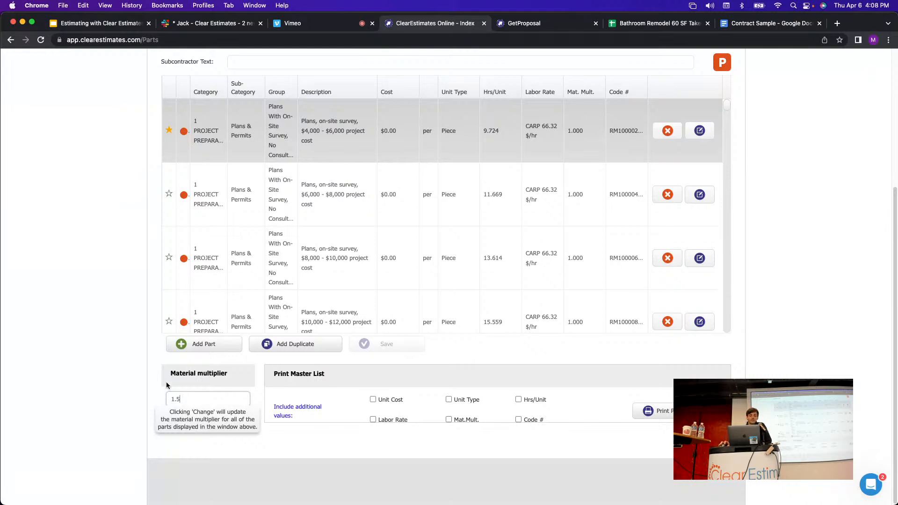
left_click(116, 390)
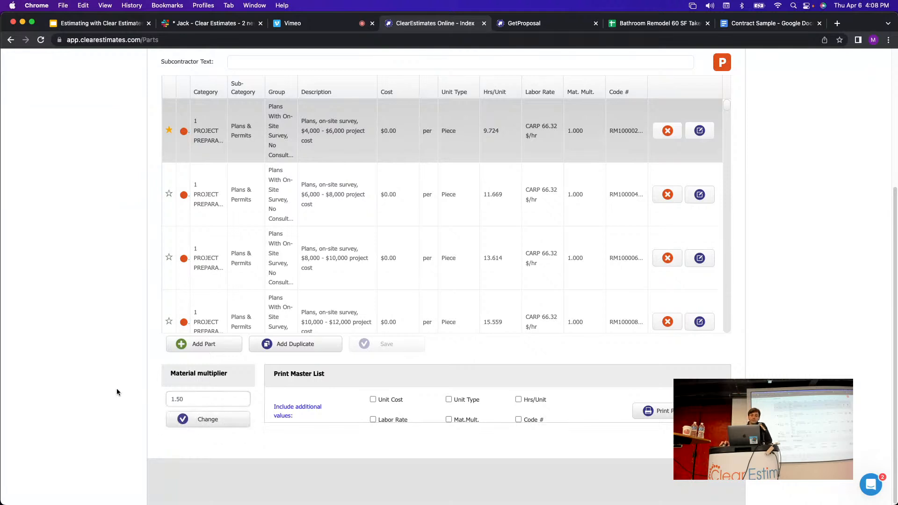
left_click(190, 401)
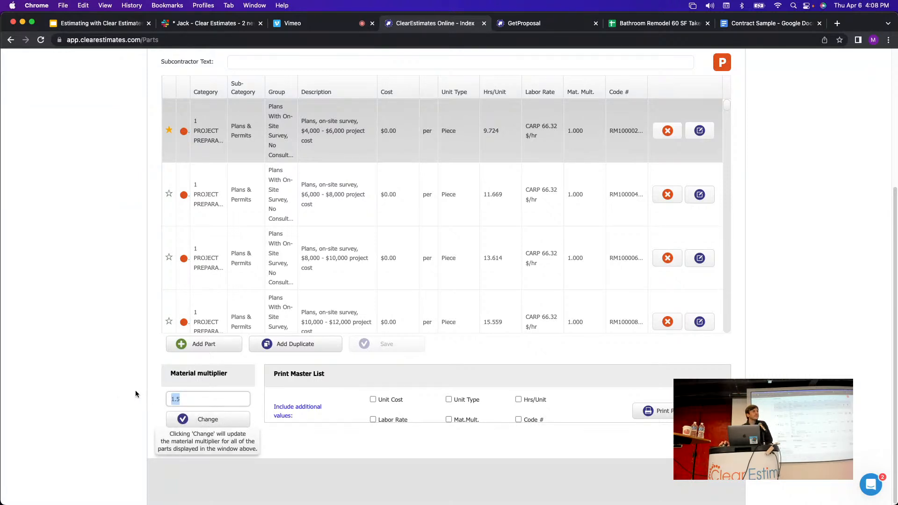
left_click(128, 363)
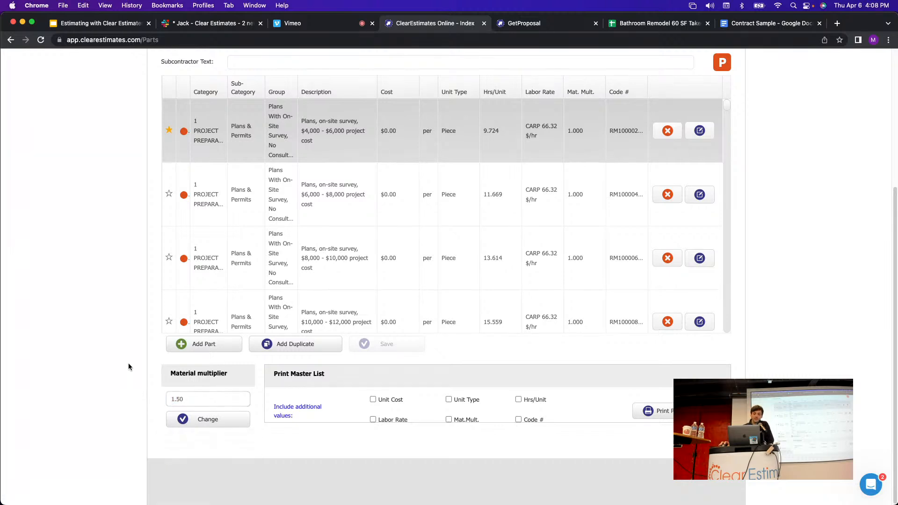
left_click(189, 400)
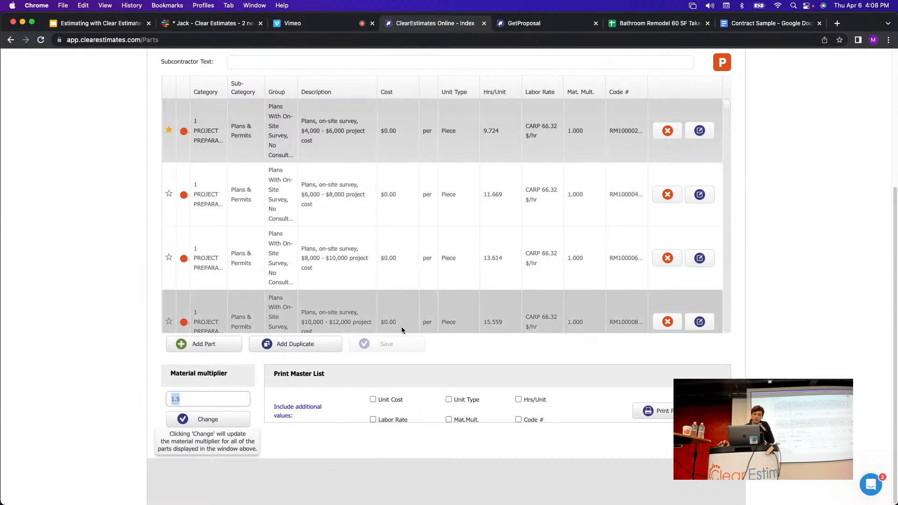
left_click(201, 403)
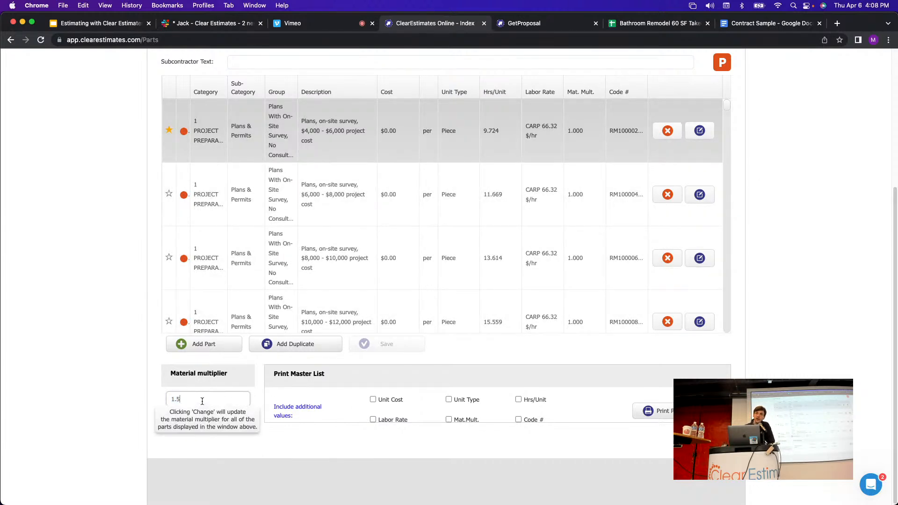
Apply the 1.5 multiplier to all displayed Project Preparation parts and confirm the change.
scroll(132, 296, "up", 5)
left_click(224, 174)
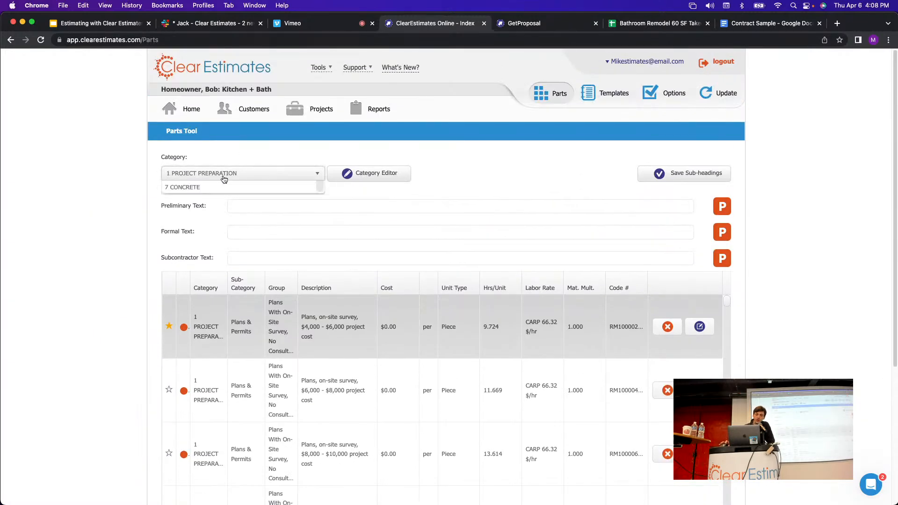
left_click(225, 173)
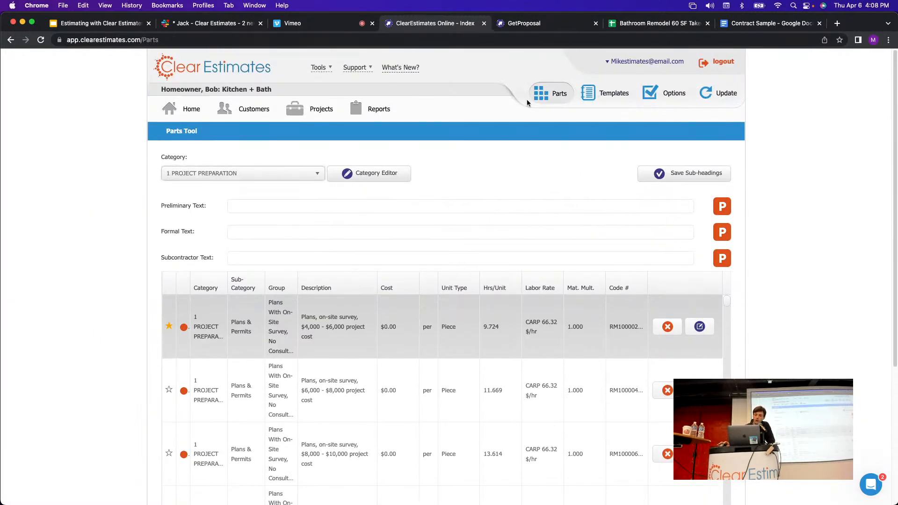
scroll(559, 174, "down", 5)
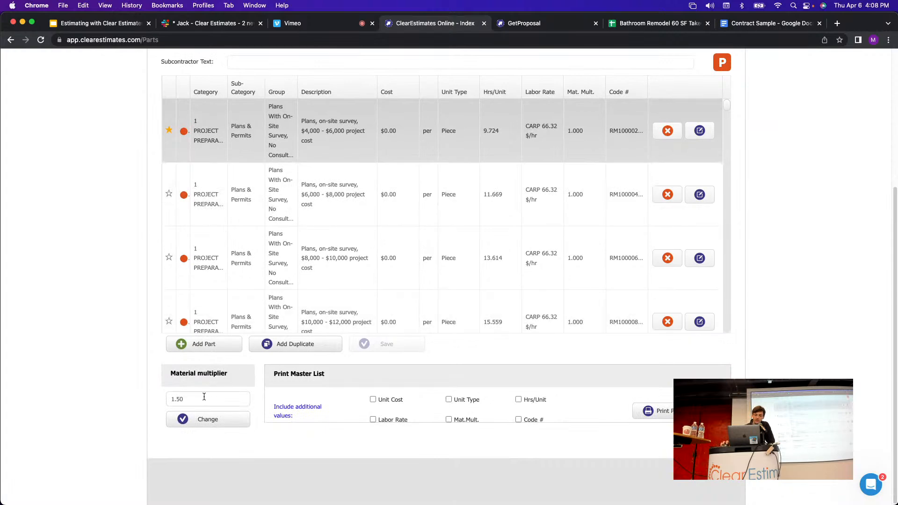
left_click_drag(204, 397, 166, 402)
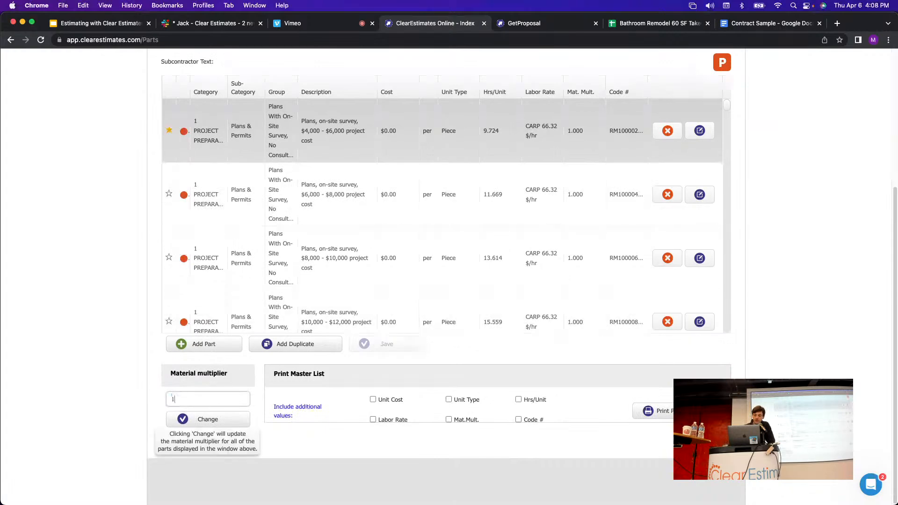
type("1.50")
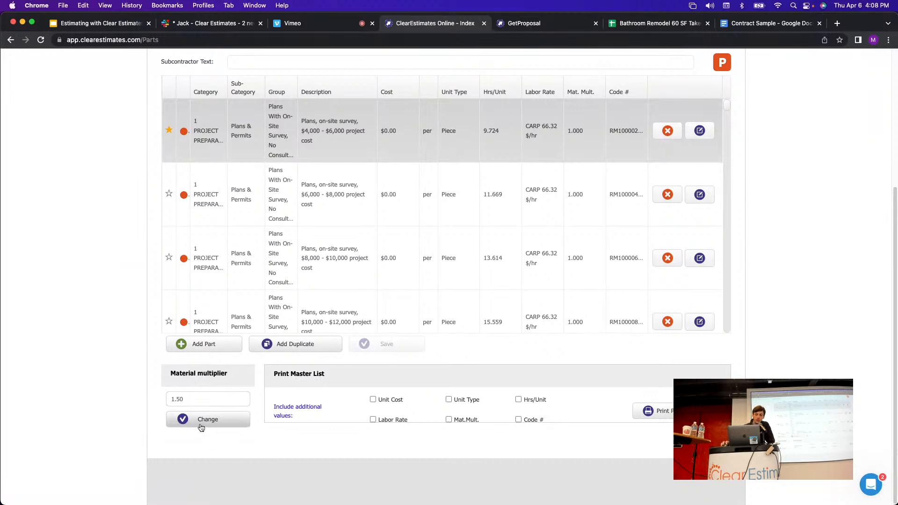
left_click(200, 424)
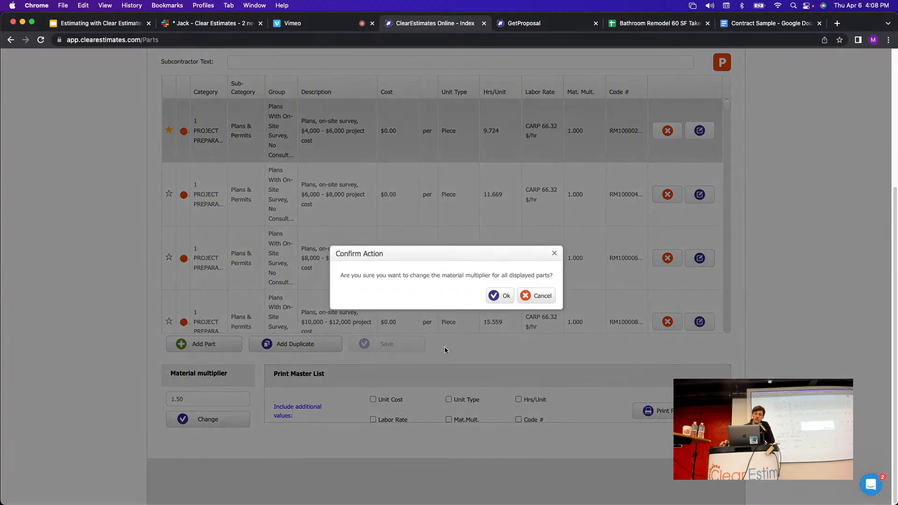
left_click(501, 299)
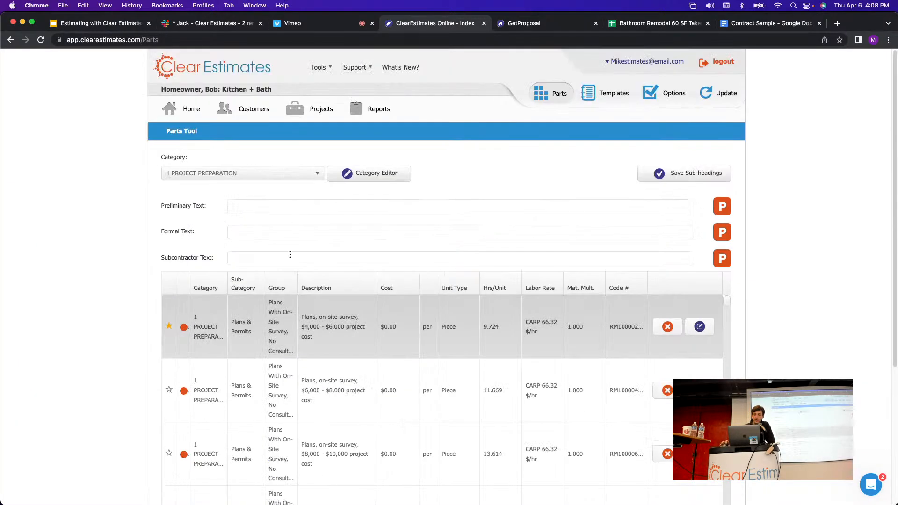
left_click(274, 175)
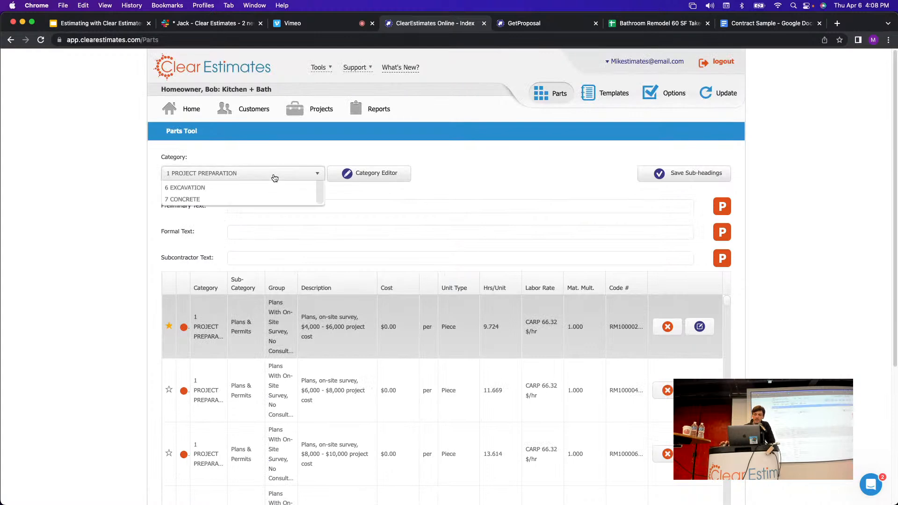
left_click(426, 162)
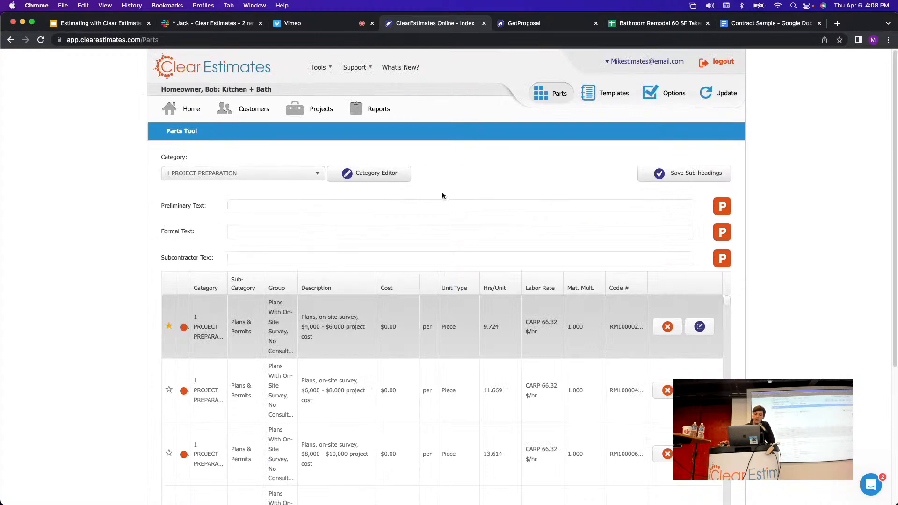
Look over the updated parts list, then return to the Kitchen + Bath project overview.
scroll(426, 211, "down", 5)
scroll(426, 225, "up", 4)
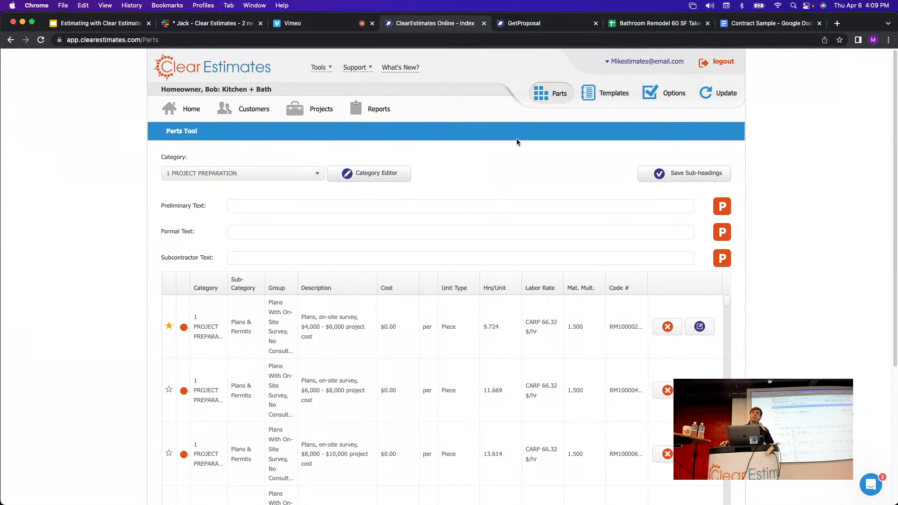
scroll(498, 189, "down", 2)
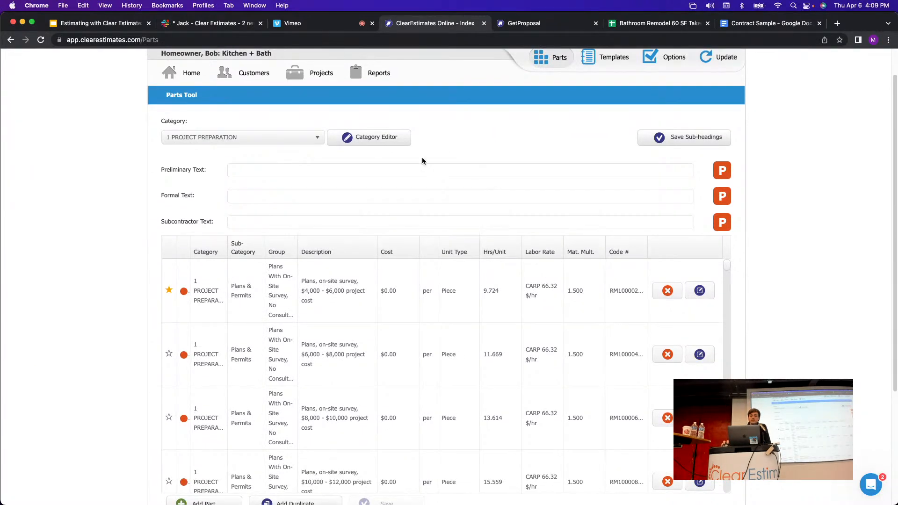
scroll(498, 187, "up", 1)
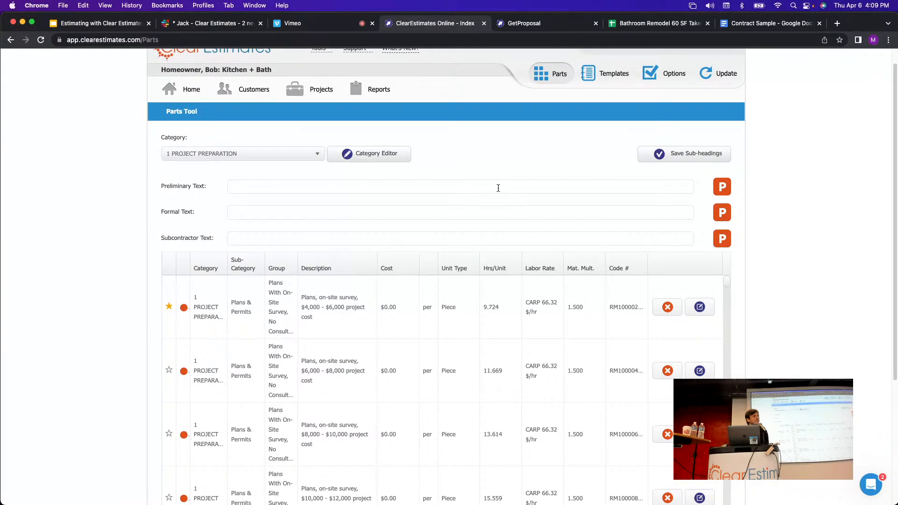
scroll(520, 209, "up", 1)
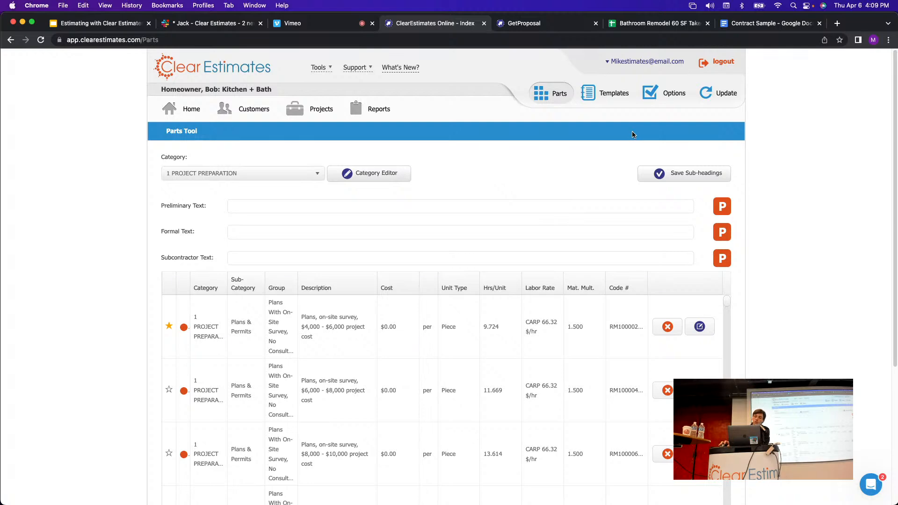
left_click(325, 115)
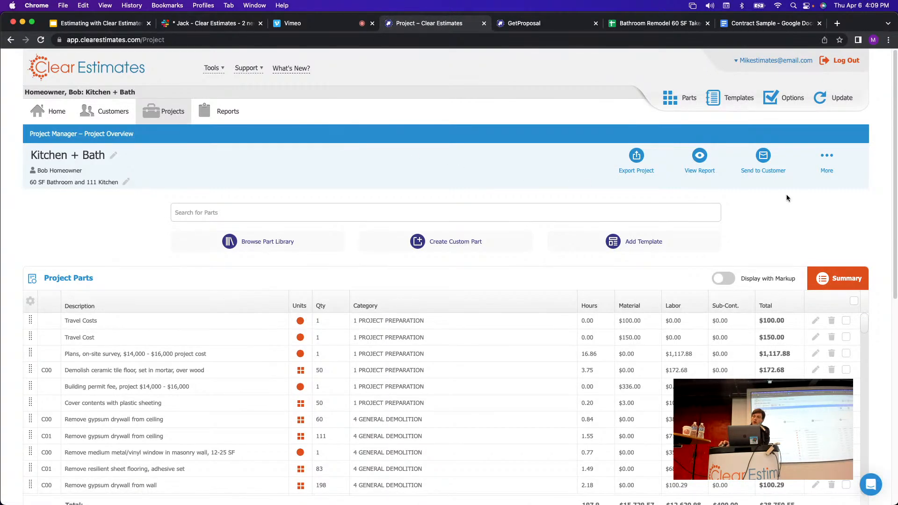
Glance at the project's More actions, then open Options on the My Company Info page.
left_click(827, 157)
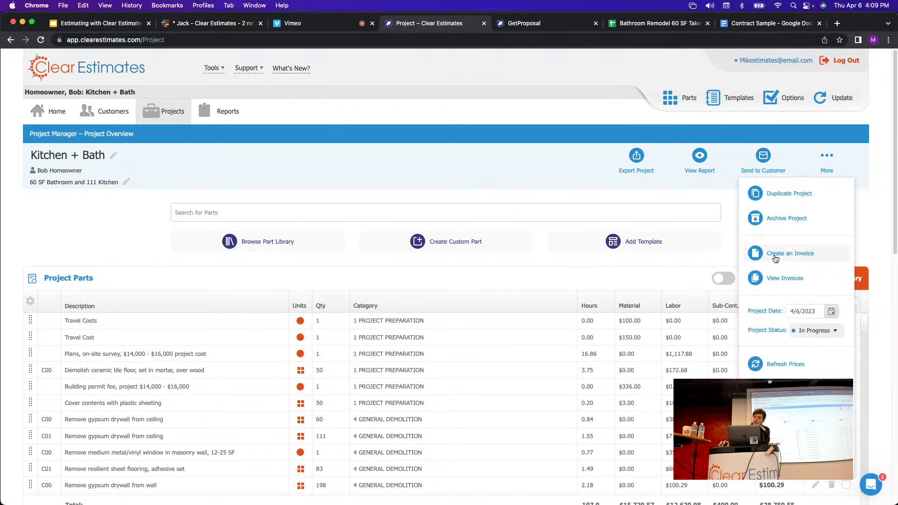
left_click(866, 229)
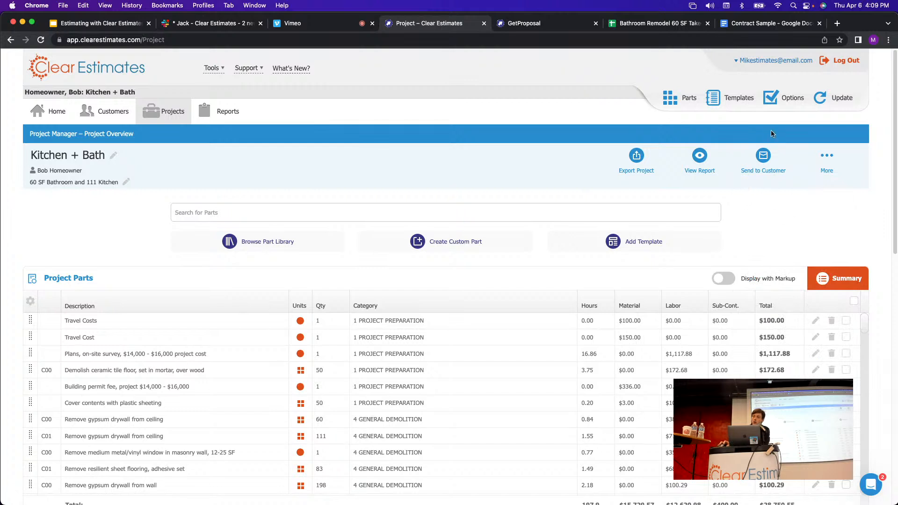
left_click(772, 102)
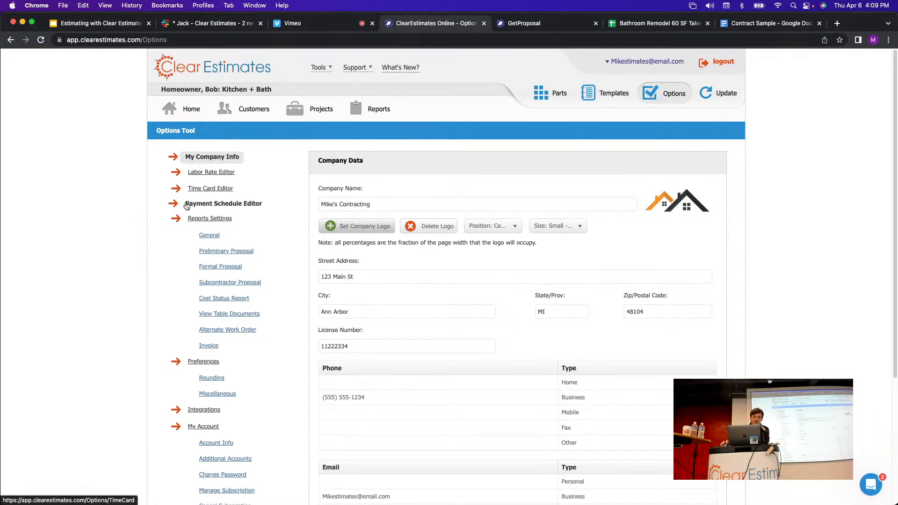
Open the Payment Schedule Editor and review the Standard Payment Schedule in the schedules list.
left_click(219, 204)
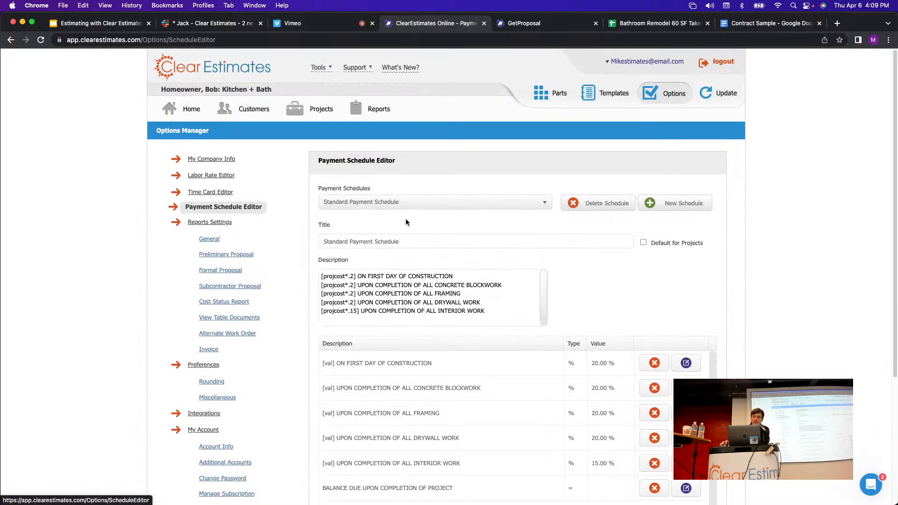
scroll(639, 190, "down", 3)
scroll(637, 203, "up", 2)
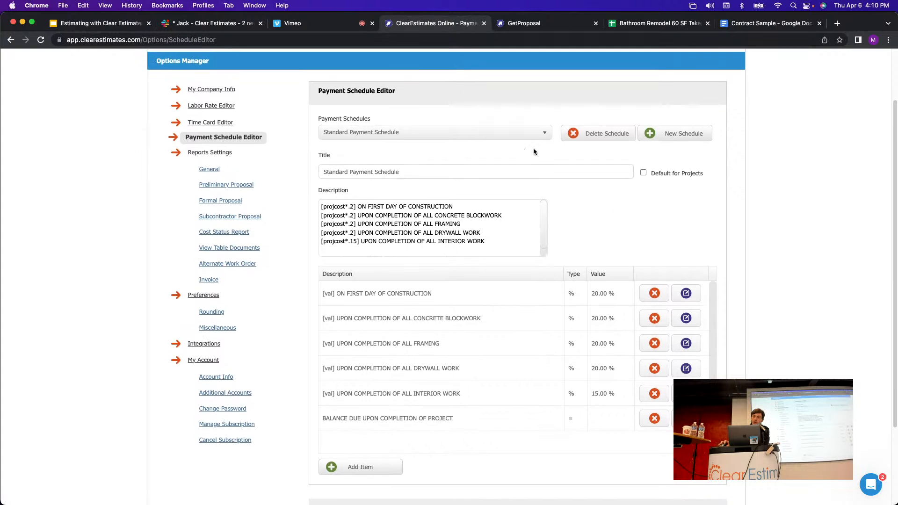
left_click(534, 128)
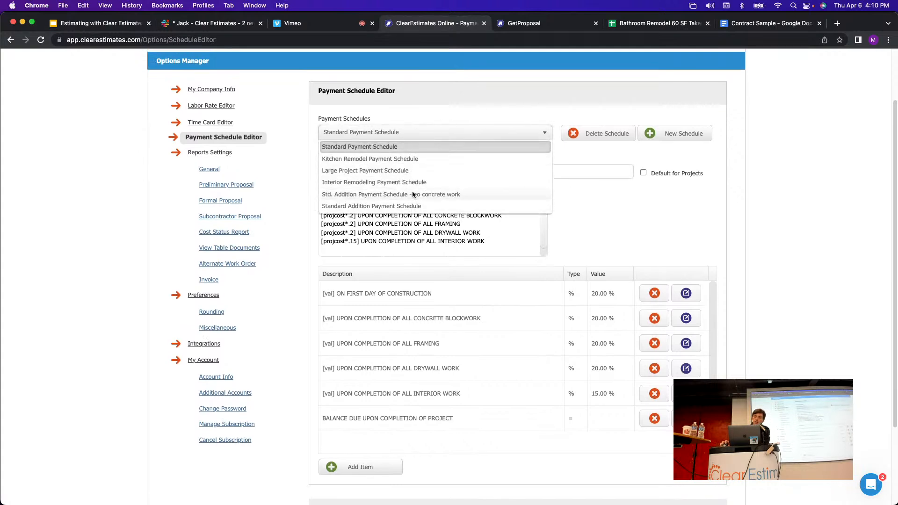
left_click(586, 178)
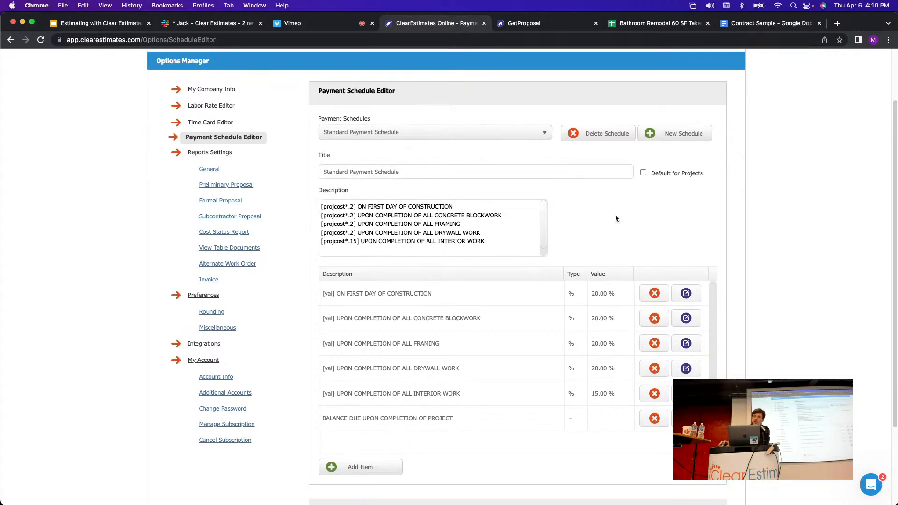
scroll(599, 217, "up", 3)
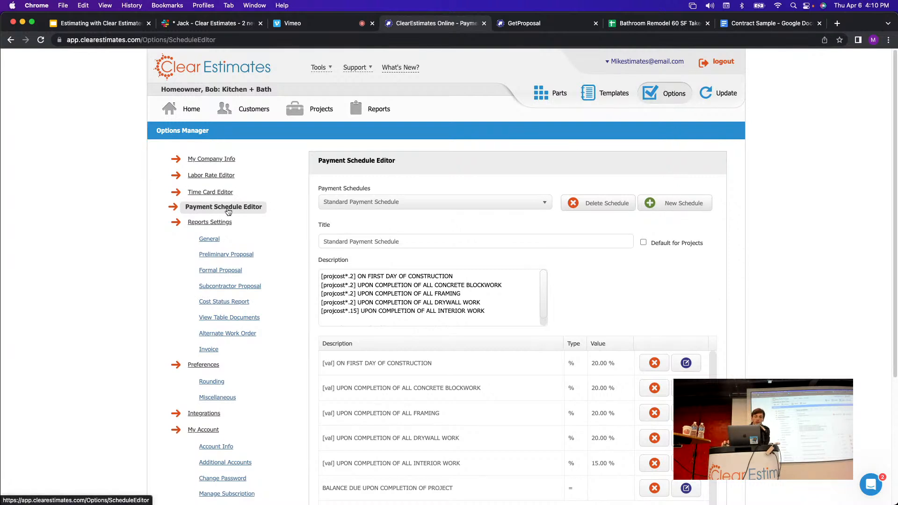
Create a schedule titled 'New Payment Schedule' with no description, and add its first item.
left_click(677, 205)
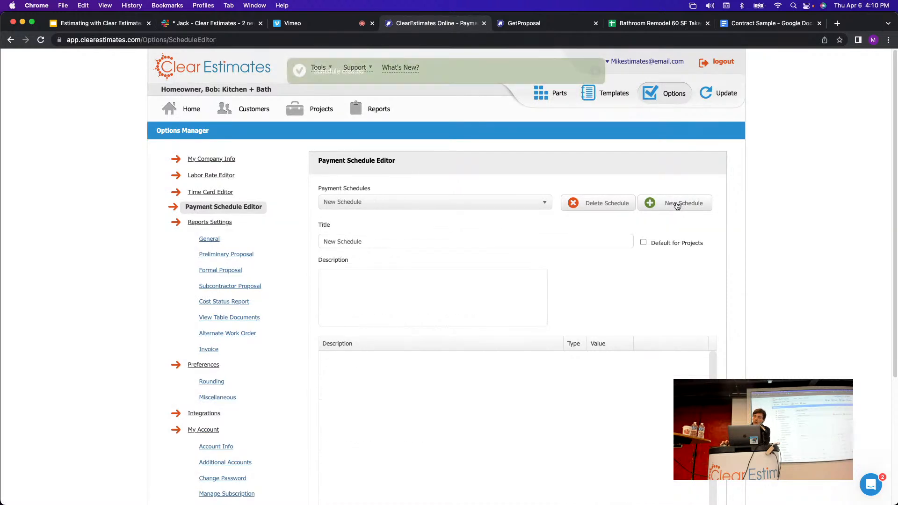
scroll(421, 197, "down", 1)
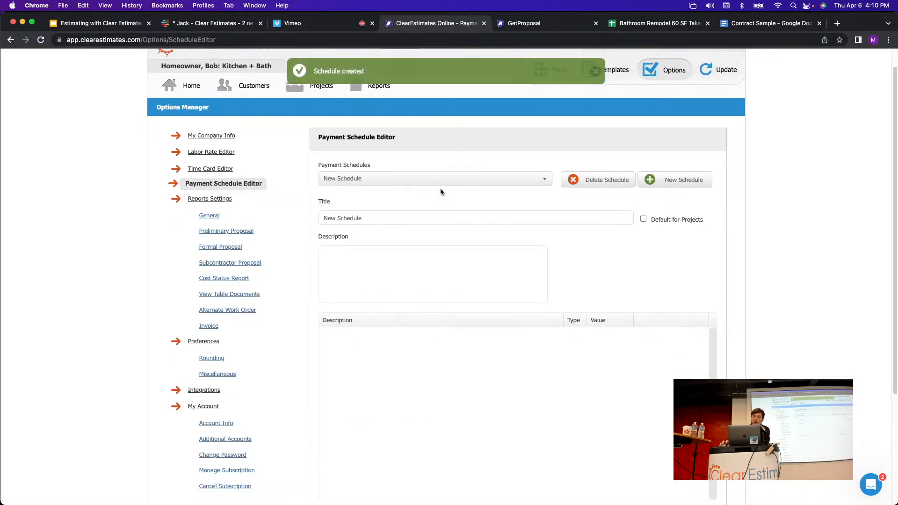
left_click_drag(403, 187, 289, 170)
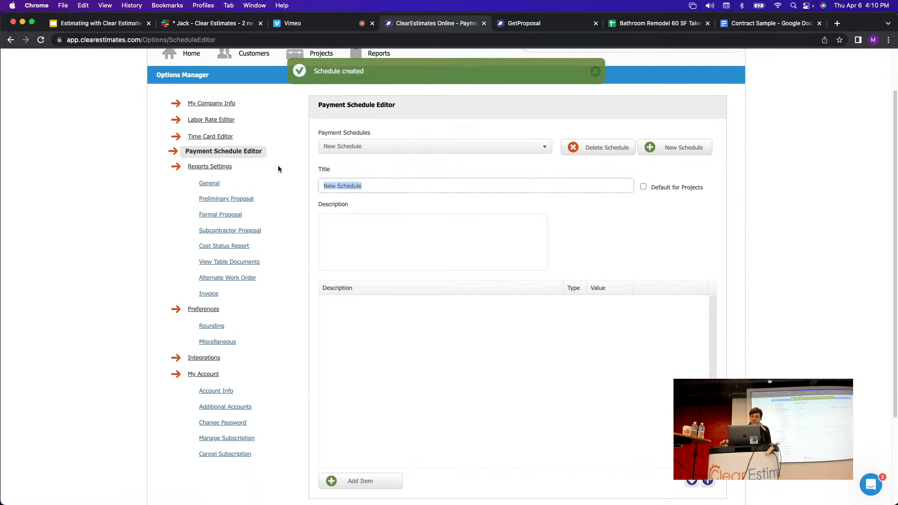
type("New")
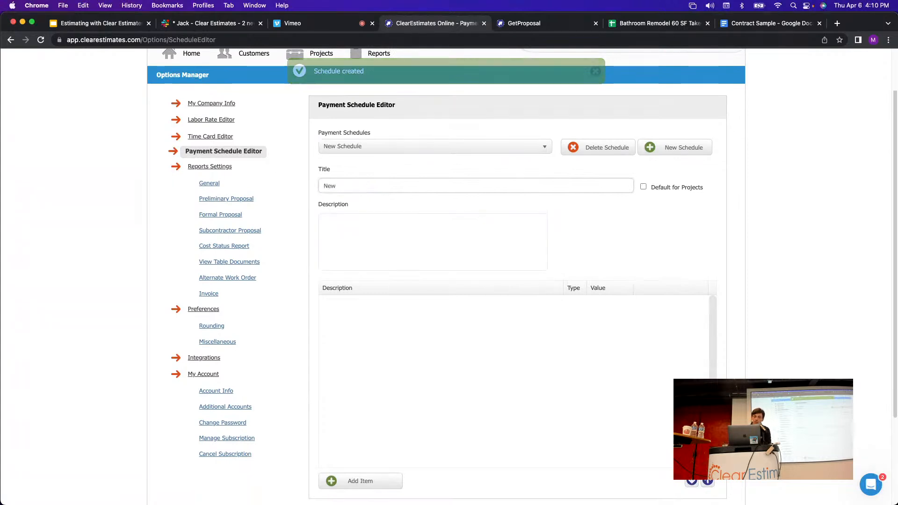
type(" Payme")
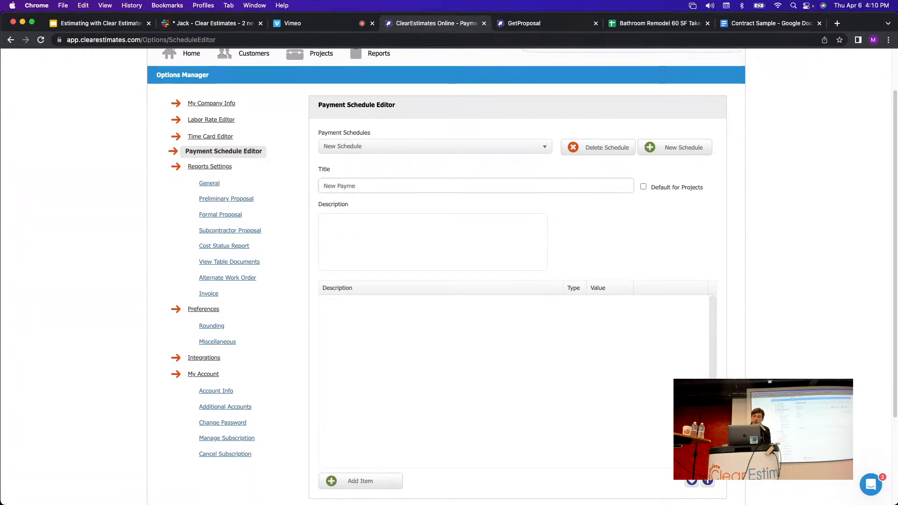
type("nt Schedule")
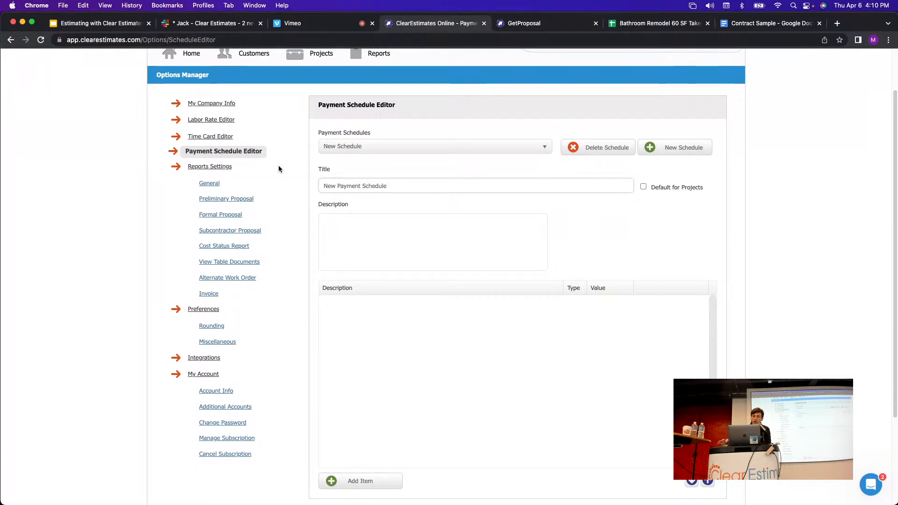
scroll(632, 220, "down", 1)
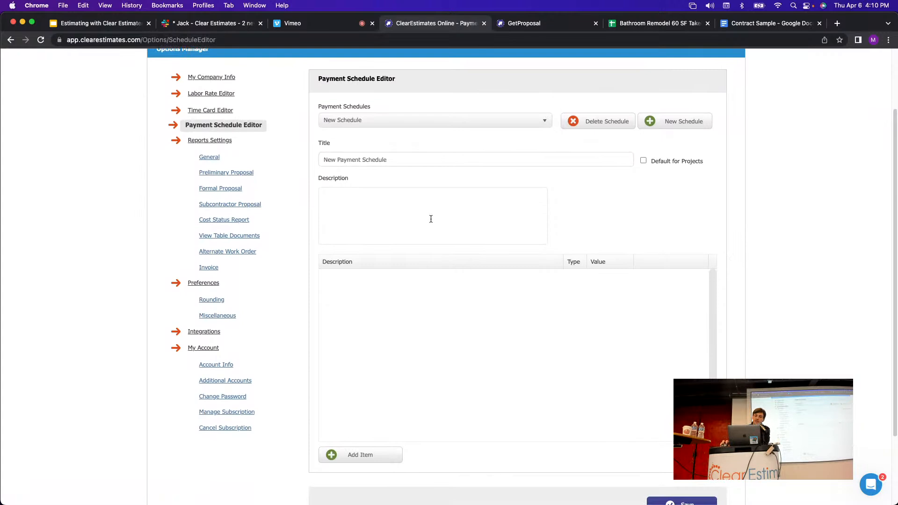
left_click(405, 207)
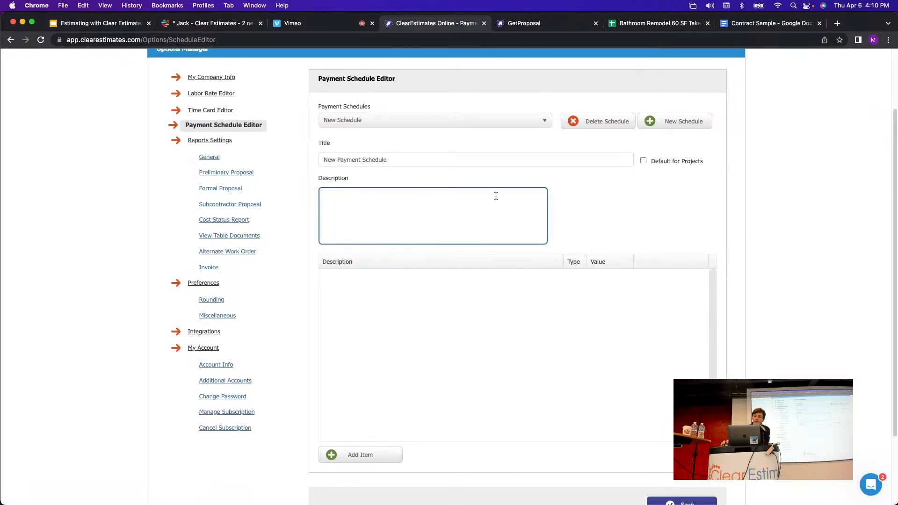
left_click(623, 216)
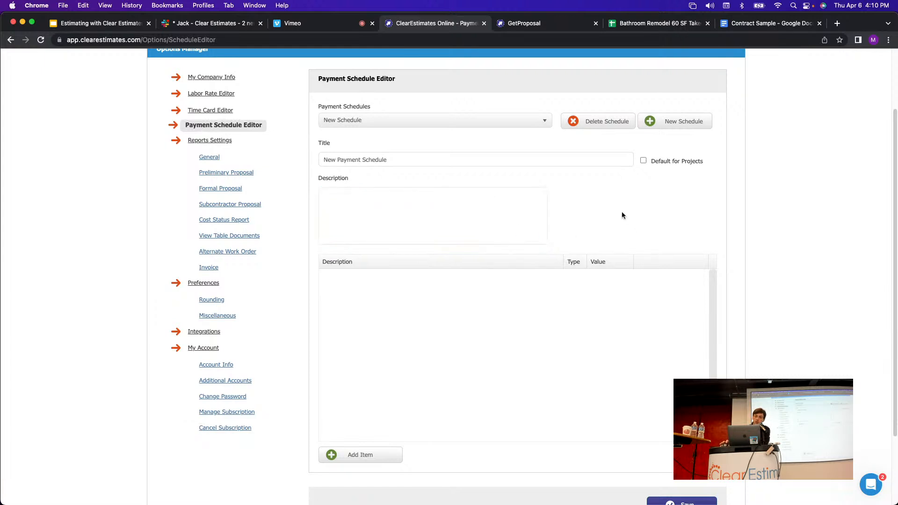
scroll(580, 217, "down", 2)
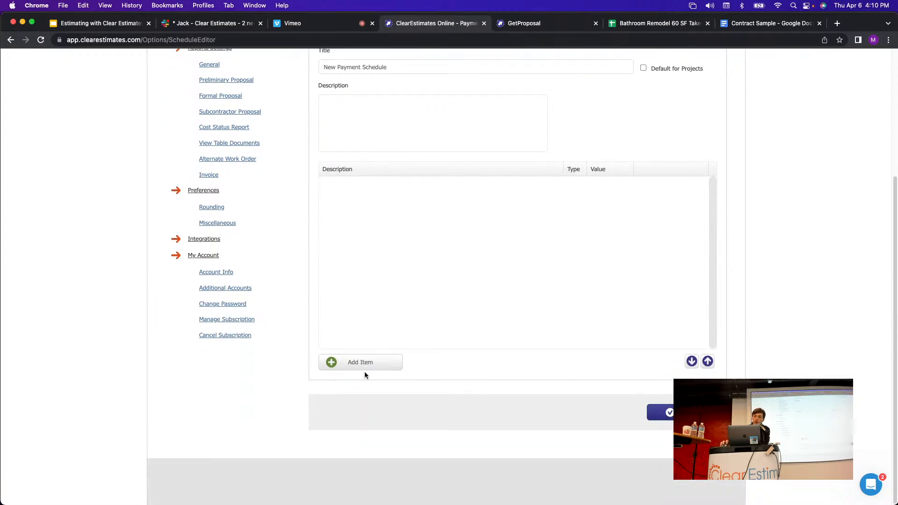
left_click(355, 363)
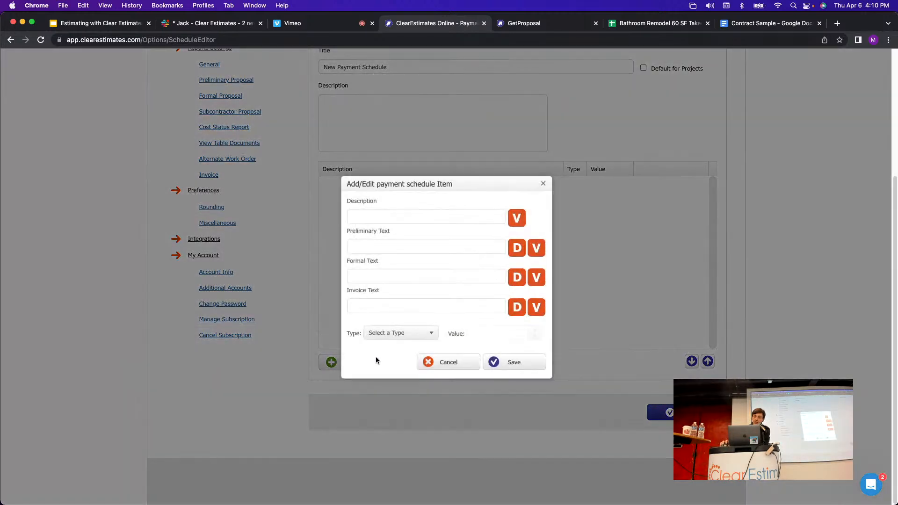
Describe the item as Initial Deposit, with type Percentage of and a value of 25 %.
left_click(395, 219)
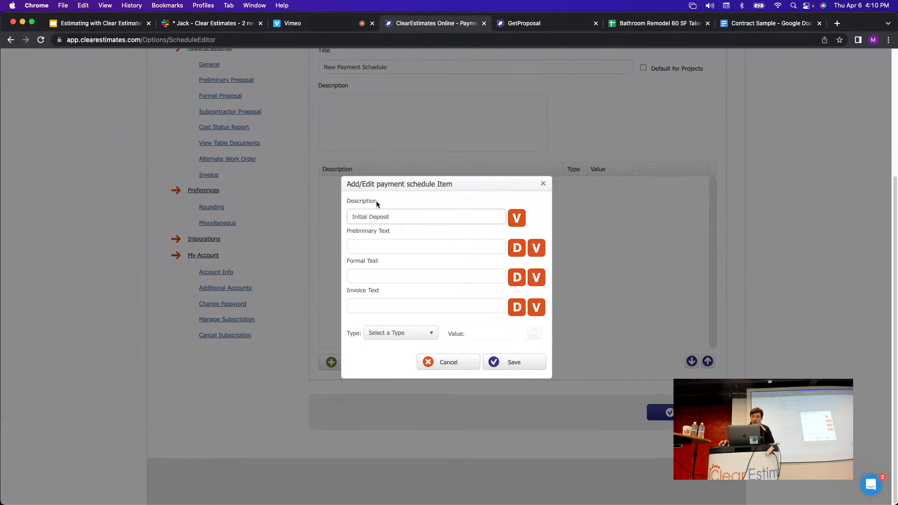
left_click(404, 336)
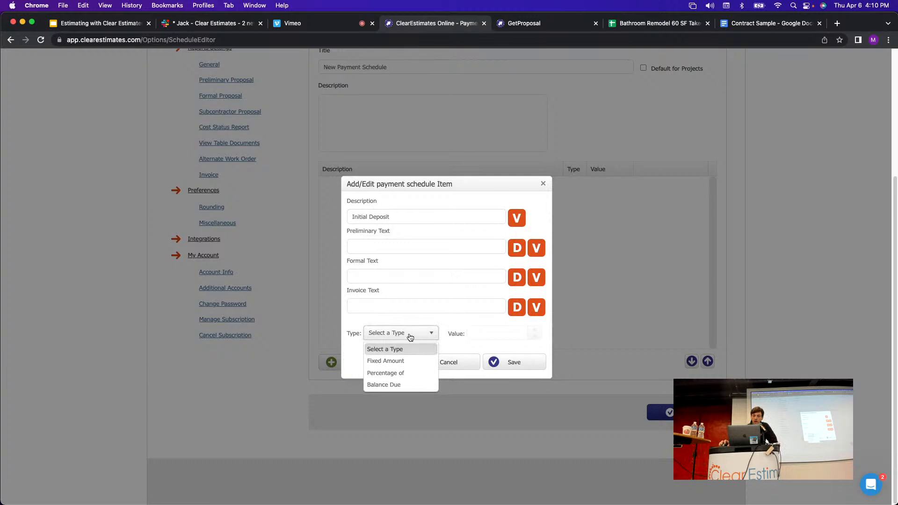
left_click(412, 337)
left_click(408, 336)
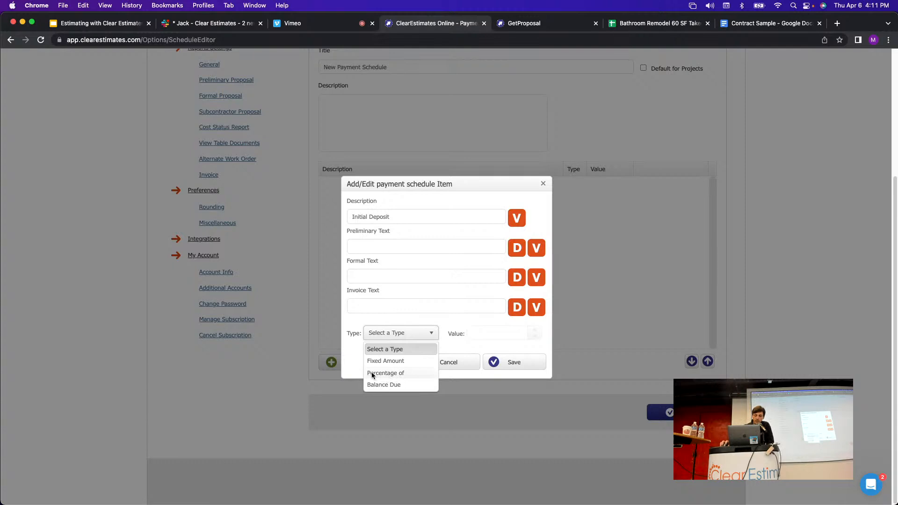
left_click(386, 374)
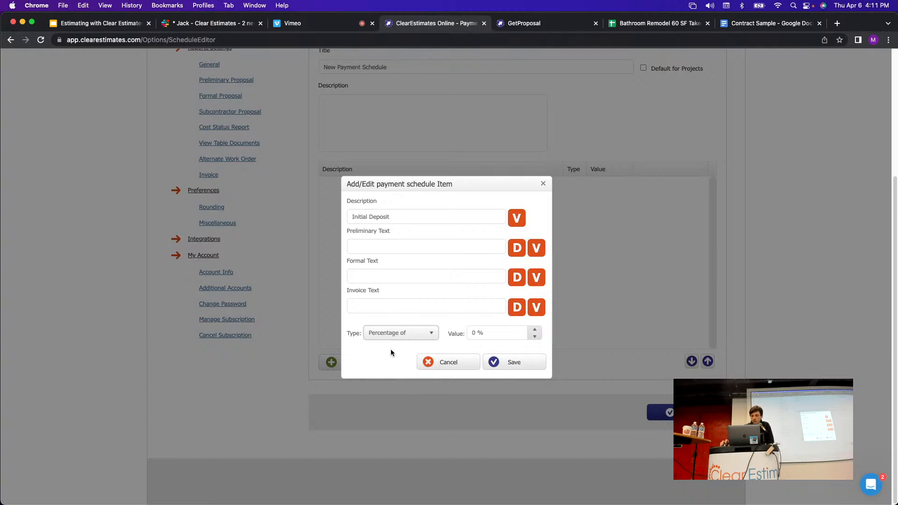
left_click(469, 334)
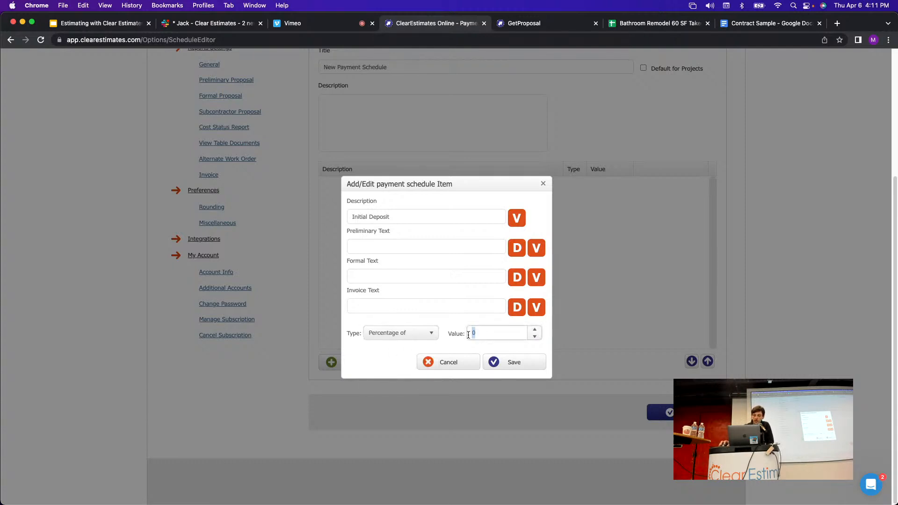
type("25")
left_click(458, 333)
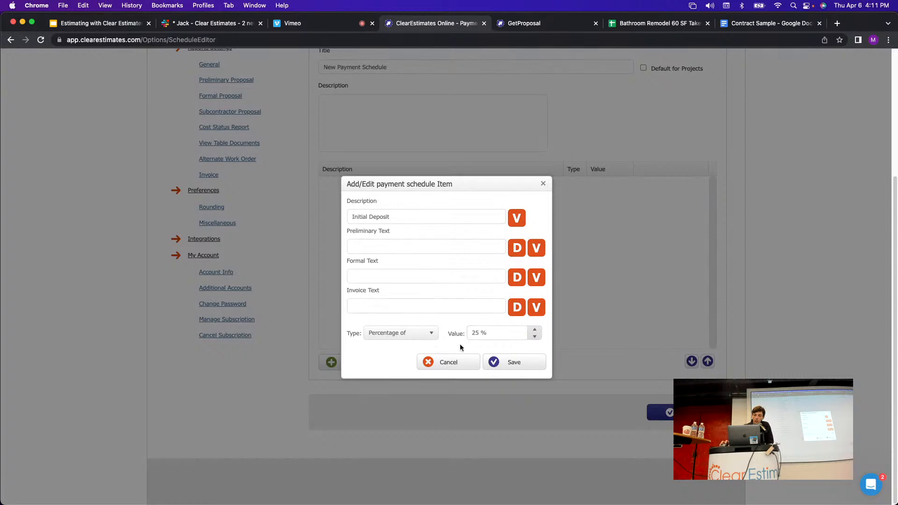
left_click(428, 217)
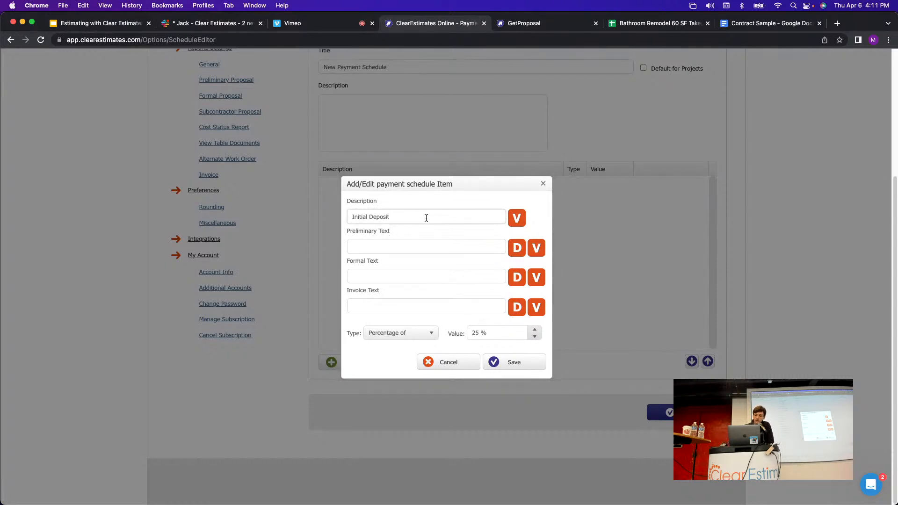
Add [val] to the Initial Deposit description and copy it into the preliminary, formal and invoice texts.
left_click(517, 218)
left_click_drag(404, 218, 392, 218)
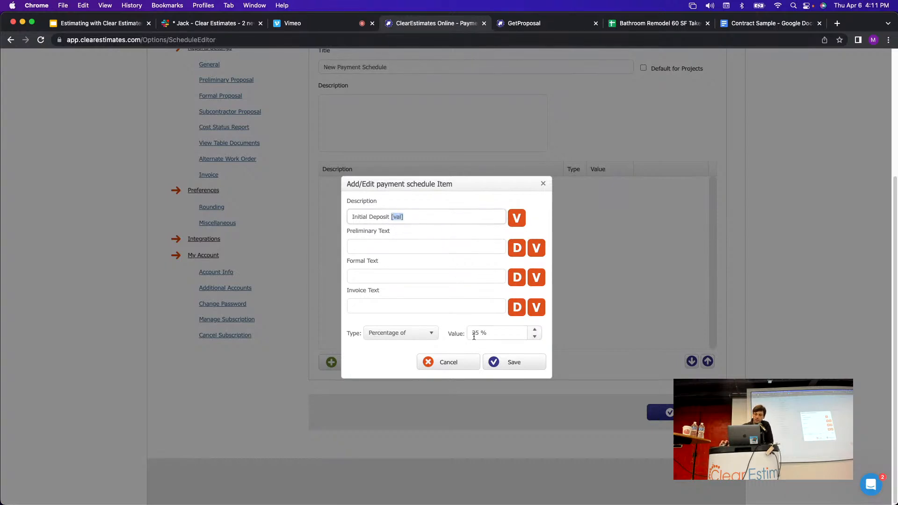
left_click(419, 219)
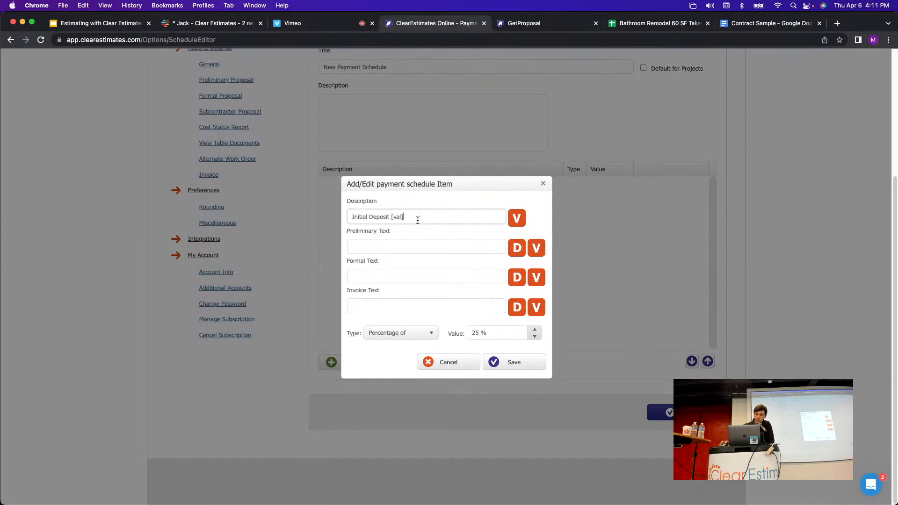
left_click(414, 247)
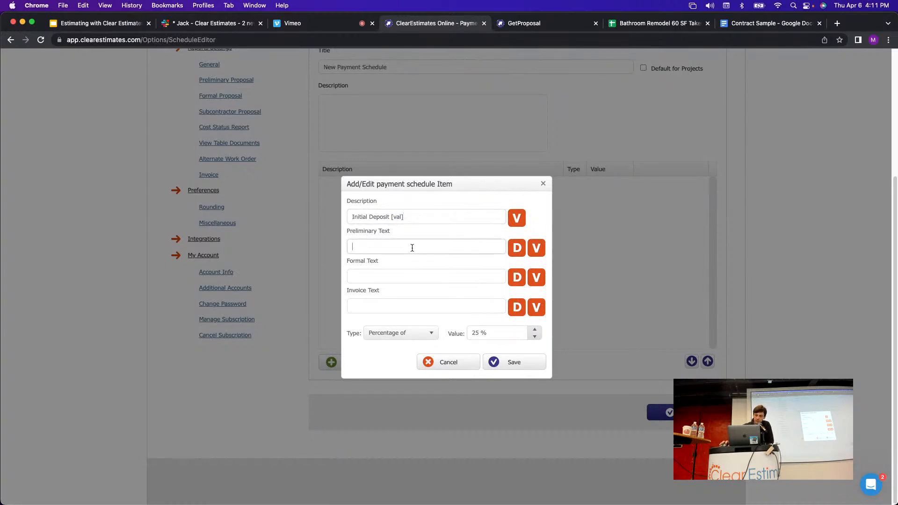
left_click(415, 273)
left_click(422, 306)
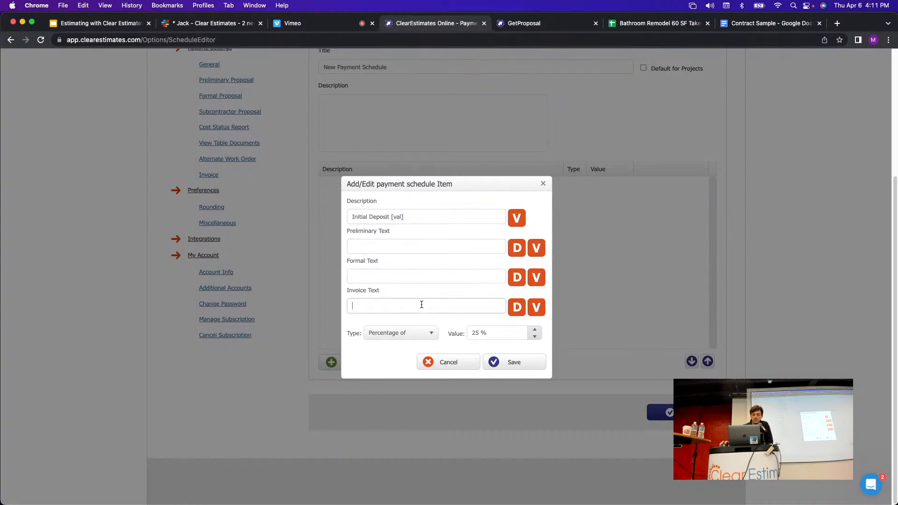
left_click(420, 246)
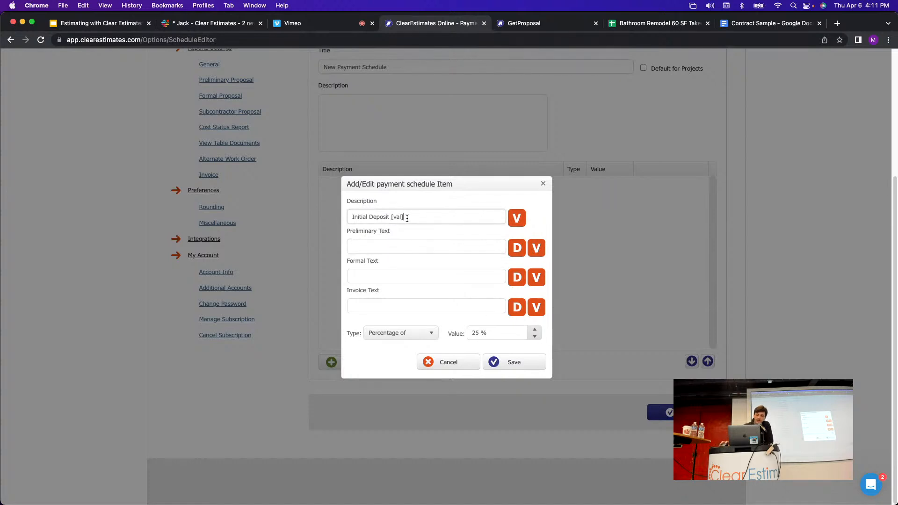
left_click_drag(405, 217, 391, 217)
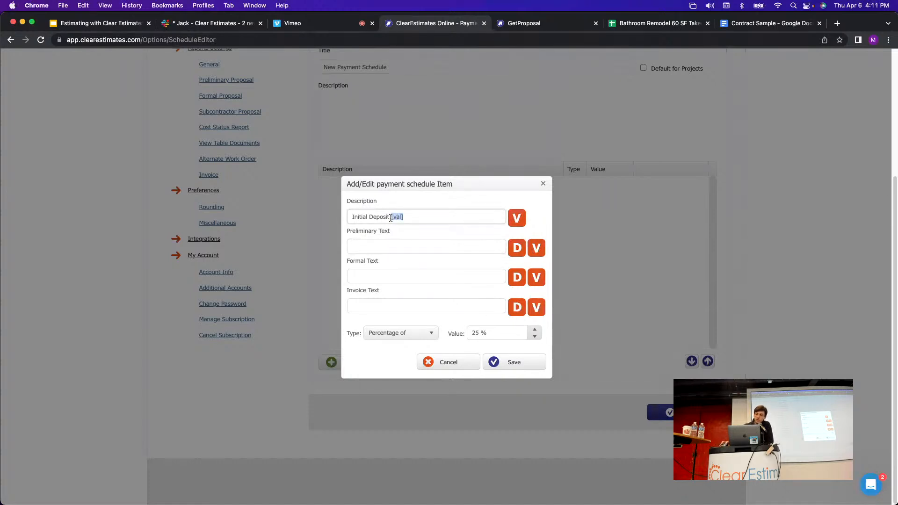
left_click(464, 247)
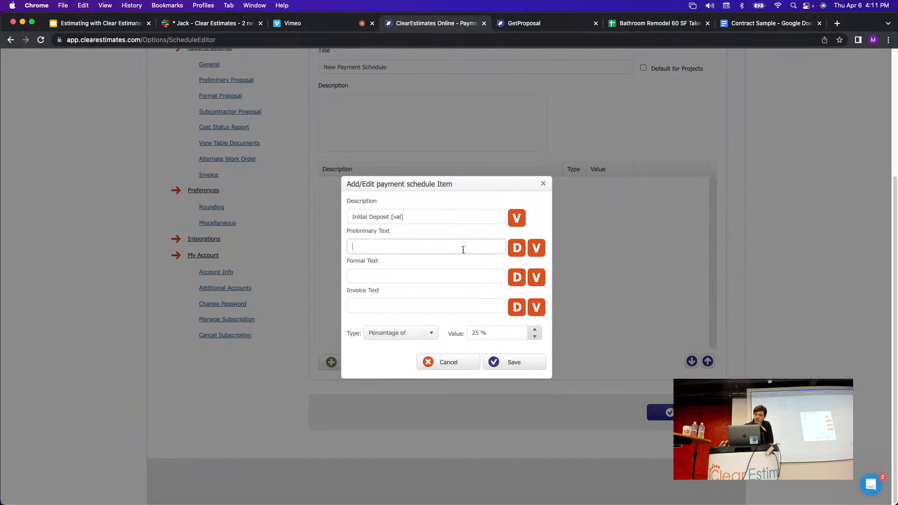
left_click(518, 252)
left_click(517, 278)
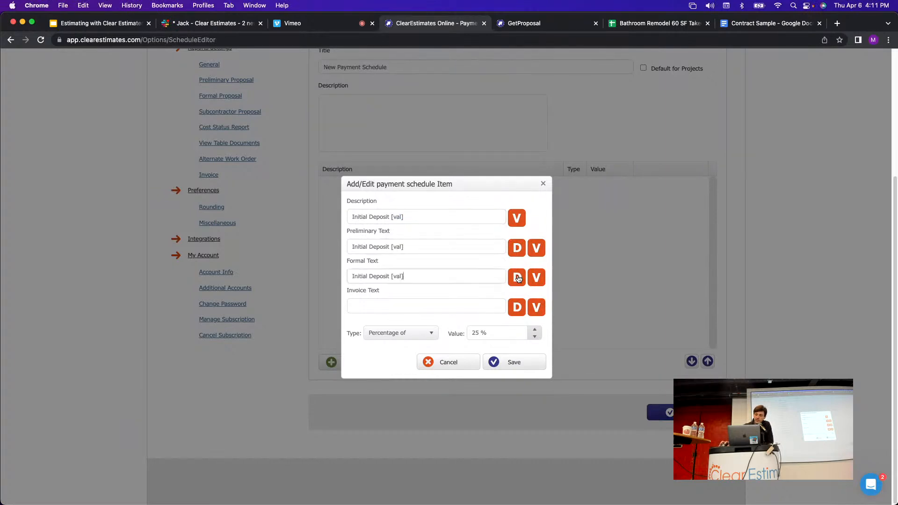
left_click(518, 308)
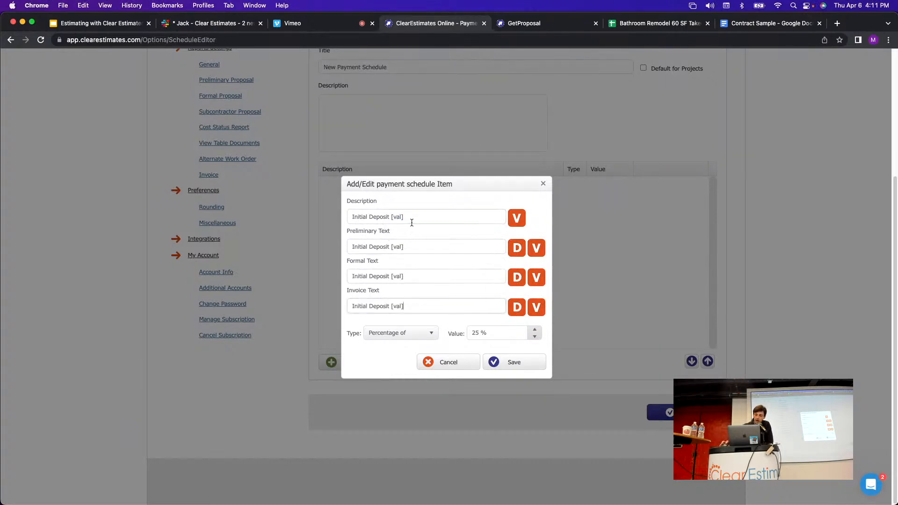
Move [val] to the front of the description and delete a trailing placeholder.
left_click_drag(411, 219, 351, 217)
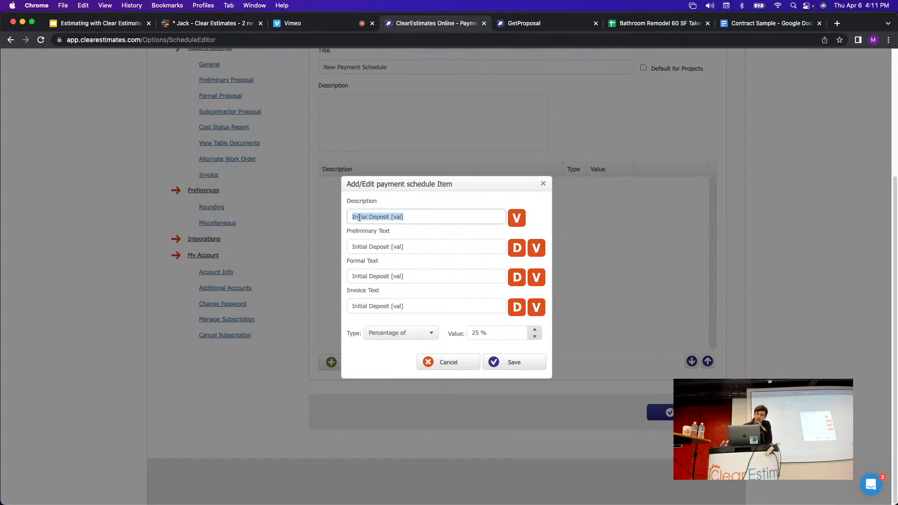
left_click(383, 217)
left_click_drag(389, 216, 346, 219)
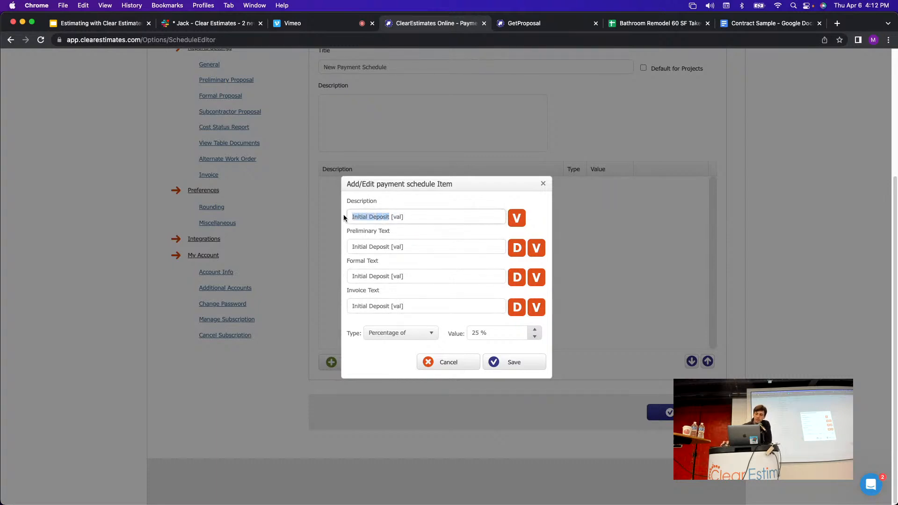
left_click_drag(414, 219, 394, 215)
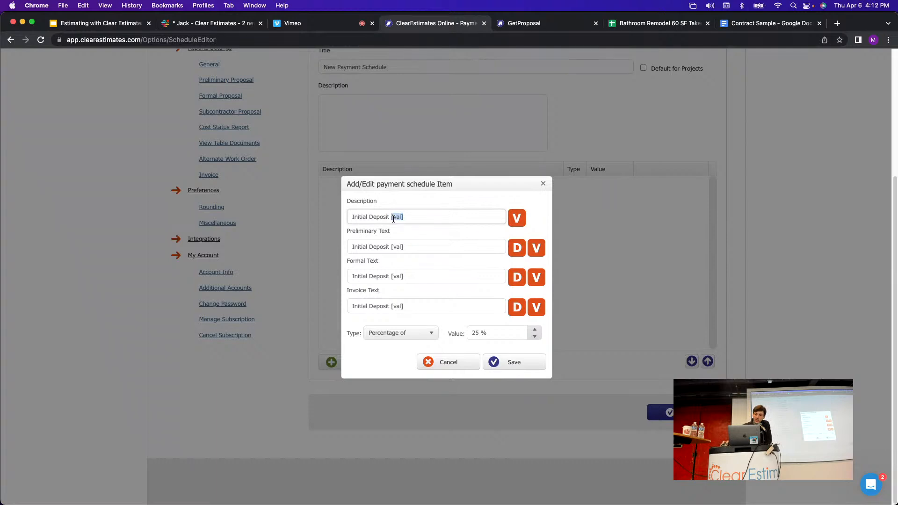
key("super+x")
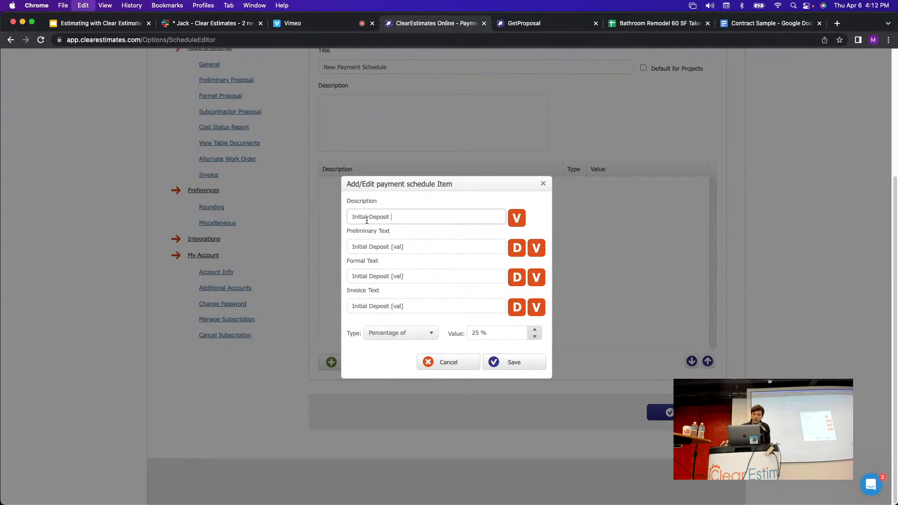
left_click(355, 218)
key("super+v")
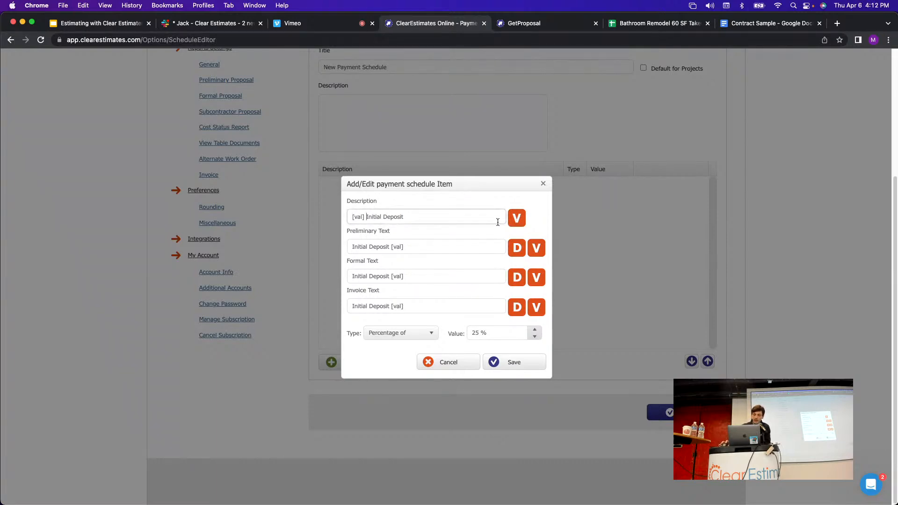
left_click(404, 247)
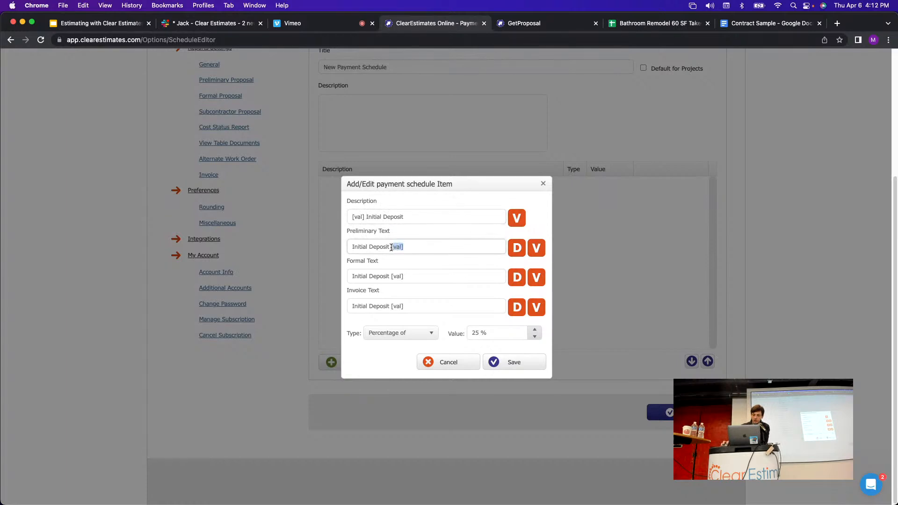
left_click_drag(411, 279, 396, 307)
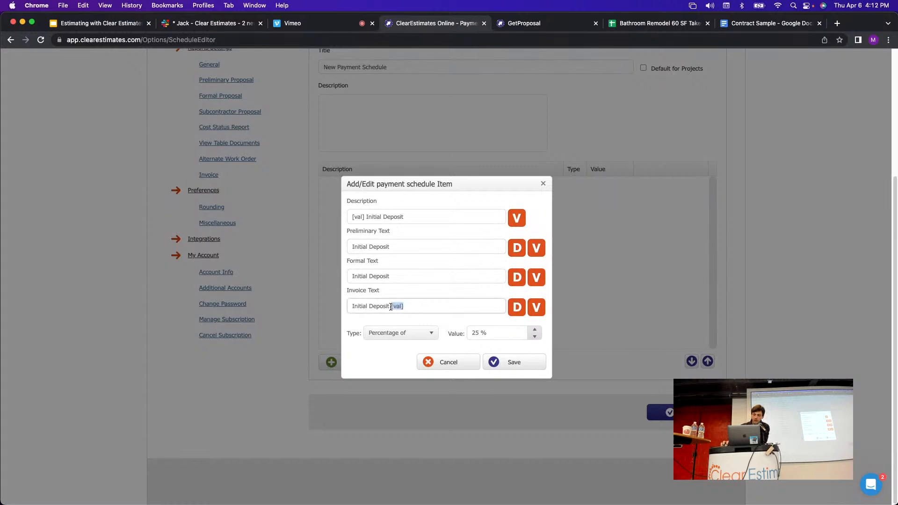
key("BackSpace")
Put [val] at the start of the preliminary, formal and invoice texts, then save the item.
left_click(354, 247)
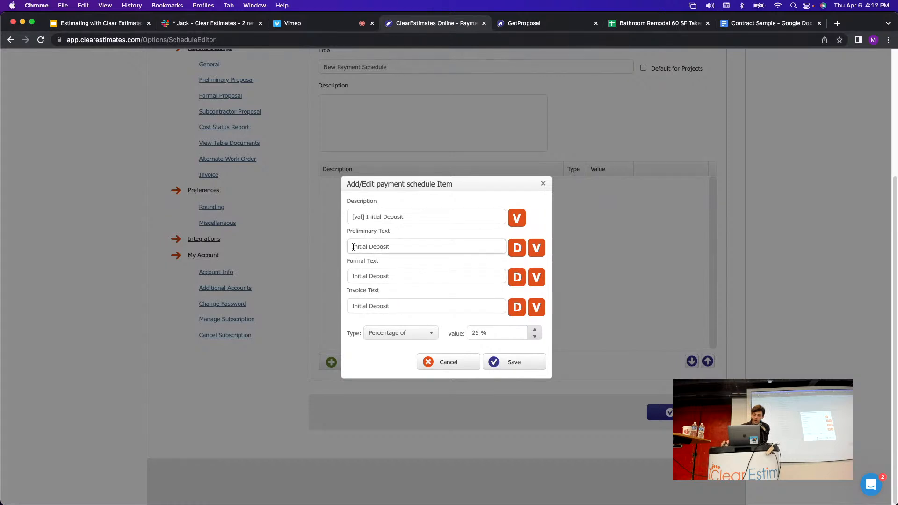
left_click(535, 248)
left_click(352, 277)
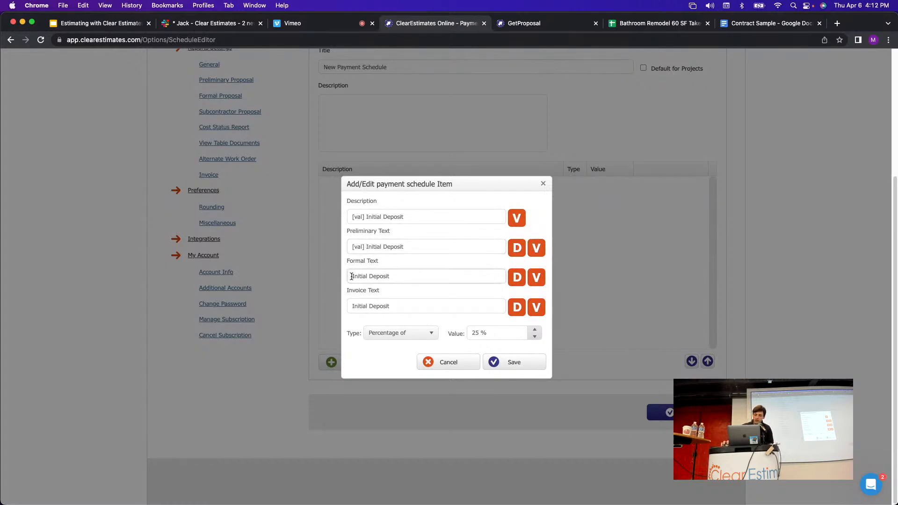
left_click(533, 277)
left_click(352, 308)
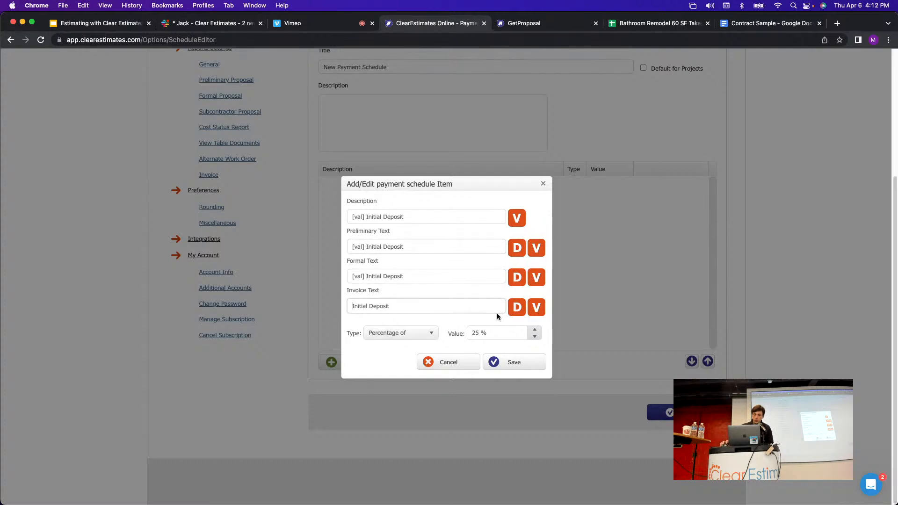
left_click(537, 308)
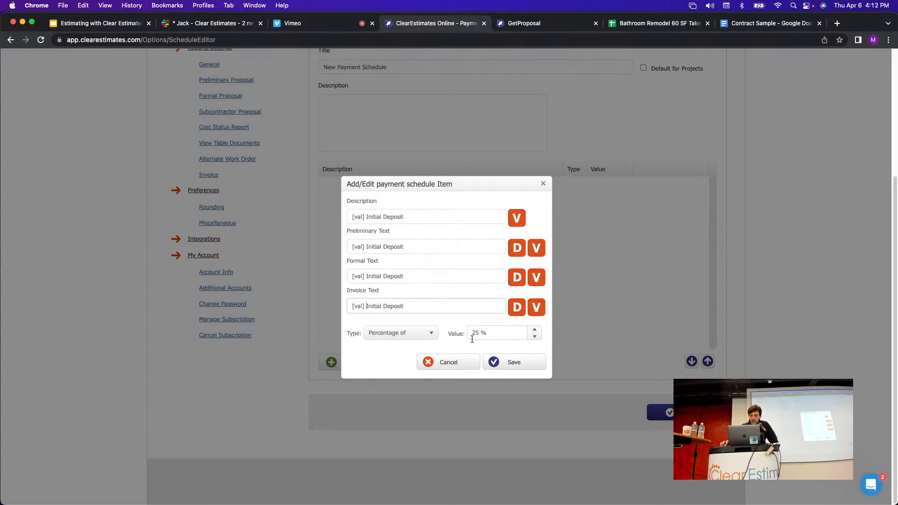
left_click(522, 363)
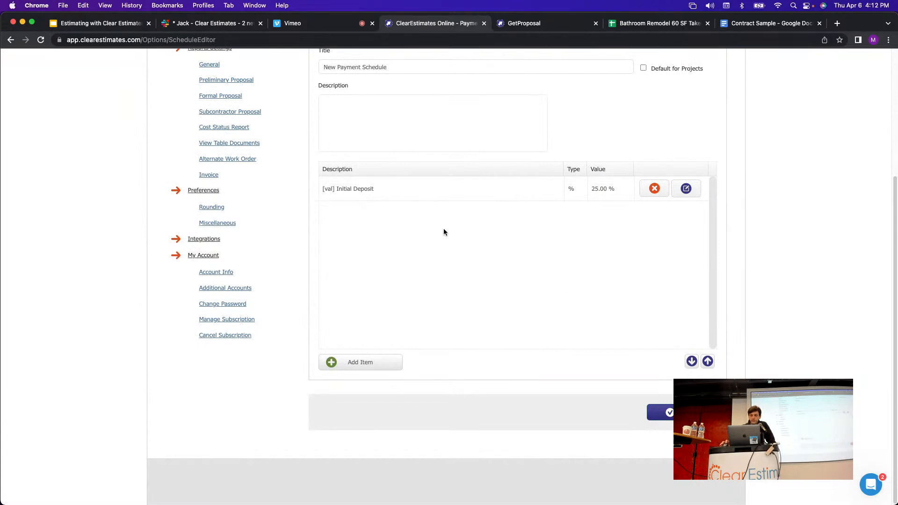
Start a second item, '2 Week Checkin', as a 25% Percentage of payment.
scroll(496, 274, "up", 1)
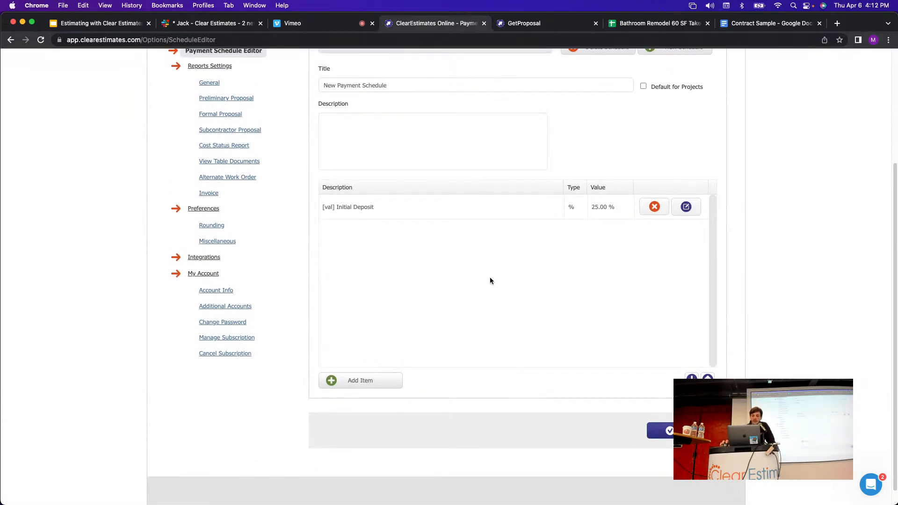
left_click(369, 383)
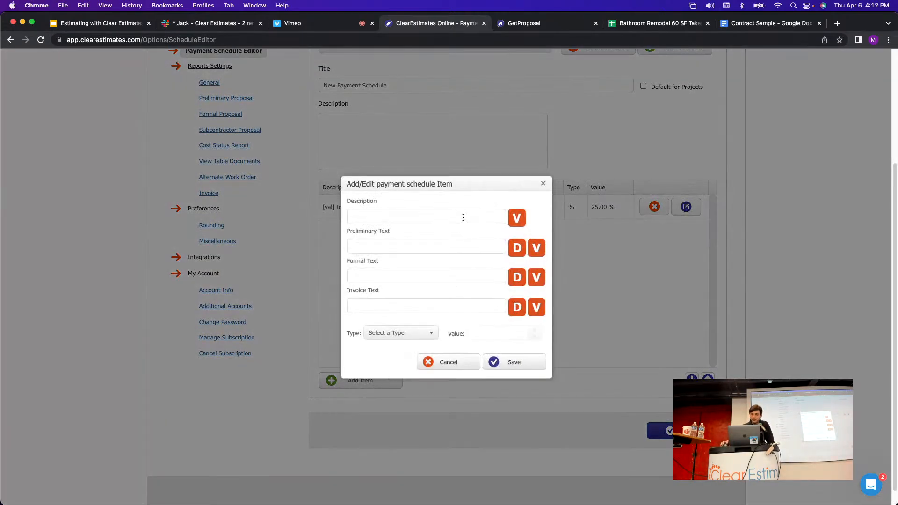
left_click(463, 216)
type("2 W")
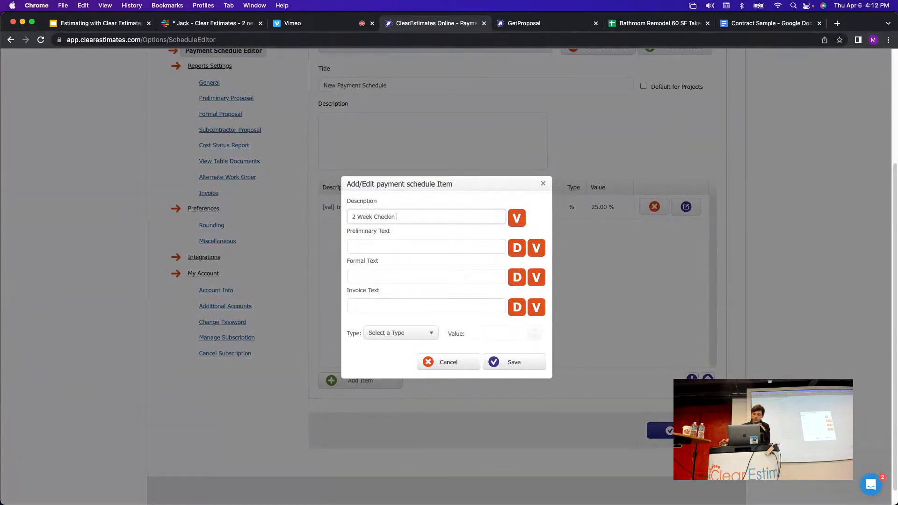
type("eek Checkin")
left_click(419, 333)
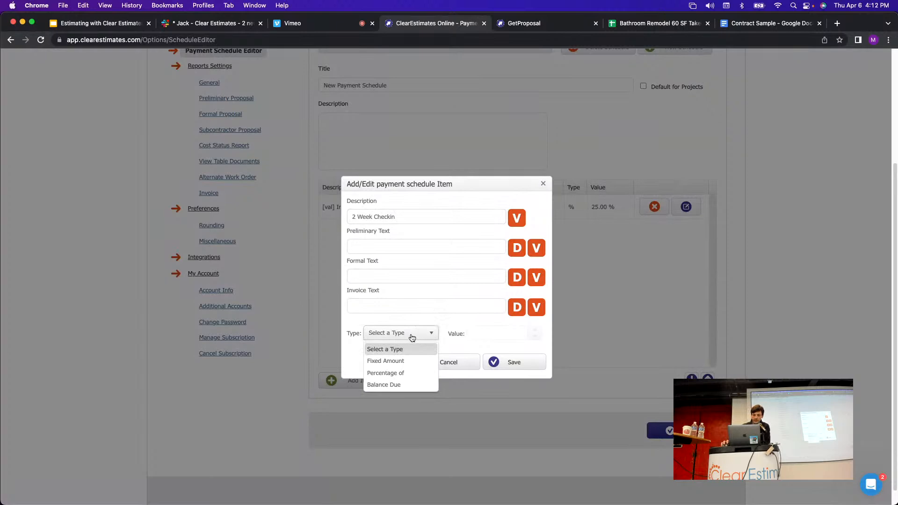
left_click(395, 373)
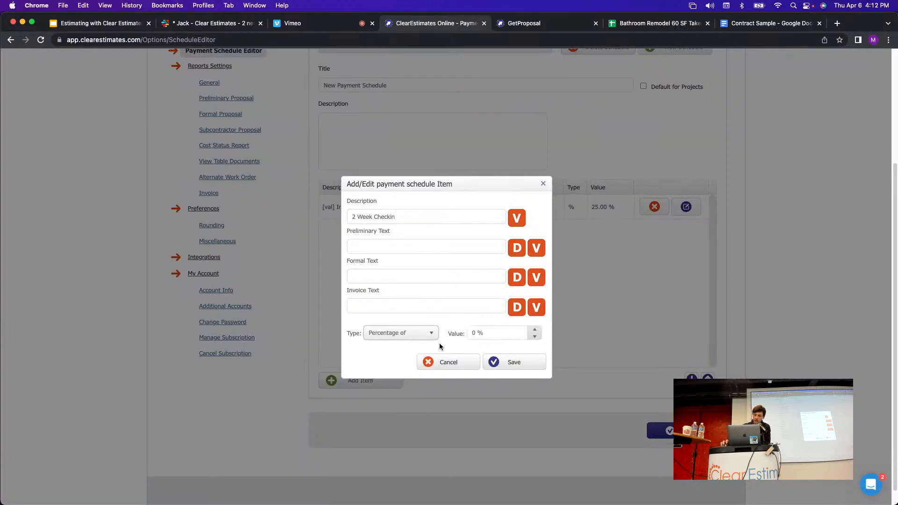
left_click(417, 335)
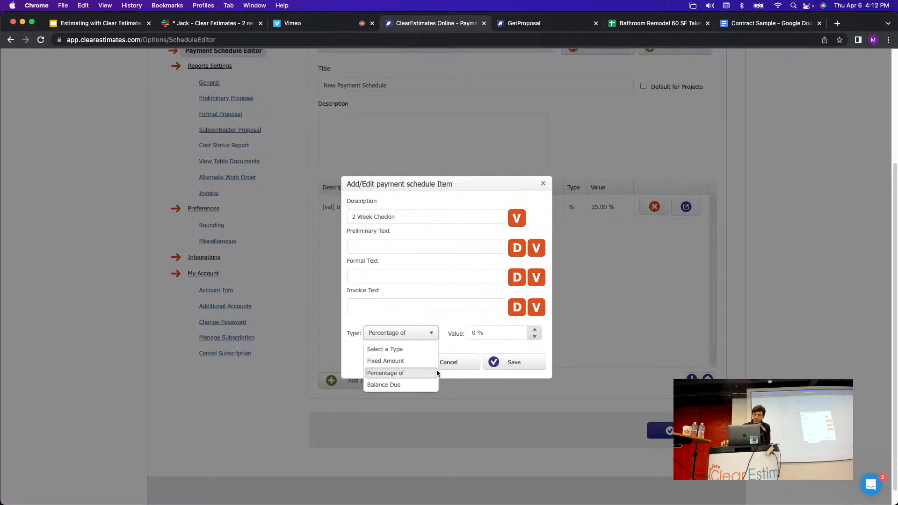
left_click(398, 373)
left_click(453, 335)
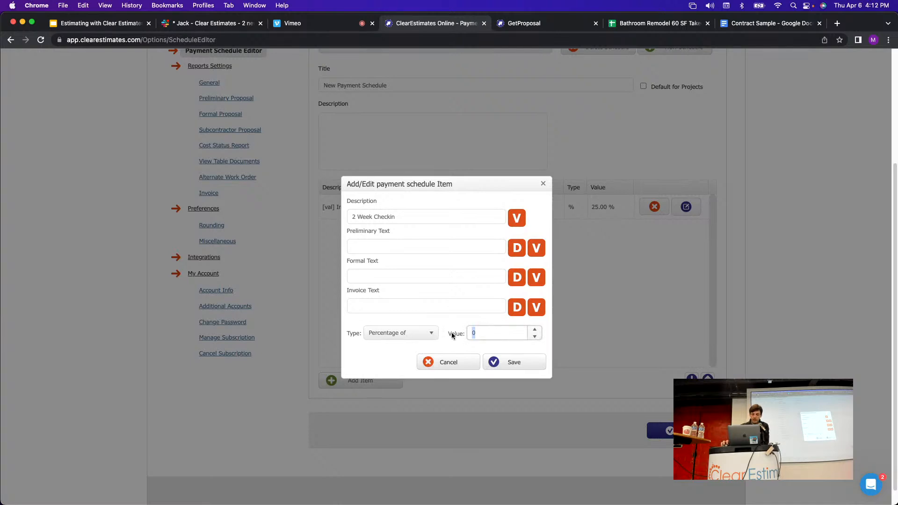
type("25")
left_click(440, 320)
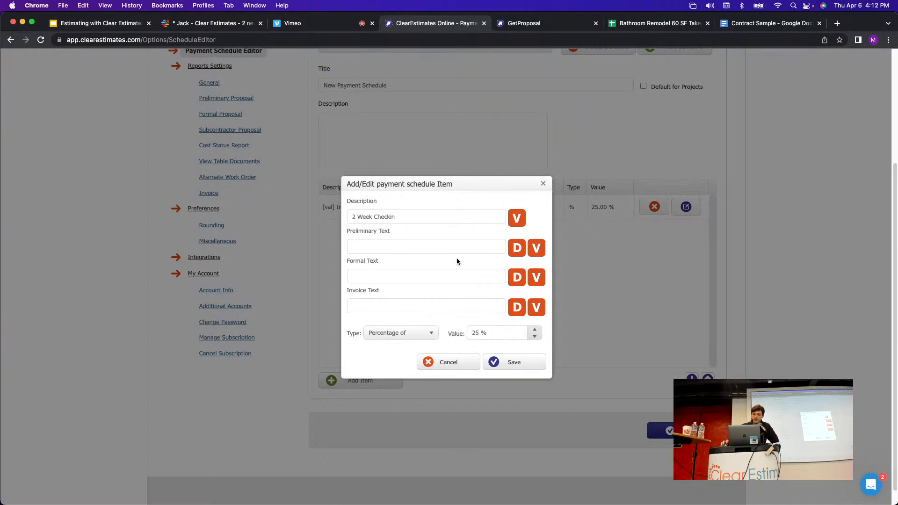
Append [val] to the description, copy it into all three texts, and save the item.
left_click(514, 216)
left_click_drag(417, 222, 326, 215)
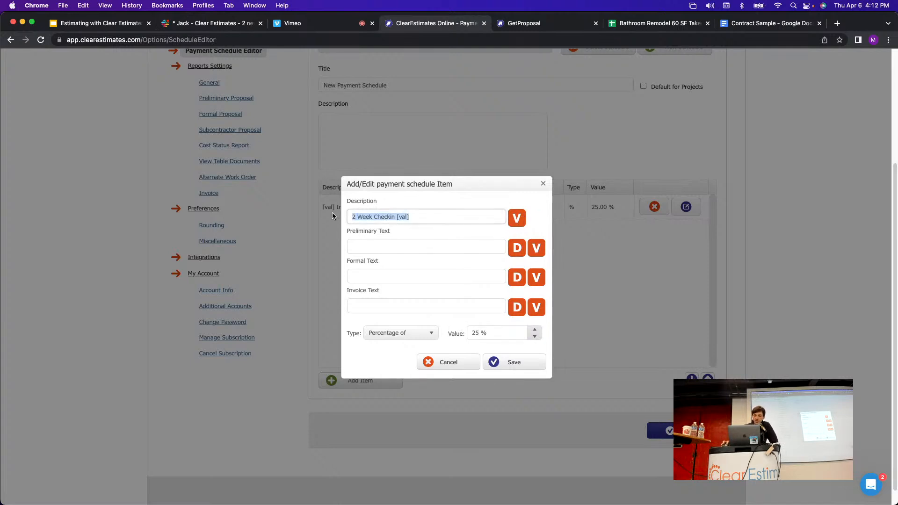
left_click(414, 218)
left_click(496, 250)
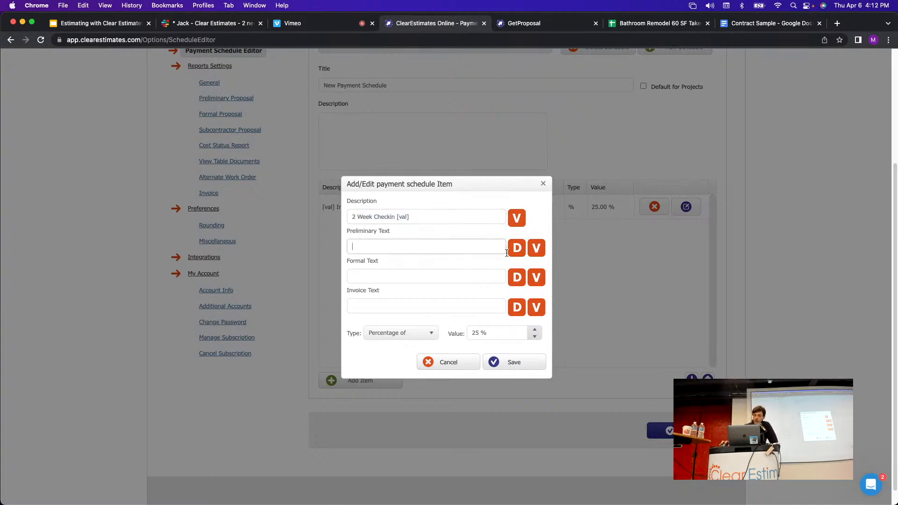
left_click(517, 248)
left_click(468, 276)
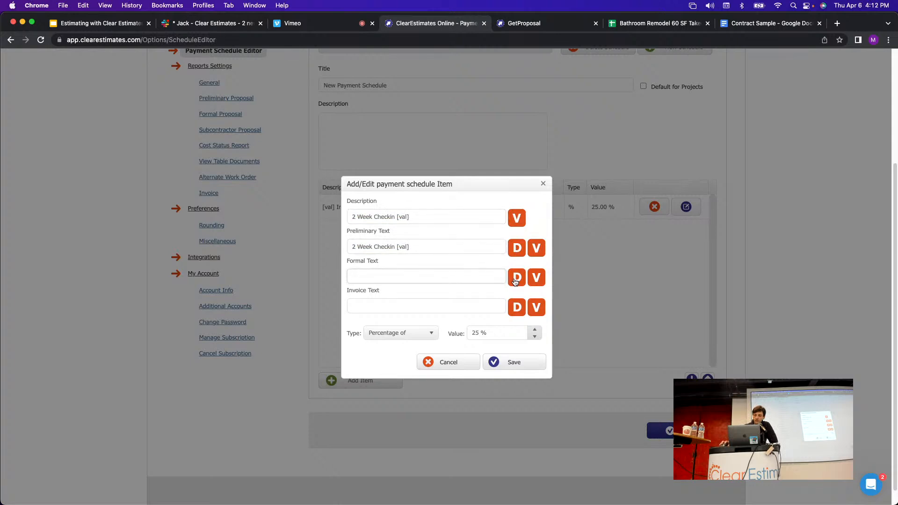
left_click(515, 279)
left_click(414, 301)
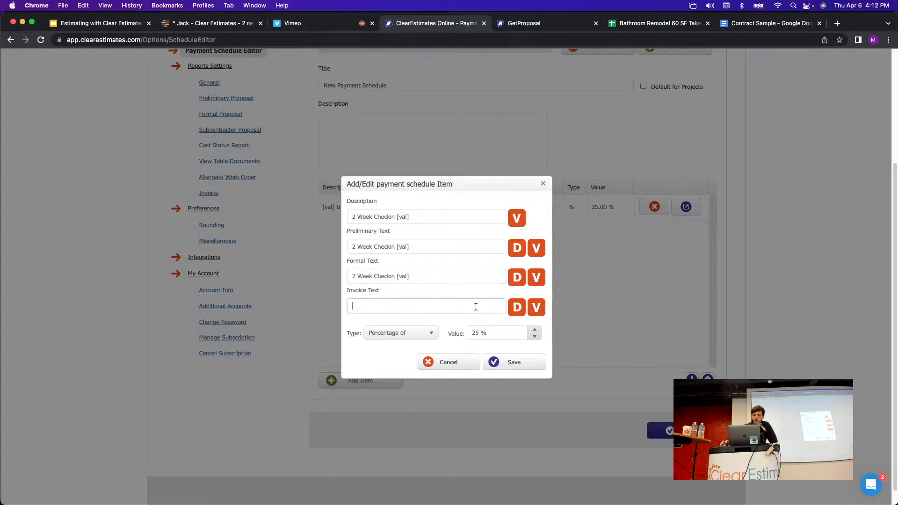
left_click(517, 308)
left_click(513, 364)
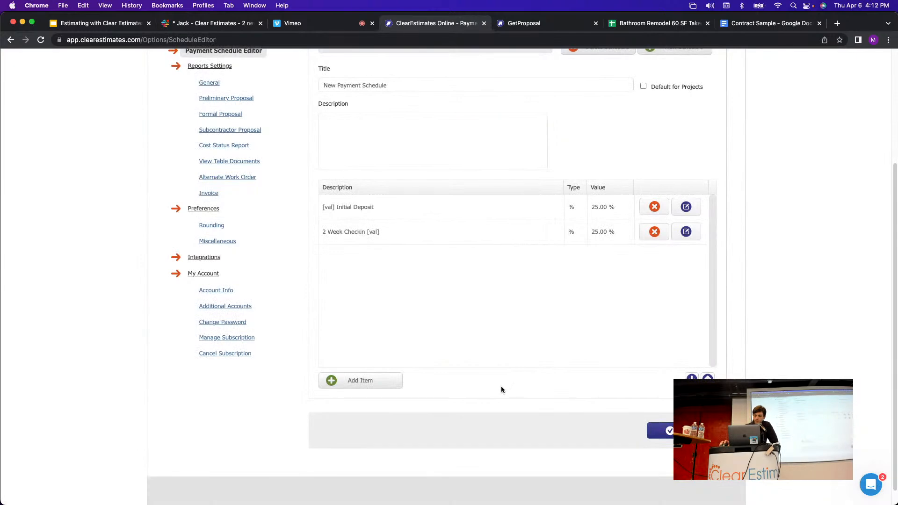
Reopen the 2 Week Checkin row and strip [val] from its description and three texts.
left_click(687, 232)
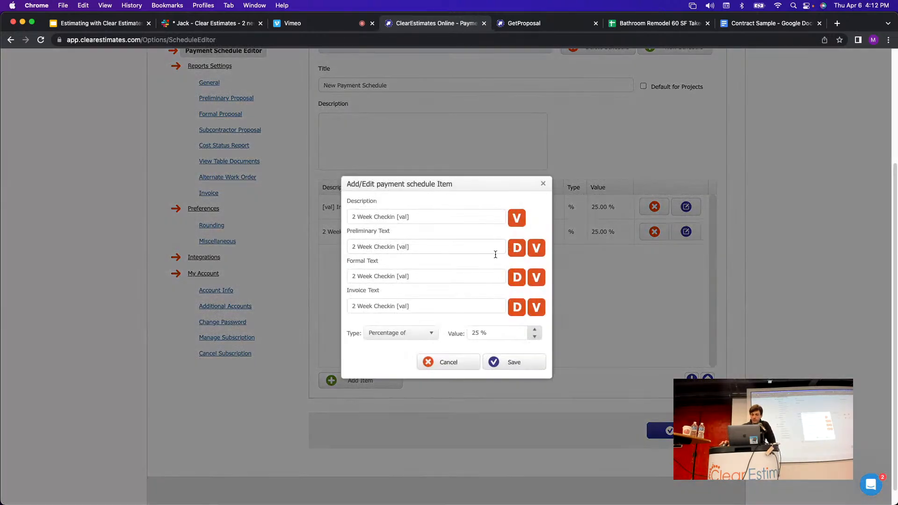
left_click_drag(431, 218, 395, 216)
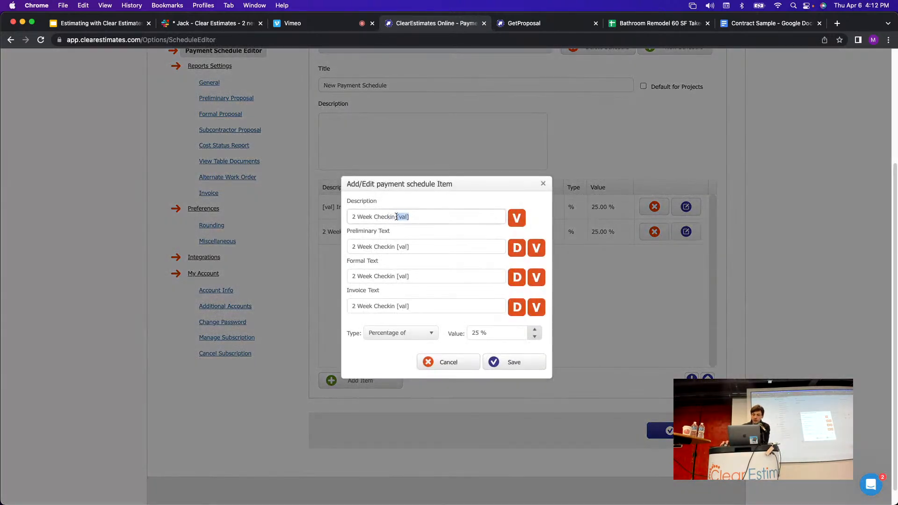
key("BackSpace")
left_click_drag(428, 247, 396, 246)
key("BackSpace")
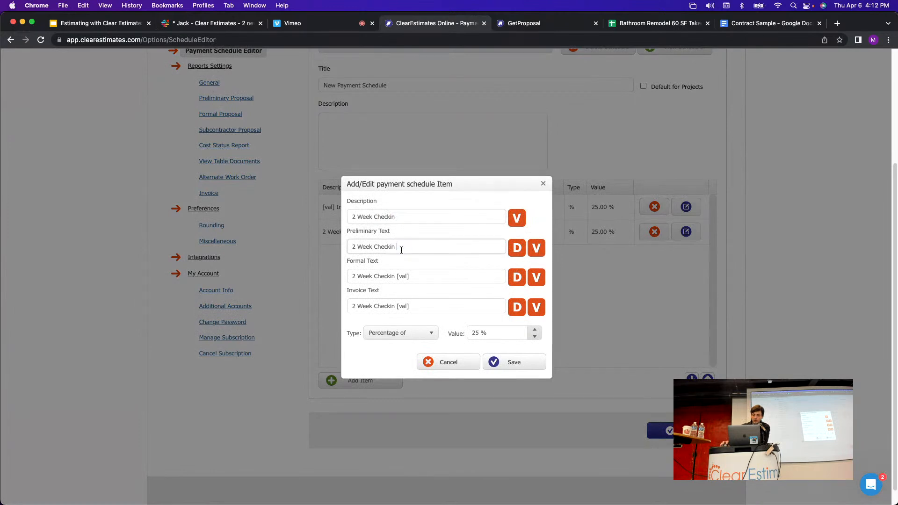
left_click(421, 277)
left_click_drag(410, 277, 397, 277)
key("BackSpace")
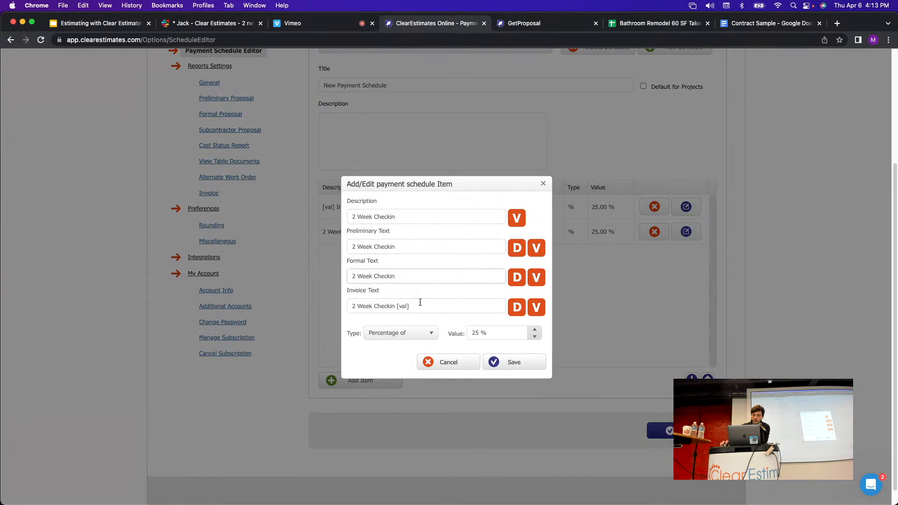
left_click_drag(411, 307, 395, 307)
key("BackSpace")
Place [val] before the description and each text, then save the 2 Week Checkin item.
left_click(352, 218)
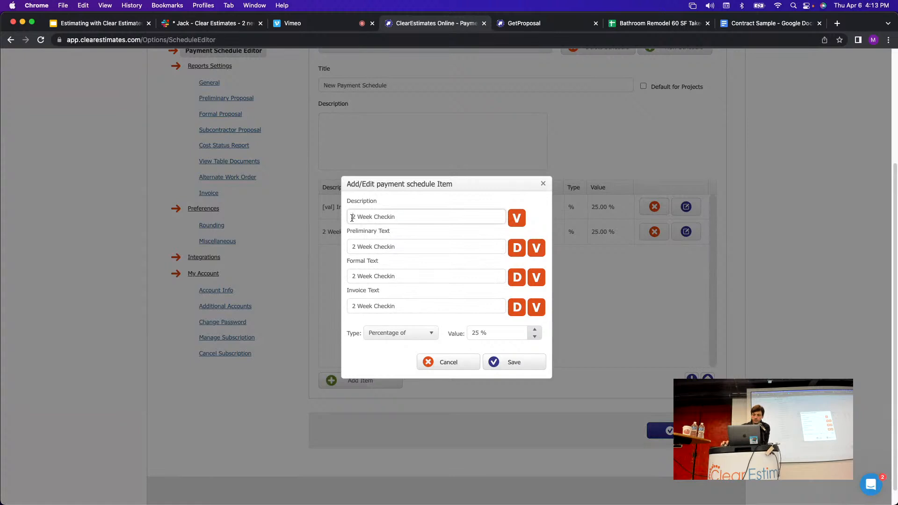
left_click(518, 217)
left_click(350, 243)
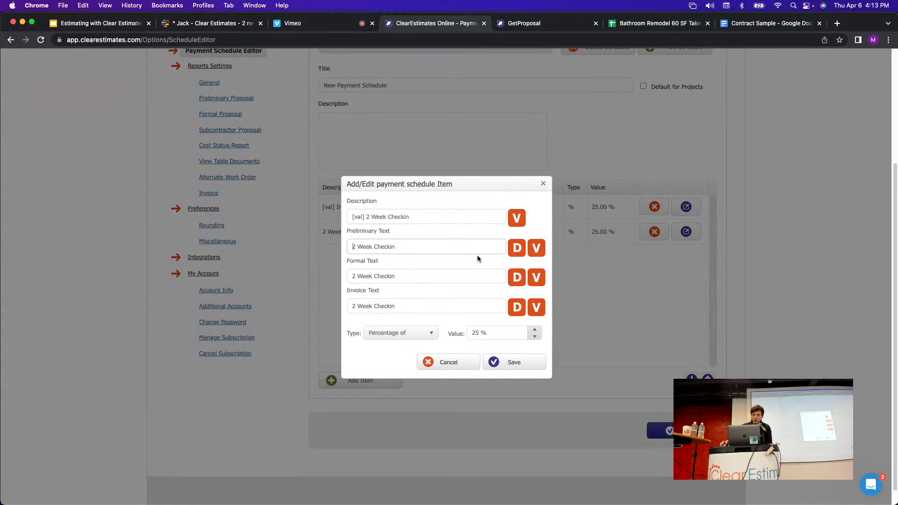
left_click(538, 252)
left_click(350, 276)
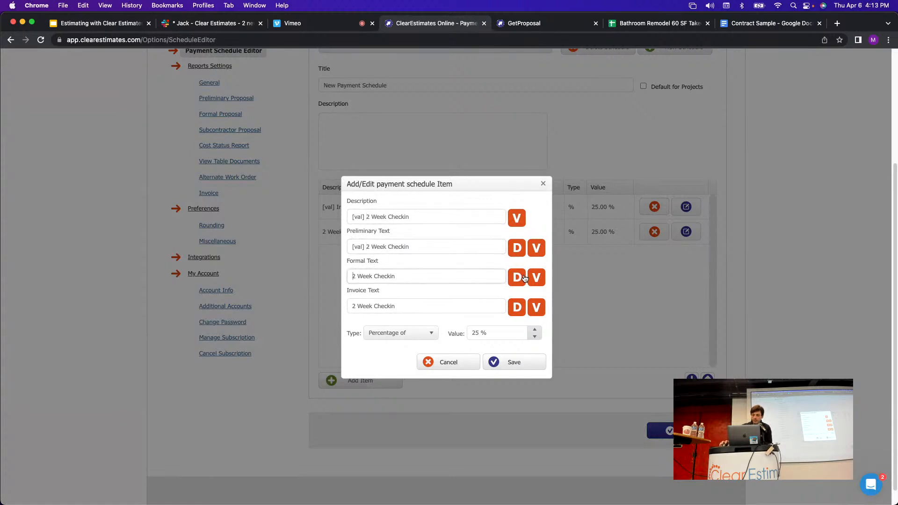
left_click(537, 278)
left_click(352, 308)
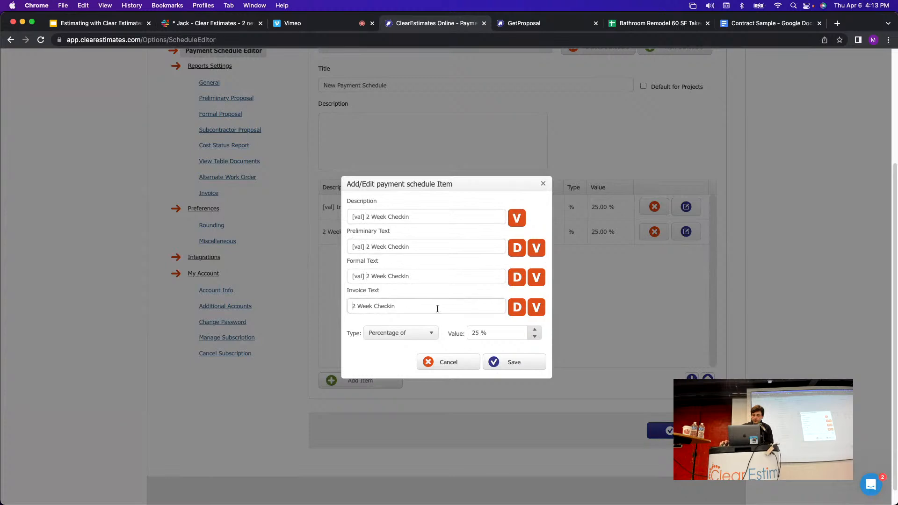
left_click(537, 307)
left_click(514, 362)
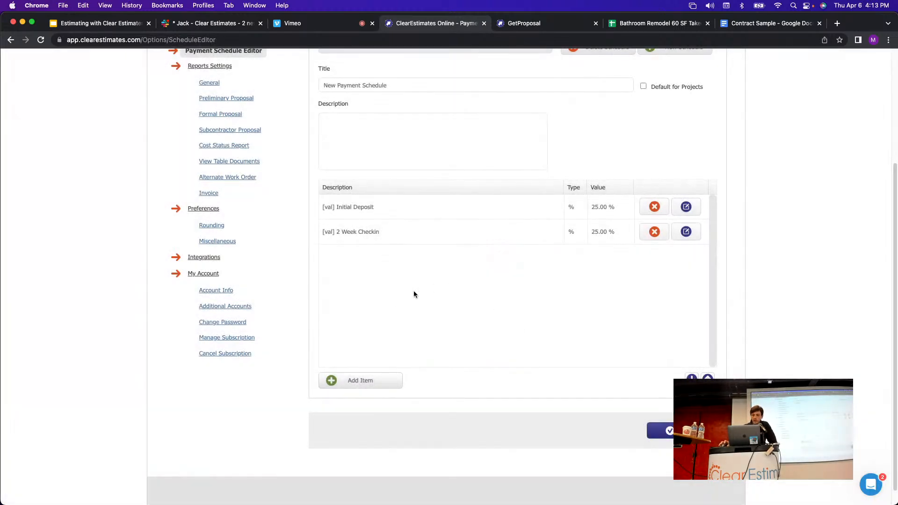
Add a '1 Month Checkin' payment item set to 25 percent of the total.
left_click(369, 381)
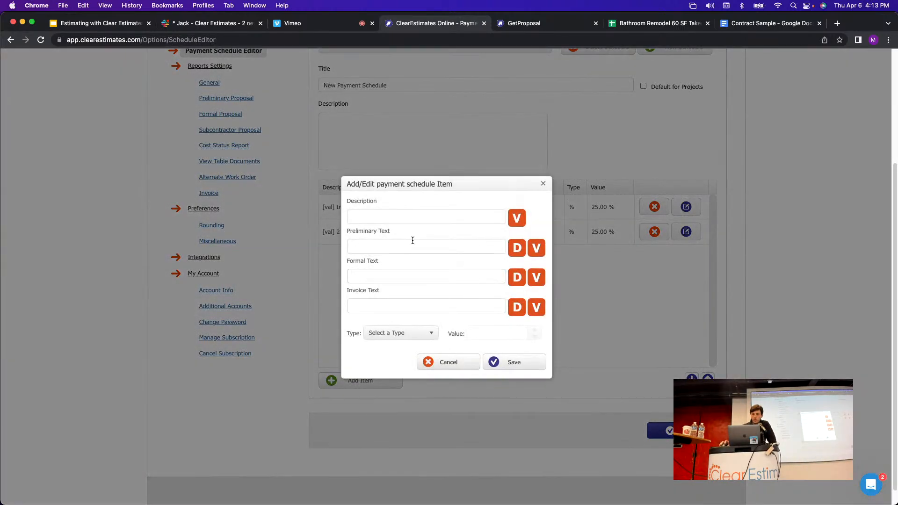
left_click(414, 217)
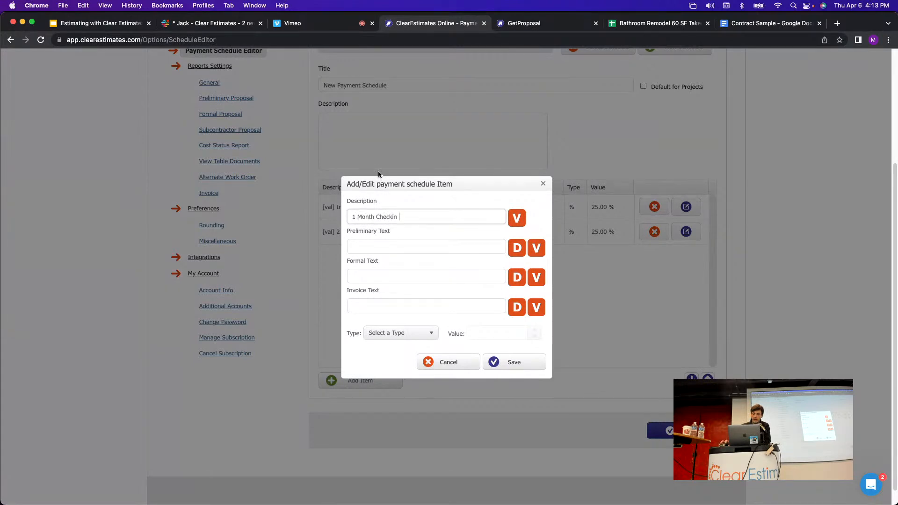
left_click(412, 337)
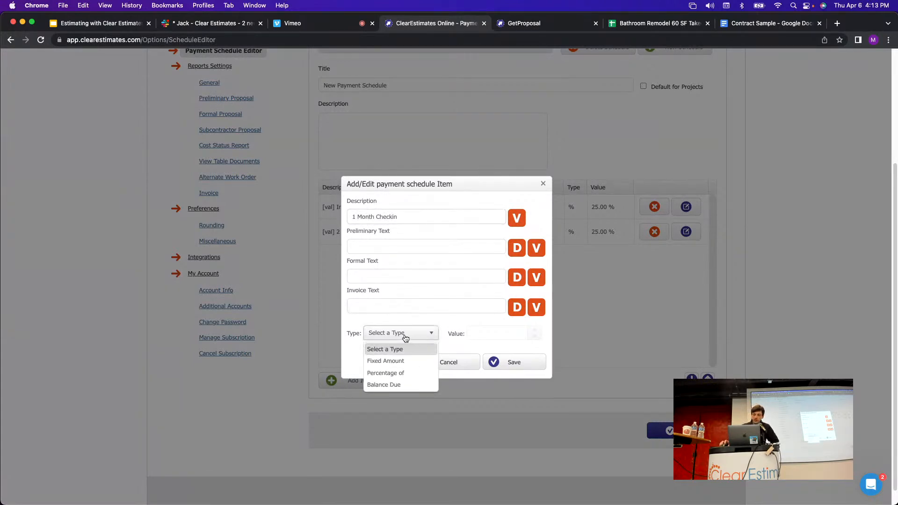
left_click(385, 373)
left_click(469, 335)
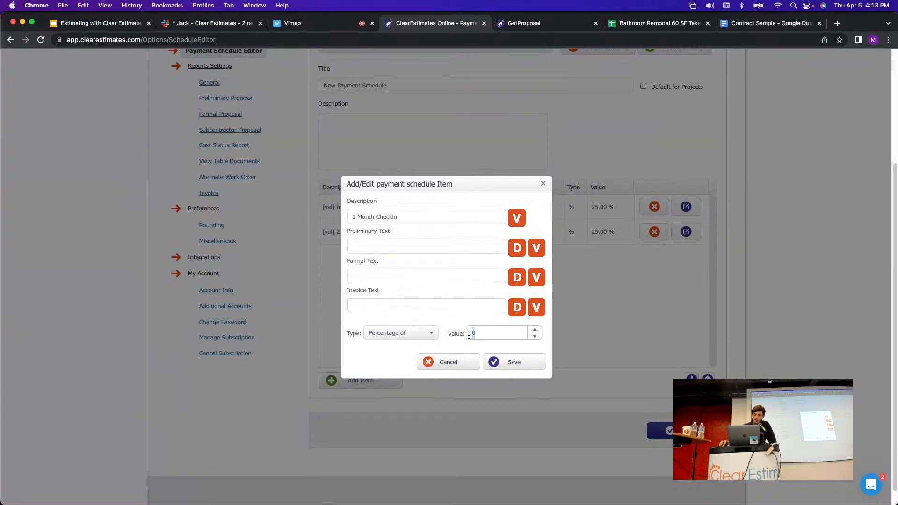
type("25")
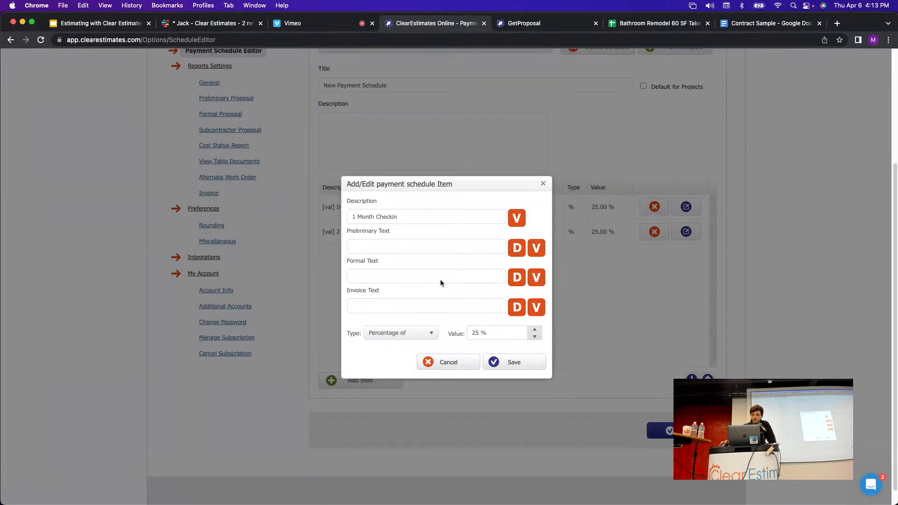
left_click(444, 214)
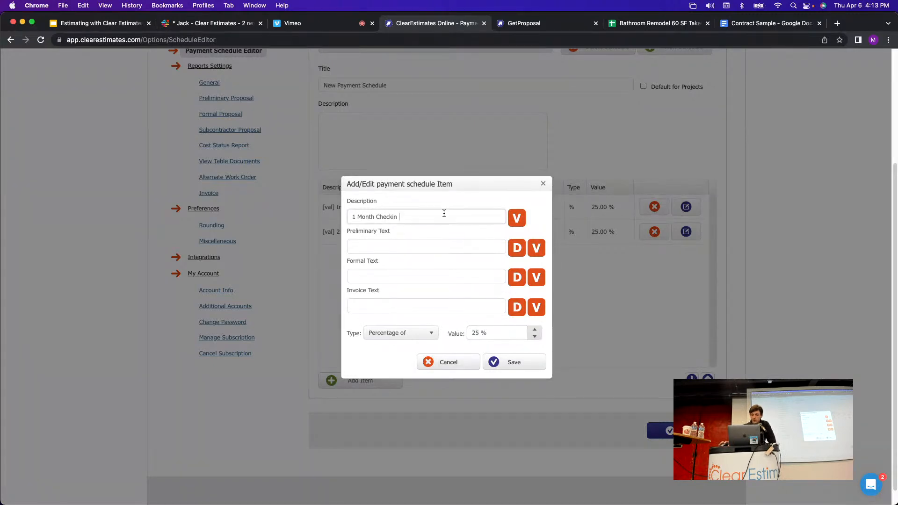
Prefix the description with [val], copy it to preliminary, formal and invoice text, and save.
left_click(512, 224)
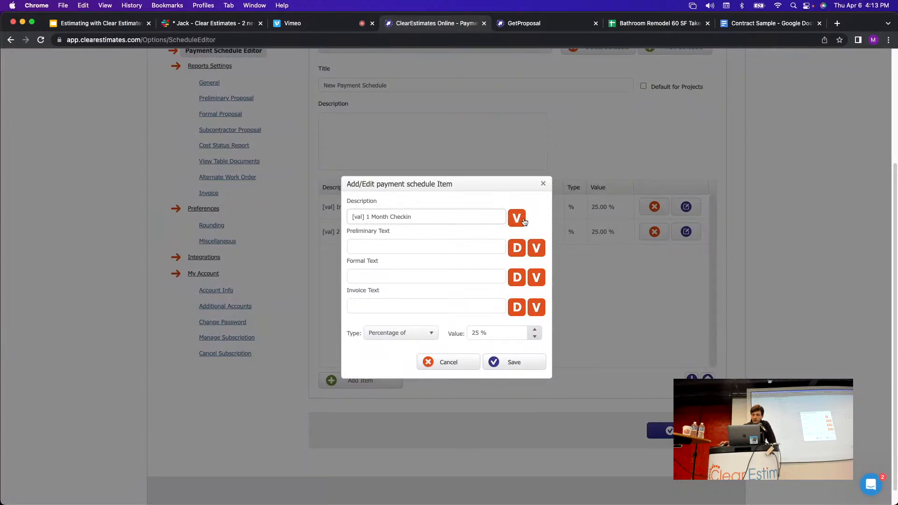
left_click(517, 251)
left_click(517, 280)
left_click(517, 309)
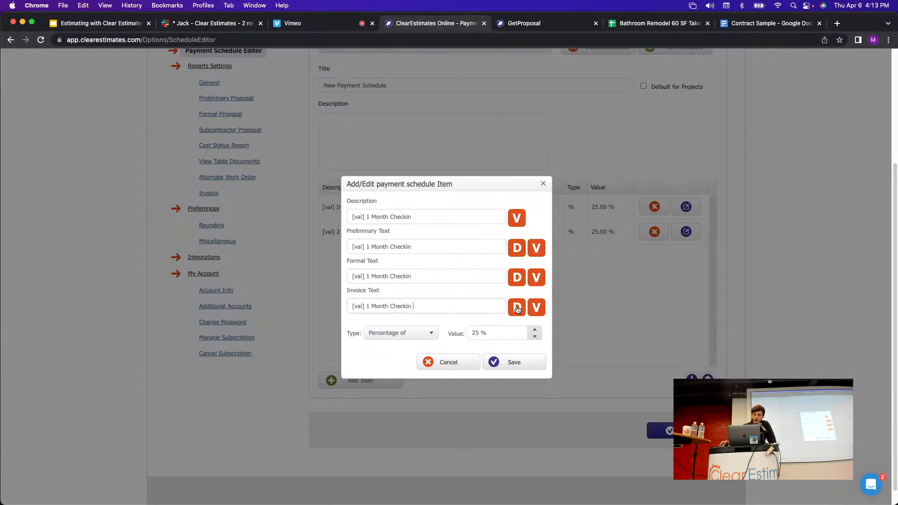
left_click_drag(444, 248, 344, 248)
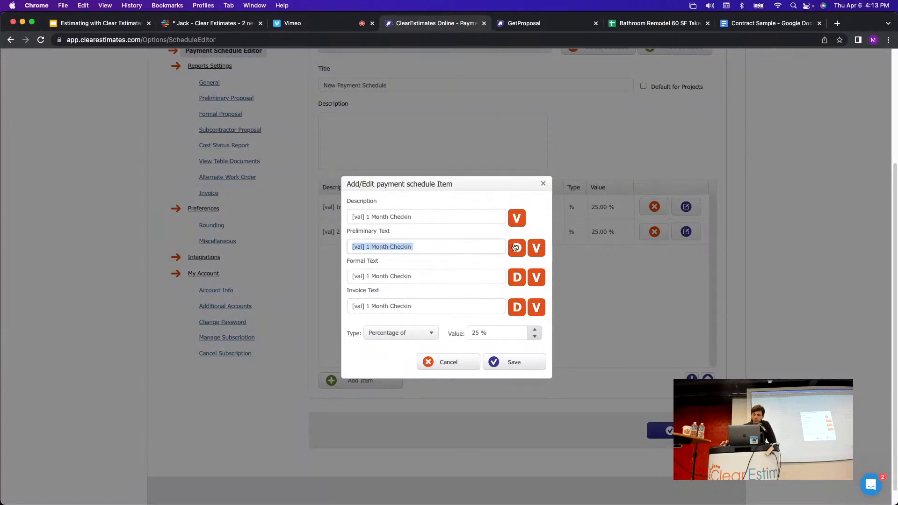
left_click(468, 281)
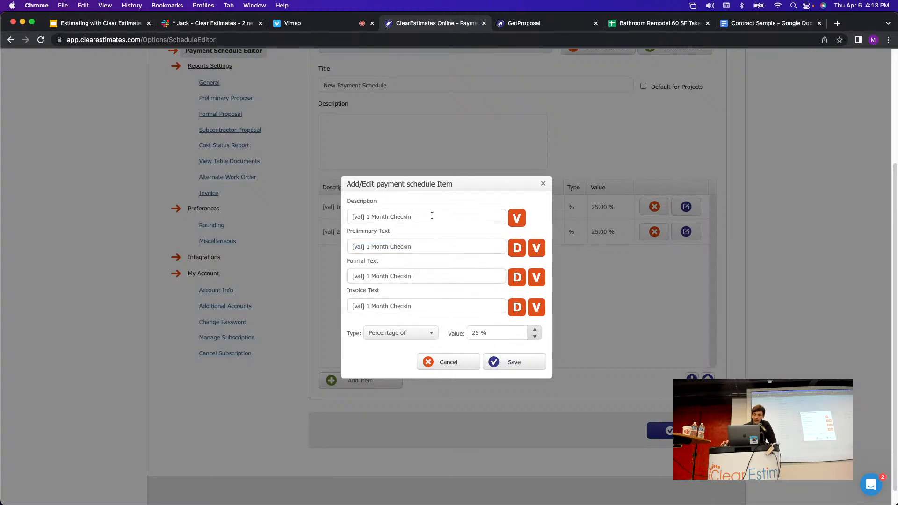
left_click_drag(432, 218, 323, 215)
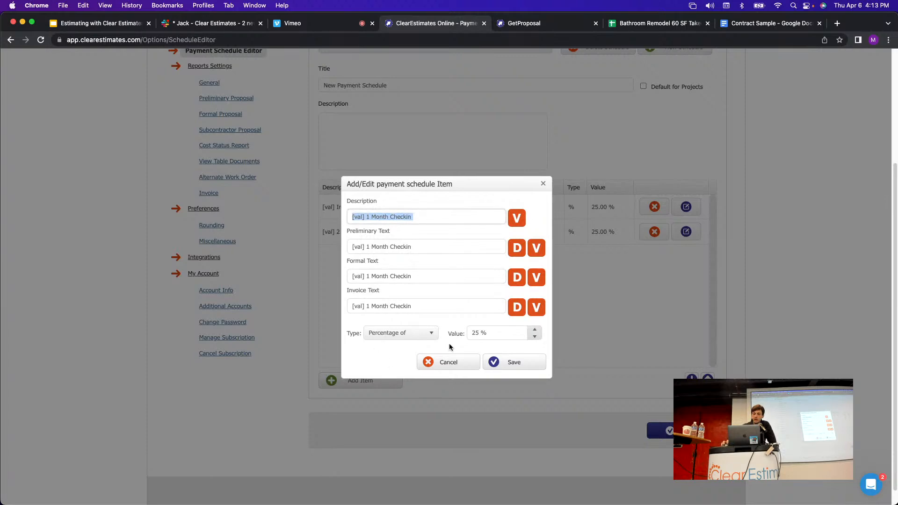
left_click(435, 302)
left_click(516, 363)
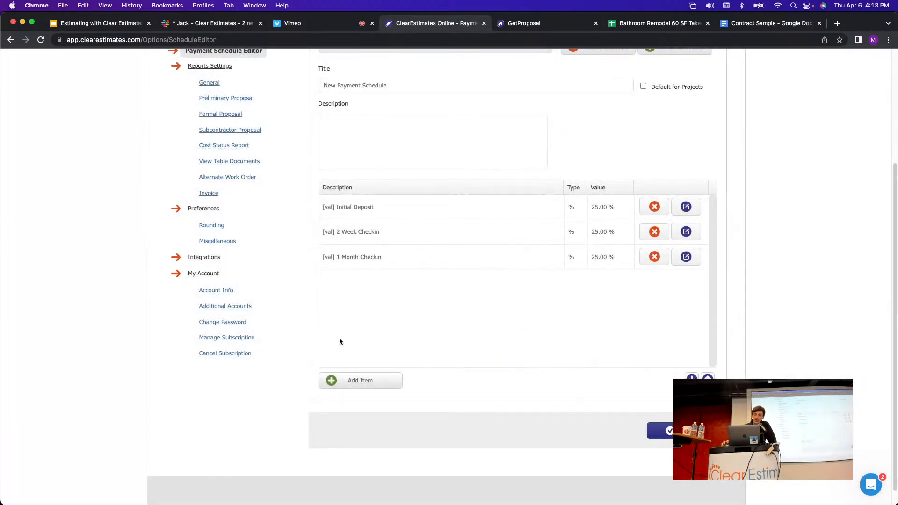
Add a Balance Due payment item whose description is prefixed with [val].
left_click(355, 385)
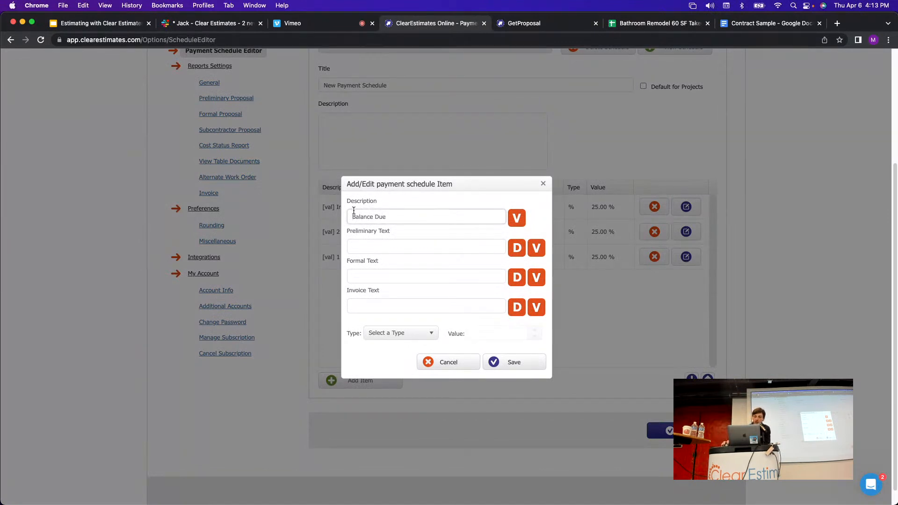
left_click(404, 333)
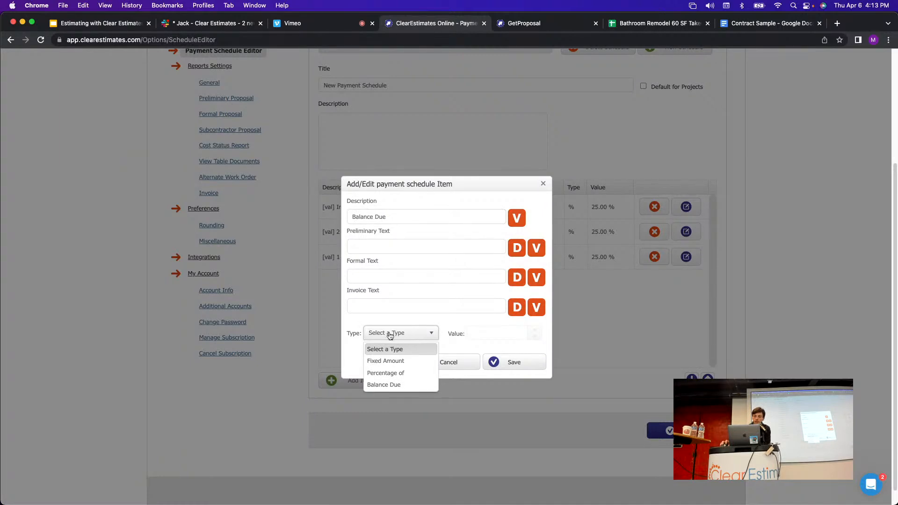
left_click(387, 384)
left_click(351, 218)
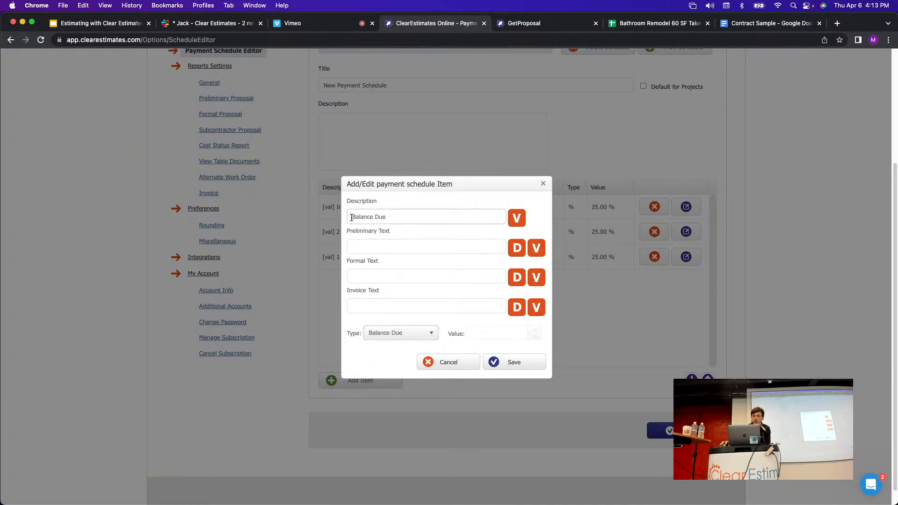
left_click(517, 218)
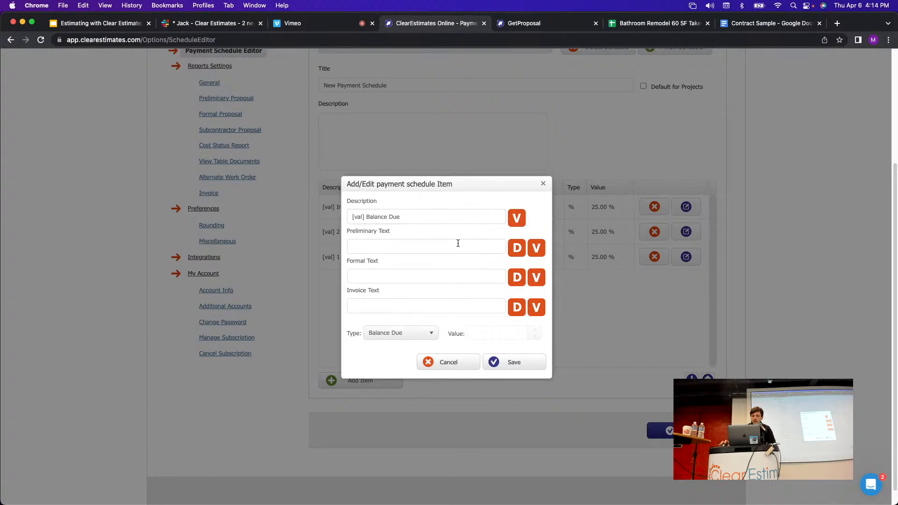
Copy the Balance Due description into preliminary, formal and invoice text and save the item.
left_click(517, 253)
left_click(517, 278)
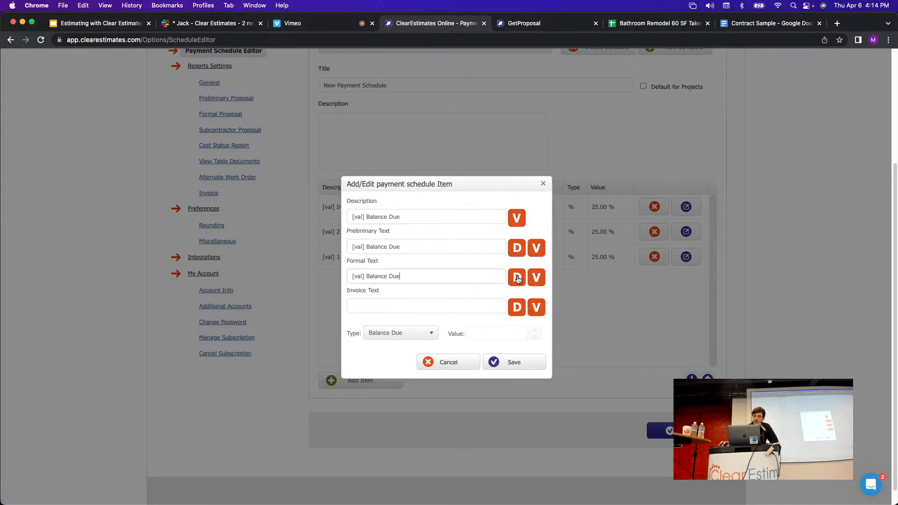
left_click(517, 307)
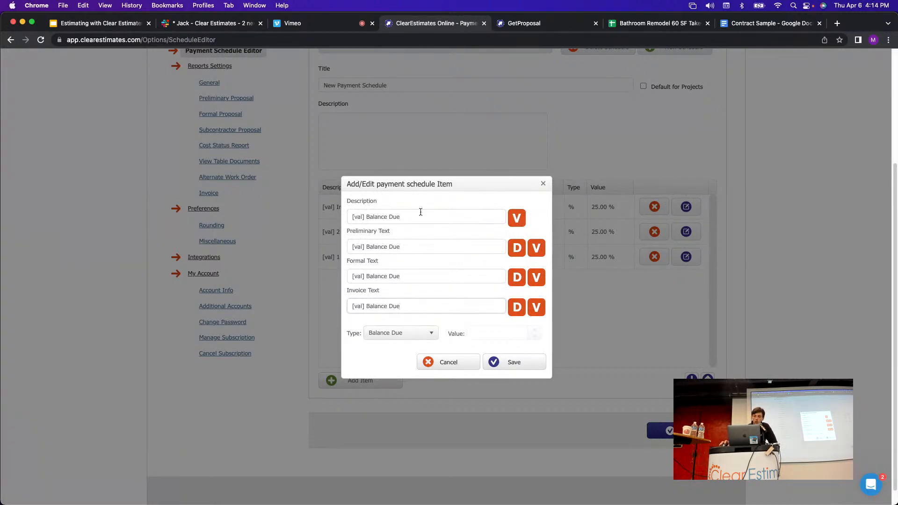
left_click_drag(411, 276, 367, 276)
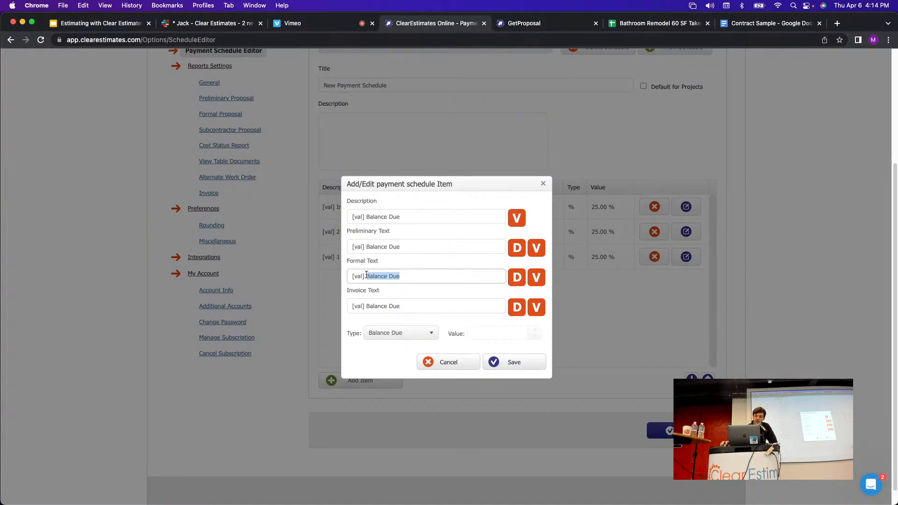
left_click_drag(402, 247, 369, 247)
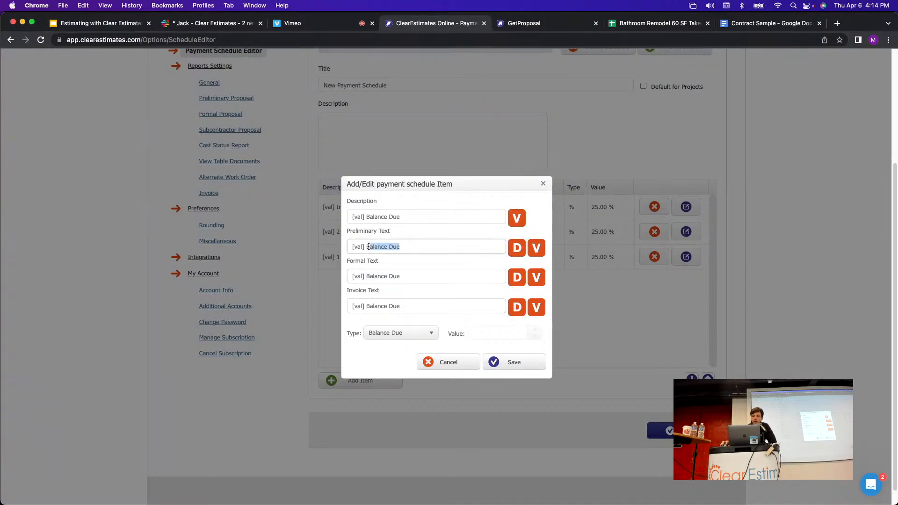
left_click(441, 277)
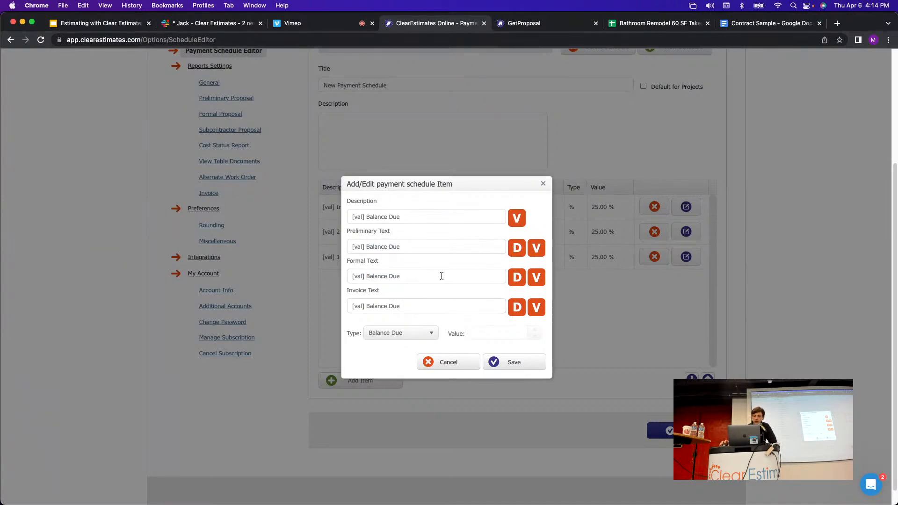
left_click(514, 362)
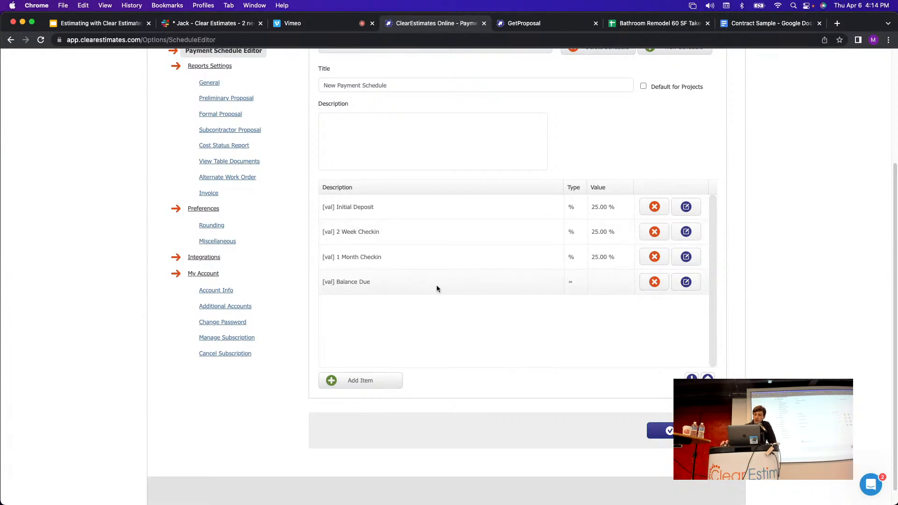
scroll(611, 370, "up", 1)
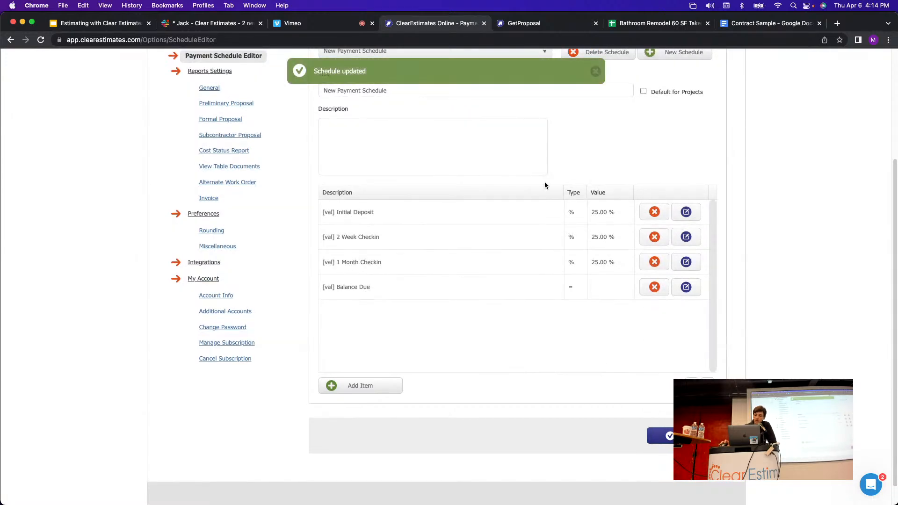
scroll(478, 162, "up", 3)
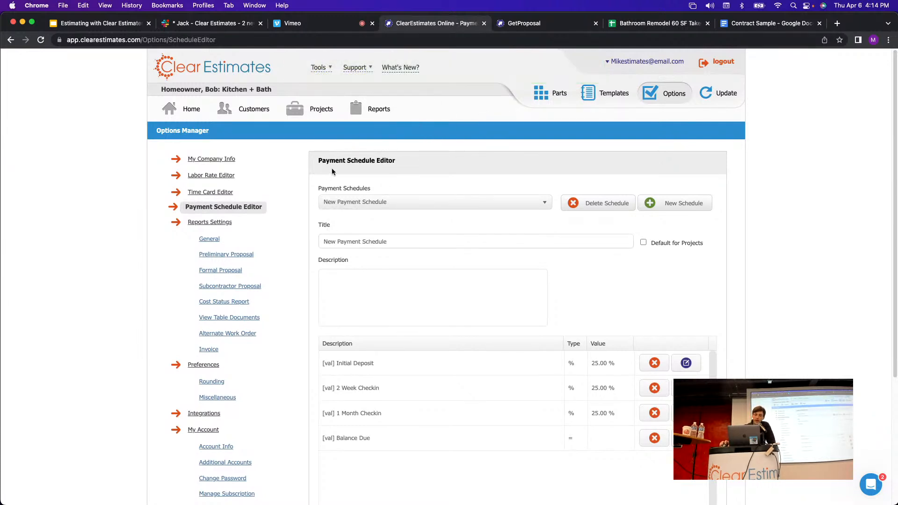
Select '(Template) New Payment Schedule' as the Formal report's payment schedule.
left_click(369, 112)
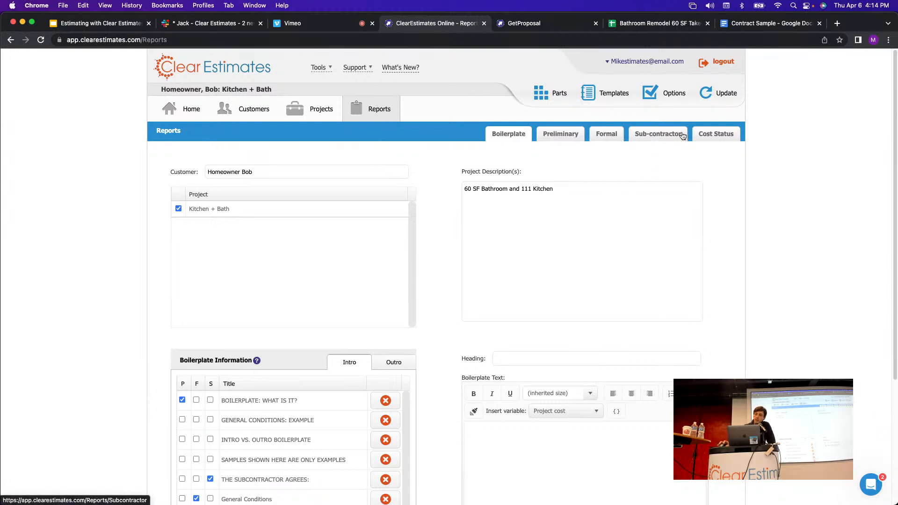
left_click(600, 135)
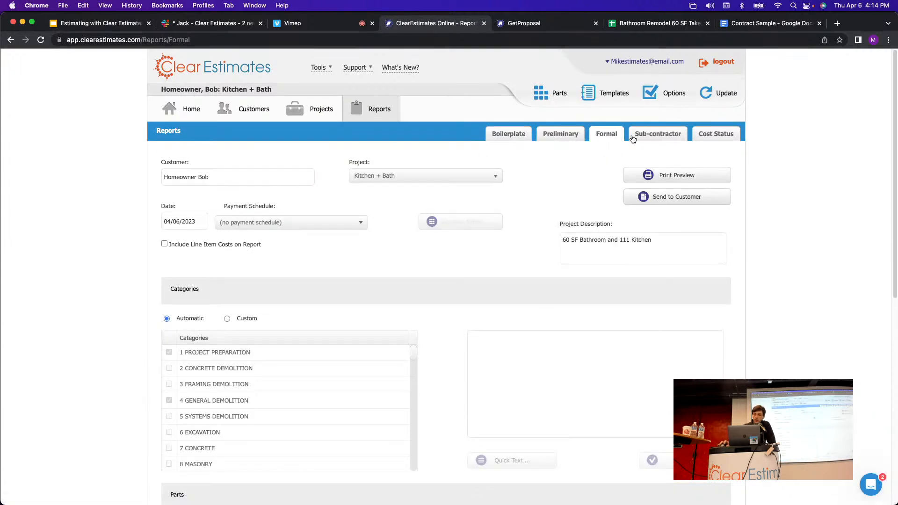
left_click(323, 226)
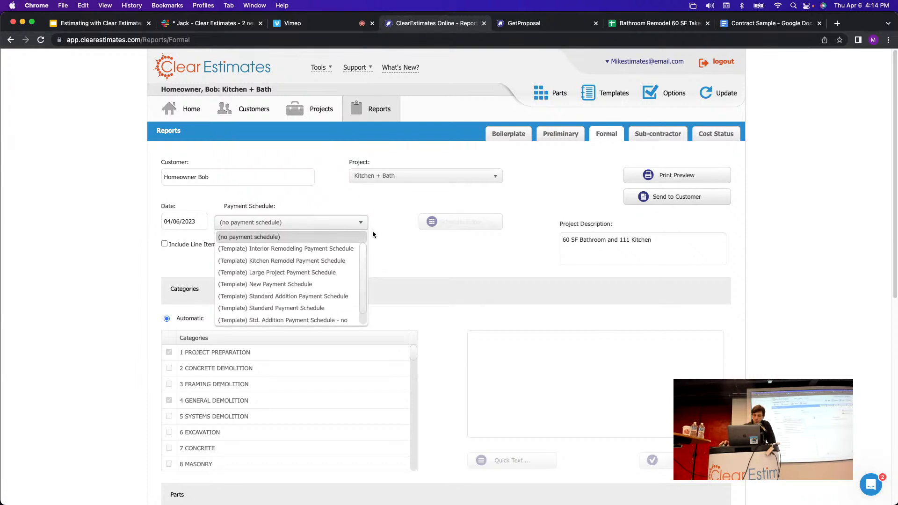
left_click_drag(362, 257, 360, 269)
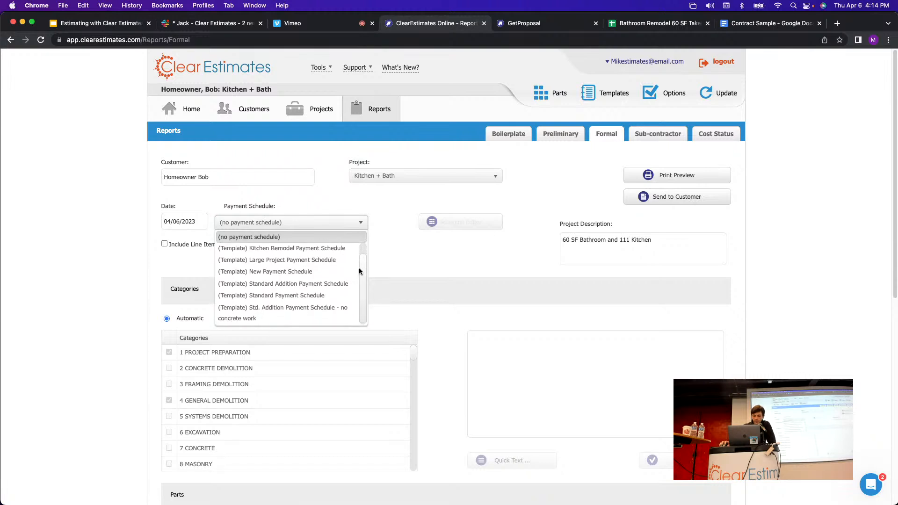
left_click(284, 272)
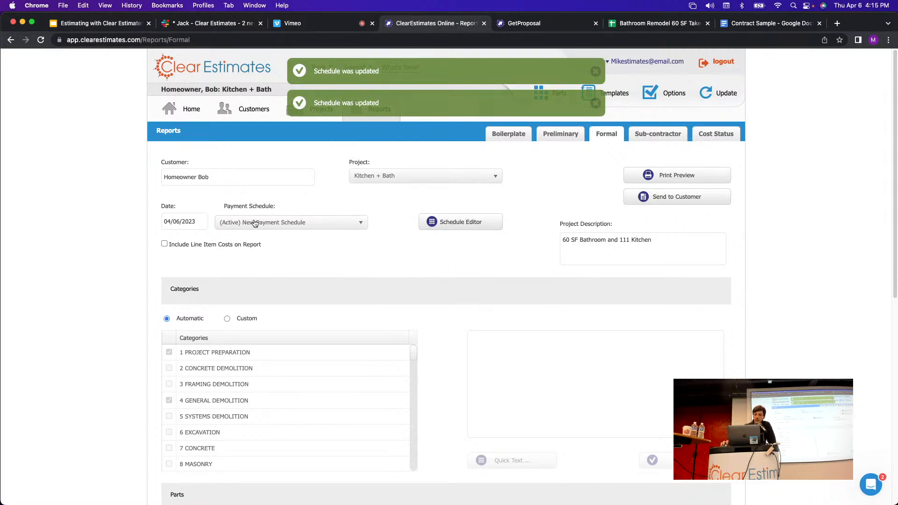
Generate a fresh print-preview PDF of the formal proposal, closing the outdated one.
left_click(677, 175)
left_click(659, 194)
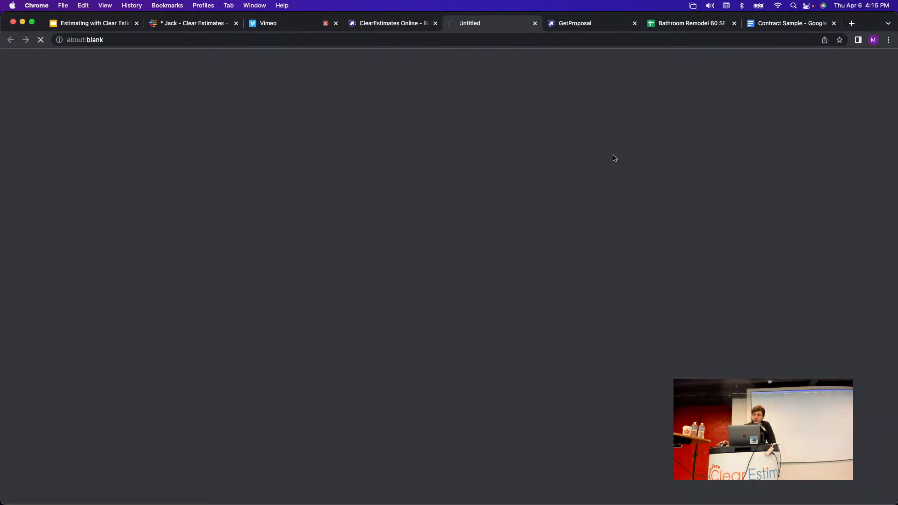
left_click(635, 23)
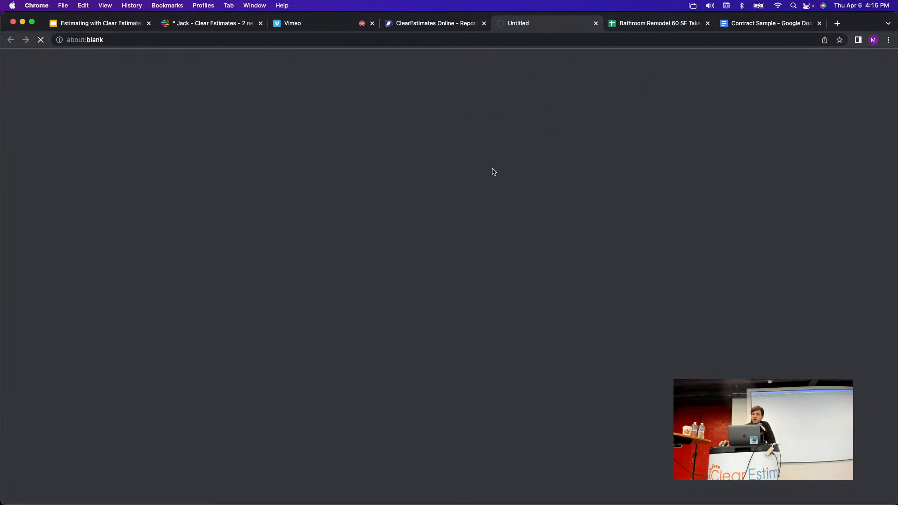
left_click(439, 24)
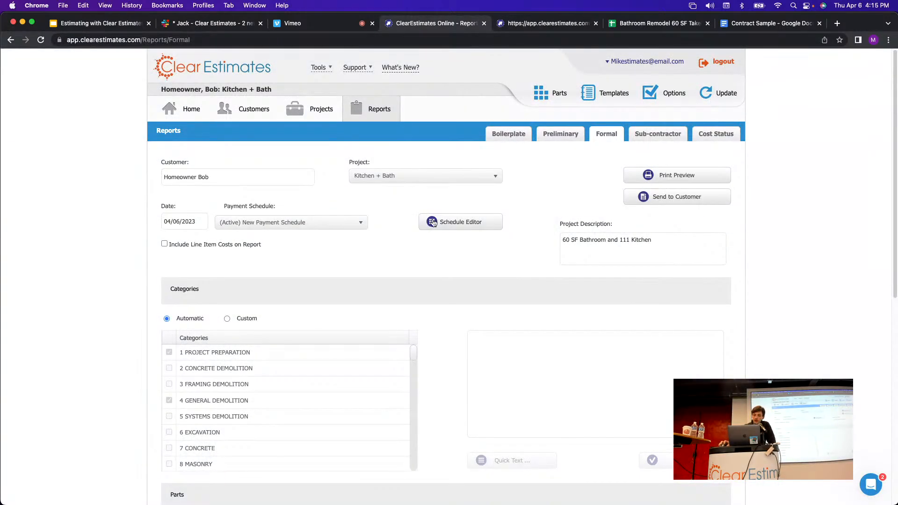
left_click(451, 226)
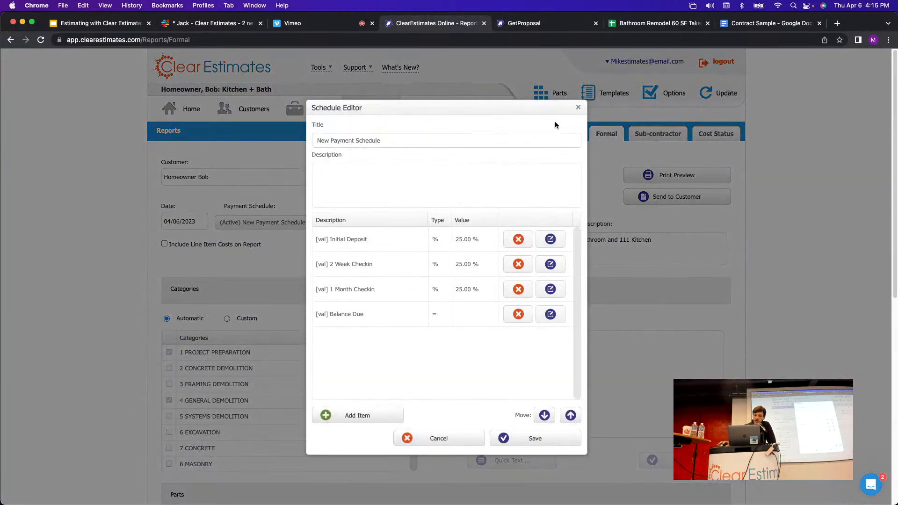
left_click(555, 123)
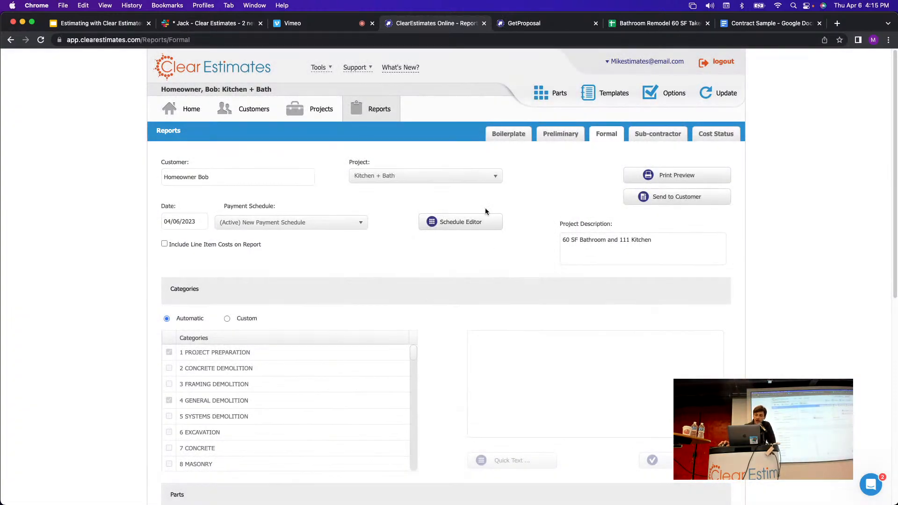
Check the proposal PDF shows three $9,775.24 installments plus a $9,775.22 Balance Due.
left_click(551, 25)
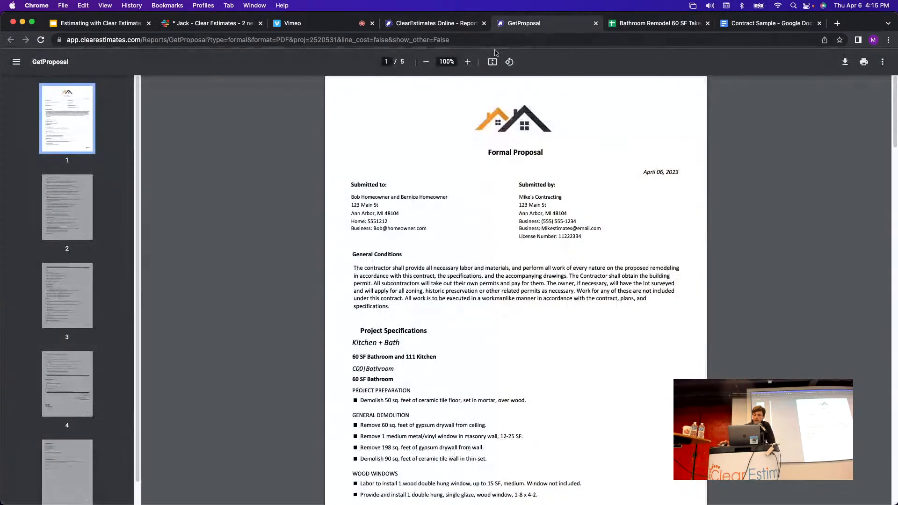
scroll(561, 200, "down", 15)
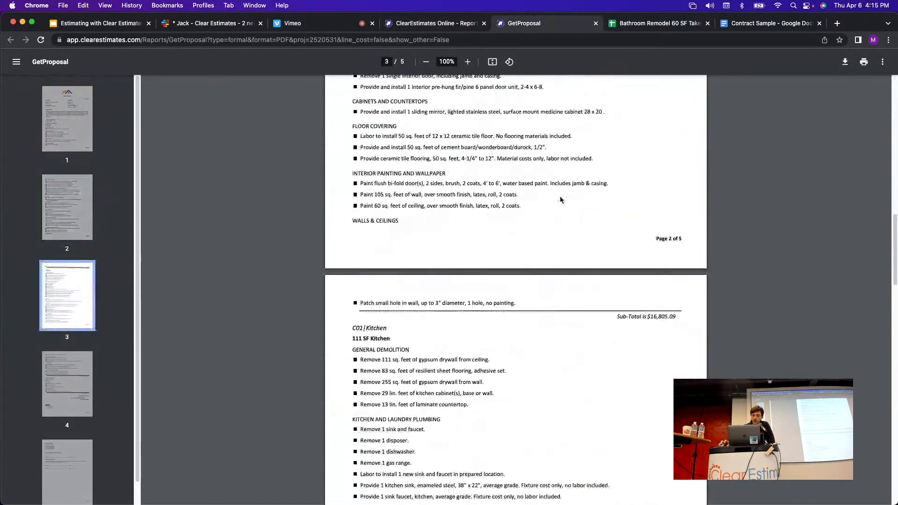
scroll(561, 199, "down", 10)
scroll(560, 201, "down", 7)
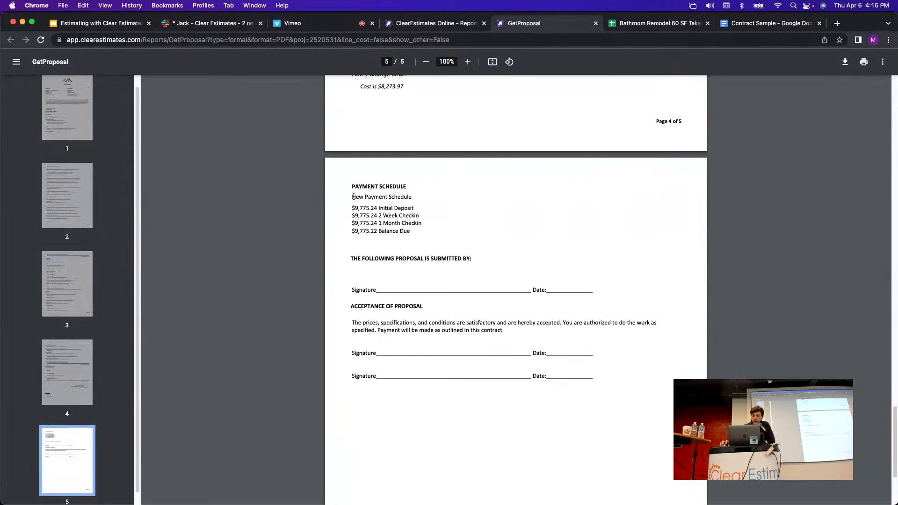
left_click_drag(354, 197, 413, 197)
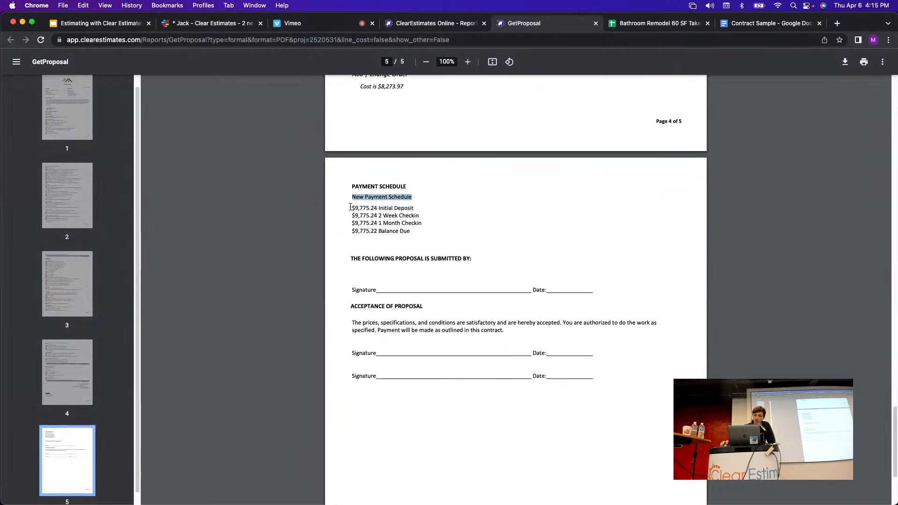
left_click_drag(351, 207, 379, 233)
left_click(419, 237)
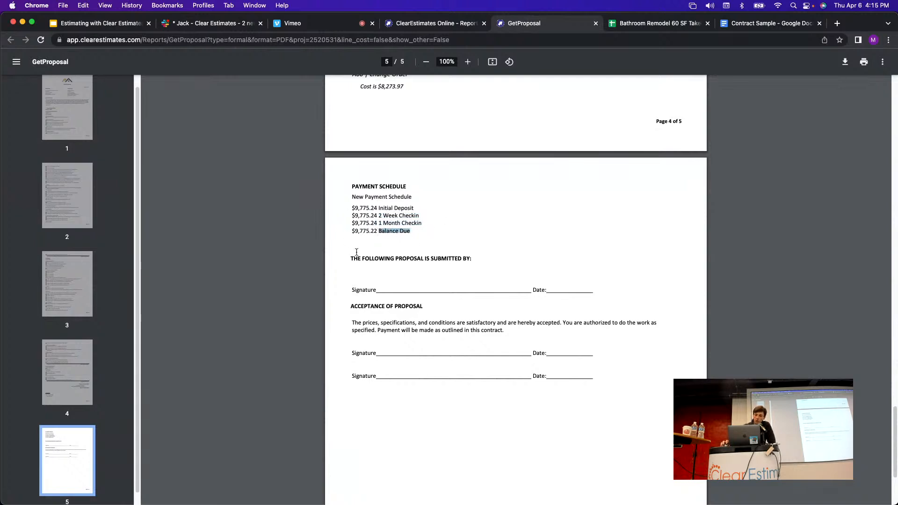
left_click(521, 233)
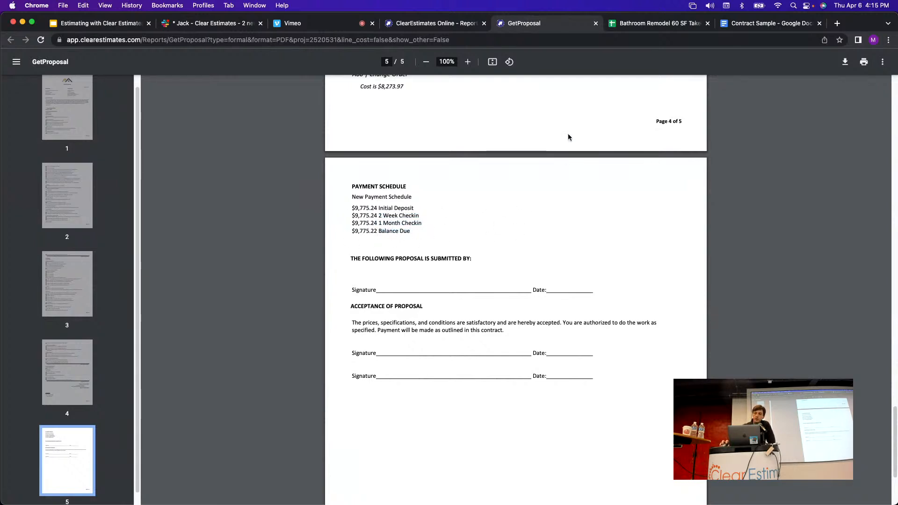
left_click(439, 23)
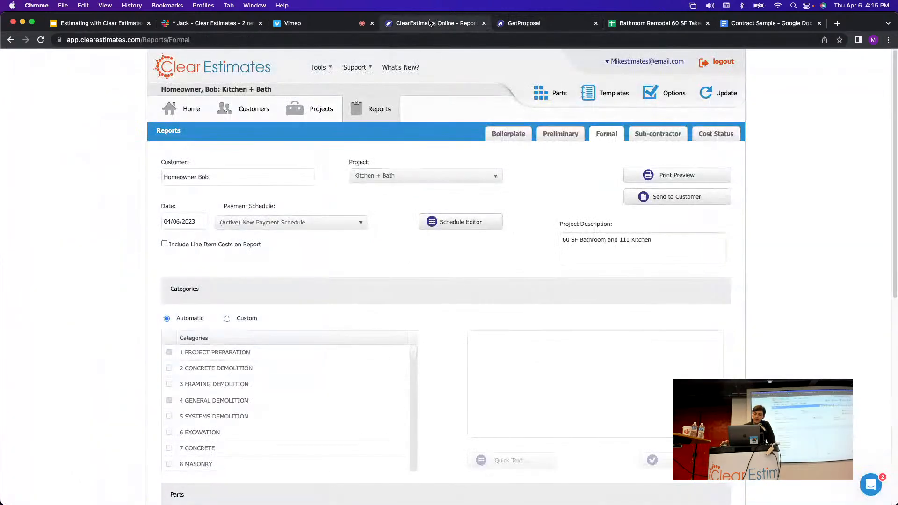
Set the Formal report's payment schedule to '(no payment schedule)' and confirm the change.
left_click(324, 225)
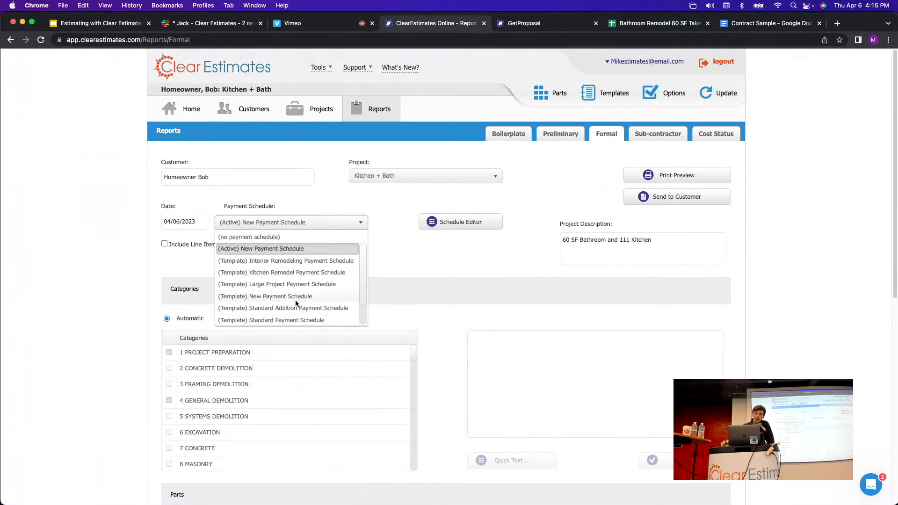
left_click(324, 224)
left_click(282, 227)
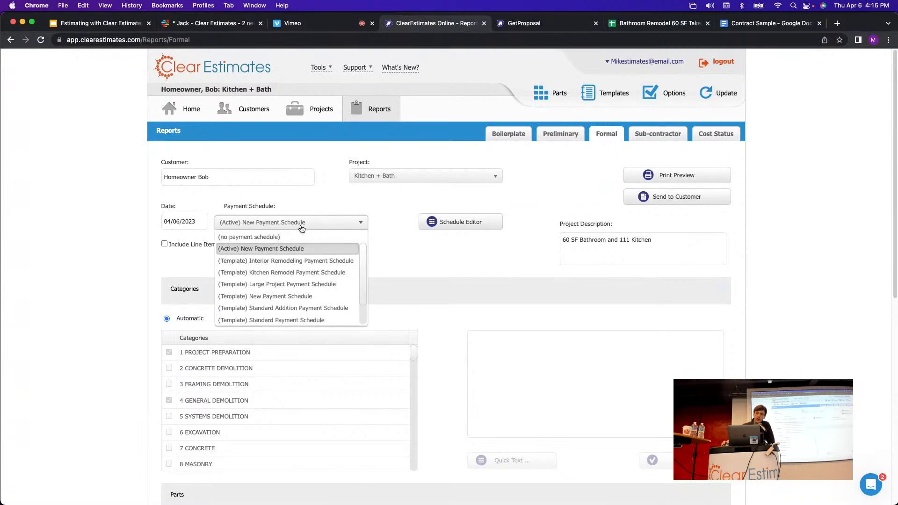
left_click(246, 238)
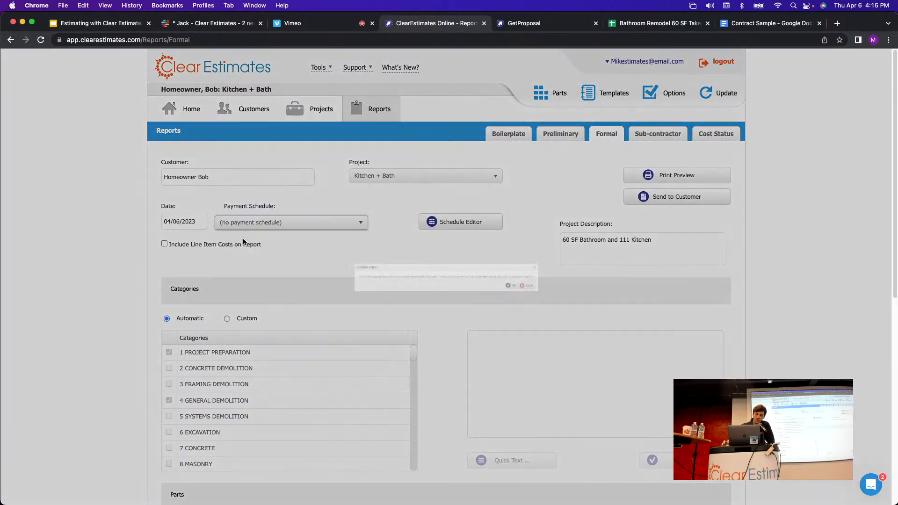
left_click(594, 295)
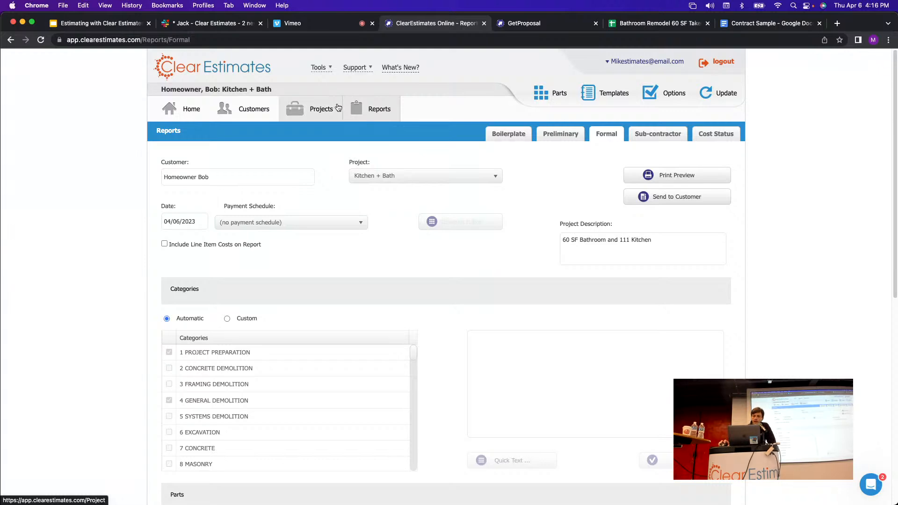
Reselect '(Template) New Payment Schedule' on the Kitchen + Bath Formal report.
left_click(320, 113)
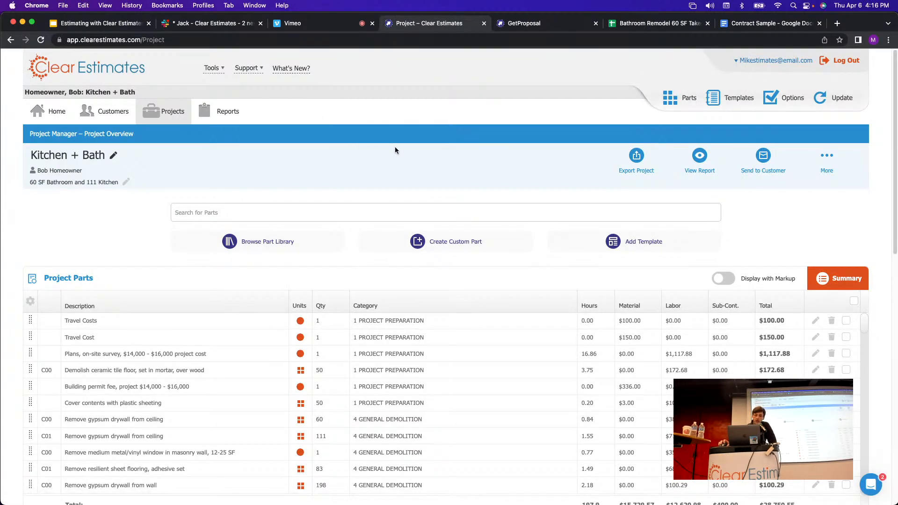
scroll(445, 149, "down", 2)
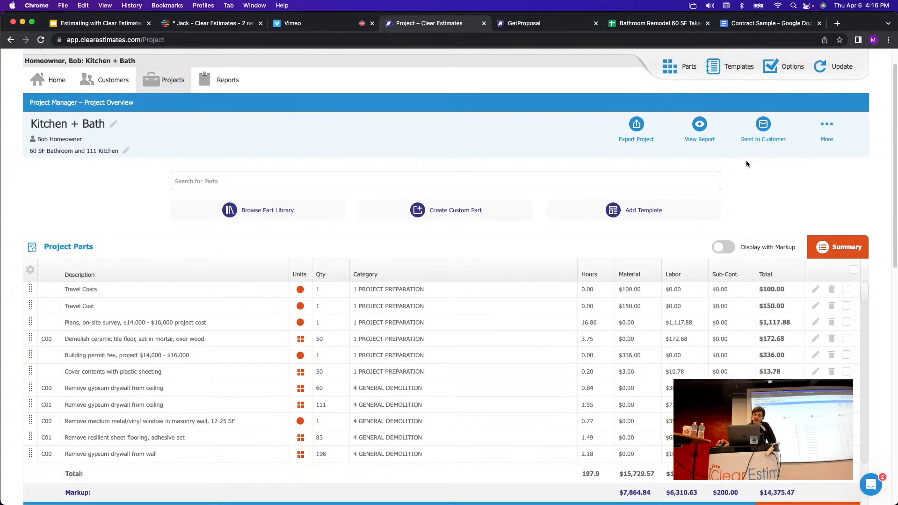
scroll(467, 158, "down", 1)
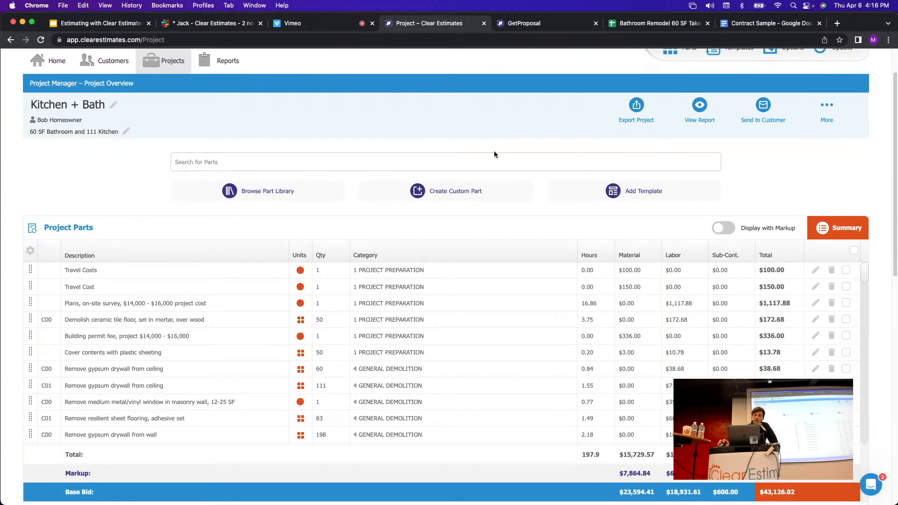
scroll(486, 155, "up", 3)
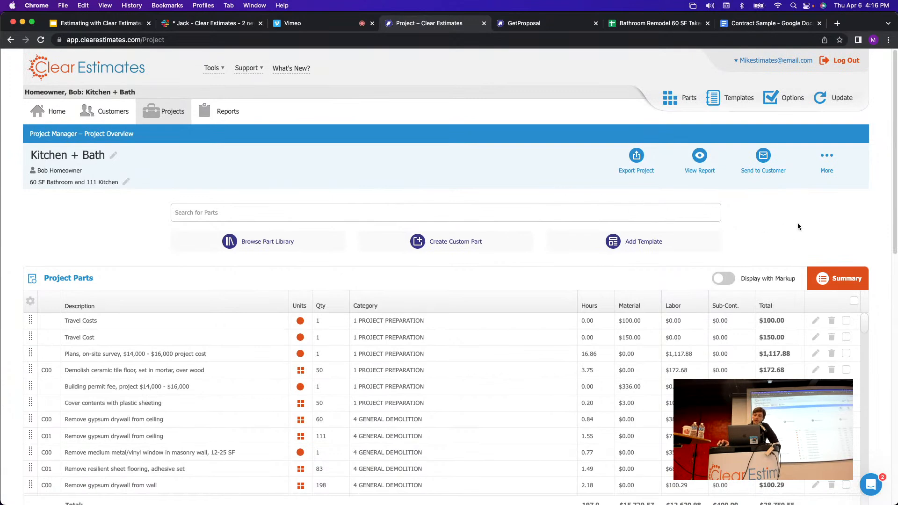
left_click(219, 111)
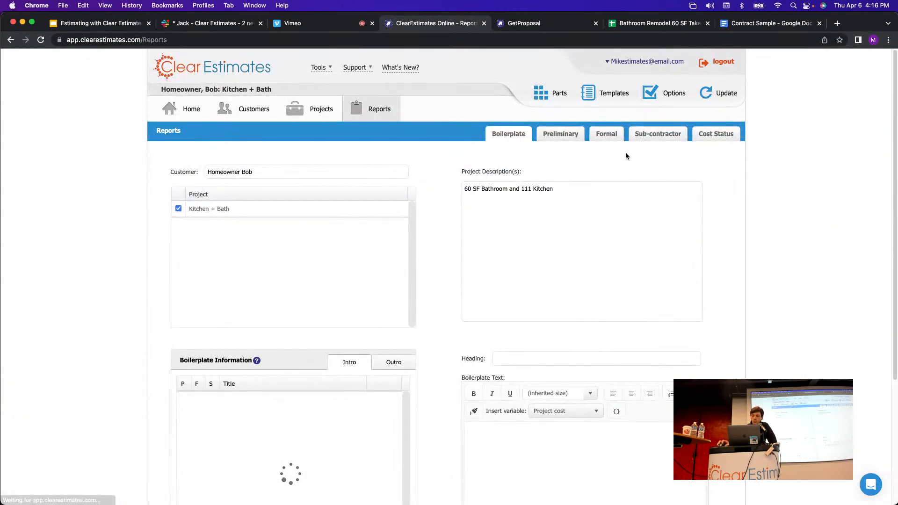
left_click(608, 136)
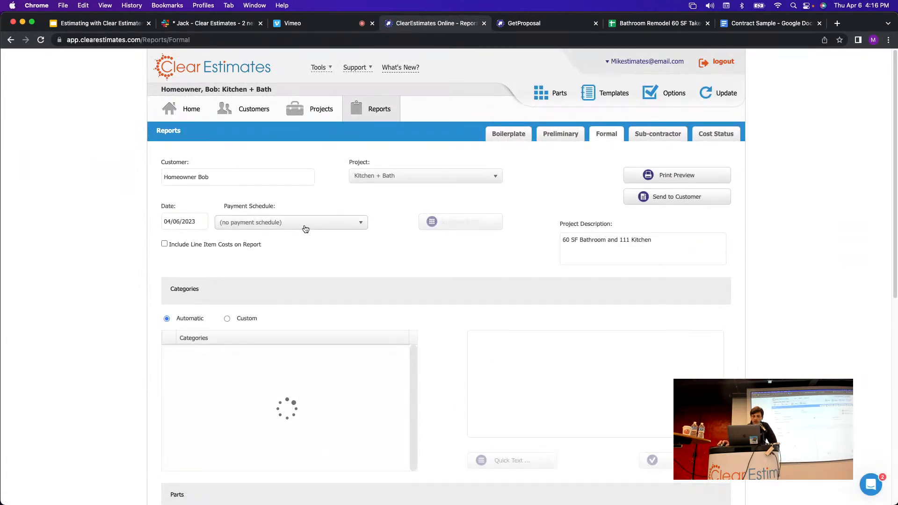
left_click(305, 225)
left_click(260, 284)
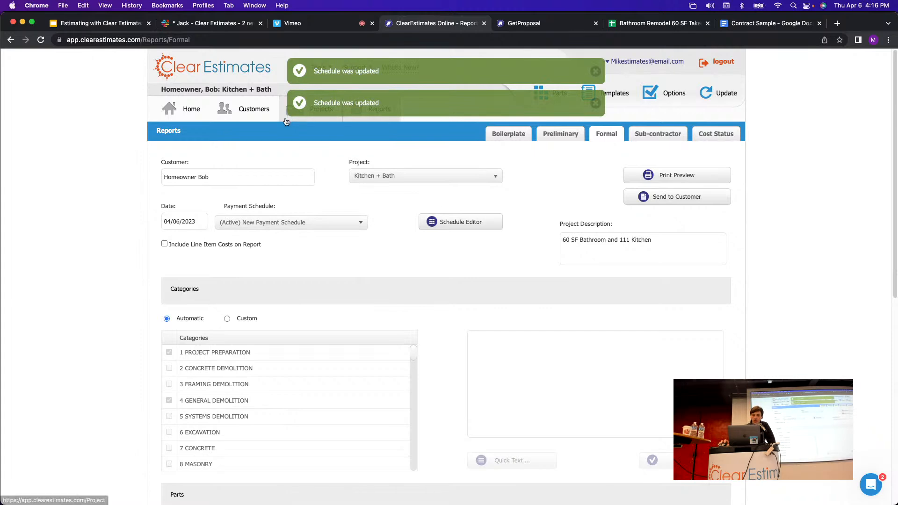
Create an invoice for the $9,775.24 Initial Deposit installment, keeping the default due date.
left_click(315, 108)
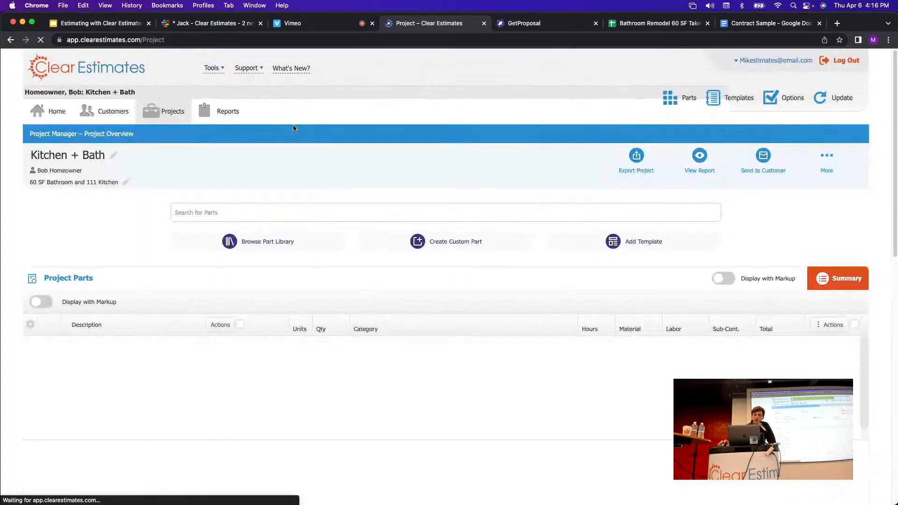
left_click(829, 168)
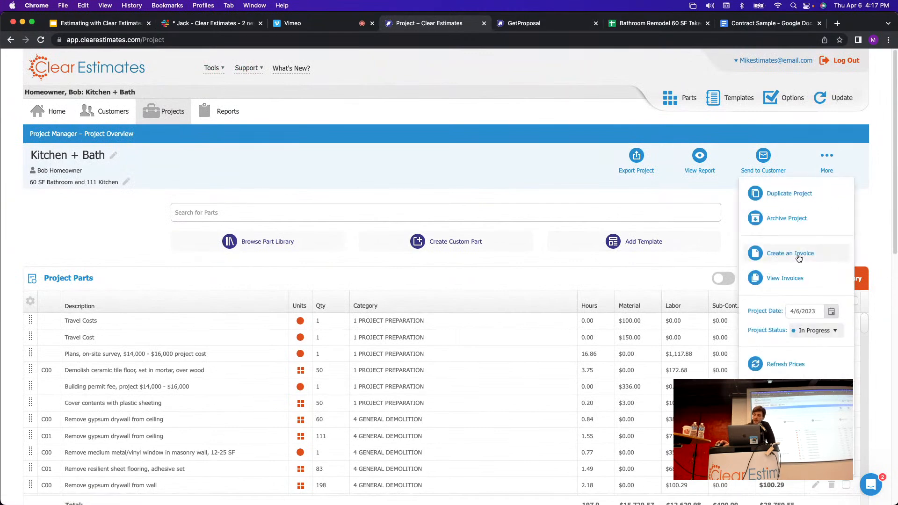
left_click(792, 254)
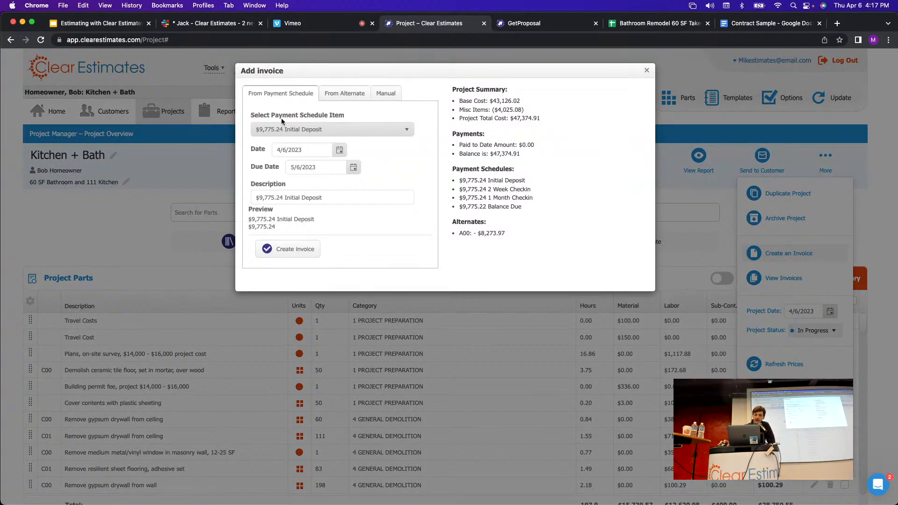
left_click(407, 133)
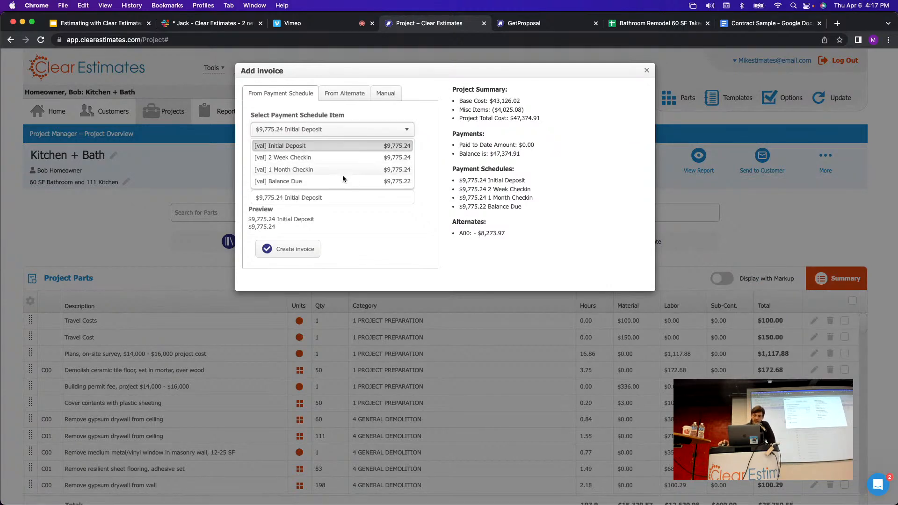
left_click(287, 147)
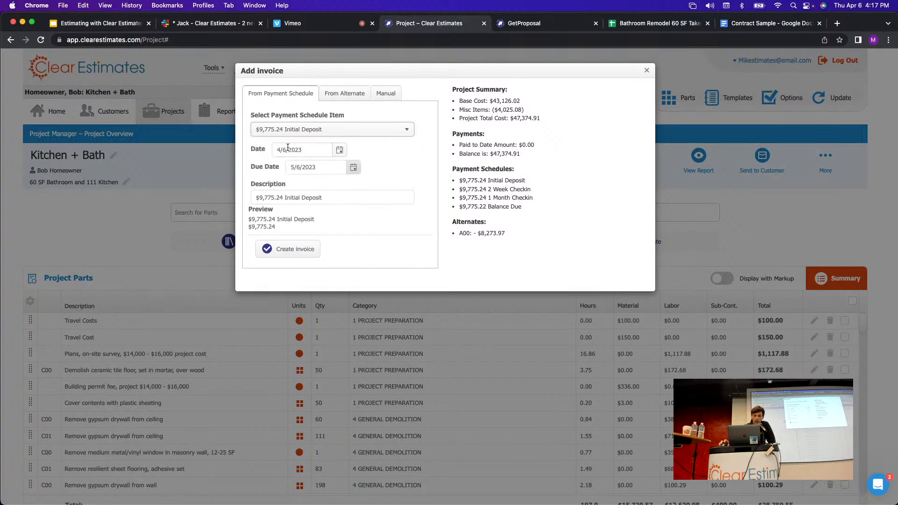
left_click(357, 172)
left_click(359, 173)
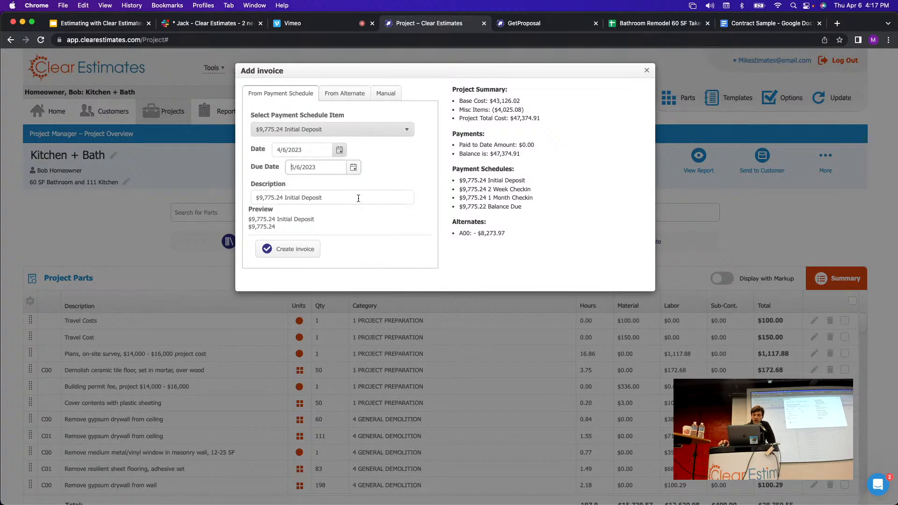
left_click(296, 251)
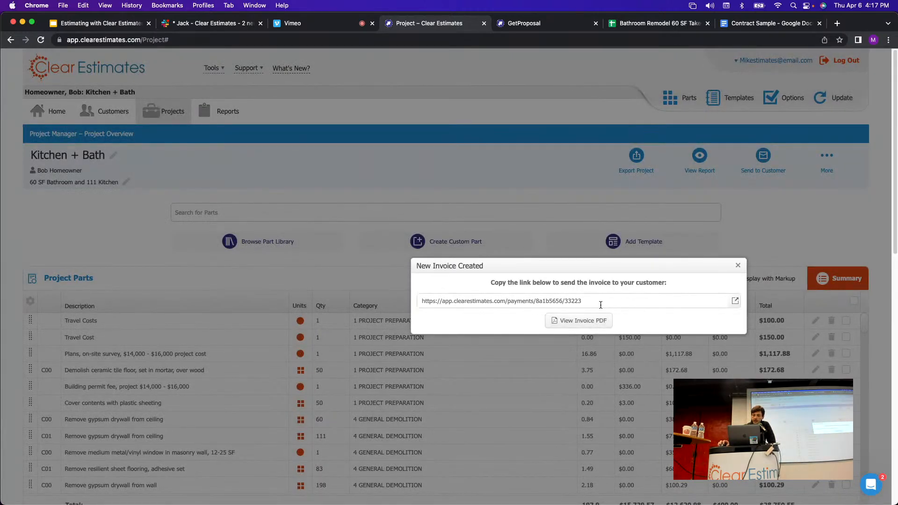
Open Invoice #101's payment page in a new tab, verify the $9,775.24 total, then dismiss the confirmation.
left_click_drag(601, 304, 447, 290)
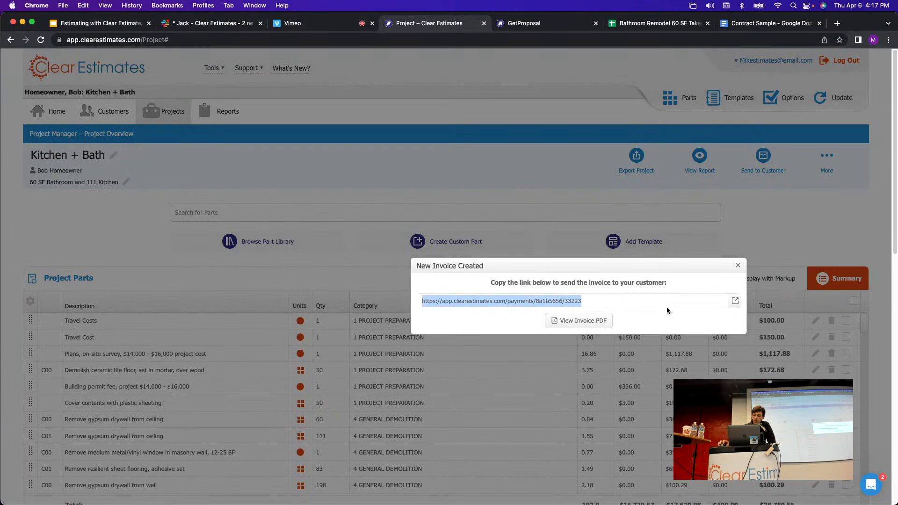
left_click(736, 301)
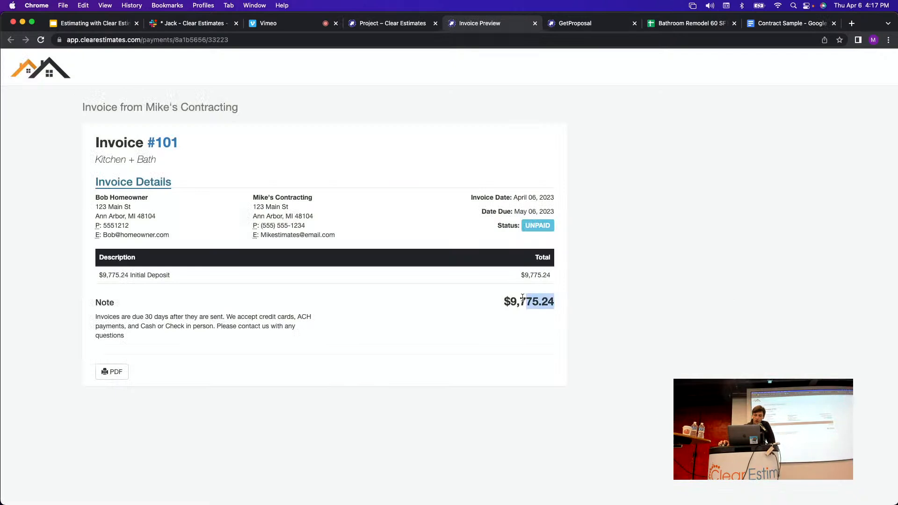
left_click_drag(523, 299, 504, 298)
left_click(467, 321)
left_click(378, 23)
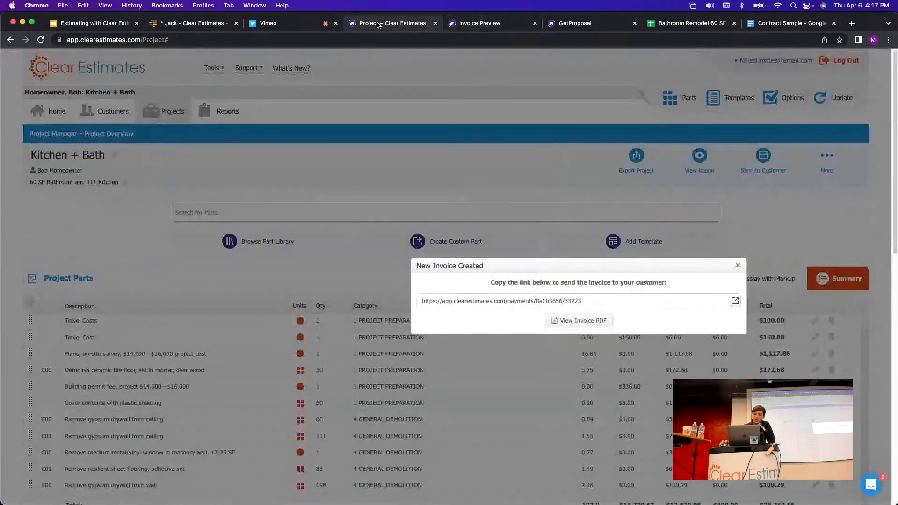
left_click(738, 266)
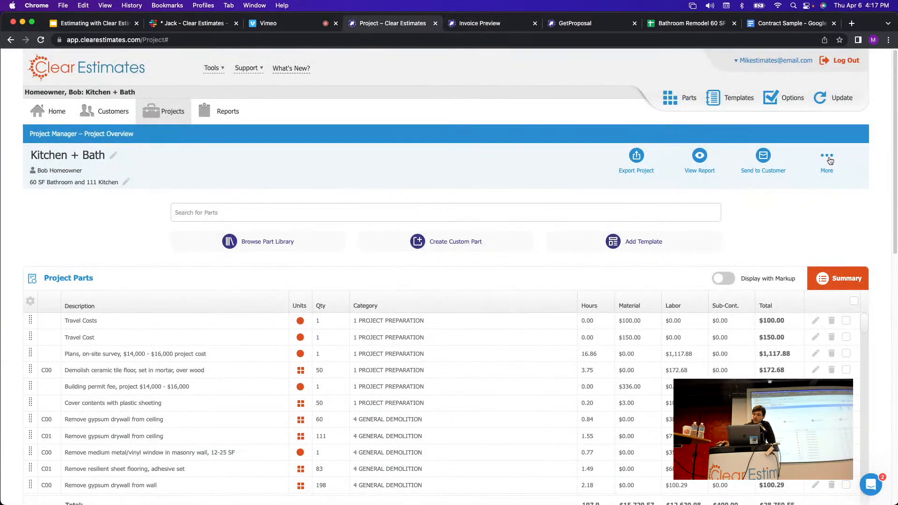
List the project's invoices and preview invoice 101's e-mail draft without sending it.
left_click(827, 158)
left_click(790, 279)
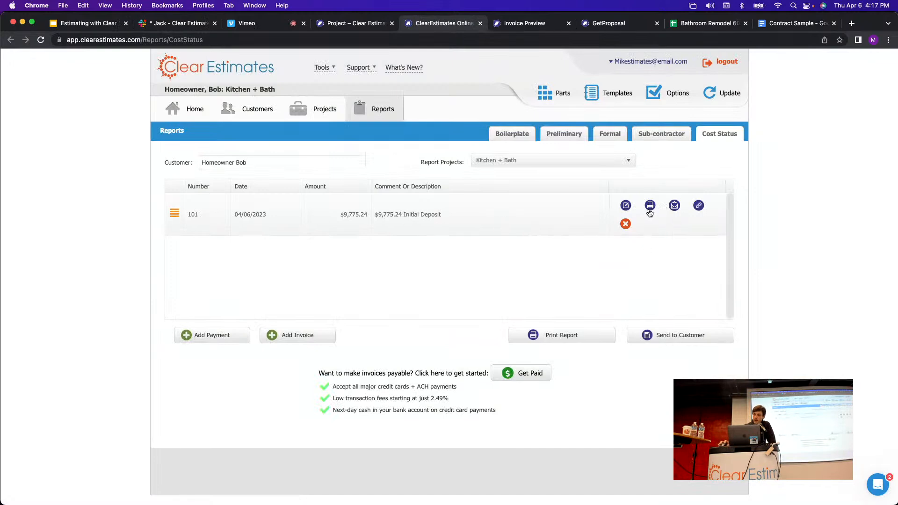
left_click(674, 205)
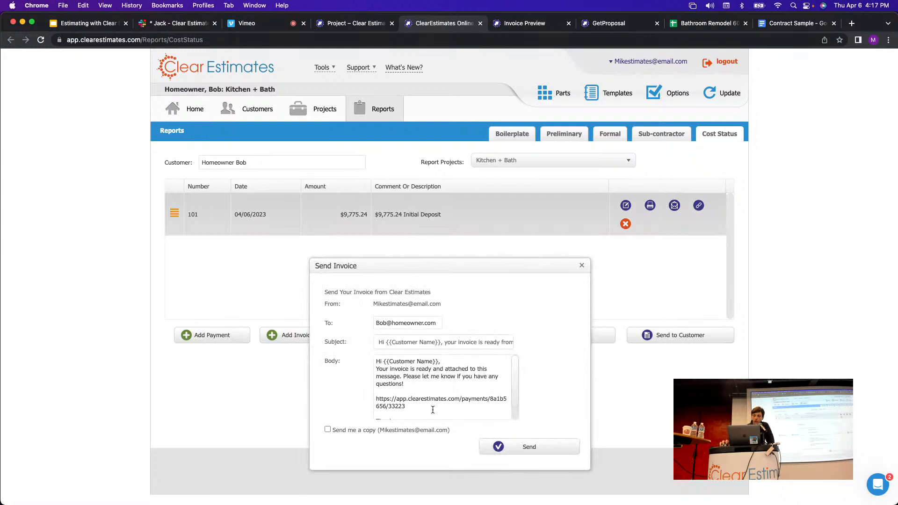
scroll(427, 377, "down", 2)
left_click_drag(427, 398, 373, 386)
left_click(459, 380)
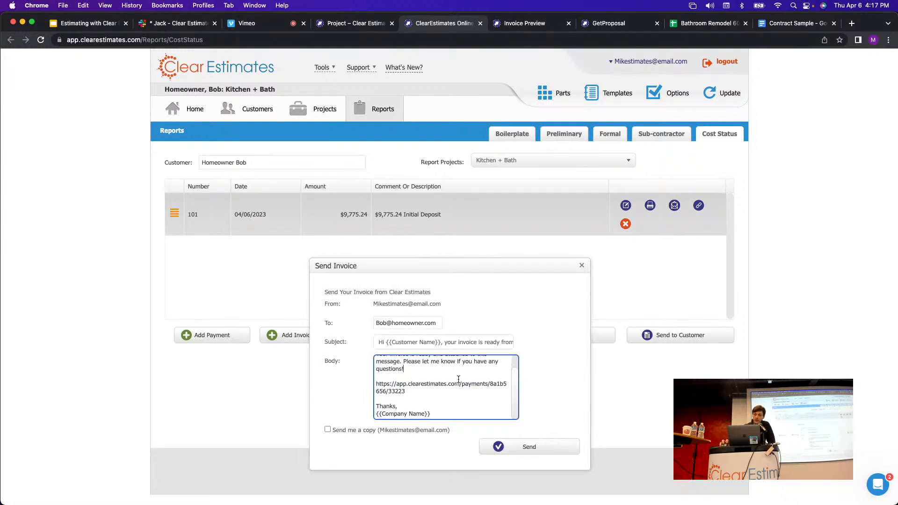
scroll(459, 380, "up", 2)
left_click(583, 266)
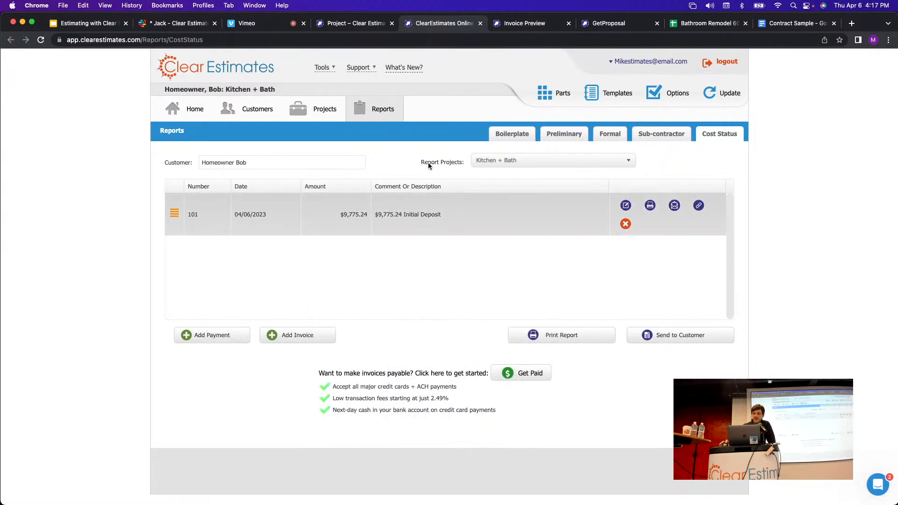
left_click(314, 105)
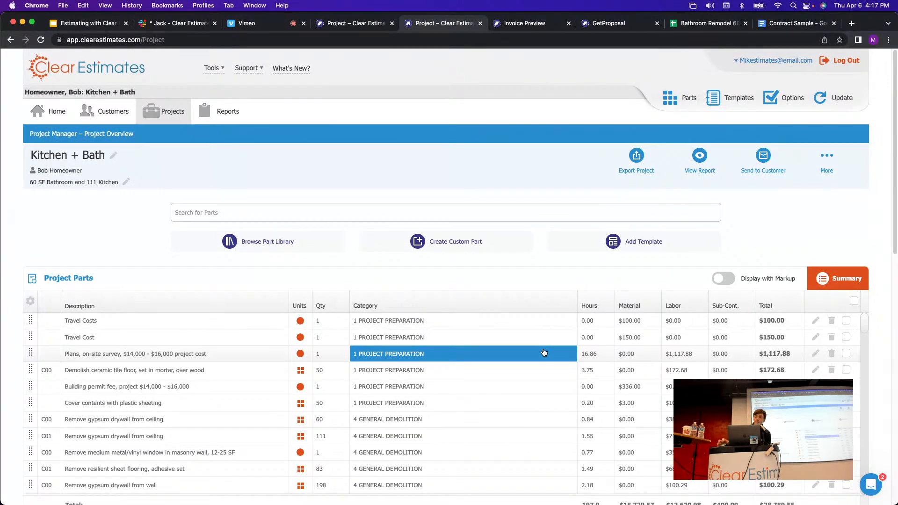
Create a 'Change Order' invoice from alternate A00 for $8,273.97.
left_click(828, 158)
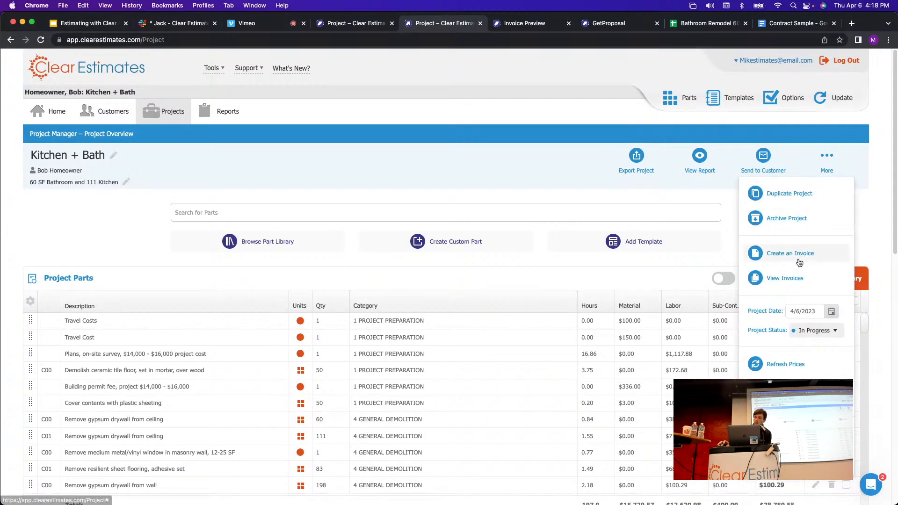
left_click(800, 254)
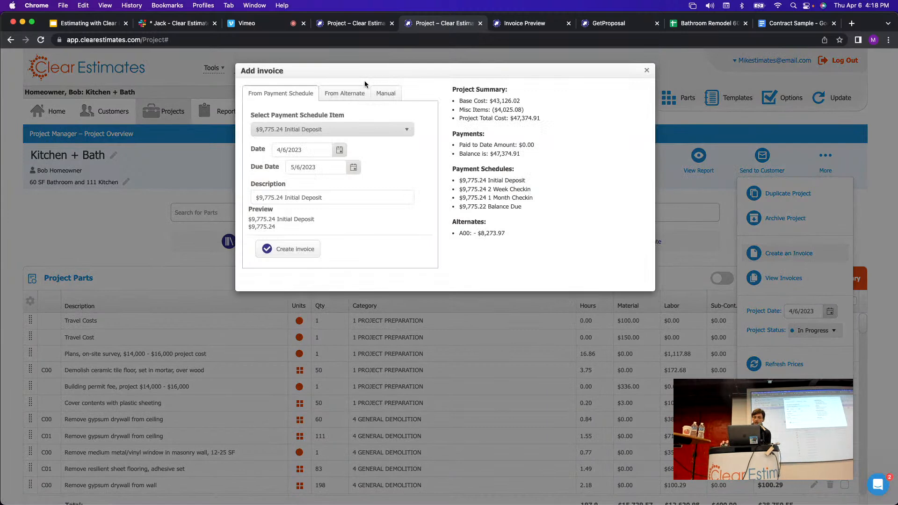
left_click(357, 95)
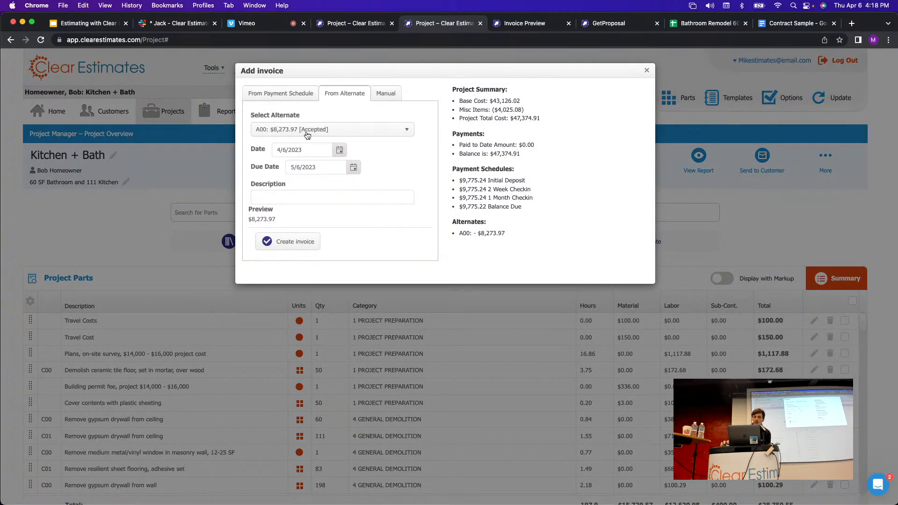
left_click(373, 133)
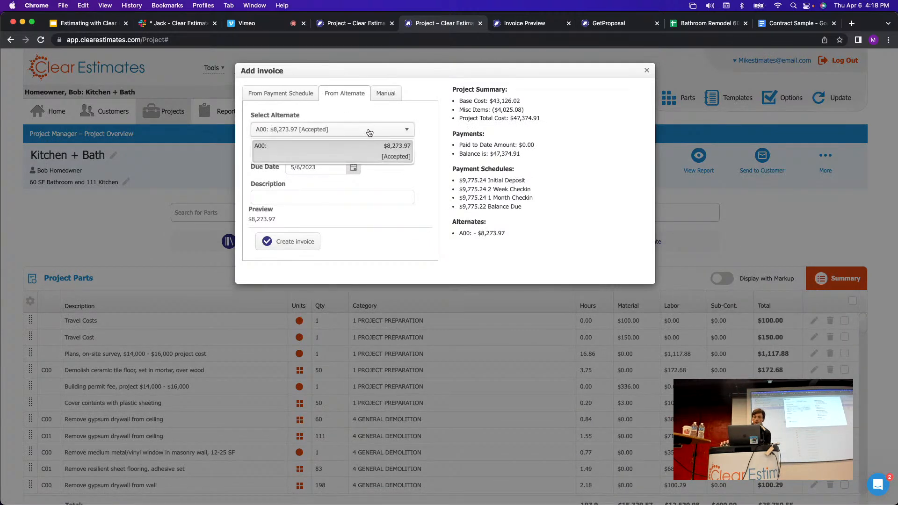
left_click(384, 153)
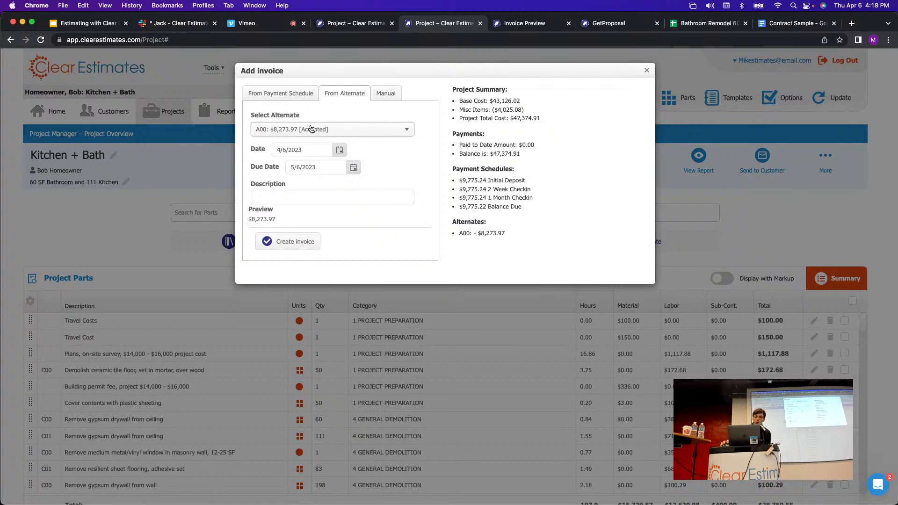
left_click(316, 198)
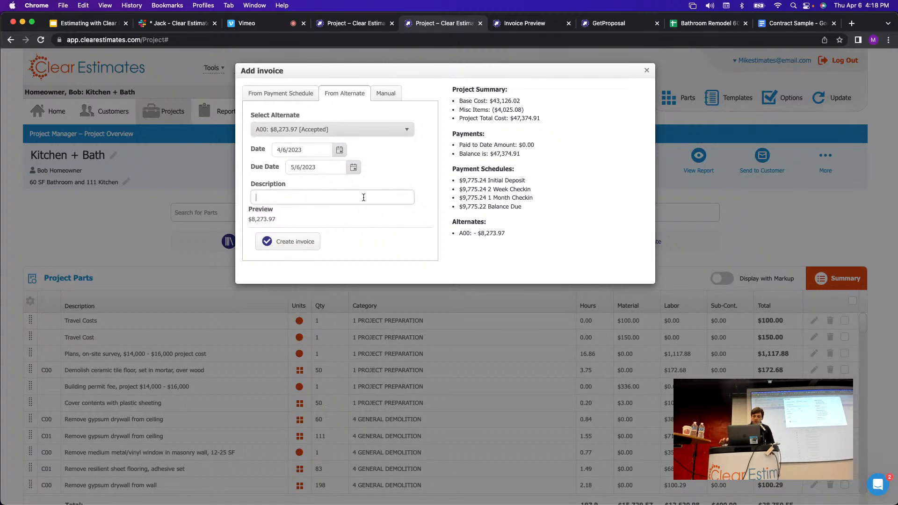
type("Change Order")
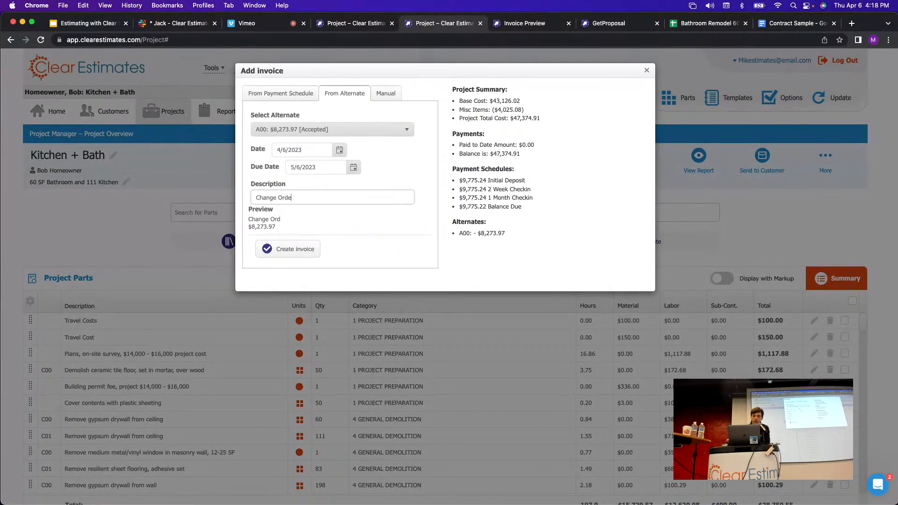
left_click(297, 253)
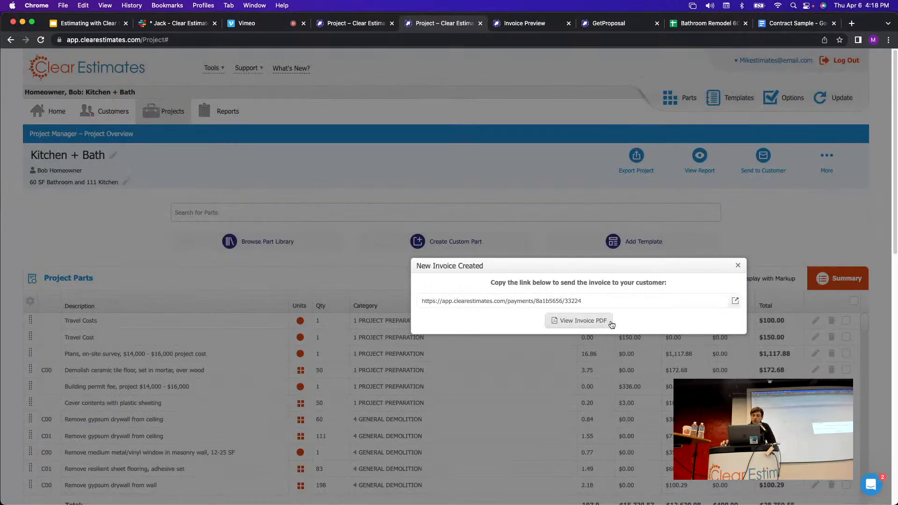
Preview invoice #102 through its payment link, then close the preview and the New Invoice notice.
left_click_drag(613, 302, 422, 301)
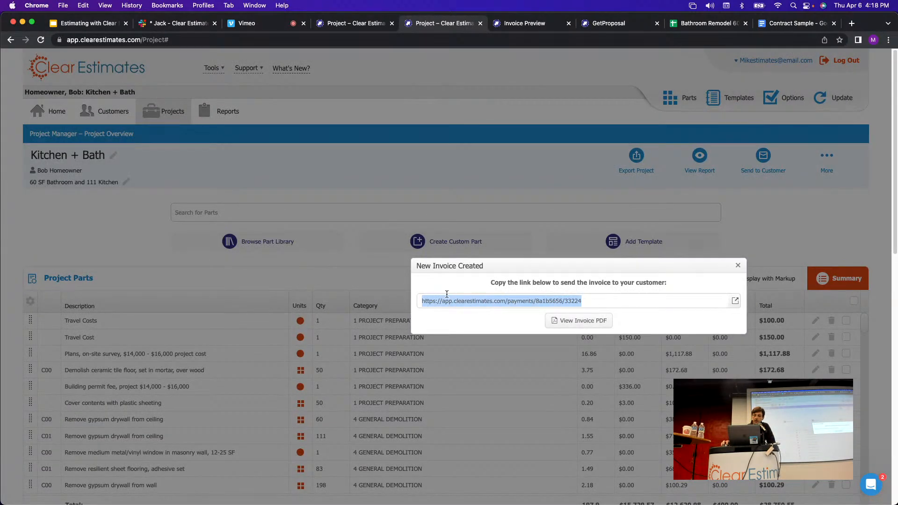
left_click(736, 301)
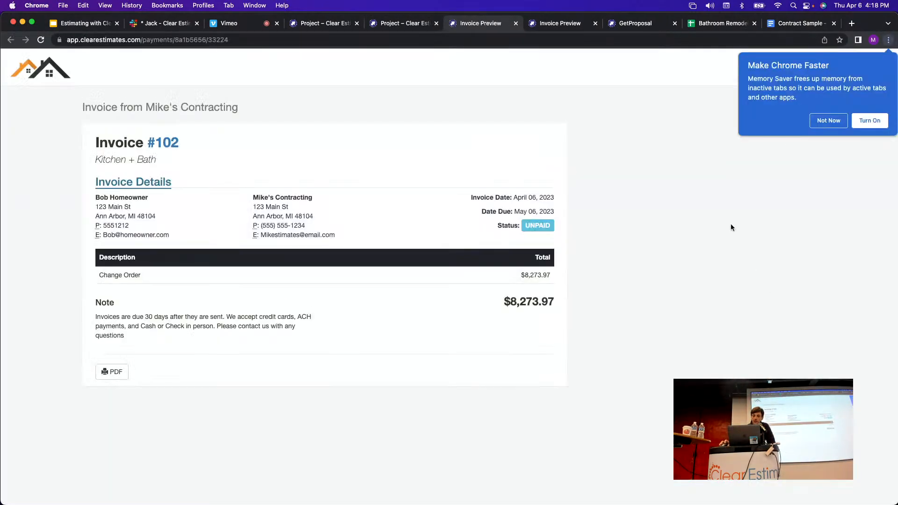
left_click(516, 24)
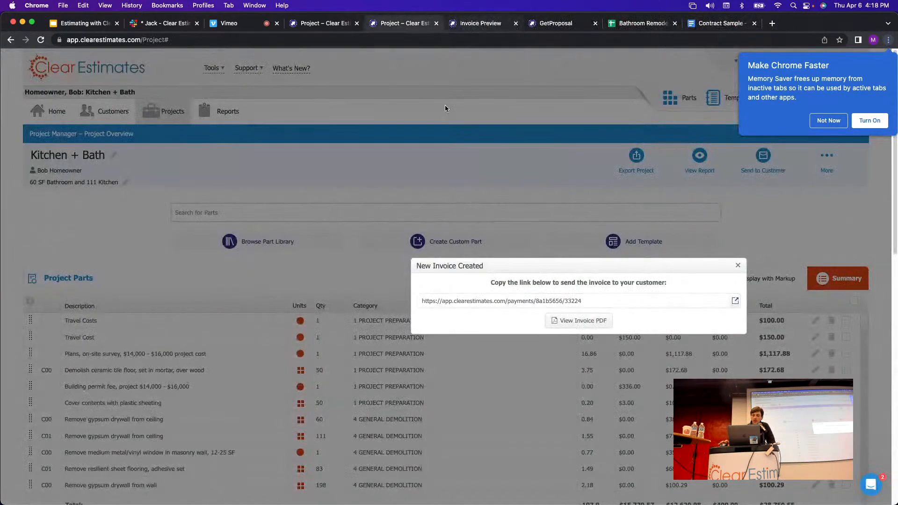
left_click(737, 265)
Choose More > View Invoices to list the Kitchen + Bath invoices 101 and 102.
left_click(827, 157)
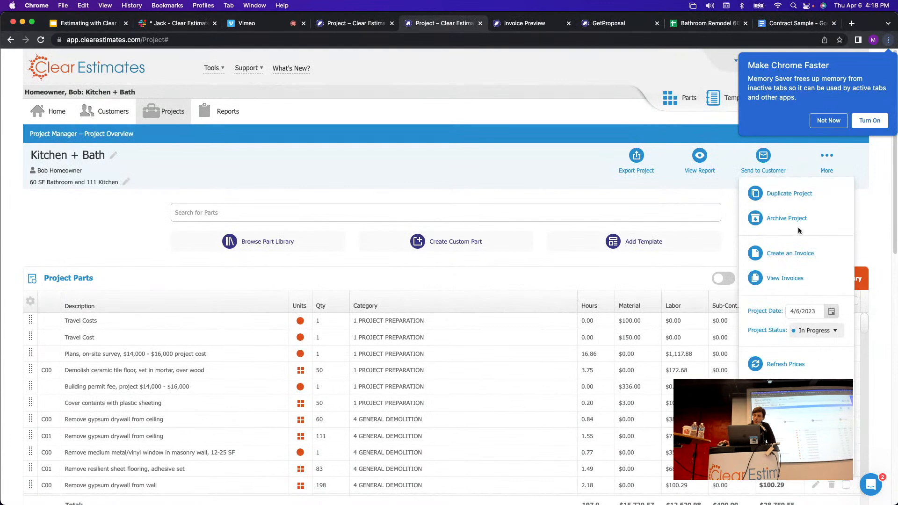
left_click(832, 164)
left_click(830, 159)
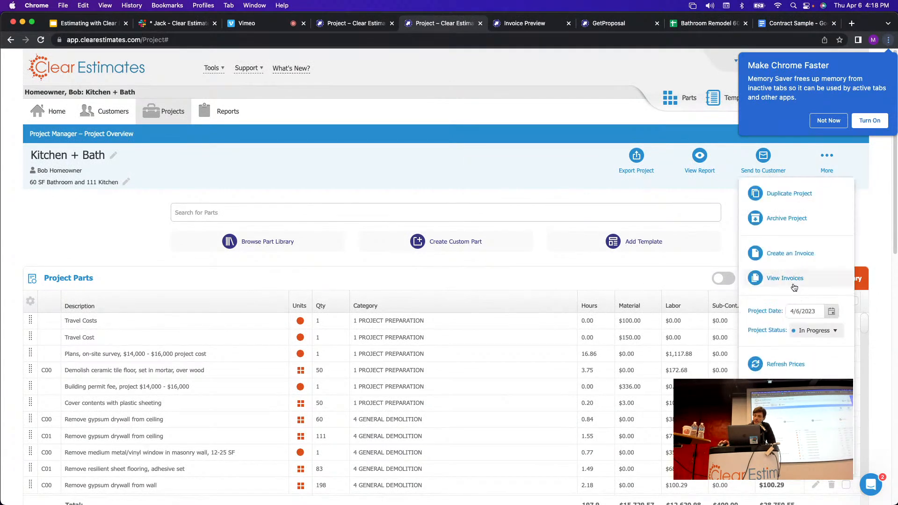
left_click(769, 280)
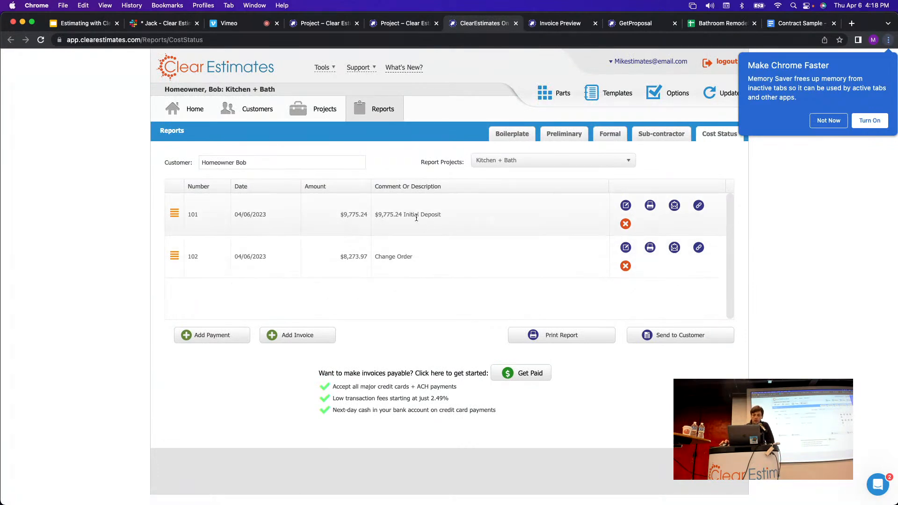
Record a $9,775.24 payment against invoice 101's initial deposit, dated 4/6/2023.
left_click(831, 122)
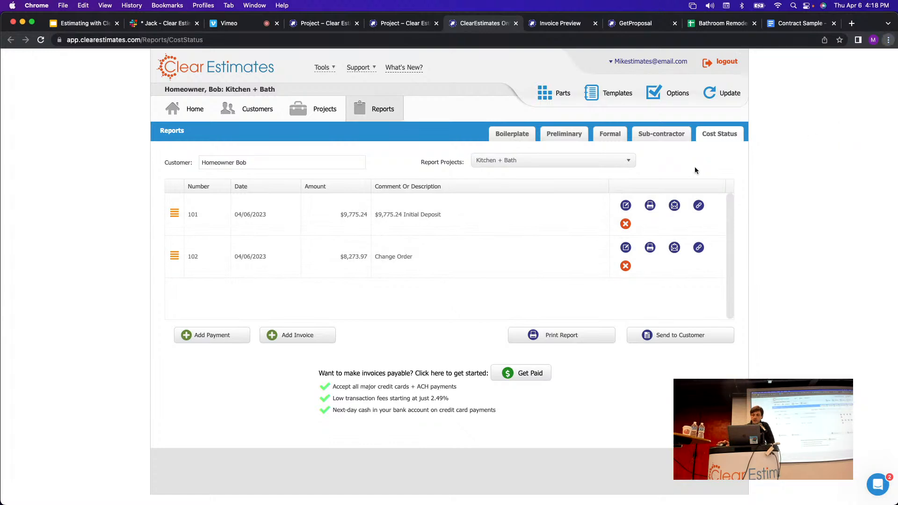
left_click(200, 340)
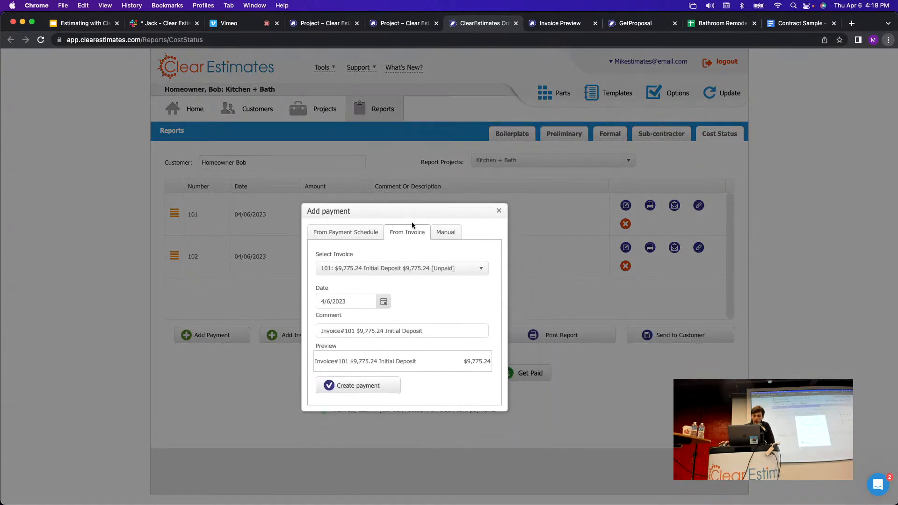
left_click(460, 270)
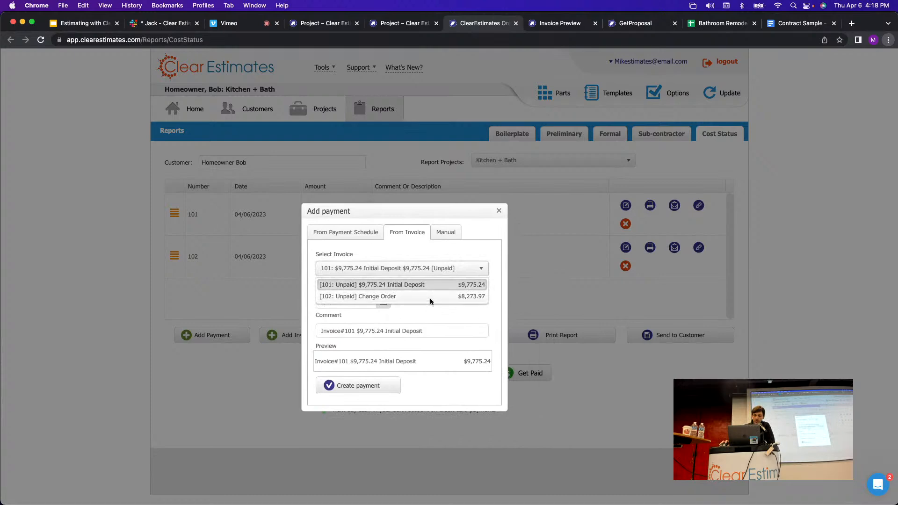
left_click(430, 287)
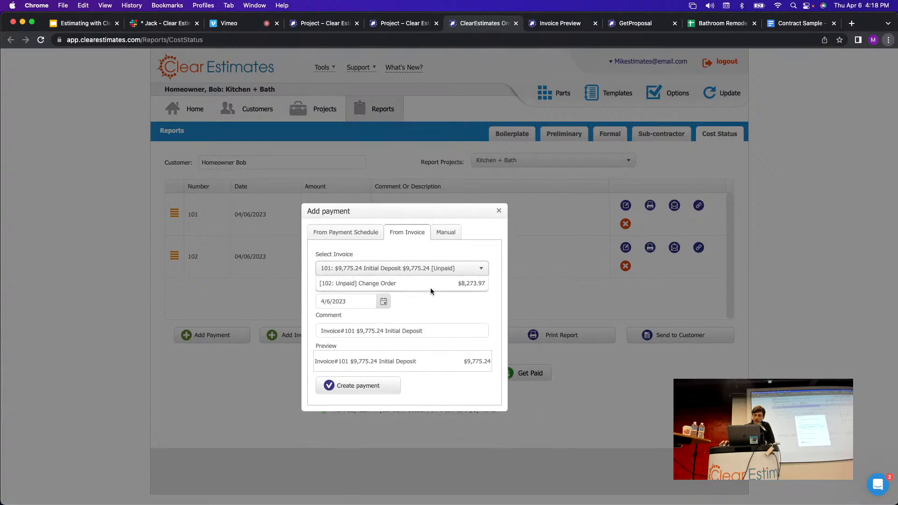
left_click(358, 389)
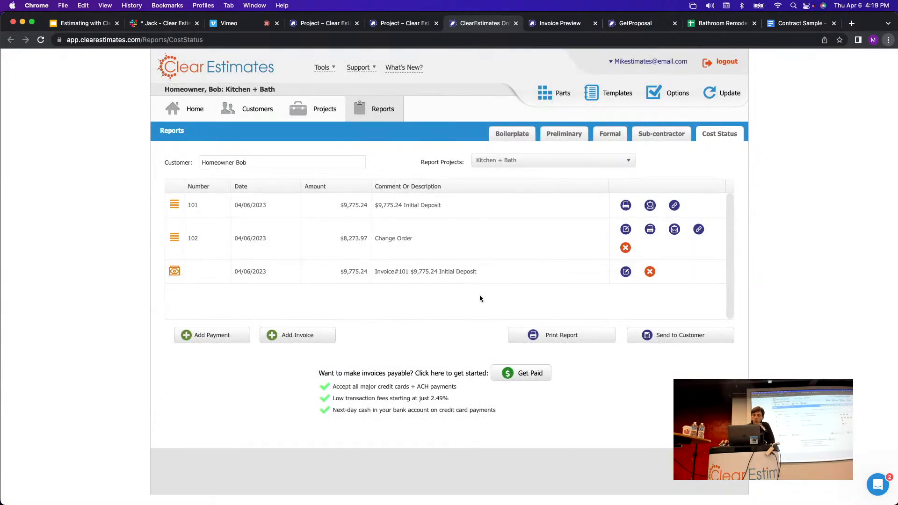
left_click(560, 334)
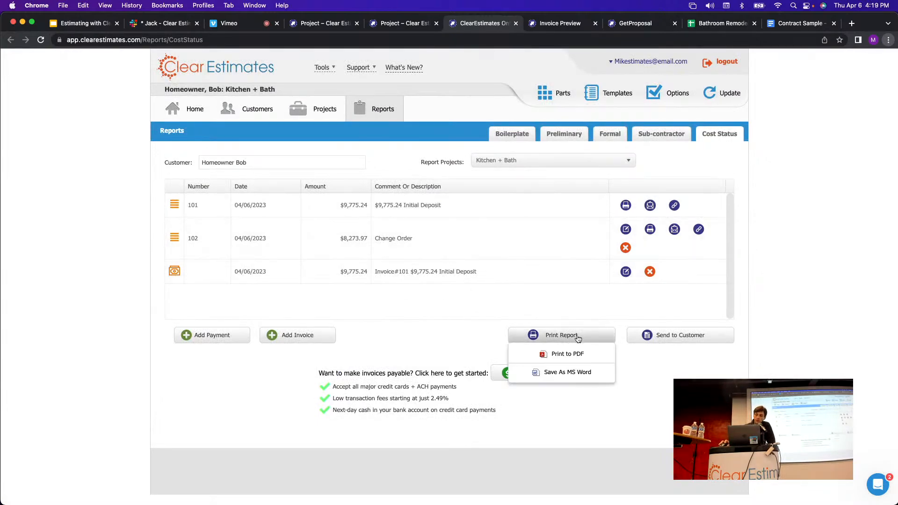
Print the cost status report to PDF, check the $9,775.24 paid to date, then close it.
left_click(552, 342)
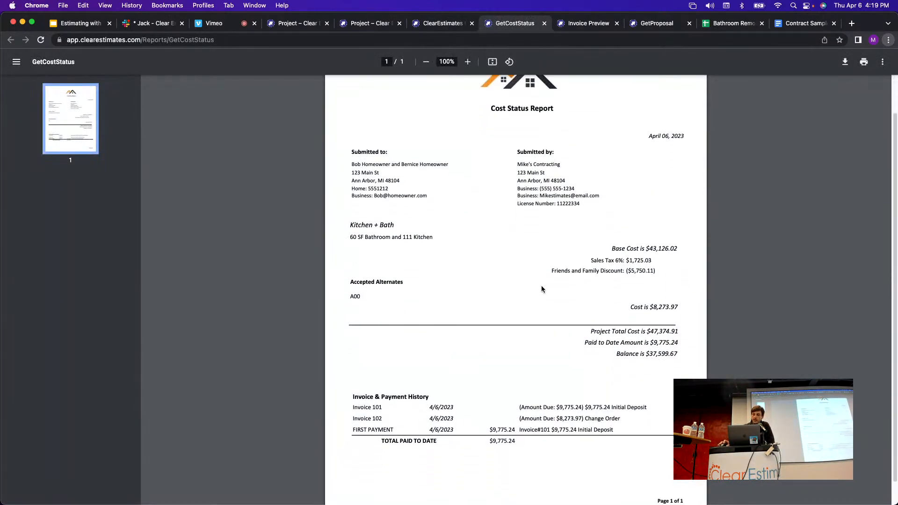
scroll(541, 286, "down", 1)
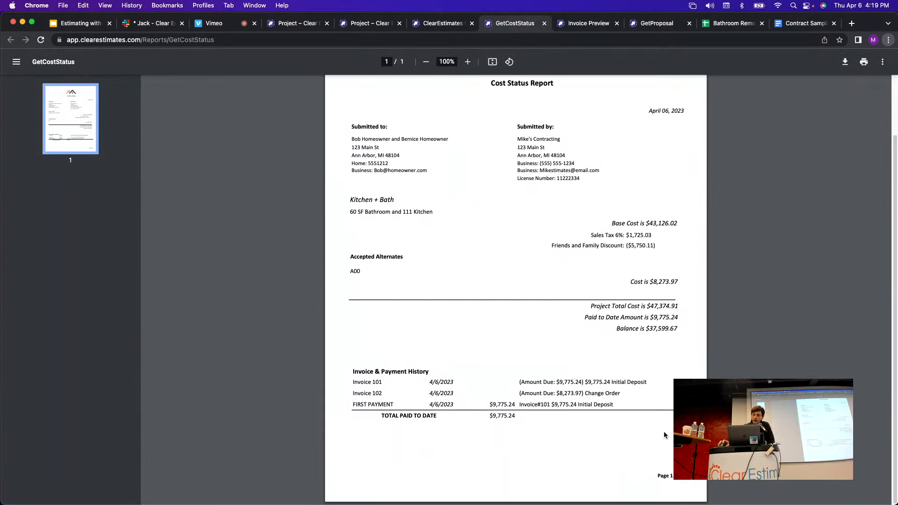
scroll(461, 334, "up", 3)
scroll(351, 262, "down", 3)
scroll(524, 288, "up", 3)
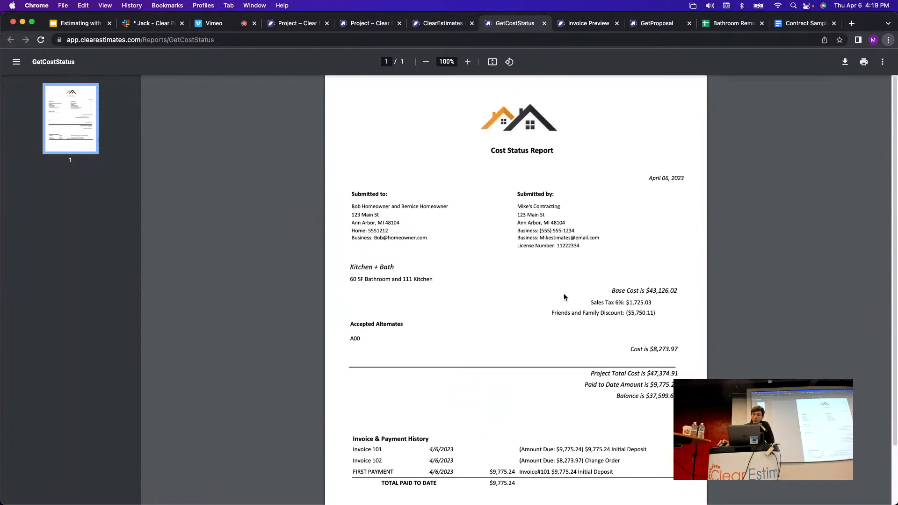
left_click_drag(595, 301, 658, 307)
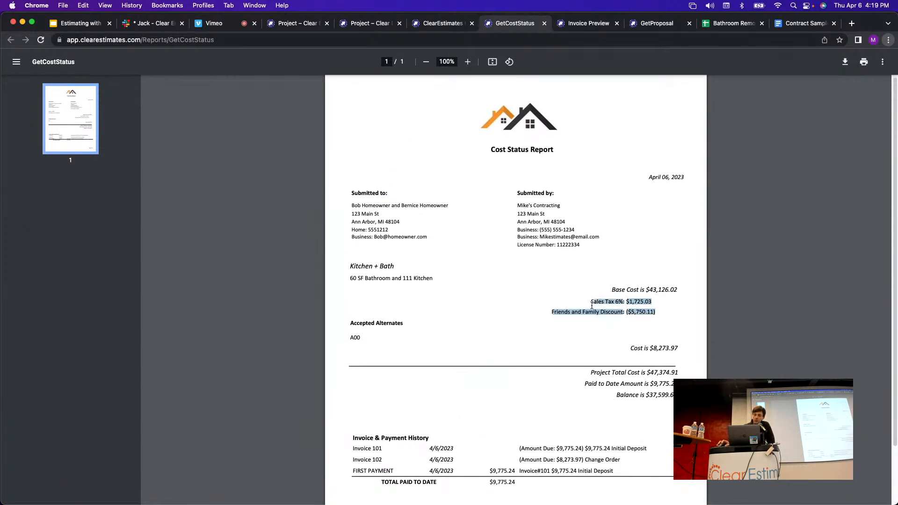
left_click(591, 336)
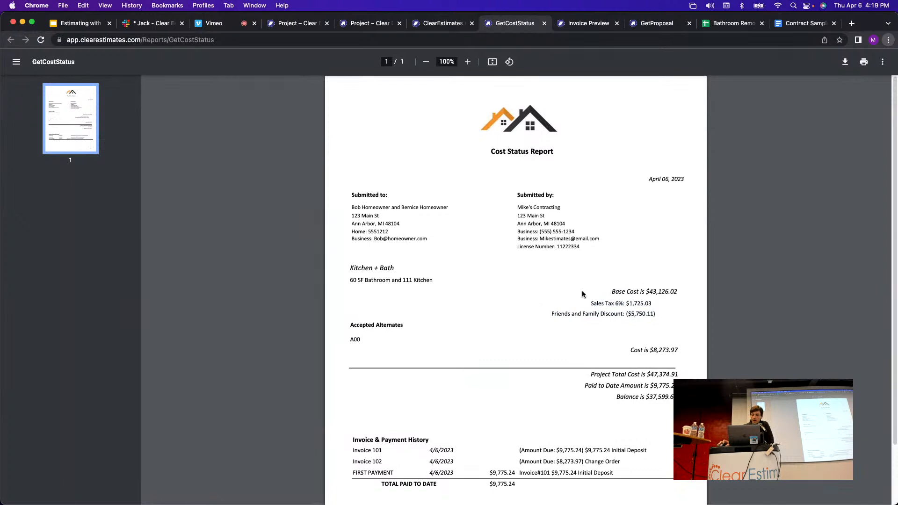
scroll(636, 262, "down", 3)
scroll(567, 133, "up", 3)
left_click(545, 27)
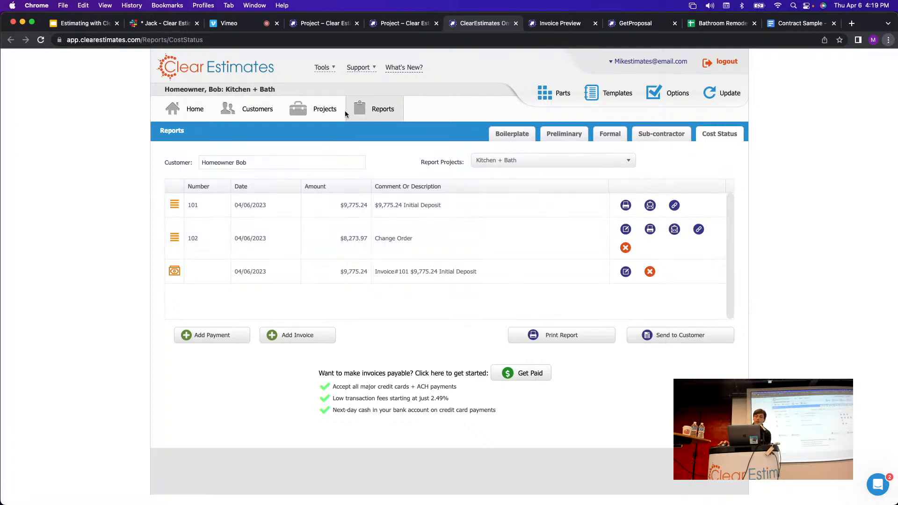
Open the part library on the 21 GENERAL PLUMBING category.
left_click(321, 117)
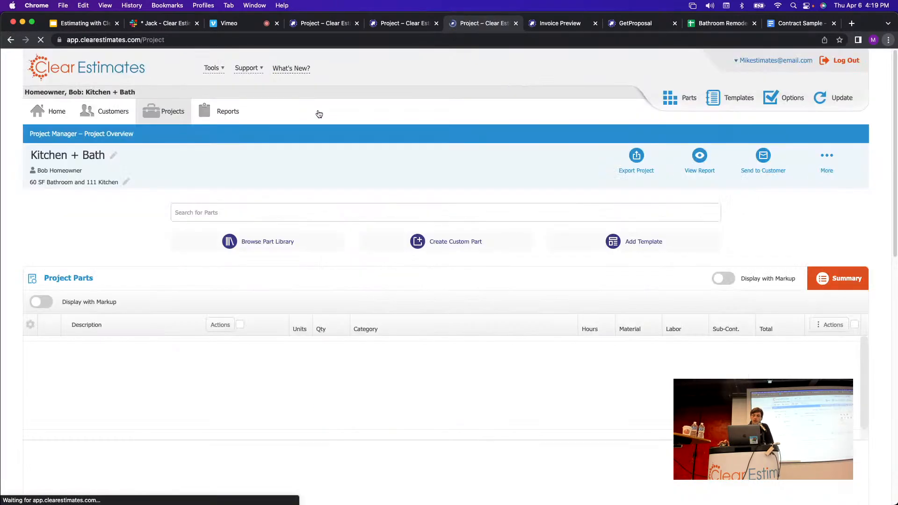
left_click(276, 249)
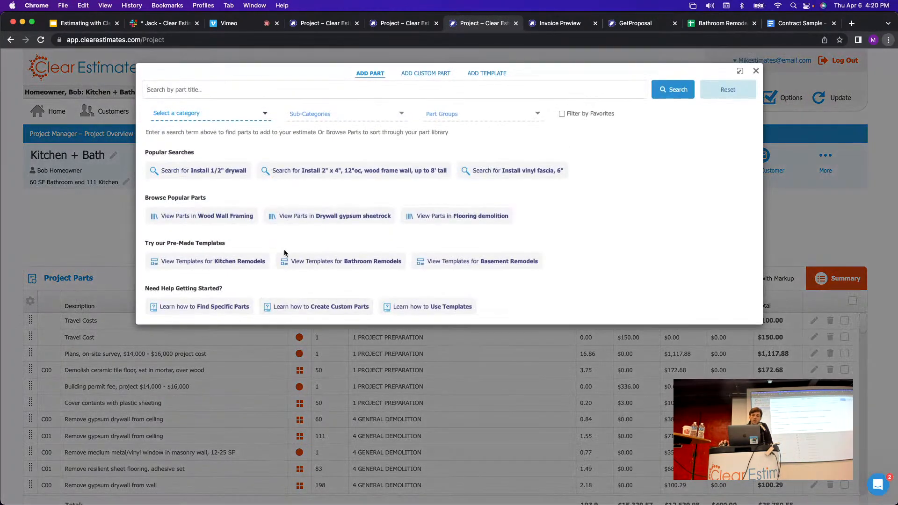
left_click(265, 115)
scroll(202, 173, "down", 10)
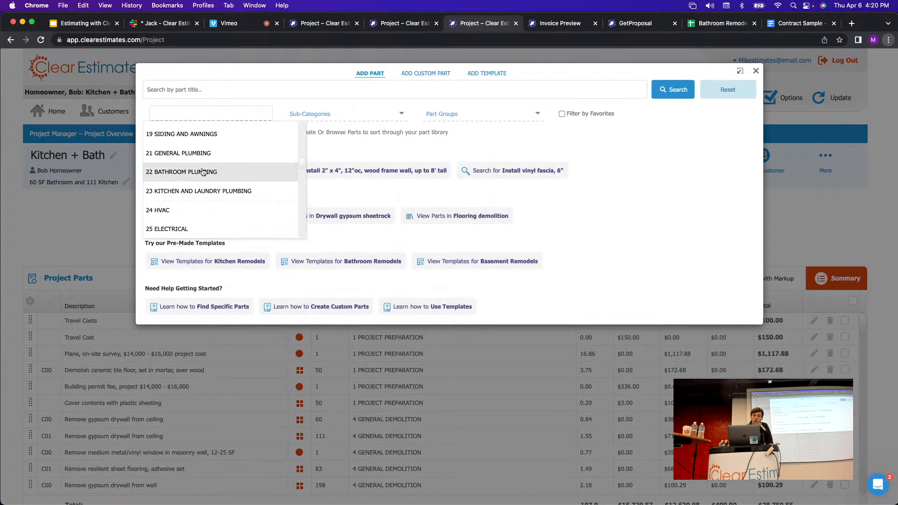
left_click(197, 153)
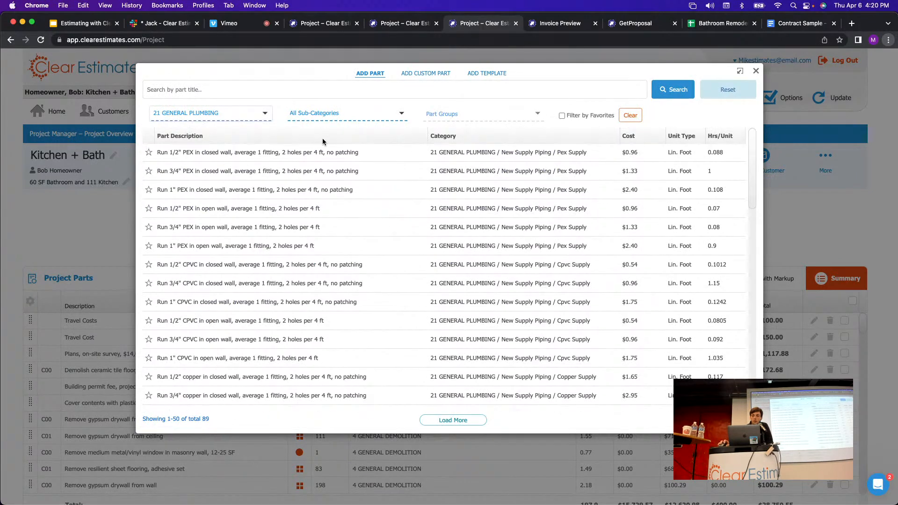
left_click(563, 116)
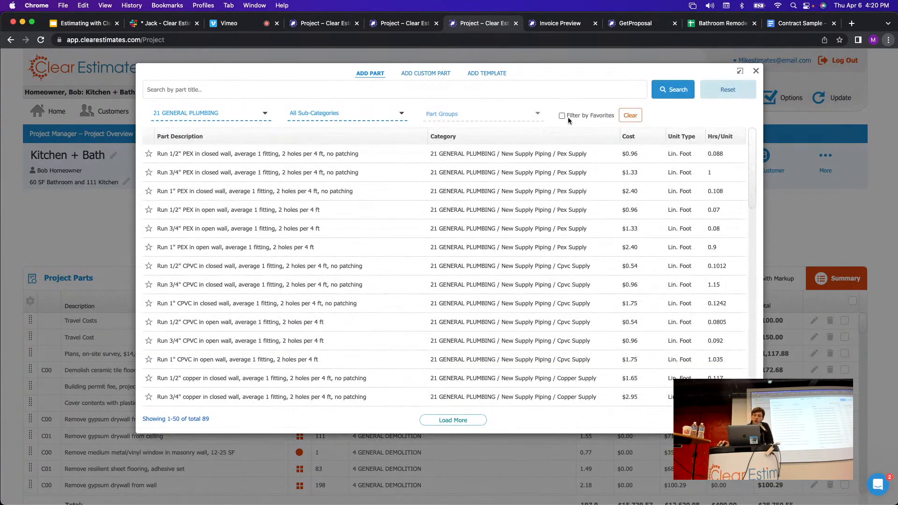
left_click(562, 116)
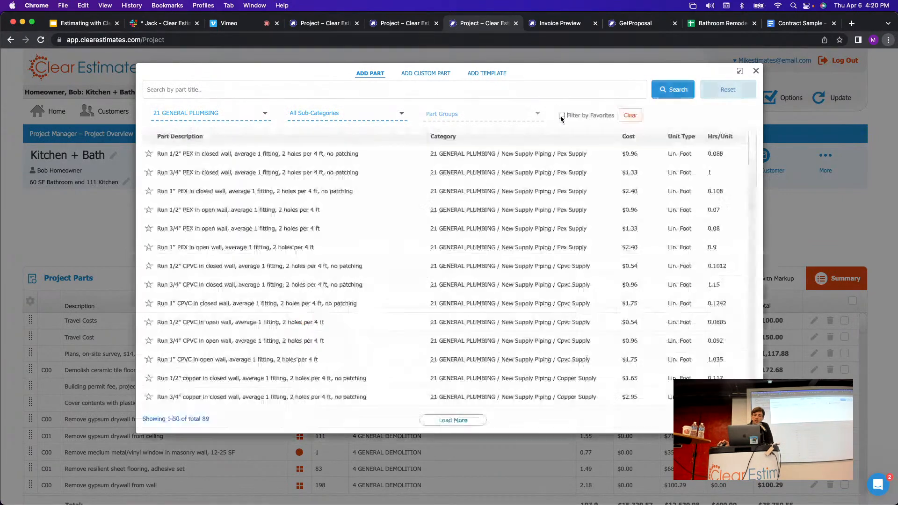
Star the 1/2" PEX closed-wall, 1" PEX open-wall and a third plumbing row, then filter by favorites.
left_click(149, 155)
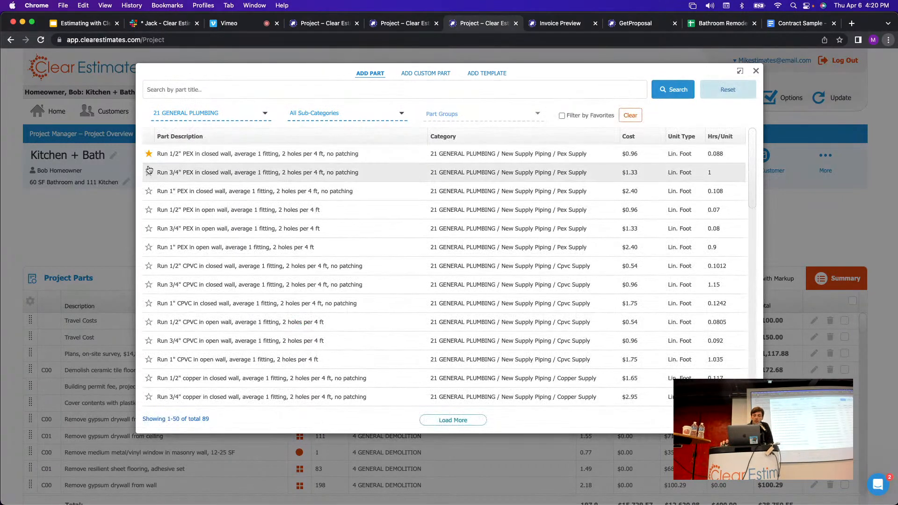
left_click(150, 249)
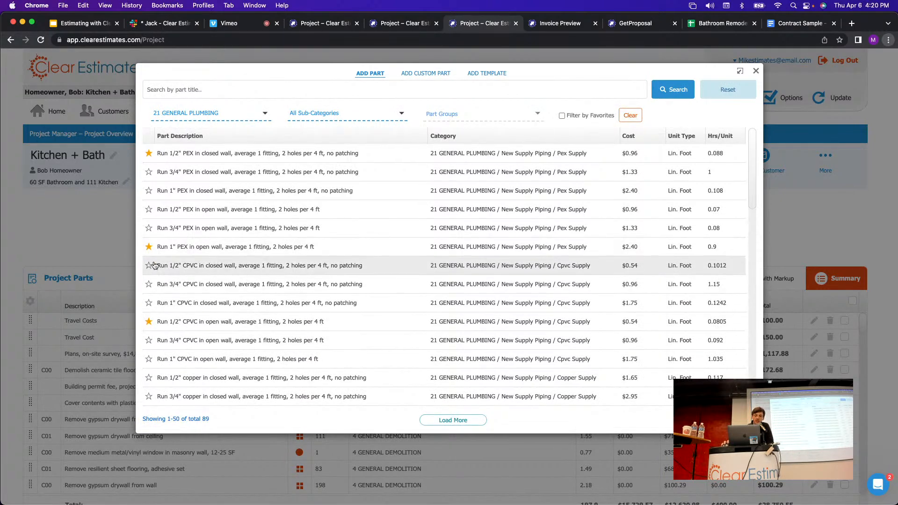
scroll(153, 271, "down", 3)
scroll(154, 276, "down", 9)
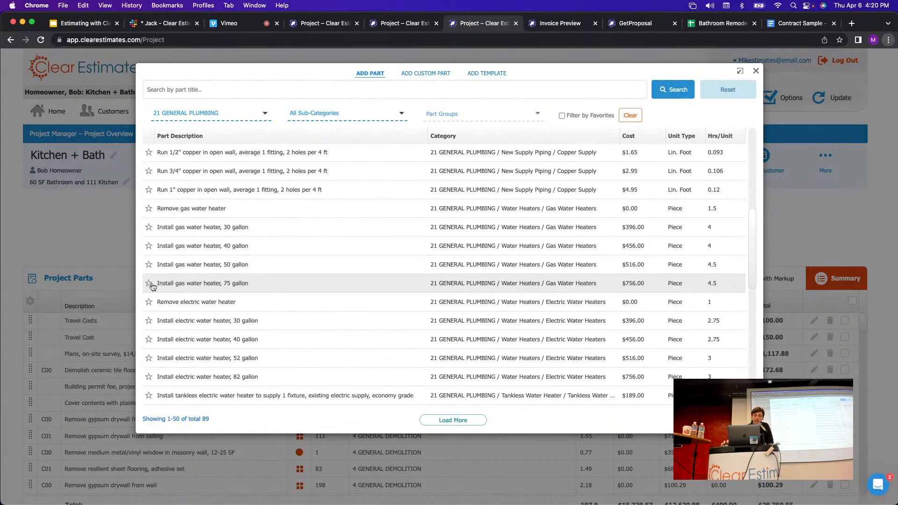
left_click(149, 284)
left_click(149, 284)
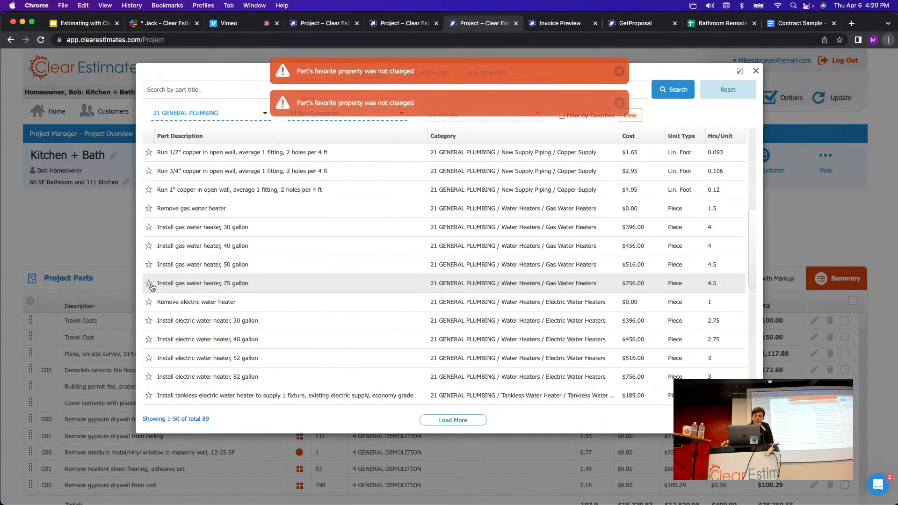
scroll(147, 290, "down", 1)
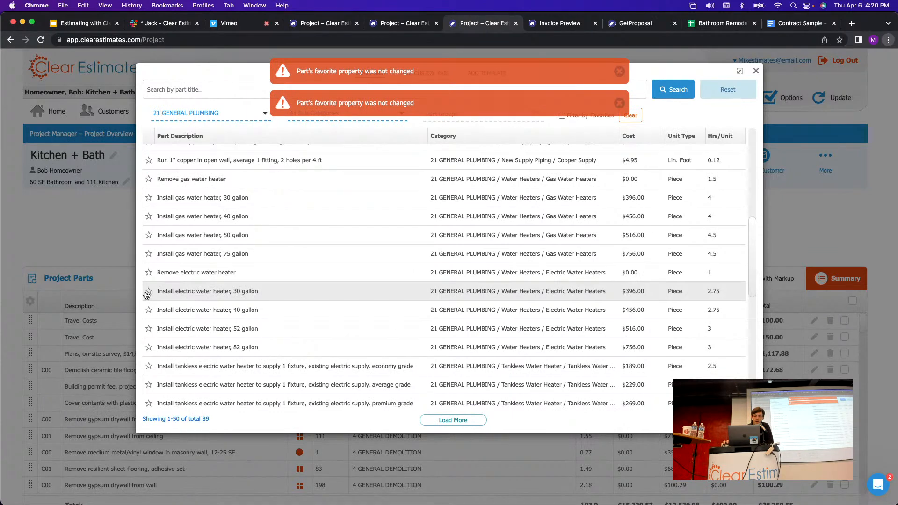
scroll(299, 281, "up", 10)
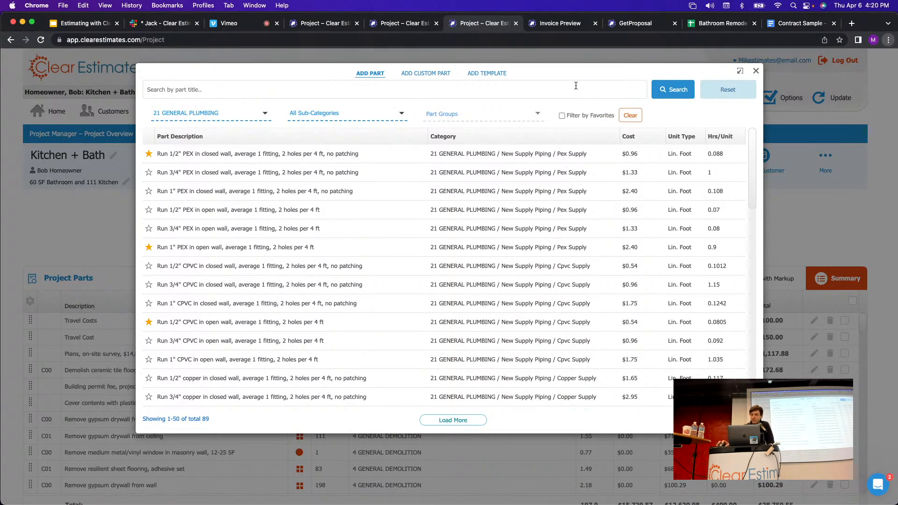
left_click(562, 115)
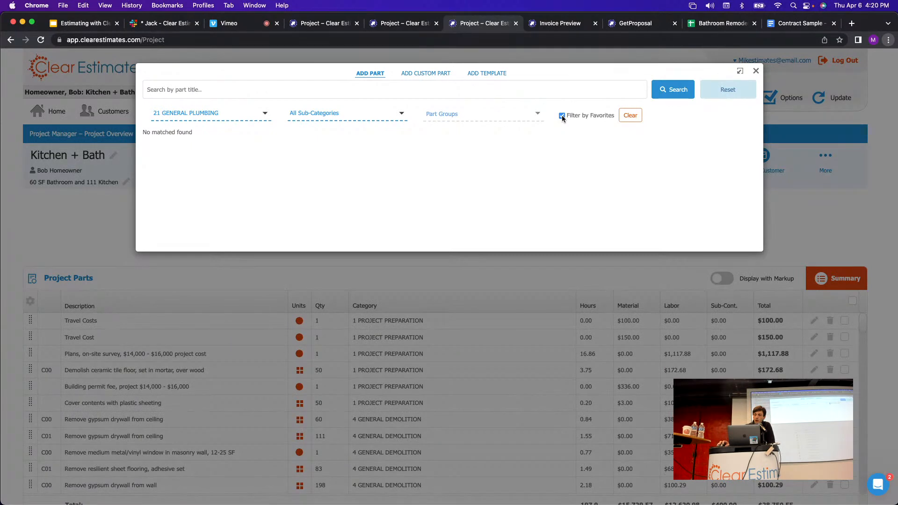
Switch the part list to the 1 PROJECT PREPARATION category and check its existing favorites.
left_click(562, 115)
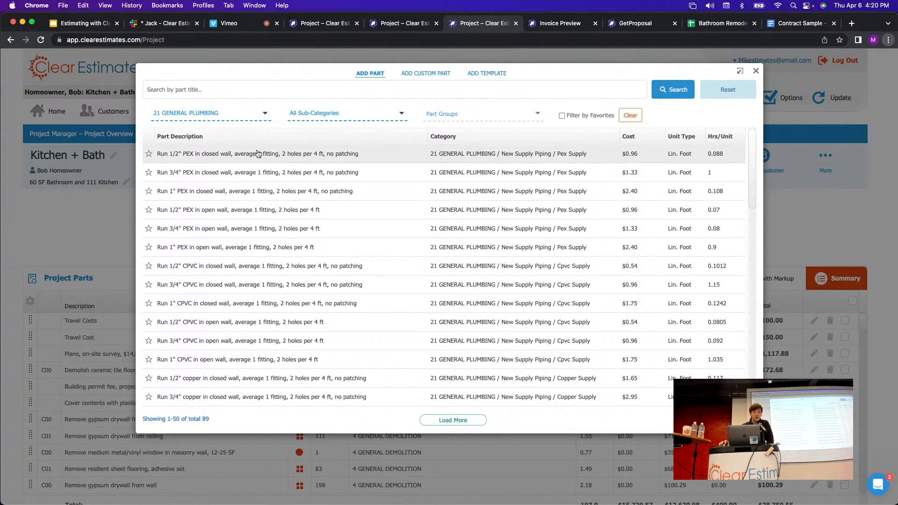
left_click(249, 114)
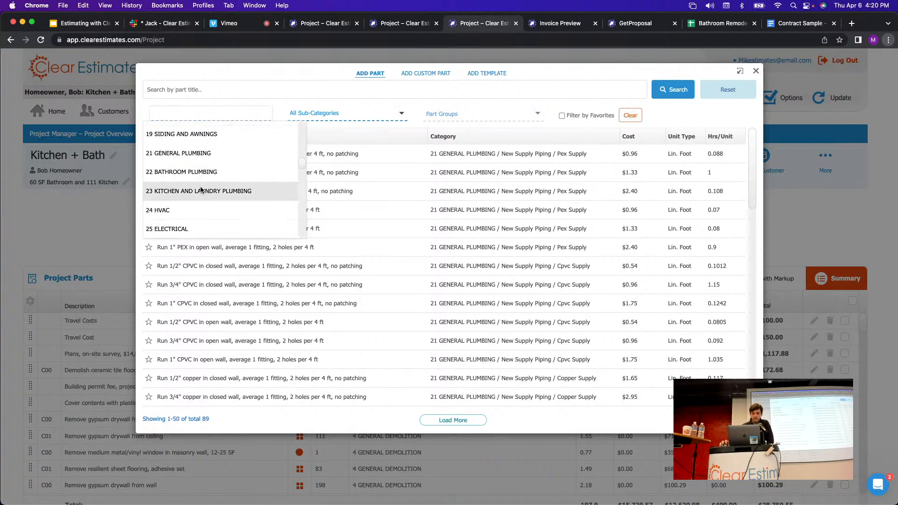
left_click(205, 190)
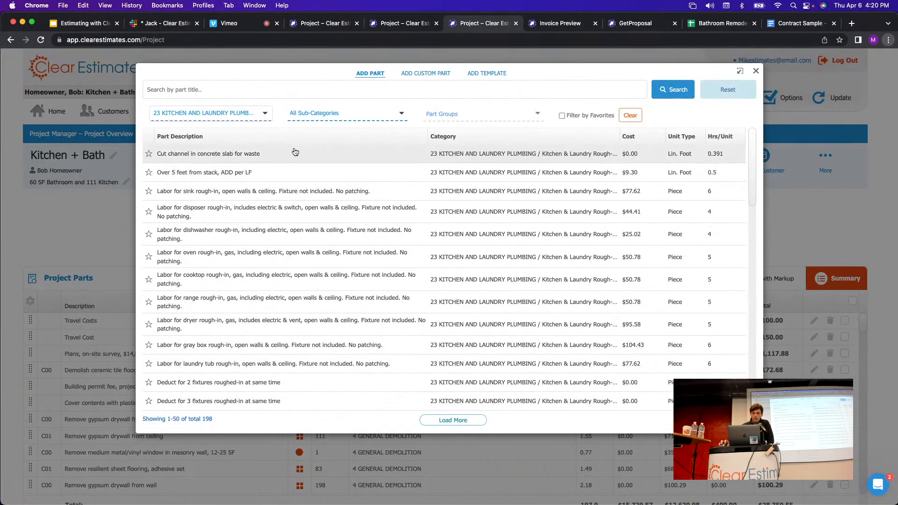
left_click(562, 115)
left_click(563, 115)
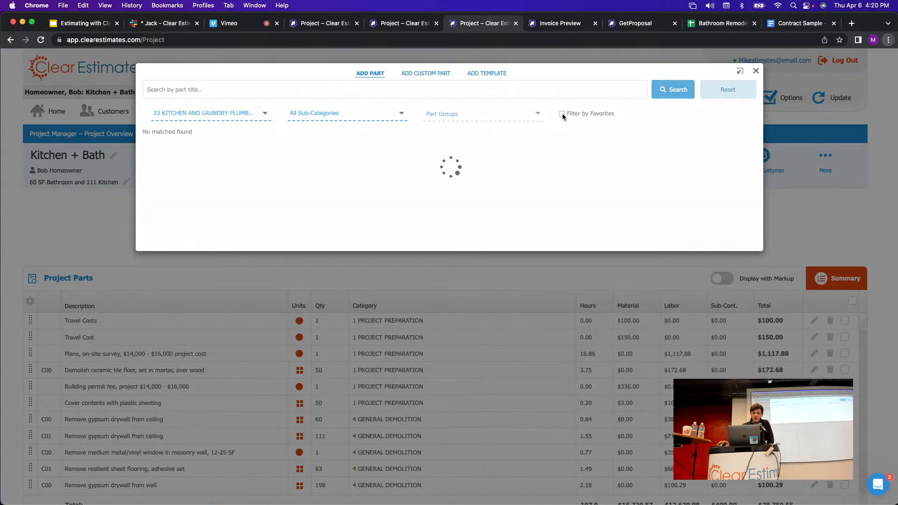
left_click(211, 114)
scroll(219, 150, "up", 10)
left_click(207, 153)
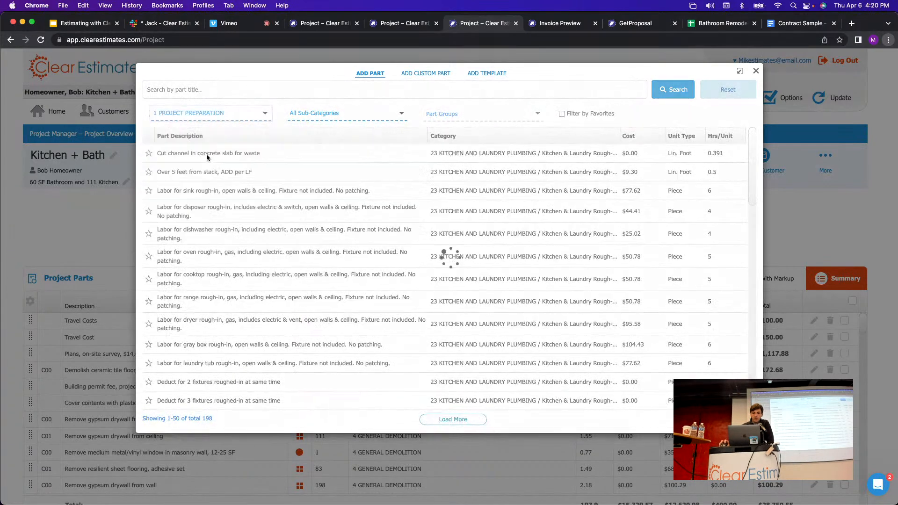
left_click(562, 115)
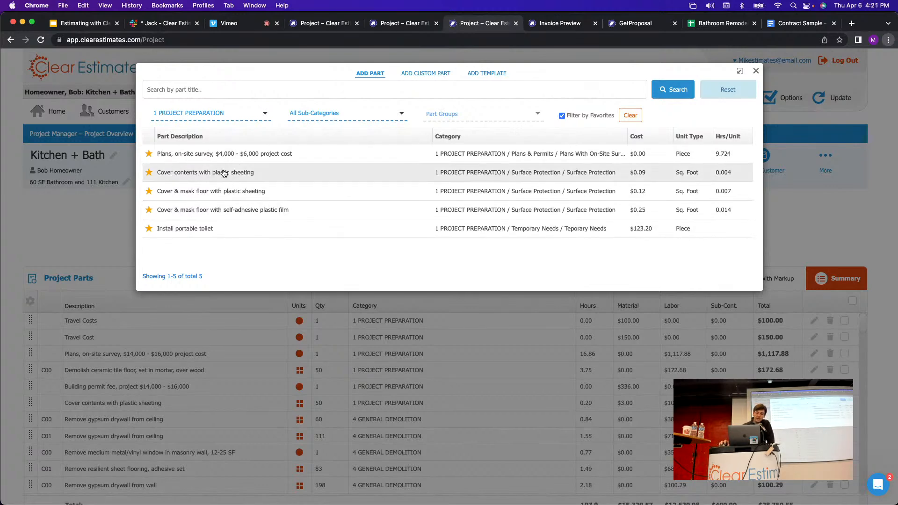
left_click(559, 115)
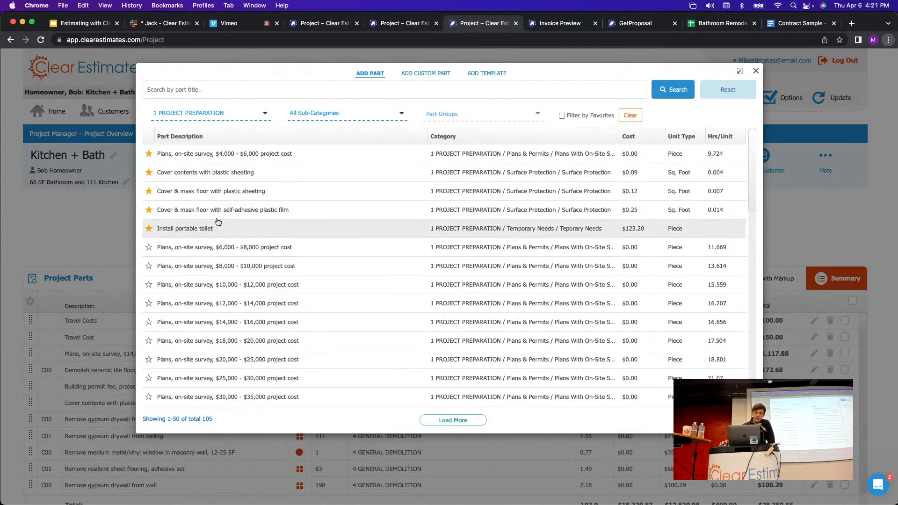
Star the $18,000 - $20,000 on-site survey plans part and confirm it under Filter by Favorites.
scroll(225, 220, "down", 5)
scroll(237, 216, "up", 6)
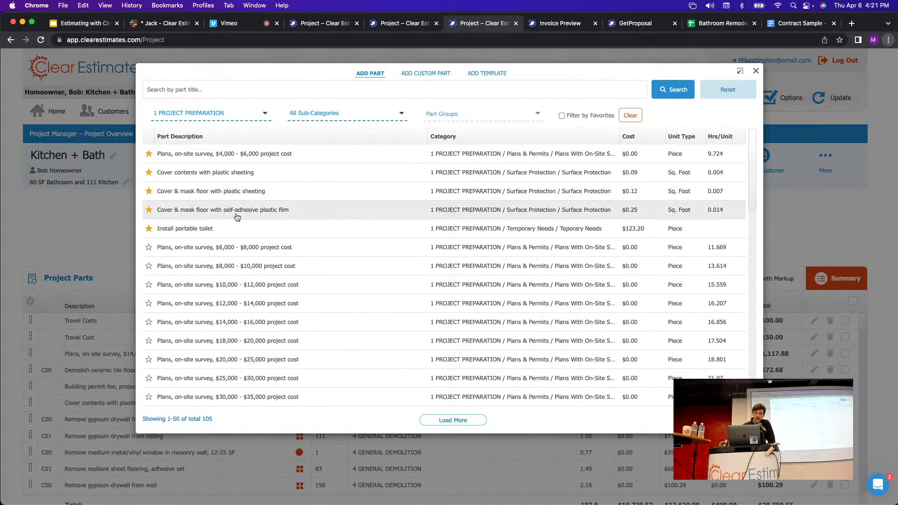
left_click(148, 340)
scroll(160, 324, "down", 4)
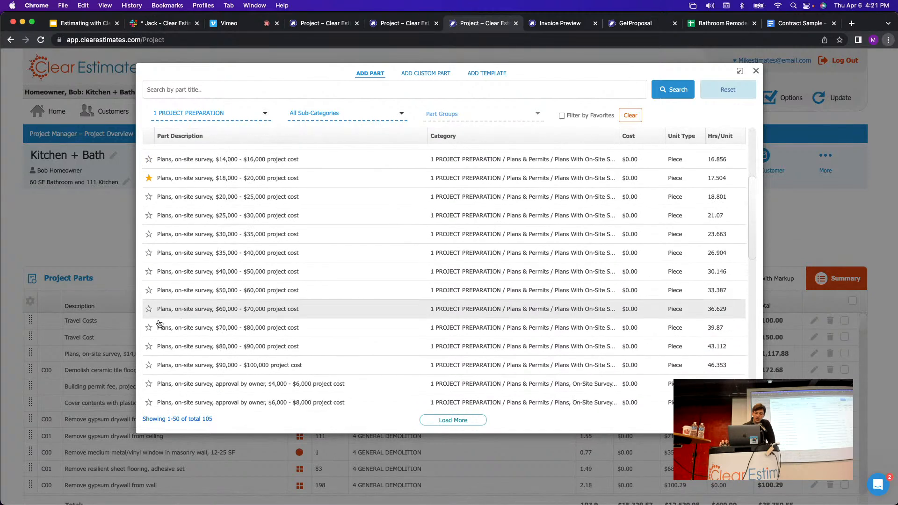
scroll(321, 301, "up", 5)
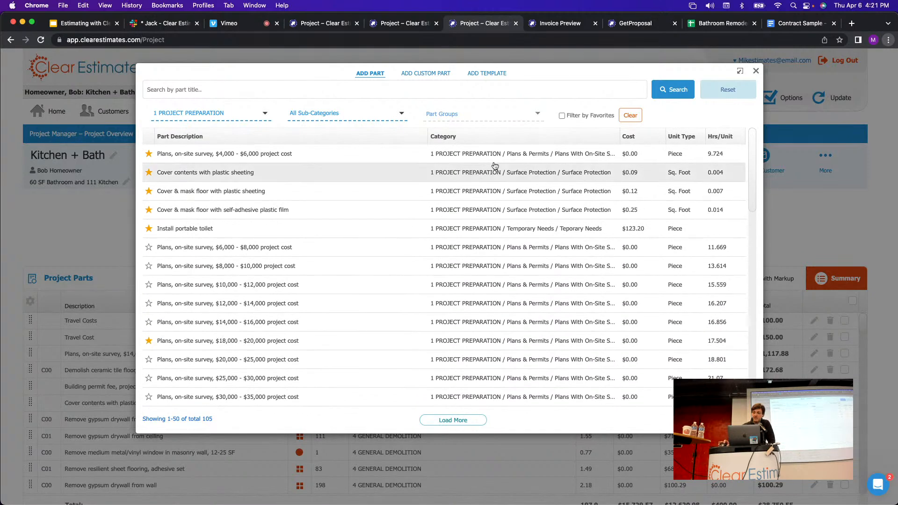
left_click(562, 115)
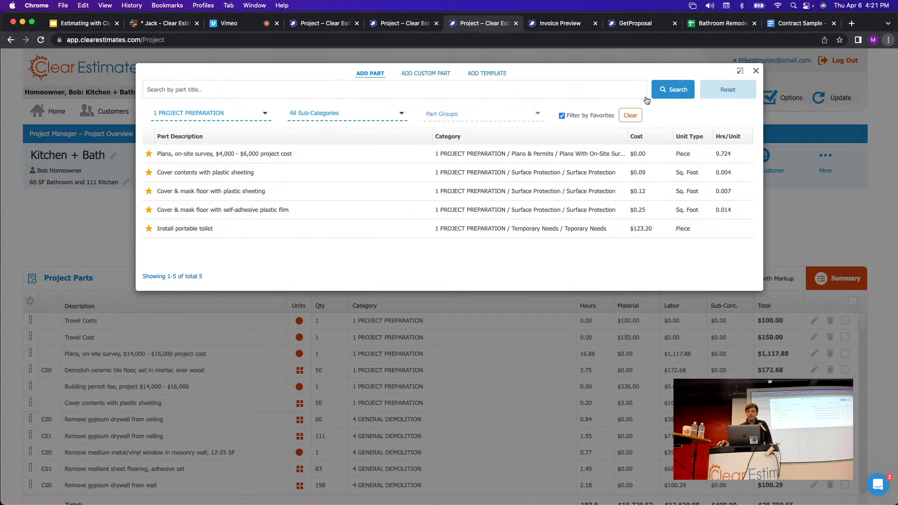
left_click(562, 115)
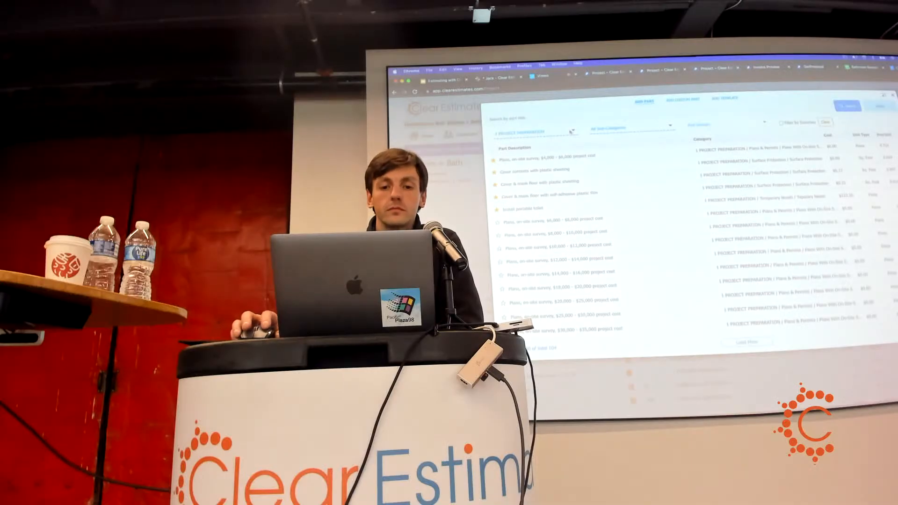
Switch the part picker to concrete demolition parts and view its favorites.
left_click(572, 132)
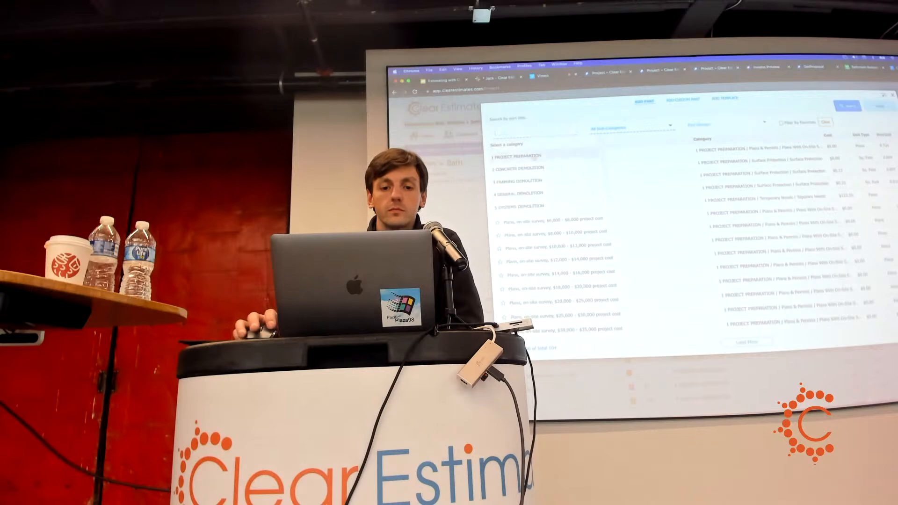
left_click(531, 167)
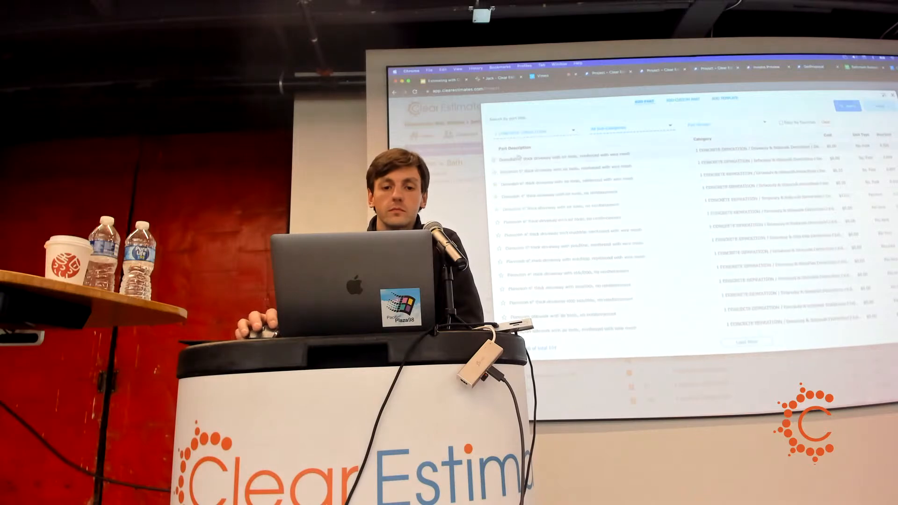
left_click(783, 123)
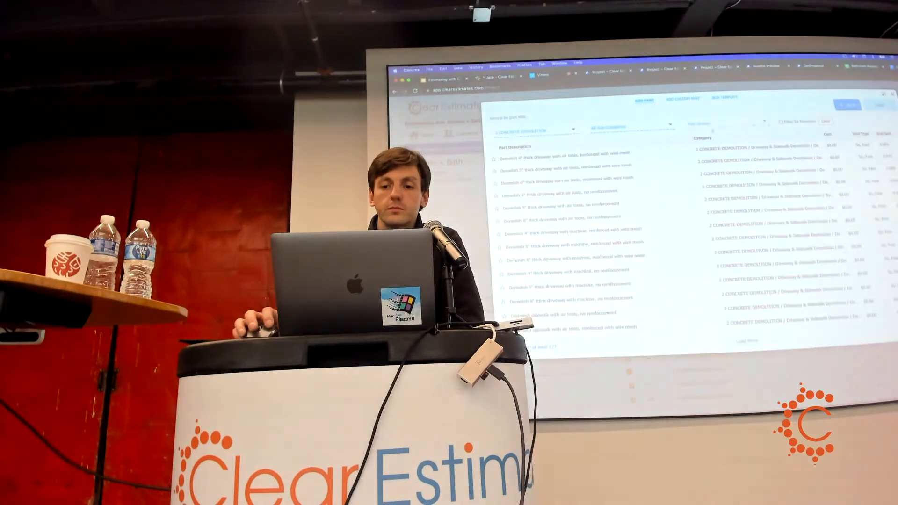
left_click(495, 172)
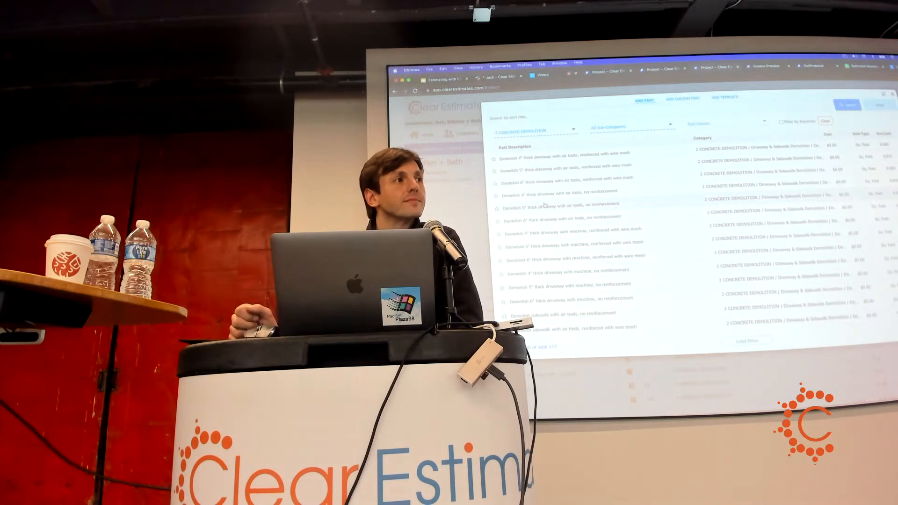
left_click(551, 135)
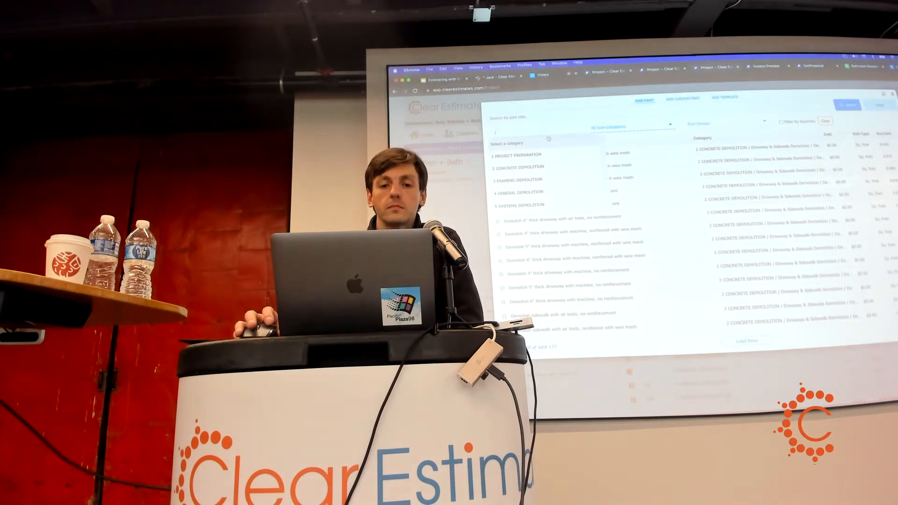
Close the part picker and view the Parts library on 1 PROJECT PREPARATION.
left_click(893, 95)
left_click(854, 111)
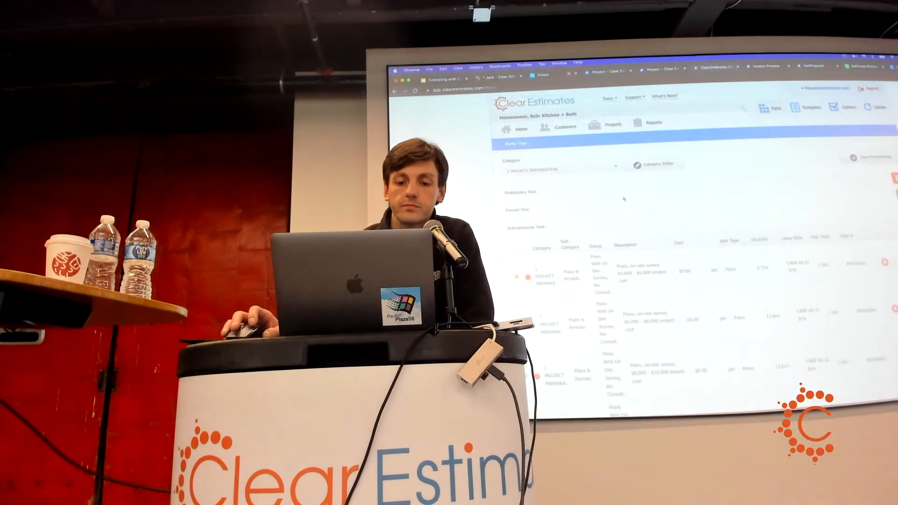
scroll(543, 174, "down", 2)
scroll(655, 234, "down", 3)
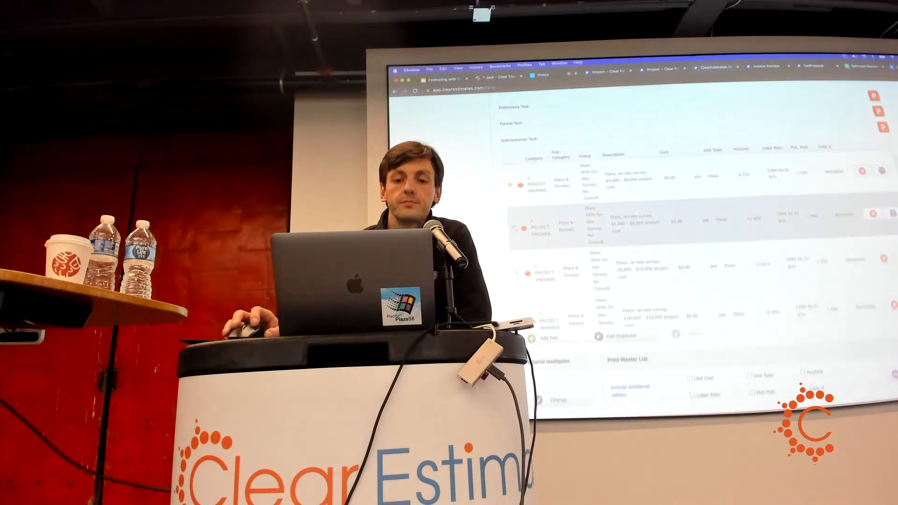
scroll(648, 154, "up", 3)
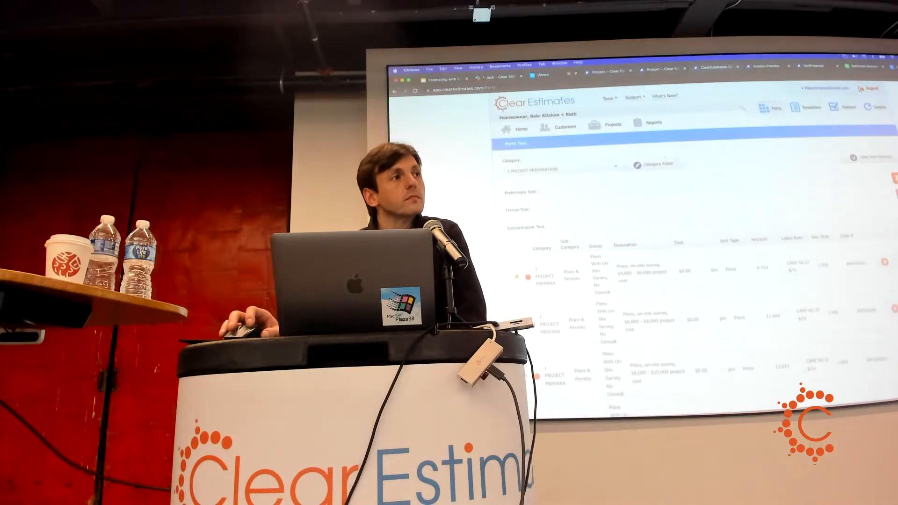
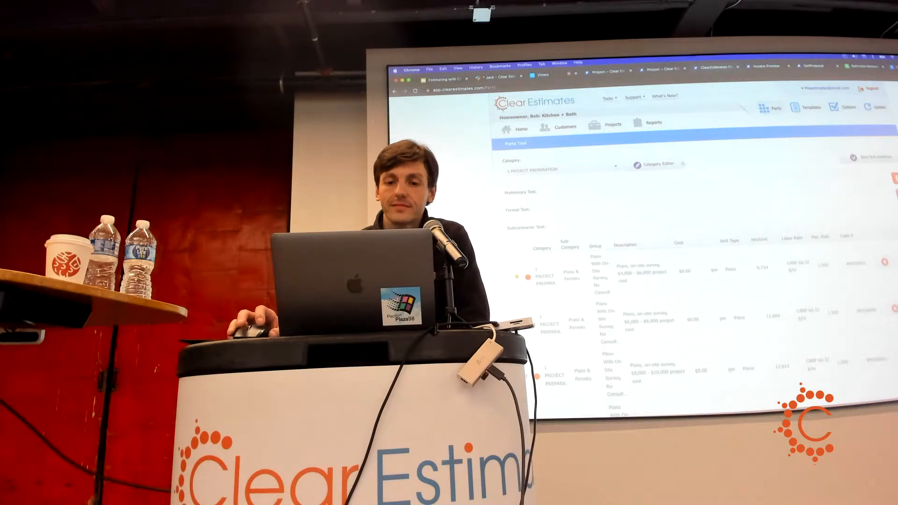
Return to the project overview, then share the entire screen from the Vimeo live seminar page.
left_click(612, 125)
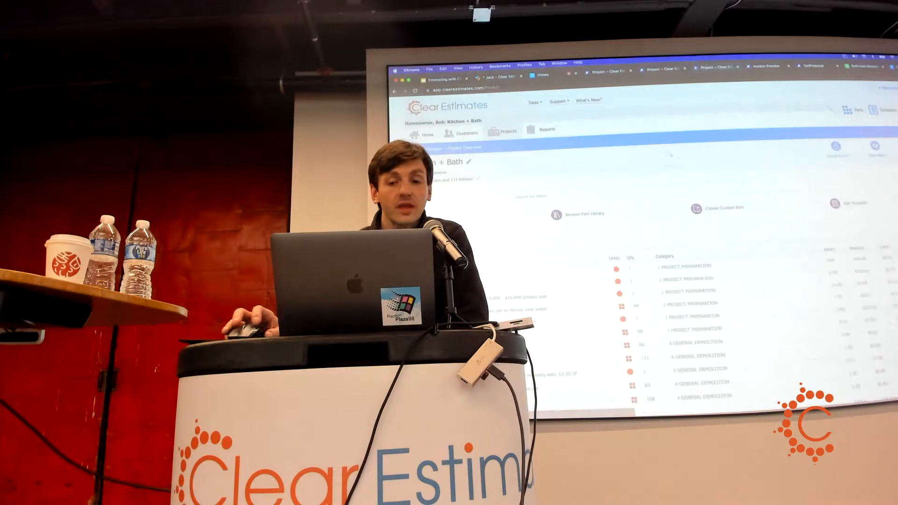
left_click(544, 75)
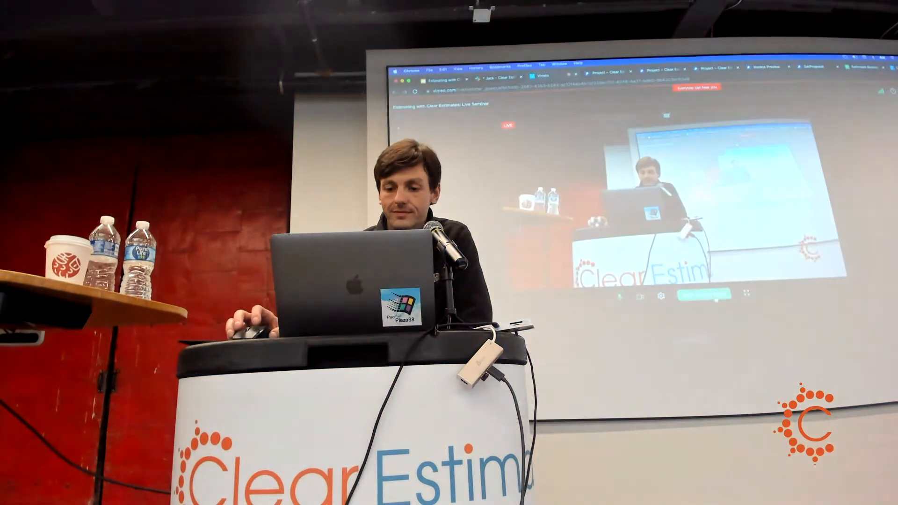
left_click(705, 294)
left_click(761, 107)
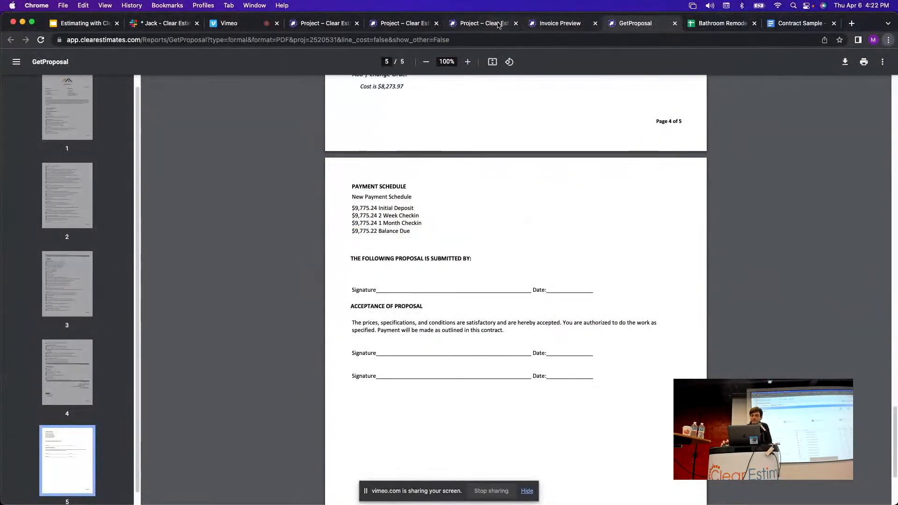
Go back to the Kitchen + Bath project tab and bring up the empty Templates Tool page.
left_click(498, 24)
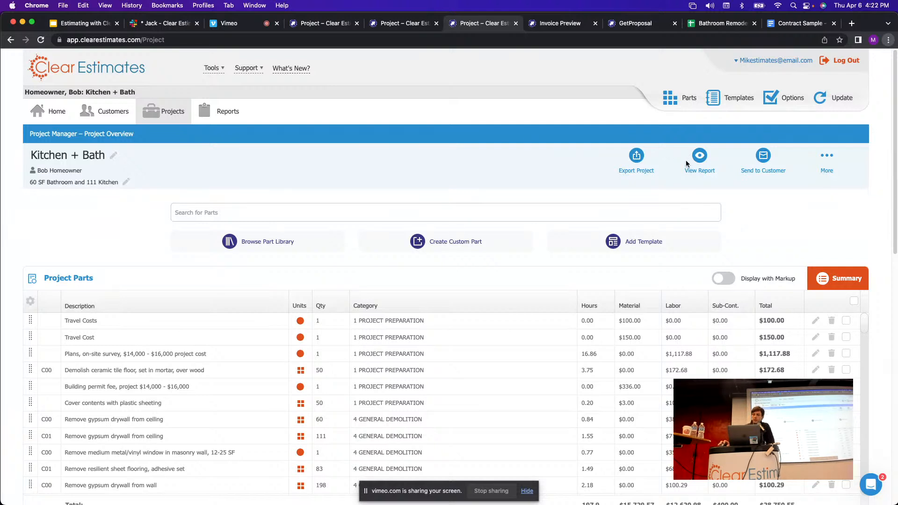
scroll(560, 156, "down", 2)
scroll(560, 157, "up", 2)
left_click(735, 98)
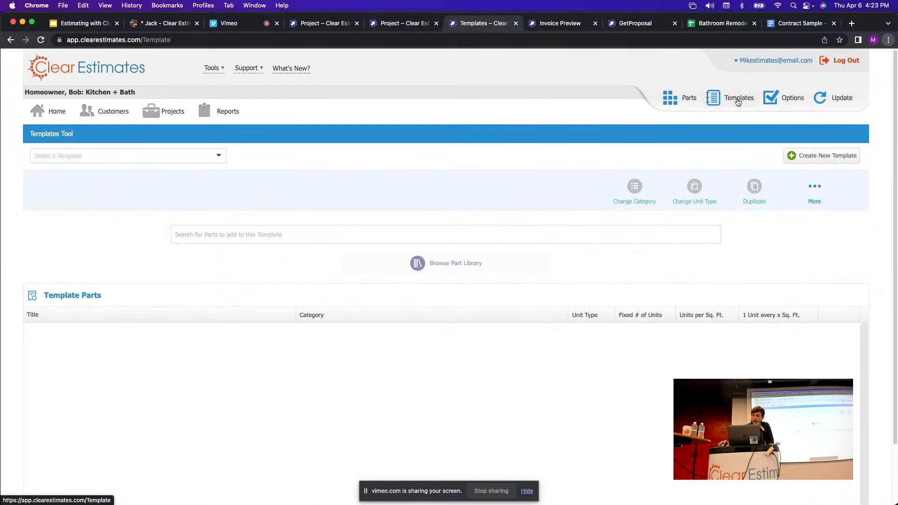
left_click(532, 493)
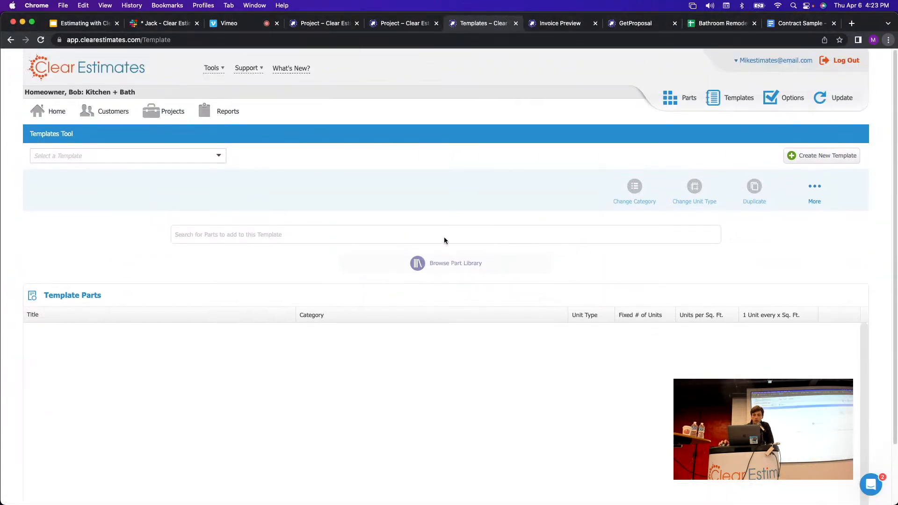
left_click(219, 157)
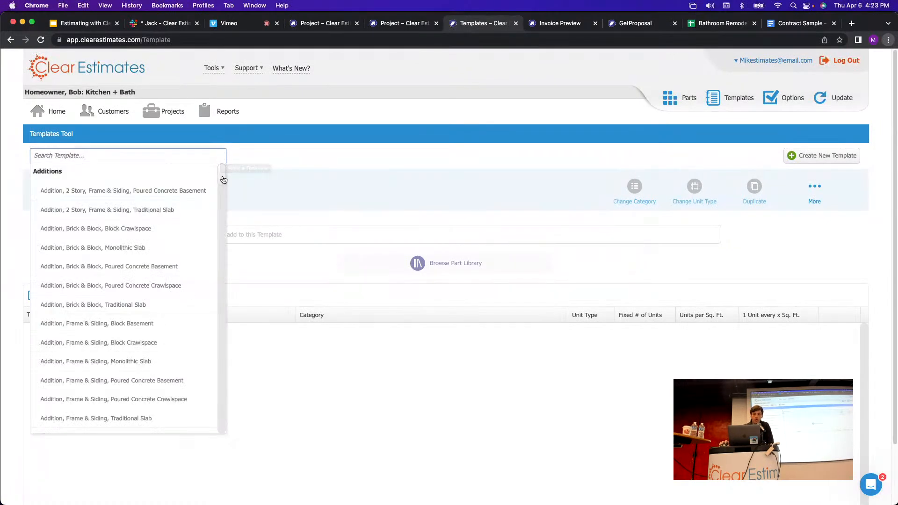
left_click(262, 175)
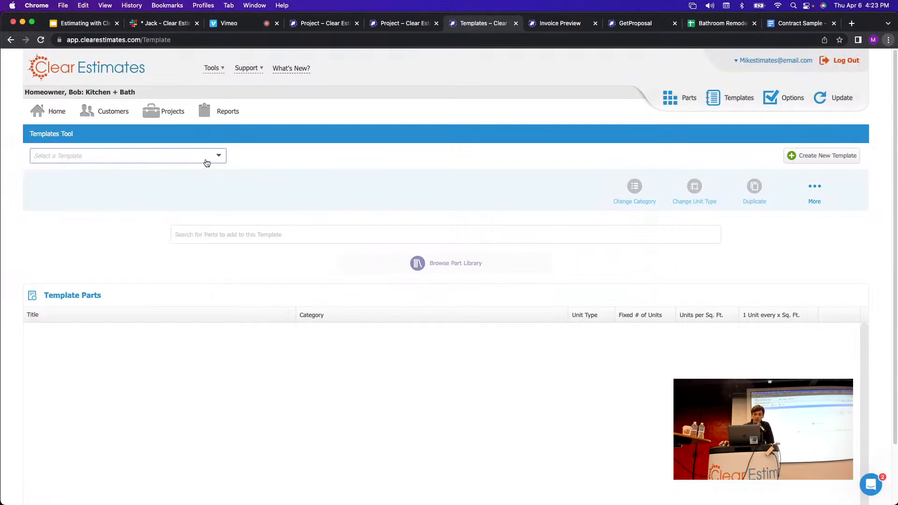
left_click(216, 158)
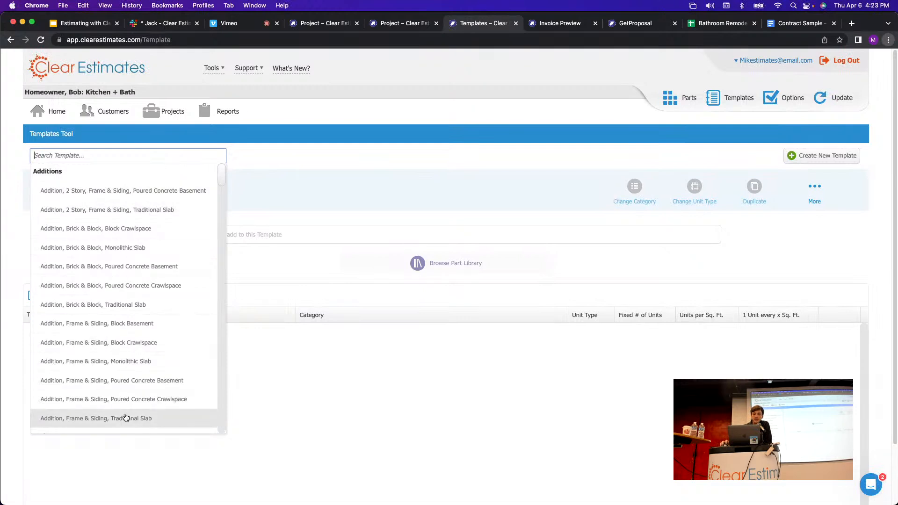
left_click(279, 180)
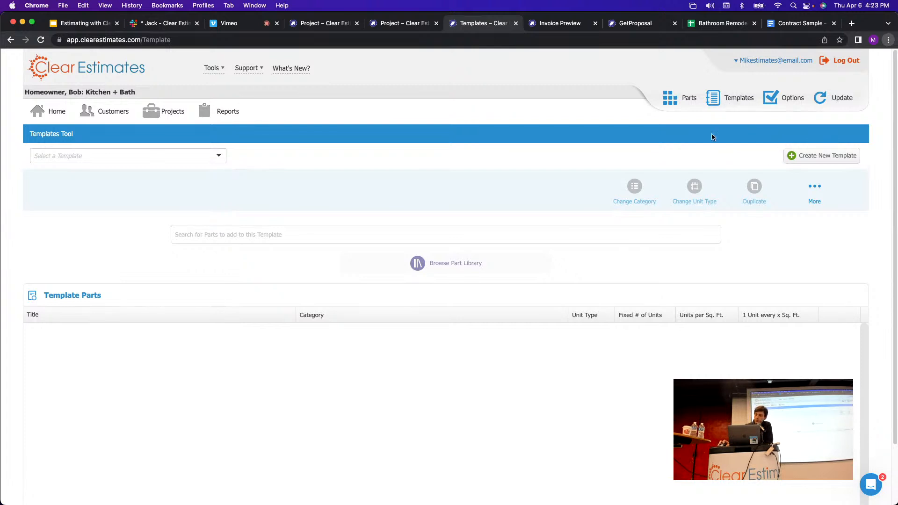
Create a new blank template and rename it 'Demo Template'.
left_click(817, 160)
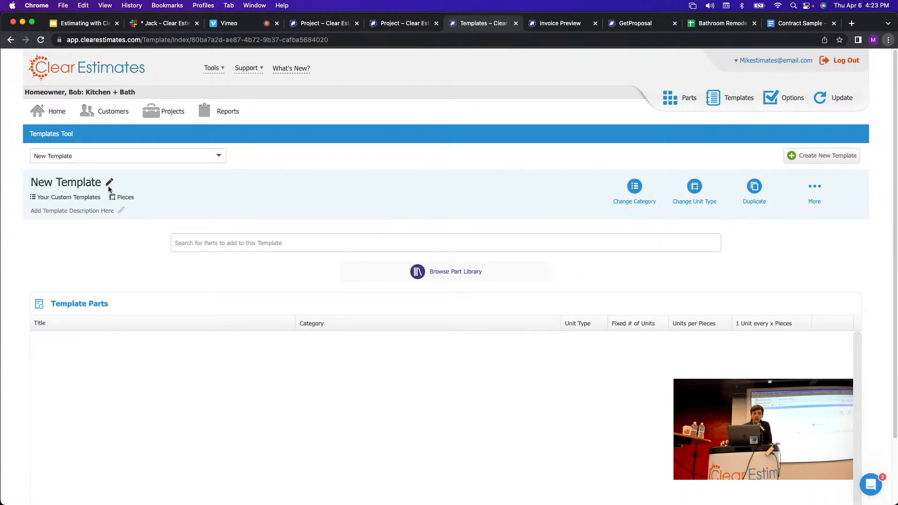
left_click(83, 182)
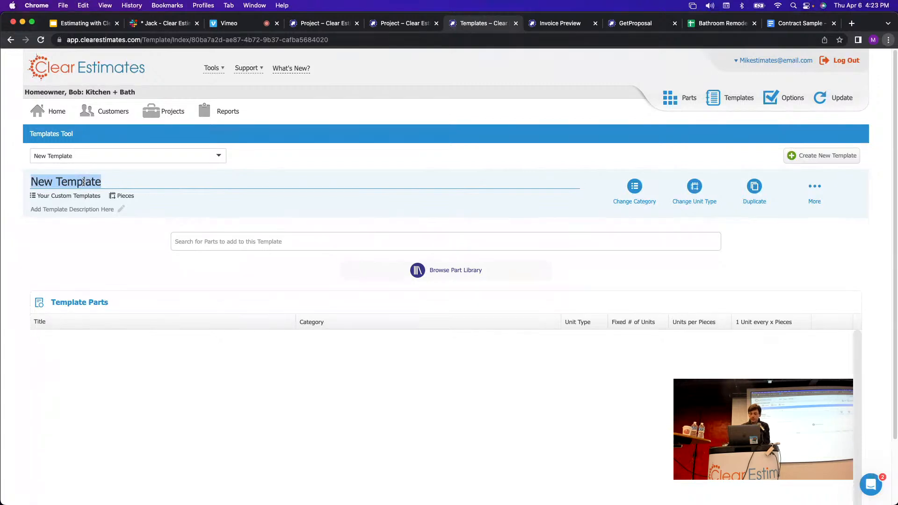
key("BackSpace")
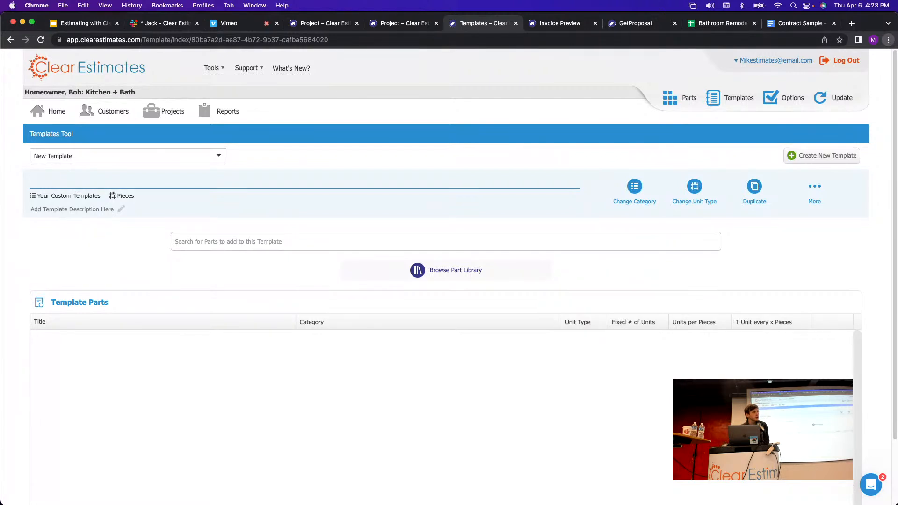
type("DEMO")
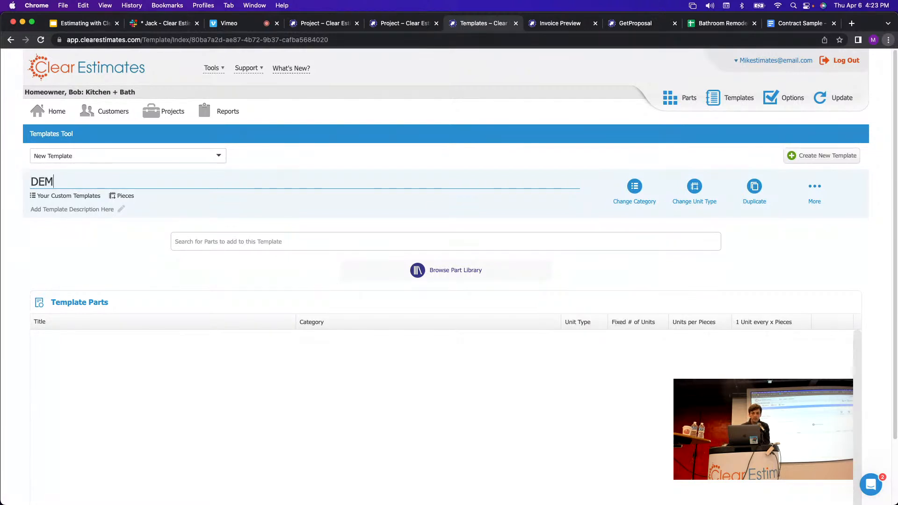
key("BackSpace")
key("BackSpace")
key("BackSpace")
type("emo Template")
key("Return")
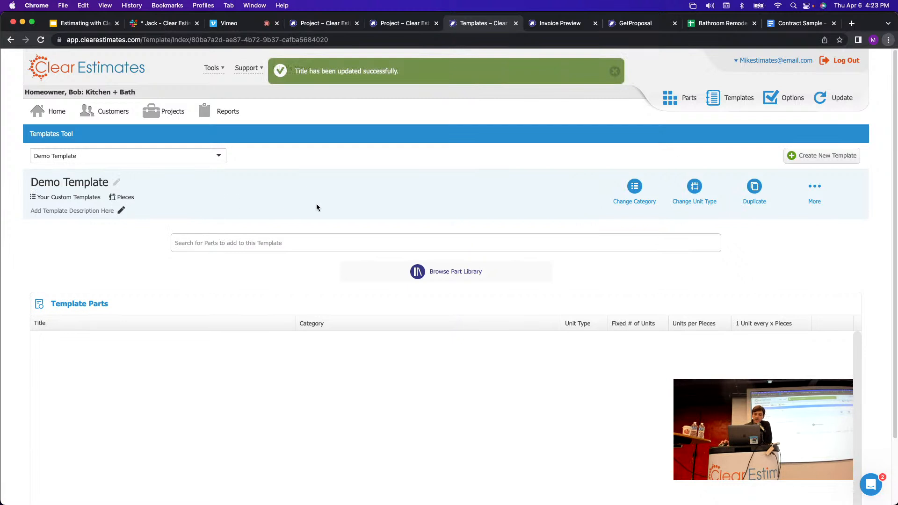
scroll(307, 203, "down", 1)
scroll(377, 202, "down", 2)
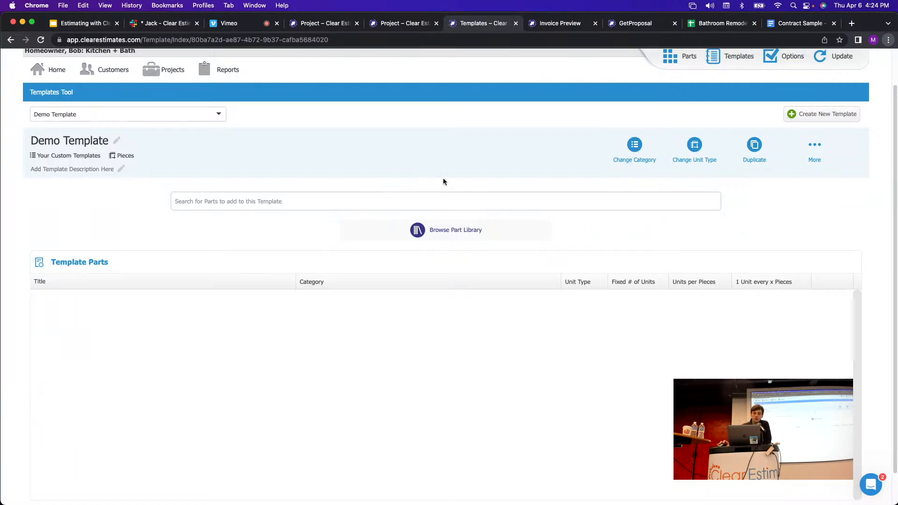
scroll(444, 182, "down", 1)
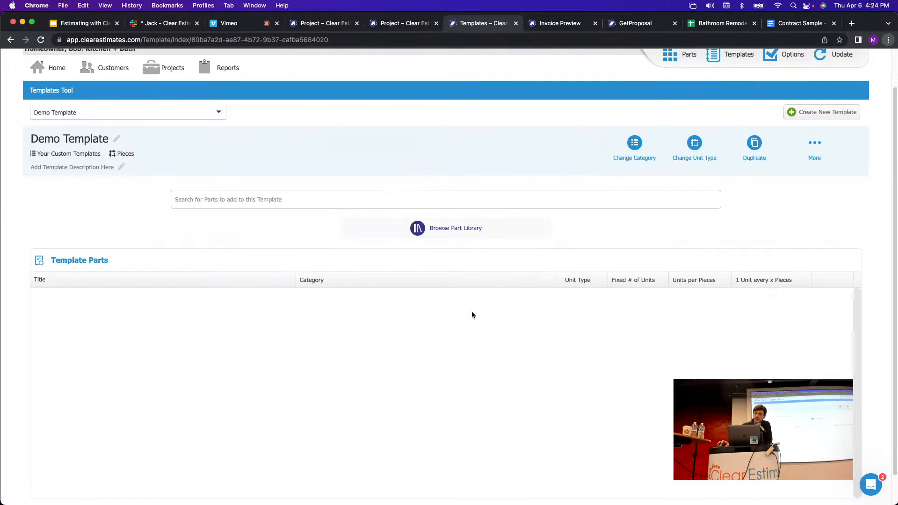
scroll(514, 353, "down", 2)
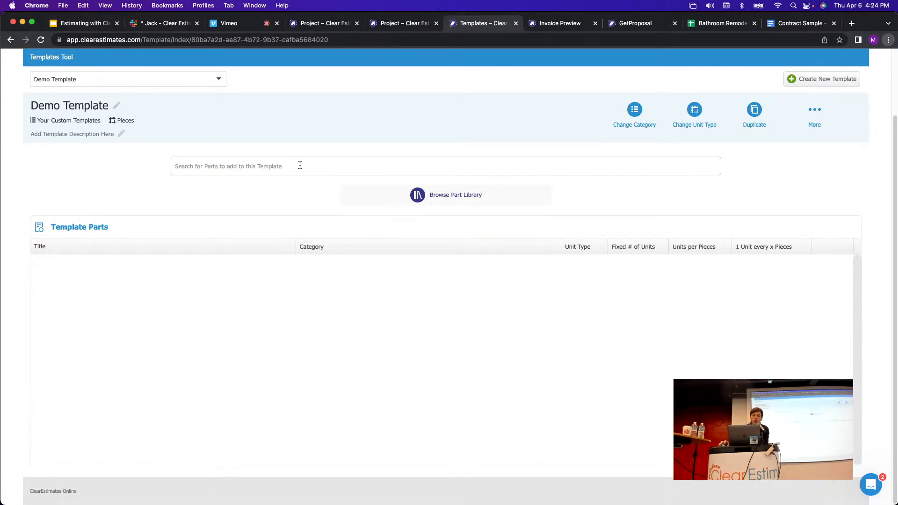
Filter the part search to 2 CONCRETE DEMOLITION > Footing Demolition.
left_click(374, 167)
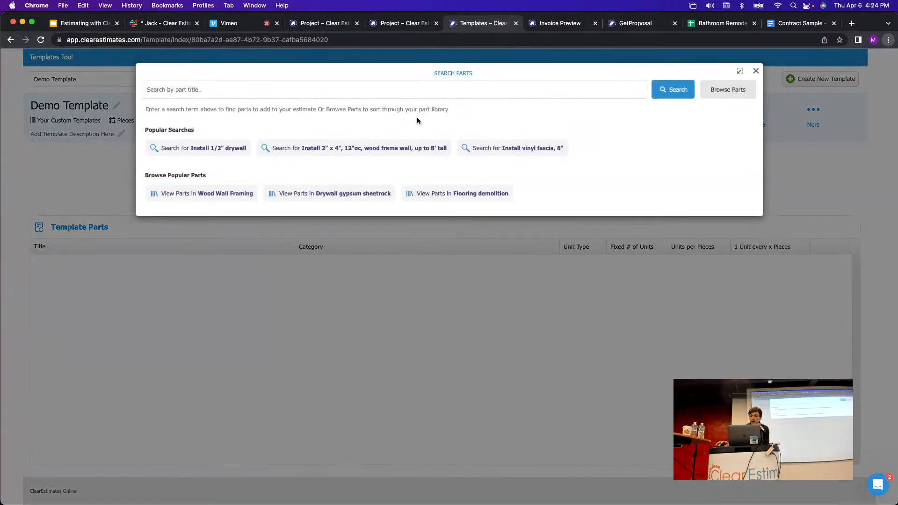
left_click(739, 90)
left_click(231, 112)
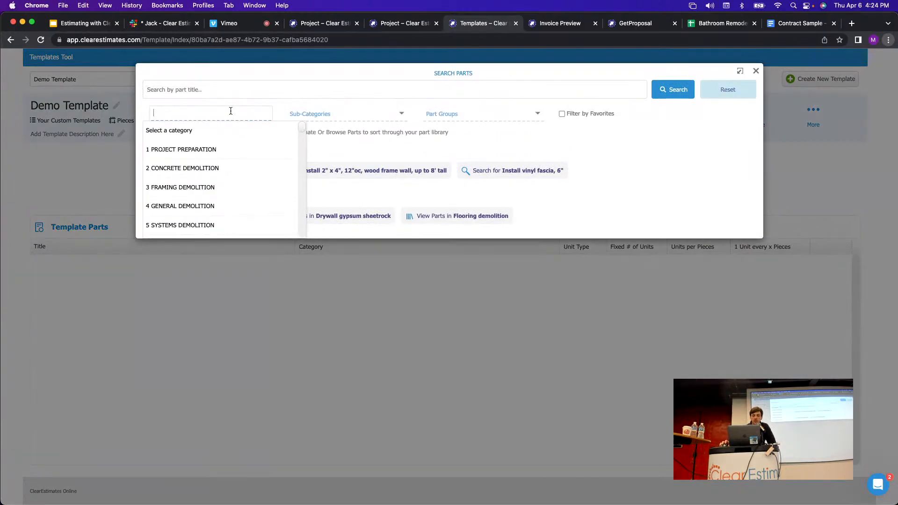
scroll(216, 161, "down", 1)
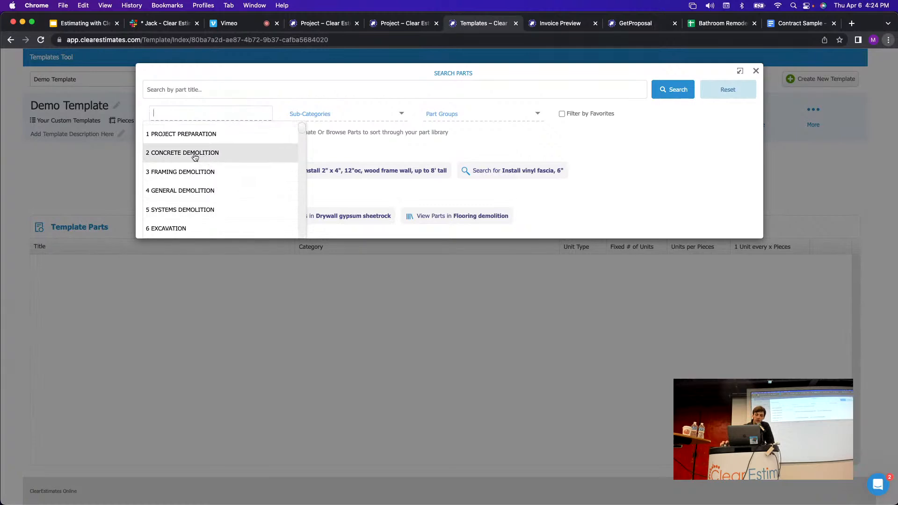
left_click(187, 156)
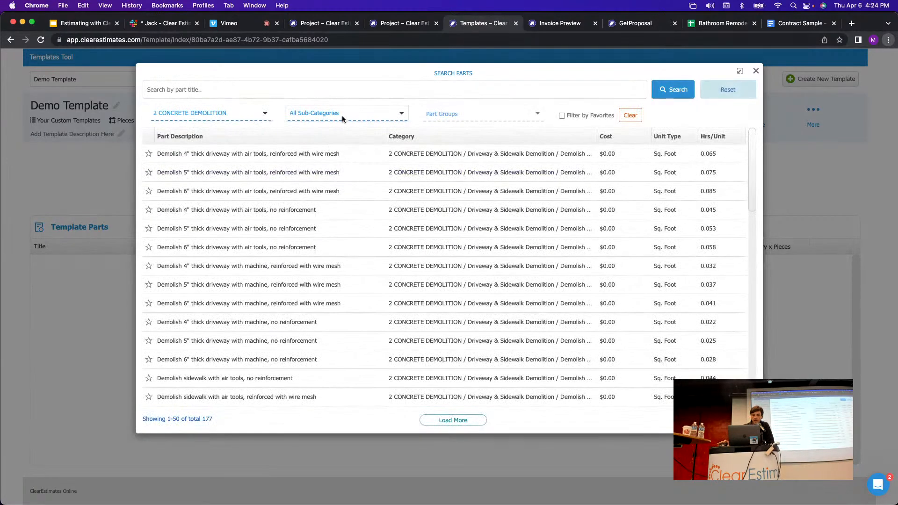
left_click(342, 115)
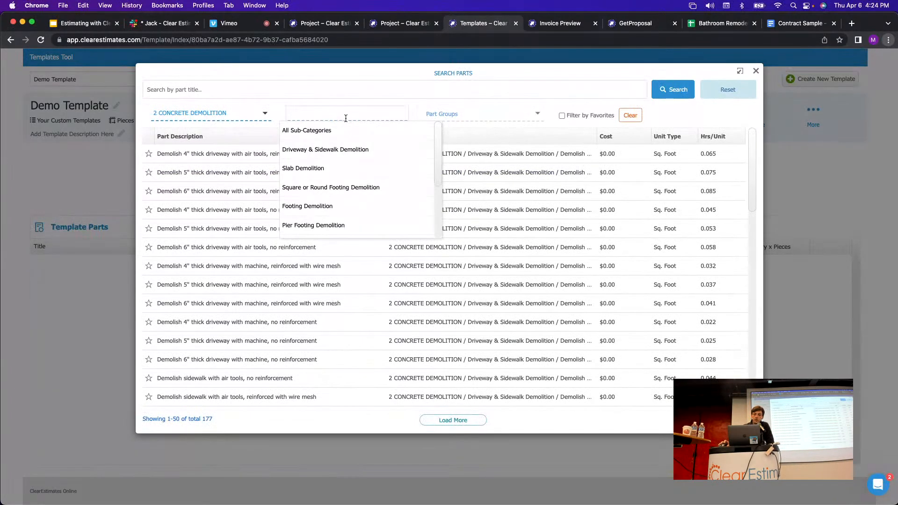
scroll(360, 147, "down", 1)
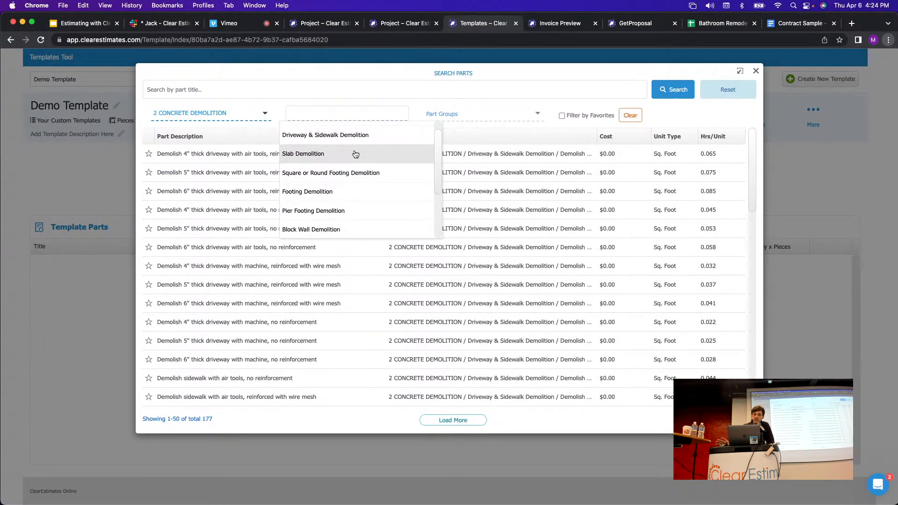
scroll(368, 179, "down", 1)
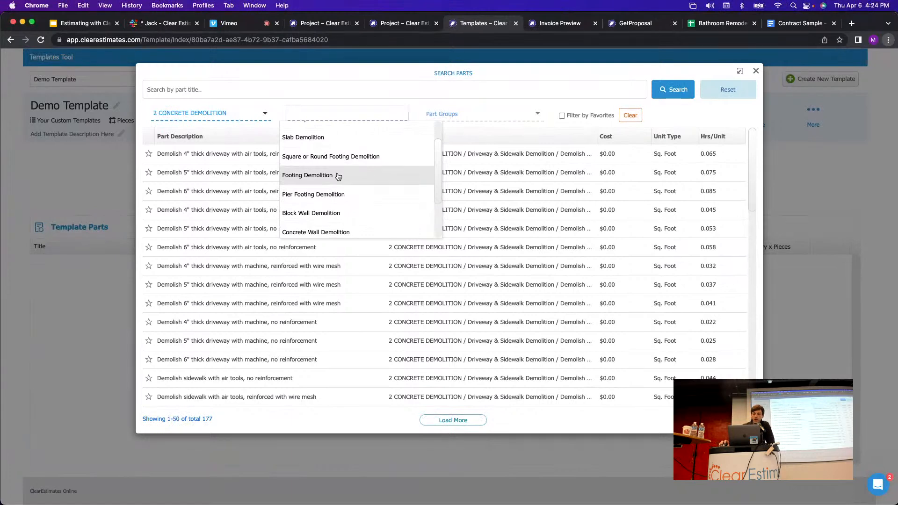
left_click(313, 180)
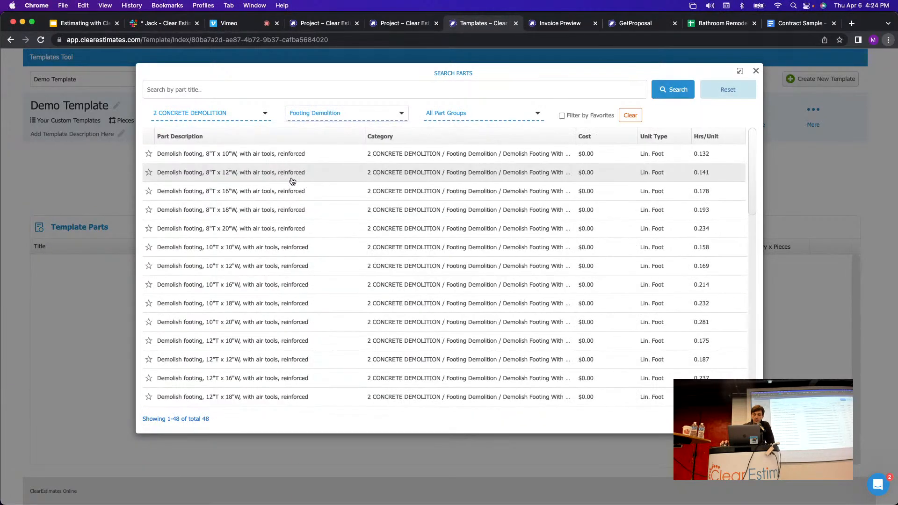
Add the reinforced 8"T x 10"W footing demolition part to the Demo Template.
left_click(240, 157)
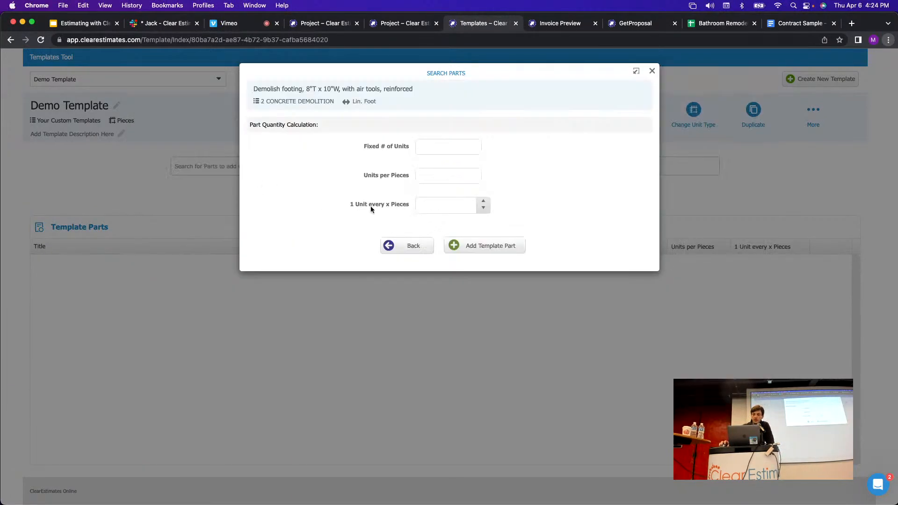
left_click_drag(417, 89, 249, 85)
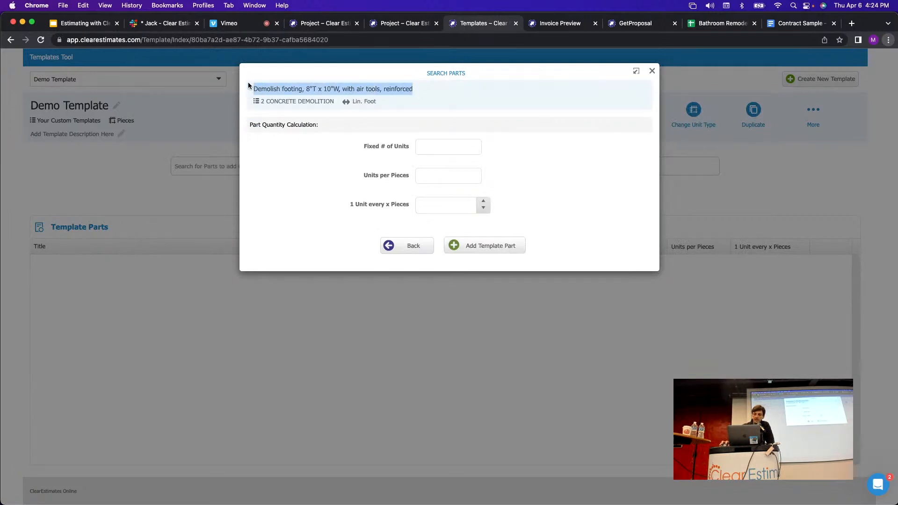
left_click(464, 108)
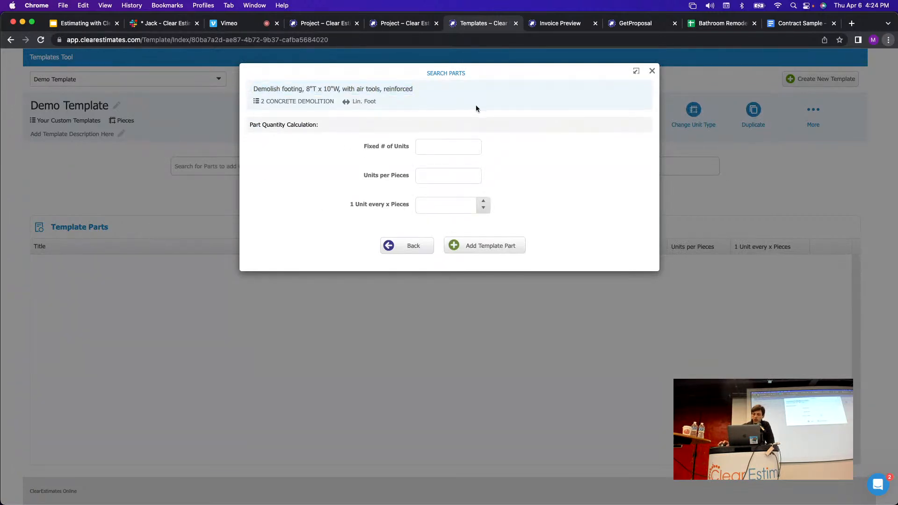
left_click(494, 248)
left_click(241, 117)
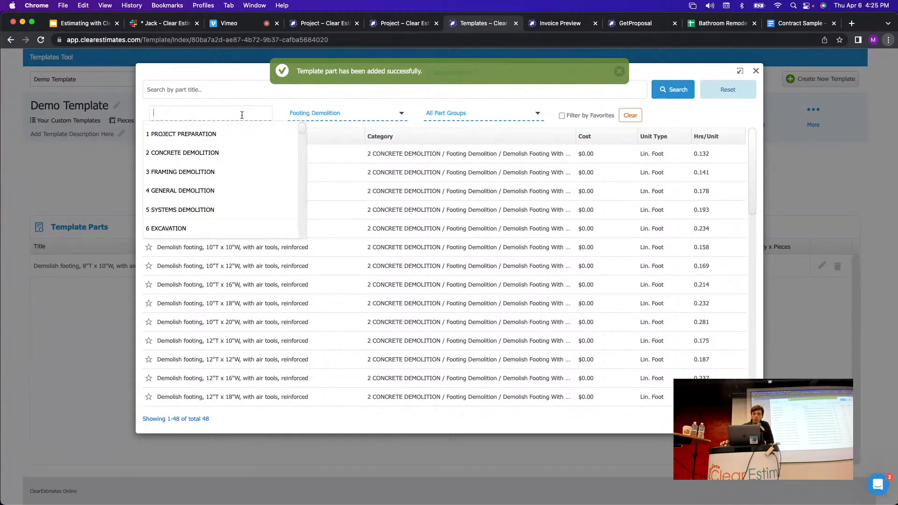
Add the 18" wood shingle/shake siding part from 4 GENERAL DEMOLITION > Siding Demolition.
left_click(189, 194)
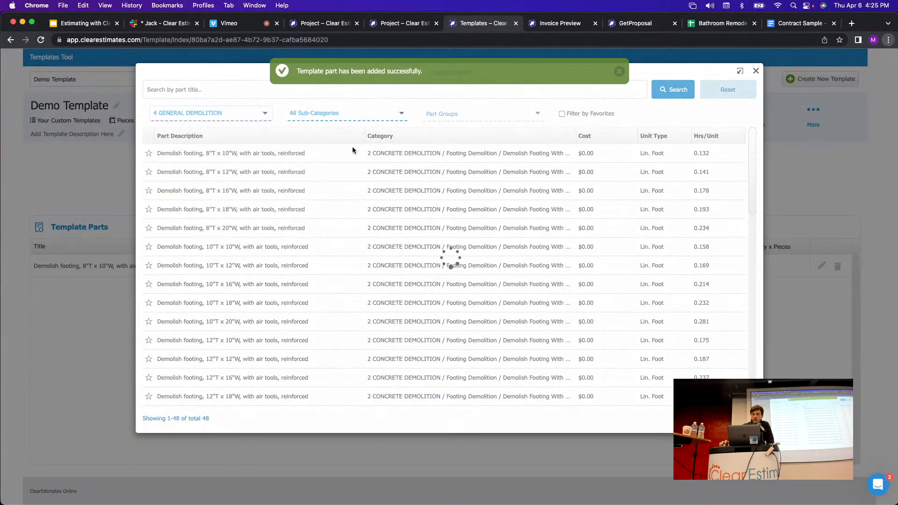
left_click(349, 116)
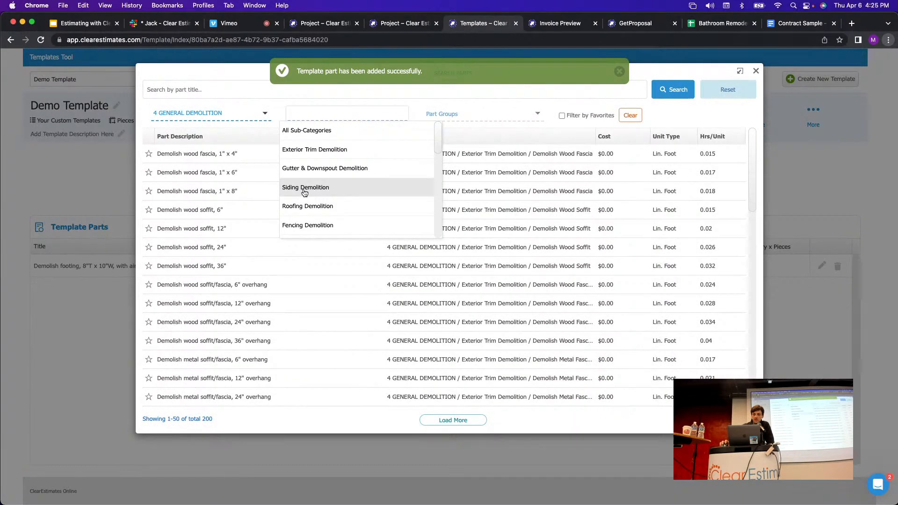
left_click(304, 188)
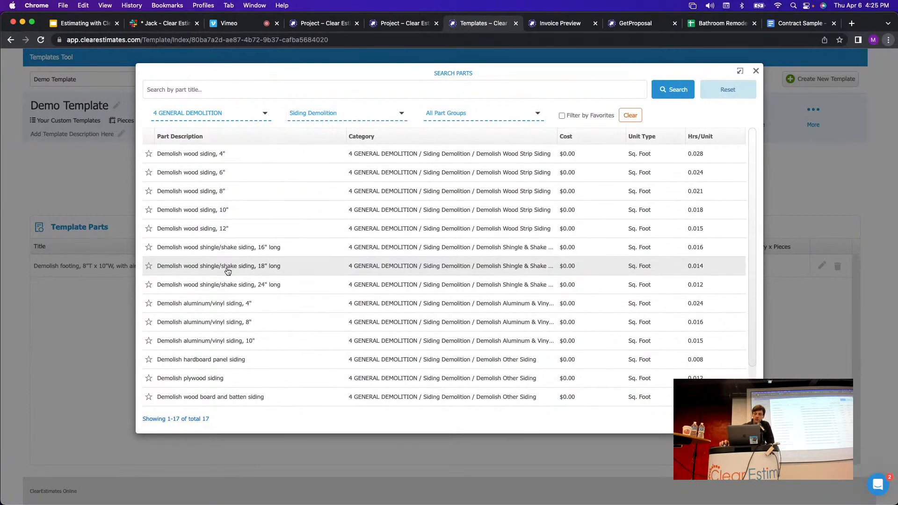
left_click(229, 266)
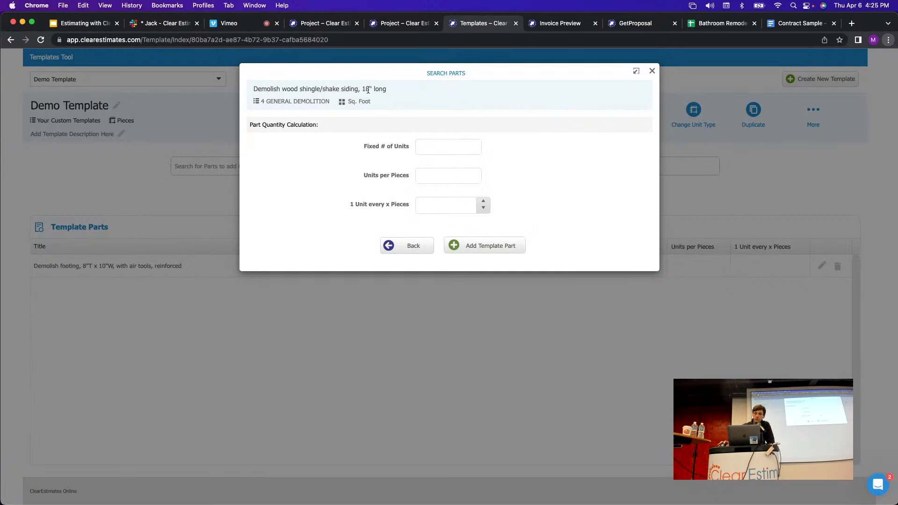
left_click_drag(391, 91, 254, 89)
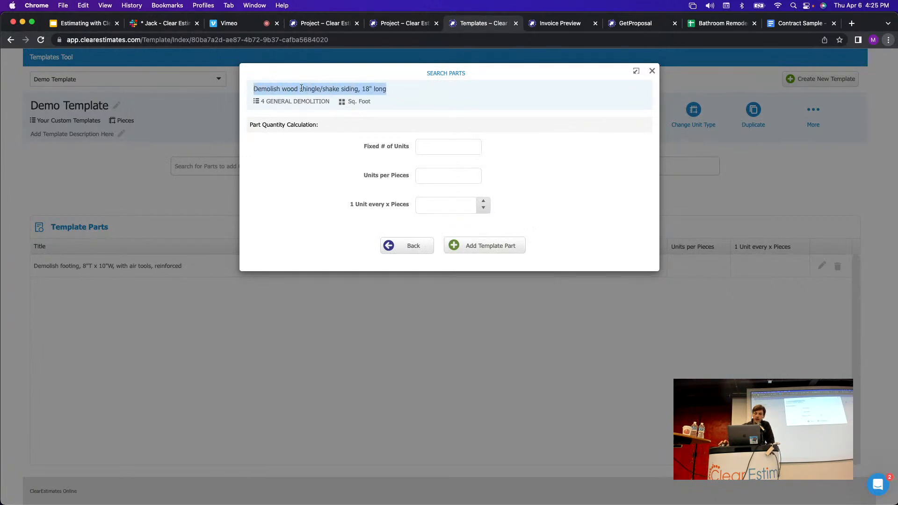
left_click(404, 96)
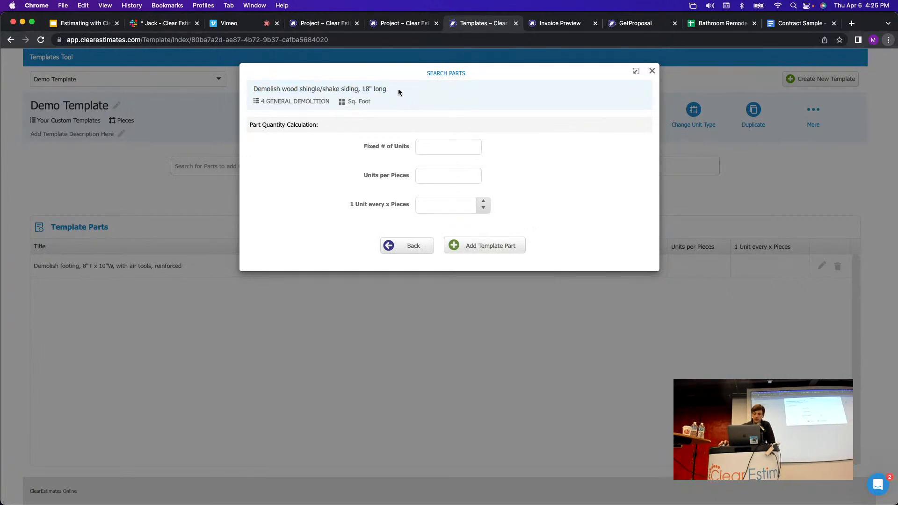
left_click_drag(388, 90, 253, 89)
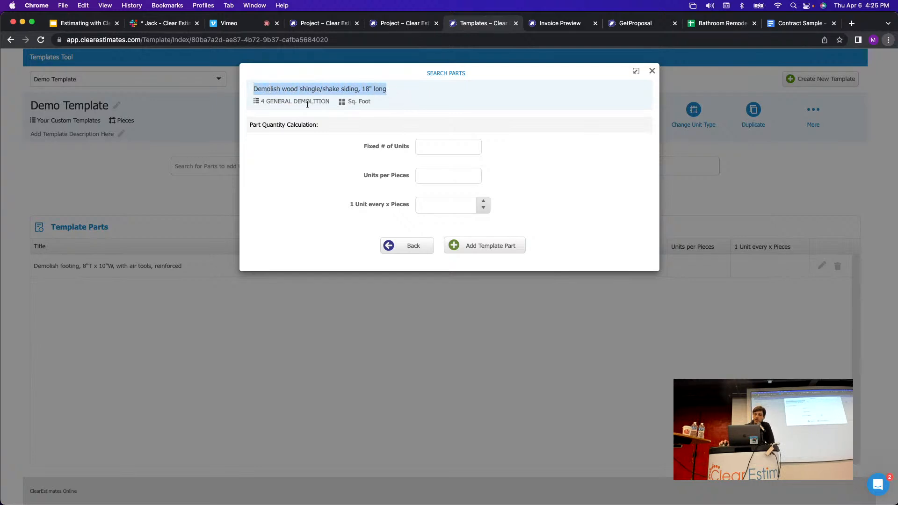
left_click(540, 187)
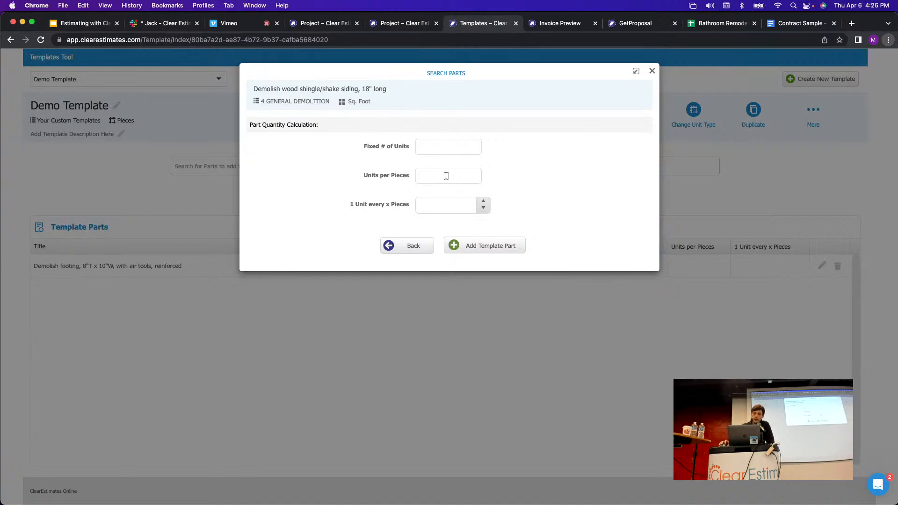
left_click(461, 180)
left_click(492, 251)
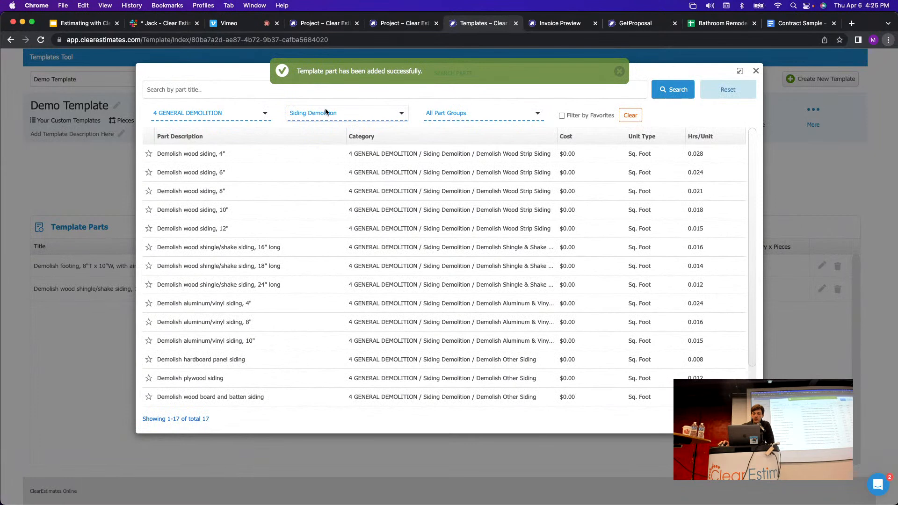
Add Remove oil furnace from 5 SYSTEMS DEMOLITION > HVAC Demolition, then close the part search.
left_click(203, 113)
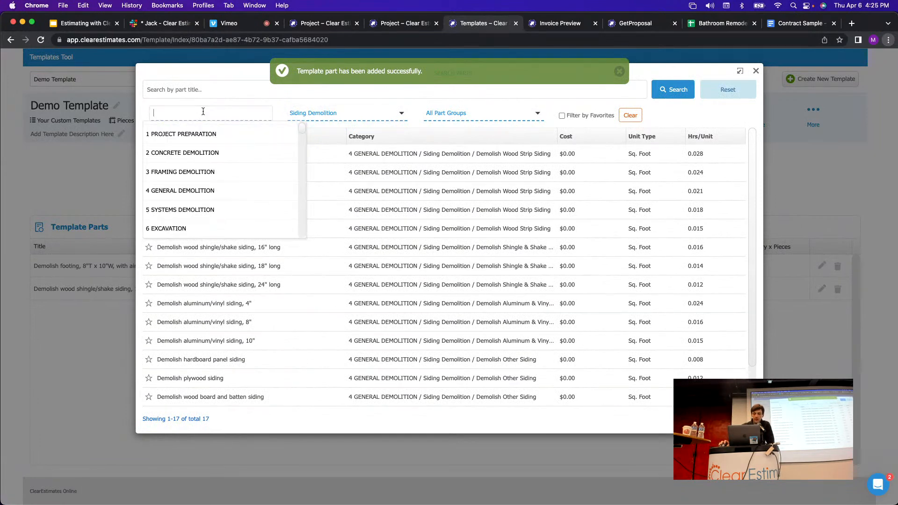
left_click(178, 211)
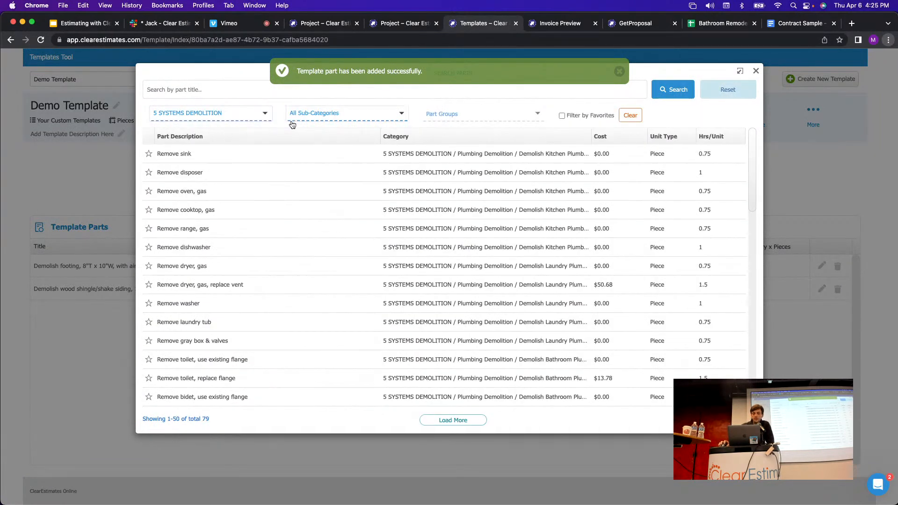
left_click(317, 113)
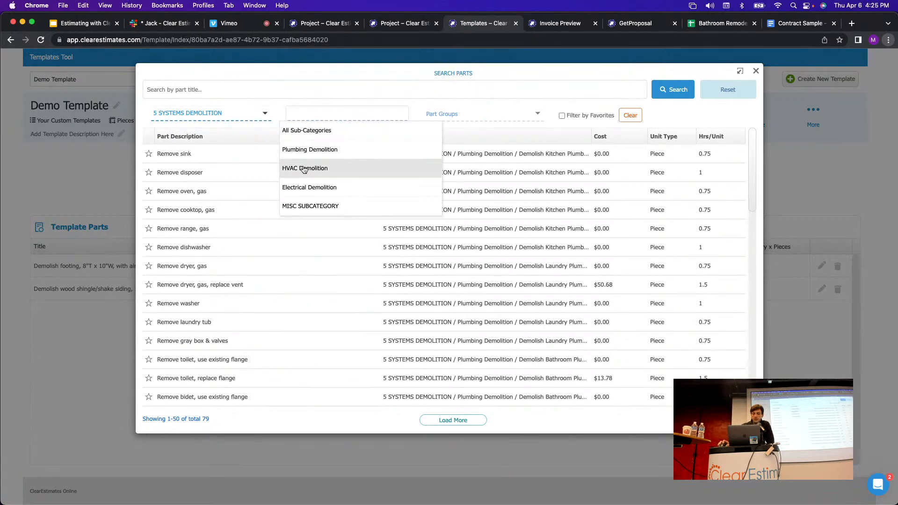
left_click(304, 169)
left_click(207, 231)
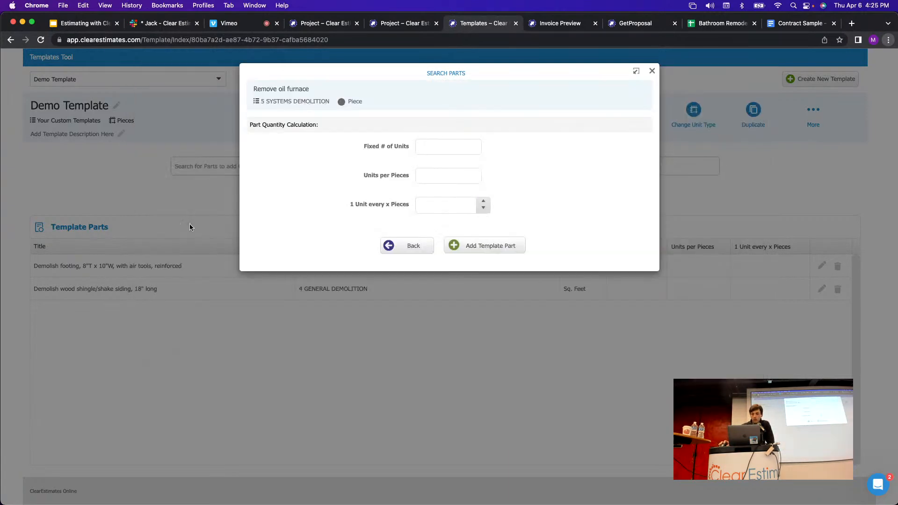
left_click(479, 247)
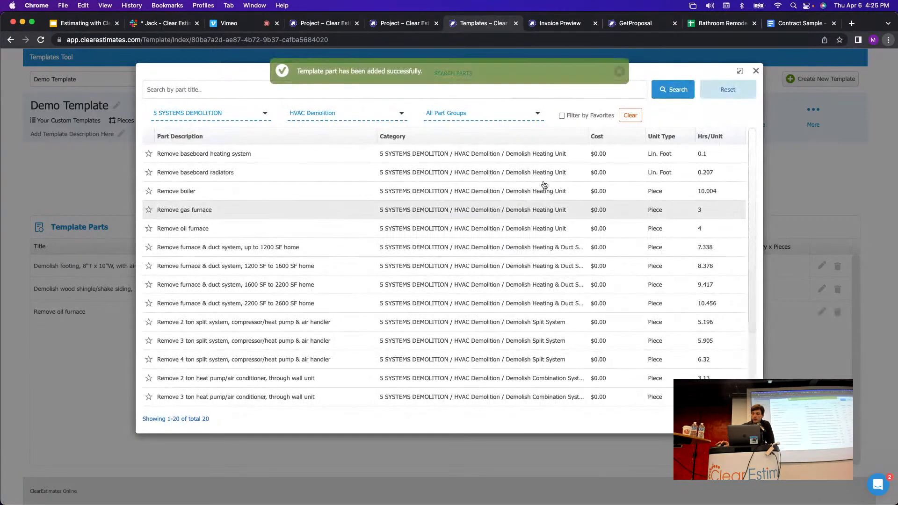
left_click(756, 71)
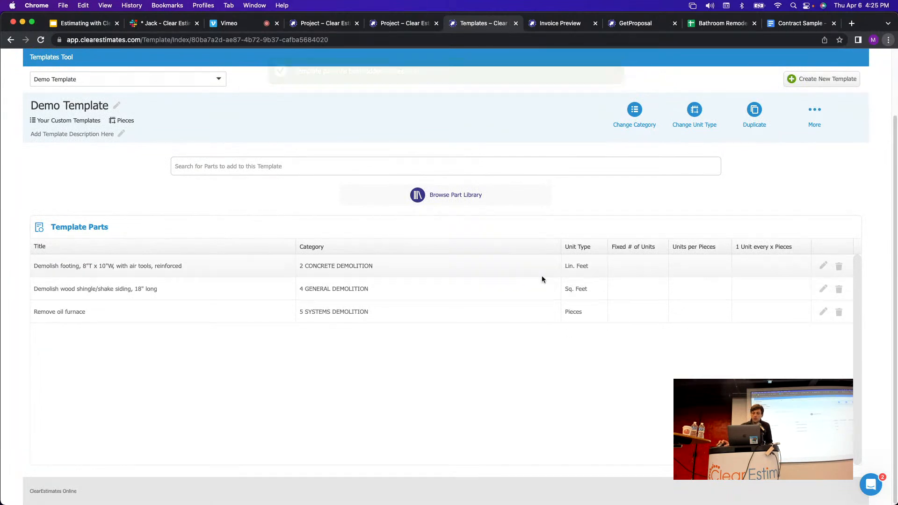
scroll(707, 261, "up", 3)
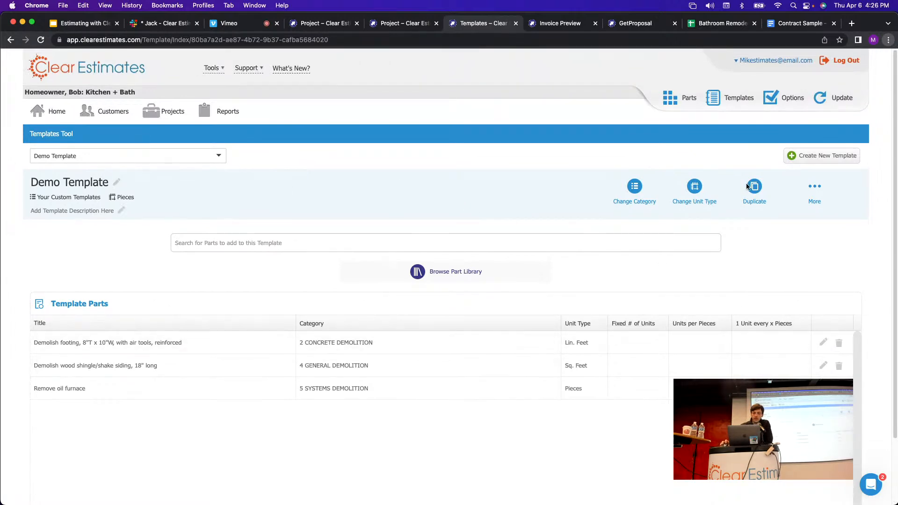
Load Demo Template from Your Custom Templates into the Kitchen + Bath Add Template dialog.
left_click(172, 120)
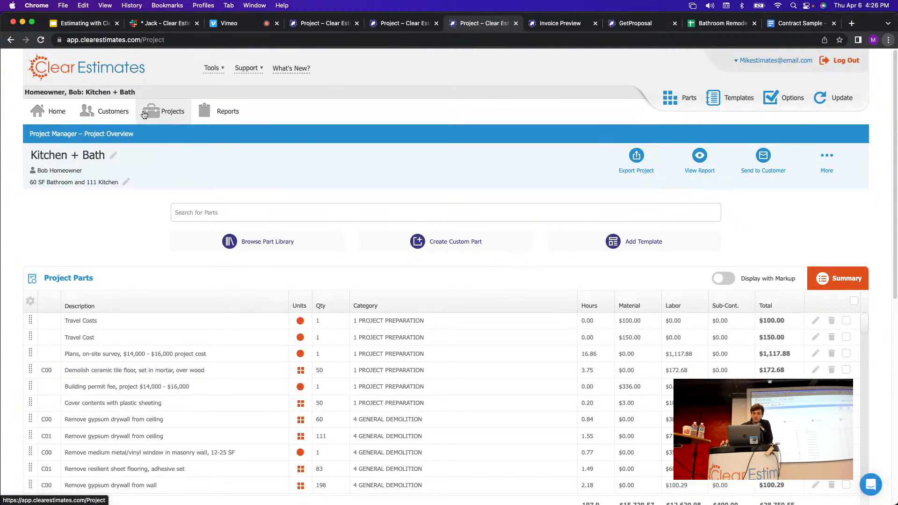
left_click(639, 244)
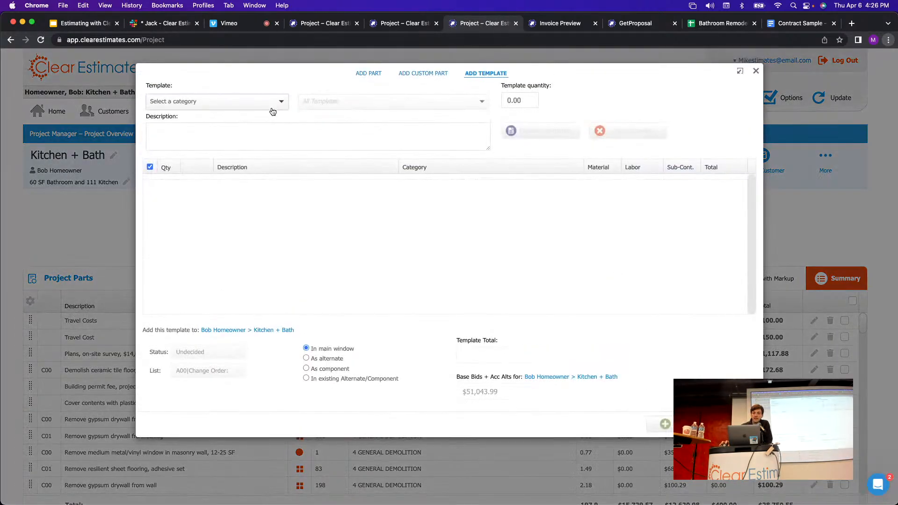
left_click(274, 107)
left_click_drag(285, 124, 281, 204)
left_click(214, 216)
left_click(347, 103)
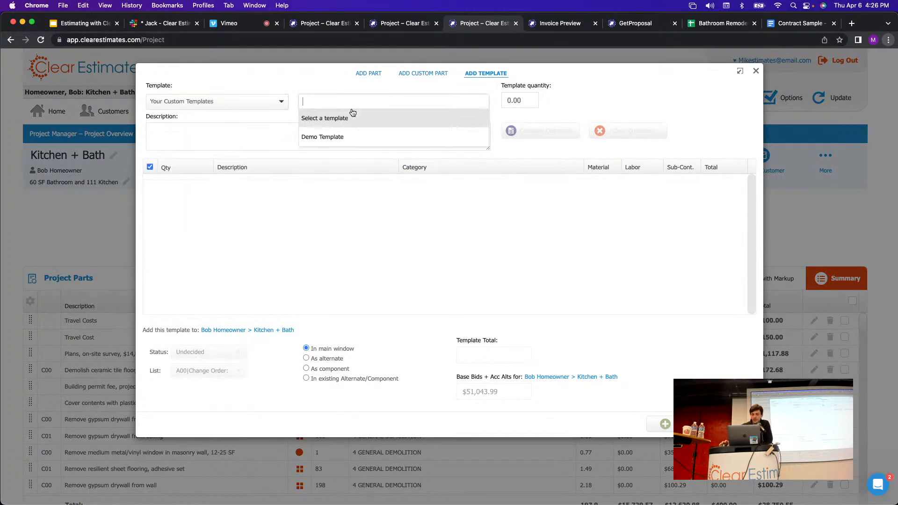
left_click(321, 138)
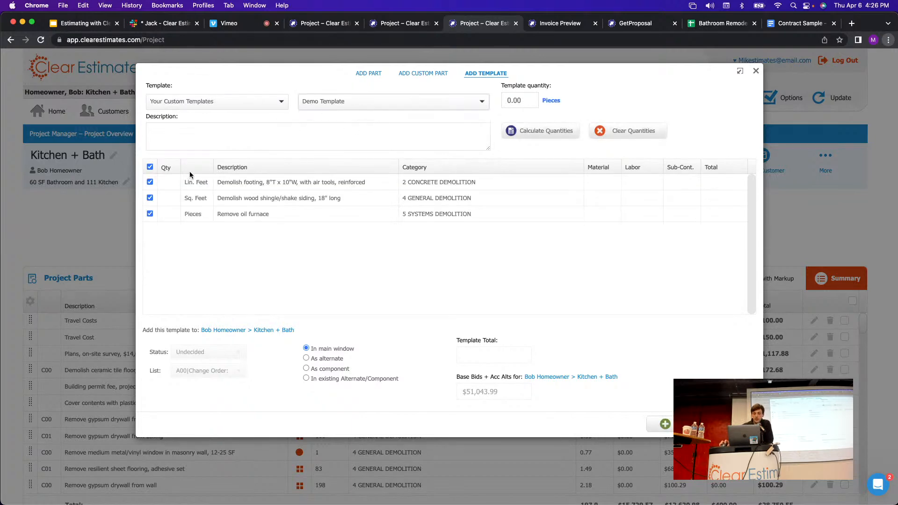
Enter quantities 28, 200 and 3 for the footing, siding and furnace parts ($1,381.75 total).
left_click(161, 186)
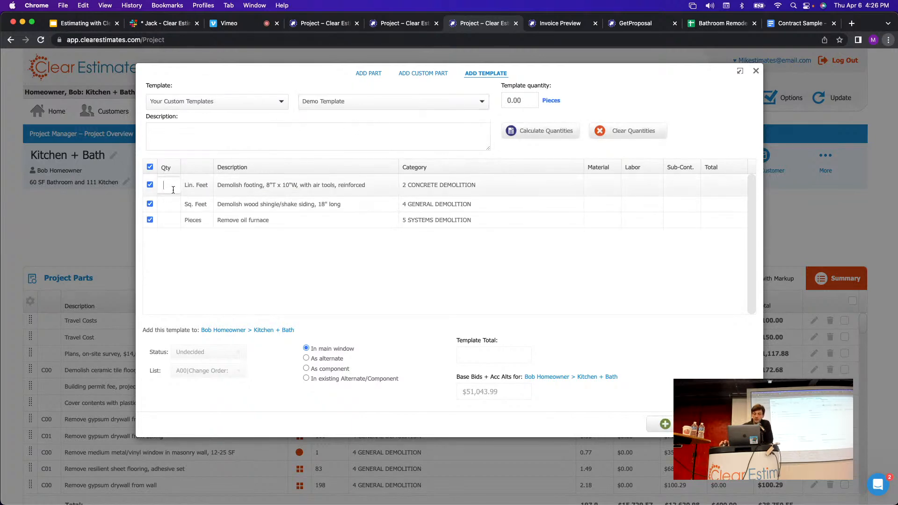
type("28")
key("Return")
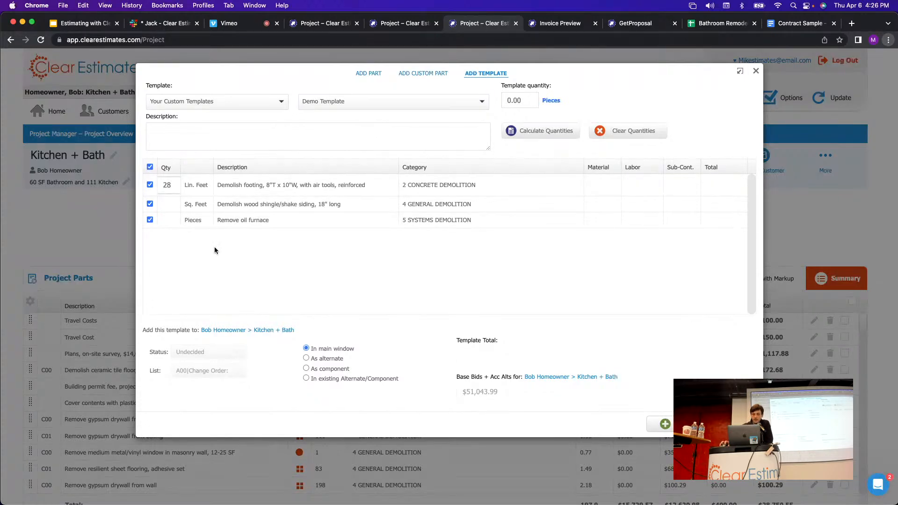
left_click(171, 197)
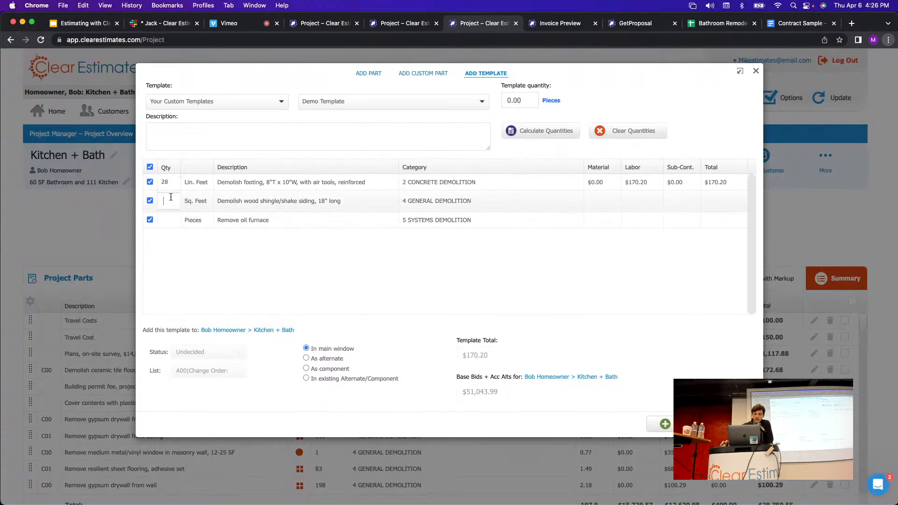
type("200")
key("Return")
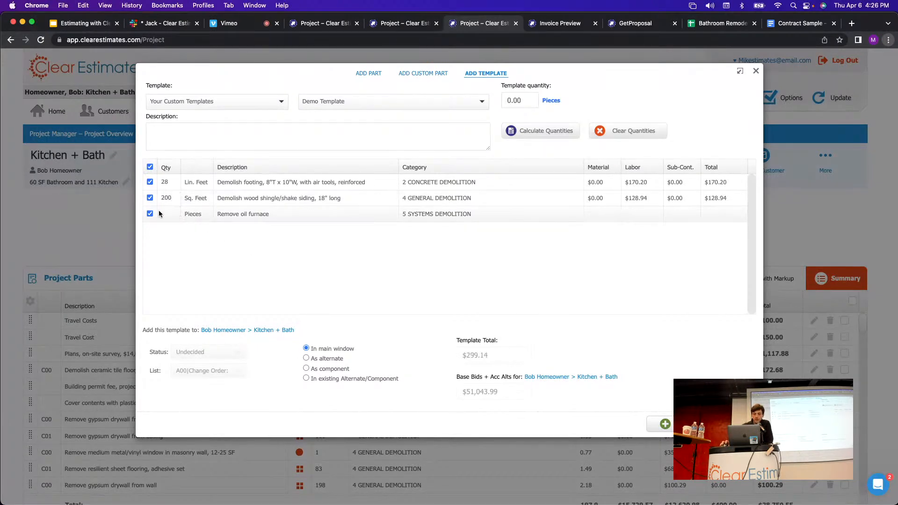
left_click(167, 216)
type("3")
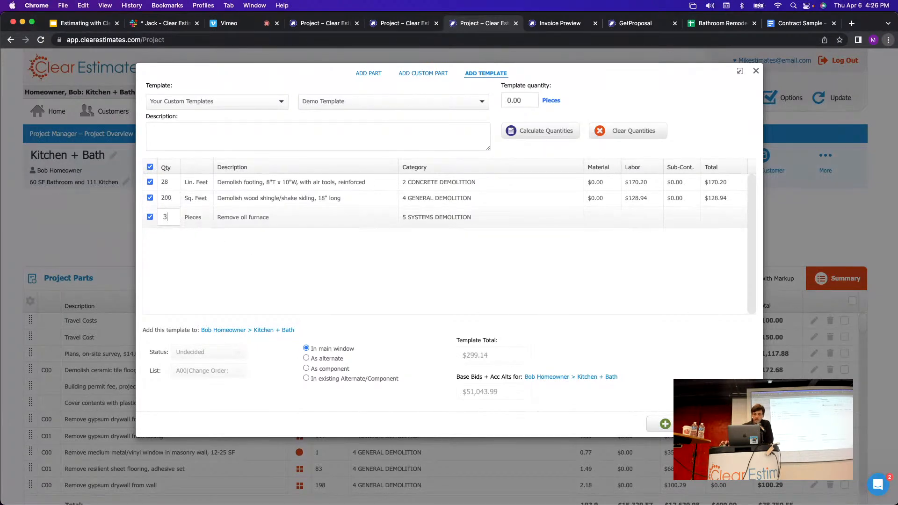
key("Return")
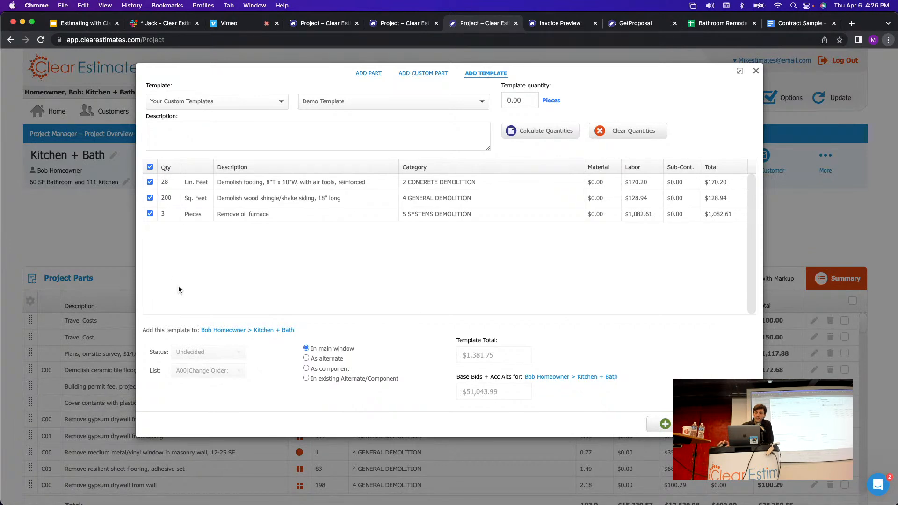
left_click(756, 71)
Search the knowledge base for 'create template', read Create or Edit Templates, then return to the project.
left_click(244, 69)
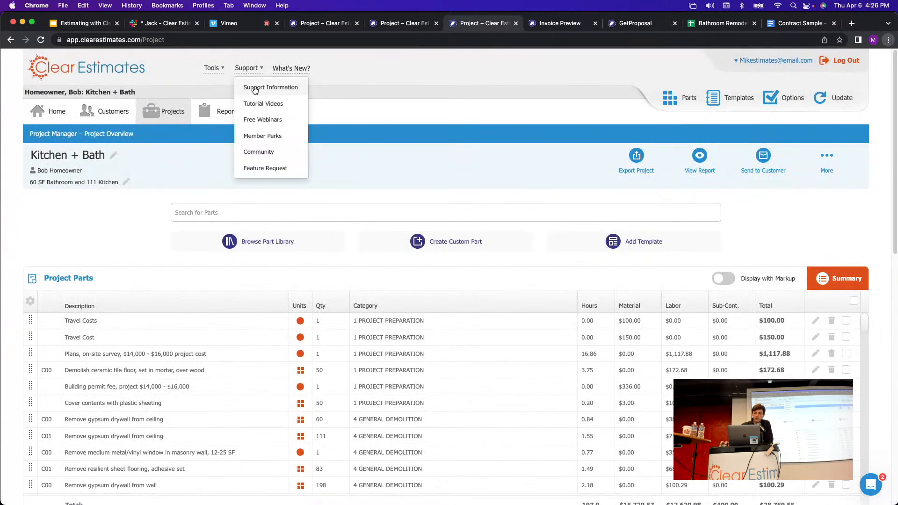
left_click(254, 88)
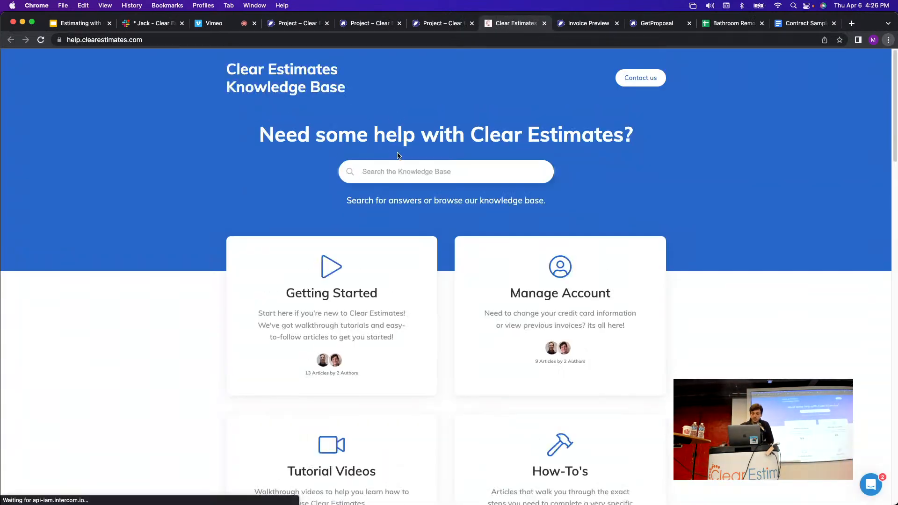
type("templa")
key("BackSpace")
key("BackSpace")
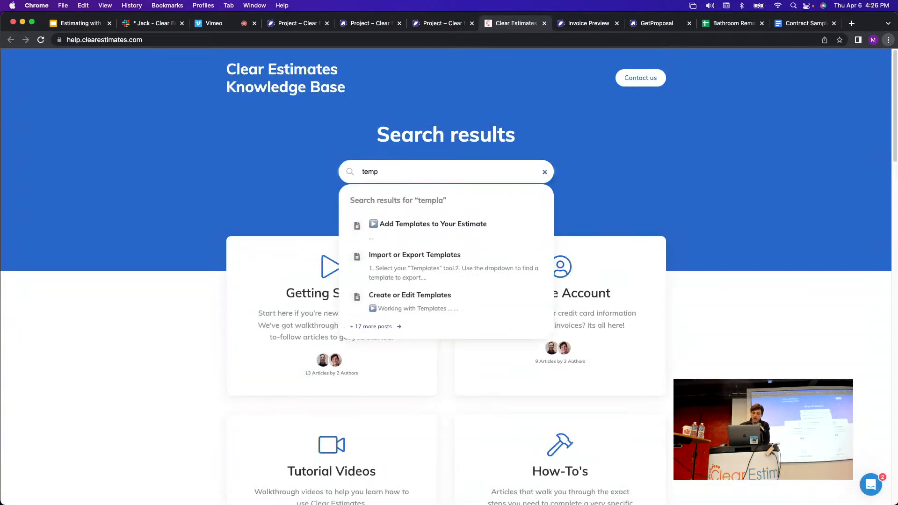
key("BackSpace")
key("BackSpace")
key("BackSpace")
key("BackSpace")
type("create temp")
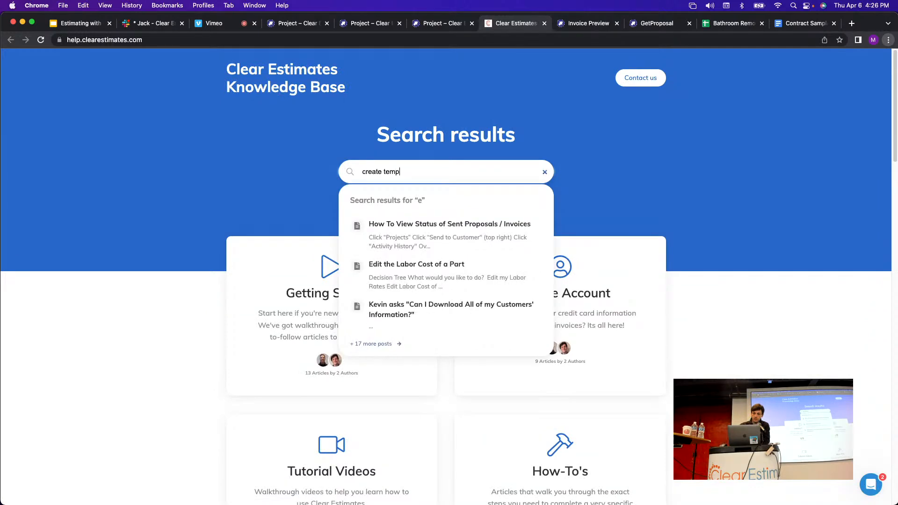
type("late")
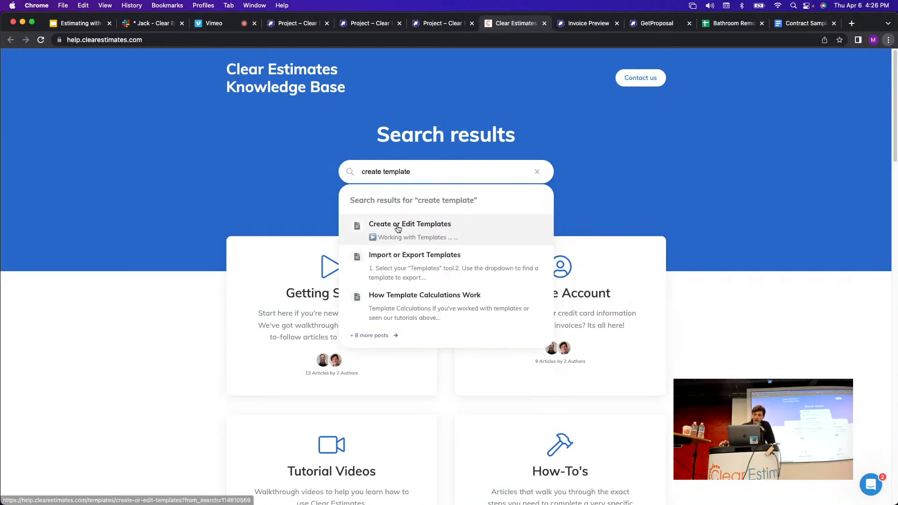
left_click(398, 229)
scroll(423, 187, "down", 3)
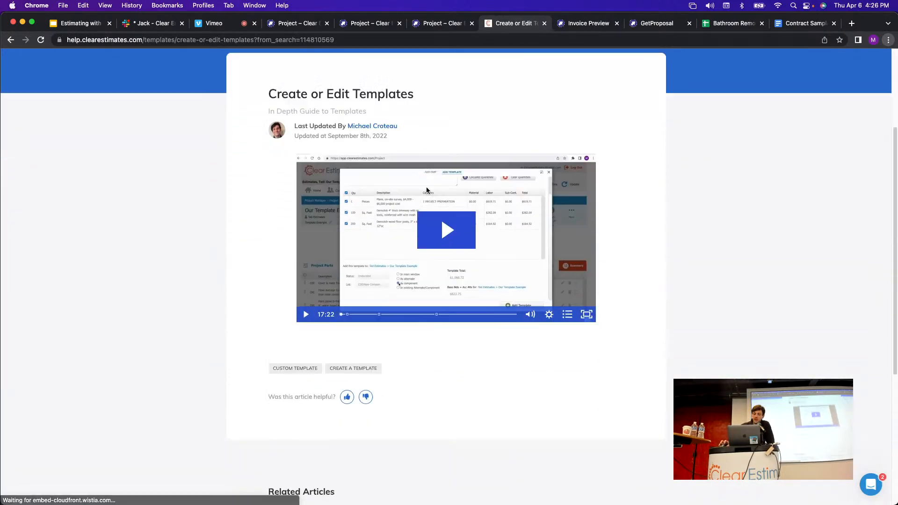
scroll(427, 189, "down", 1)
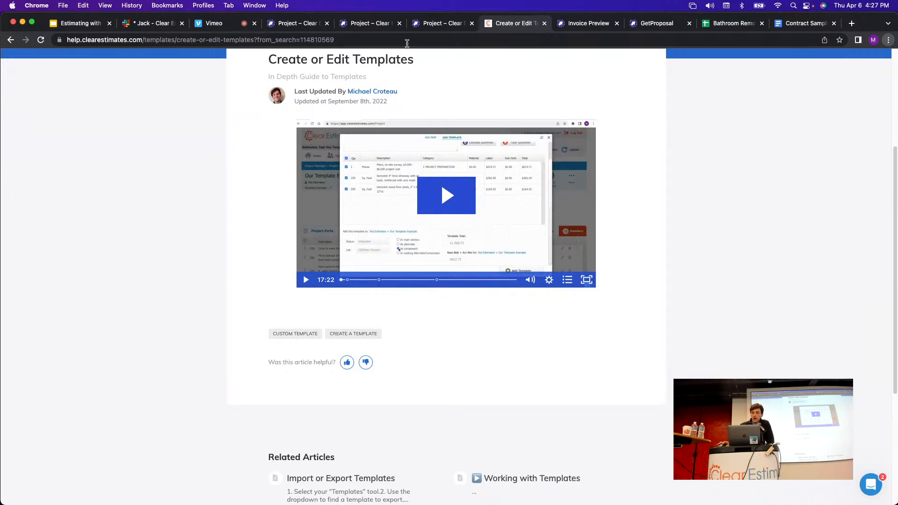
left_click(443, 25)
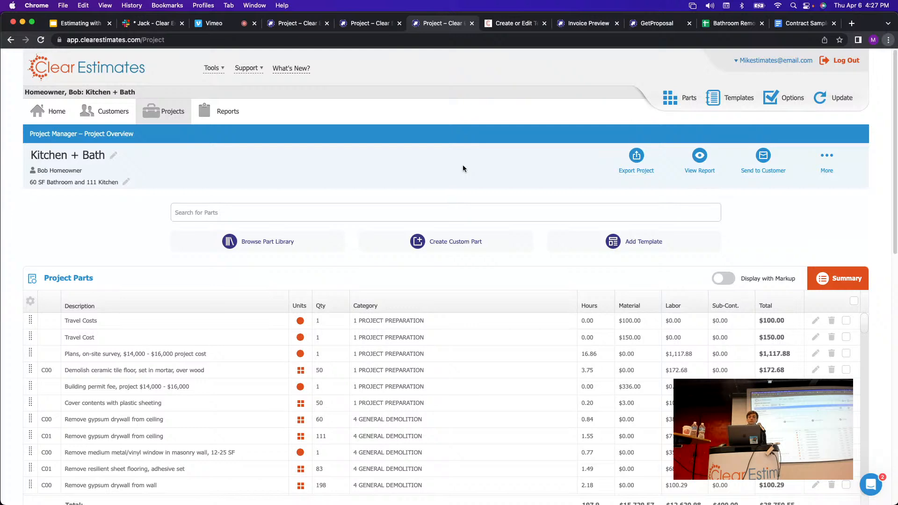
left_click(647, 247)
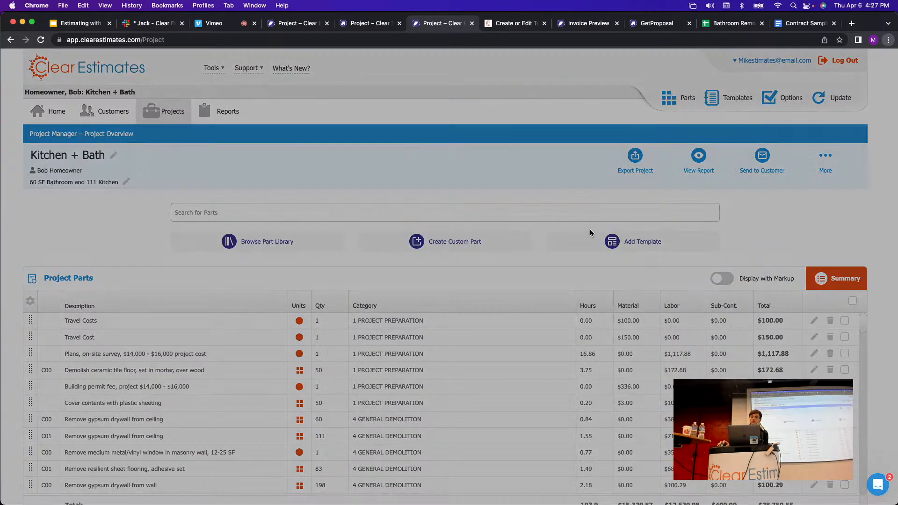
left_click(240, 103)
left_click(208, 153)
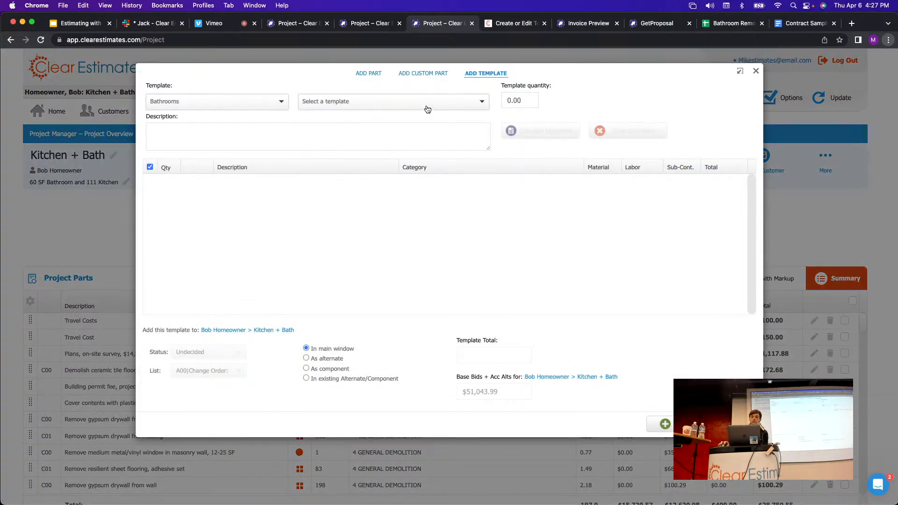
left_click(427, 109)
left_click(377, 211)
left_click(518, 101)
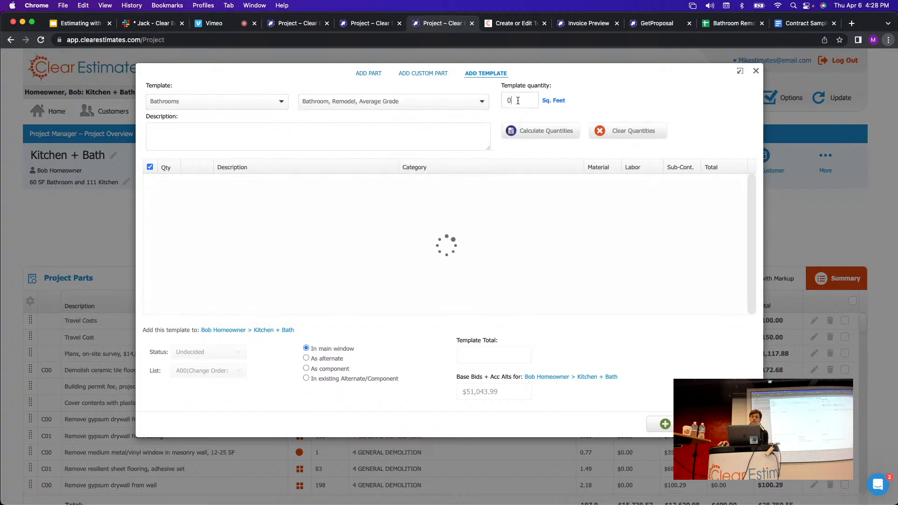
key("BackSpace")
type("60")
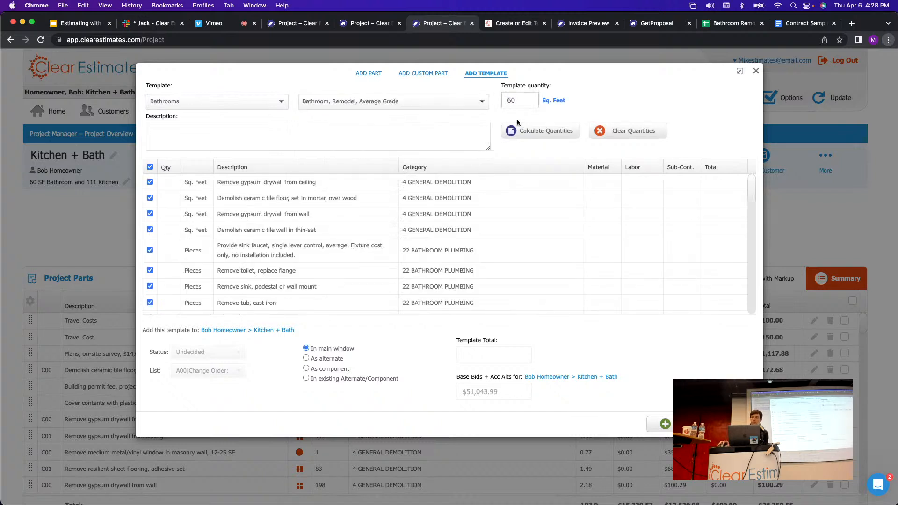
left_click(528, 131)
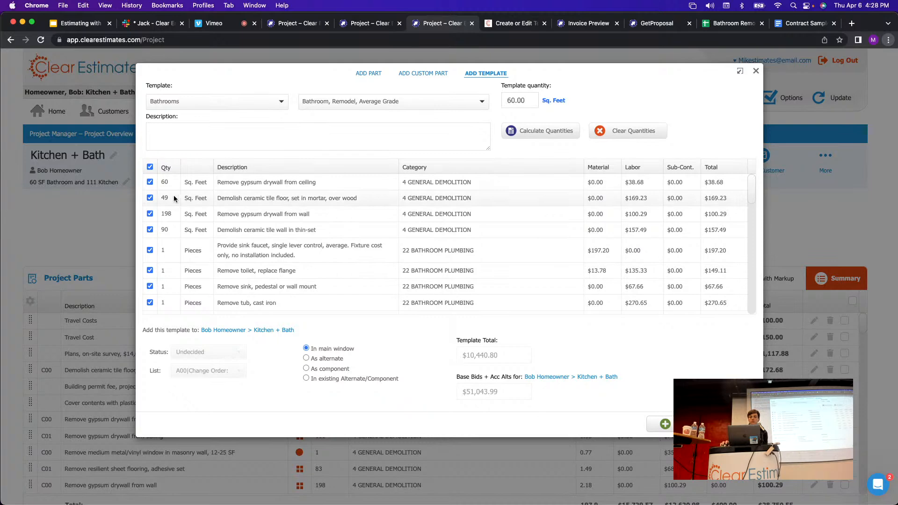
scroll(170, 296, "down", 5)
scroll(187, 300, "up", 5)
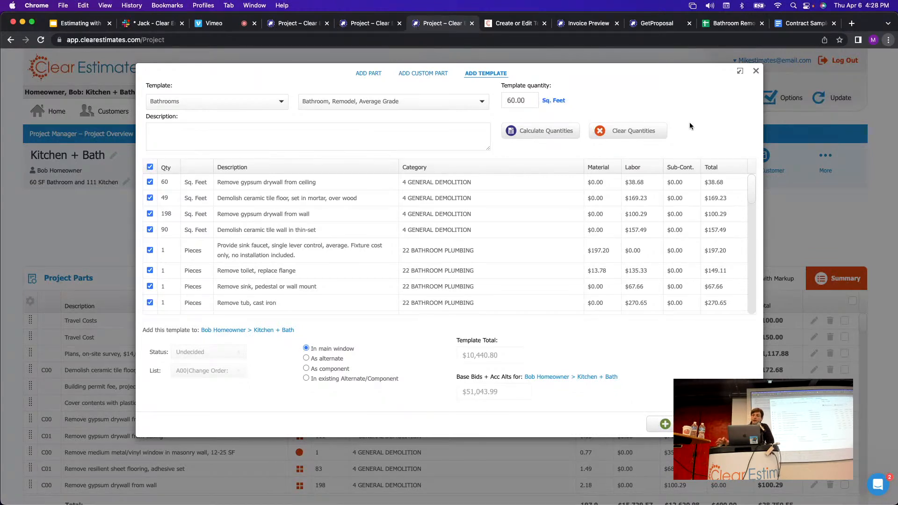
left_click(756, 71)
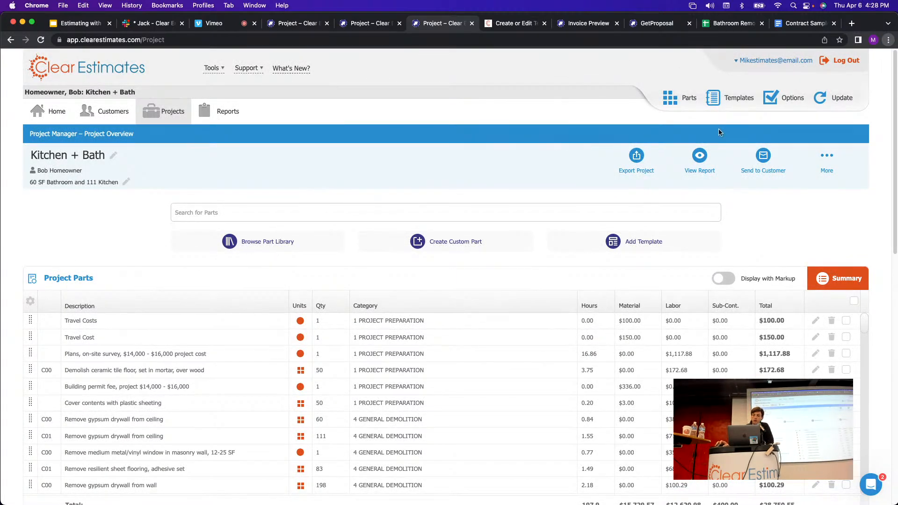
left_click(633, 243)
left_click(240, 102)
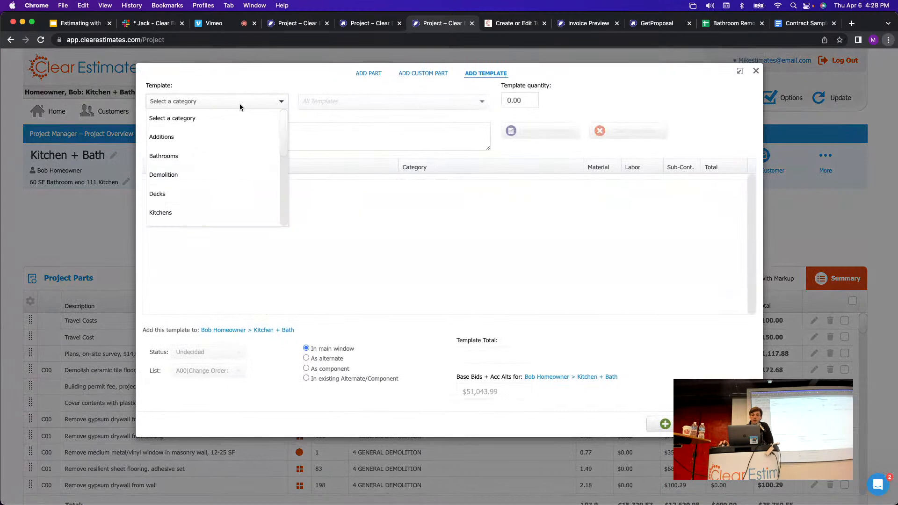
left_click(198, 155)
left_click(367, 99)
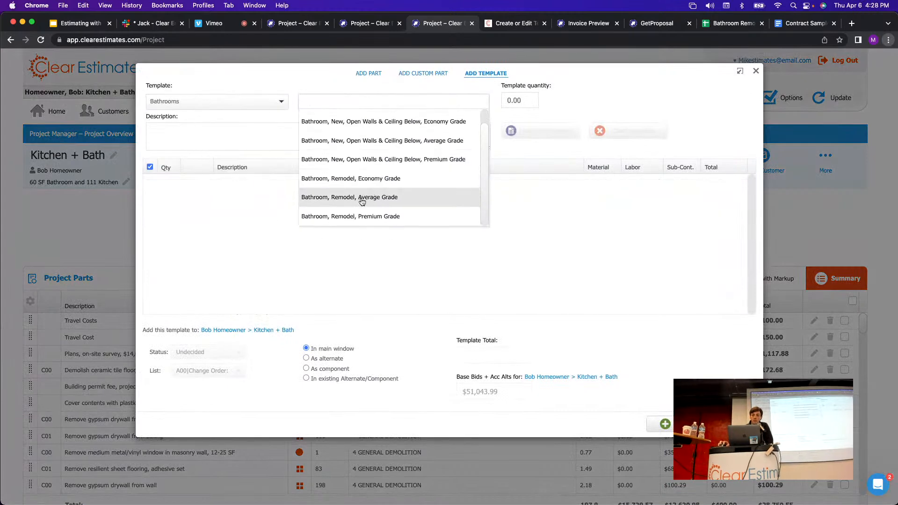
left_click(363, 201)
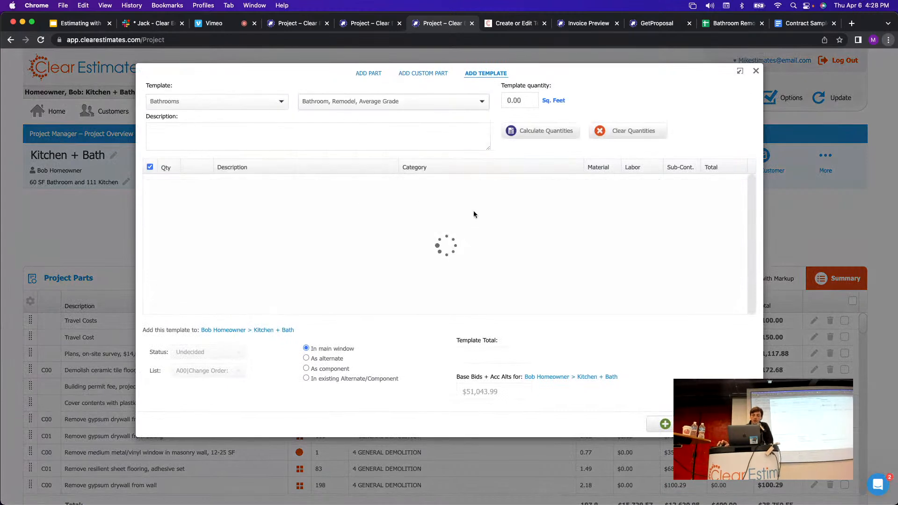
left_click(306, 369)
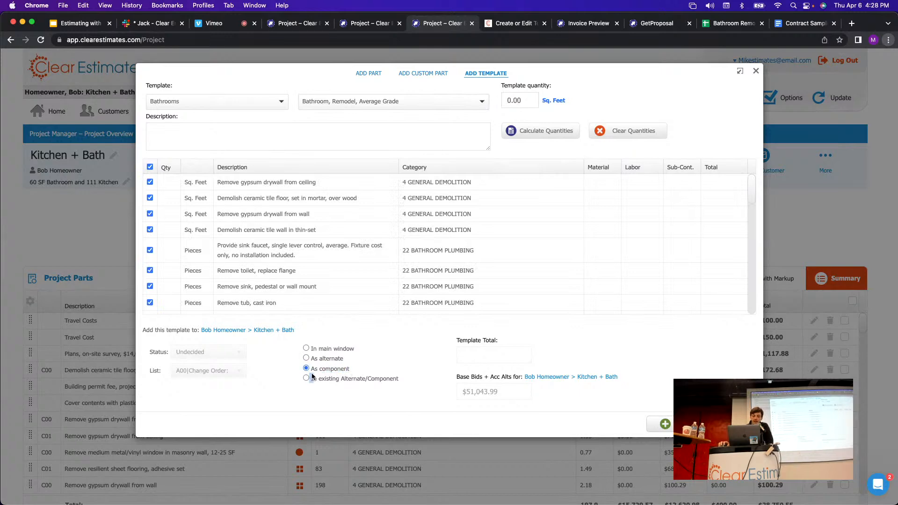
triple_click(311, 370)
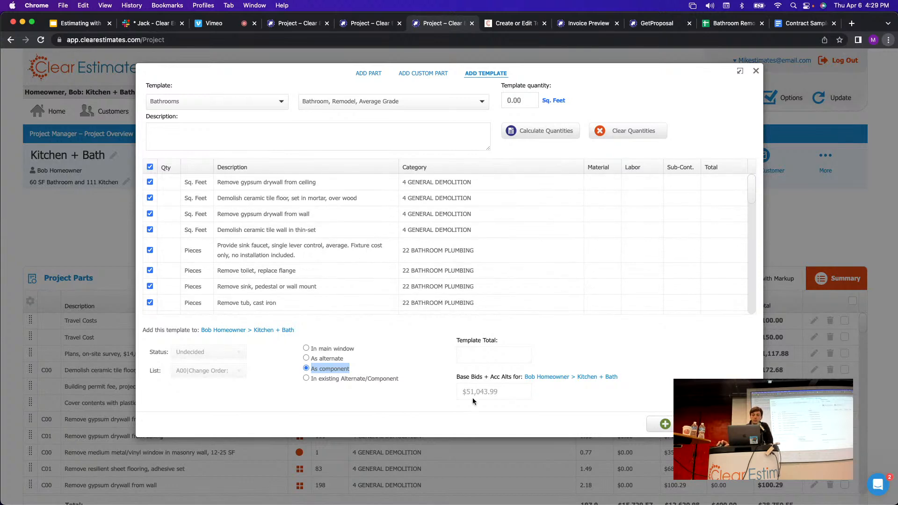
left_click(756, 71)
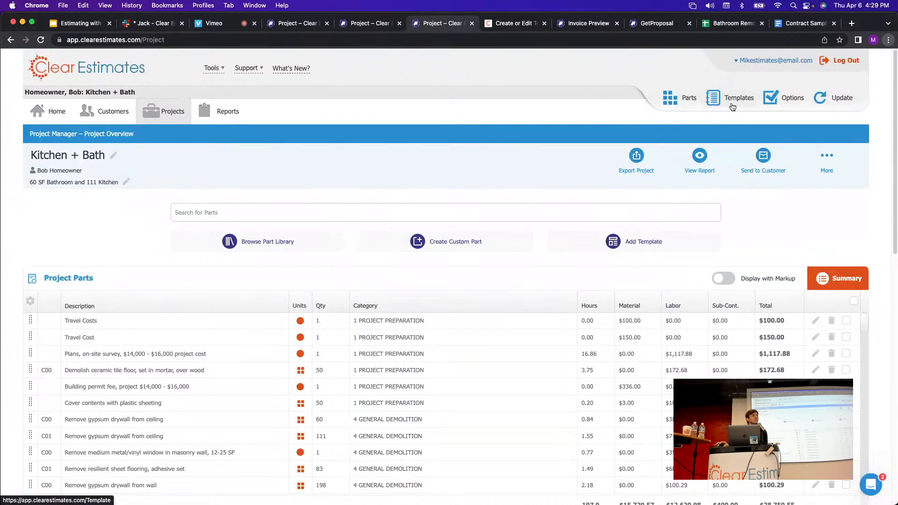
Check the first survey part's labor rate in the Part Editor, then go to Templates.
left_click(672, 103)
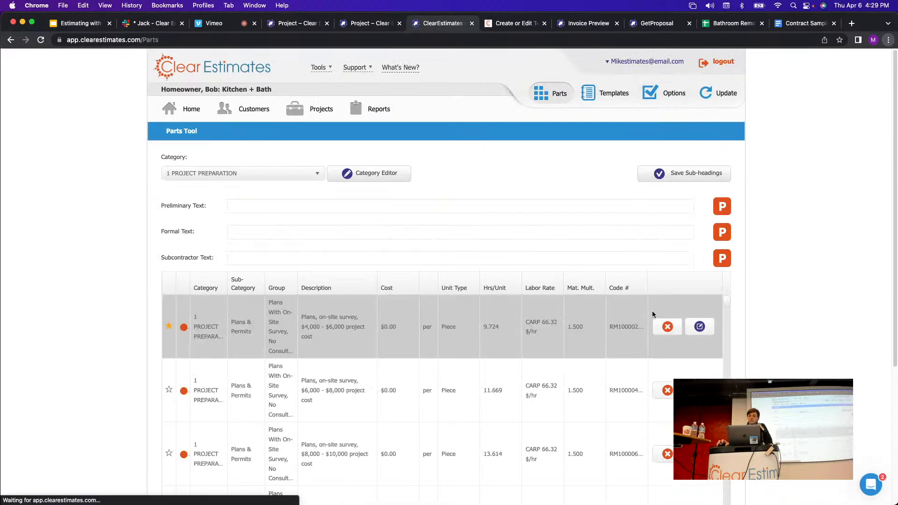
left_click(702, 329)
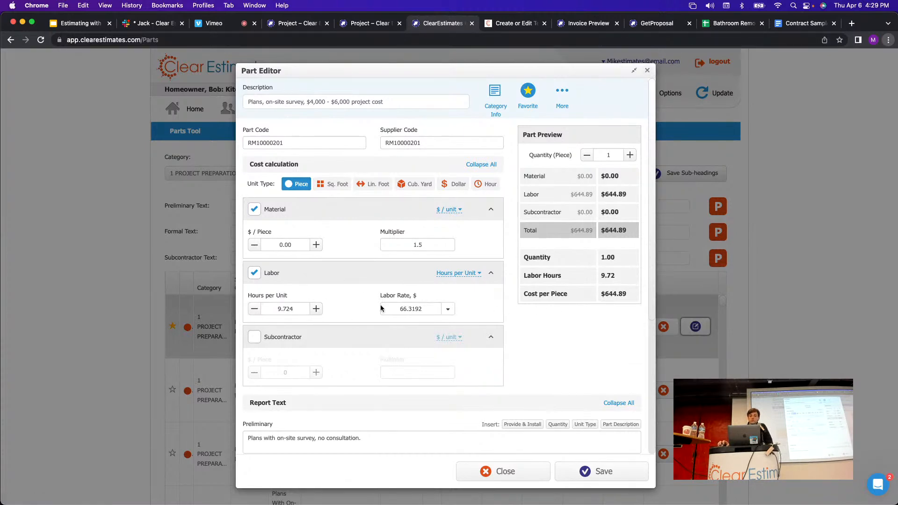
left_click(647, 70)
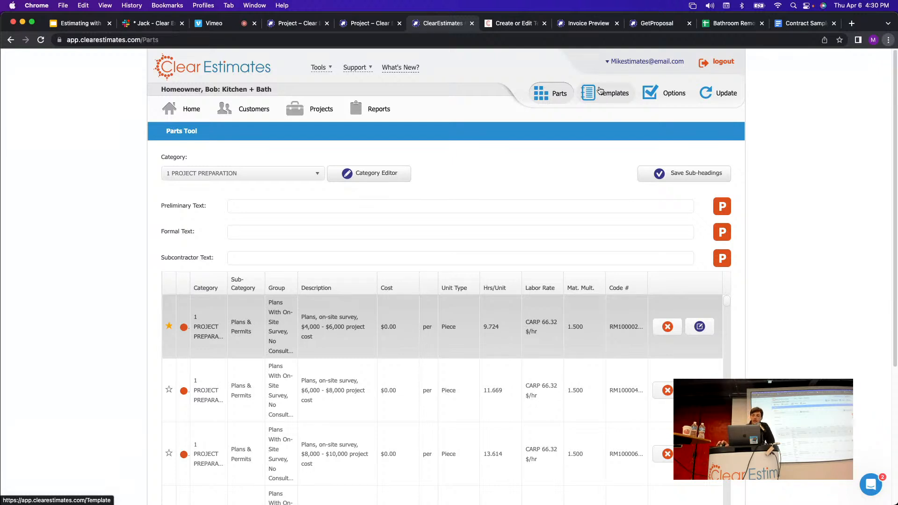
left_click(603, 95)
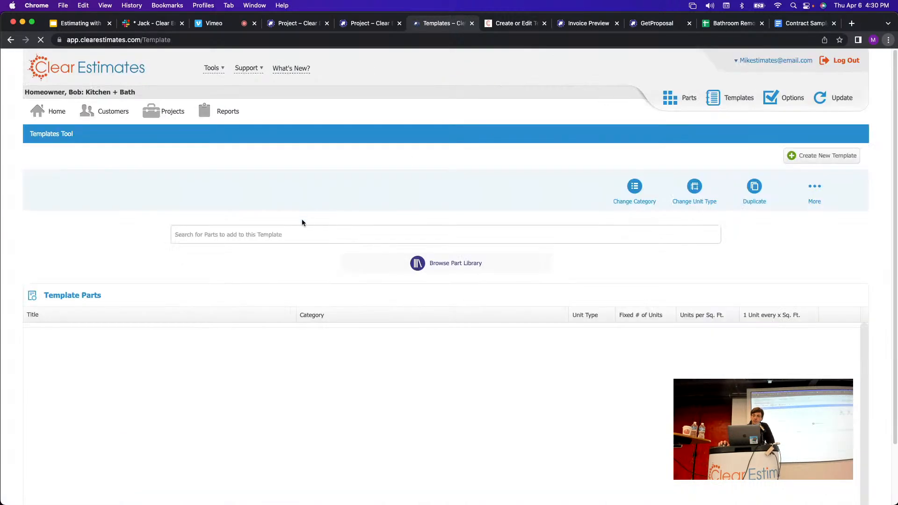
Load the Addition, Brick & Block, Monolithic Slab template, then view the 1 PROJECT PREPARATION parts.
left_click(168, 157)
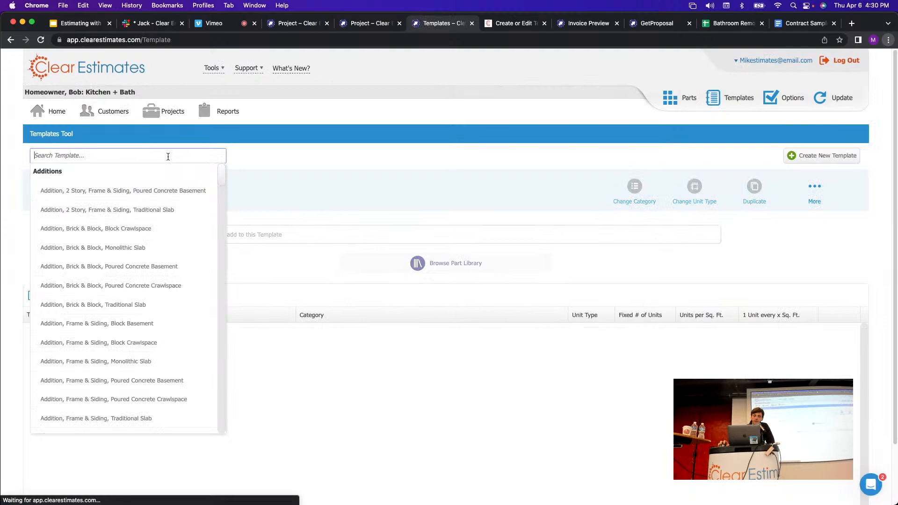
left_click(102, 247)
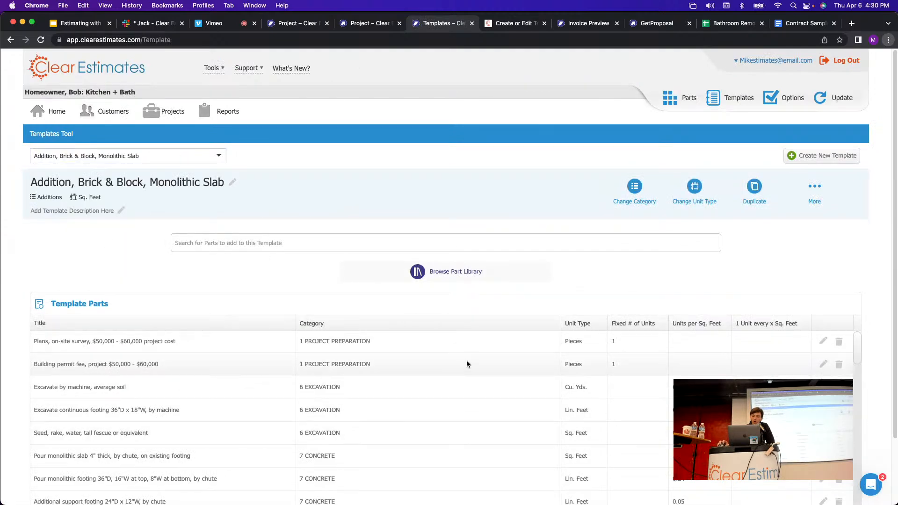
scroll(514, 370, "down", 2)
scroll(660, 390, "up", 2)
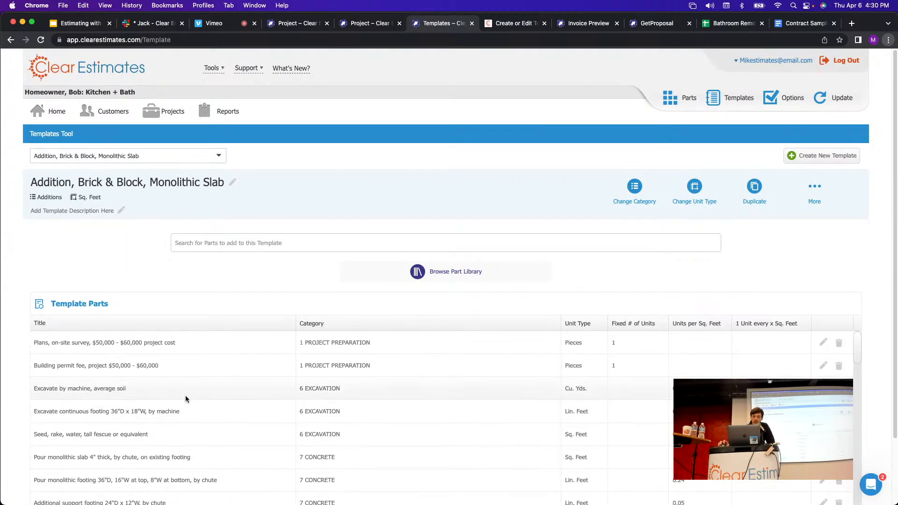
left_click(687, 103)
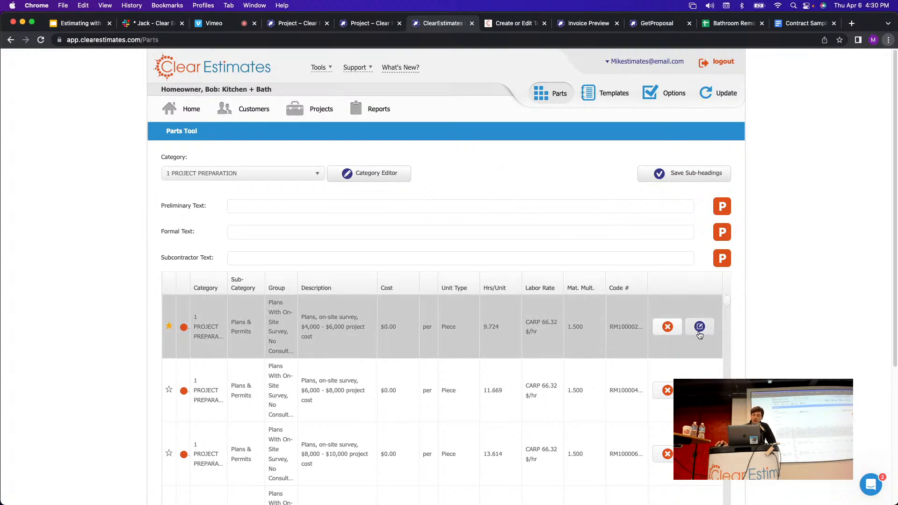
Pass through the Kitchen + Bath project overview and return to the Templates tool with no template chosen.
left_click(310, 108)
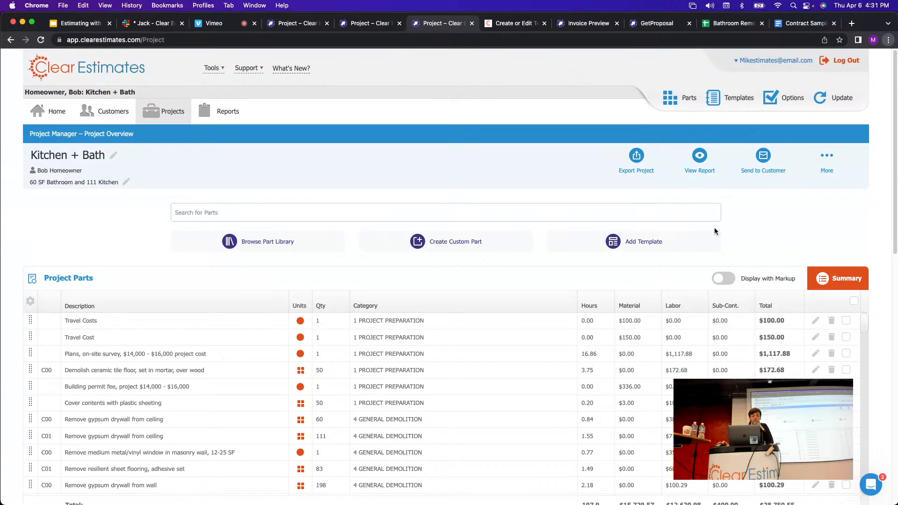
left_click(730, 104)
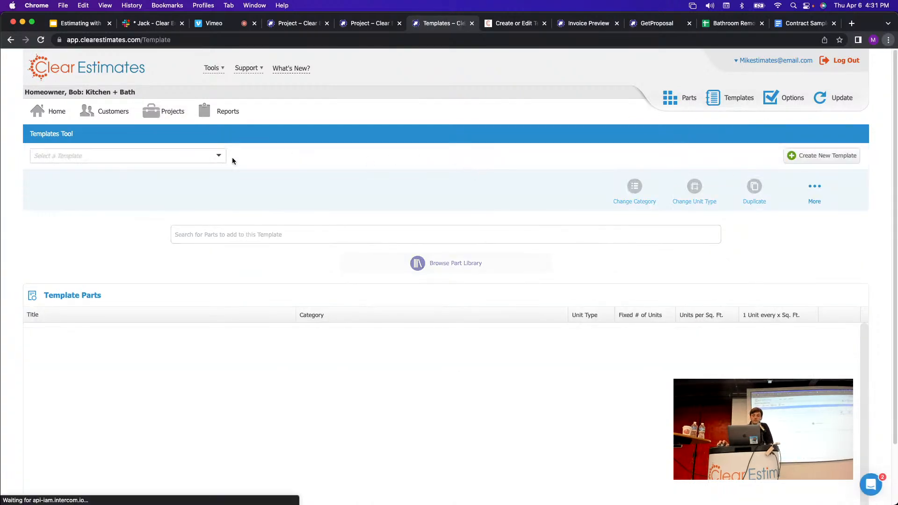
Load the Addition, Brick & Block, Monolithic Slab template and review its parts, Plans through 8 MASONRY block wall.
left_click(219, 156)
left_click(119, 256)
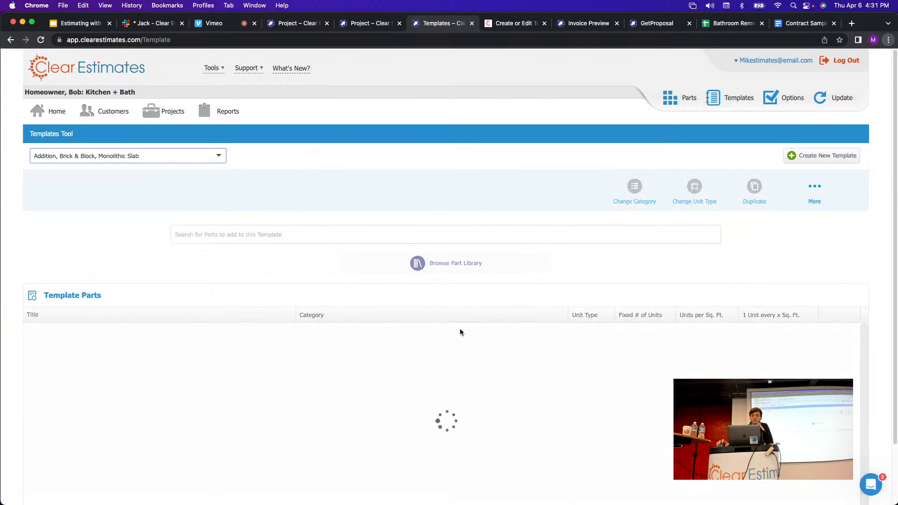
scroll(563, 303, "down", 2)
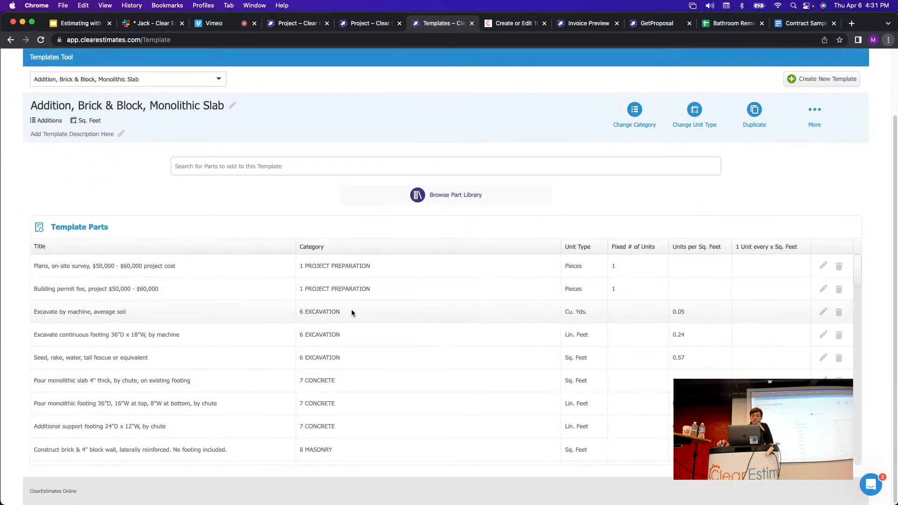
left_click_drag(184, 288, 299, 294)
left_click_drag(106, 312, 41, 314)
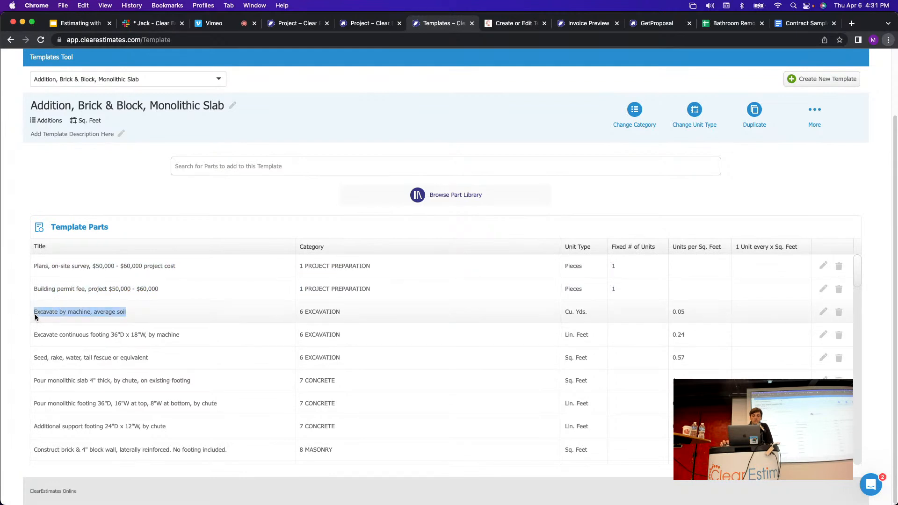
left_click(384, 321)
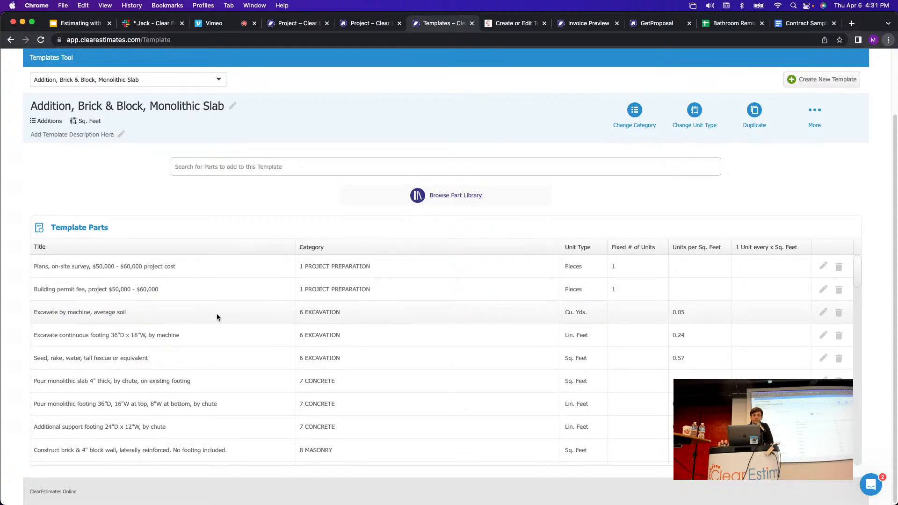
scroll(217, 315, "up", 1)
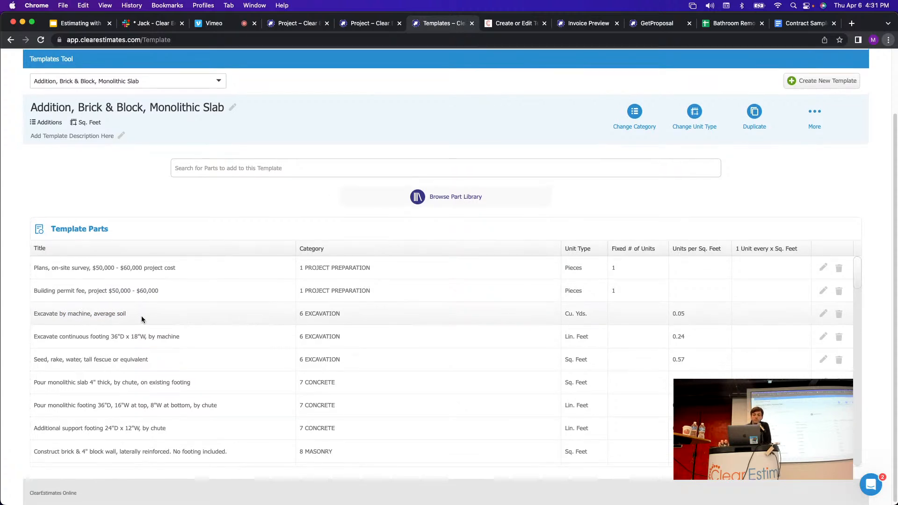
scroll(654, 323, "up", 3)
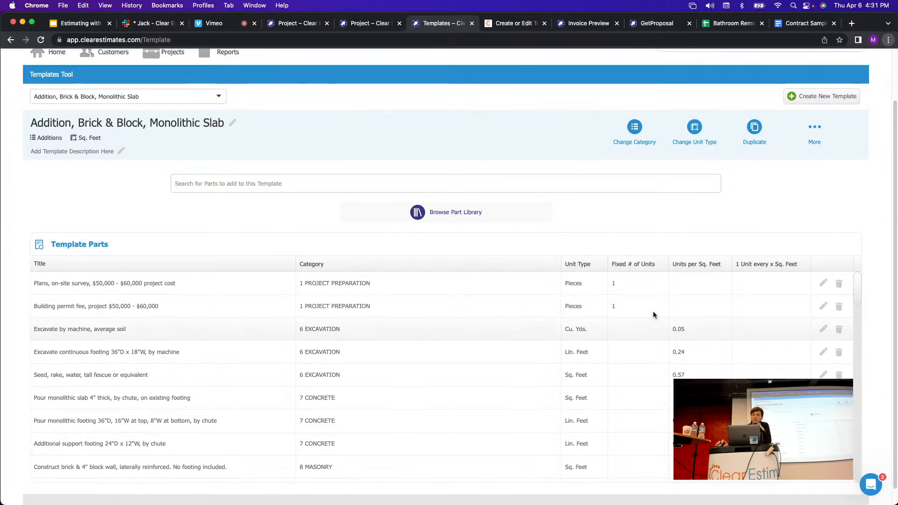
Check the light-soil part's labor rate under 6 EXCAVATION in the parts library, then return to Templates.
left_click(684, 99)
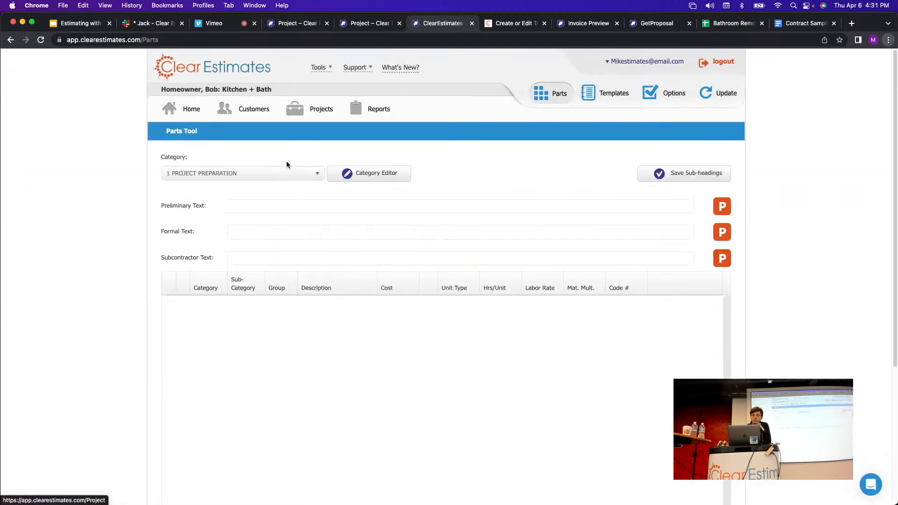
left_click(280, 173)
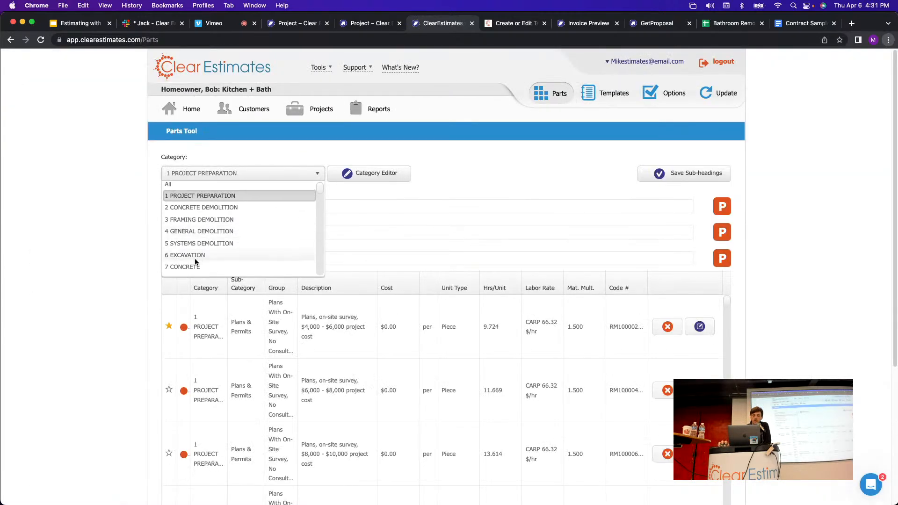
left_click(220, 256)
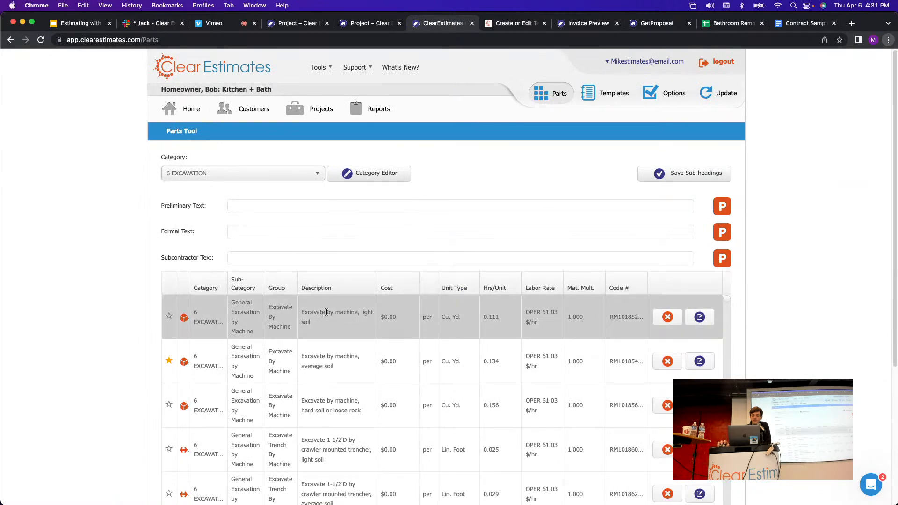
left_click(700, 317)
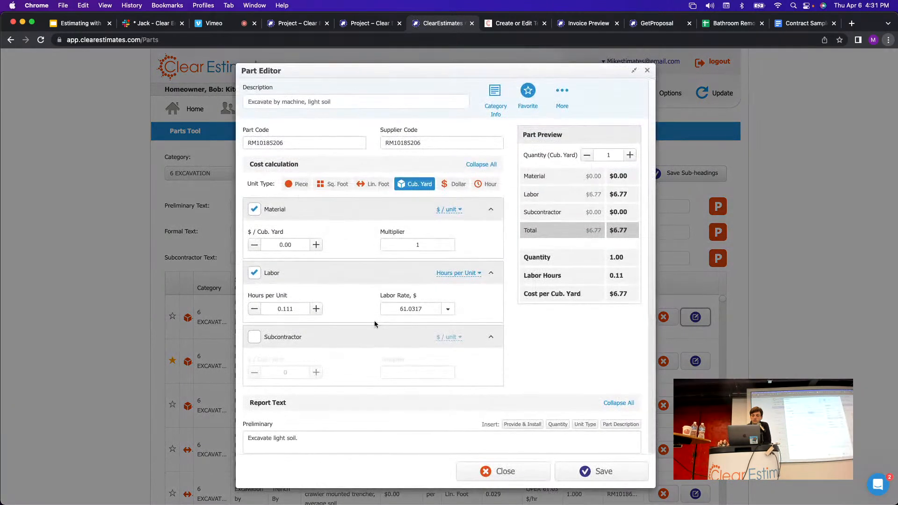
left_click(647, 70)
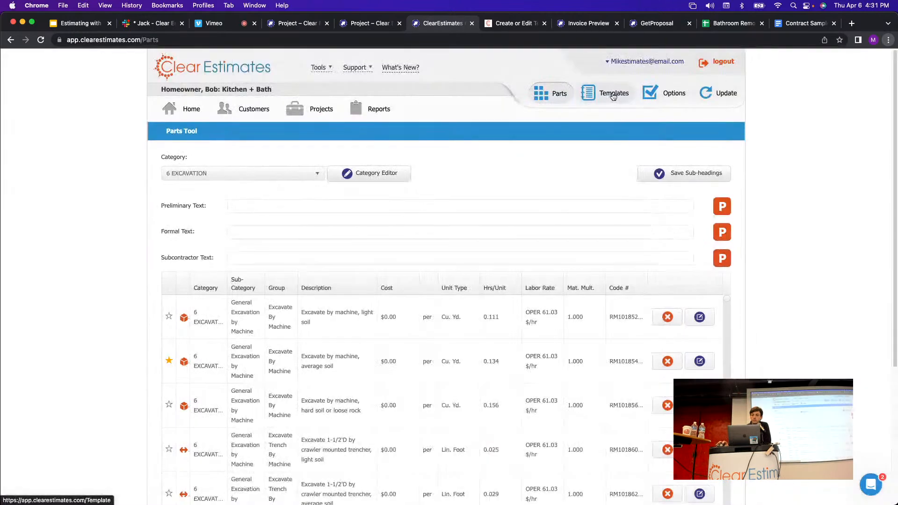
left_click(614, 94)
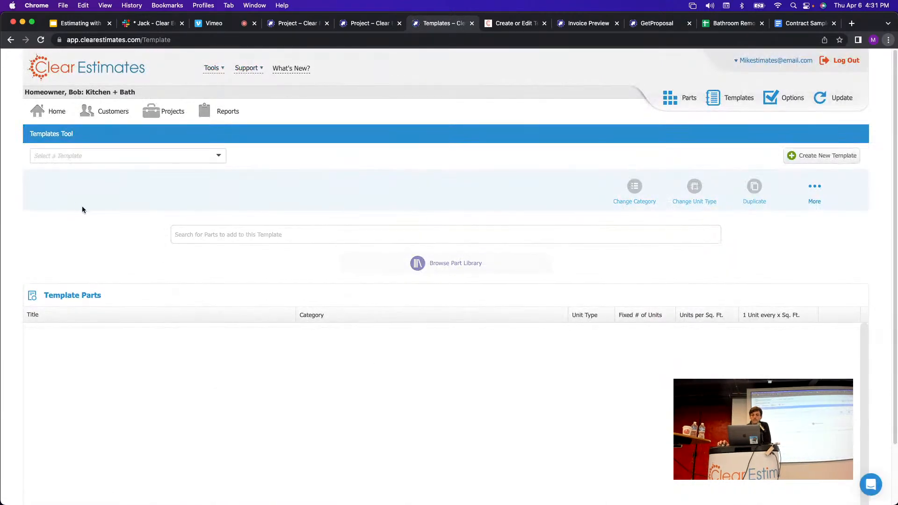
Reload the Addition, Brick & Block, Monolithic Slab template and scroll its parts through concrete footings.
left_click(106, 155)
left_click(88, 254)
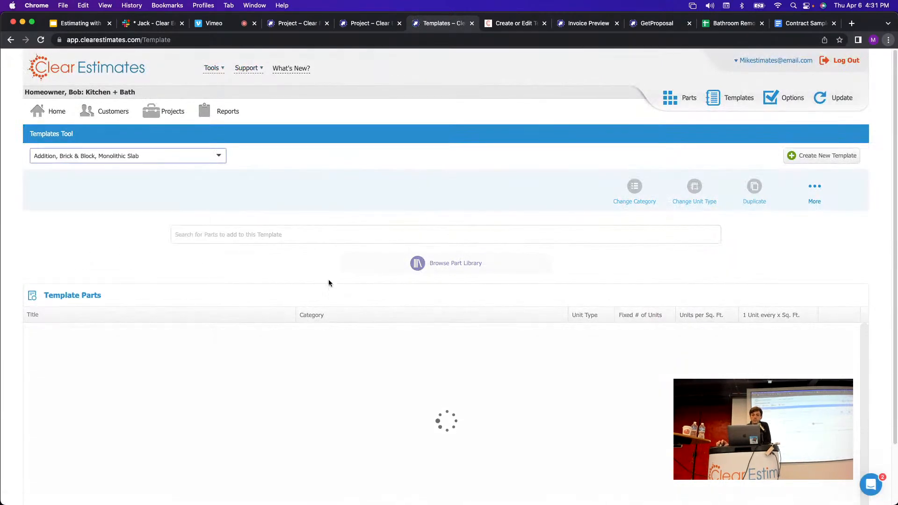
scroll(342, 181, "down", 3)
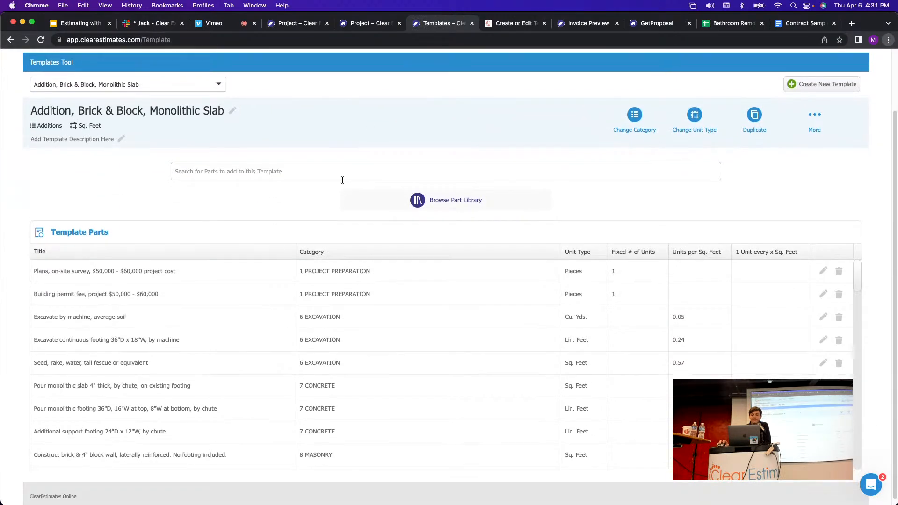
scroll(515, 290, "down", 5)
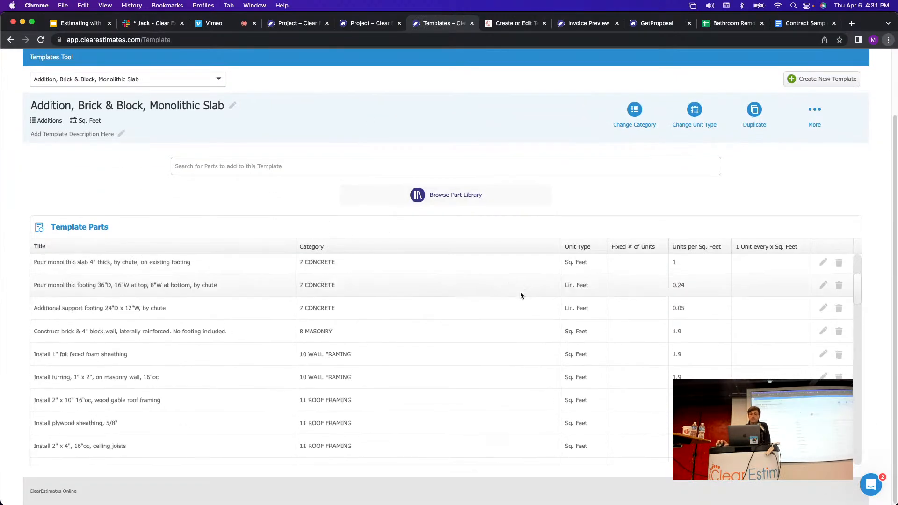
scroll(519, 293, "up", 5)
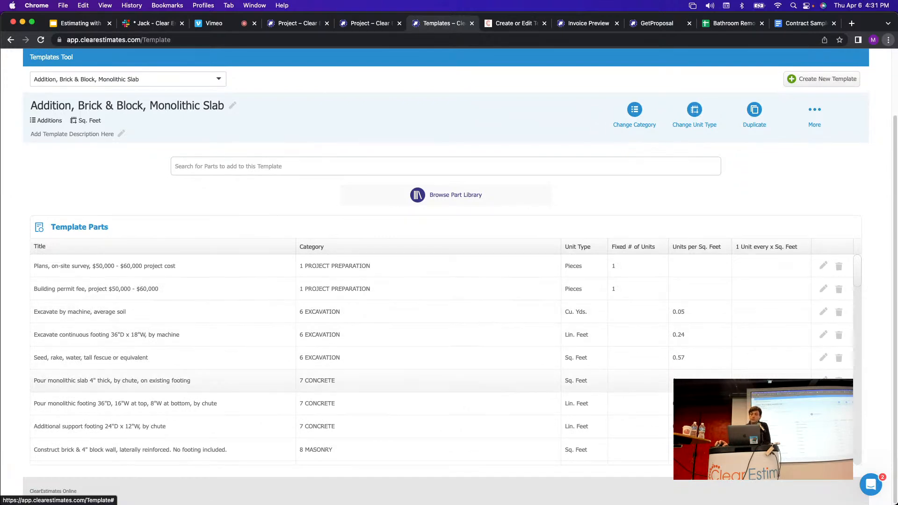
scroll(721, 186, "up", 2)
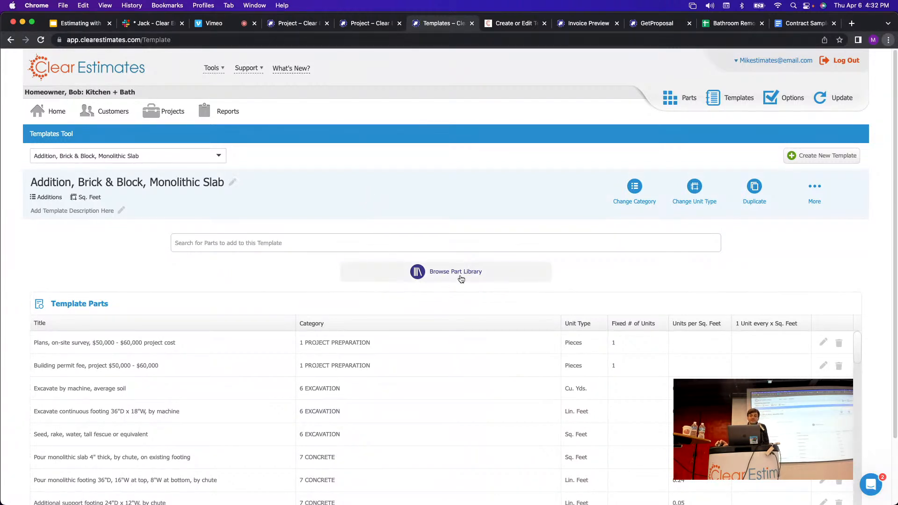
scroll(448, 192, "down", 1)
scroll(446, 189, "up", 1)
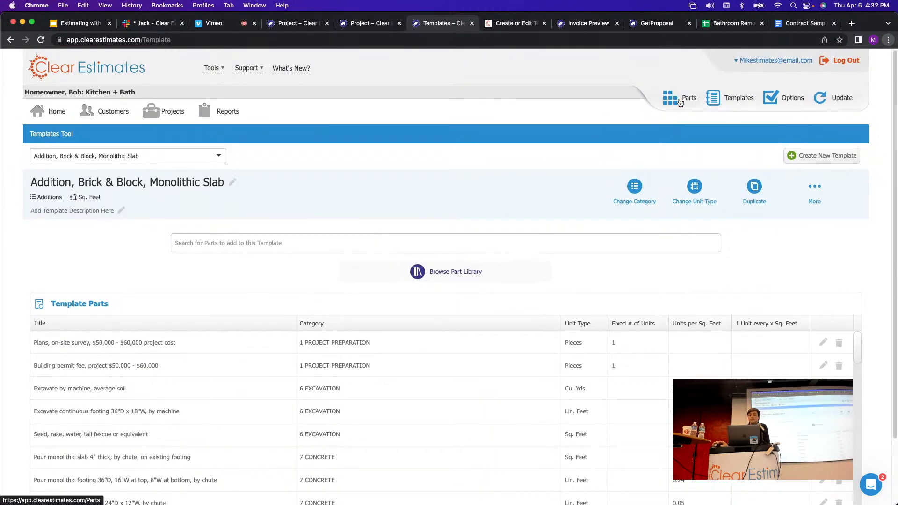
Review trade rates in the Labor Rate Editor, leaving PLUM at 90.2172, then go back to Kitchen + Bath.
left_click(796, 102)
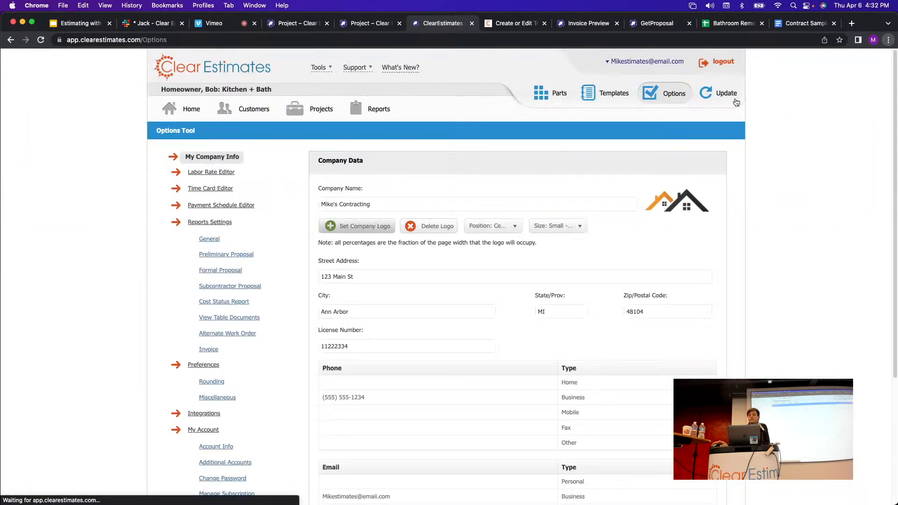
left_click(229, 173)
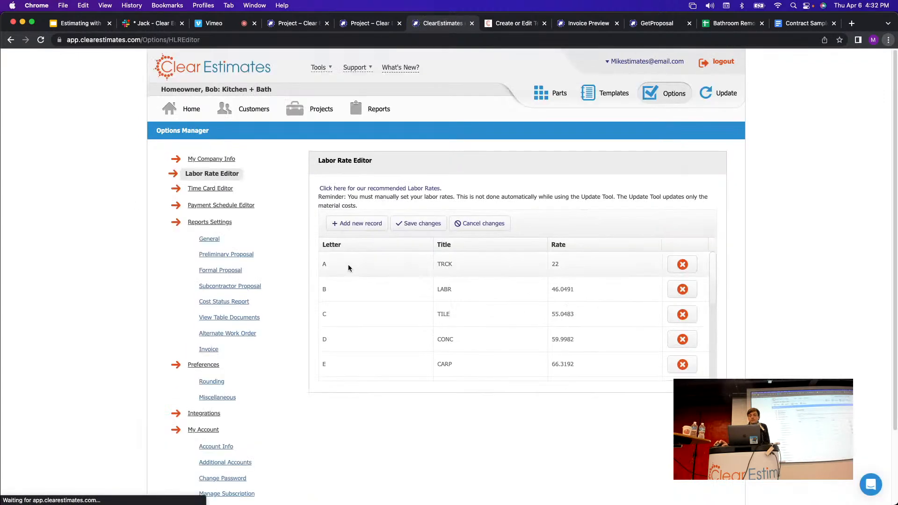
scroll(498, 341, "down", 5)
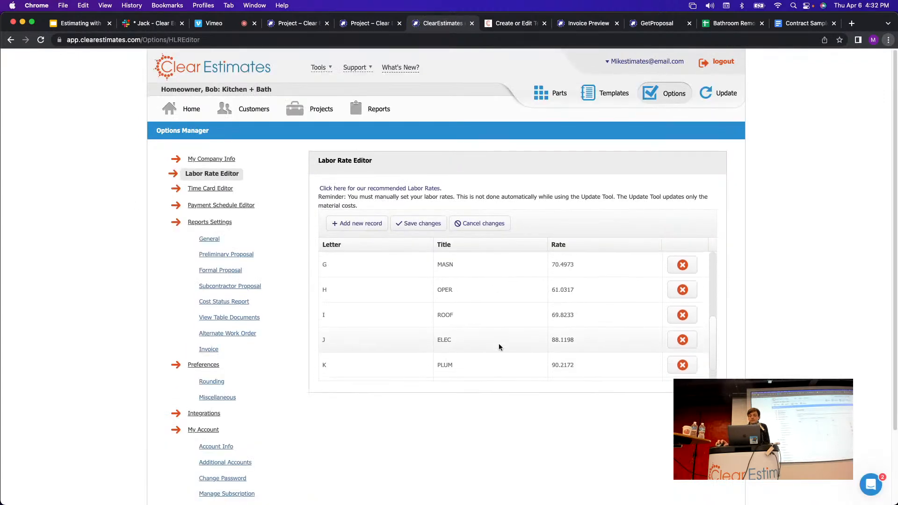
left_click(560, 364)
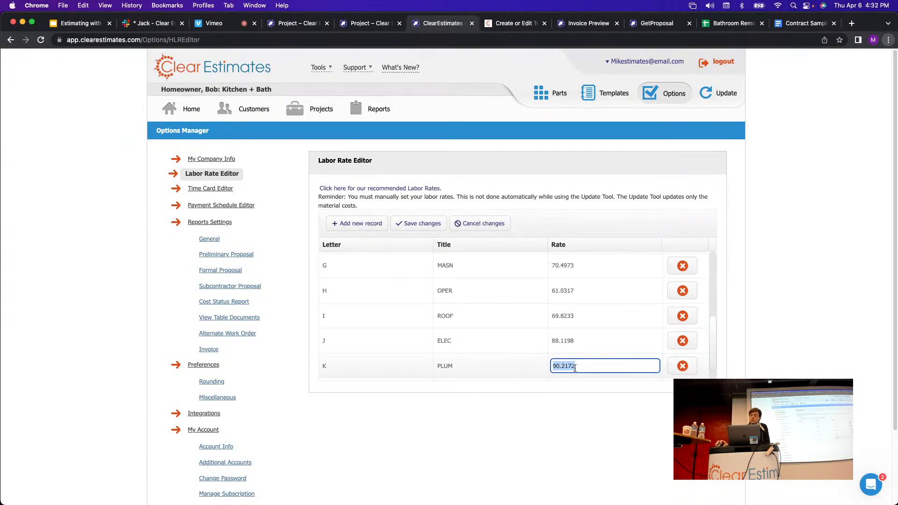
left_click(551, 391)
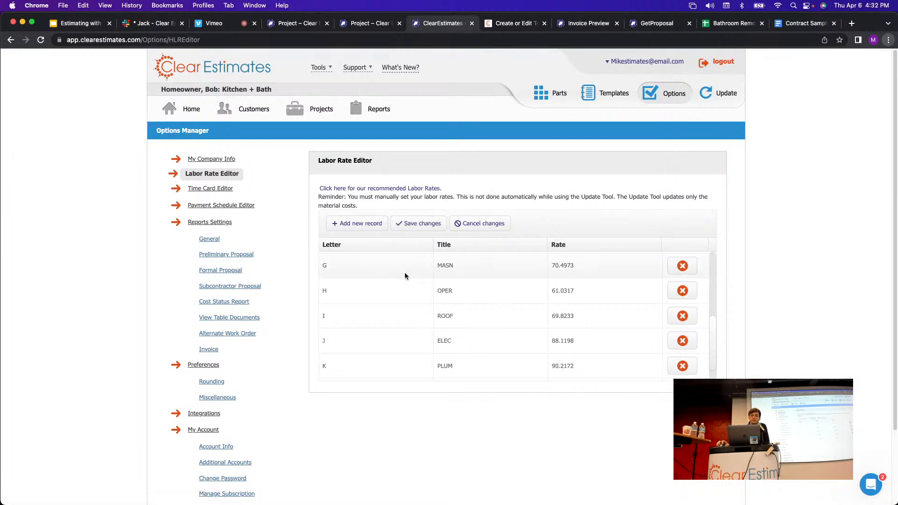
left_click(312, 111)
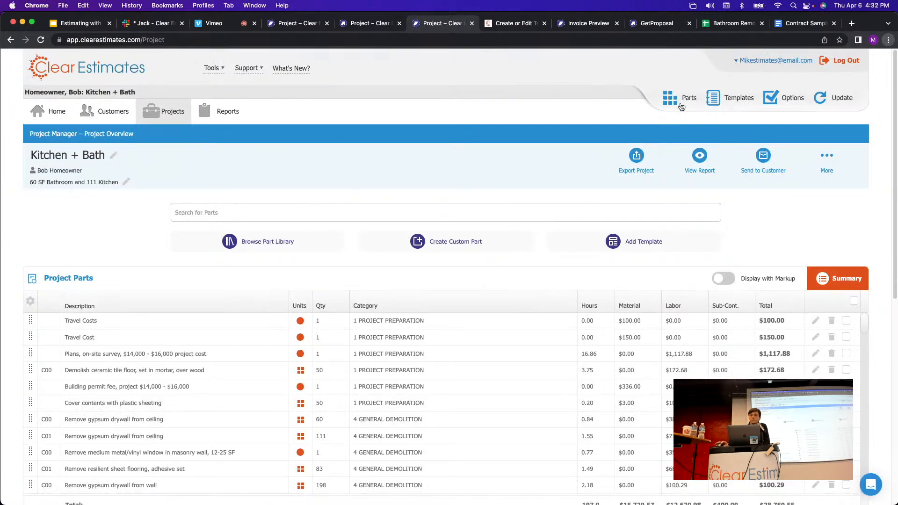
Preview PNTR as the survey part's labor rate, then close its editor unsaved, keeping 53.8802.
left_click(683, 100)
left_click(695, 326)
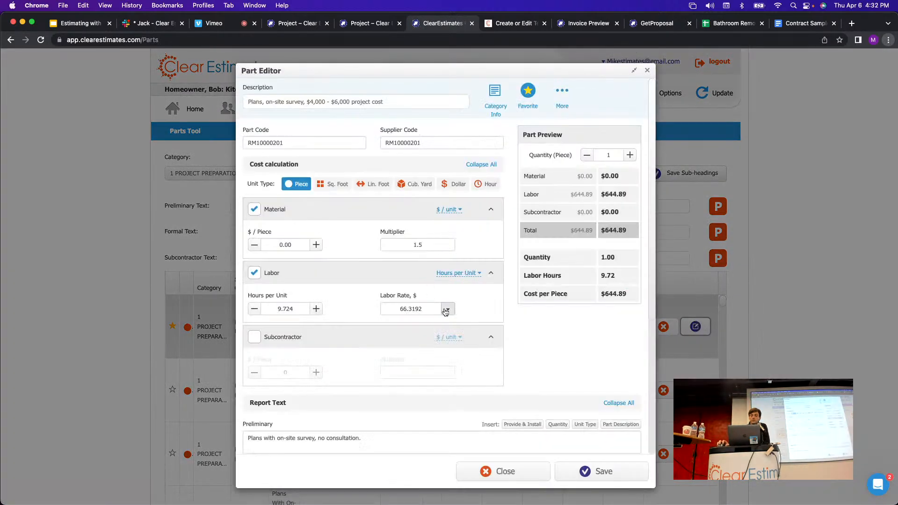
left_click(448, 308)
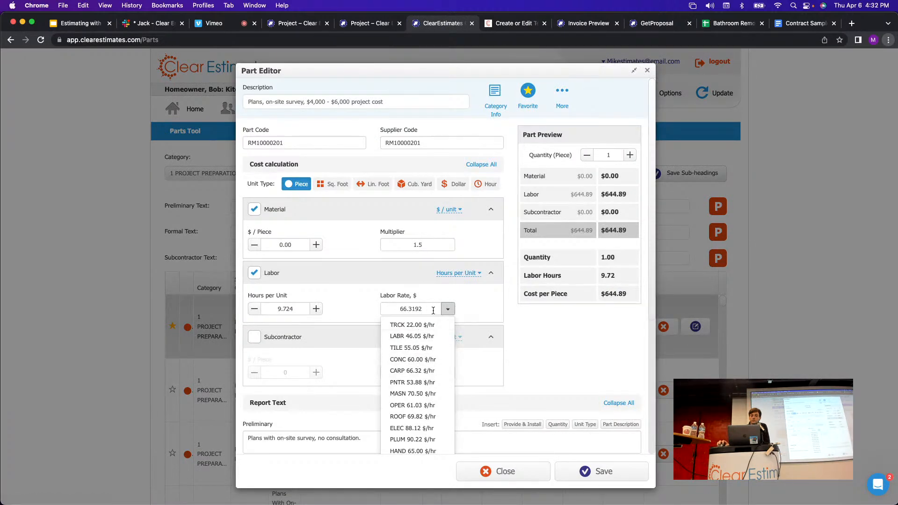
left_click(422, 384)
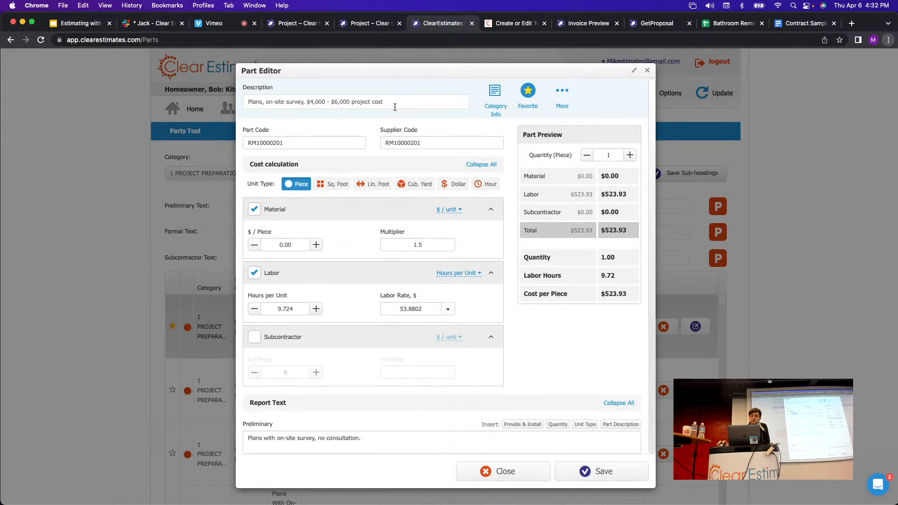
left_click_drag(394, 102, 164, 89)
left_click(388, 85)
left_click(648, 71)
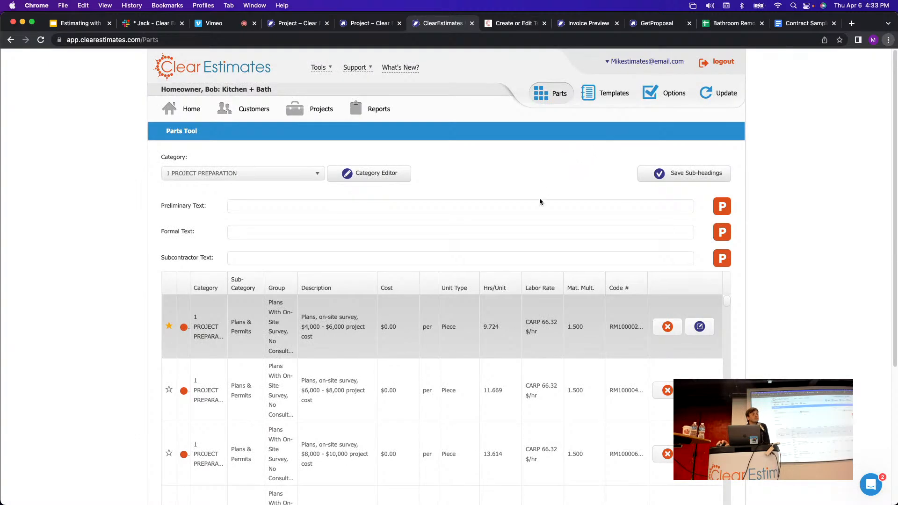
left_click(670, 93)
left_click(212, 174)
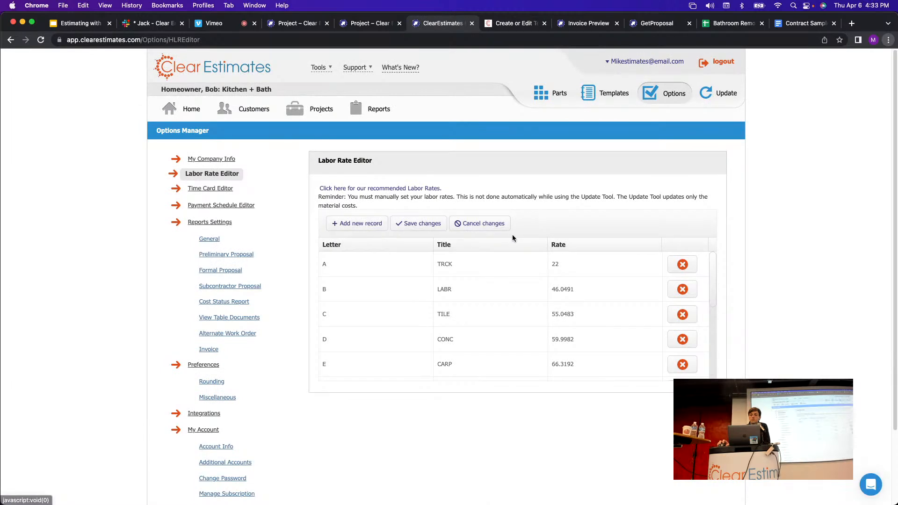
left_click(566, 272)
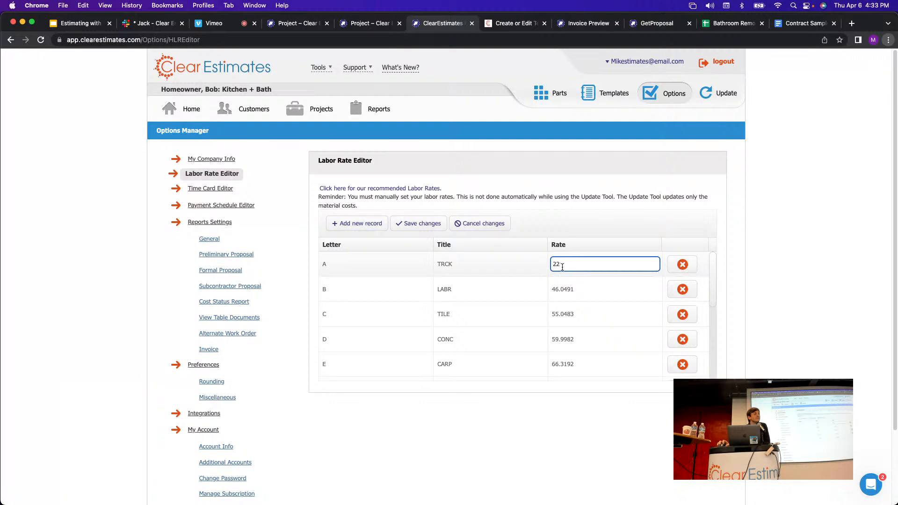
left_click(579, 225)
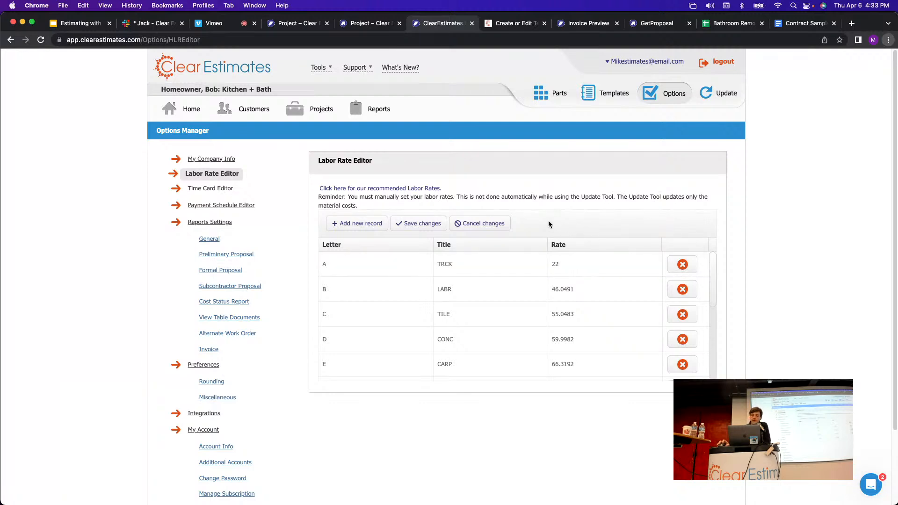
scroll(466, 275, "down", 3)
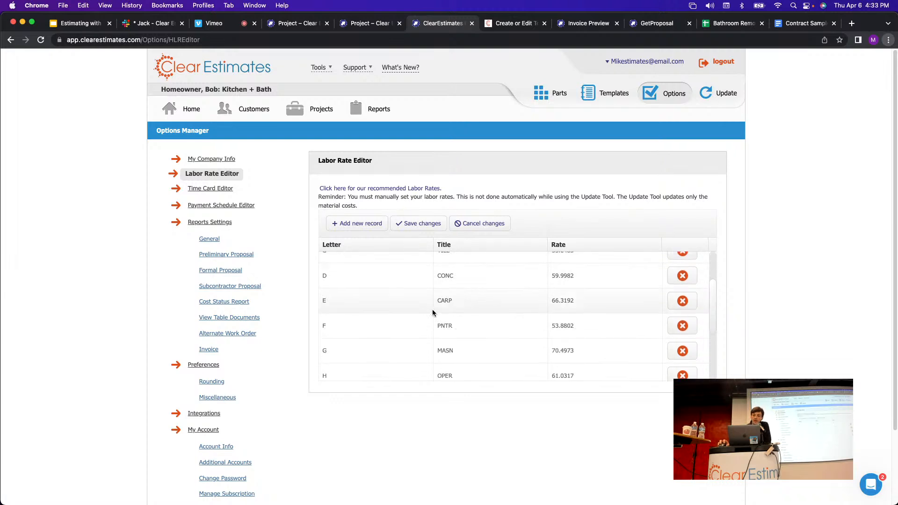
scroll(481, 328, "down", 3)
scroll(530, 313, "up", 7)
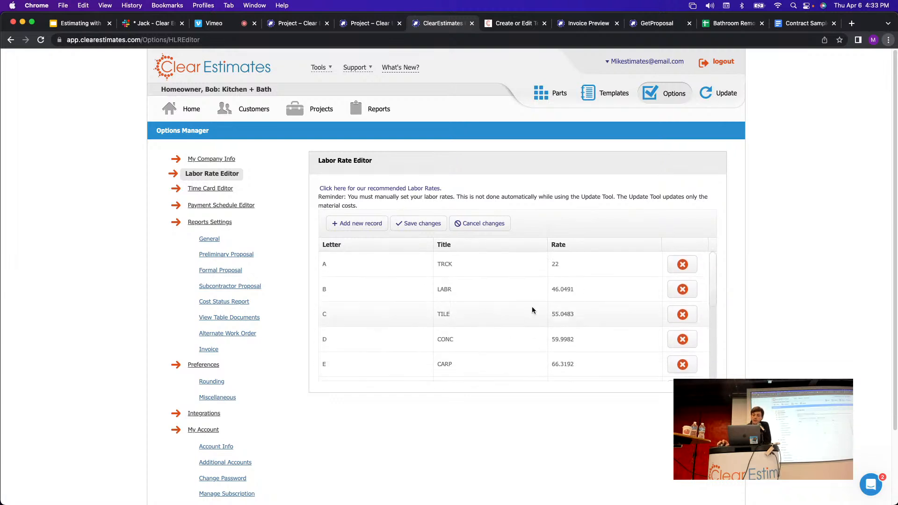
left_click(565, 291)
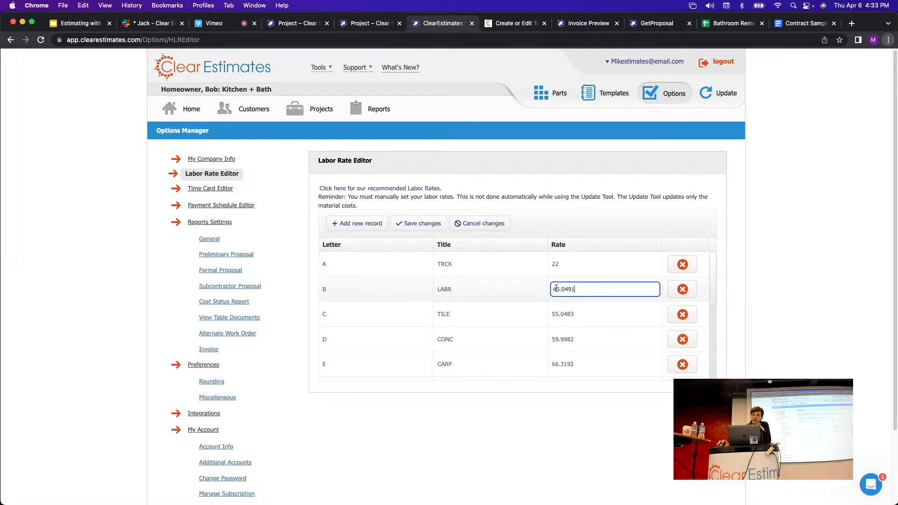
left_click(585, 231)
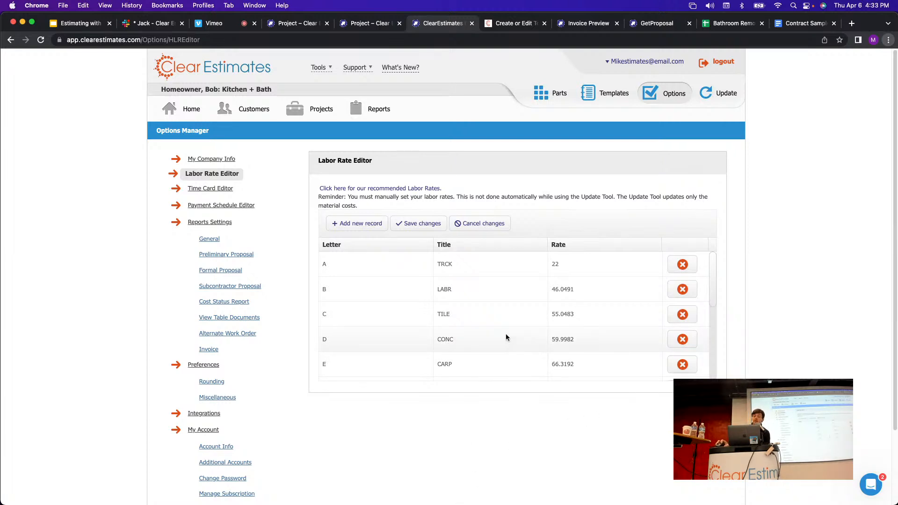
left_click(553, 96)
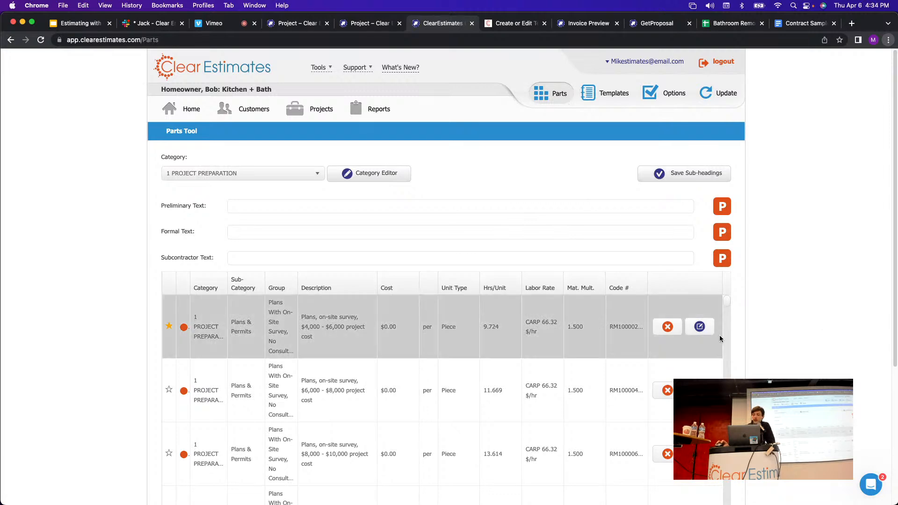
Open the Labor Rate Editor and scroll down to ROOF, leaving its rate unchanged.
left_click(704, 329)
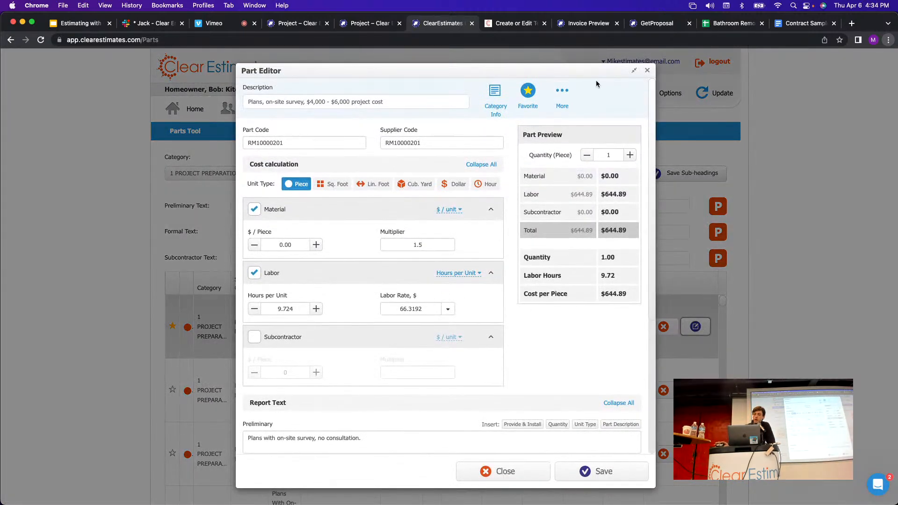
left_click(646, 72)
left_click(673, 91)
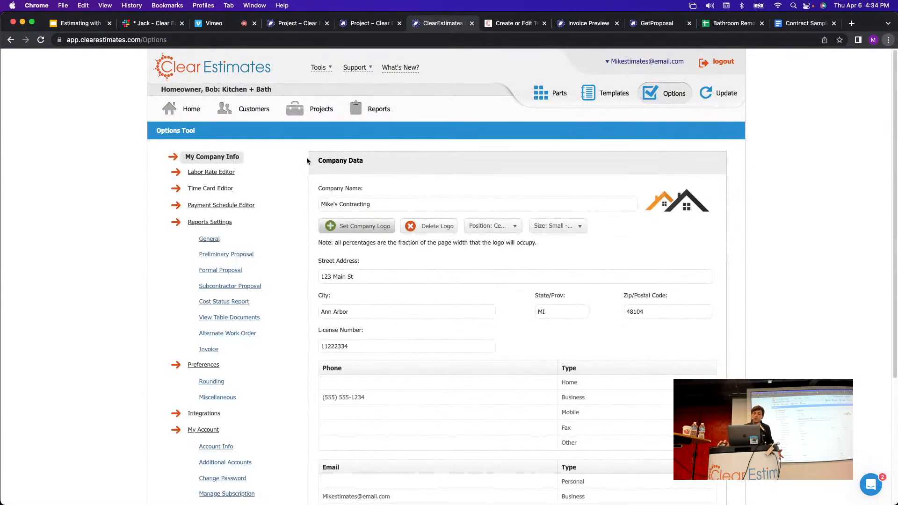
left_click(227, 173)
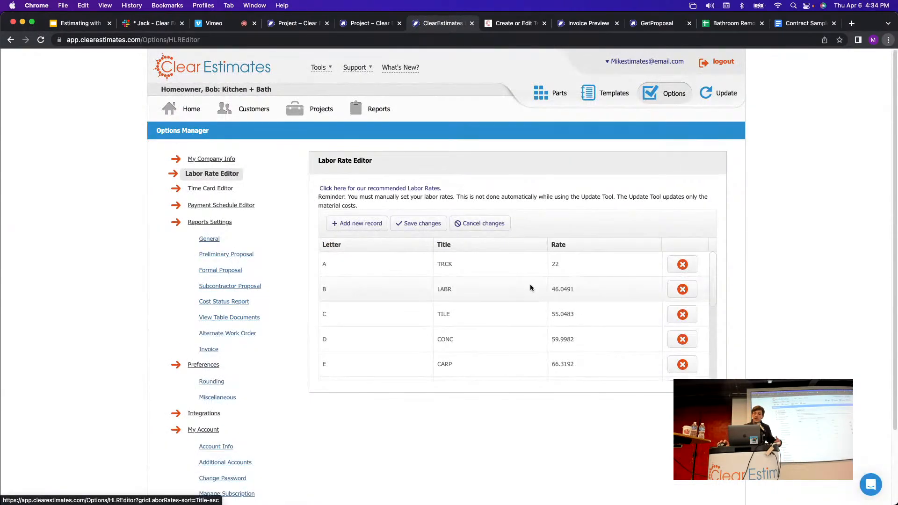
scroll(551, 337, "down", 3)
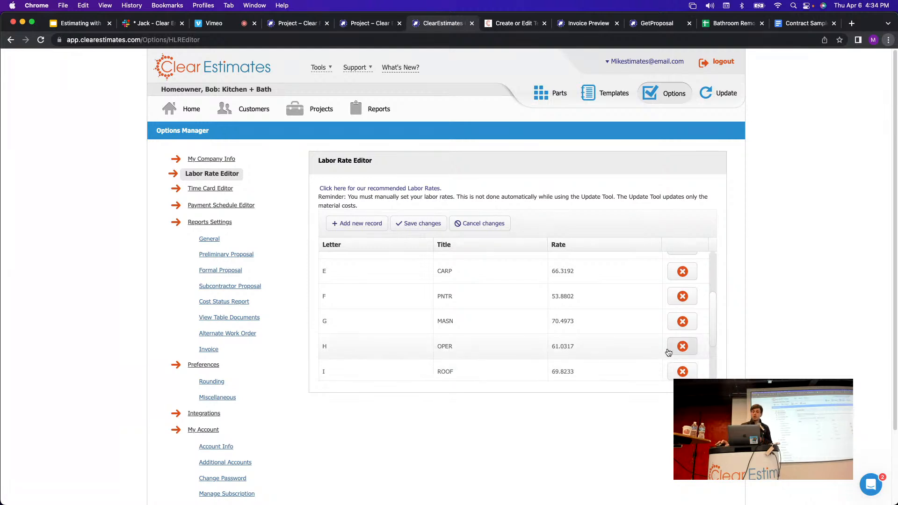
scroll(670, 328, "down", 2)
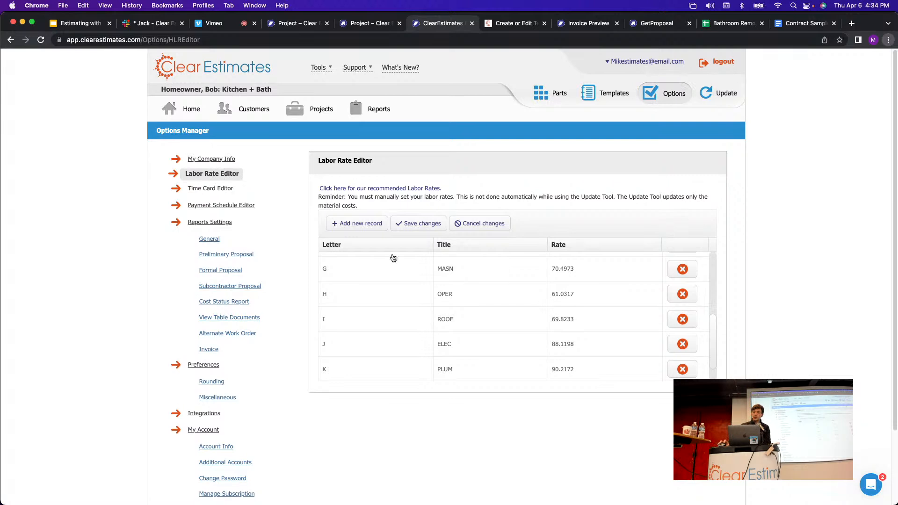
left_click(566, 319)
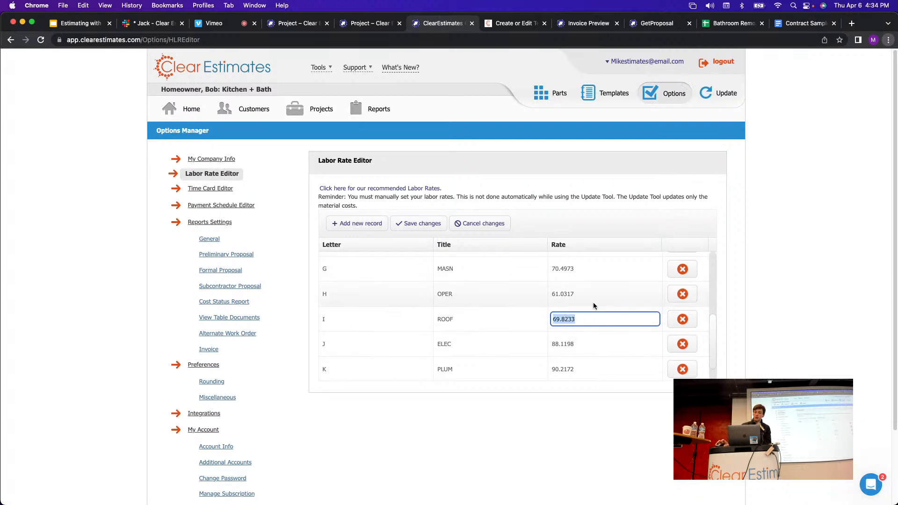
left_click(470, 151)
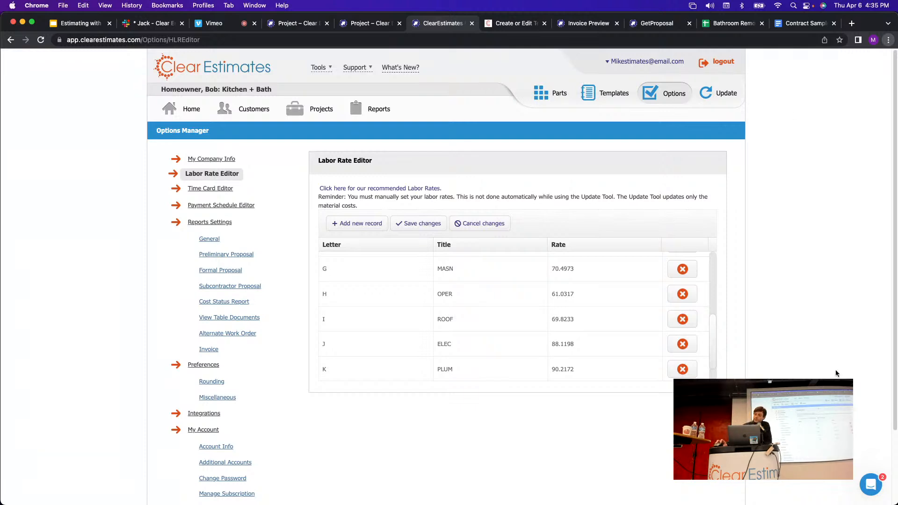
Toggle the support chat panel a few times, then go to the Kitchen + Bath project overview.
left_click(863, 490)
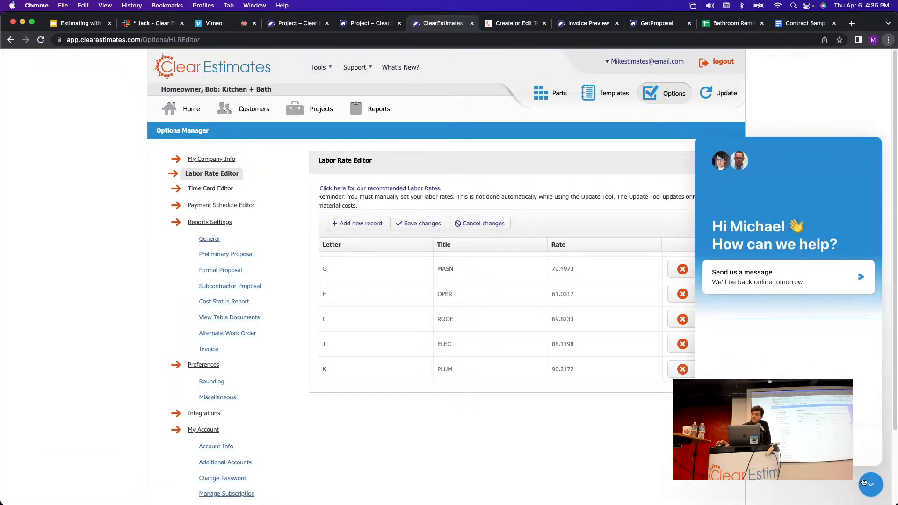
left_click(878, 490)
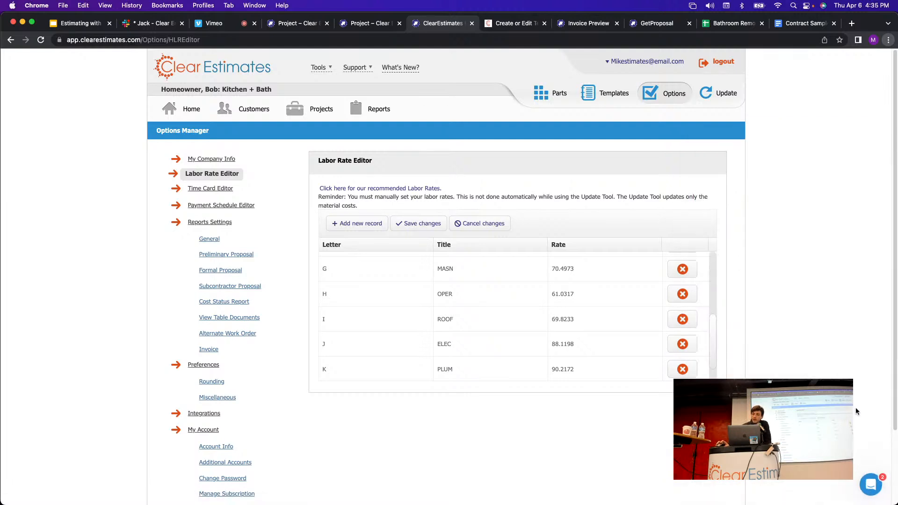
left_click(871, 485)
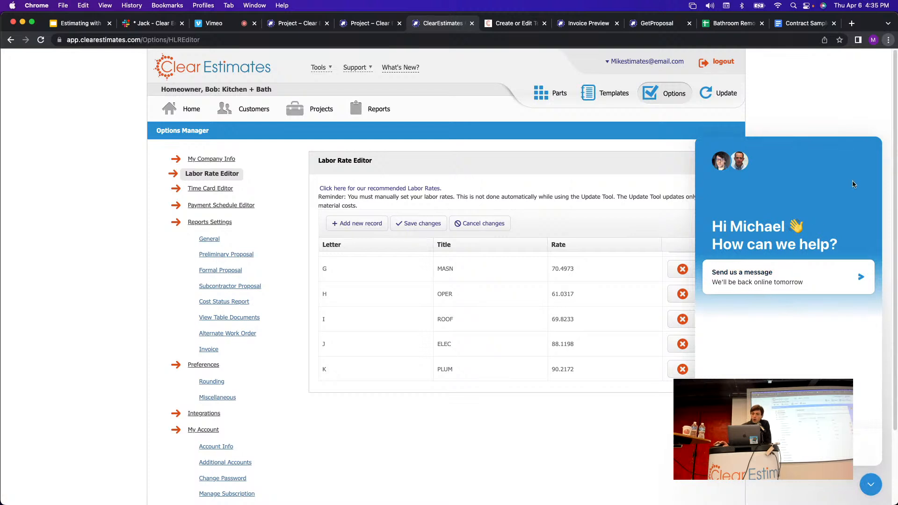
left_click(871, 485)
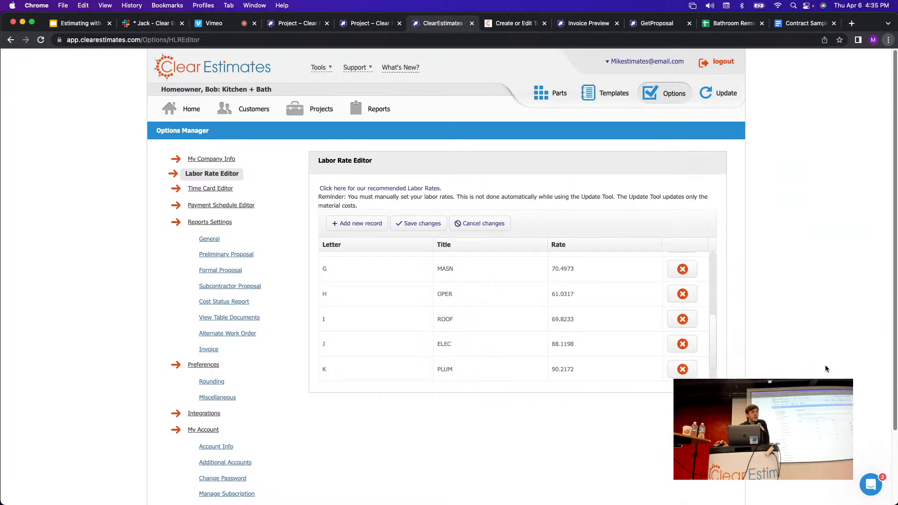
scroll(842, 421, "down", 1)
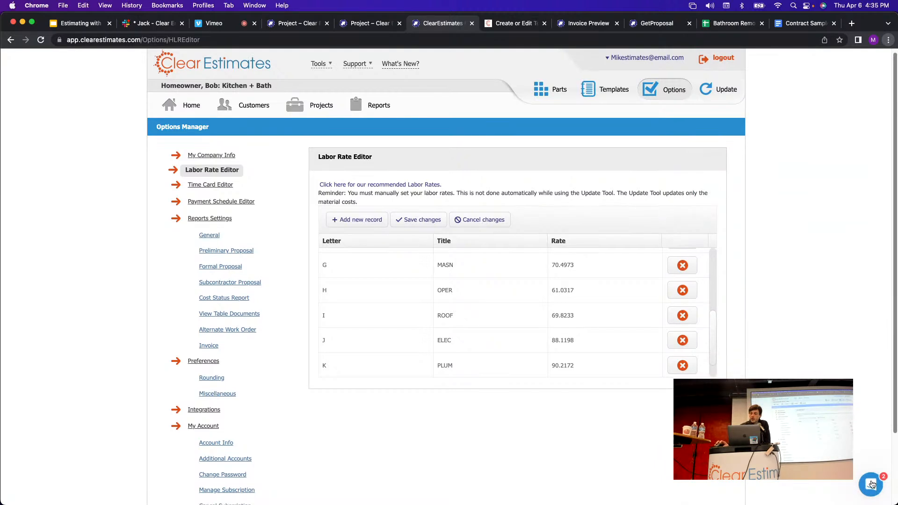
left_click(871, 486)
left_click(871, 486)
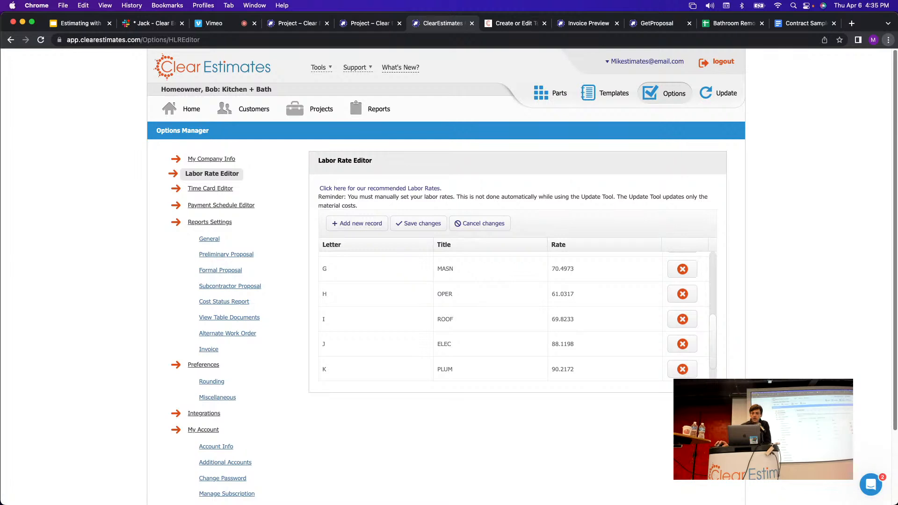
left_click(318, 109)
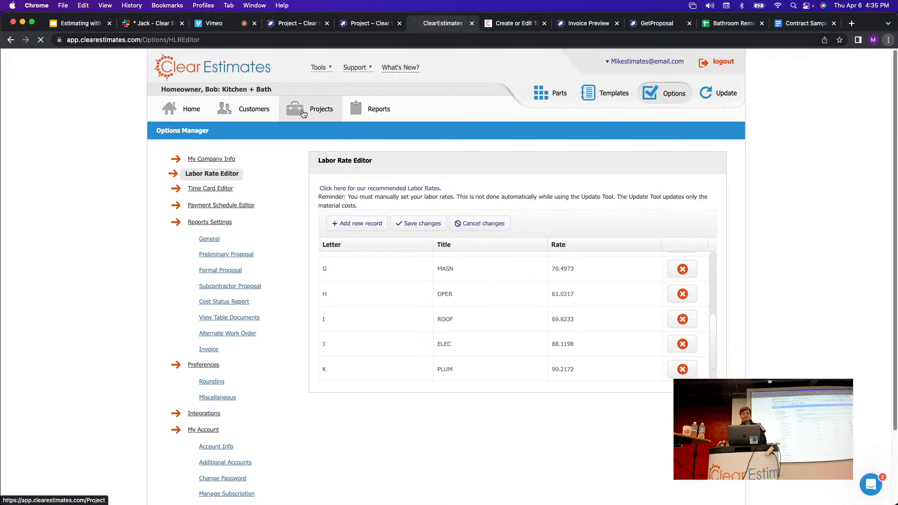